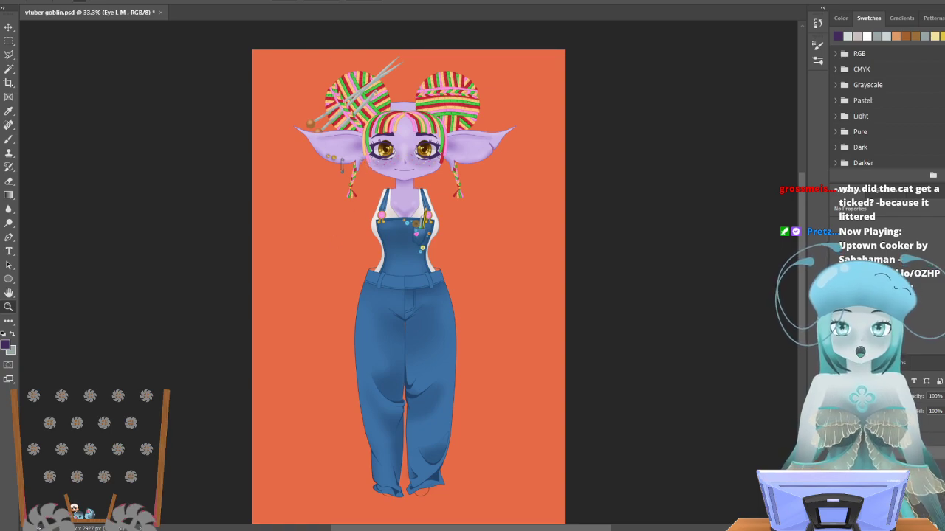
Examine up close the yarn hair bun pierced by the knitting needles and crochet hook.
key("ctrl+minus")
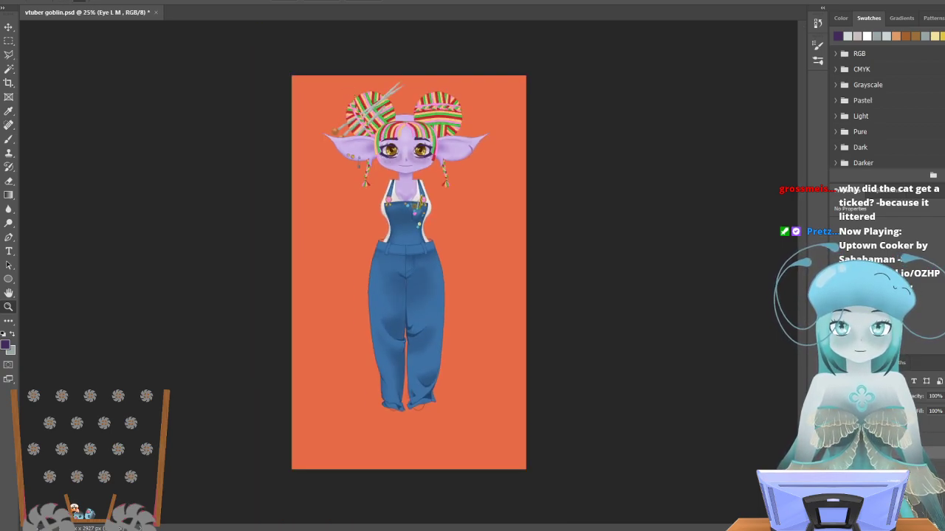
left_click(380, 110)
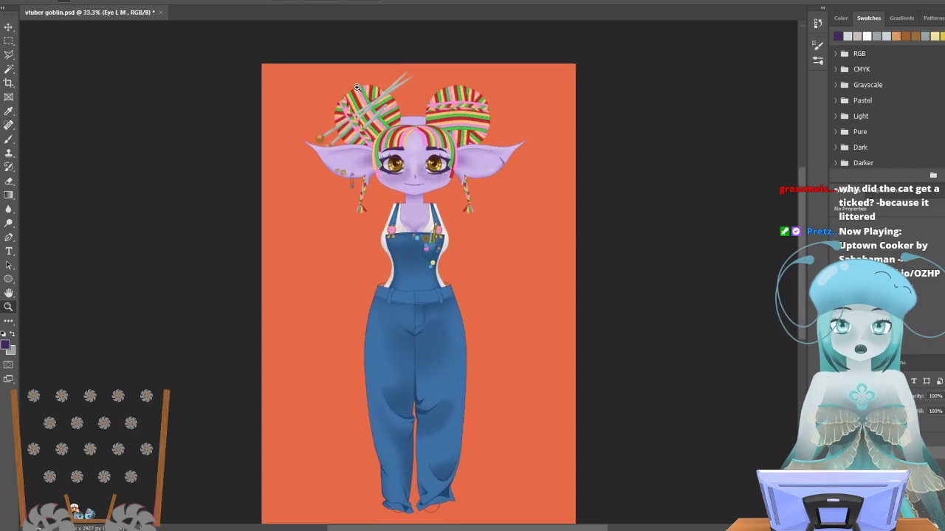
left_click(357, 88)
left_click(408, 116)
left_click(411, 117)
left_click(391, 125)
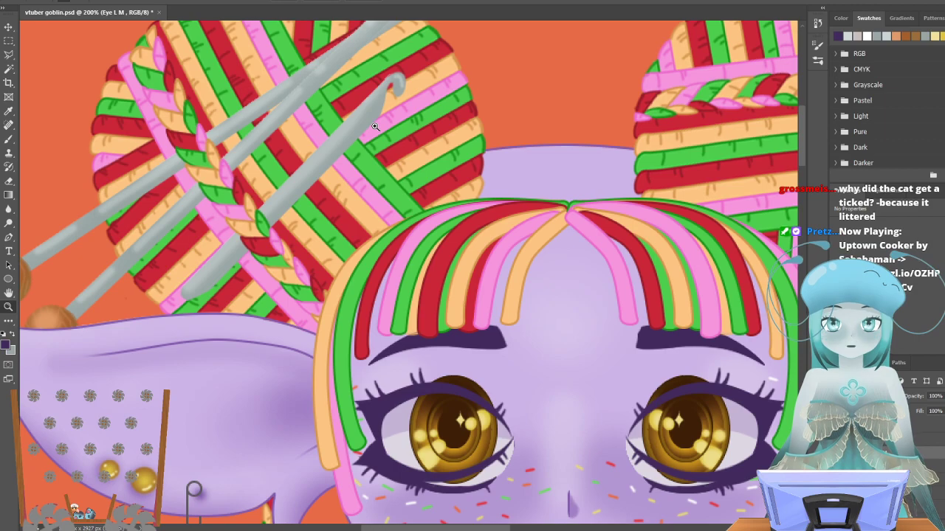
scroll(360, 82, "up", 3)
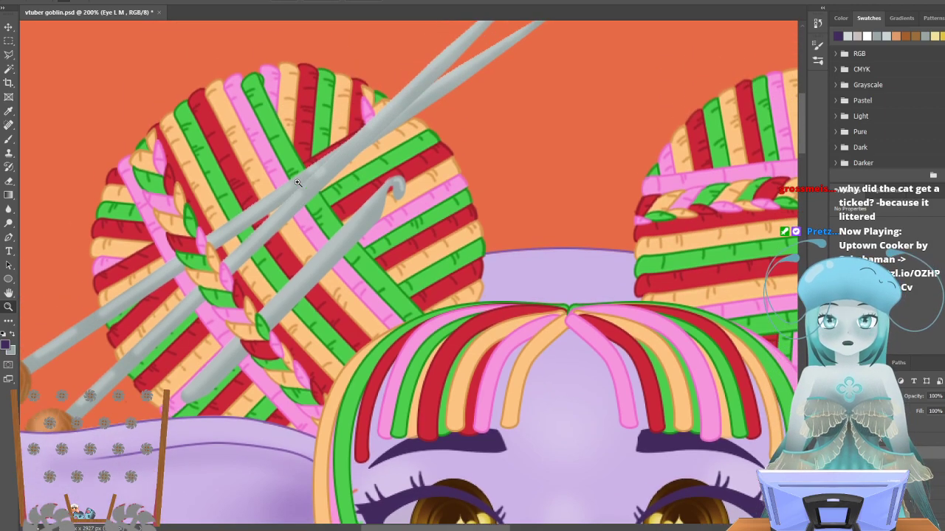
scroll(310, 455, "left", 4)
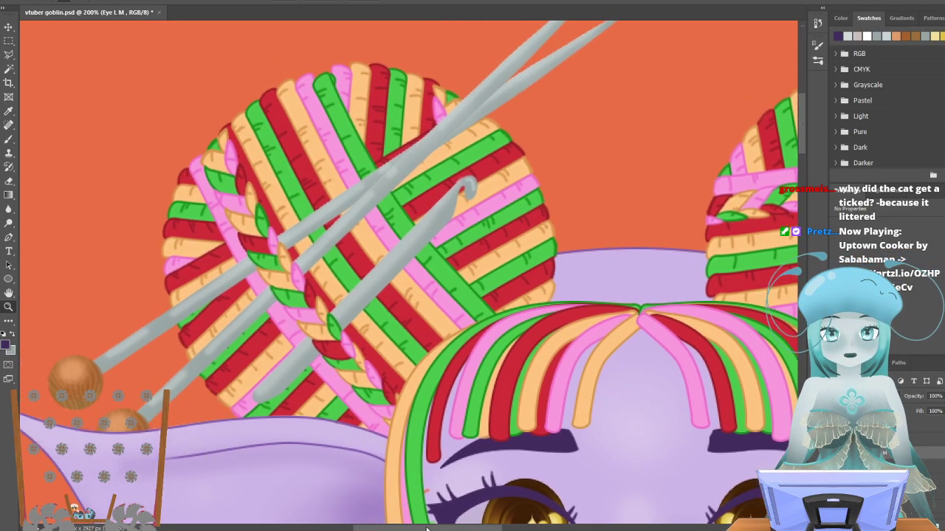
scroll(310, 456, "down", 4)
scroll(238, 242, "up", 2)
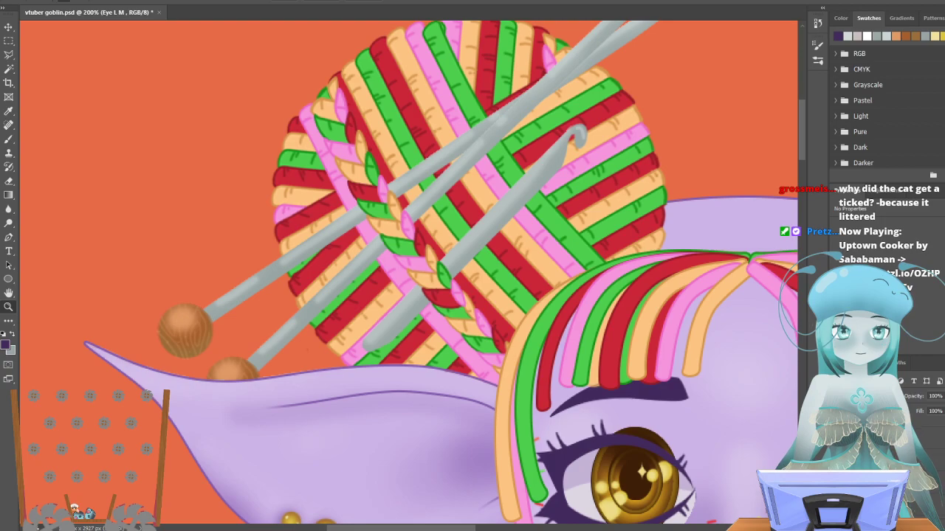
Hide the orange background and examine the needle-pierced bun, pierced ear and braid against transparency.
left_click(837, 503)
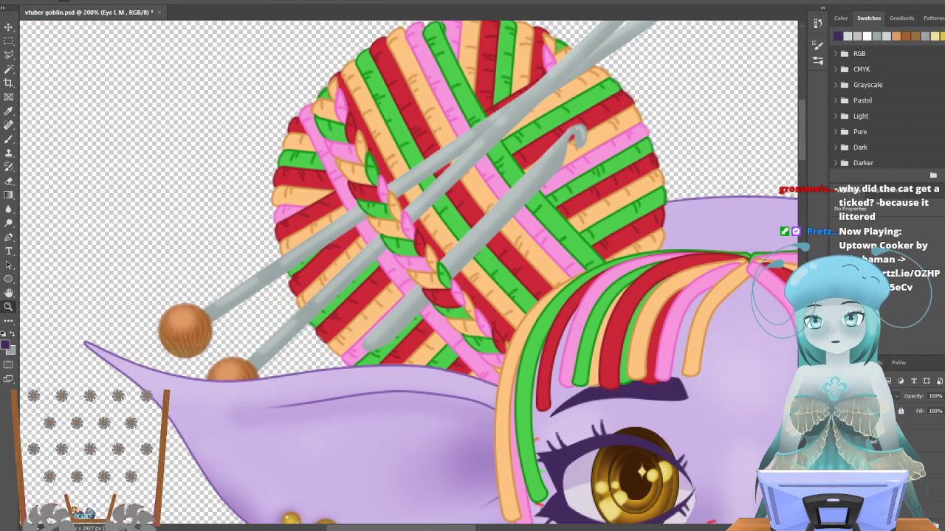
scroll(753, 387, "down", 10)
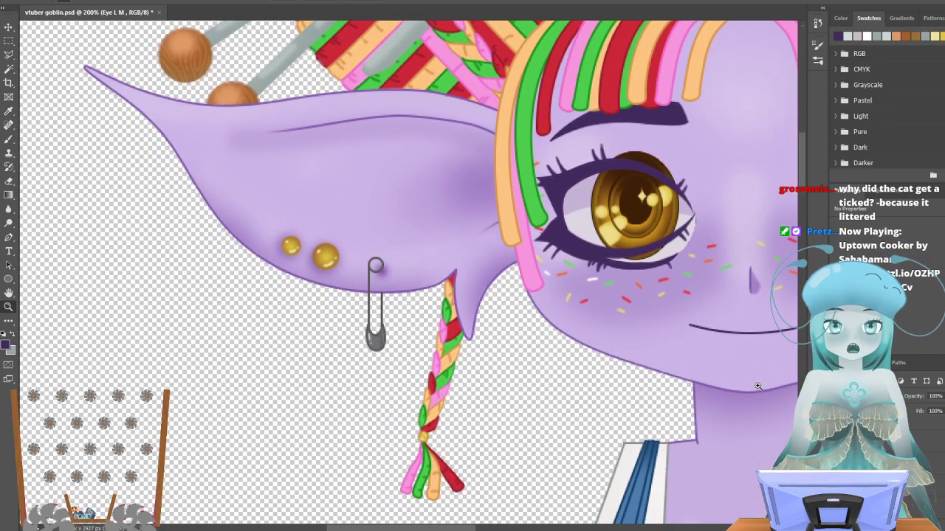
scroll(753, 387, "up", 8)
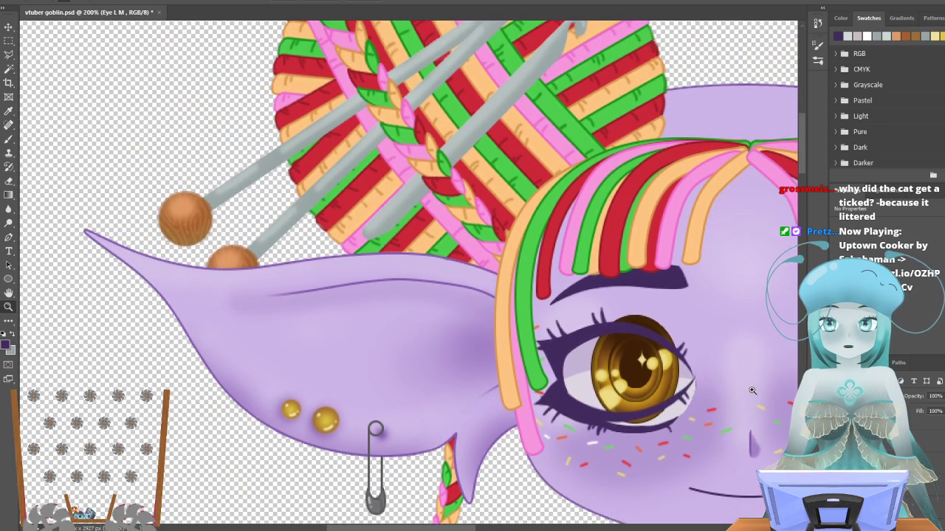
scroll(744, 393, "up", 1)
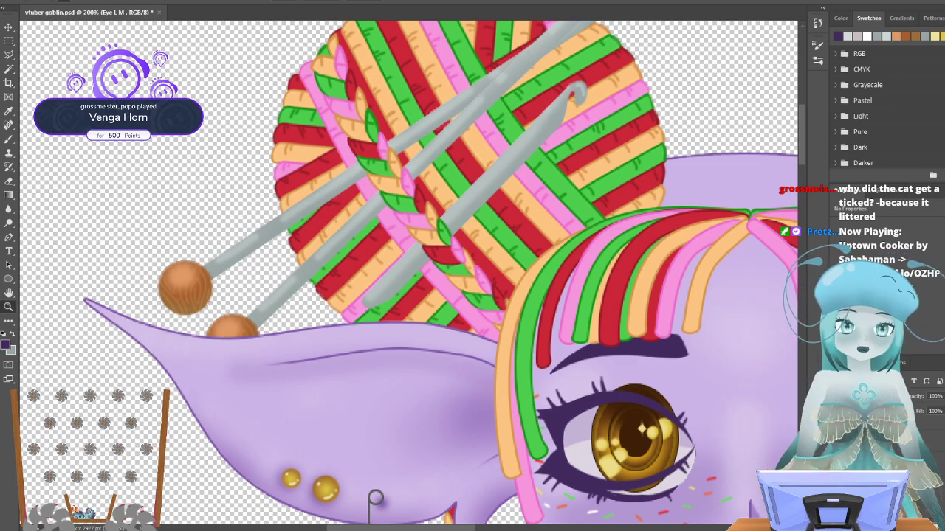
scroll(527, 359, "up", 3)
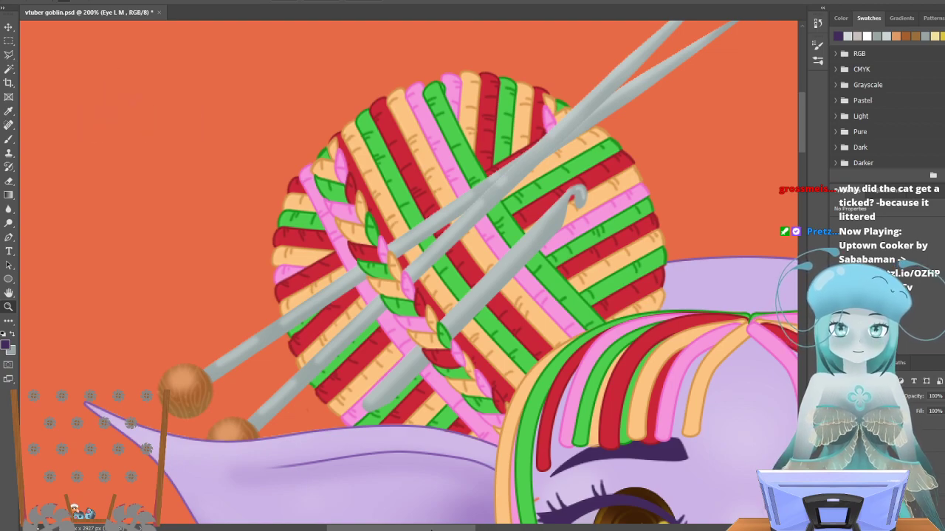
Examine the yarn bun without needles and the striped fringe, finishing with the goblin's whole figure.
scroll(408, 272, "right", 10)
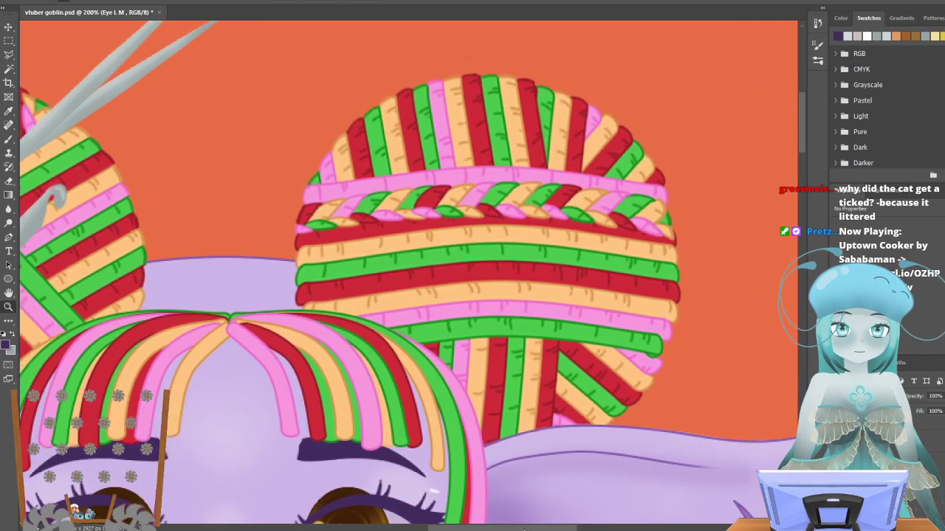
left_click_drag(528, 530, 489, 527)
scroll(410, 362, "down", 3)
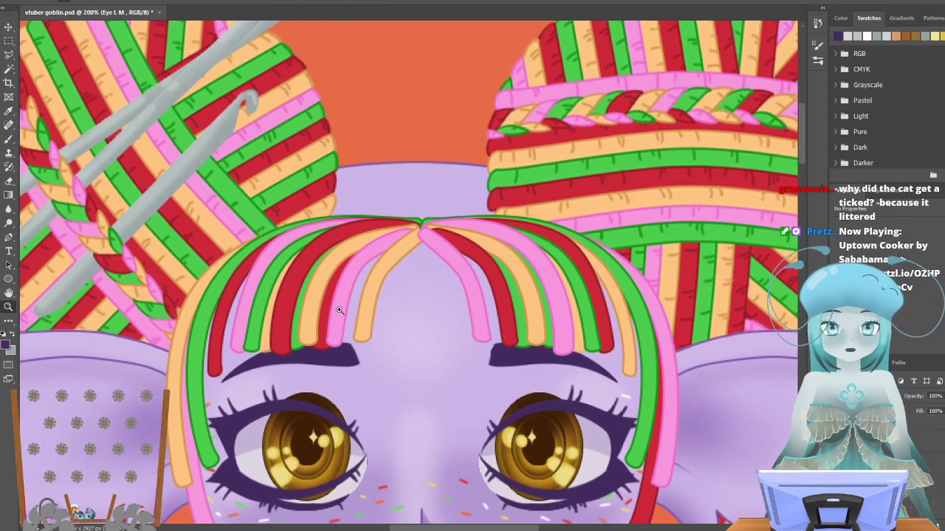
scroll(298, 255, "down", 1)
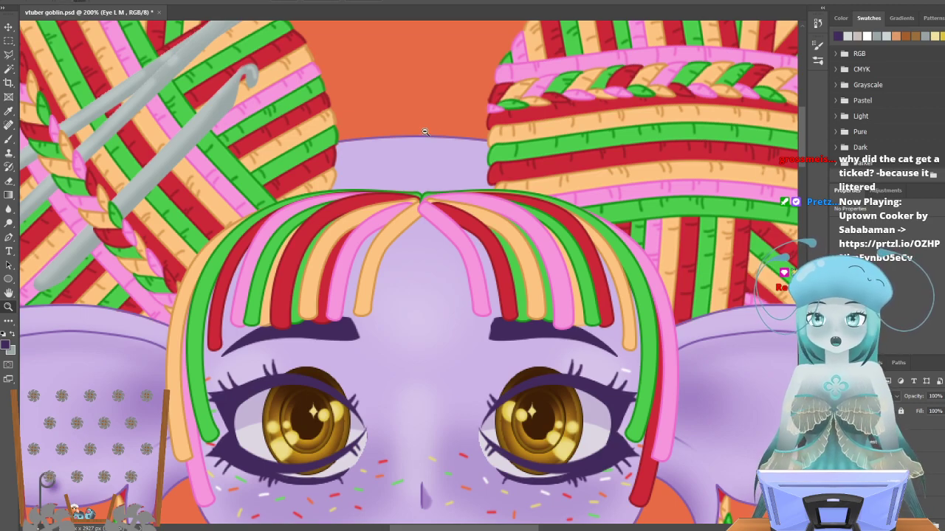
left_click(415, 83, "alt")
left_click(410, 69, "alt")
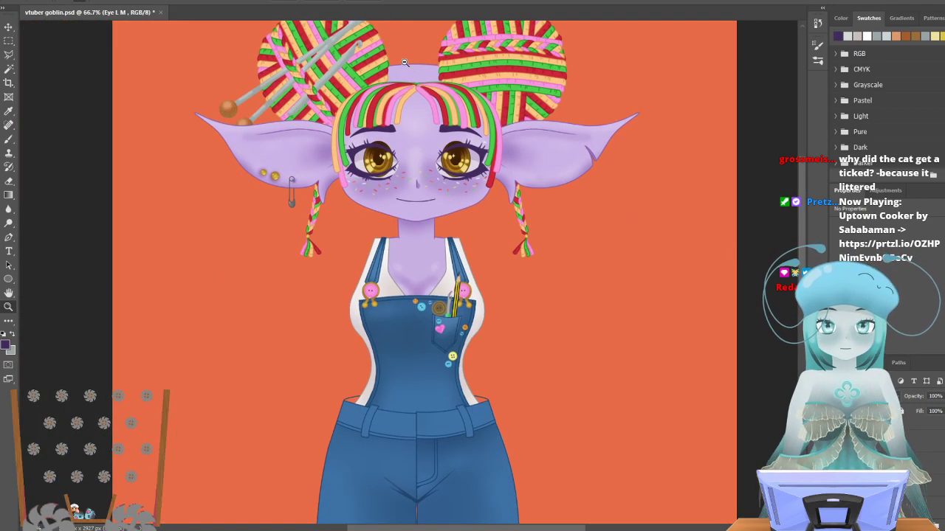
left_click(401, 82, "alt")
left_click(401, 83, "alt")
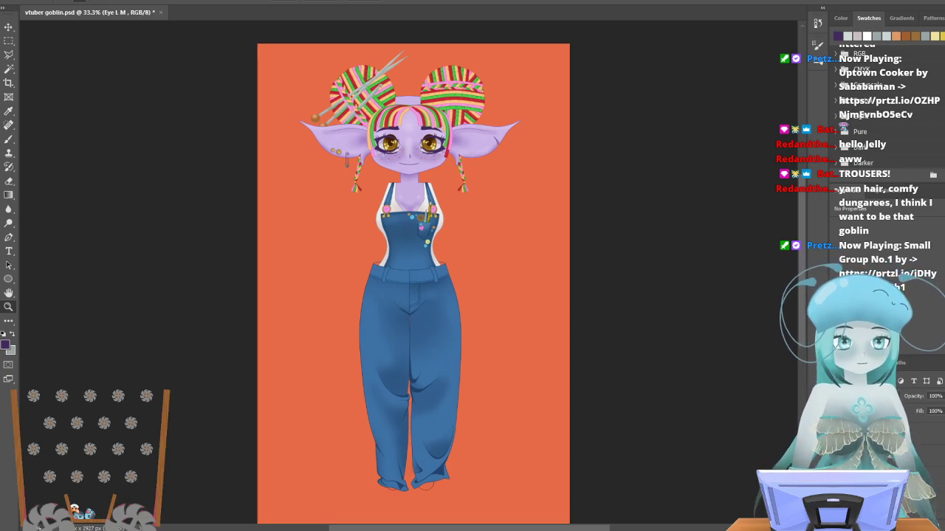
Try to swing the trouser leg on Layer 6 outward from the hip with the Rotate transform.
left_click(893, 431)
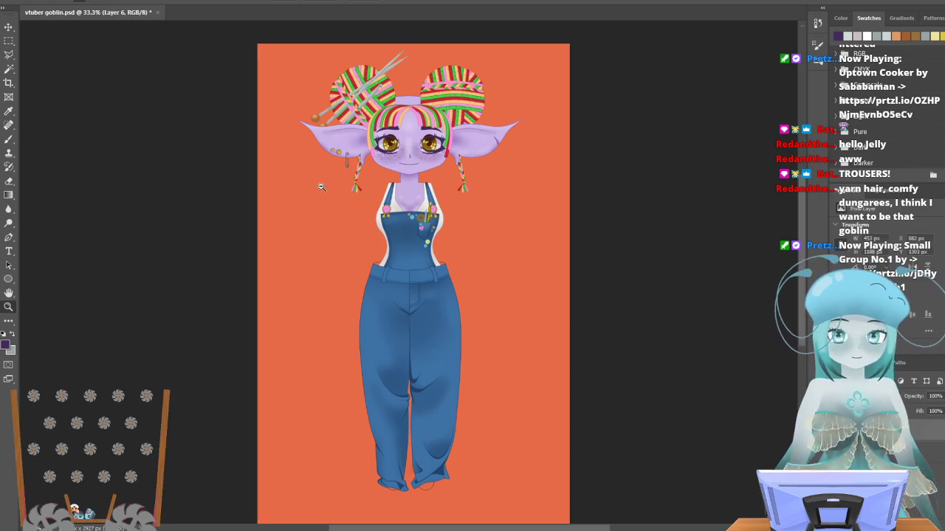
left_click(37, 1)
mouse_move(79, 232)
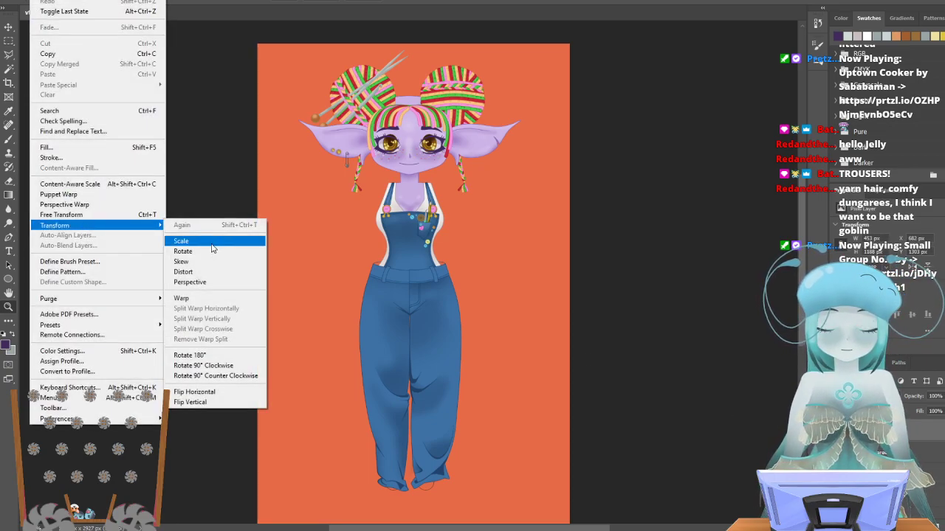
left_click(201, 253)
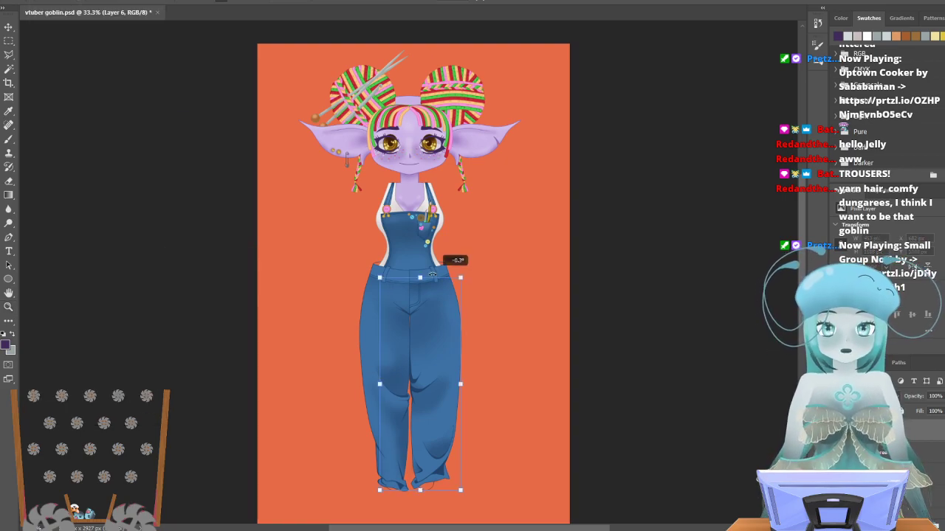
left_click_drag(423, 267, 393, 271)
left_click_drag(435, 344, 456, 343)
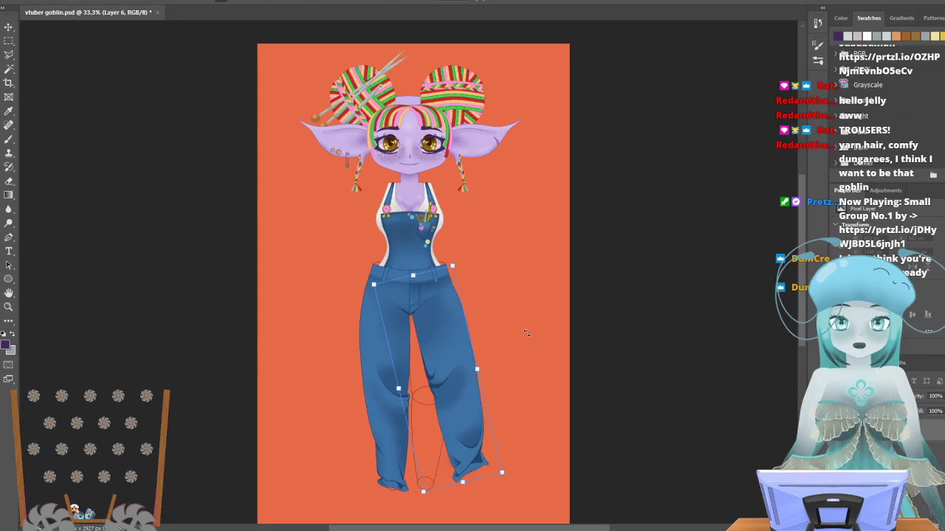
left_click_drag(525, 332, 462, 245)
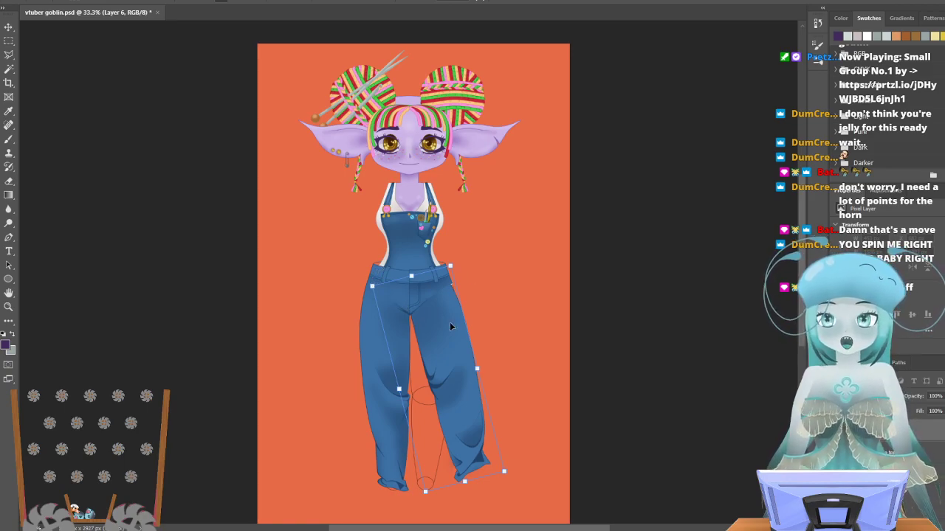
Try to move the rotated trouser leg away from the body, undo the move and leave the transform.
left_click_drag(448, 339, 543, 351)
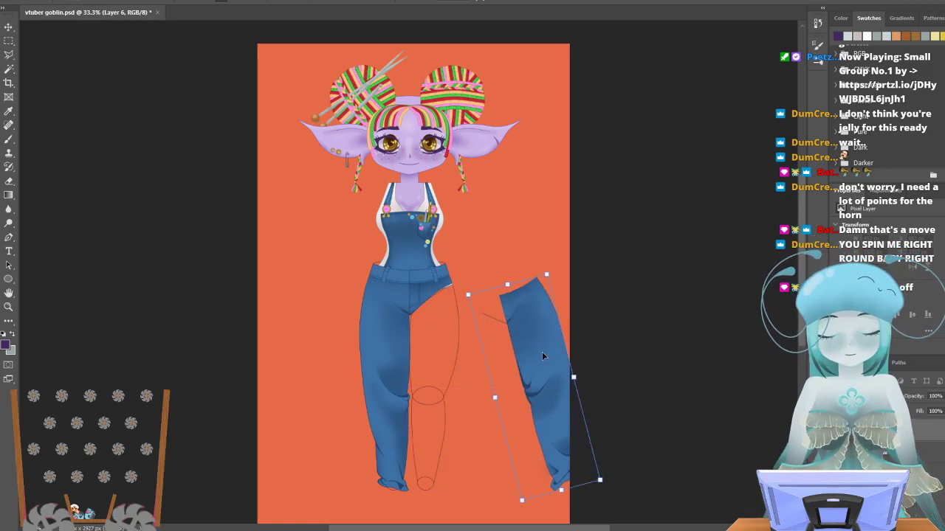
key("ctrl+z")
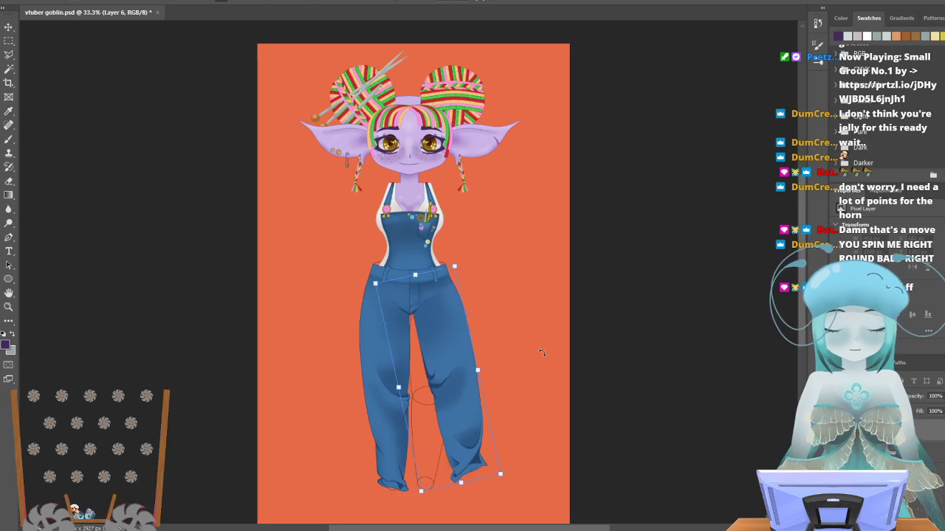
key("Return")
key("z")
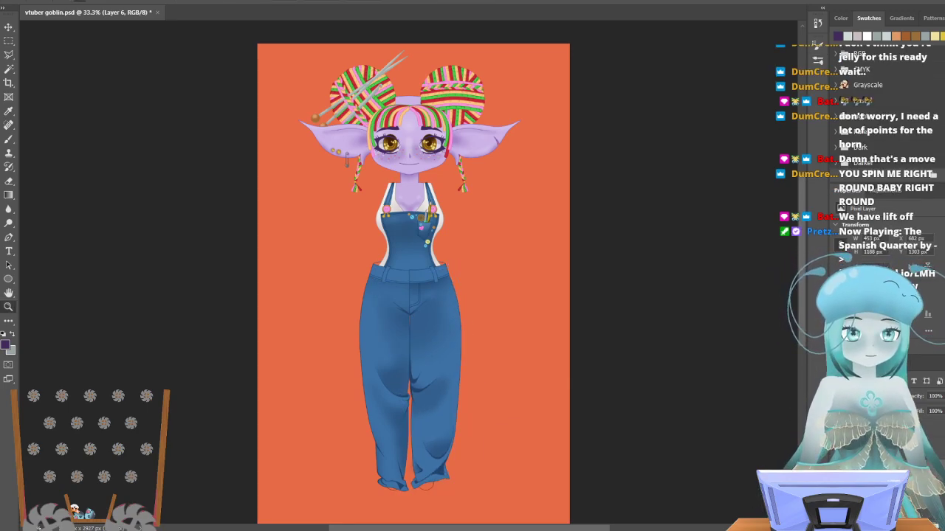
Toggle the visibility of both trouser leg layers to compare them with the leg outlines underneath.
left_click(838, 458)
left_click(838, 476)
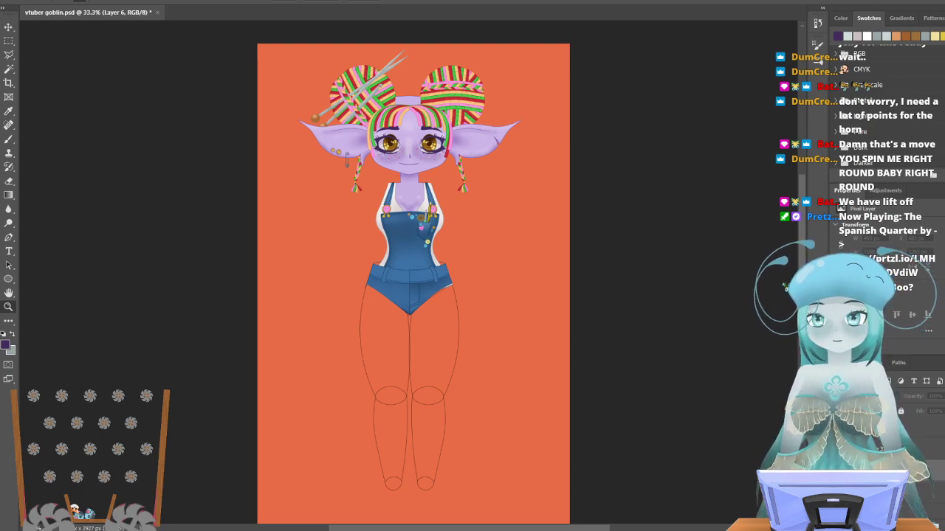
left_click(837, 488)
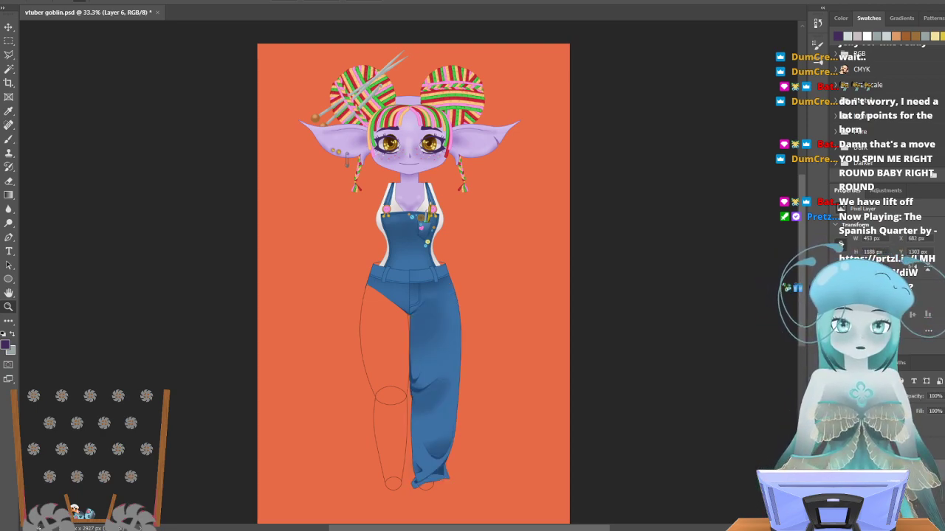
left_click(837, 506)
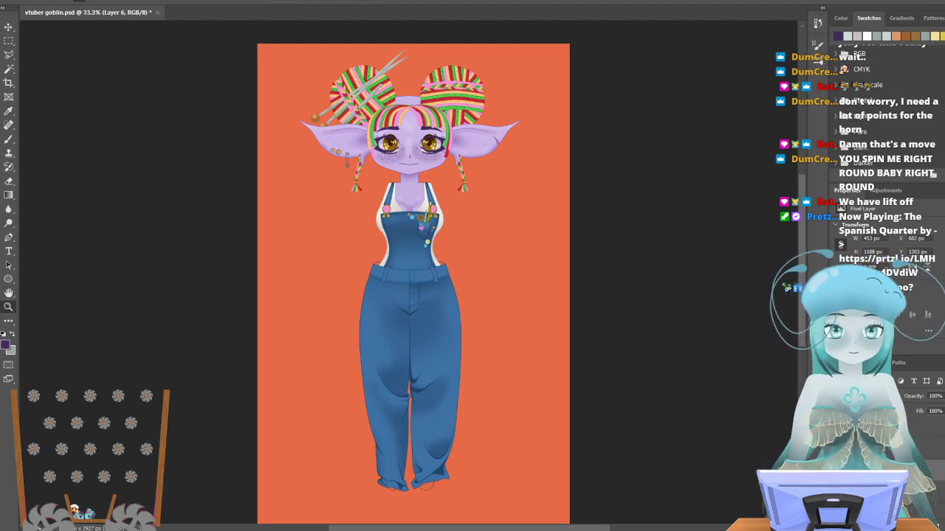
left_click(836, 488)
left_click(837, 506)
left_click(908, 450)
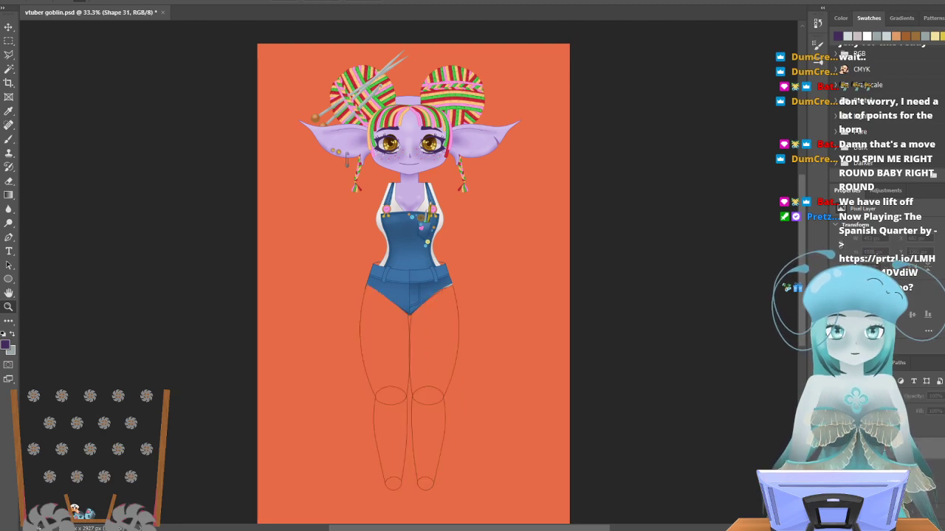
left_click(837, 488)
left_click(837, 506)
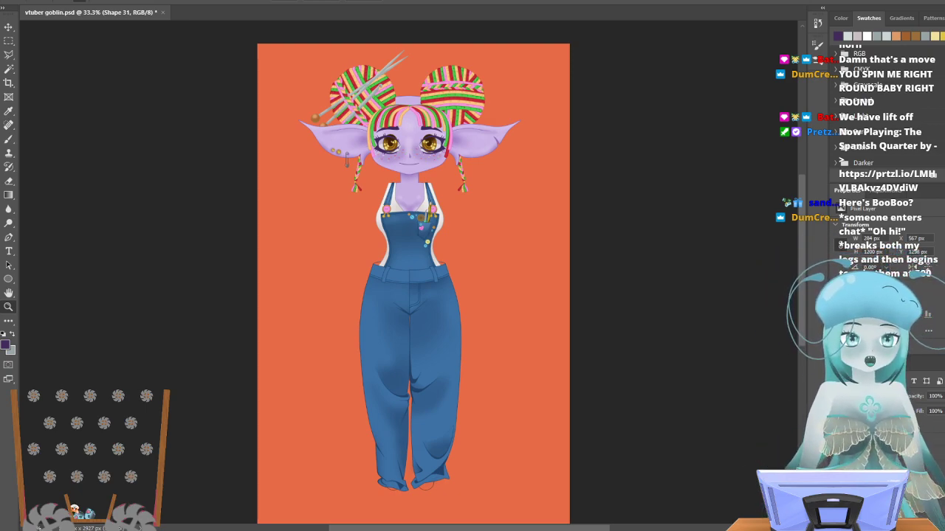
Select the Bun R layer and switch its visibility off and on repeatedly to check the bun.
left_click(835, 457)
left_click(835, 457)
left_click(836, 458)
left_click(835, 457)
left_click(836, 457)
left_click(835, 458)
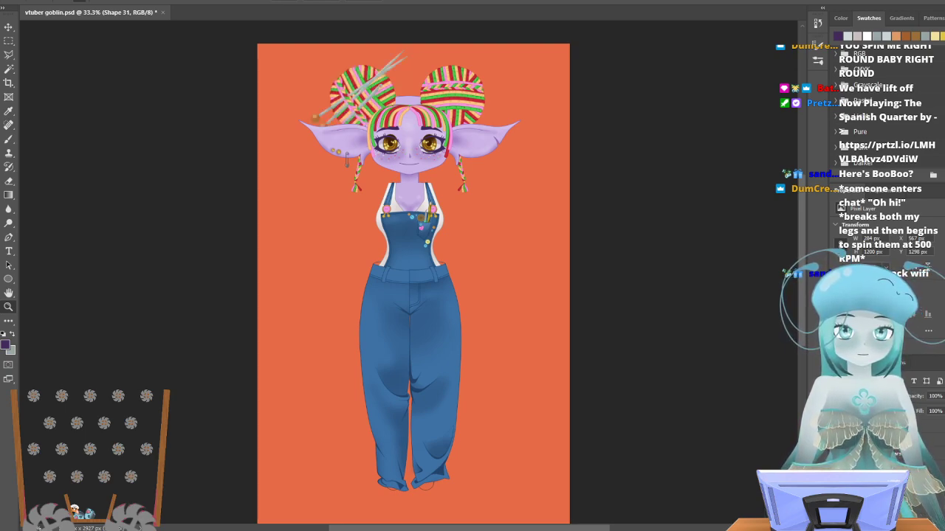
left_click(835, 457)
left_click(835, 458)
left_click(836, 458)
left_click(836, 458)
left_click(836, 457)
left_click(878, 457)
left_click(836, 458)
left_click(835, 457)
left_click(835, 458)
left_click(835, 457)
left_click(836, 457)
left_click(835, 457)
left_click(836, 457)
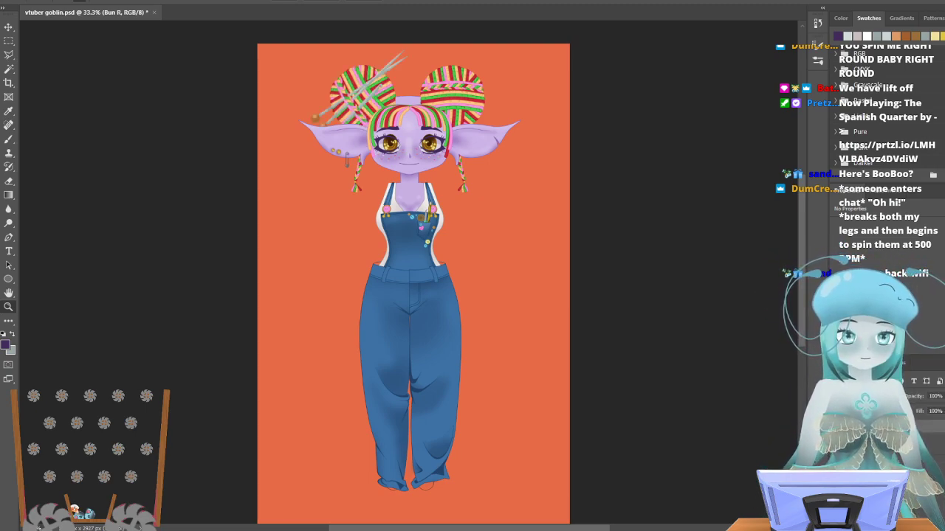
left_click(836, 458)
left_click(835, 457)
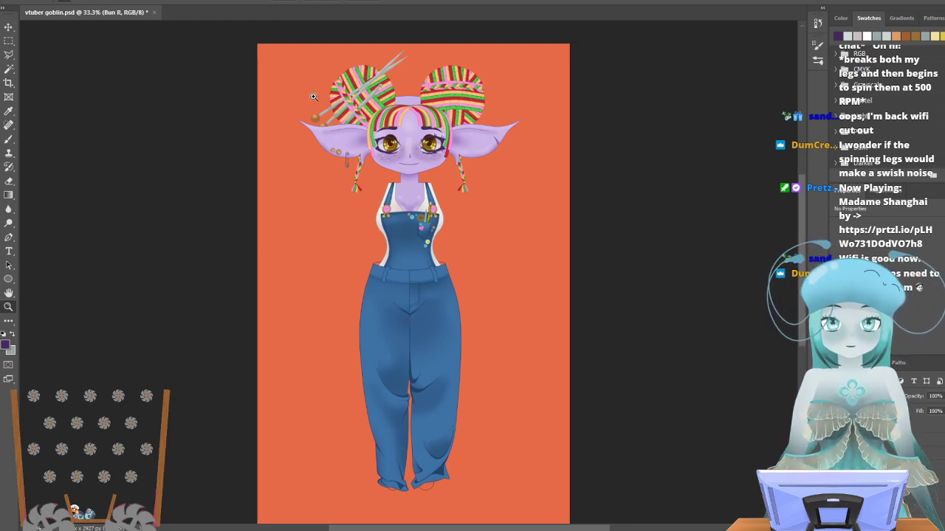
Examine the goblin's face up close, including the eyes, lashes, sprinkle freckles and neckline.
left_click(410, 133)
left_click(408, 133)
left_click(404, 133)
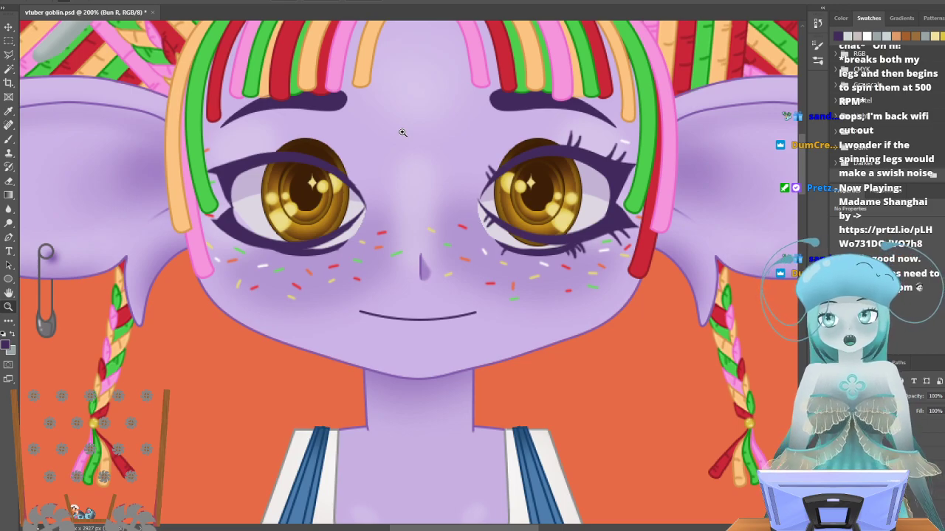
scroll(343, 173, "down", 4)
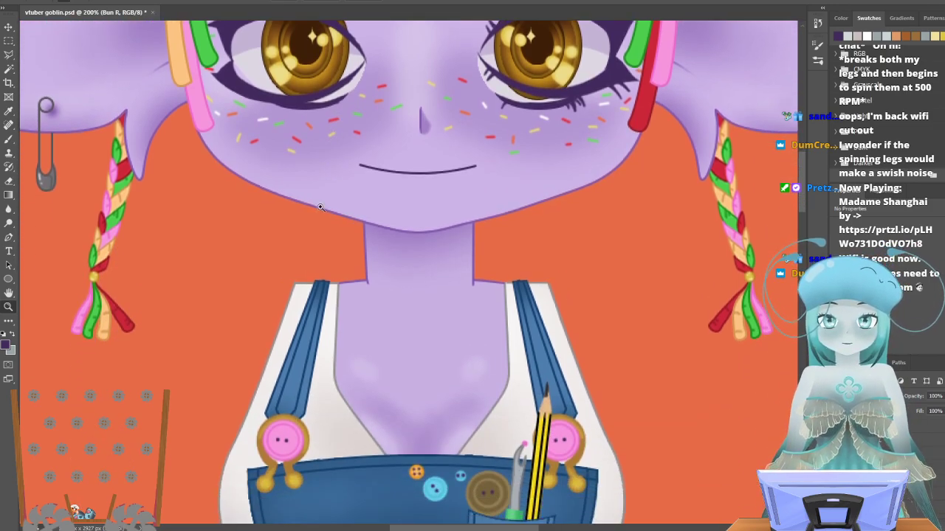
scroll(314, 278, "up", 6)
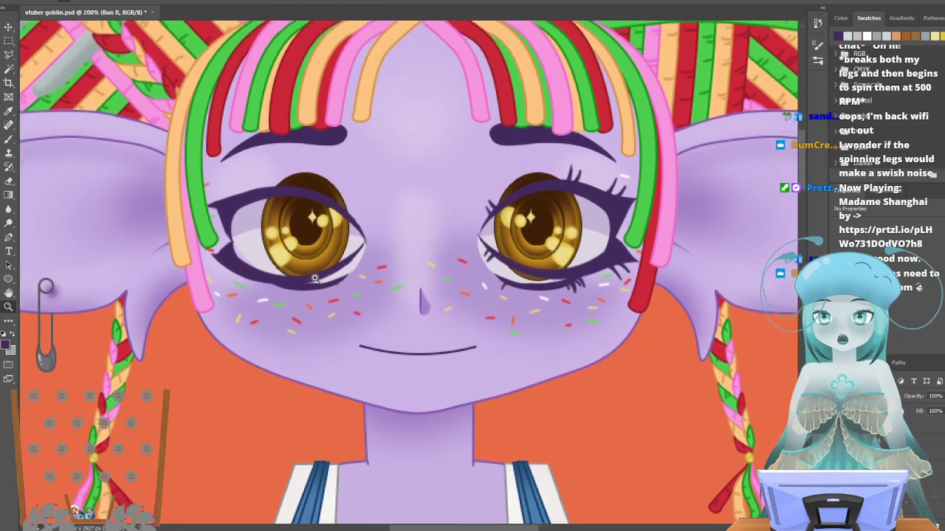
Look over the goblin's face from the yarn fringe and eyes down to the chin and neckline.
scroll(314, 278, "up", 1)
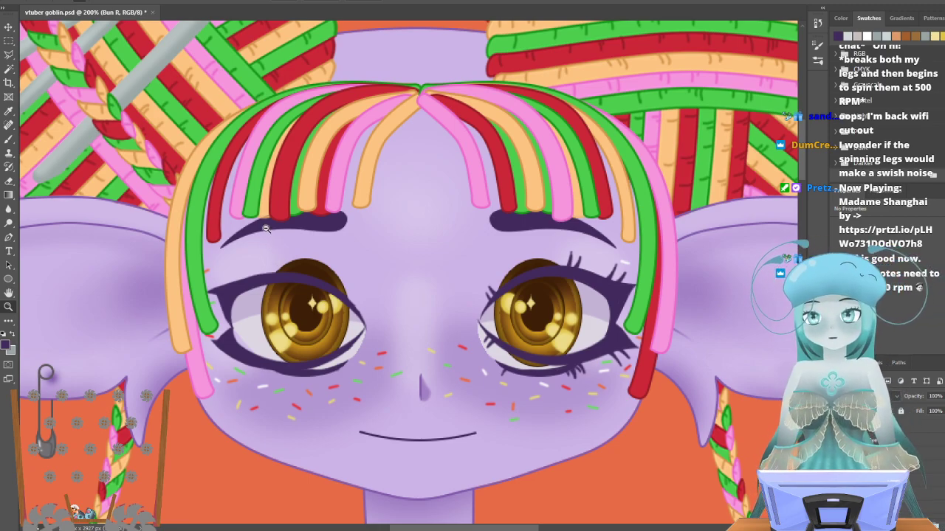
scroll(326, 222, "down", 2)
scroll(329, 220, "down", 4)
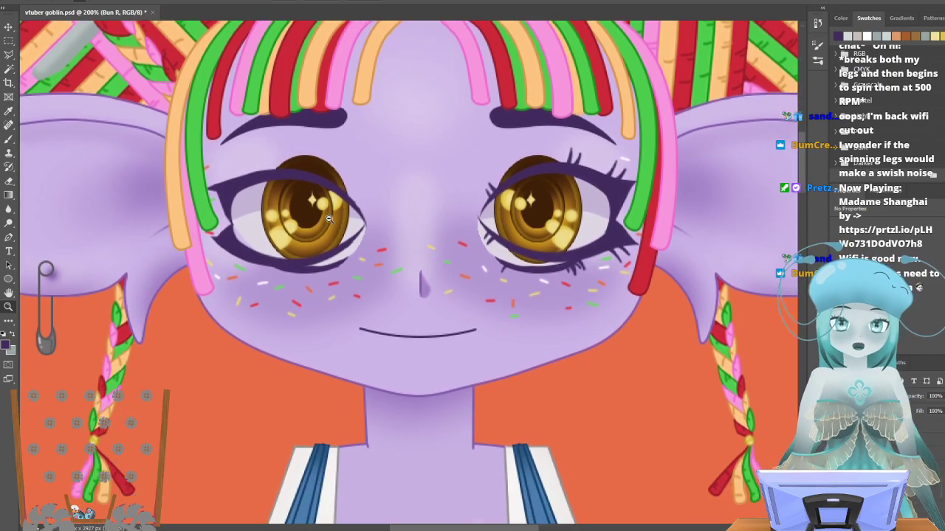
scroll(347, 217, "down", 4)
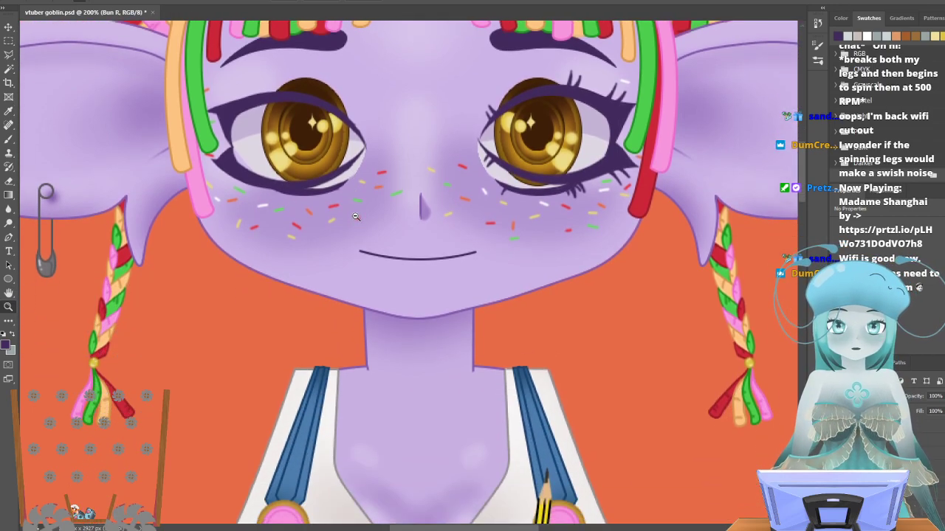
scroll(355, 216, "up", 7)
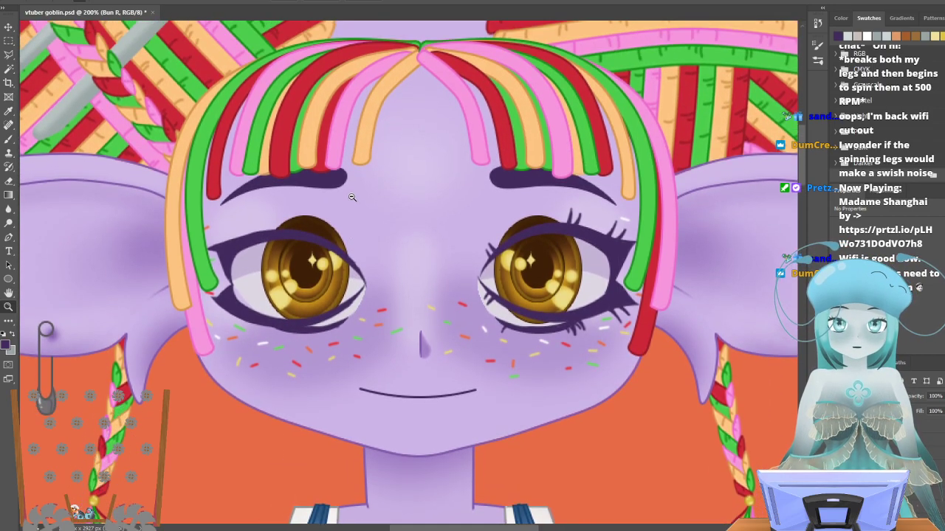
scroll(351, 197, "up", 2)
scroll(351, 198, "up", 1)
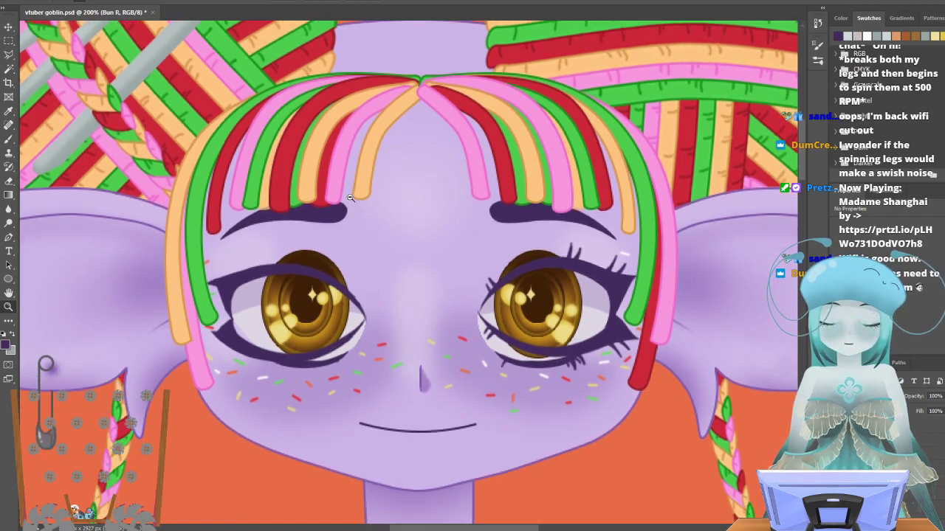
scroll(350, 198, "down", 2)
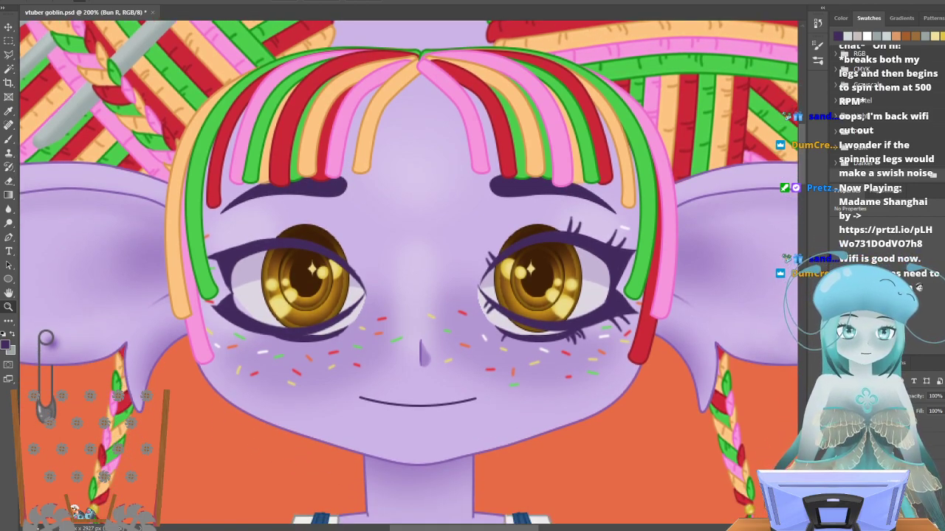
Show the open-mouth parts with teeth and tongue on the face and hide them again.
left_click(837, 458)
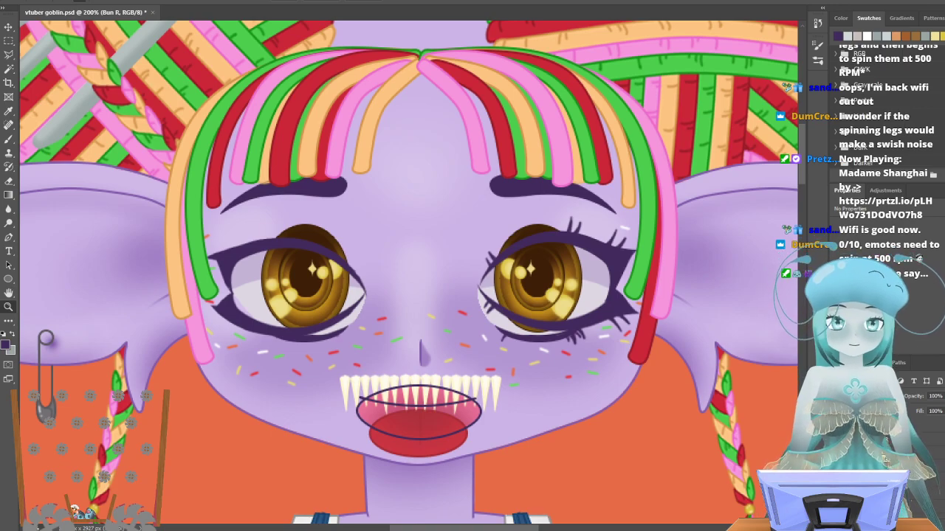
left_click(837, 457)
scroll(601, 429, "down", 2)
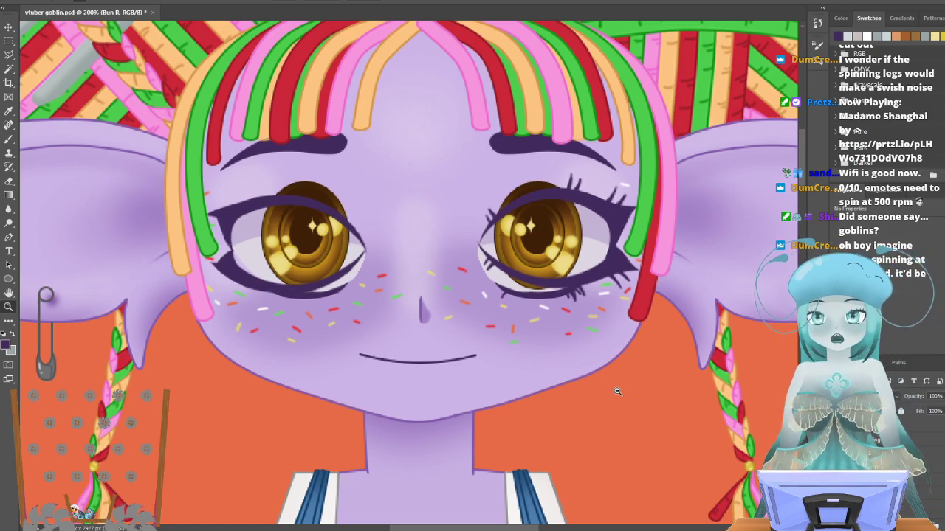
Inspect the eyes at 400% and review the whole goblin figure from hair buns to trouser legs.
left_click(391, 83)
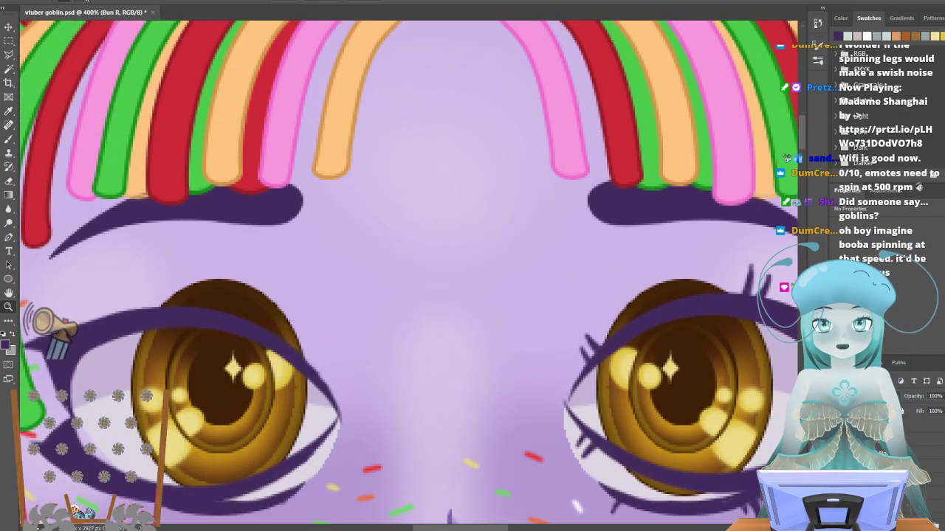
left_click(458, 152, "alt")
left_click(458, 151, "alt")
left_click(458, 149, "alt")
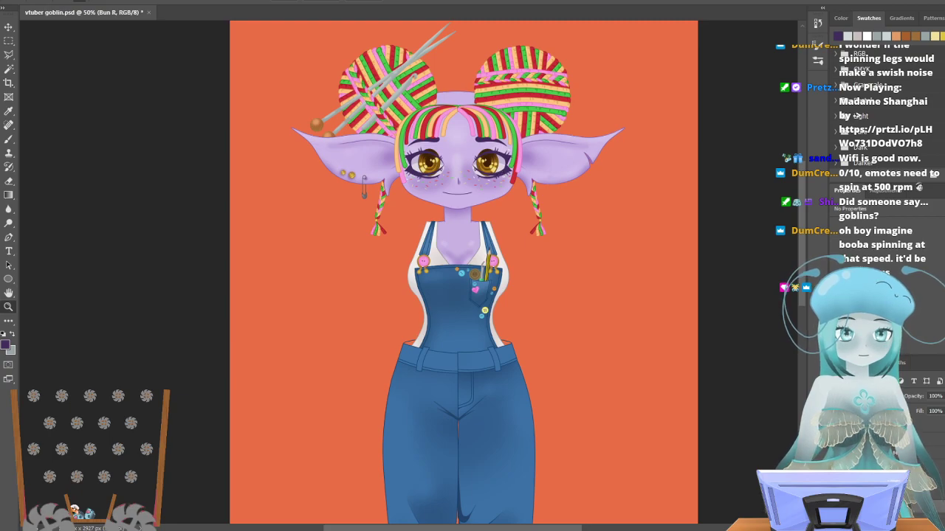
scroll(506, 304, "down", 1)
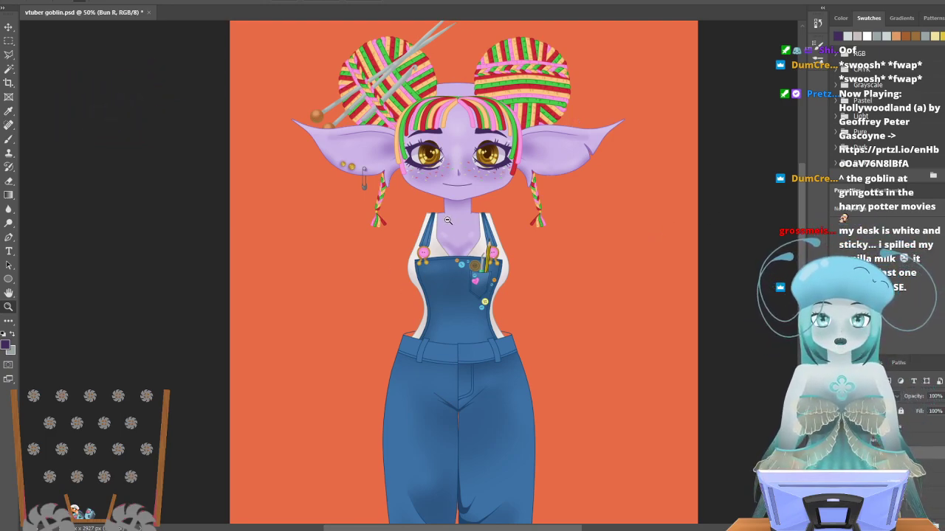
scroll(446, 221, "down", 1)
left_click(352, 118, "alt")
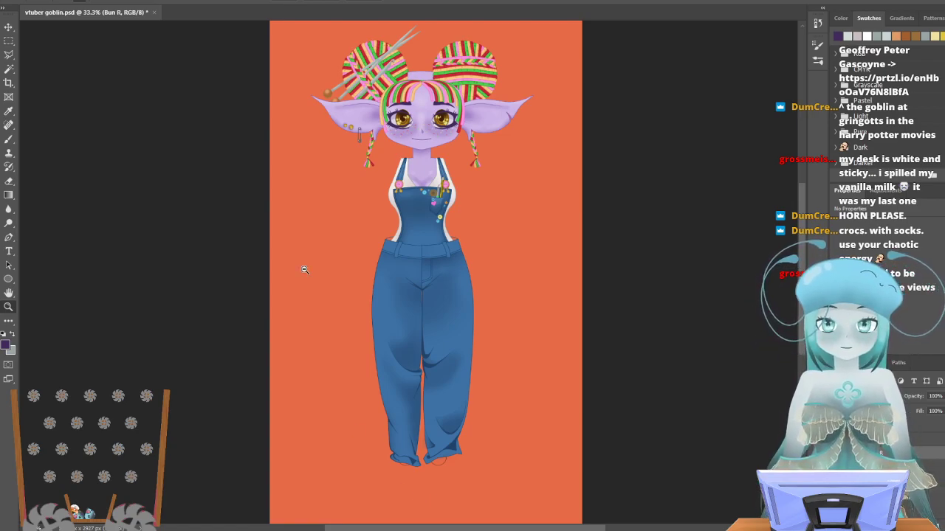
Examine the overalls bib with its buttons and tool pocket up close, and review the upper body as a whole.
left_click(438, 169)
left_click(389, 172)
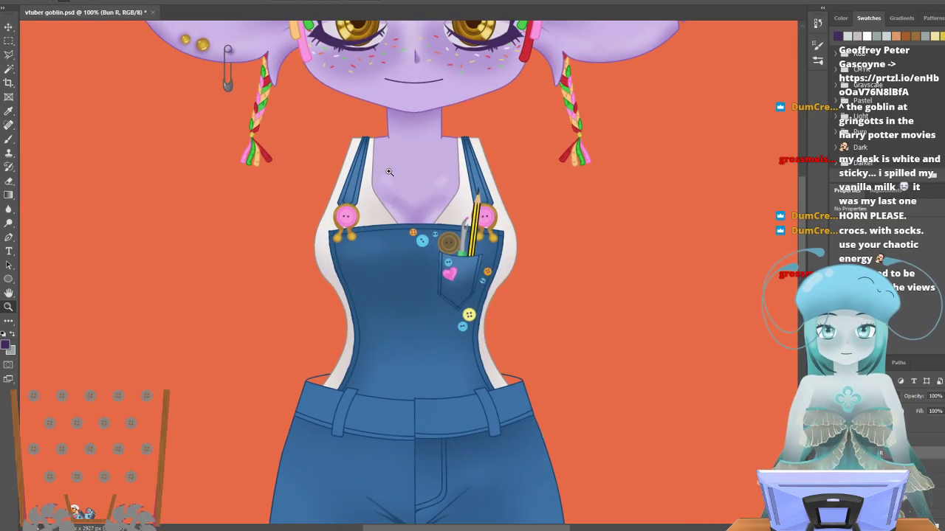
left_click(419, 175)
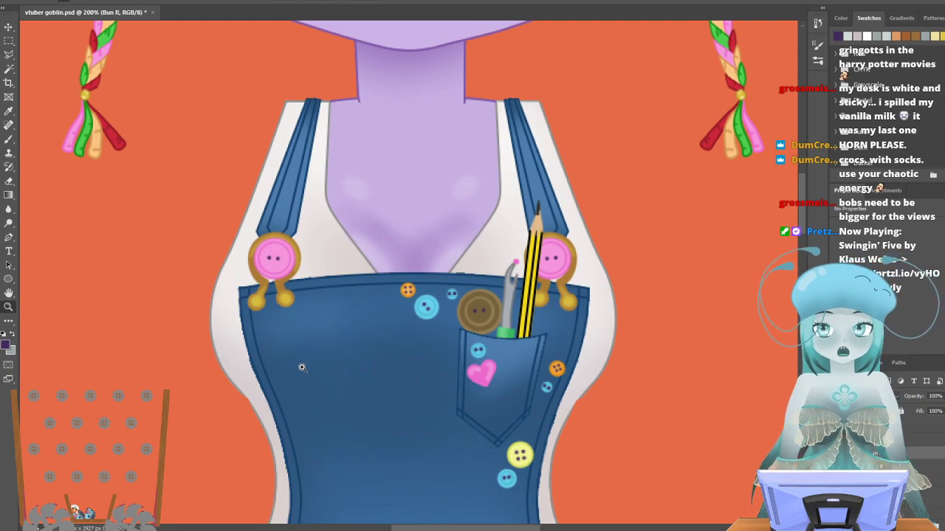
left_click(86, 1)
left_click(329, 161)
left_click(329, 161)
left_click(354, 269)
scroll(353, 290, "up", 2)
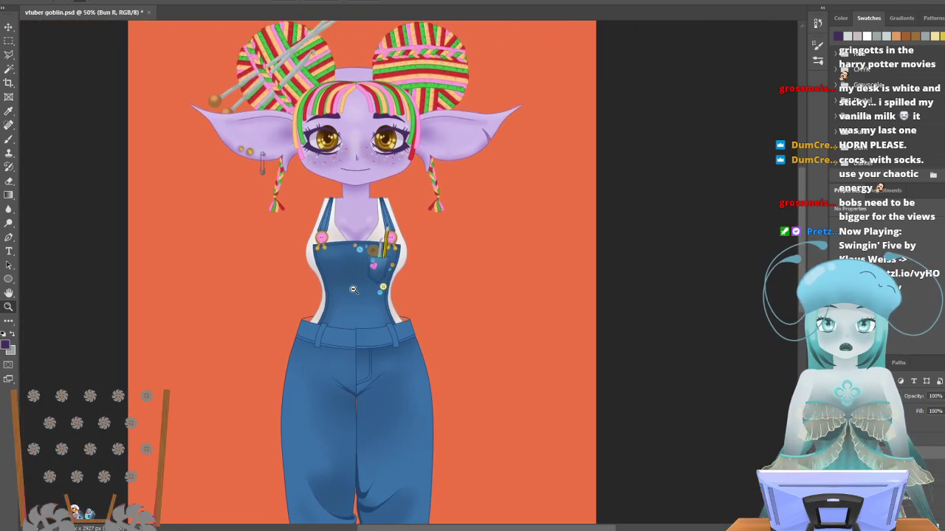
scroll(353, 289, "up", 1)
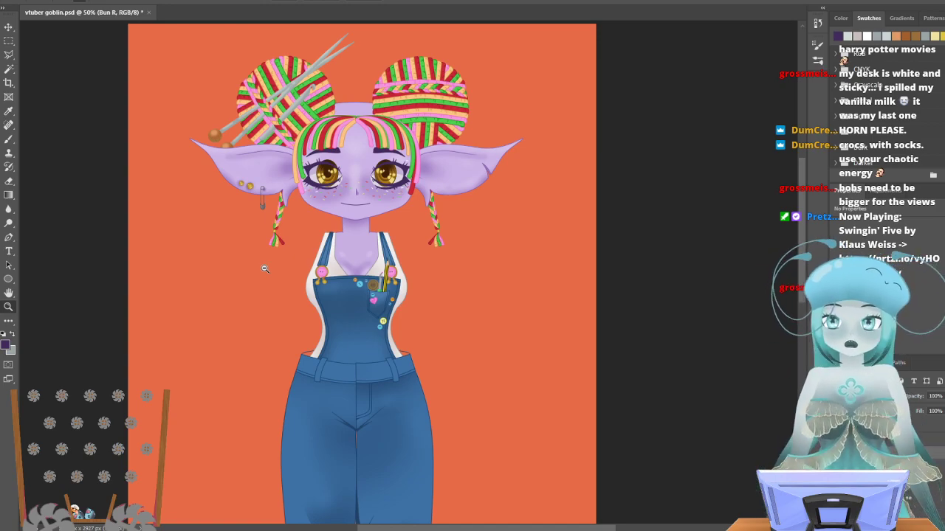
scroll(334, 296, "up", 1)
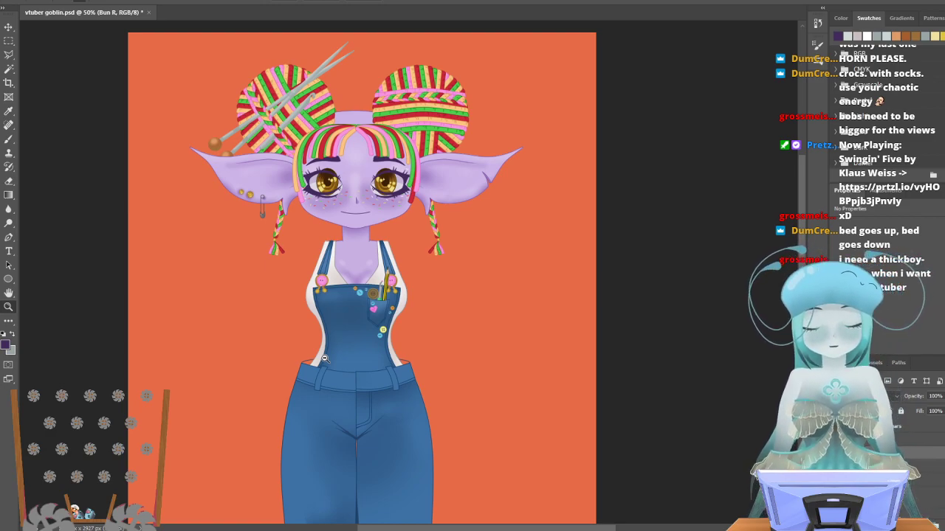
scroll(297, 198, "down", 1)
scroll(314, 218, "up", 1)
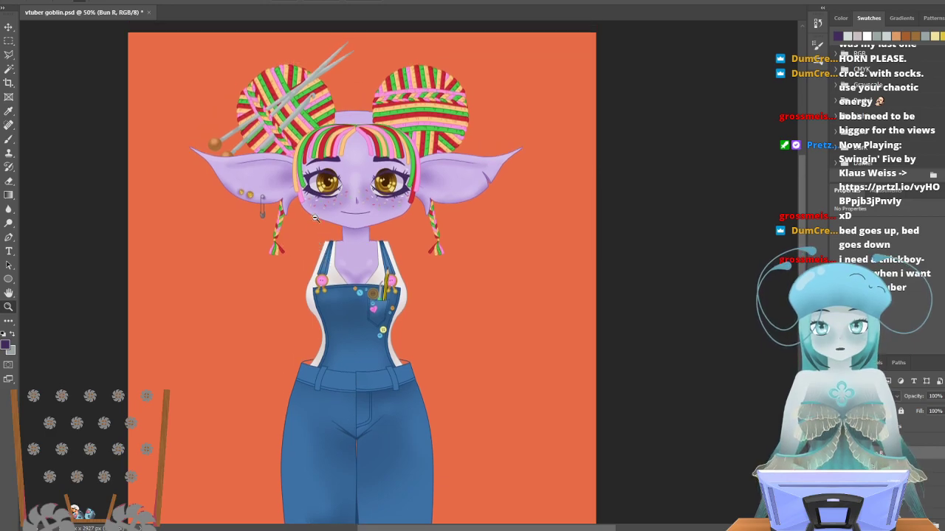
scroll(313, 217, "up", 1)
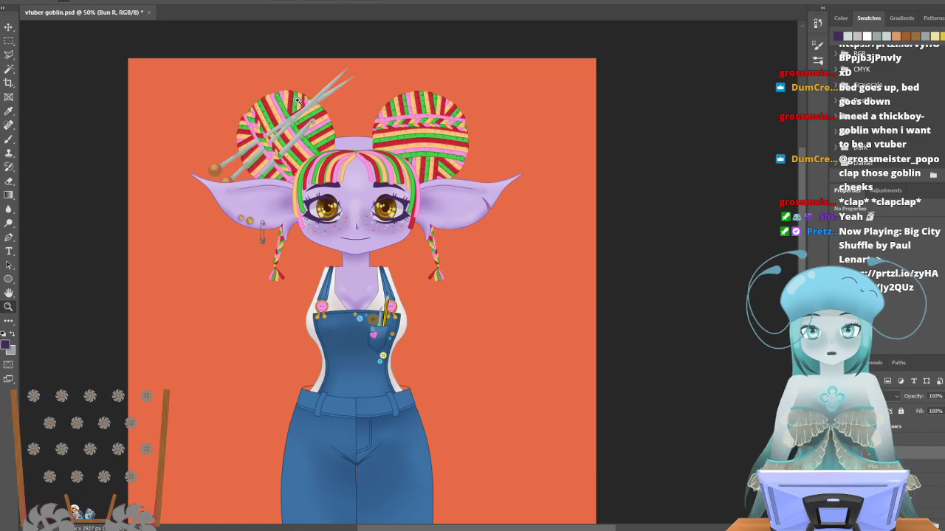
Hide both halves of the yarn fringe over the goblin's forehead.
left_click(343, 117)
left_click(342, 117)
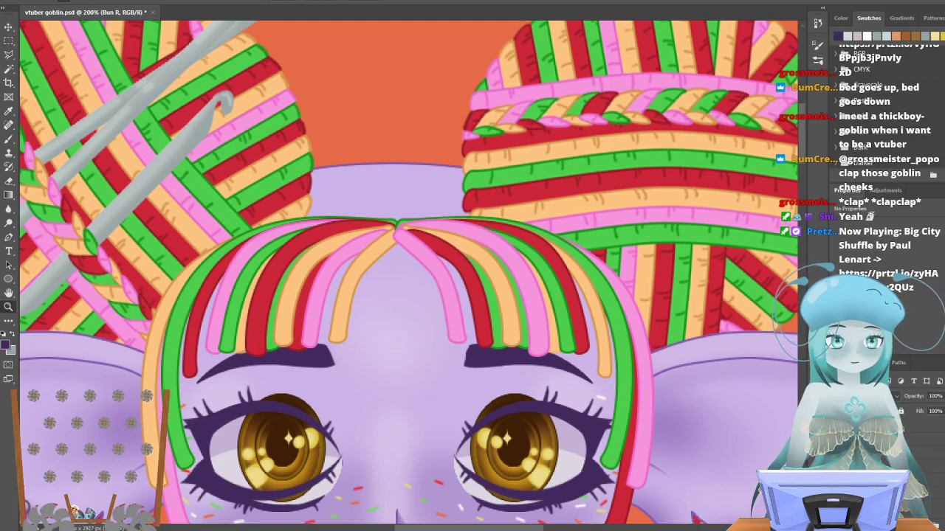
left_click(837, 442)
left_click(837, 457)
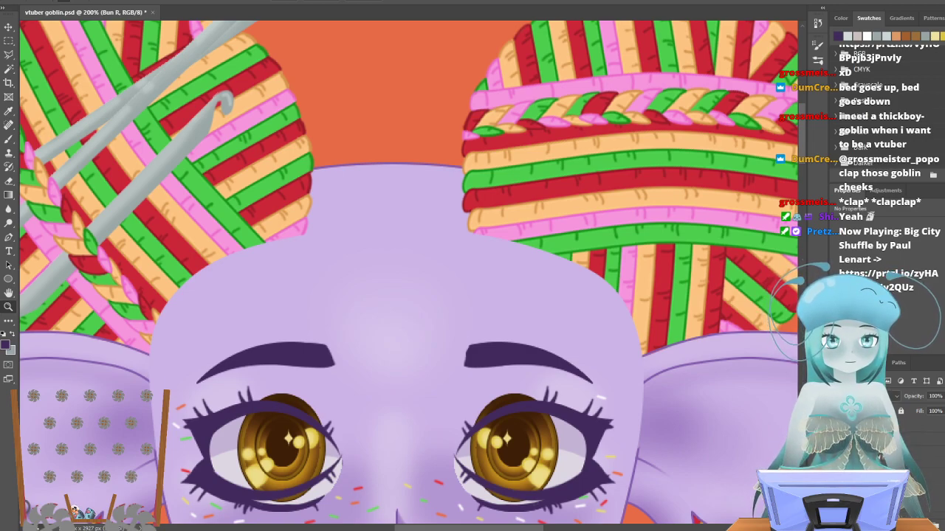
Lower the Bun R layer's opacity to 49%.
scroll(76, 510, "down", 2)
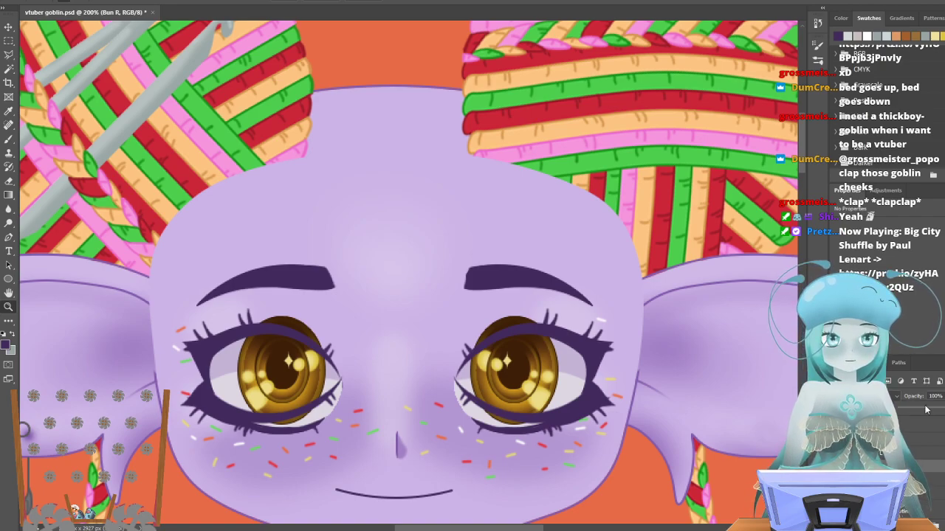
key("4")
key("9")
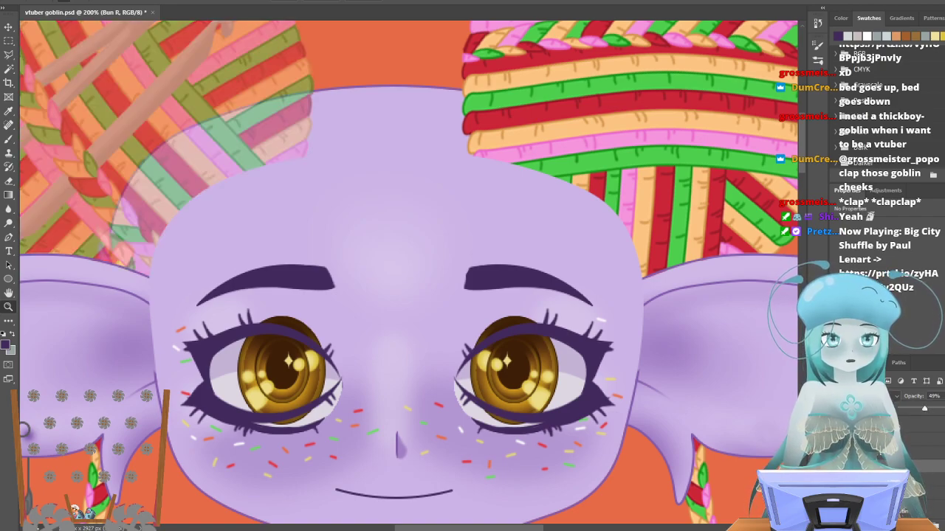
Select the Bun L layer and lower its opacity to 48%.
left_click(931, 479)
left_click(931, 452)
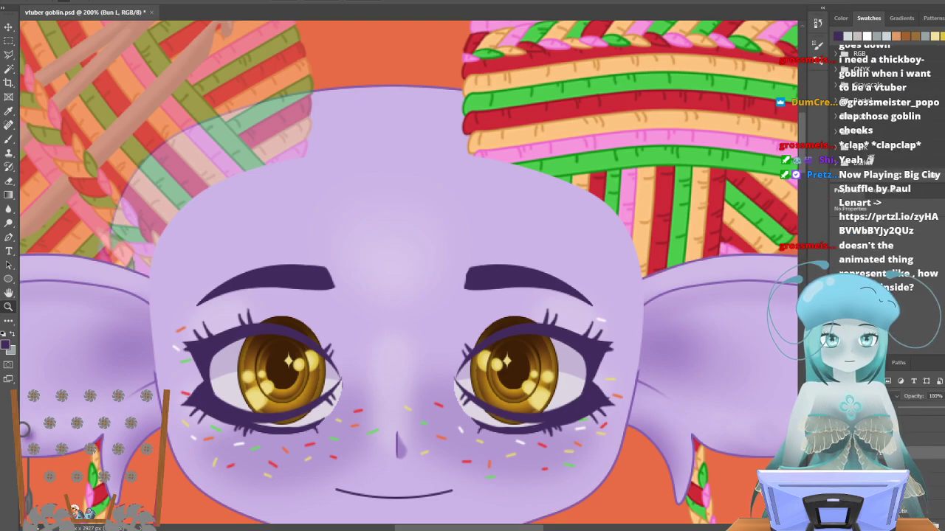
key("5")
key("1")
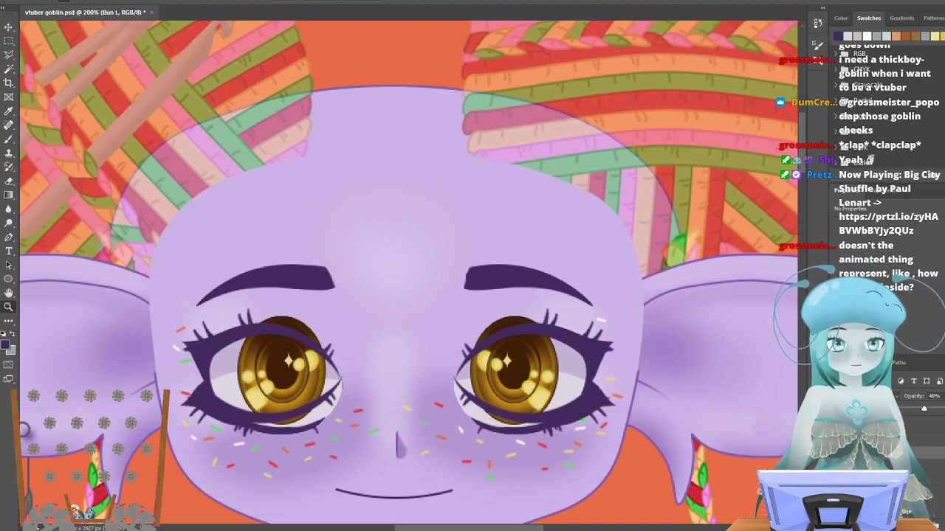
Hide the shaded face shape, ears, nose and sprinkle freckles above the base head.
left_click(836, 438)
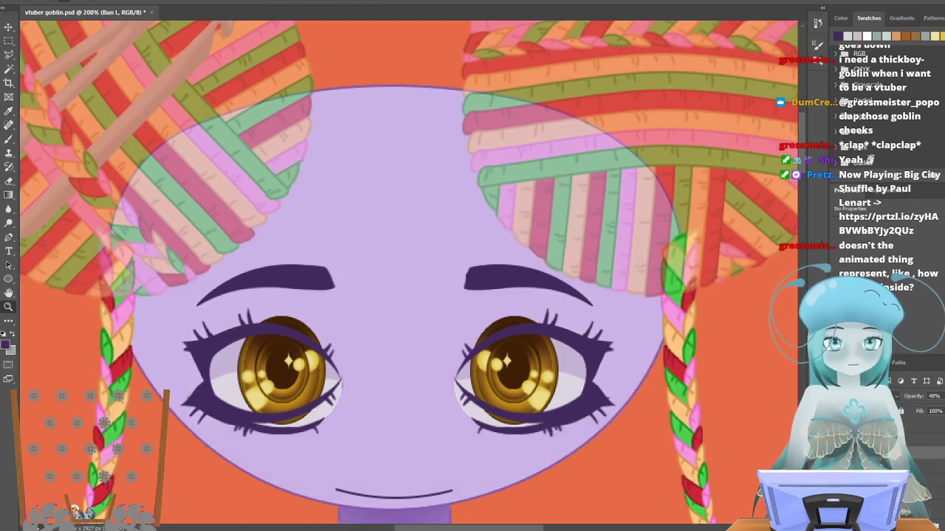
left_click(836, 437)
left_click(836, 437)
left_click(836, 438)
left_click(836, 438)
scroll(529, 387, "down", 1)
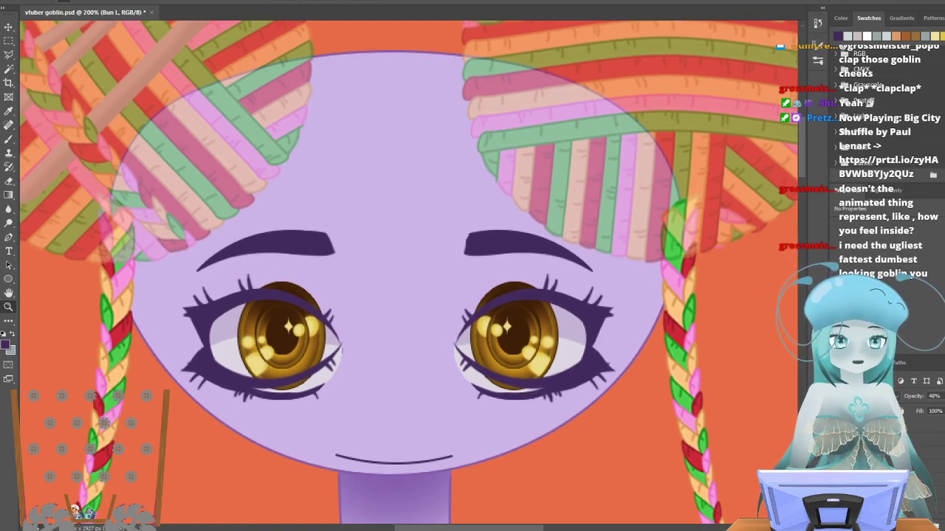
Hide the mouth, both eyes with their lashes, and the eyebrows to leave the base head bare.
left_click(837, 438)
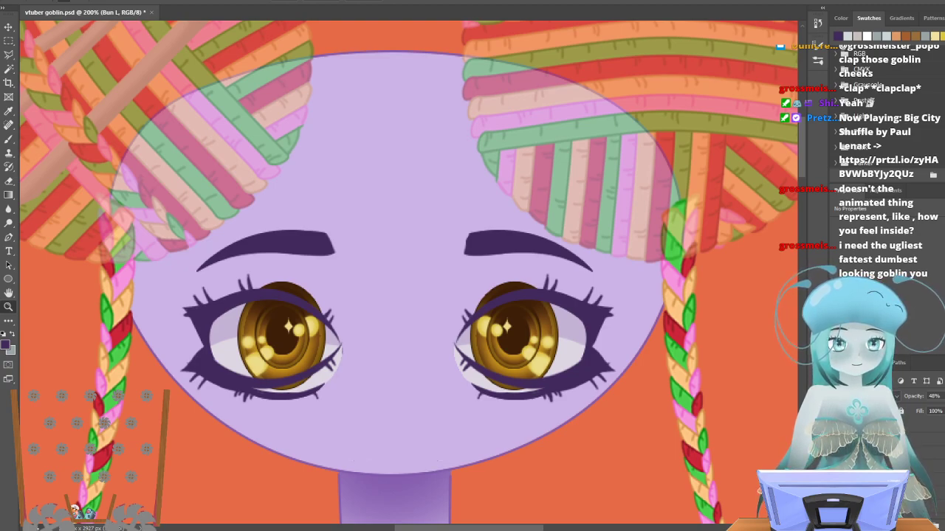
left_click(836, 451)
left_click(836, 464)
left_click(836, 477)
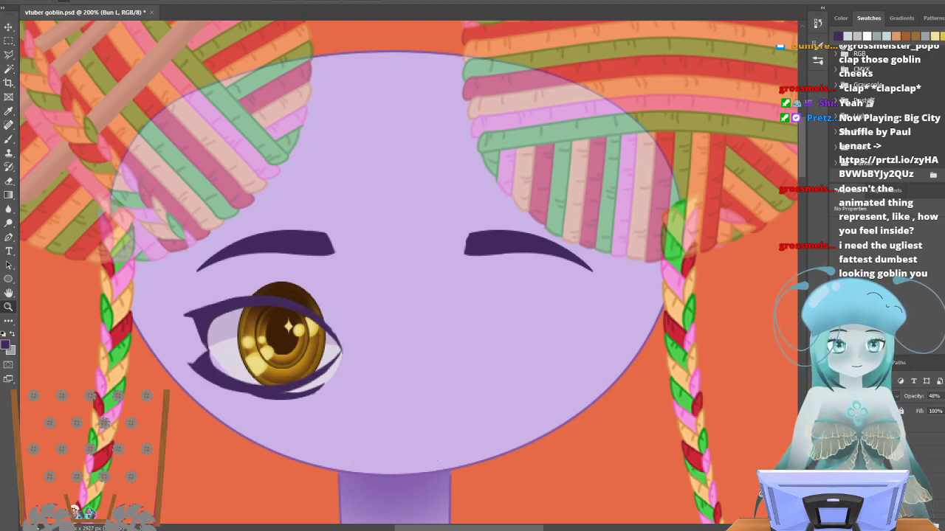
left_click(836, 491)
left_click(836, 505)
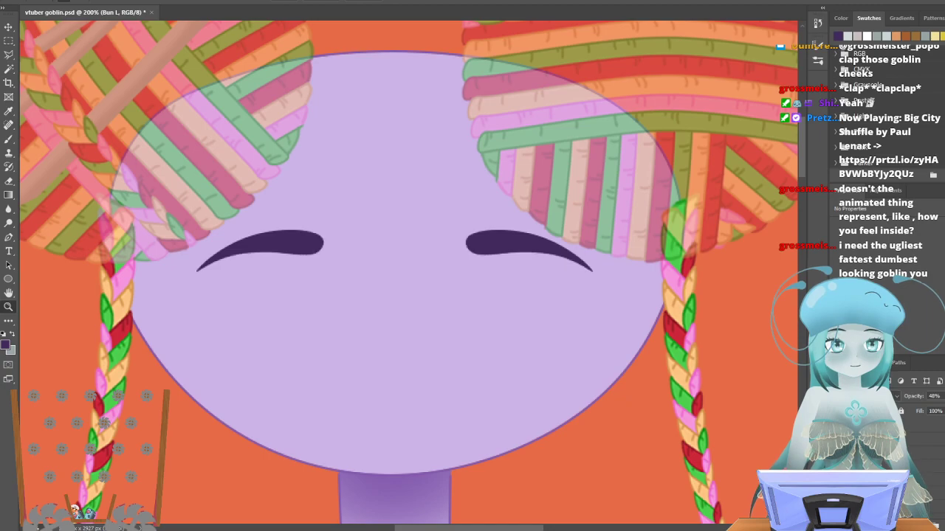
left_click(836, 517)
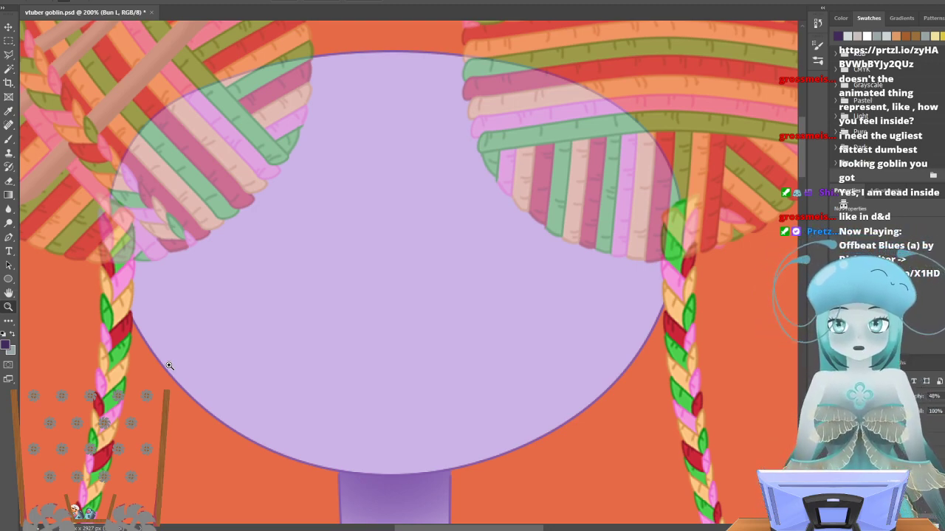
Start a Pen shape with a short end at the head's top centre and a long upper edge running over the left-hand bun.
scroll(362, 267, "up", 2)
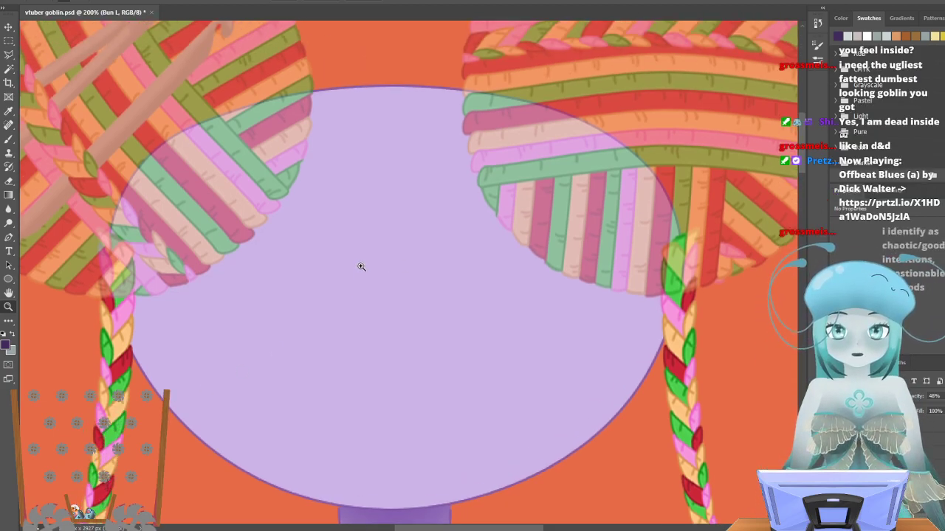
scroll(362, 266, "up", 2)
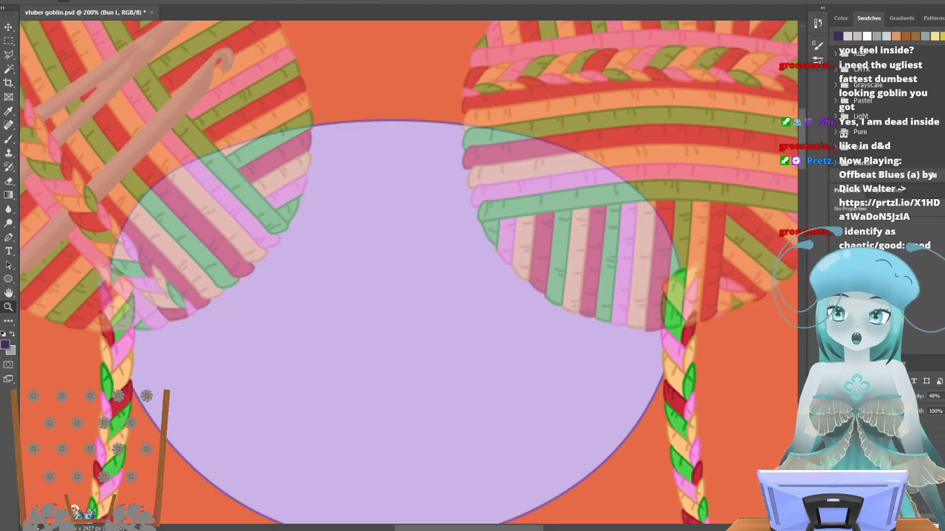
left_click(9, 238)
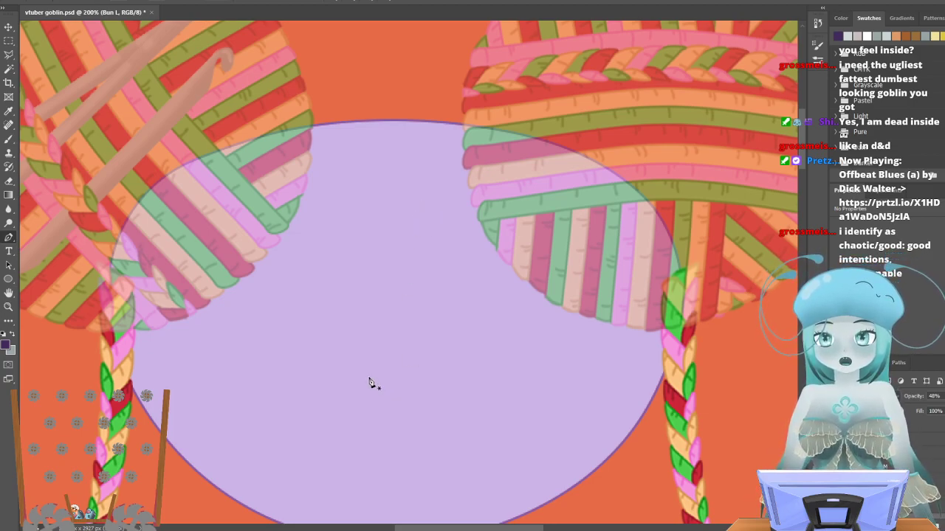
scroll(371, 378, "up", 2)
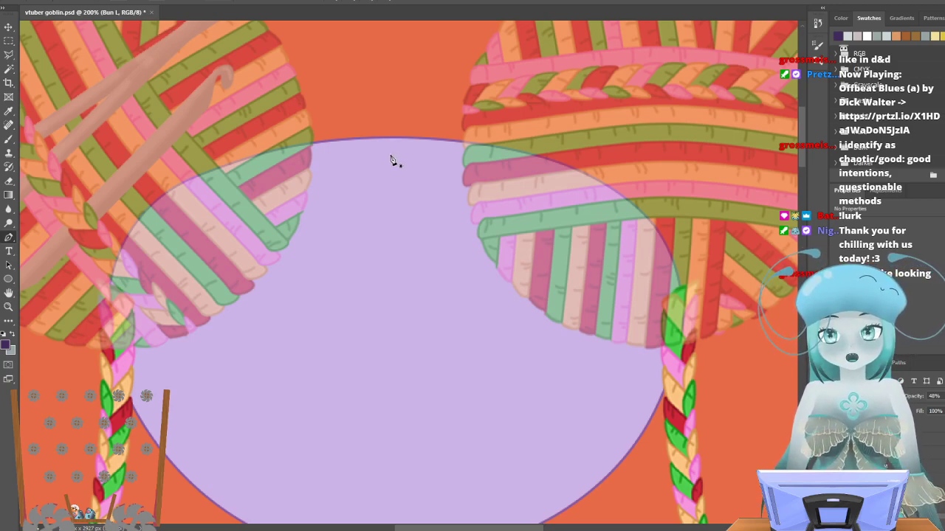
left_click_drag(390, 142, 389, 154)
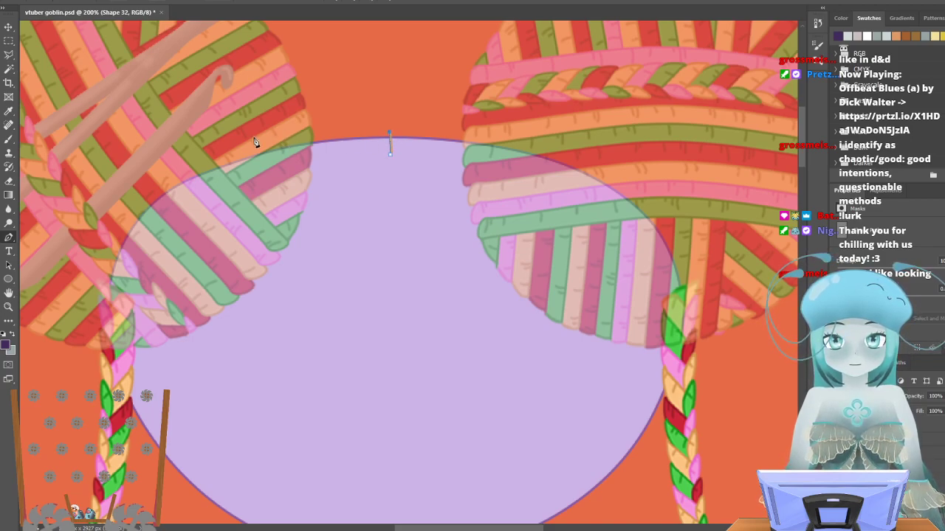
left_click(173, 153)
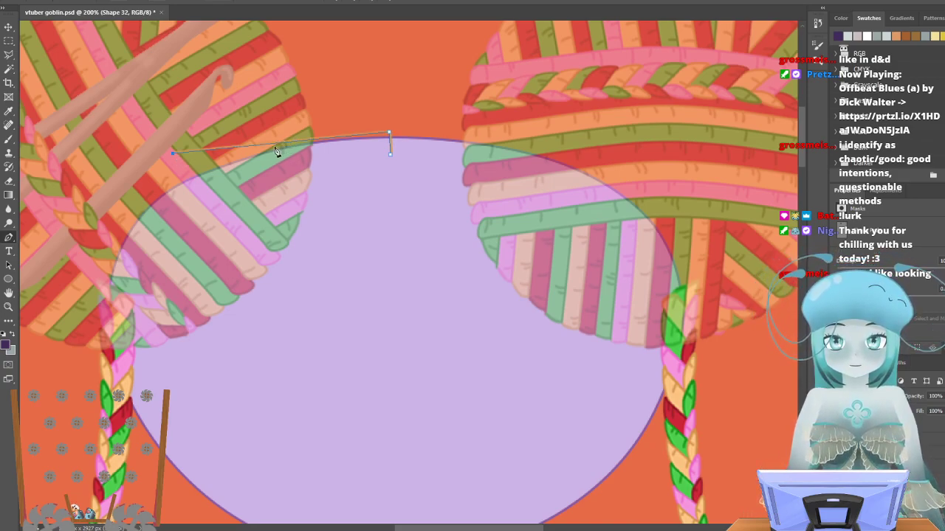
Bend the shape's long upper edge upward with the Curvature Pen so it arches over the head's outline.
mouse_move(276, 152)
left_mouse_down()
mouse_move(275, 130)
mouse_move(273, 156)
left_mouse_up()
key("ctrl+z")
right_click(12, 236)
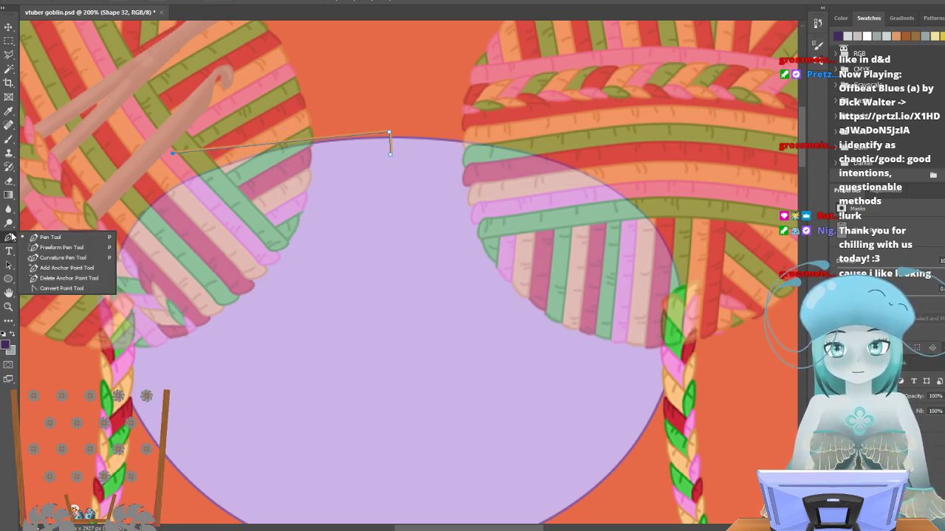
left_click(56, 259)
left_click_drag(283, 150, 281, 135)
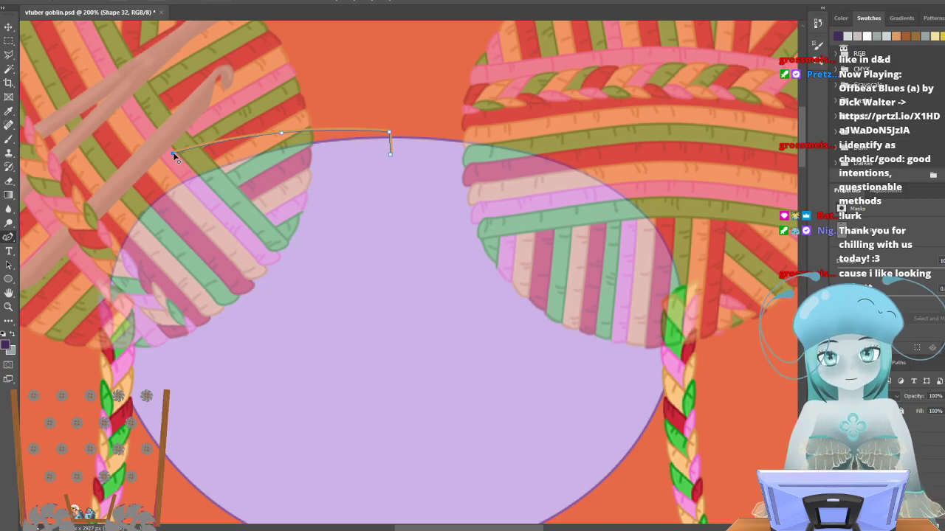
Close the strand outline, arch its lower edge parallel to the upper one, and round its end at the head's centre.
left_click(177, 170)
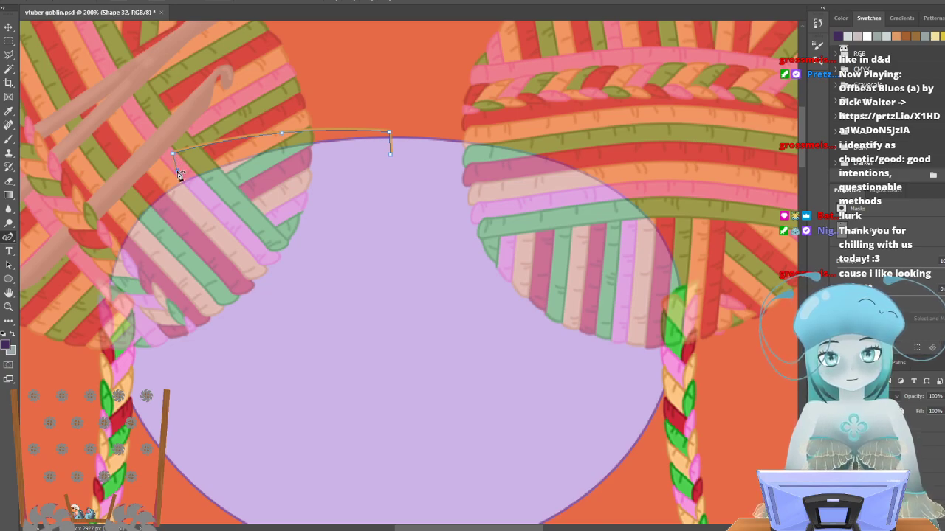
left_click(390, 153)
left_click_drag(290, 206, 281, 153)
left_click_drag(387, 161, 383, 156)
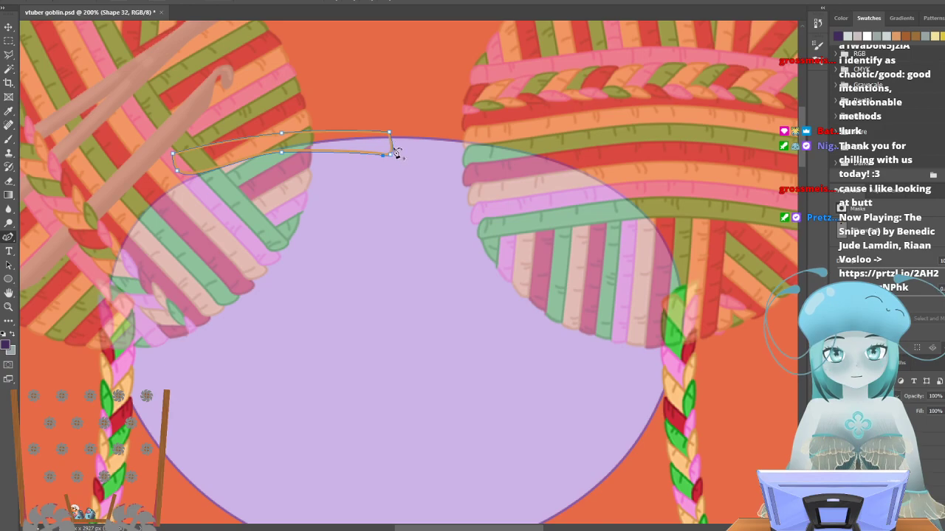
left_click_drag(392, 138, 393, 137)
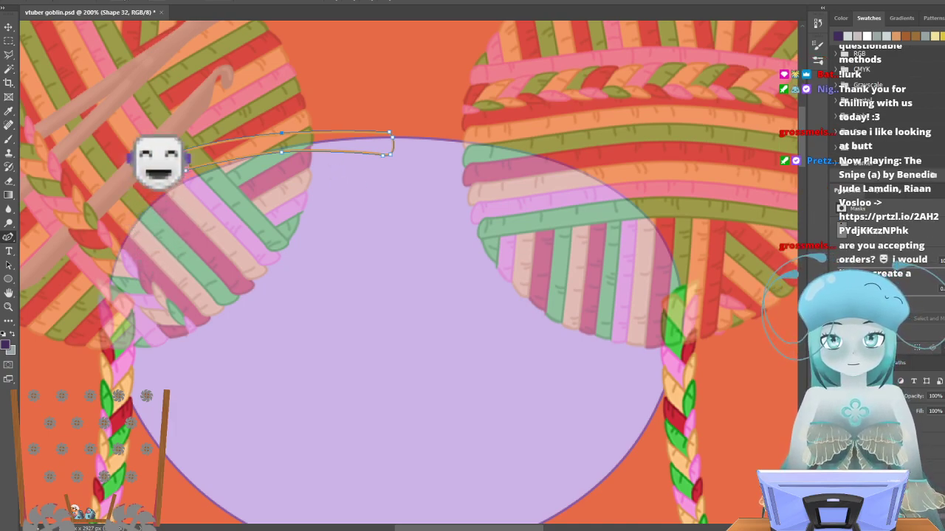
Fill the strand with light orange fbc483 sampled from the braid beside the head.
left_click(119, 2)
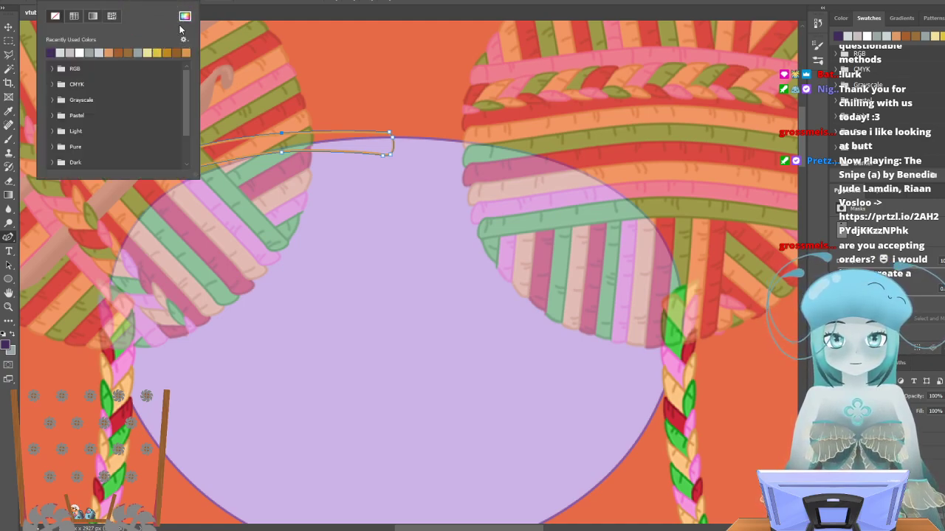
left_click(682, 392)
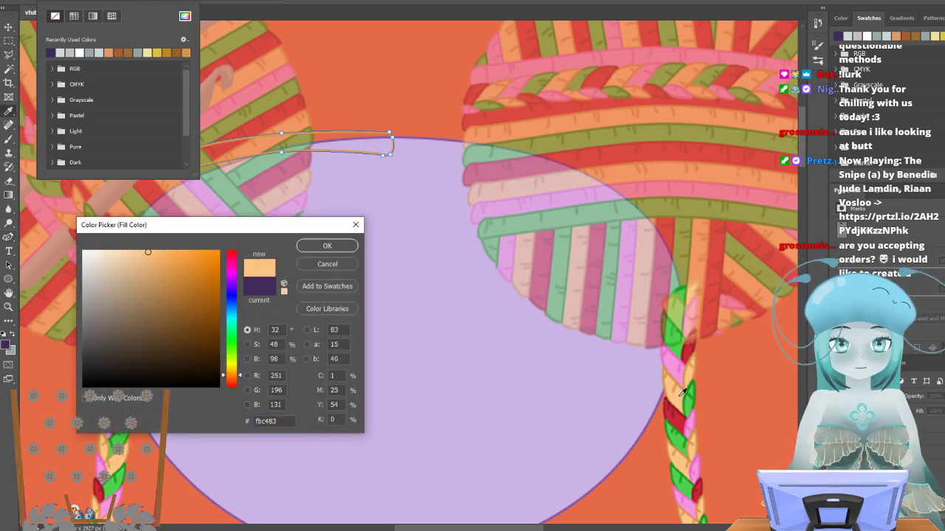
left_click(325, 246)
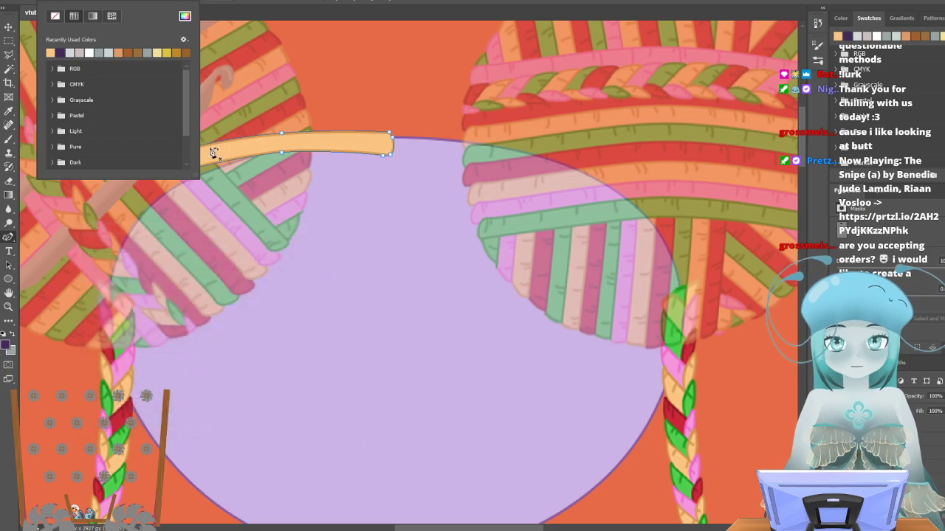
Set the strand's stroke colour to darker orange d3954c sampled from the braid's outline.
left_click(157, 0)
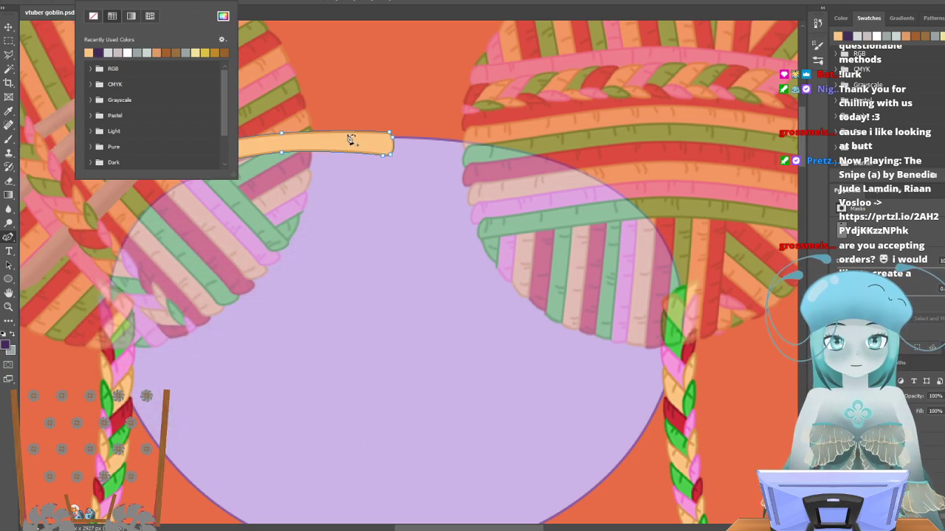
left_click(223, 16)
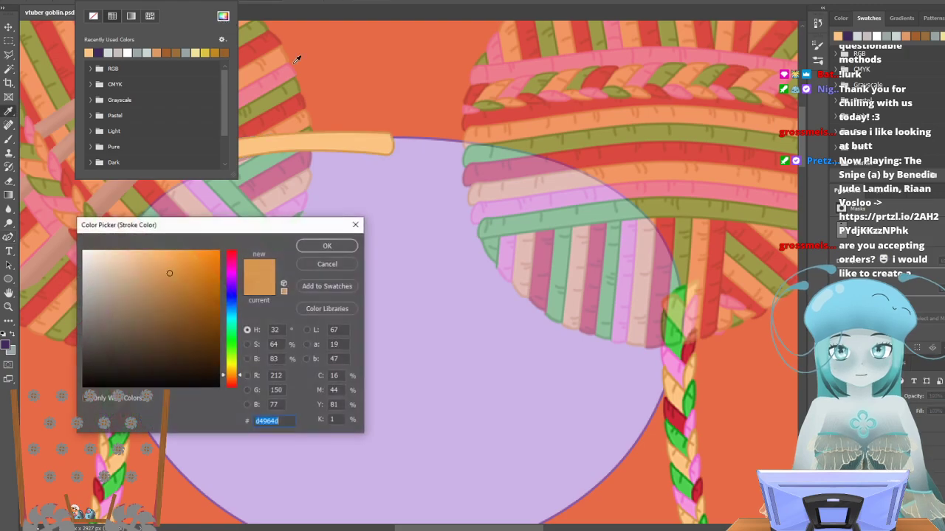
left_click(668, 374)
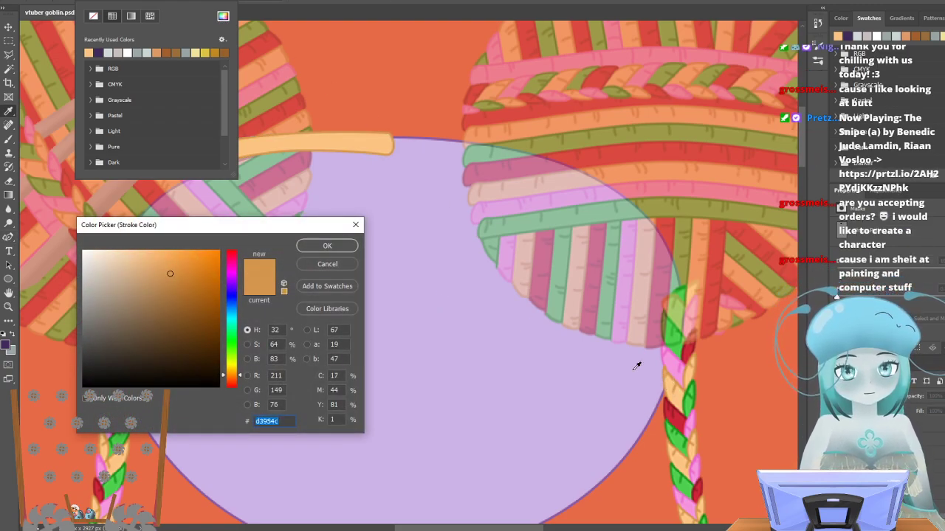
left_click(327, 246)
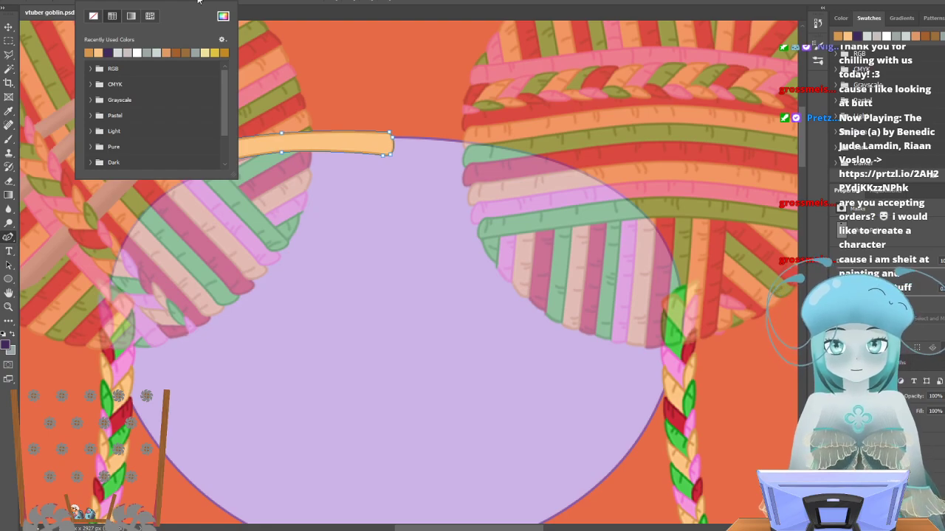
key("Escape")
Duplicate the layer of the orange strand.
scroll(293, 218, "down", 2)
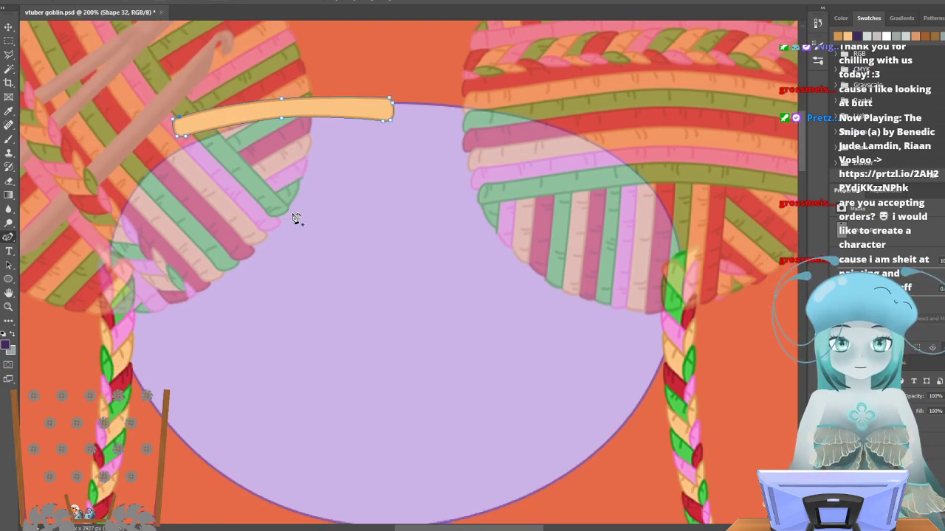
scroll(296, 219, "down", 4)
scroll(302, 225, "up", 5)
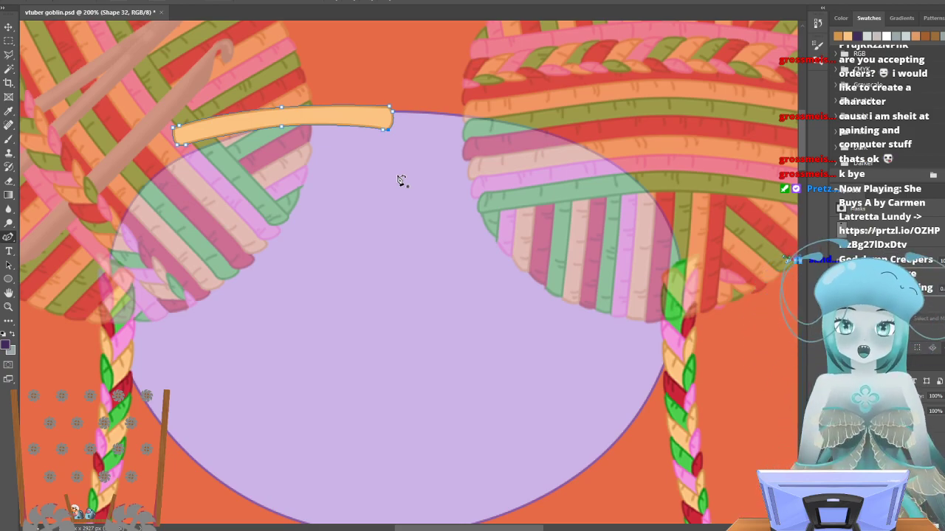
right_click(881, 457)
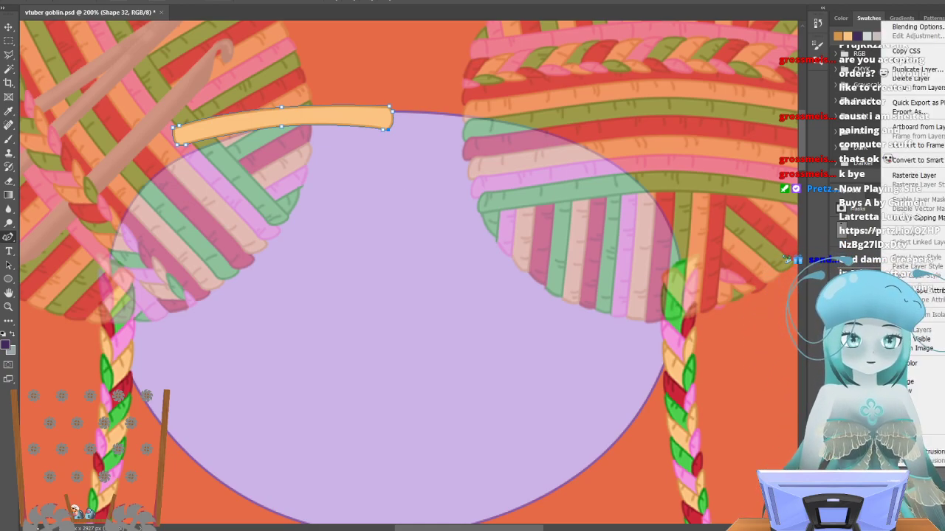
left_click(904, 68)
left_click(506, 170)
Change the copied strand's fill to pink f494dc sampled from the braid.
left_click(114, 0)
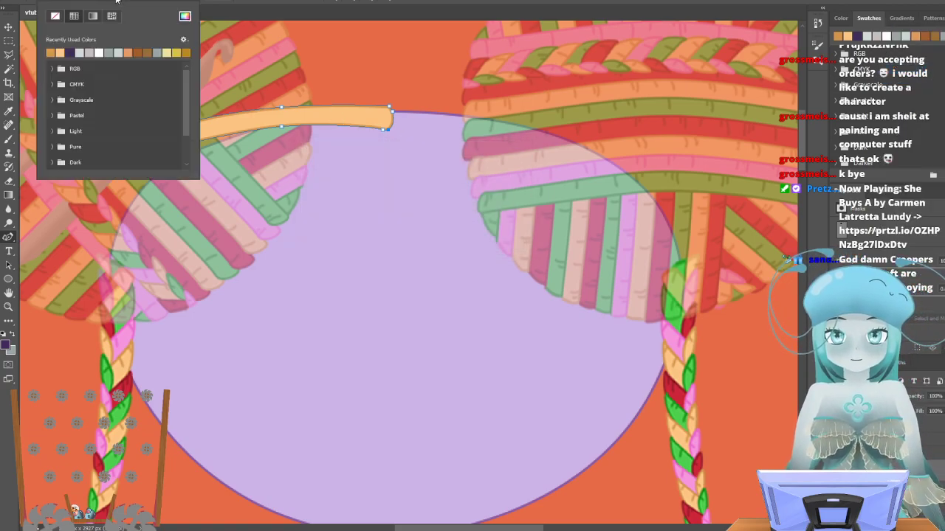
left_click(184, 16)
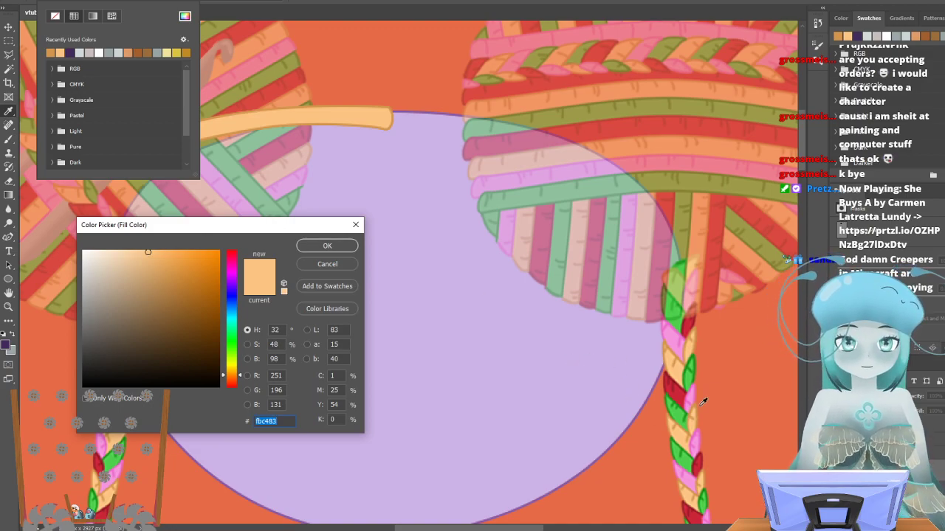
left_click(677, 343)
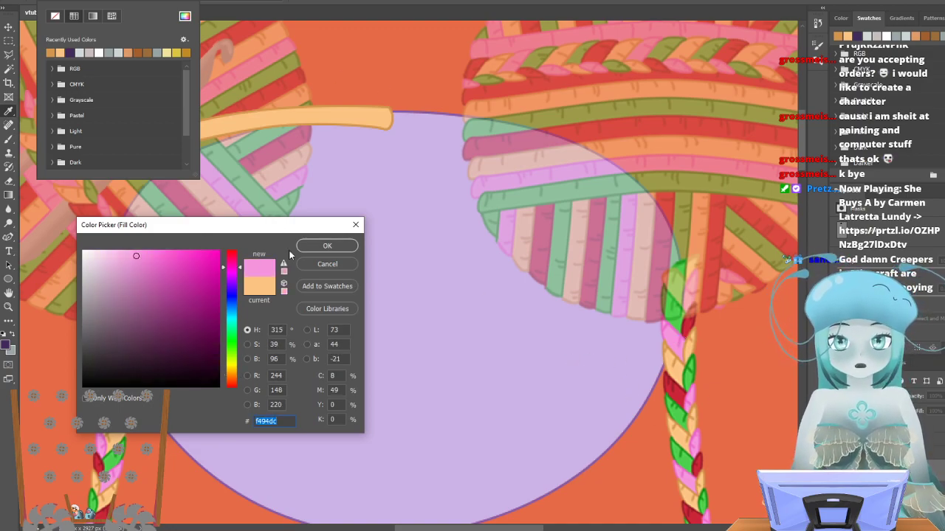
left_click(317, 247)
Set the copied strand's stroke to pink eb69cb, sampled from the heart on the overalls pocket after trying shades from the braid.
left_click(164, 0)
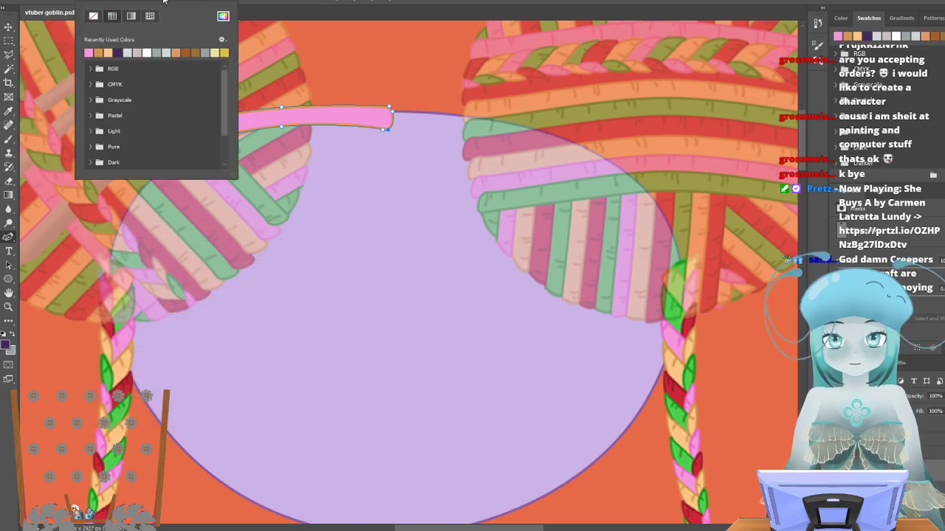
left_click(223, 16)
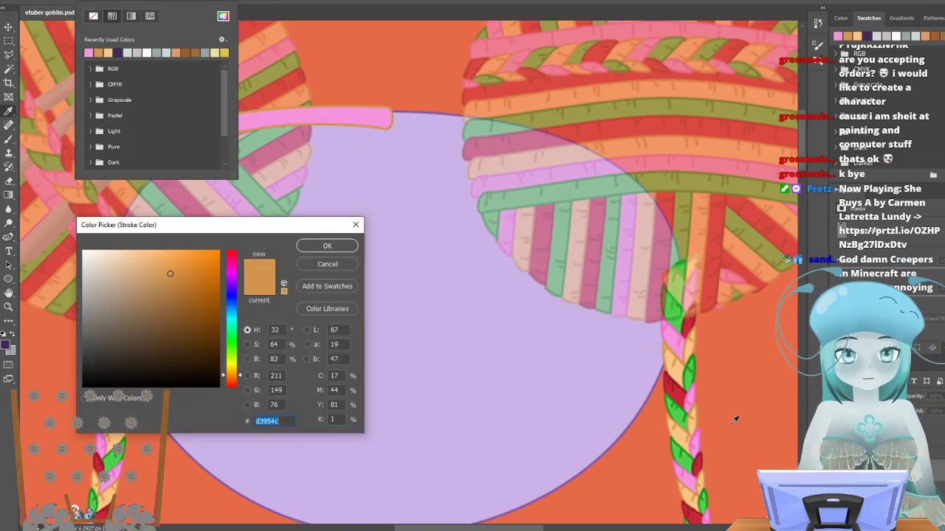
left_click(665, 321)
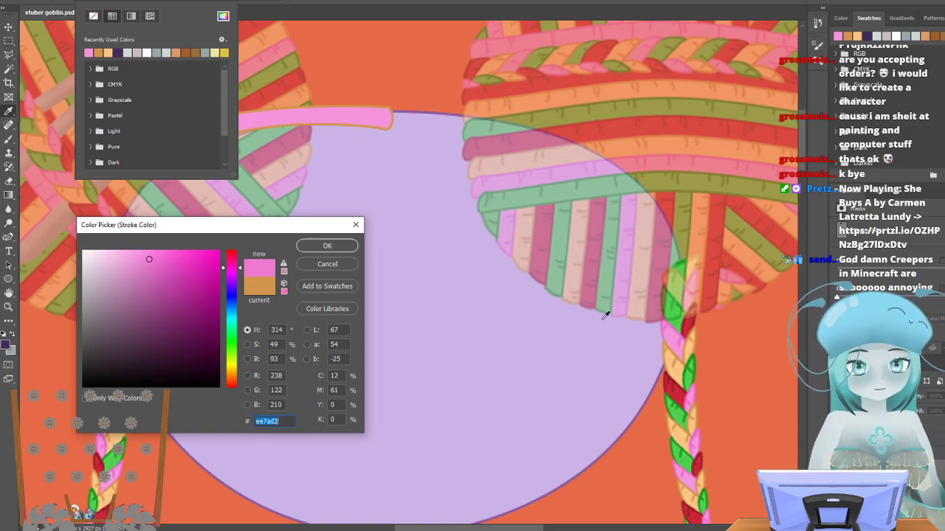
left_click(665, 322)
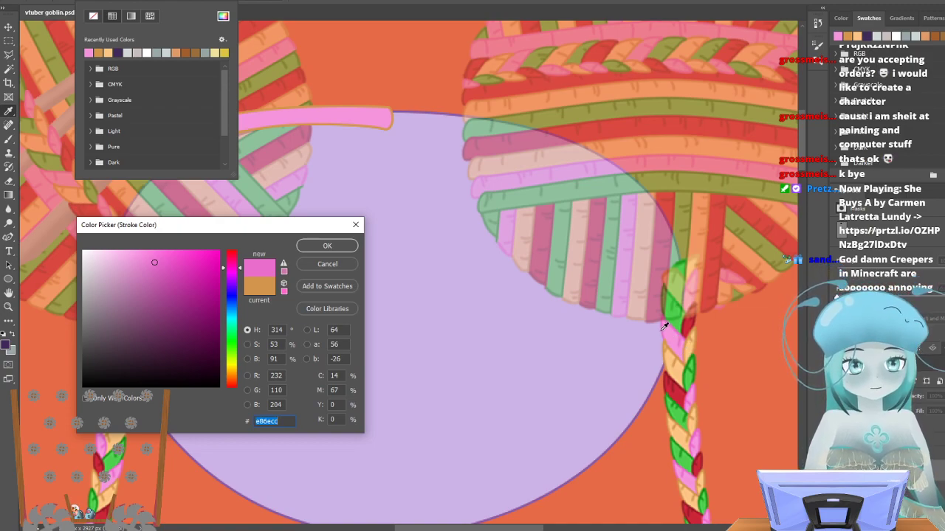
left_click(664, 327)
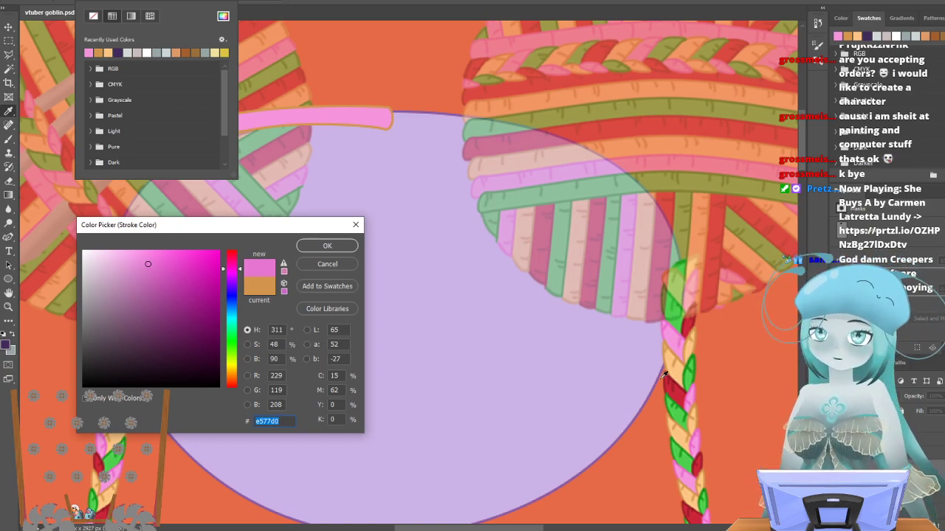
left_click(670, 320)
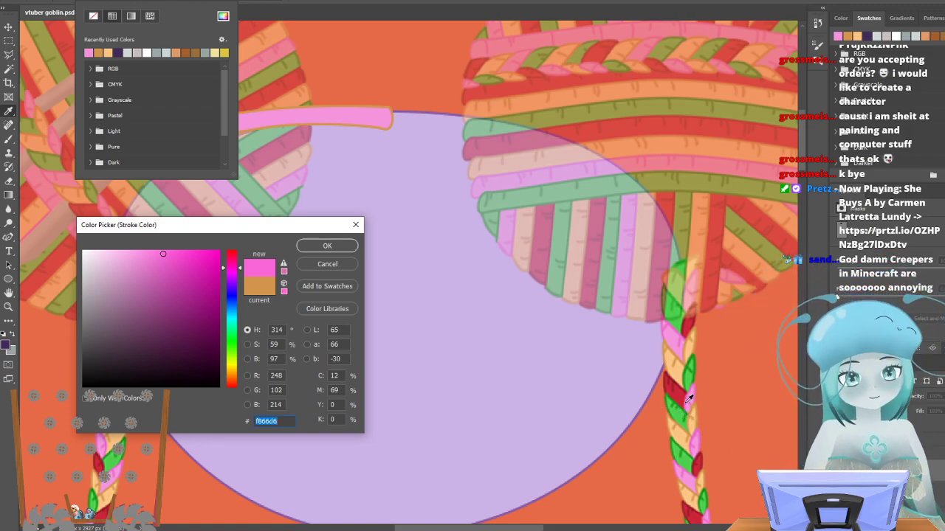
left_click(682, 335)
left_click(668, 323)
left_click(671, 319)
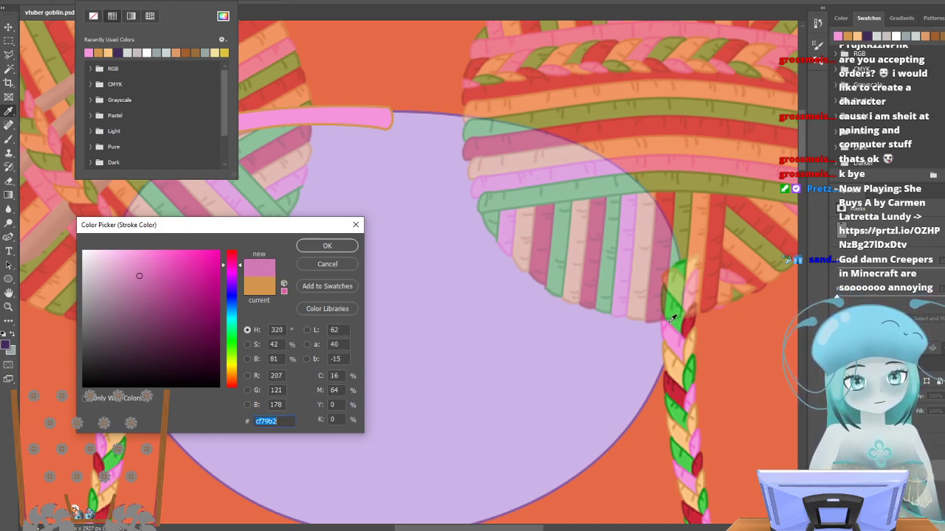
left_click_drag(803, 124, 793, 197)
left_click(468, 231)
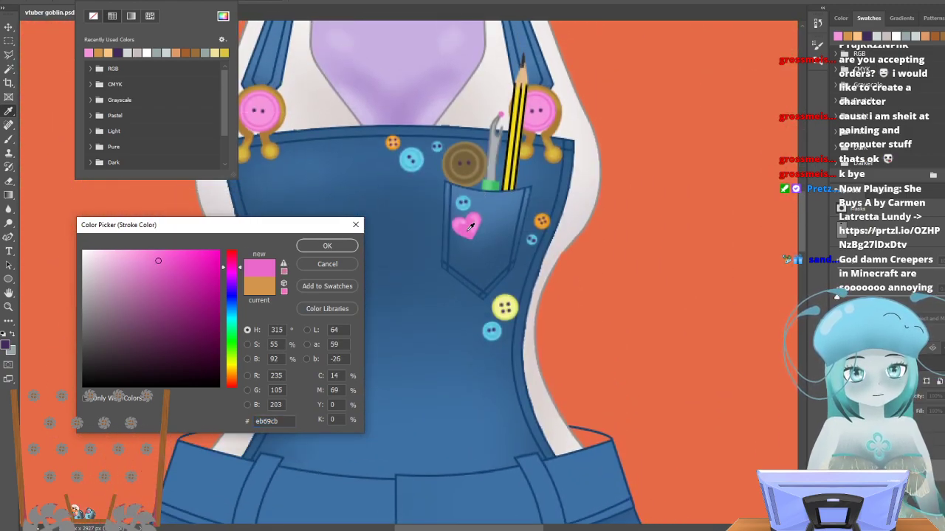
left_click(327, 249)
Move the pink strand down so it lies directly beneath the orange strand.
left_click_drag(801, 206, 805, 119)
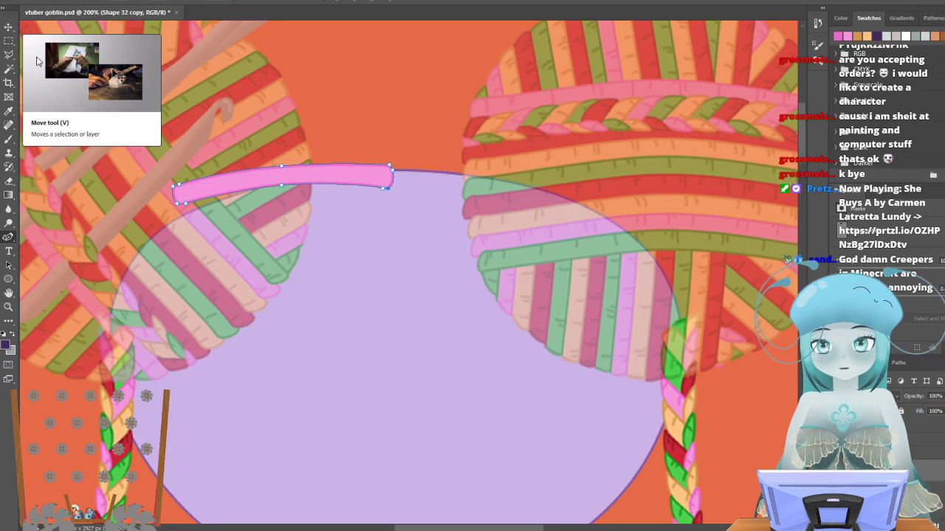
left_click(7, 31)
key("shift+Down")
key("shift+Down")
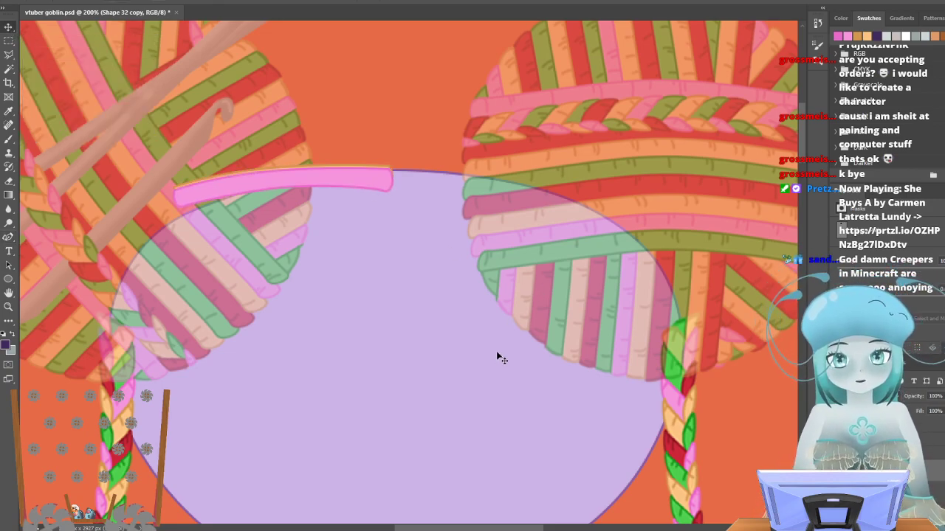
key("Up")
key("Up")
key("Up")
key("Up")
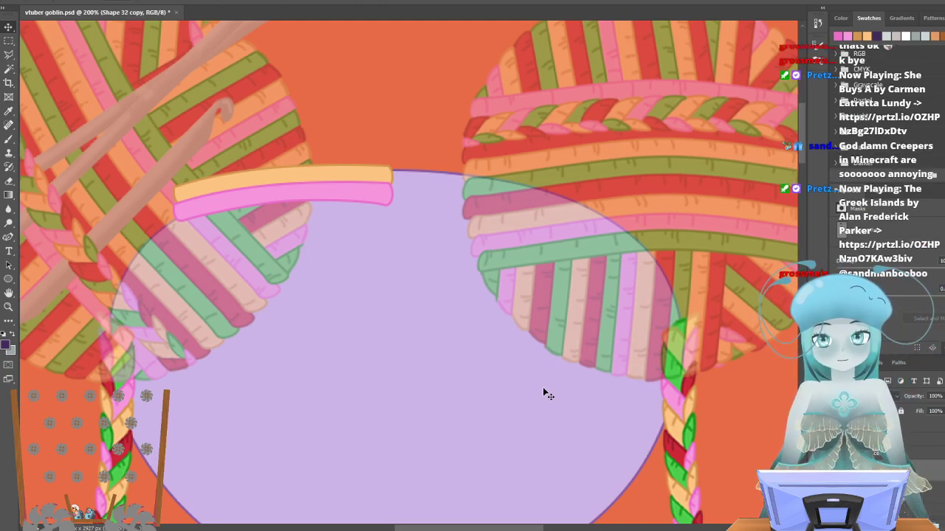
Duplicate the layer of the pink strand.
right_click(880, 469)
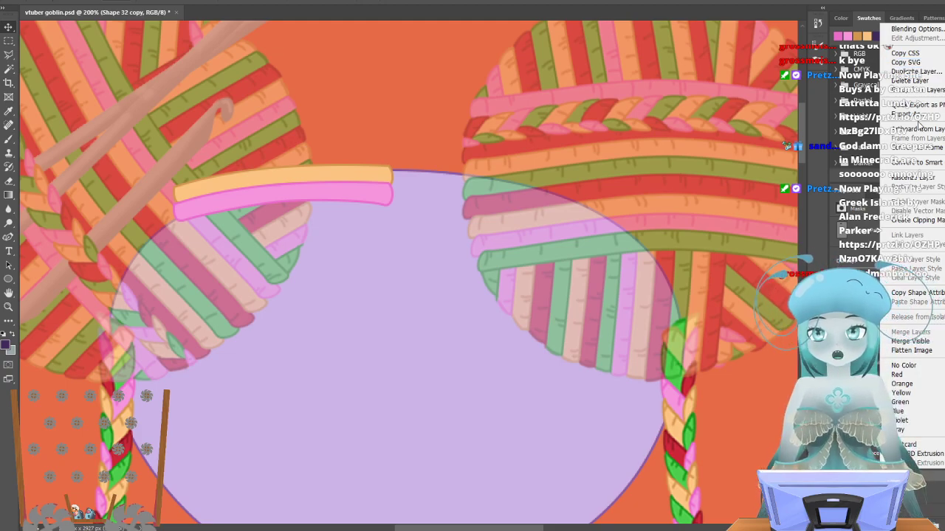
left_click(915, 72)
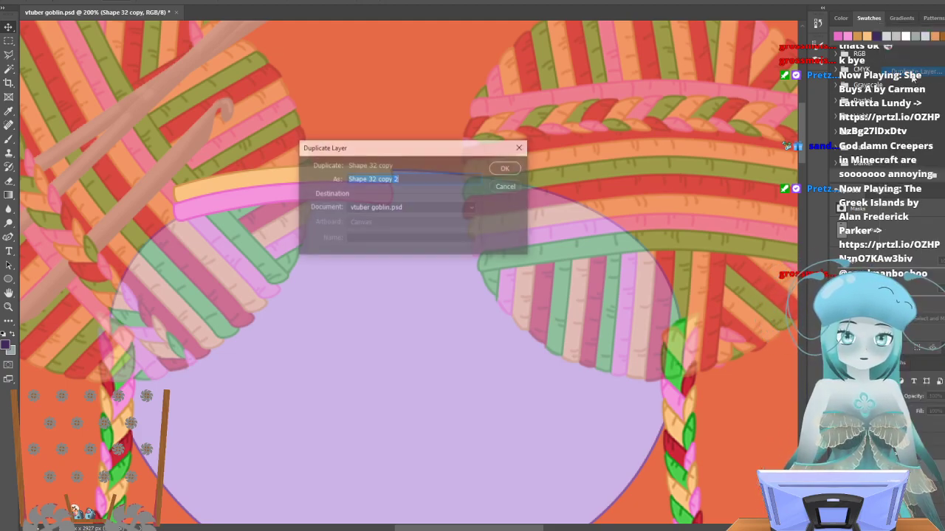
left_click(511, 169)
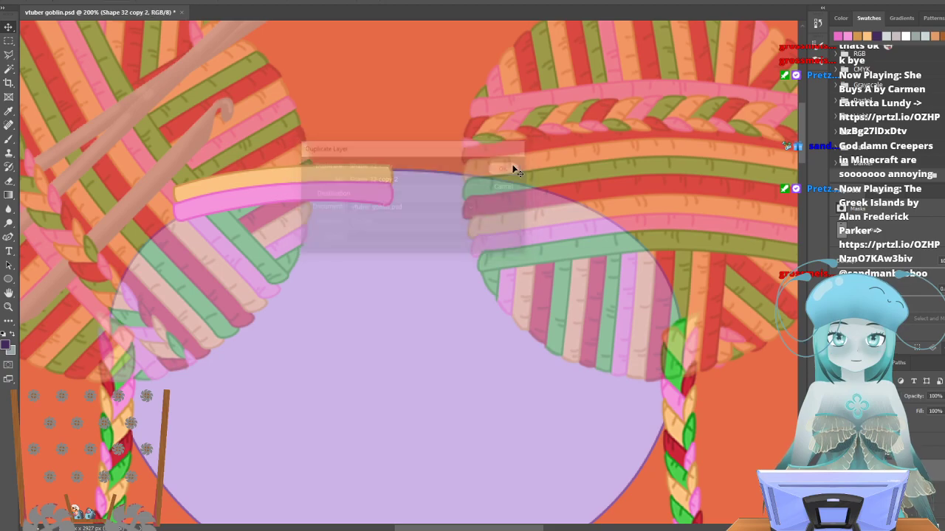
Change the copied pink strand's fill to the light green sampled from the braid.
left_click(9, 236)
left_click(122, 1)
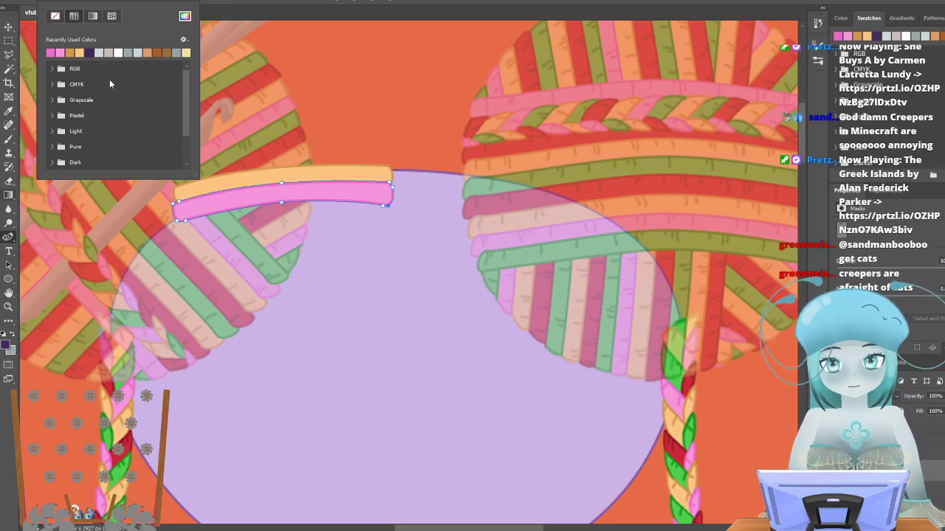
left_click(185, 16)
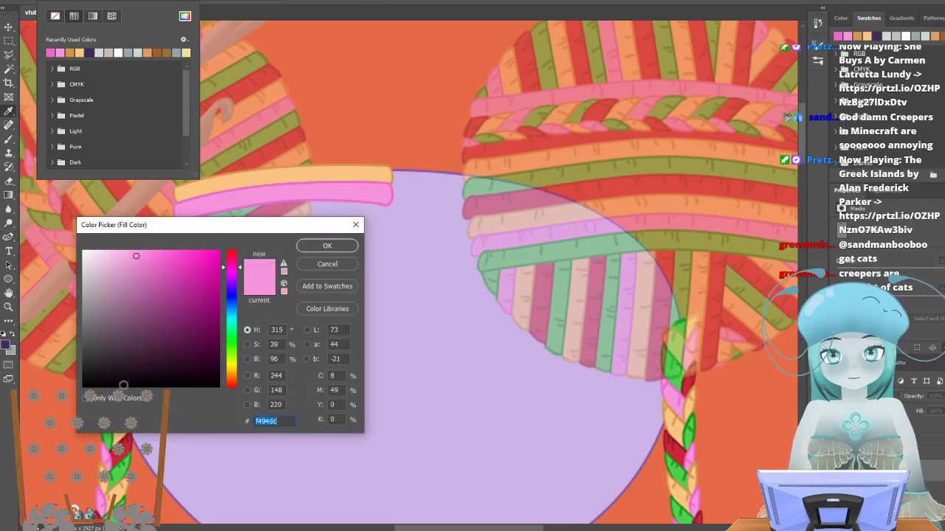
left_click(111, 437)
left_click(326, 245)
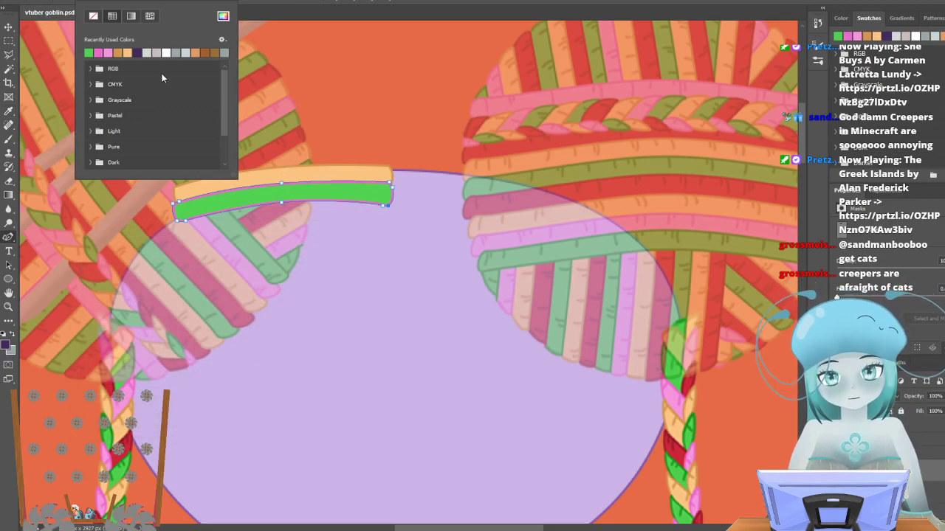
Set the green strand's stroke to dark green 169619 sampled from the braid's outline.
left_click(223, 15)
left_click_drag(221, 227, 306, 194)
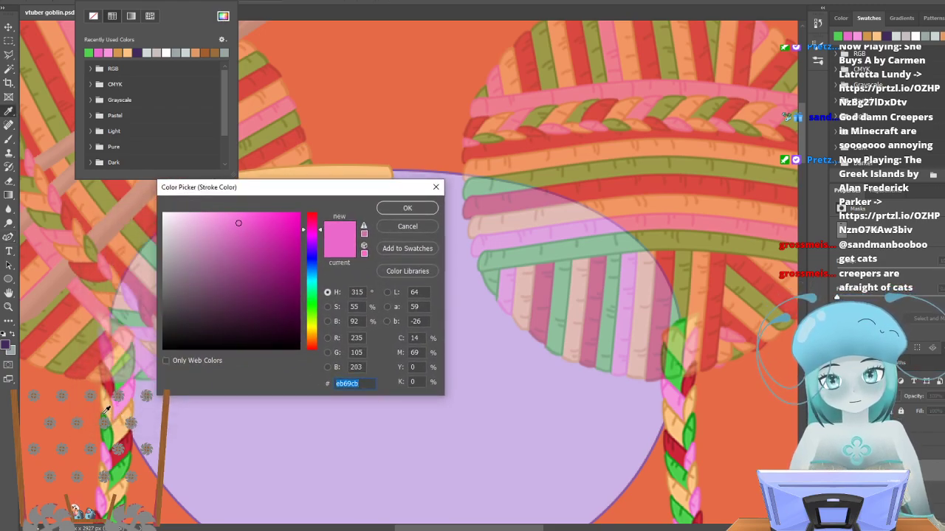
left_click(104, 407)
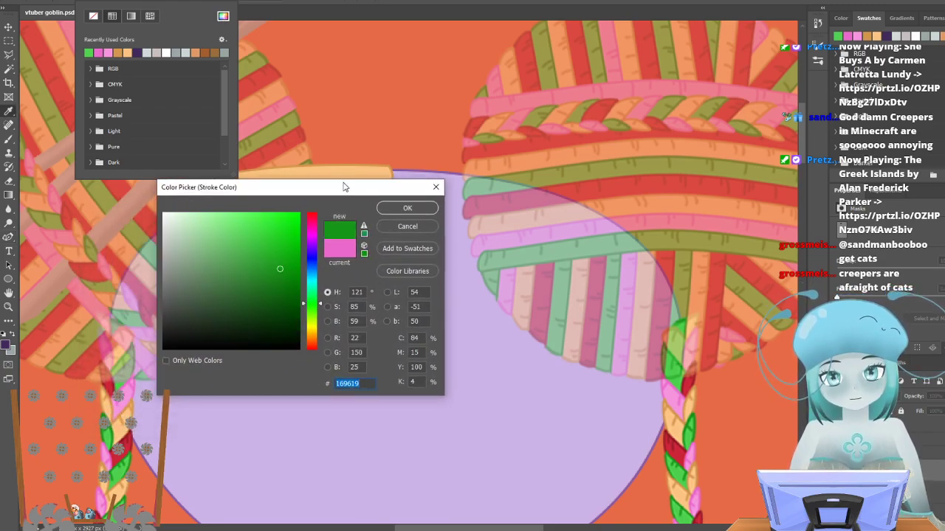
left_click(389, 207)
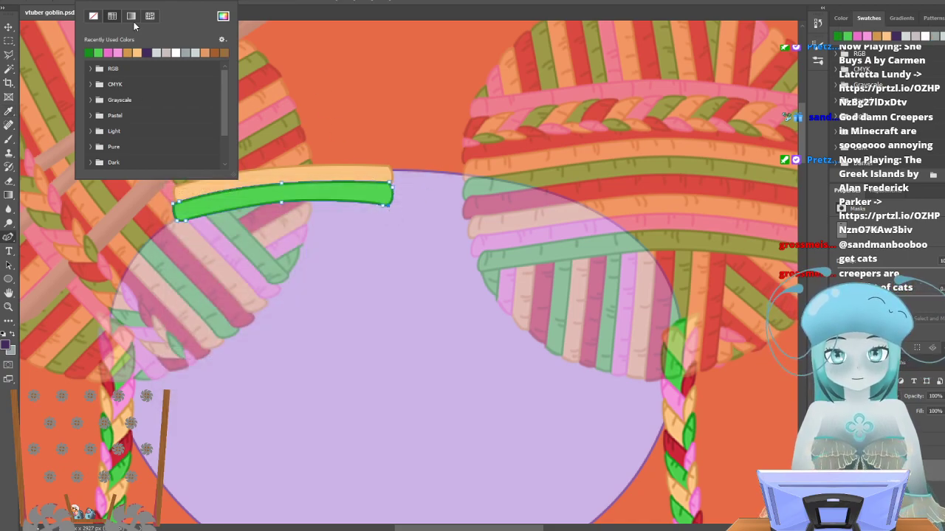
Move the green strand down so it lies directly beneath the pink strand.
left_click(9, 27)
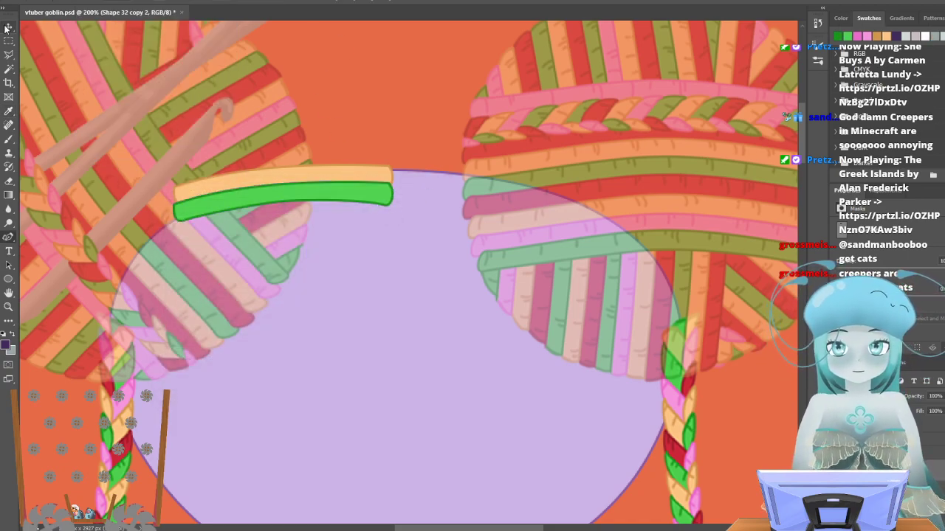
left_click_drag(317, 168, 321, 183)
key("Up")
key("Up")
key("Up")
key("Up")
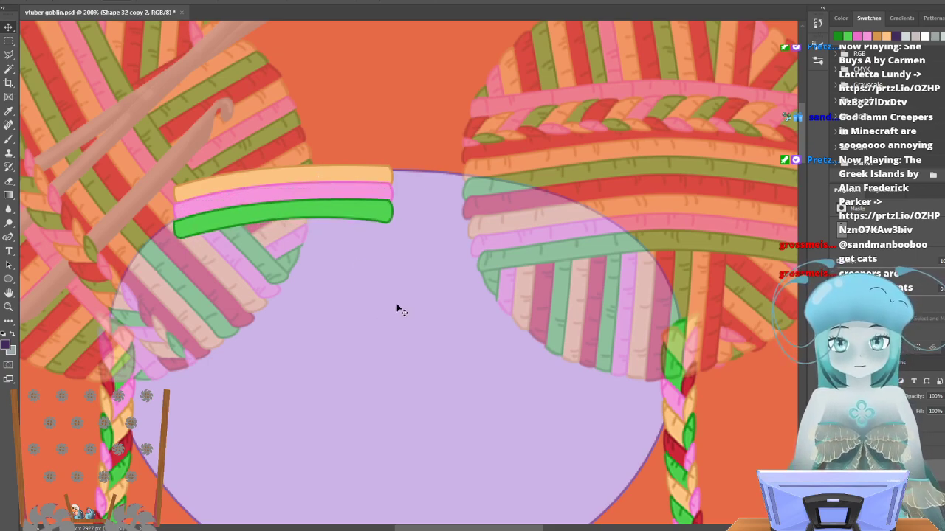
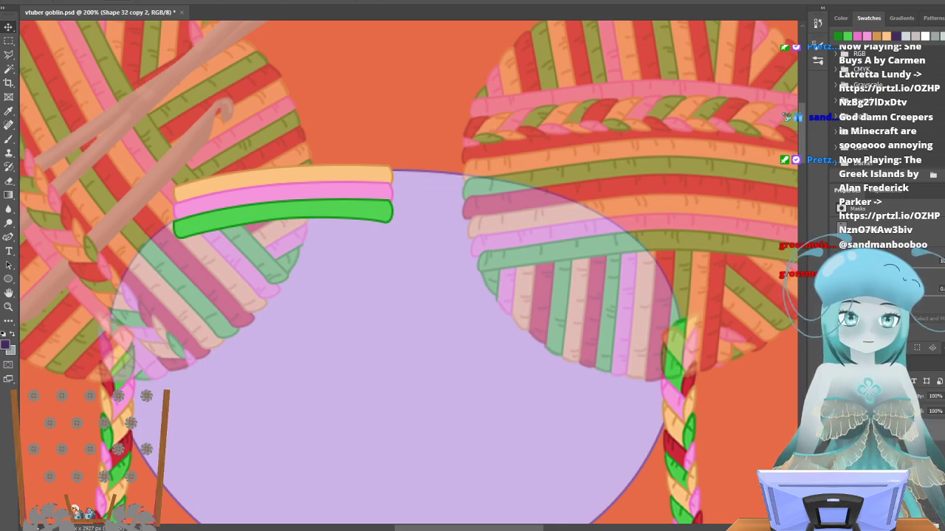
Nudge the pink strand up so it covers the lower part of the orange strand.
key("alt+bracketleft")
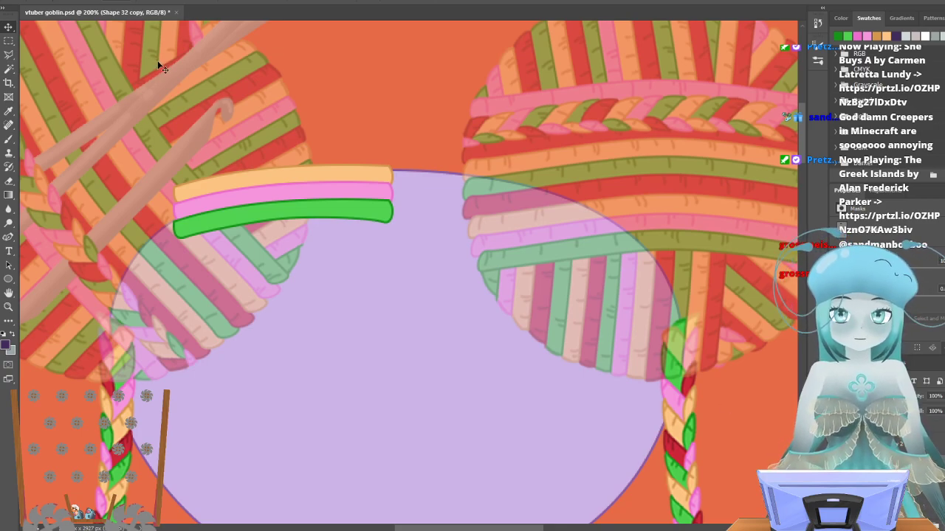
key("Up")
key("Up")
key("Up")
key("Up")
key("Up")
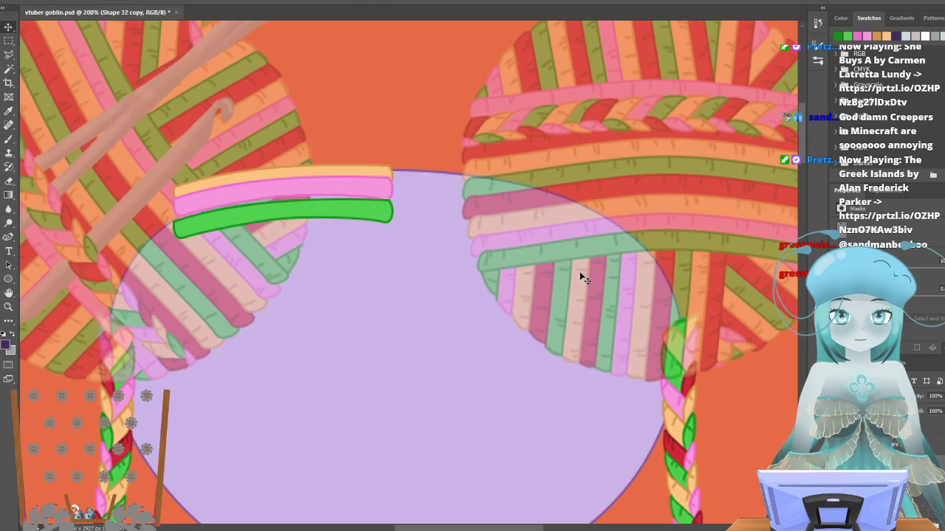
Nudge the green strand up so it covers the lower part of the pink strand.
key("alt+bracketleft")
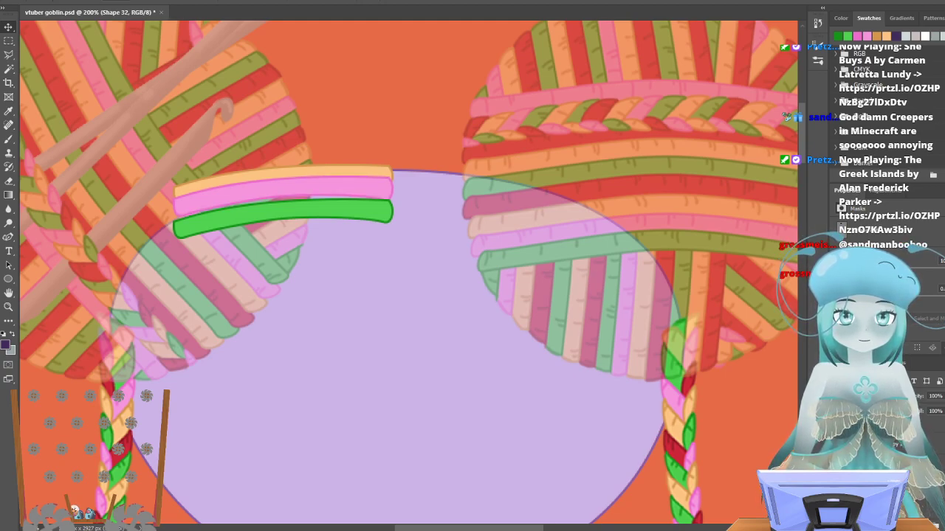
key("alt+bracketright")
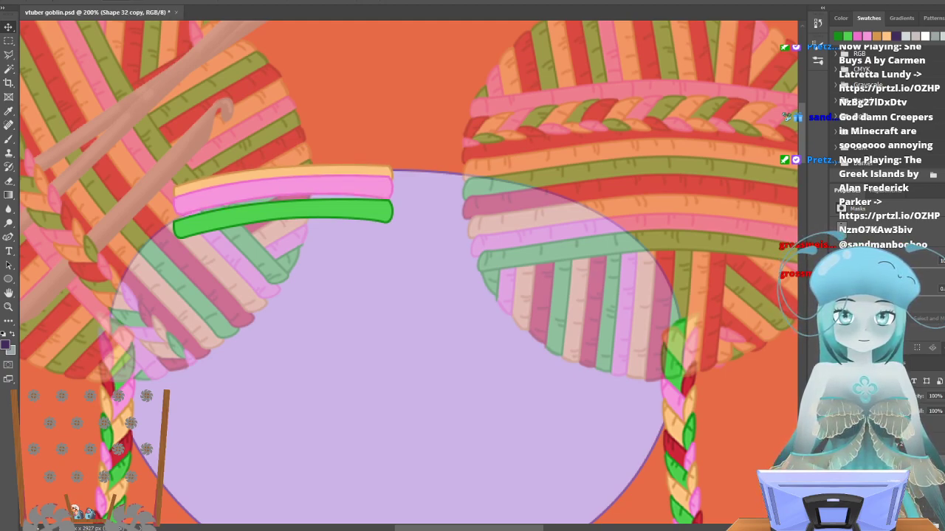
key("ctrl+j")
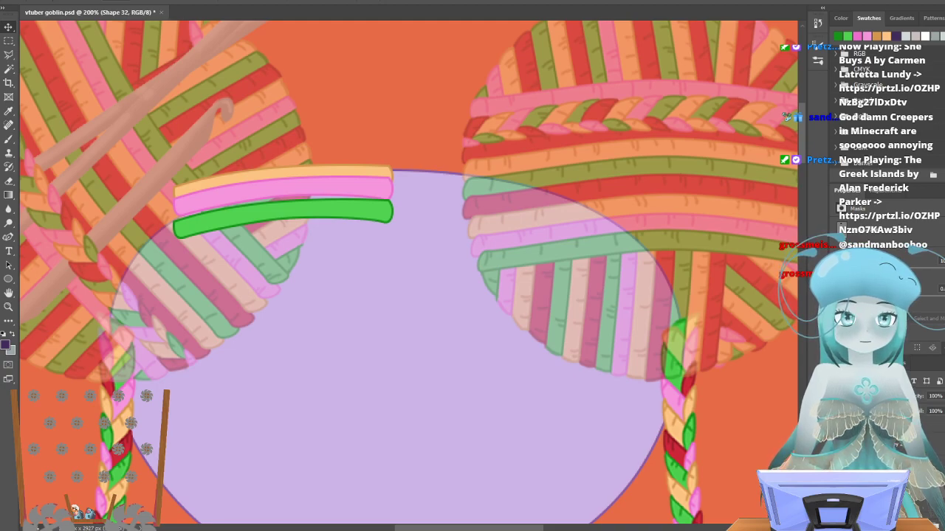
key("Up")
key("Up")
key("Up")
key("Up")
key("Up")
key("Up")
key("Up")
key("Up")
key("Up")
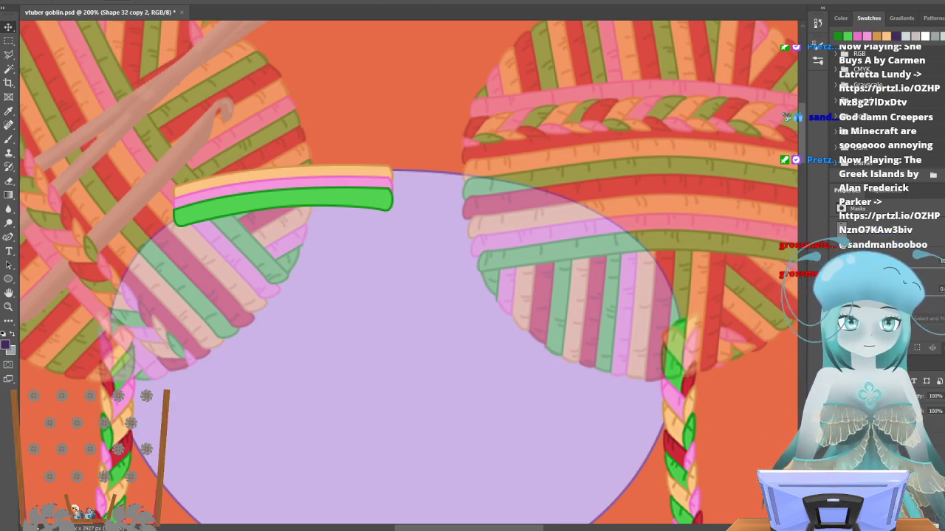
Compare the new strands with the existing multicoloured fringe strands and hide those strands again.
key("ctrl+z")
key("ctrl+z")
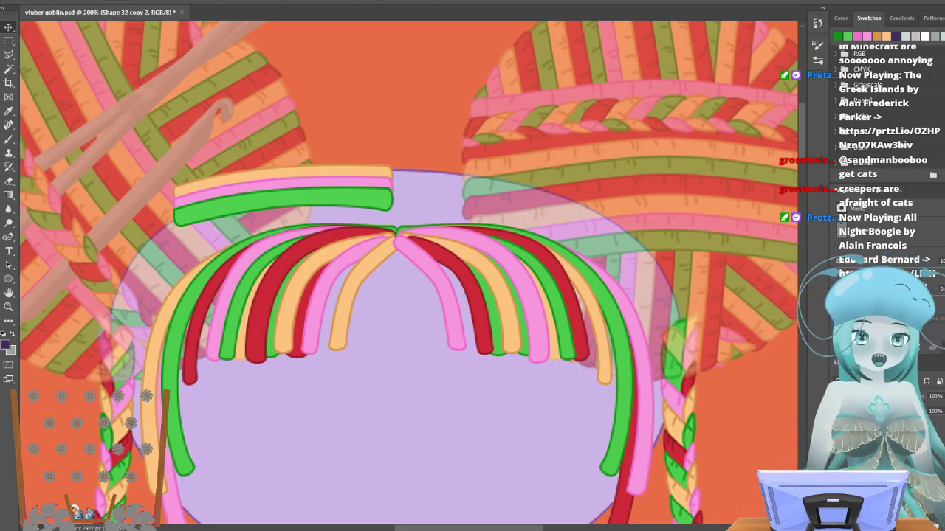
left_click(836, 443)
left_click(836, 458)
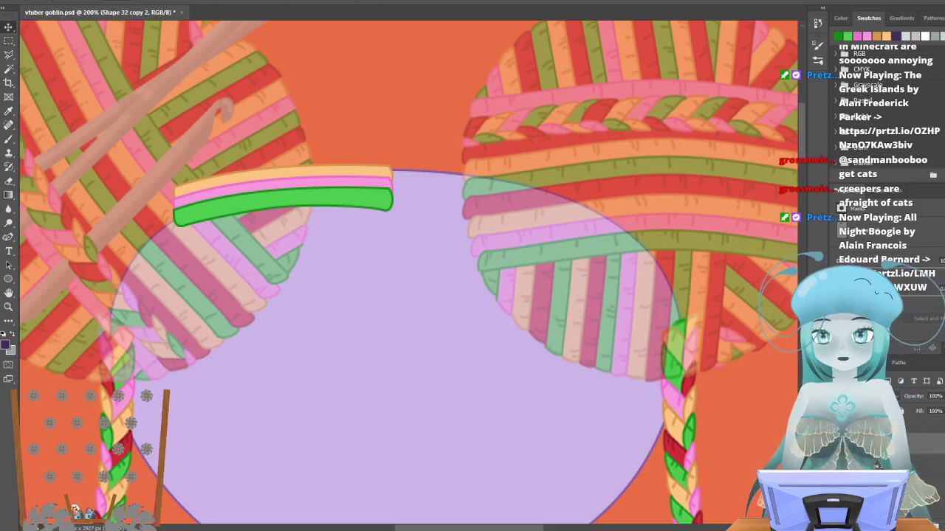
Duplicate the layer of the green strand.
right_click(930, 230)
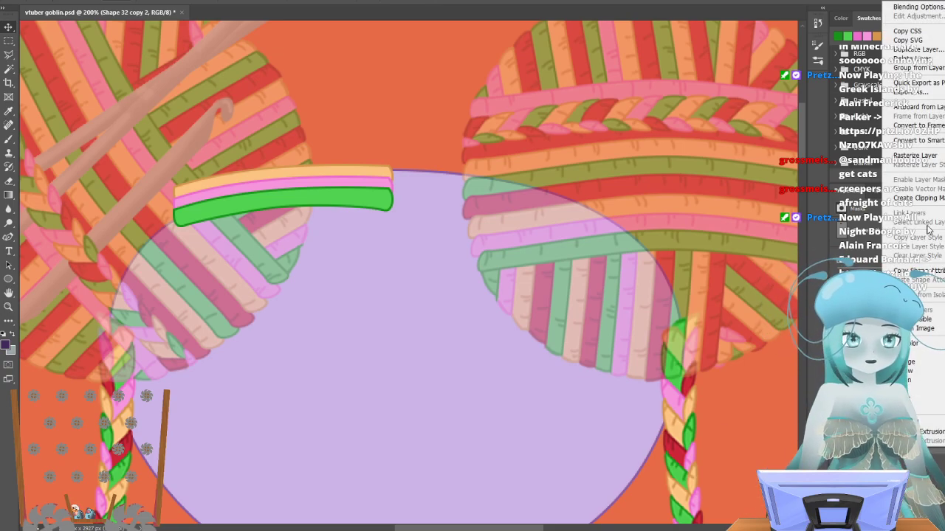
left_click(916, 48)
left_click(512, 169)
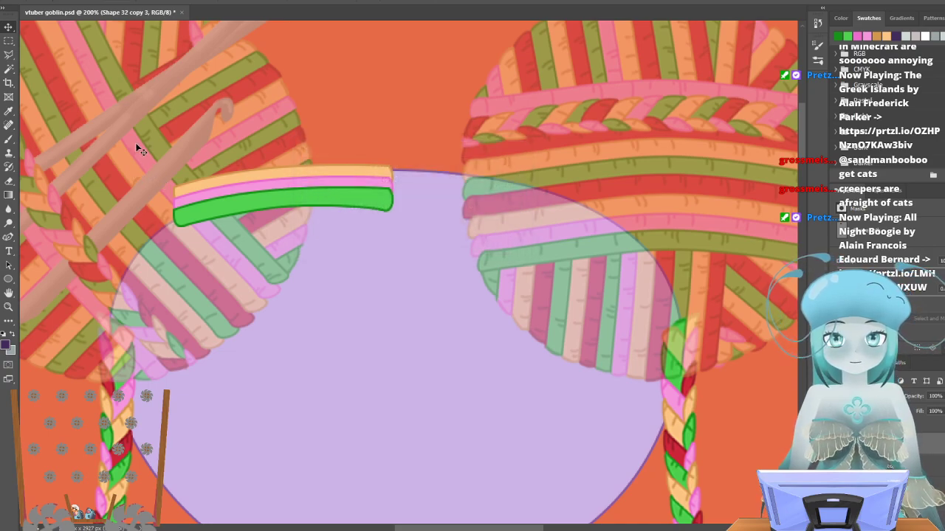
Recolour the copied green strand with light orange fill fbc483 and darker orange stroke d3954c from the recently used colours.
left_click(8, 236)
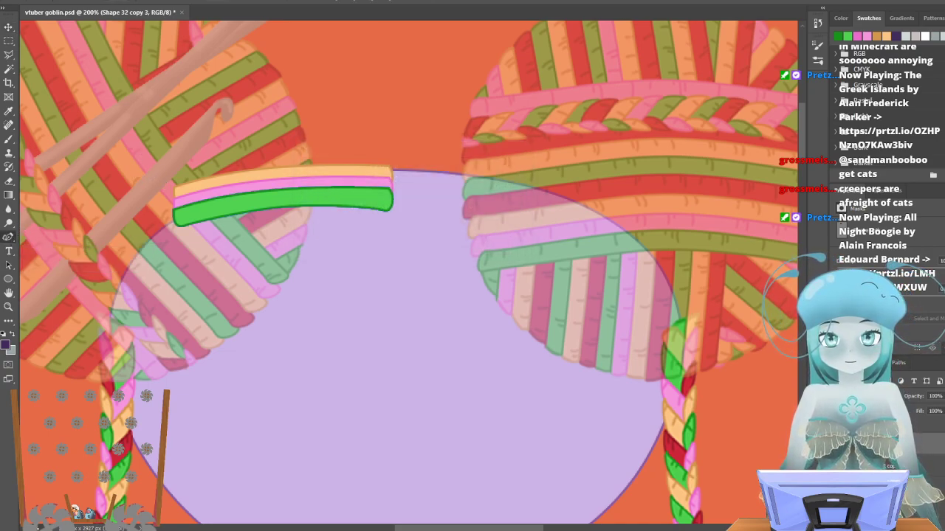
left_click(119, 3)
left_click(99, 53)
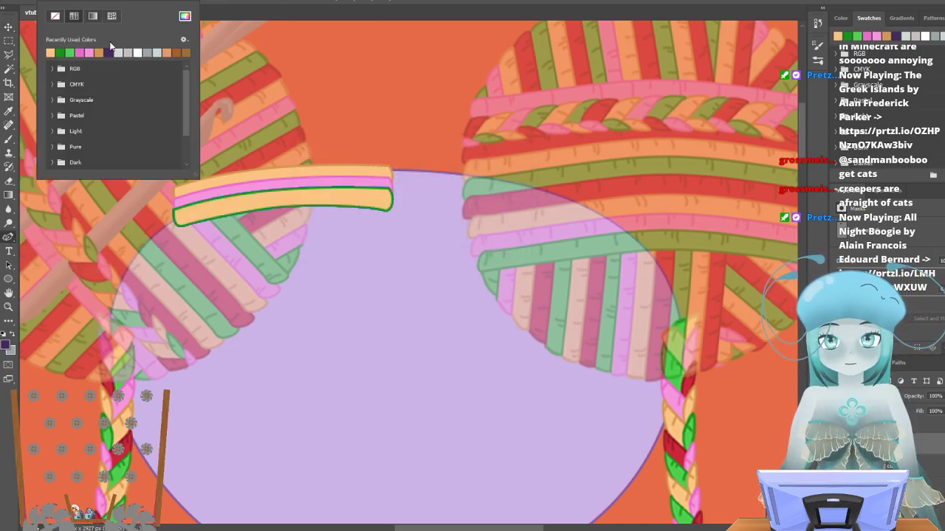
left_click(163, 2)
left_click(138, 50)
left_click(138, 52)
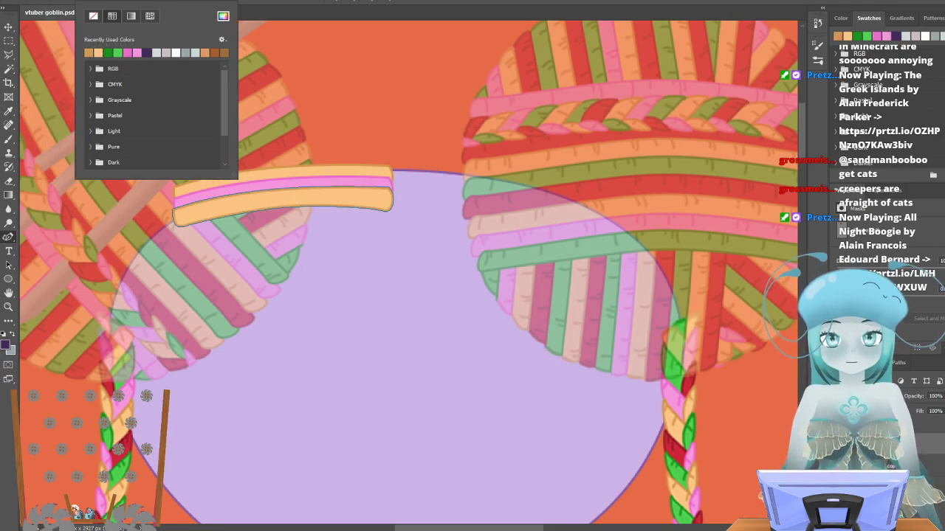
Move the new orange strand down so it overlaps only the lower part of the green strand.
left_click(9, 27)
key("Down")
key("Down")
key("Down")
key("Down")
key("Down")
key("Down")
key("Down")
key("Down")
key("Down")
key("Down")
key("Down")
key("Down")
key("Down")
key("Up")
key("Up")
key("Up")
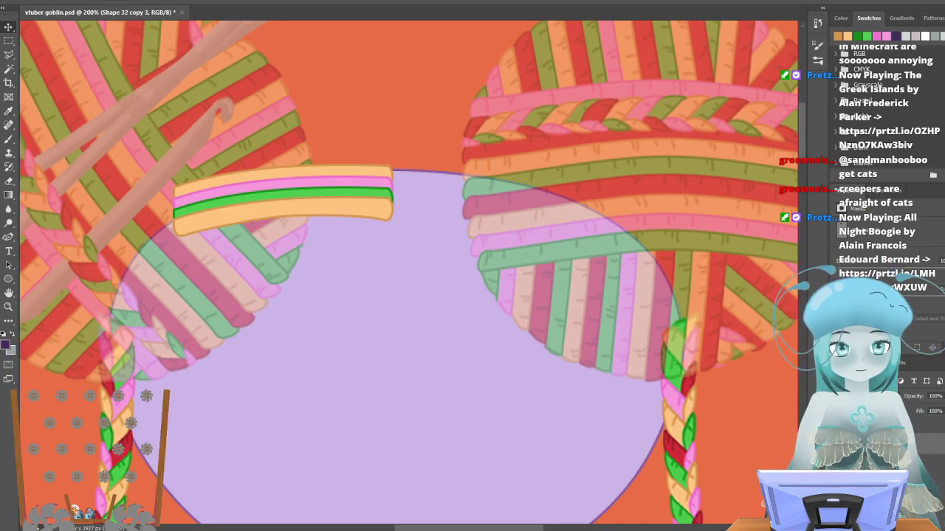
Duplicate the layer of the lower orange strand.
right_click(886, 428)
left_click(916, 47)
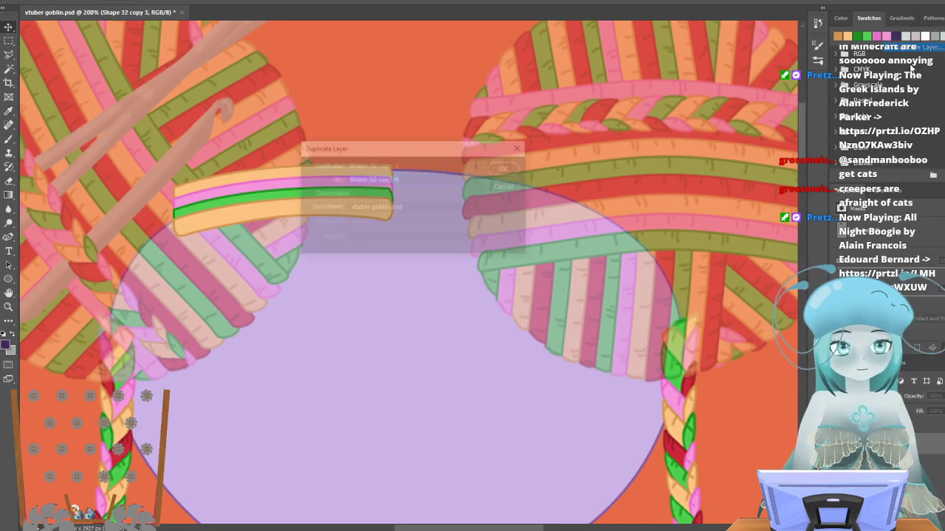
left_click(510, 168)
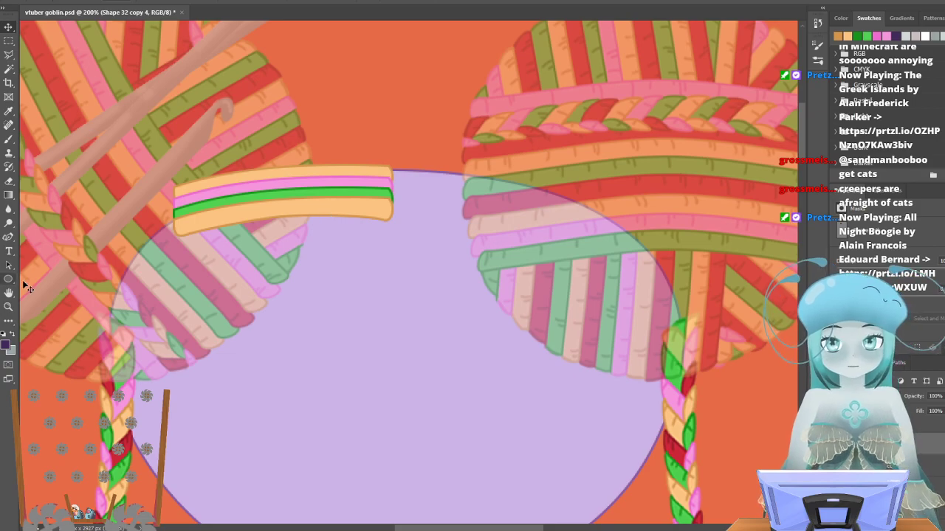
Change the copied orange strand's fill to red cc2439 sampled from the braid.
key("p")
left_click(115, 9)
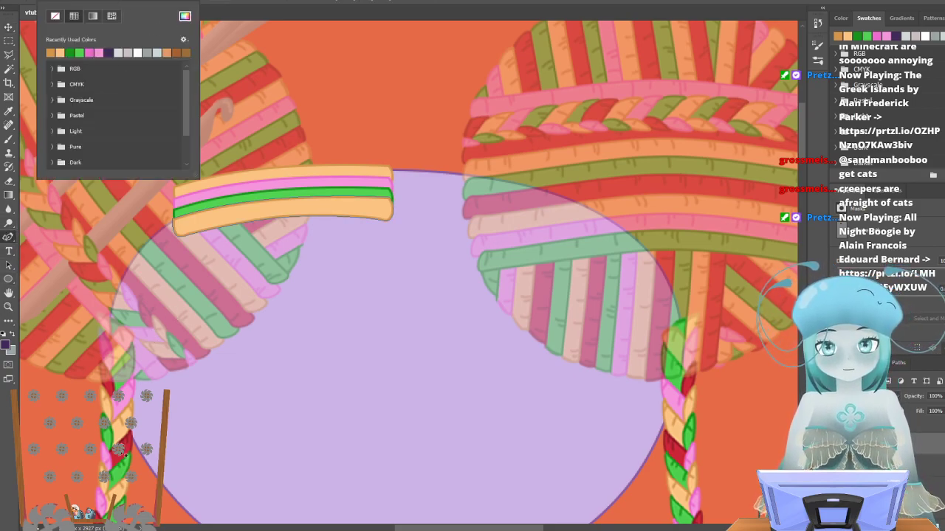
left_click(185, 15)
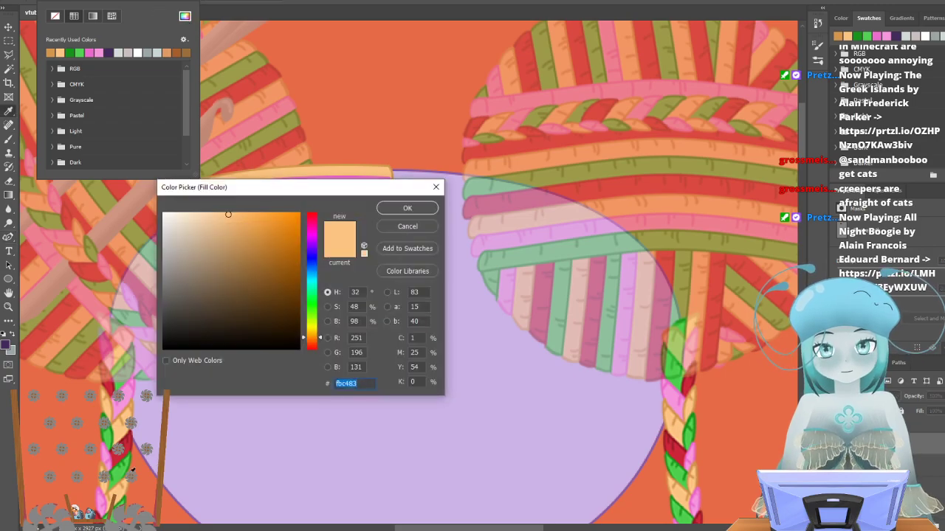
left_click(124, 453)
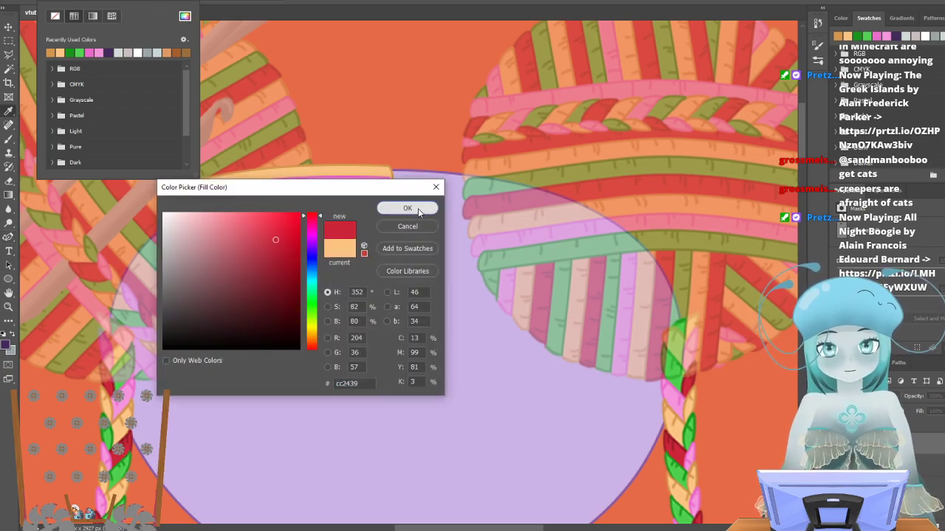
left_click(406, 208)
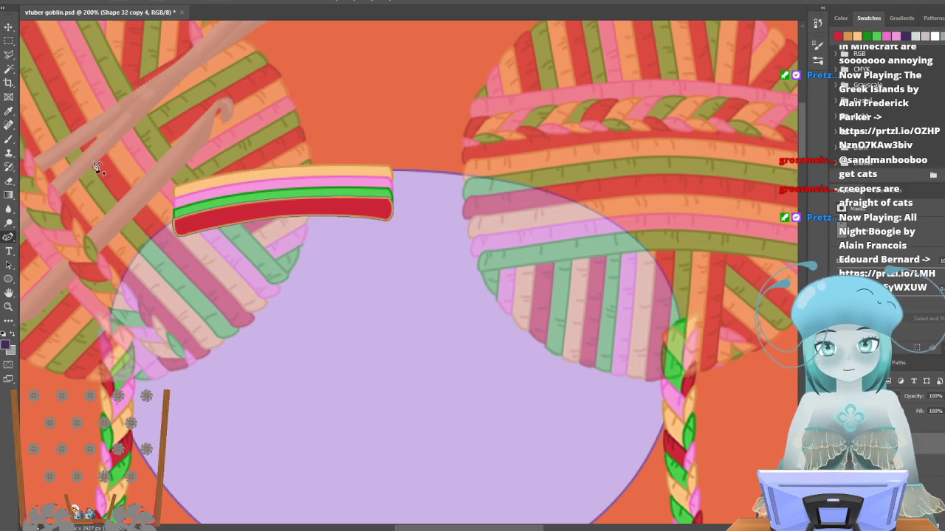
Set the red strand's stroke to the dark red sampled from the braid's outline.
left_click(160, 6)
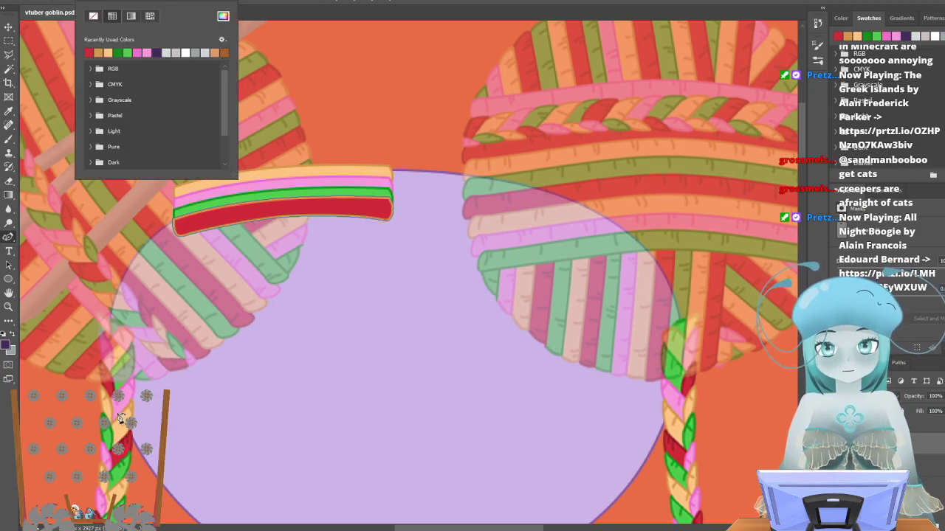
left_click(223, 16)
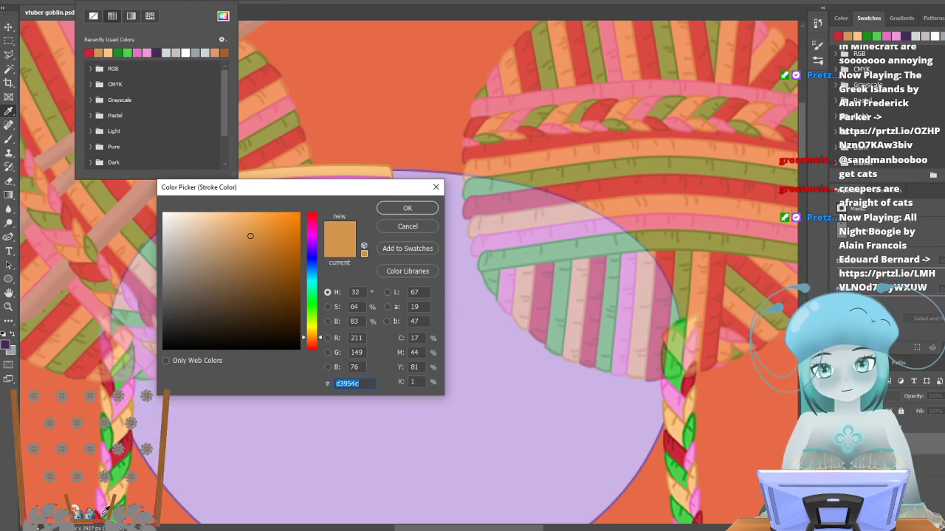
left_click(669, 428)
left_click(398, 211)
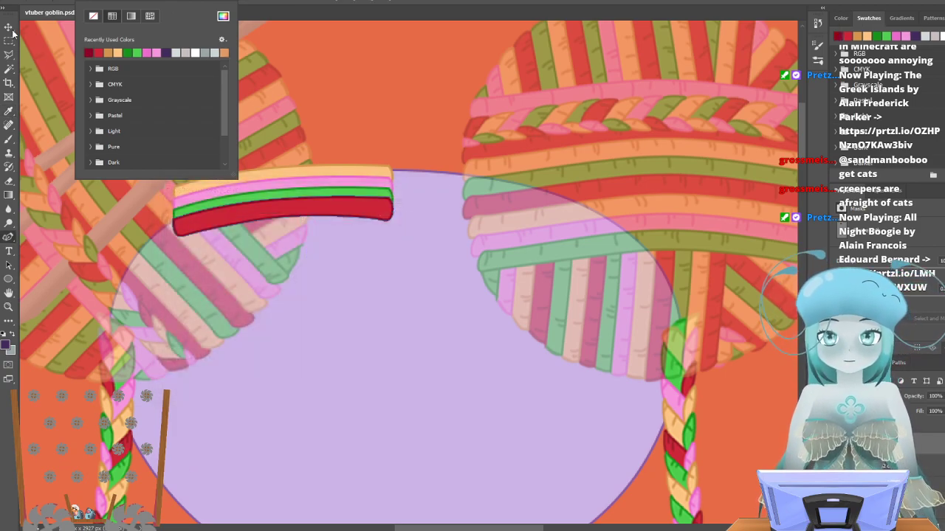
Move the red strand down so it overlaps only the lower part of the orange strand, and duplicate its layer.
left_click(9, 27)
left_click_drag(220, 197, 220, 217)
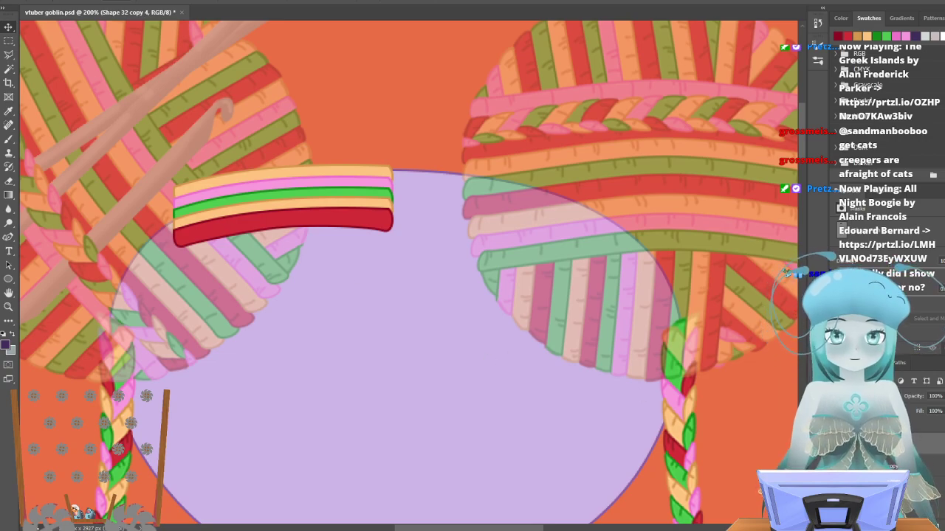
right_click(893, 435)
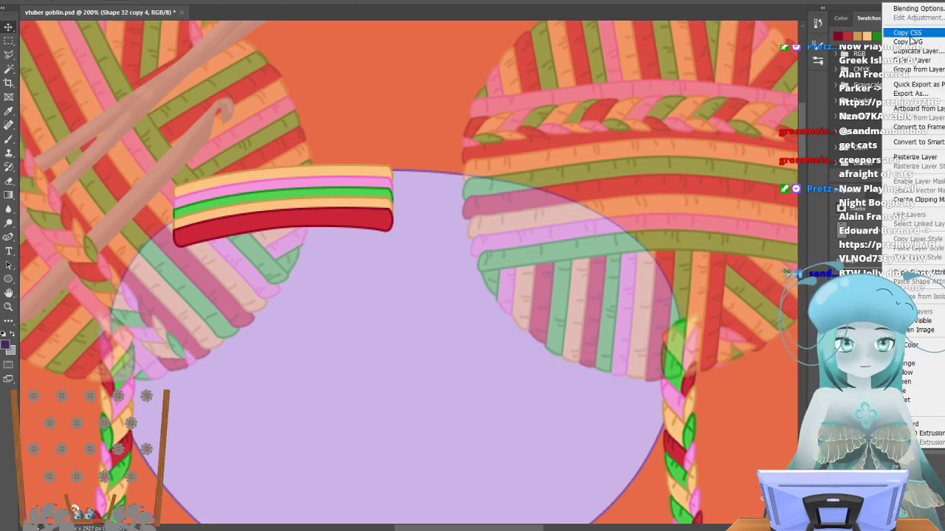
left_click(915, 59)
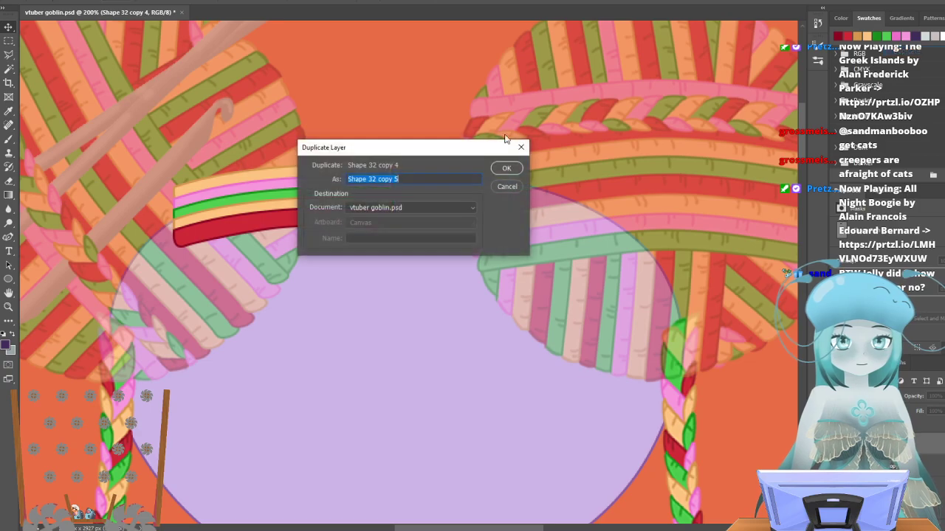
left_click(508, 169)
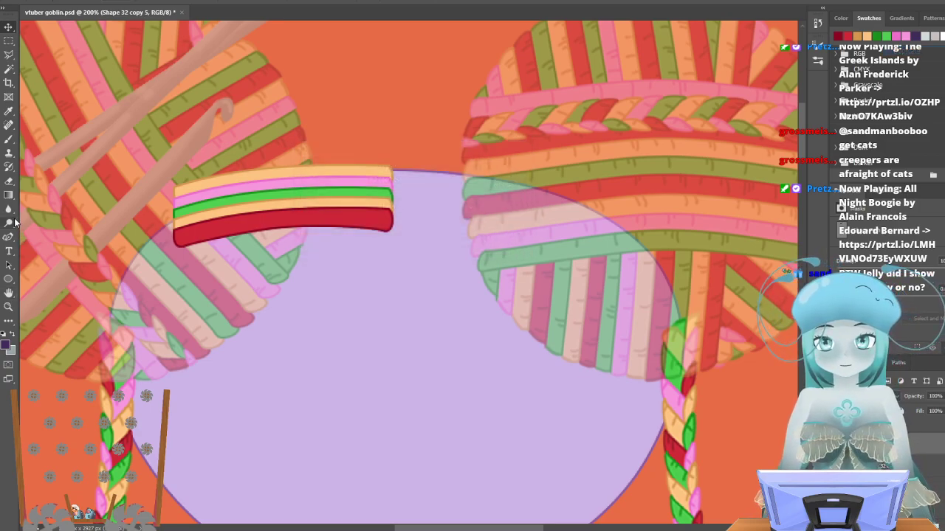
Recolour the copied red strand with the braid's light pink fill and darker pink stroke from the recent colours.
left_click(13, 241)
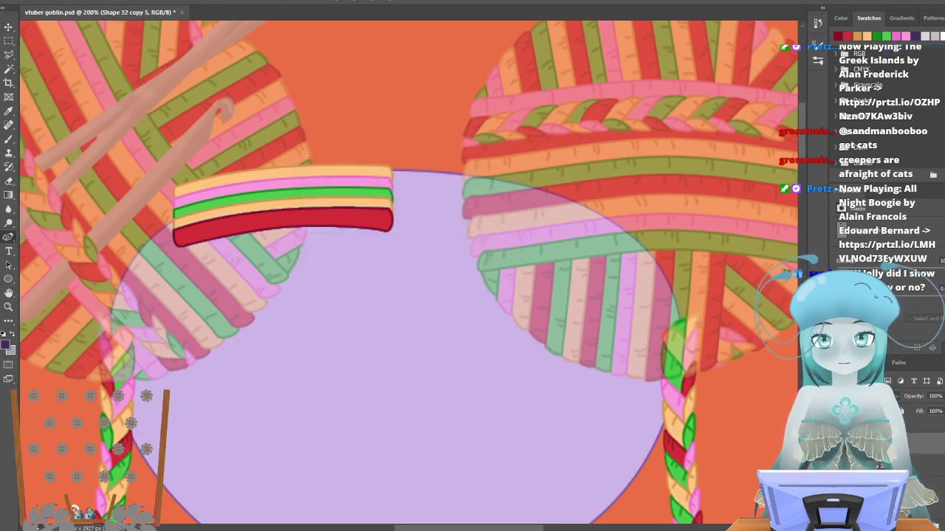
left_click(130, 3)
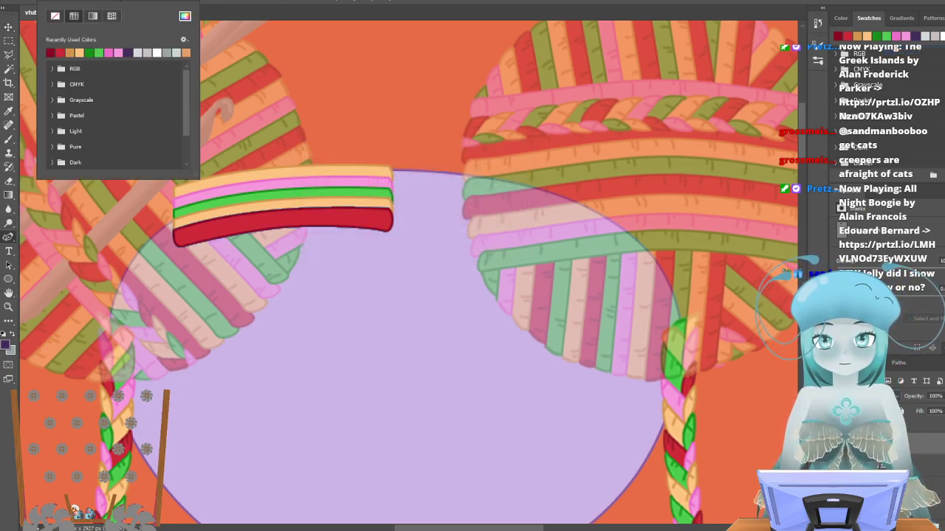
left_click(118, 52)
left_click(169, 3)
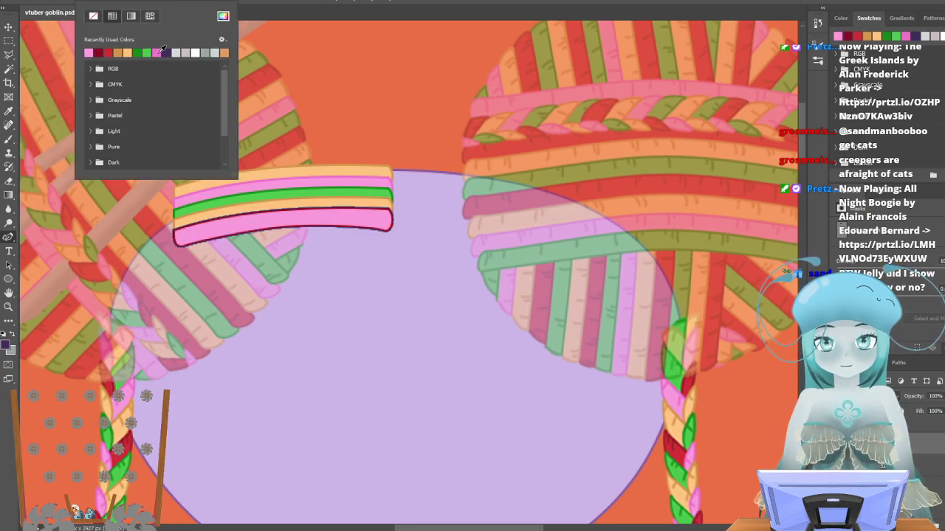
left_click(155, 52)
Move the new pink strand down so it overlaps only the lower part of the red strand.
left_click(7, 26)
key("Down")
key("Down")
key("Down")
key("Down")
key("Down")
key("Down")
key("Down")
key("Down")
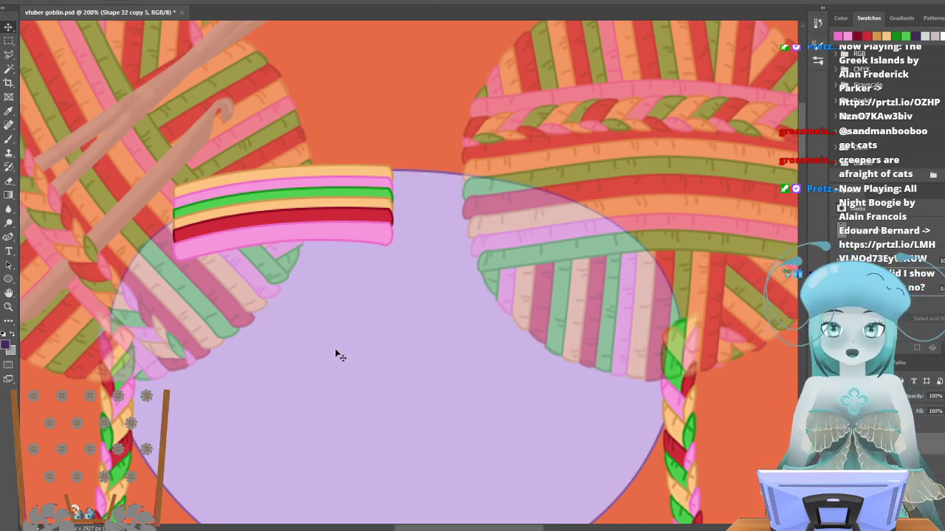
key("shift+Up")
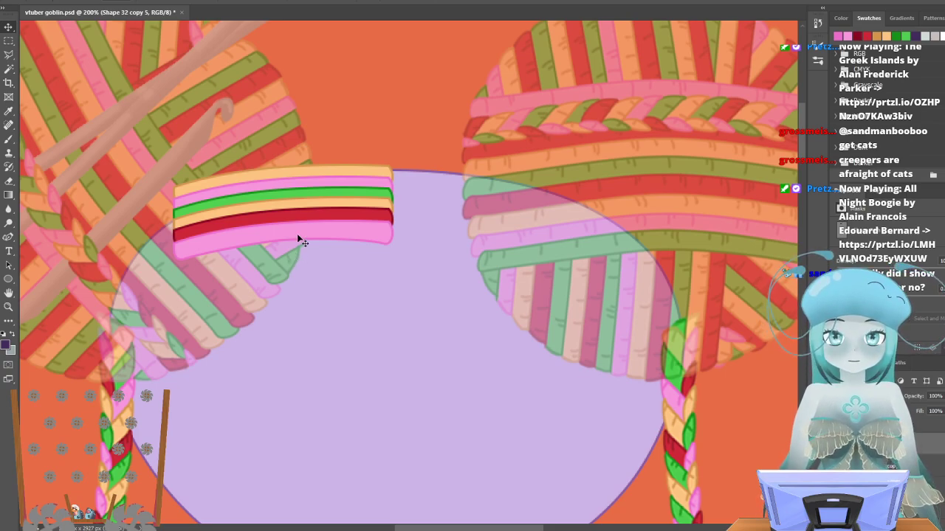
key("Up")
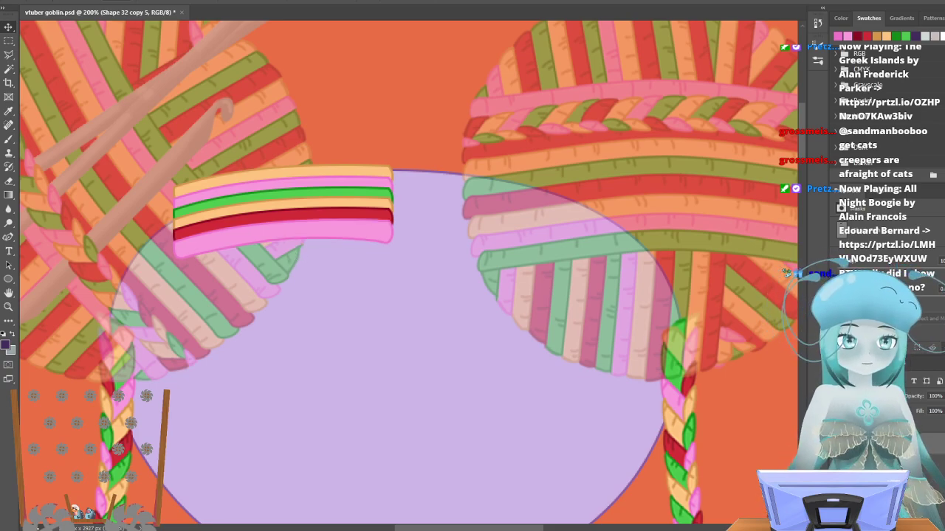
Duplicate the layer of the lower pink strand.
right_click(900, 51)
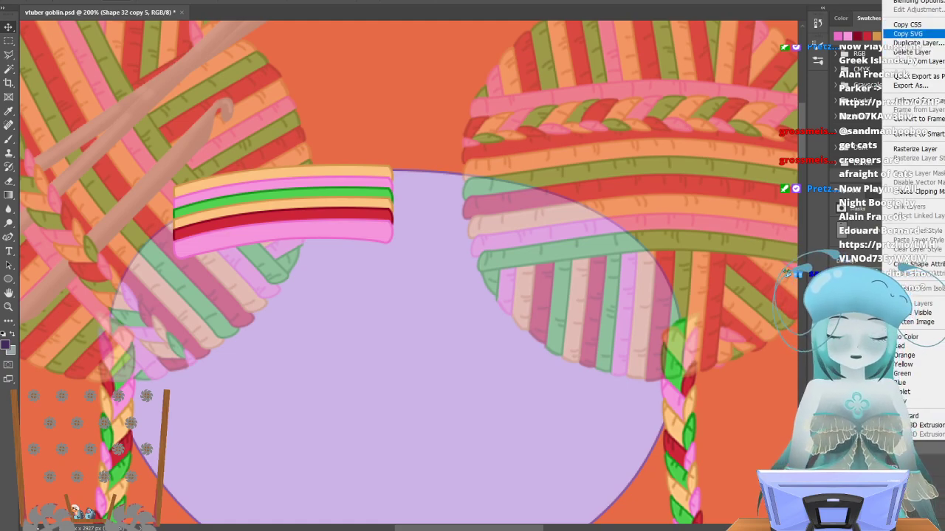
left_click(915, 43)
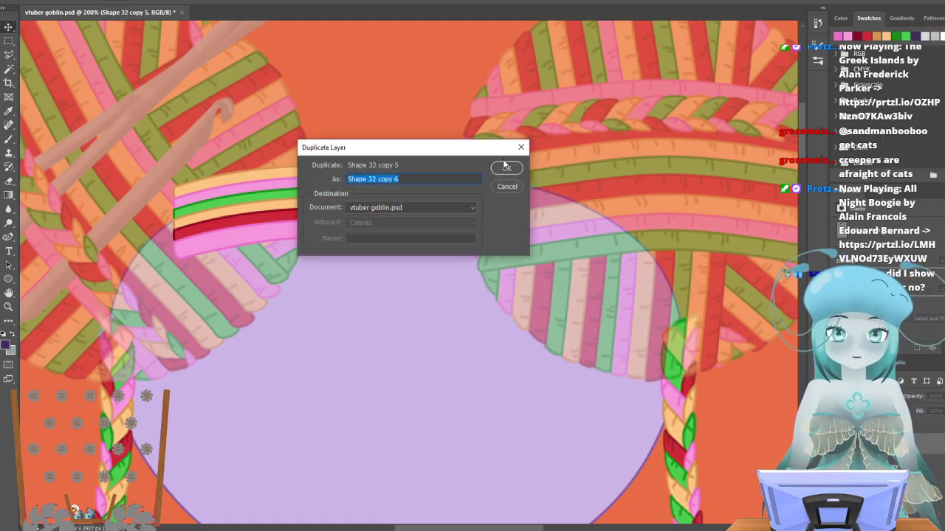
left_click(506, 168)
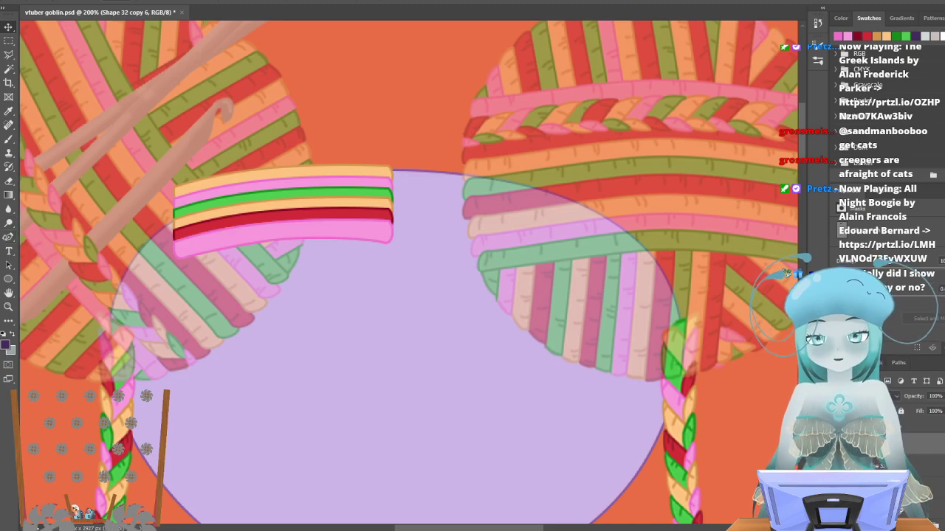
Recolour the copied pink strand with the recently used red fill and dark red stroke.
key("p")
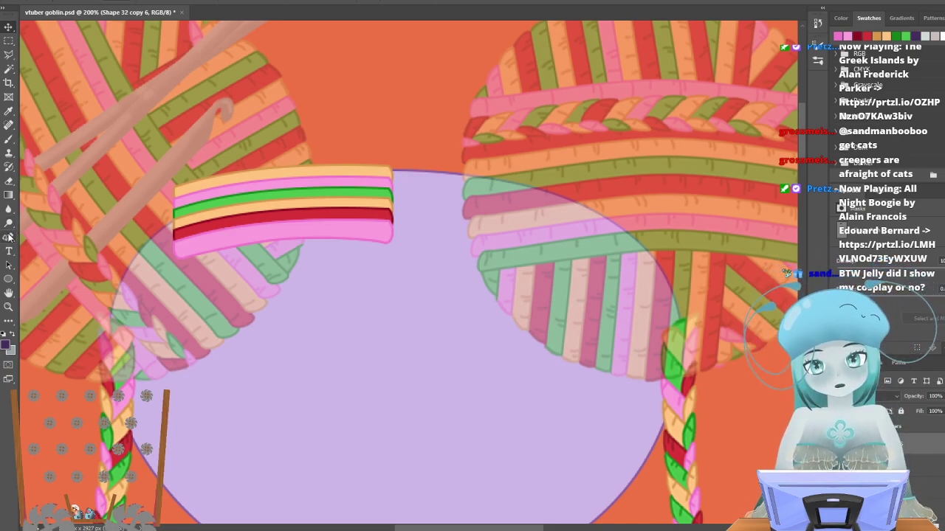
left_click(110, 2)
left_click(50, 53)
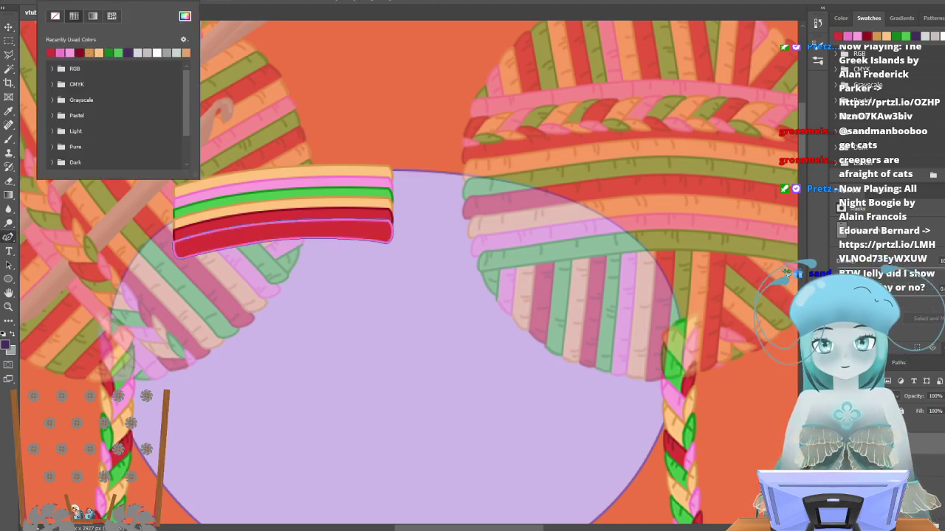
left_click(151, 2)
left_click(117, 52)
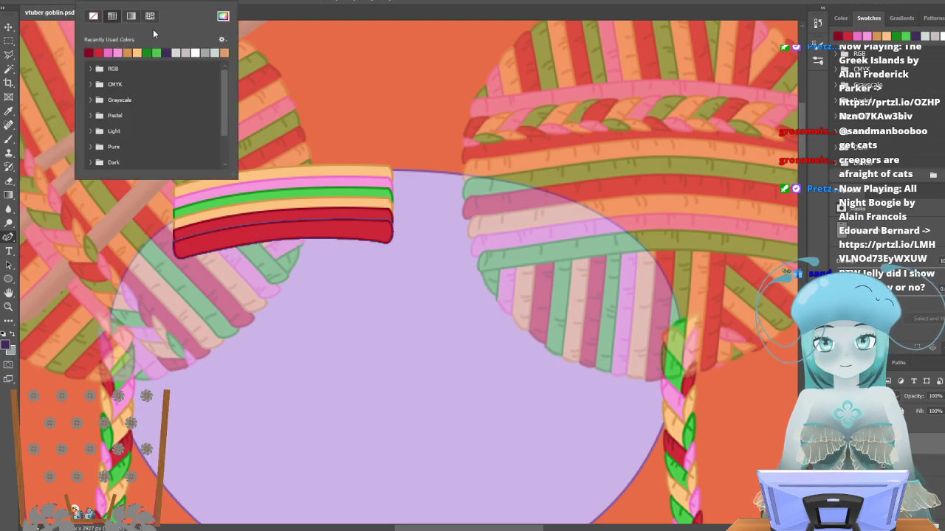
Move the new red strand down below the lower pink strand and duplicate its layer.
key("v")
key("shift+Down")
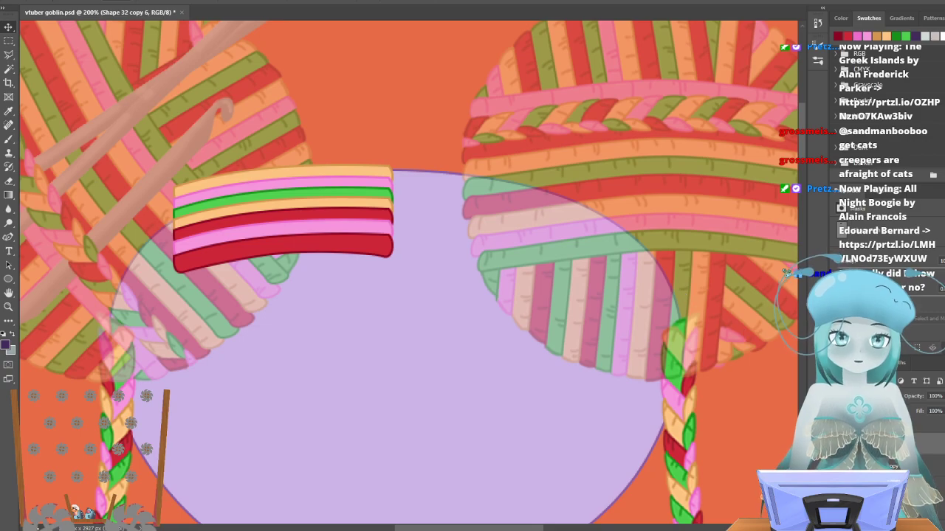
right_click(882, 443)
left_click(911, 53)
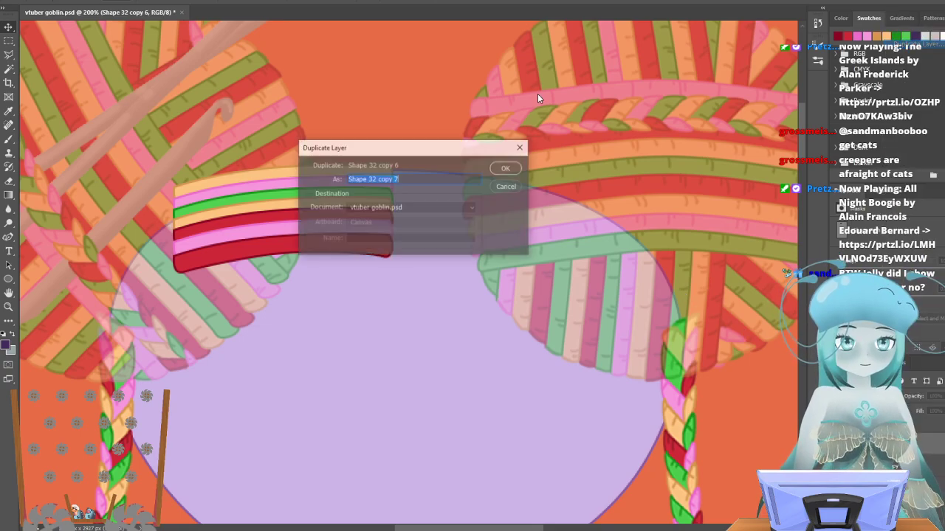
key("Return")
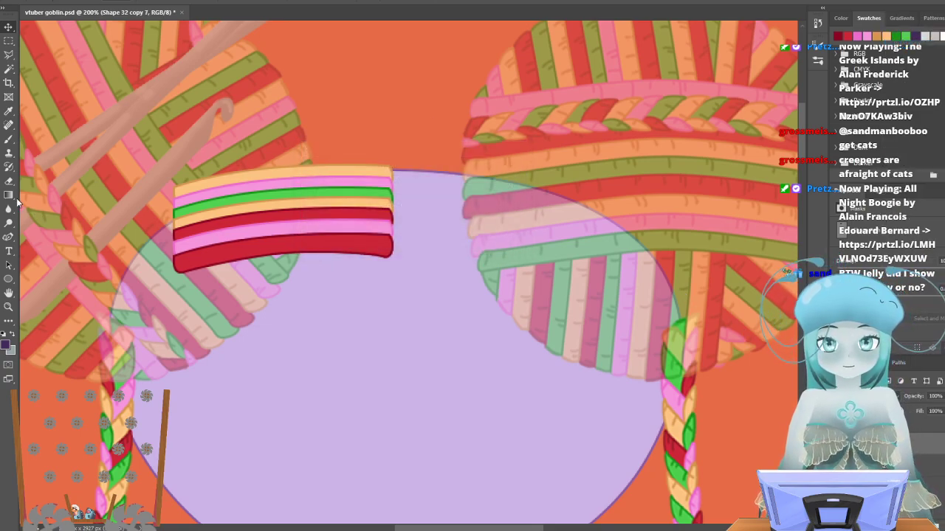
Recolour the copy of the lowest red strand with the recently used light green fill and dark green stroke.
left_click(10, 237)
left_click(110, 20)
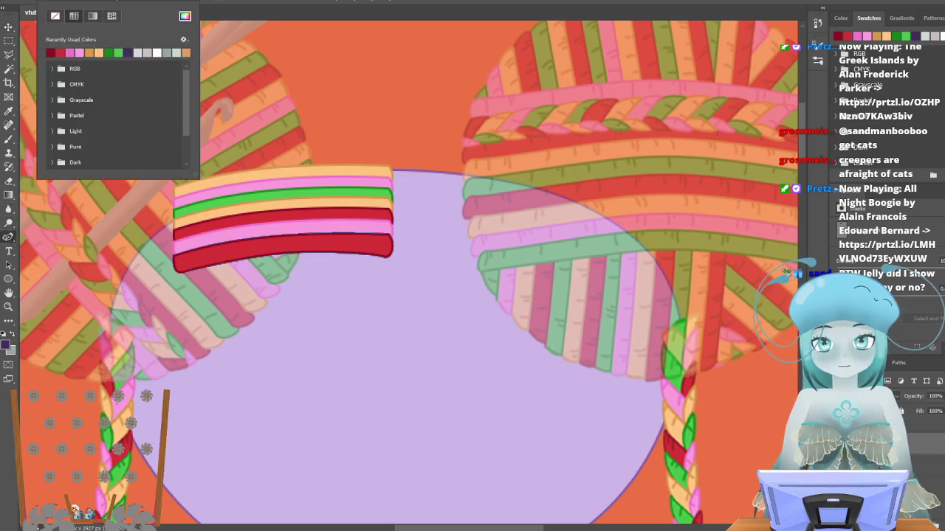
left_click(116, 50)
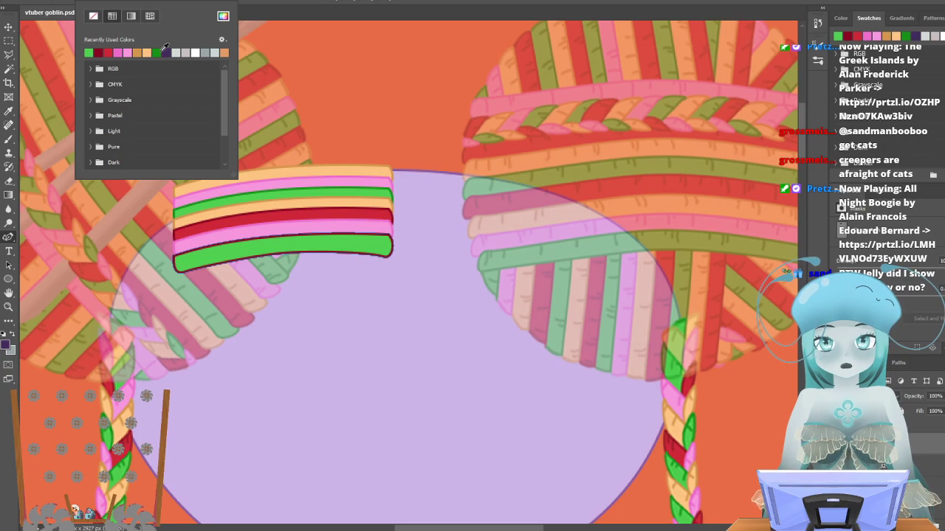
key("Return")
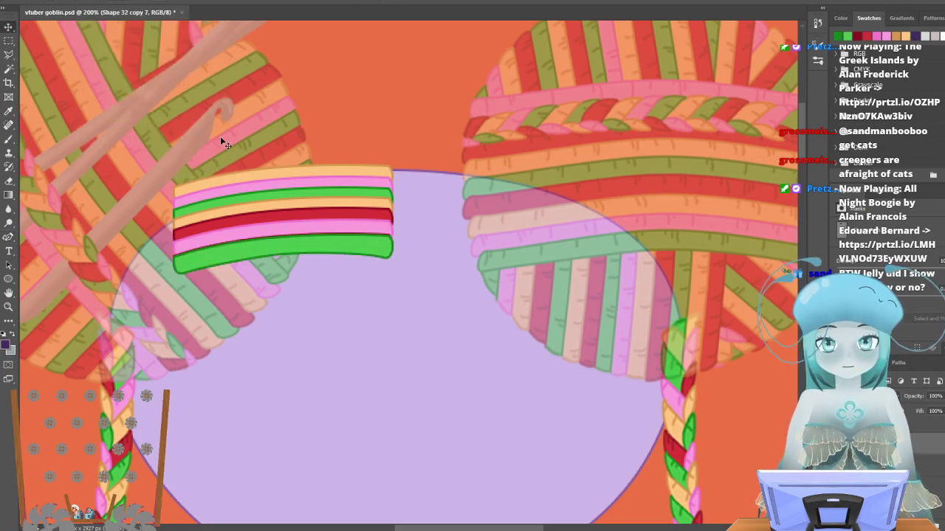
Move the new green strand down so it overlaps only the lower part of the lowest red strand.
key("Down")
key("Down")
key("Down")
key("Down")
key("Down")
key("Down")
key("Down")
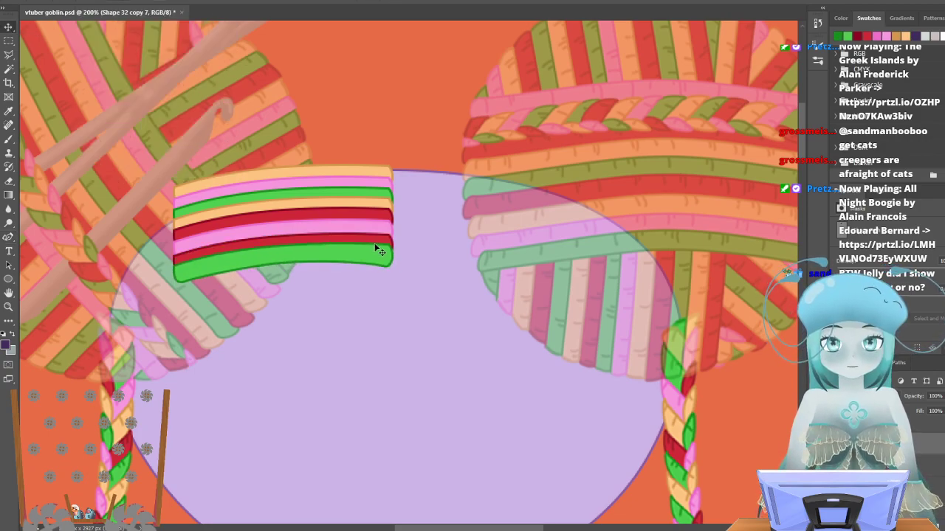
Select the lower red strand's layer and nudge the strand up slightly to even out the pink and red bands.
key("alt+bracketleft")
key("Down")
key("Down")
key("Down")
key("Down")
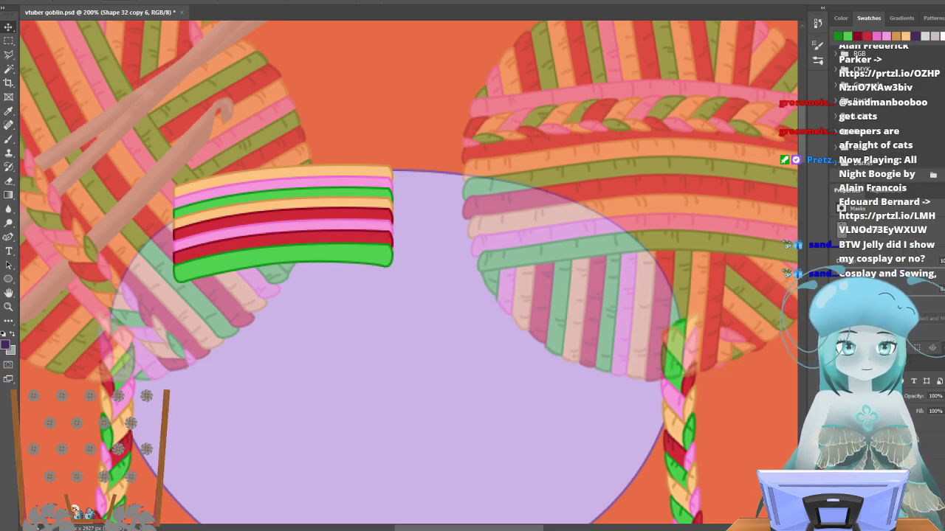
Show the fringe strands and group all the stacked horizontal strand layers on the crown.
key("ctrl+comma")
key("ctrl+comma")
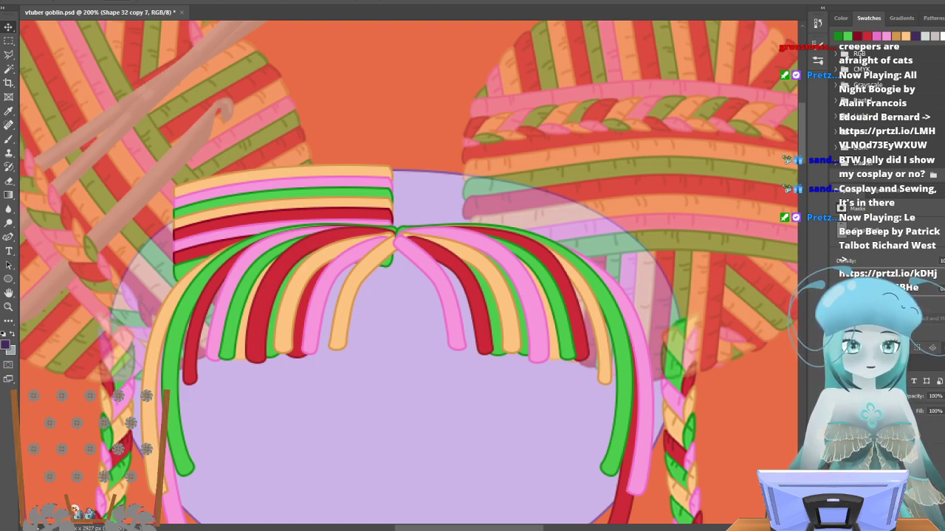
left_click(886, 480, "shift")
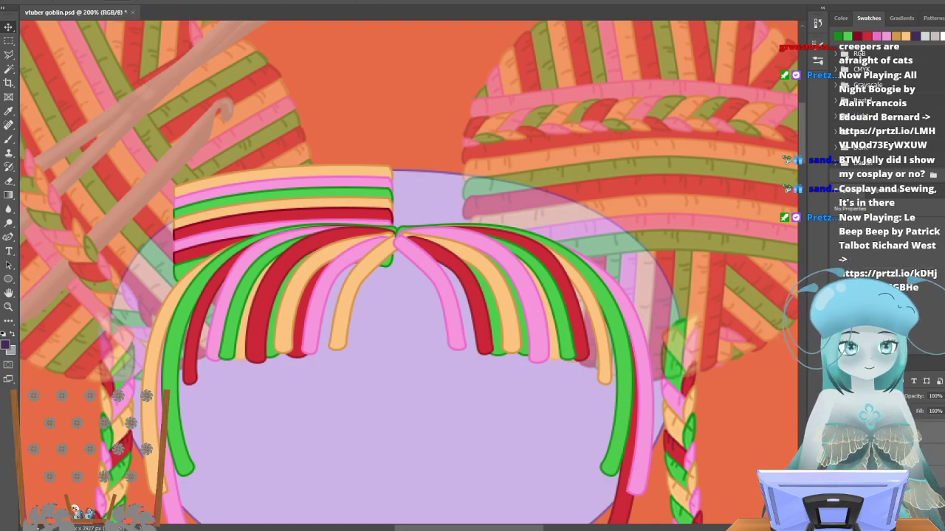
key("ctrl+g")
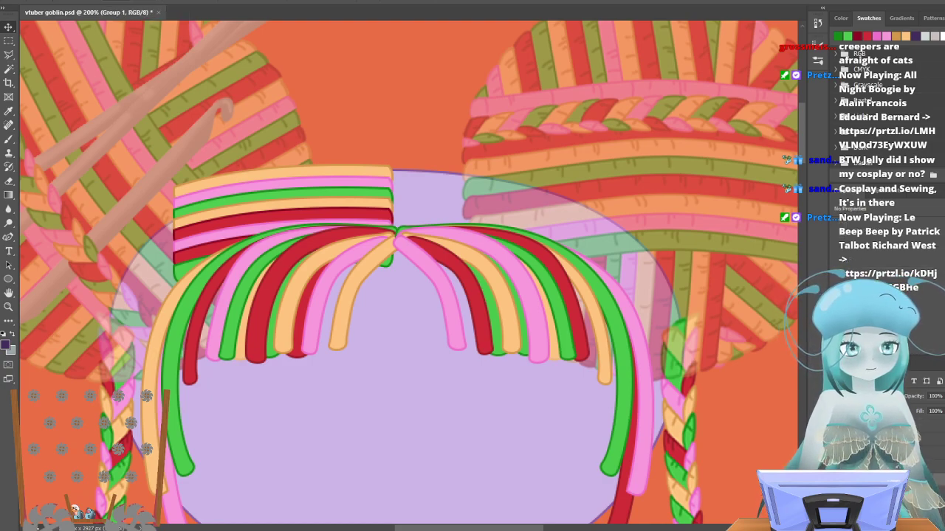
Duplicate the group of horizontal strands and flip the copy horizontally.
right_click(886, 53)
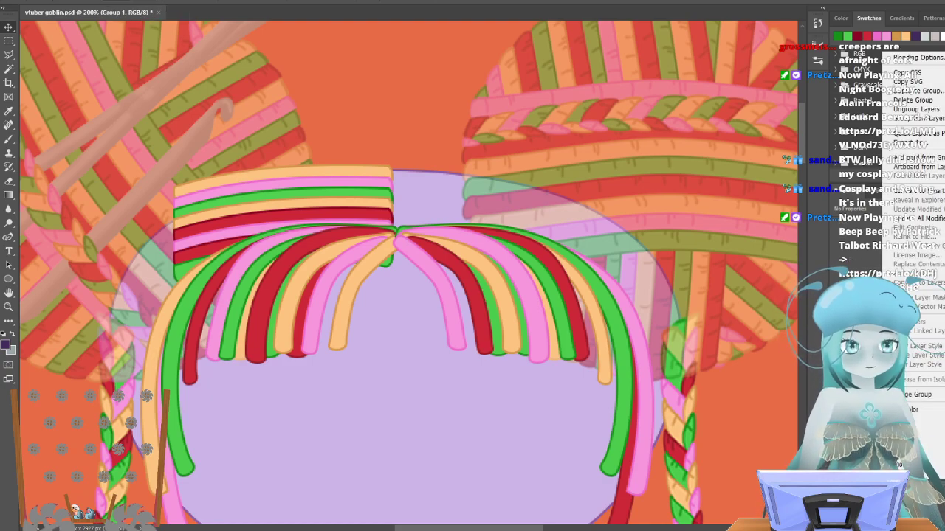
left_click(934, 92)
left_click(507, 167)
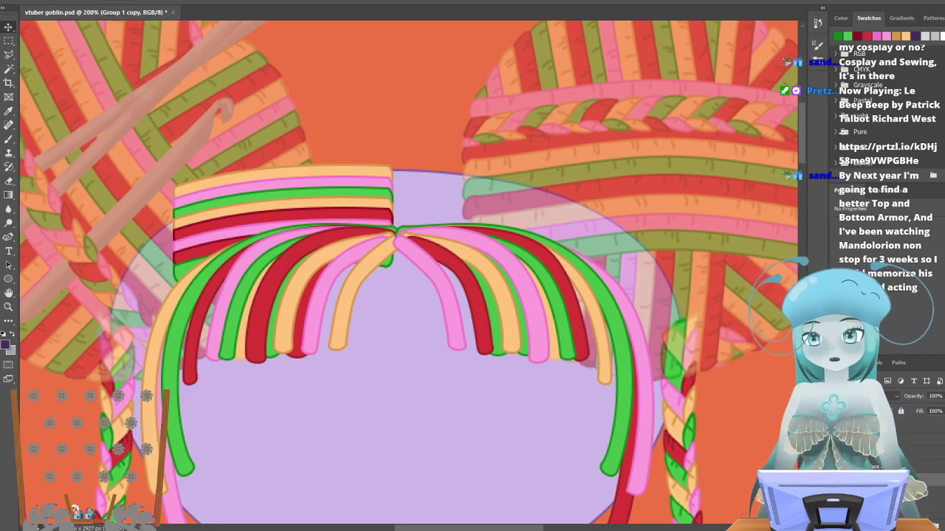
left_click(37, 1)
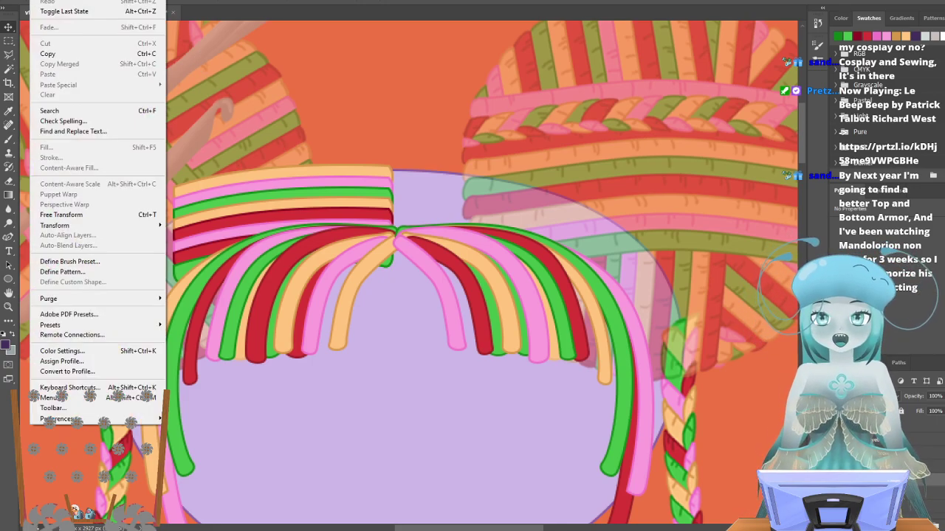
mouse_move(75, 226)
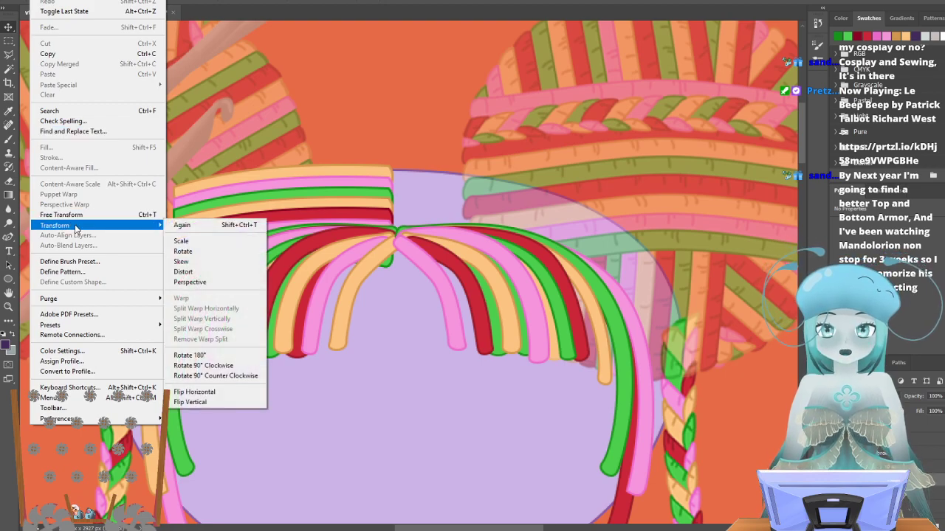
left_click(211, 392)
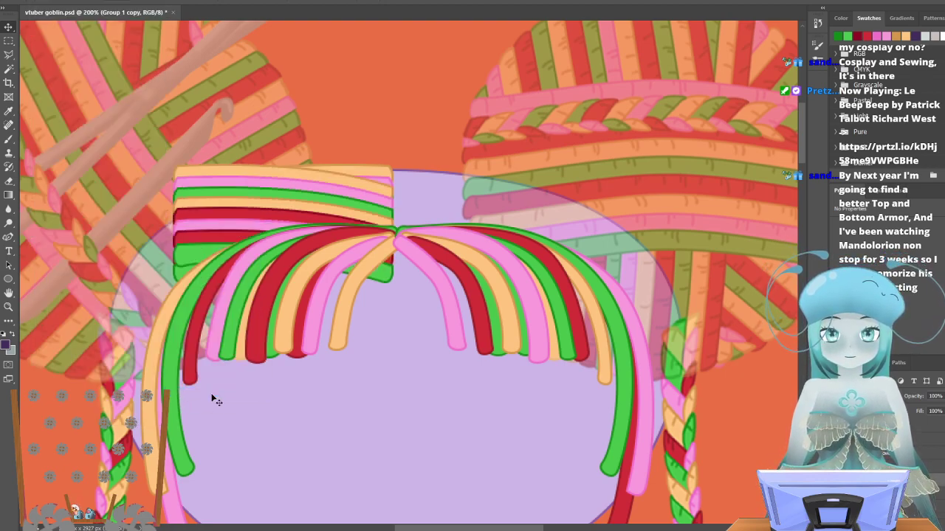
Move the flipped group of horizontal strands across the crown until its inner ends nearly meet the original group's at the centre parting.
left_click(9, 28)
key("Right")
key("Right")
key("Right")
key("Right")
key("Right")
key("Right")
key("Right")
key("Right")
key("Right")
key("Right")
key("Right")
key("Right")
key("Right")
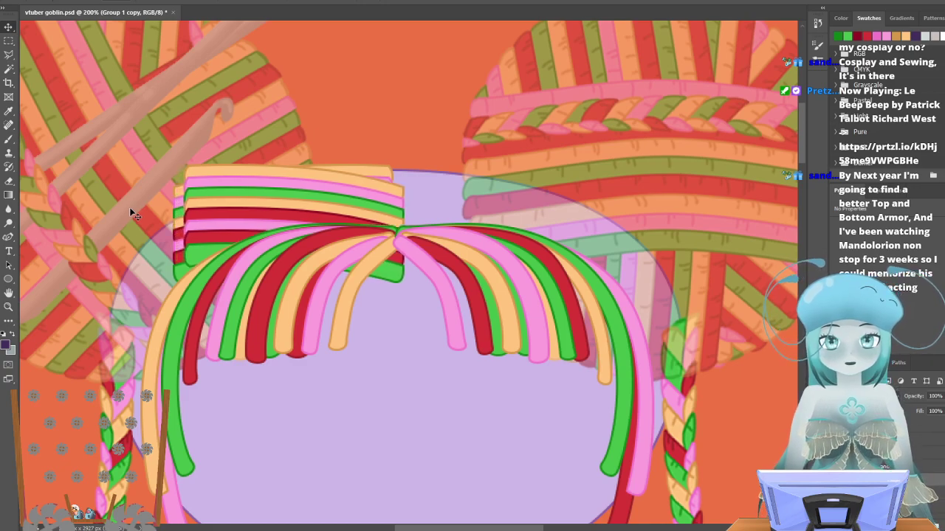
key("Right")
key("Right")
key("Right")
key("Right")
key("Right")
key("Right")
key("Right")
key("Right")
key("Right")
key("Right")
key("Right")
key("Right")
key("Right")
key("Right")
key("Right")
key("Right")
key("Right")
key("Right")
key("Right")
key("Right")
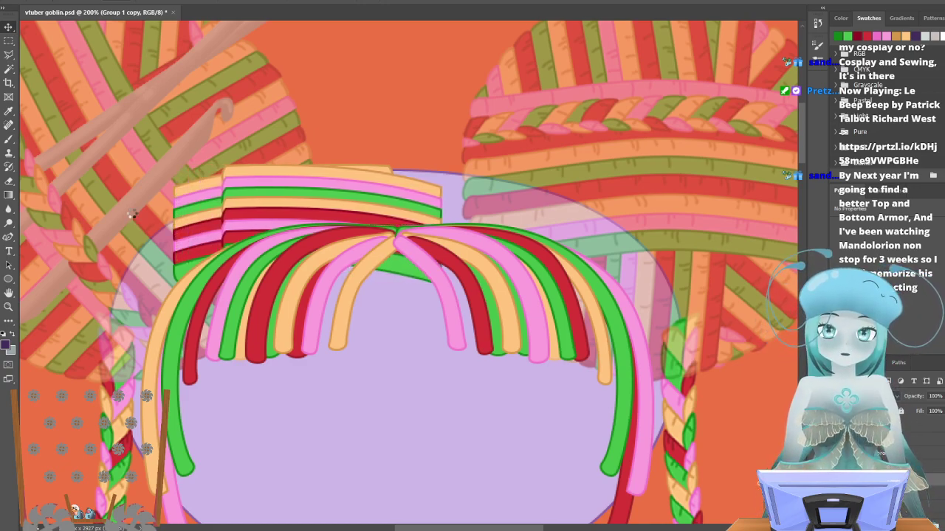
key("Right")
key("Right")
key("Right")
key("Right")
key("Right")
key("Right")
key("Right")
key("Right")
key("Right")
key("Right")
key("Right")
key("Right")
key("Right")
key("Right")
key("Right")
key("Right")
key("Right")
key("Right")
key("Right")
key("Right")
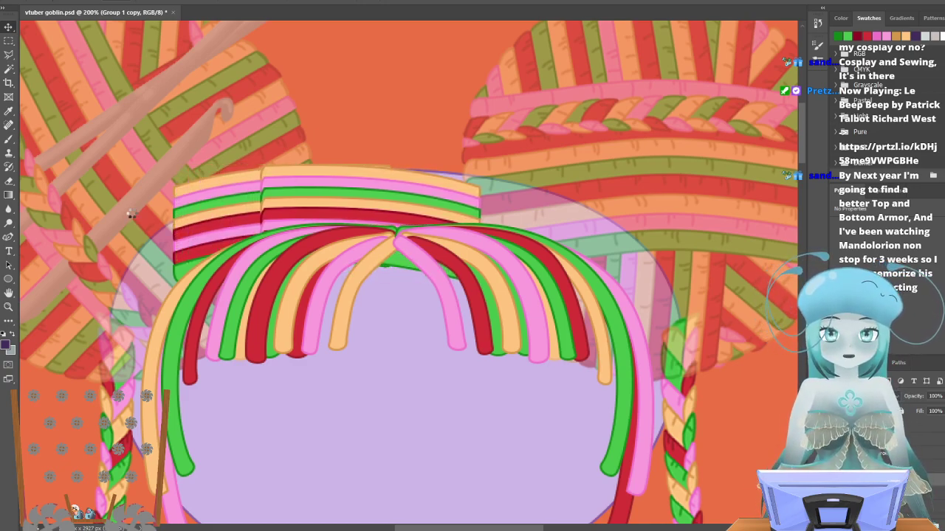
key("Right")
key("Right")
key("Right")
key("Right")
key("Right")
key("Right")
key("Right")
key("Right")
key("Right")
key("Right")
key("Right")
key("Right")
key("Right")
key("Right")
key("Right")
key("Right")
key("Right")
key("Right")
key("Right")
key("Right")
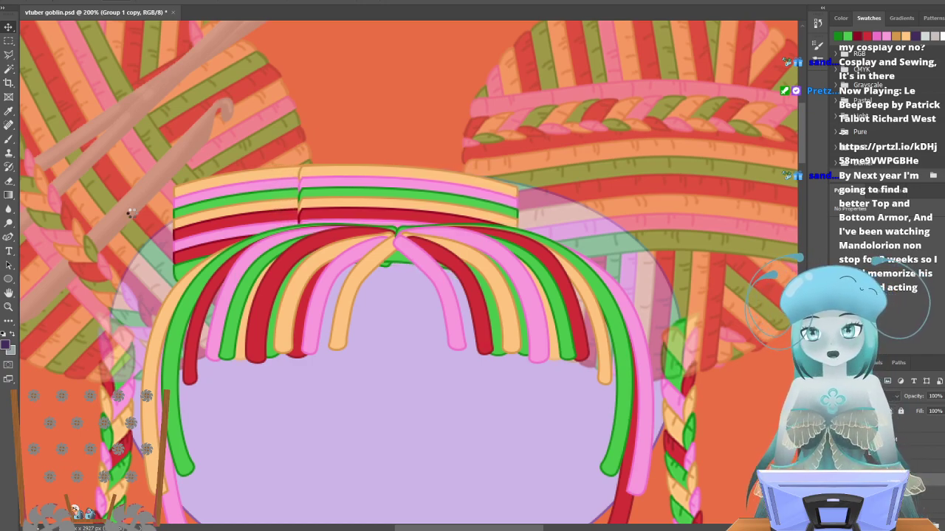
key("Right")
key("Right")
key("Right")
key("Right")
key("Right")
key("Right")
key("Right")
key("Right")
key("Right")
key("Right")
key("Right")
key("Right")
key("Right")
key("Right")
key("Right")
key("Right")
key("Right")
key("Right")
key("Right")
key("Right")
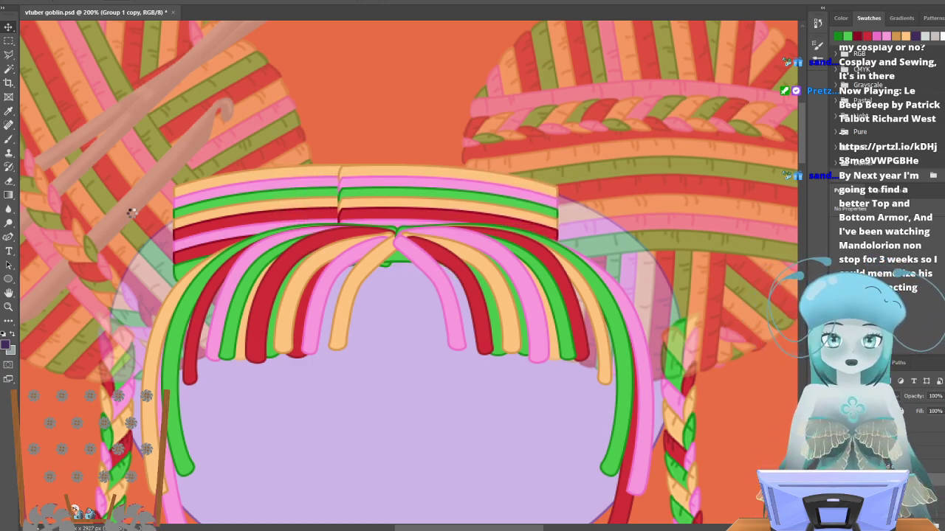
key("Right")
key("Right")
key("Right")
key("Right")
key("Right")
key("Right")
key("Right")
key("Right")
key("Right")
key("Right")
key("Right")
key("Right")
key("Right")
key("Right")
key("Right")
key("Right")
key("Right")
key("Right")
key("Right")
key("Right")
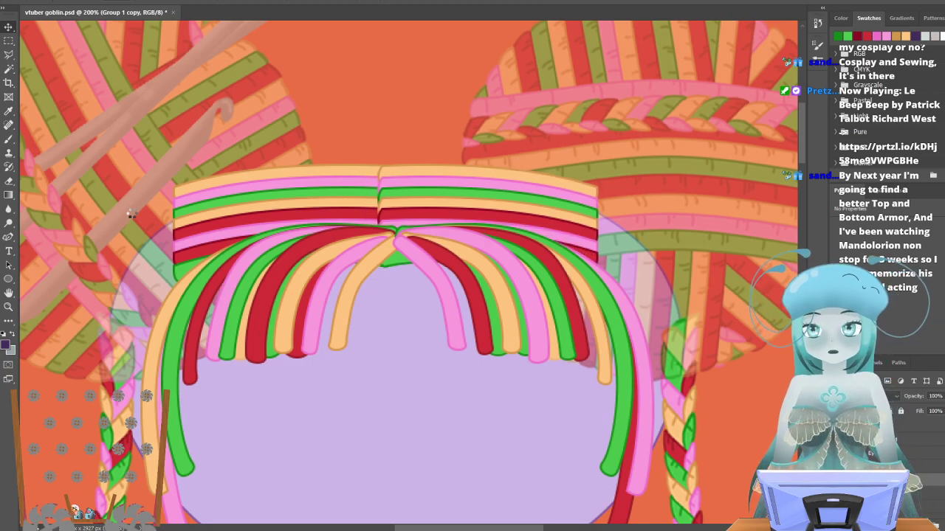
key("Right")
key("Right")
key("Right")
key("Right")
key("Right")
key("Right")
key("Right")
key("Right")
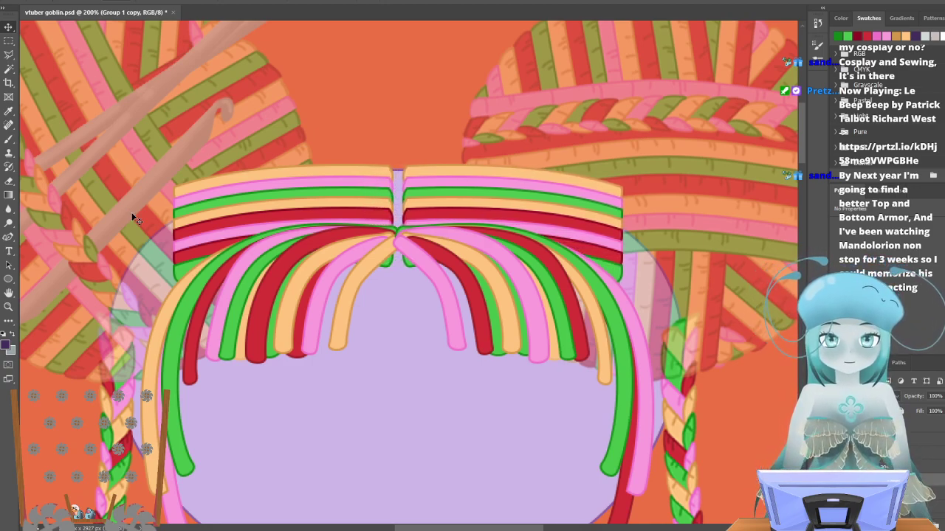
key("Left")
key("Left")
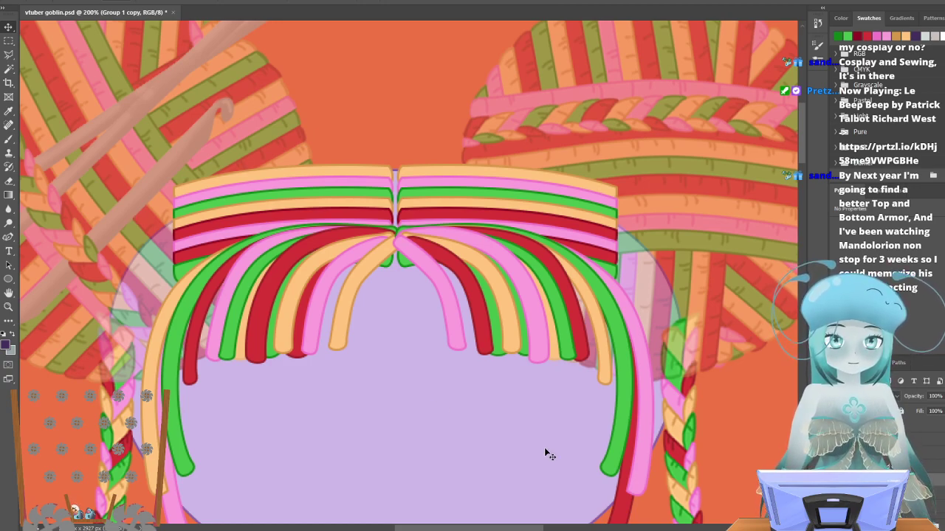
Nudge the original strand group right and the mirrored copy slightly left so both halves meet at the centre parting.
key("alt+bracketleft")
key("Right")
key("Right")
key("Right")
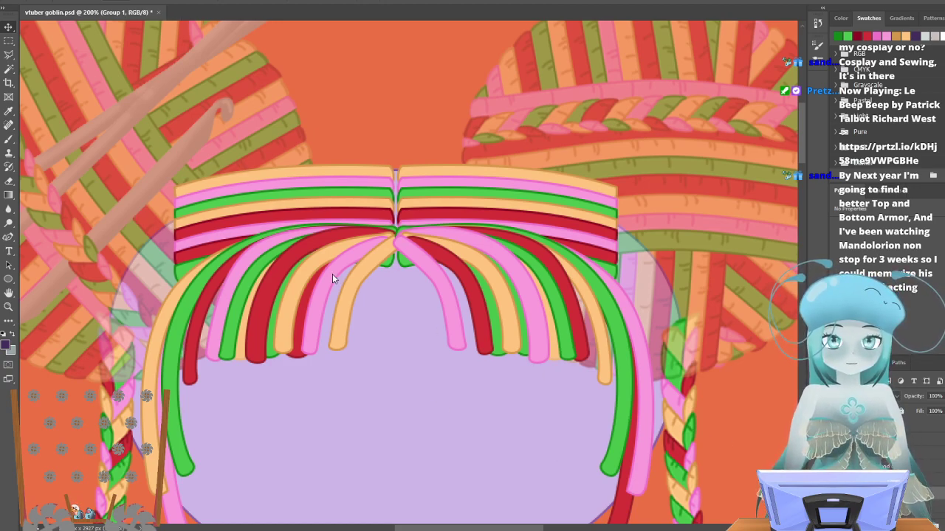
key("Right")
key("Right")
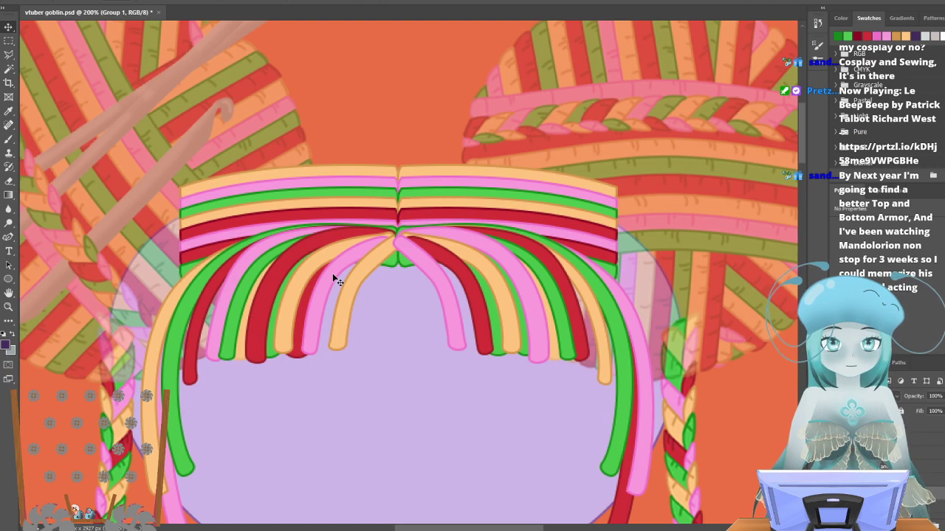
key("Left")
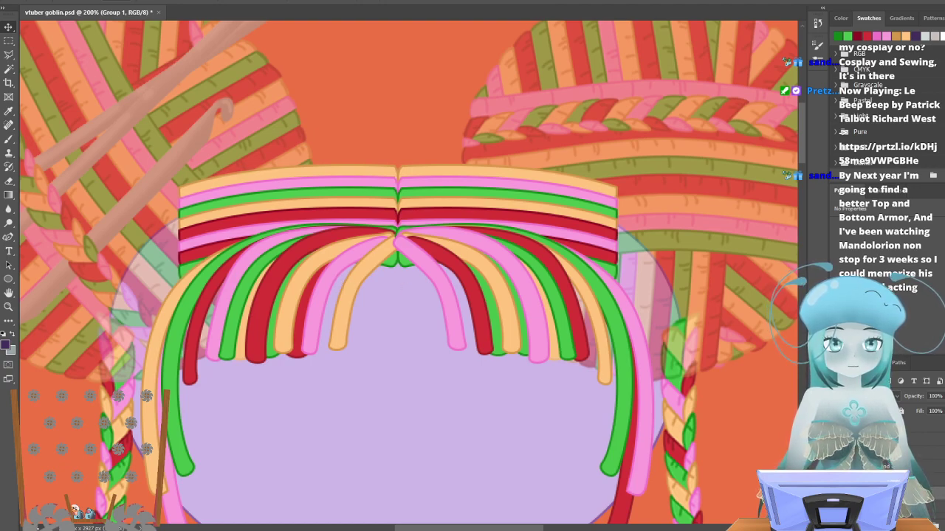
key("alt+bracketright")
key("Left")
key("Right")
key("Left")
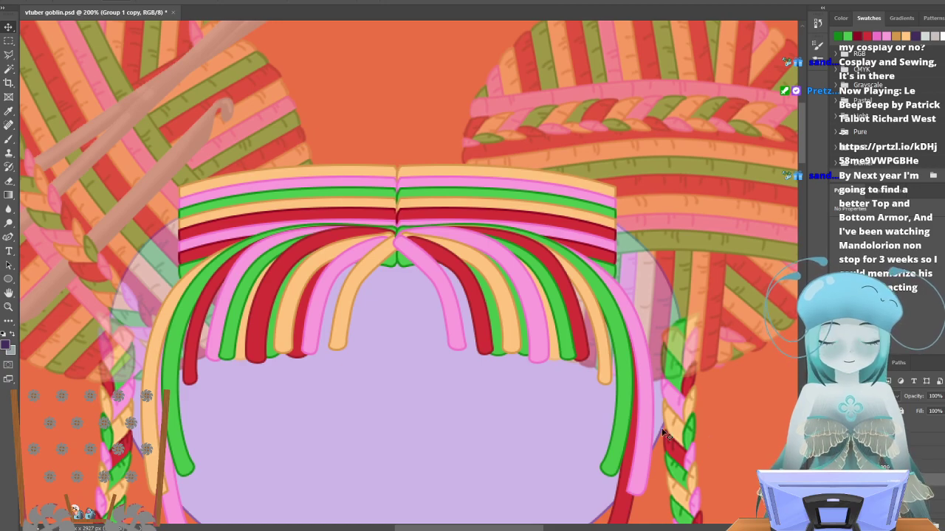
Select both groups of horizontal strands and send them behind the translucent hair buns in the layer order.
scroll(295, 280, "down", 2)
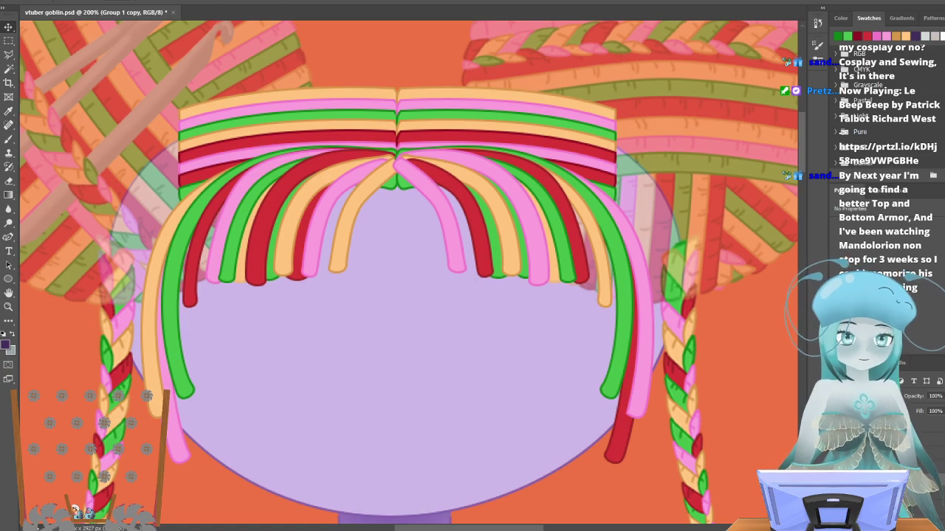
left_click(879, 490, "shift")
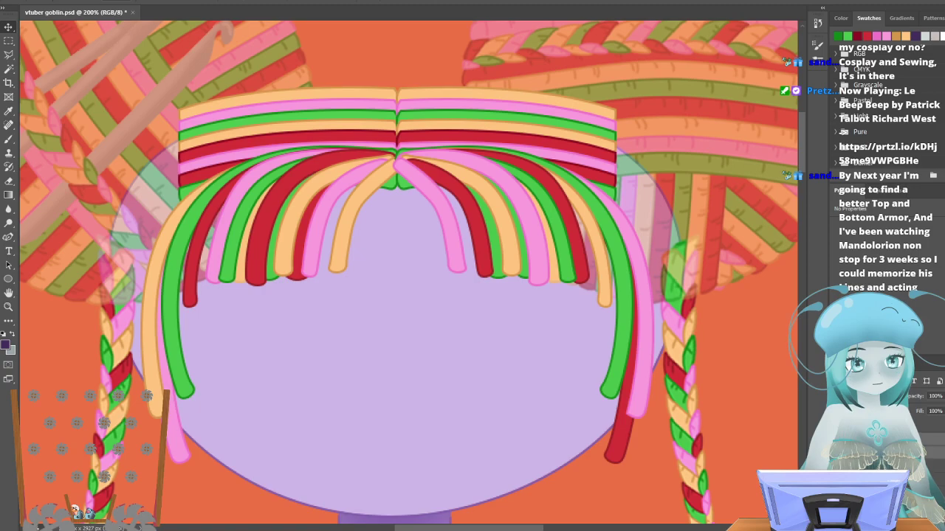
key("ctrl+[")
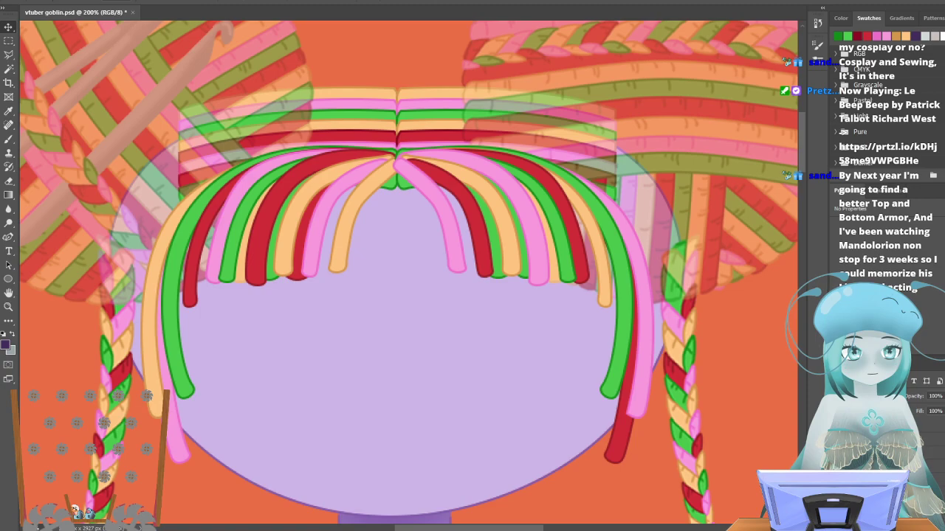
left_click(837, 450)
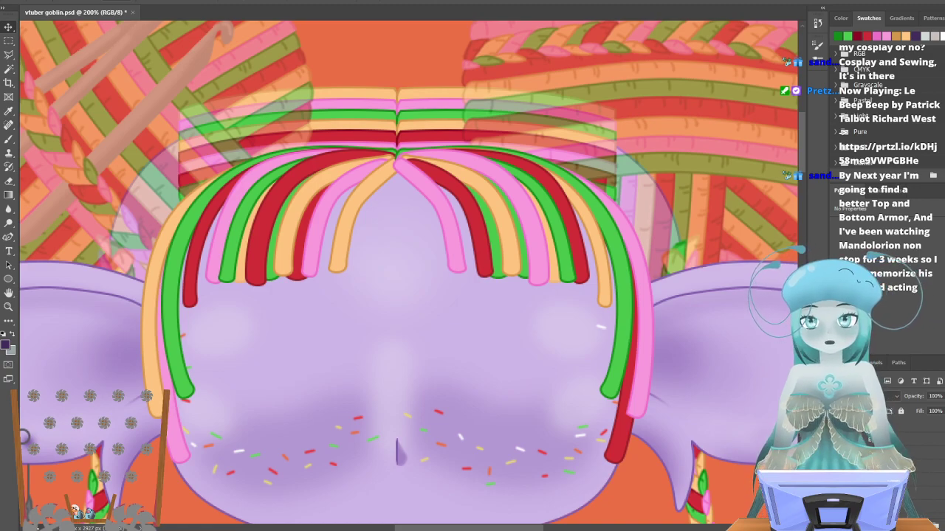
left_click(837, 441)
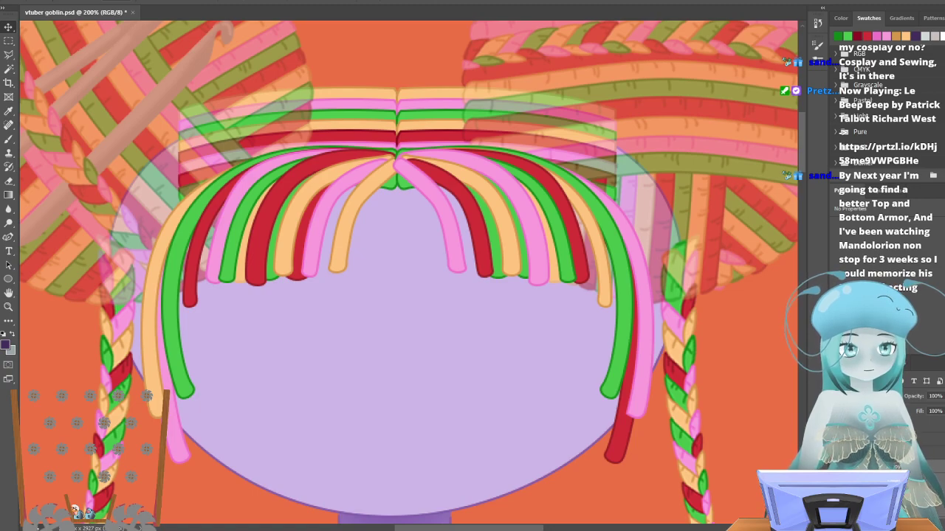
Recolour the lowest green strand of the mirrored group with a light orange fill and a darker orange outline.
left_click(372, 186)
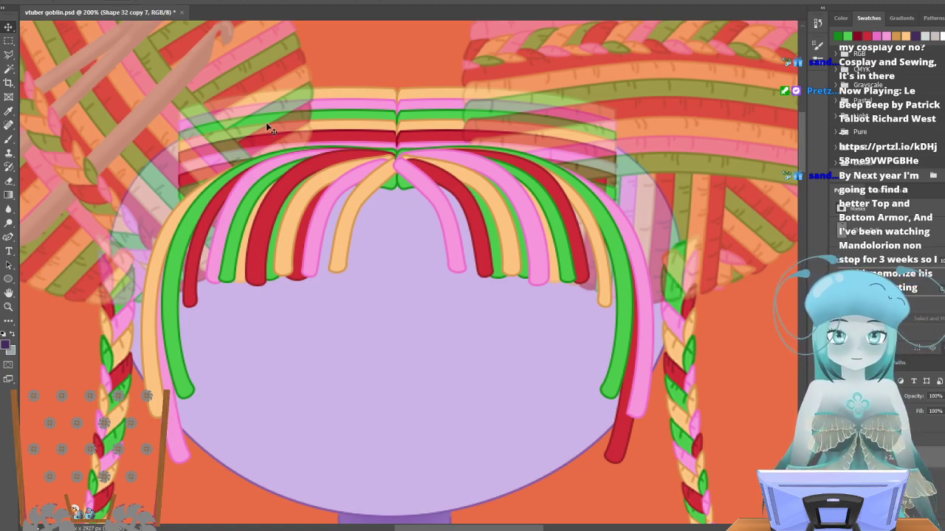
left_click(9, 237)
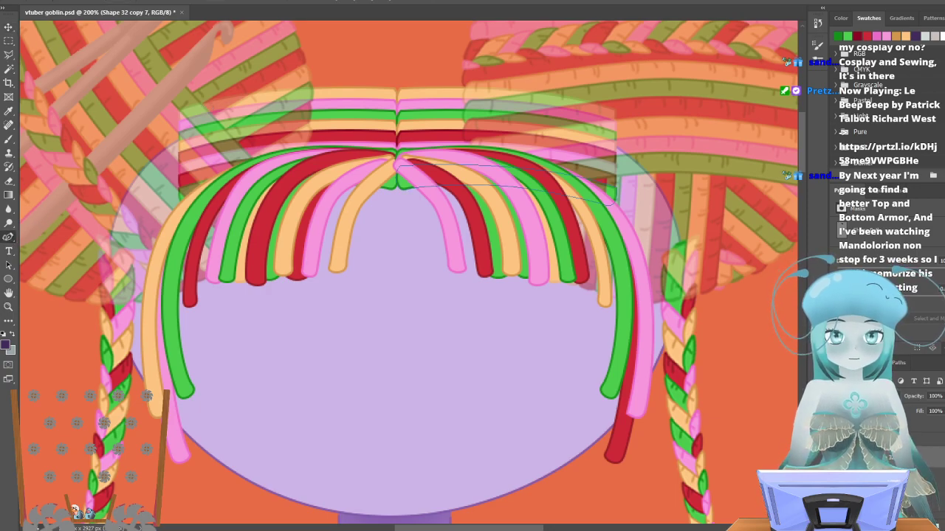
left_click(46, 2)
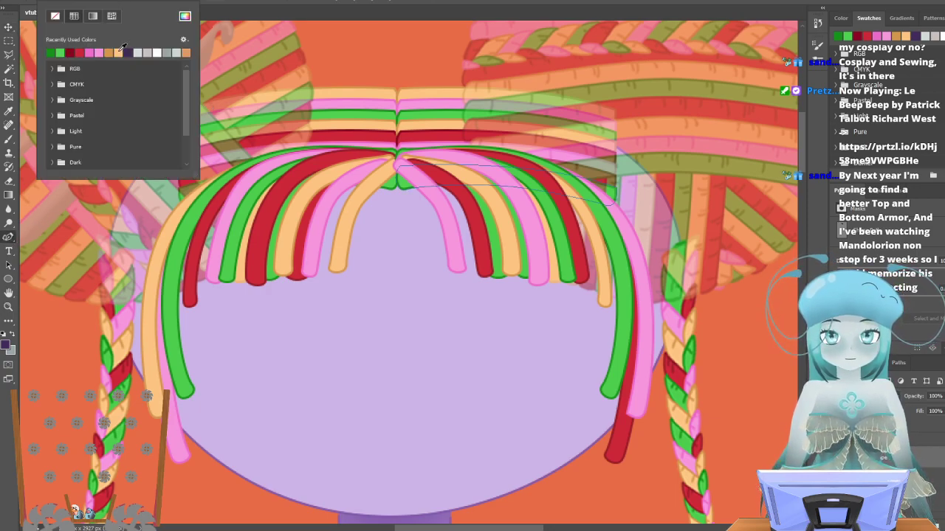
left_click(120, 53)
left_click(157, 2)
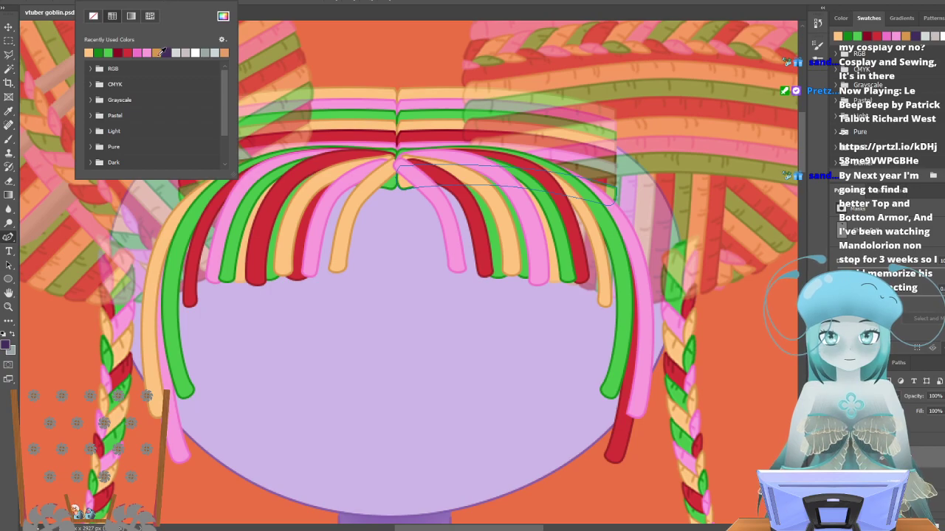
left_click(162, 53)
key("Return")
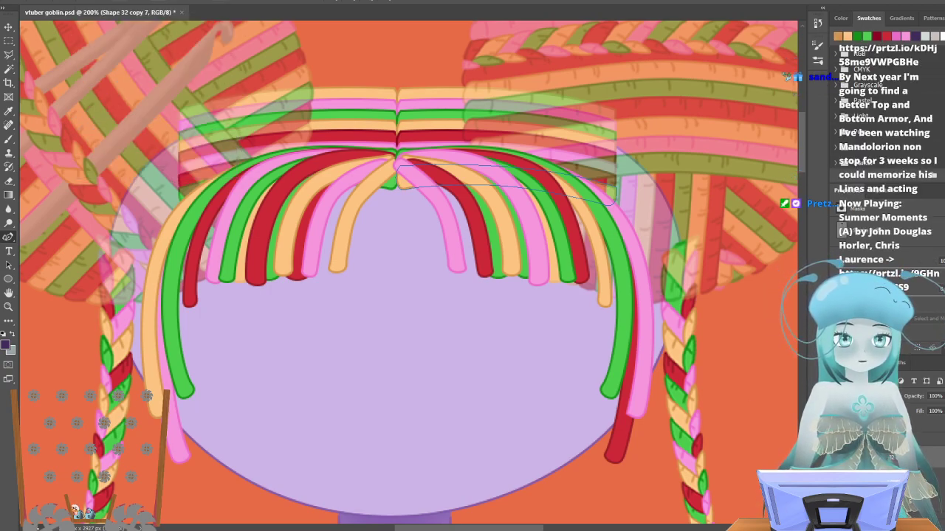
Recolour the Shape 32 copy 6 strand above it with a light pink fill and a darker pink outline.
left_click(916, 480)
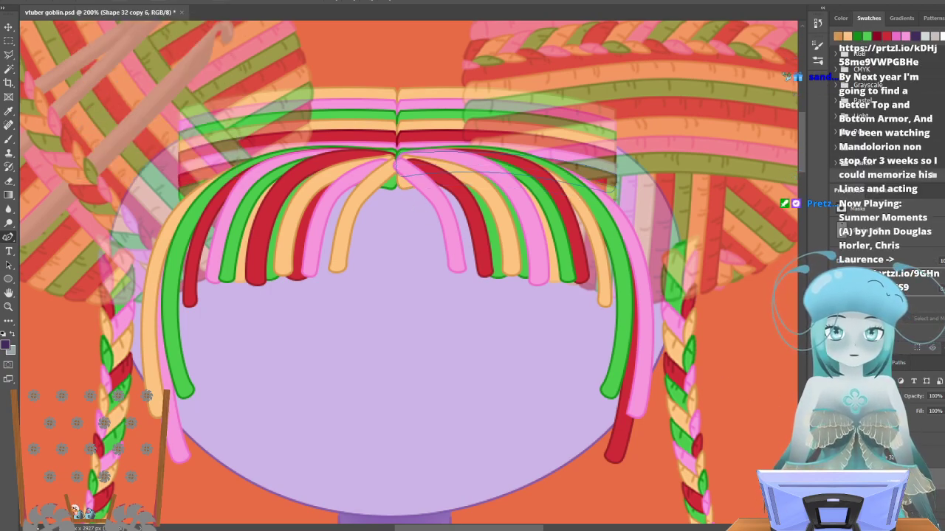
left_click(114, 3)
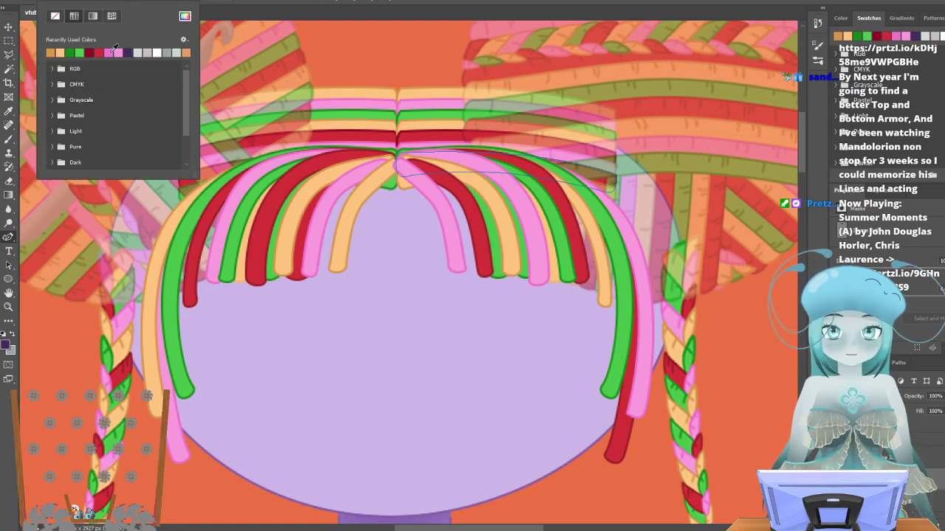
left_click(114, 50)
left_click(152, 2)
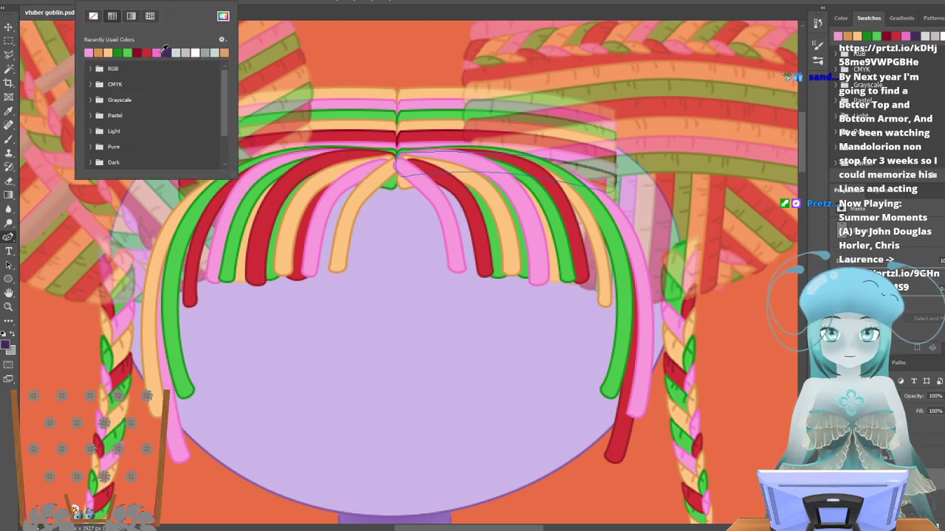
left_click(164, 51)
scroll(898, 379, "down", 2)
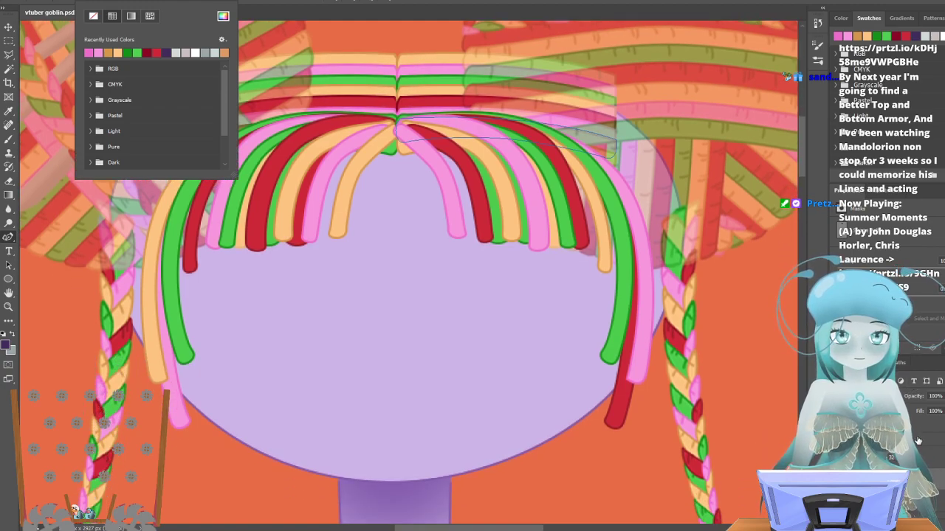
key("Escape")
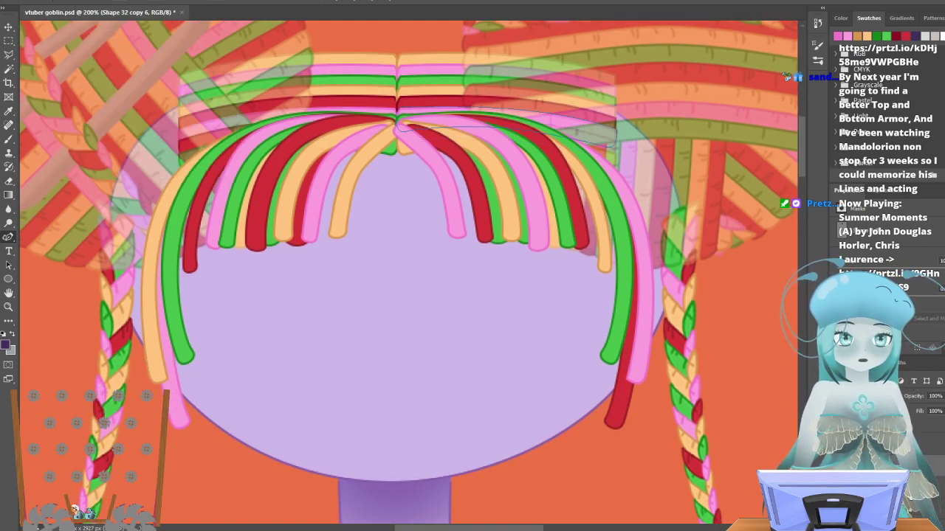
Recolour the next strand up in the mirrored group with a bright green fill and a dark green outline.
left_click(122, 2)
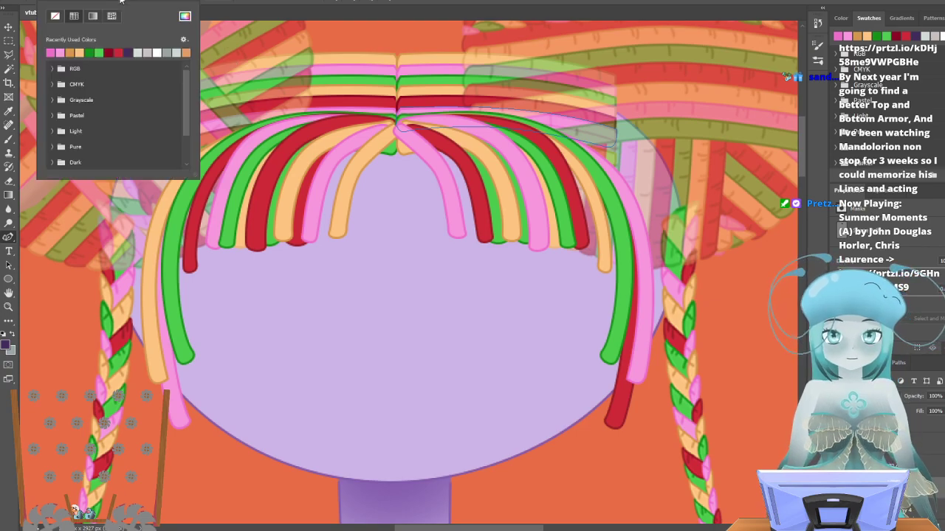
left_click(101, 51)
left_click(166, 2)
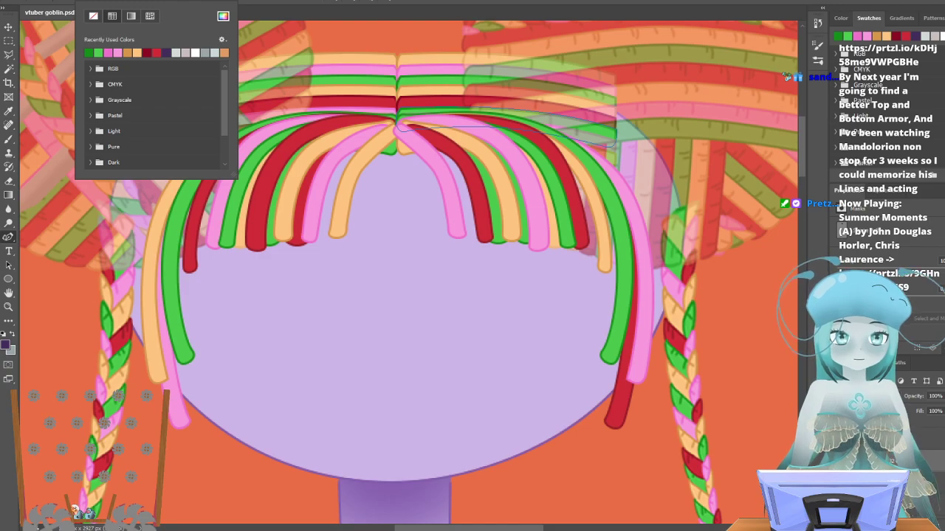
key("Escape")
Recolour the red strand directly above the bright green one in the mirrored group with a light orange fill and darker orange outline.
left_click(124, 1)
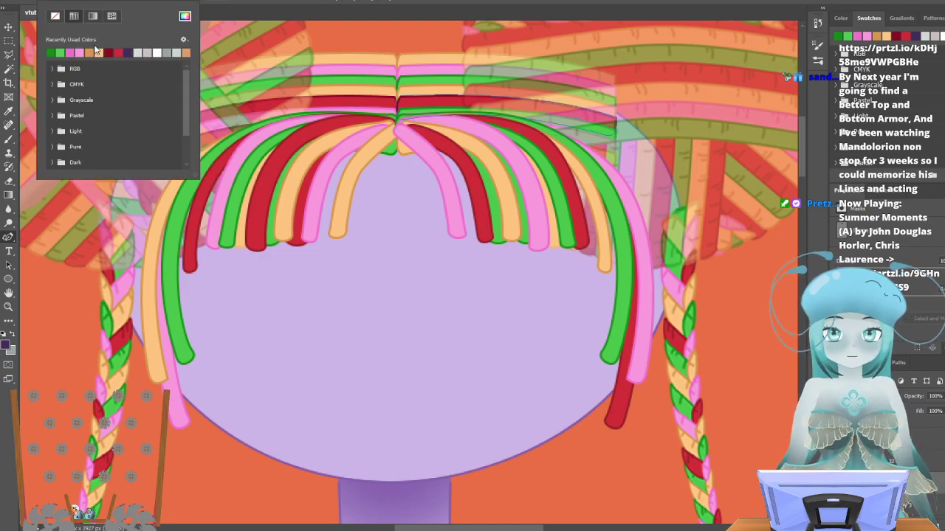
left_click(101, 51)
left_click(157, 1)
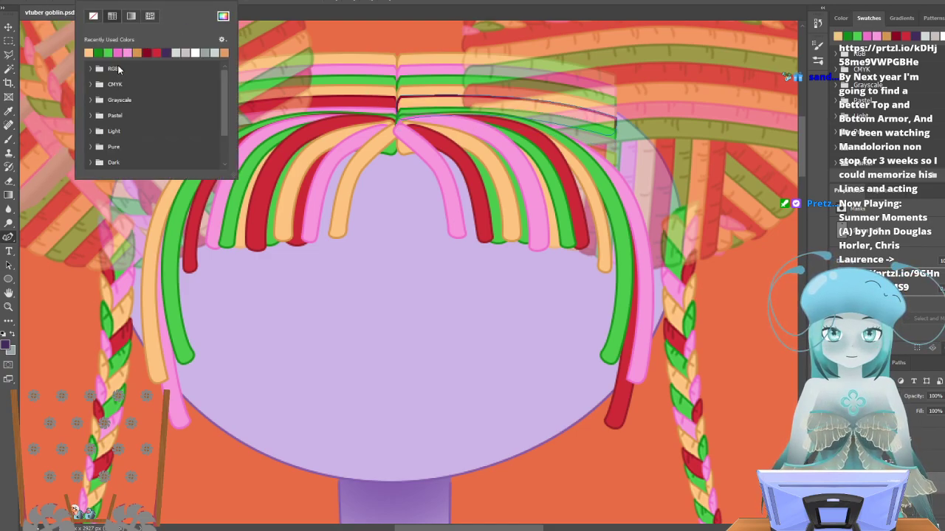
left_click(151, 52)
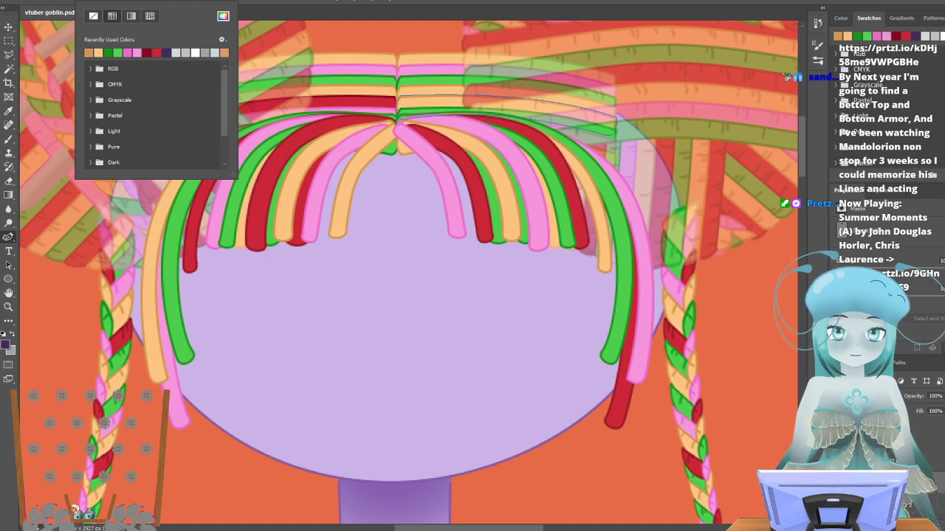
Recolour the Shape 32 copy 3 strand of the mirrored group with a bright green fill and a dark green outline.
left_click(902, 492)
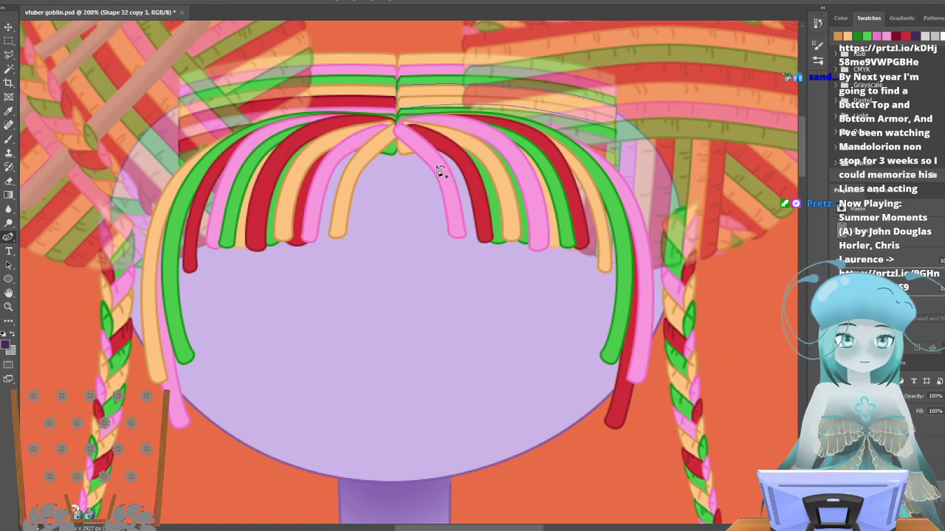
left_click(122, 2)
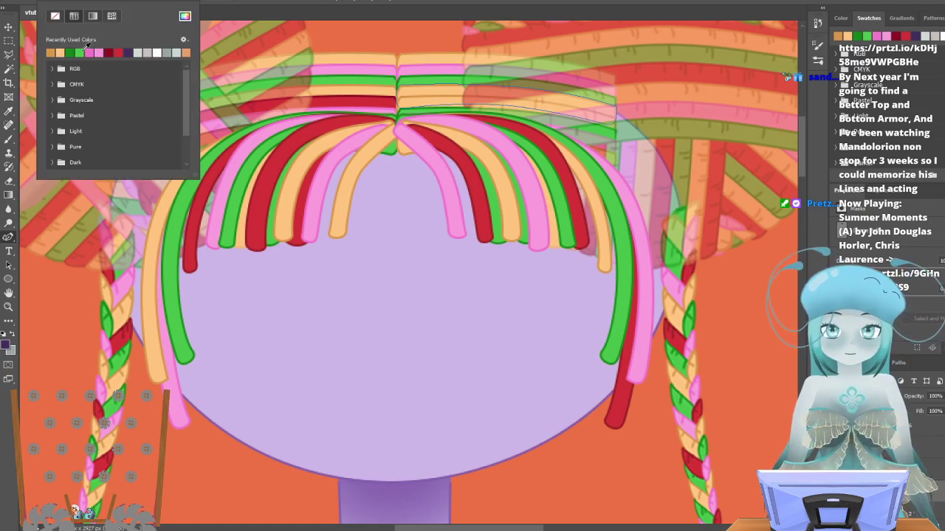
left_click(167, 3)
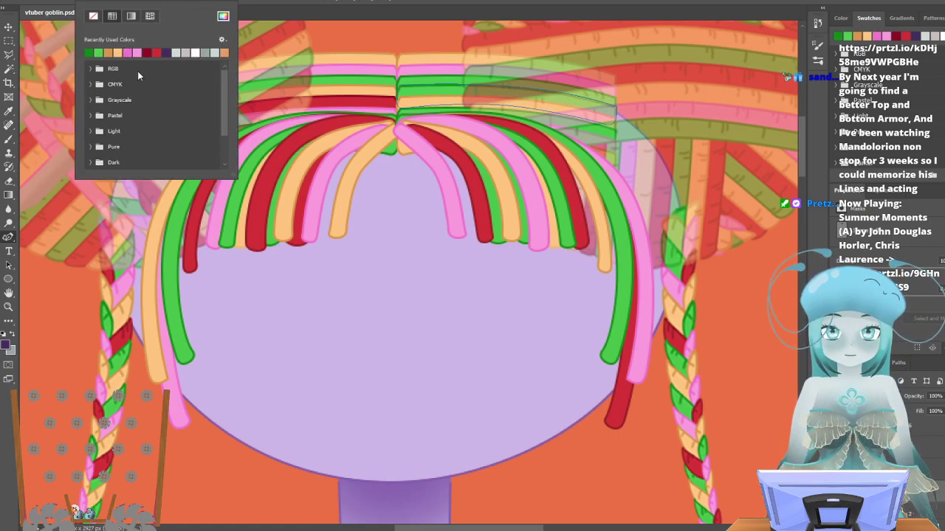
key("Escape")
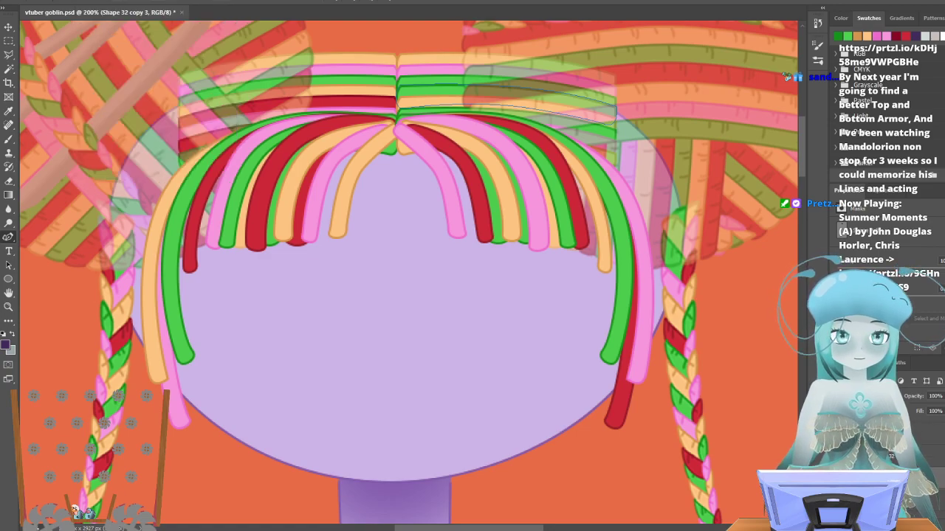
Recolour the strand above Shape 32 copy 3 with a bright red fill and a dark red outline.
left_click(119, 3)
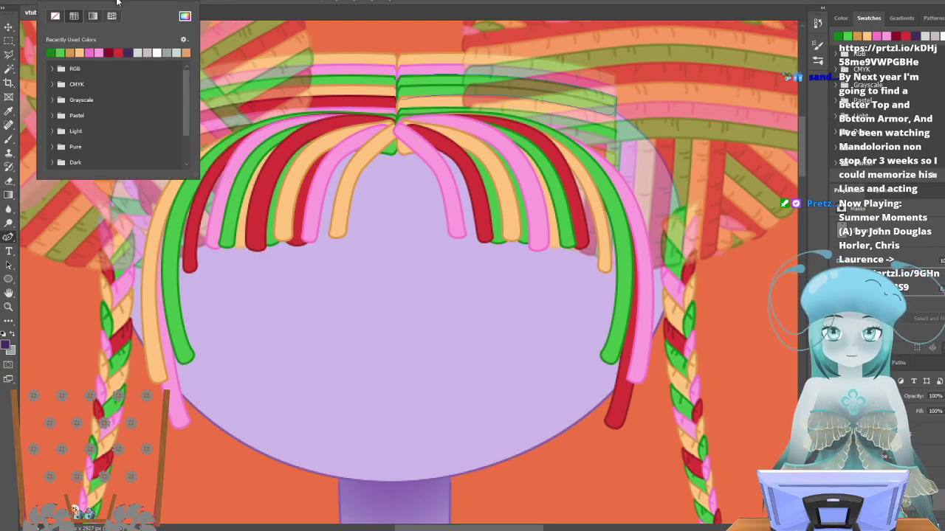
left_click(116, 52)
left_click(158, 3)
left_click(164, 52)
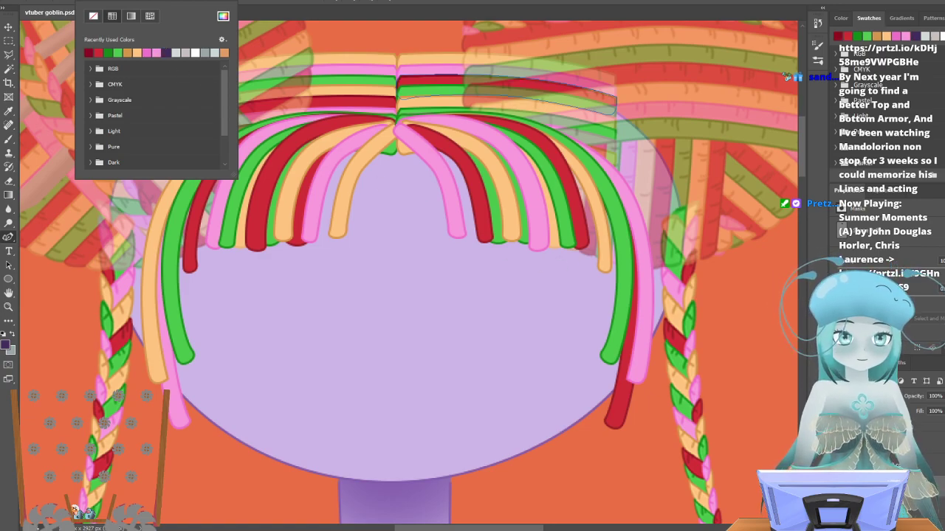
key("Escape")
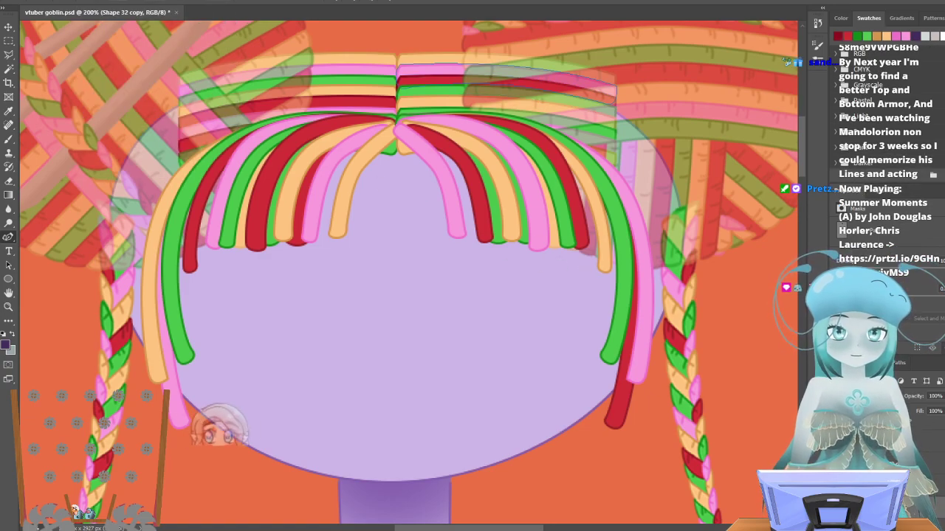
Recolour the Shape 32 copy strand, second from the top of the mirrored group, with a light orange fill and darker orange outline.
left_click(117, 1)
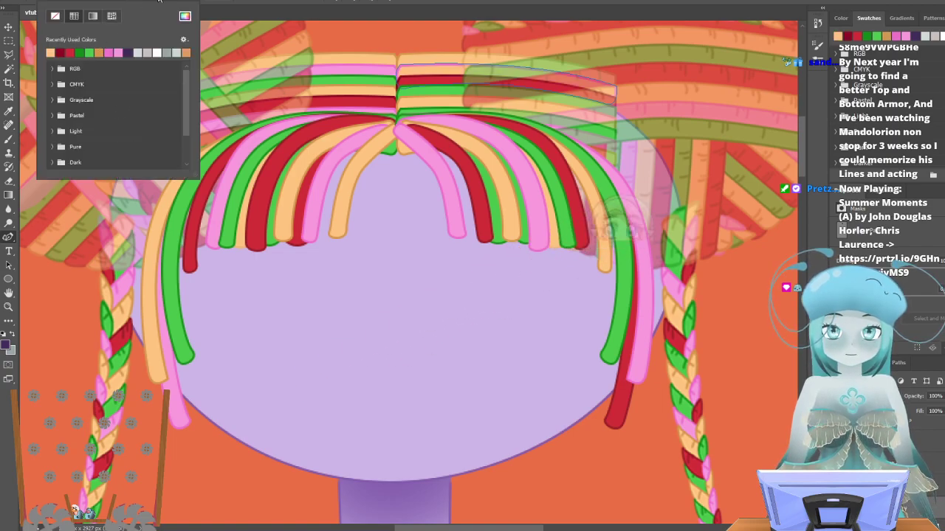
left_click(99, 53)
left_click(161, 1)
left_click(137, 52)
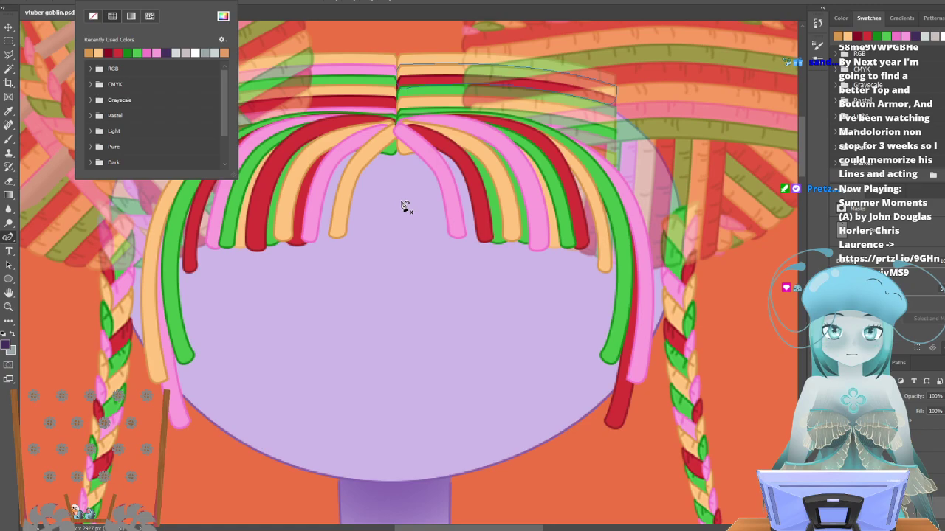
key("Return")
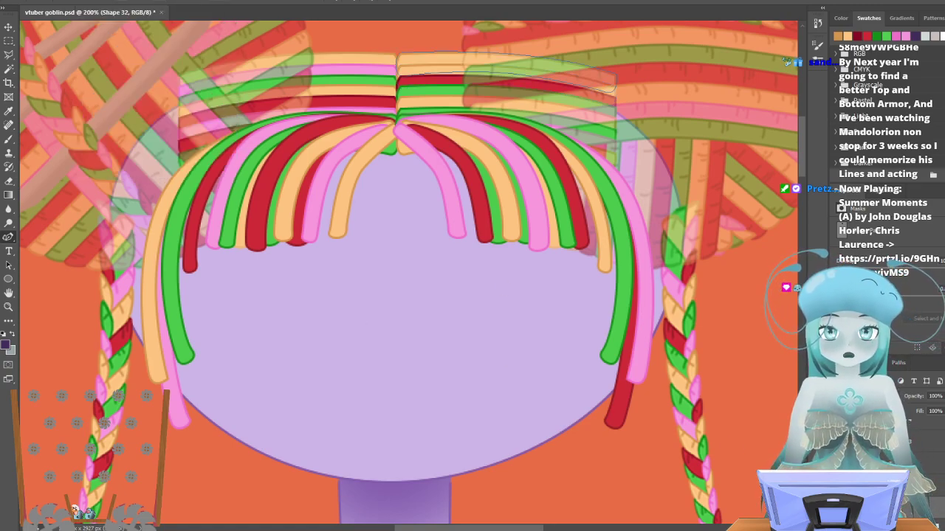
Recolour the topmost strand of the mirrored group, Shape 32, with a light pink fill and a darker pink outline.
left_click(158, 1)
left_click(156, 52)
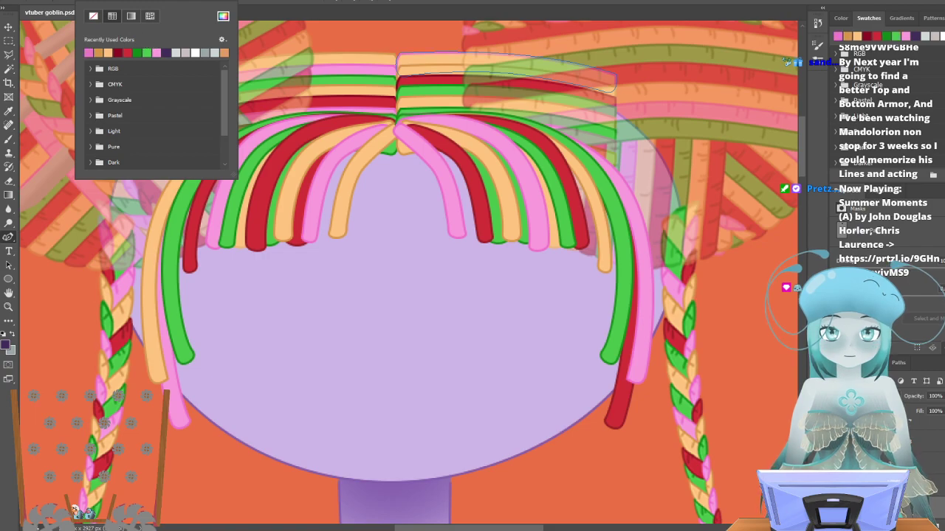
left_click(120, 52)
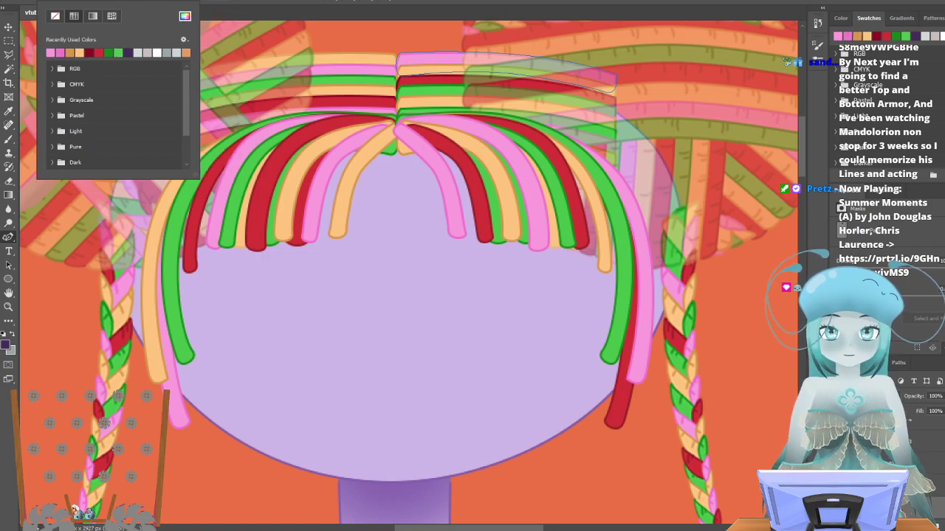
left_click(9, 41)
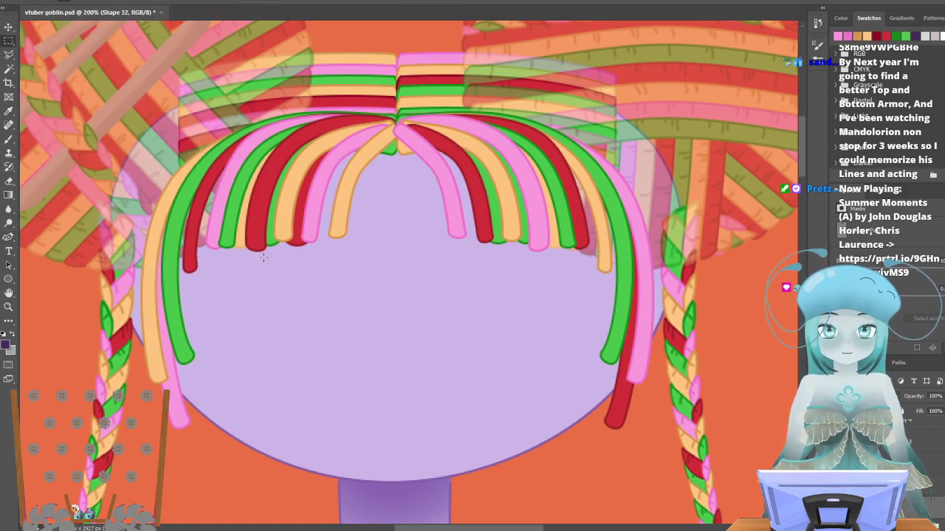
Recolour the Shape 32 copy 5 strand near the fringe with a bright red fill and a dark red outline.
scroll(262, 287, "up", 3)
scroll(262, 286, "up", 1)
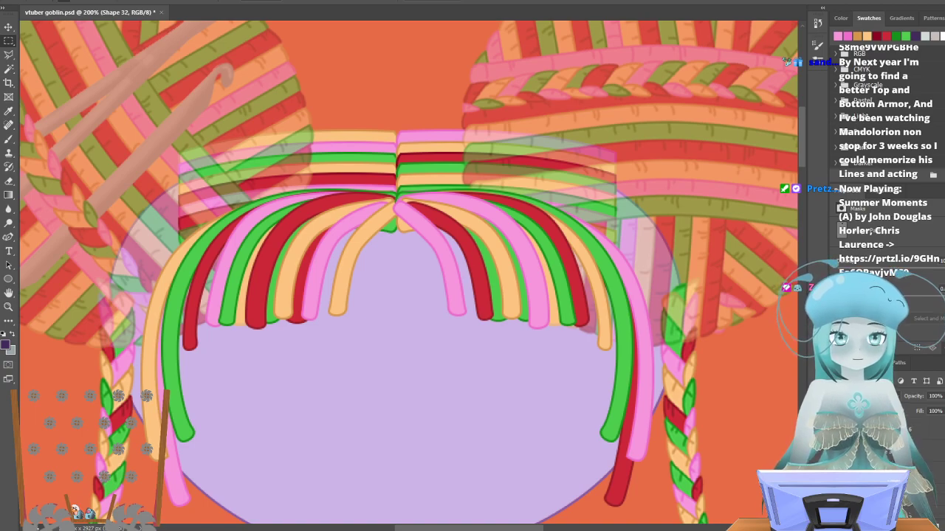
left_click(918, 477)
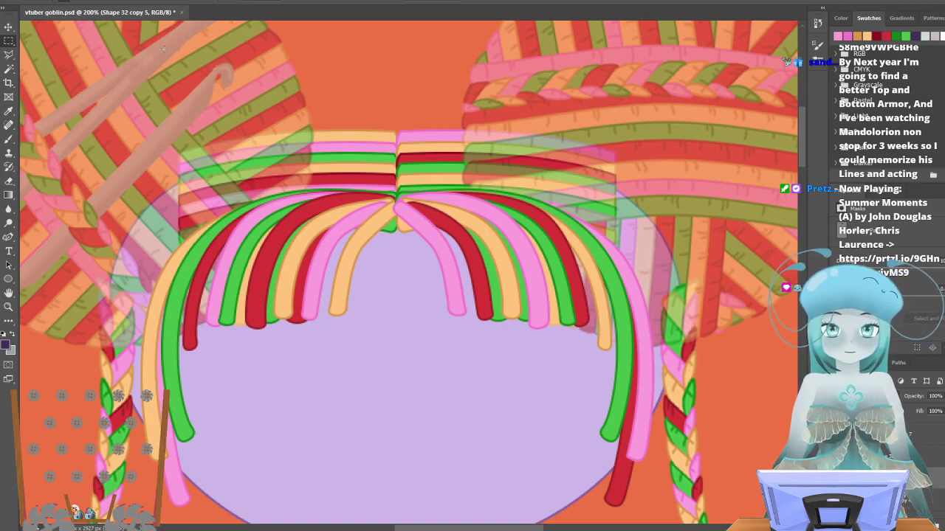
left_click(9, 237)
left_click(122, 2)
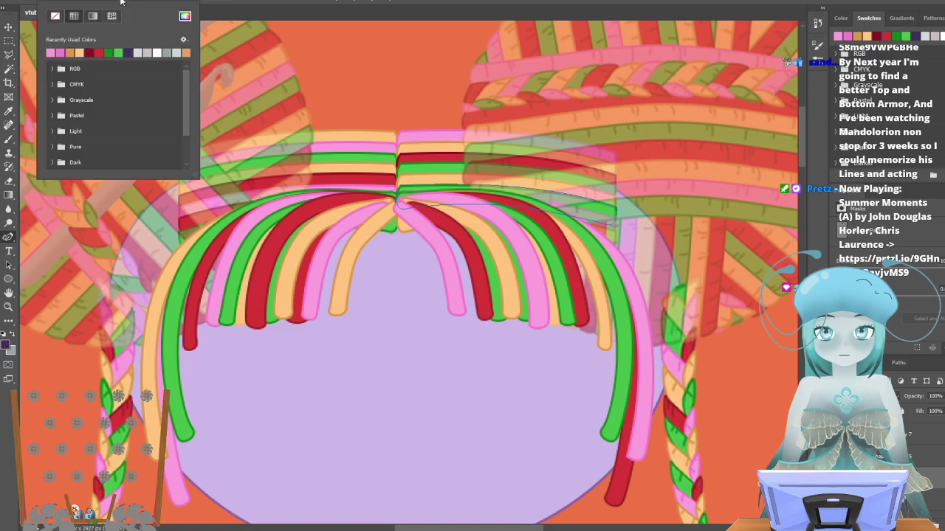
left_click(99, 51)
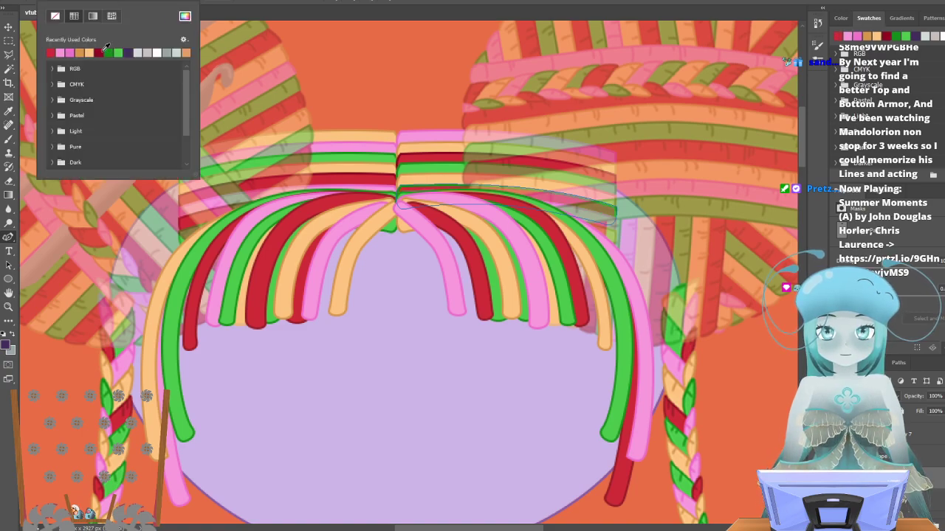
left_click(157, 3)
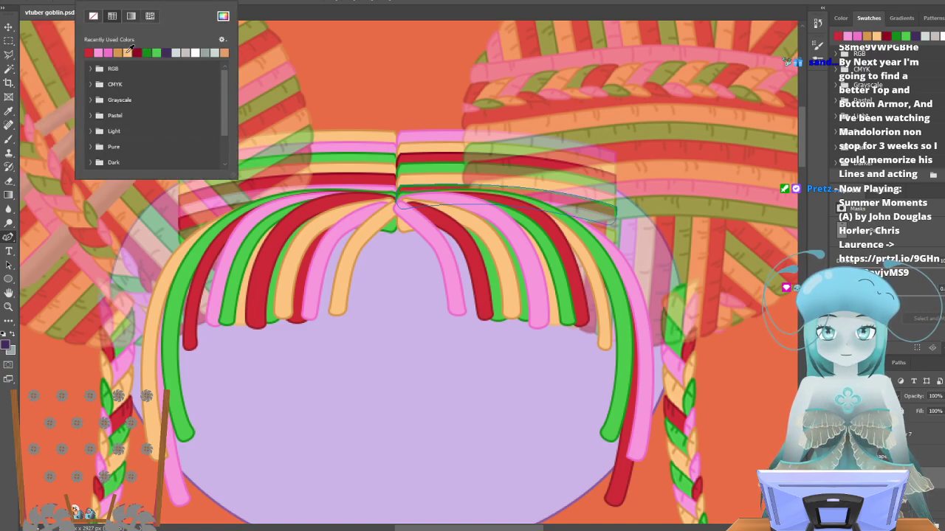
left_click(138, 52)
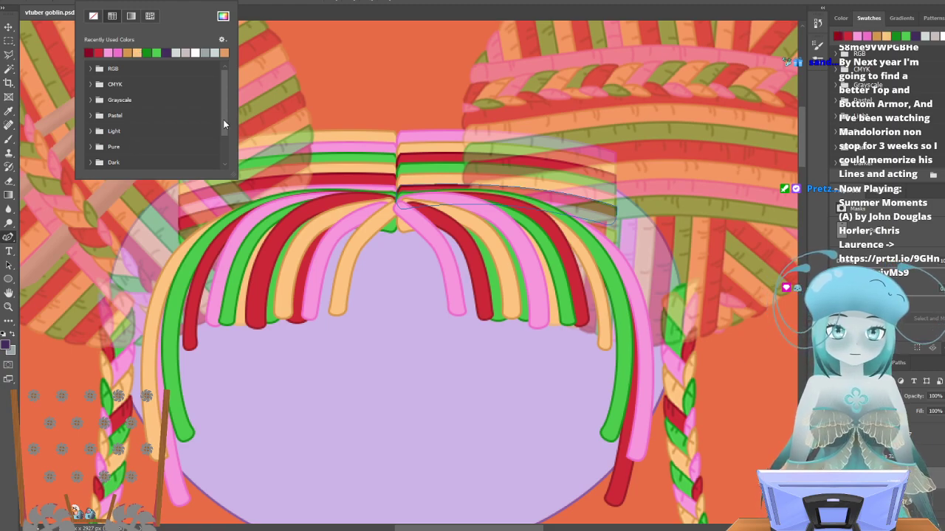
Set the opacity of the Bun L and Bun R layers back to 100%.
left_click(10, 30)
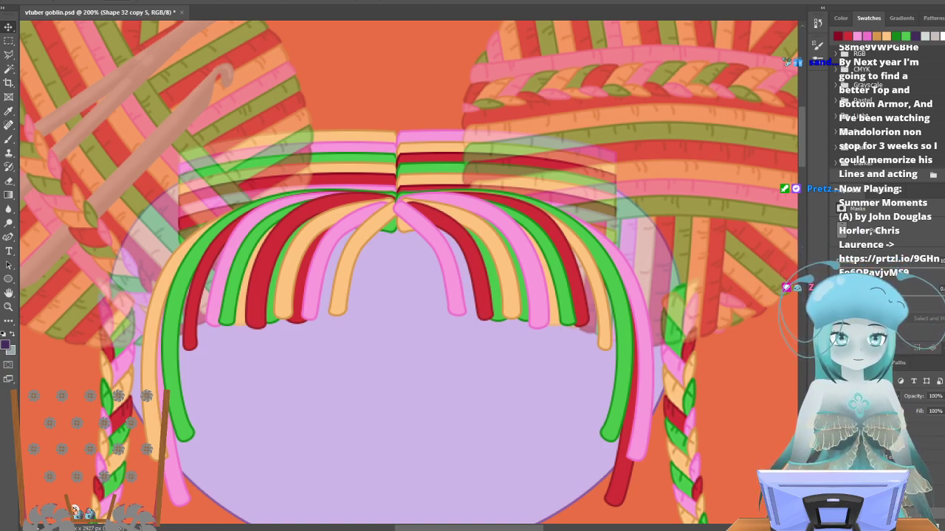
left_click(922, 457)
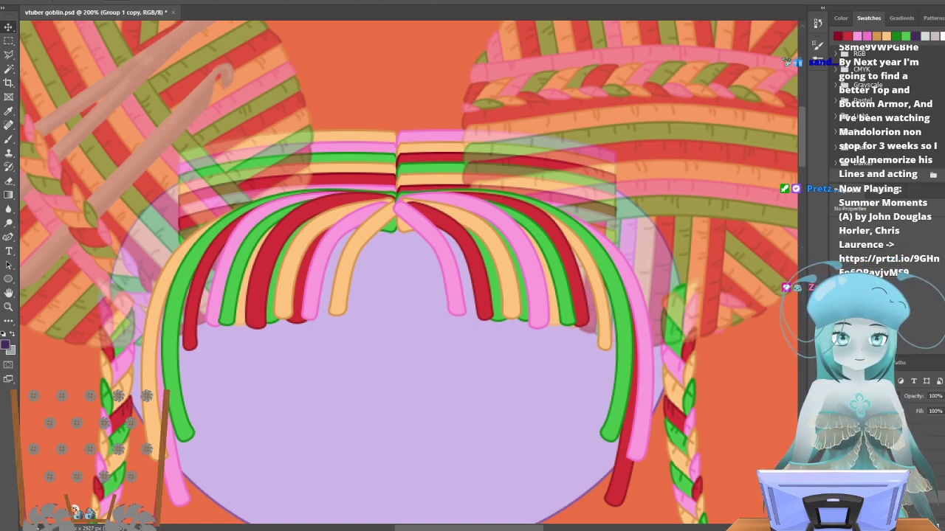
left_click(926, 443)
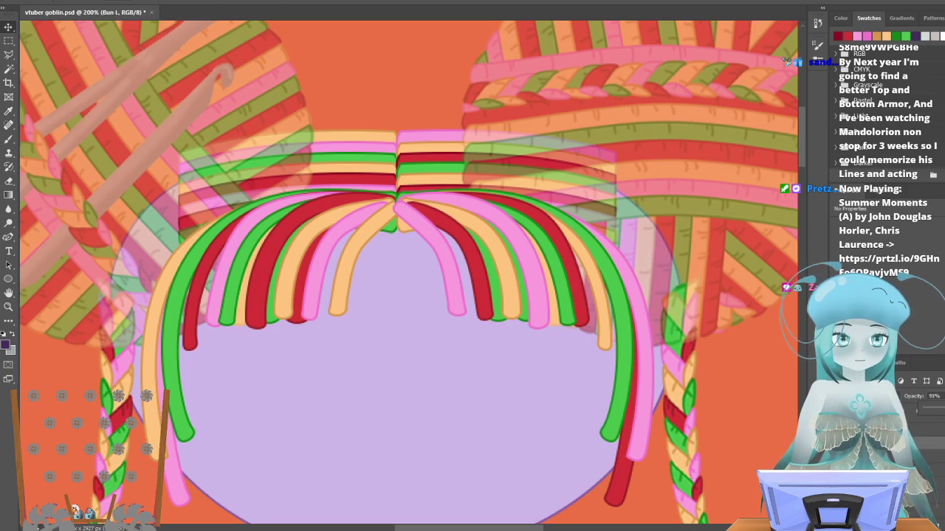
key("0")
left_click(914, 423)
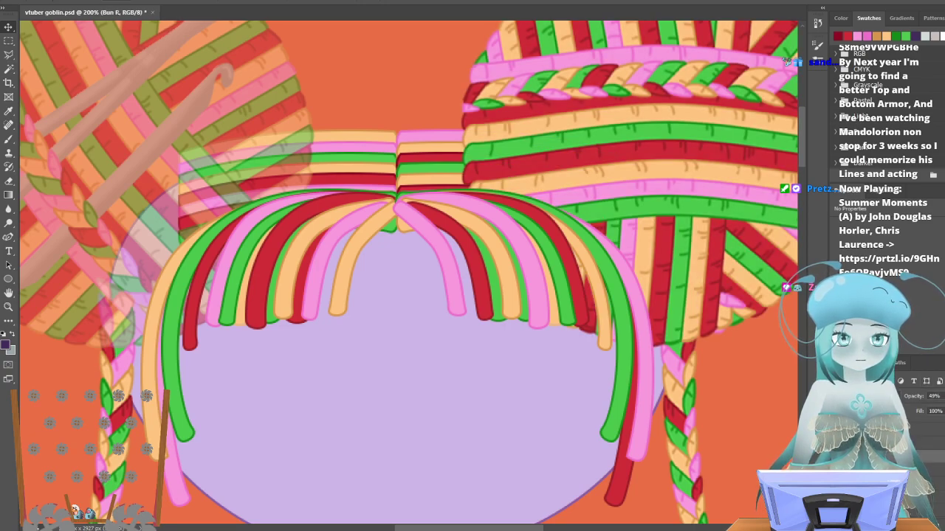
key("0")
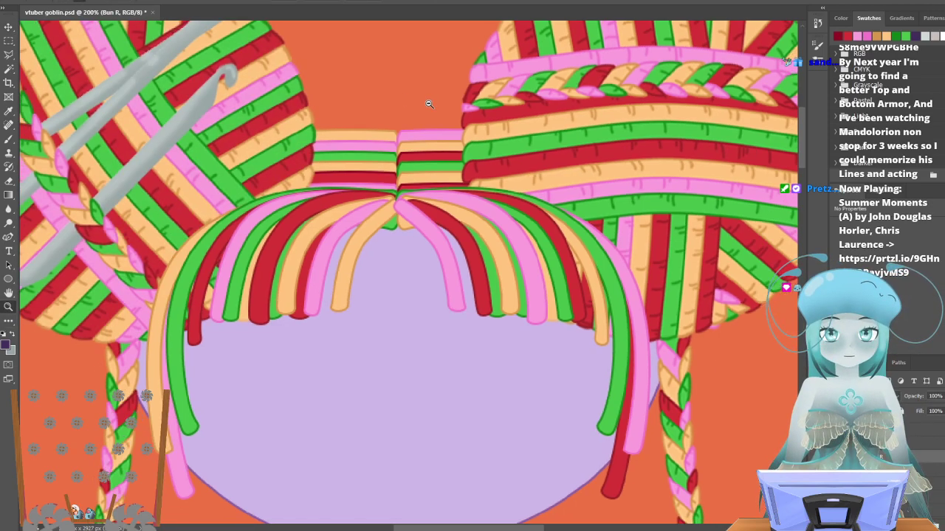
Check the hair on the whole character, and inspect the strands between the two buns up close.
scroll(306, 138, "down", 4)
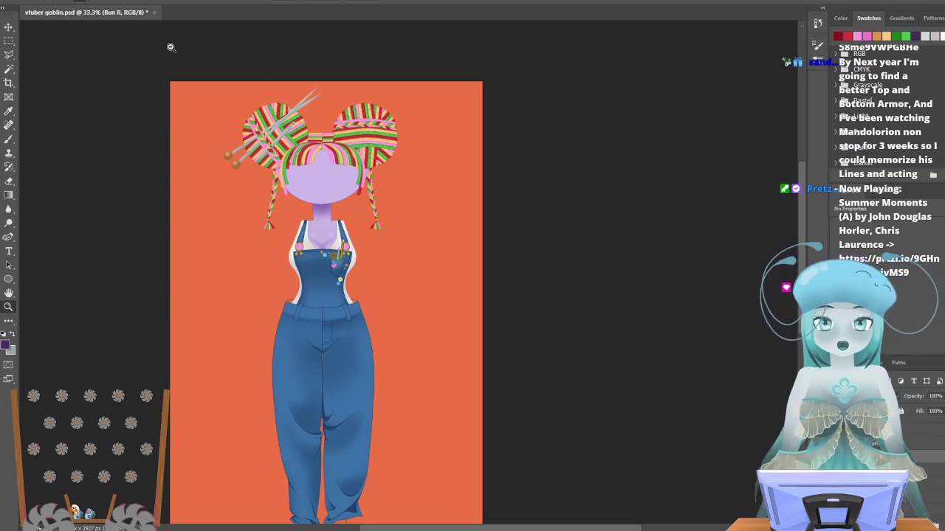
scroll(308, 177, "down", 3)
scroll(306, 170, "up", 2)
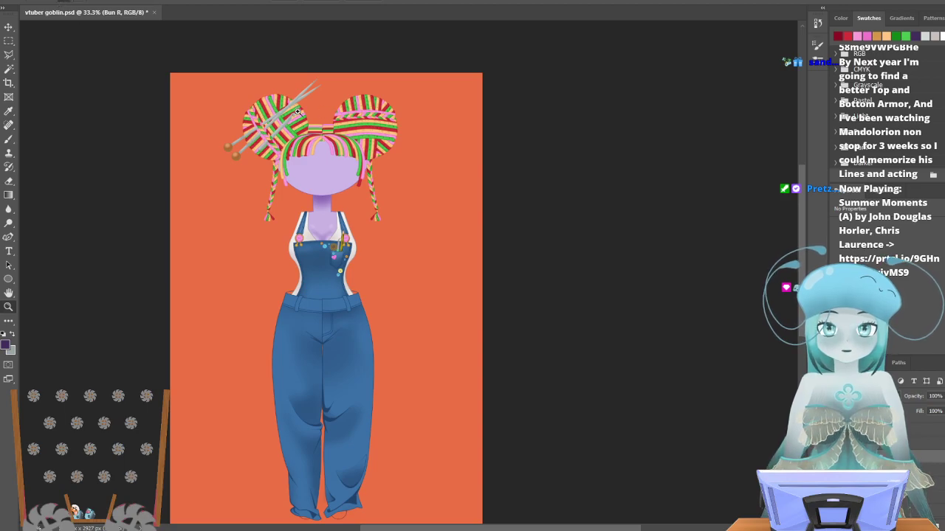
left_click(301, 119)
left_click(351, 123)
left_click(352, 123)
left_click(352, 124)
left_click(269, 122)
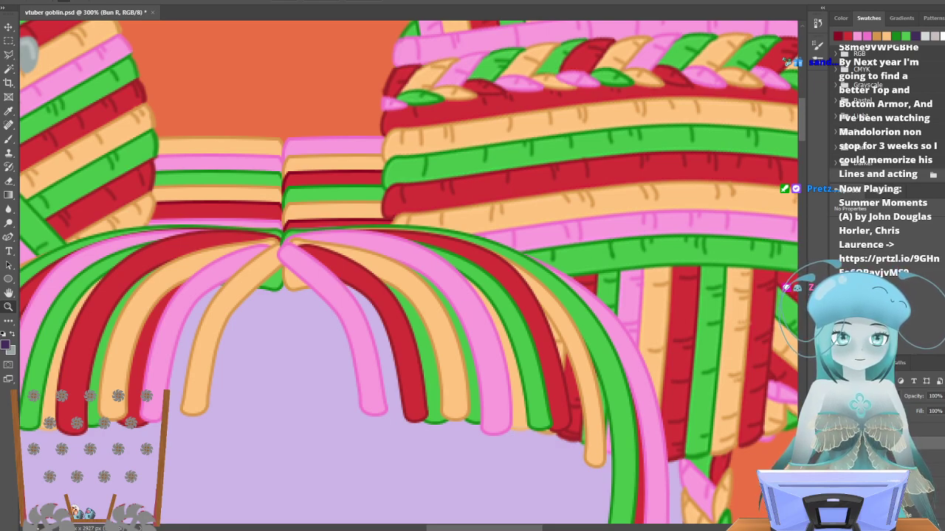
Select the mirrored strand group, Group 1 copy, and skew its upper edge very slightly with the Perspective transform.
left_click(930, 484)
key("alt+e")
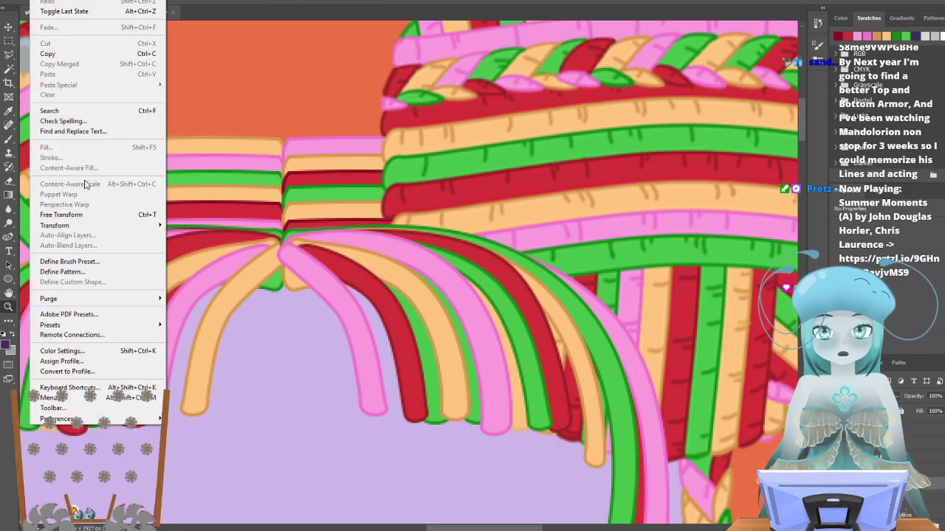
mouse_move(81, 226)
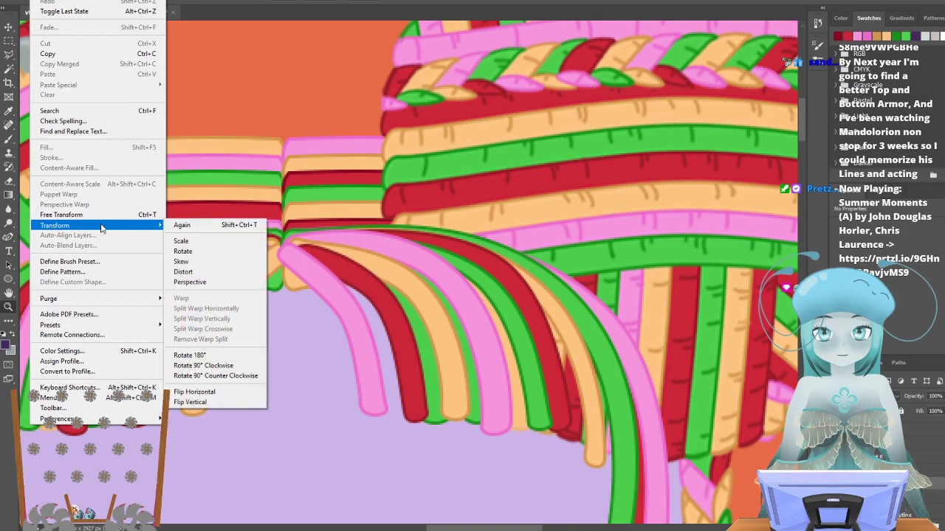
left_click(225, 282)
mouse_move(447, 137)
left_mouse_down()
mouse_move(445, 125)
mouse_move(444, 137)
left_mouse_up()
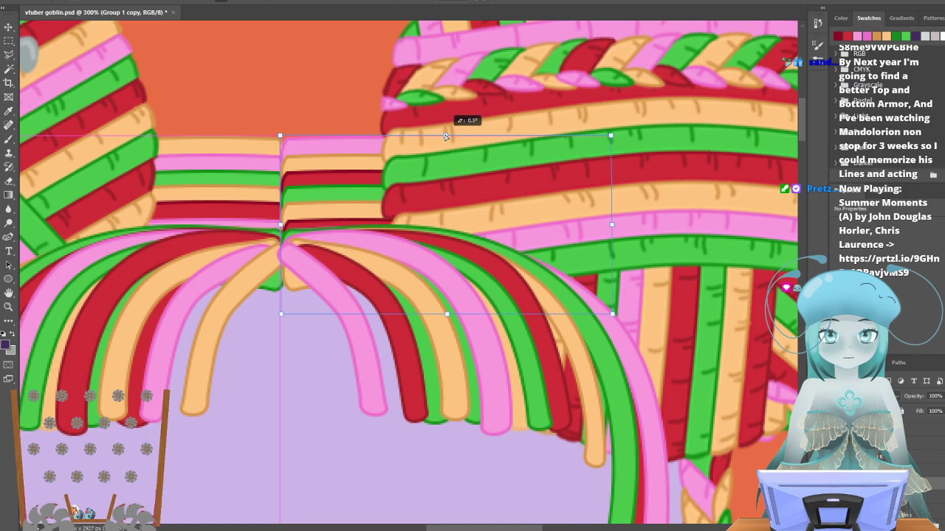
left_click_drag(447, 315, 447, 315)
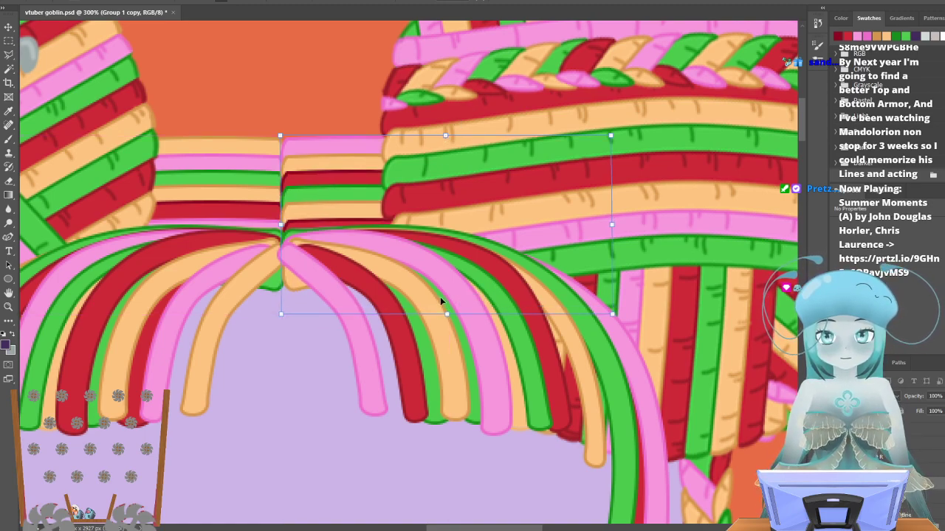
key("Return")
key("z")
left_click(38, 0)
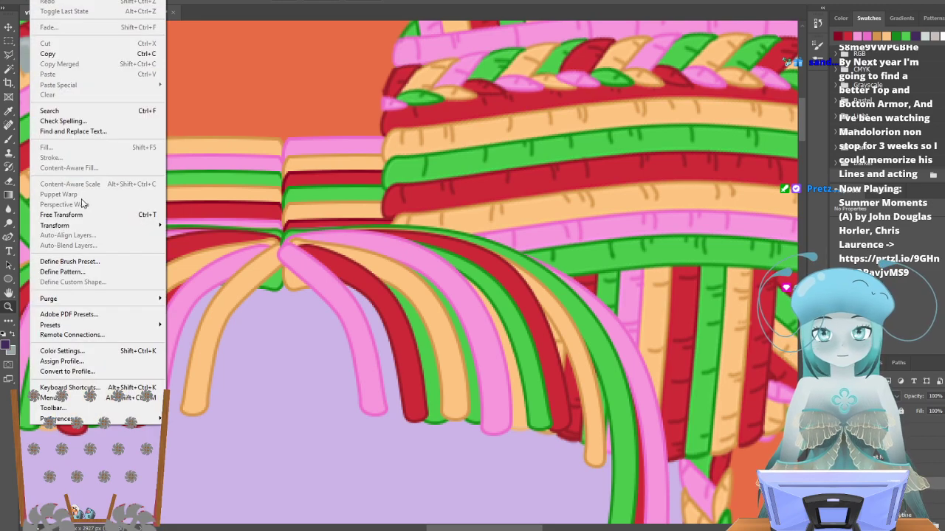
mouse_move(96, 231)
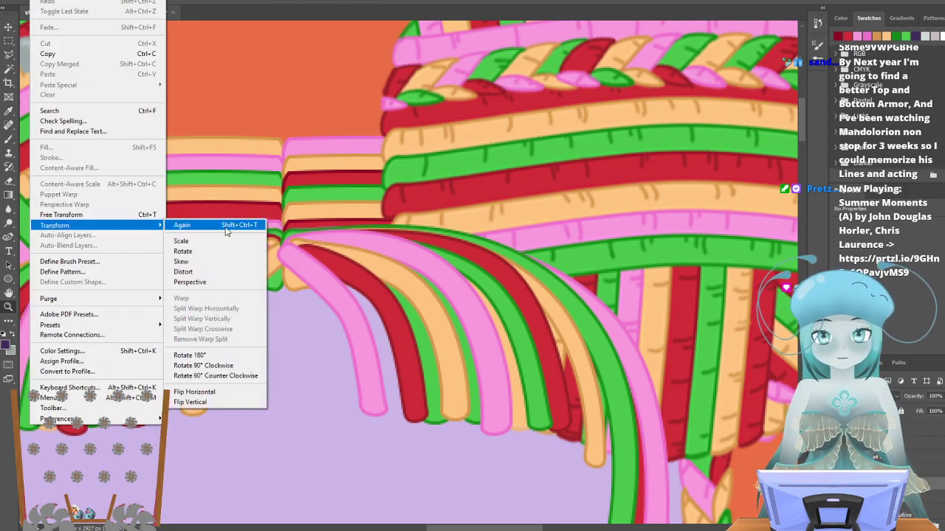
left_click(209, 263)
left_click_drag(445, 134, 525, 139)
key("Escape")
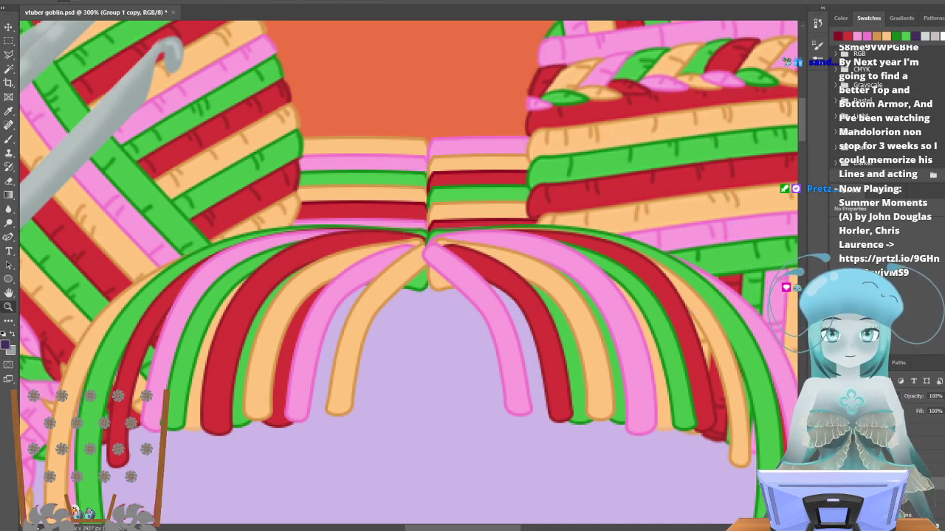
Distort Group 1 copy so its strands slope upward from the parting toward the Bun R hair bun.
left_click(39, 1)
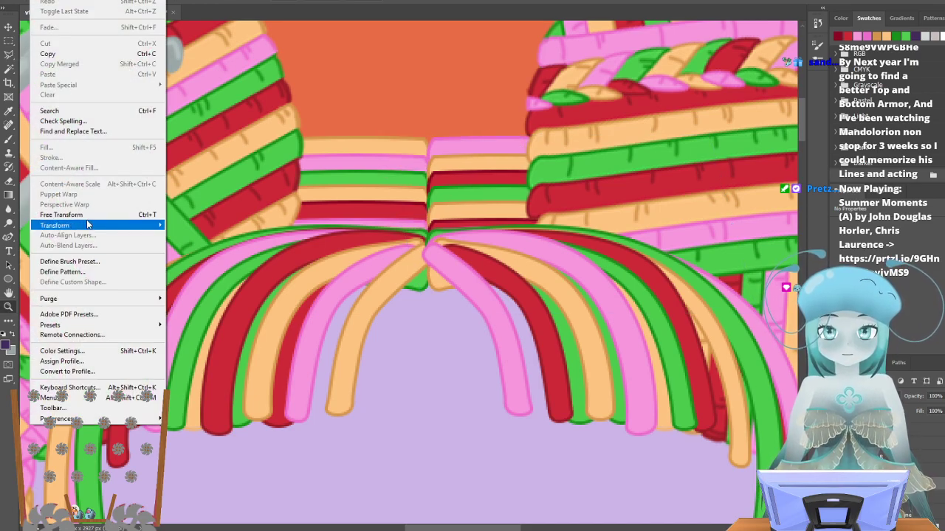
mouse_move(103, 225)
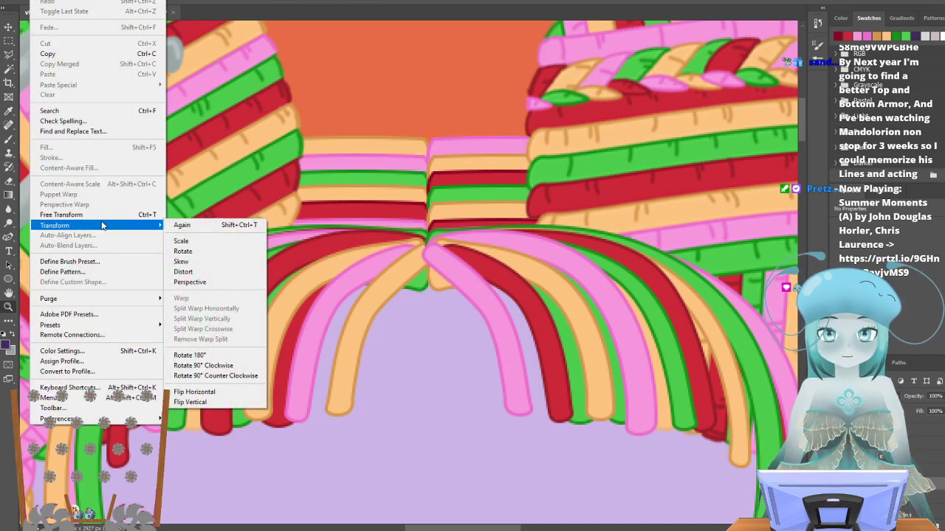
left_click(207, 276)
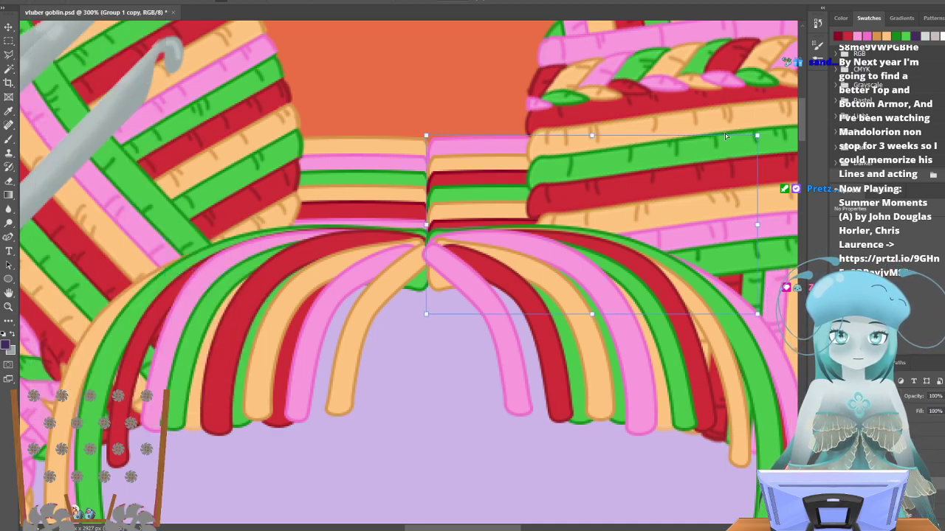
left_click_drag(758, 136, 715, 90)
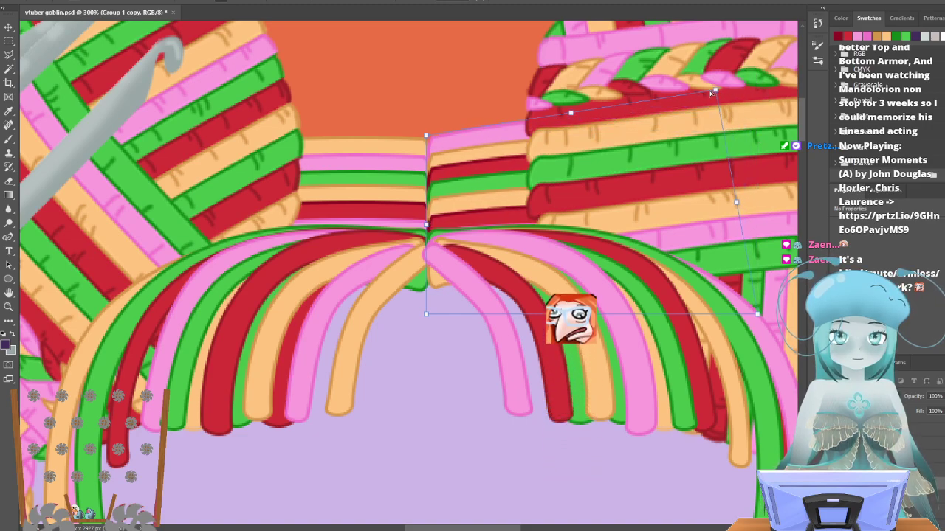
left_click_drag(734, 201, 728, 171)
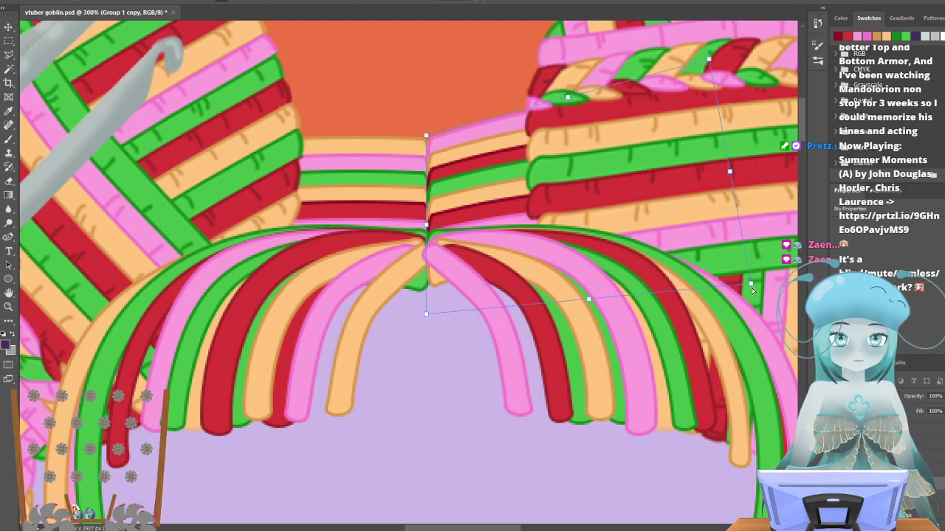
left_click_drag(751, 284, 753, 322)
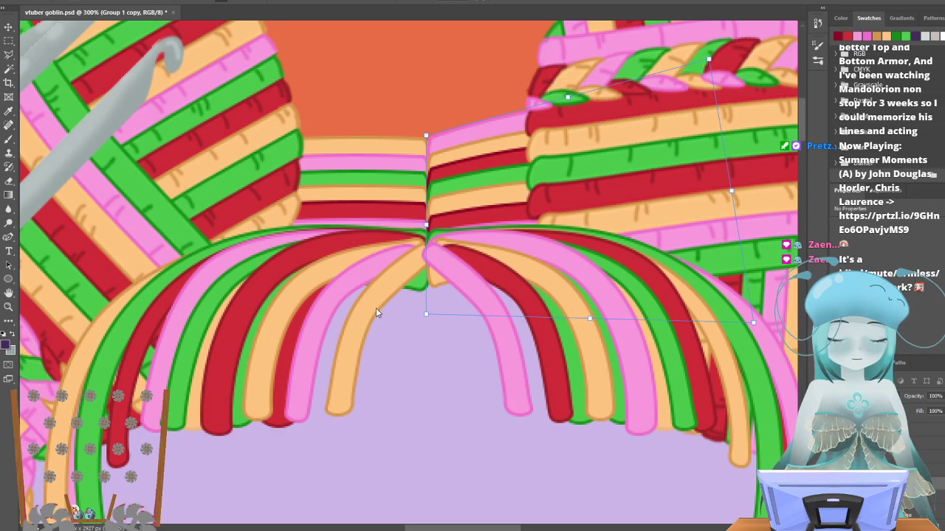
left_click_drag(501, 529, 525, 529)
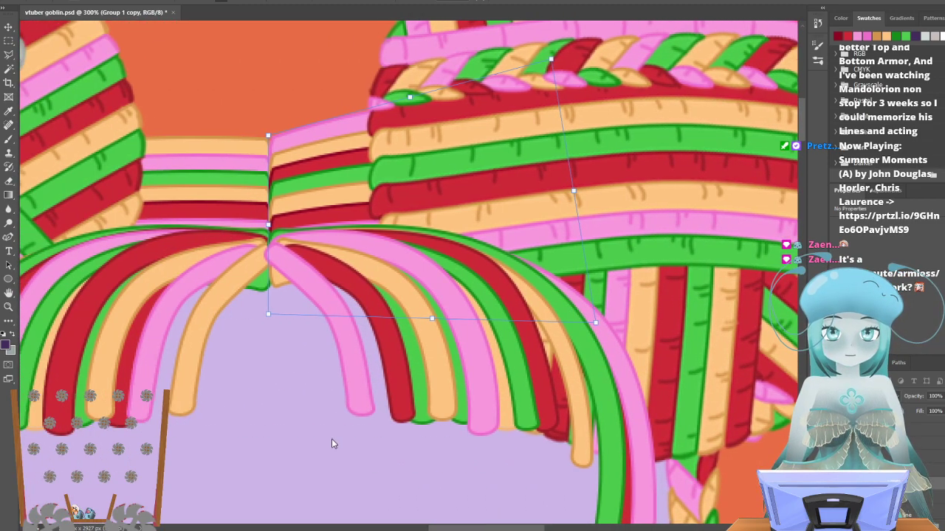
scroll(347, 447, "up", 3)
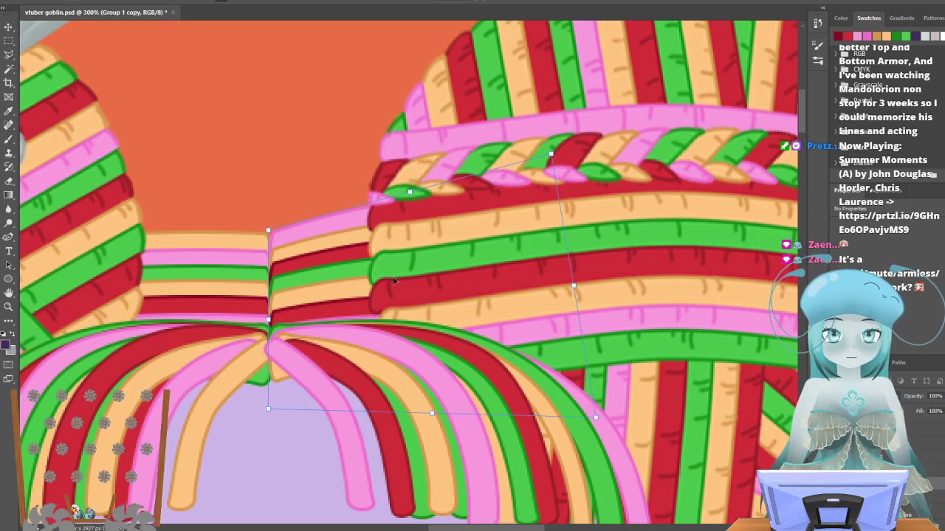
left_click(9, 41)
scroll(380, 421, "down", 1)
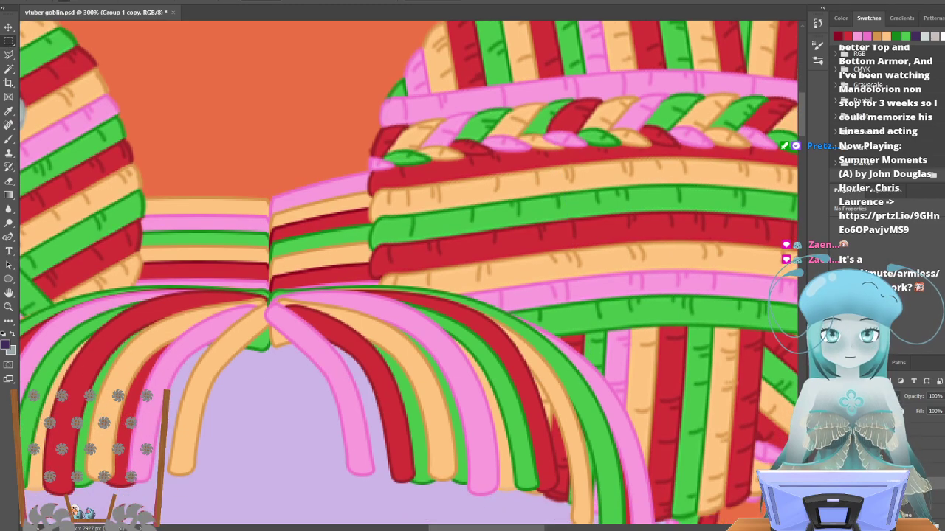
Distort the Group 1 strands so they slope upward from the parting toward the Bun L hair bun, matching the mirrored half.
left_click_drag(449, 529, 421, 529)
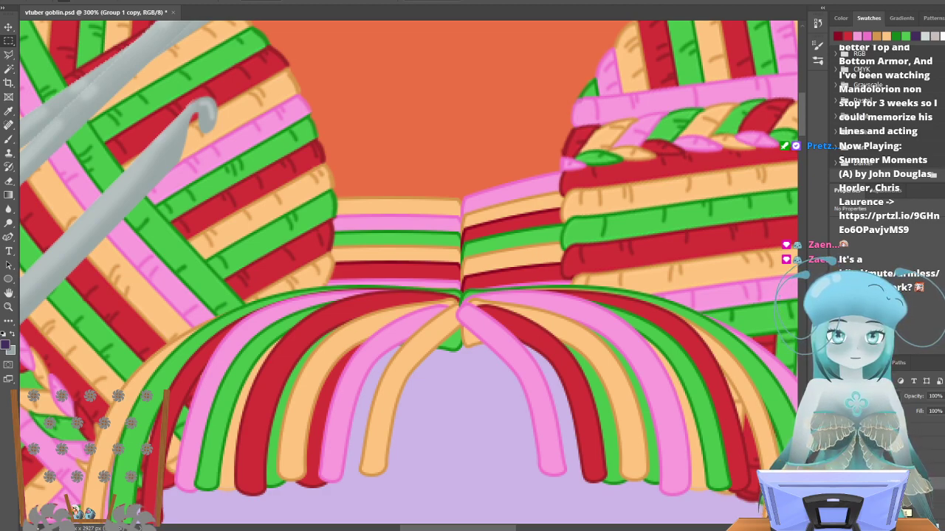
left_click(924, 497)
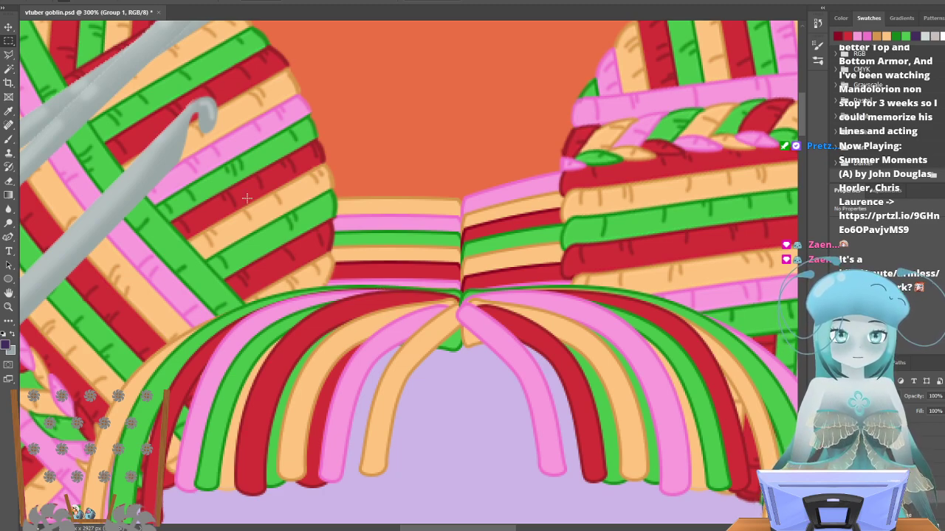
key("alt+e")
mouse_move(90, 226)
left_click(210, 262)
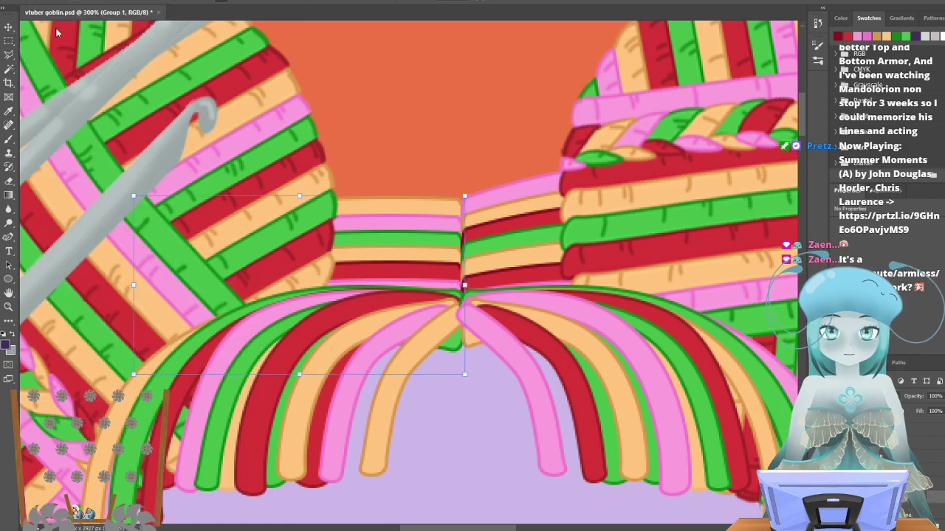
key("alt+e")
mouse_move(59, 225)
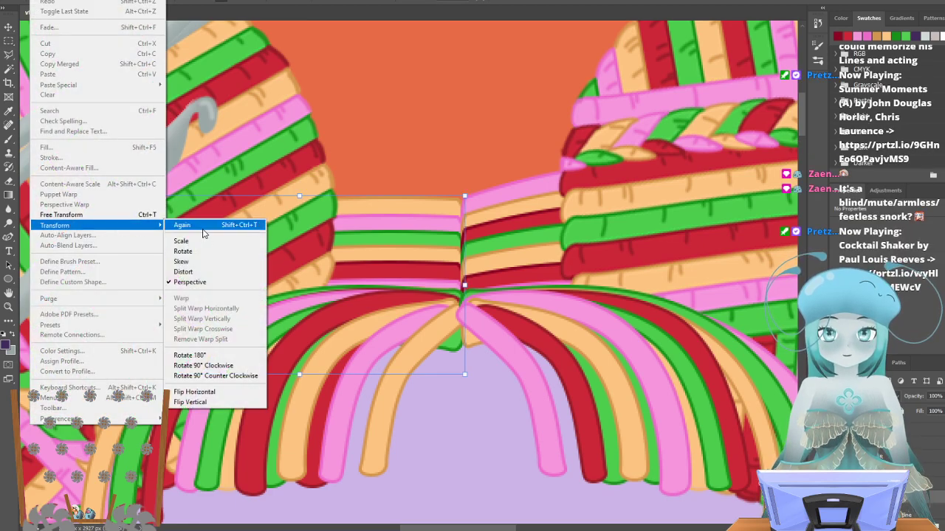
left_click(210, 269)
left_click_drag(136, 195, 130, 139)
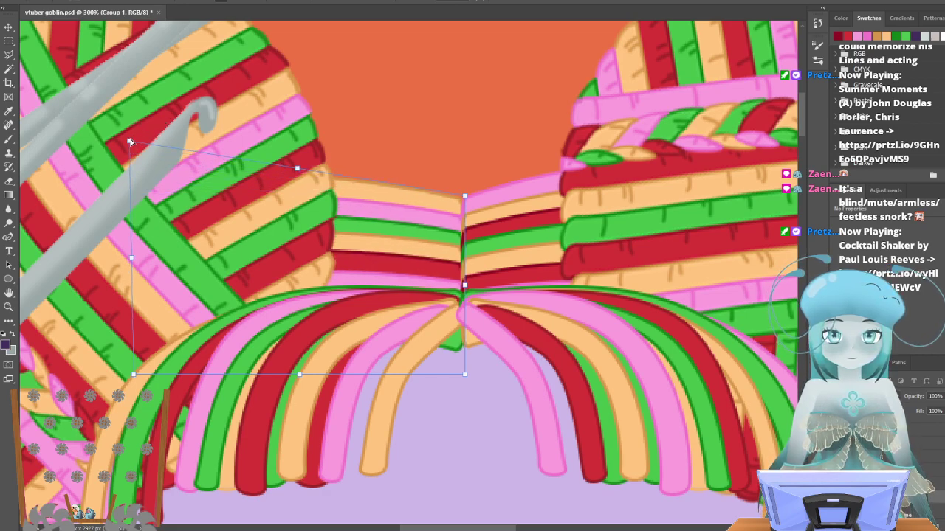
left_click_drag(133, 375, 130, 430)
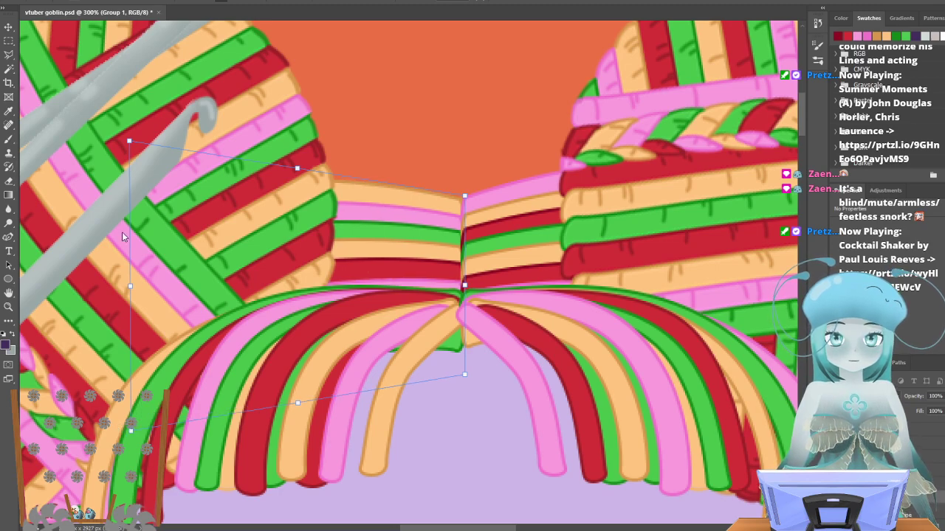
left_click_drag(130, 140, 132, 118)
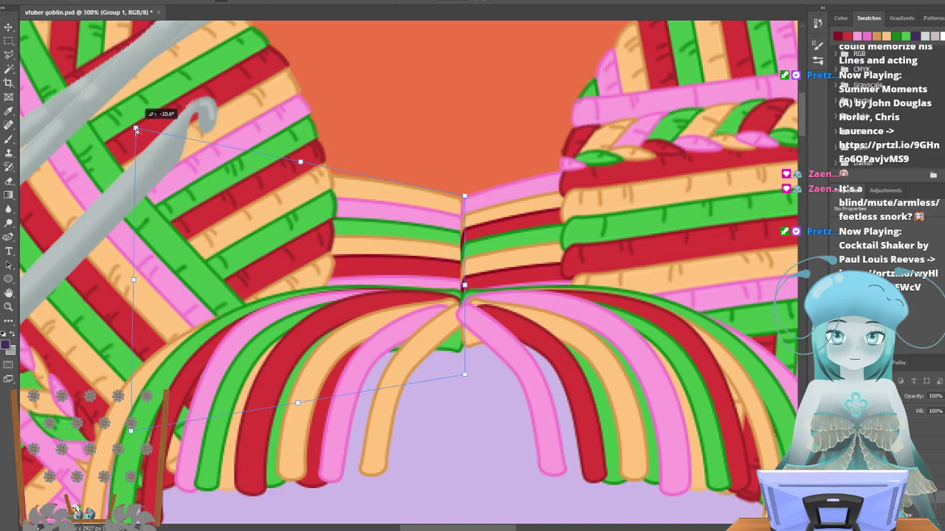
key("Return")
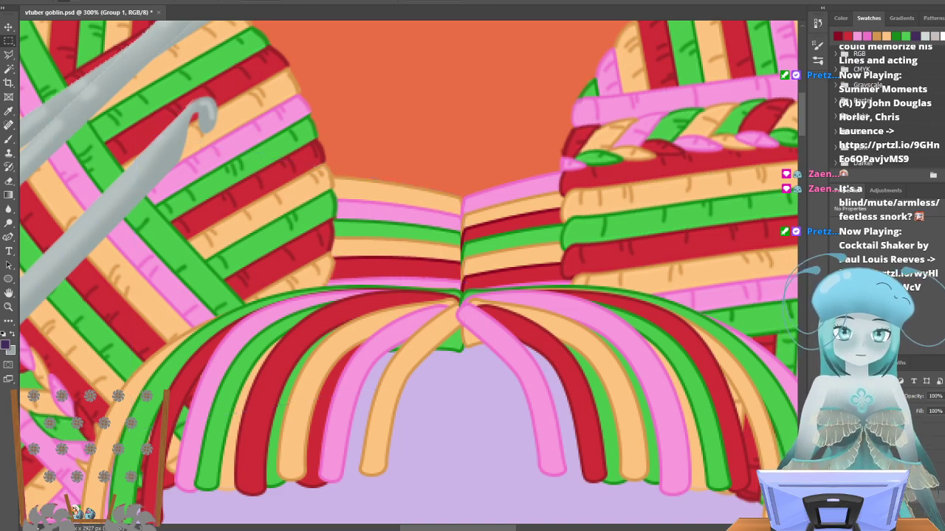
Make the hidden ears, face details, eyebrows, eyes and mouth visible again on the character.
scroll(476, 528, "right", 3)
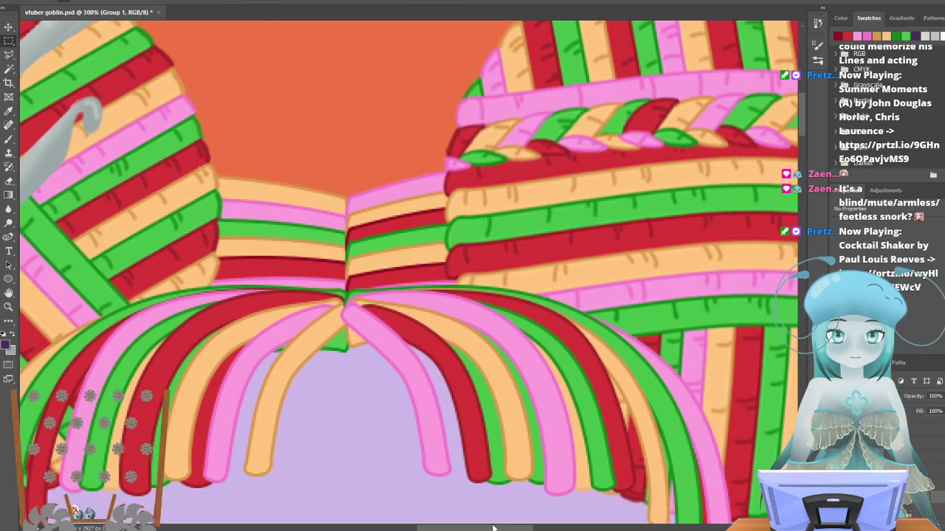
key("z")
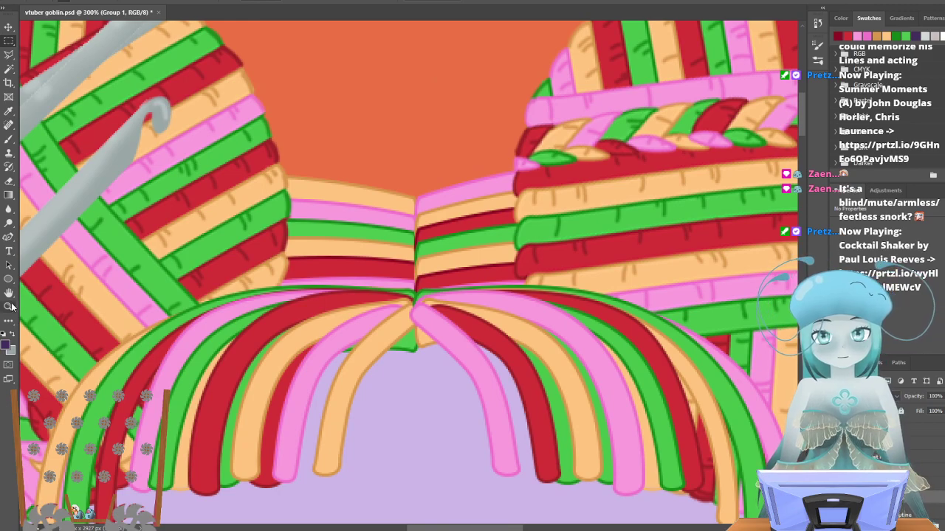
left_click(294, 114, "alt")
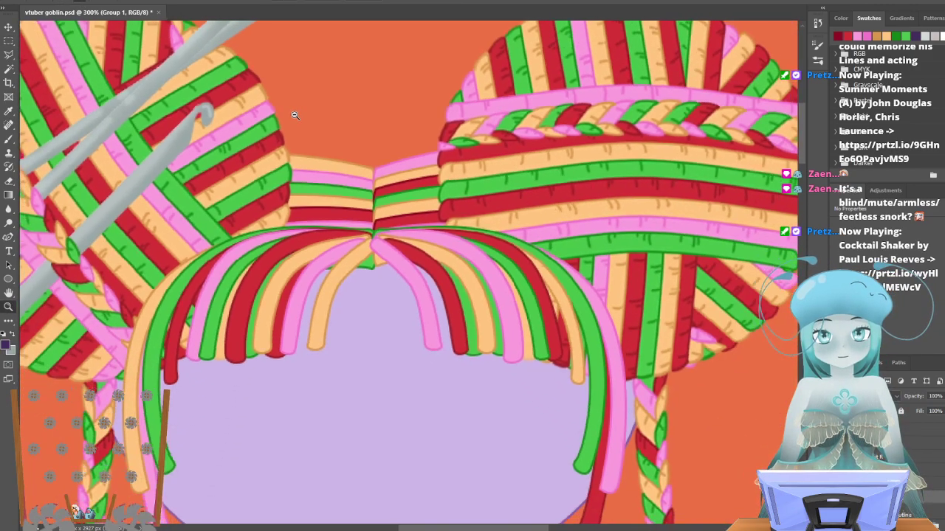
left_click(323, 128, "alt")
left_click(308, 196, "alt")
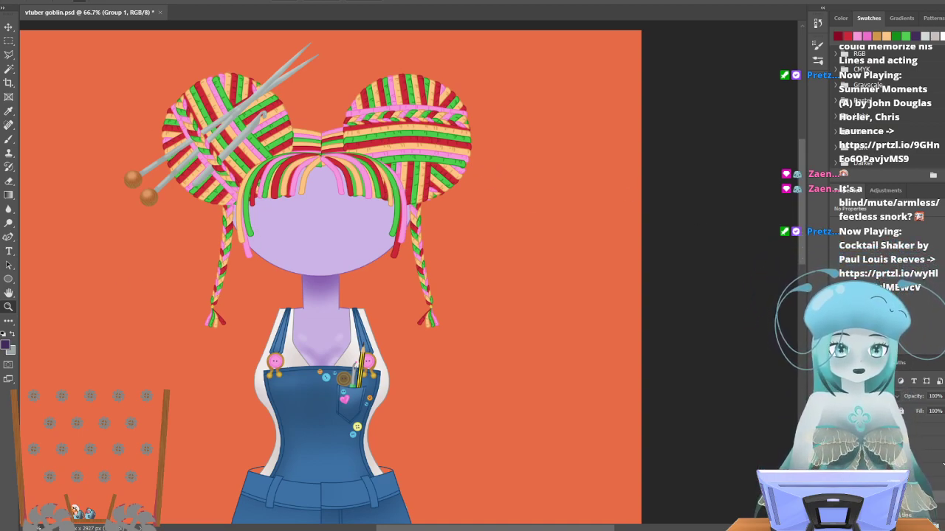
key("ctrl+z")
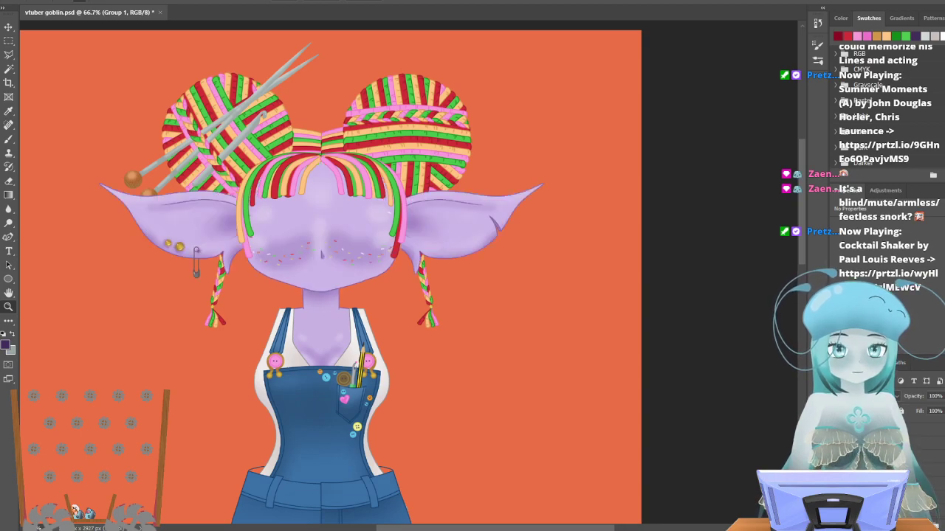
key("ctrl+z")
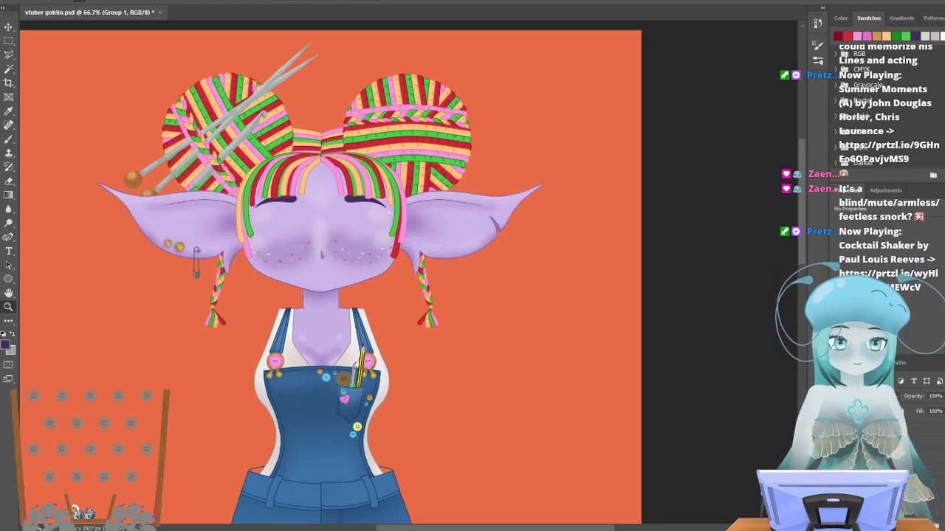
key("ctrl+z")
key("ctrl+z")
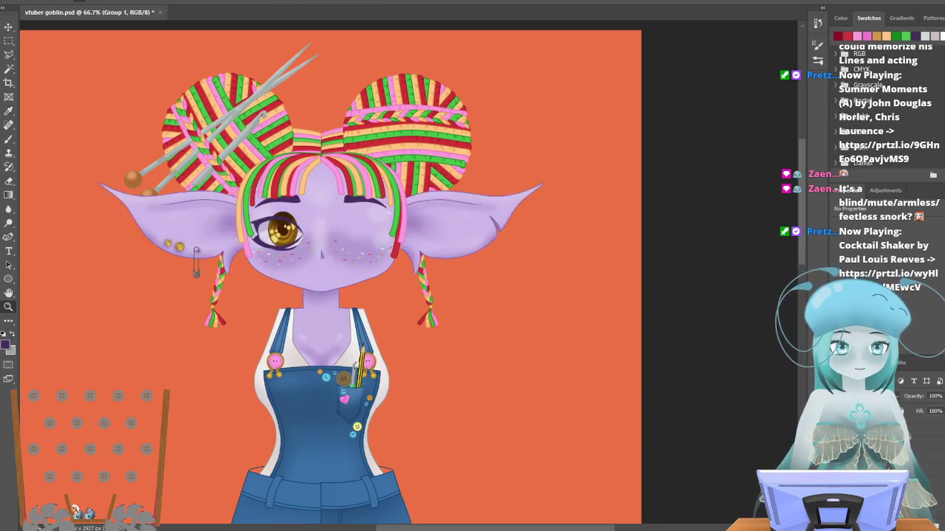
key("ctrl+z")
key("ctrl+z")
key("ctrl+z")
key("ctrl+z")
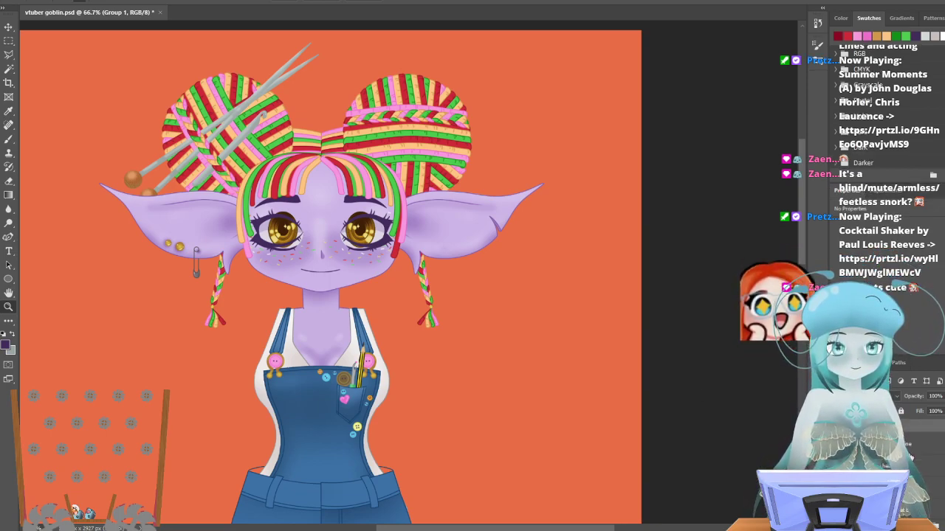
Examine the whole character from the hair buns down to the overalls to check how the new head strands look.
key("ctrl+alt+a")
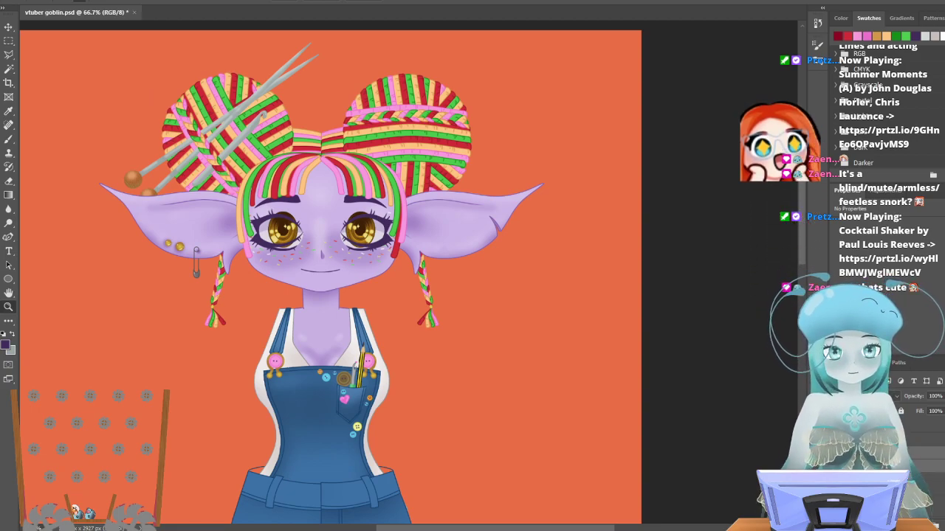
left_click(8, 27)
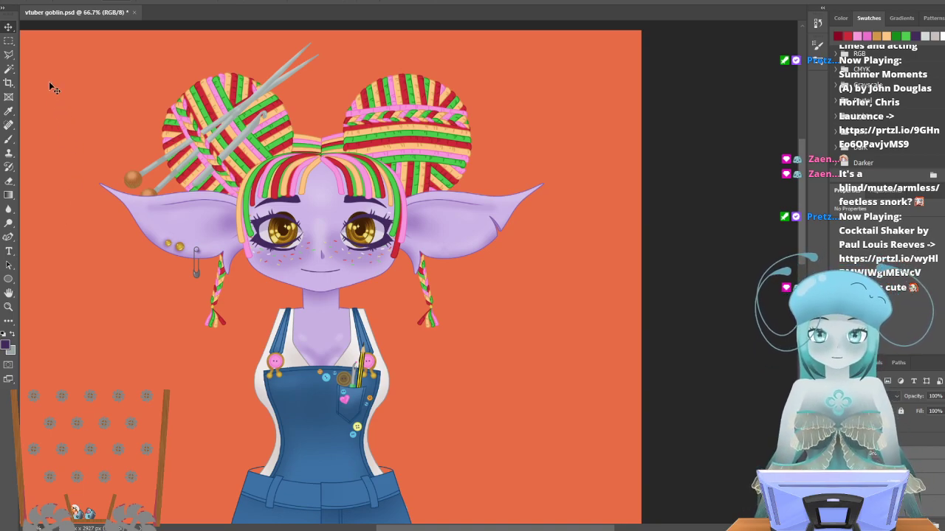
left_click(9, 41)
scroll(141, 330, "down", 1)
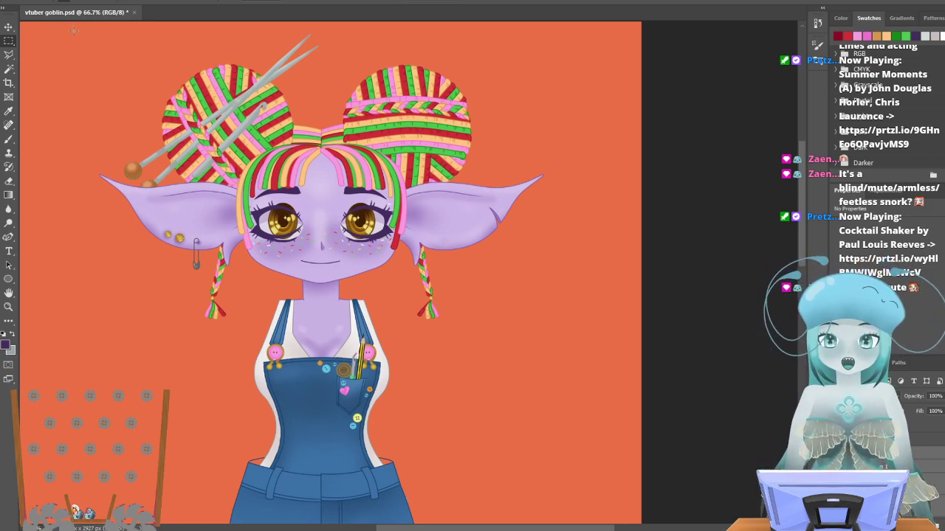
scroll(121, 89, "down", 4)
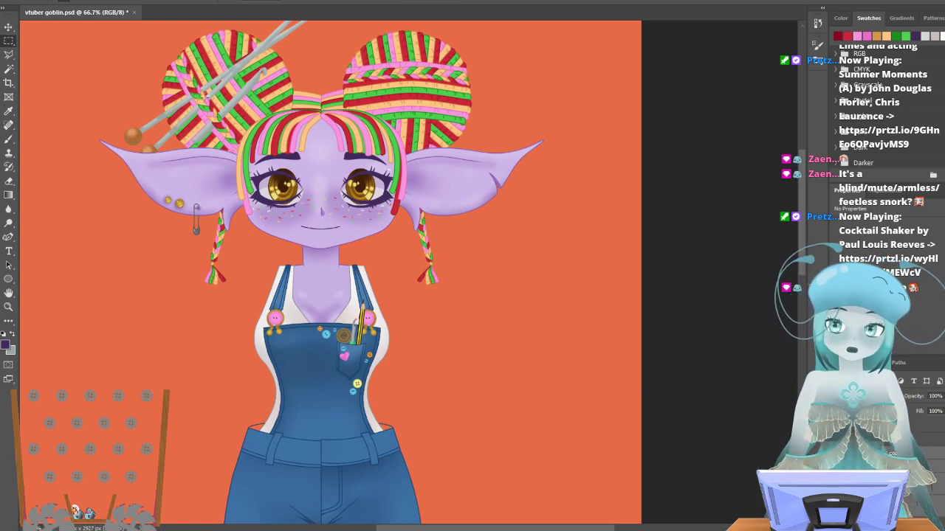
scroll(330, 272, "up", 5)
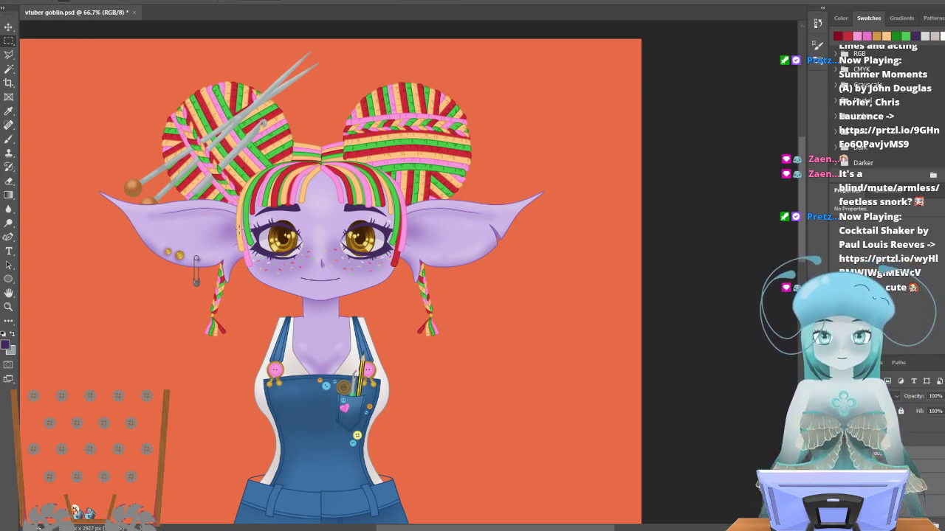
scroll(238, 231, "down", 5)
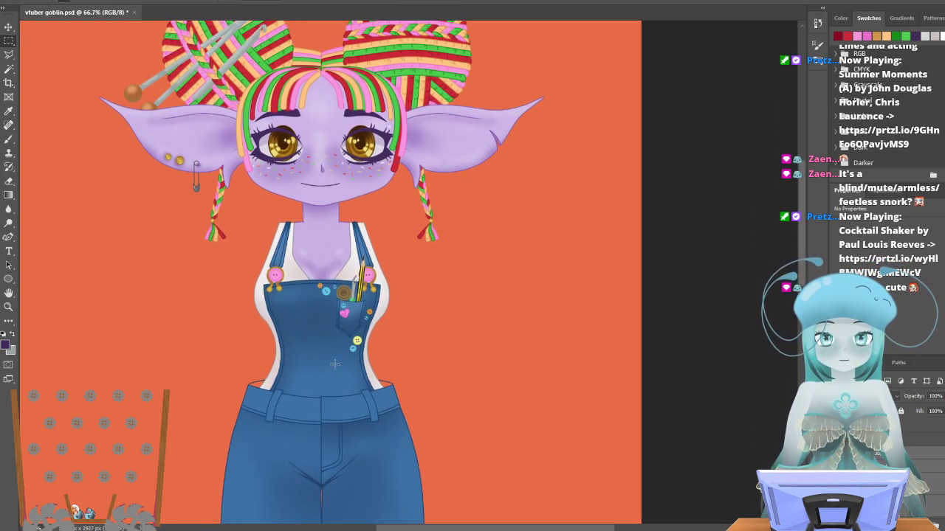
scroll(207, 236, "up", 2)
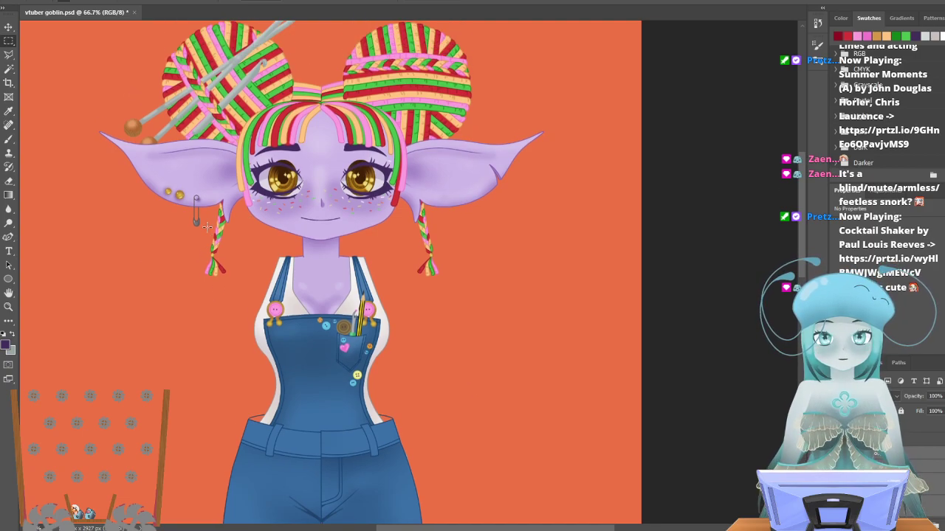
scroll(204, 224, "up", 2)
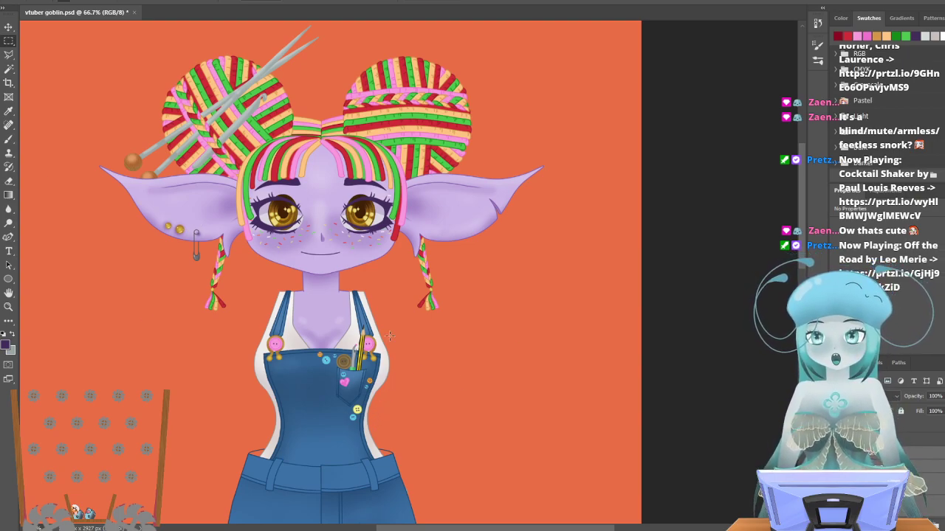
scroll(199, 282, "up", 1)
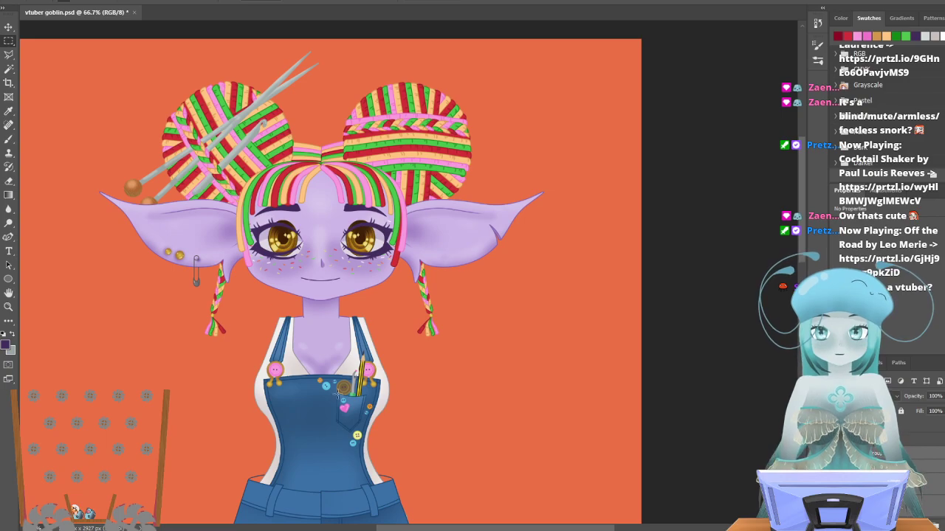
scroll(444, 340, "down", 3)
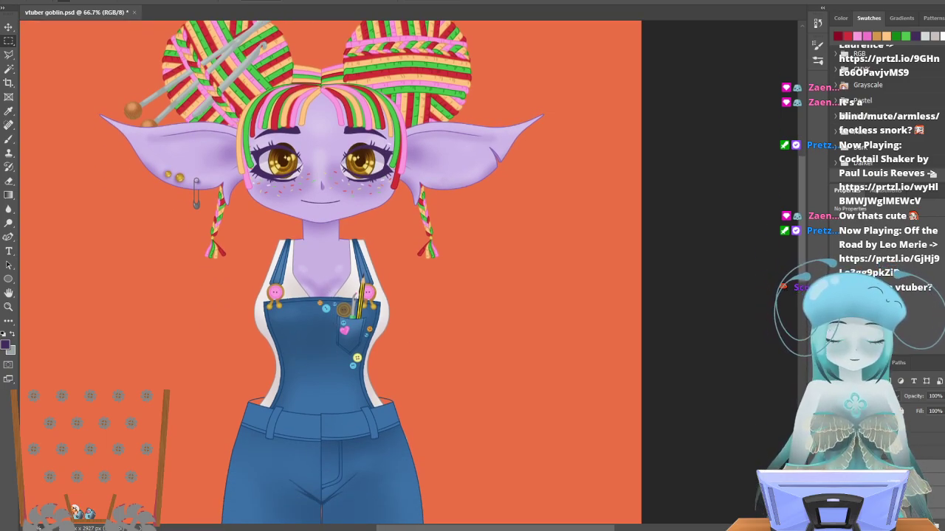
Merge the two mirrored strand groups, Group 1 and Group 1 copy, into a single layer.
left_click(885, 453)
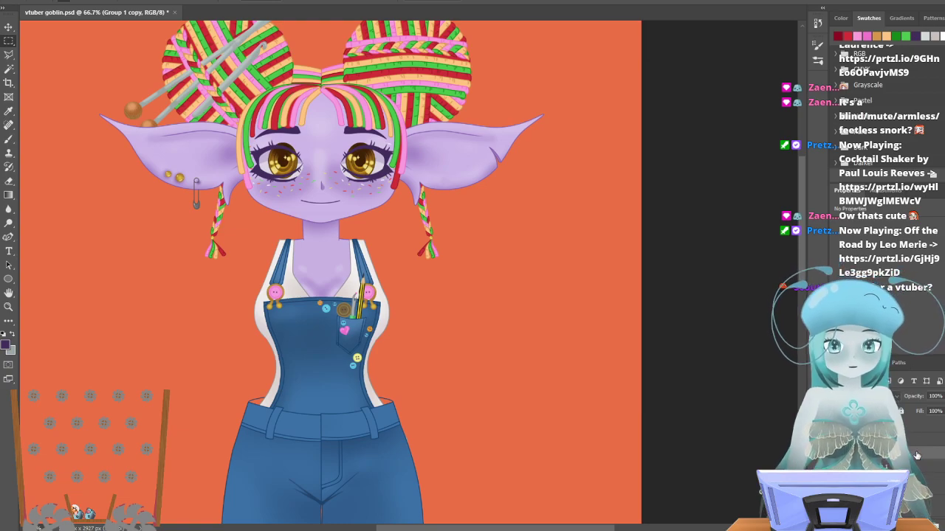
left_click(886, 466, "shift")
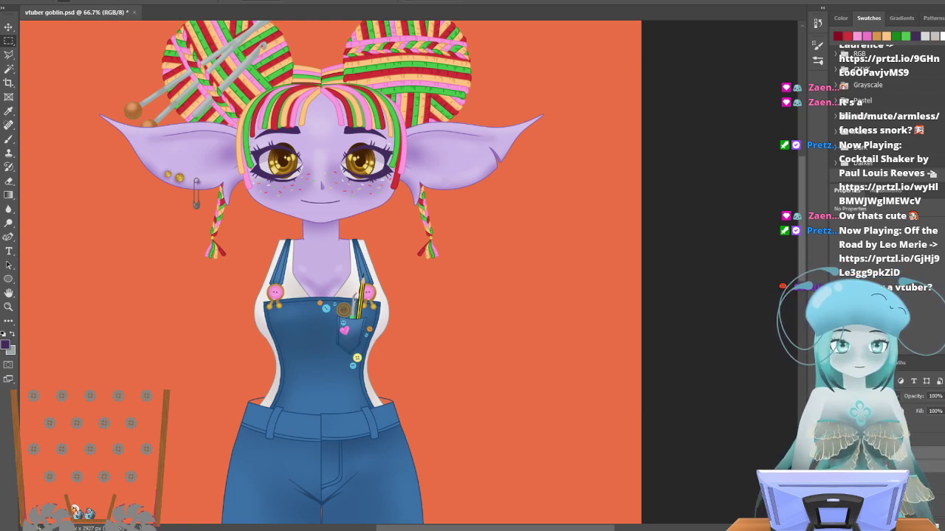
right_click(909, 452)
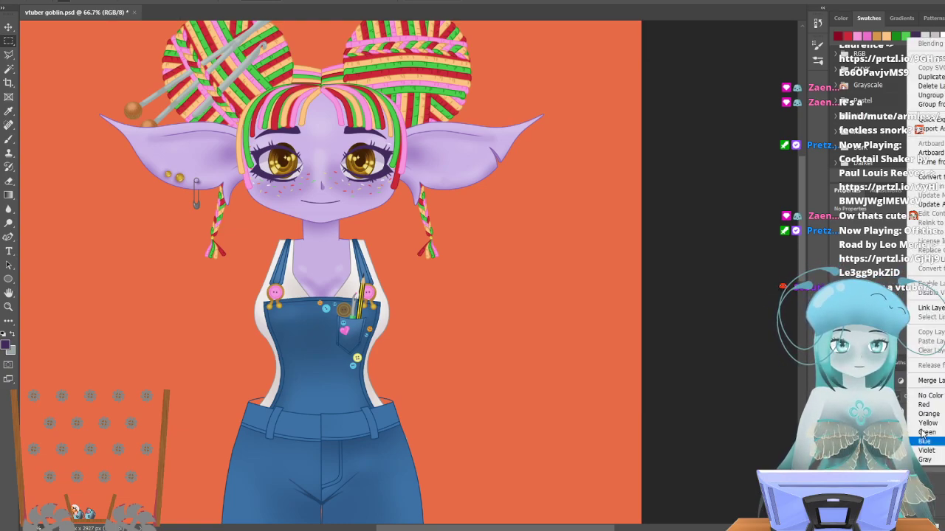
left_click(940, 381)
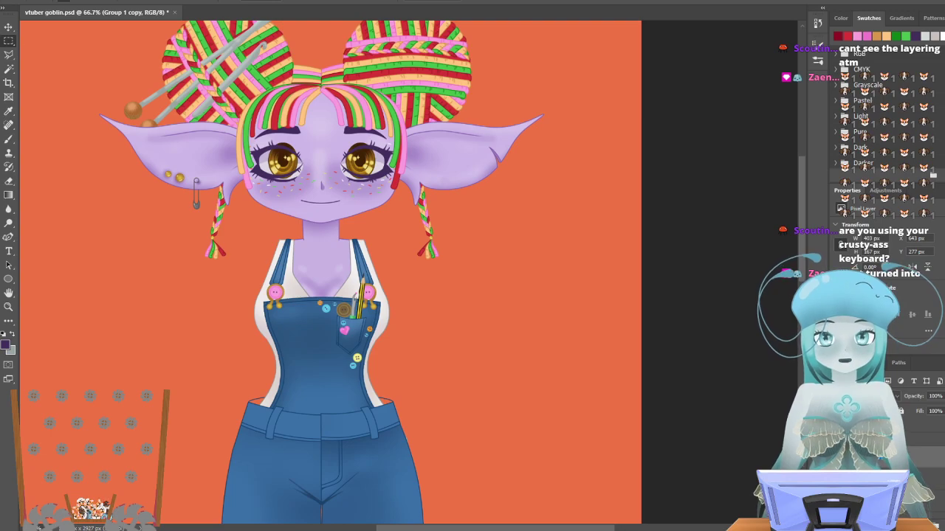
Hide the buns, braids, ears, face details and fringe so the merged head strands are fully exposed.
left_click(8, 306)
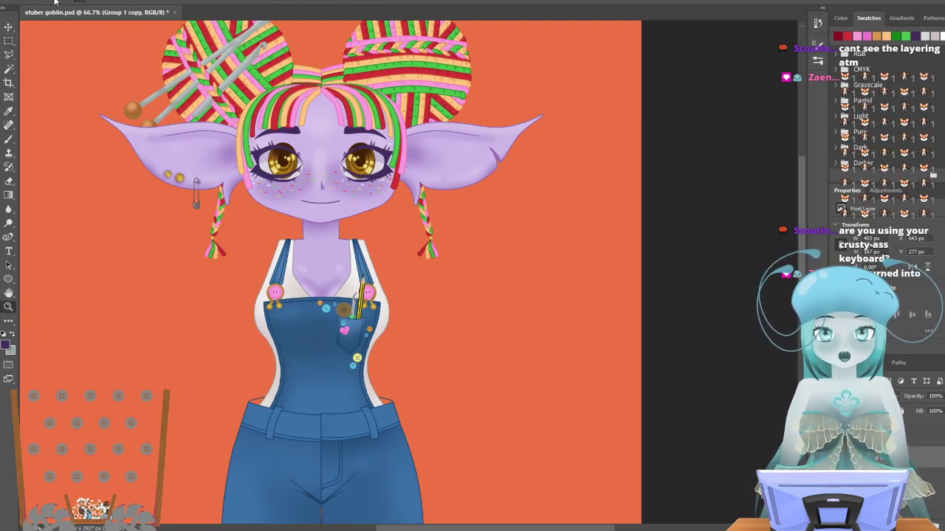
double_click(261, 43)
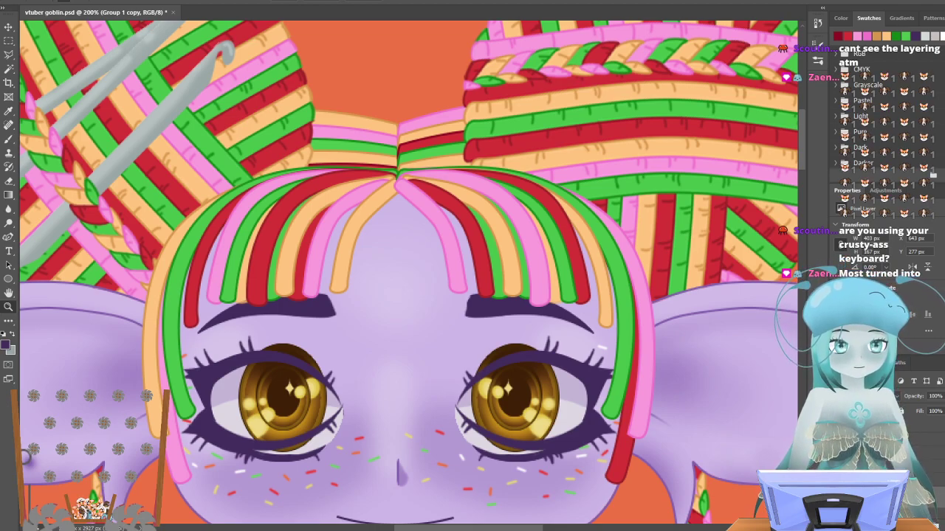
left_click(836, 444)
left_click(835, 461)
left_click(836, 478)
left_click(835, 495)
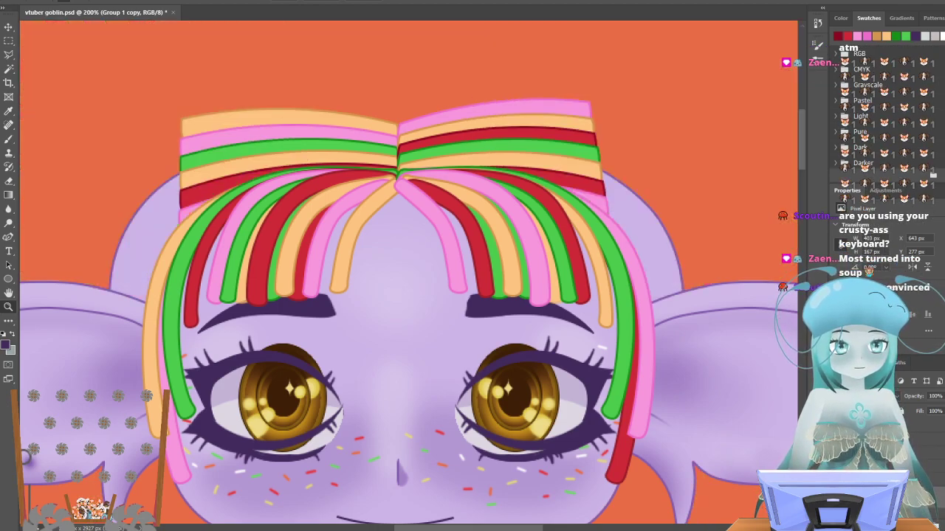
left_click_drag(835, 473, 836, 512)
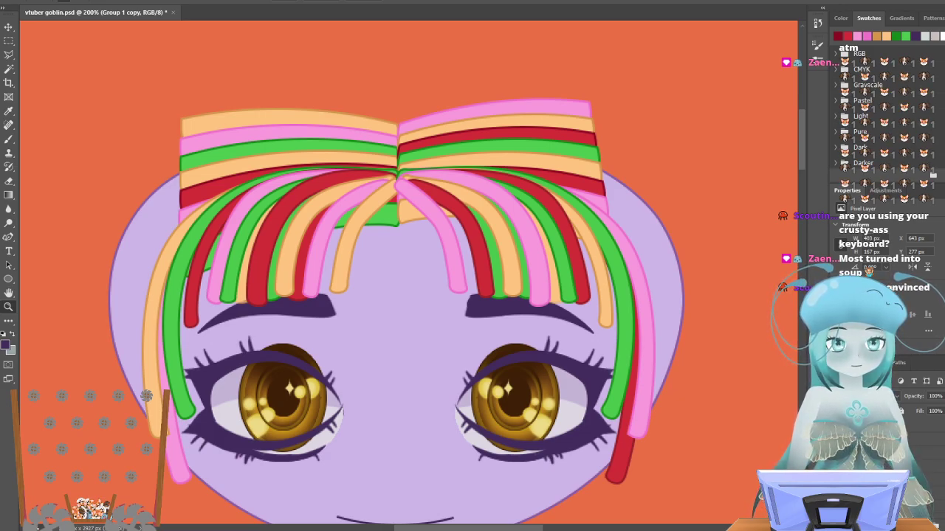
left_click(835, 478)
left_click(836, 495)
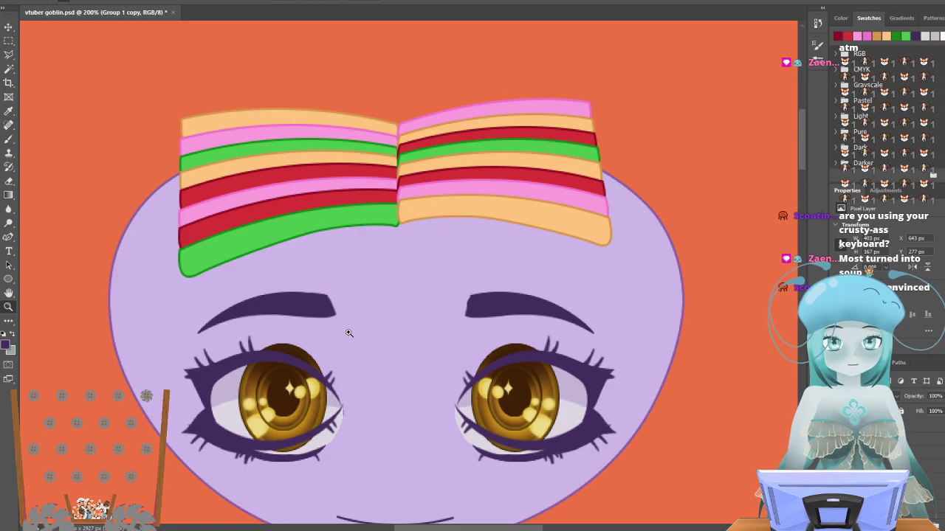
Distort the merged strand layer, pulling its Bun R side slightly outward and downward and raising its upper edge a little.
scroll(338, 322, "up", 5)
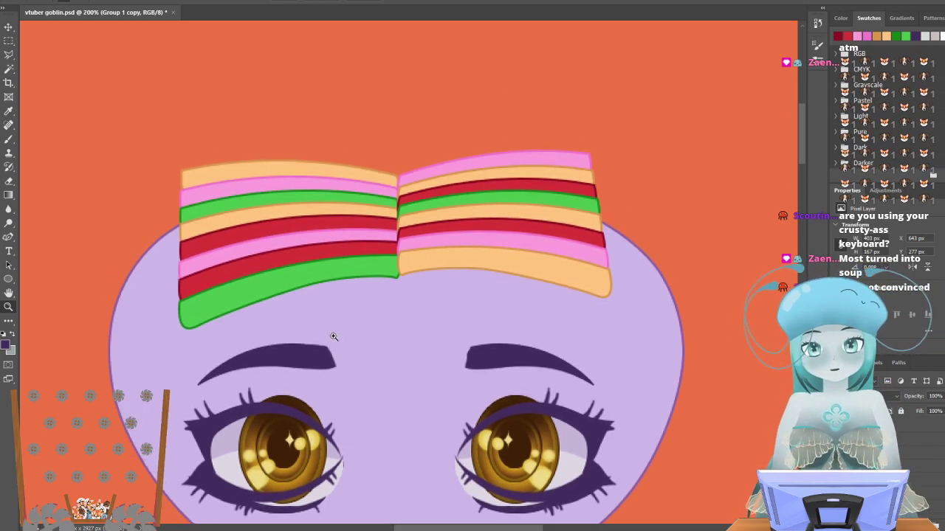
scroll(336, 324, "up", 1)
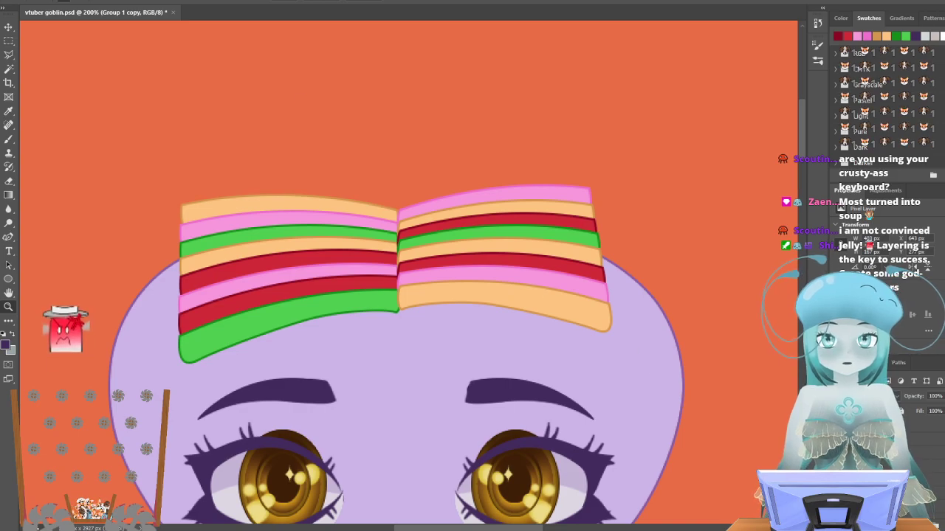
left_click(41, 1)
mouse_move(73, 225)
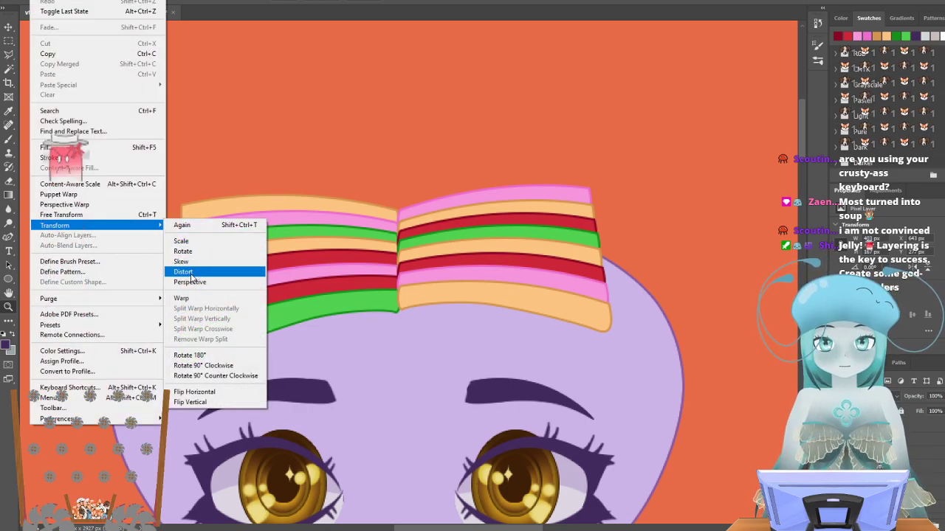
left_click(213, 272)
left_click_drag(612, 364, 619, 383)
left_click_drag(616, 280, 619, 286)
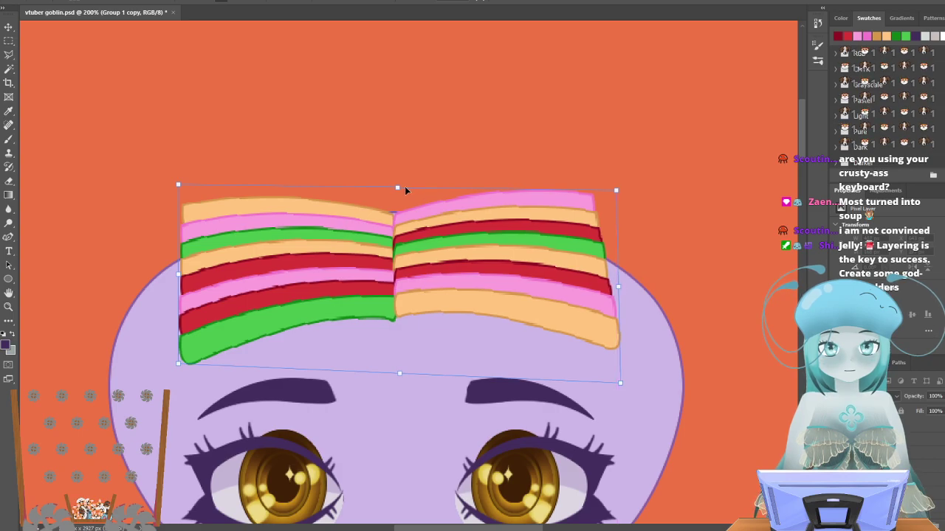
left_click_drag(397, 190, 397, 185)
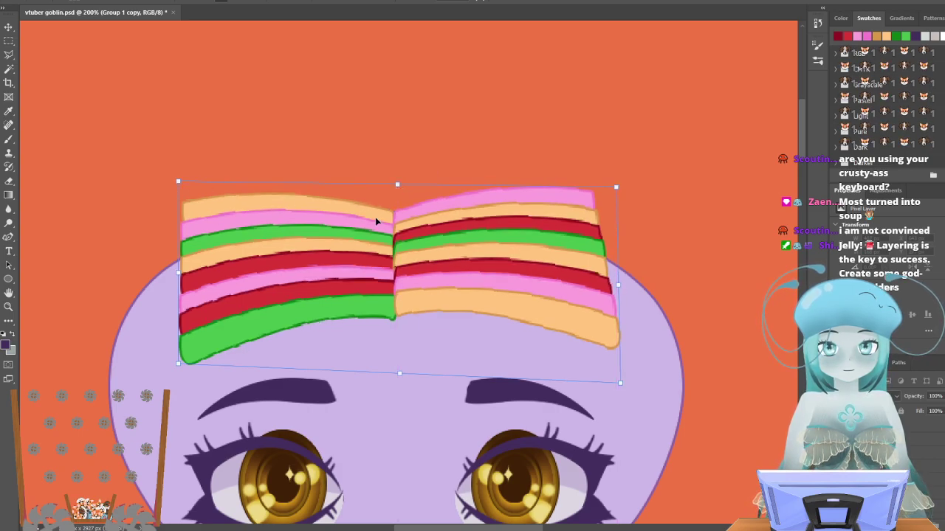
key("Return")
key("z")
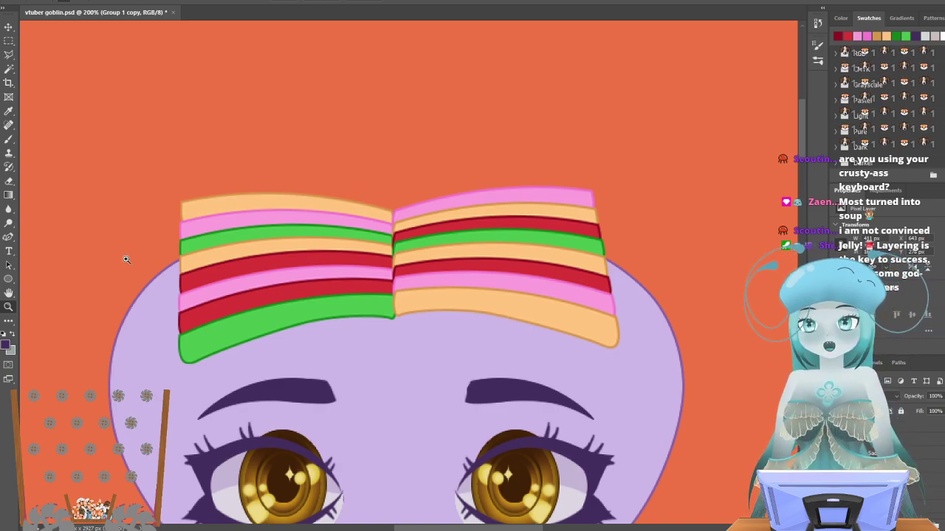
Set the Hard Round brush to 3 px and choose the darker orange outline colour for painting.
key("b")
left_click(72, 1)
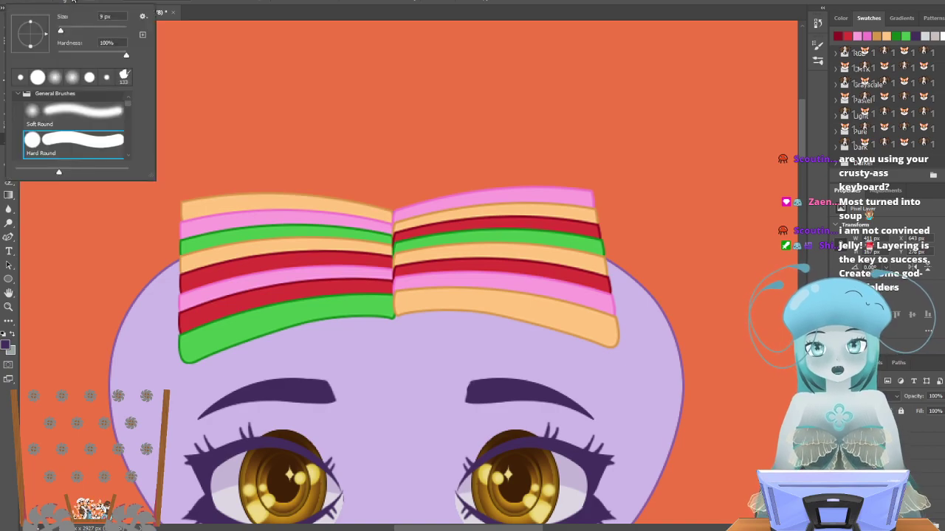
double_click(105, 16)
type("3")
key("Return")
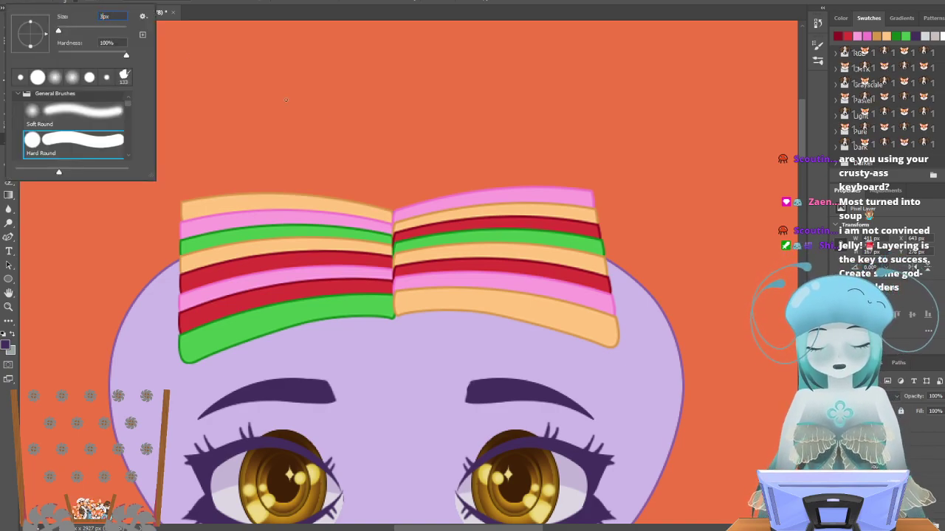
left_click(876, 37)
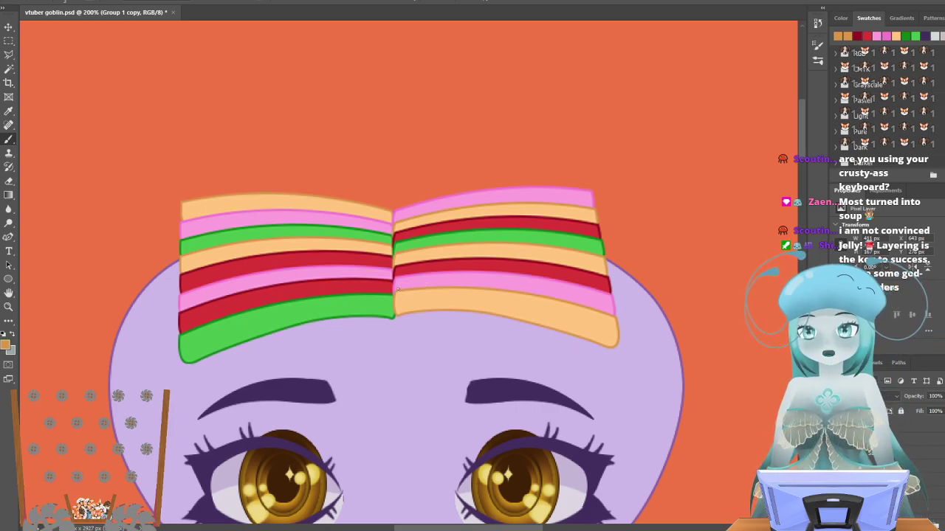
right_click(406, 295)
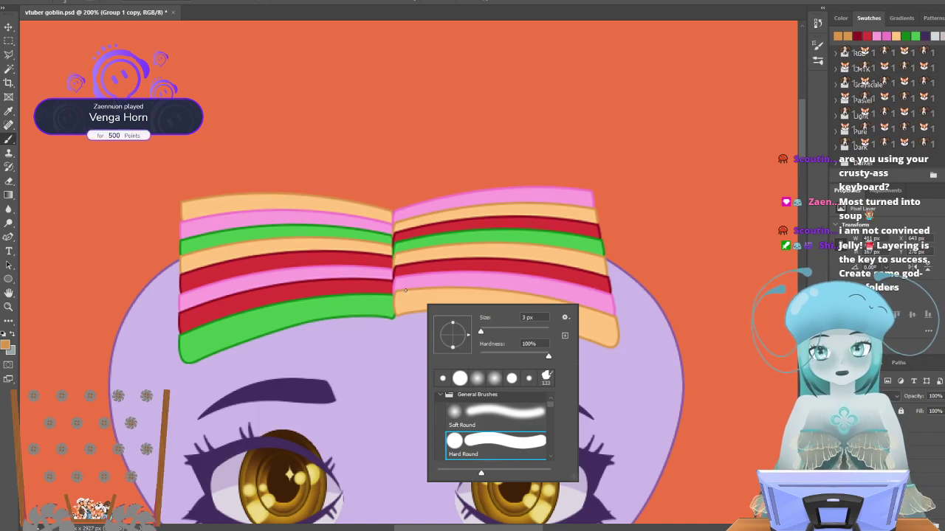
Paint short dark orange fibre marks along the lowest orange strand in the right half of the head strands.
left_click(9, 307)
left_click(402, 296)
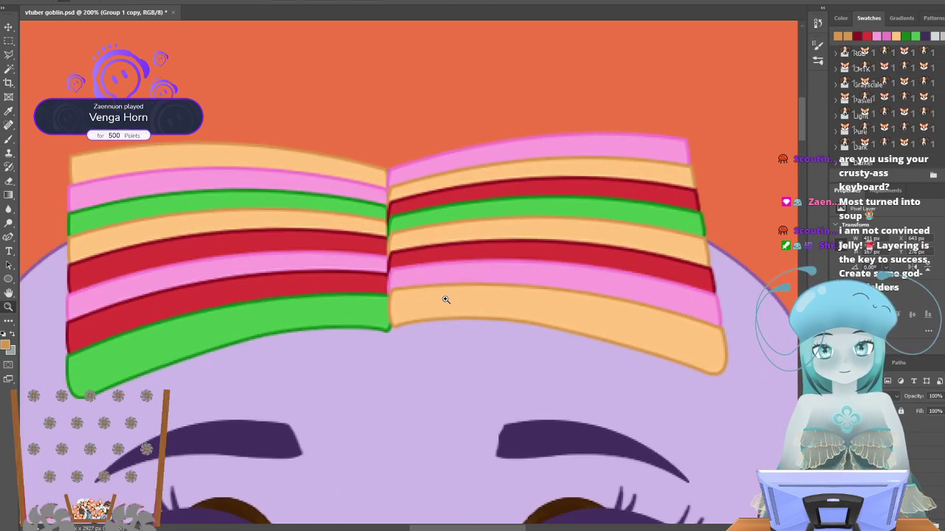
left_click(446, 299)
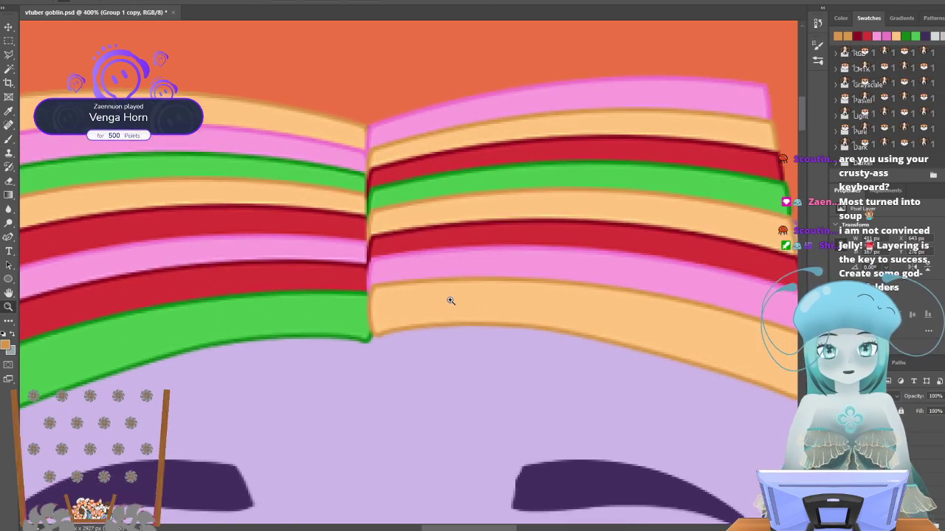
left_click(9, 138)
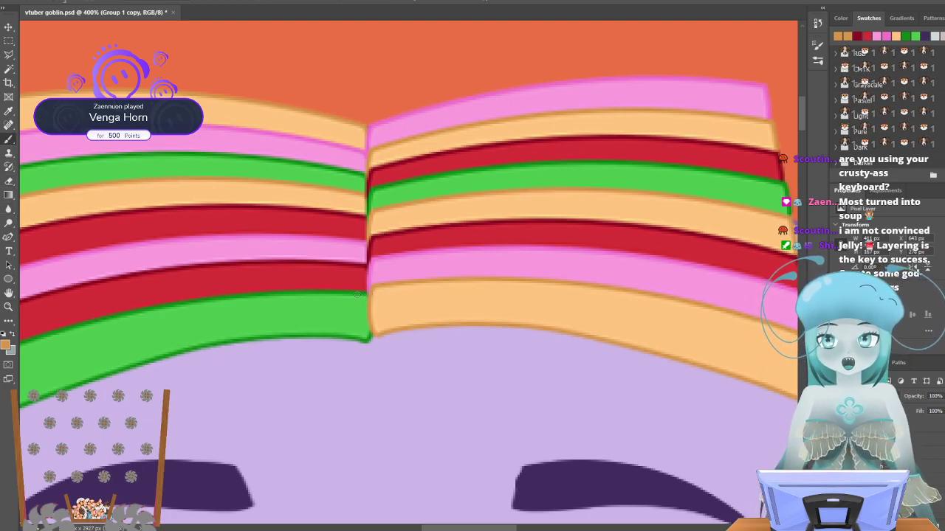
left_click_drag(390, 286, 395, 325)
mouse_move(396, 289)
left_mouse_down()
mouse_move(399, 310)
mouse_move(447, 298)
mouse_move(448, 286)
left_mouse_up()
mouse_move(455, 301)
left_mouse_down()
mouse_move(460, 270)
mouse_move(496, 281)
mouse_move(508, 296)
mouse_move(488, 283)
left_mouse_up()
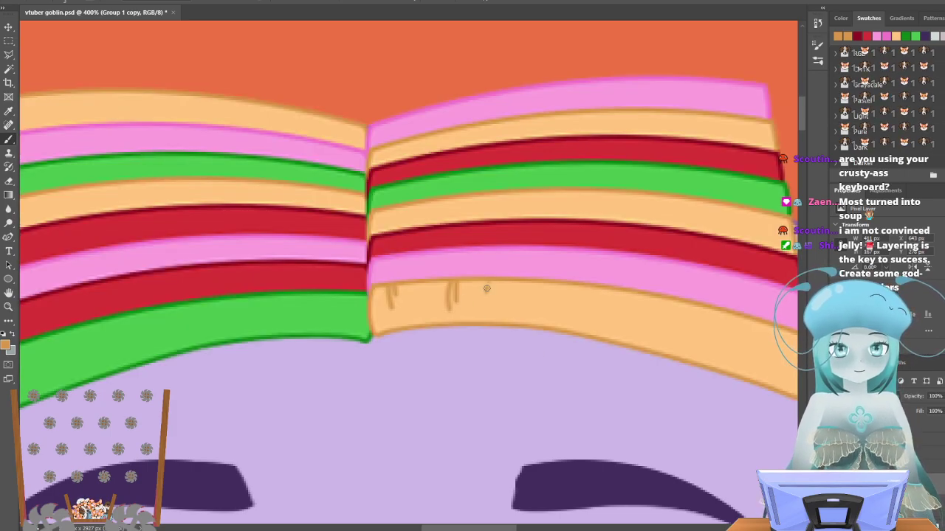
left_click_drag(544, 311, 545, 297)
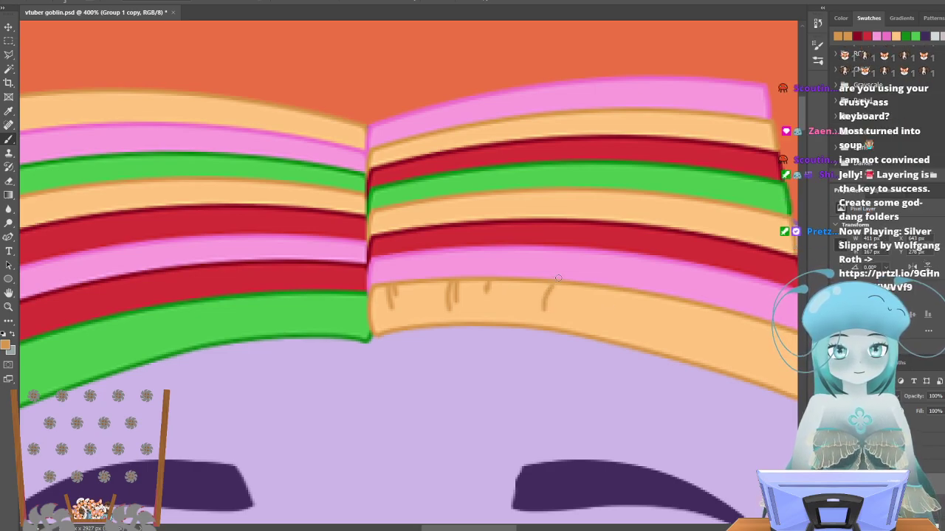
left_click_drag(558, 292, 564, 281)
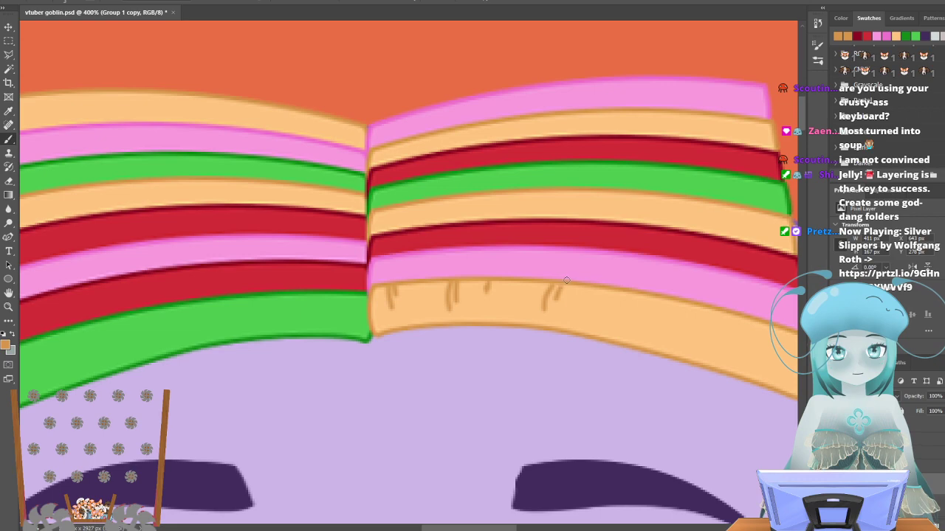
mouse_move(607, 319)
left_mouse_down()
mouse_move(616, 292)
mouse_move(626, 301)
mouse_move(631, 292)
left_mouse_up()
left_click_drag(675, 329, 690, 302)
left_click_drag(708, 333, 716, 307)
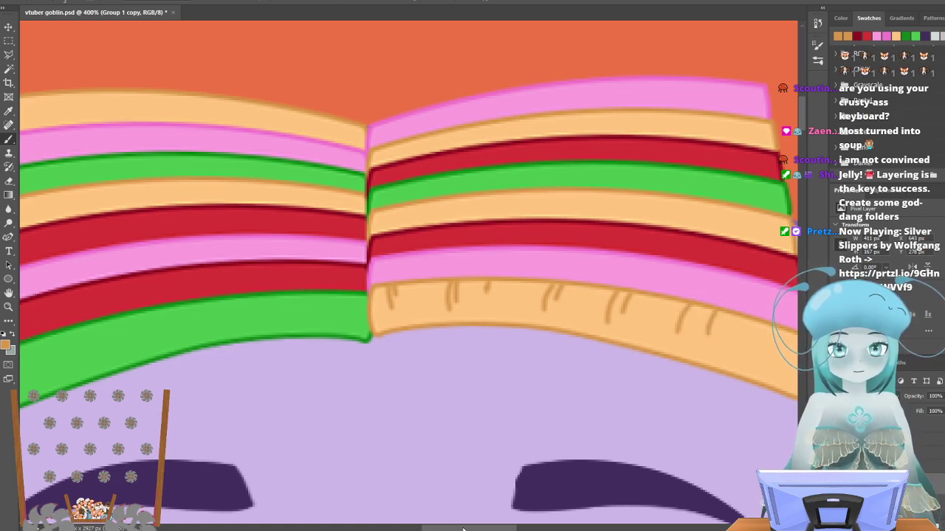
scroll(507, 364, "right", 5)
left_click_drag(501, 365, 516, 327)
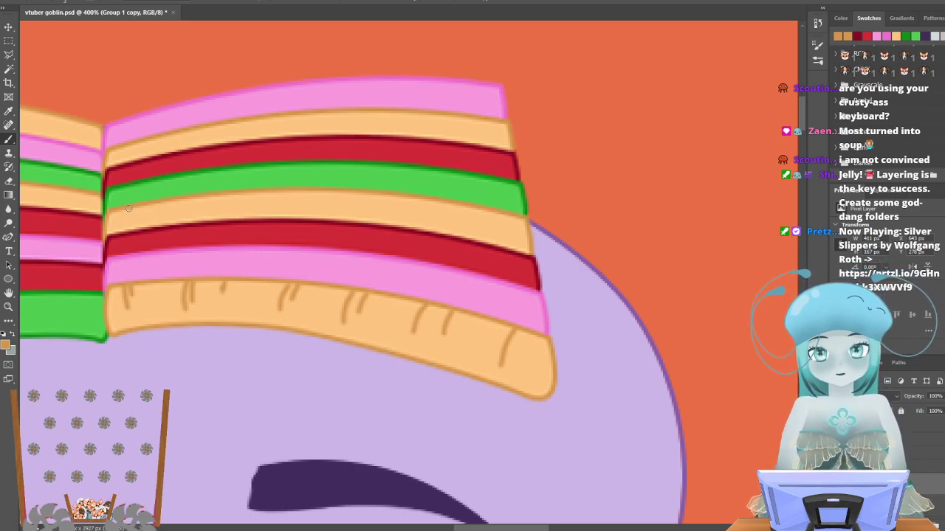
Paint short dark orange fibre marks along the middle orange strand of the right half.
left_click_drag(137, 208, 135, 218)
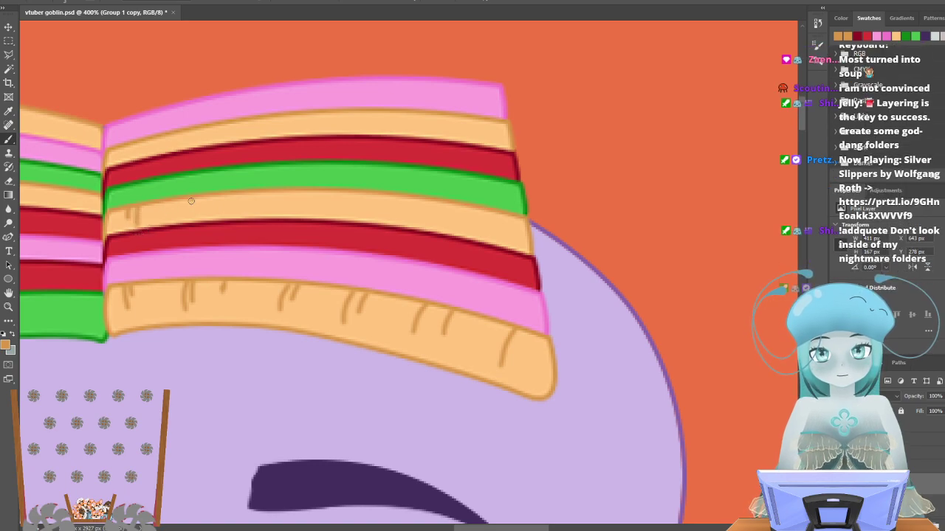
left_click_drag(192, 198, 190, 209)
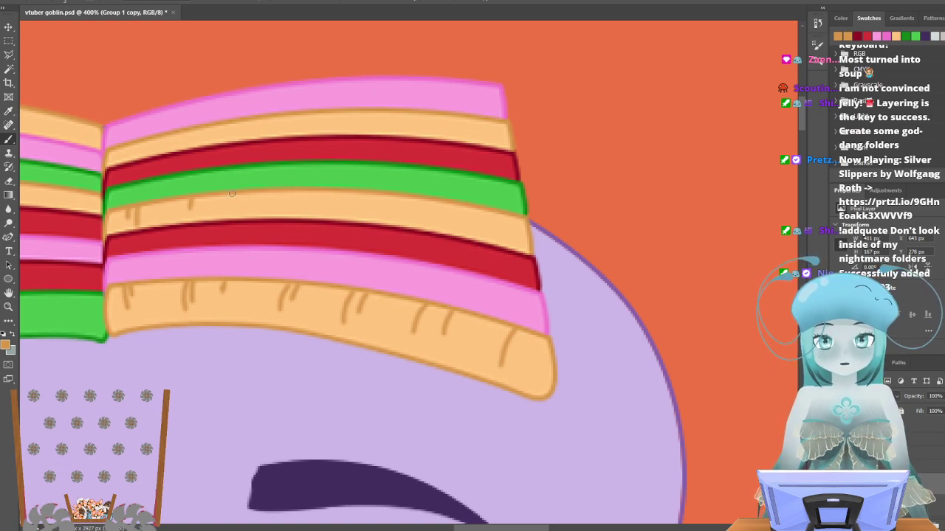
mouse_move(231, 197)
left_mouse_down()
mouse_move(275, 210)
mouse_move(275, 231)
mouse_move(283, 192)
mouse_move(283, 219)
mouse_move(300, 192)
mouse_move(331, 190)
mouse_move(323, 237)
mouse_move(356, 194)
mouse_move(341, 214)
left_mouse_up()
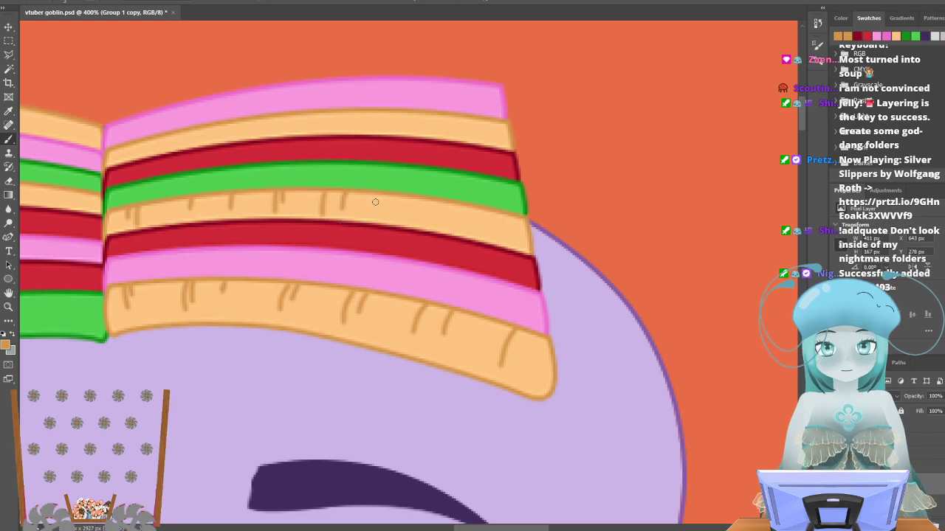
mouse_move(398, 197)
left_mouse_down()
mouse_move(393, 243)
mouse_move(413, 215)
left_mouse_up()
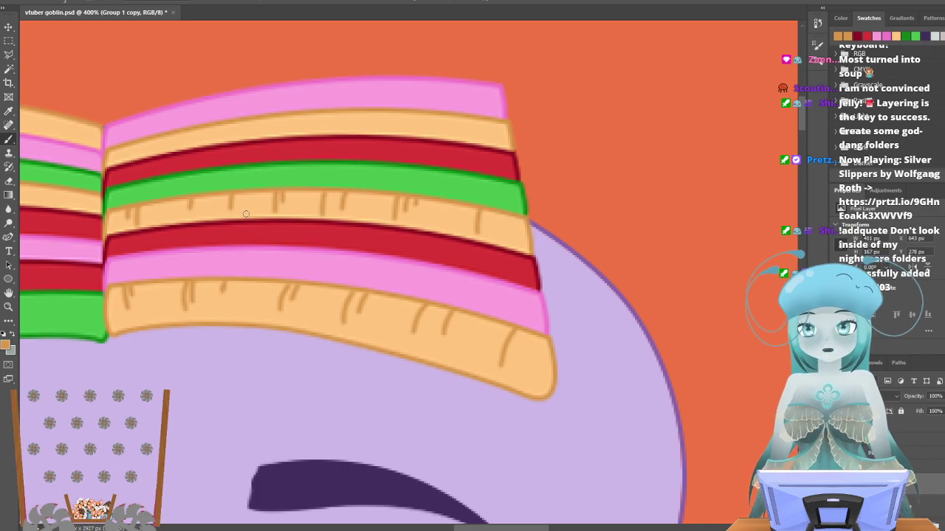
Paint dark orange fibre marks along the right half's uppermost orange strand, just below its top pink strand.
scroll(176, 168, "up", 2)
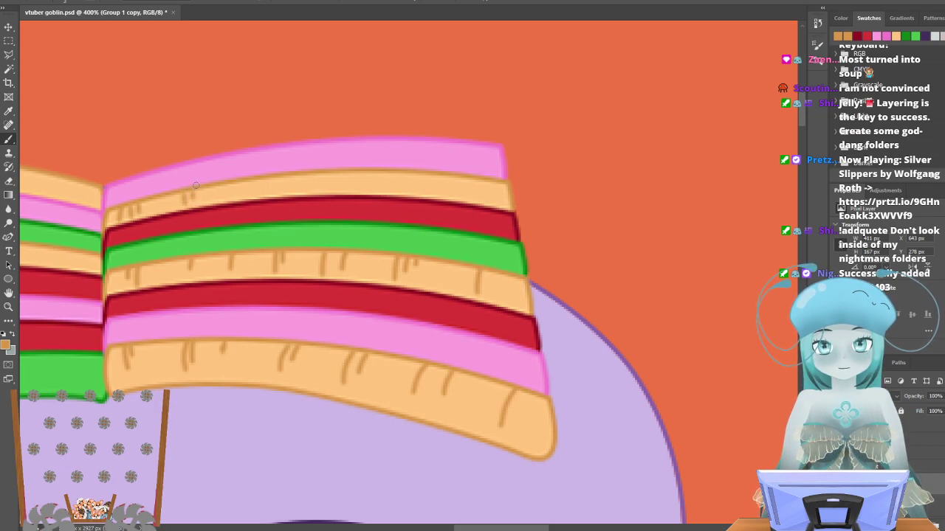
mouse_move(249, 183)
left_mouse_down()
mouse_move(246, 198)
mouse_move(234, 198)
left_mouse_up()
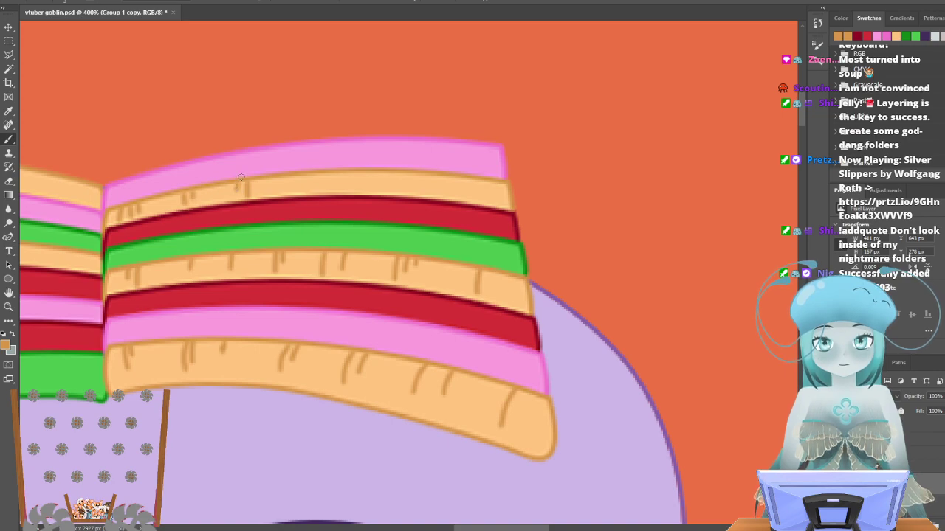
mouse_move(288, 177)
left_mouse_down()
mouse_move(287, 189)
mouse_move(326, 175)
left_mouse_up()
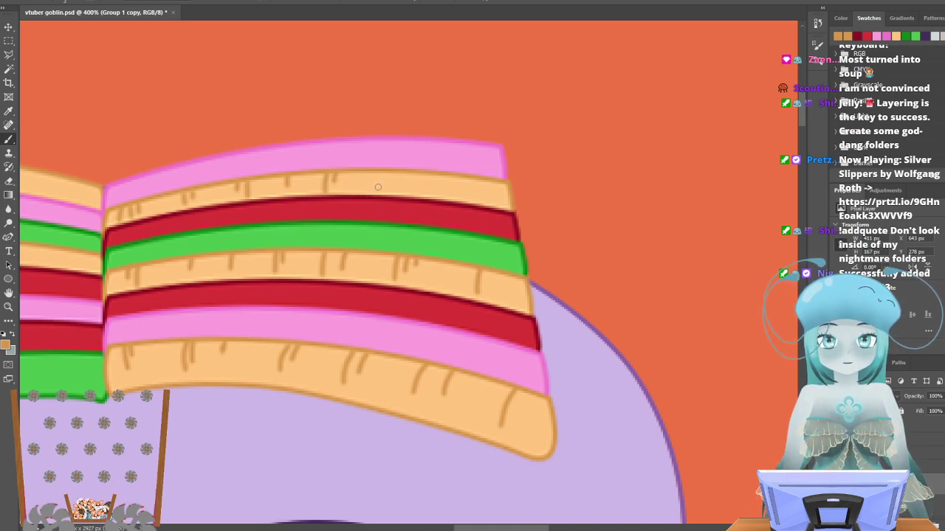
left_click_drag(378, 187, 379, 175)
left_click_drag(429, 192, 430, 177)
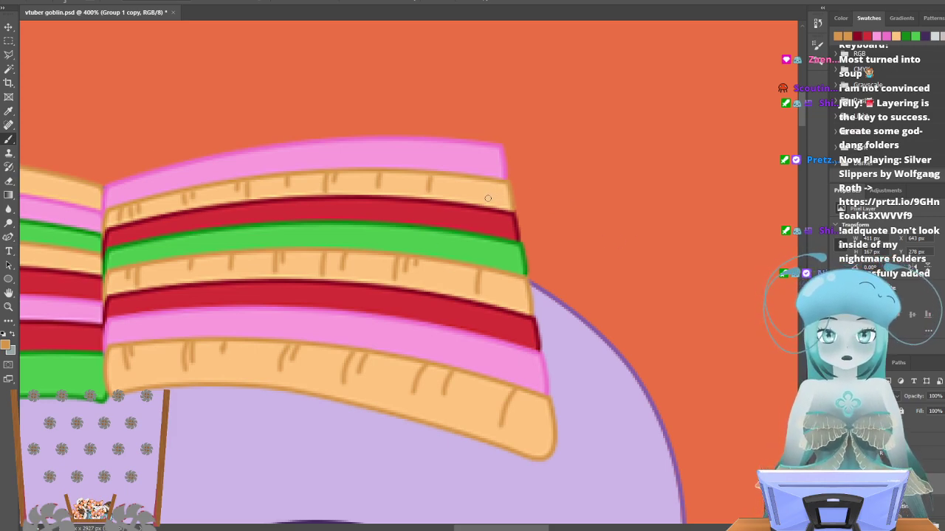
left_click_drag(476, 196, 487, 173)
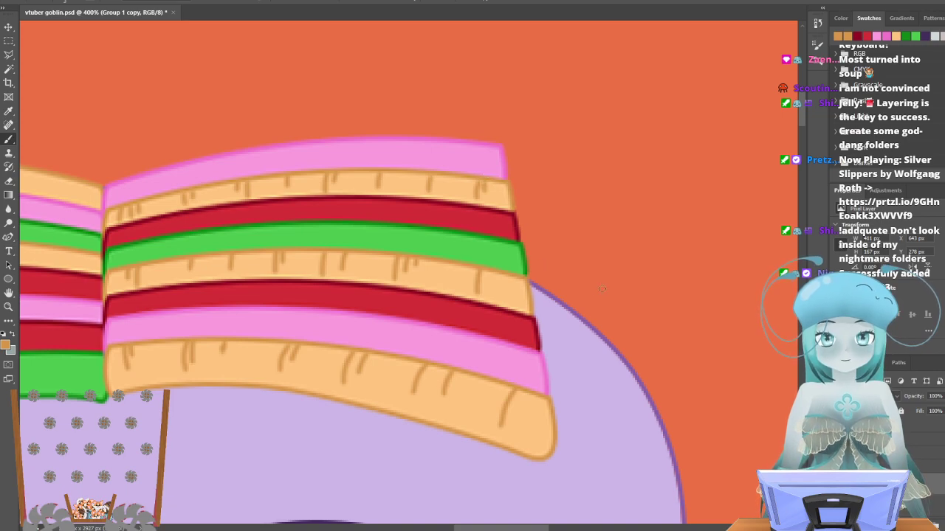
Paint dark orange fibre marks along the lower orange strand in the left half of the head strands.
scroll(406, 295, "left", 8)
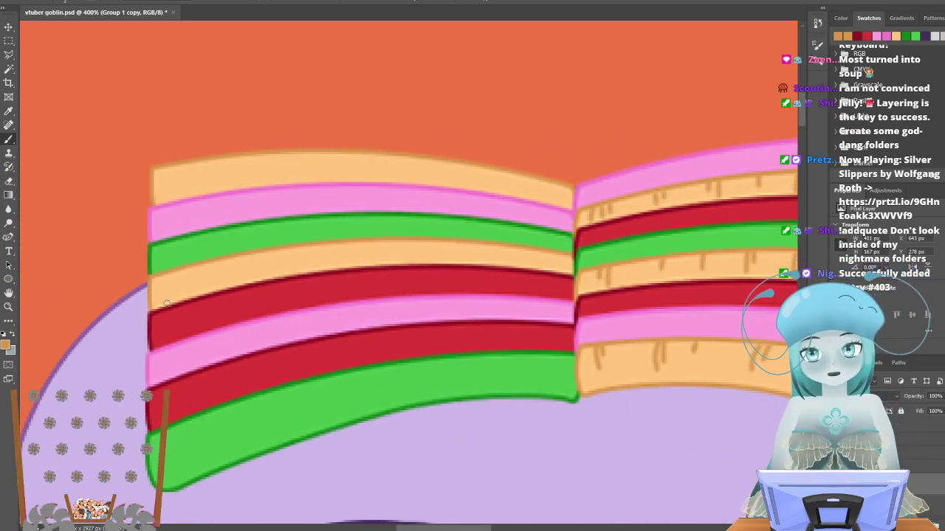
left_click_drag(173, 276, 178, 290)
left_click_drag(229, 263, 238, 285)
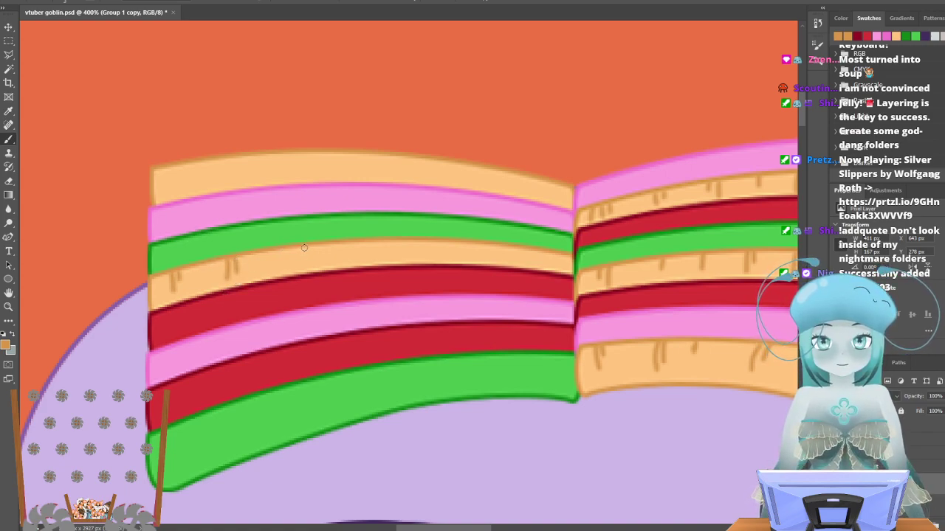
mouse_move(293, 253)
left_mouse_down()
mouse_move(290, 287)
mouse_move(306, 258)
mouse_move(298, 249)
mouse_move(300, 271)
mouse_move(324, 244)
mouse_move(324, 272)
mouse_move(375, 258)
mouse_move(375, 278)
mouse_move(383, 259)
mouse_move(434, 256)
left_mouse_up()
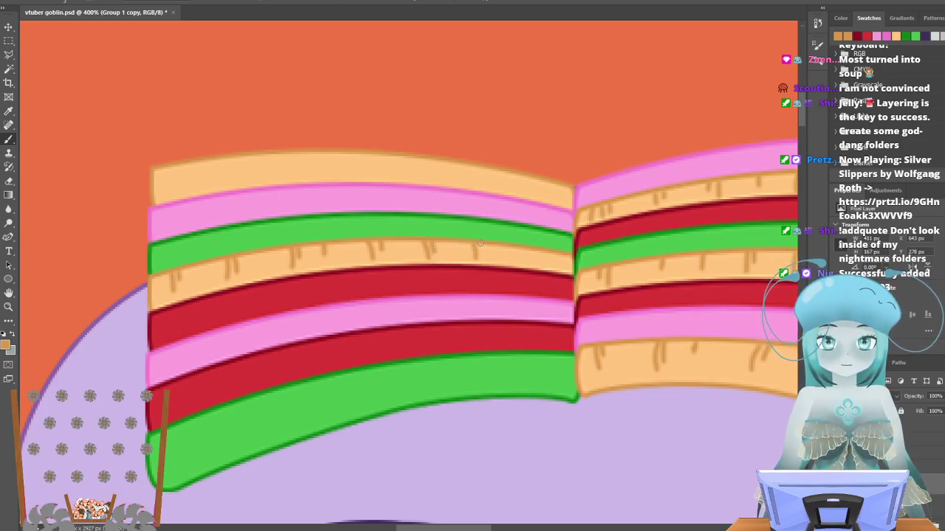
left_click_drag(481, 244, 484, 259)
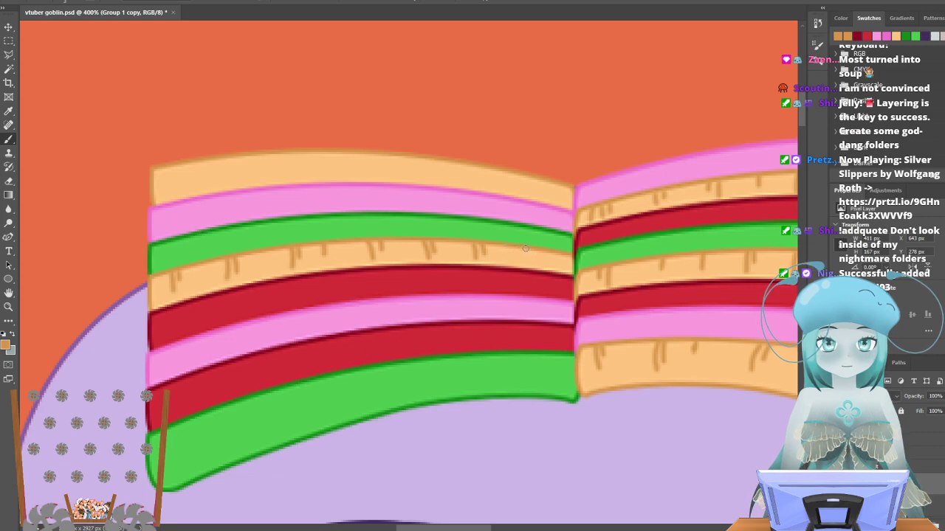
Paint dark orange fibre marks along the topmost orange strand of the left half.
left_click_drag(545, 180, 548, 194)
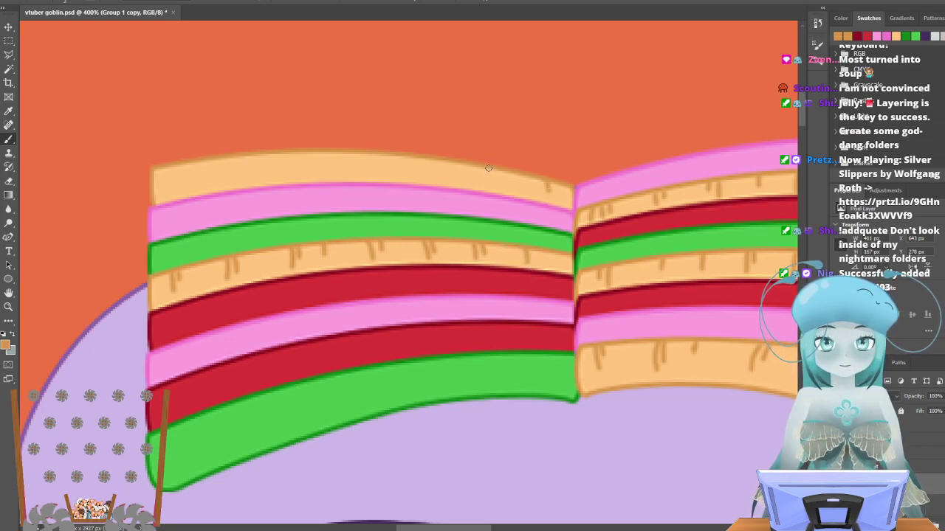
left_click_drag(490, 170, 493, 185)
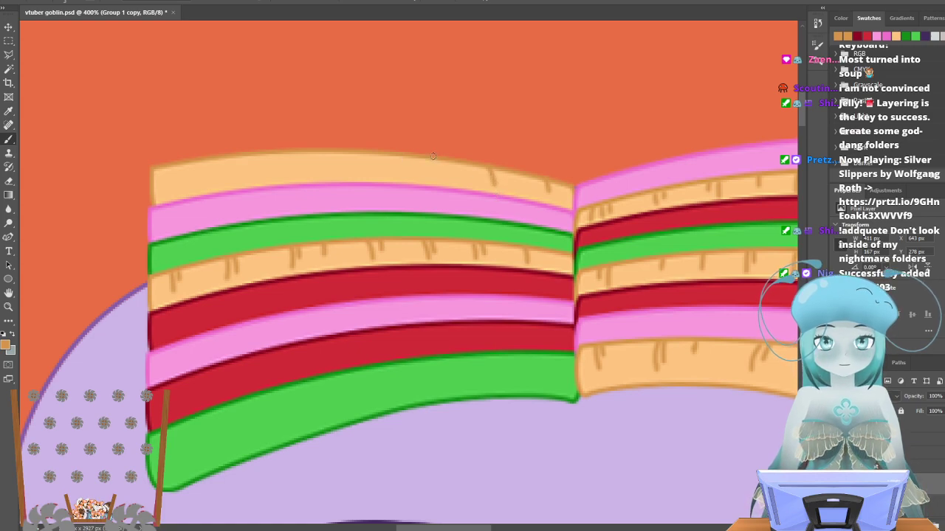
mouse_move(434, 161)
left_mouse_down()
mouse_move(437, 175)
mouse_move(428, 169)
left_mouse_up()
left_click_drag(366, 155, 373, 170)
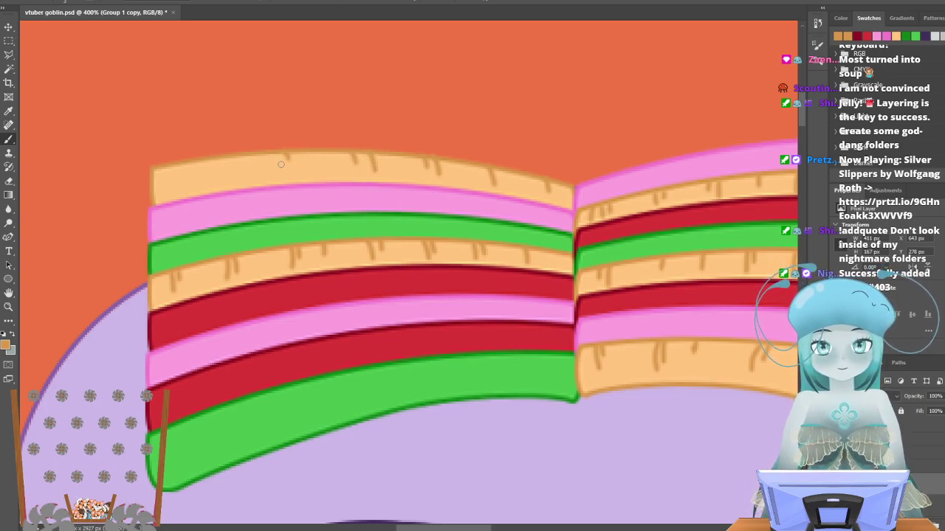
mouse_move(276, 154)
left_mouse_down()
mouse_move(285, 199)
mouse_move(265, 152)
mouse_move(273, 180)
left_mouse_up()
left_click_drag(214, 158, 224, 188)
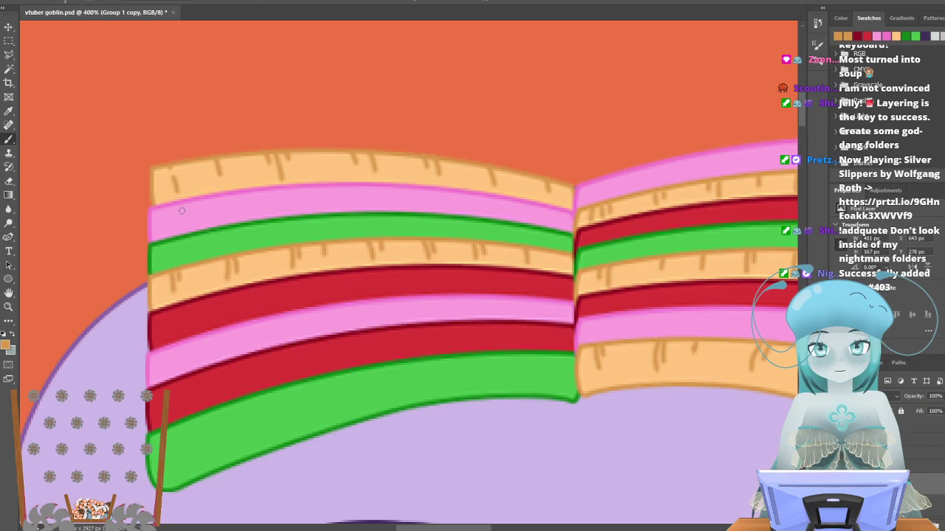
left_click_drag(173, 172, 176, 184)
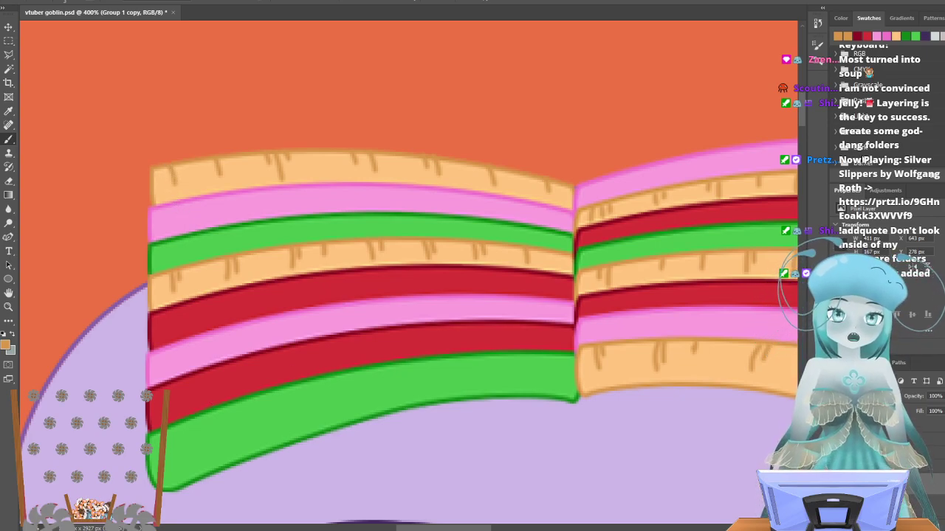
Choose the dark green outline colour and paint short fibre marks along the left half's upper green strand.
left_click(906, 36)
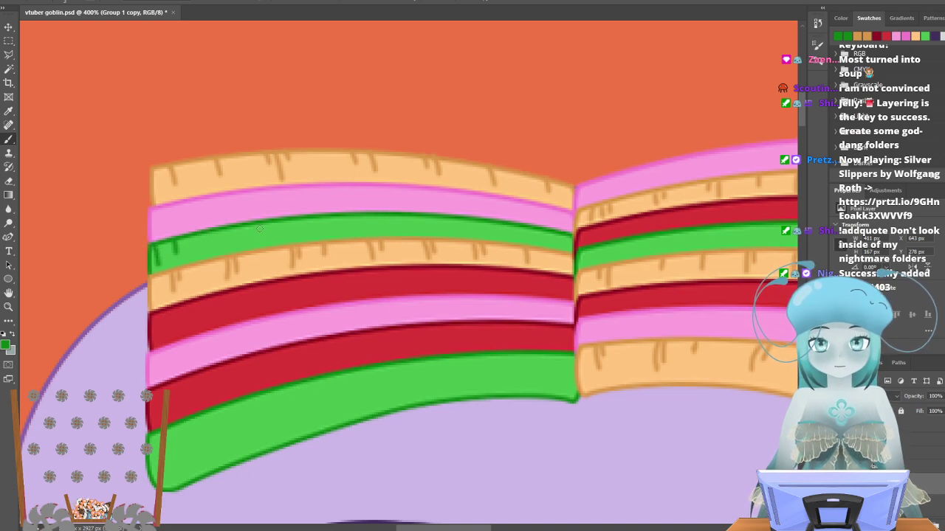
mouse_move(258, 226)
left_mouse_down()
mouse_move(260, 239)
mouse_move(270, 237)
left_mouse_up()
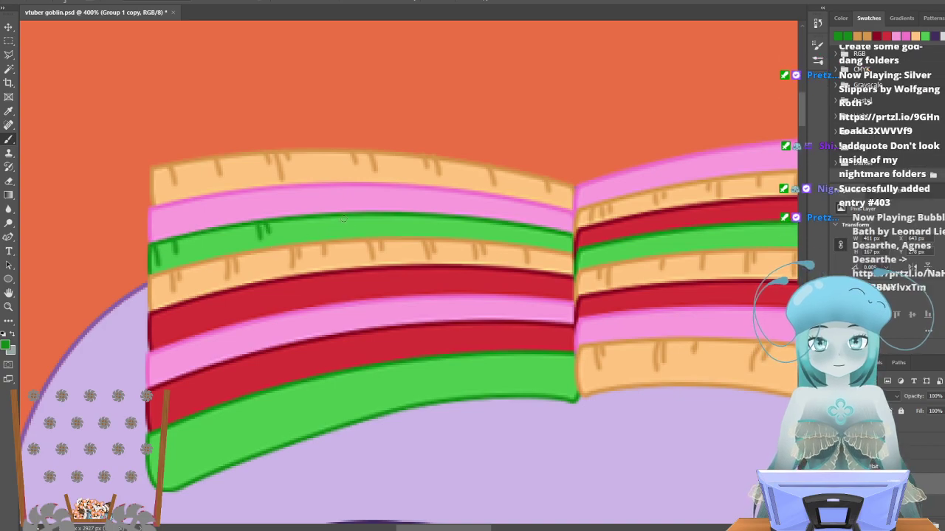
mouse_move(344, 218)
left_mouse_down()
mouse_move(354, 253)
mouse_move(378, 218)
mouse_move(394, 218)
mouse_move(396, 242)
mouse_move(400, 217)
mouse_move(403, 231)
mouse_move(450, 220)
mouse_move(452, 244)
mouse_move(456, 218)
mouse_move(459, 234)
mouse_move(488, 221)
mouse_move(438, 229)
left_mouse_up()
left_click_drag(499, 222, 507, 246)
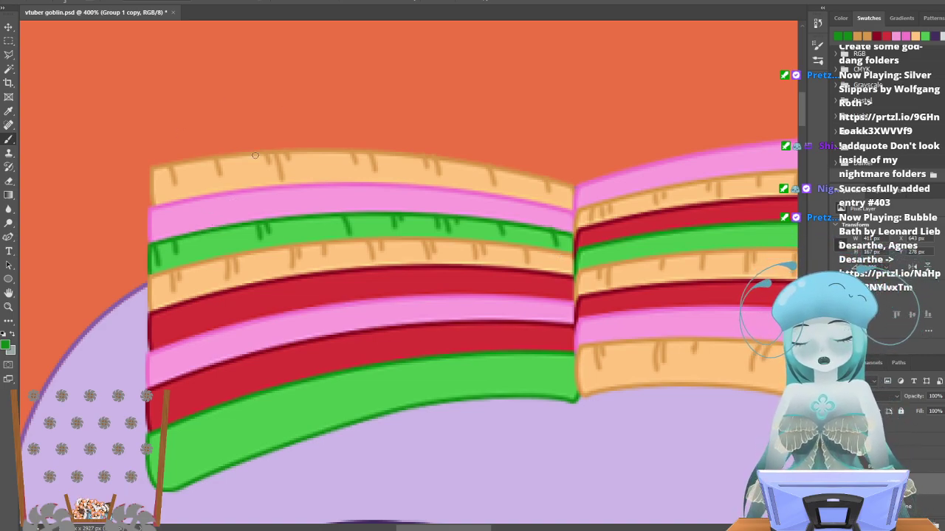
Paint long and short dark green fibre marks along the wide lowest green strand of the left half.
scroll(281, 143, "down", 5)
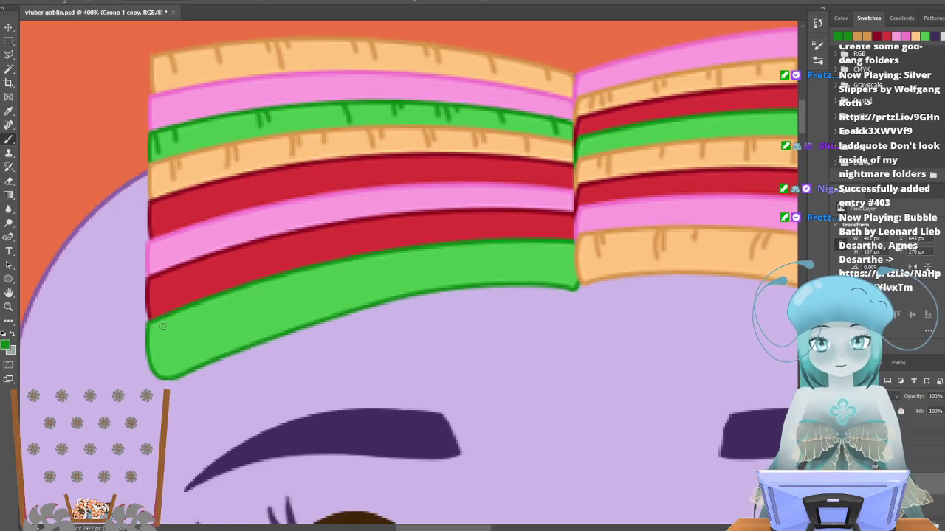
left_click_drag(168, 324, 174, 360)
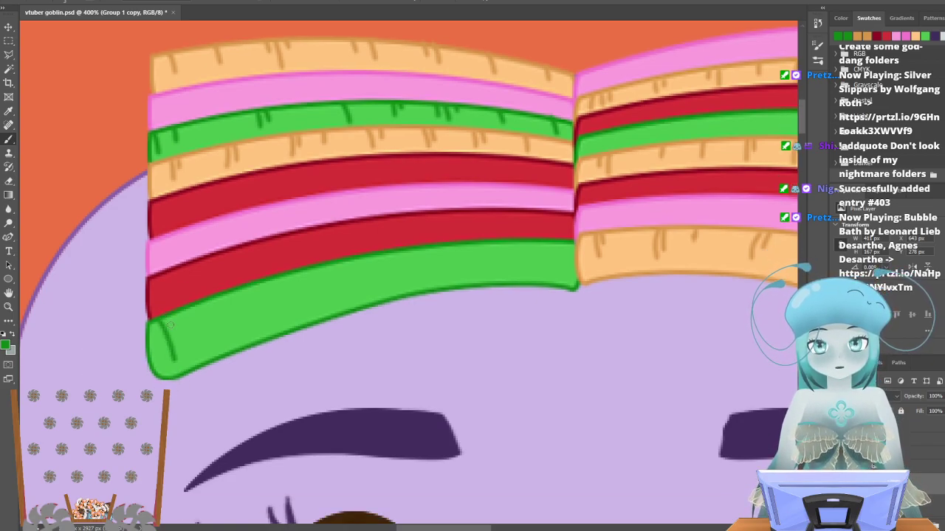
left_click_drag(170, 321, 176, 337)
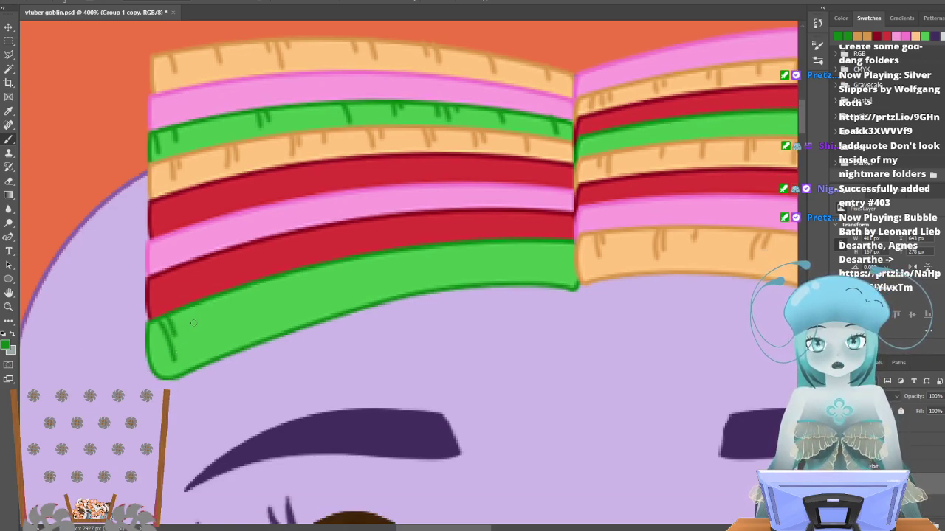
left_click_drag(208, 298, 226, 338)
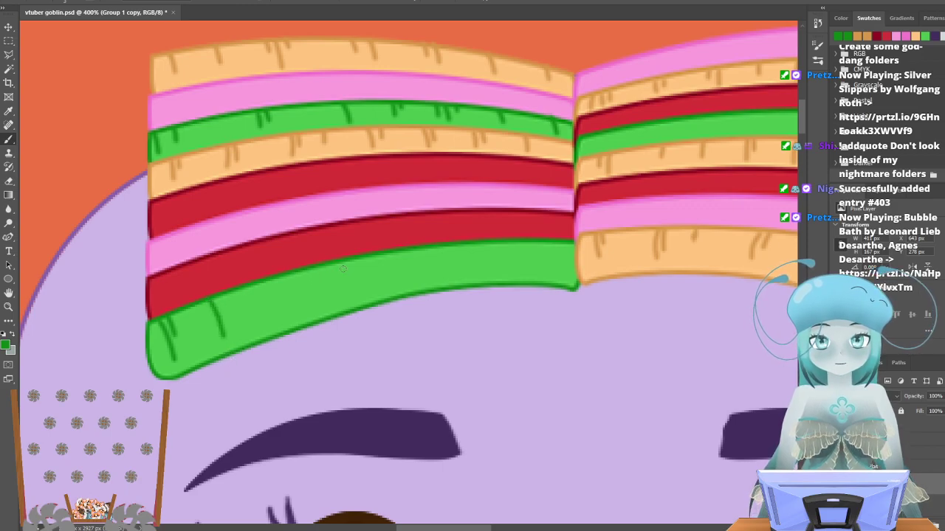
left_click_drag(320, 268, 324, 280)
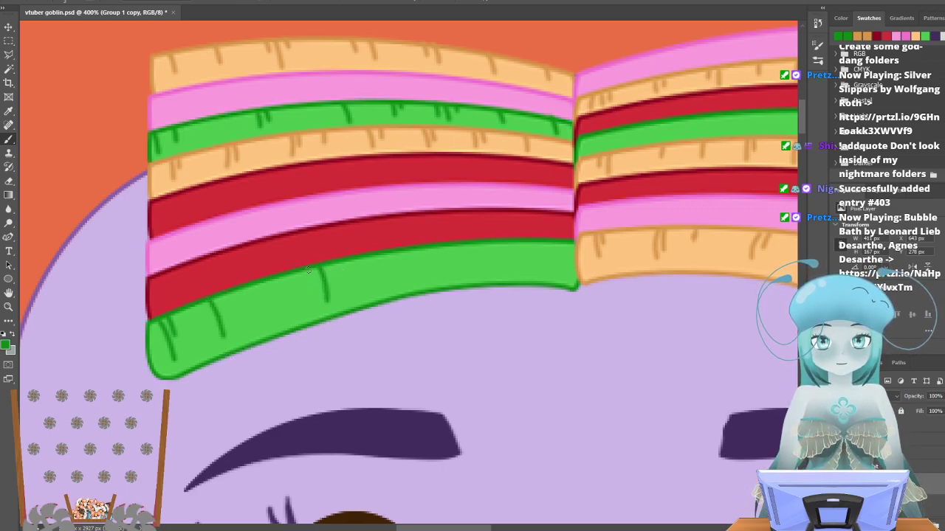
mouse_move(309, 268)
left_mouse_down()
mouse_move(318, 298)
mouse_move(331, 264)
mouse_move(340, 294)
mouse_move(367, 270)
left_mouse_up()
left_click_drag(417, 251, 426, 301)
left_click_drag(429, 253, 434, 264)
left_click_drag(484, 248, 482, 314)
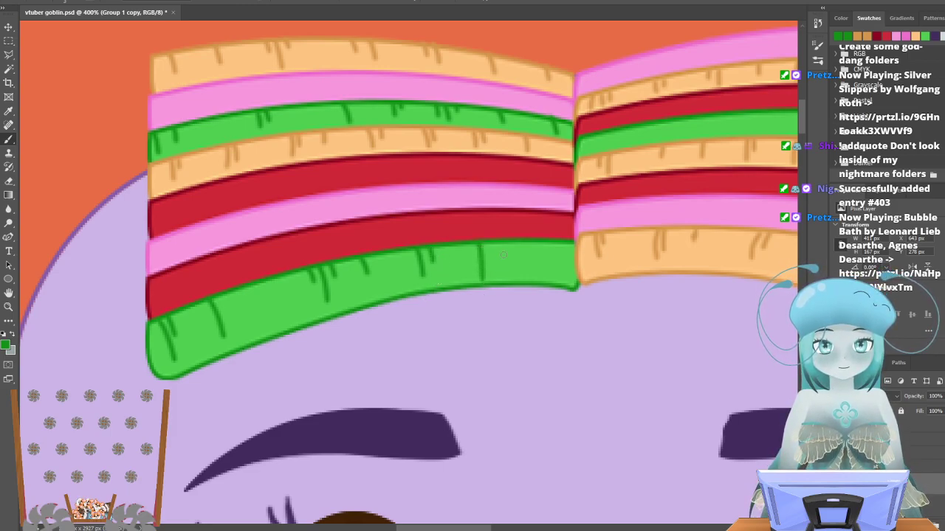
Redo the last mark on the left half's lowest green strand, and paint dark green fibre marks along the right half's green strand.
key("ctrl+z")
left_click_drag(483, 270, 475, 235)
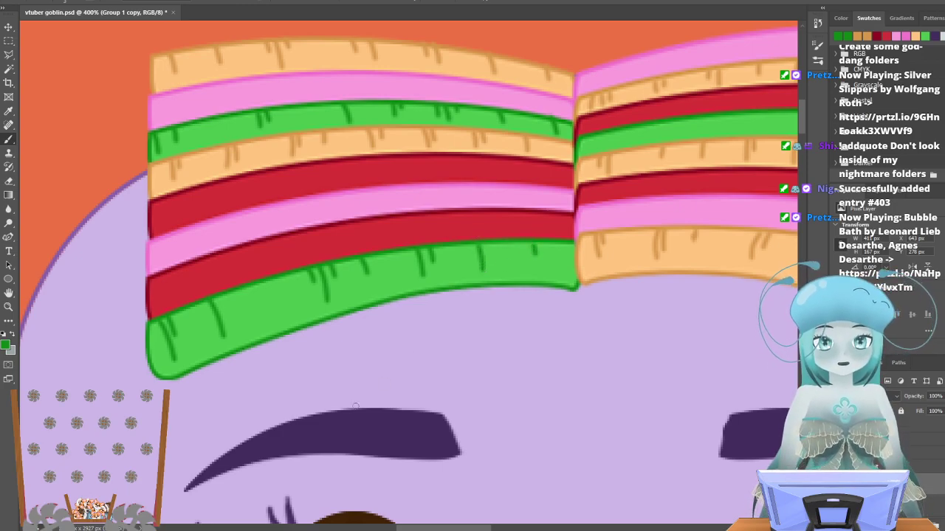
left_click_drag(431, 529, 460, 529)
scroll(407, 398, "up", 4)
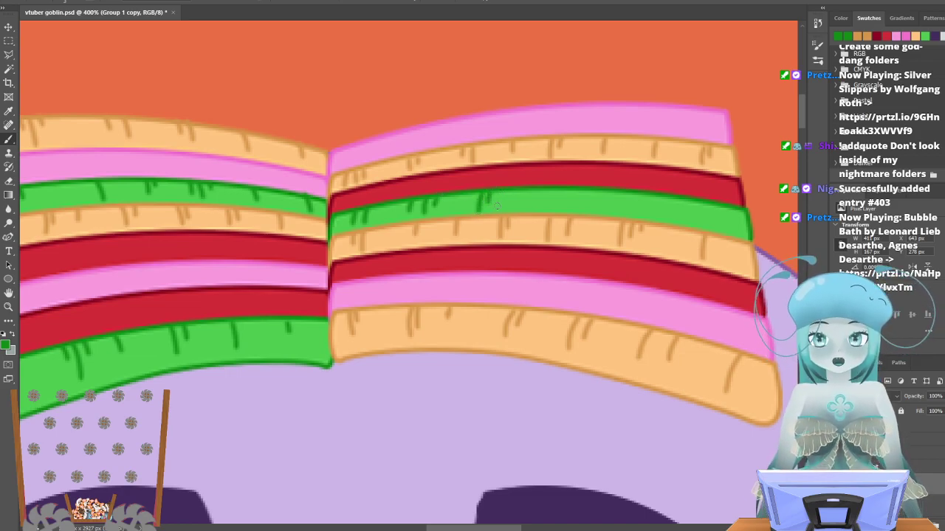
mouse_move(521, 207)
left_mouse_down()
mouse_move(528, 179)
mouse_move(563, 189)
left_mouse_up()
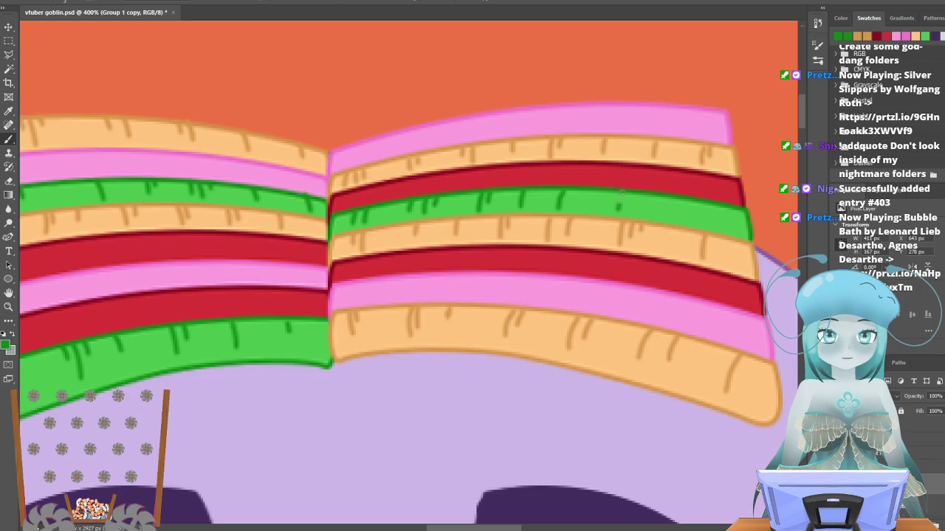
mouse_move(620, 210)
left_mouse_down()
mouse_move(622, 192)
mouse_move(644, 183)
left_mouse_up()
left_click_drag(680, 215, 690, 188)
left_click_drag(727, 225, 736, 196)
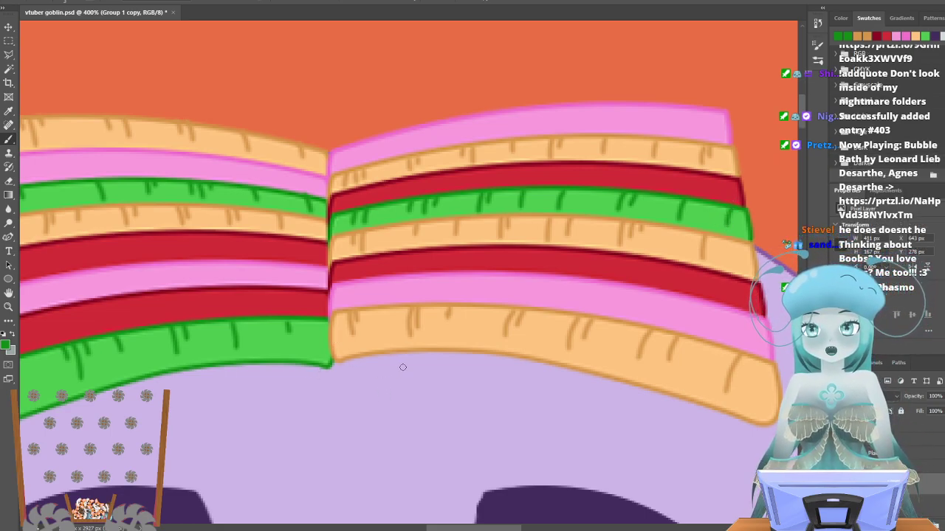
Choose the dark red outline colour and paint short fibre marks along the right half's upper red strand.
left_click(881, 35)
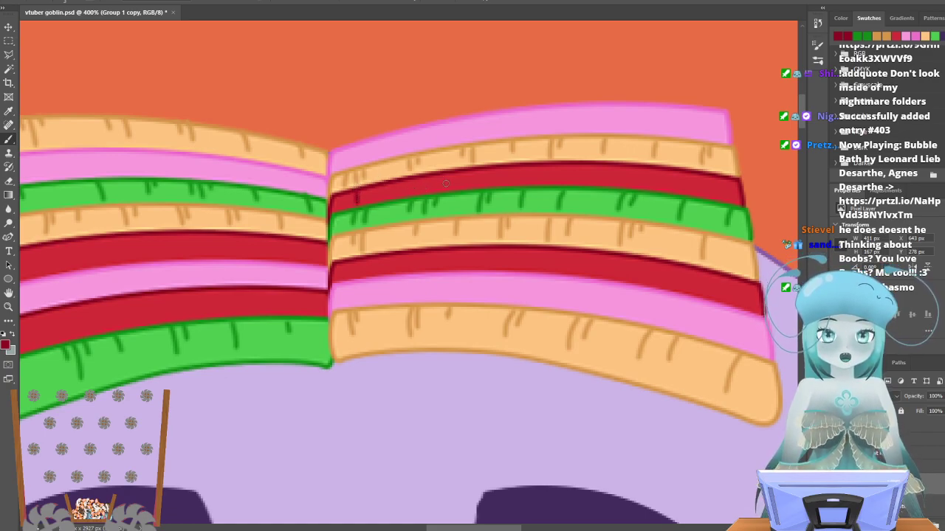
left_click_drag(445, 179, 444, 186)
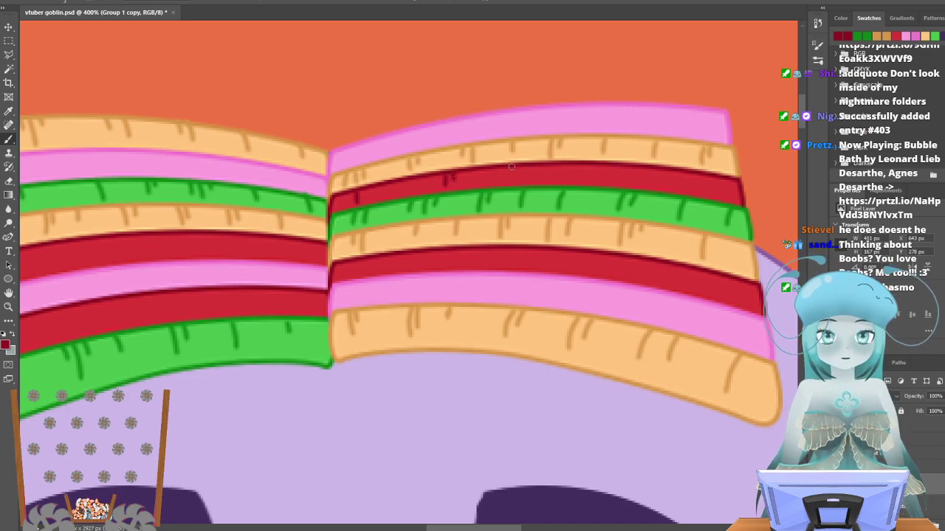
left_click_drag(499, 171, 498, 181)
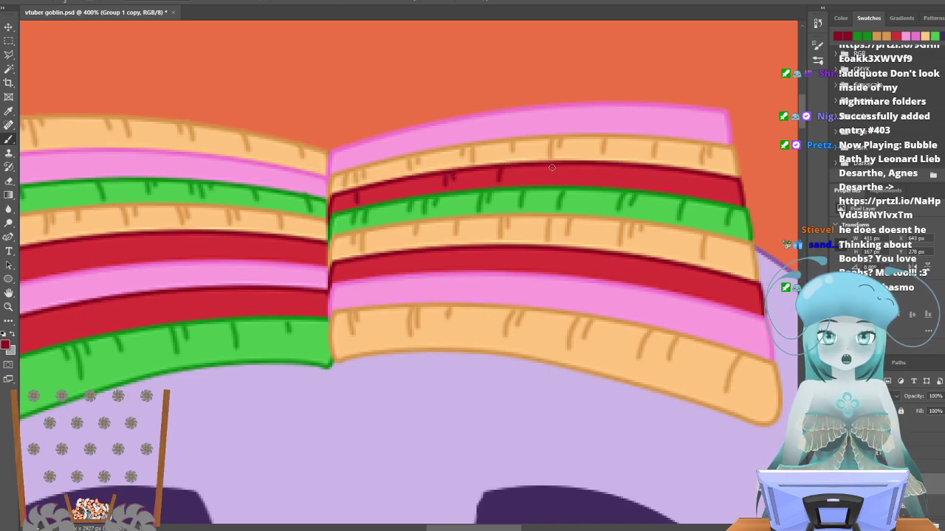
left_click_drag(577, 165, 577, 182)
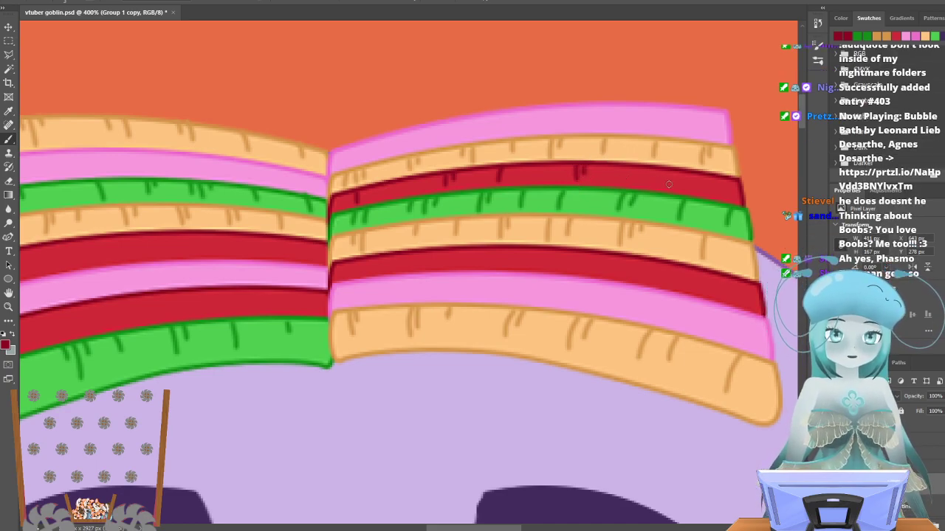
left_click_drag(670, 183, 671, 172)
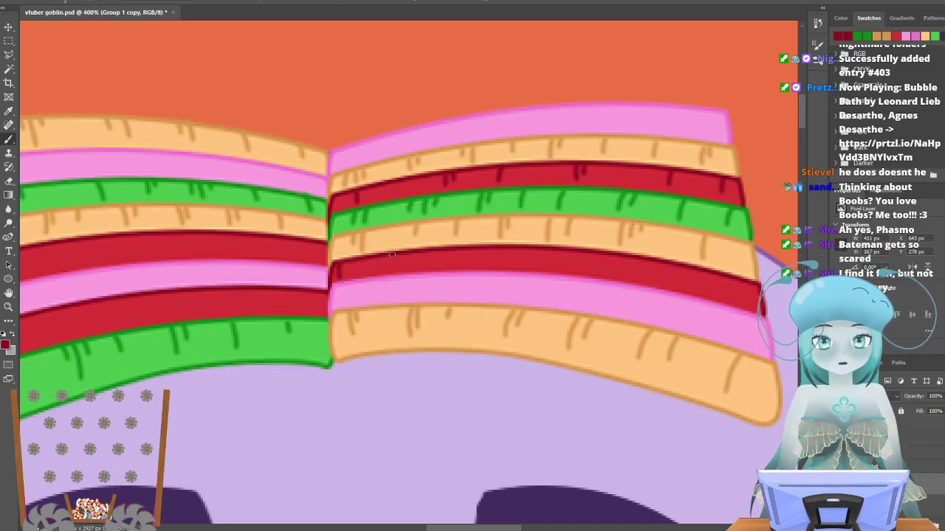
Paint single and paired dark red fibre marks along the lower red strand of the right half.
left_click_drag(400, 253, 400, 265)
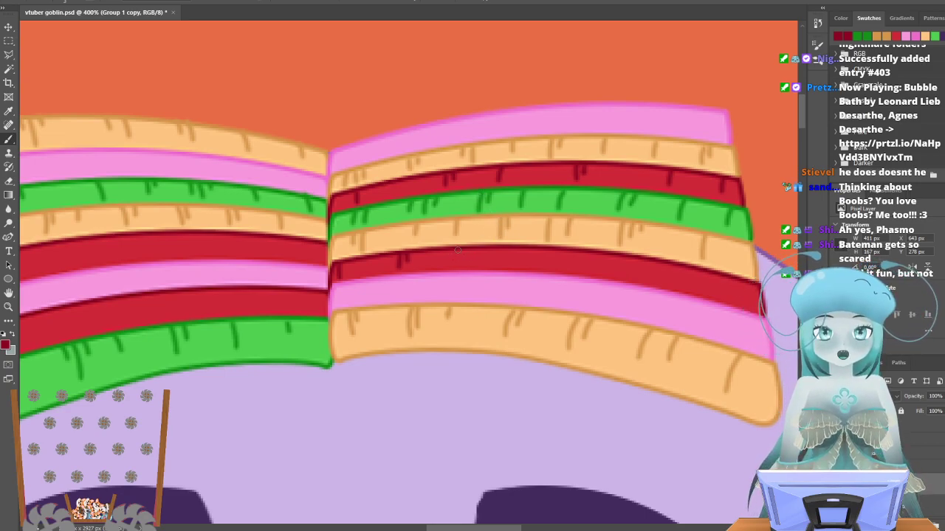
left_click_drag(465, 254, 465, 268)
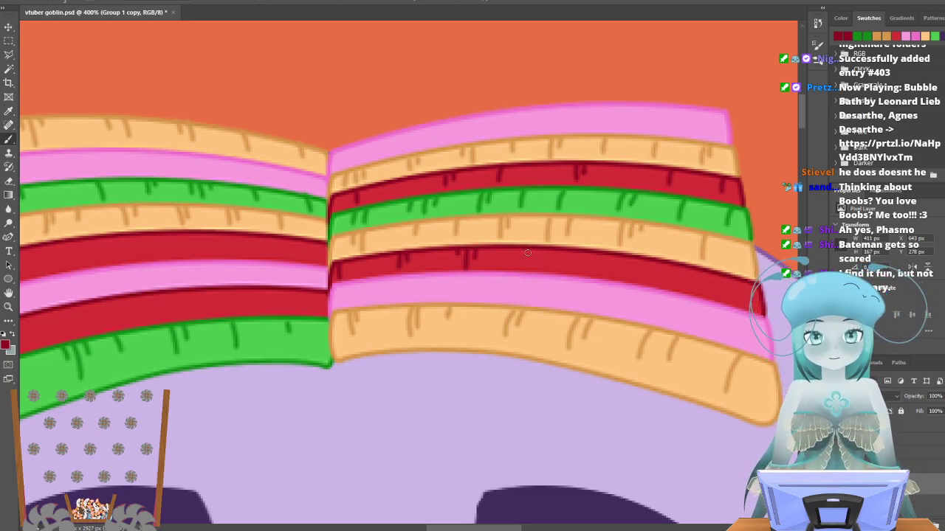
left_click_drag(532, 254, 534, 264)
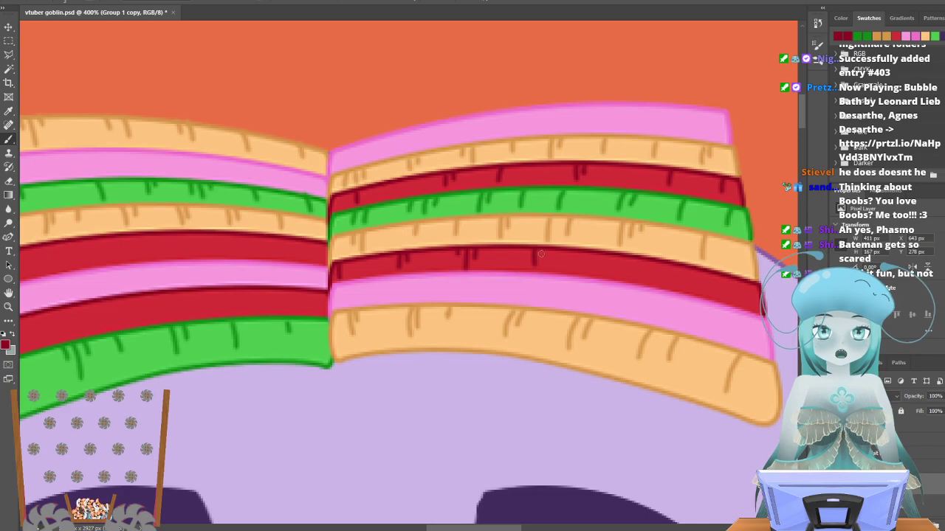
left_click_drag(609, 255, 603, 277)
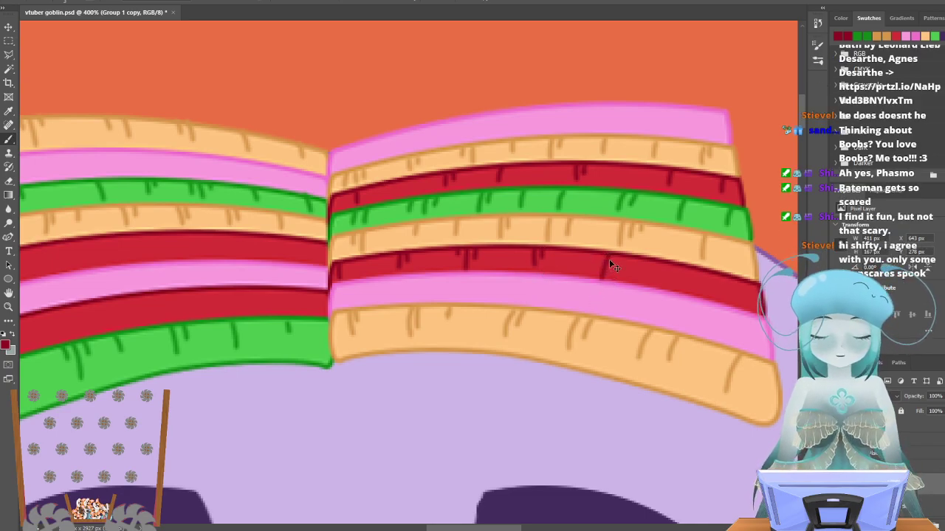
left_click_drag(602, 257, 599, 271)
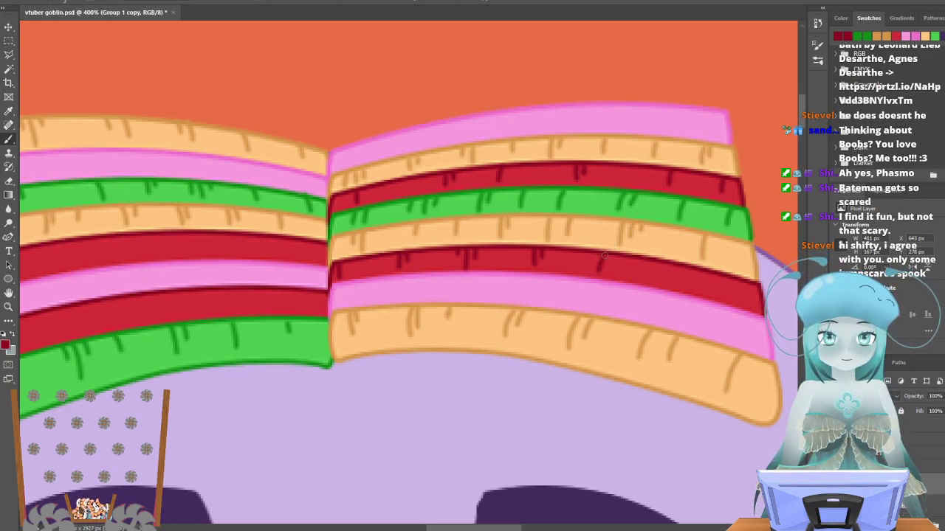
left_click_drag(612, 256, 607, 266)
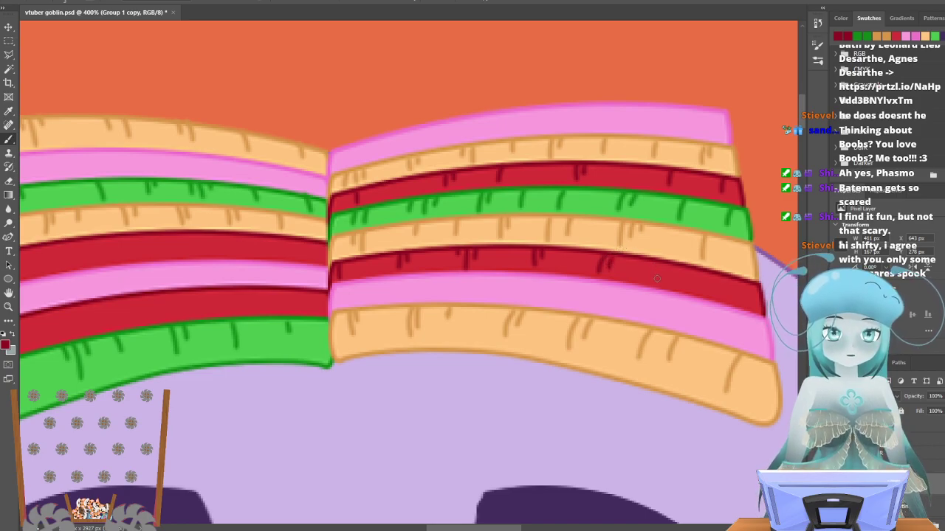
mouse_move(665, 256)
left_mouse_down()
mouse_move(659, 272)
mouse_move(669, 279)
mouse_move(678, 258)
left_mouse_up()
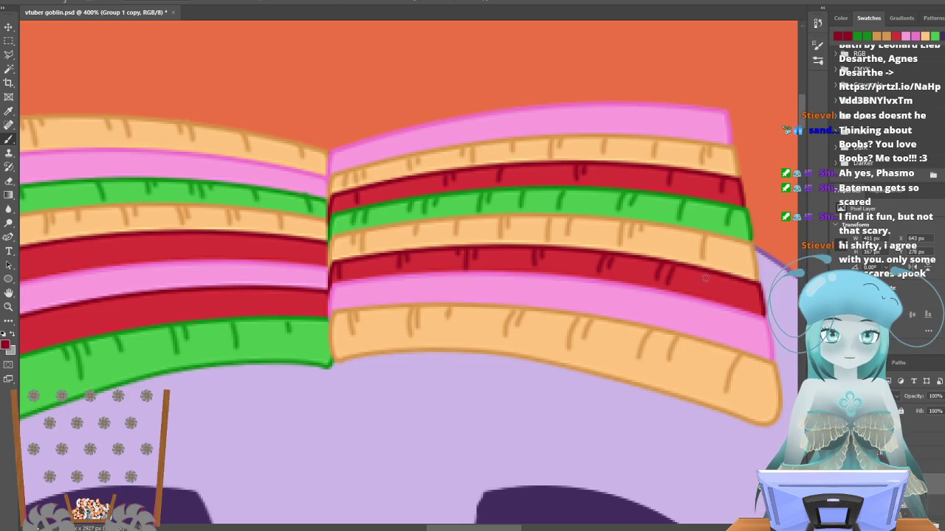
left_click_drag(712, 293, 717, 267)
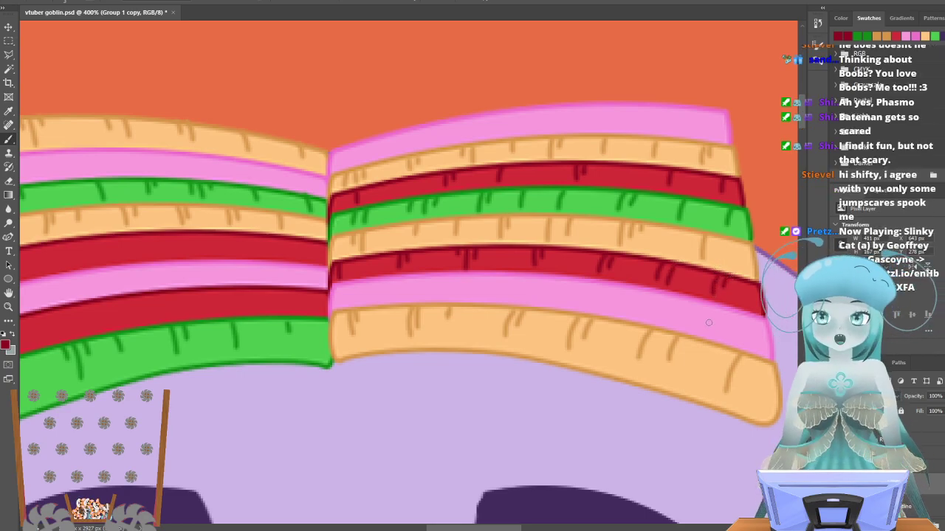
Paint dark red fibre marks along the lower red strand in the left half of the head strands.
scroll(632, 271, "up", 1)
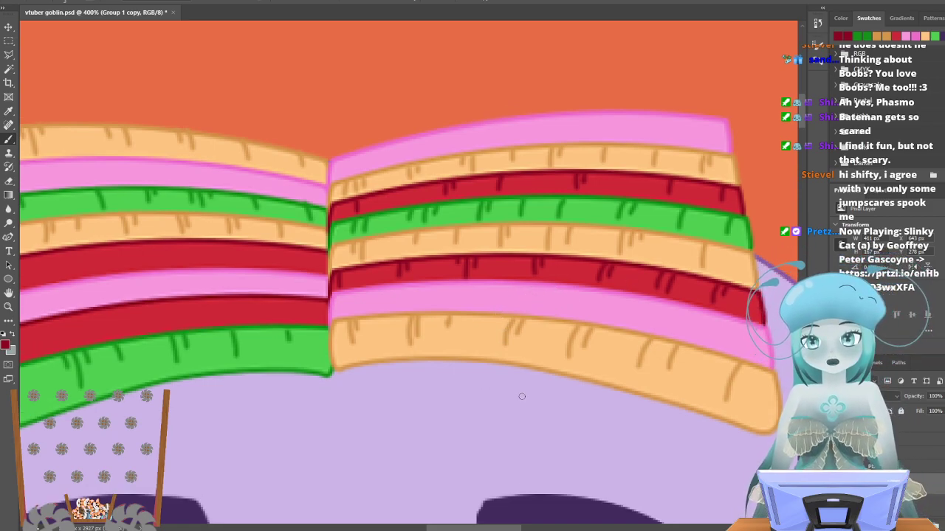
left_click_drag(483, 528, 449, 528)
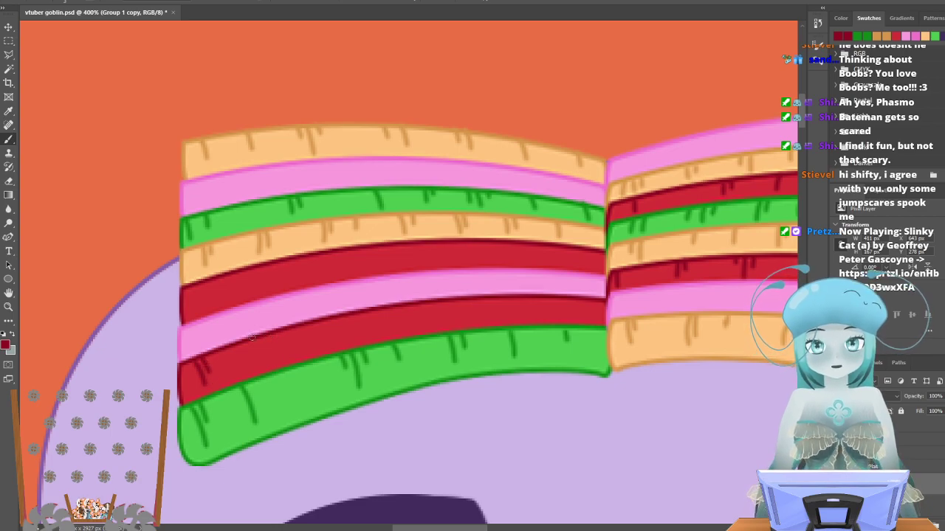
mouse_move(256, 344)
left_mouse_down()
mouse_move(270, 381)
mouse_move(272, 356)
left_mouse_up()
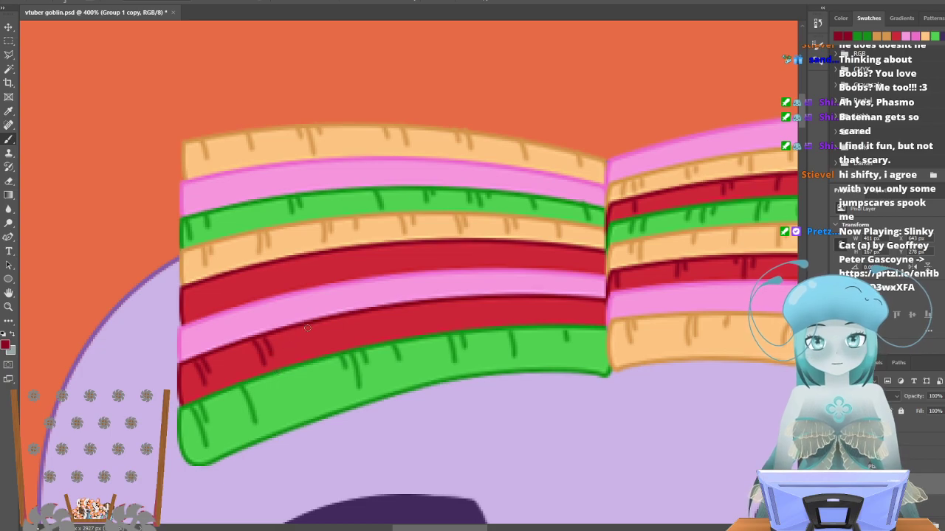
mouse_move(305, 327)
left_mouse_down()
mouse_move(312, 353)
mouse_move(316, 336)
mouse_move(319, 346)
mouse_move(327, 339)
left_mouse_up()
left_click_drag(371, 313, 376, 352)
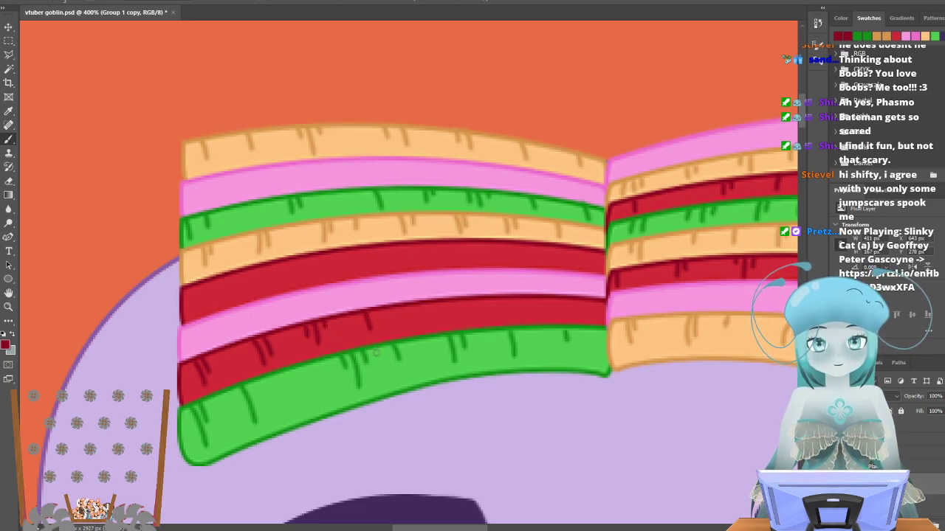
left_click_drag(428, 313, 430, 329)
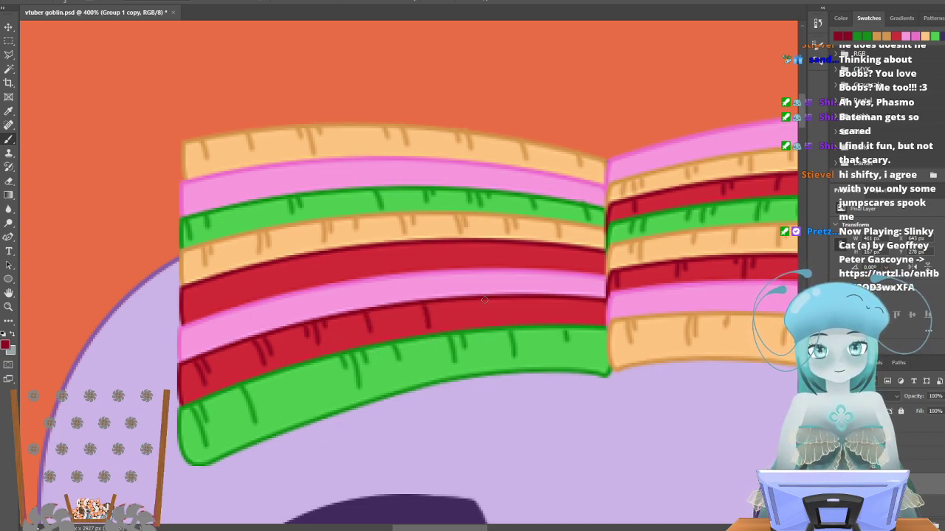
left_click_drag(485, 296, 489, 304)
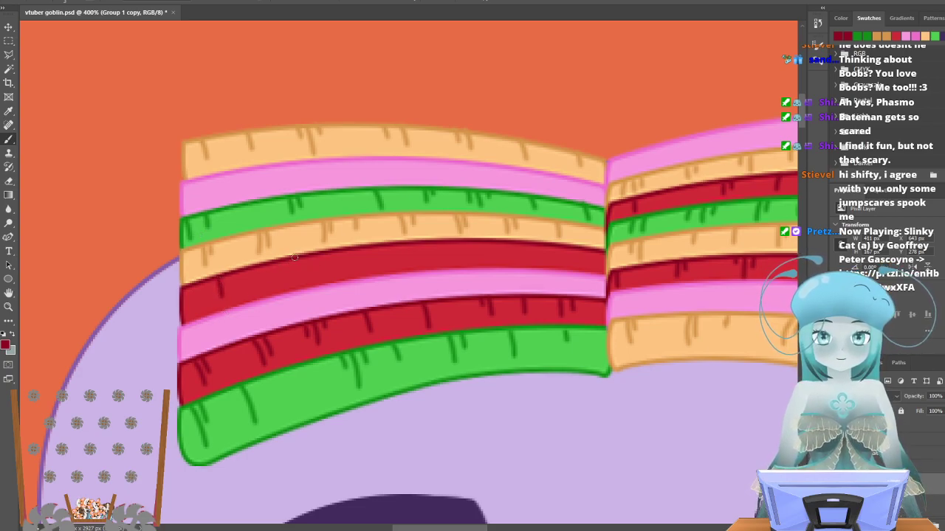
Paint short dark red fibre marks along the left half's upper red strand.
mouse_move(306, 265)
left_mouse_down()
mouse_move(308, 279)
mouse_move(319, 279)
left_mouse_up()
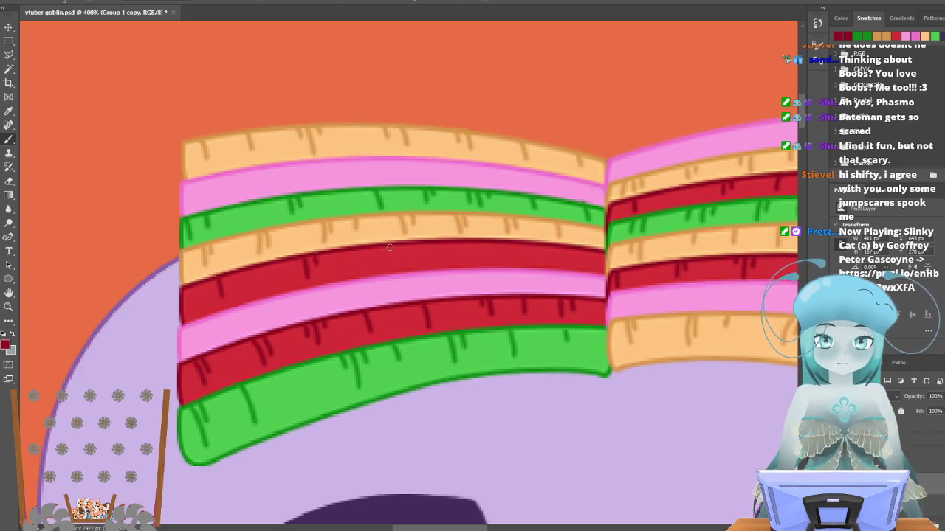
mouse_move(389, 250)
left_mouse_down()
mouse_move(386, 278)
mouse_move(380, 270)
left_mouse_up()
left_click_drag(470, 244, 477, 272)
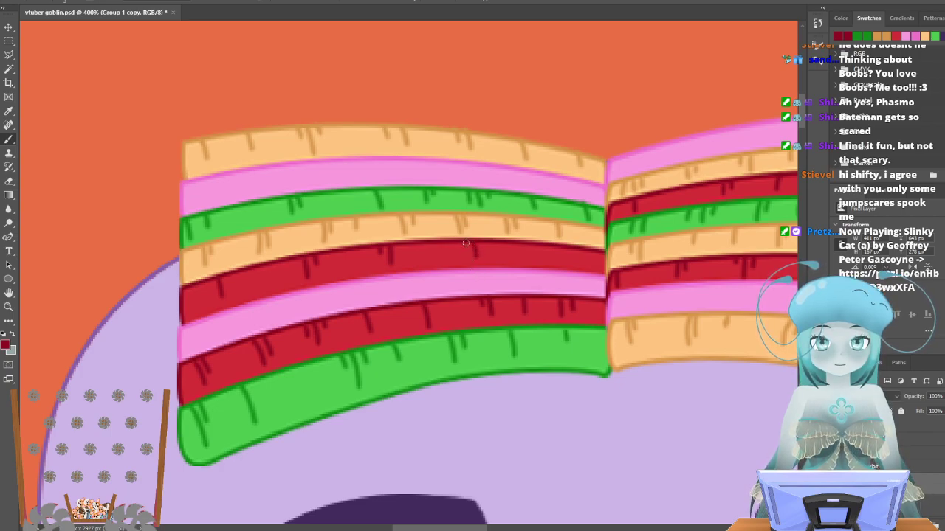
mouse_move(482, 243)
left_mouse_down()
mouse_move(484, 253)
mouse_move(530, 250)
mouse_move(587, 263)
left_mouse_up()
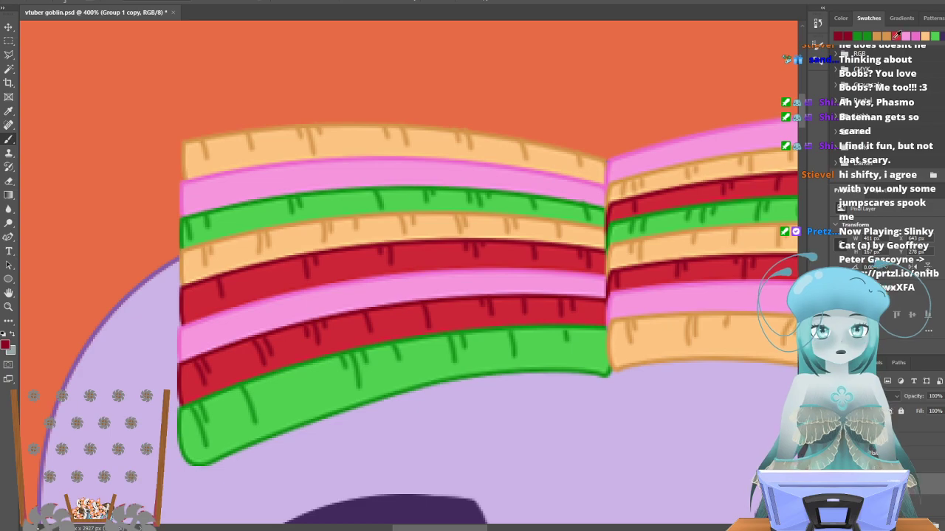
Choose the dark pink outline colour as the brush colour.
left_click(919, 34)
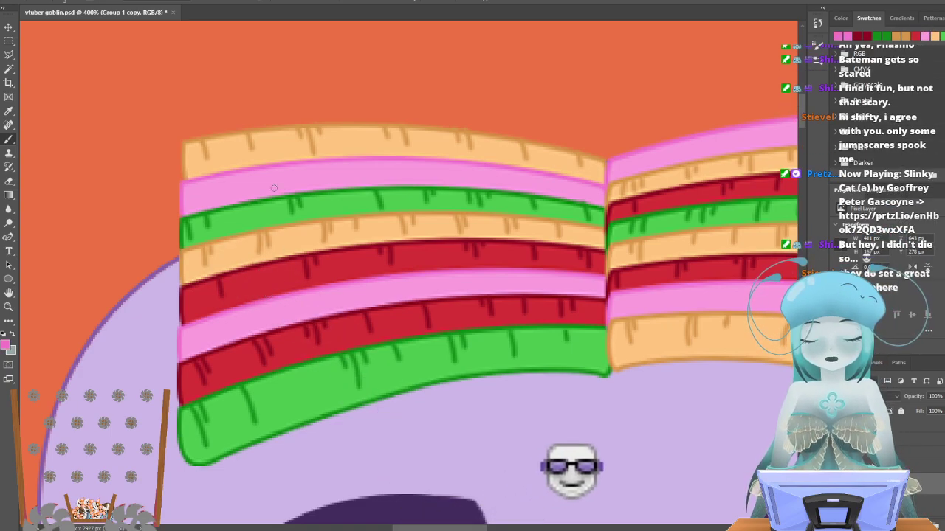
left_click_drag(232, 177, 232, 186)
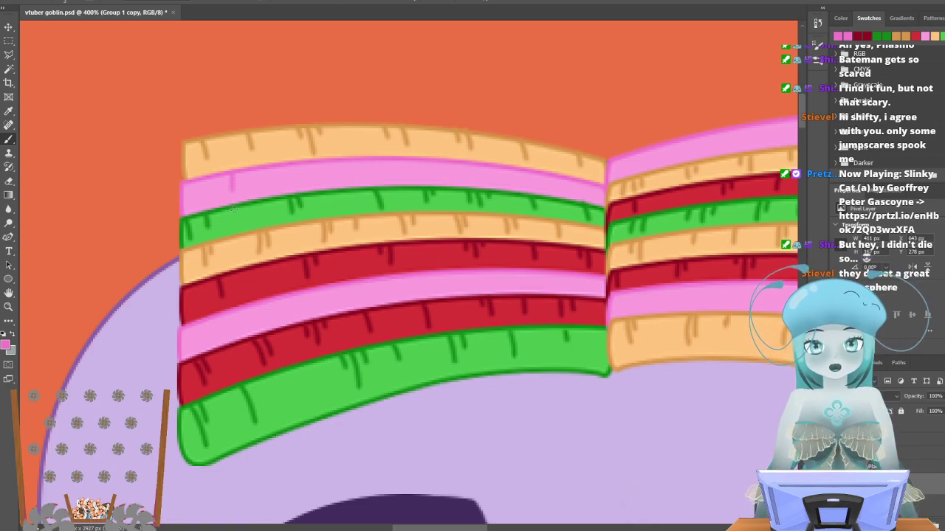
left_click_drag(232, 183, 231, 196)
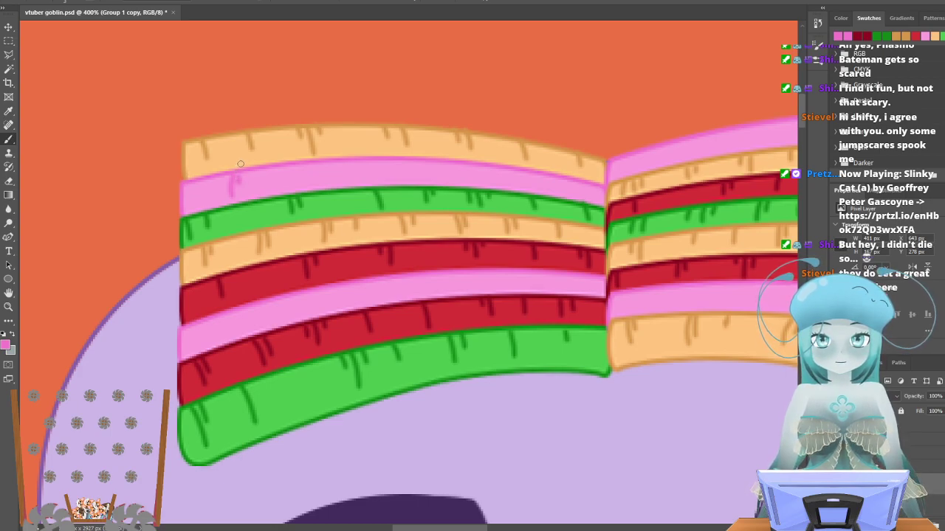
left_click_drag(307, 182, 308, 172)
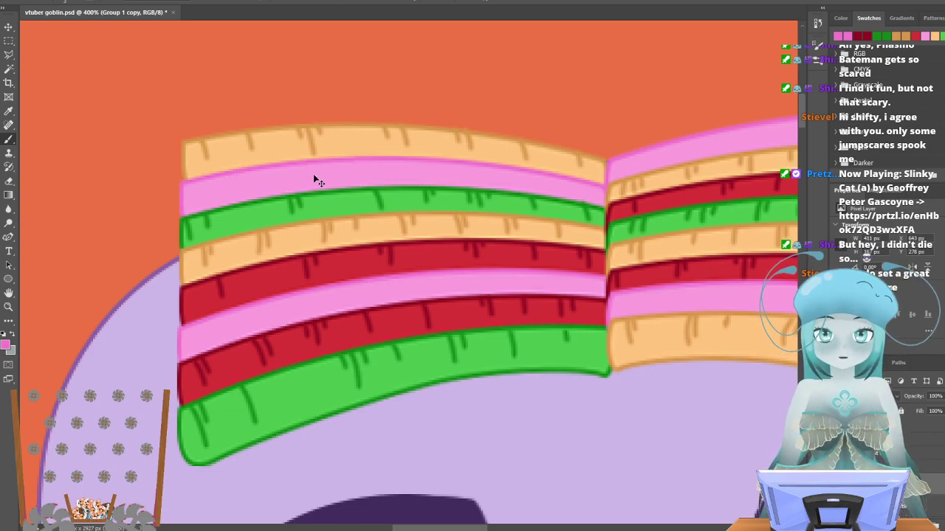
Paint dark pink fibre marks along the upper and lower pink strands in both halves of the head strands.
left_click_drag(227, 174, 230, 196)
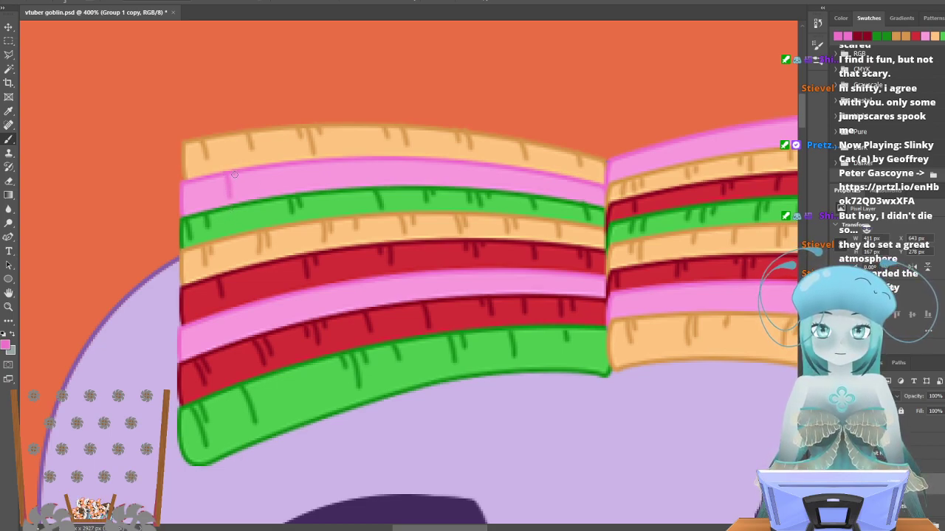
left_click_drag(235, 177, 239, 195)
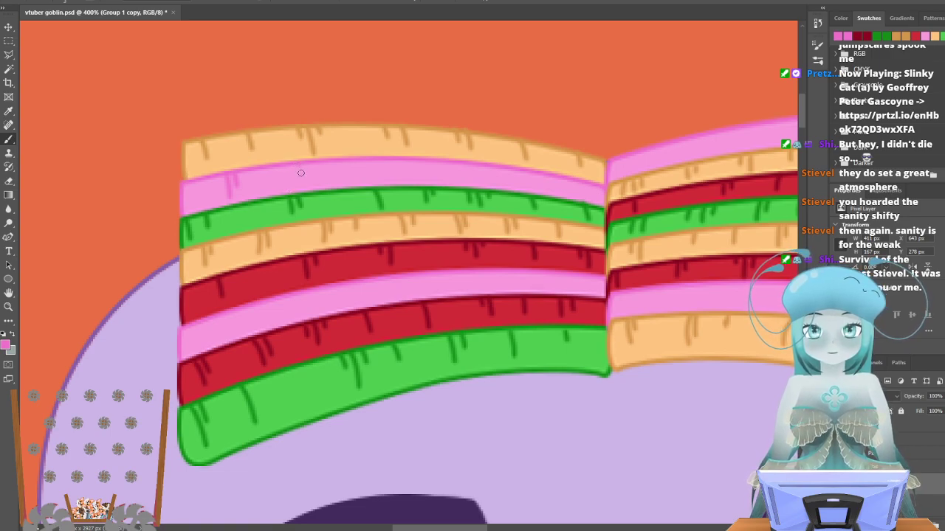
left_click_drag(307, 162, 311, 183)
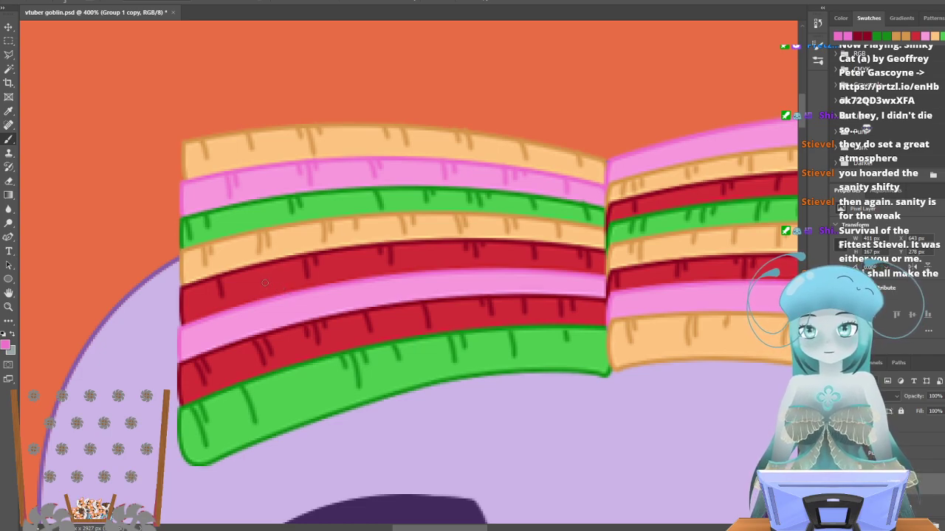
scroll(190, 286, "down", 1)
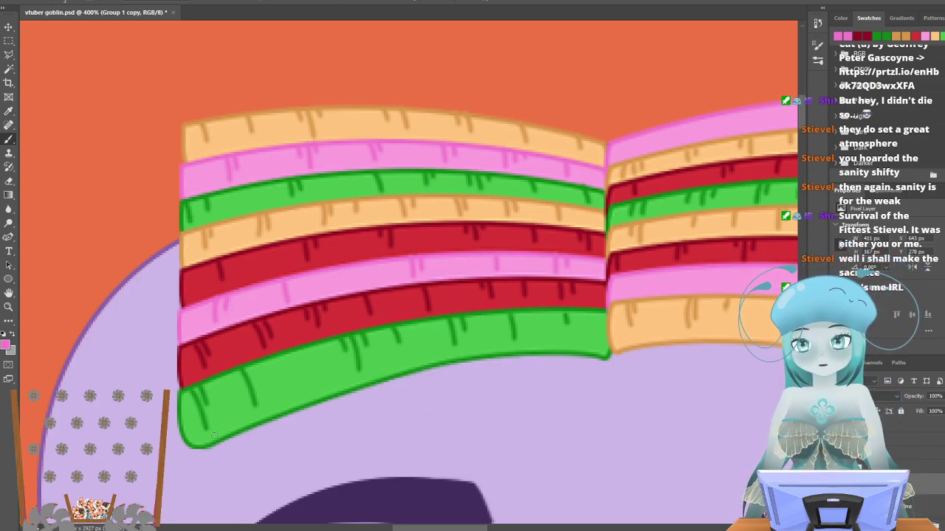
left_click_drag(405, 529, 438, 530)
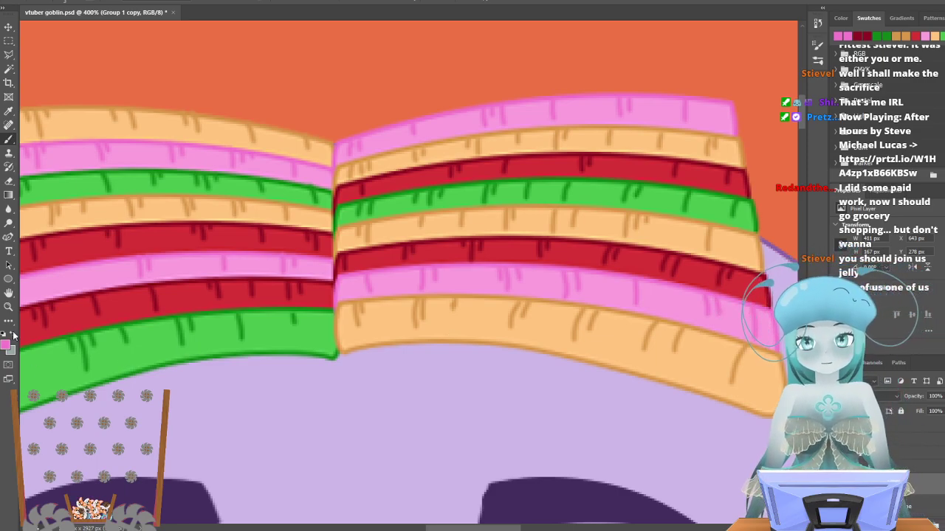
Make the shaded head with its ears and sprinkle freckles visible again and check the whole character.
left_click(8, 307)
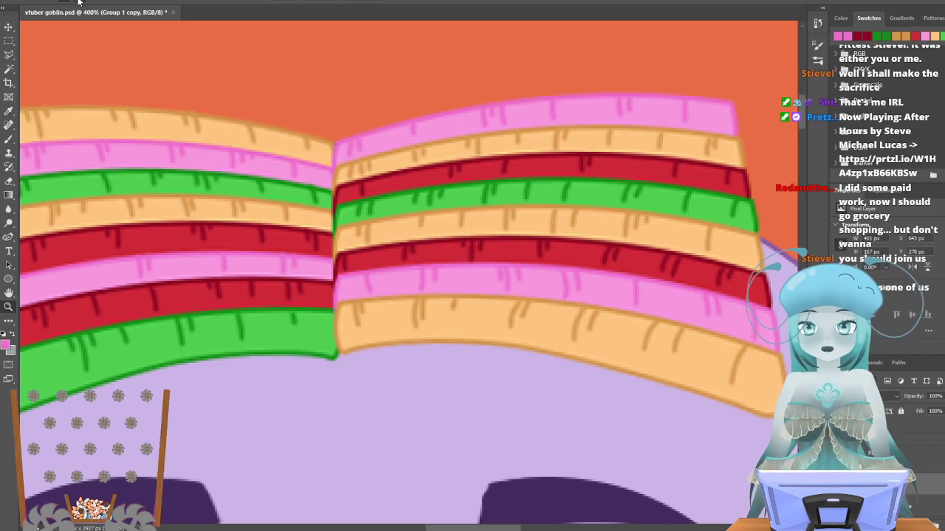
left_click(354, 94, "alt")
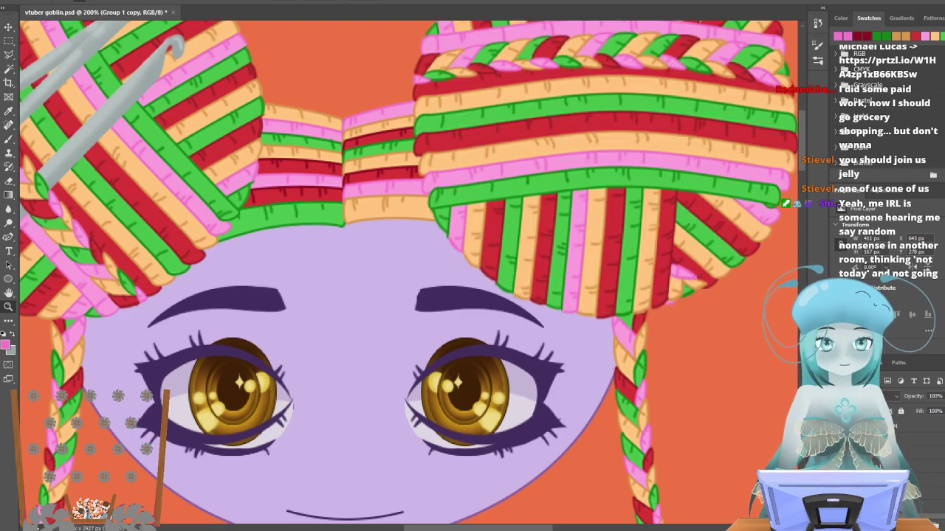
left_click(837, 454)
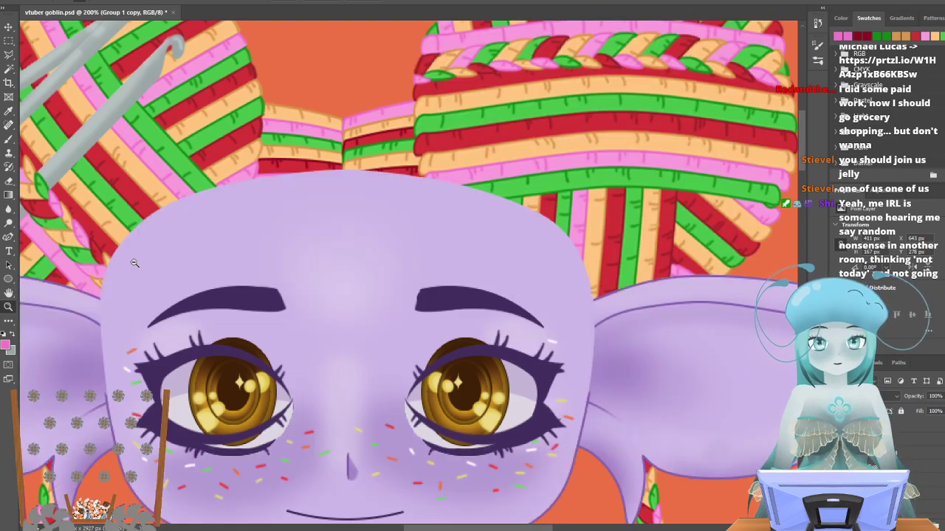
left_click(362, 78, "alt")
left_click(362, 78, "alt")
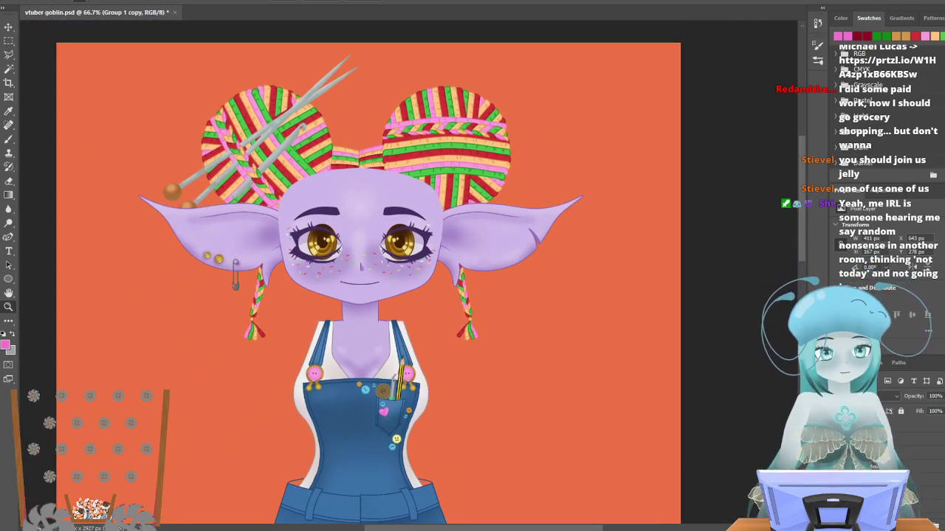
Show the hidden fringe layers over the forehead and select the Fringe L group.
left_click_drag(836, 452, 836, 467)
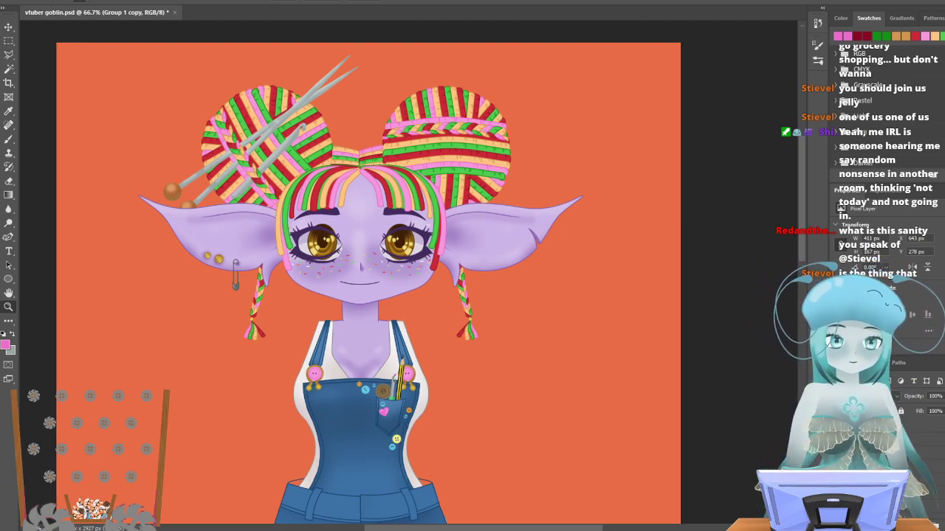
left_click(890, 428)
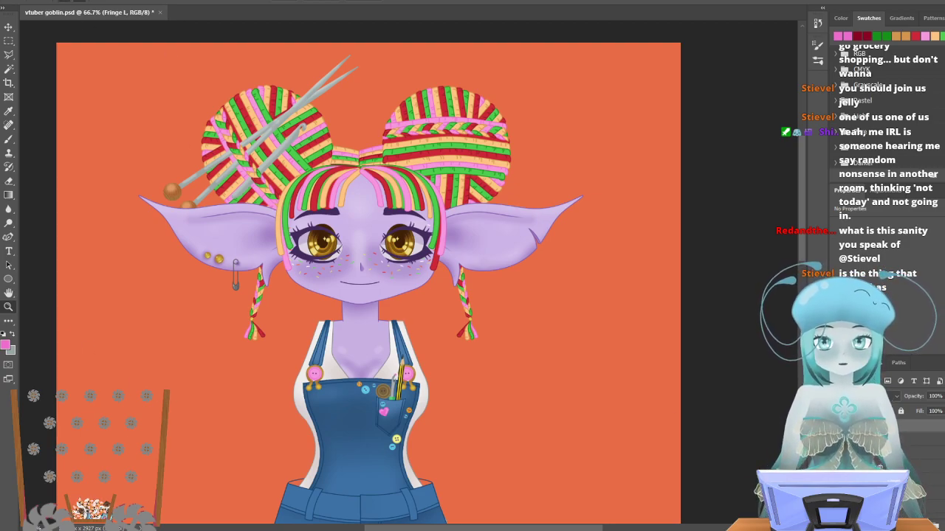
scroll(433, 230, "up", 2)
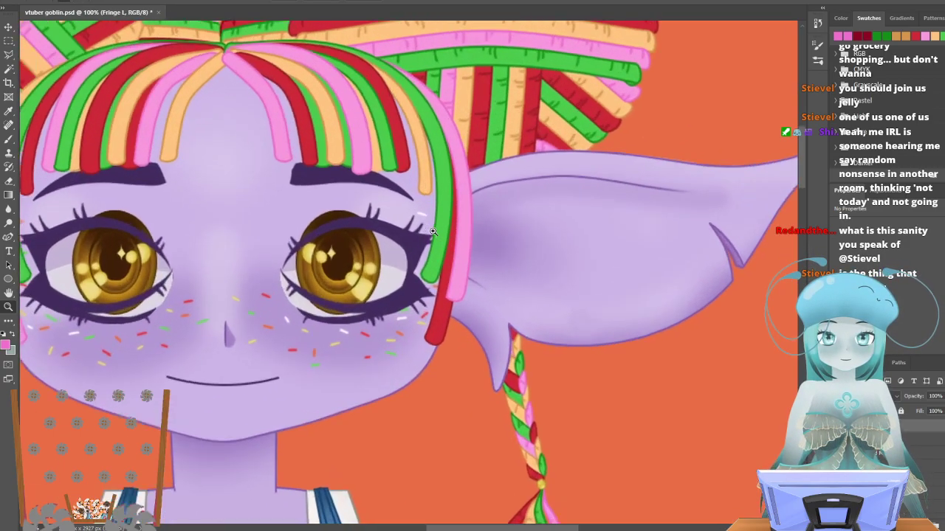
scroll(278, 234, "up", 3)
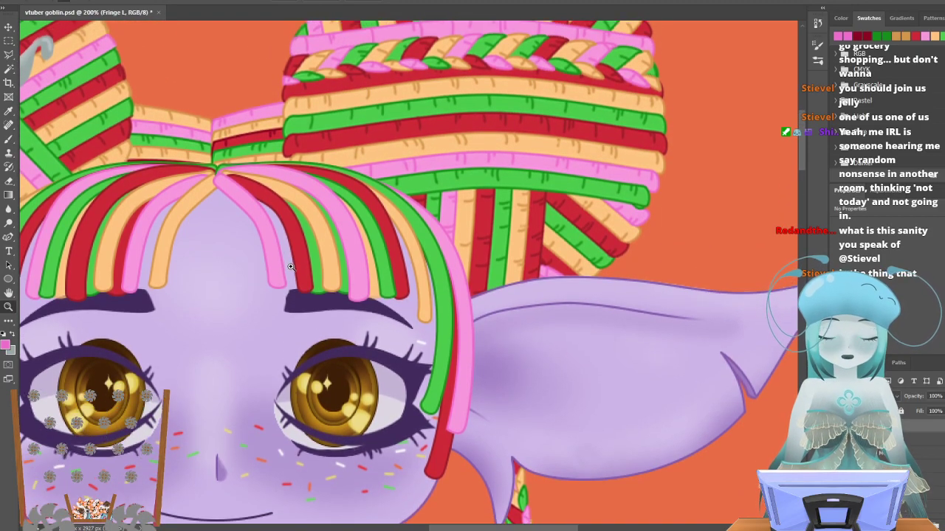
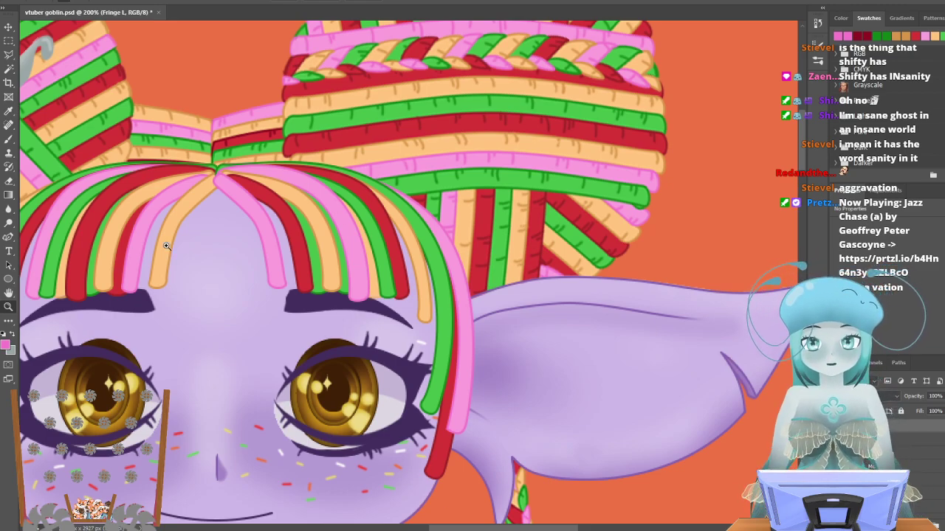
Examine the fringe strands beside the eye and ear, including the strand on the Shape 22 layer.
left_click(466, 400)
left_click(466, 400)
left_click(466, 400)
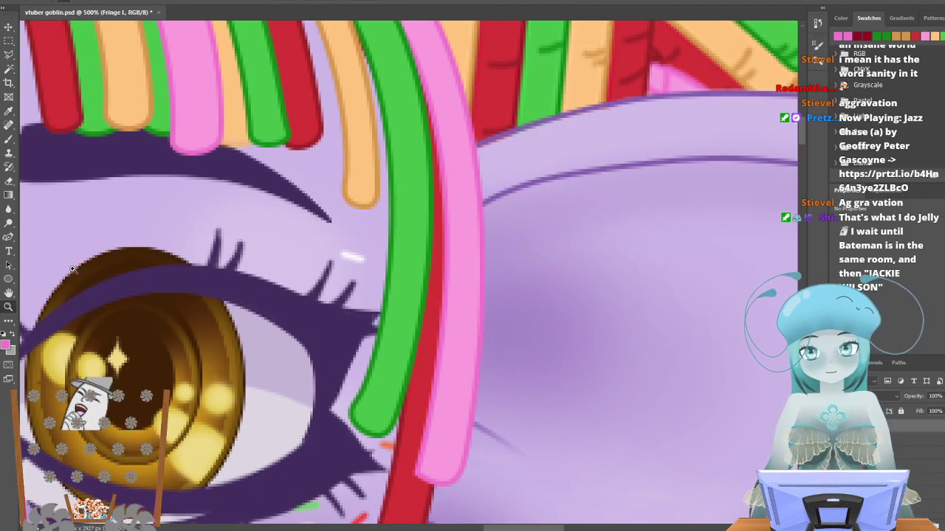
scroll(183, 290, "down", 2)
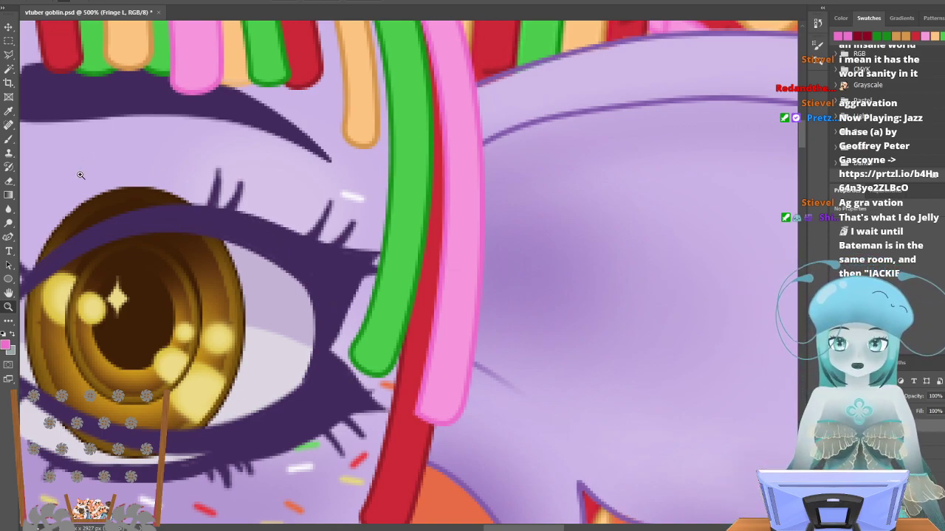
left_click(9, 139)
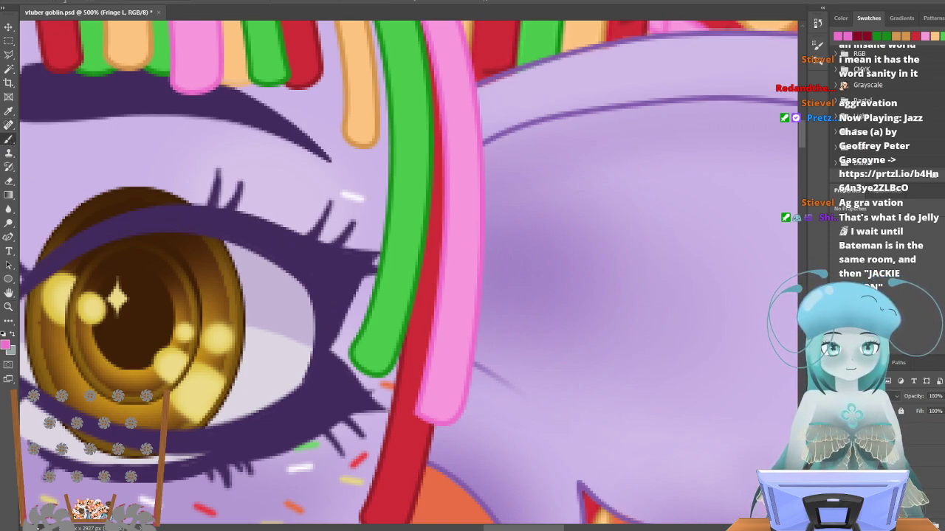
left_click(914, 444)
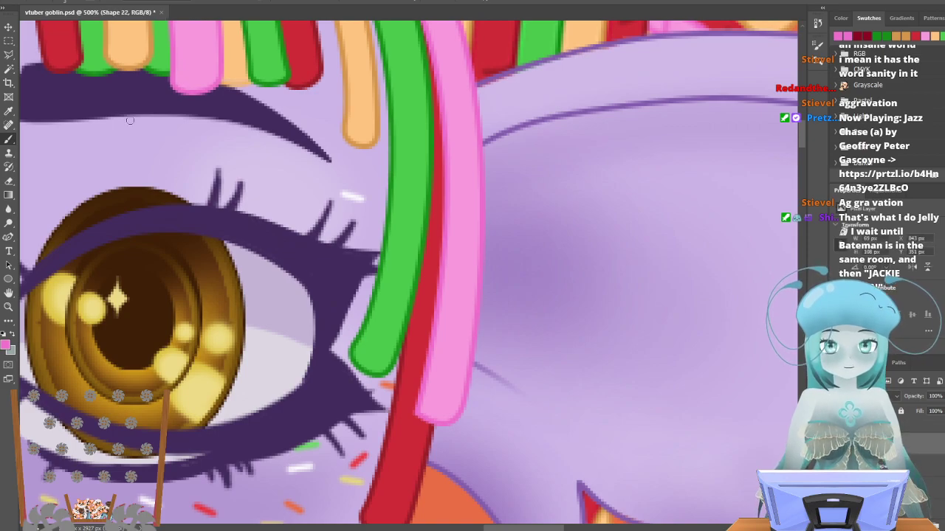
left_click(9, 306)
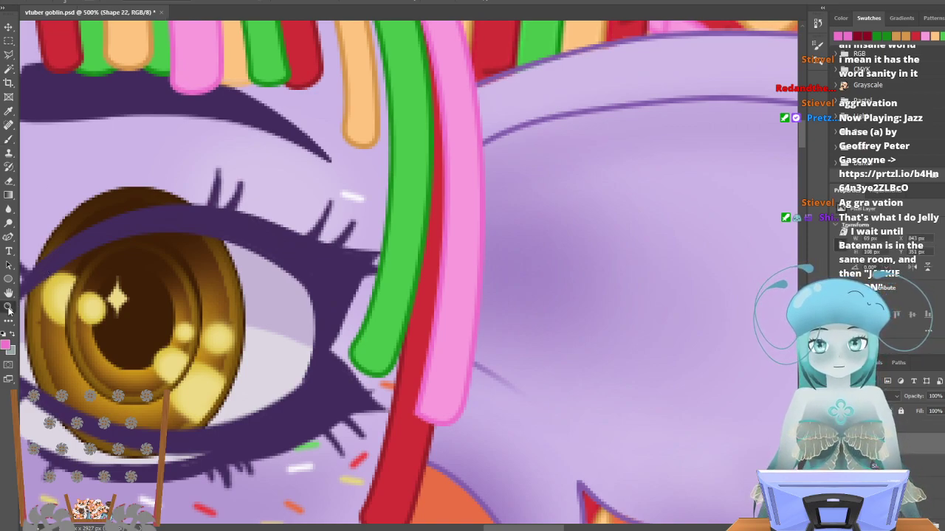
left_click(329, 157, "alt")
left_click(329, 157, "alt")
left_click(329, 157, "alt")
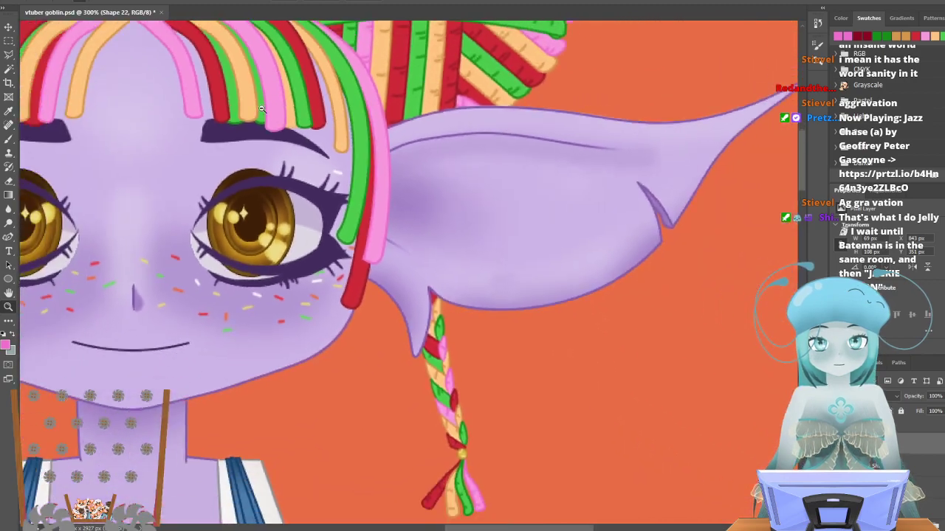
scroll(329, 157, "up", 3)
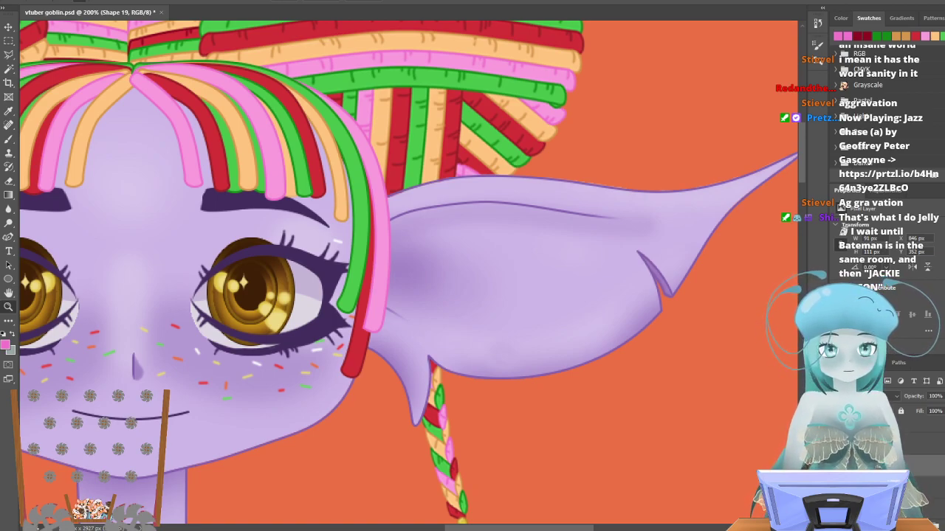
Merge the main fringe strand layers, including Shape 19, into one layer after clearing the stray pixel selection.
left_click(886, 486, "shift")
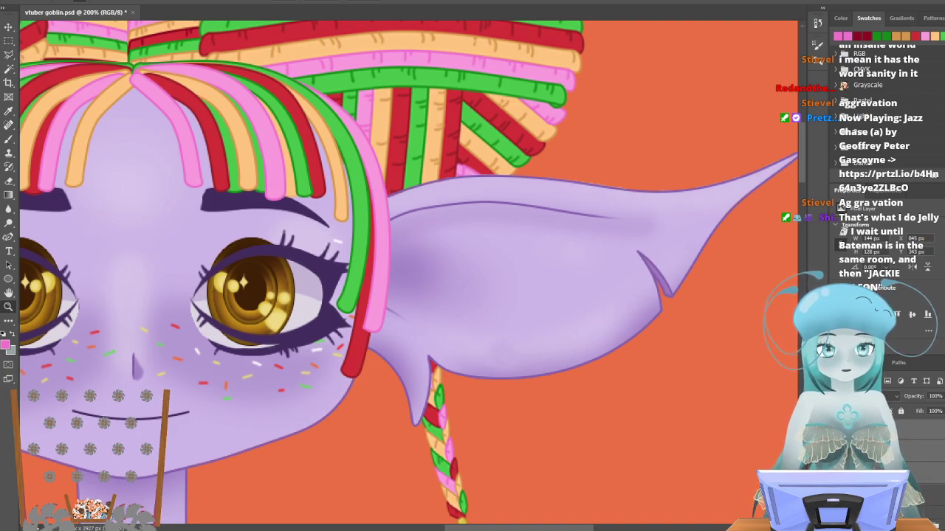
left_click(927, 491)
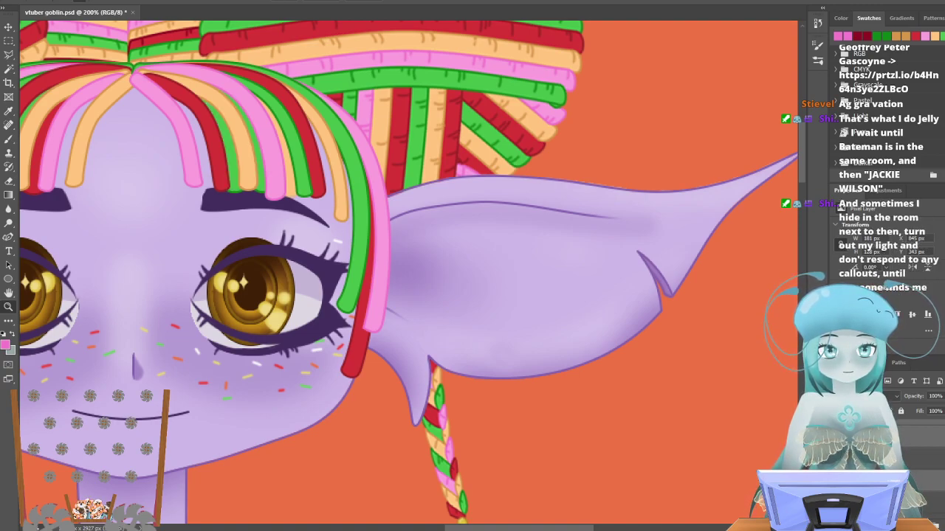
mouse_move(273, 85)
left_mouse_down()
mouse_move(248, 97)
mouse_move(267, 191)
mouse_move(292, 125)
left_mouse_up()
left_click(837, 452)
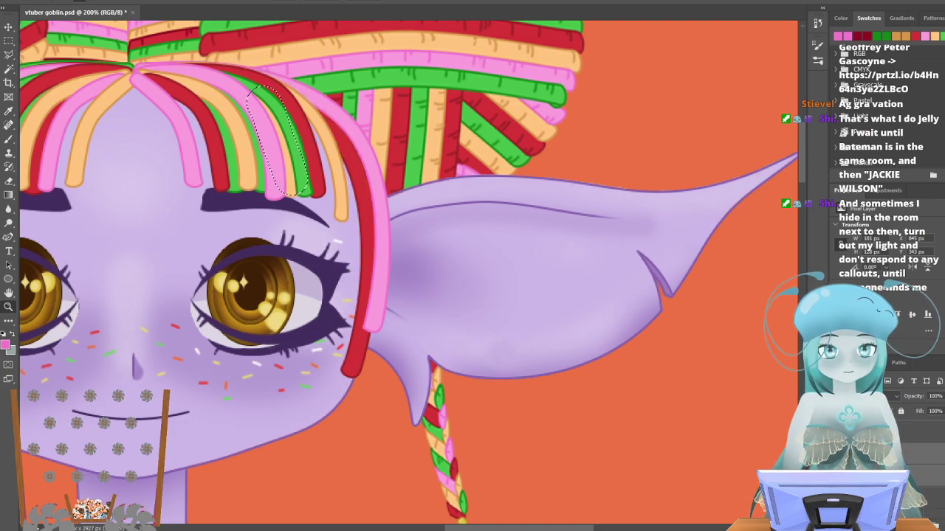
left_click(837, 451)
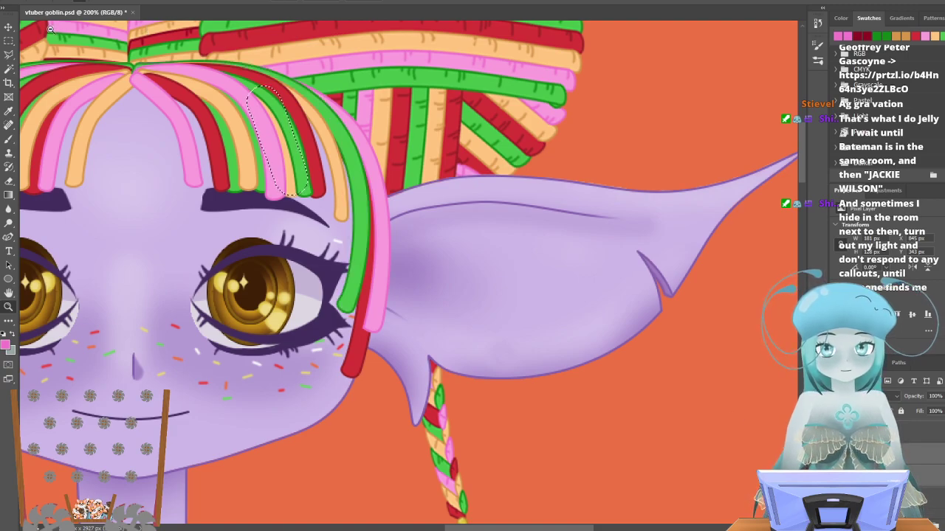
left_click(8, 41)
left_click(127, 125)
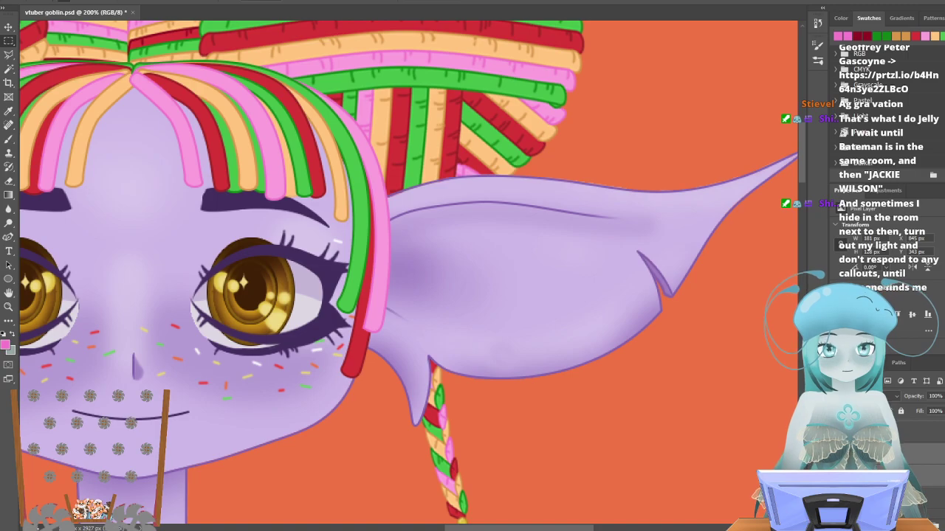
right_click(872, 461)
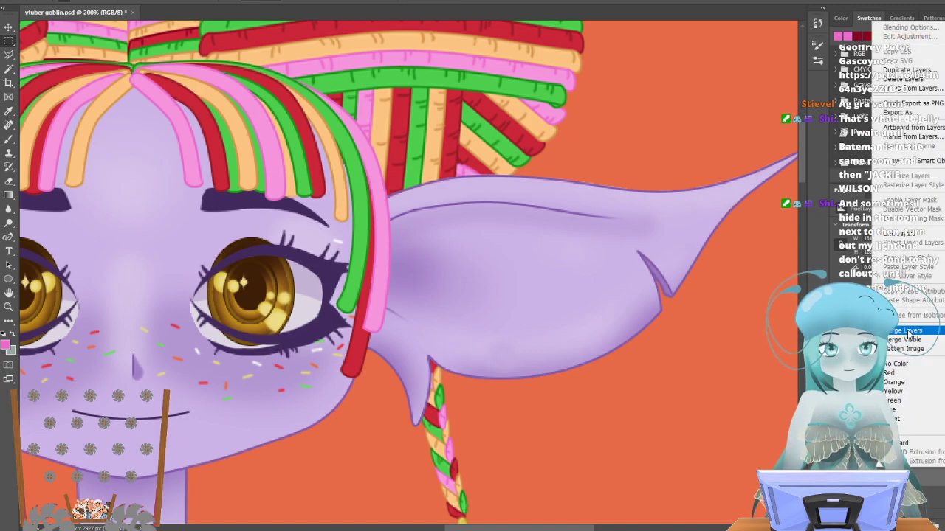
left_click(904, 331)
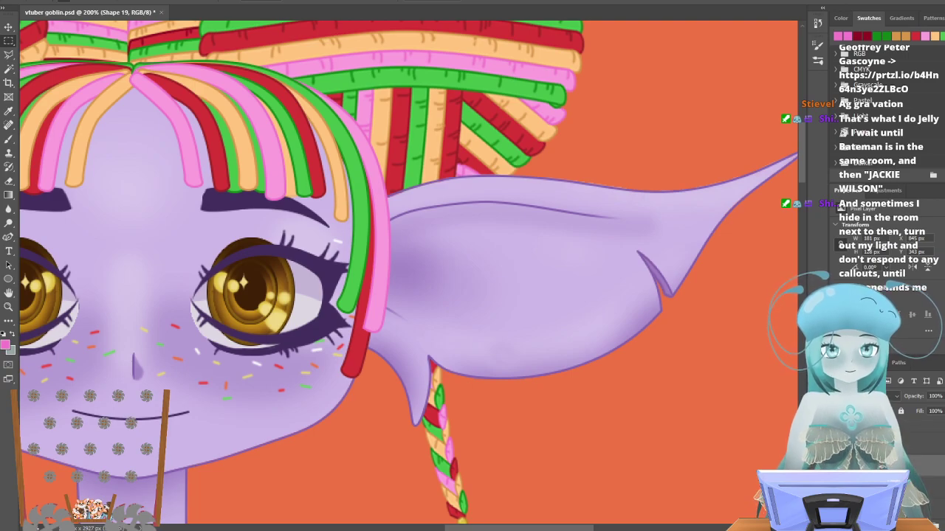
Toggle the merged fringe layer's visibility repeatedly to check which strands it contains.
left_click(837, 466)
left_click(837, 466)
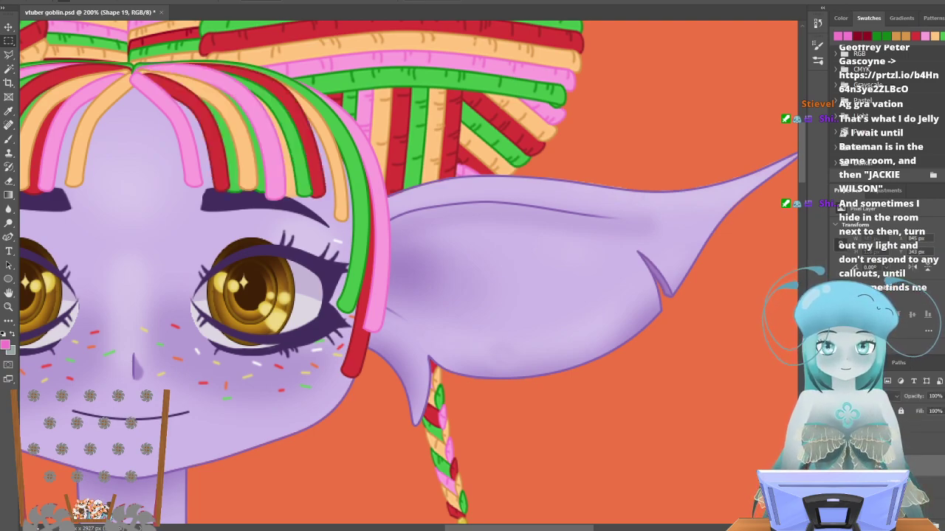
left_click(837, 466)
left_click(836, 466)
left_click(836, 466)
left_click(837, 465)
left_click(837, 466)
left_click(837, 465)
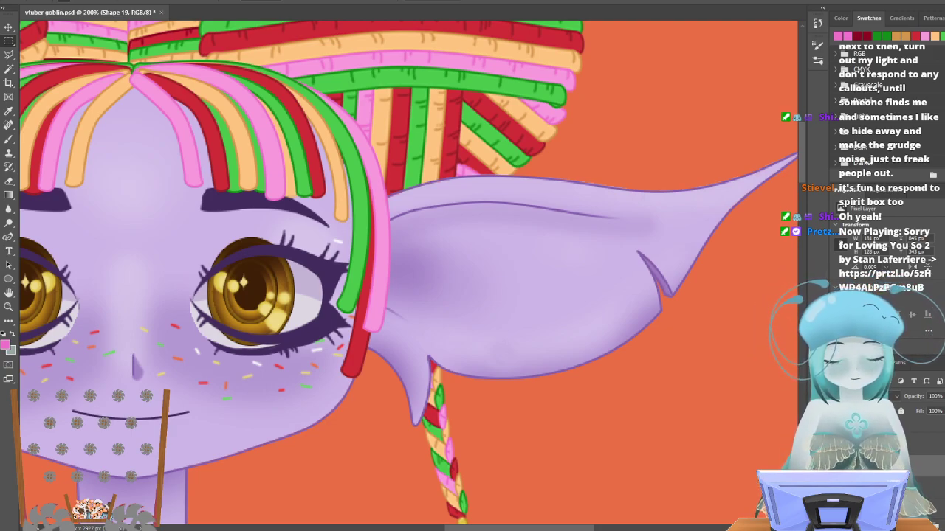
Rename the Shape 22 layer as Centre Fringe L.
left_click(912, 424)
left_click(907, 442)
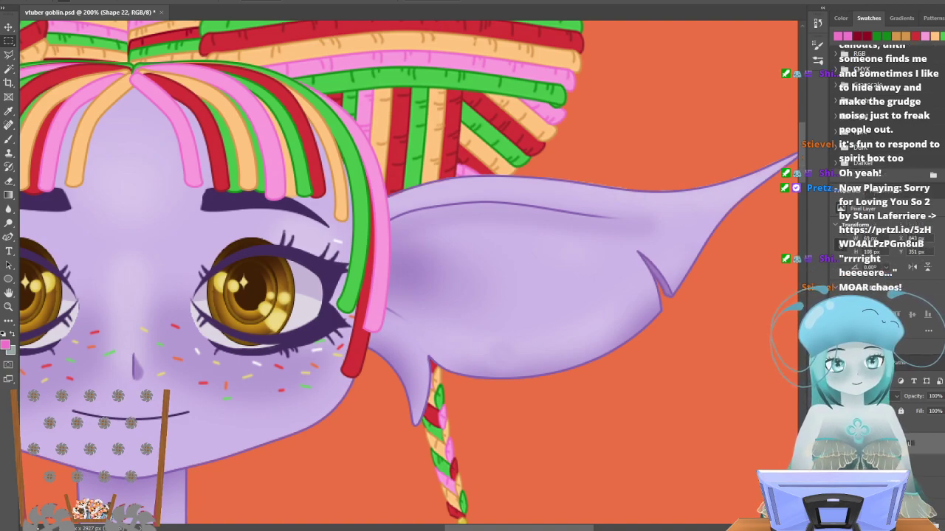
left_click(932, 458)
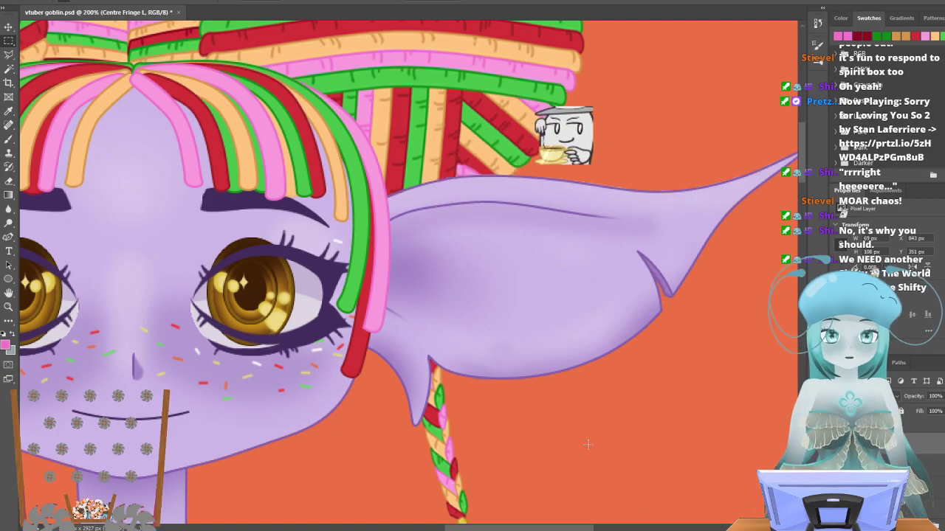
Brush short darker pink yarn-texture lines along the innermost pink fringe strand on the Centre Fringe L layer.
left_click_drag(83, 297, 208, 393)
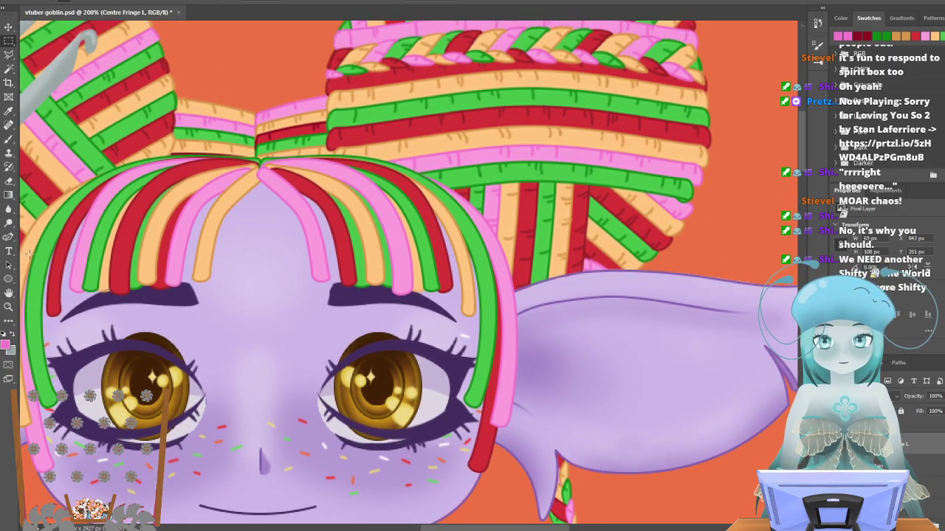
left_click(9, 306)
left_click_drag(277, 175, 277, 176)
left_click(8, 140)
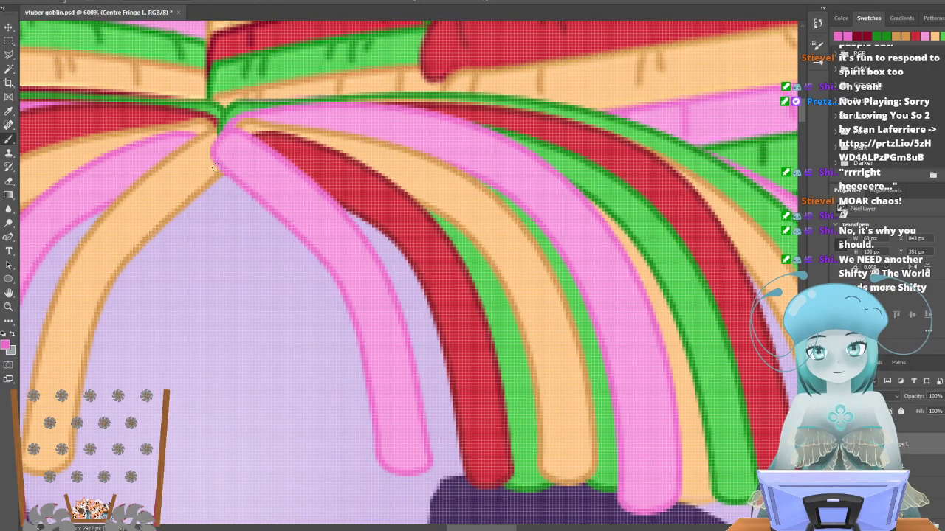
scroll(235, 168, "down", 2)
scroll(237, 168, "up", 2)
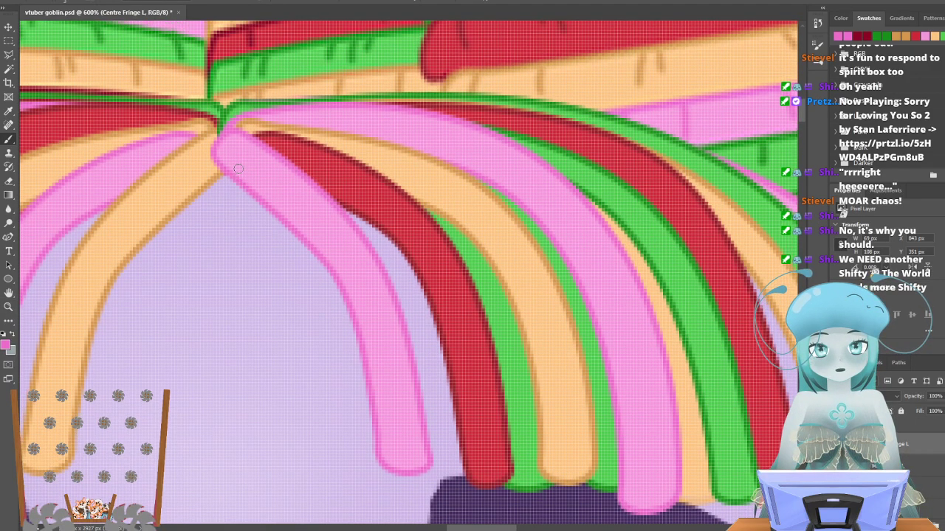
scroll(239, 169, "down", 1)
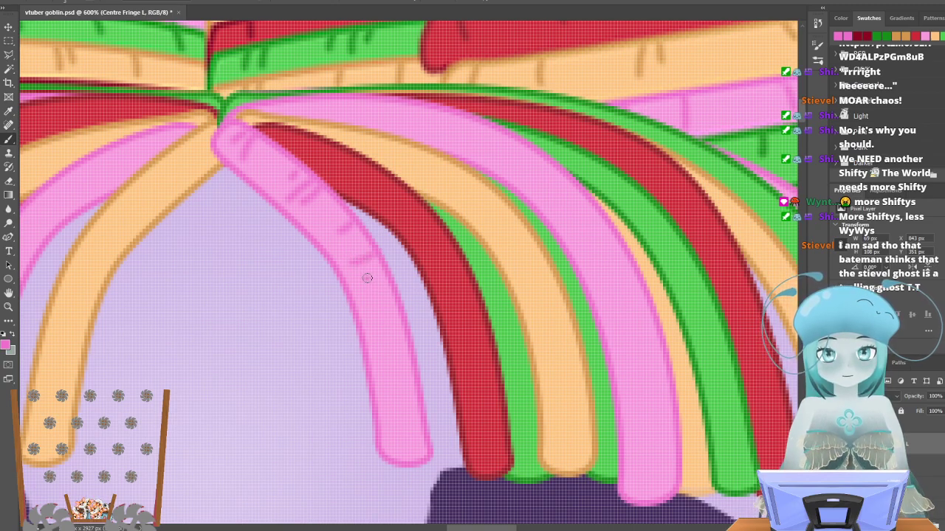
left_click(78, 3)
left_click(77, 2)
left_click_drag(384, 349, 415, 339)
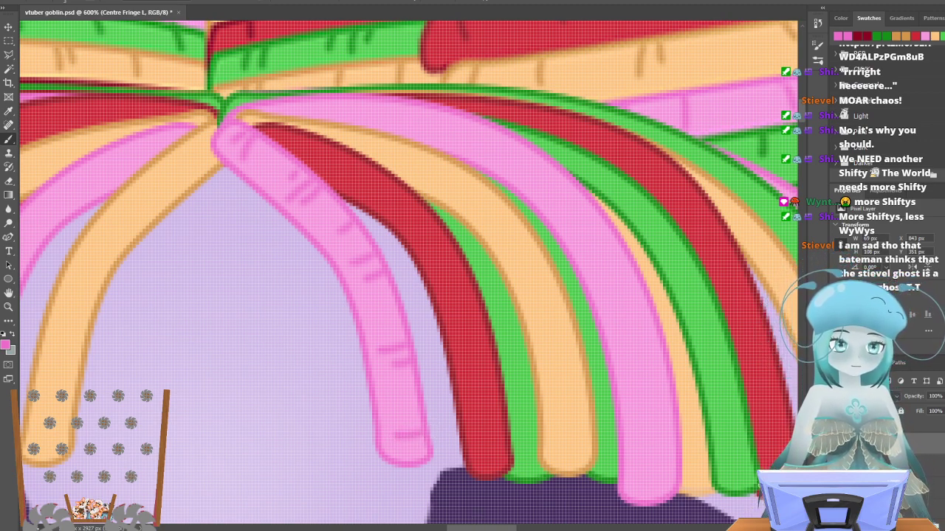
Paint short darker pink texture lines along the wide pink strand on the Main Fringe L layer.
left_click(897, 464)
scroll(399, 469, "right", 3)
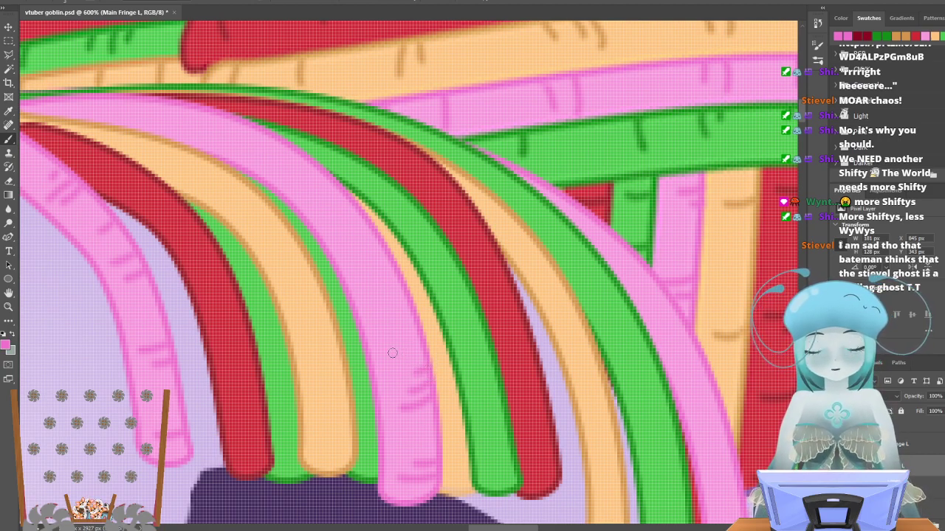
left_click_drag(380, 319, 404, 307)
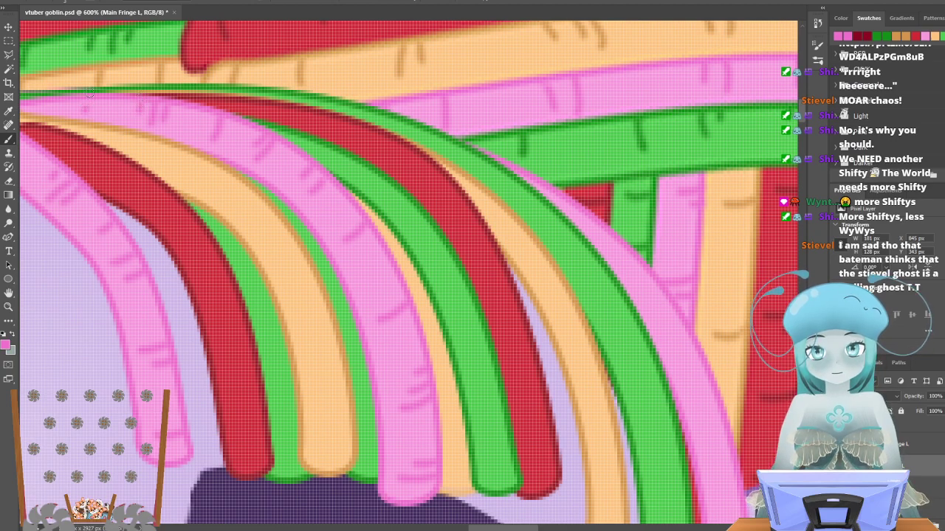
scroll(445, 391, "down", 2)
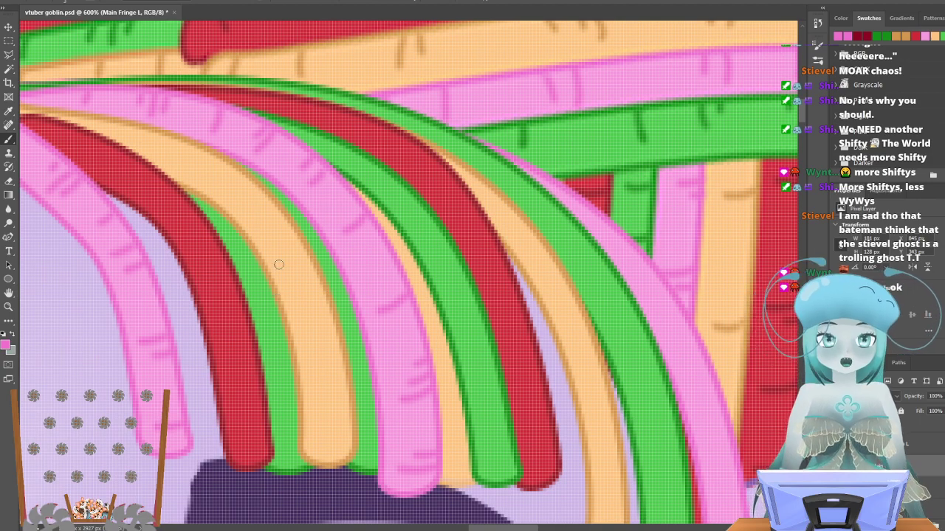
Paint short darker orange texture lines along the wide and narrow orange strands on the Main Fringe L layer.
left_click(307, 276, "alt")
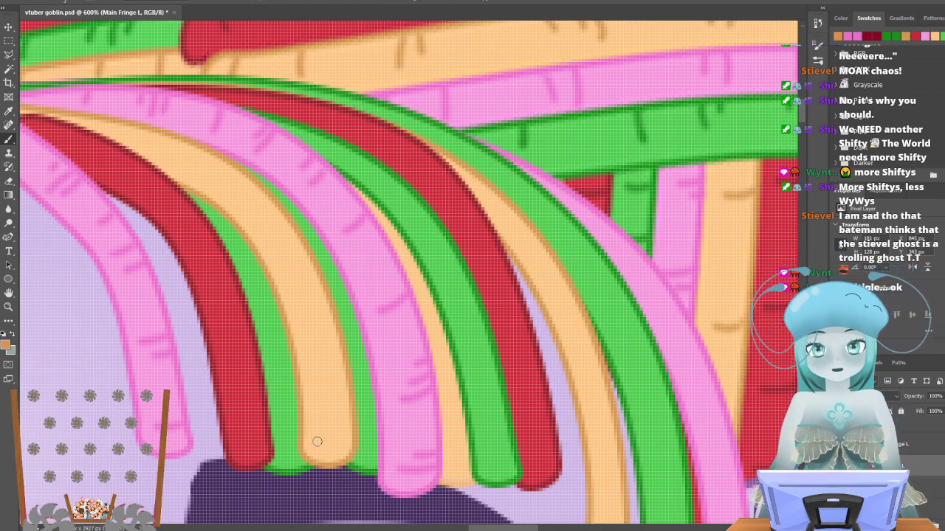
mouse_move(316, 442)
left_mouse_down()
mouse_move(342, 443)
mouse_move(327, 428)
mouse_move(357, 417)
left_mouse_up()
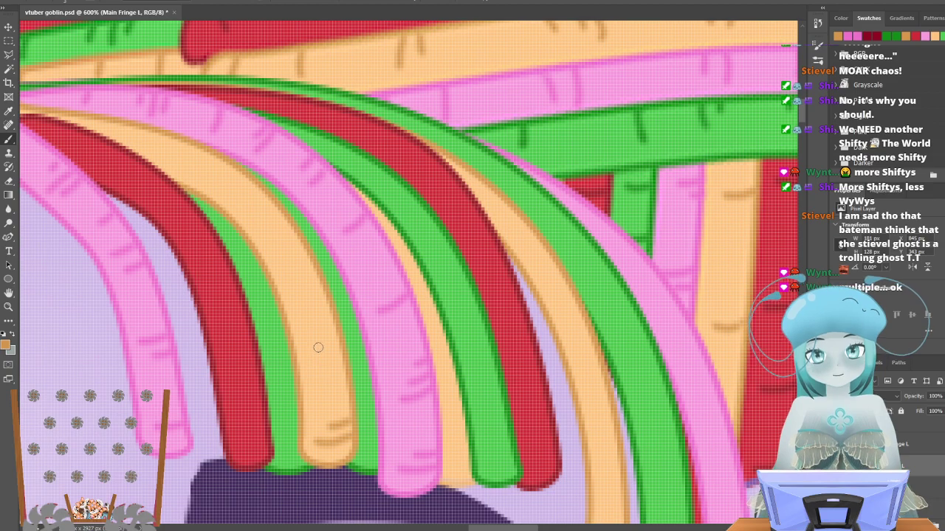
left_click_drag(309, 355, 344, 339)
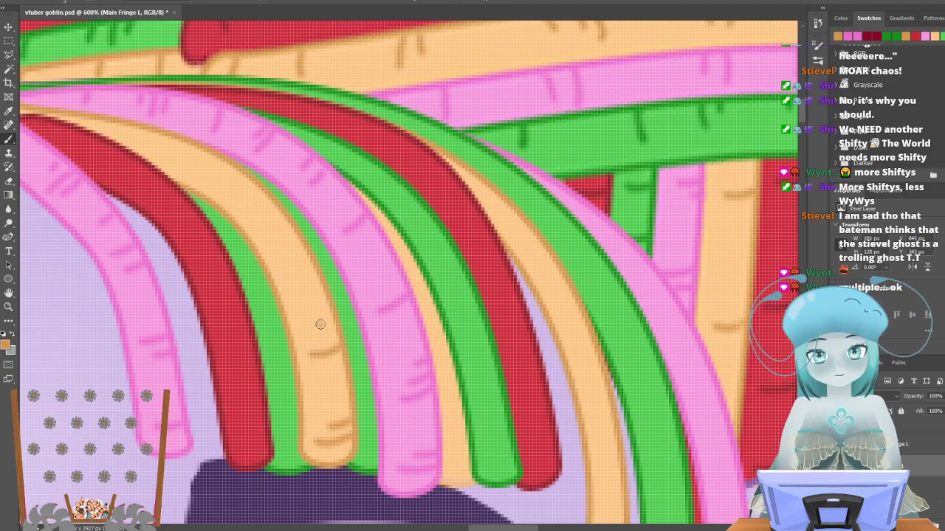
left_click_drag(298, 315, 313, 314)
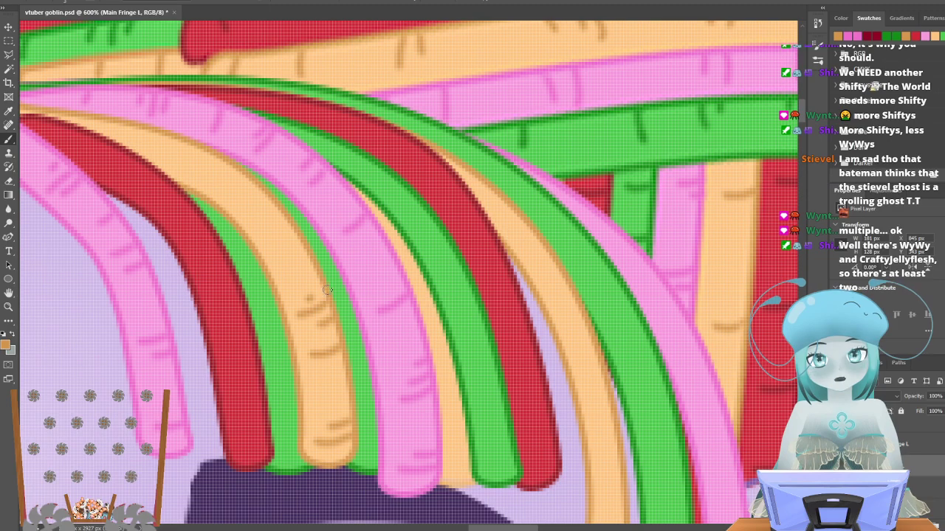
left_click_drag(274, 247, 287, 243)
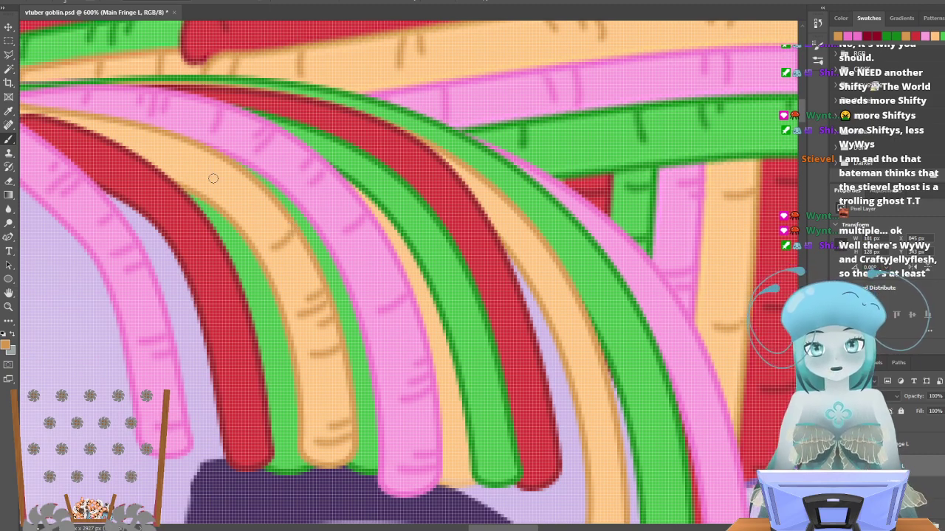
left_click_drag(243, 208, 259, 196)
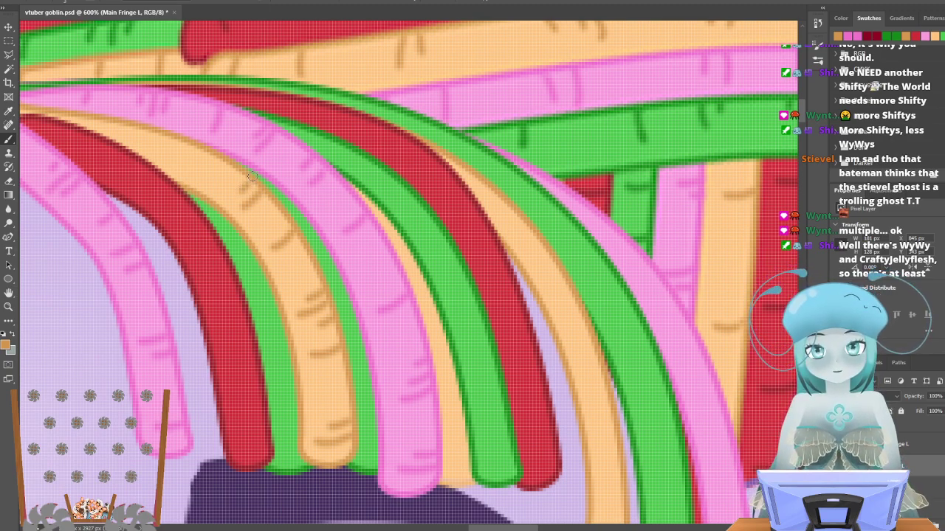
left_click_drag(182, 170, 192, 136)
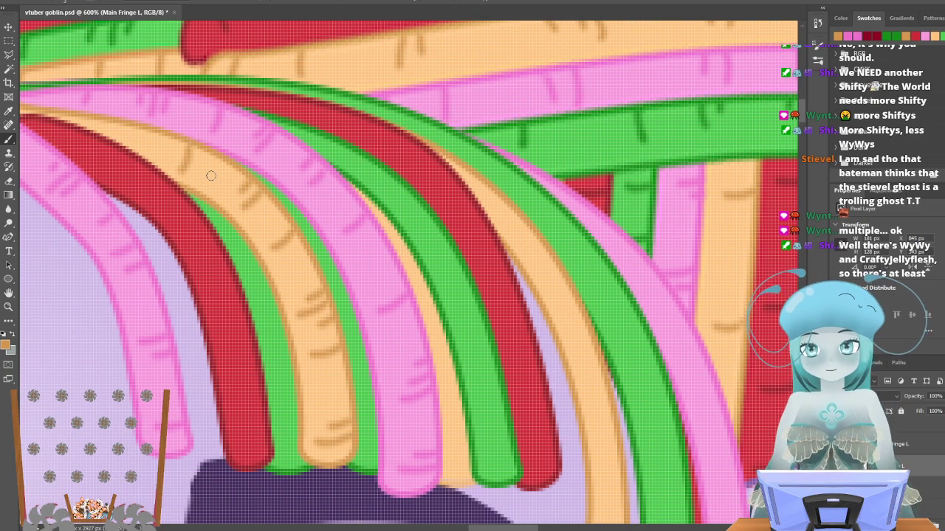
scroll(192, 144, "up", 2)
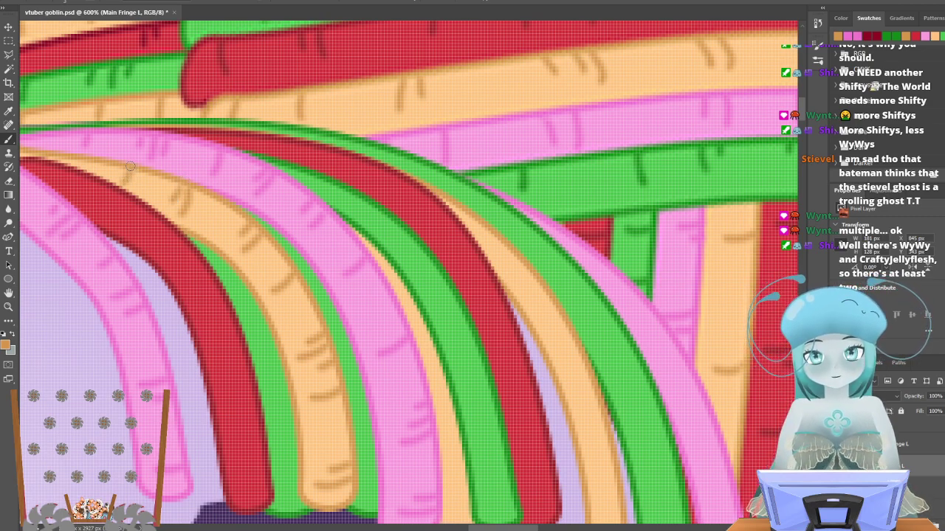
scroll(325, 165, "down", 5)
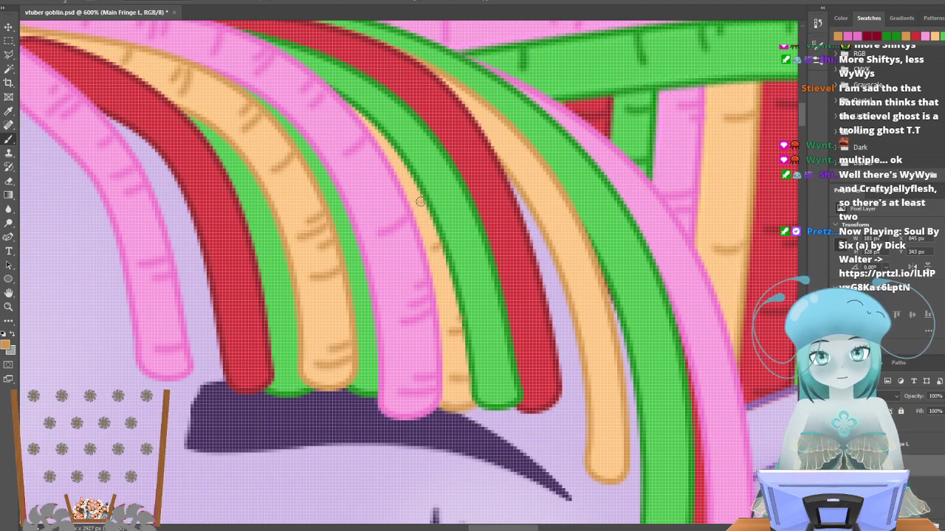
scroll(346, 450, "up", 5)
scroll(265, 353, "down", 3)
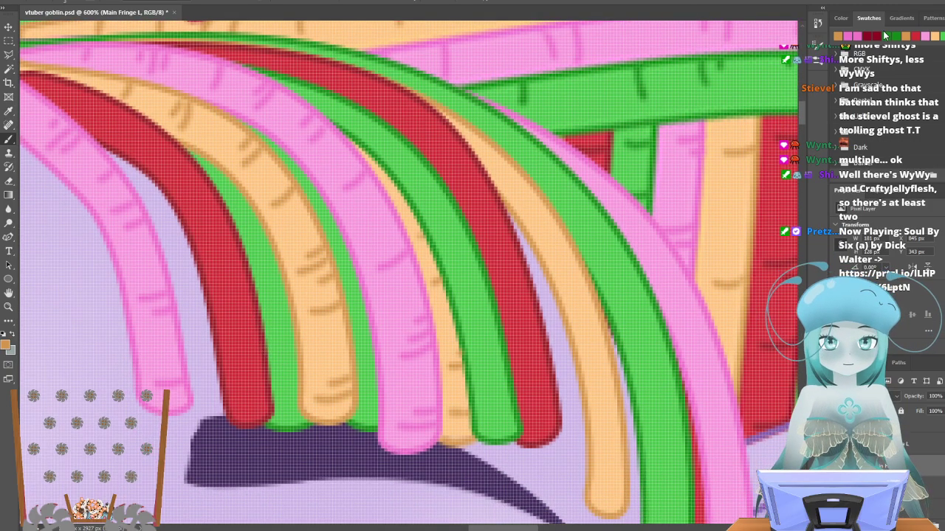
Paint short dark red texture lines along the inner red strand beside the innermost pink one on the Main Fringe L layer.
left_click(876, 34)
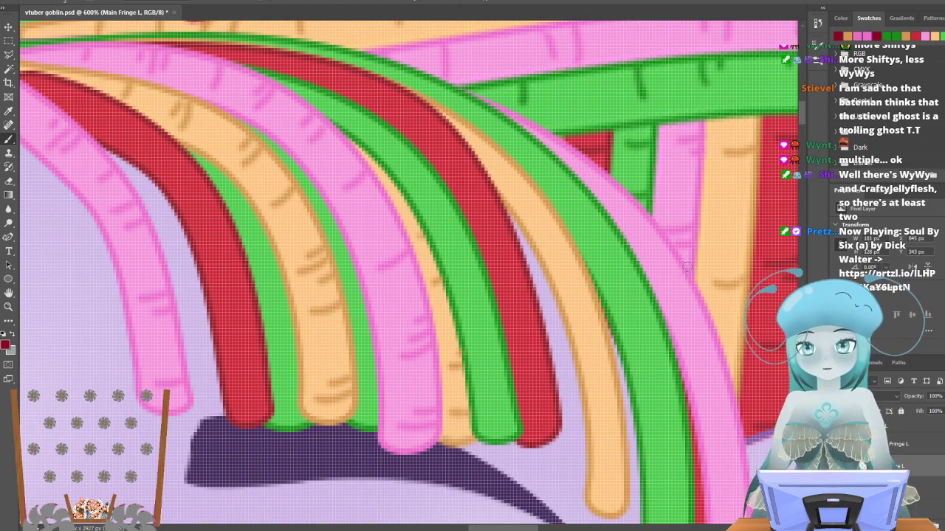
scroll(244, 389, "down", 1)
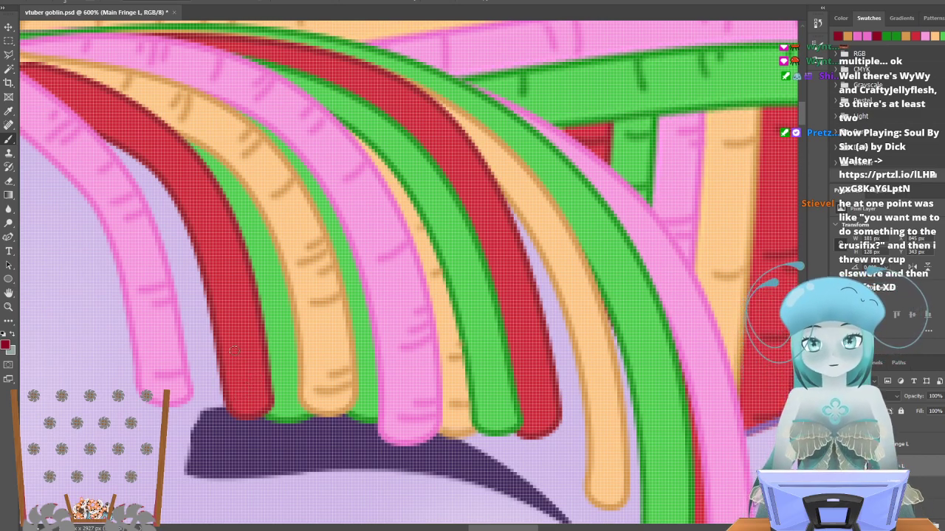
left_click_drag(249, 348, 270, 336)
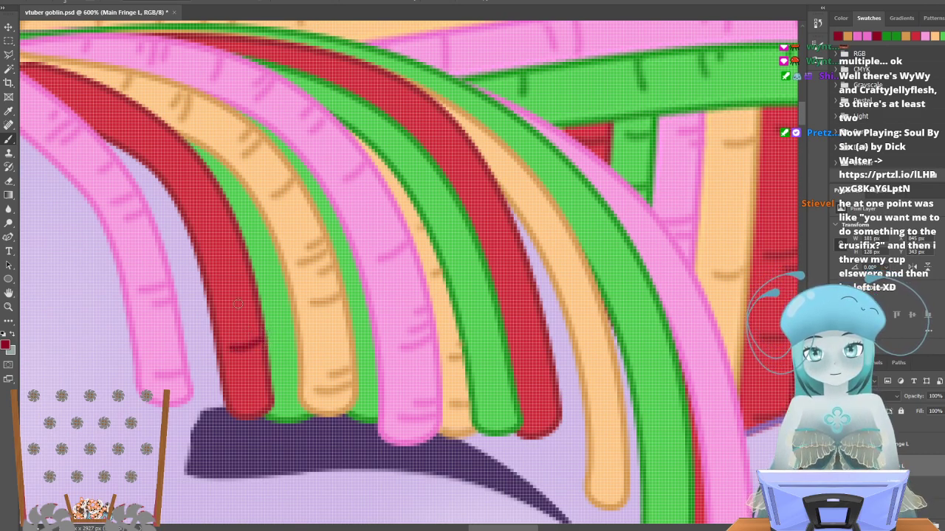
left_click_drag(225, 292, 254, 276)
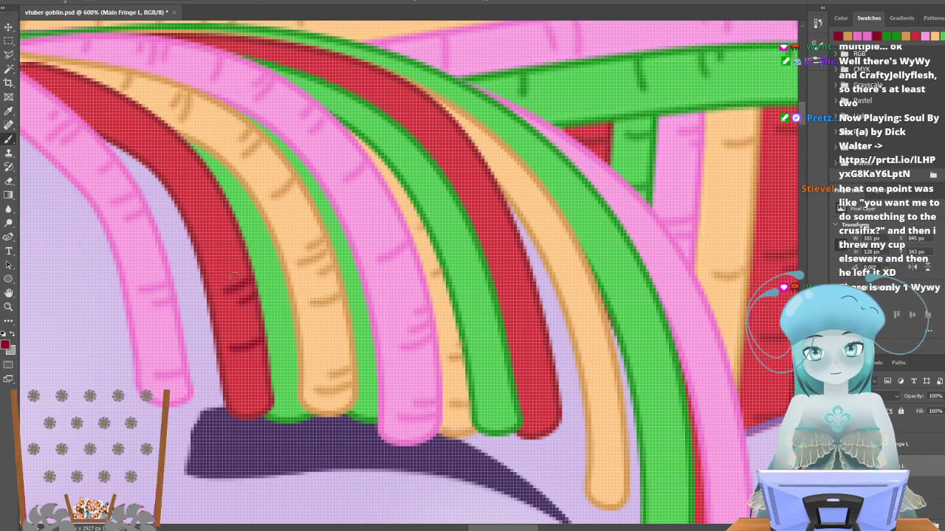
left_click_drag(247, 273, 210, 233)
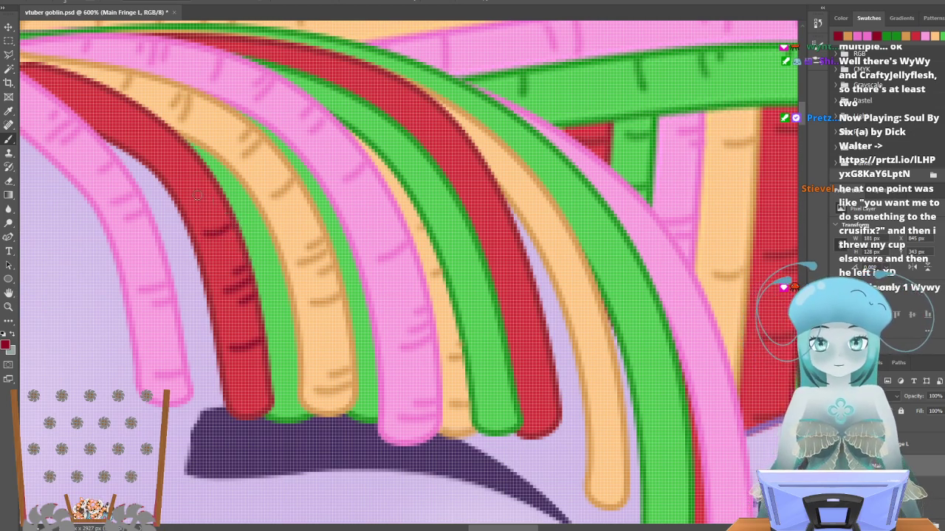
mouse_move(197, 195)
left_mouse_down()
mouse_move(220, 187)
mouse_move(210, 190)
left_mouse_up()
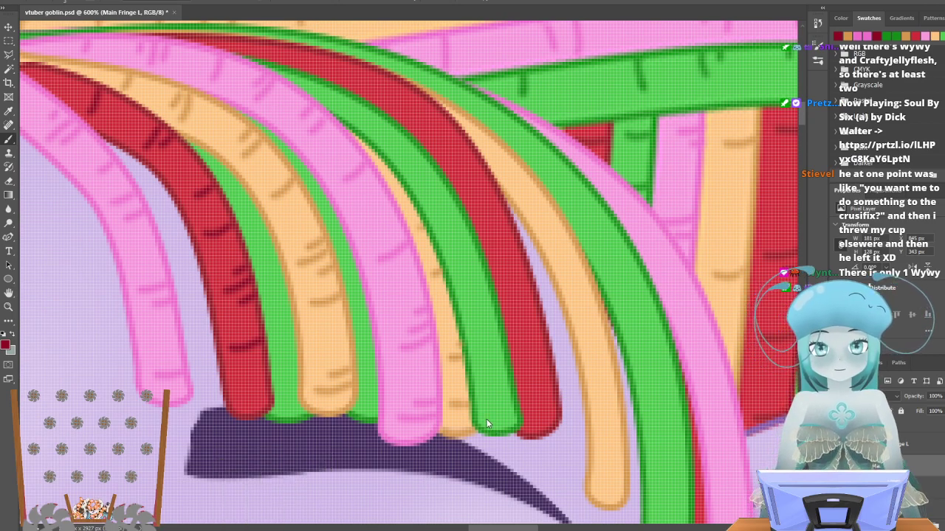
Add short dark red texture lines along the outer red strand, from its tip up to the hair parting.
left_click_drag(545, 399, 559, 390)
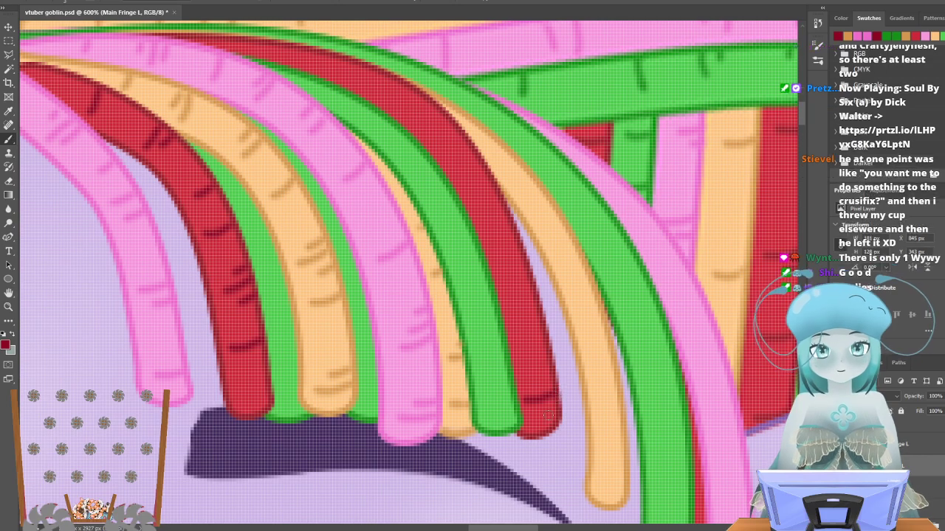
left_click_drag(555, 414, 564, 396)
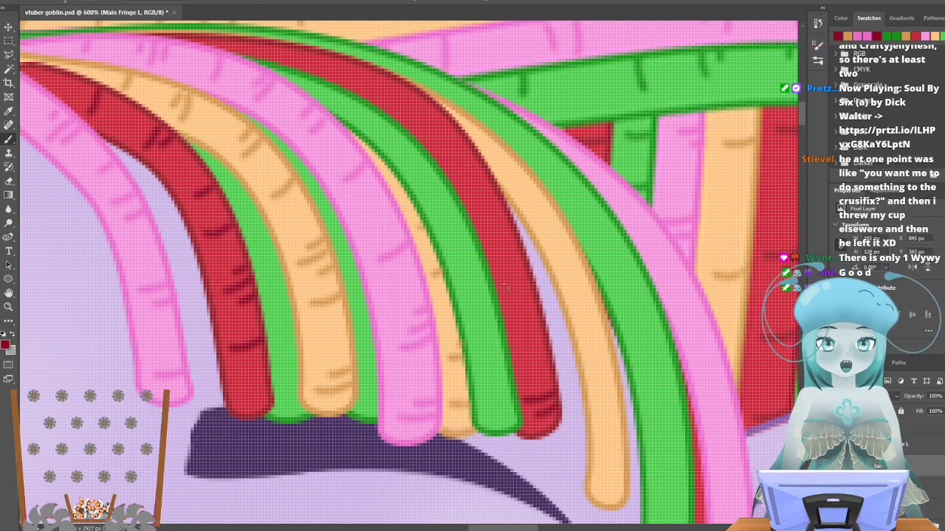
mouse_move(510, 299)
left_mouse_down()
mouse_move(543, 284)
mouse_move(523, 316)
mouse_move(541, 303)
mouse_move(513, 281)
mouse_move(539, 270)
left_mouse_up()
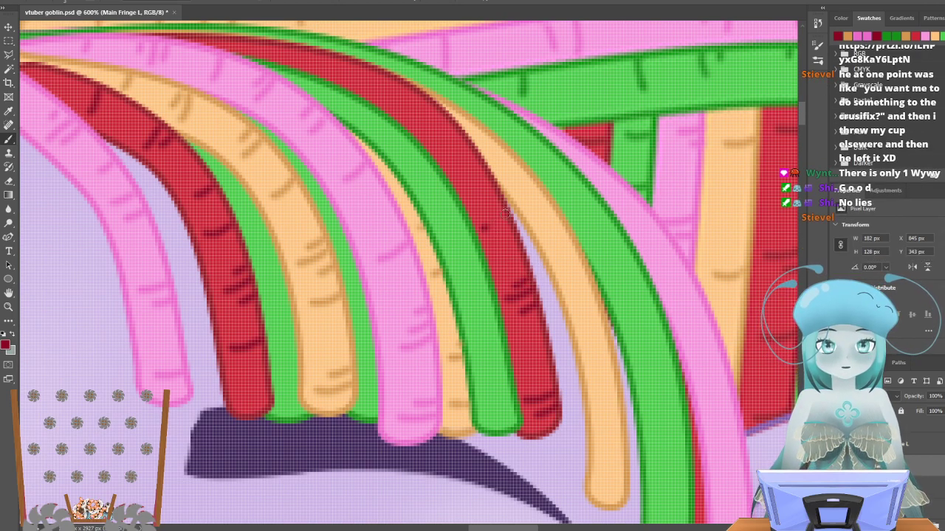
left_click_drag(495, 221, 509, 203)
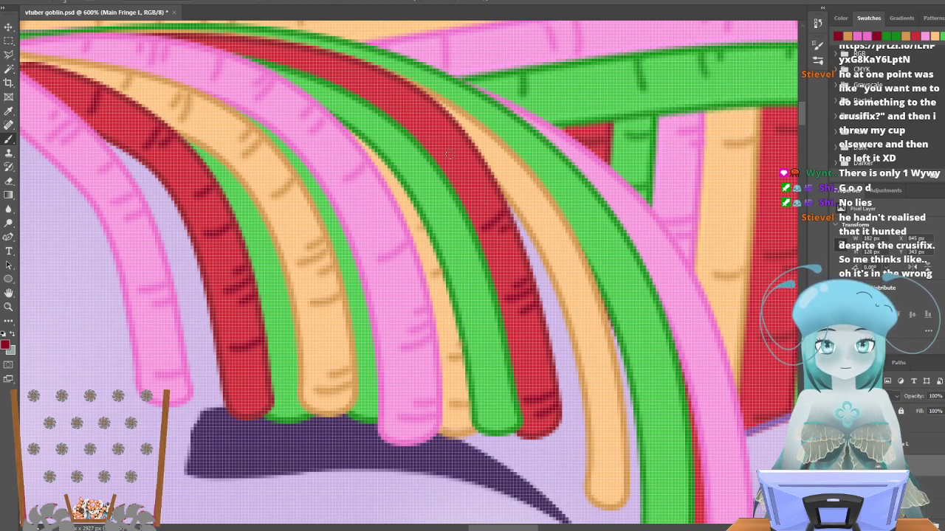
left_click_drag(435, 156, 455, 140)
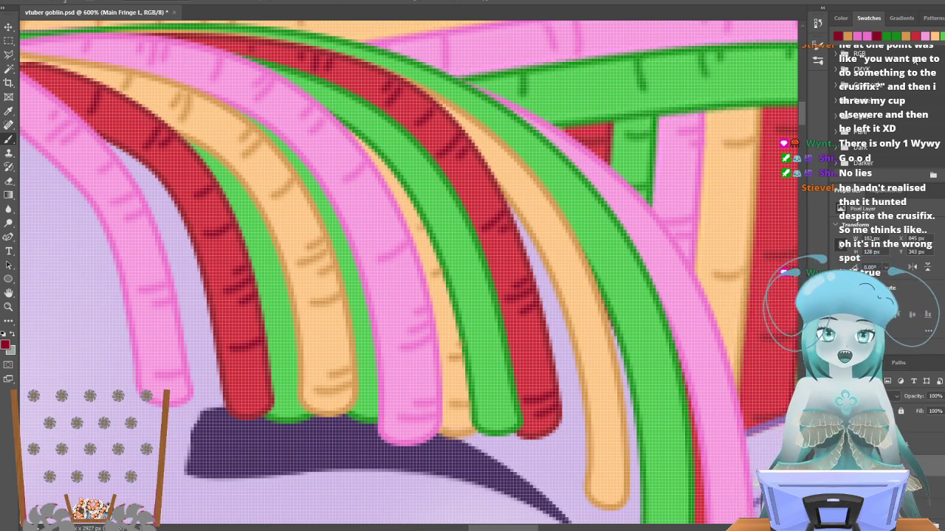
Paint short dark green texture lines along the green strands on the Main Fringe L layer.
left_click(894, 35)
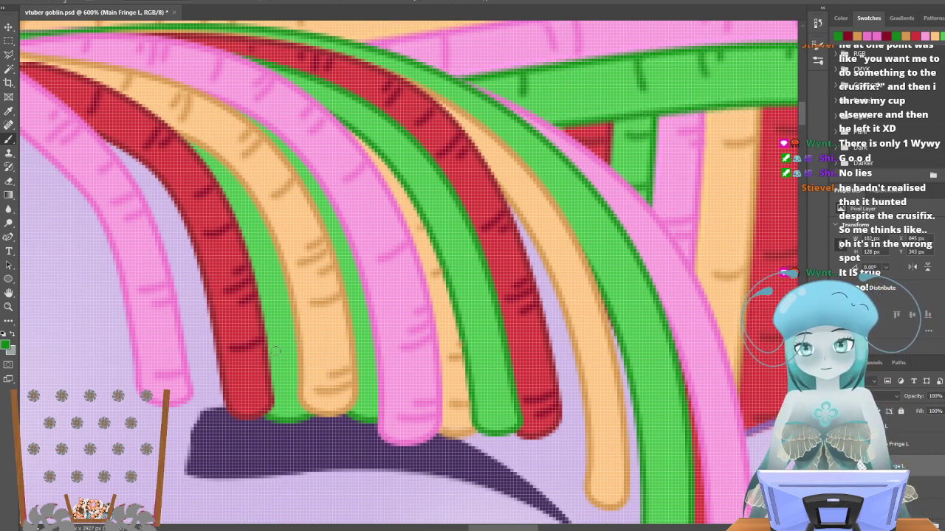
scroll(276, 350, "down", 1)
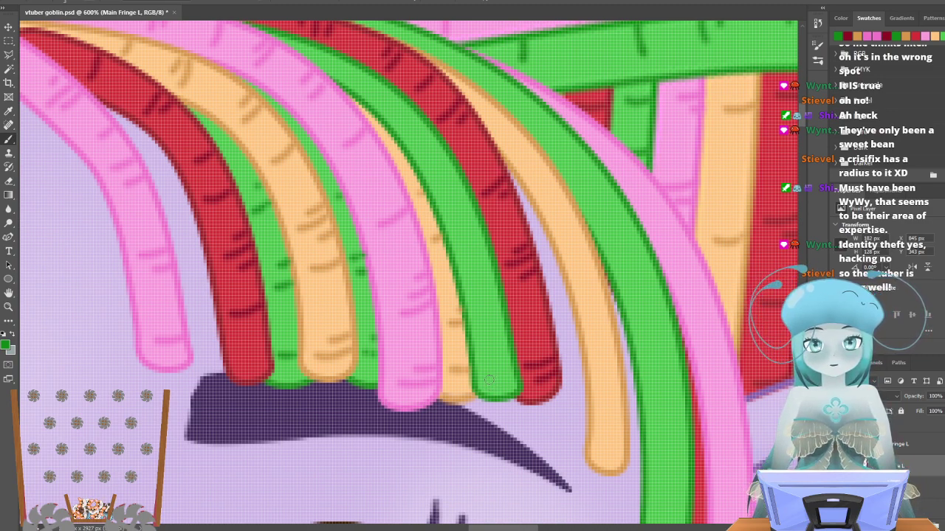
left_click_drag(489, 383, 519, 375)
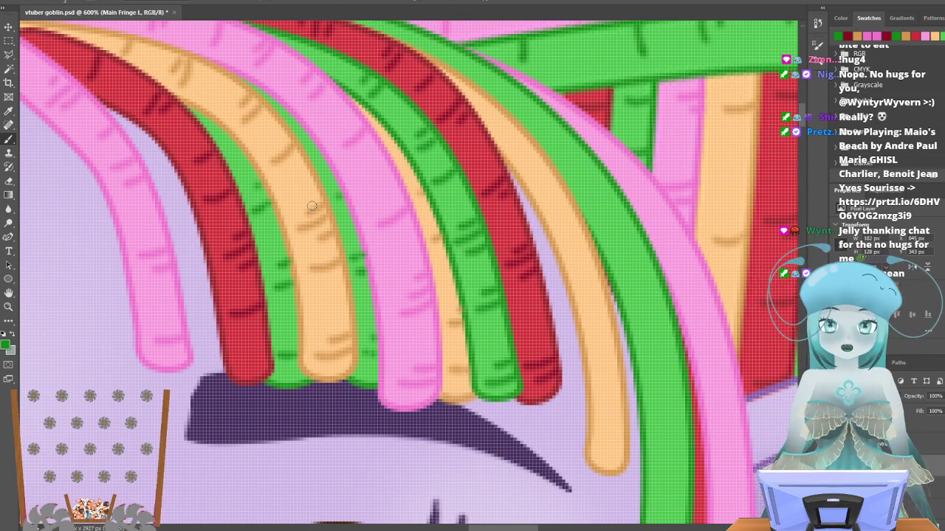
scroll(311, 206, "up", 2)
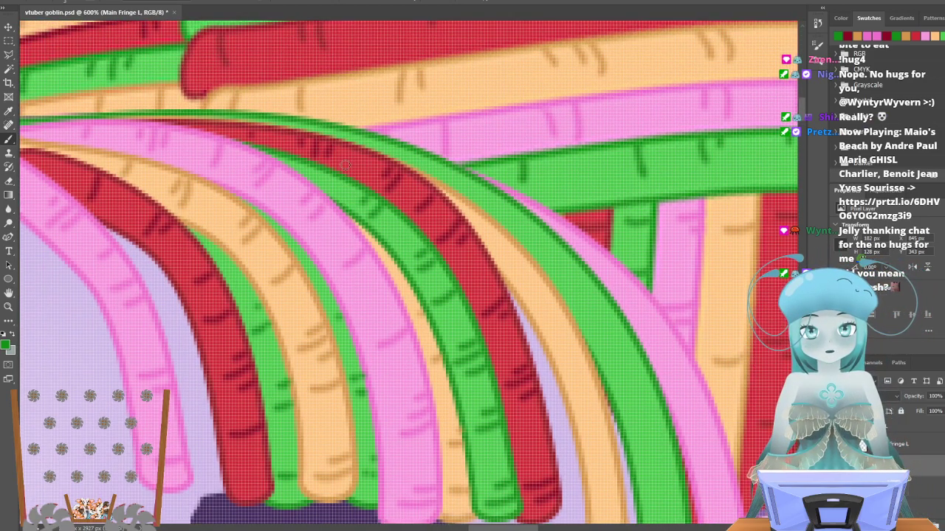
scroll(484, 194, "down", 1)
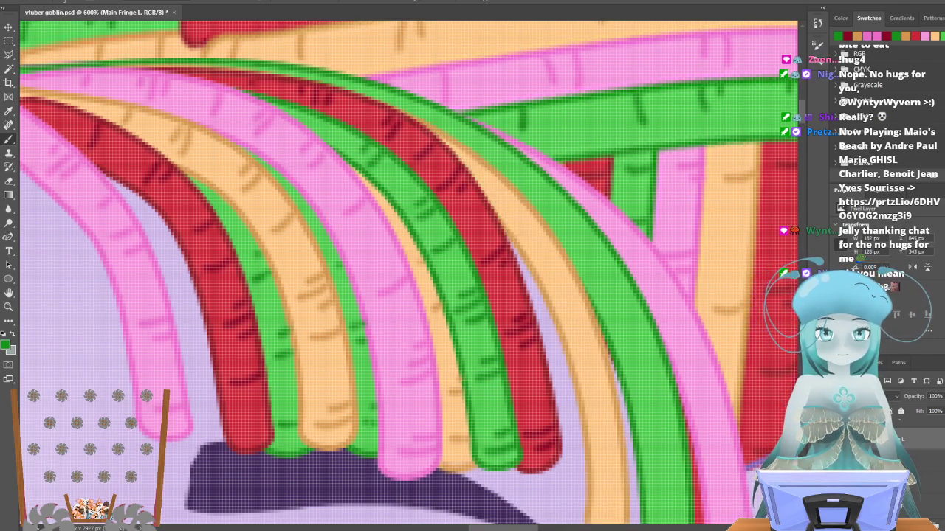
On the Shape 17 layer, paint short dark green texture lines along the upper curve of the long outer green strand.
left_click(531, 194, "ctrl")
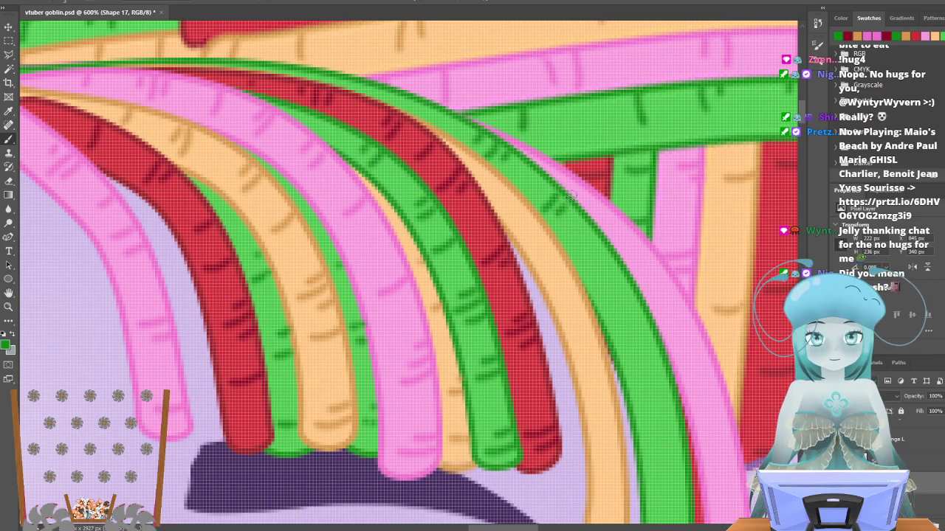
scroll(622, 253, "down", 2)
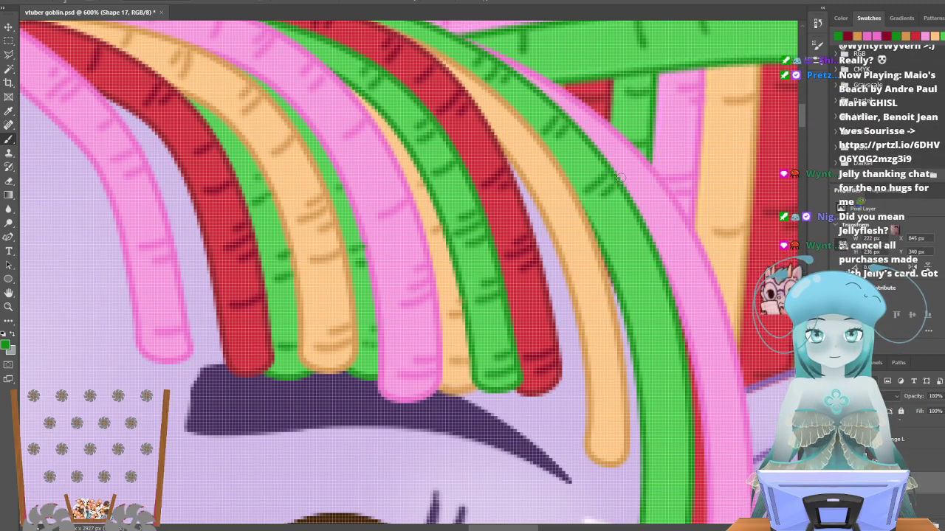
scroll(611, 222, "down", 1)
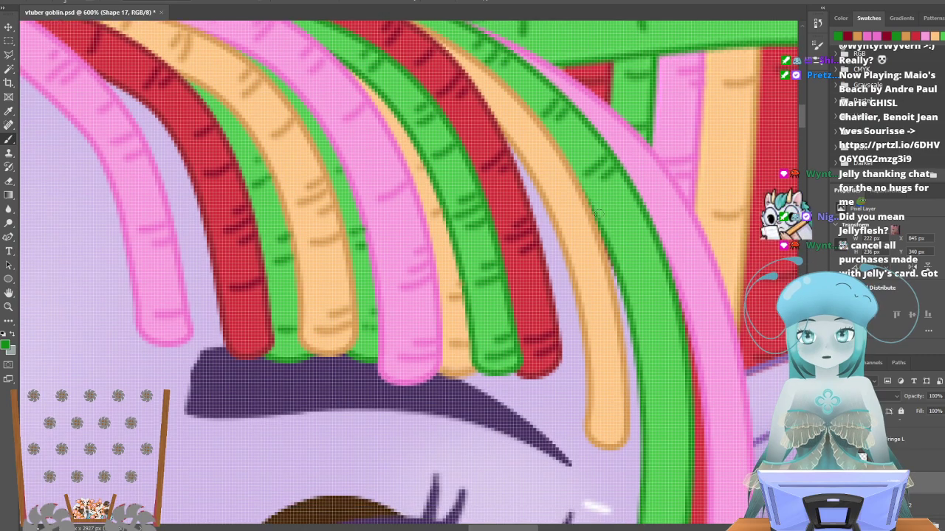
scroll(659, 167, "up", 1)
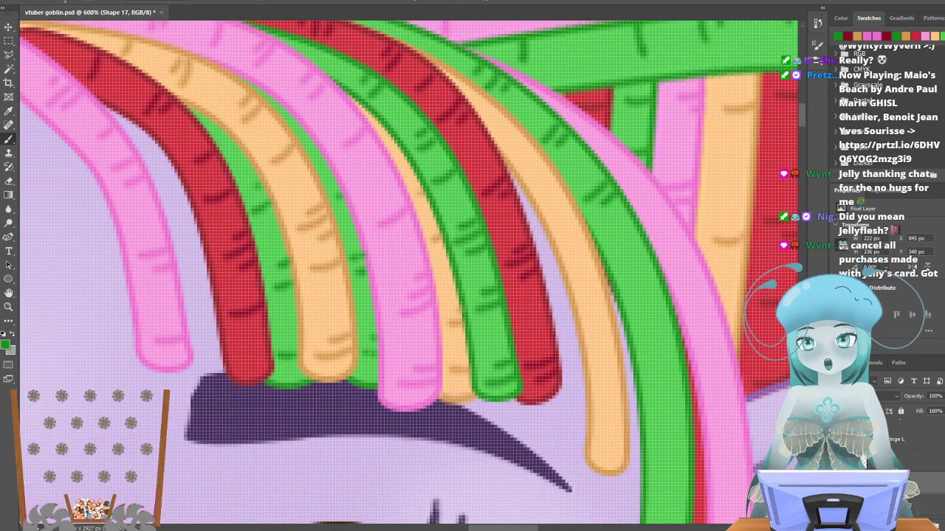
scroll(684, 255, "down", 3)
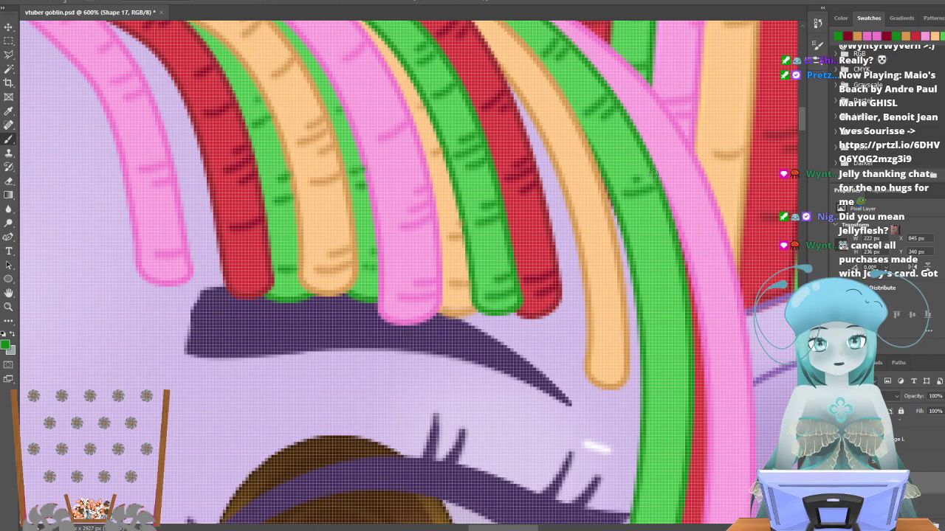
scroll(649, 174, "down", 1)
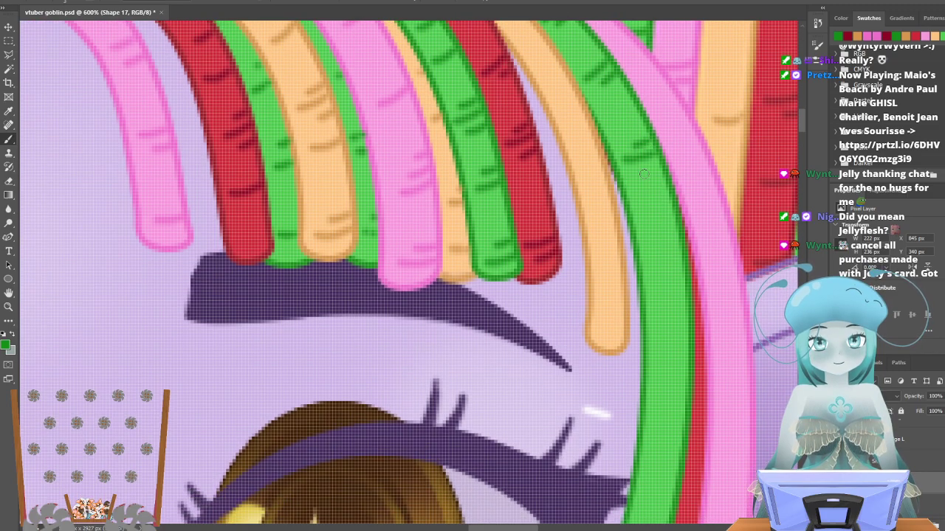
scroll(657, 164, "down", 2)
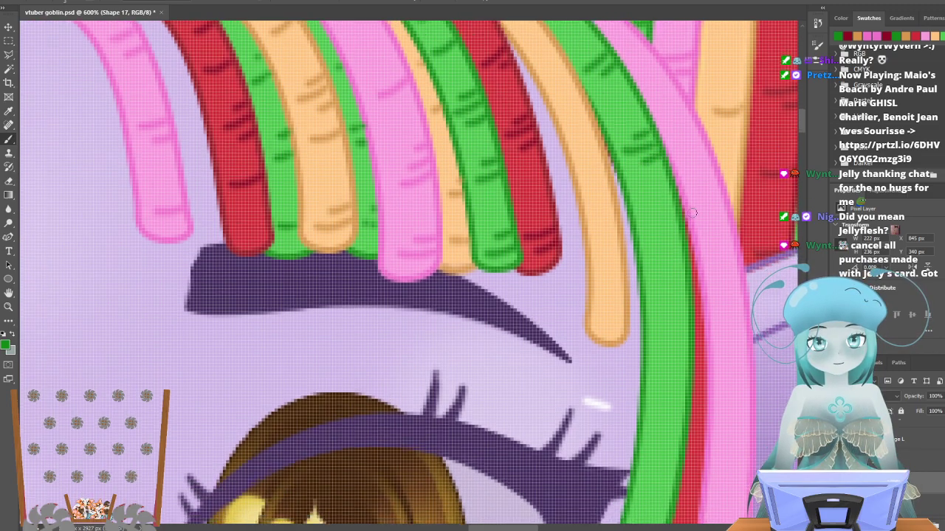
Continue the short dark green texture lines down the lower part of the long green strand beside the eye, to its rounded tip.
mouse_move(664, 171)
left_mouse_down()
mouse_move(687, 162)
mouse_move(671, 185)
mouse_move(688, 174)
left_mouse_up()
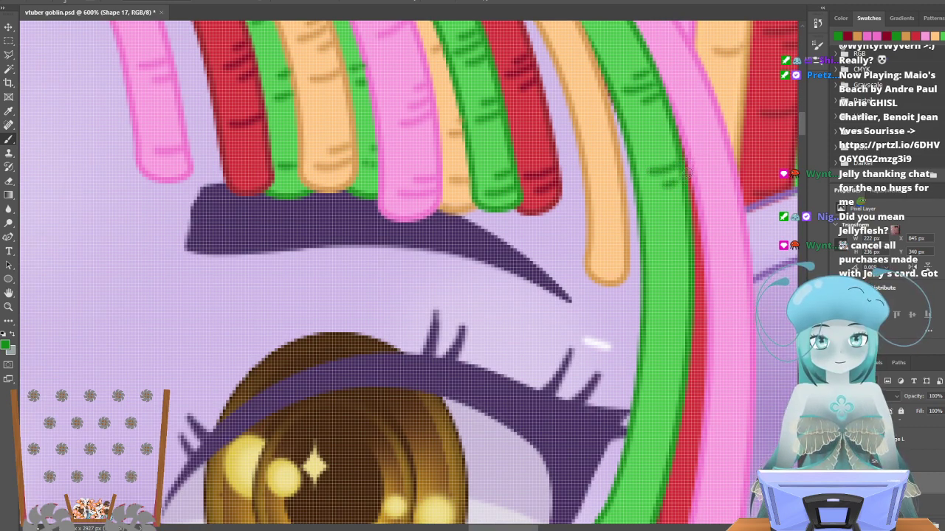
mouse_move(657, 215)
left_mouse_down()
mouse_move(698, 206)
mouse_move(676, 230)
mouse_move(657, 218)
mouse_move(701, 217)
mouse_move(659, 242)
mouse_move(694, 233)
left_mouse_up()
scroll(683, 217, "down", 2)
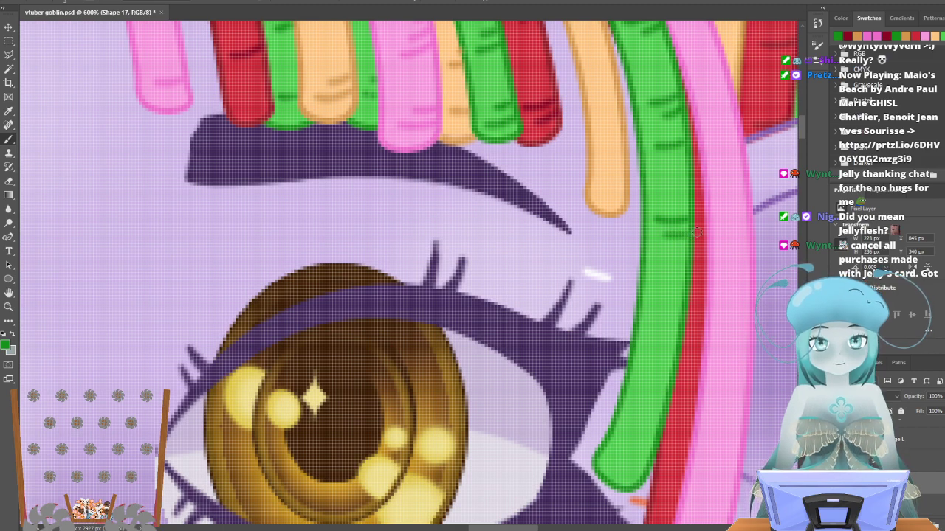
mouse_move(648, 275)
left_mouse_down()
mouse_move(698, 285)
mouse_move(671, 299)
mouse_move(688, 302)
left_mouse_up()
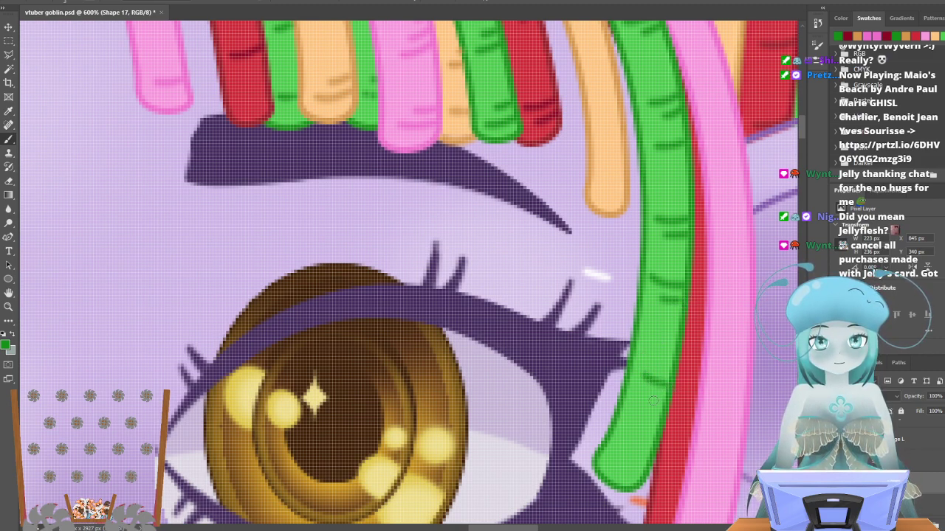
left_click_drag(613, 452, 634, 466)
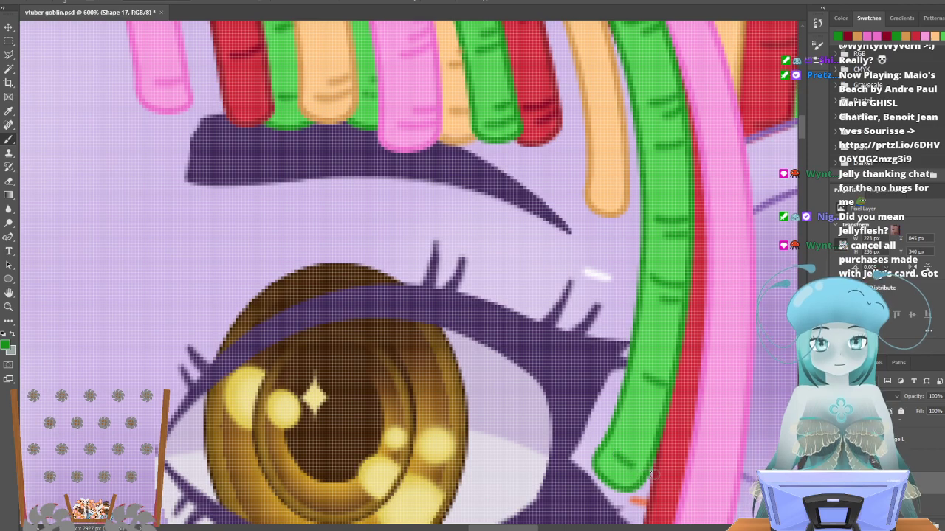
On the Shape 25 layer, paint short darker orange texture lines along the outer orange strand, from the hair parting to its tip.
scroll(535, 397, "up", 5)
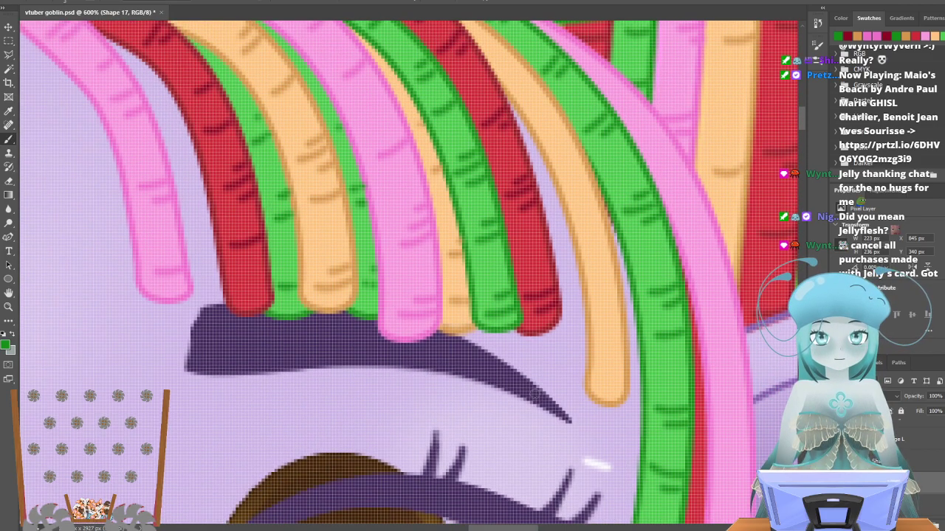
scroll(533, 397, "up", 3)
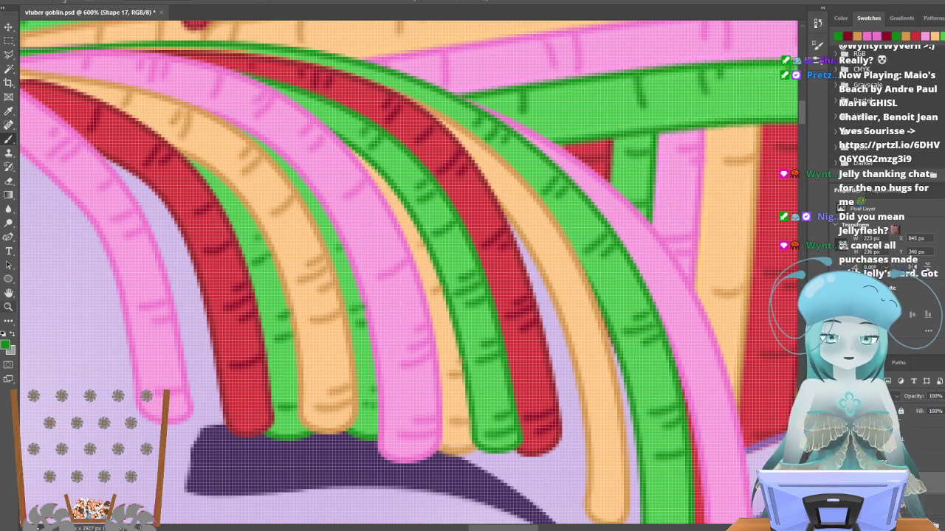
left_click(857, 36)
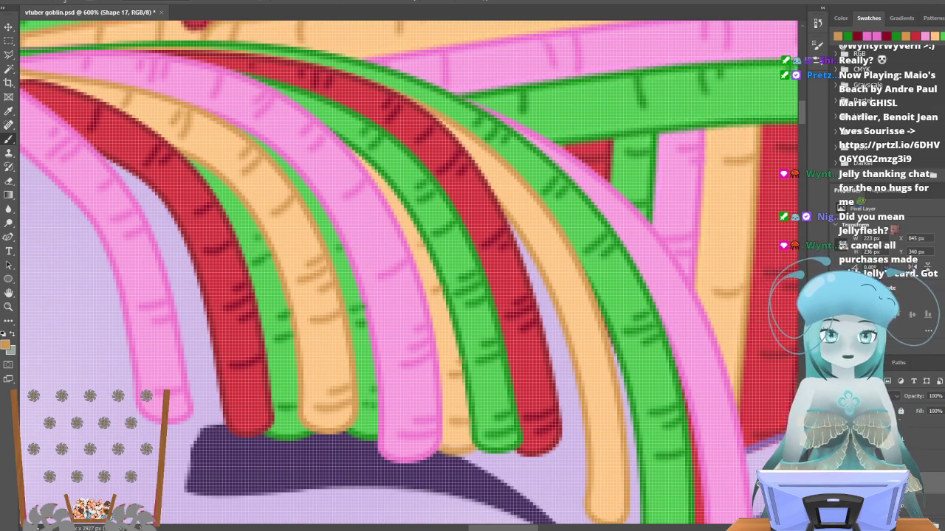
left_click(837, 462)
left_click(837, 462)
left_click(915, 462)
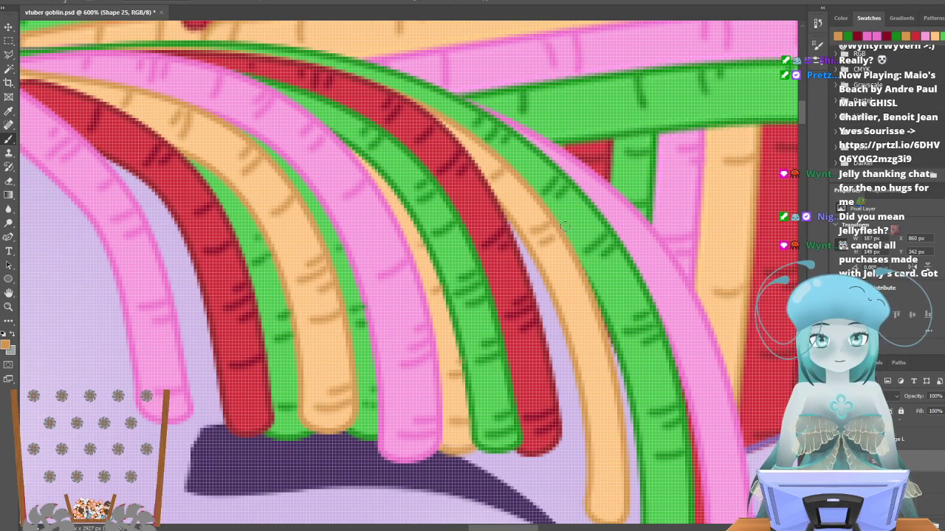
scroll(568, 221, "down", 2)
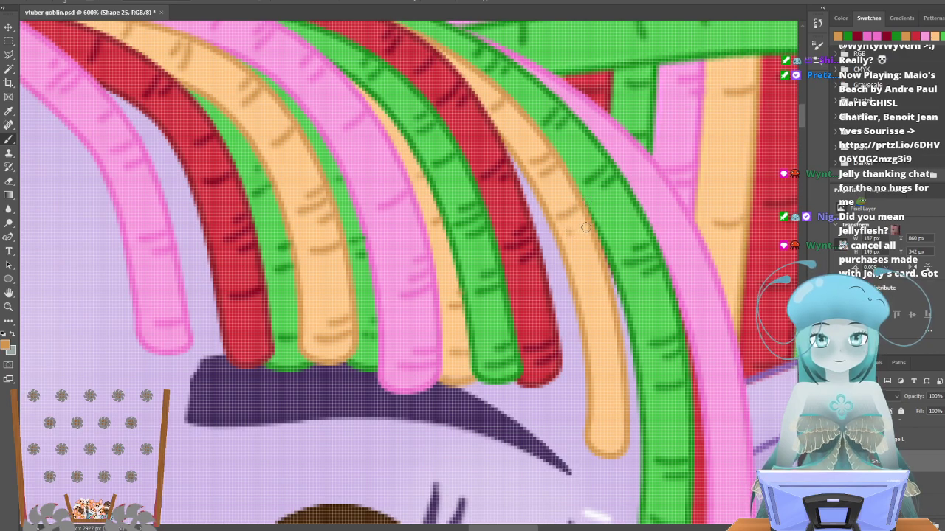
scroll(596, 219, "down", 1)
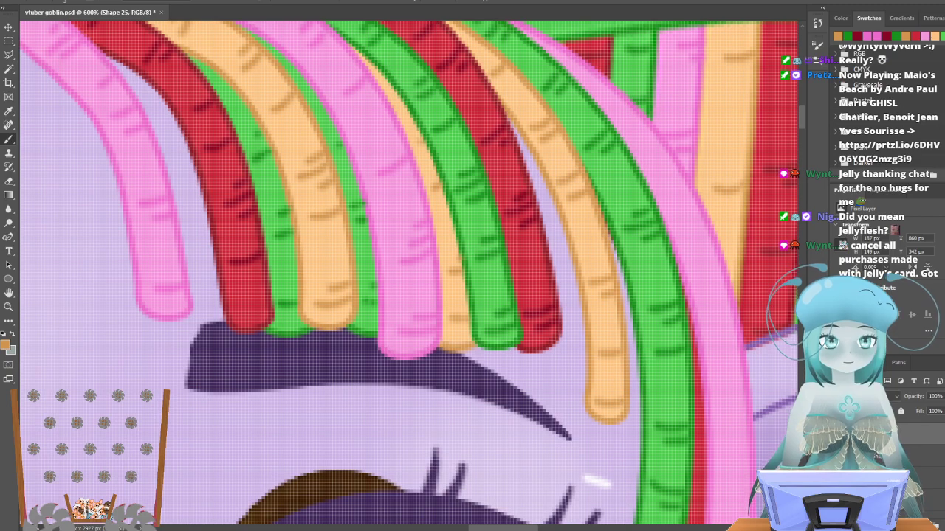
On the Shape 17 copy 2 layer, paint short darker pink texture lines along the upper curve of the long outer pink strand.
key("alt+[")
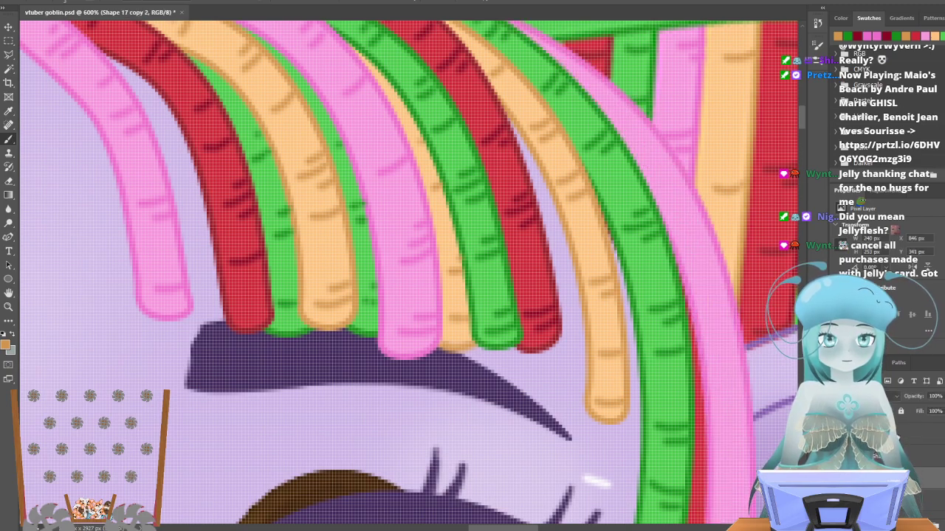
scroll(606, 295, "up", 3)
left_click(873, 37)
scroll(685, 238, "up", 4)
scroll(684, 238, "up", 2)
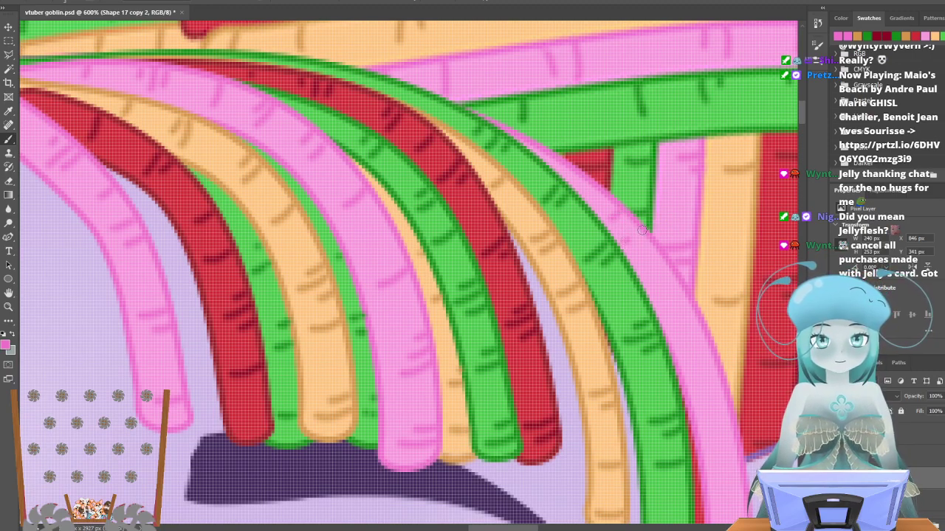
scroll(642, 225, "down", 3)
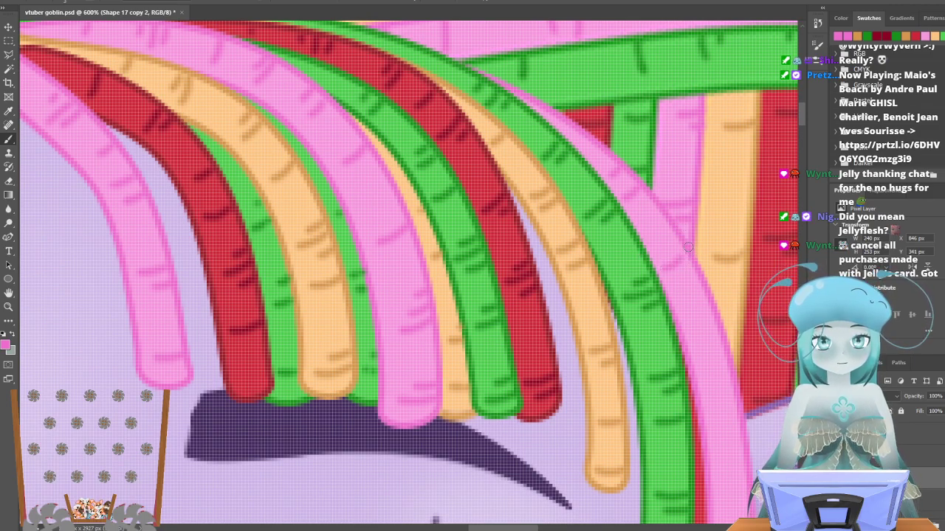
scroll(688, 247, "down", 5)
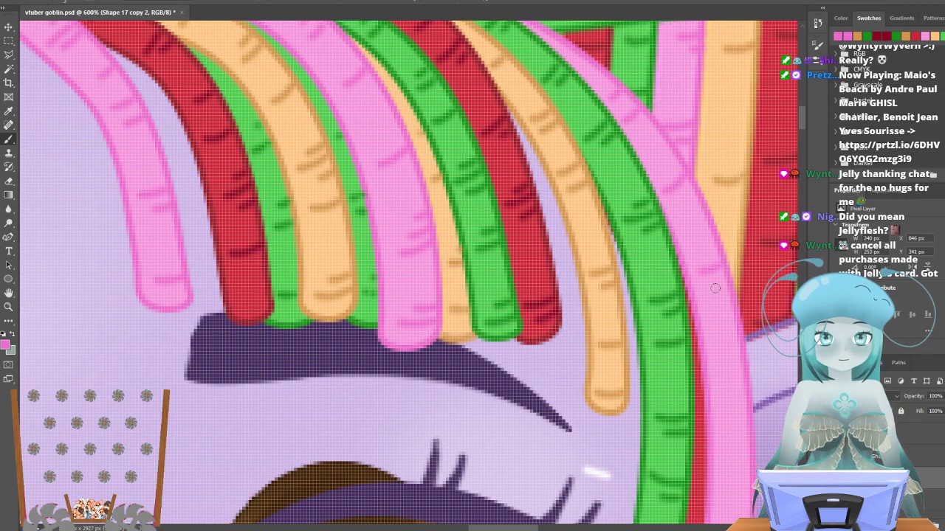
scroll(730, 274, "down", 3)
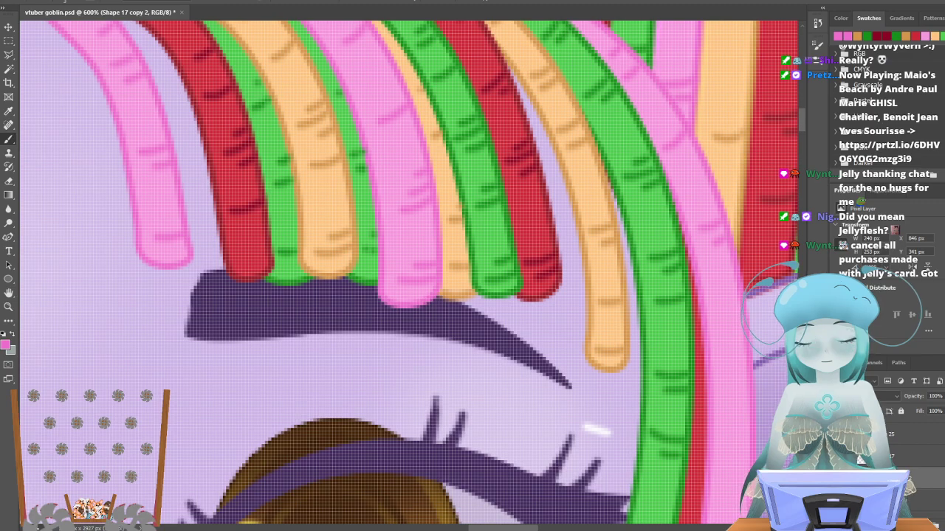
scroll(736, 267, "down", 2)
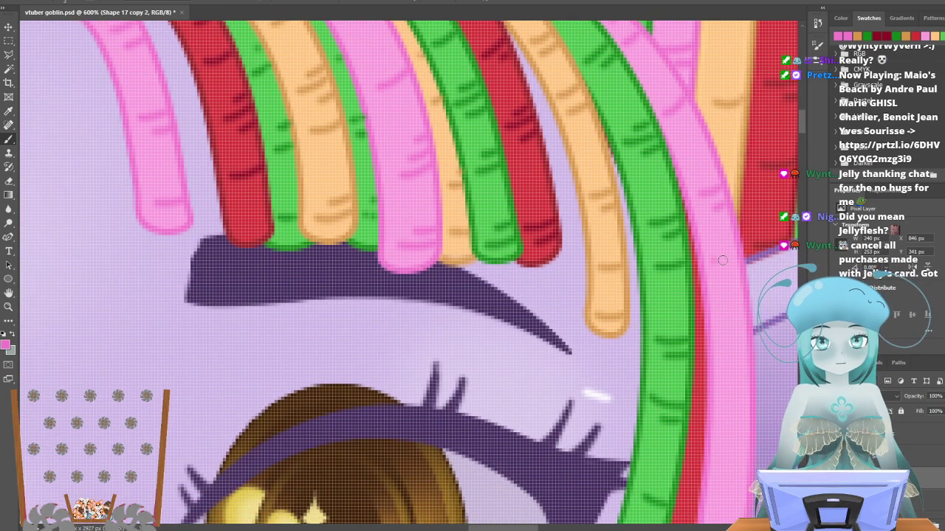
Continue the short darker pink texture lines down the lower part of the long pink strand beside the eye, to its rounded tip.
scroll(742, 250, "down", 5)
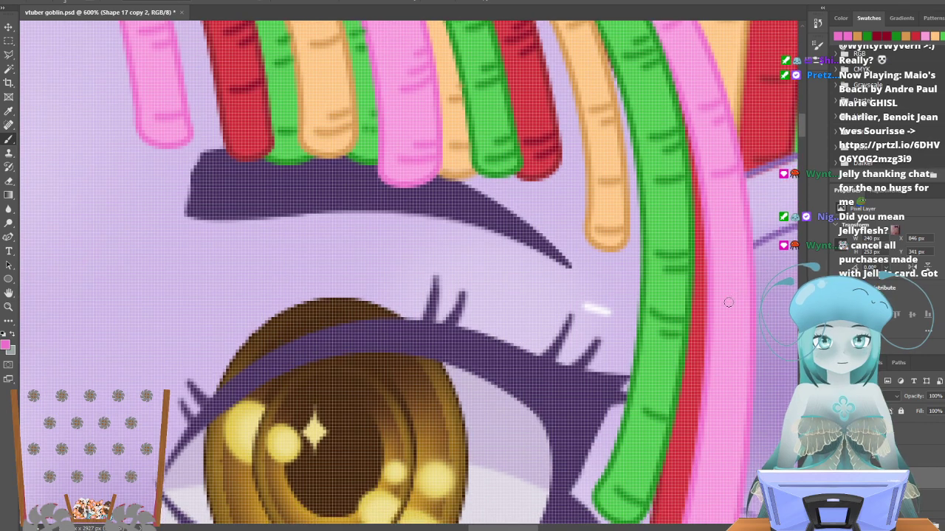
left_click_drag(727, 304, 752, 286)
left_click_drag(736, 325, 755, 323)
scroll(754, 322, "down", 5)
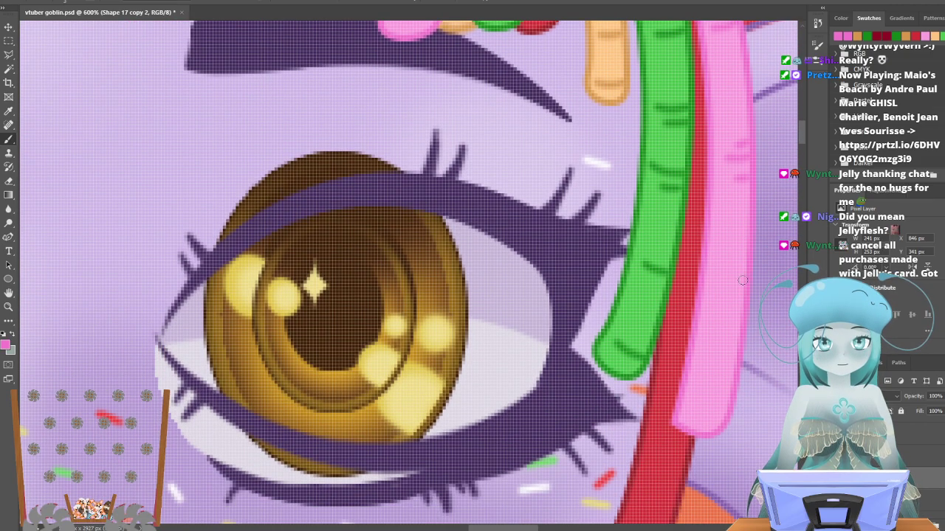
left_click_drag(714, 264, 754, 263)
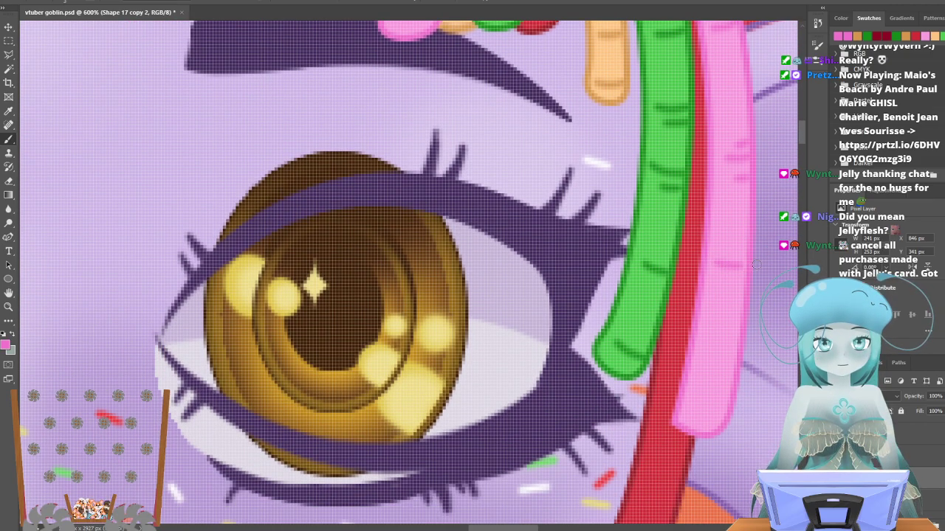
left_click_drag(705, 352, 750, 351)
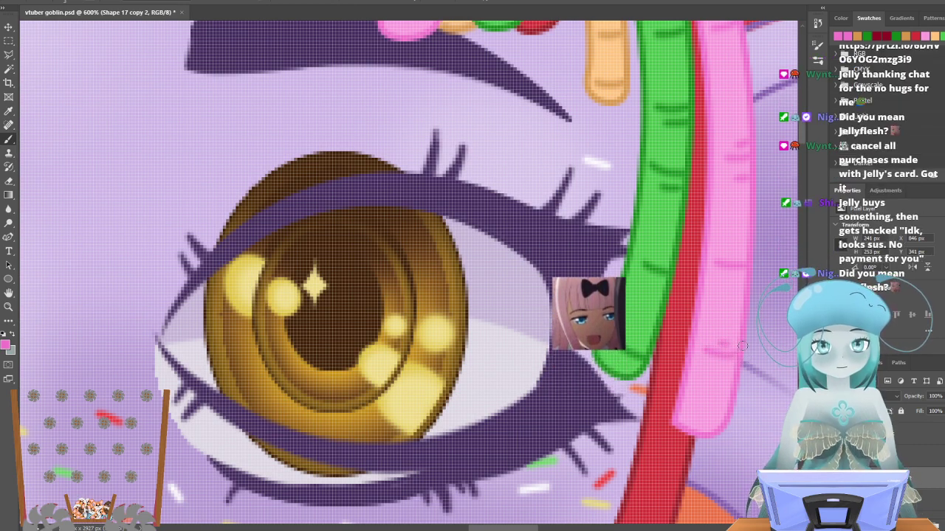
left_click_drag(713, 374, 732, 376)
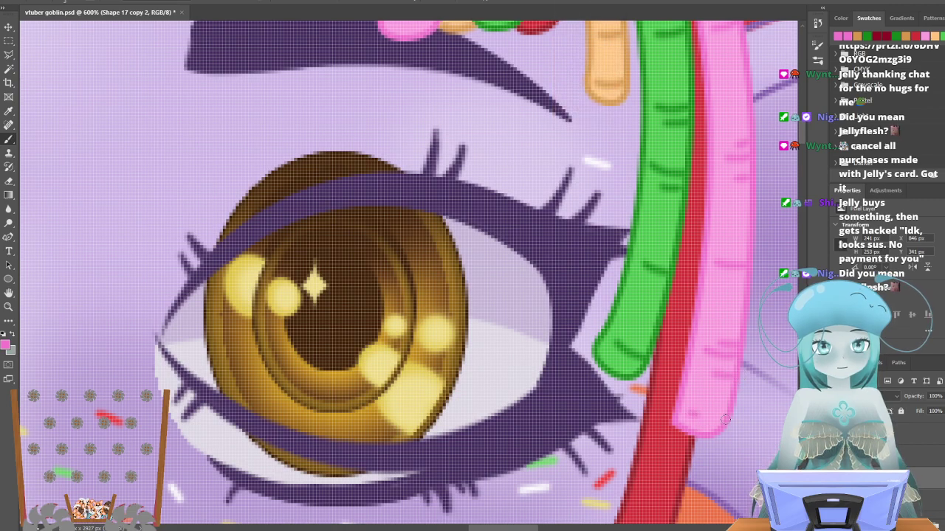
Set the painting colour to the dark red swatch for the red strand's texture lines.
scroll(729, 362, "up", 4)
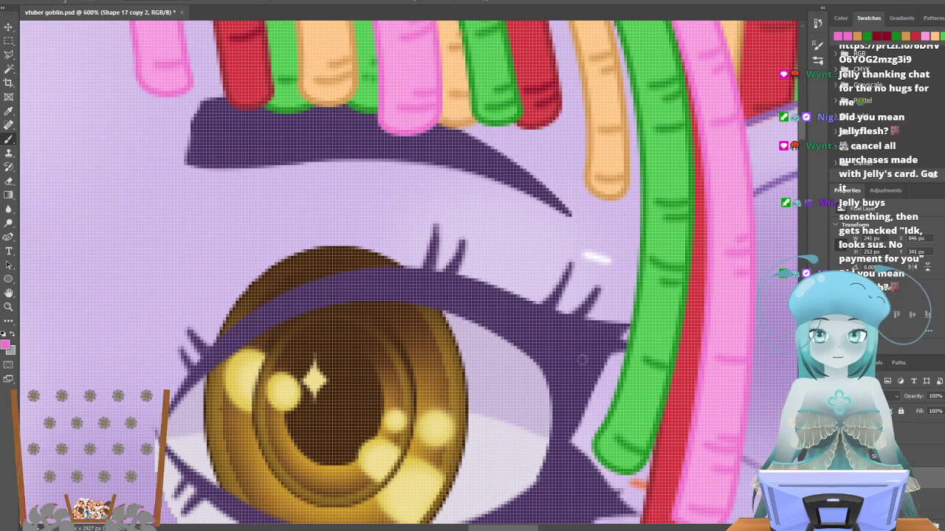
scroll(654, 364, "up", 1)
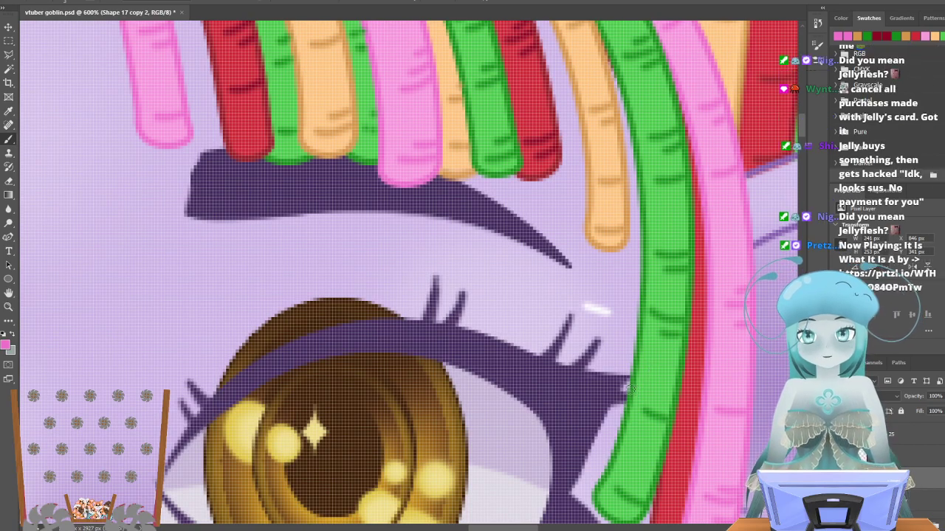
scroll(638, 384, "up", 8)
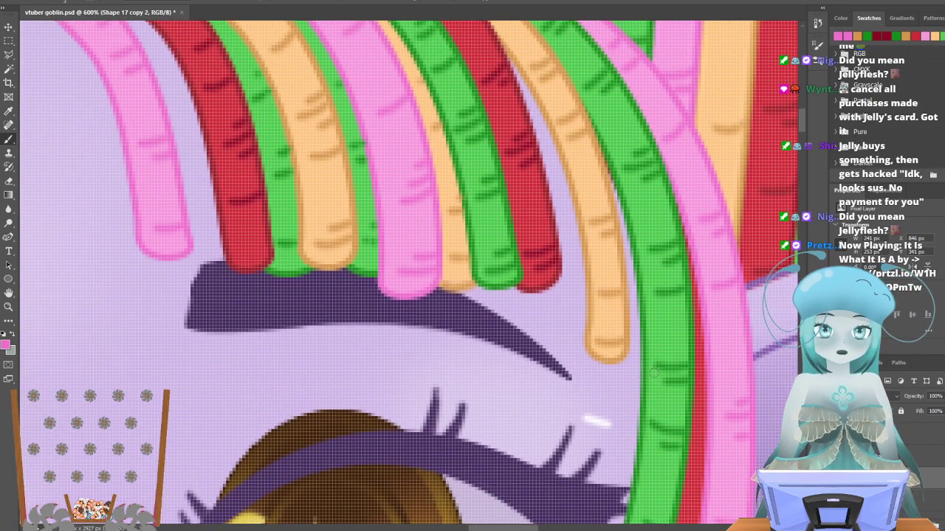
scroll(701, 364, "down", 5)
left_click(877, 35)
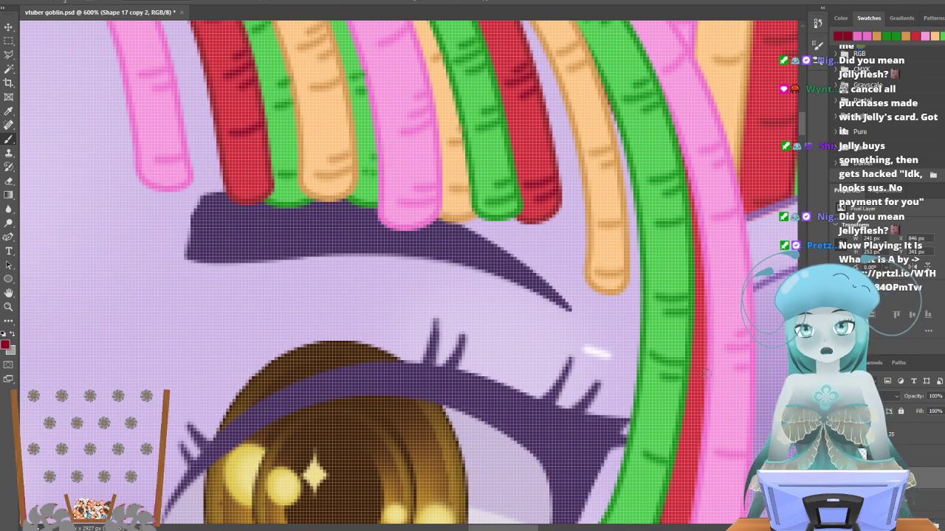
Try to paint short dark red texture lines down the long red strand beside the eye on the Shape 17 copy 2 layer.
scroll(706, 367, "down", 2)
scroll(708, 360, "down", 1)
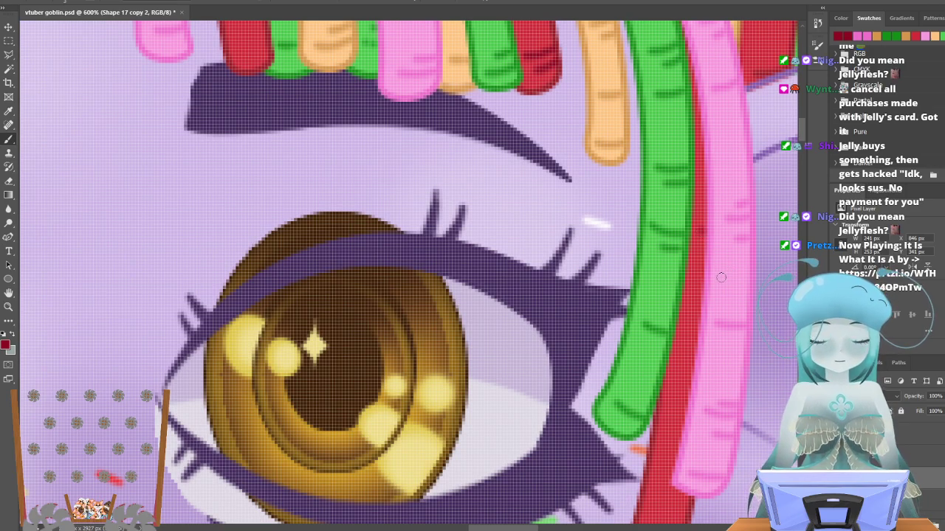
scroll(708, 295, "down", 2)
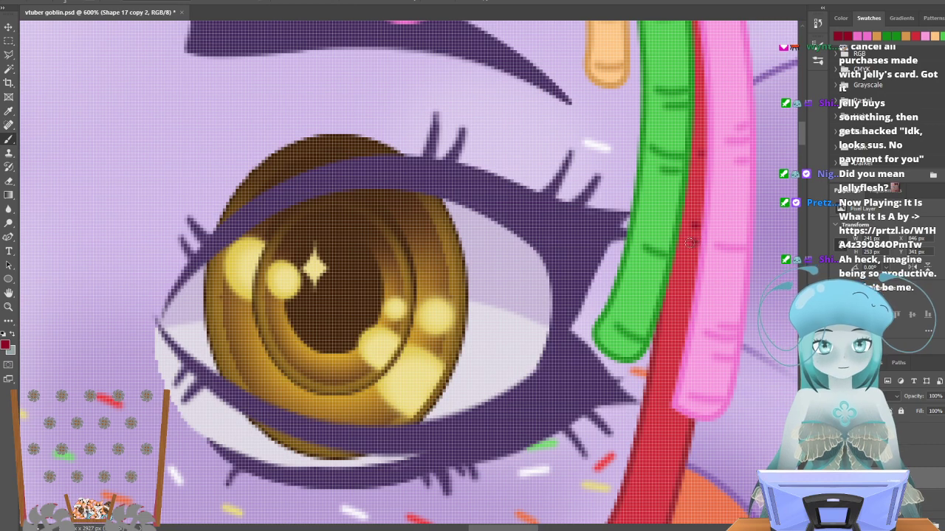
scroll(679, 240, "down", 3)
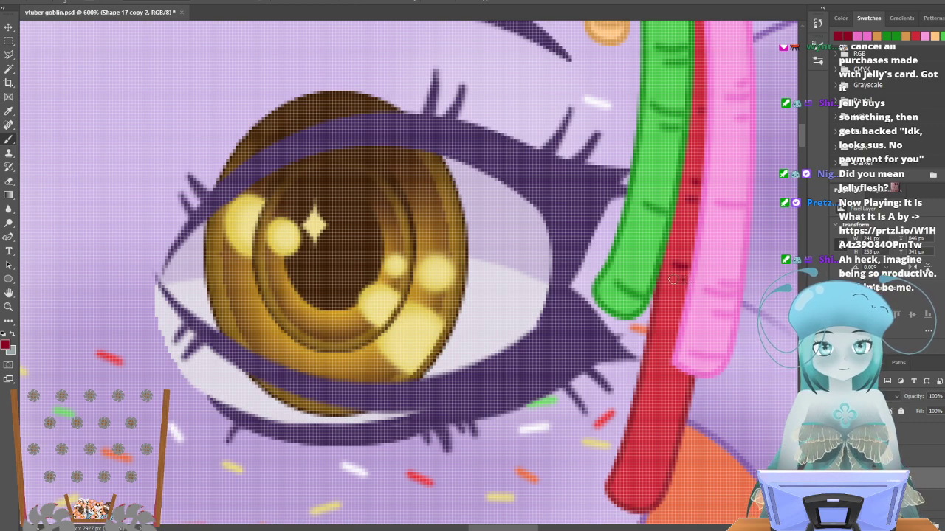
scroll(685, 316, "down", 3)
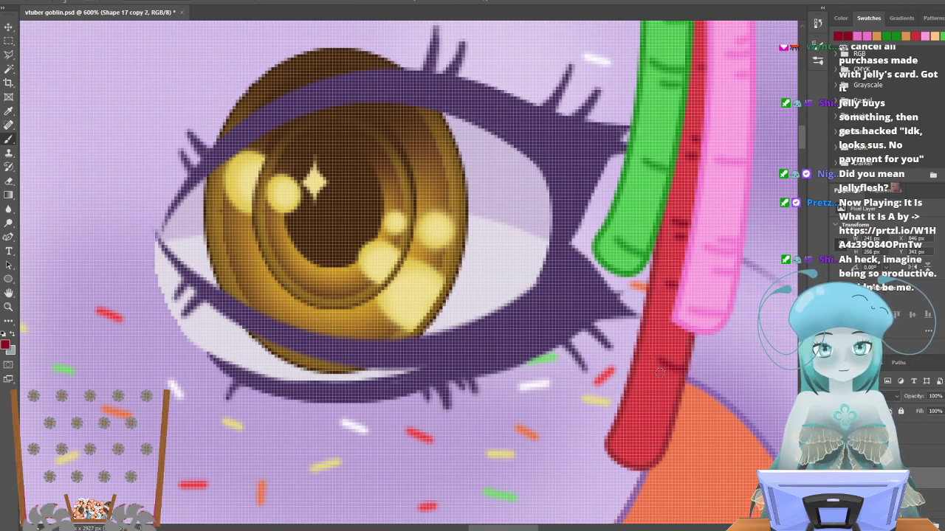
mouse_move(636, 362)
left_mouse_down()
mouse_move(666, 397)
mouse_move(660, 391)
left_mouse_up()
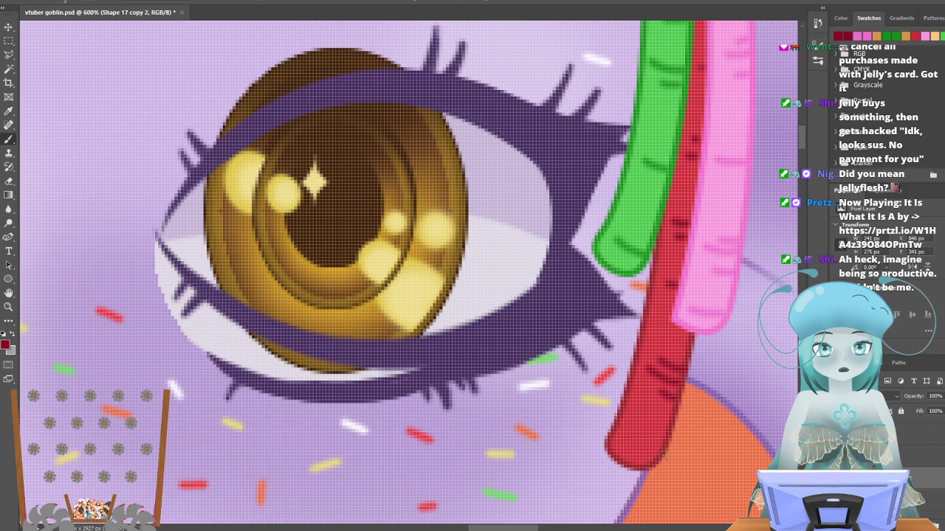
left_click_drag(657, 455, 631, 443)
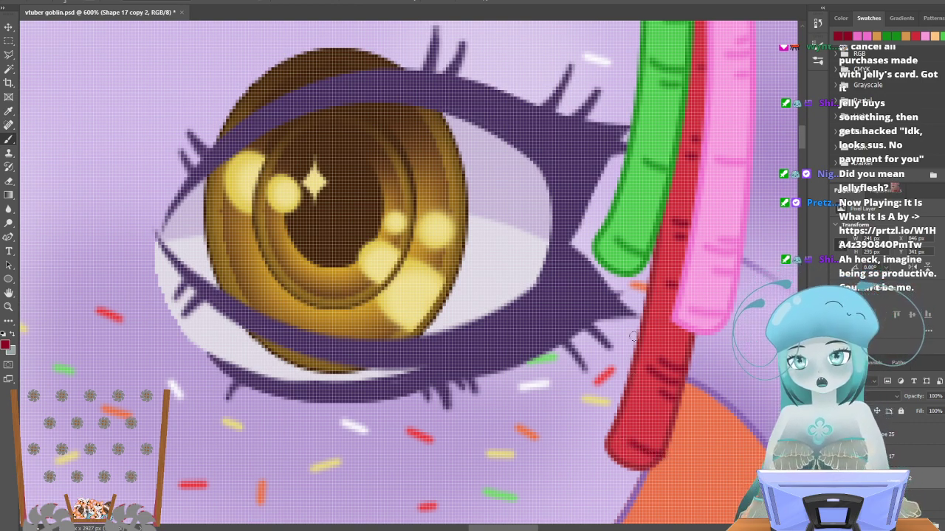
key("ctrl+z")
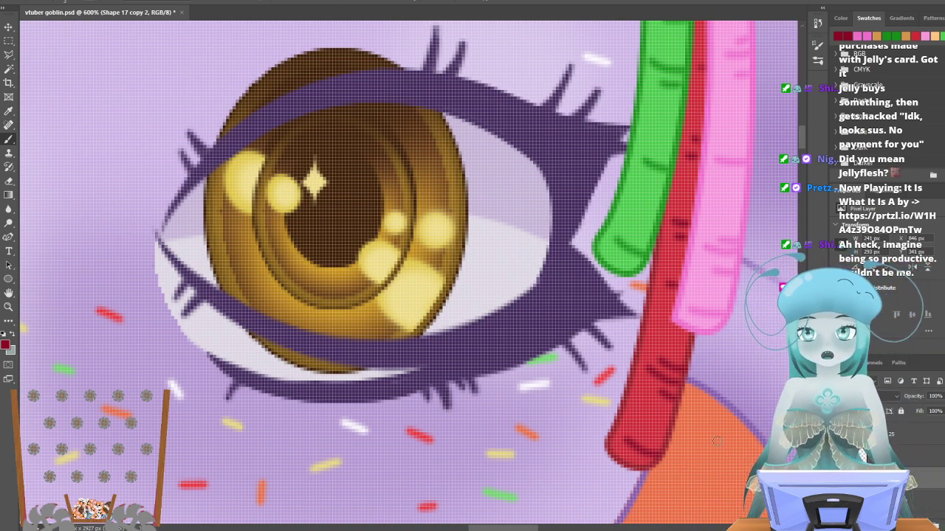
Examine the textured fringe strands up close and with the whole head in view at 100% zoom.
scroll(721, 375, "up", 10)
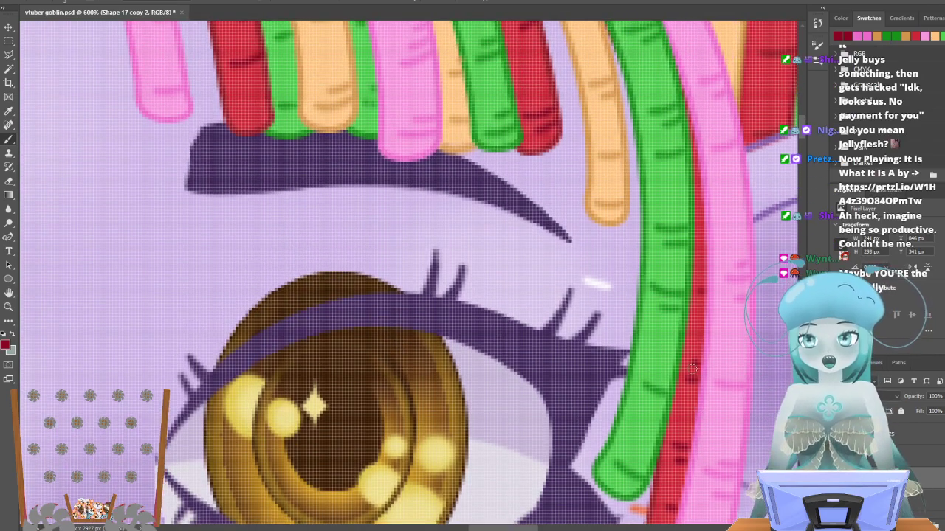
scroll(626, 241, "up", 3)
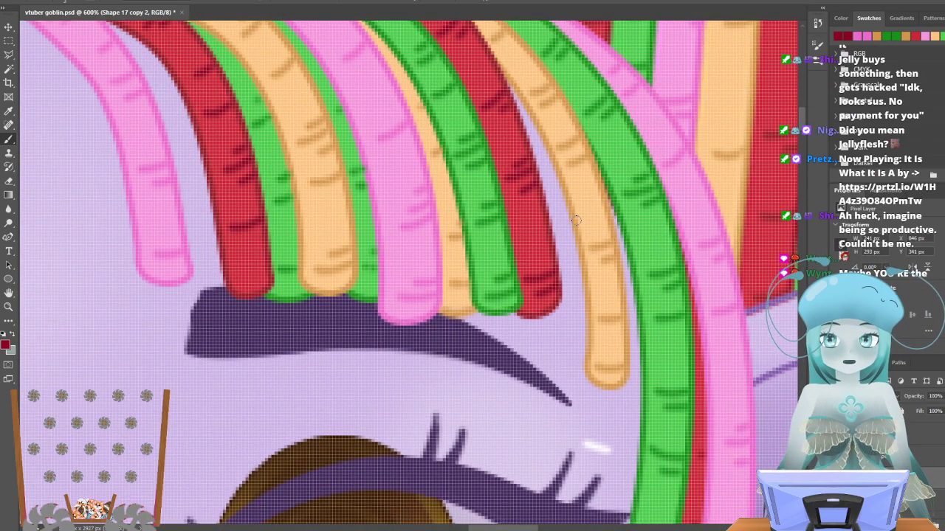
scroll(565, 242, "up", 1)
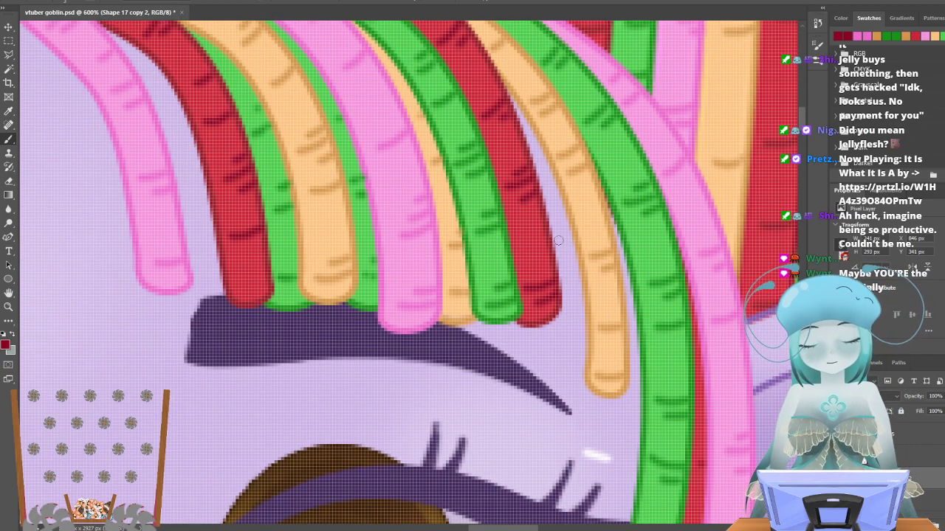
left_click(9, 306)
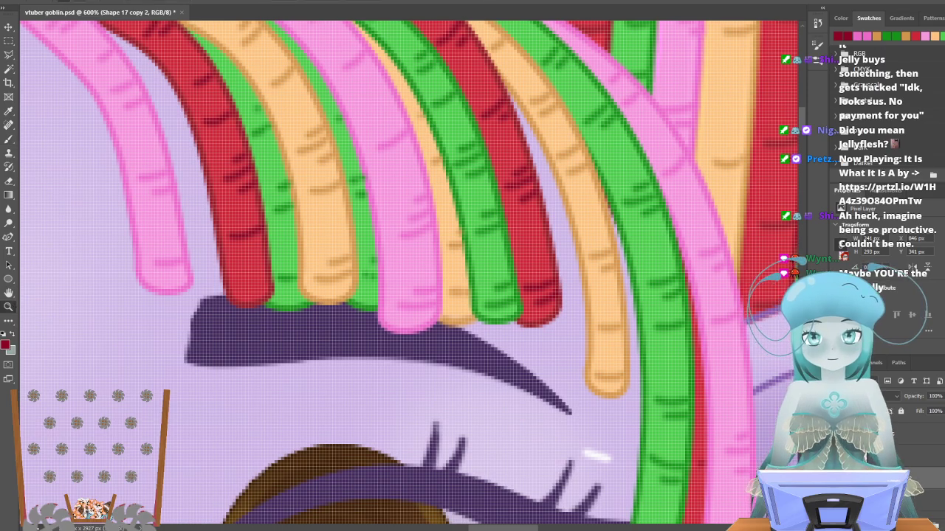
left_click(366, 148, "alt")
left_click(581, 197, "alt")
left_click(580, 197, "alt")
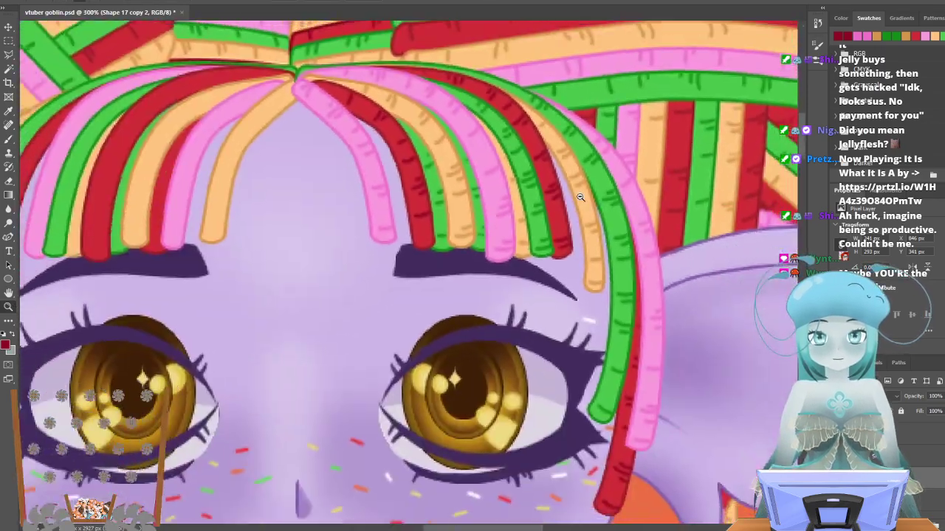
left_click(580, 197, "alt")
left_click(580, 197, "alt")
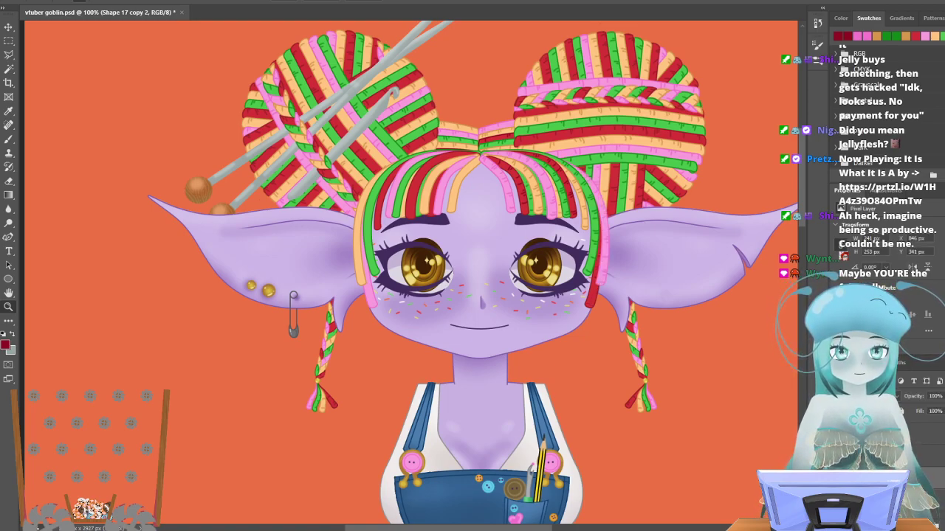
On the Shape 17 copy layer, paint short dark red texture lines on the lower part of the long red strand, including its rounded tip.
key("alt+bracketleft")
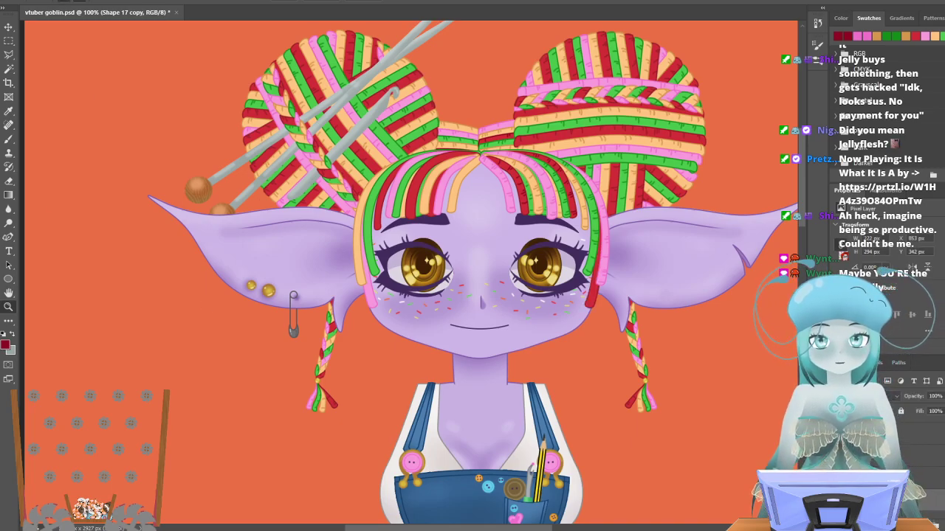
scroll(598, 282, "up", 5)
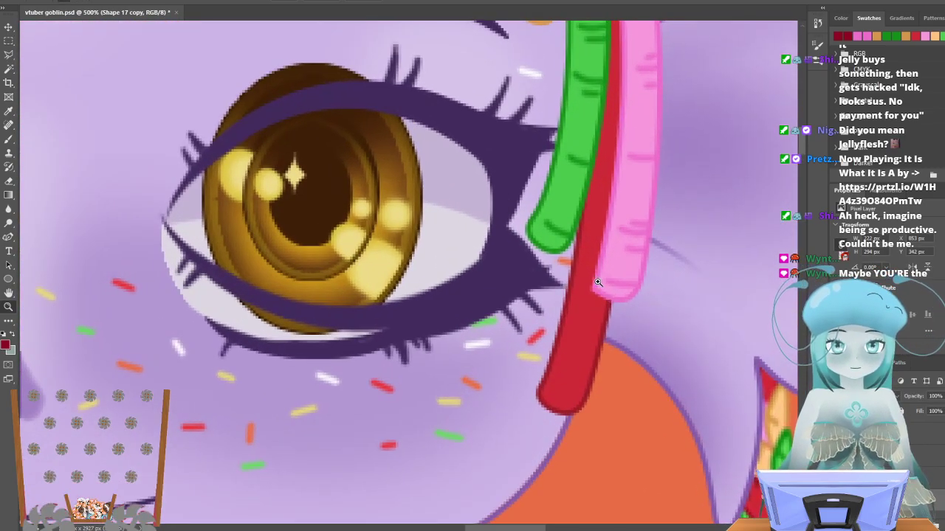
scroll(597, 282, "up", 1)
left_click(10, 143)
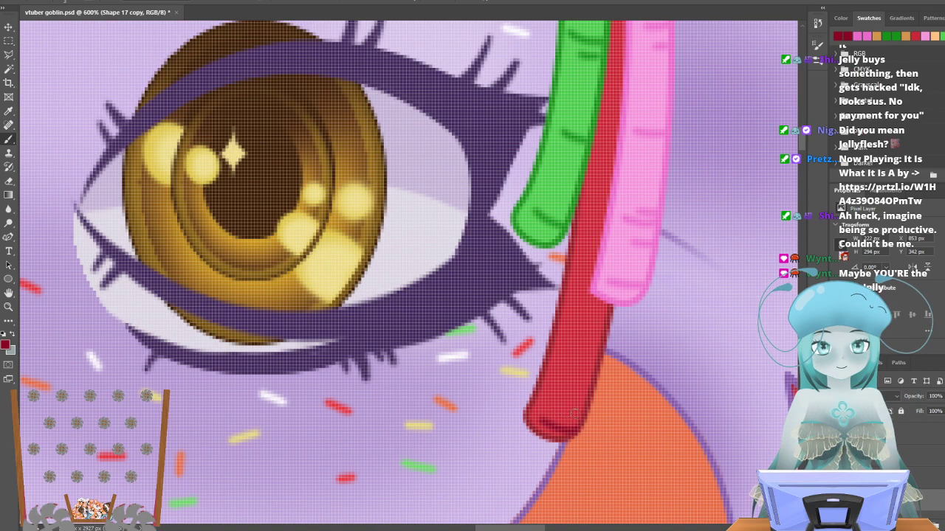
mouse_move(585, 400)
left_mouse_down()
mouse_move(554, 372)
mouse_move(597, 393)
mouse_move(578, 372)
mouse_move(600, 379)
left_mouse_up()
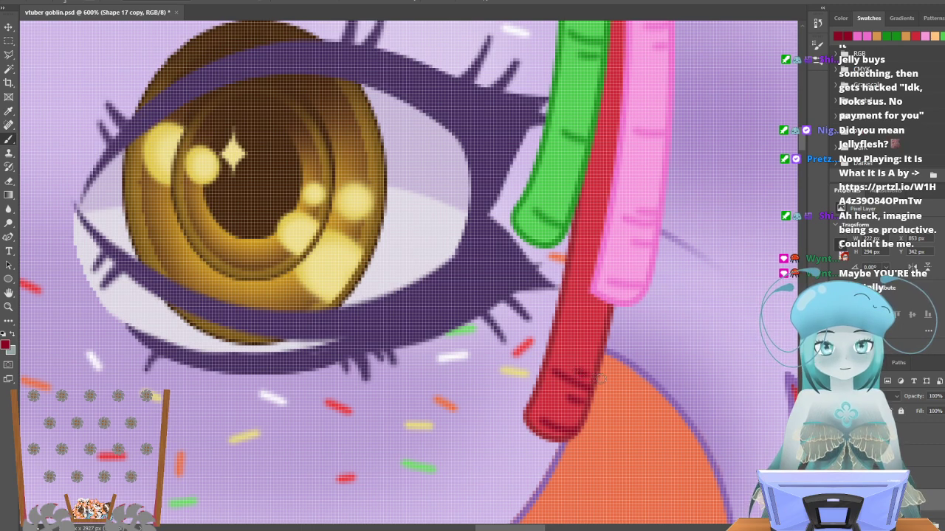
left_click_drag(581, 310, 617, 313)
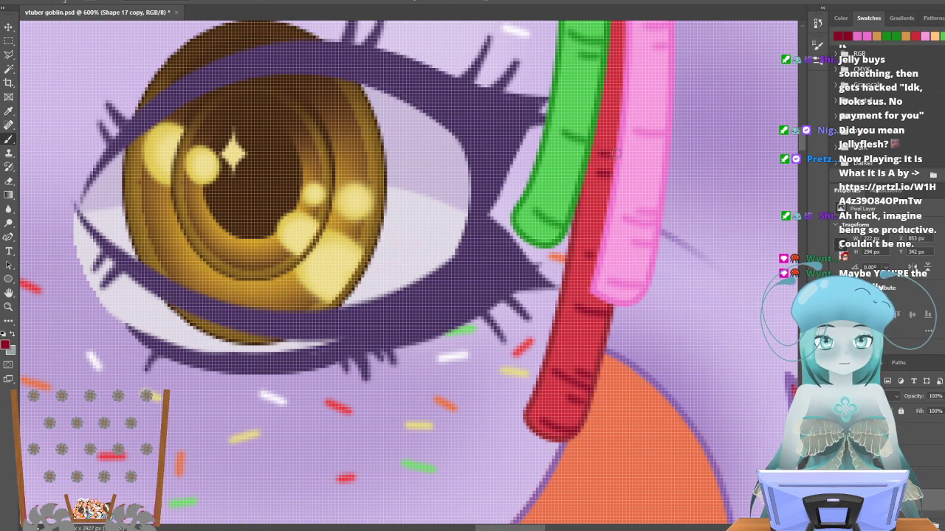
Hide the overlapping pink and green strands and extend the dark red texture lines across the middle of the red strand beside the eye.
scroll(616, 169, "up", 3)
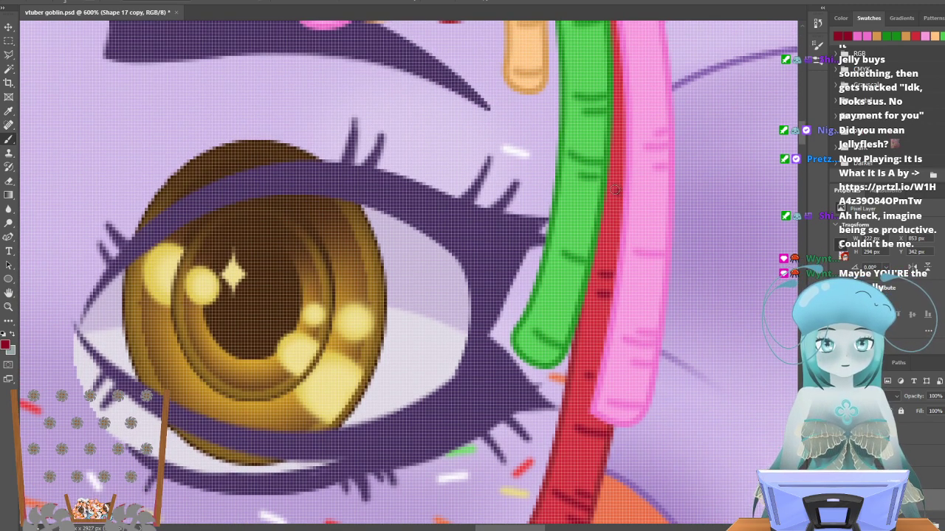
scroll(628, 184, "up", 2)
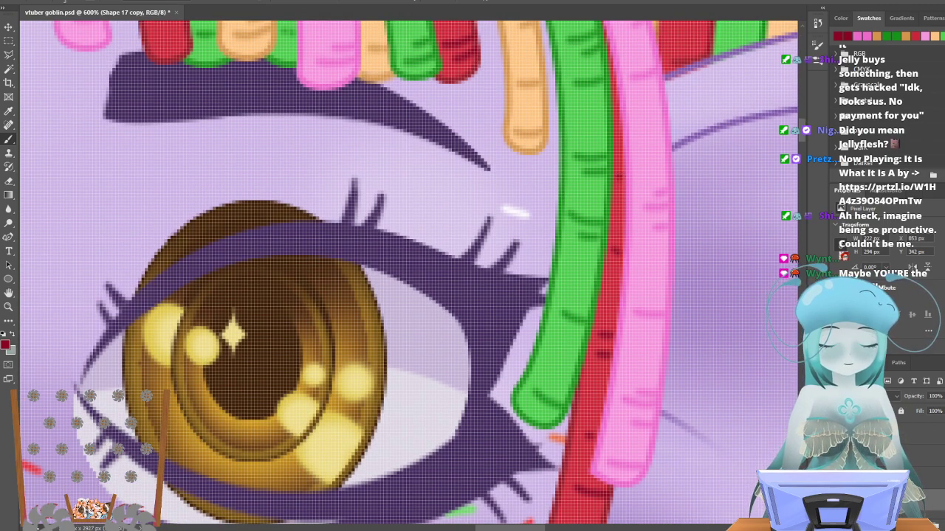
key("ctrl+z")
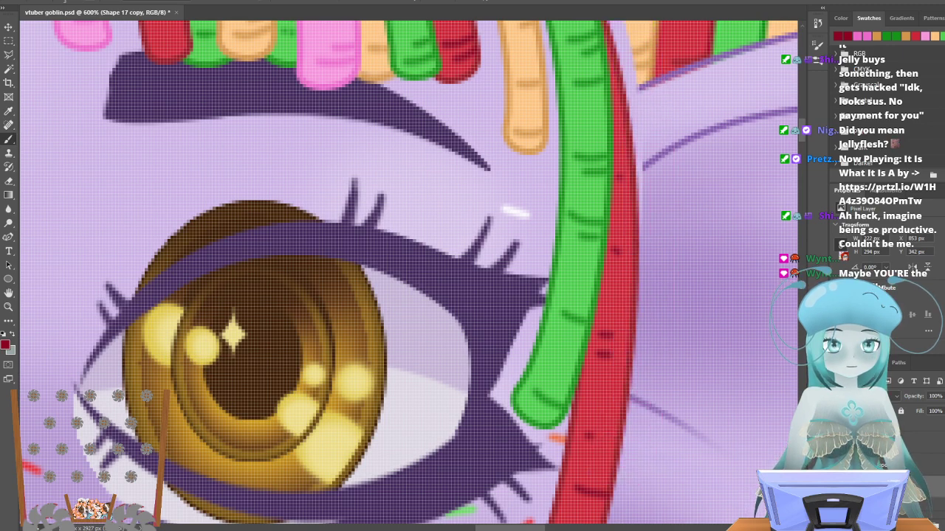
key("ctrl+z")
left_click_drag(589, 437, 623, 435)
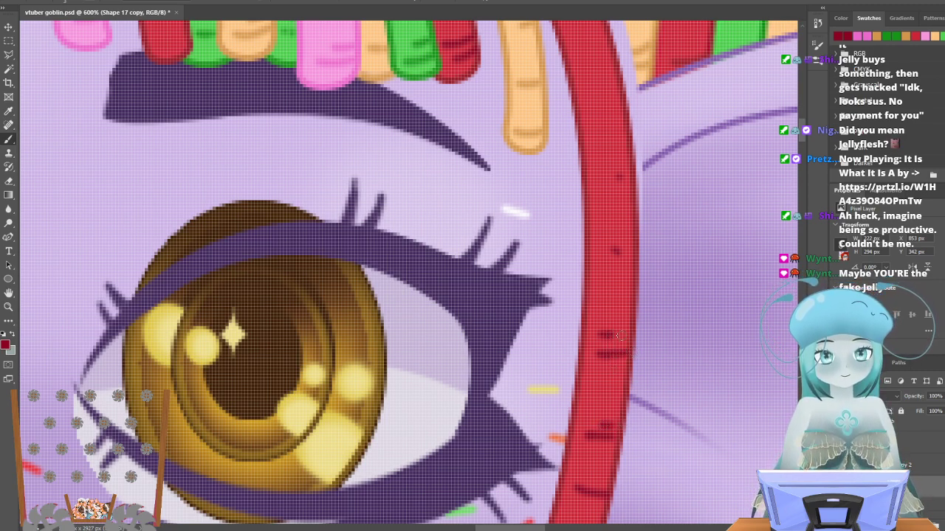
Continue the short dark red texture lines up the upper curve of the red strand, towards the hair parting.
scroll(641, 420, "up", 2)
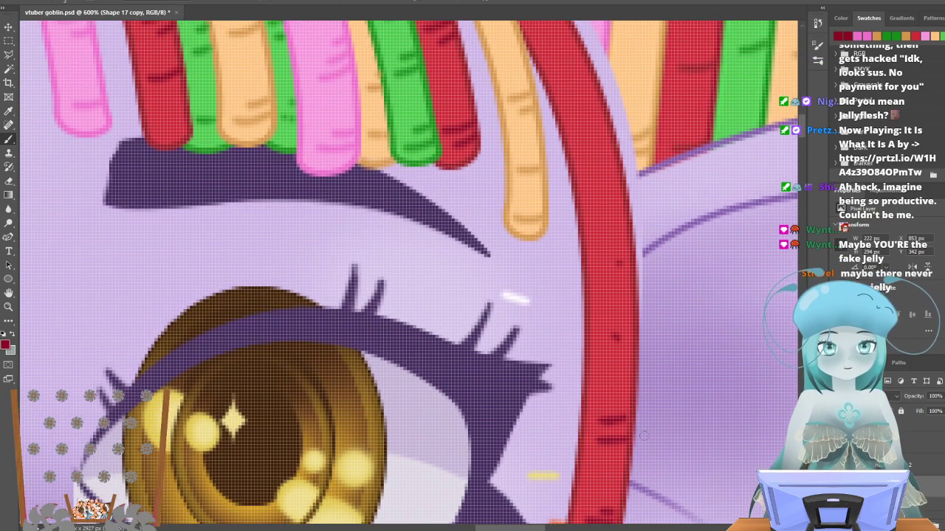
scroll(641, 419, "up", 2)
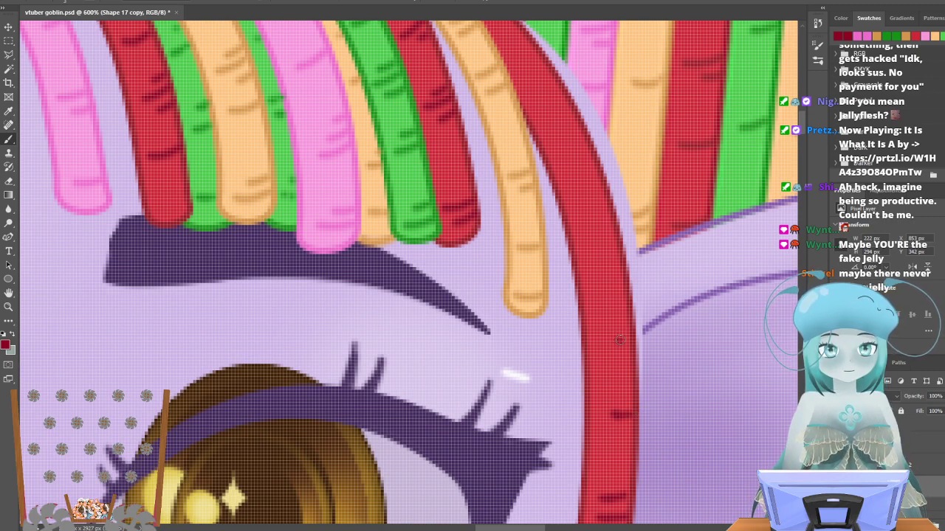
left_click_drag(590, 333, 629, 327)
scroll(631, 339, "up", 3)
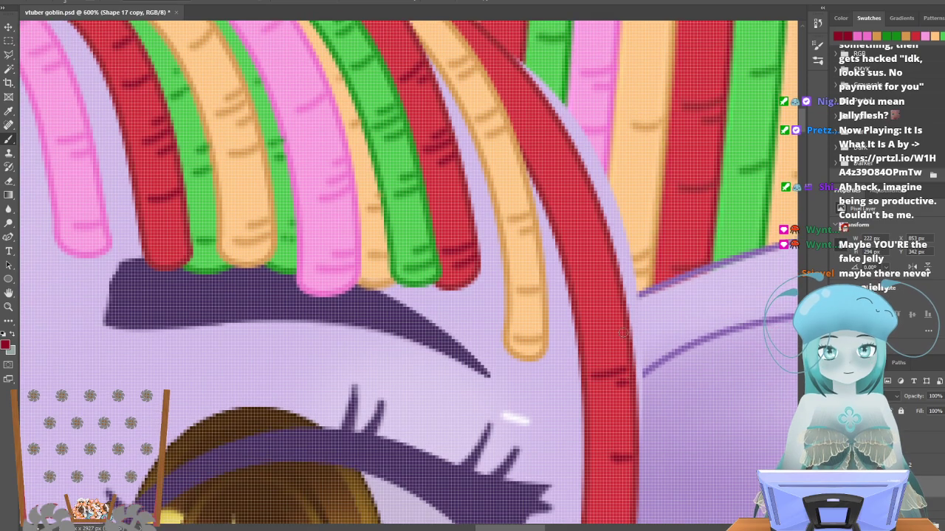
left_click(598, 404)
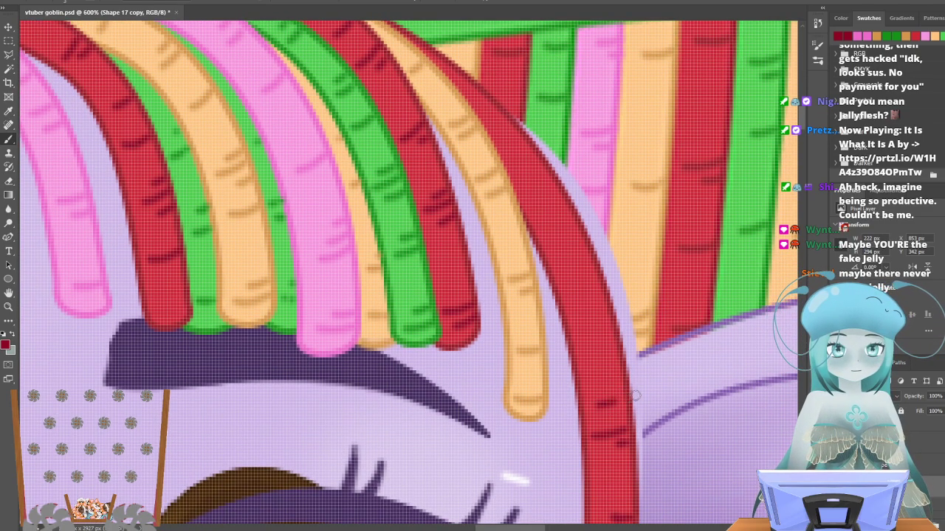
left_click_drag(576, 302, 603, 295)
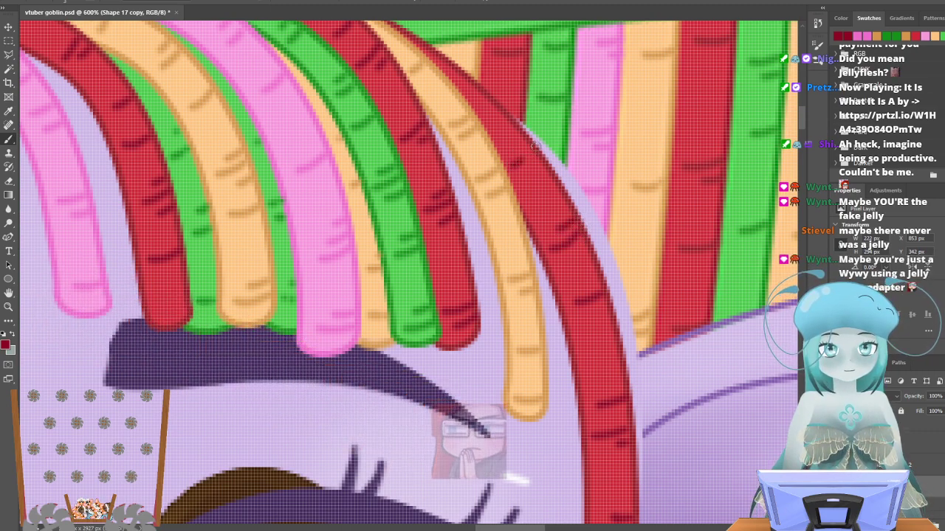
left_click_drag(512, 148, 526, 141)
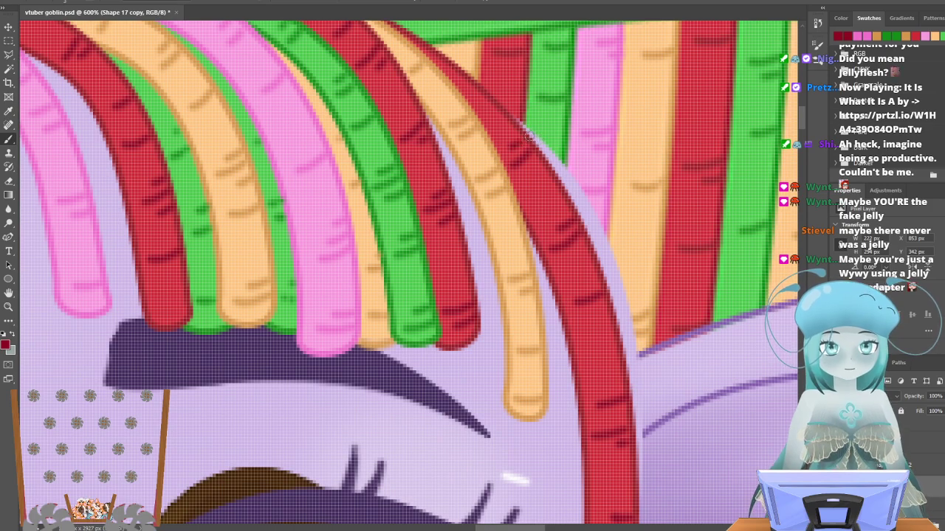
Show the hidden green and pink strands again and check the red strand's texture between them.
left_click(838, 465)
scroll(611, 395, "down", 8)
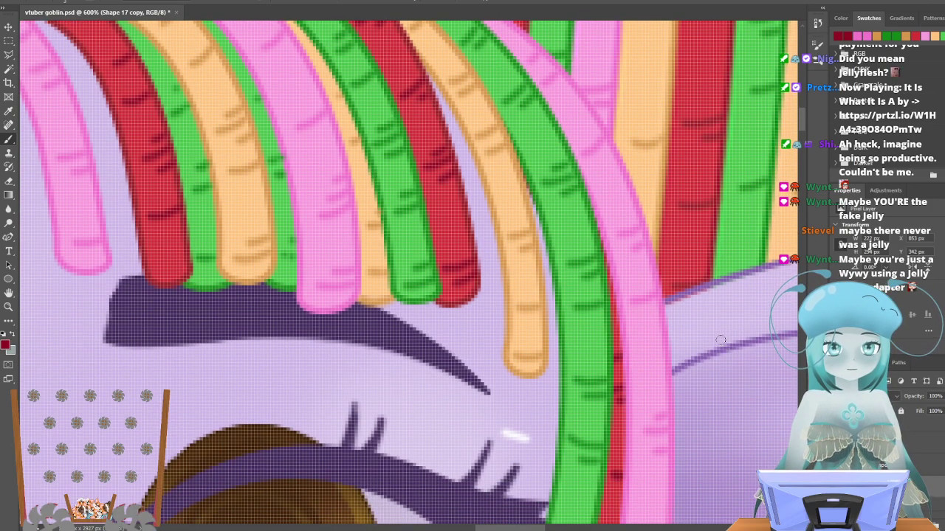
scroll(611, 396, "down", 3)
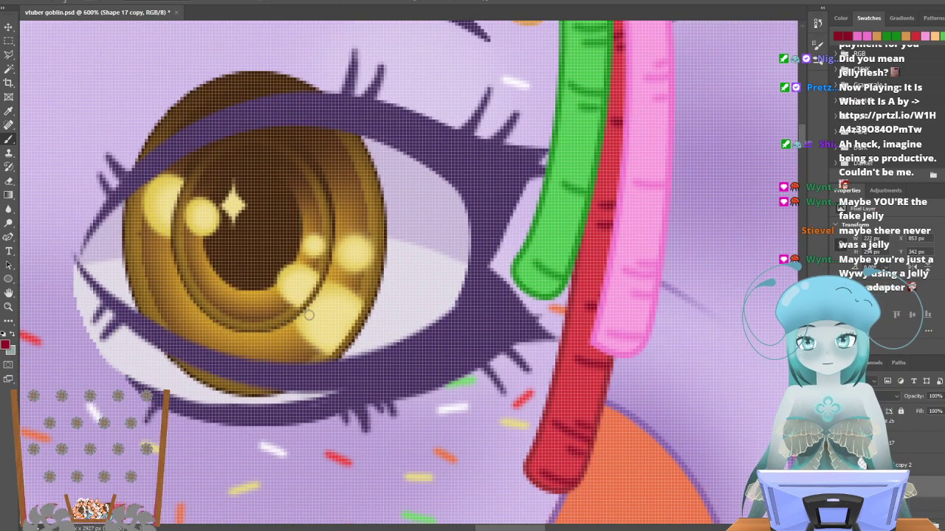
scroll(306, 315, "up", 2)
scroll(357, 365, "up", 1)
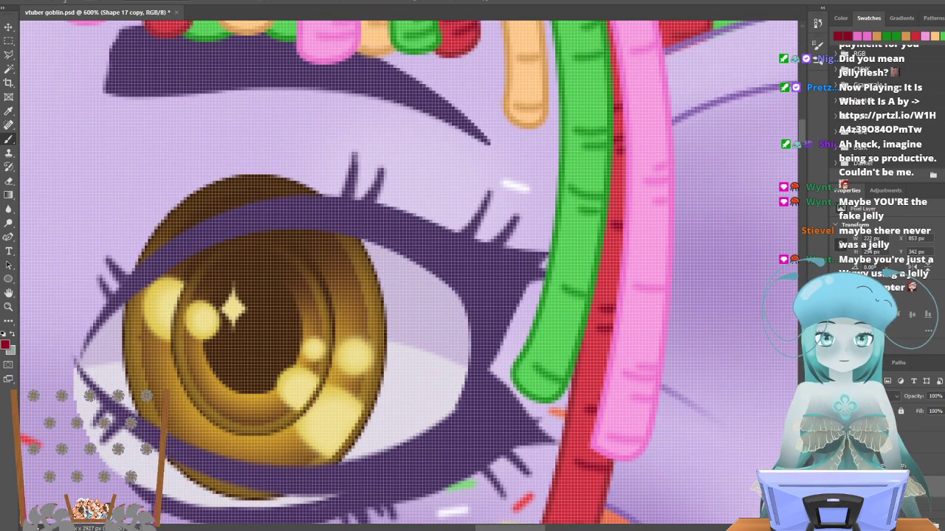
Review the red strand's texture against the whole fringe and save vtuber goblin.psd.
left_click(8, 306)
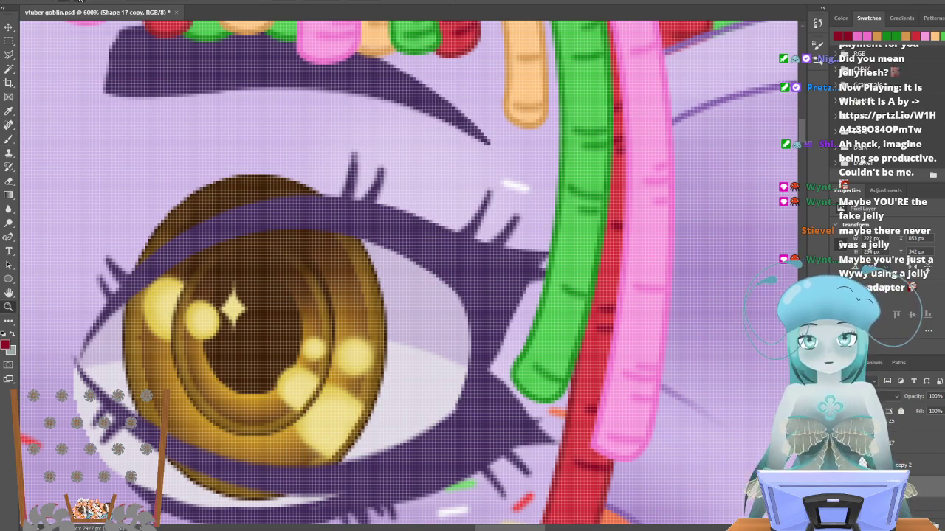
scroll(434, 198, "down", 4)
scroll(434, 198, "down", 3)
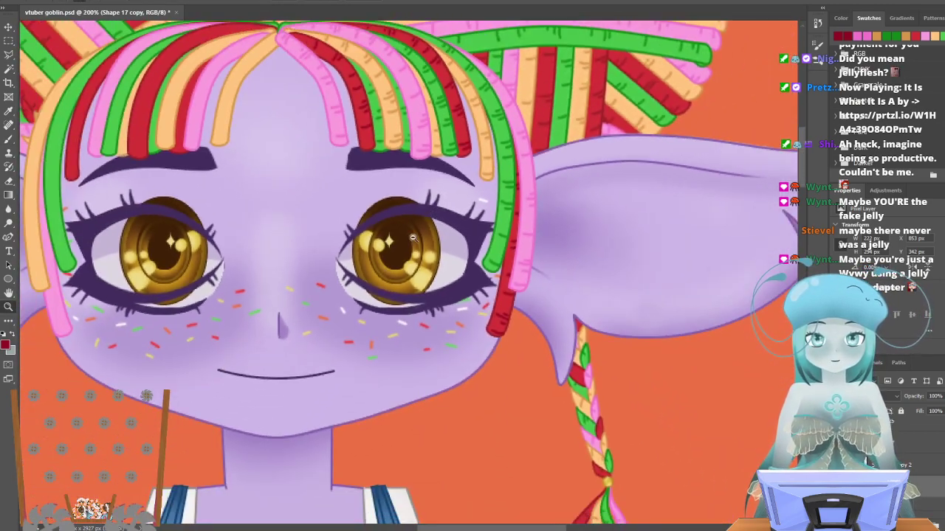
scroll(416, 238, "up", 2)
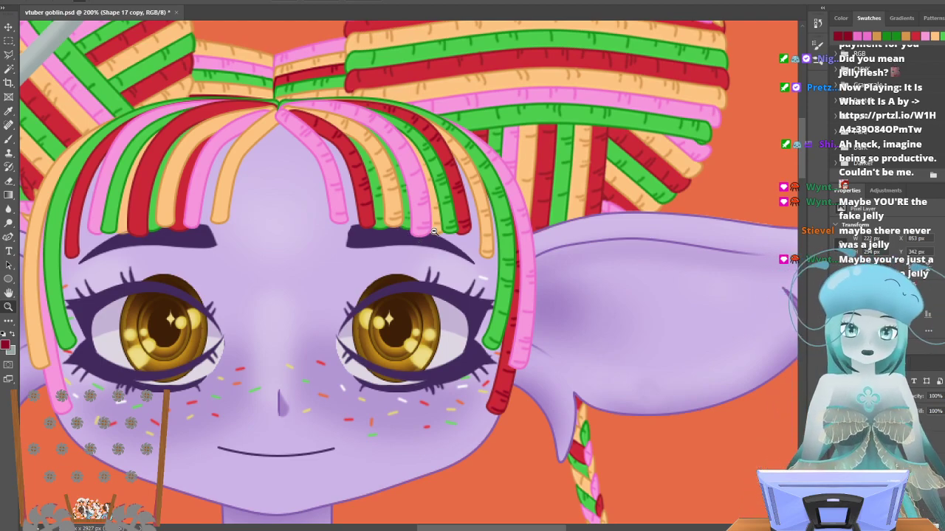
scroll(403, 229, "down", 3)
left_click(13, 2)
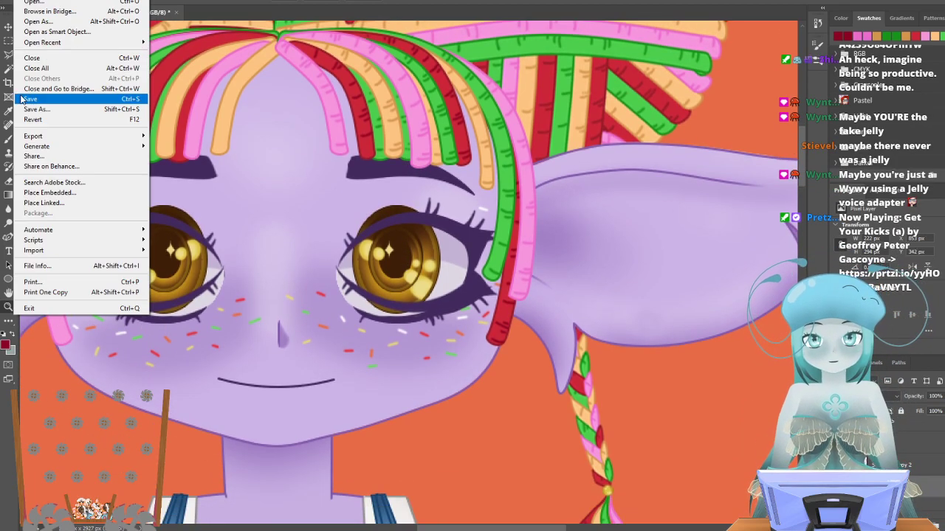
left_click(33, 99)
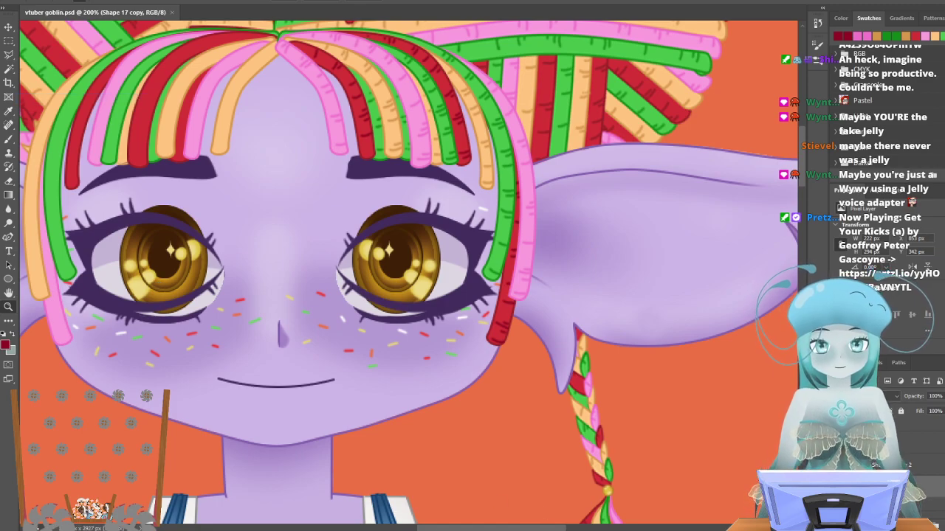
Rename the left fringe's strand layers one after another, naming the long red strand's Shape 17 copy layer Strand 4 L.
left_click_drag(543, 522, 519, 512)
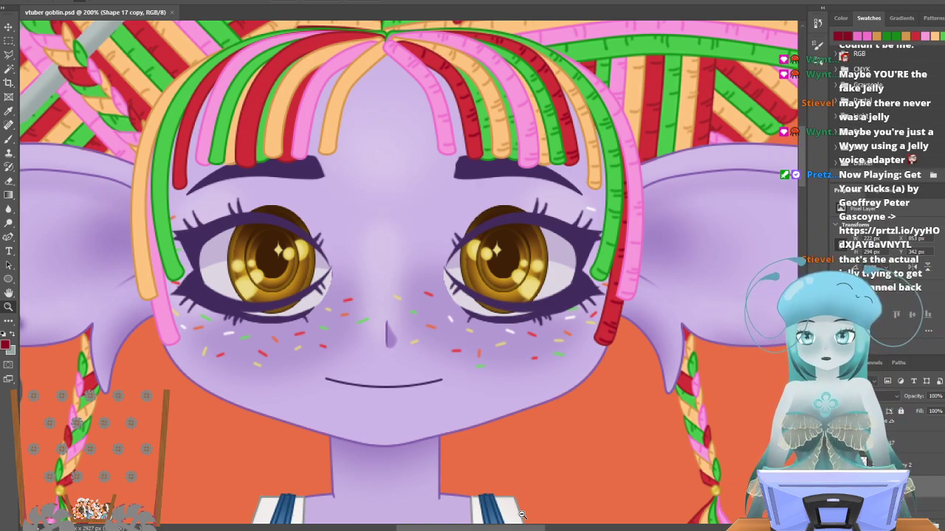
scroll(414, 483, "up", 2)
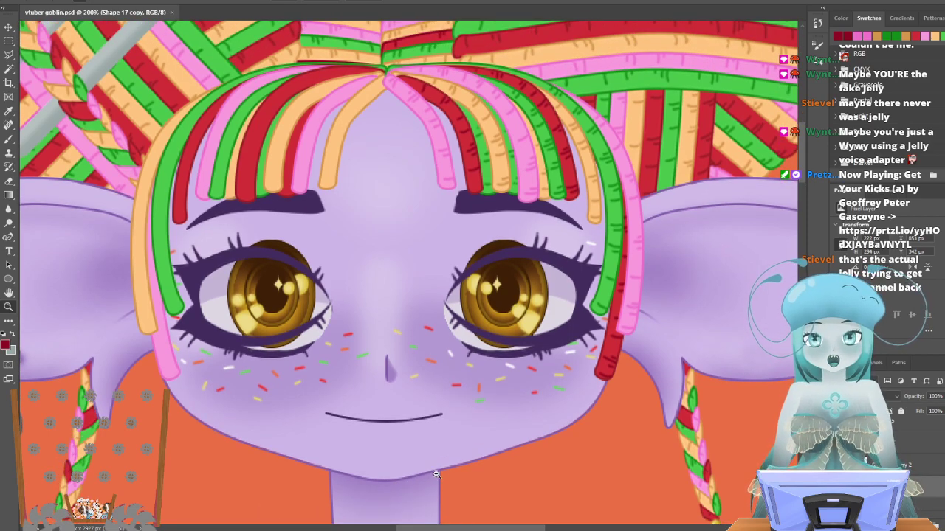
scroll(438, 475, "up", 1)
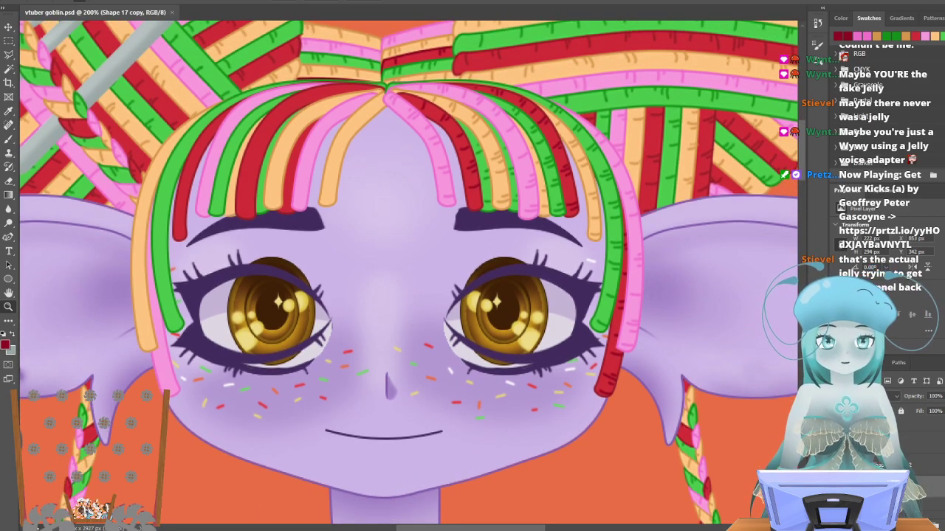
left_click(918, 447)
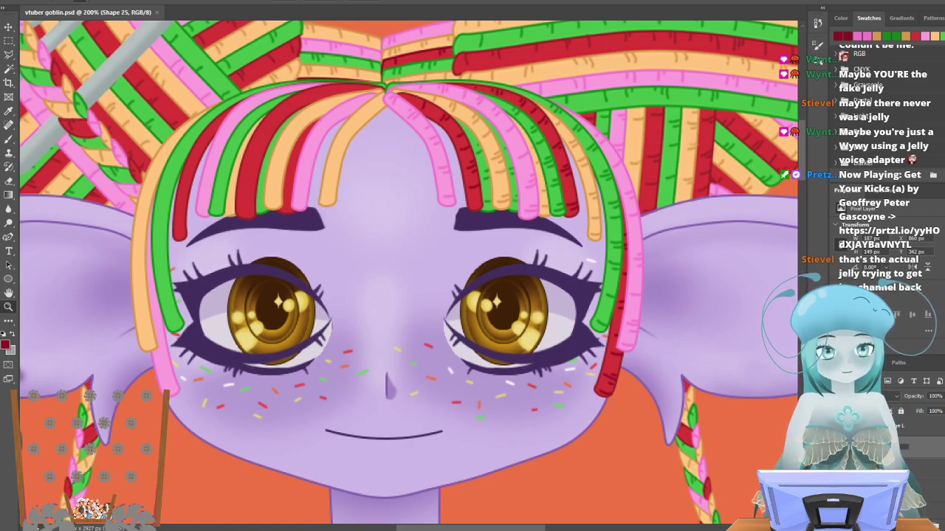
left_click(917, 469)
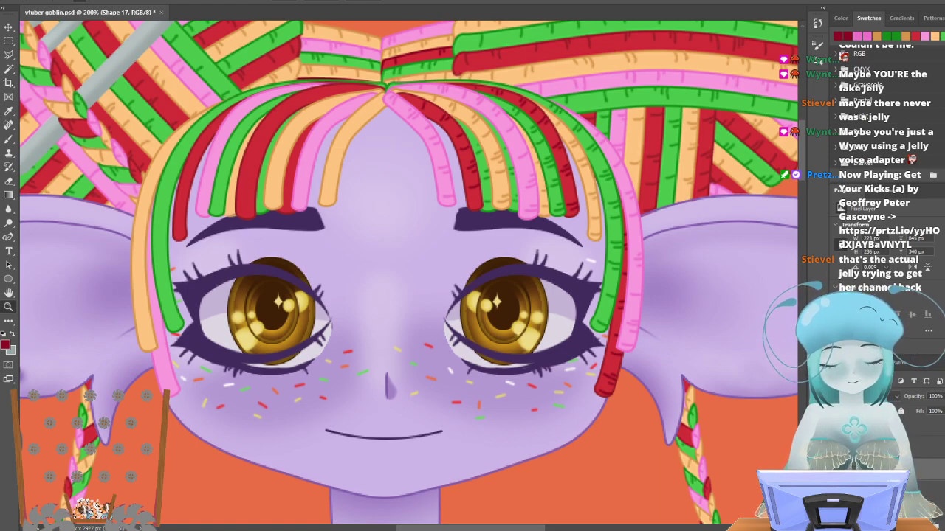
left_click(919, 491)
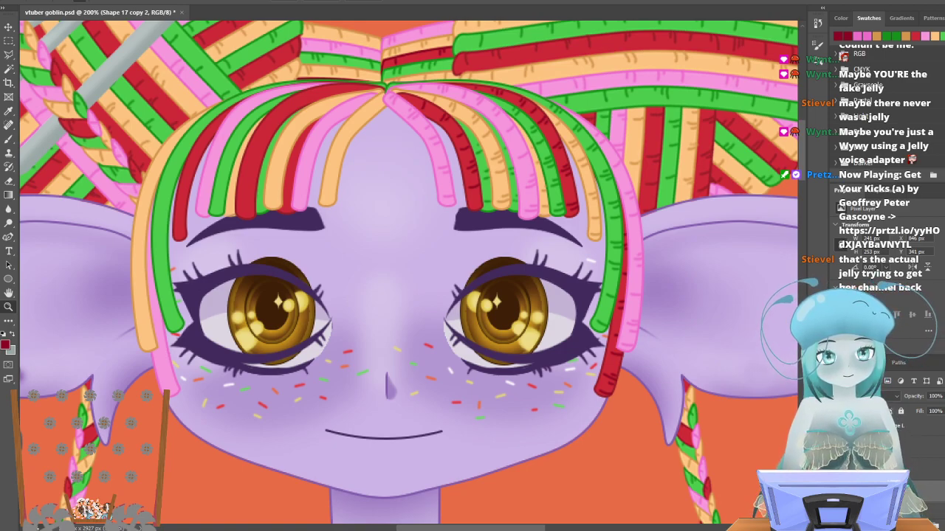
left_click(907, 467)
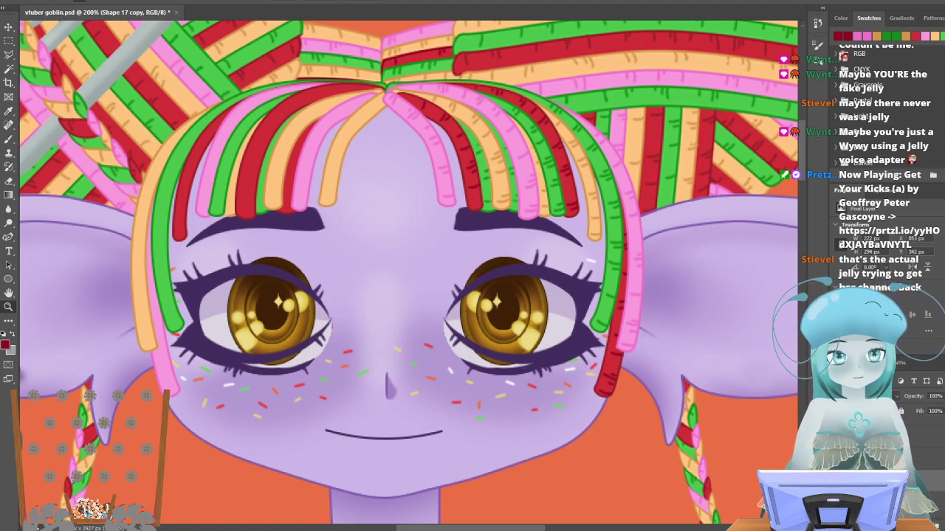
key("Return")
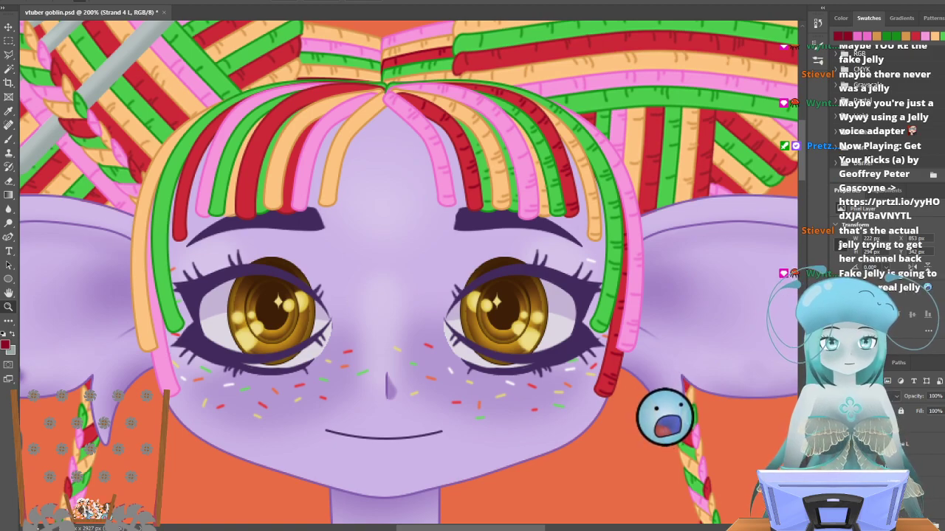
Select the shape layers of the opposite, right fringe together and rasterize them into pixel layers.
left_click(915, 426)
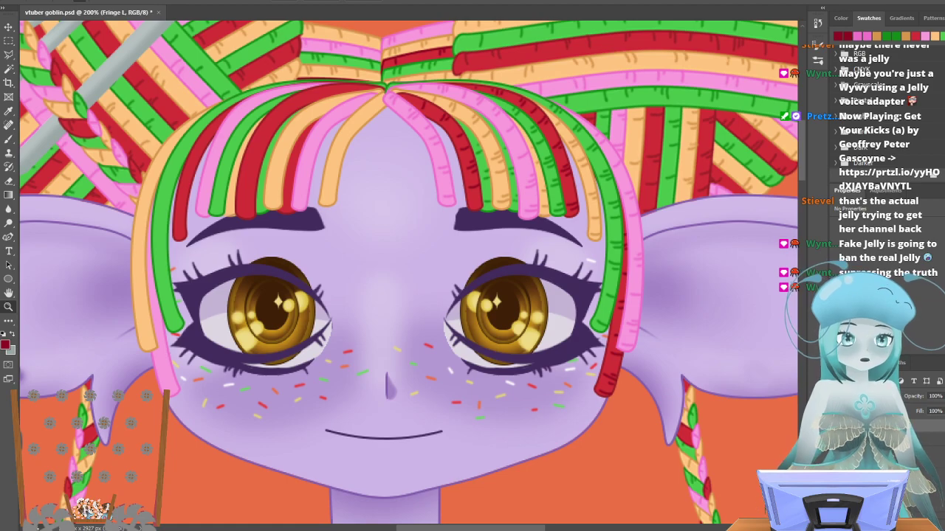
key("alt+bracketleft")
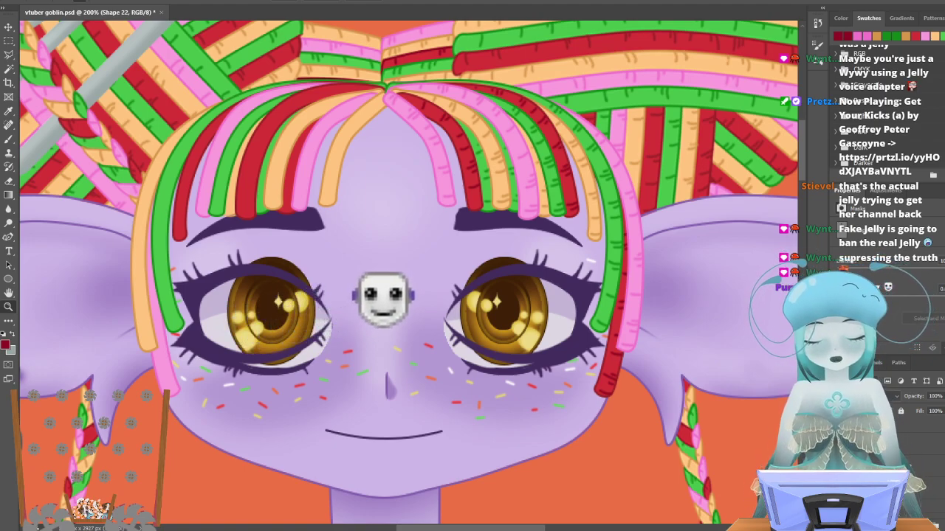
key("Delete")
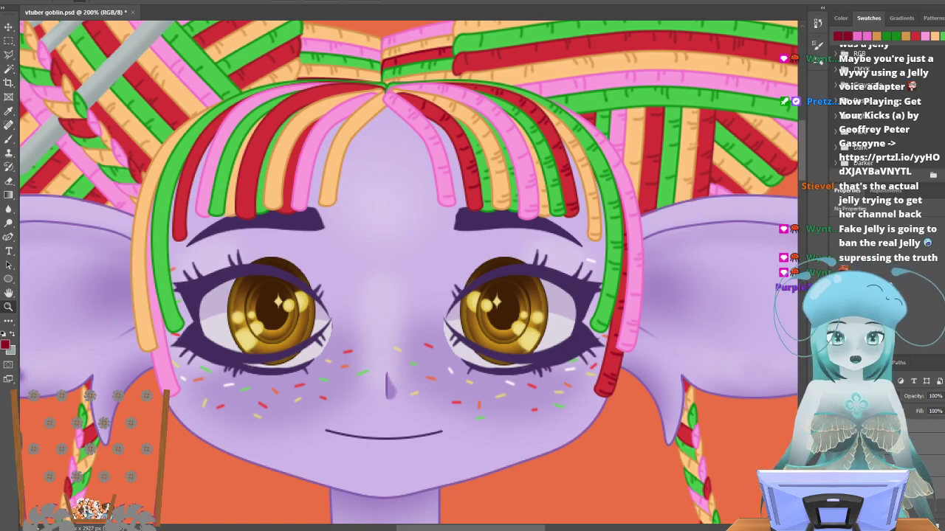
right_click(935, 432)
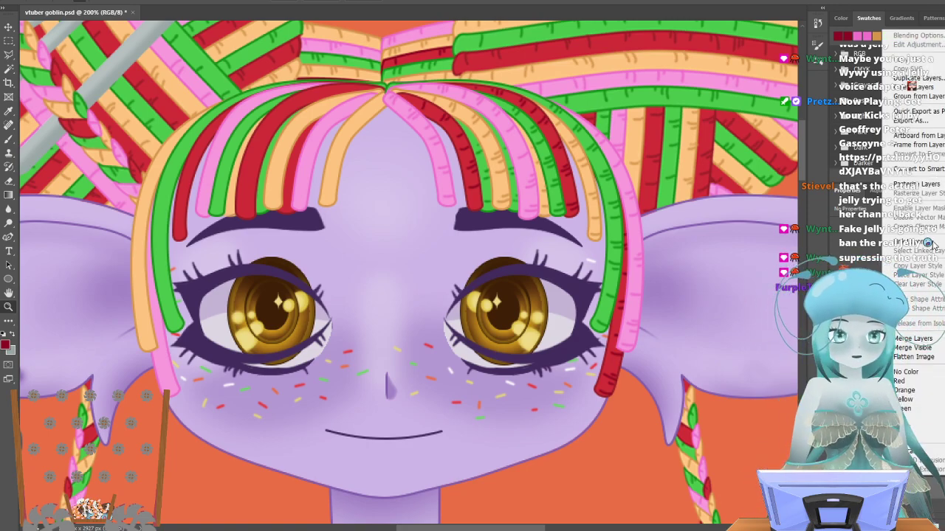
left_click(934, 186)
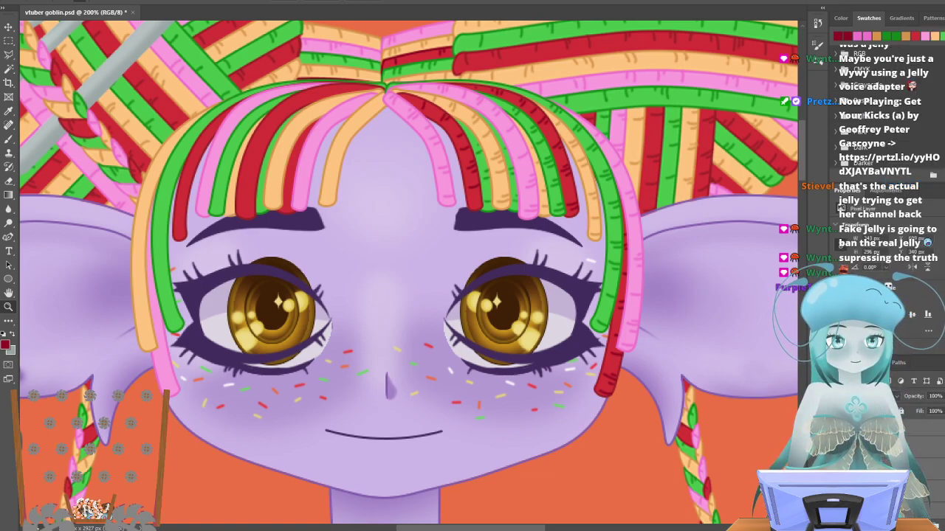
Identify Shape 22 by toggling its visibility and rename this peach strand beside the parting Centre Fringe R.
left_click(837, 457)
left_click(837, 458)
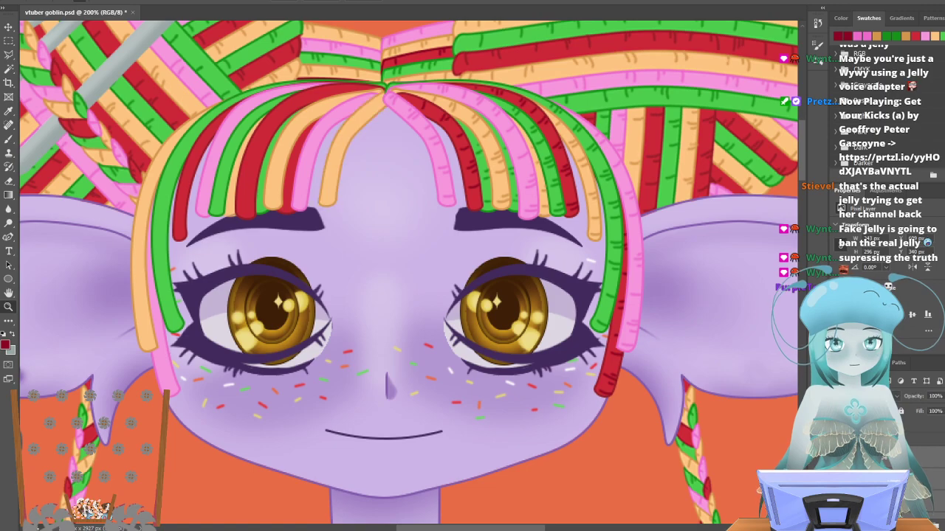
left_click(884, 458)
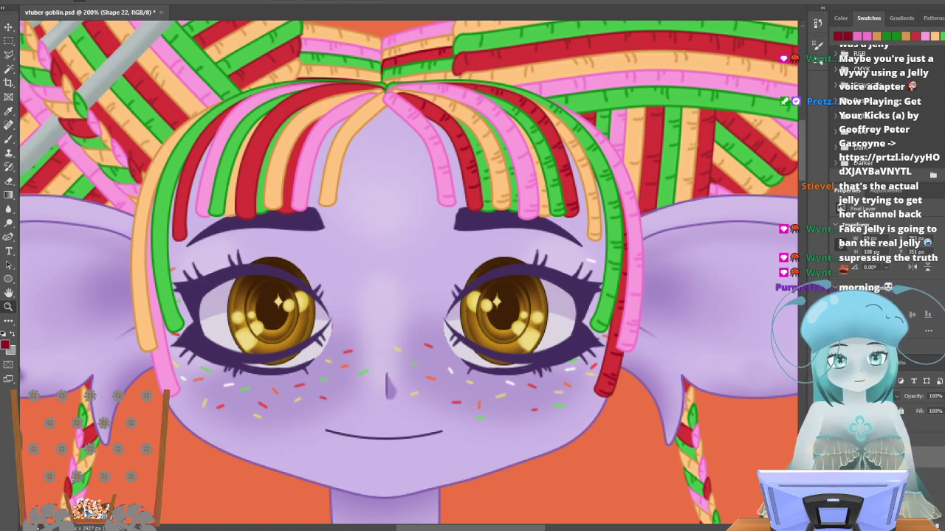
Identify the remaining right fringe layers by toggling visibility and loading the small Shape 20 layer's pixels as a selection.
left_click(919, 486)
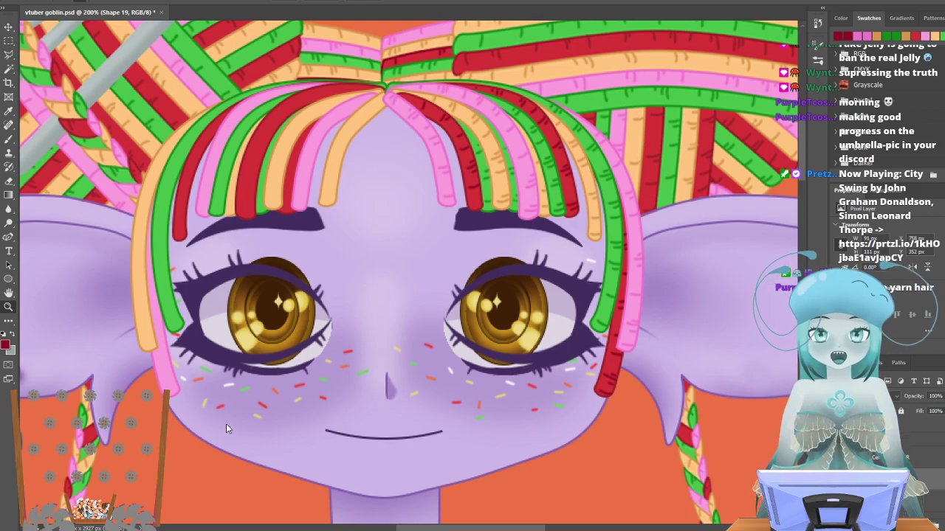
scroll(384, 360, "up", 5)
scroll(388, 390, "down", 2)
scroll(389, 391, "down", 3)
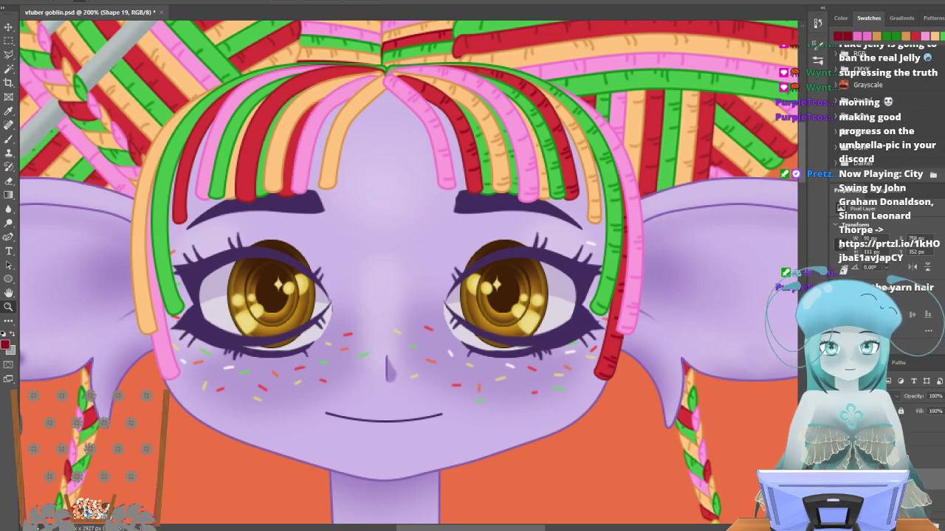
left_click(837, 446)
left_click(837, 446)
left_click(915, 446, "shift")
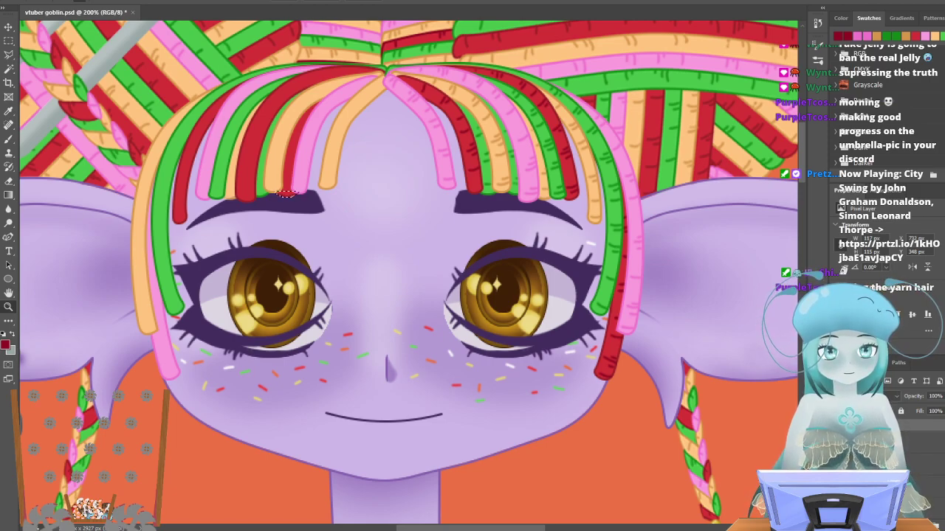
left_click(915, 443)
left_click(856, 443, "ctrl")
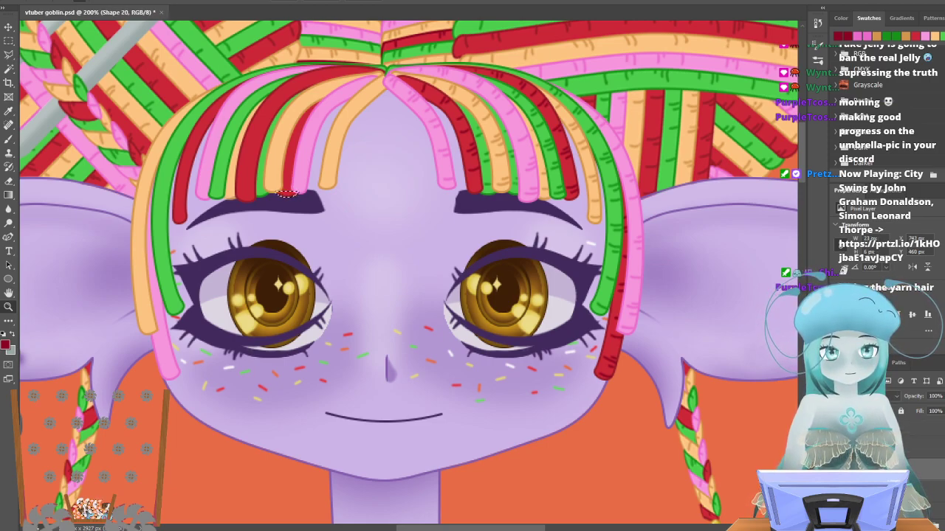
Merge the remaining right fringe strand layers into a single layer and clear the active selection.
left_click(915, 430)
left_click(915, 452, "shift")
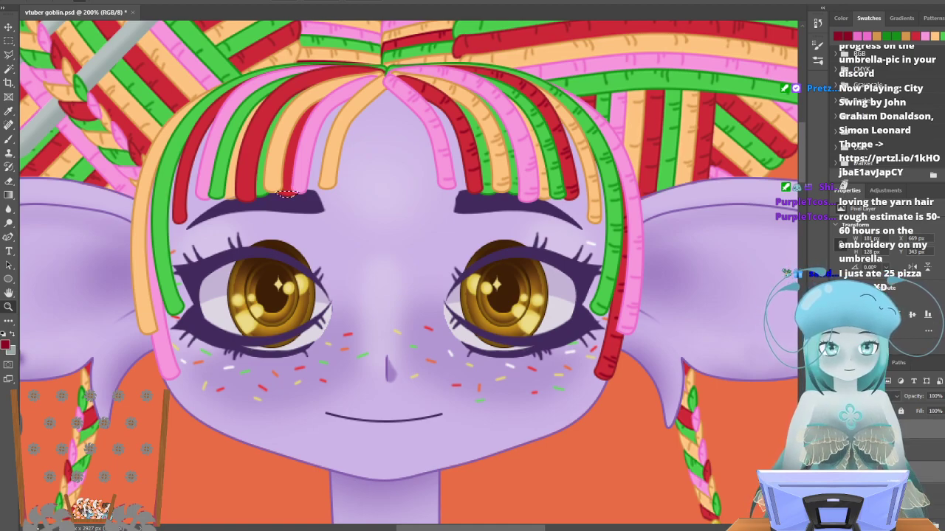
left_click_drag(230, 196, 232, 194)
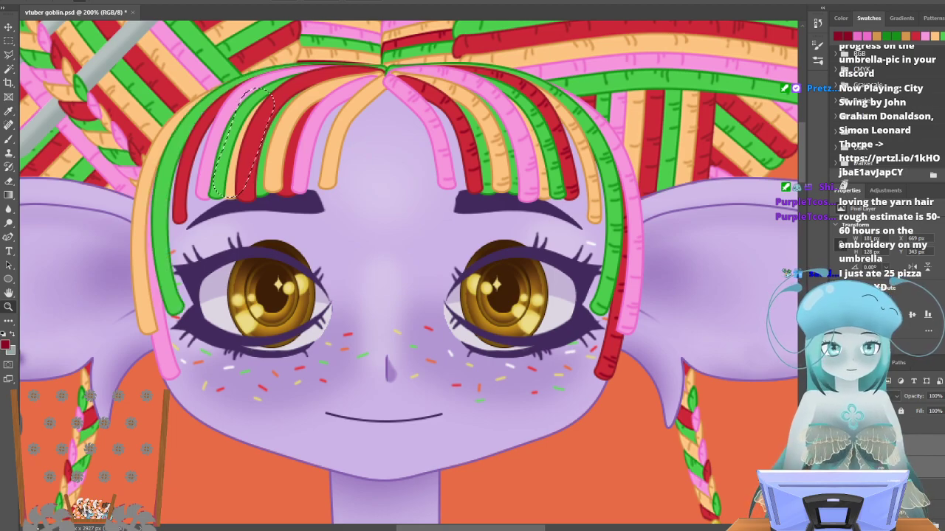
right_click(881, 515)
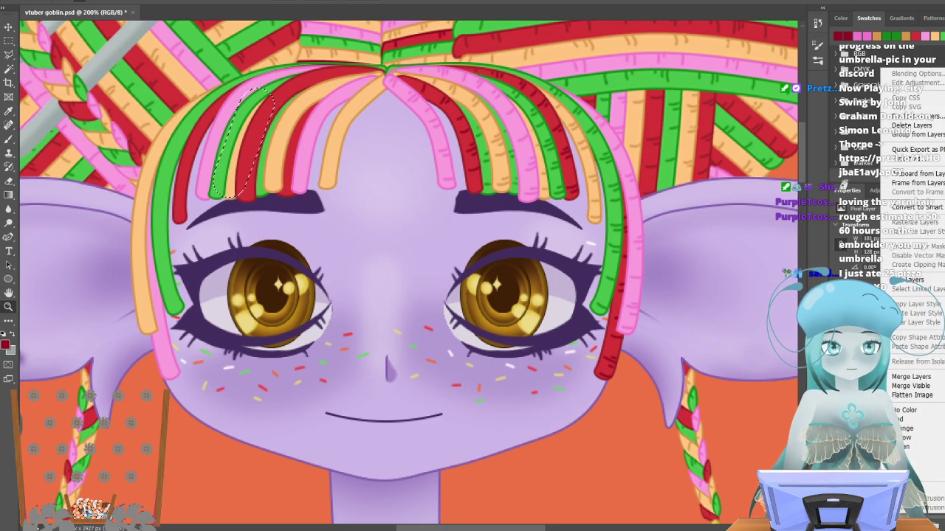
key("Escape")
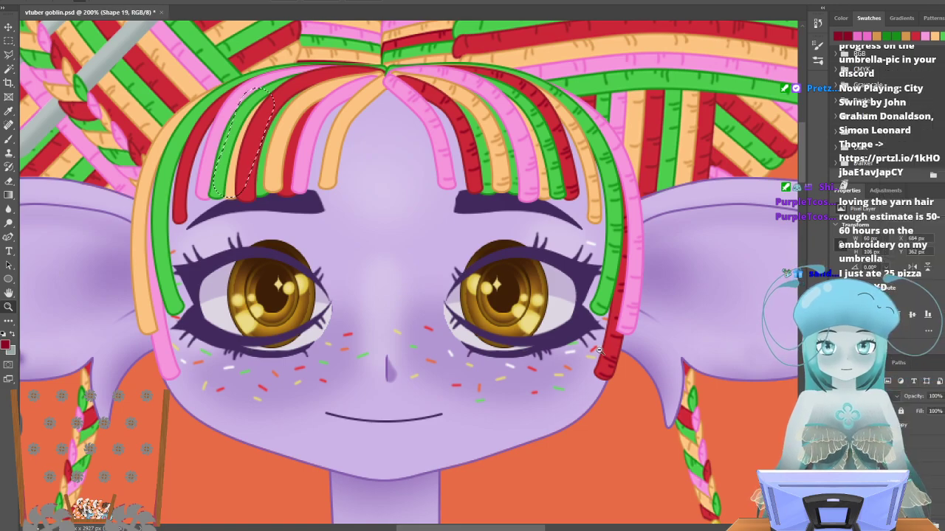
left_click(9, 42)
left_click(287, 233)
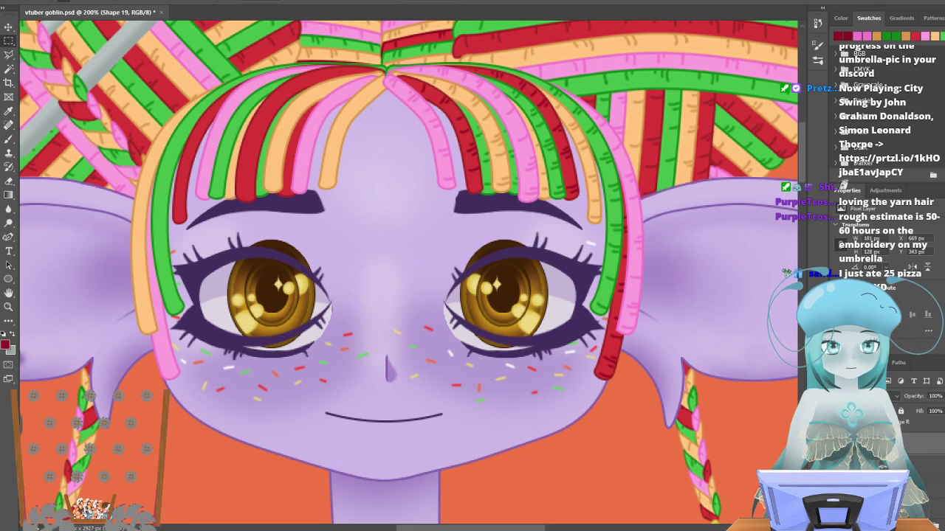
Check which strands the merged Shape 19 layer holds by toggling its visibility, and rename it Main Fringe R.
left_click(837, 470)
left_click(837, 470)
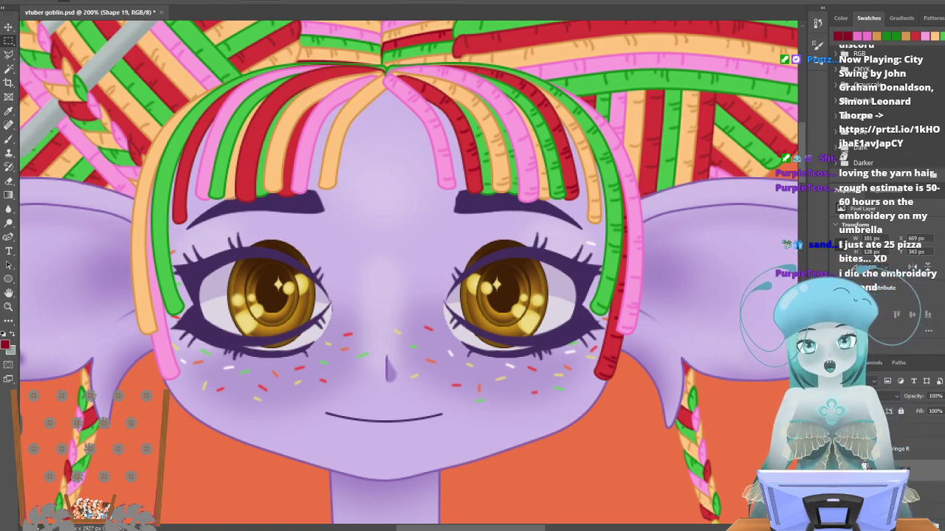
left_click(930, 480)
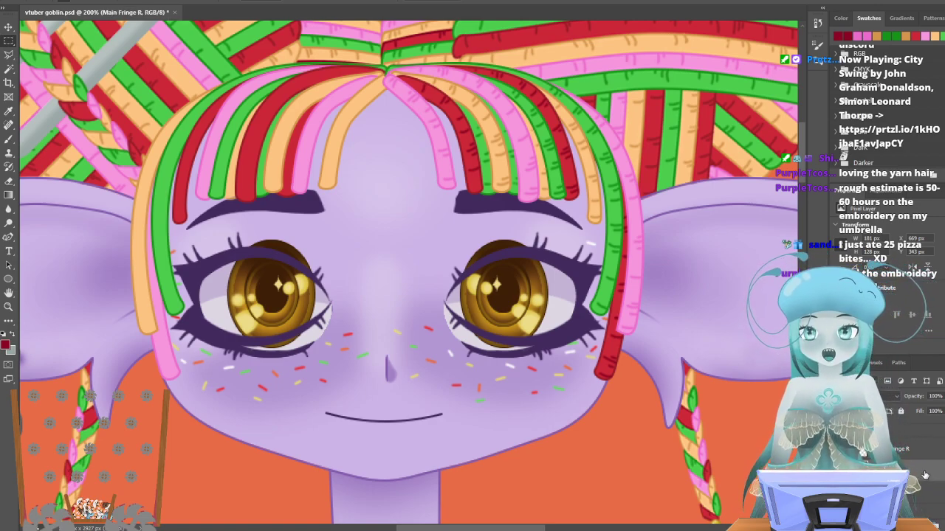
Paint short dark orange yarn texture lines along the peach strand beside the parting on the Centre Fringe R layer.
left_click(916, 455)
left_click(867, 35)
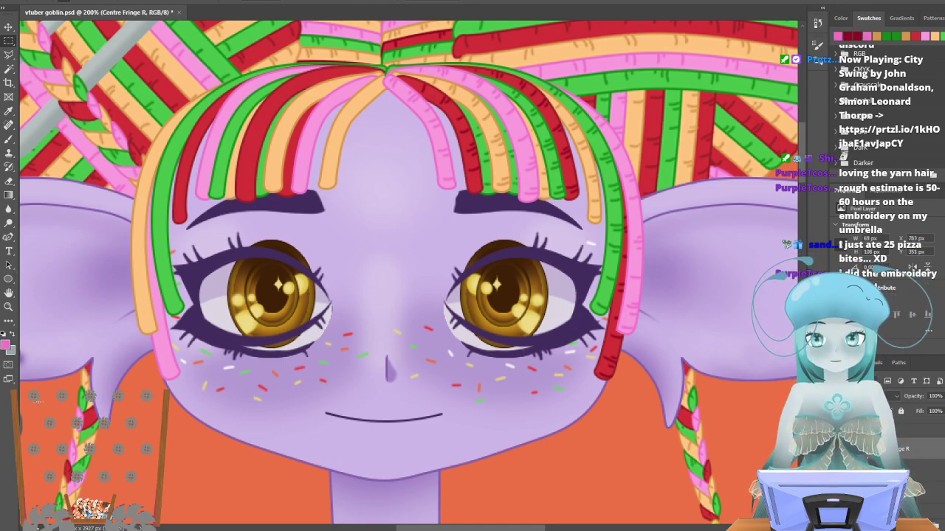
left_click(12, 308)
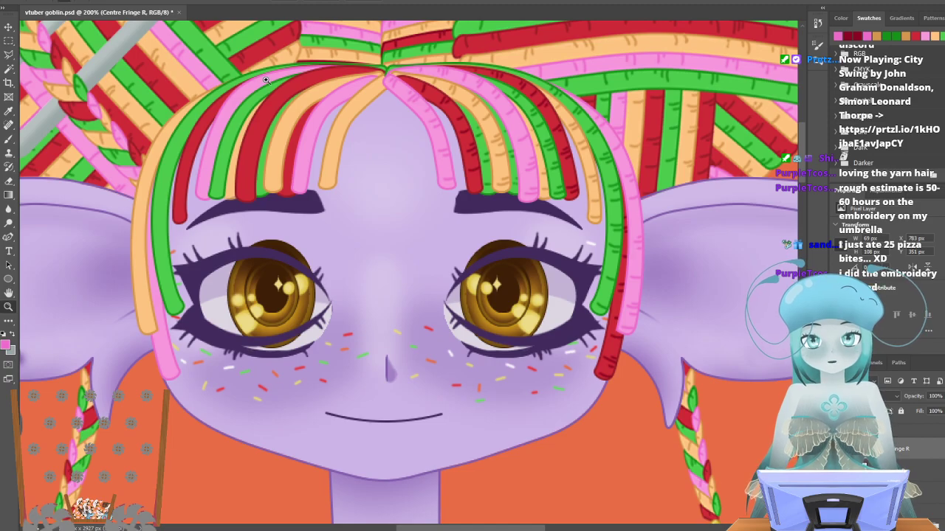
left_click(336, 76)
left_click(336, 76)
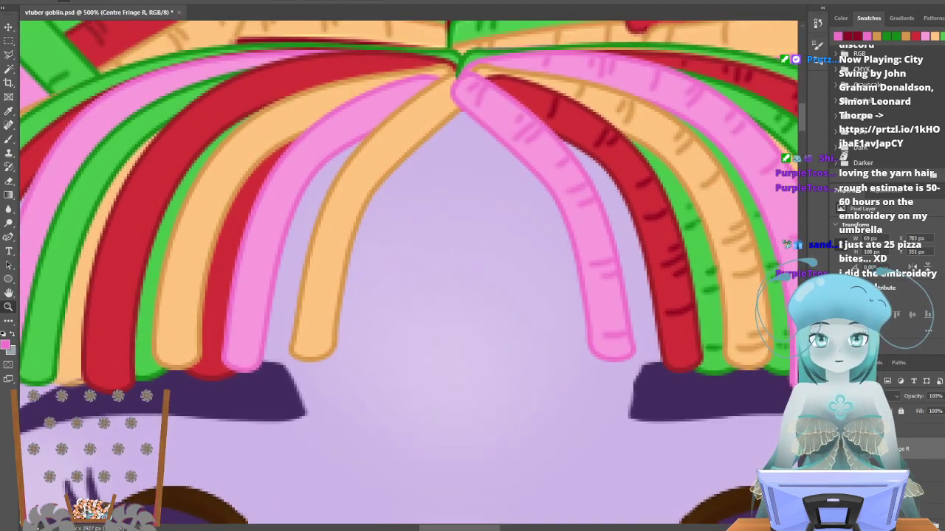
left_click(877, 36)
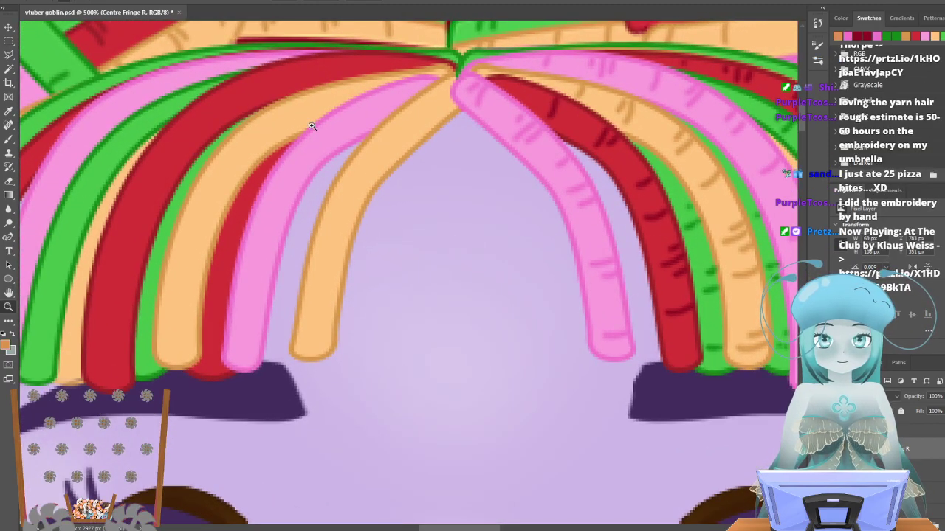
left_click(9, 139)
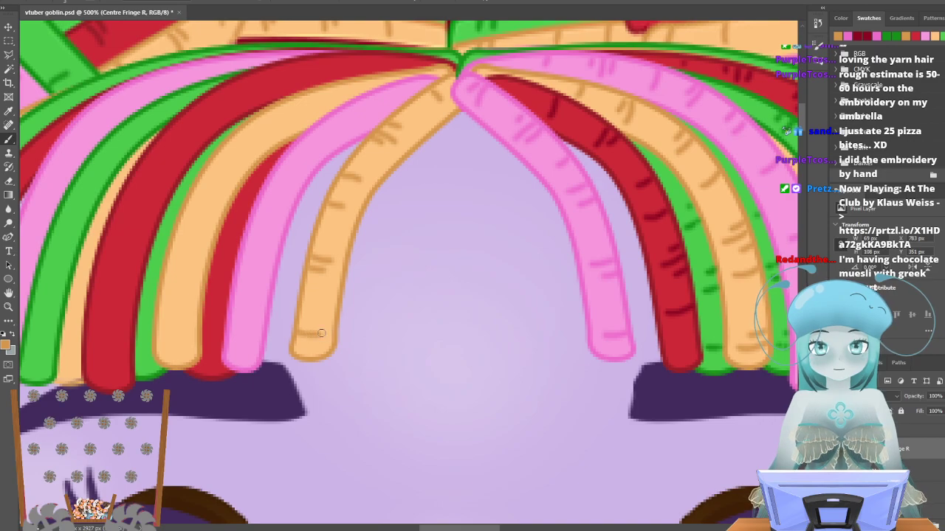
left_click_drag(301, 320, 326, 321)
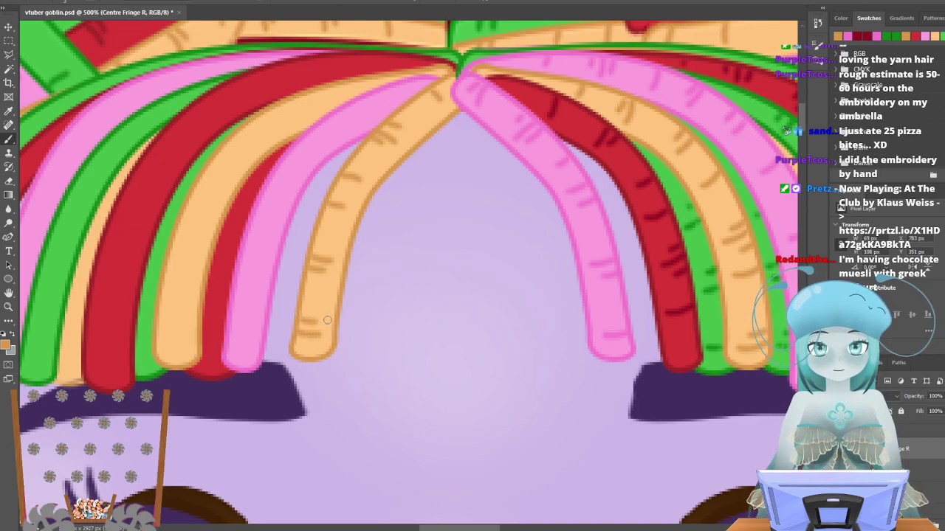
scroll(390, 330, "up", 3)
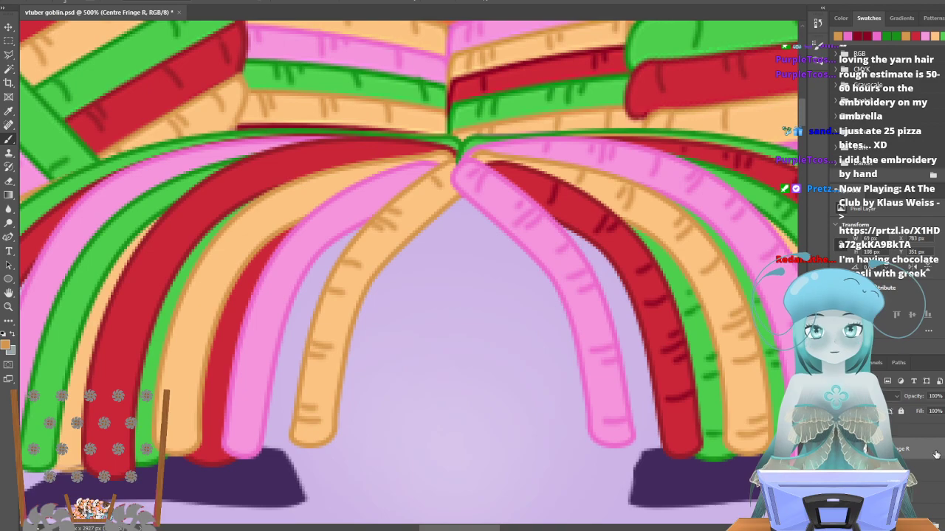
Paint dark orange yarn texture lines along the wide and narrow peach strands on the Main Fringe R layer.
scroll(409, 270, "down", 1)
key("alt+bracketleft")
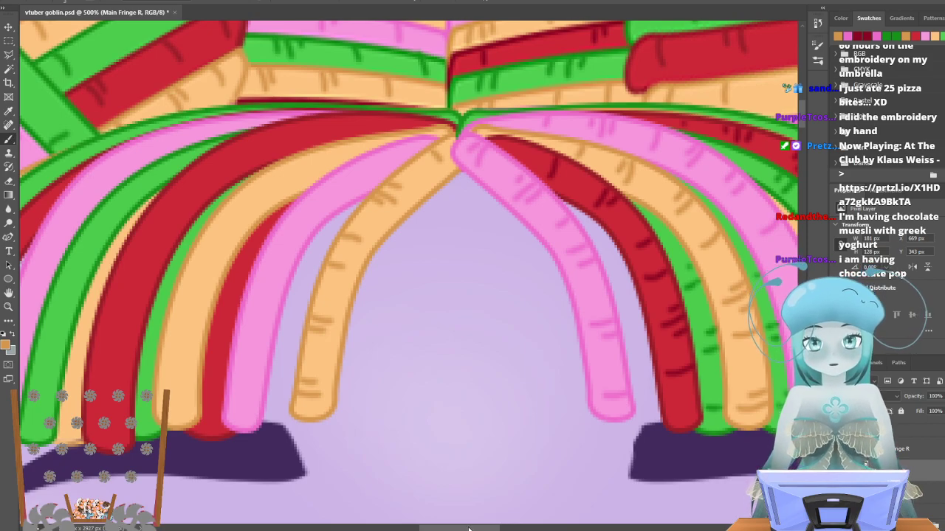
scroll(467, 530, "left", 5)
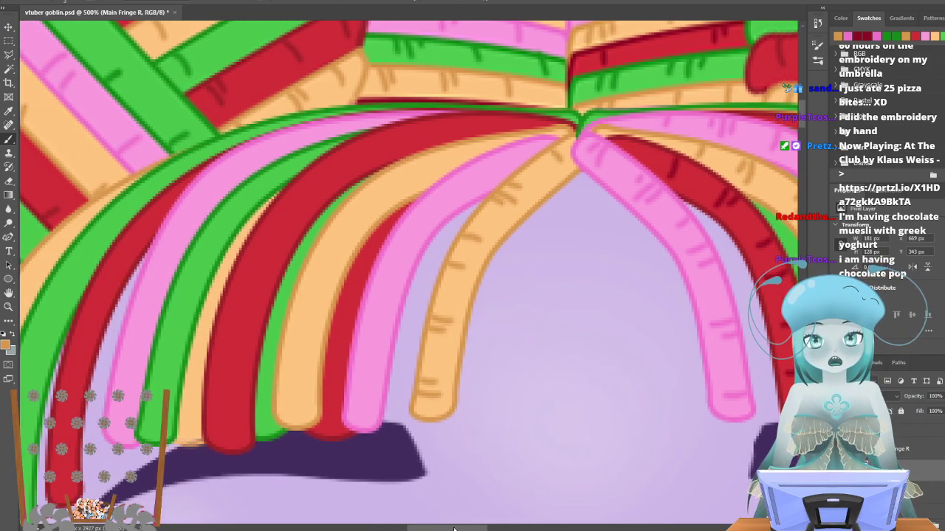
scroll(422, 454, "up", 2)
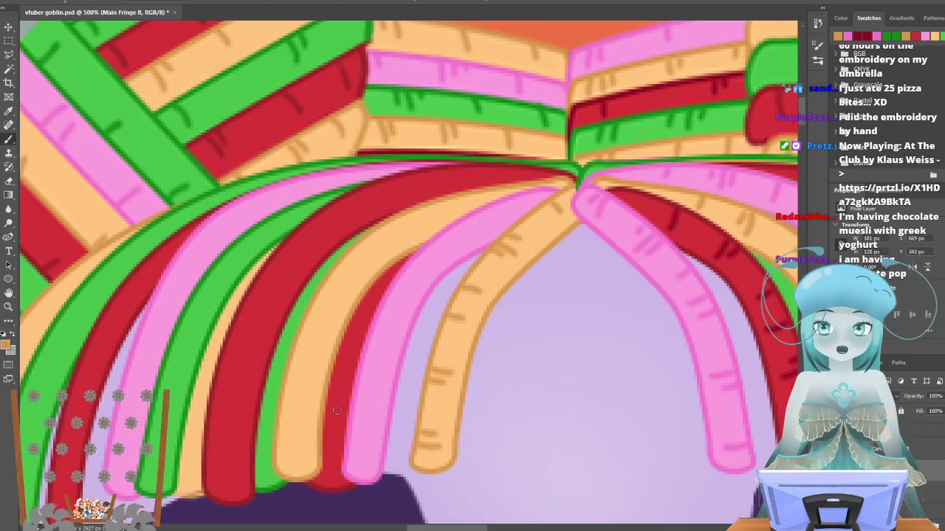
scroll(301, 423, "up", 1)
scroll(306, 419, "down", 1)
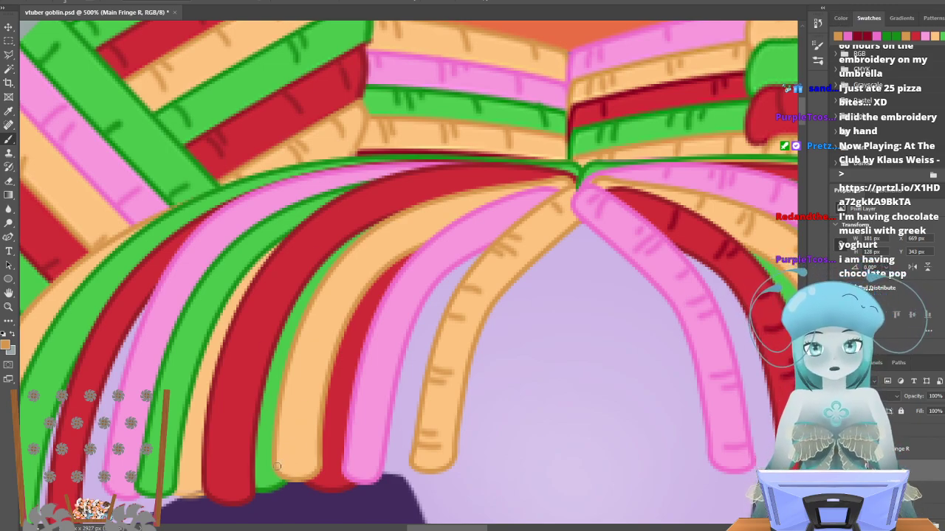
left_click_drag(275, 466, 306, 463)
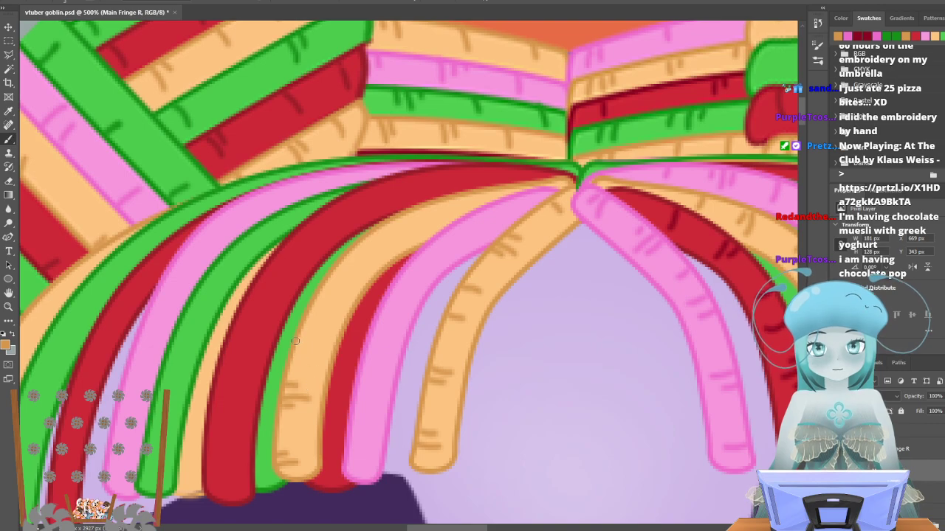
left_click_drag(297, 344, 323, 350)
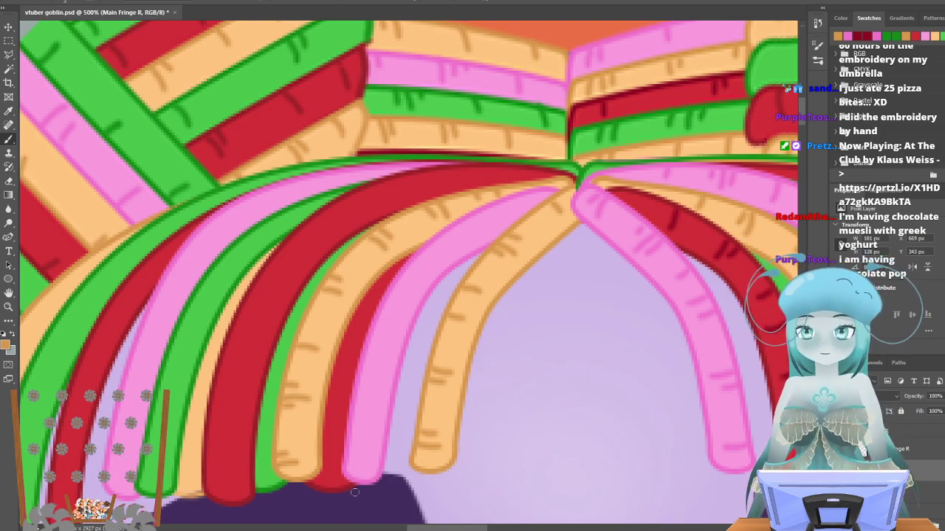
scroll(252, 406, "down", 2)
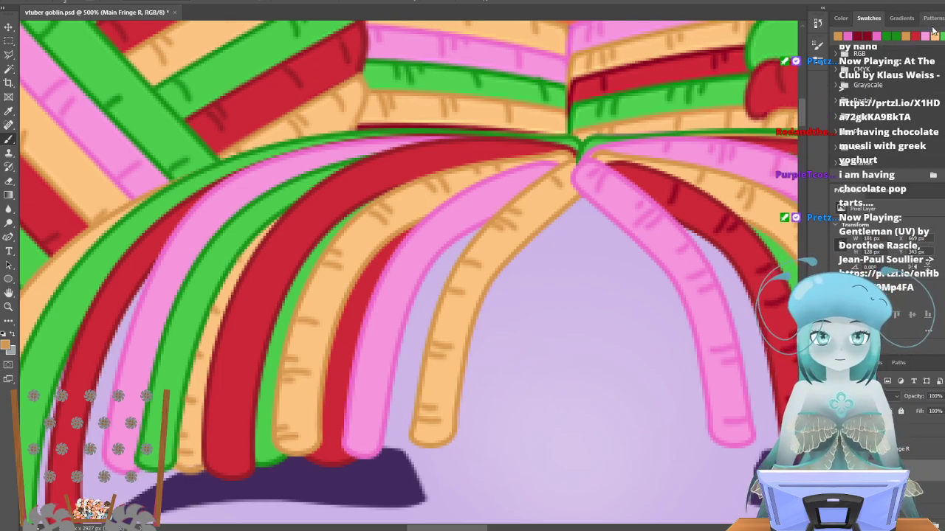
Paint darker pink texture lines on the pink strands and dark green ones on the green strands of Main Fringe R.
left_click(847, 35)
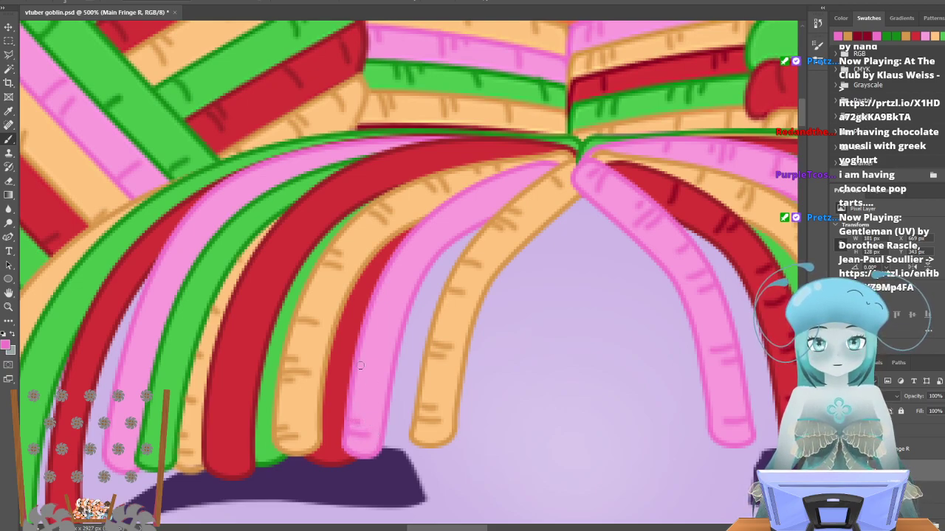
left_click_drag(359, 365, 375, 367)
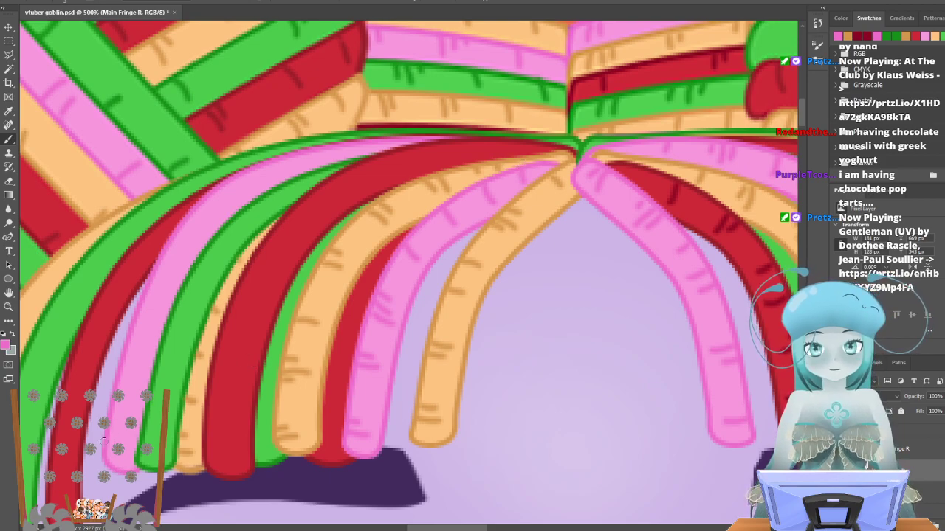
scroll(109, 447, "up", 3)
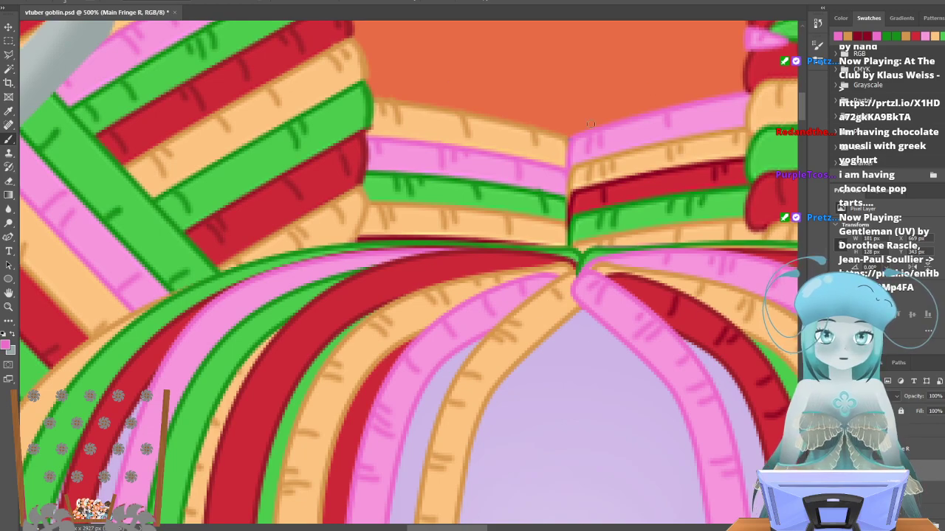
scroll(262, 423, "down", 3)
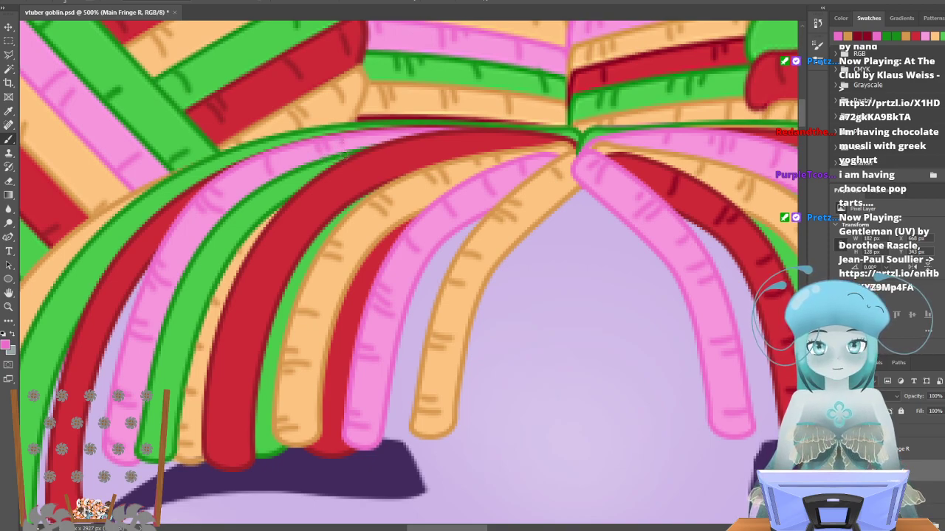
left_click(890, 34)
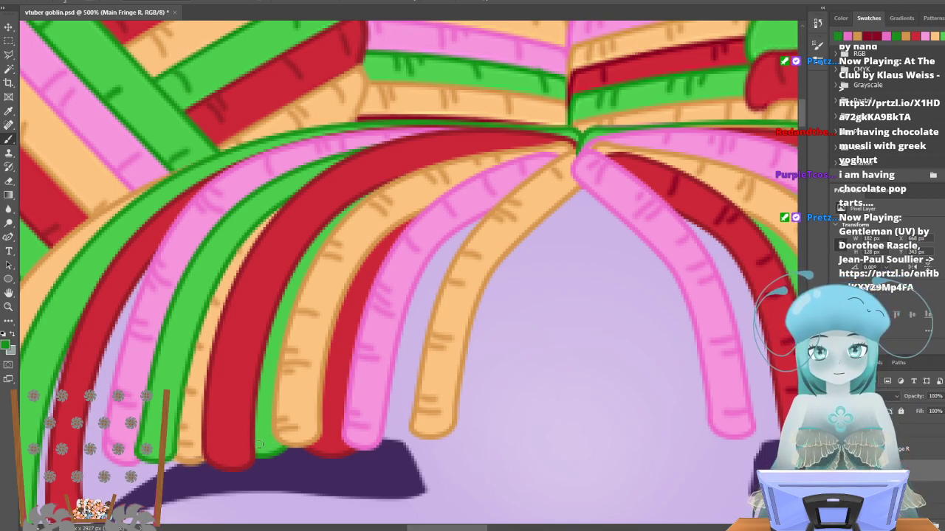
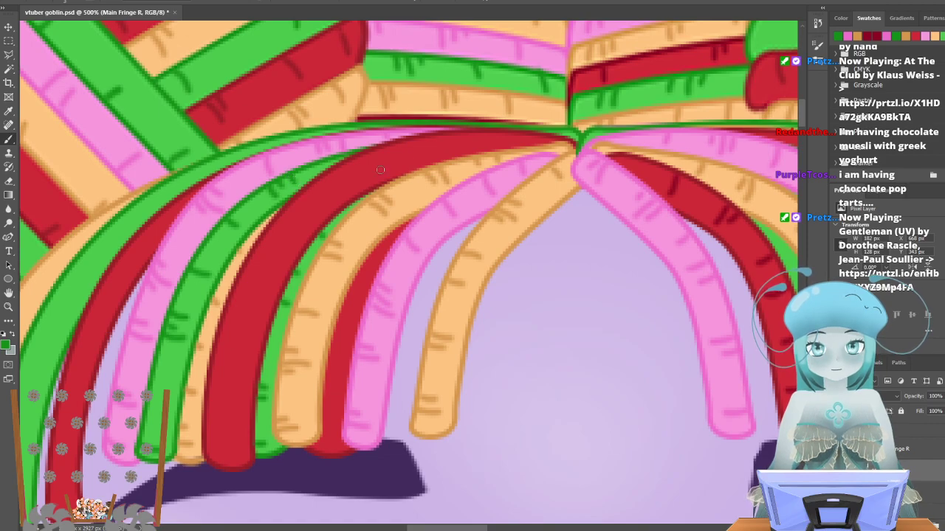
Paint dark red yarn texture lines along both red strands on the Main Fringe R layer, up to the parting.
left_click(876, 34)
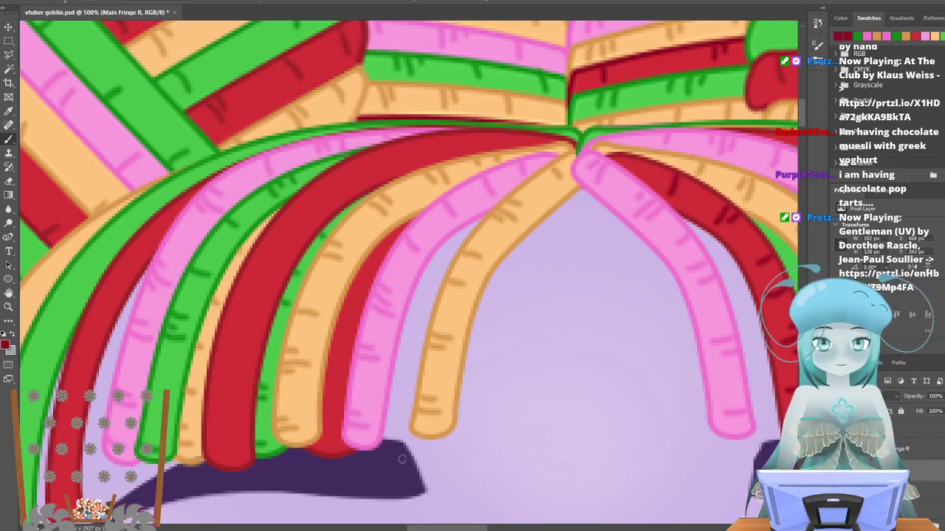
left_click_drag(320, 441, 342, 442)
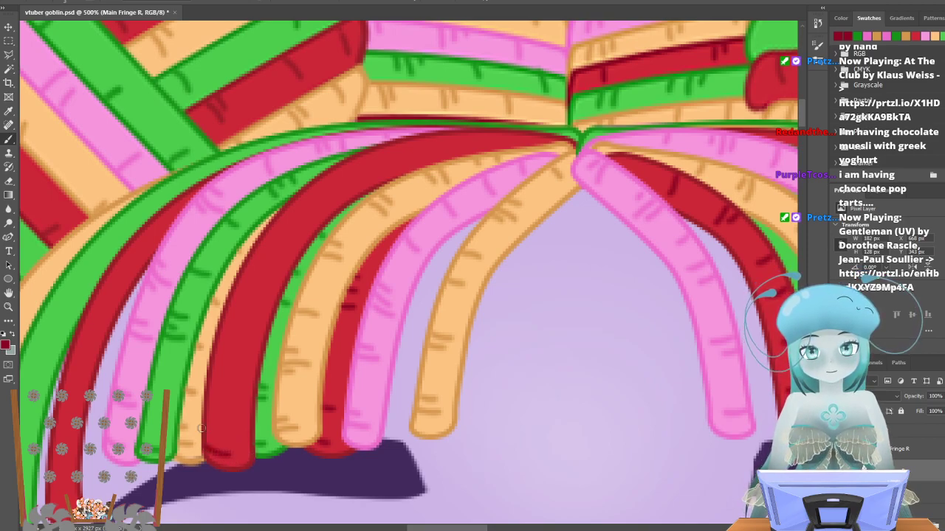
left_click_drag(215, 439, 235, 440)
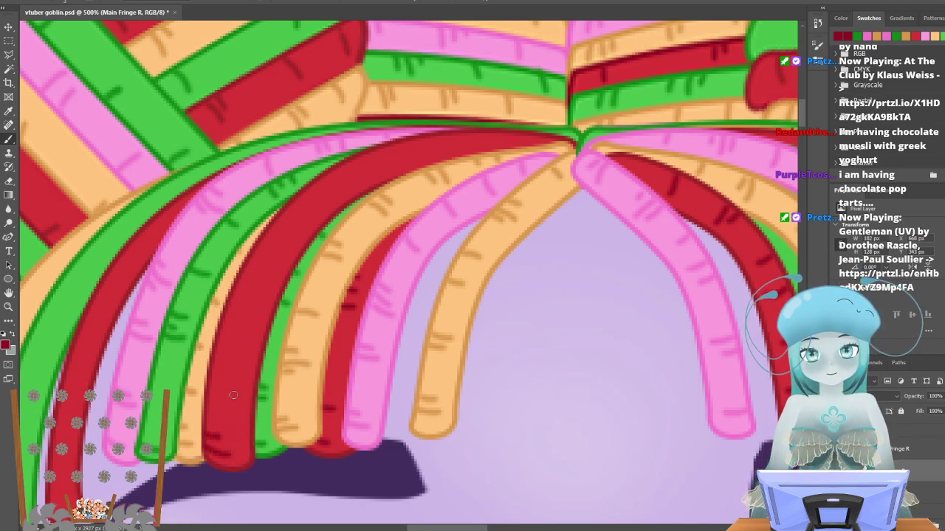
left_click_drag(227, 330, 258, 337)
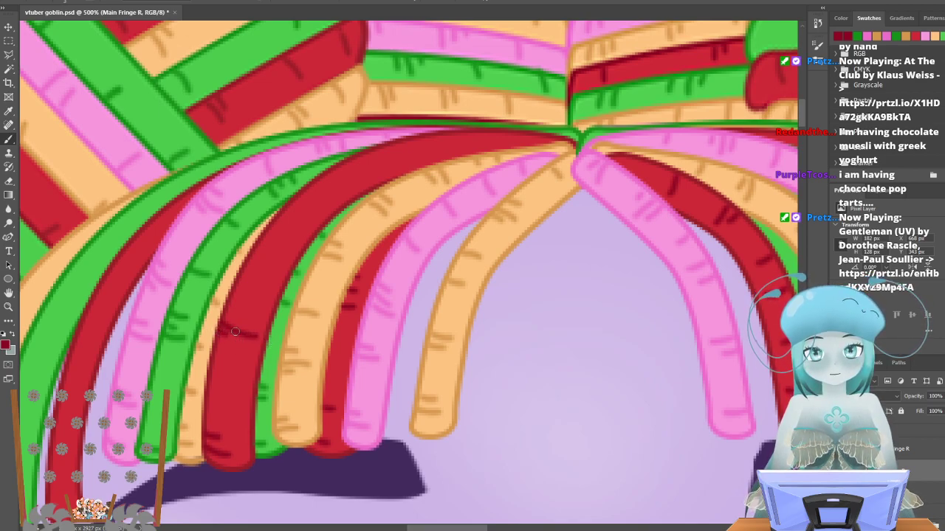
left_click_drag(240, 270, 254, 277)
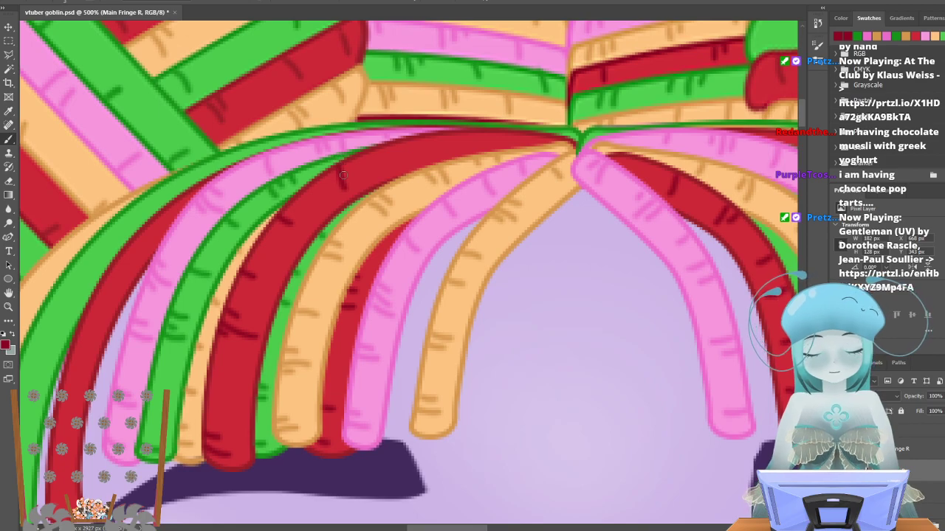
mouse_move(321, 201)
left_mouse_down()
mouse_move(305, 187)
mouse_move(313, 173)
left_mouse_up()
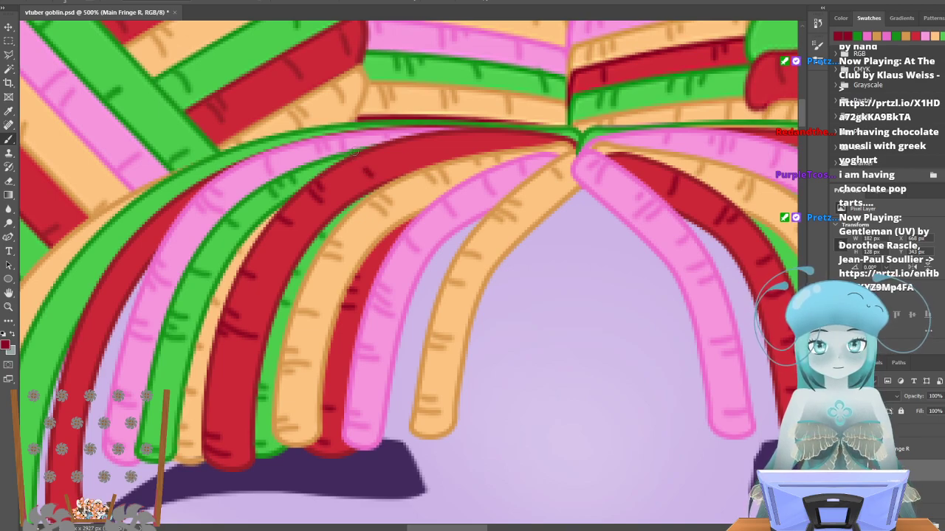
left_click_drag(443, 151, 447, 133)
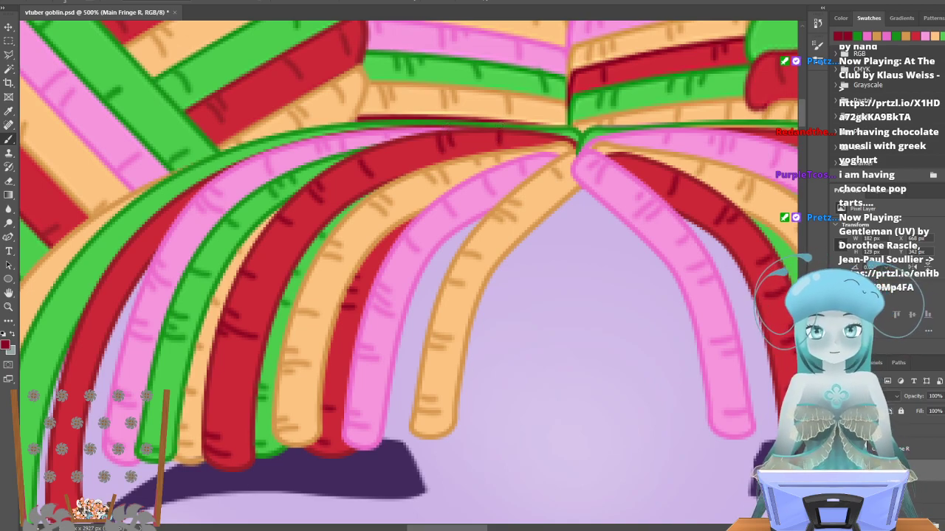
Identify the Shape 25 layer by toggling its visibility and rename this separate red strand Strand 1 R.
left_click_drag(462, 529, 430, 529)
scroll(443, 391, "down", 2)
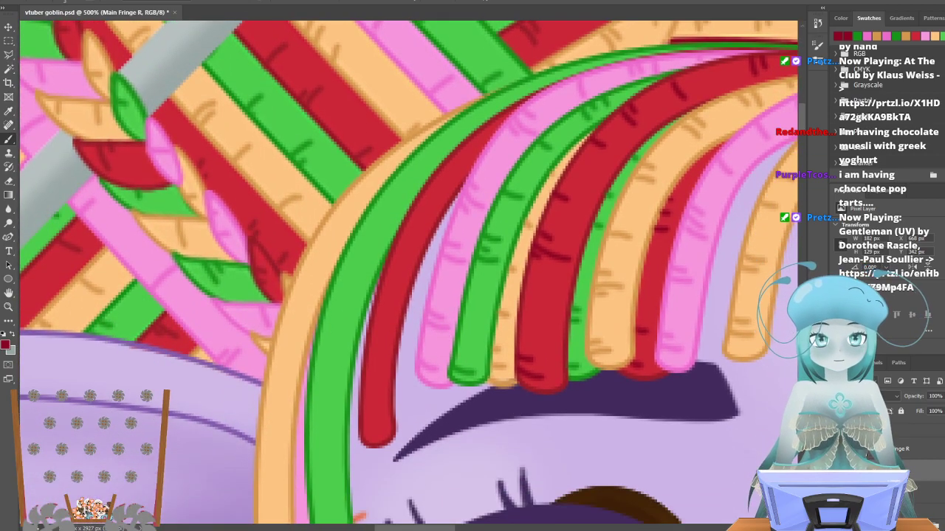
left_click(836, 493)
left_click(837, 492)
left_click(893, 492)
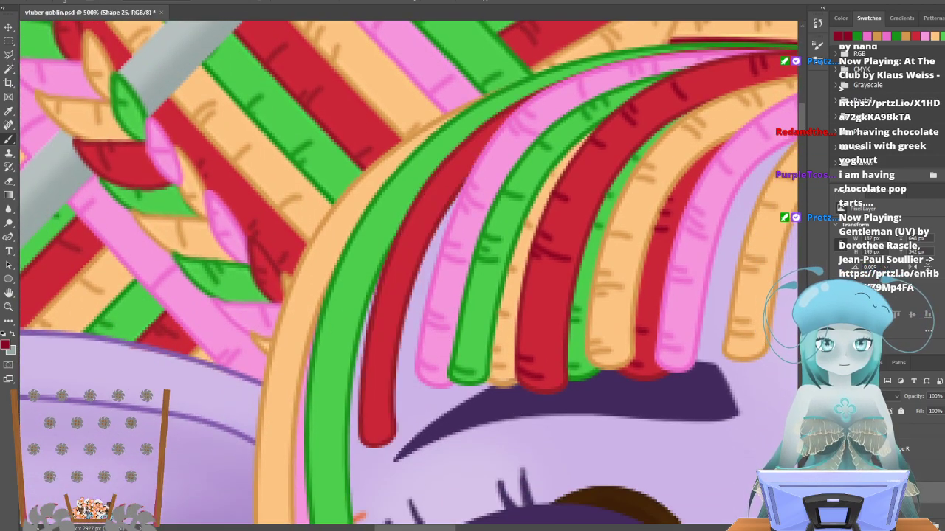
left_click(940, 485)
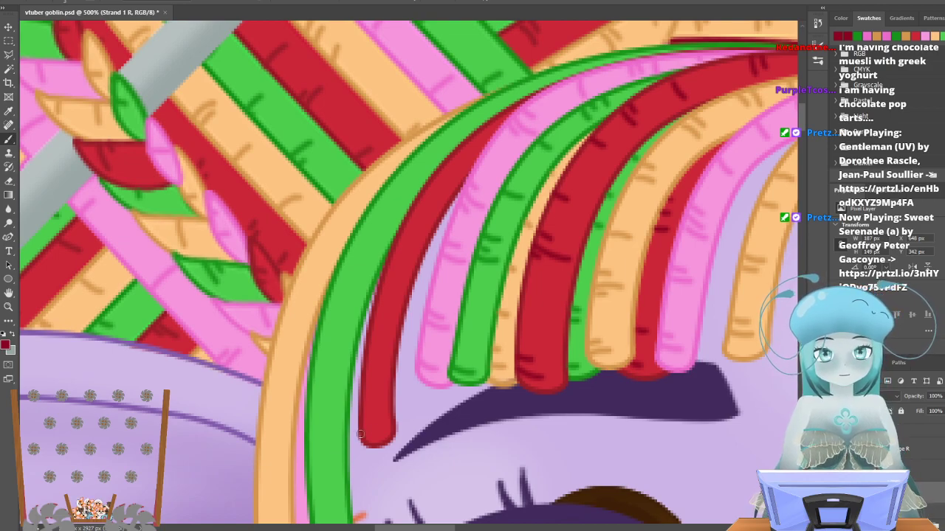
Paint dark red yarn texture lines along the whole length of the red strand on the Strand 1 R layer.
left_click_drag(362, 437, 397, 429)
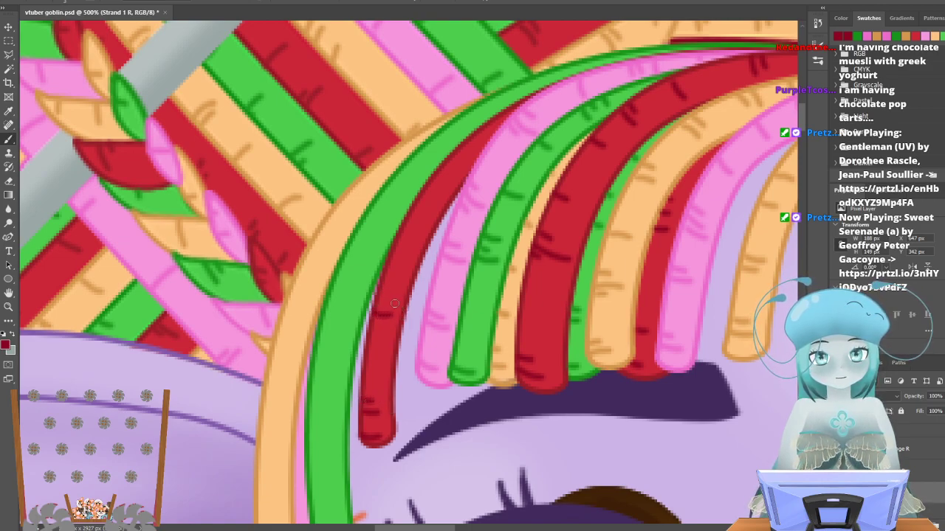
left_click_drag(377, 300, 390, 304)
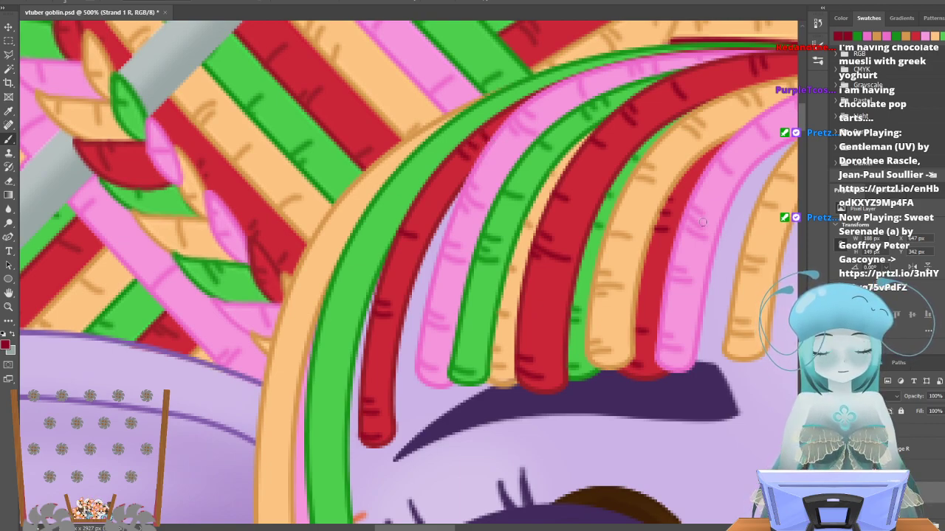
Select the Shape 17 layer holding the outer green fringe strand and rename it Strand 2 R.
scroll(439, 406, "down", 6)
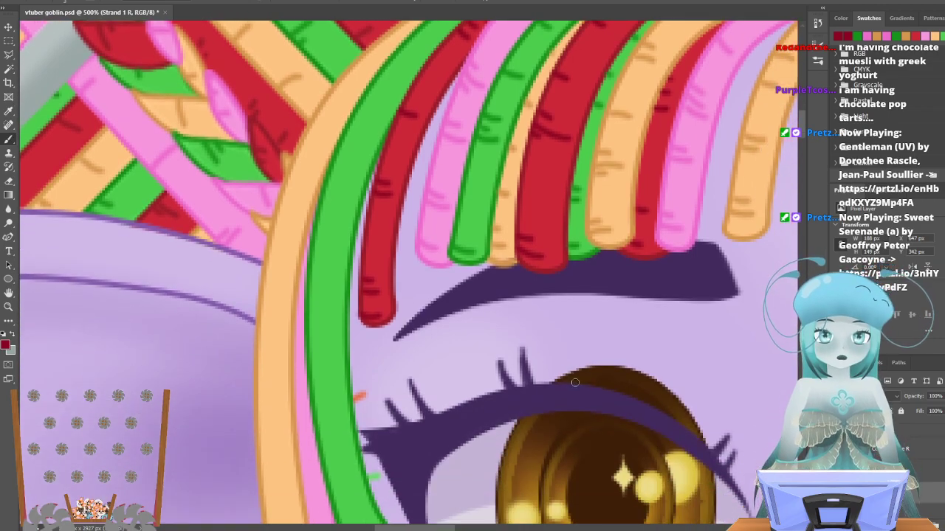
scroll(497, 400, "up", 2)
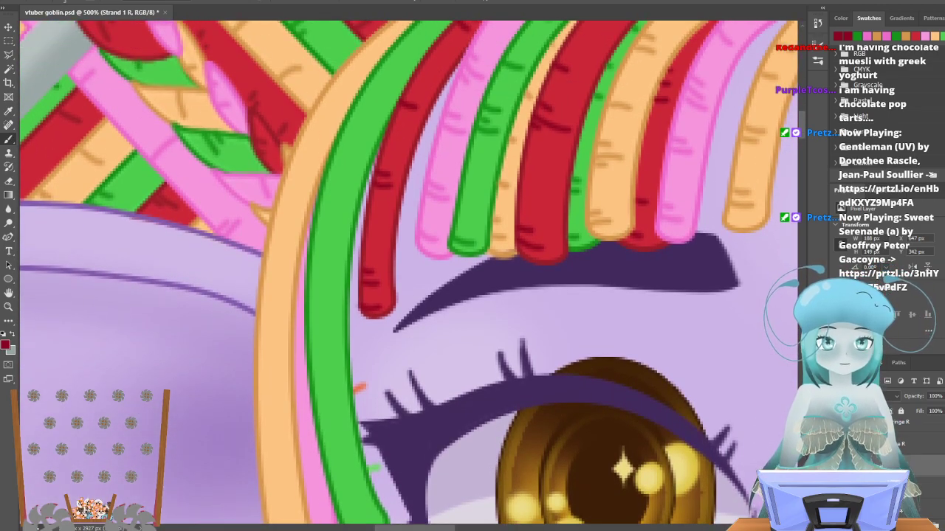
left_click(912, 487)
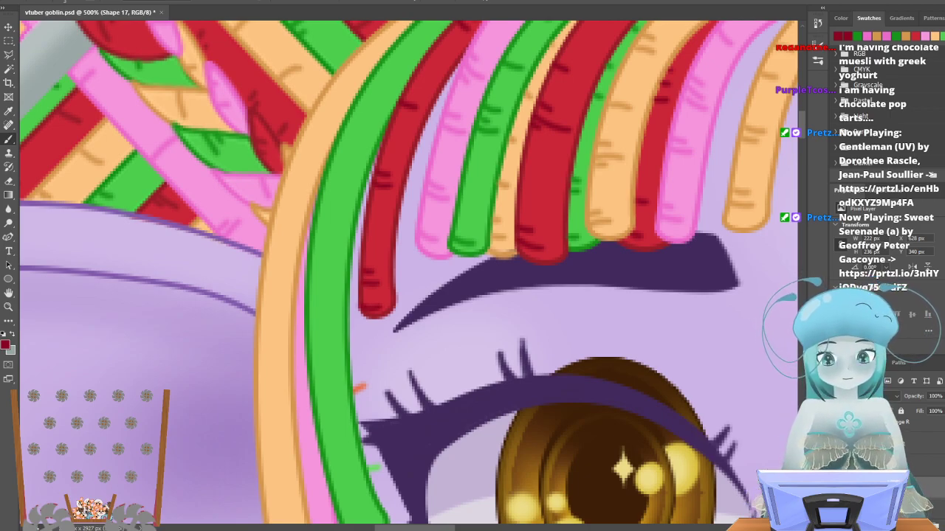
left_click(925, 485)
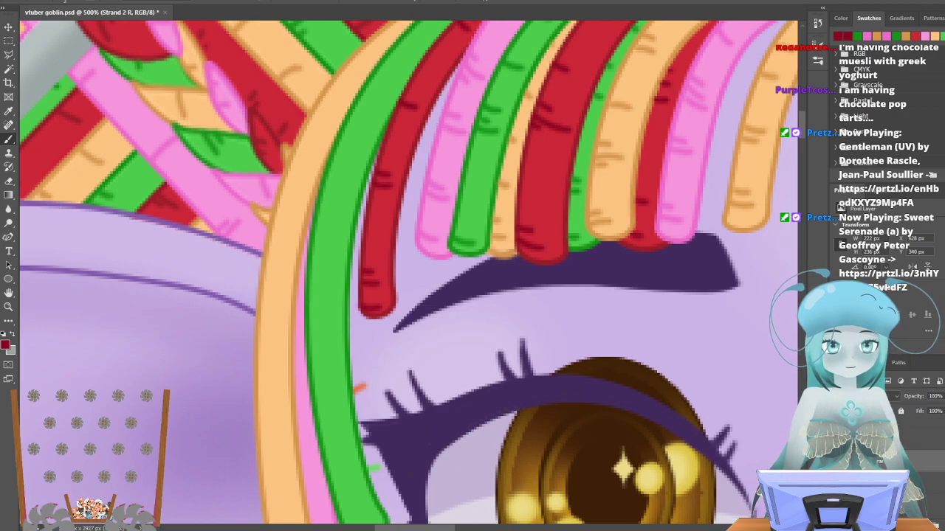
Paint dark green yarn texture lines along the whole length of the green strand on the Strand 2 R layer.
scroll(406, 273, "up", 3)
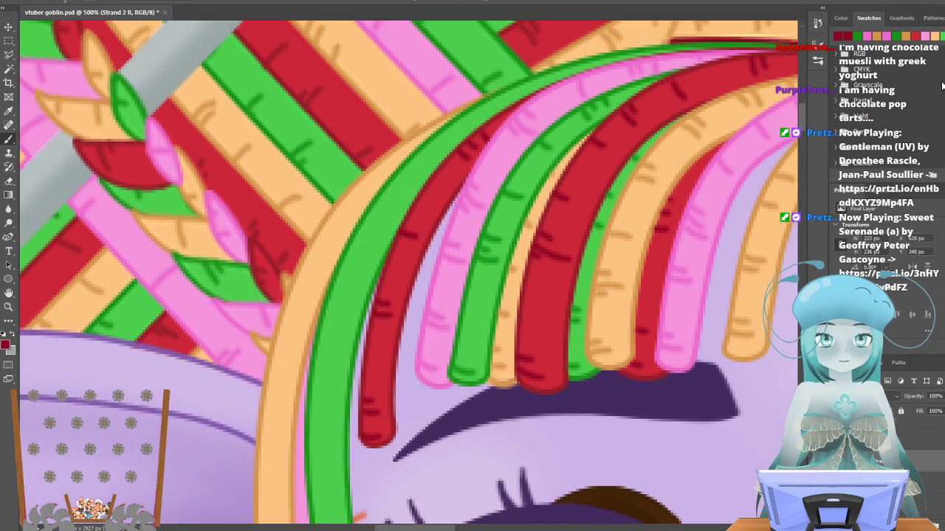
left_click(856, 36)
scroll(466, 196, "up", 1)
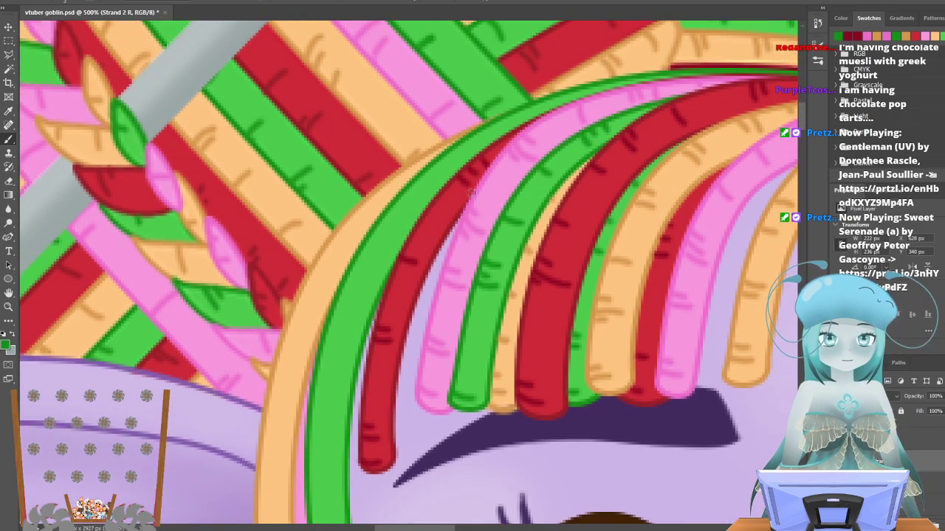
scroll(467, 196, "up", 1)
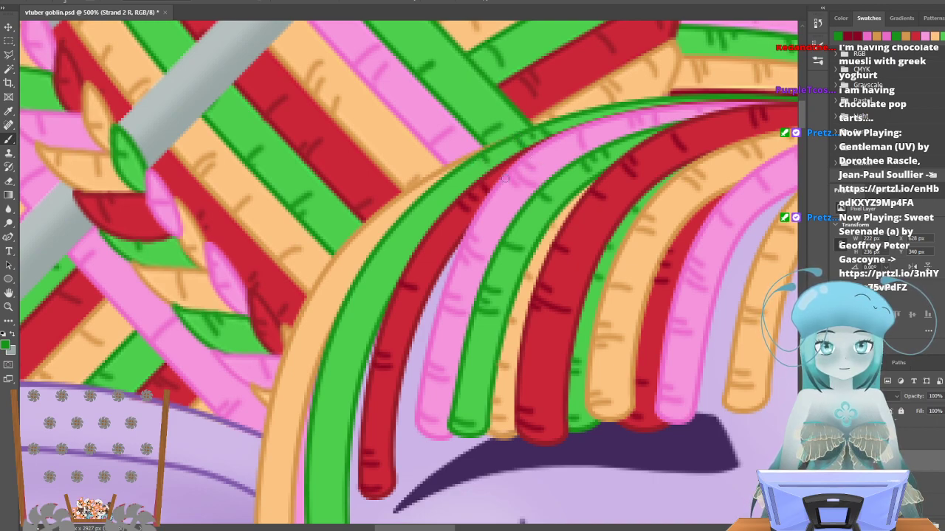
scroll(425, 163, "down", 1)
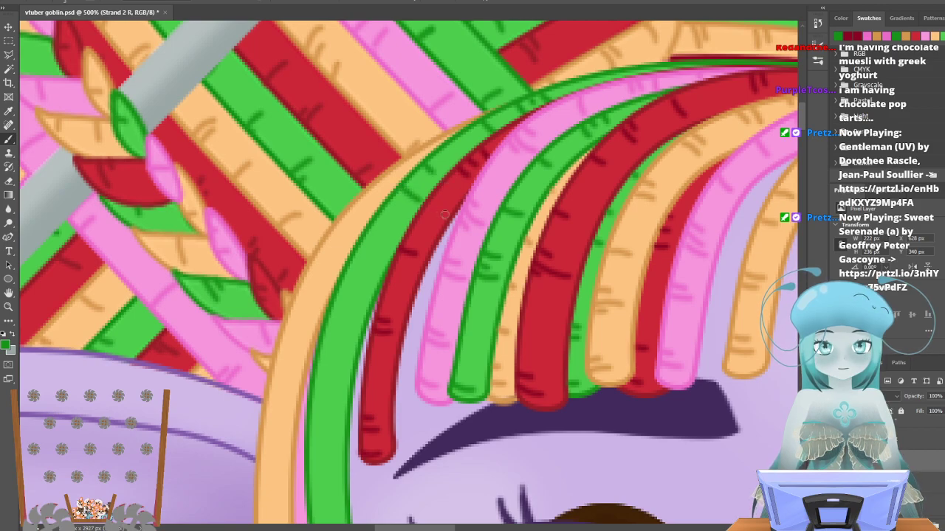
scroll(443, 214, "down", 2)
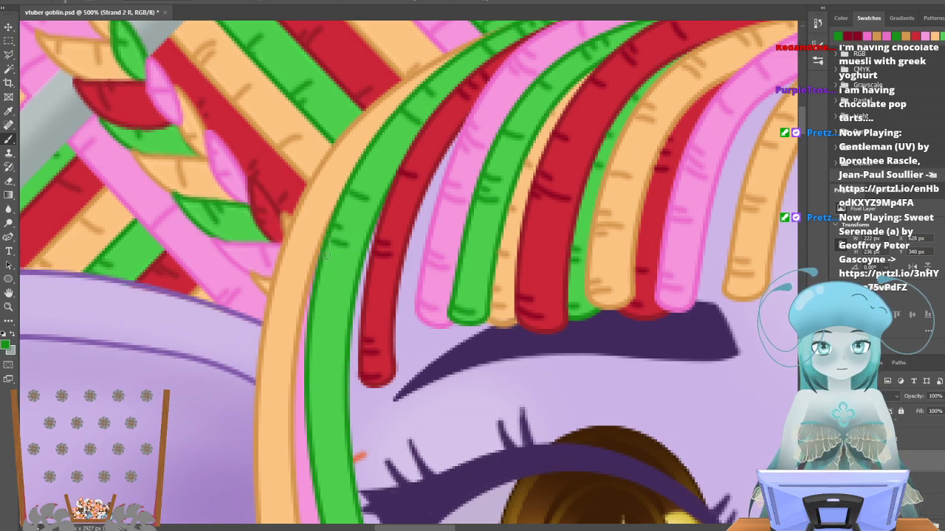
scroll(325, 256, "down", 2)
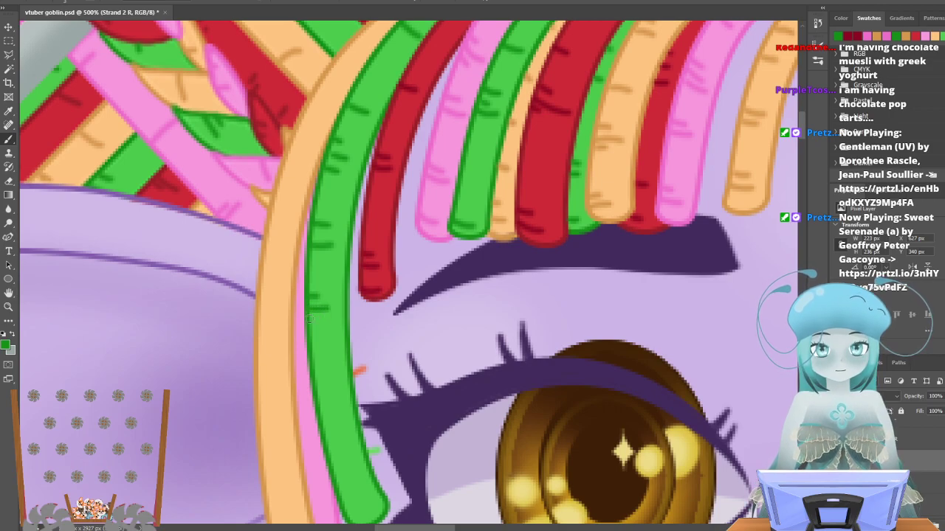
scroll(316, 314, "down", 3)
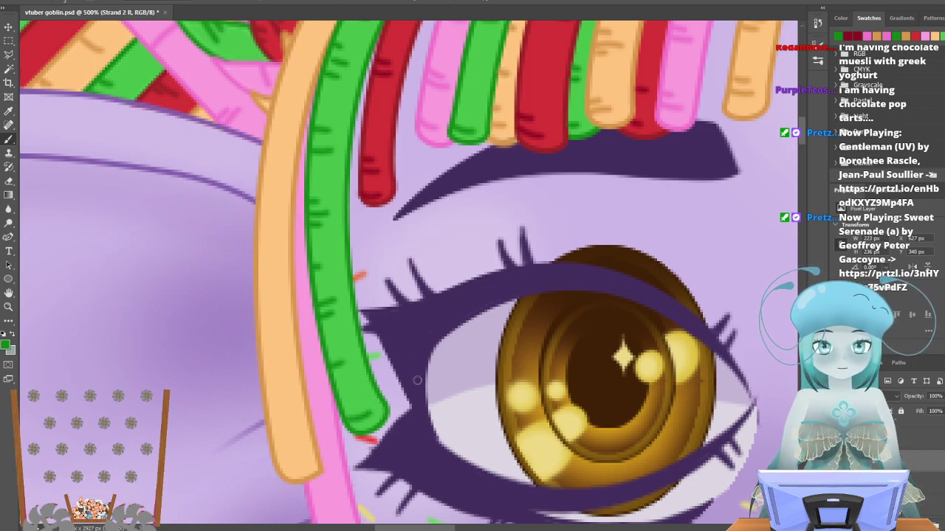
Rename the Shape 17 copy 2 layer Strand 3 R and check which strand it holds by toggling its visibility.
left_click(886, 483)
key("space")
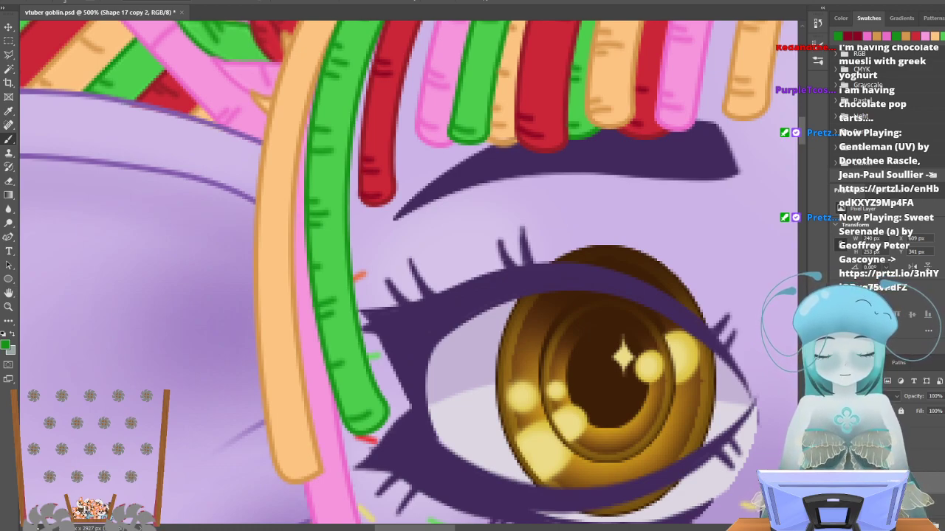
left_click(921, 484)
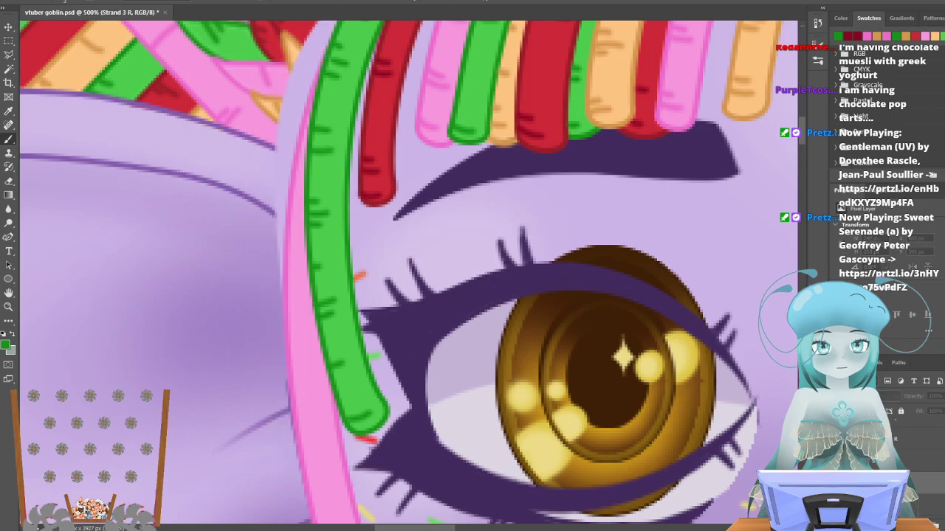
Paint darker orange yarn texture lines along the outer light-orange strand on Strand 3 R, from the crown to its tip.
scroll(583, 393, "up", 5)
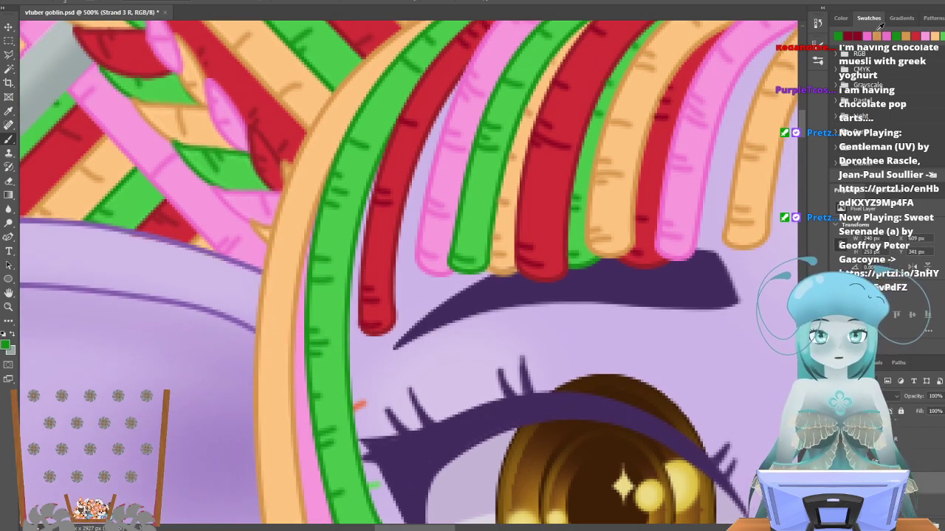
scroll(490, 119, "up", 2)
scroll(490, 118, "up", 2)
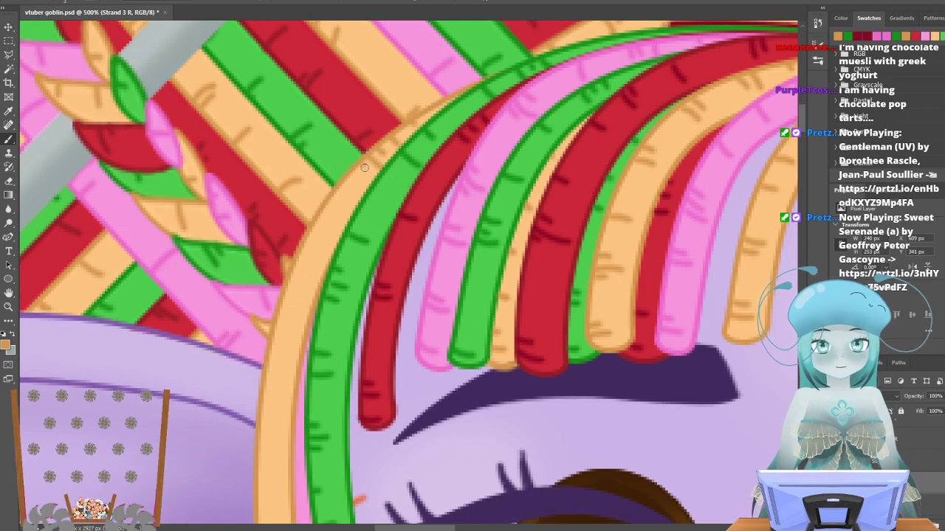
scroll(349, 197, "down", 2)
scroll(348, 198, "down", 2)
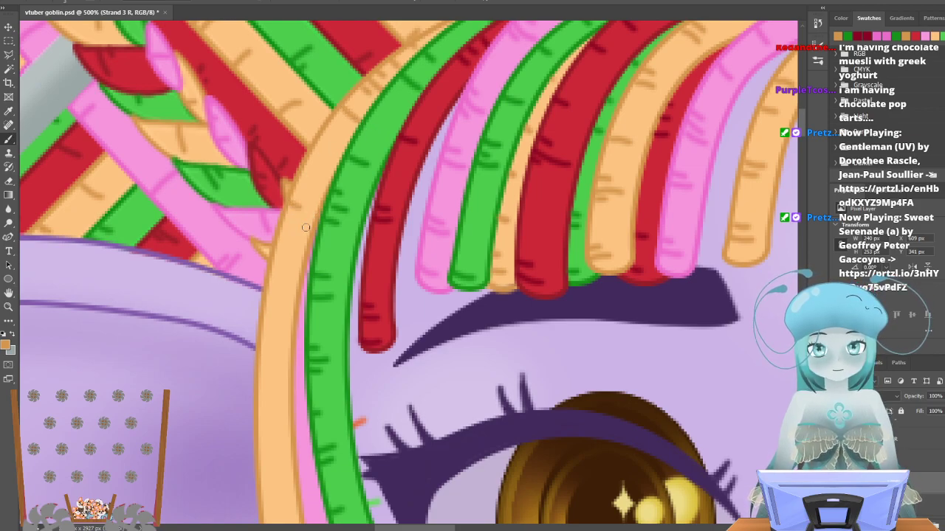
scroll(300, 231, "down", 2)
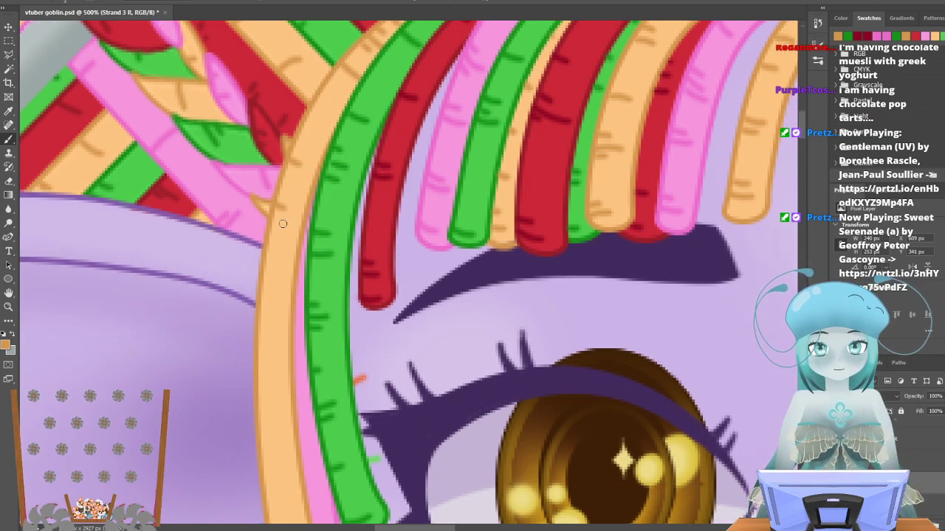
scroll(299, 228, "down", 4)
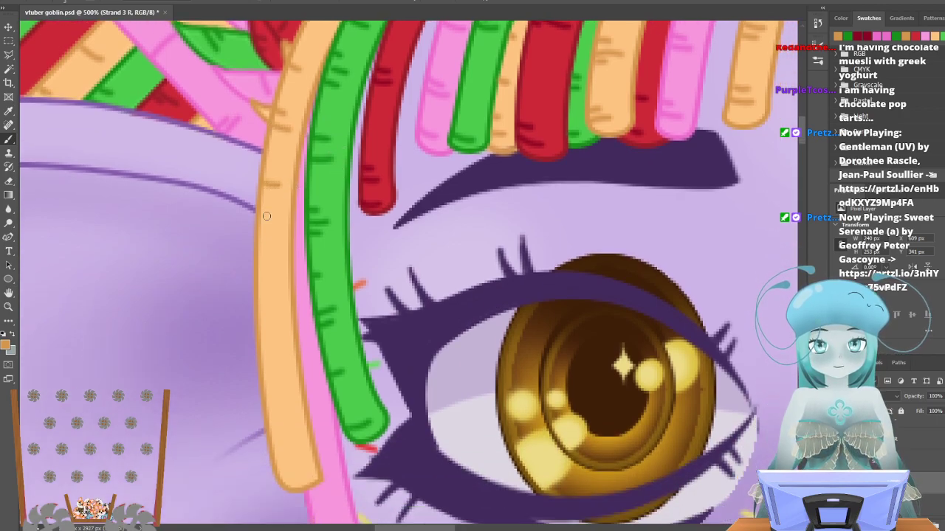
mouse_move(262, 211)
left_mouse_down()
mouse_move(276, 214)
mouse_move(279, 225)
left_mouse_up()
scroll(295, 223, "down", 2)
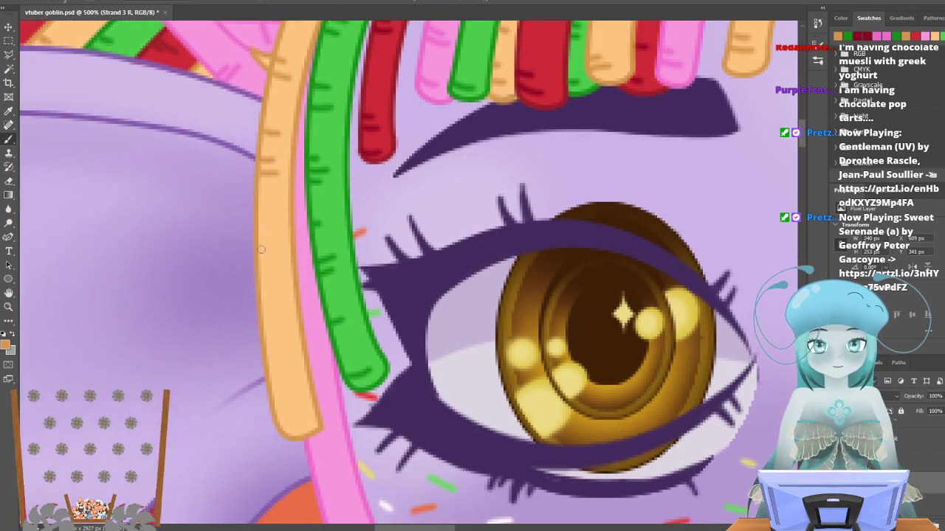
mouse_move(259, 251)
left_mouse_down()
mouse_move(300, 249)
mouse_move(256, 264)
mouse_move(282, 262)
left_mouse_up()
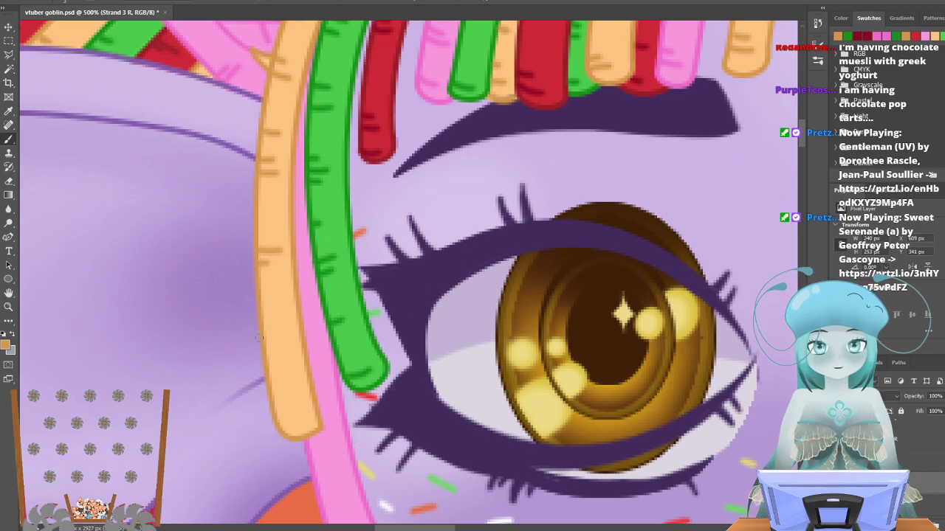
left_click_drag(265, 318, 283, 318)
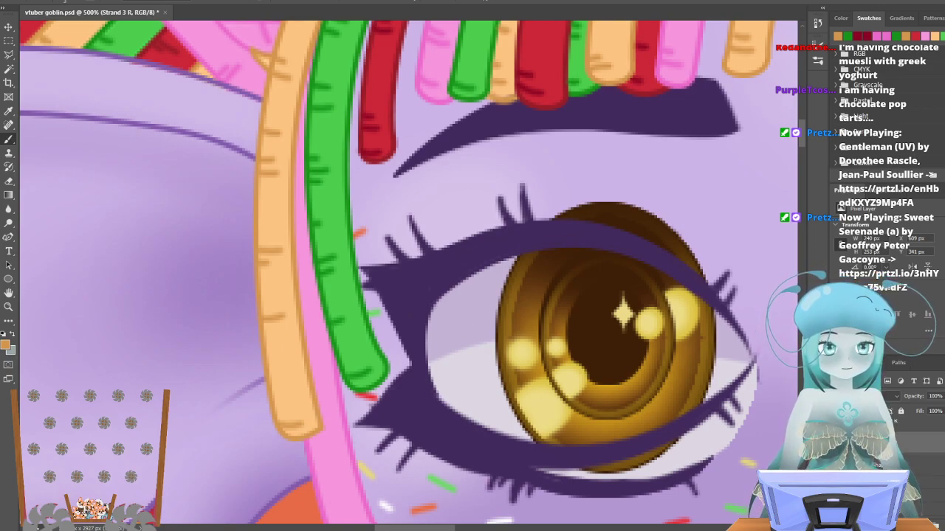
Hide the green and orange outer strands to expose the pink one, and rename its Shape 17 copy layer Strand 4 R.
key("ctrl+comma")
key("ctrl+comma")
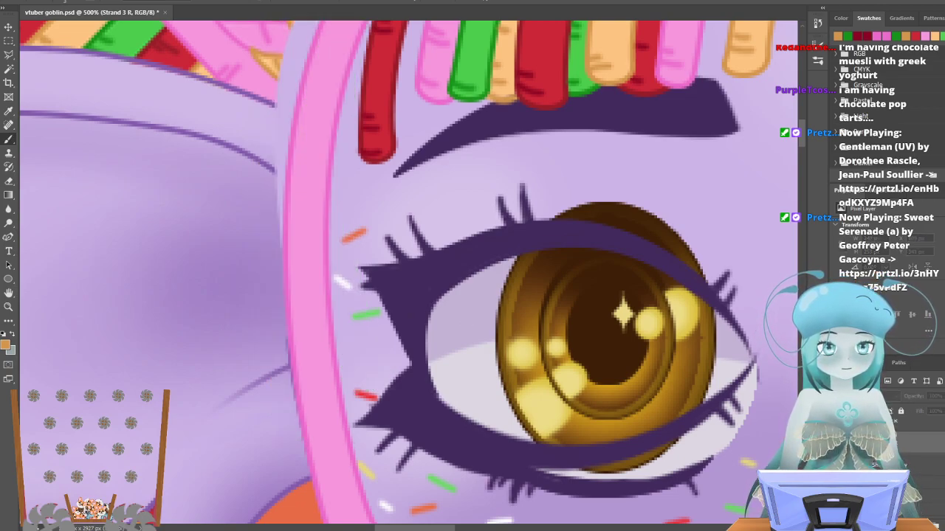
key("alt+bracketleft")
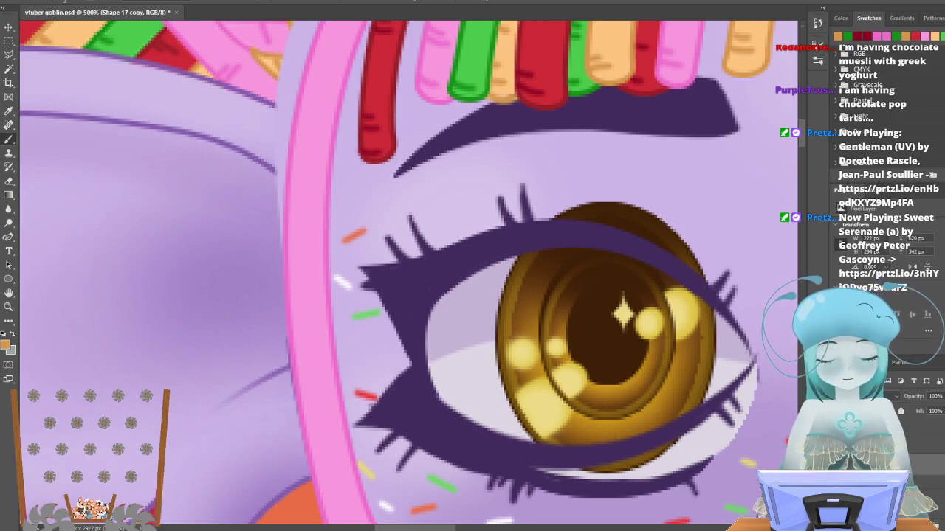
left_click(919, 462)
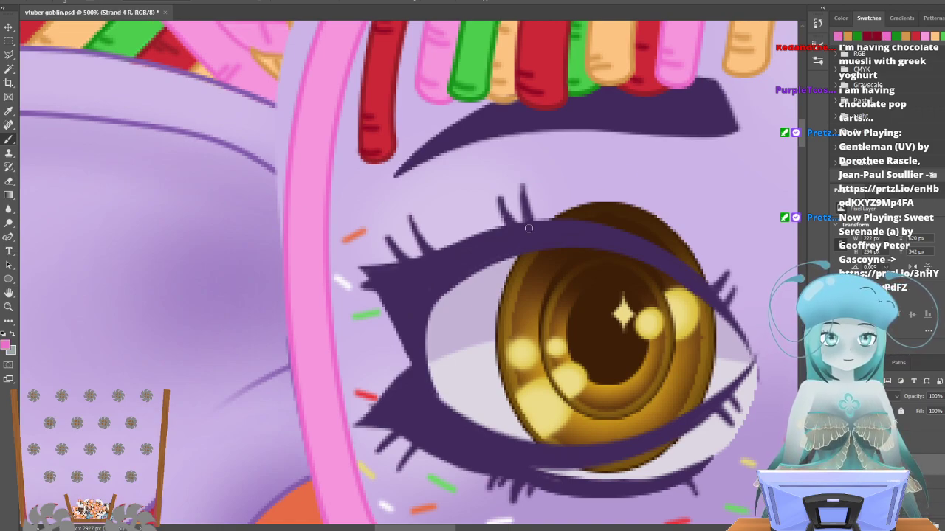
Paint darker pink yarn texture lines along the pink strand on Strand 4 R, working from its tip up to the crown.
scroll(369, 323, "down", 3)
scroll(369, 323, "down", 3)
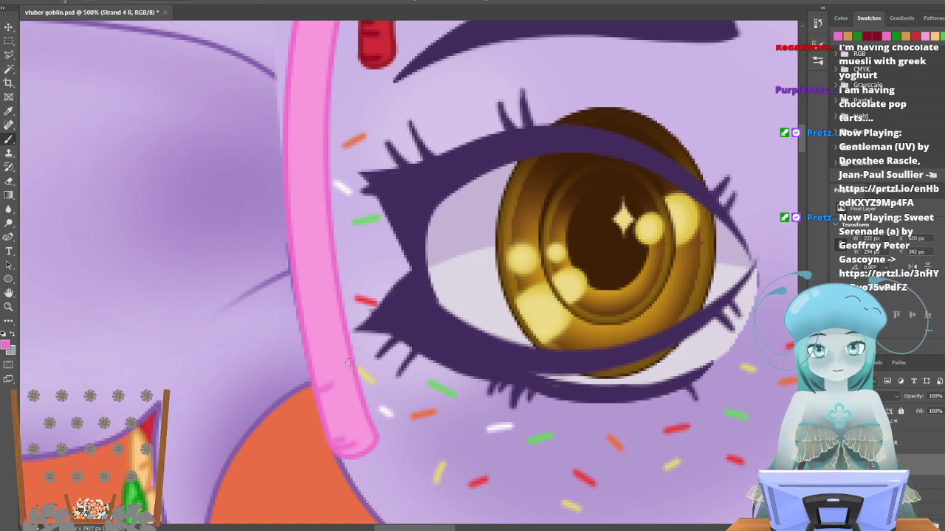
scroll(326, 294, "up", 1)
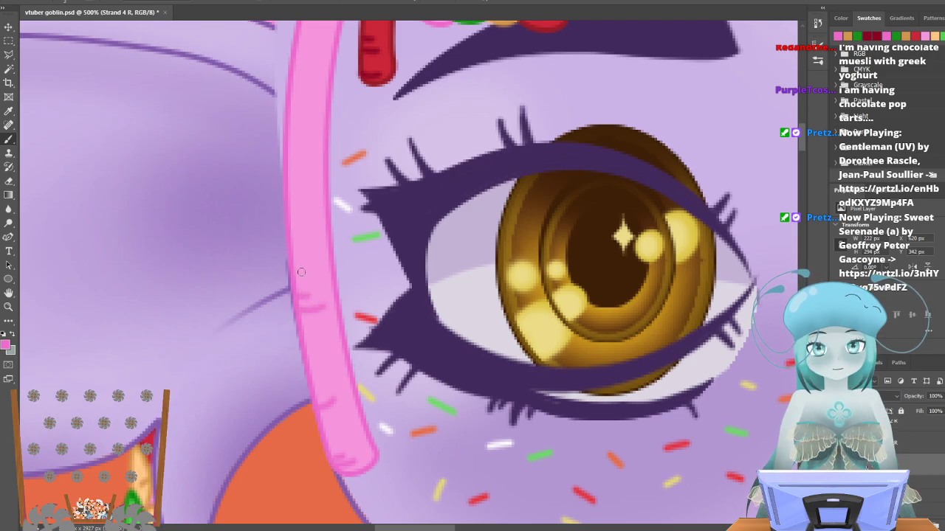
scroll(303, 264, "up", 4)
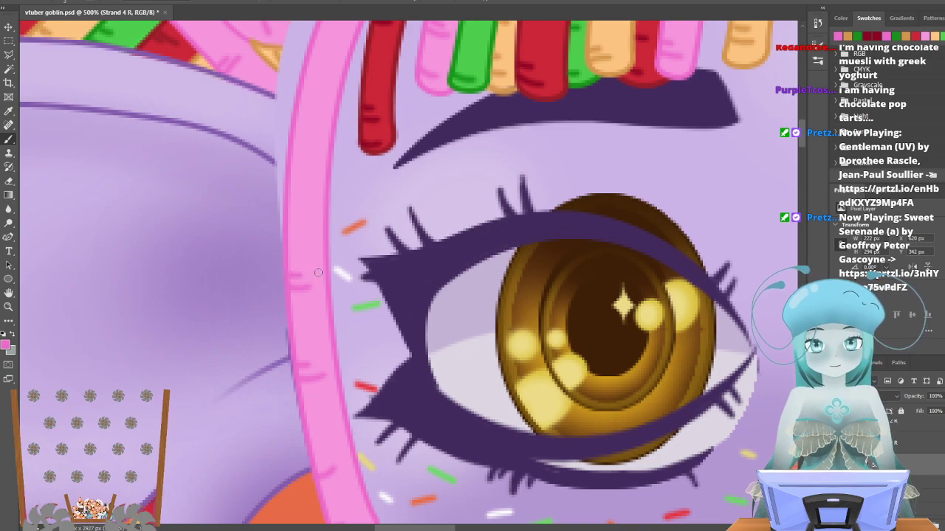
scroll(324, 229, "up", 5)
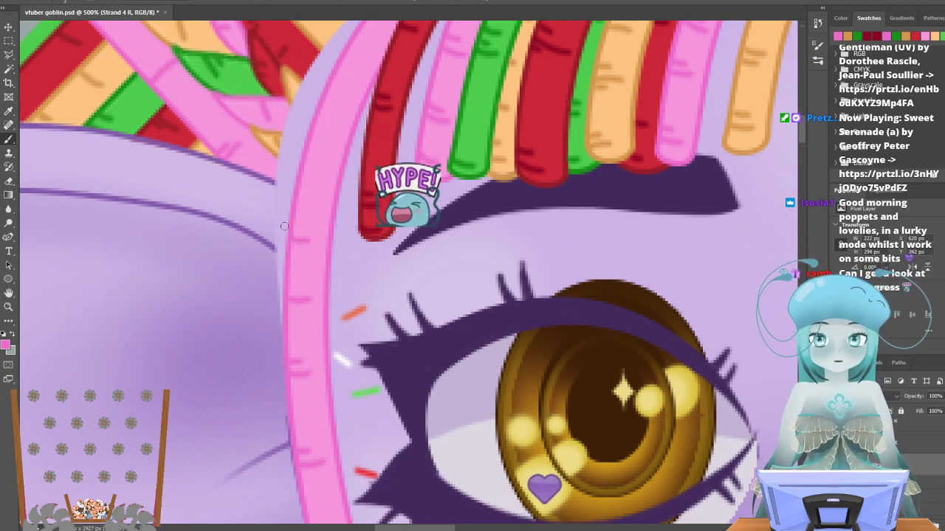
scroll(306, 235, "up", 3)
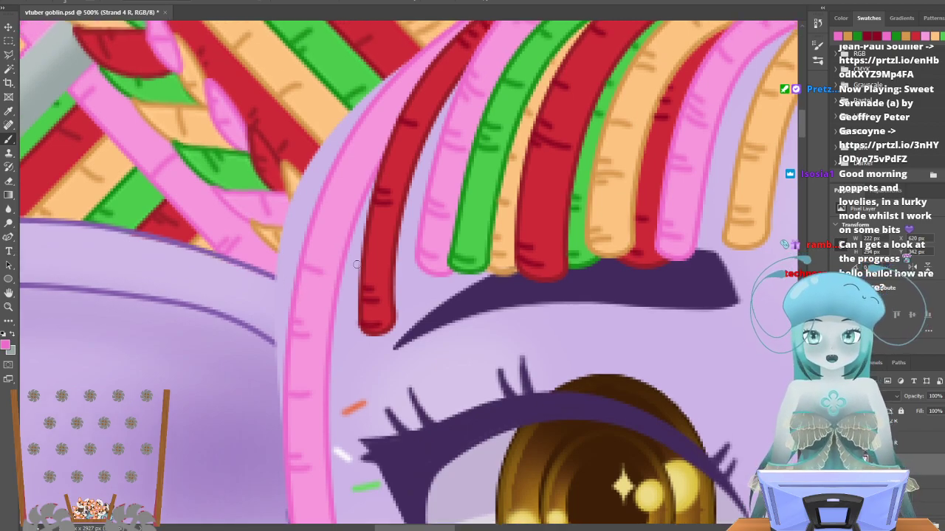
scroll(347, 268, "up", 2)
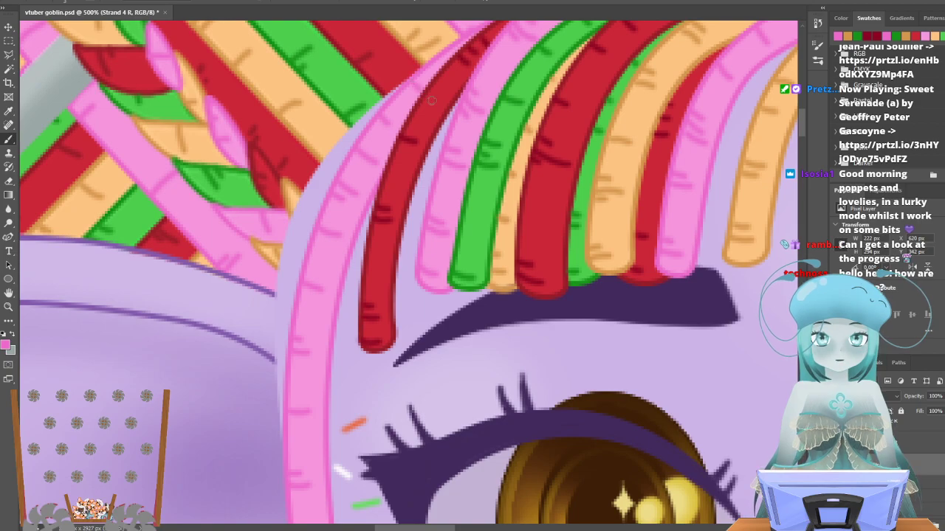
scroll(435, 102, "up", 3)
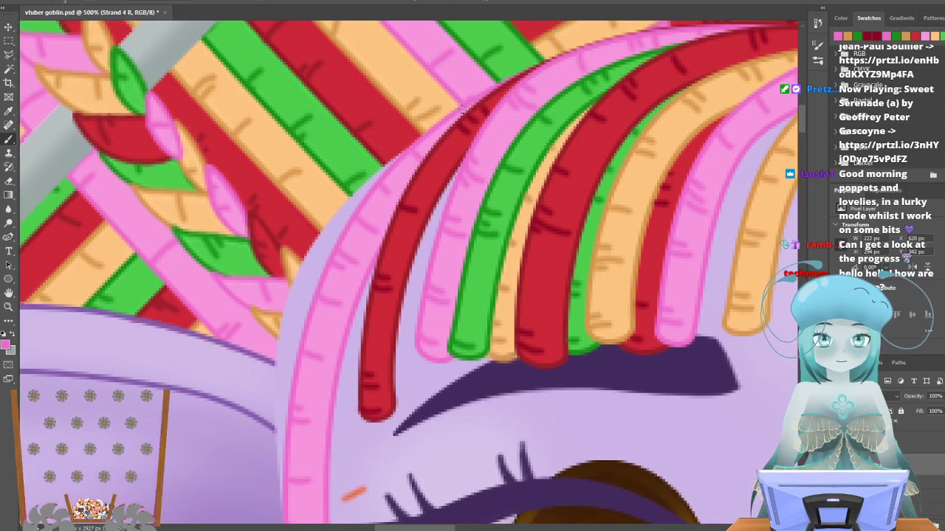
scroll(513, 248, "down", 5)
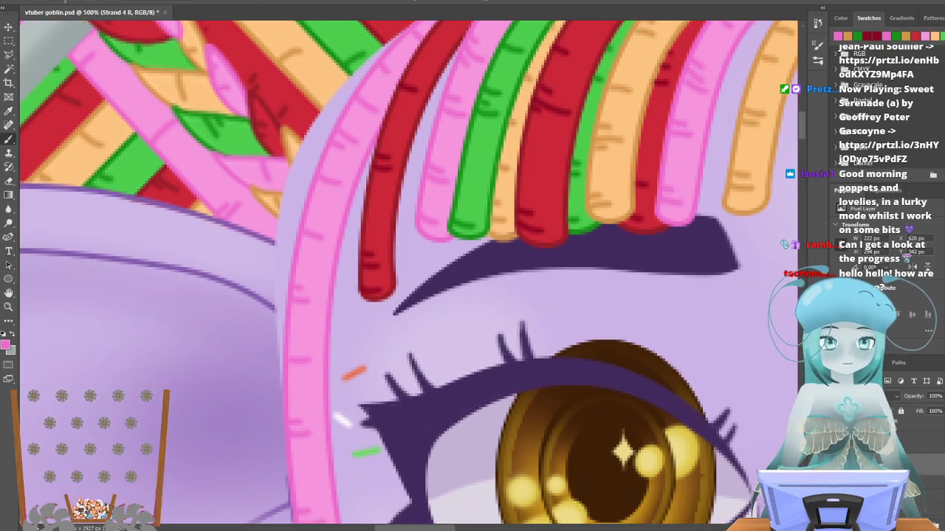
Show the hidden Strand 2 R and Strand 3 R layers again and select the Fringe R group.
left_click(838, 471)
left_click(837, 451)
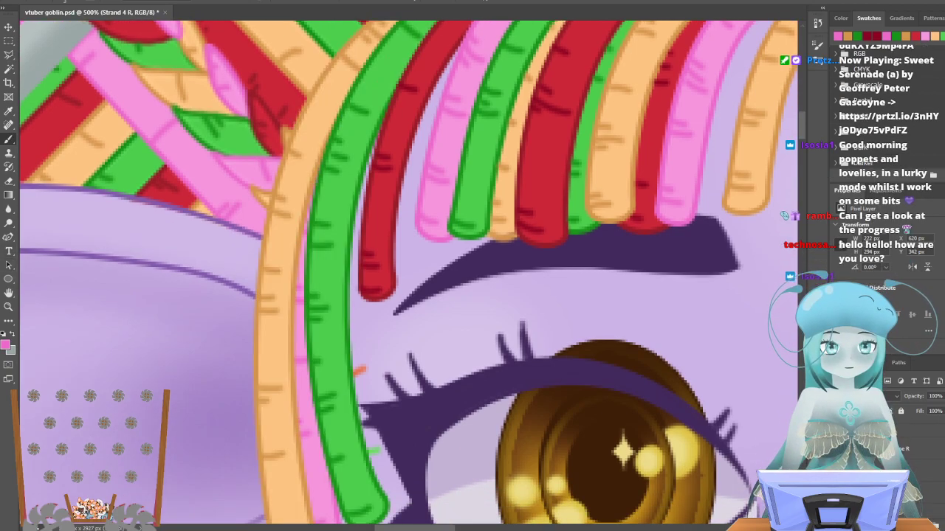
left_click(860, 439)
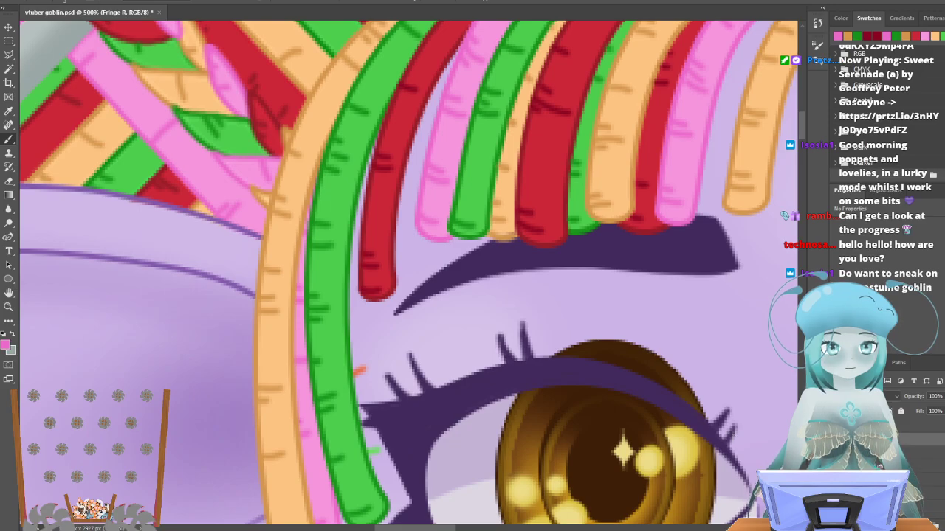
Review the whole goblin character from the yarn buns and fringe down to the dungarees at reduced magnification.
left_click(9, 306)
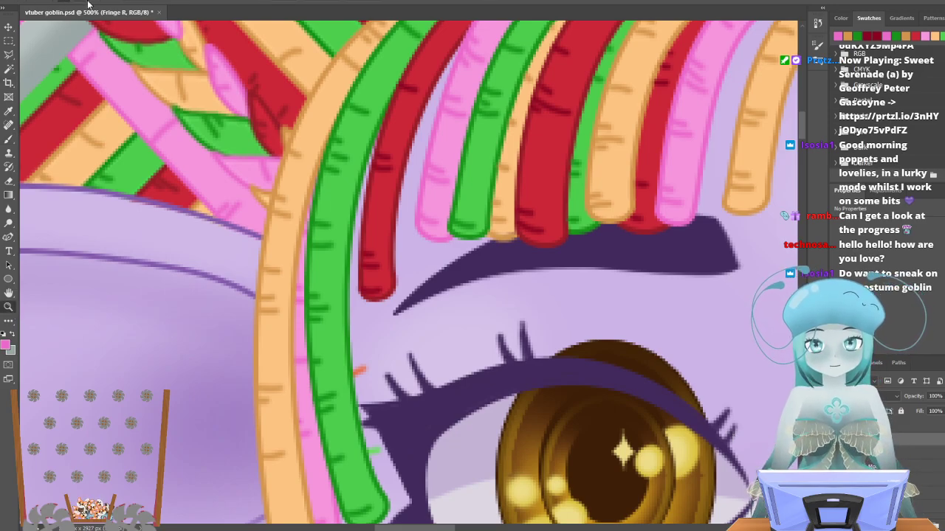
left_click(118, 79)
left_click(118, 90)
left_click(314, 148)
left_click(380, 174)
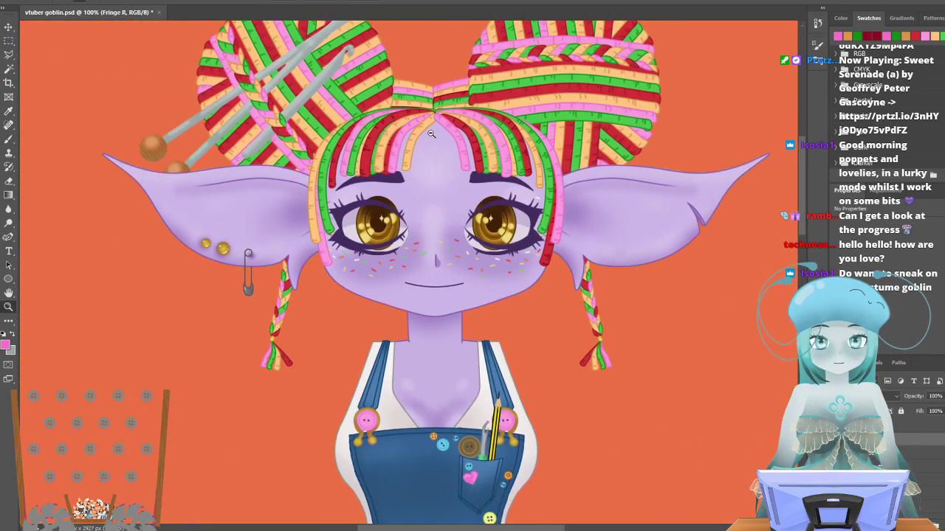
left_click(436, 155)
scroll(440, 214, "up", 1)
scroll(438, 214, "down", 1)
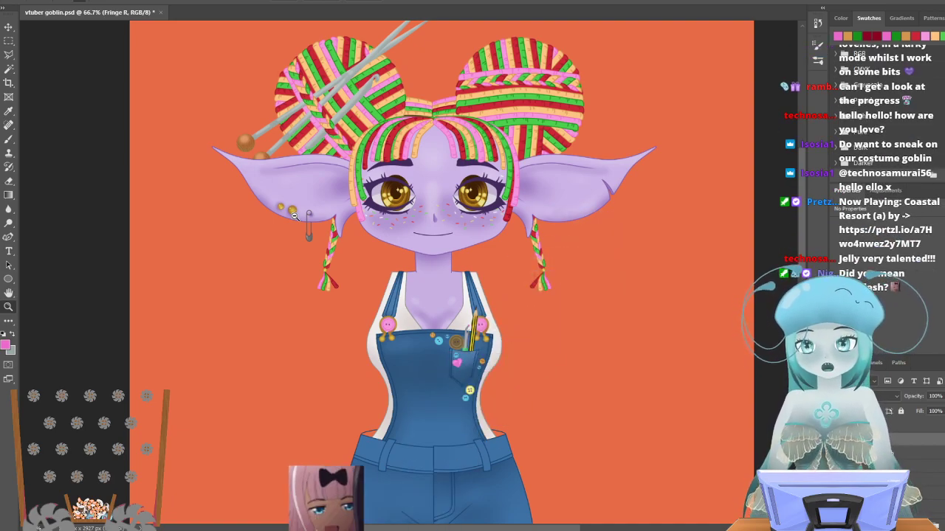
scroll(411, 257, "down", 2)
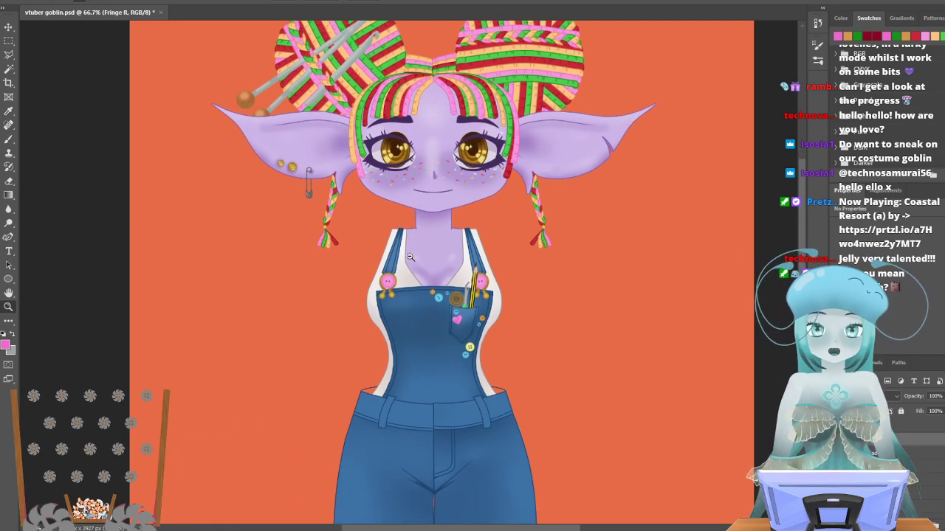
left_click(405, 175, "alt")
left_click(405, 175, "alt")
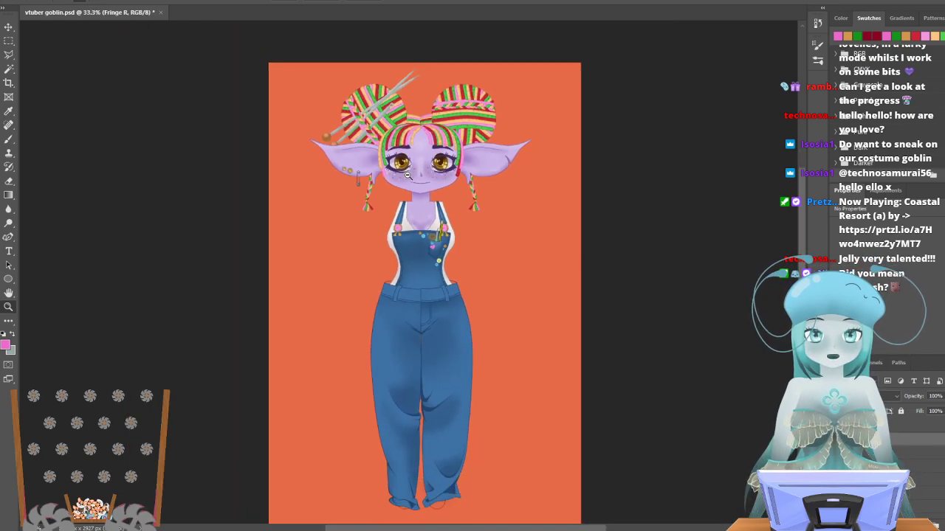
scroll(407, 236, "down", 1)
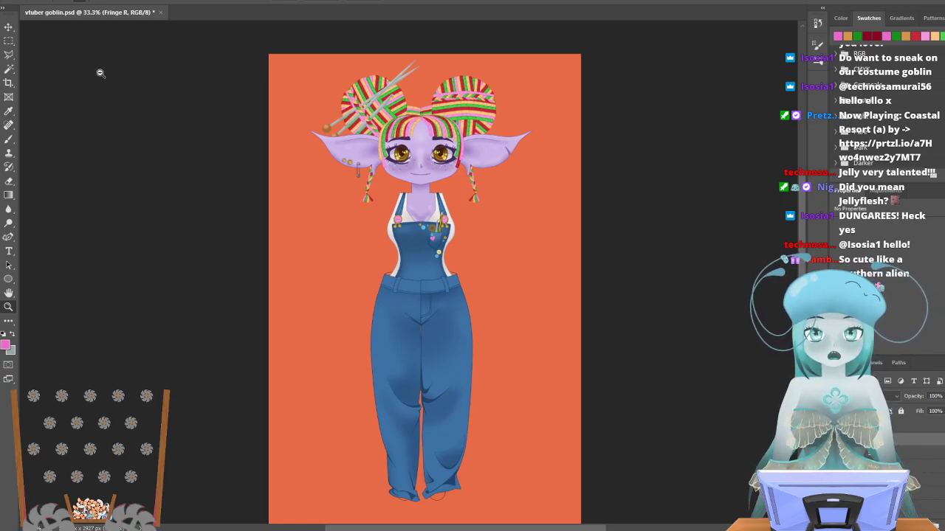
Examine the yarn buns, fringe, face and upper dungarees at 100% magnification.
left_click(443, 130)
left_click(443, 129)
left_click(442, 129)
scroll(291, 176, "up", 1)
scroll(291, 175, "up", 3)
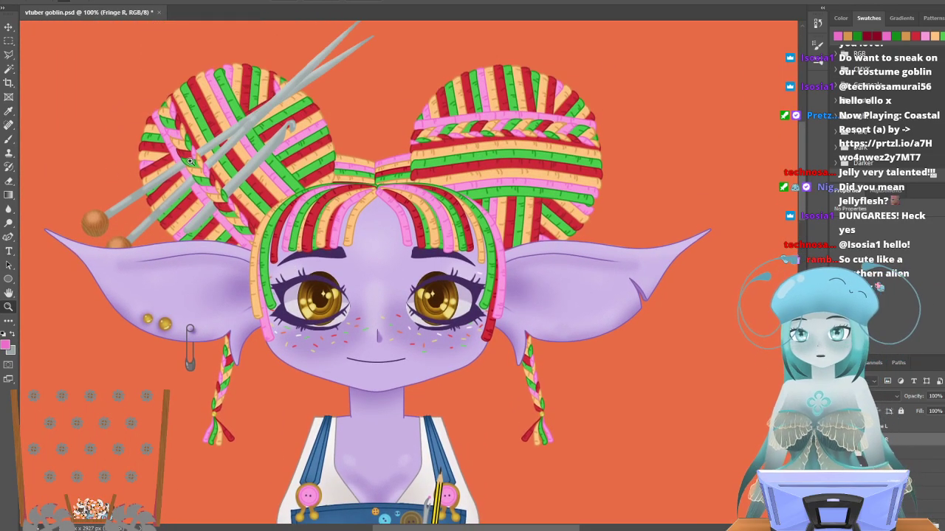
scroll(295, 155, "down", 5)
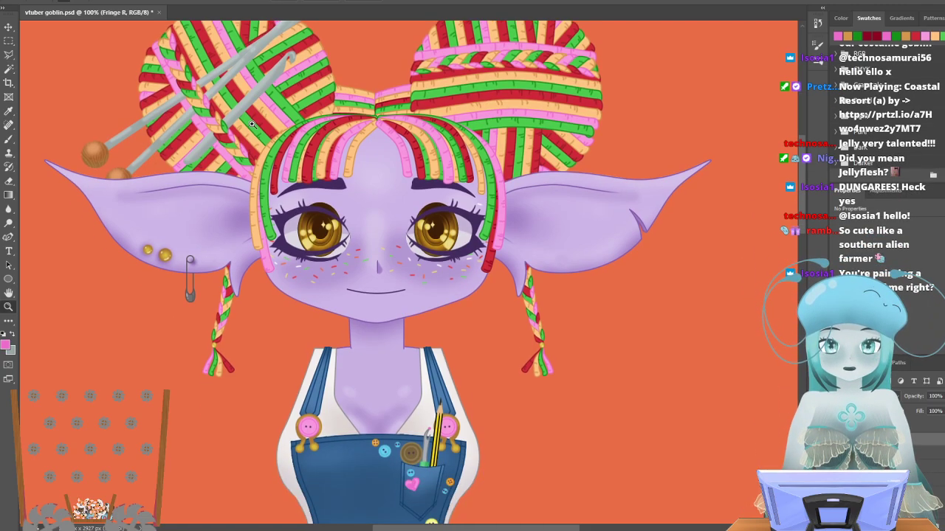
scroll(251, 118, "up", 2)
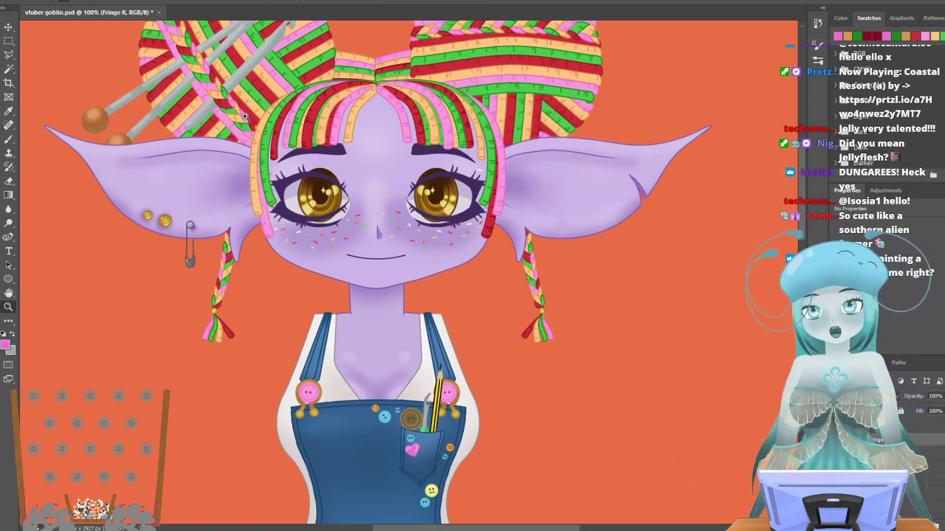
scroll(274, 126, "up", 3)
scroll(274, 126, "down", 4)
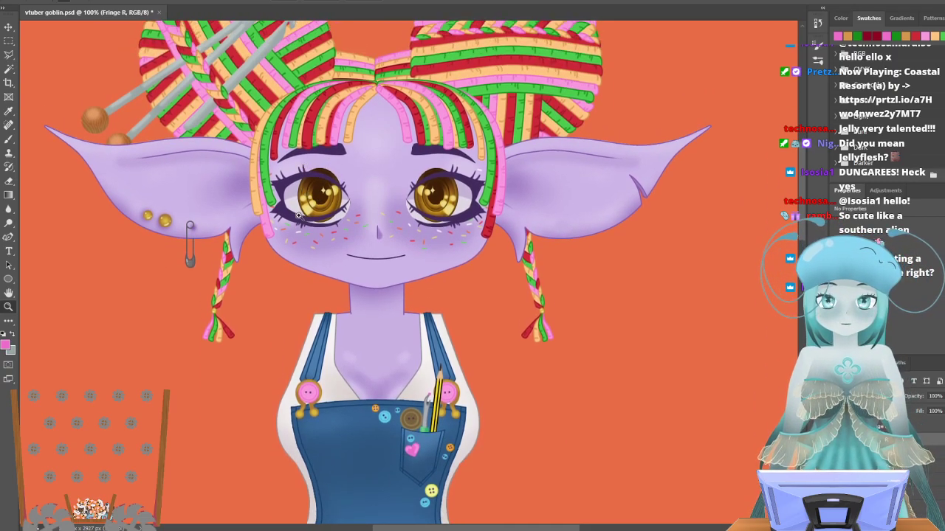
scroll(262, 115, "up", 1)
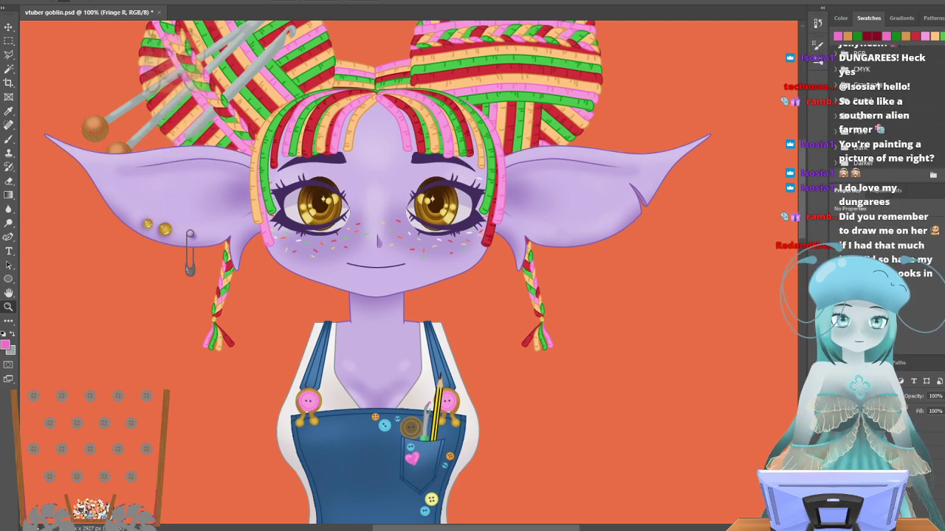
Hide the ears and facial details, both fringe groups and the hanging braids.
left_click(837, 458)
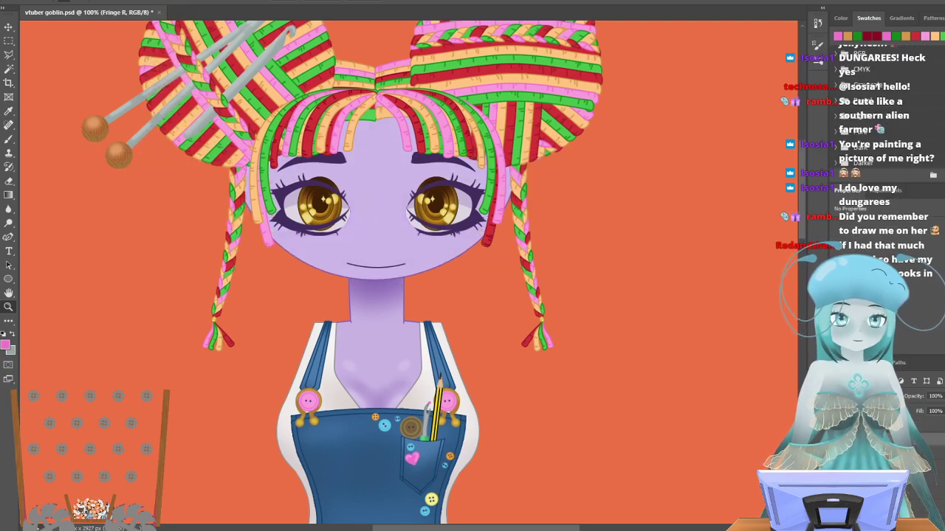
left_click(837, 426)
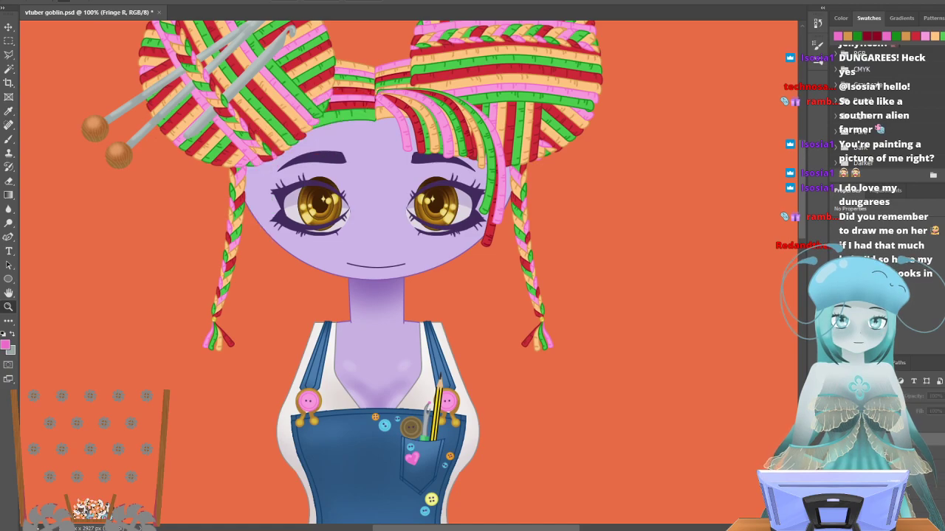
left_click(837, 439)
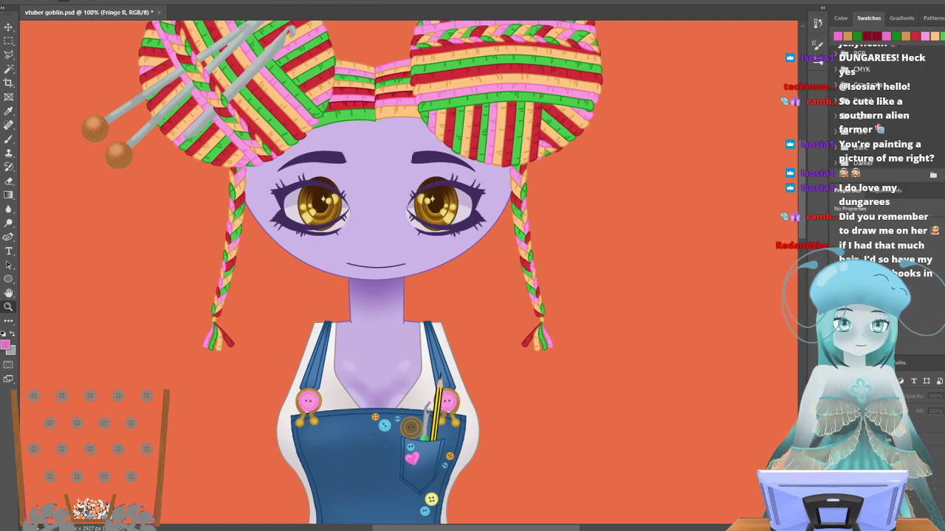
left_click(837, 452)
left_click(837, 466)
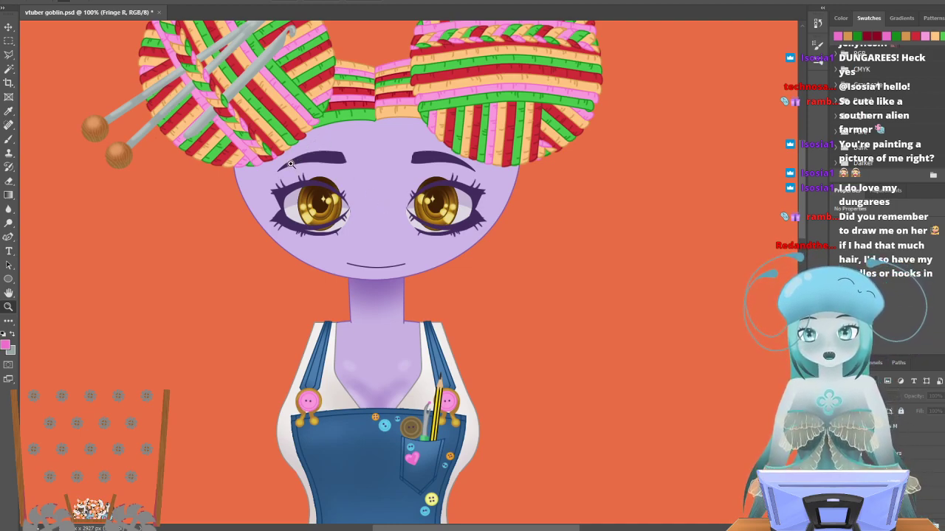
Hide the eyes, eyebrows and mouth so that only the bare head remains beneath the yarn buns.
scroll(275, 188, "up", 4)
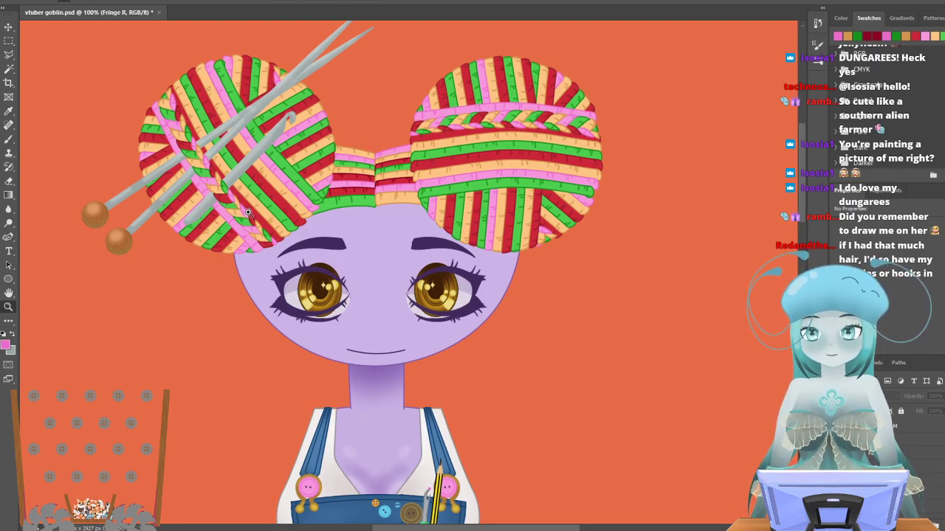
left_click(315, 390)
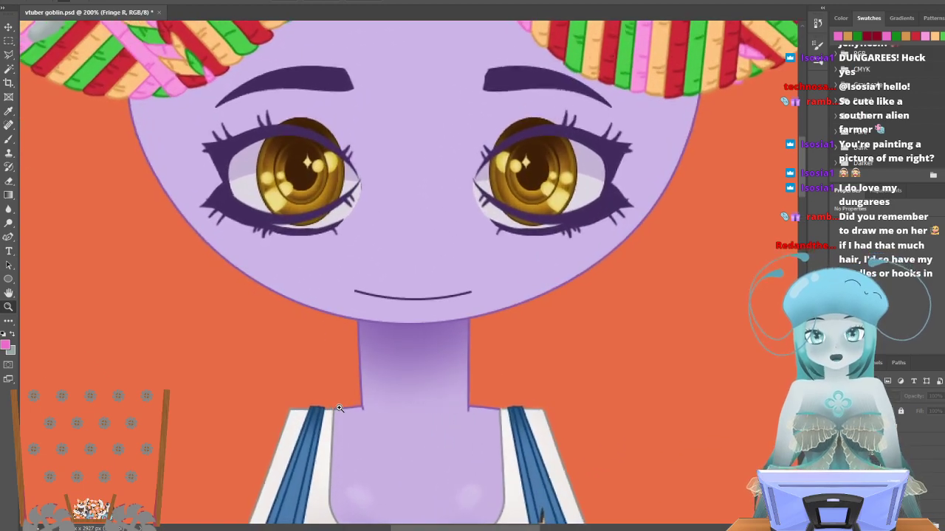
left_click(311, 388)
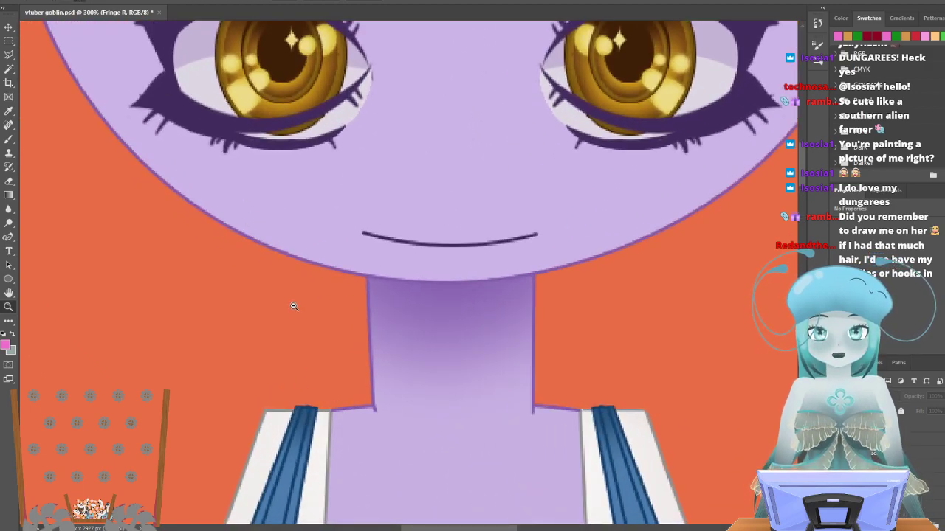
left_click(282, 237, "alt")
scroll(170, 241, "up", 1)
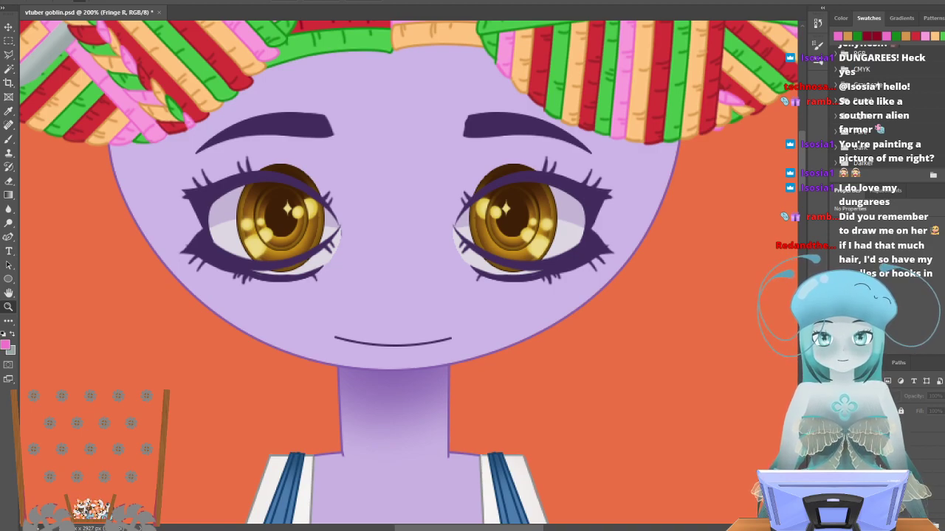
scroll(423, 528, "left", 3)
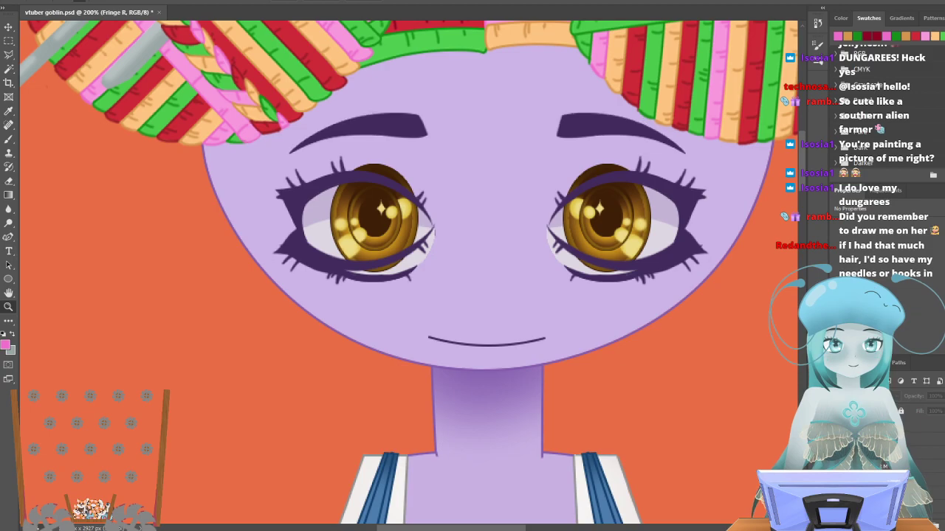
left_click(837, 457)
left_click_drag(837, 413, 837, 472)
Start a new curved pen shape just outside the character's right jawline, from the chin up behind the yarn bun.
scroll(219, 394, "up", 3)
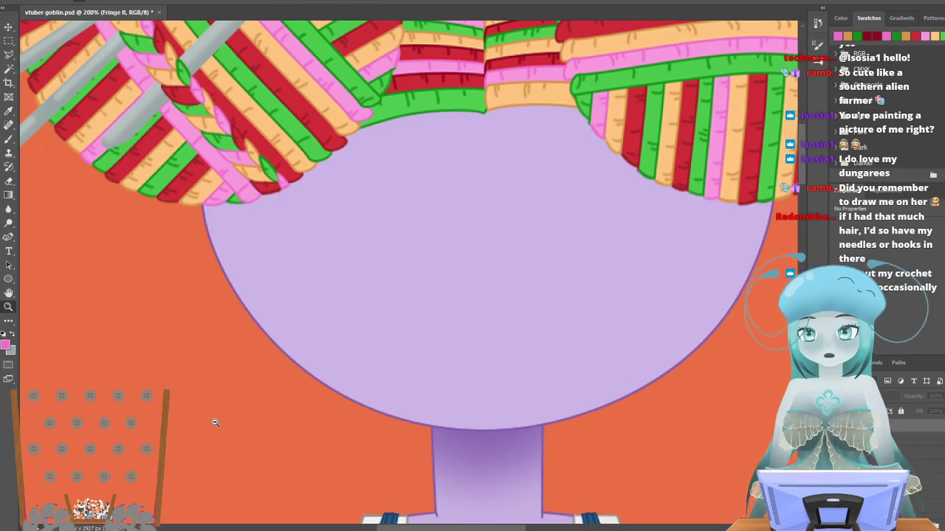
scroll(91, 343, "up", 7)
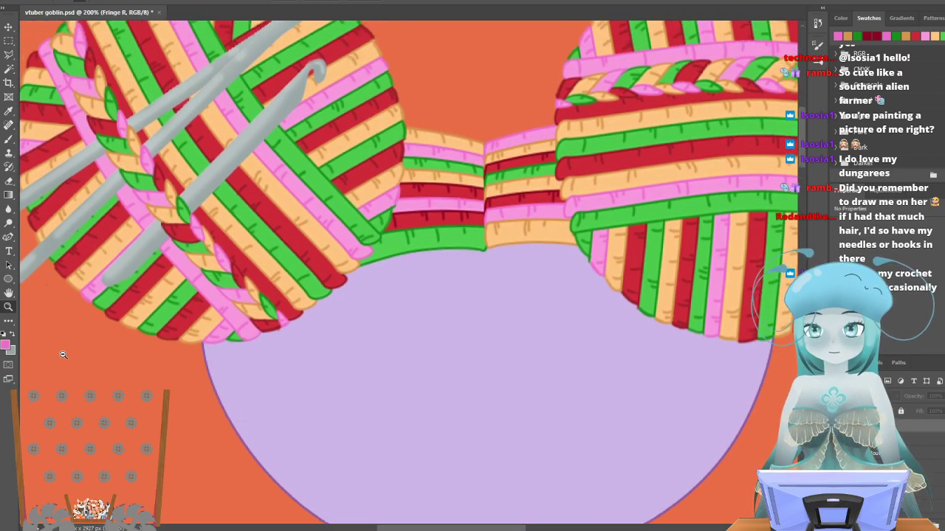
scroll(64, 355, "up", 5)
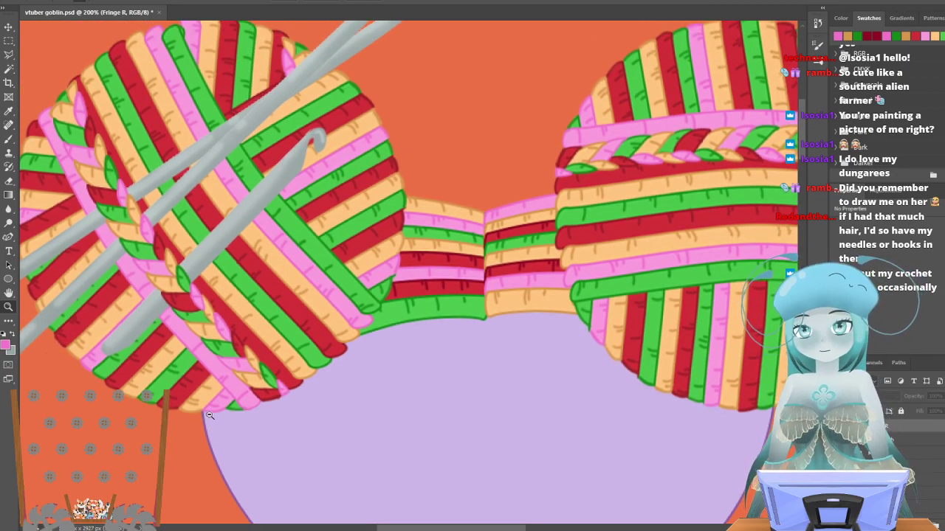
scroll(256, 335, "down", 8)
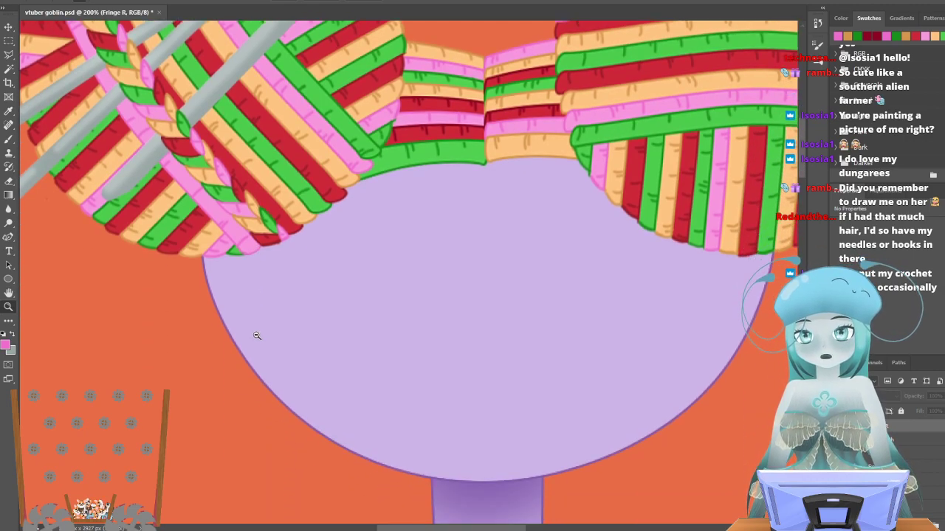
scroll(256, 336, "down", 2)
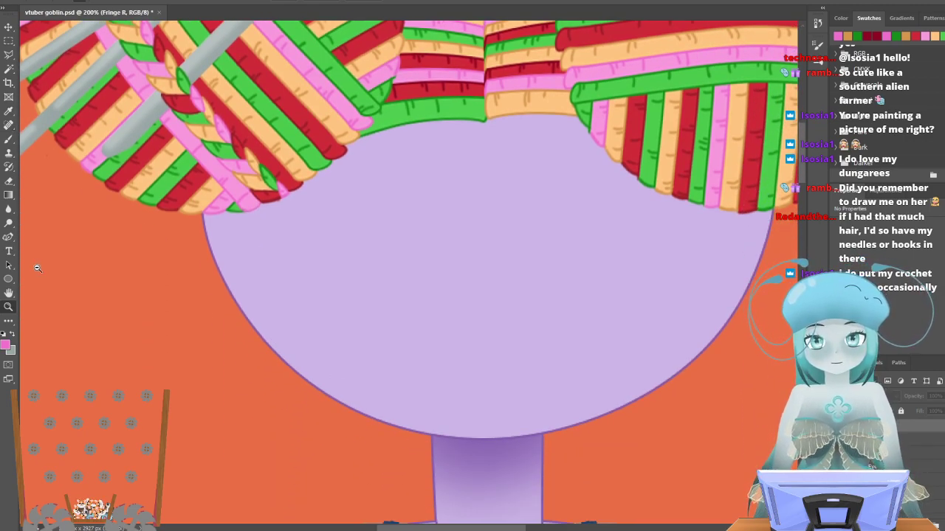
left_click(8, 236)
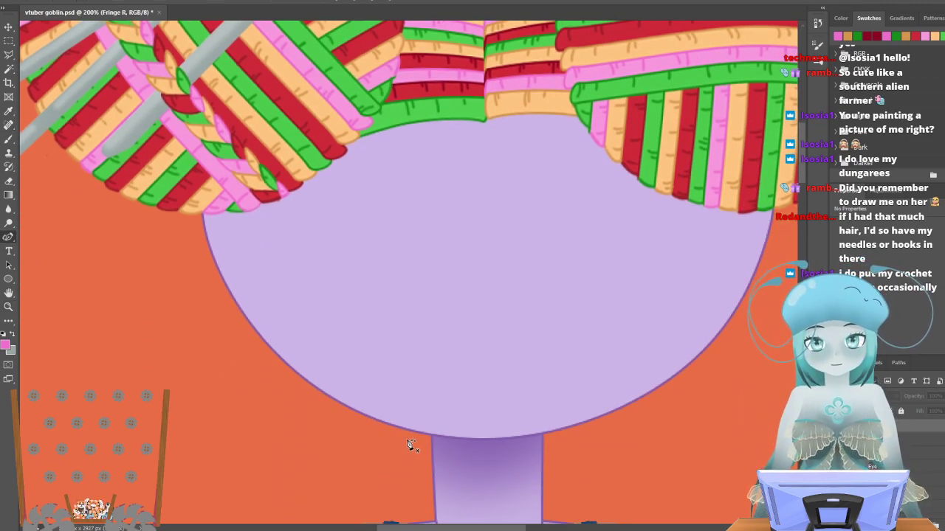
left_click(458, 439)
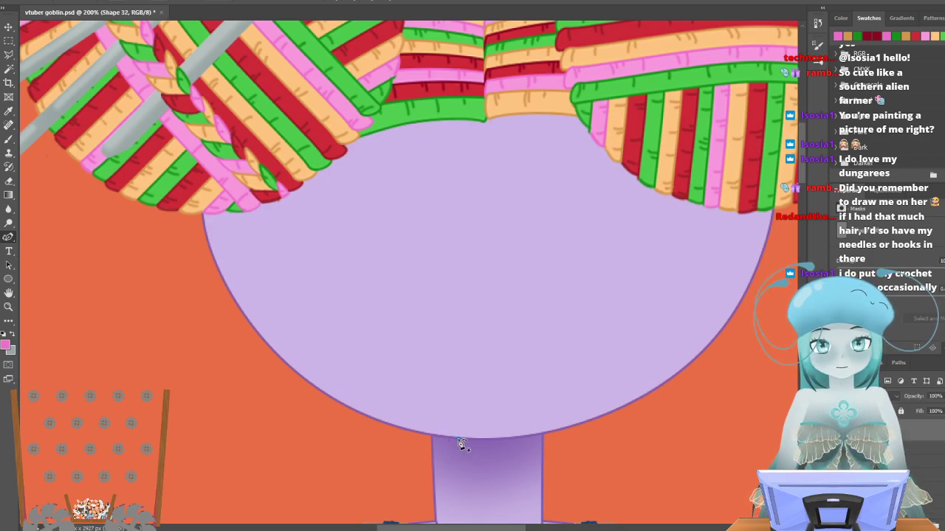
left_click(321, 408)
left_click(259, 363)
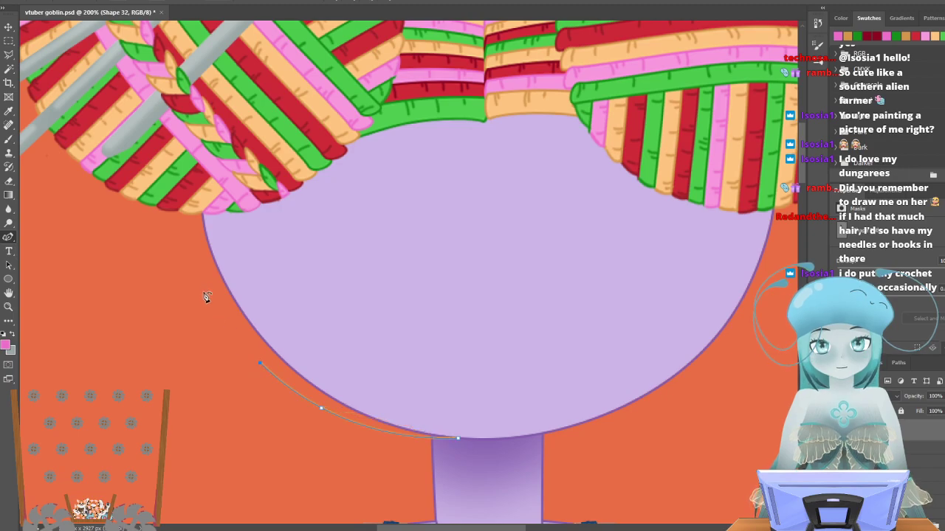
left_click_drag(182, 178, 181, 135)
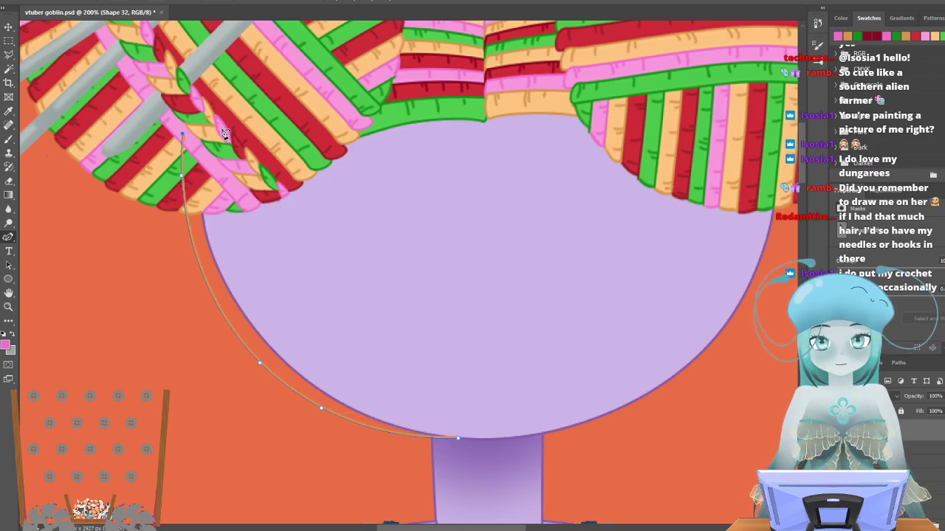
Close the shape into a narrow strip by bringing its inner edge down inside the jawline, adding curve points to follow the face.
left_click(207, 128)
left_click(214, 194)
mouse_move(452, 423)
left_mouse_down()
mouse_move(458, 436)
mouse_move(456, 429)
left_mouse_up()
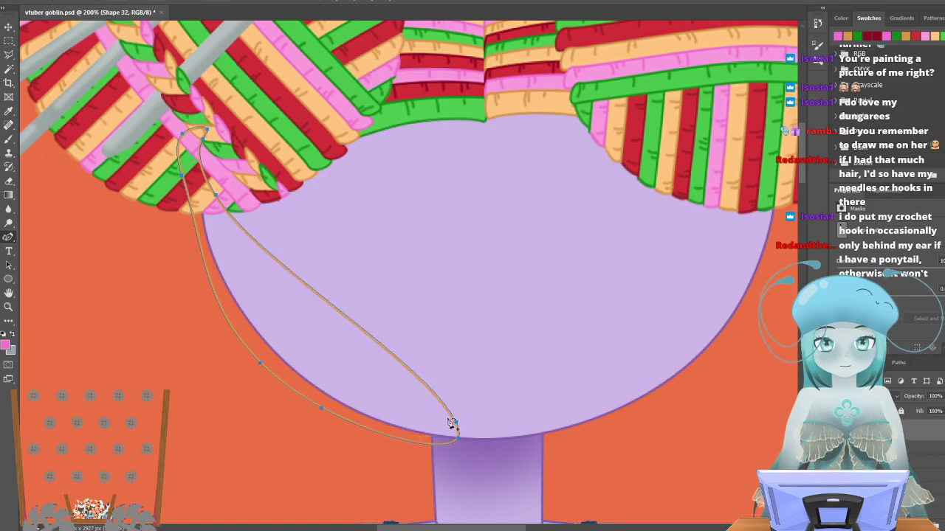
left_click(455, 422)
mouse_move(445, 408)
left_mouse_down()
mouse_move(449, 428)
mouse_move(354, 374)
mouse_move(291, 303)
mouse_move(263, 332)
mouse_move(231, 265)
mouse_move(233, 244)
mouse_move(221, 244)
mouse_move(219, 204)
mouse_move(211, 194)
mouse_move(206, 201)
left_mouse_up()
left_click_drag(201, 139, 209, 134)
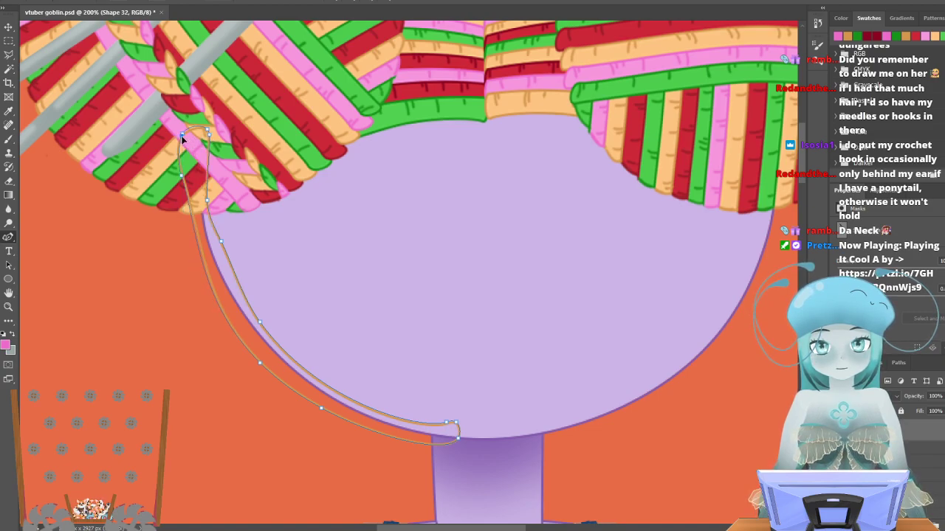
Refine the jawline strip's outline by straightening its upper outer edge, removing surplus inner-edge points and widening its chin end.
left_click_drag(185, 181, 185, 146)
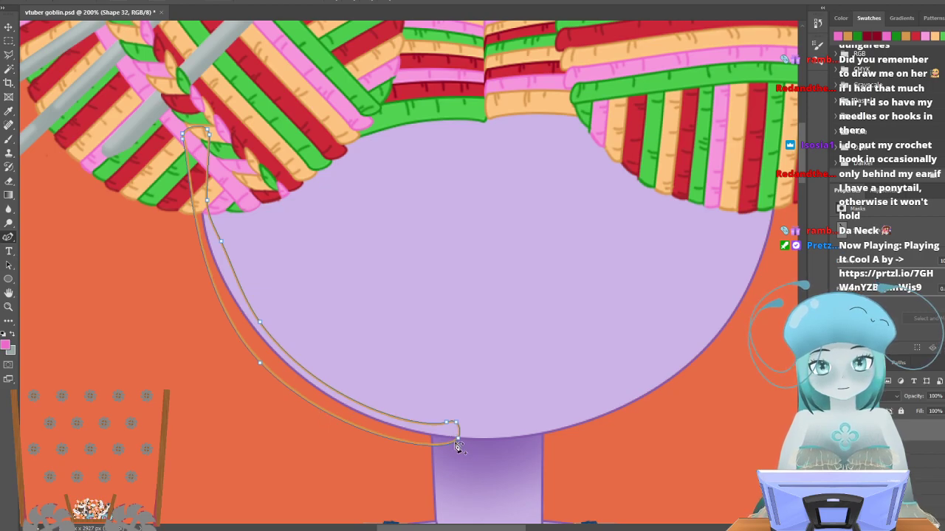
left_click_drag(454, 442, 452, 440)
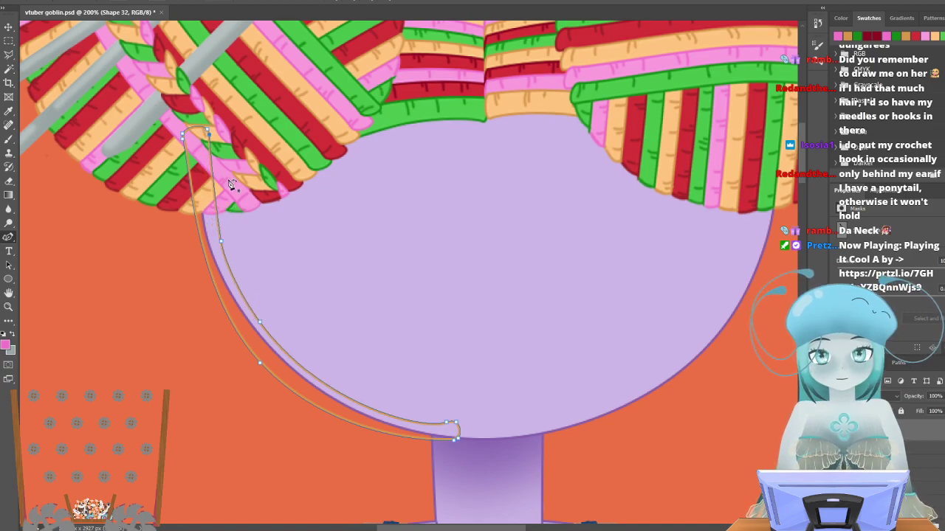
left_click(223, 242)
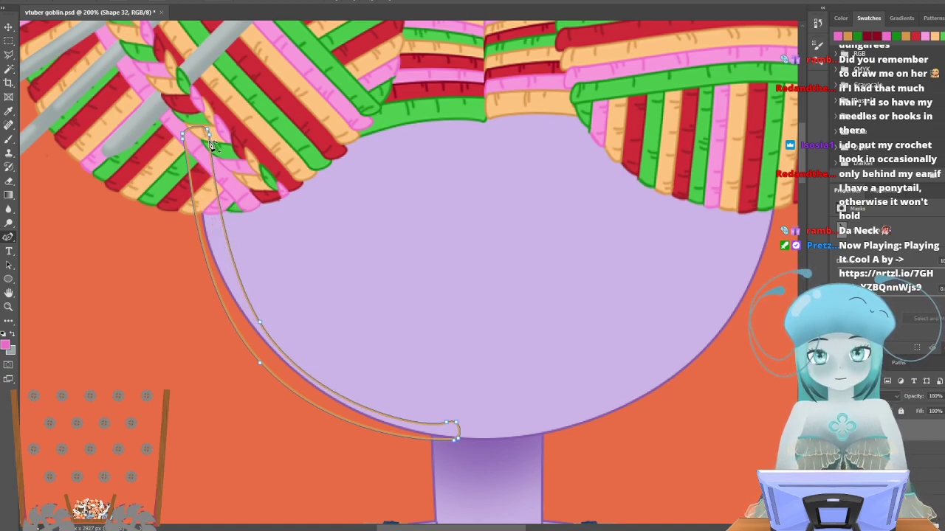
left_click(260, 324)
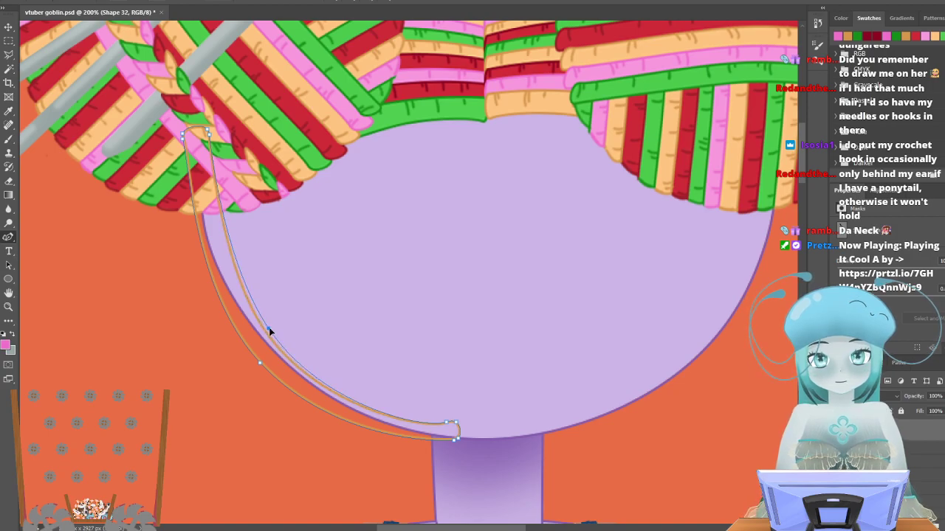
left_click(273, 346)
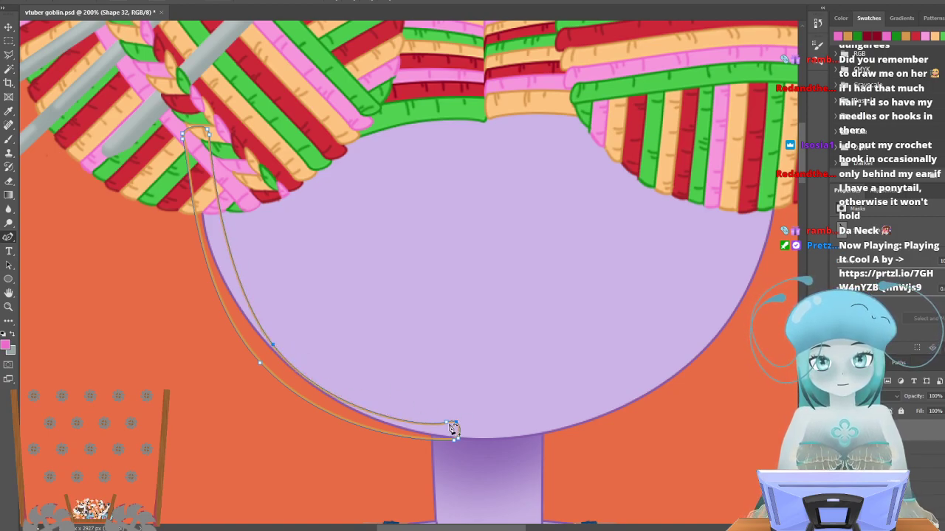
mouse_move(456, 420)
left_mouse_down()
mouse_move(447, 432)
mouse_move(446, 416)
left_mouse_up()
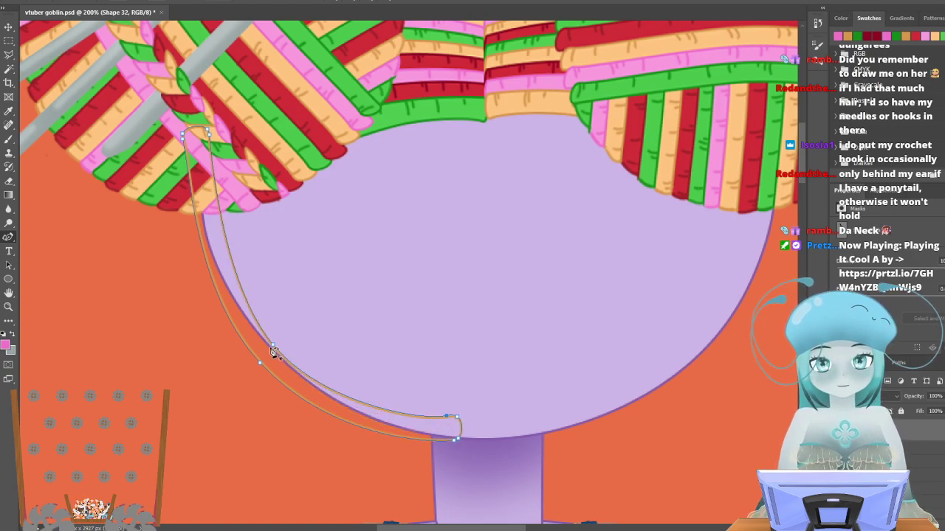
left_click_drag(272, 345, 281, 347)
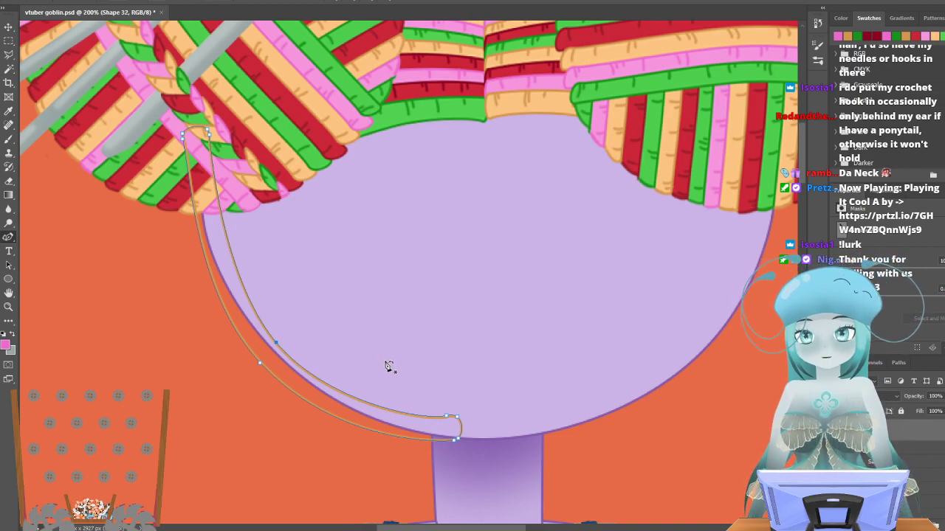
Give the jawline strip a dark red outline and a red fill from the recently used colours.
scroll(355, 375, "up", 3)
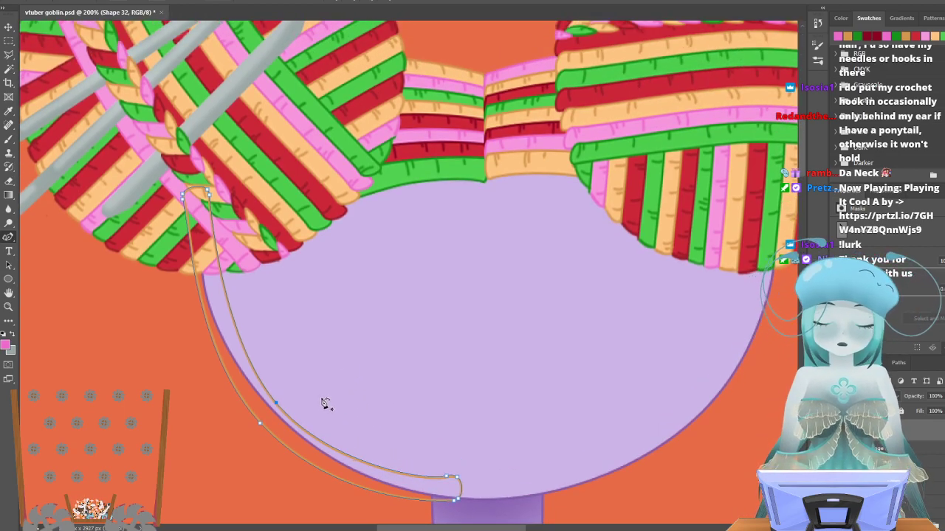
scroll(254, 410, "down", 2)
scroll(250, 414, "down", 1)
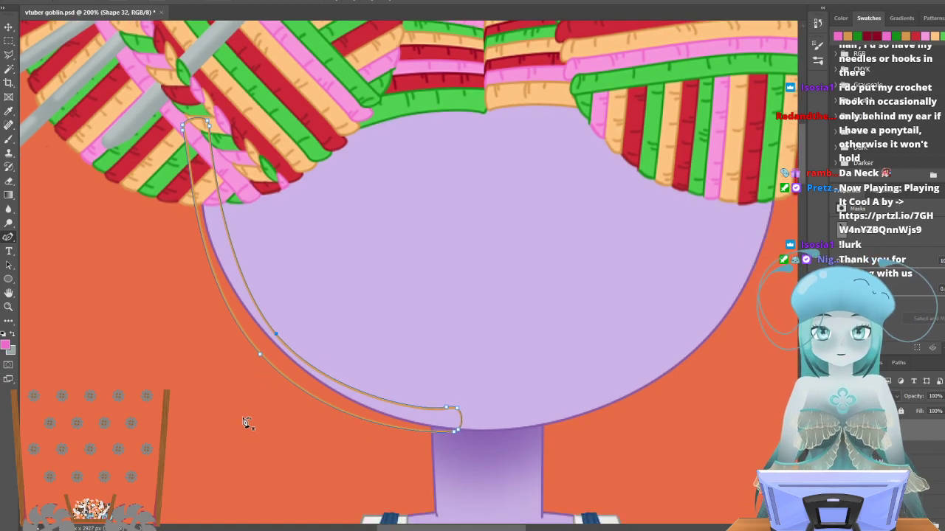
scroll(245, 423, "down", 1)
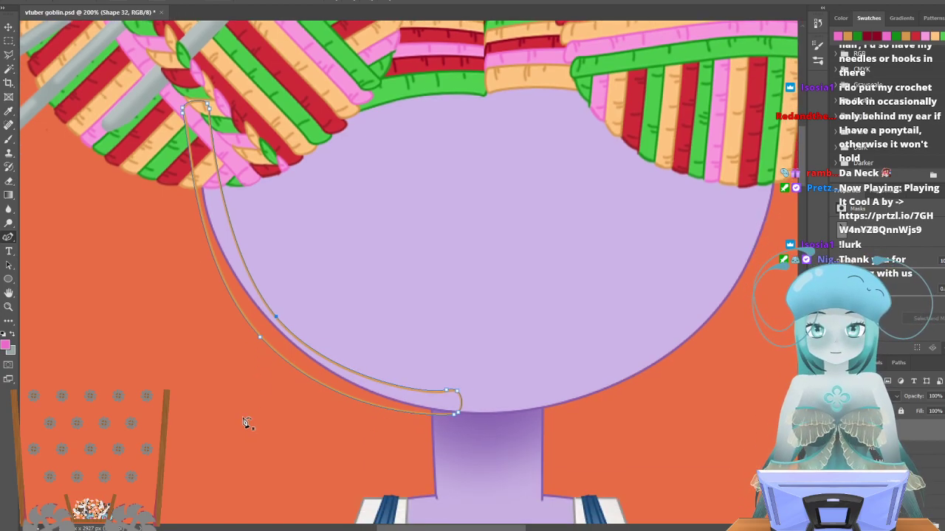
scroll(261, 392, "up", 1)
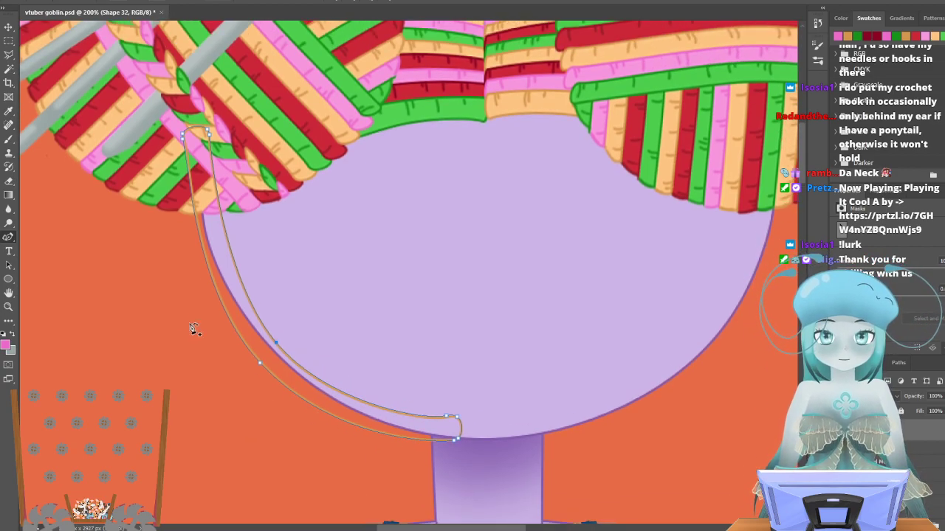
left_click(159, 0)
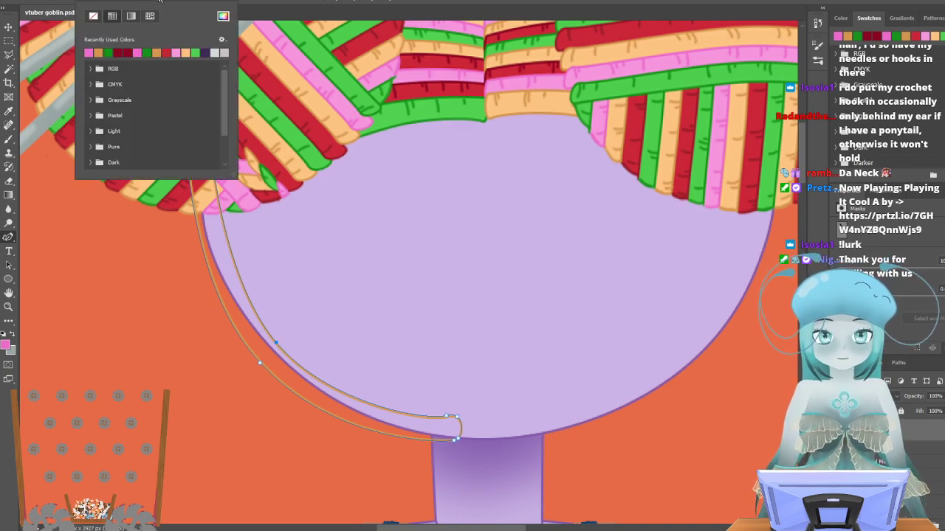
left_click(166, 51)
left_click(138, 54)
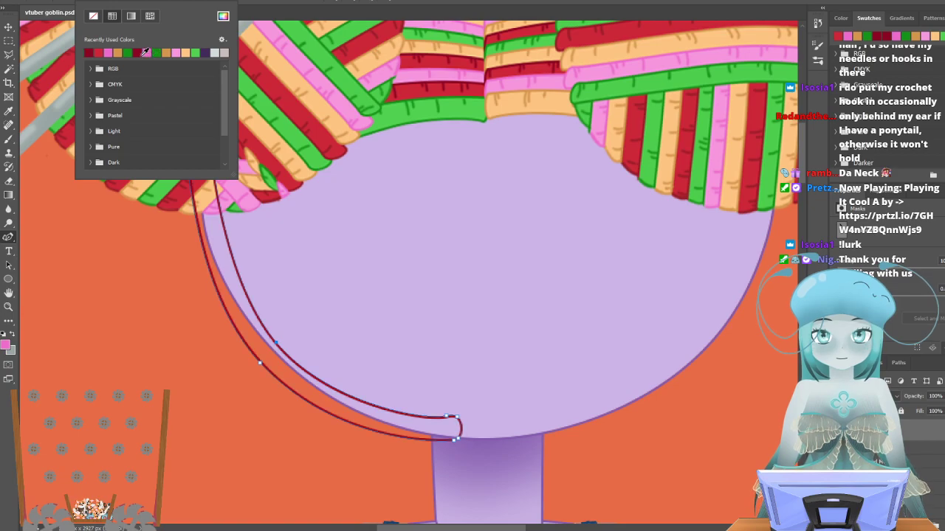
left_click(118, 1)
left_click(59, 52)
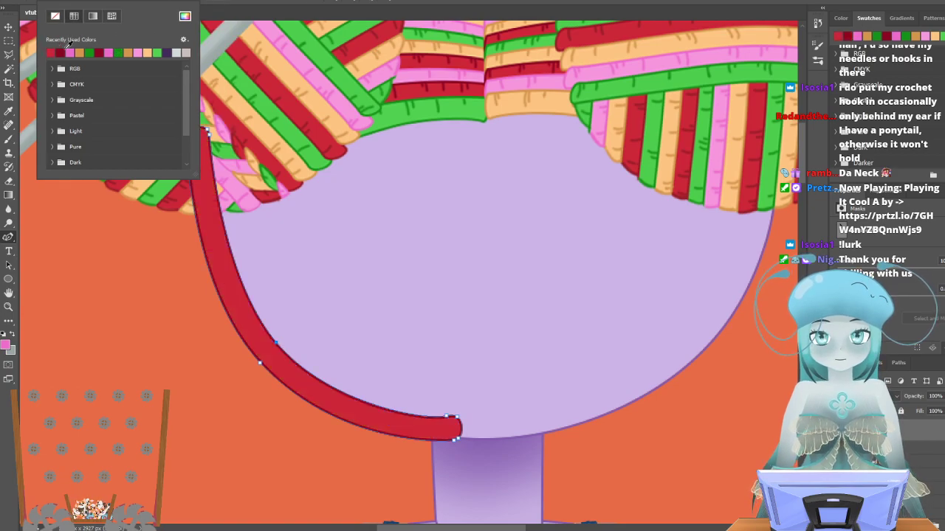
key("Return")
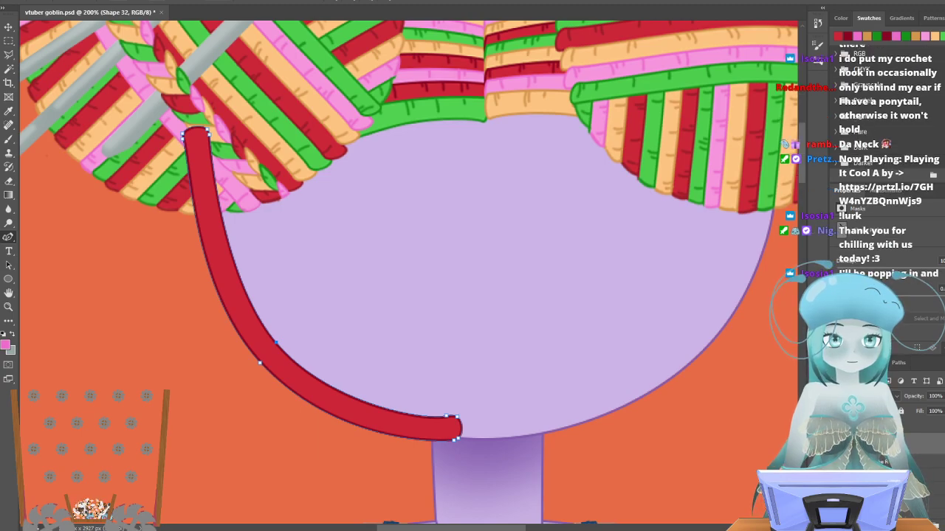
left_click(881, 464)
left_click(881, 447)
left_click(914, 427)
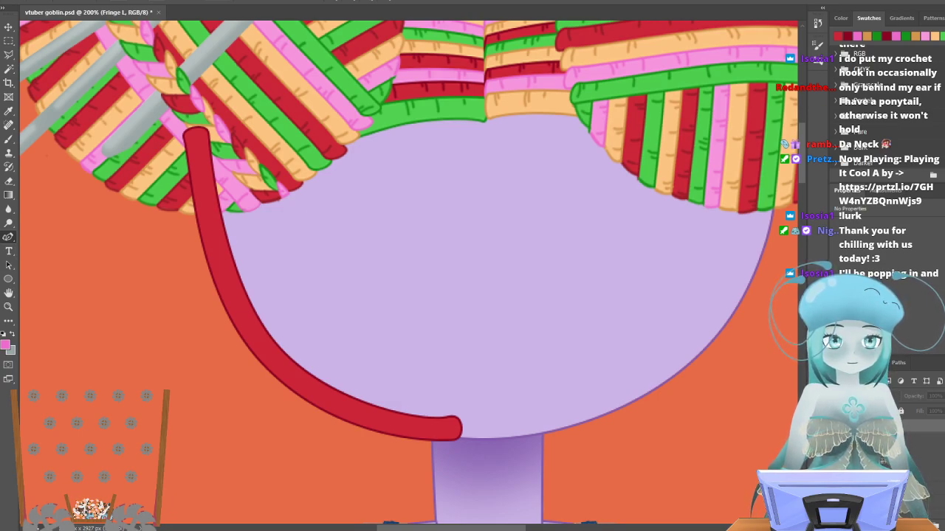
left_click(914, 439)
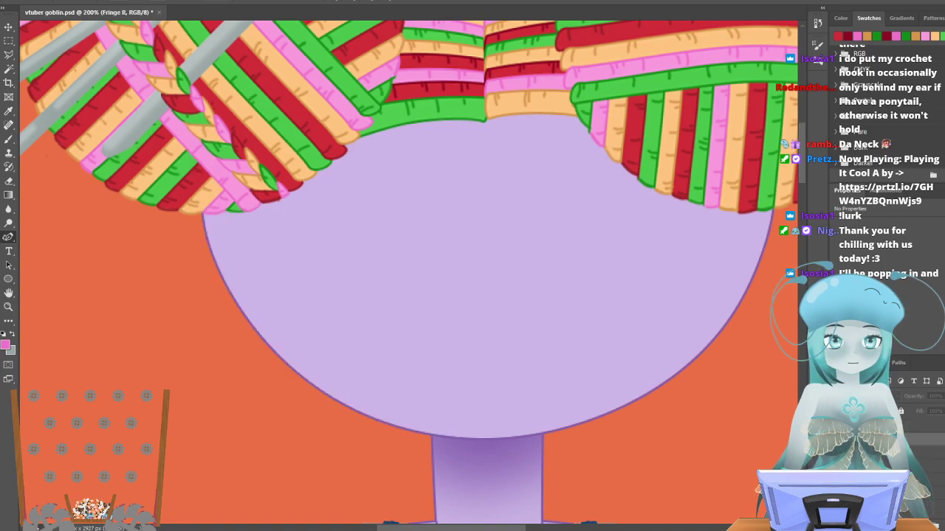
key("ctrl+z")
Duplicate the red strip's layer and recolour the copy with a green fill and dark green outline.
left_click(915, 444)
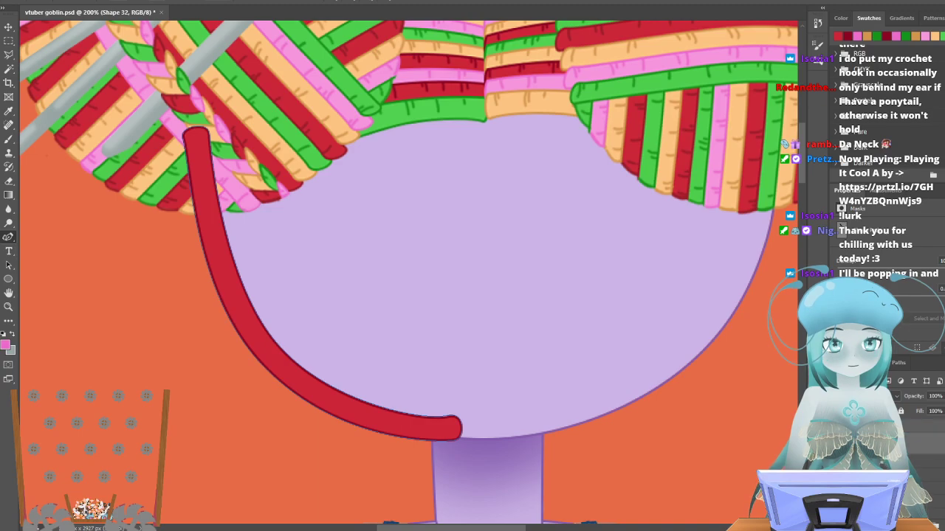
right_click(890, 443)
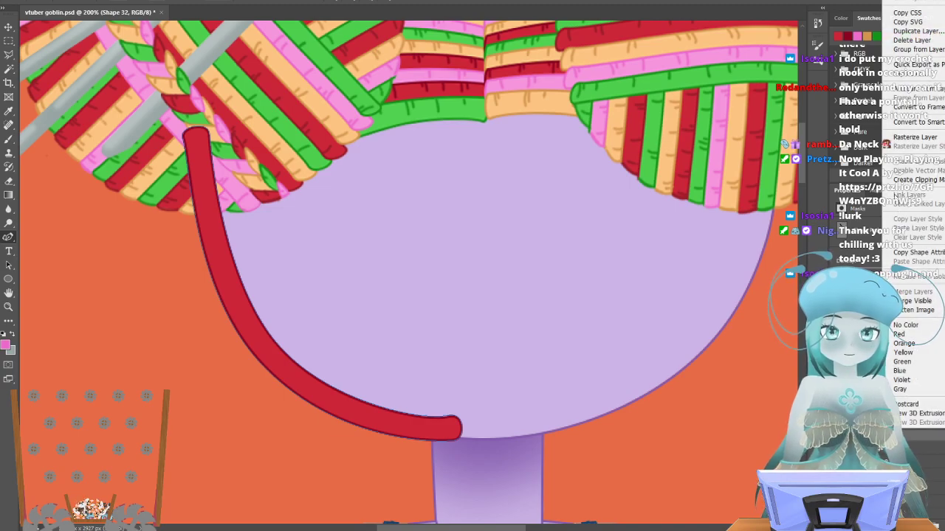
left_click(917, 31)
left_click(507, 169)
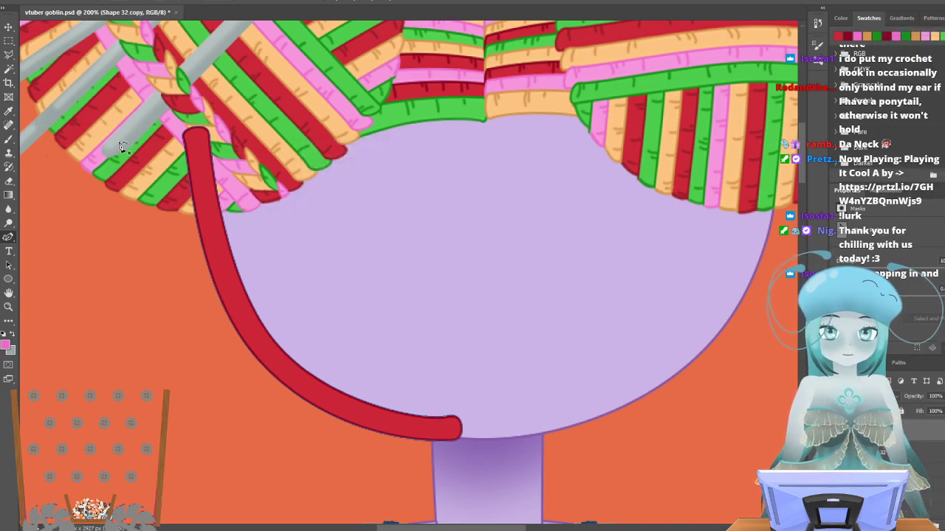
left_click(113, 1)
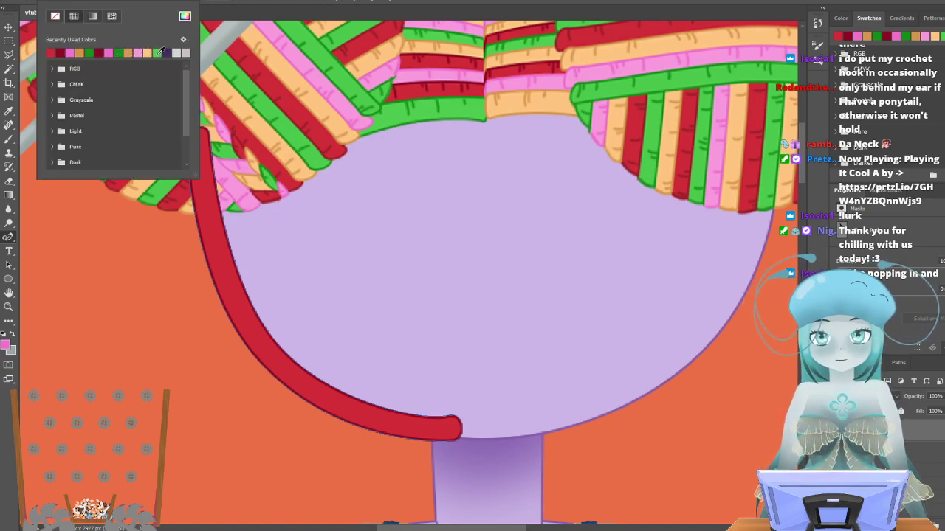
left_click(159, 51)
left_click(155, 3)
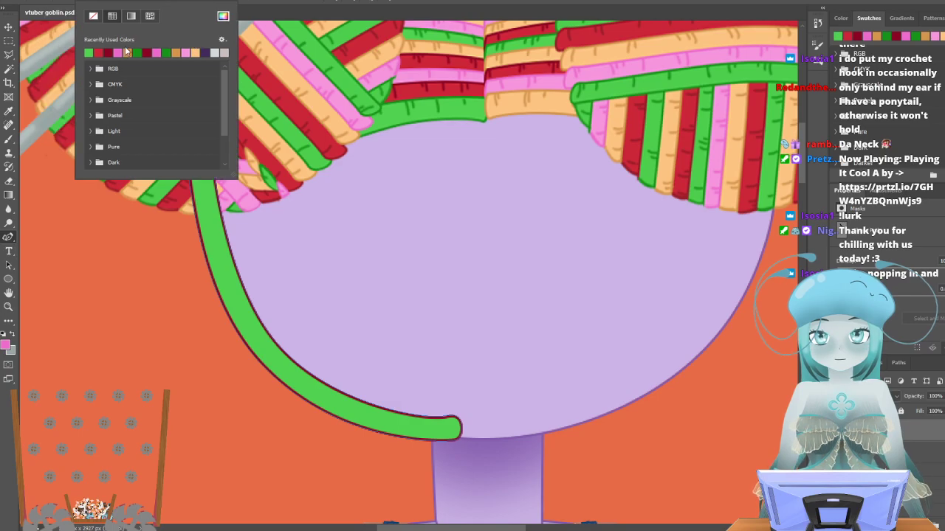
left_click(137, 49)
Nudge the green strip up and inward so it overlaps the inner edge of the red strip along the jaw.
left_click(9, 27)
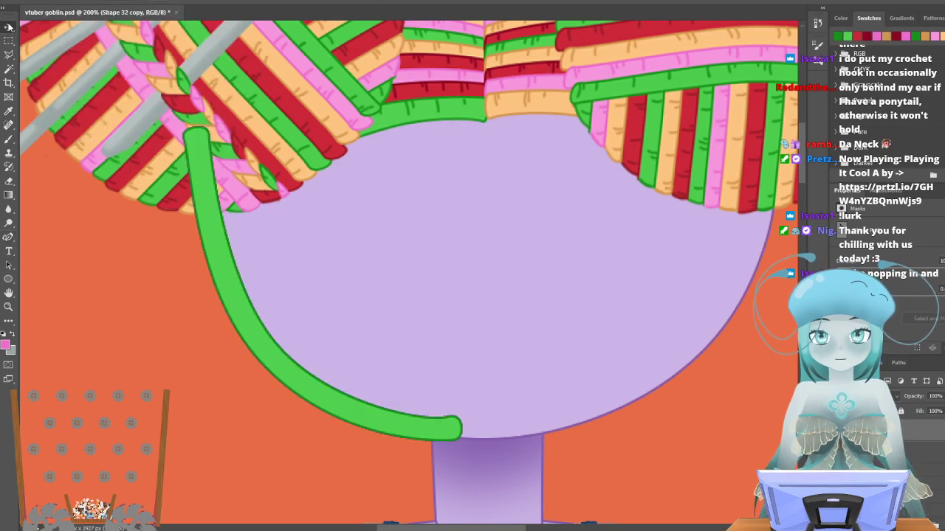
key("Up")
key("Up")
key("Up")
key("Up")
key("Up")
key("Up")
key("Up")
key("Up")
key("Up")
key("Up")
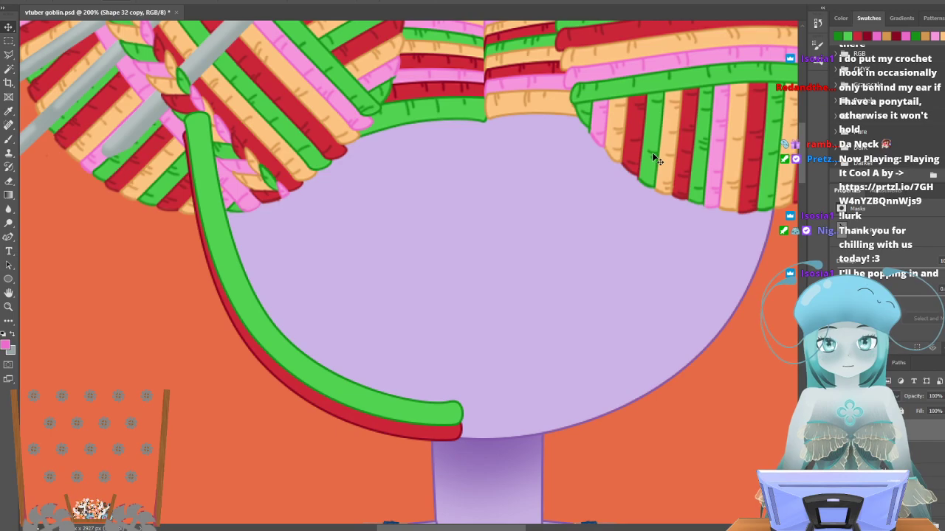
key("Up")
key("Up")
key("Up")
key("Right")
key("Right")
key("Right")
key("Right")
key("Right")
key("Right")
key("Right")
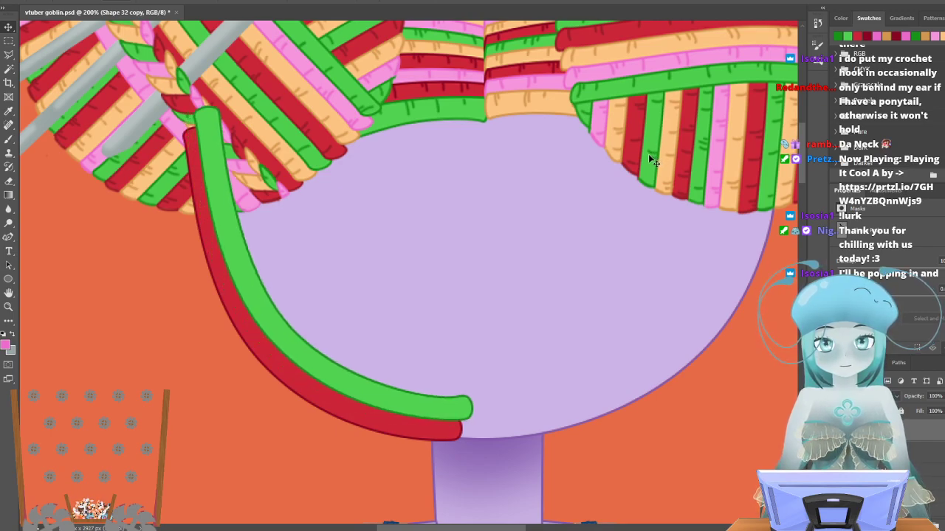
key("Right")
key("Right")
key("Right")
key("Right")
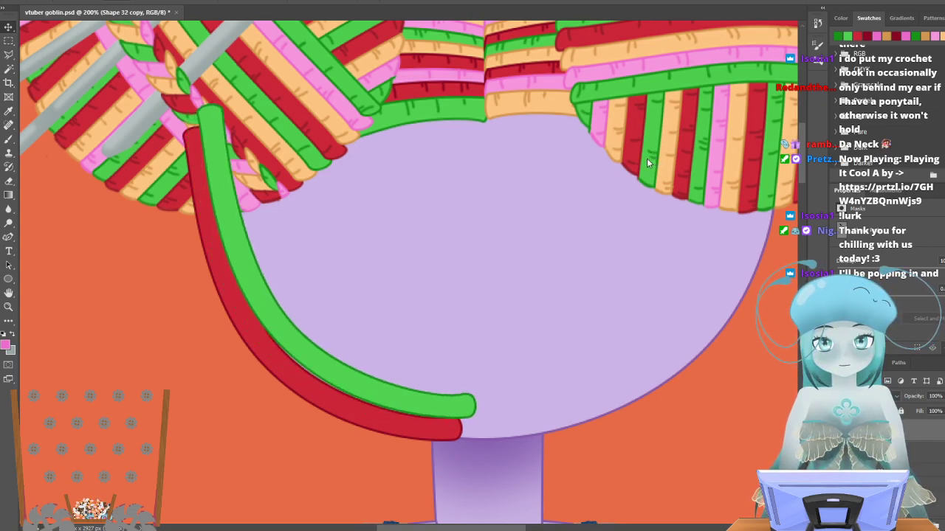
key("Down")
key("Down")
key("Down")
key("Down")
key("Down")
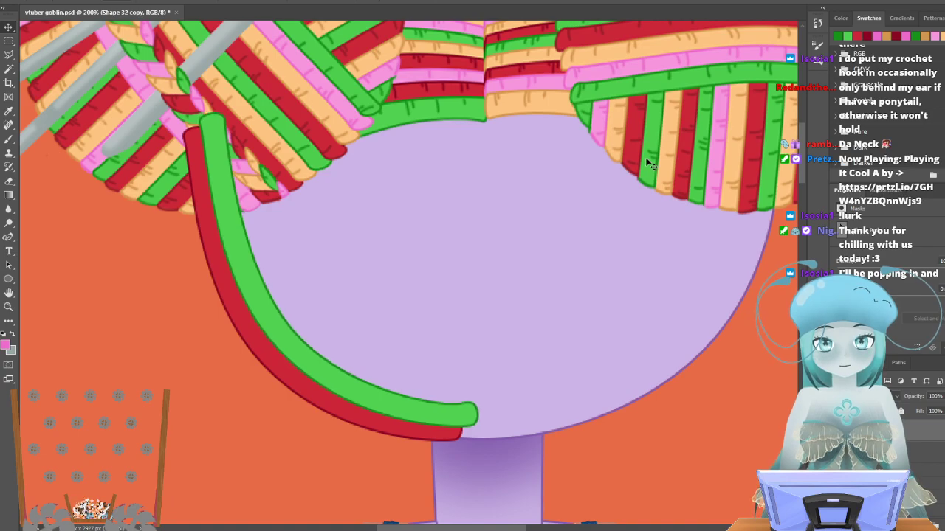
key("Right")
key("Down")
key("Down")
key("Up")
key("Left")
key("Up")
key("Up")
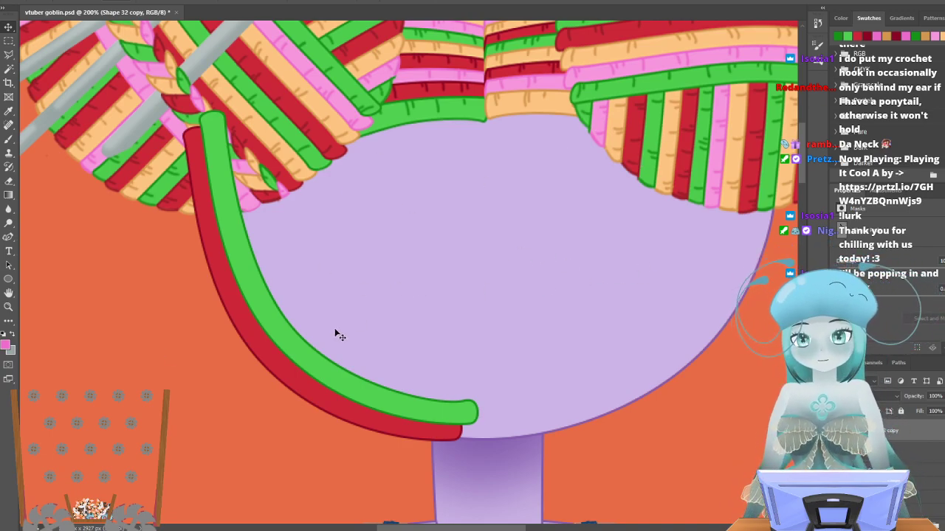
Duplicate the green strip's layer and recolour the copy with a peach fill and a darker orange-tan outline.
right_click(914, 433)
left_click(859, 32)
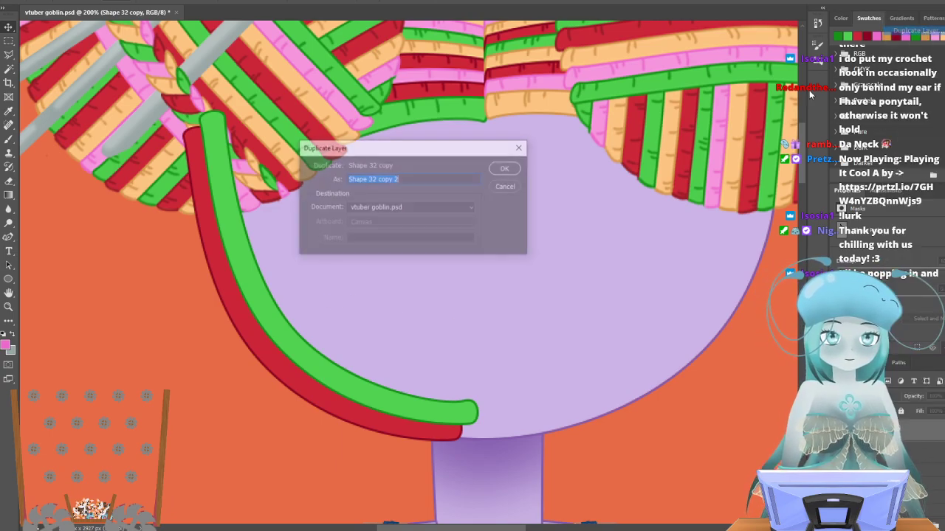
left_click(506, 169)
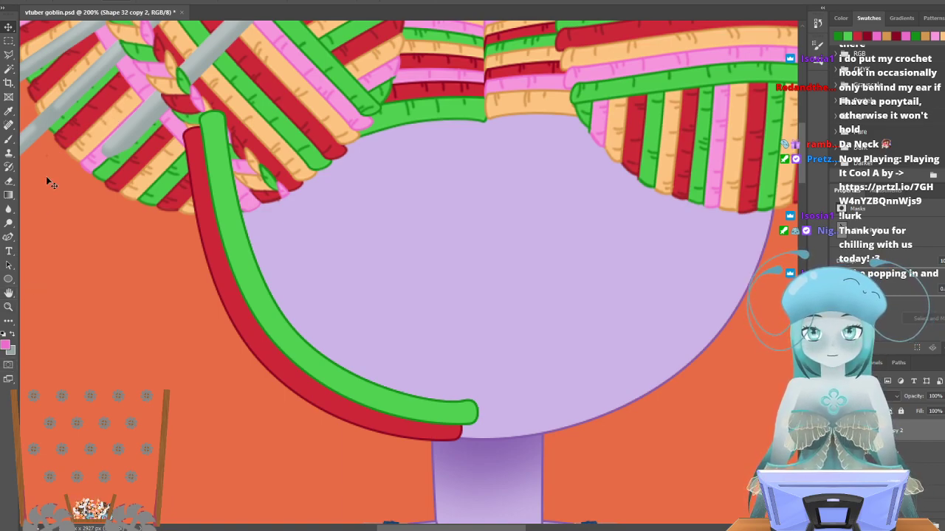
left_click(8, 237)
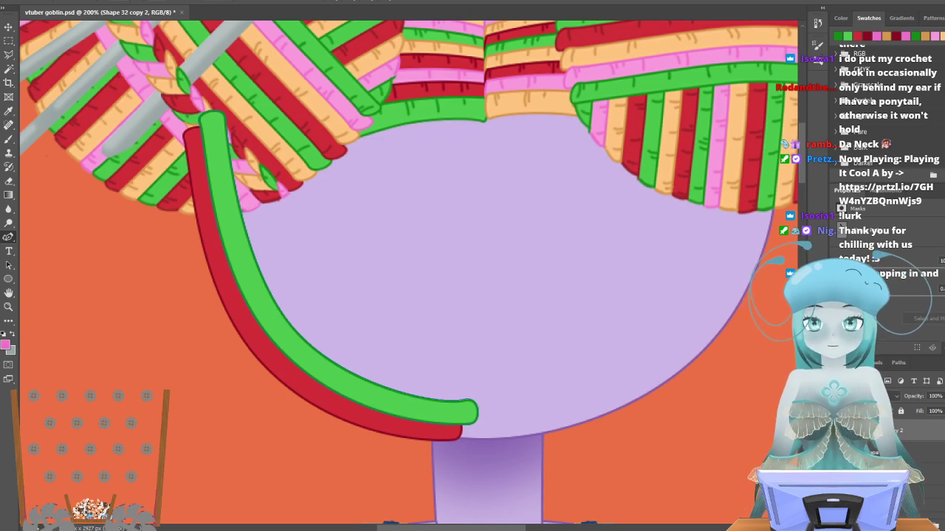
left_click(116, 1)
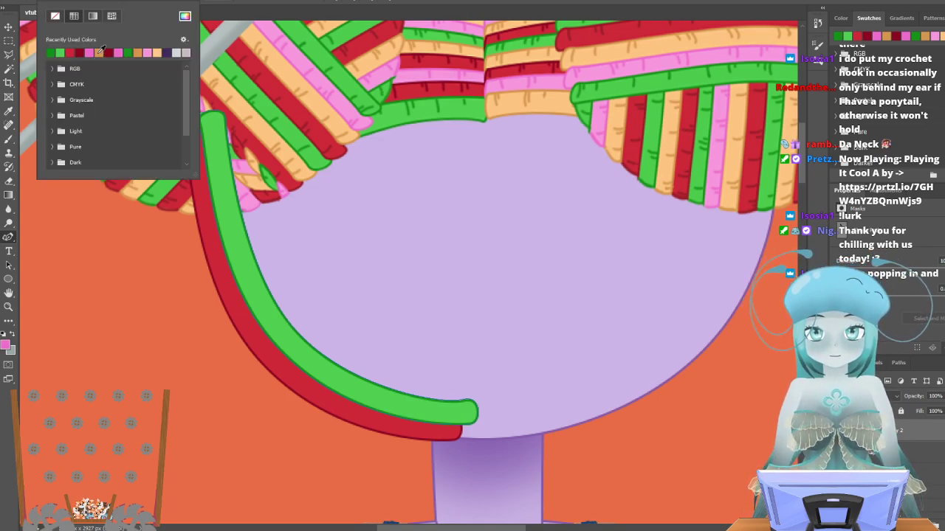
left_click(157, 51)
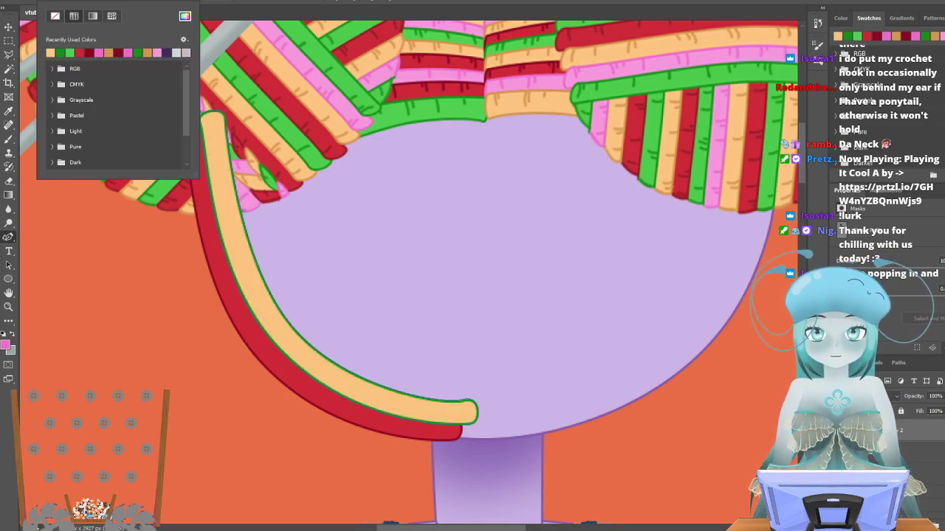
left_click(160, 1)
left_click(147, 52)
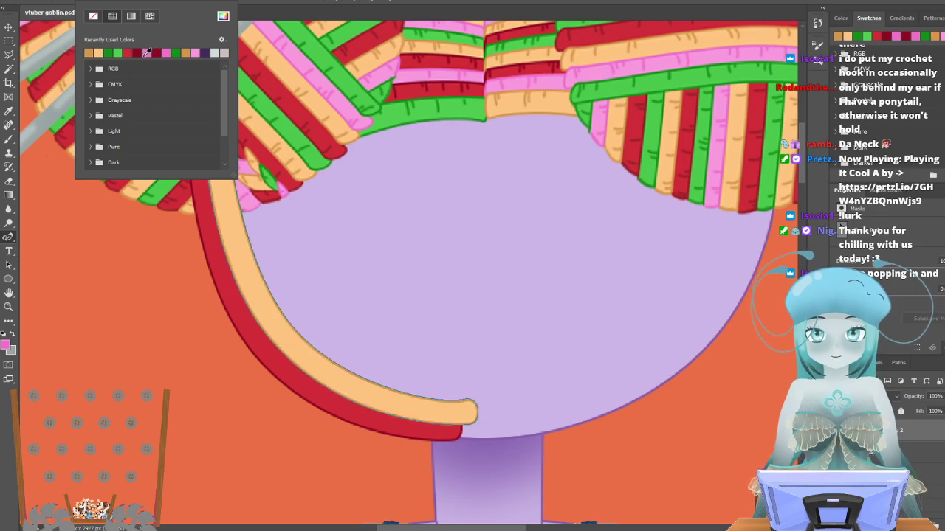
Move the peach strip up and inward so it overlaps the inner edge of the green strip along the jaw.
left_click(9, 26)
left_click_drag(197, 98, 209, 98)
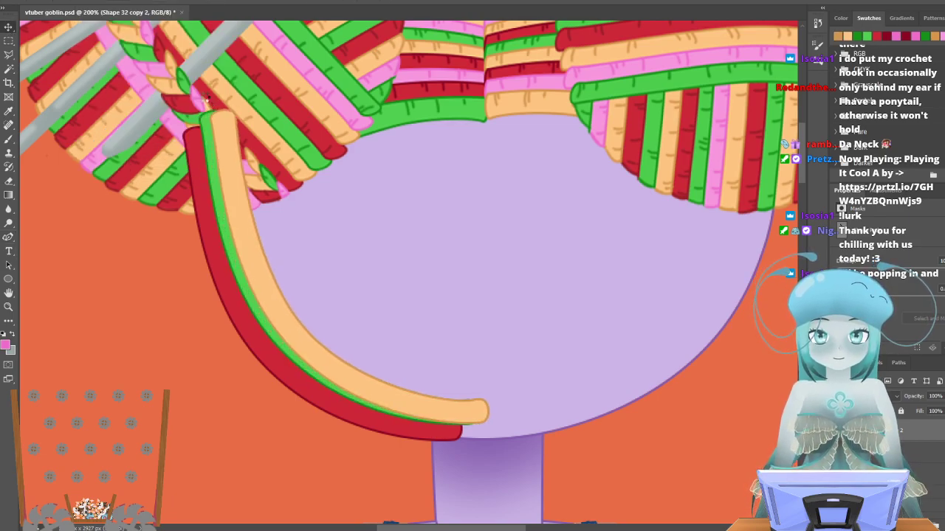
key("Right")
key("Right")
key("Right")
key("Right")
key("Right")
key("Right")
key("Right")
key("Right")
key("Right")
key("Right")
key("Right")
key("Up")
key("Up")
key("Up")
key("Up")
key("Up")
key("Up")
key("Up")
key("Up")
key("Up")
key("Up")
key("Up")
key("Up")
key("Left")
key("Left")
key("Left")
key("Left")
key("Left")
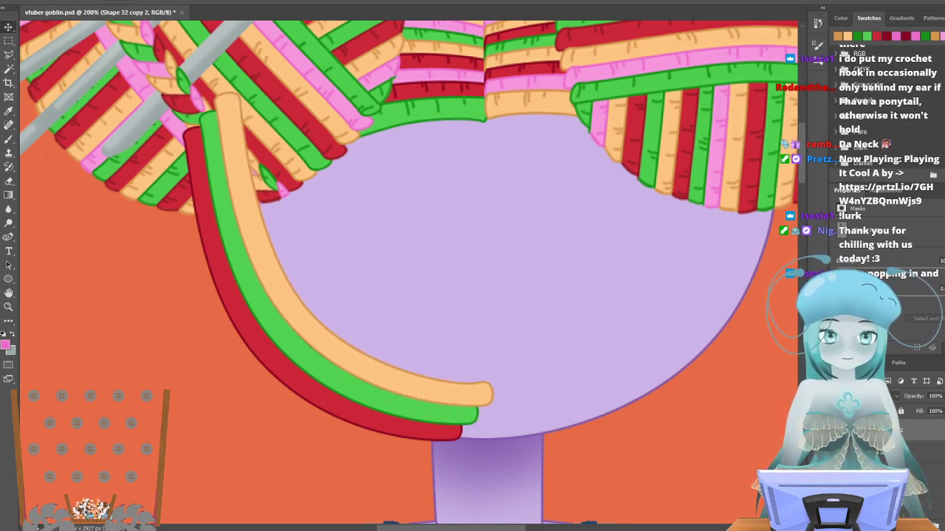
Duplicate the peach strip's layer and recolour the copy with a red fill and dark red outline.
right_click(885, 432)
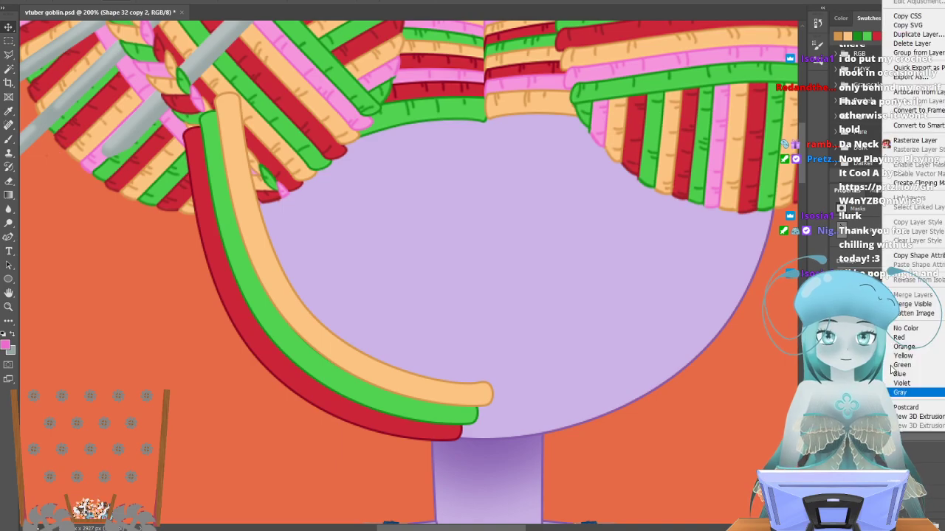
left_click(915, 34)
left_click(506, 167)
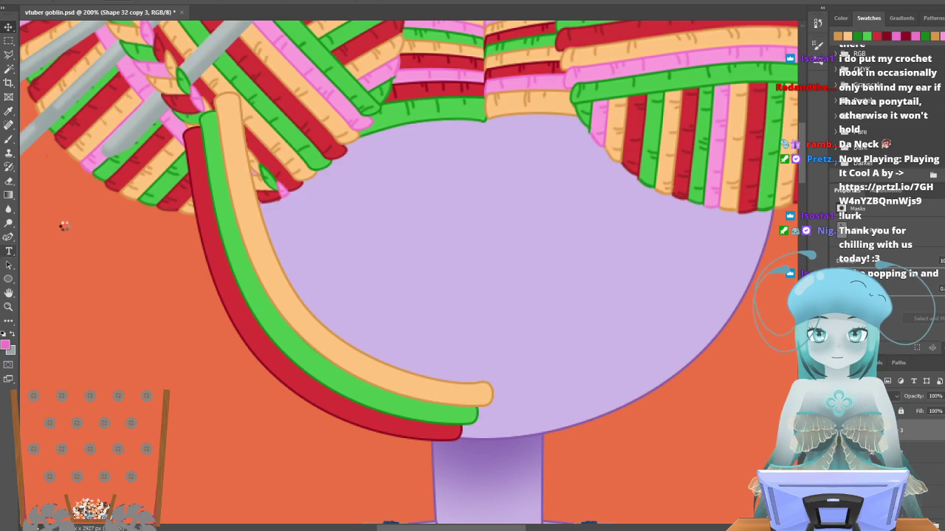
right_click(9, 251)
left_click(9, 237)
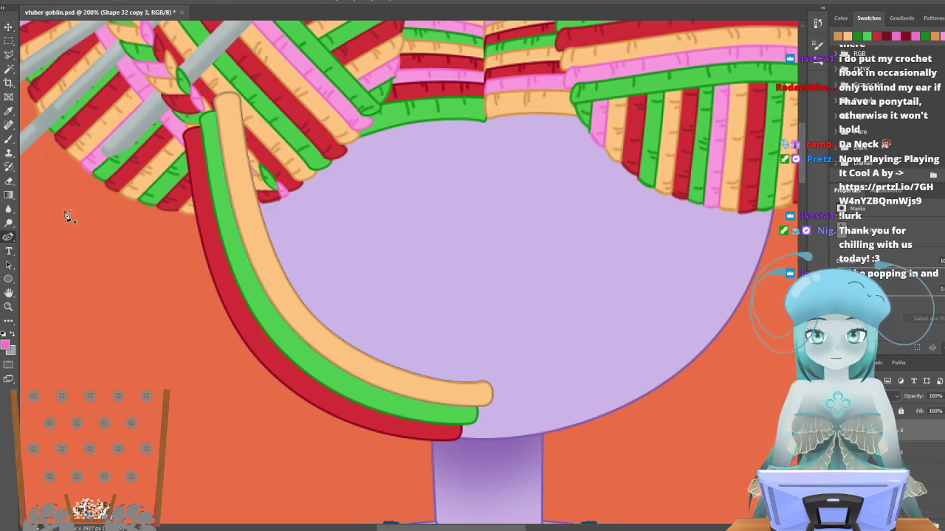
left_click(121, 3)
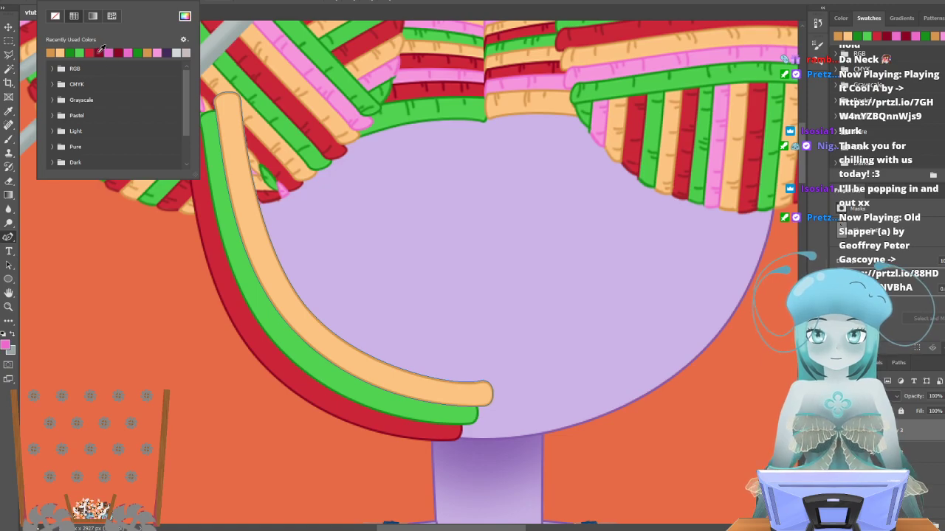
left_click(99, 52)
left_click(119, 51)
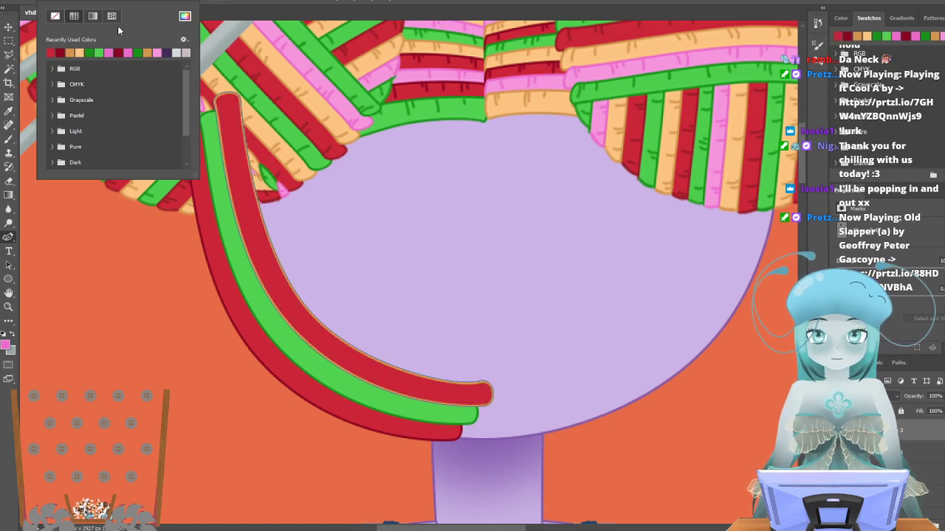
left_click(155, 2)
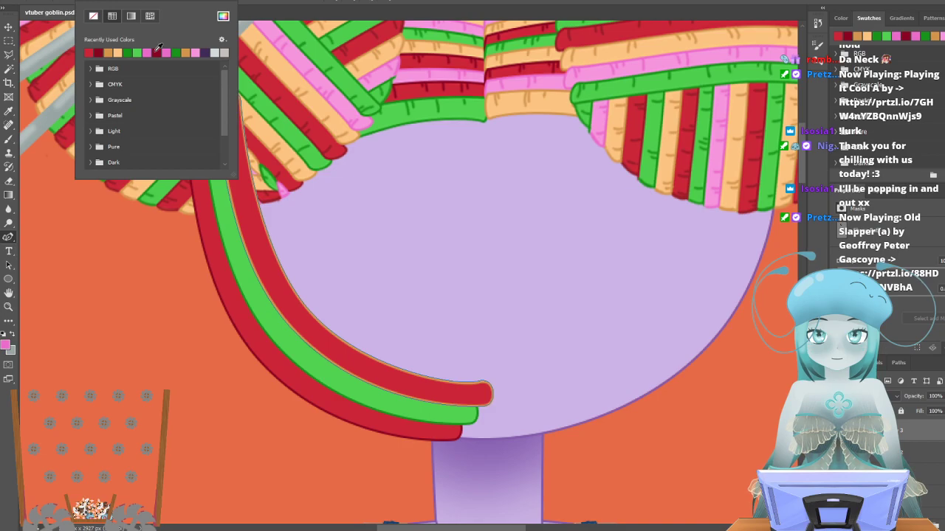
left_click(98, 52)
left_click(261, 111)
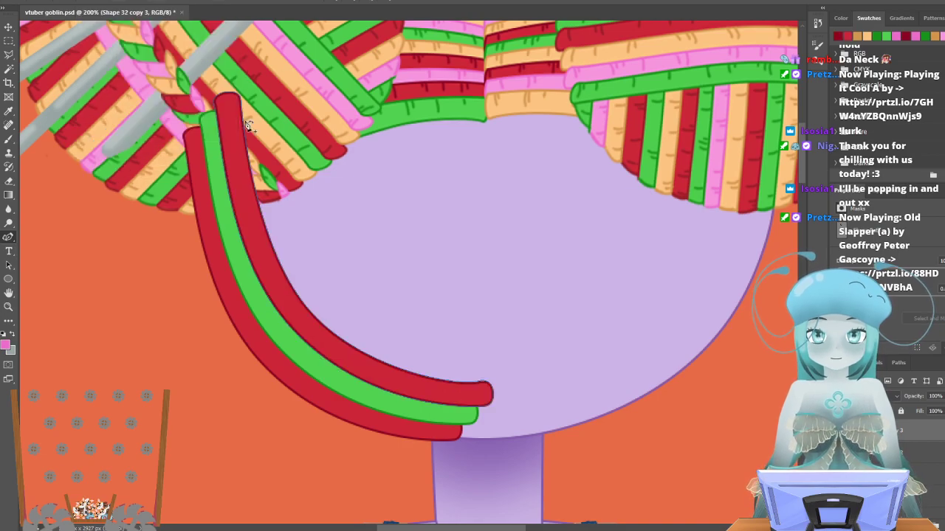
Nudge the new red strip up and inward so it sits against the inner edge of the peach strip.
left_click(8, 26)
key("Right")
key("Right")
key("Right")
key("Right")
key("Right")
key("Right")
key("Right")
key("Right")
key("Up")
key("Up")
key("Up")
key("Up")
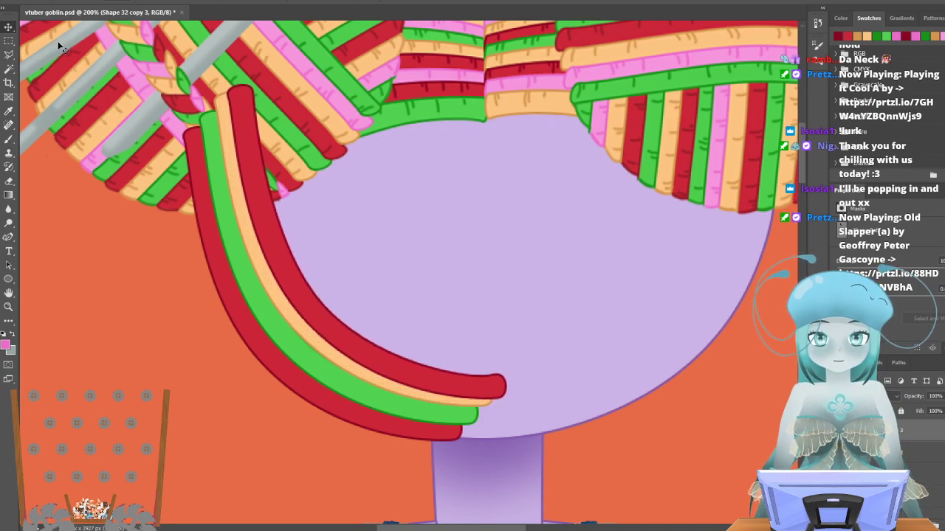
key("Up")
key("Up")
key("Up")
key("Up")
key("Up")
key("Up")
key("Up")
key("Up")
key("Up")
key("Left")
key("Left")
key("Right")
key("Right")
key("Left")
key("Left")
key("Right")
key("Right")
key("Right")
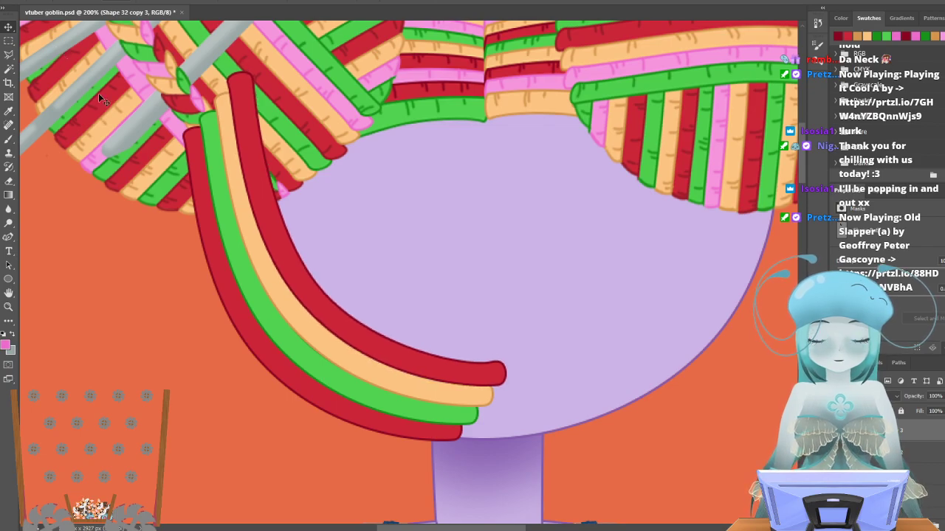
Duplicate the inner red strip's layer and recolour the copy with a light pink fill and darker pink outline.
right_click(904, 430)
left_click(915, 34)
left_click(506, 169)
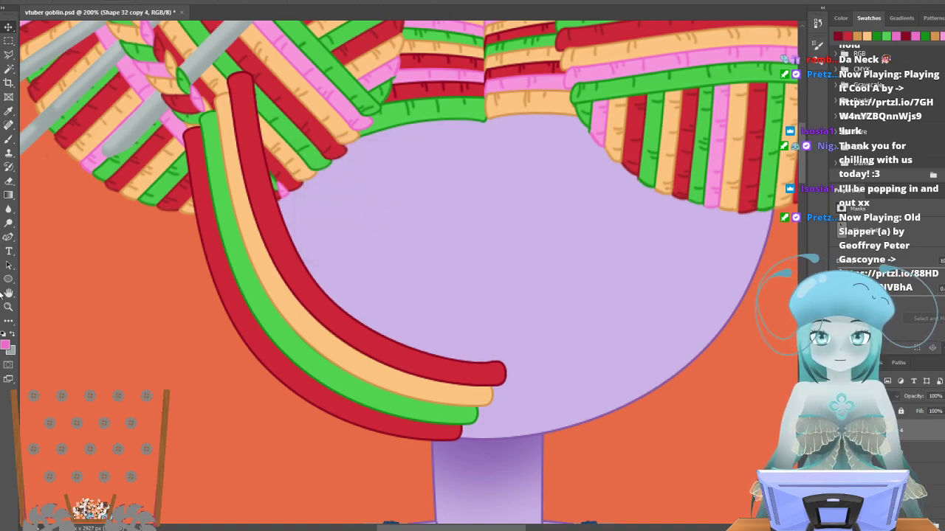
left_click(9, 238)
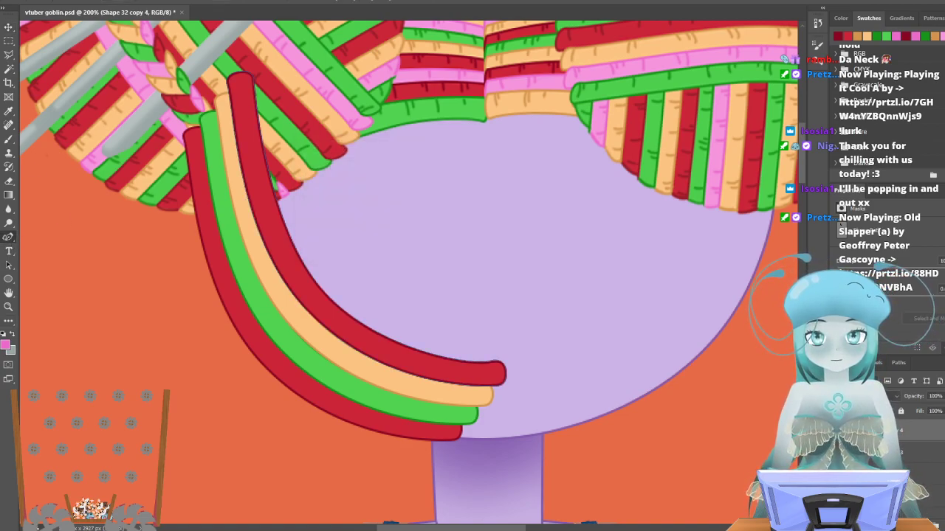
left_click(123, 0)
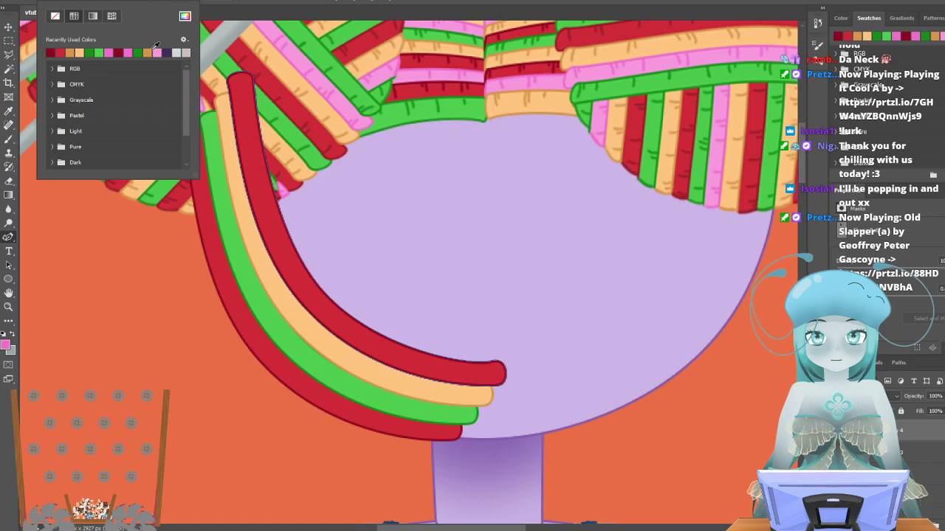
left_click(156, 50)
left_click(161, 3)
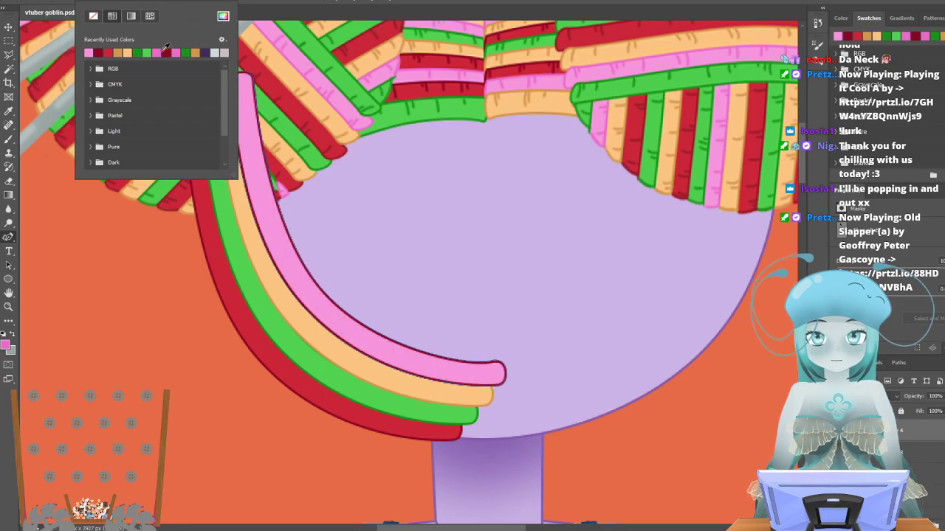
left_click(167, 50)
Nudge the pink strip up and inward so it follows the inner edge of the second red strip.
left_click(10, 28)
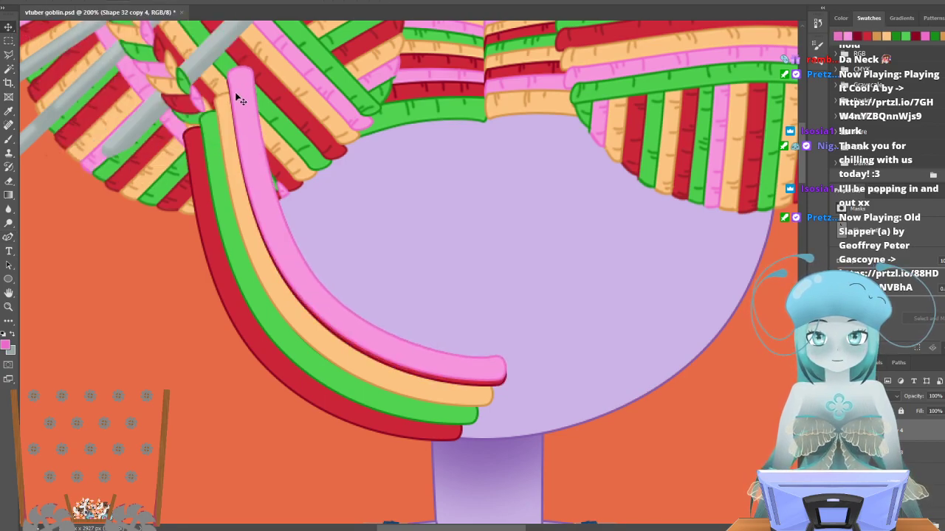
key("Up")
key("Up")
key("Up")
key("Up")
key("Up")
key("Up")
key("Up")
key("Up")
key("Up")
key("Up")
key("Up")
key("Up")
key("Up")
key("Up")
key("Up")
key("Up")
key("Up")
key("Up")
key("Up")
key("Right")
key("Right")
key("Right")
key("Right")
key("Right")
key("Right")
key("Right")
key("Right")
key("Right")
key("Right")
key("Right")
key("Right")
key("Down")
key("Down")
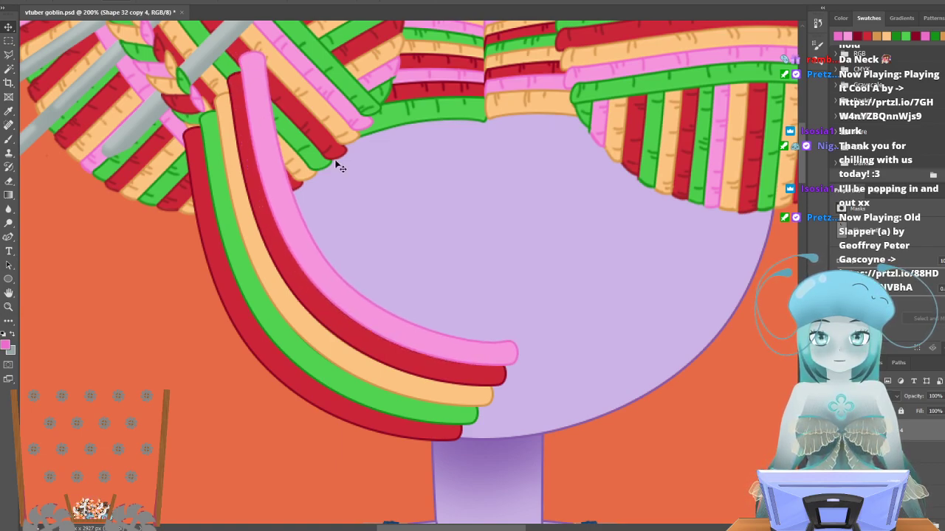
key("Right")
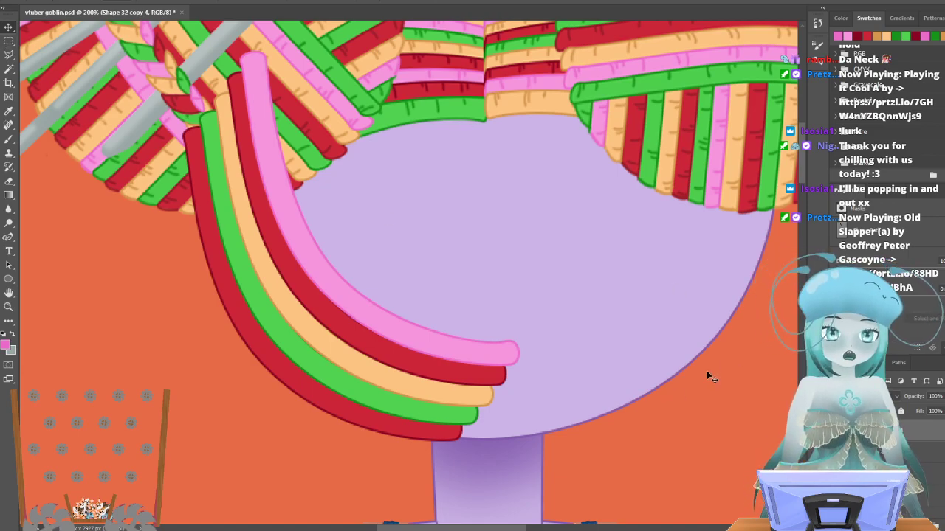
Duplicate the pink strip's layer and recolour the copy with a green fill and dark green outline.
right_click(882, 430)
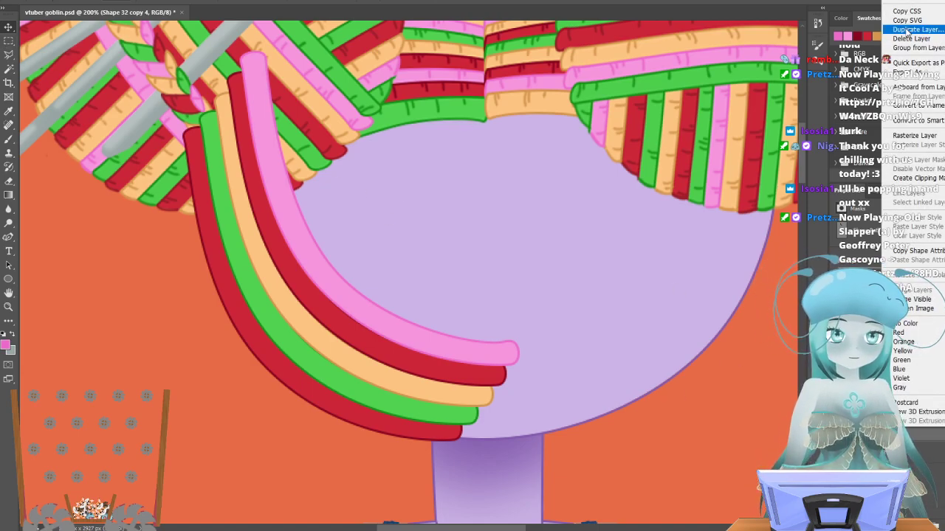
left_click(898, 30)
left_click(507, 170)
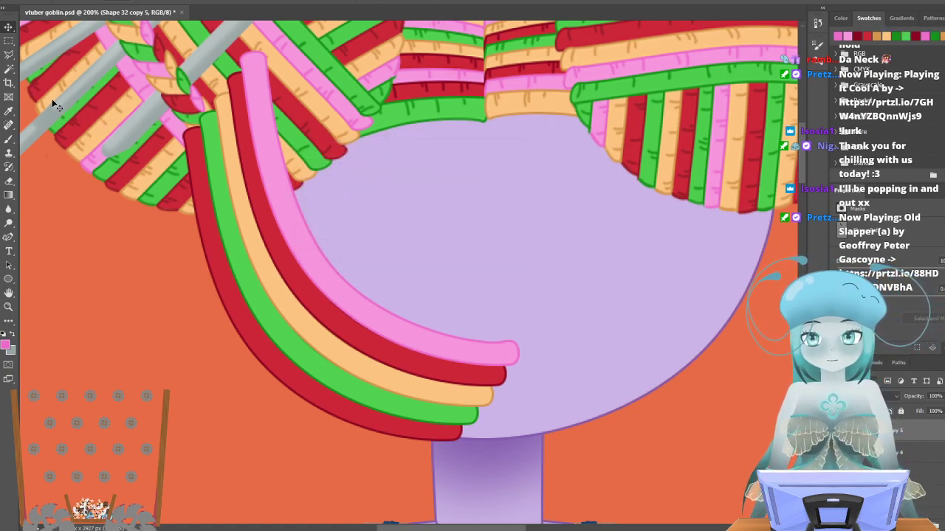
left_click(8, 237)
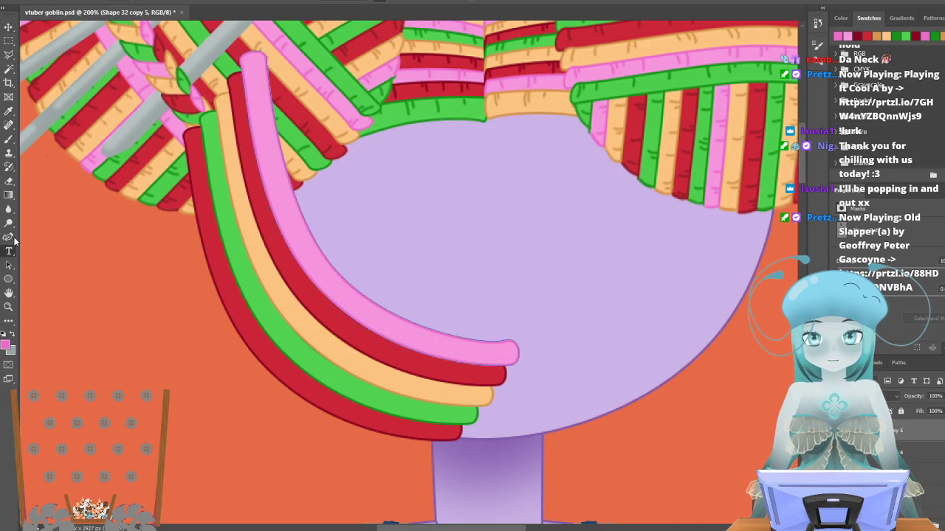
left_click(118, 0)
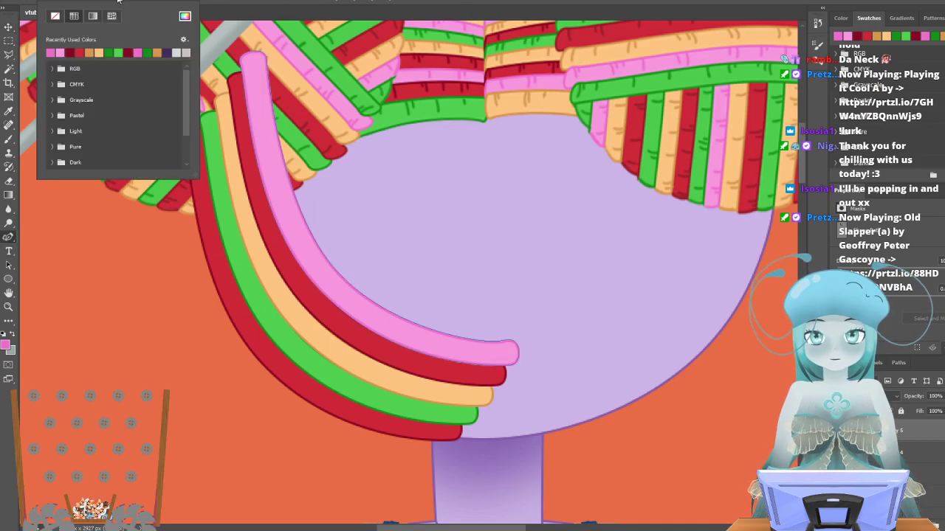
left_click(116, 51)
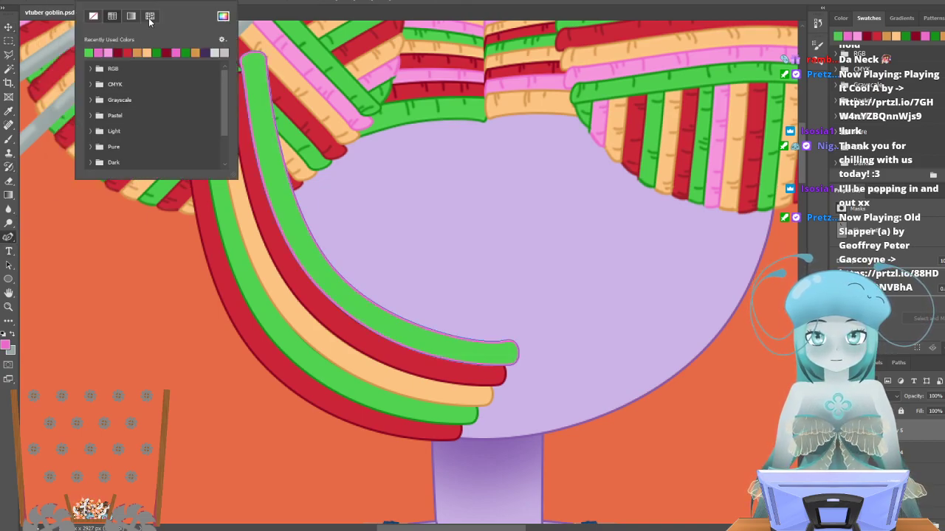
Nudge the new green strip up and inward so it overlaps the inner edge of the pink strip.
key("v")
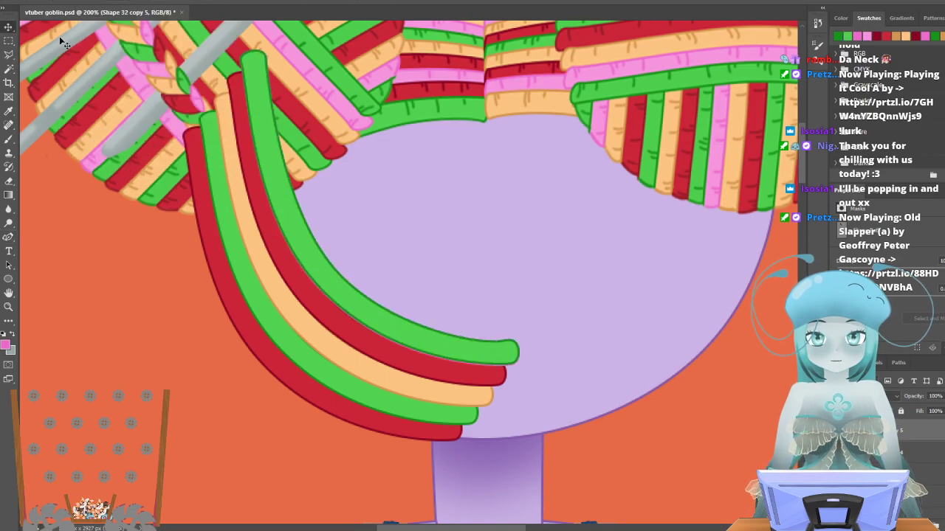
key("shift+Up")
key("Right")
key("Right")
key("Right")
key("Right")
key("Right")
key("Right")
key("Right")
key("Right")
key("Right")
key("Right")
key("Right")
key("Right")
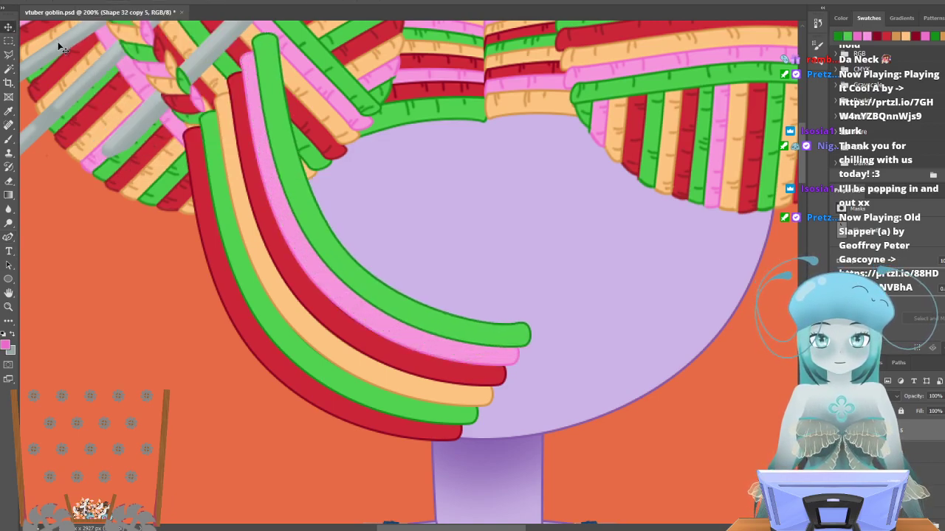
key("Right")
key("Right")
key("Right")
key("Right")
key("Right")
key("Right")
key("Right")
key("Right")
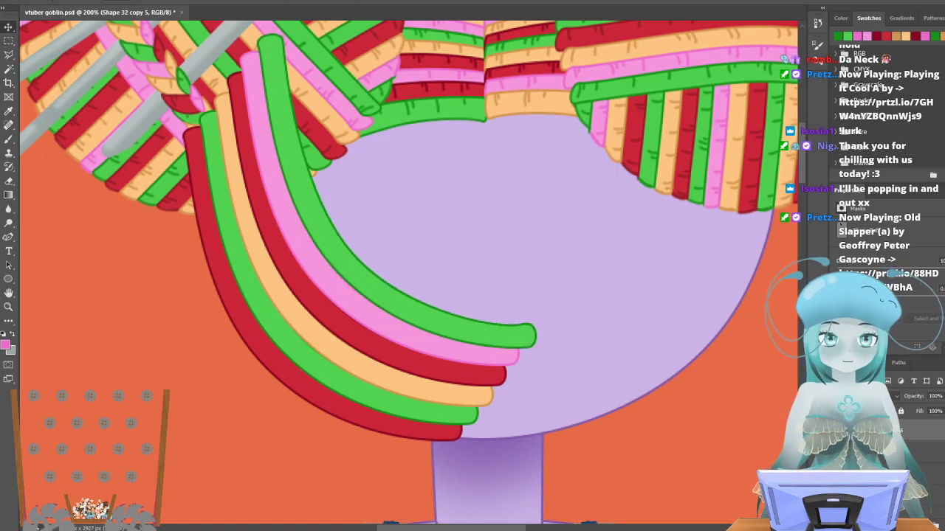
Duplicate the innermost green strip's layer and recolour the copy with a peach fill and orange-tan outline.
right_click(907, 431)
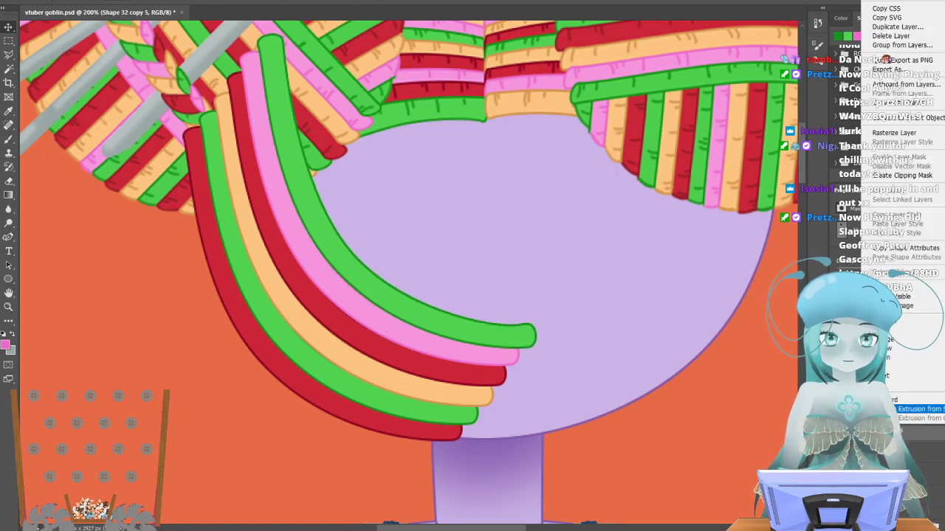
left_click(897, 26)
left_click(509, 168)
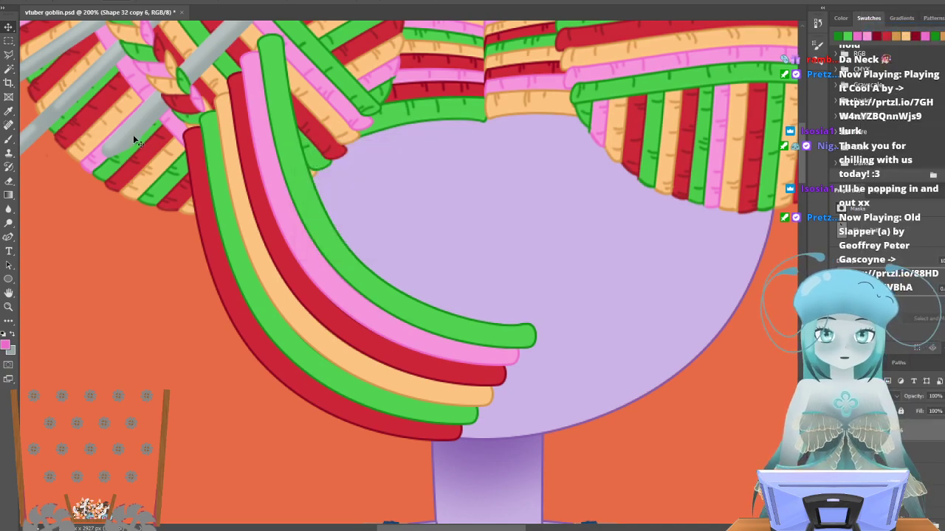
left_click(5, 345)
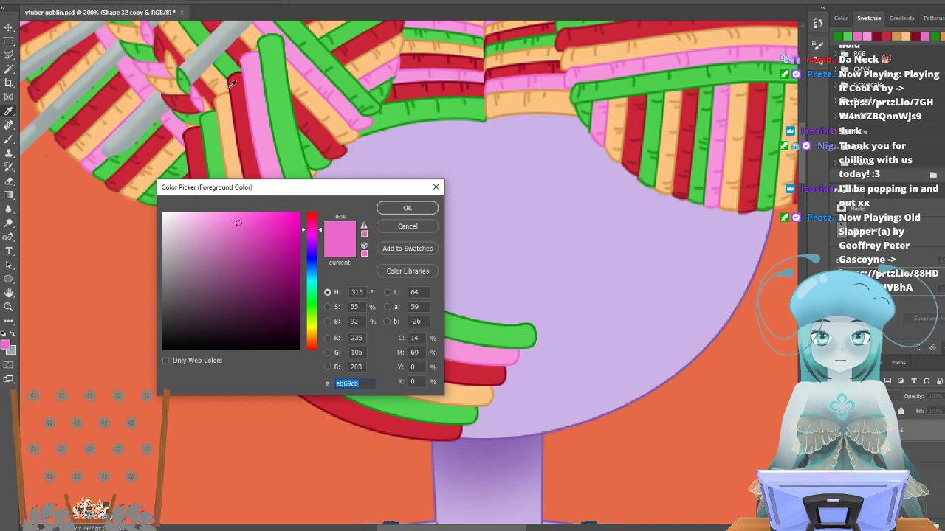
key("Return")
left_click(8, 237)
left_click(111, 4)
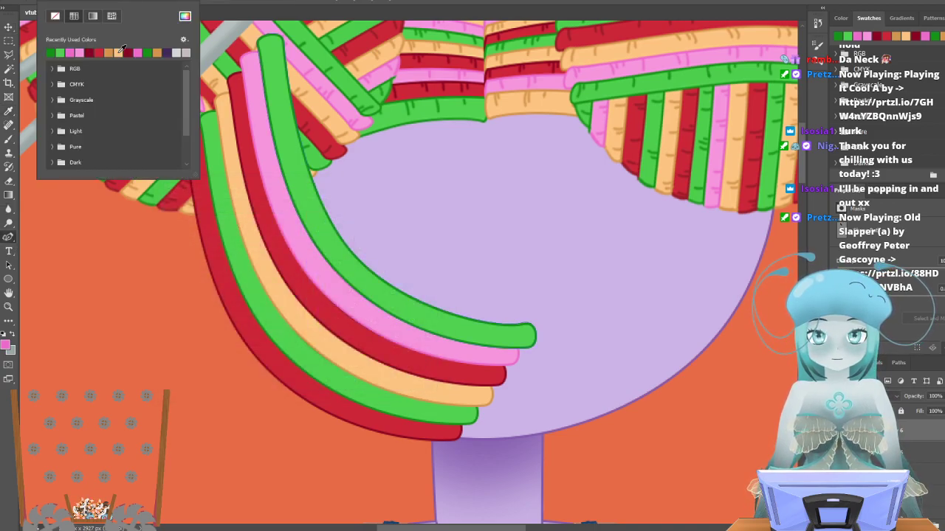
left_click(119, 52)
left_click(154, 4)
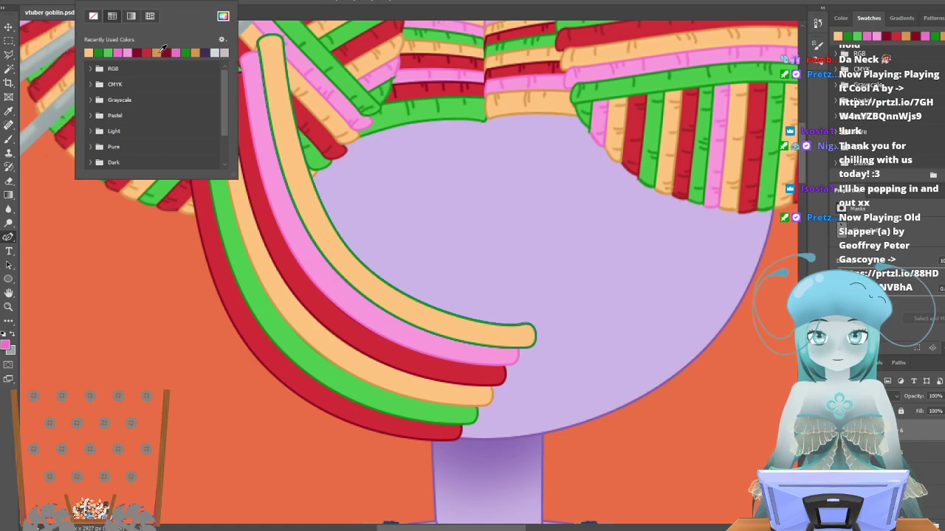
left_click(158, 52)
left_click(8, 26)
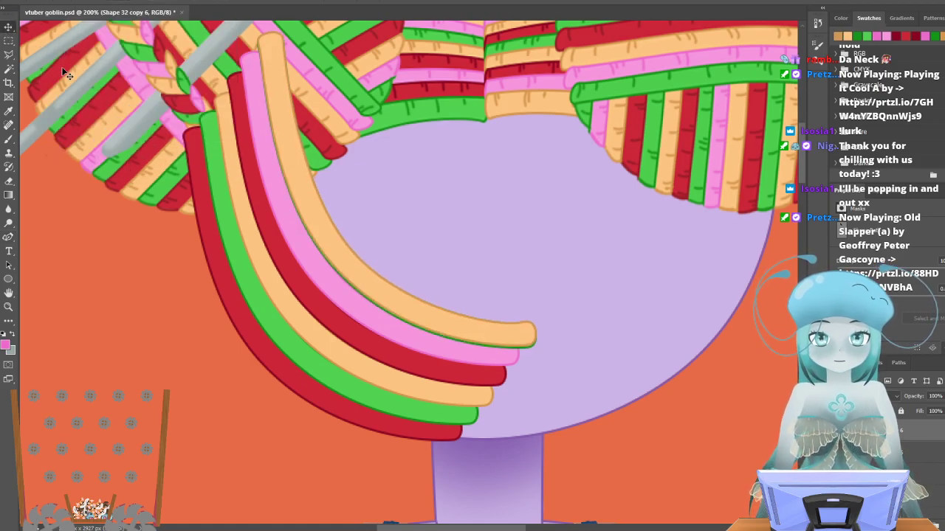
Nudge the innermost peach strip up and inward so it overlaps the inner edge of the second green strip.
key("Up")
key("Up")
key("Up")
key("Up")
key("Up")
key("Up")
key("Up")
key("Up")
key("Up")
key("Up")
key("Up")
key("Up")
key("Up")
key("Up")
key("Up")
key("Up")
key("Up")
key("Up")
key("Right")
key("Right")
key("Right")
key("Right")
key("Right")
key("Right")
key("Right")
key("Right")
key("Right")
key("Right")
key("Right")
key("Right")
key("Right")
key("Right")
key("Right")
key("Left")
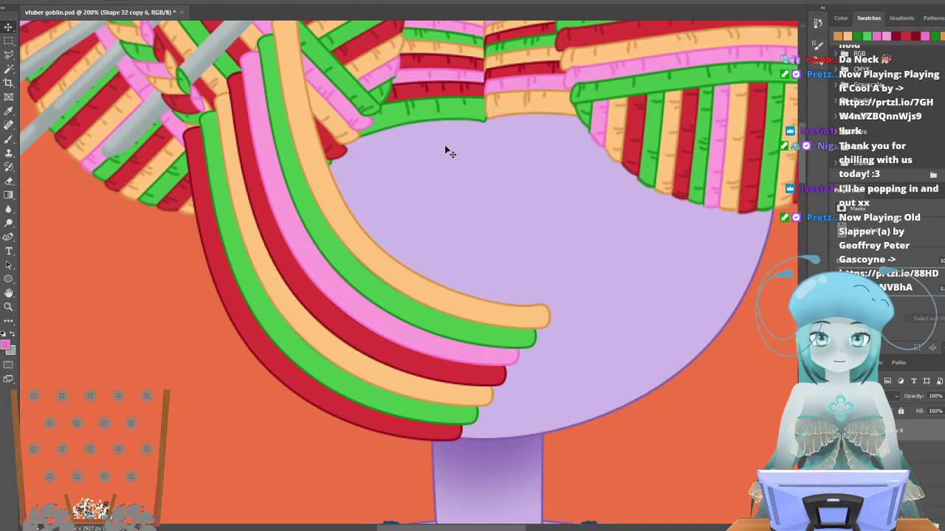
Duplicate the innermost peach strip's layer and recolour the copy with a pink fill and darker pink outline.
right_click(918, 446)
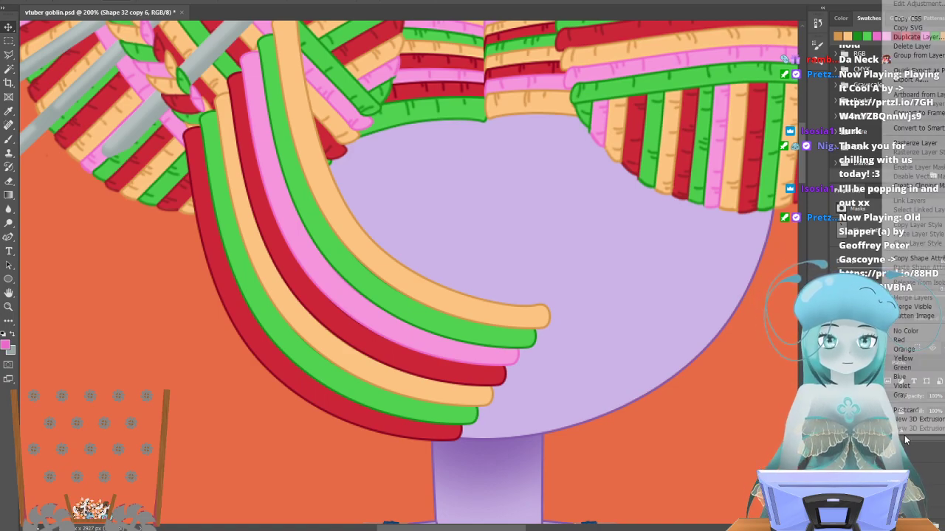
left_click(916, 37)
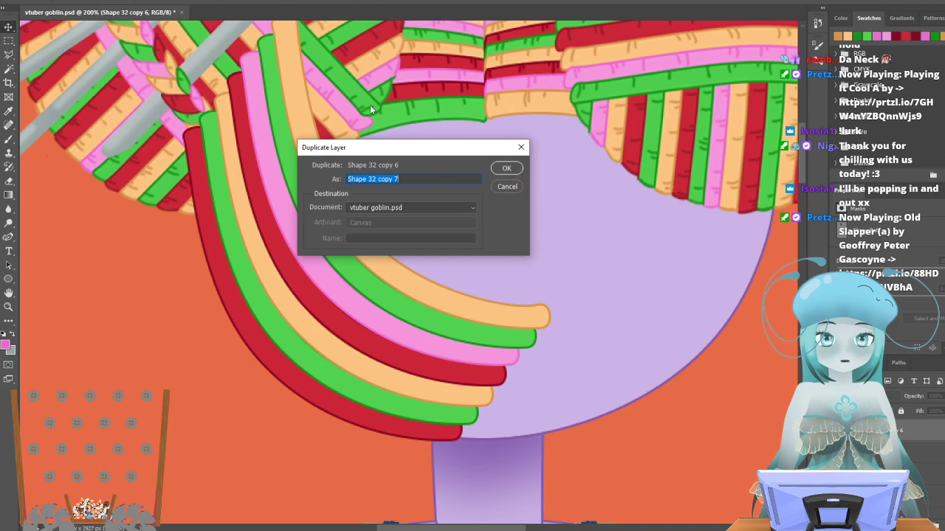
left_click(505, 168)
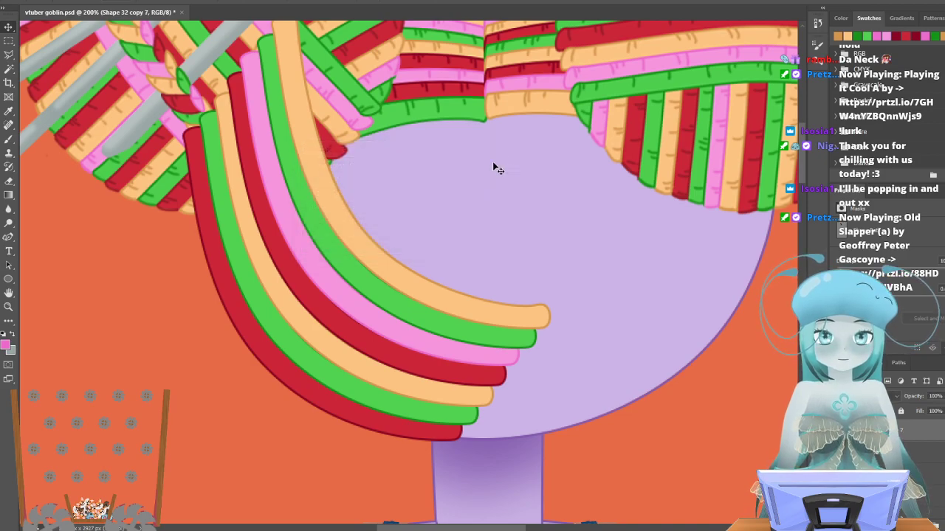
left_click(9, 235)
left_click(124, 0)
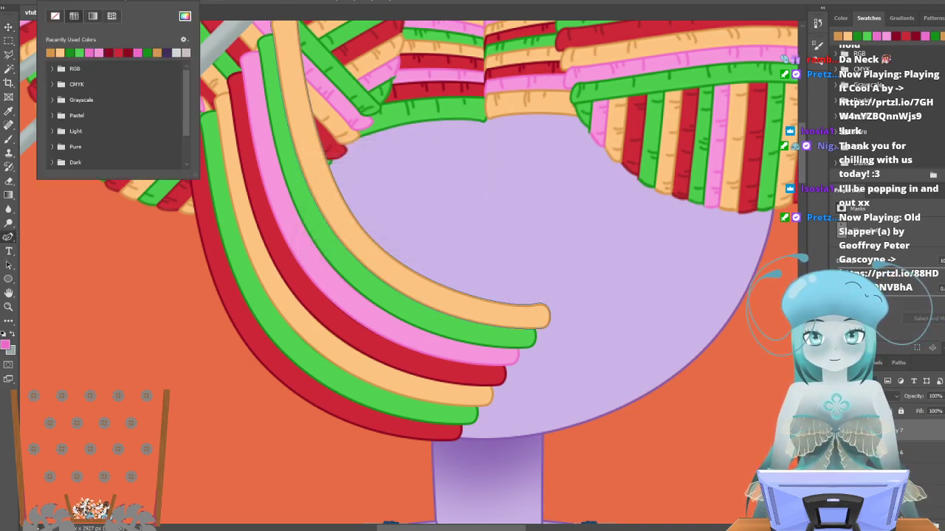
left_click(101, 52)
left_click(158, 2)
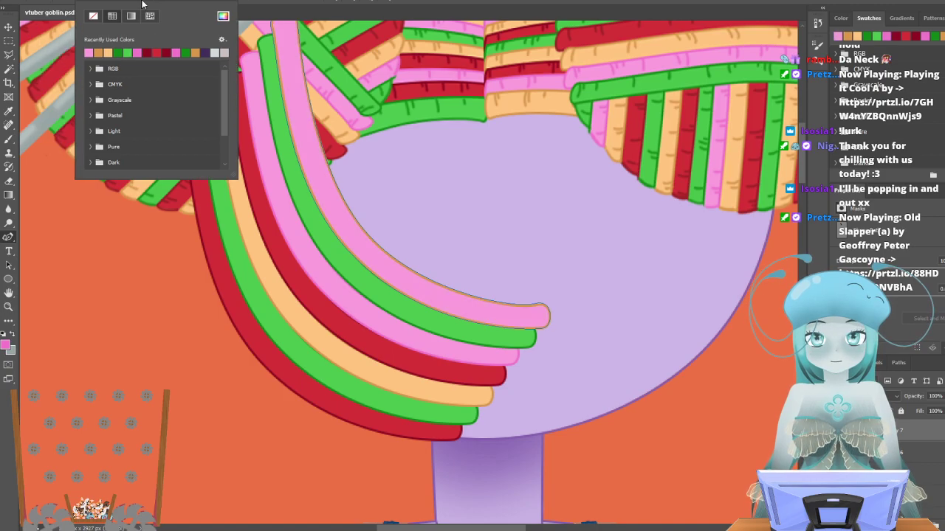
left_click(139, 52)
Move the new pink strip up and inward so it follows the inner edge of the innermost peach strip.
left_click(9, 27)
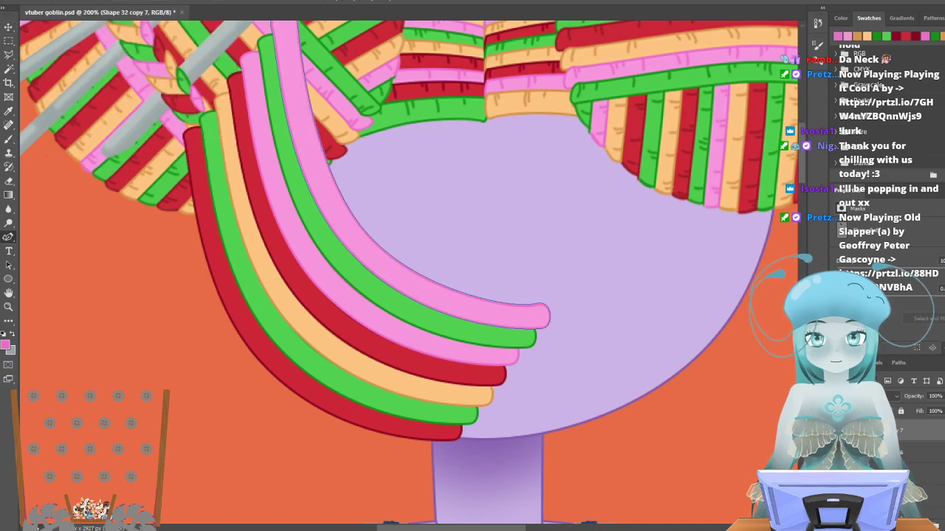
left_click(7, 29)
mouse_move(342, 143)
left_mouse_down()
mouse_move(354, 132)
mouse_move(345, 146)
left_mouse_up()
key("Right")
key("Down")
key("Down")
key("Down")
key("Down")
key("Down")
key("Down")
key("Down")
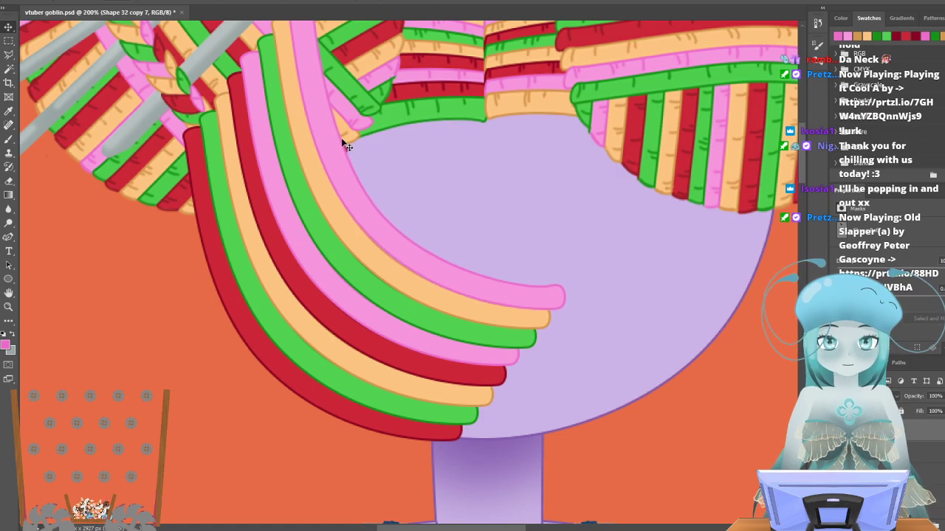
key("Right")
key("Down")
key("Up")
key("Up")
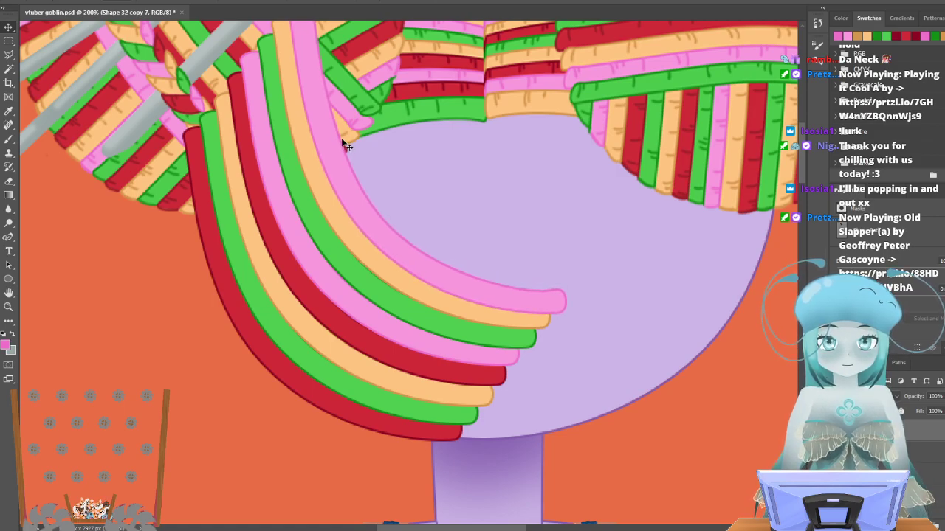
Duplicate the innermost pink strip's layer and recolour the copy with a peach fill and orange-tan outline.
right_click(914, 439)
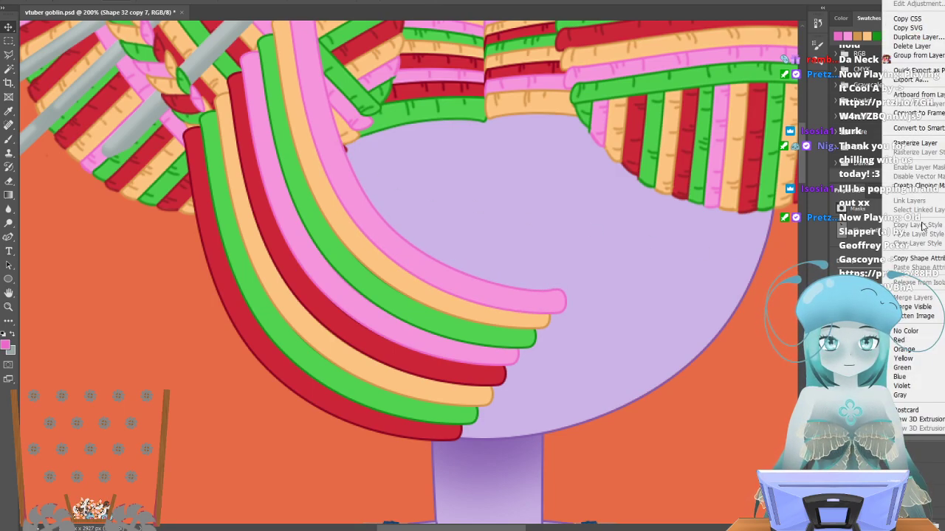
left_click(918, 36)
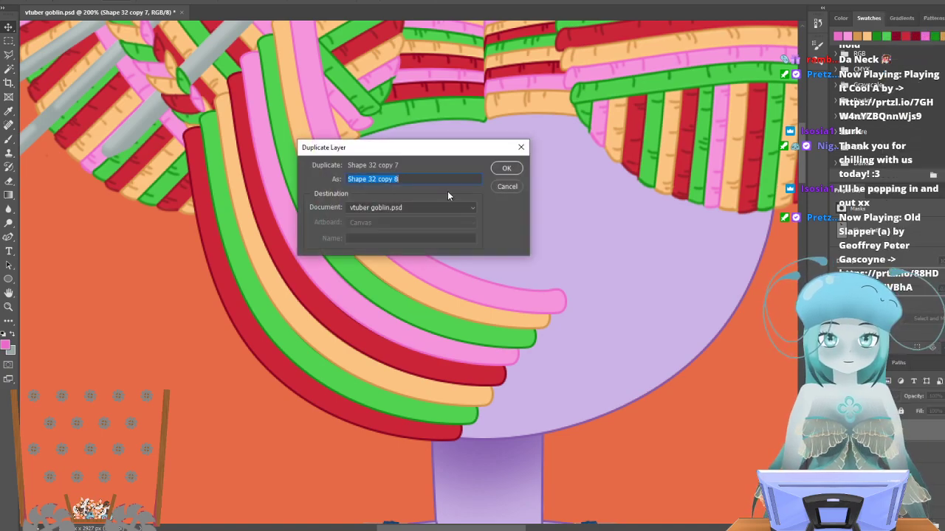
left_click(504, 169)
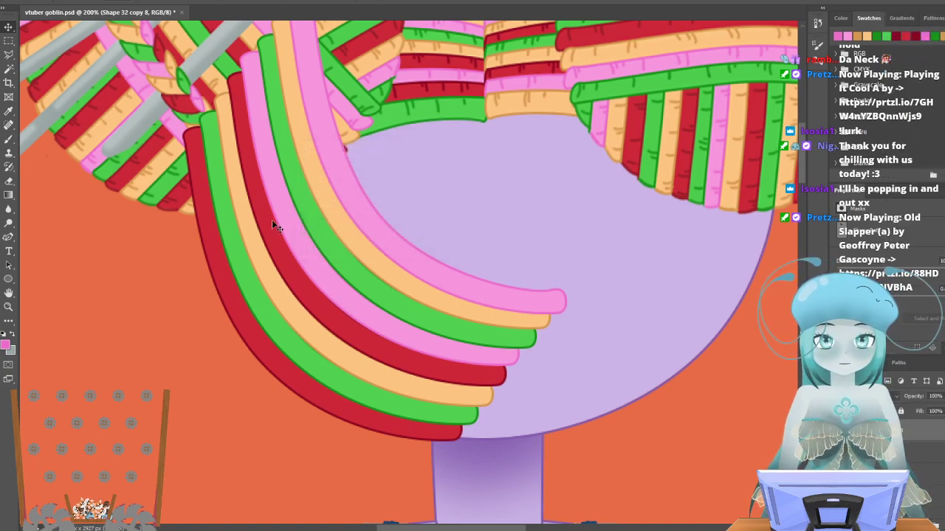
left_click(7, 344)
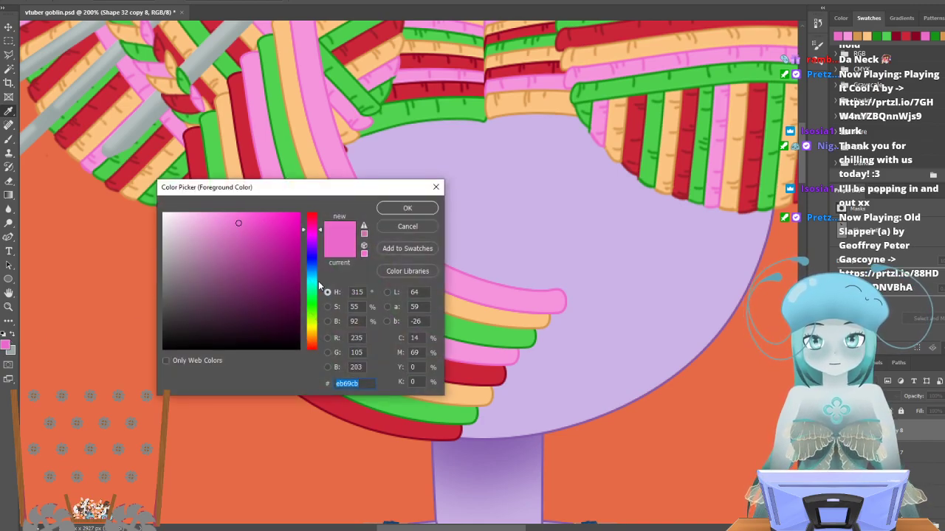
left_click(406, 226)
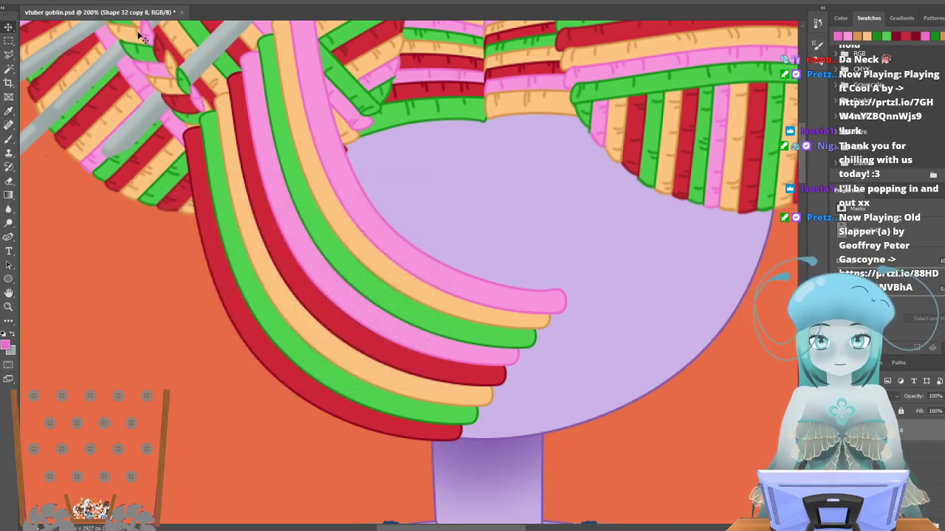
left_click(9, 236)
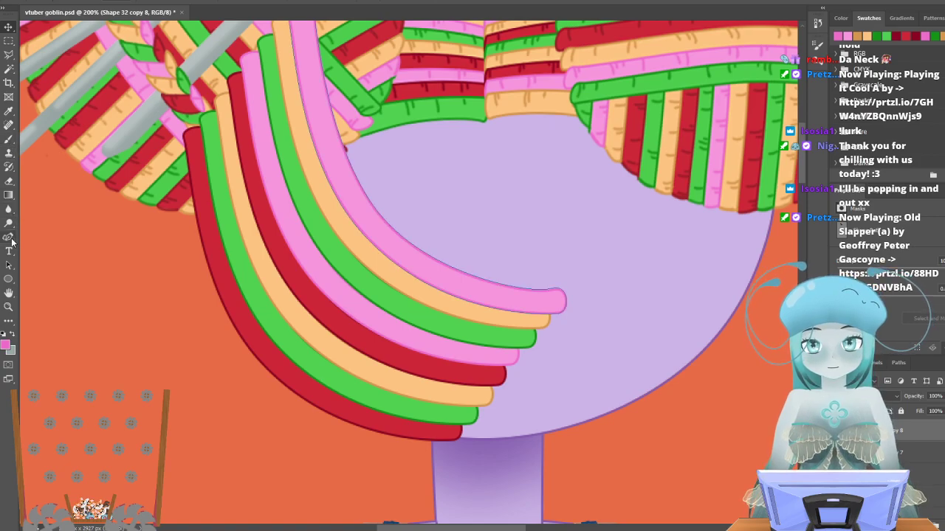
left_click(123, 6)
left_click(79, 53)
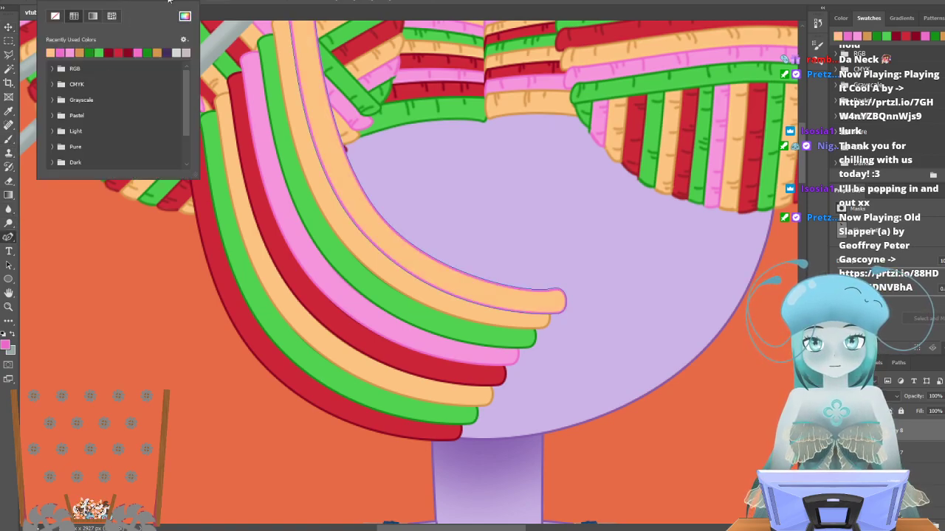
left_click(158, 4)
left_click(159, 5)
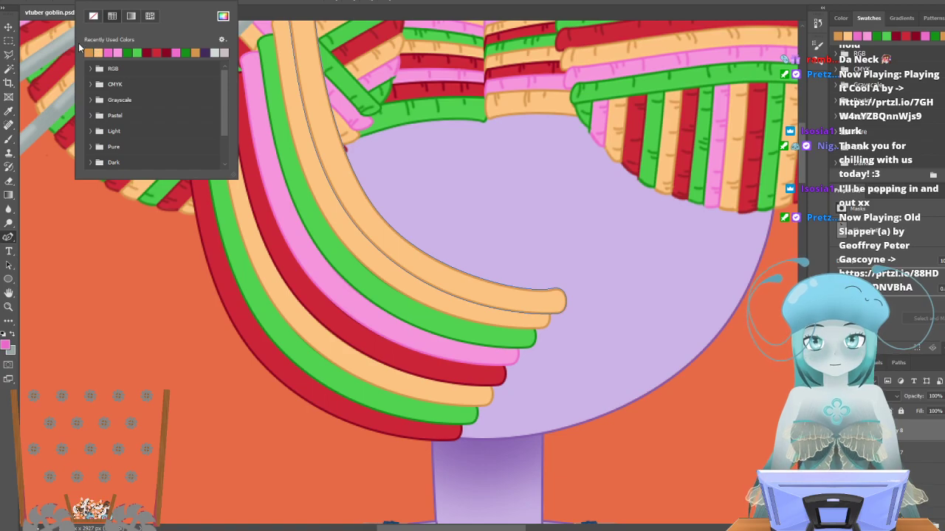
Nudge the new peach strip up and inward so it overlaps the inner edge of the second pink strip.
left_click(9, 31)
key("Up")
key("Up")
key("Up")
key("Up")
key("Up")
key("Up")
key("Up")
key("Up")
key("Up")
key("Up")
key("Up")
key("Up")
key("Up")
key("Up")
key("Up")
key("Up")
key("Up")
key("Up")
key("Right")
key("Right")
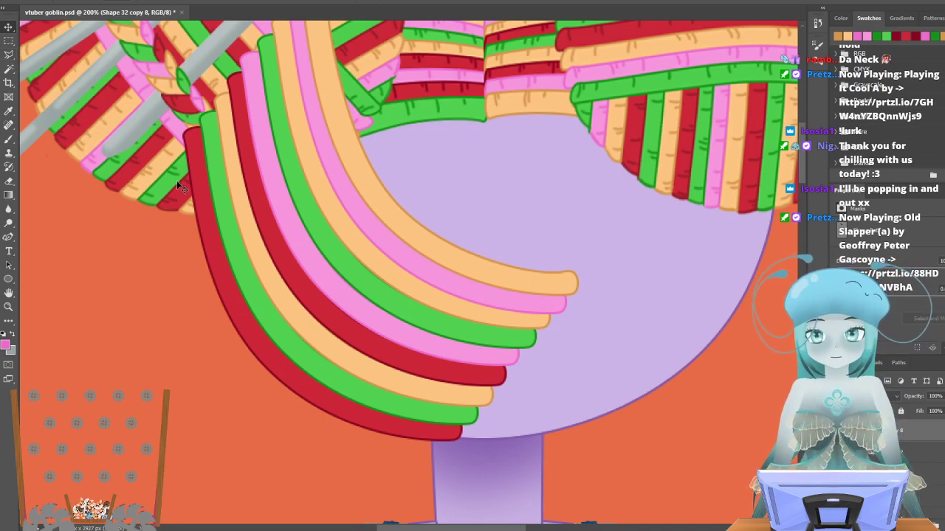
Select all the curved strip layers along the jaw and put them in one group.
scroll(190, 200, "up", 3)
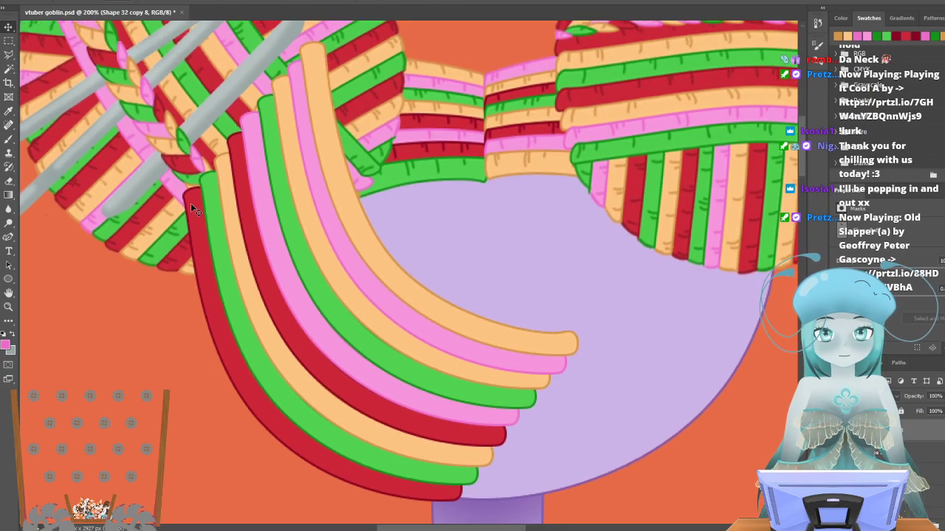
scroll(190, 192, "down", 3)
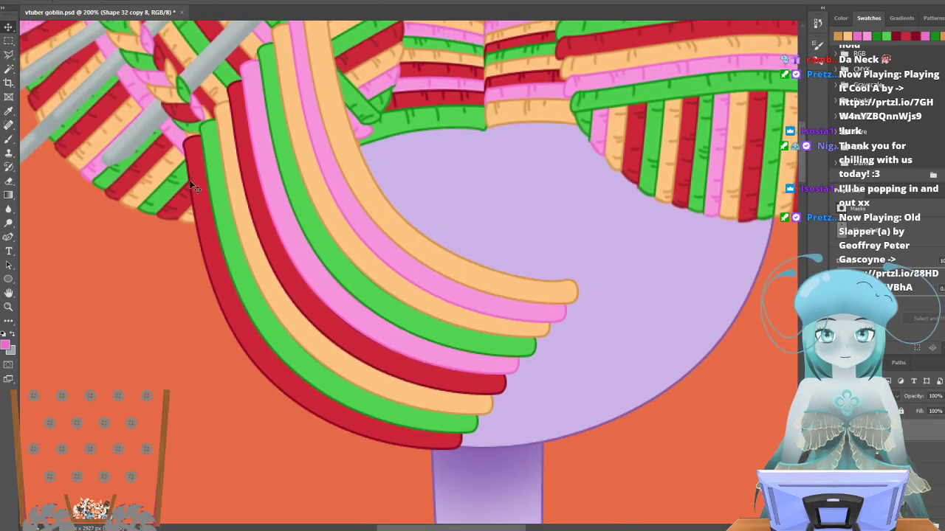
scroll(189, 179, "down", 1)
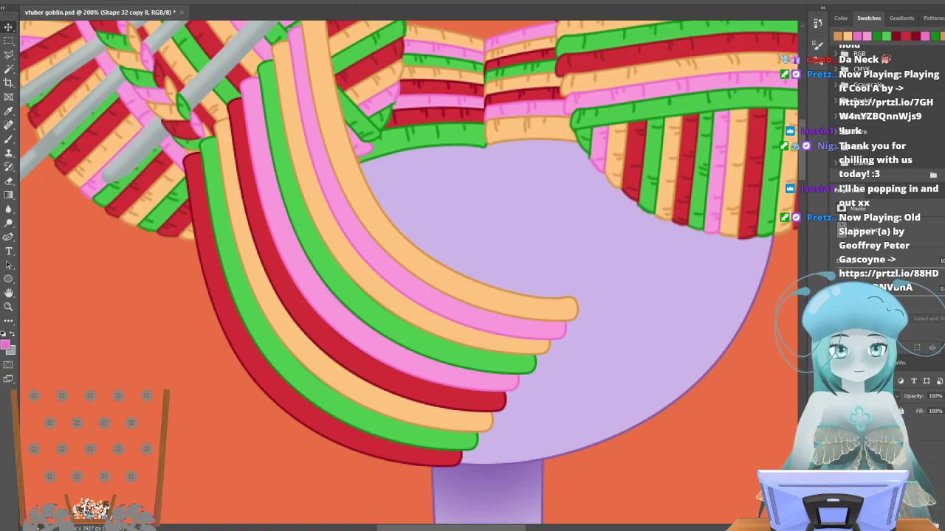
left_click(916, 474, "shift")
key("ctrl+g")
Duplicate the group of curved strips and flip the copy horizontally.
right_click(867, 425)
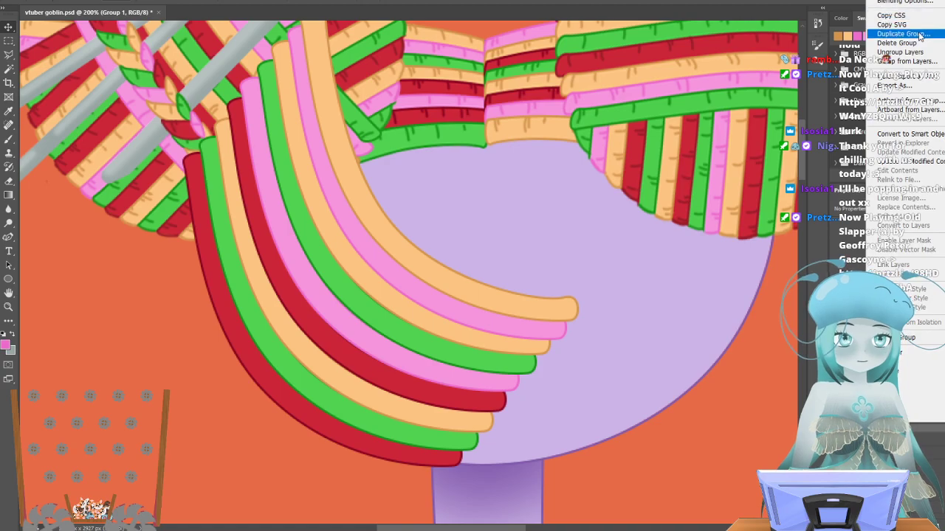
left_click(899, 34)
left_click(508, 167)
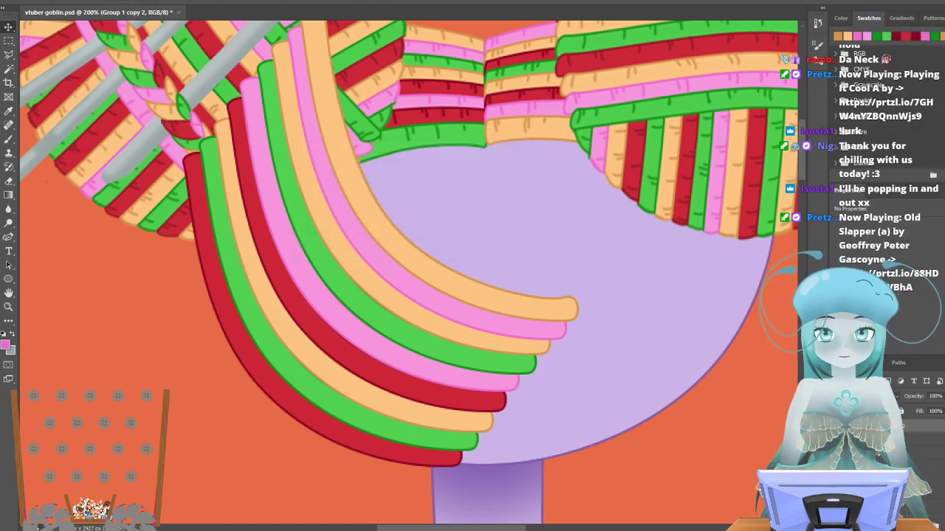
key("alt+e")
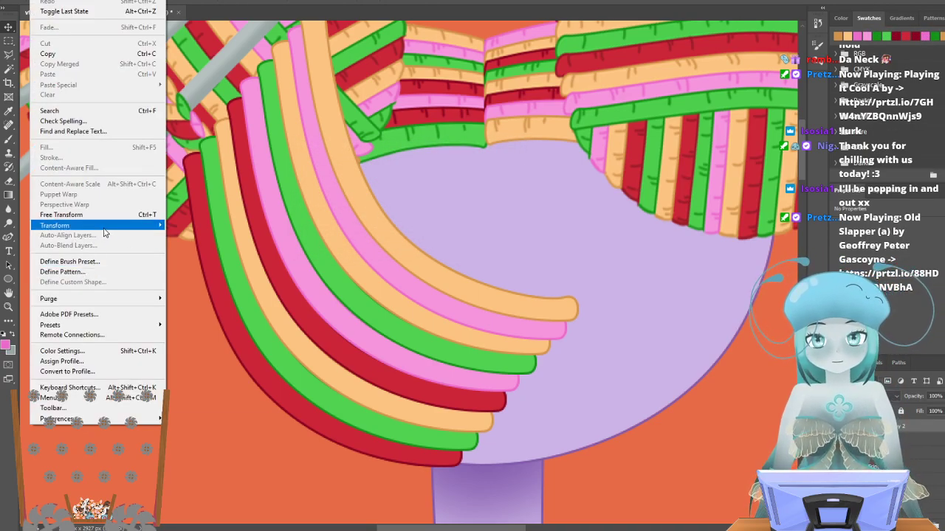
mouse_move(103, 225)
left_click(220, 392)
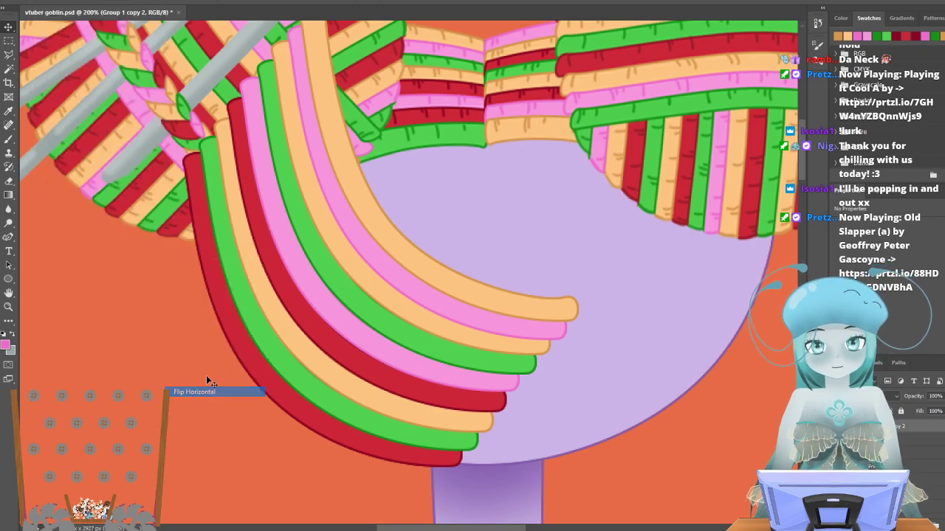
Move the flipped strip group horizontally to the opposite side of the jaw, overlapping the inner strip ends with the original strips at the chin.
key("Right")
key("Right")
key("Right")
key("Right")
key("Right")
key("Right")
key("Right")
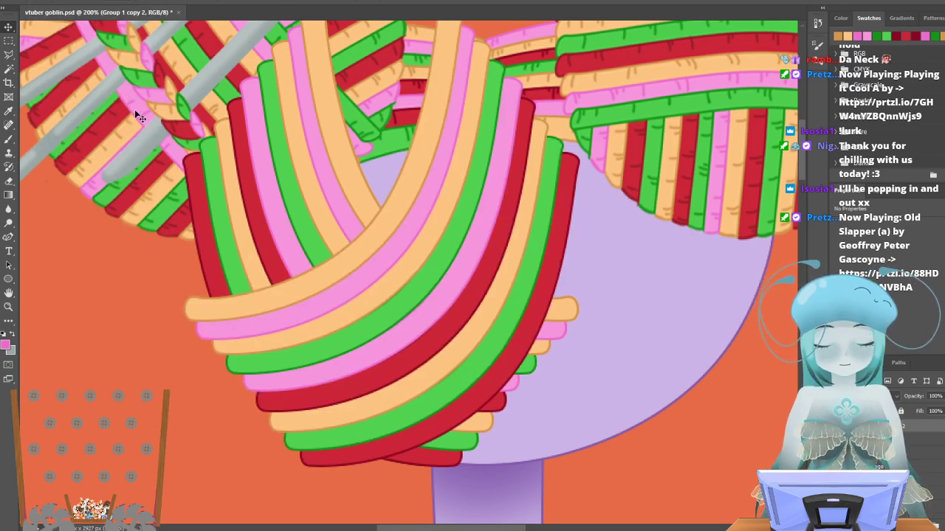
key("Right")
key("Right")
key("Right")
key("Right")
key("Right")
key("Right")
key("Right")
key("Right")
key("Right")
key("Right")
key("Right")
key("Right")
key("Right")
key("Right")
key("Right")
key("Right")
key("Right")
key("Right")
key("Right")
key("Right")
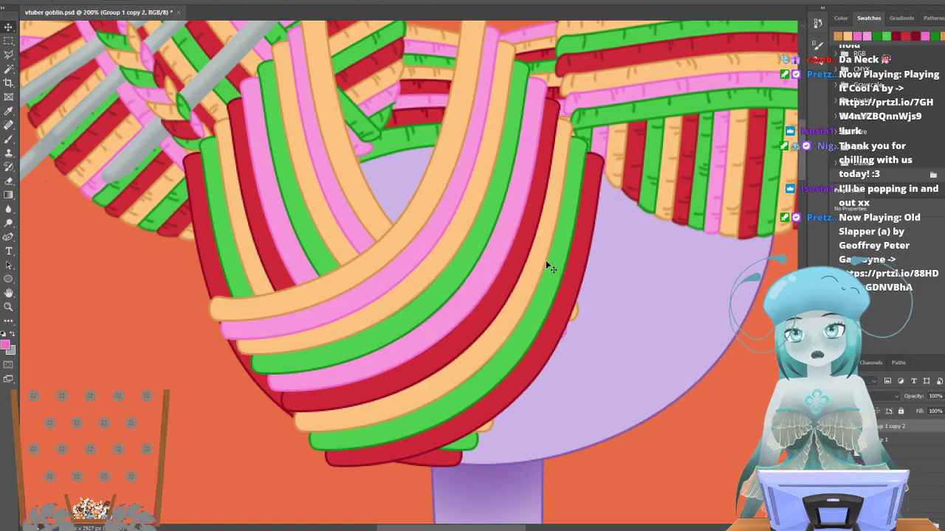
key("Right")
key("Right")
key("Right")
key("Right")
key("Right")
key("Right")
key("Right")
key("Right")
key("Right")
key("Right")
key("Right")
key("Right")
key("Right")
key("Right")
key("Right")
key("Right")
key("Right")
key("Right")
key("Right")
key("Right")
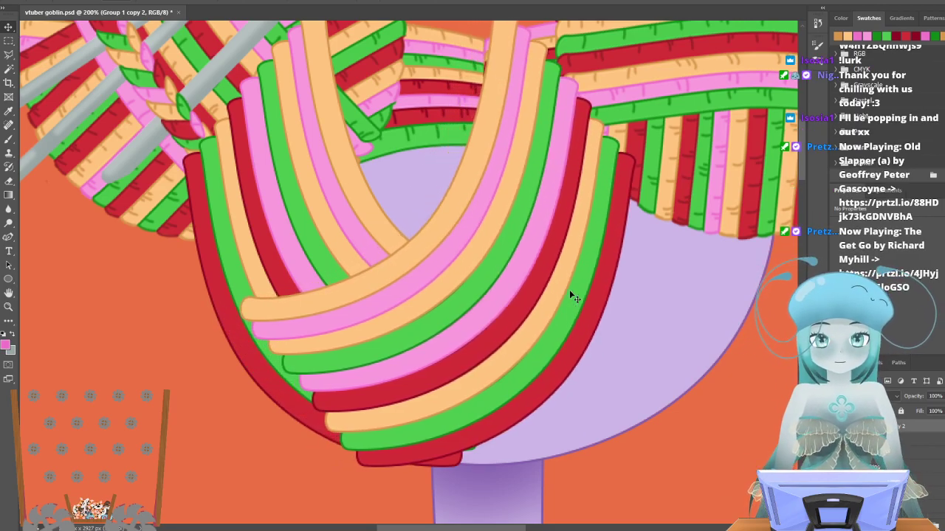
key("Right")
key("Right")
key("Right")
key("Right")
key("Right")
key("Right")
key("Right")
key("Right")
key("Right")
key("Right")
key("Right")
key("Right")
key("Right")
key("Right")
key("Right")
key("Right")
key("Right")
key("Right")
key("Right")
key("Right")
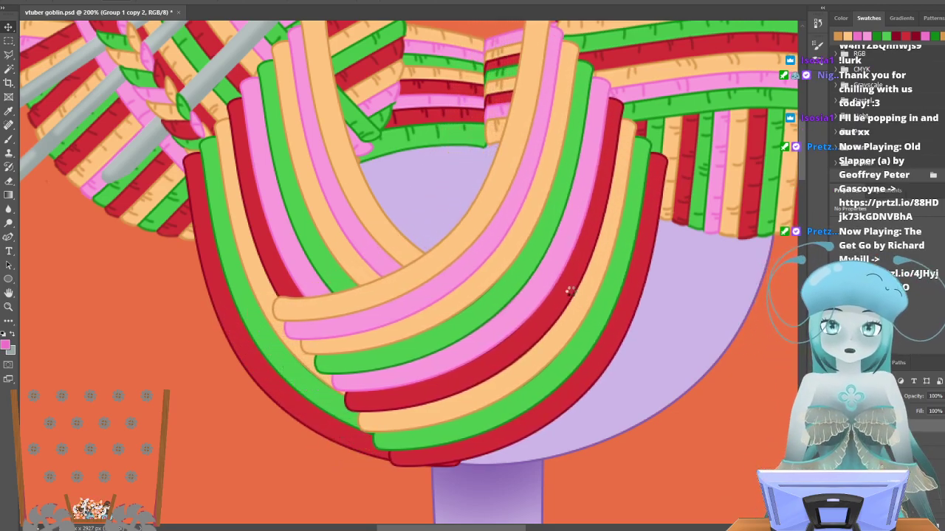
key("Right")
key("Right")
key("Right")
key("Right")
key("Right")
key("Right")
key("Right")
key("Right")
key("Right")
key("Right")
key("Right")
key("Right")
key("Right")
key("Right")
key("Right")
key("Right")
key("Right")
key("Right")
key("Right")
key("Right")
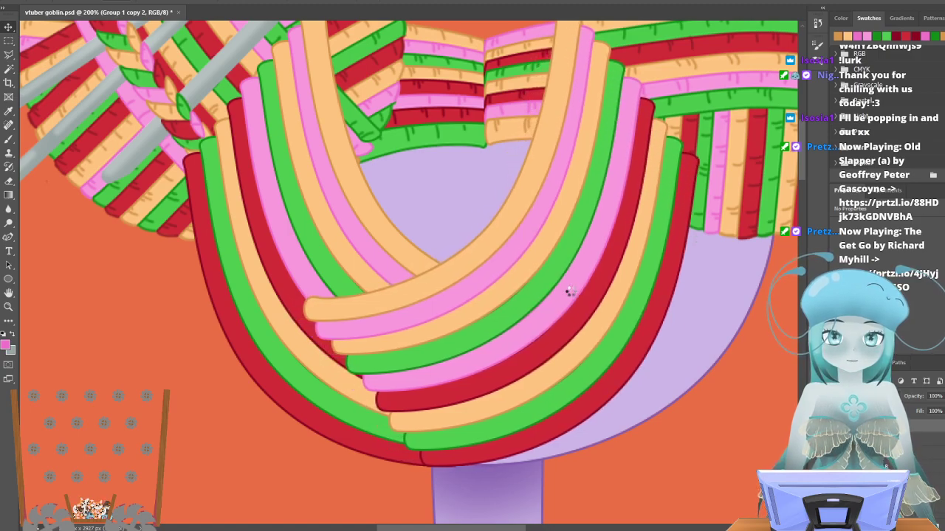
key("Right")
key("Right")
key("Right")
key("Right")
key("Right")
key("Right")
key("Right")
key("Right")
key("Right")
key("Right")
key("Right")
key("Right")
key("Right")
key("Right")
key("Right")
key("Right")
key("Right")
key("Right")
key("Right")
key("Right")
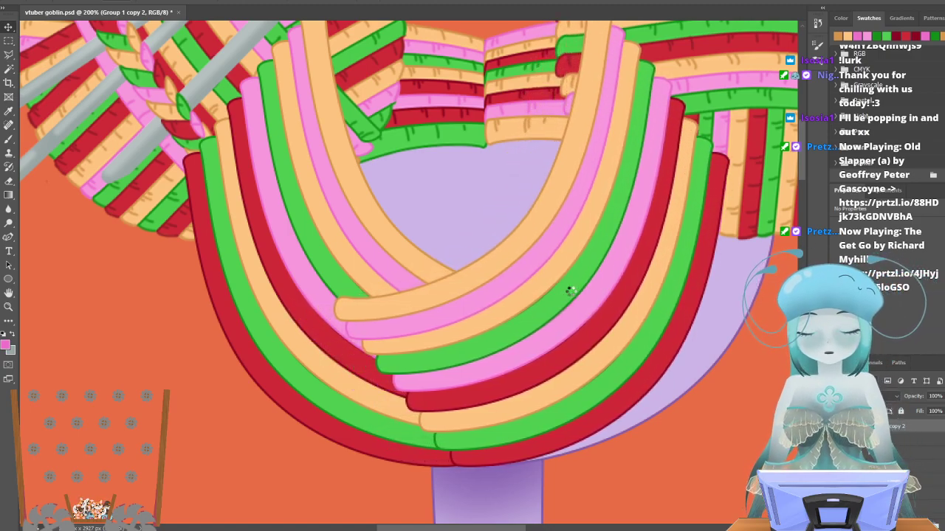
key("Right")
key("Right")
key("Right")
key("Right")
key("Right")
key("Right")
key("Right")
key("Right")
key("Right")
key("Right")
key("Right")
key("Right")
key("Right")
key("Right")
key("Right")
key("Right")
key("Right")
key("Right")
key("Right")
key("Right")
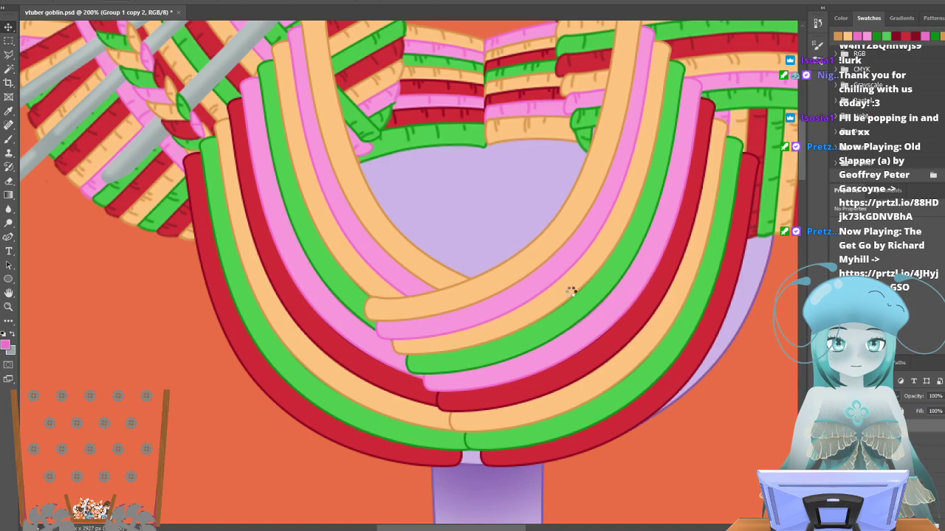
key("Right")
key("Right")
key("Right")
key("Right")
key("Right")
key("Right")
key("Right")
key("Right")
key("Right")
key("Right")
key("Right")
key("Right")
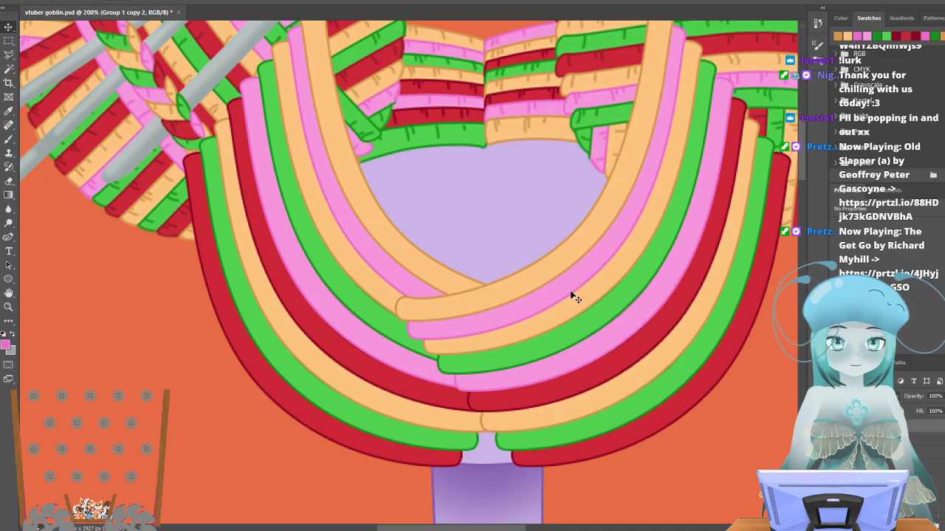
key("Down")
key("Down")
key("Down")
key("Down")
key("Down")
key("Down")
key("Down")
key("Down")
key("Down")
key("Down")
key("Down")
key("Down")
key("Down")
key("Down")
key("Down")
key("Down")
key("Down")
key("Down")
key("Down")
key("Down")
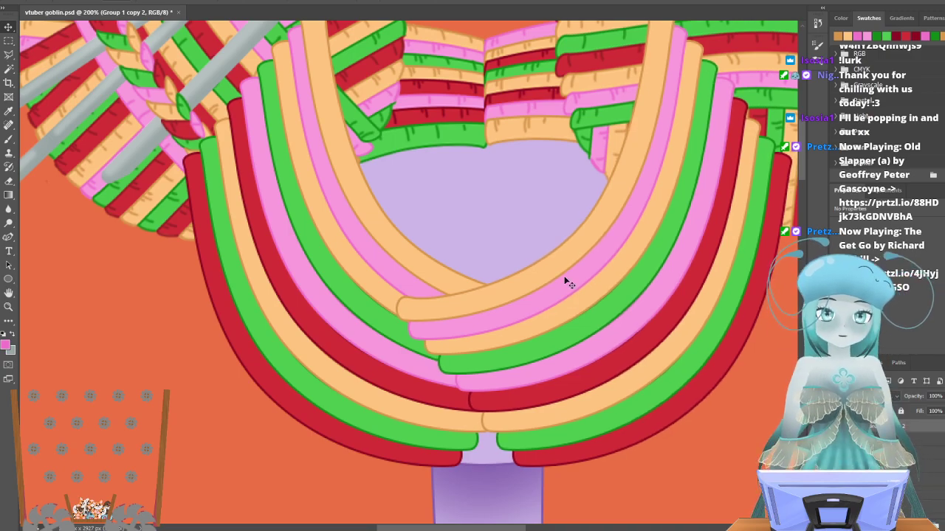
scroll(535, 288, "down", 2)
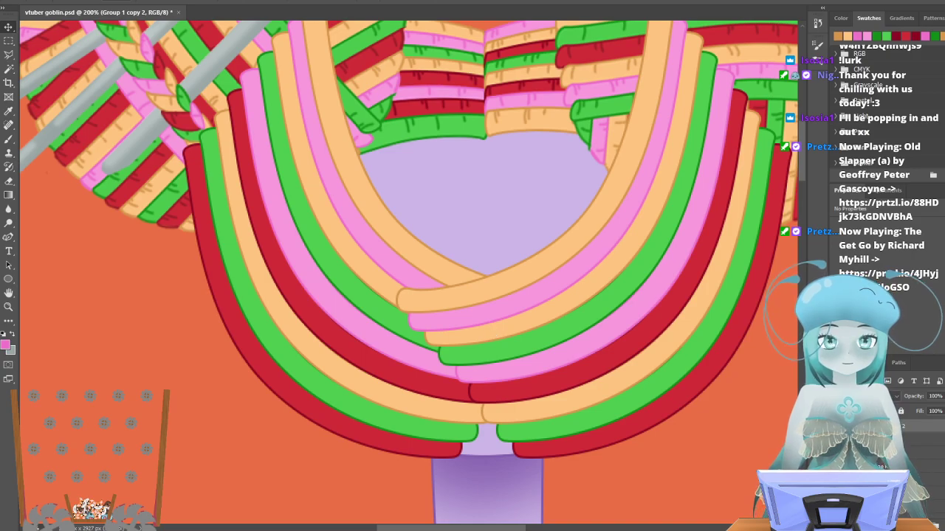
Recolor the innermost strip of the mirrored group with a green fill and a dark green outline.
key("alt+bracketleft")
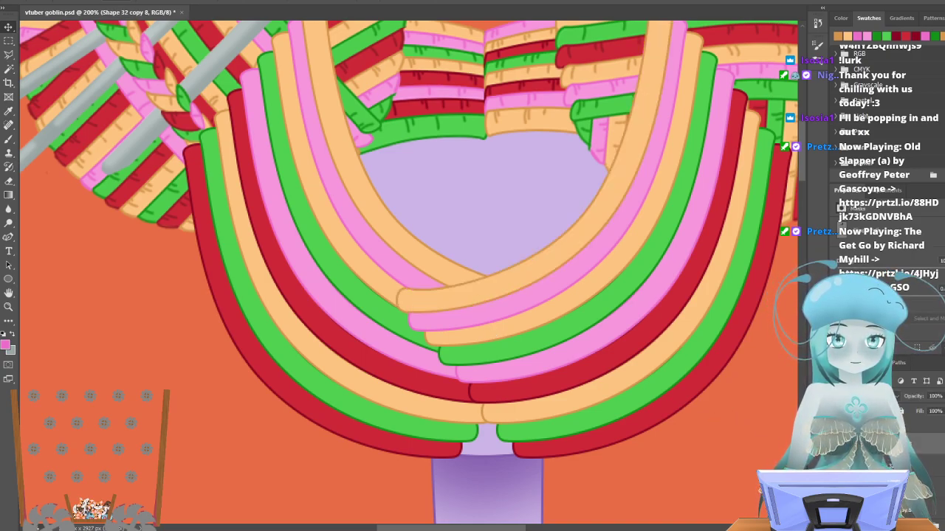
scroll(299, 181, "up", 1)
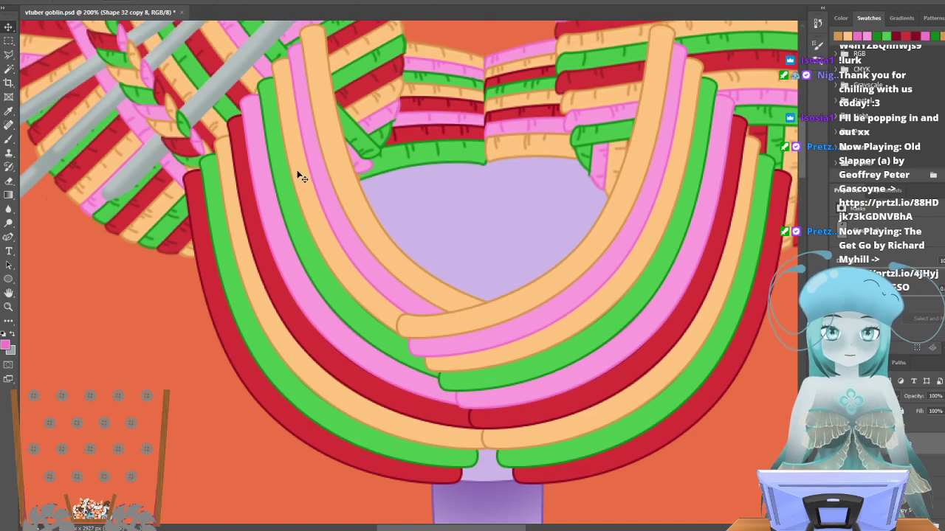
left_click(8, 237)
left_click(107, 1)
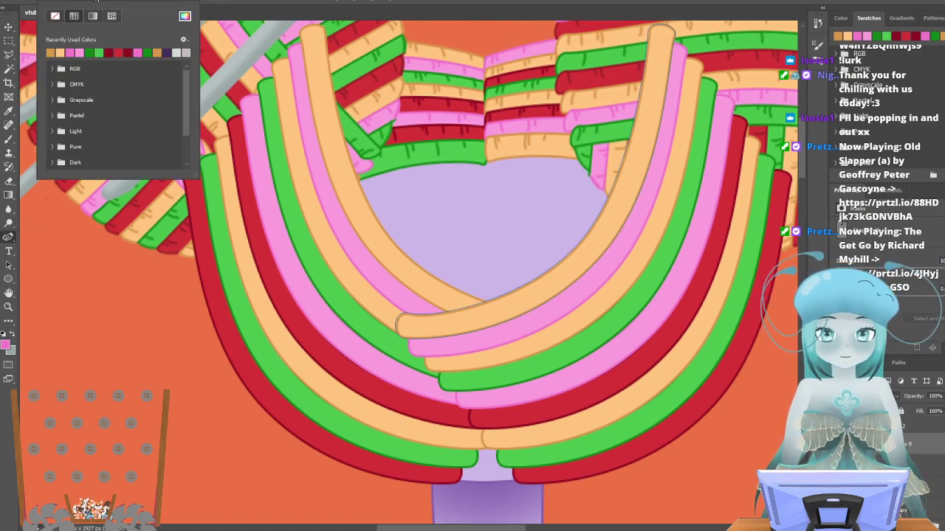
left_click(98, 49)
left_click(151, 2)
left_click(152, 2)
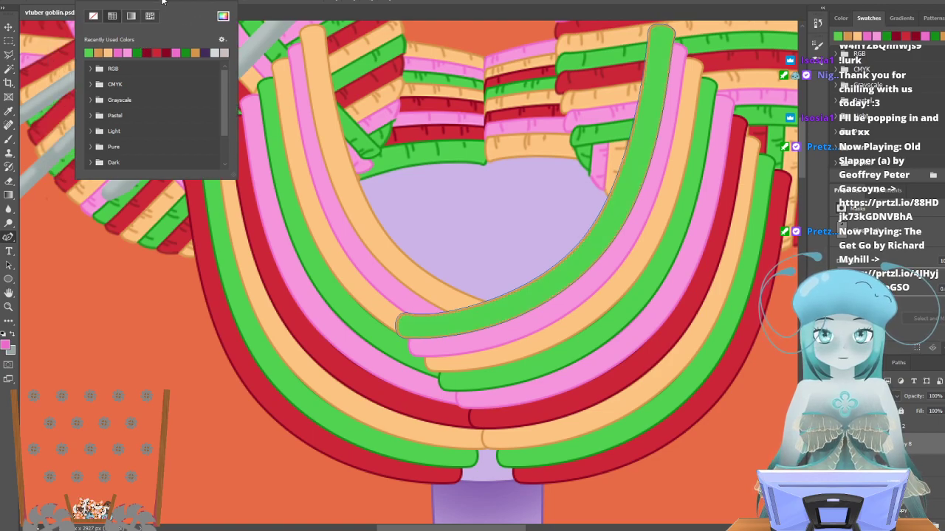
left_click(139, 50)
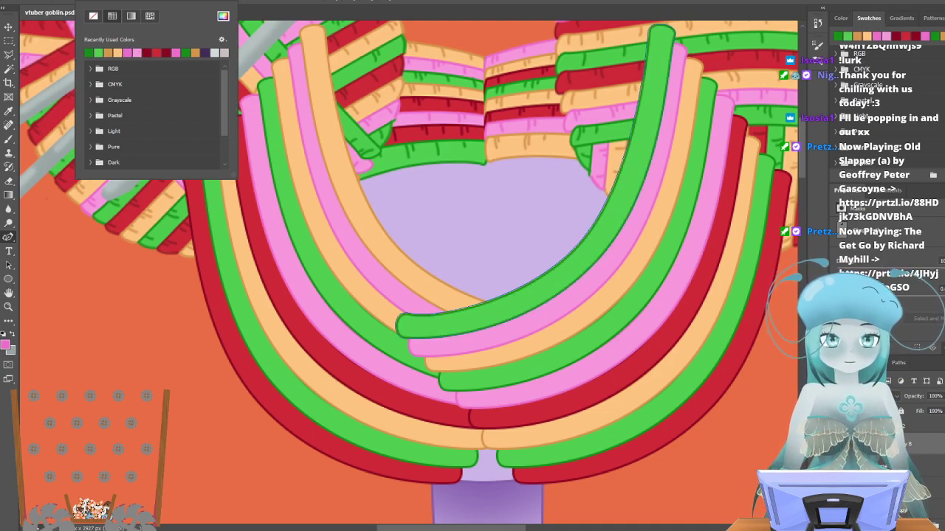
key("Return")
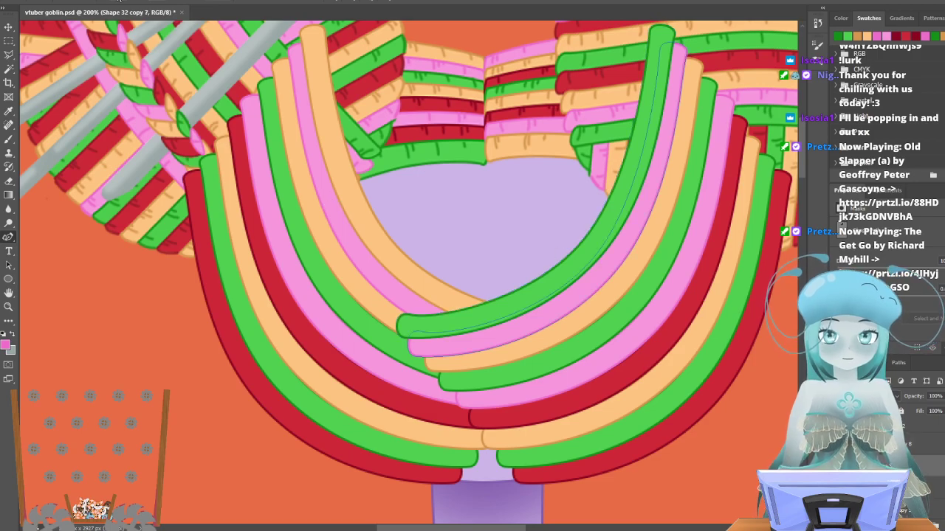
Give the second strip from the inside of the mirrored group a red fill and a dark red outline.
left_click(118, 1)
left_click(119, 51)
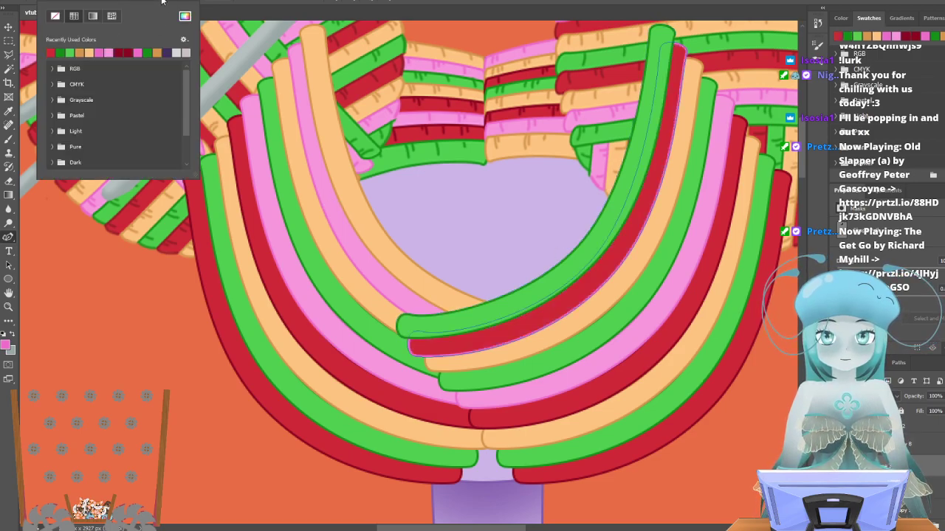
left_click(166, 5)
left_click(165, 51)
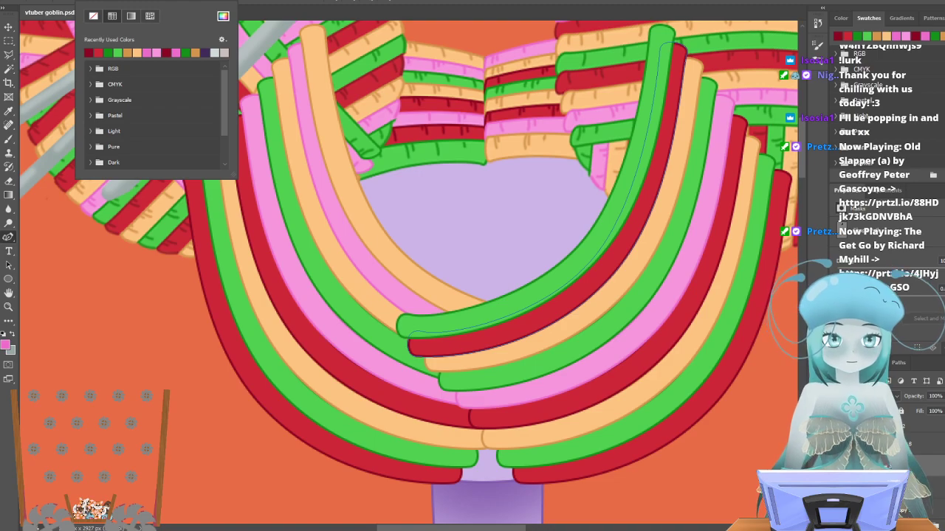
key("Escape")
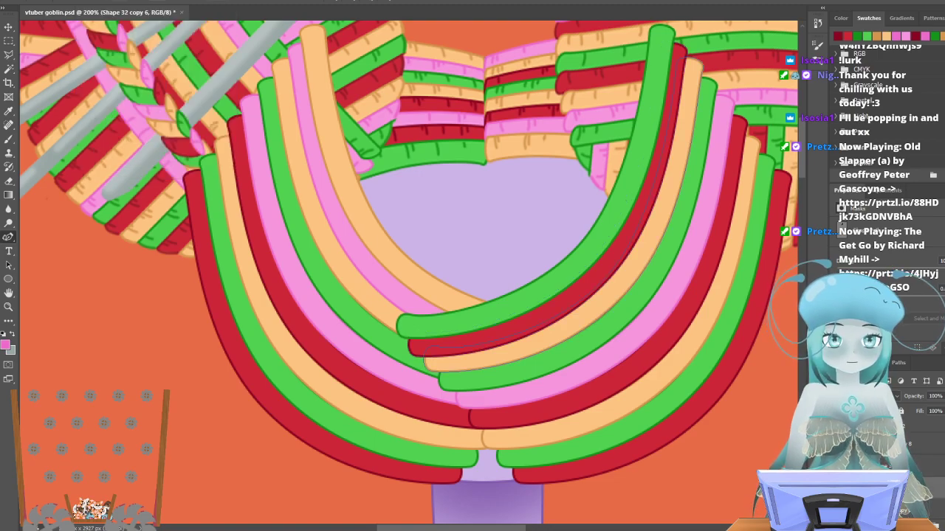
Change the third mirrored strip from the inside to a pink fill with a darker pink outline.
left_click(125, 3)
left_click(118, 52)
left_click(165, 4)
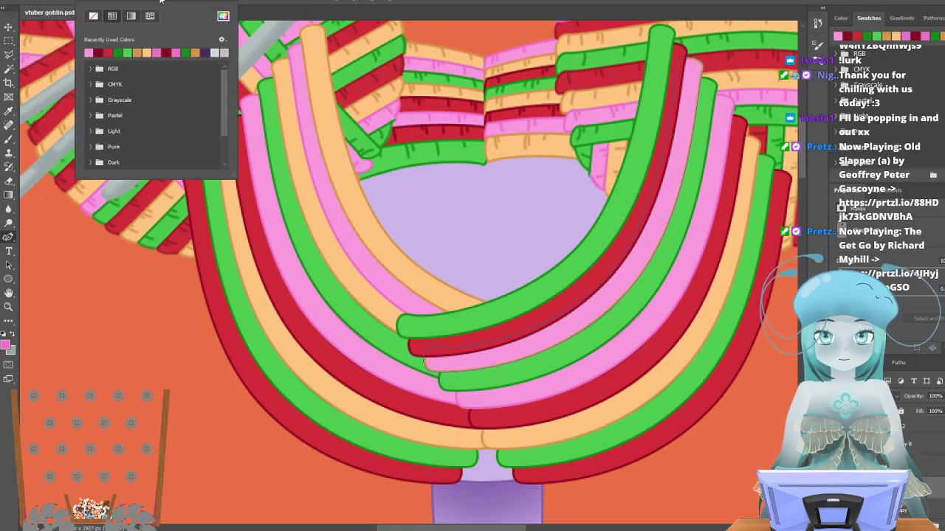
left_click(159, 51)
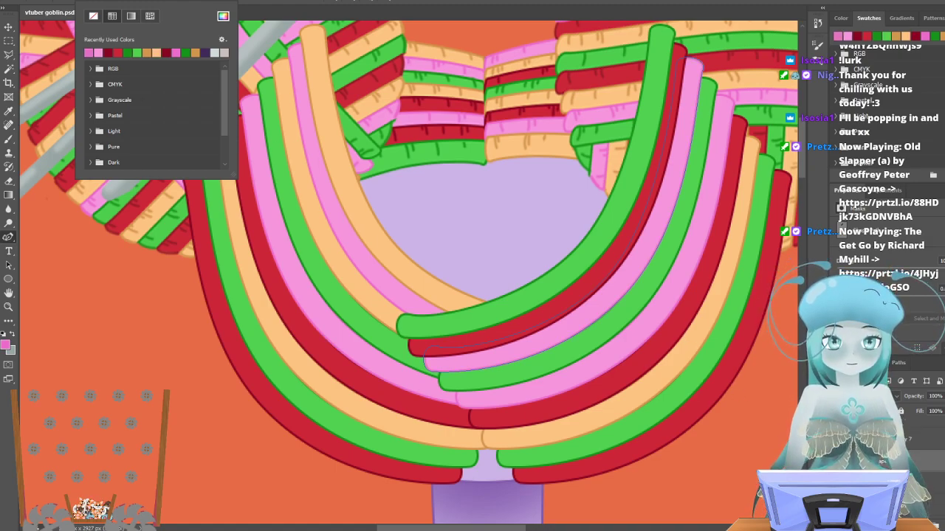
key("Escape")
Recolor the fourth mirrored strip from the inside with a peach fill and a darker orange-brown outline.
left_click(123, 4)
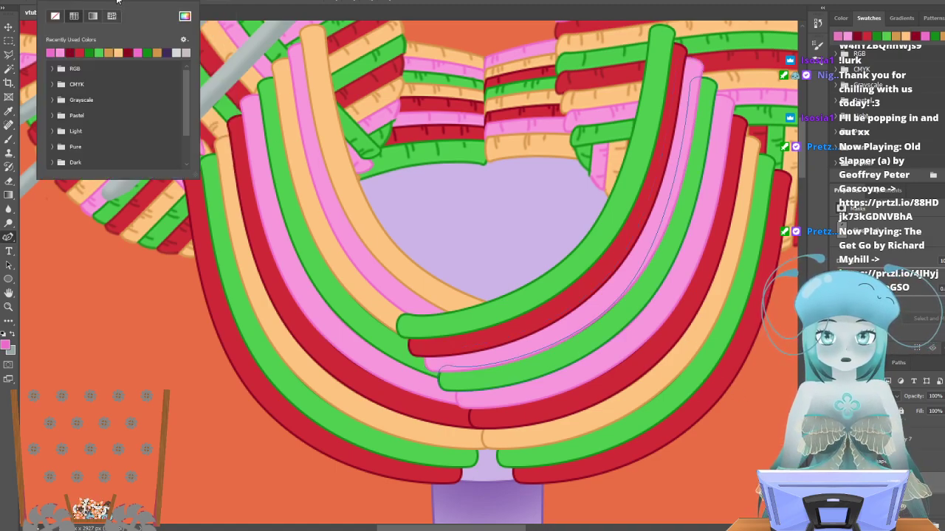
left_click(119, 51)
left_click(155, 5)
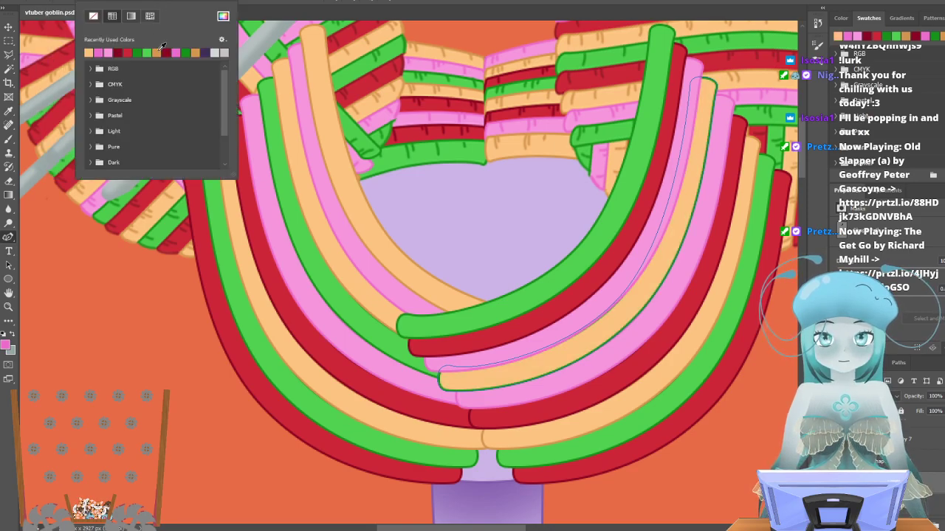
left_click(157, 53)
left_click(923, 492)
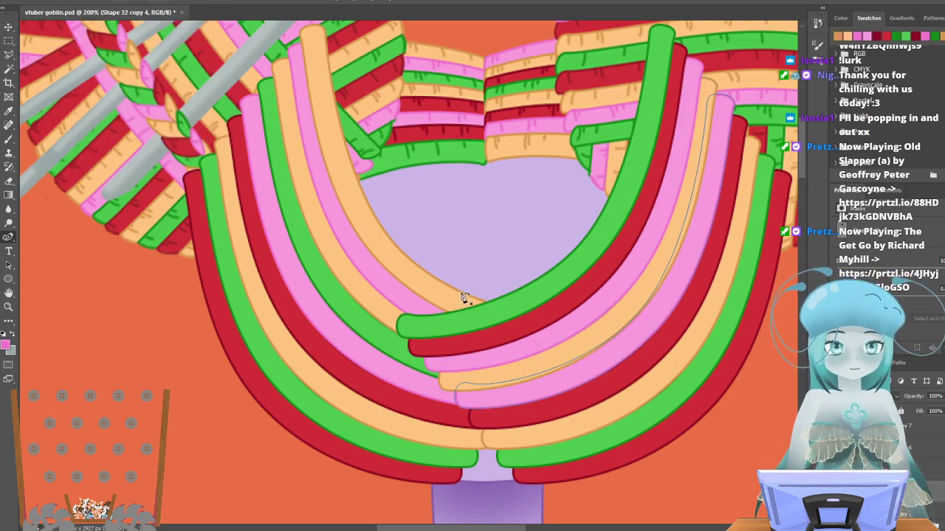
Recolour the pink stripe just outside the tan one on the right-hand curve with a red fill and dark red outline.
left_click(122, 3)
left_click(101, 50)
left_click(159, 5)
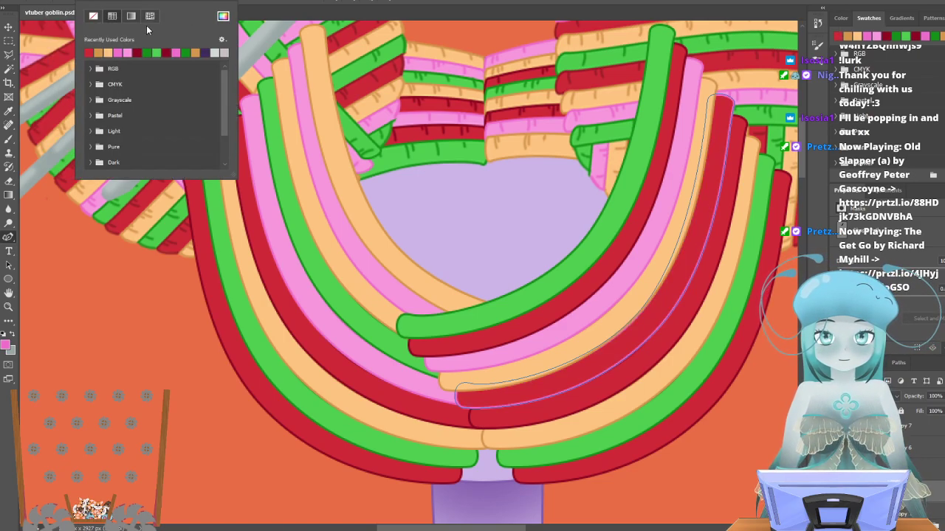
left_click(137, 52)
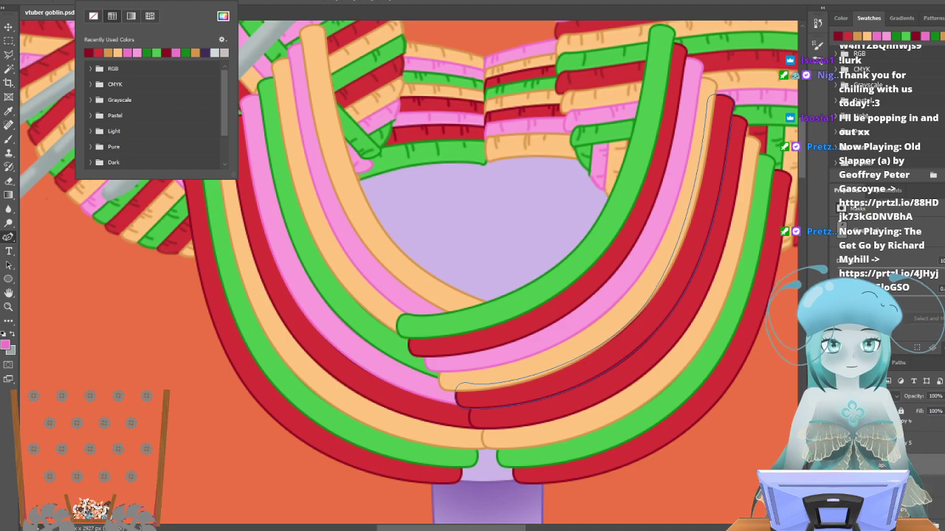
Recolour the next stripe outward on the right-hand curve with a tan fill and darker tan outline.
left_click(923, 487)
left_click(116, 2)
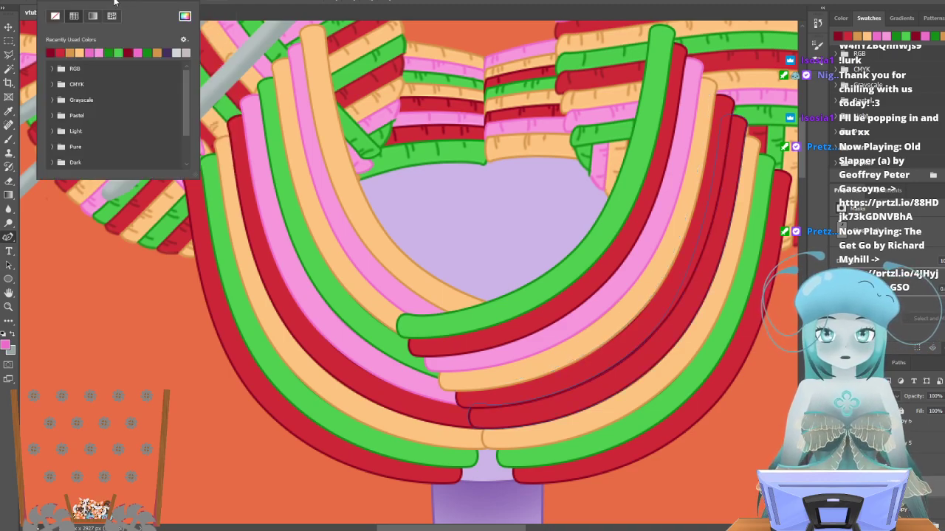
left_click(157, 1)
left_click(118, 51)
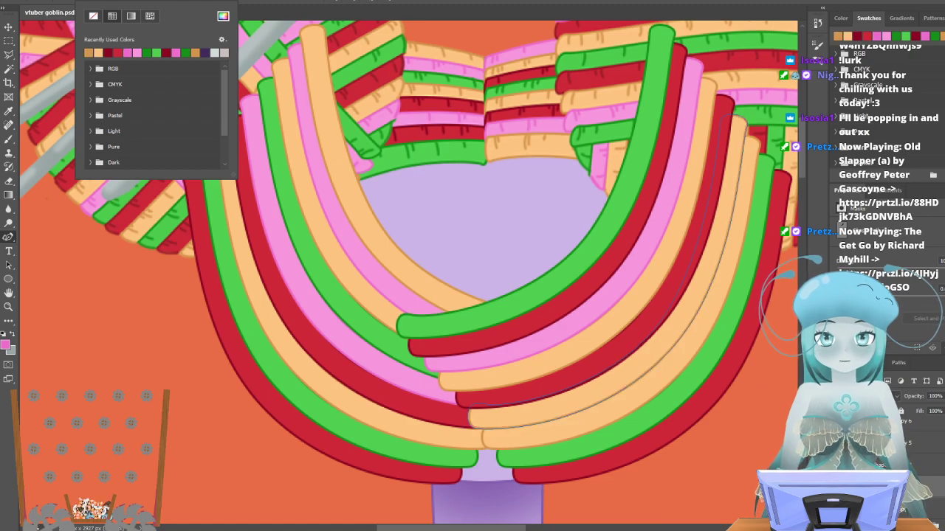
left_click(238, 111)
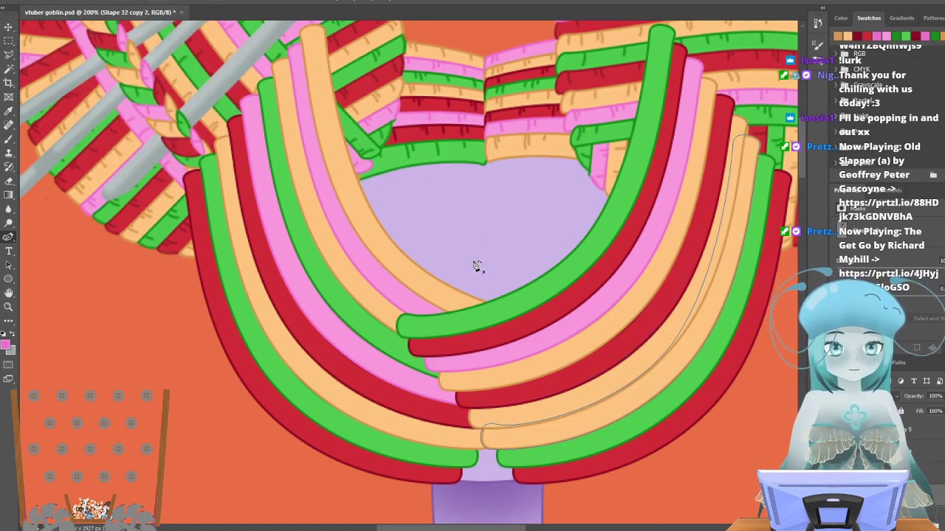
Recolour the Shape 32 copy 2 stripe on the right-hand curve with a light green fill and dark green outline.
left_click(95, 0)
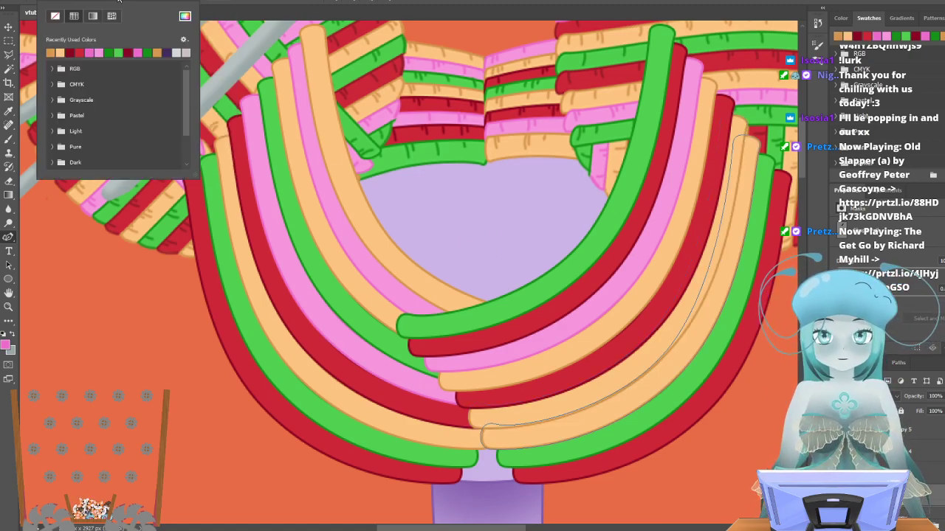
left_click(118, 51)
left_click(157, 1)
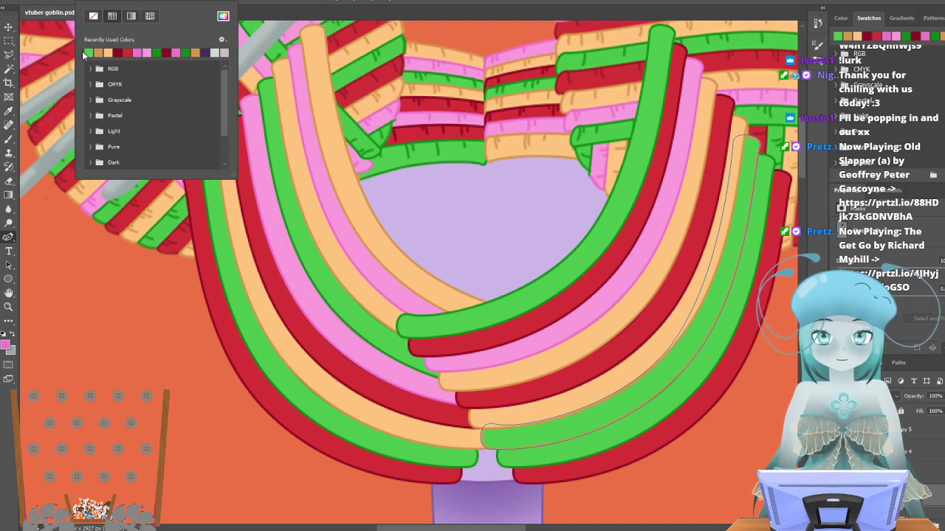
left_click(160, 51)
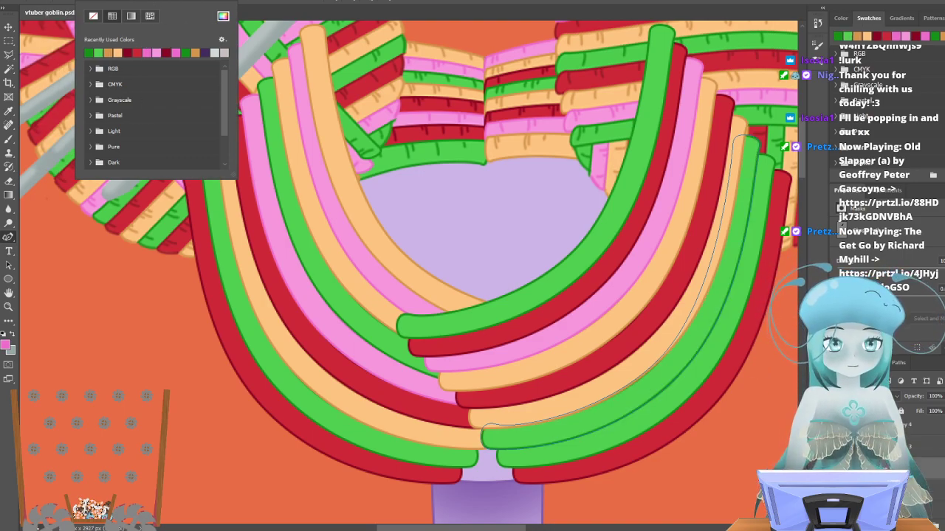
Recolour the second-outermost stripe on the right-hand curve with a light pink fill and darker pink outline.
left_click(908, 488)
left_click(122, 3)
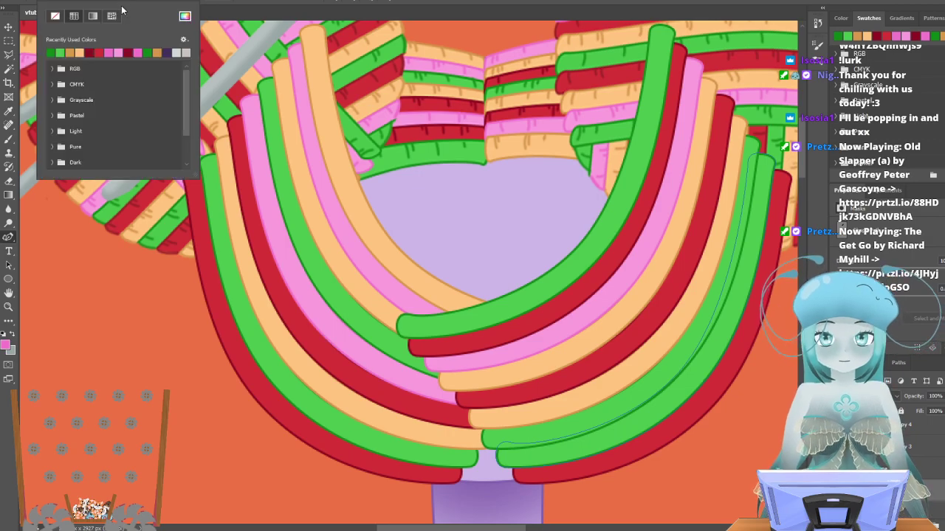
left_click(118, 52)
left_click(161, 3)
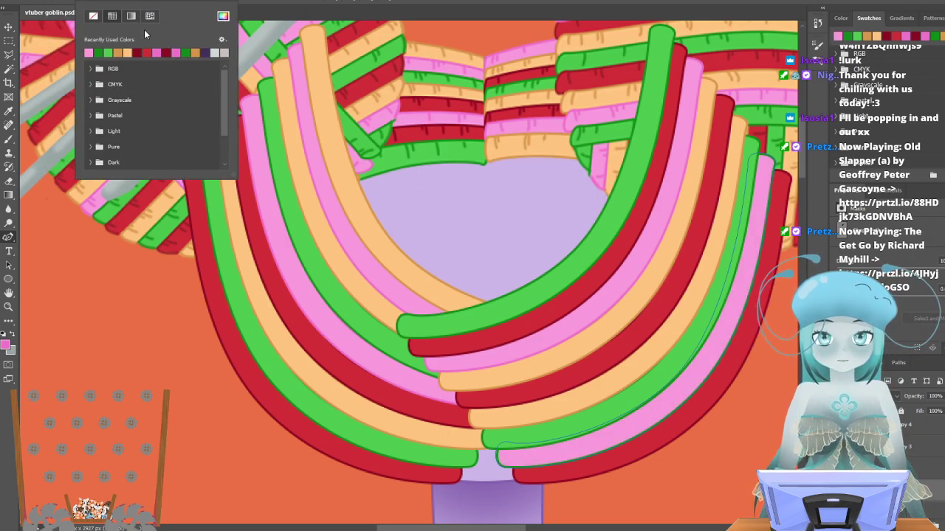
left_click(158, 52)
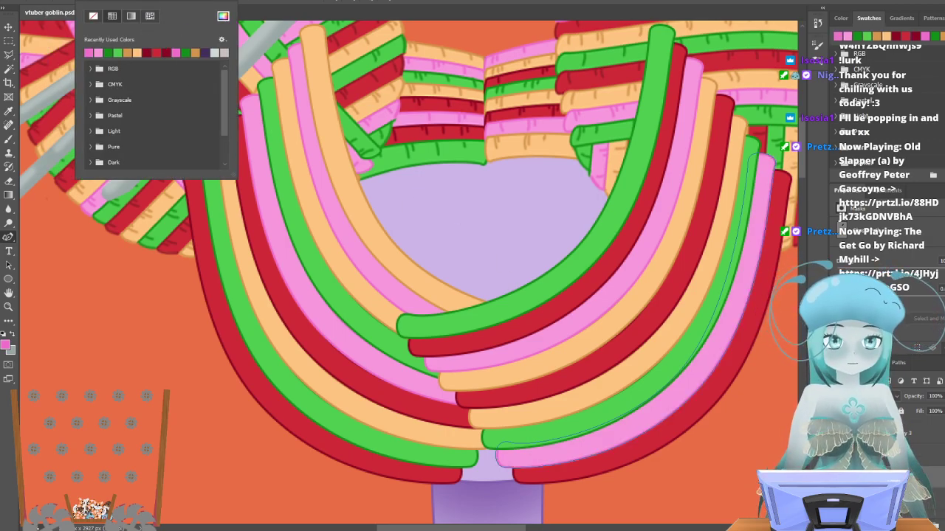
Recolour the outermost right-hand stripe, Shape 32, with a tan fill and darker tan outline.
left_click(607, 314)
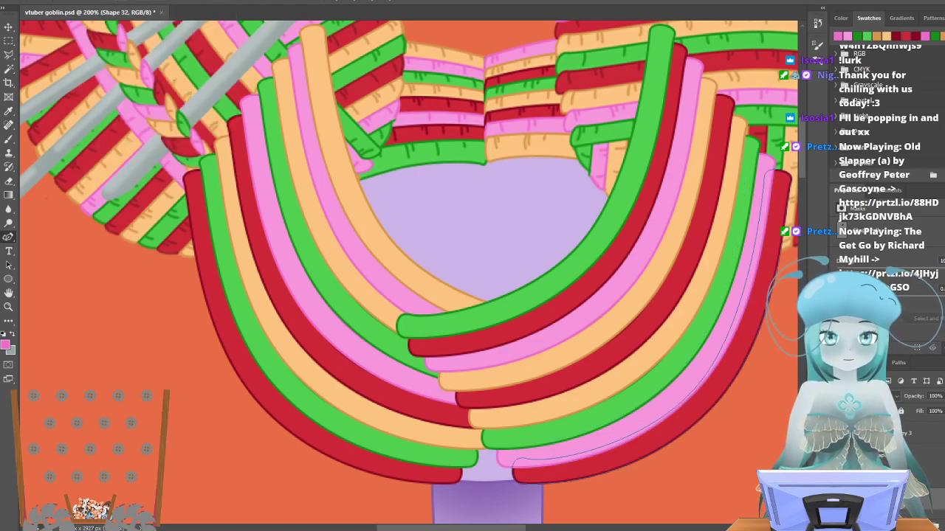
left_click(119, 2)
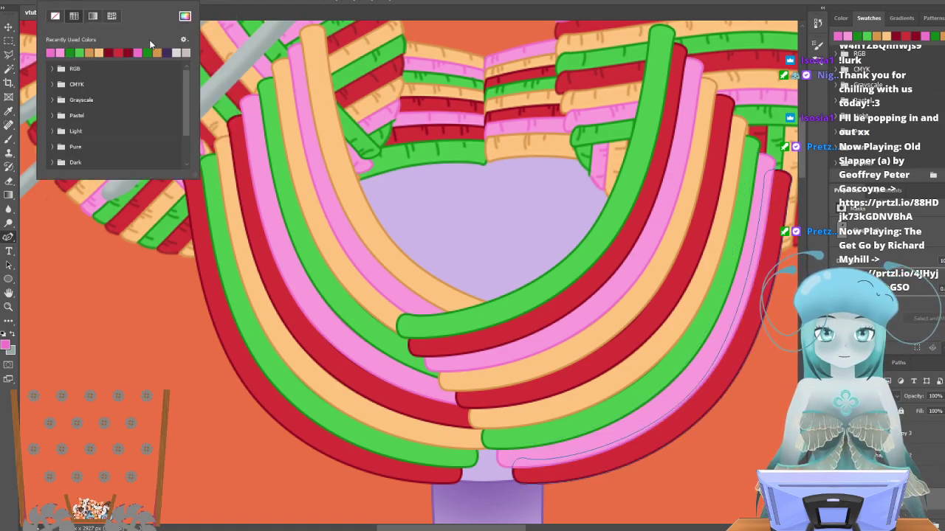
left_click(106, 51)
left_click(161, 3)
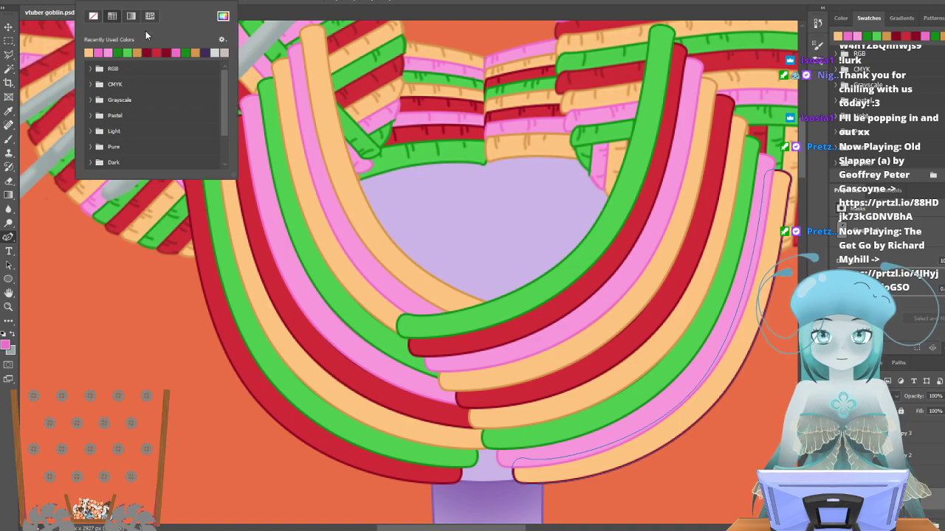
left_click(138, 52)
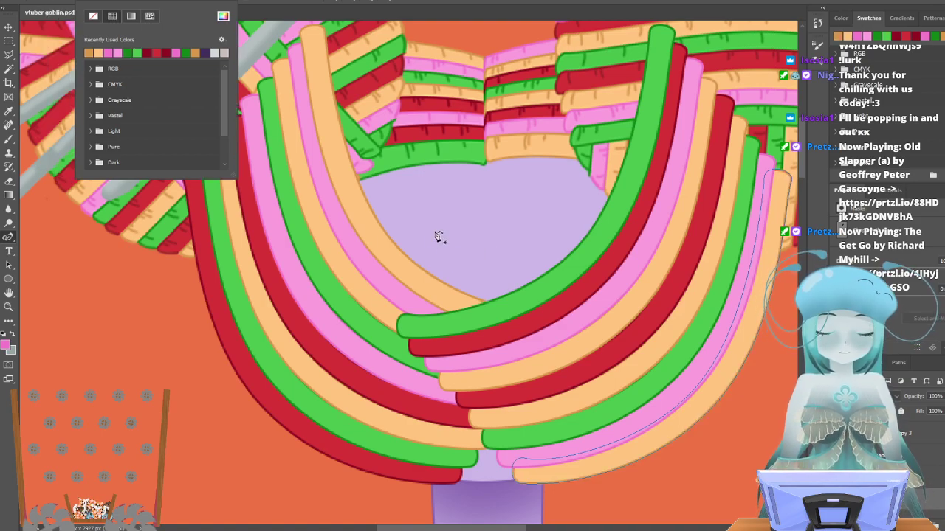
Make a narrow rectangular selection over the middle where the left and right stripe ends overlap.
left_click(9, 43)
scroll(403, 335, "down", 10)
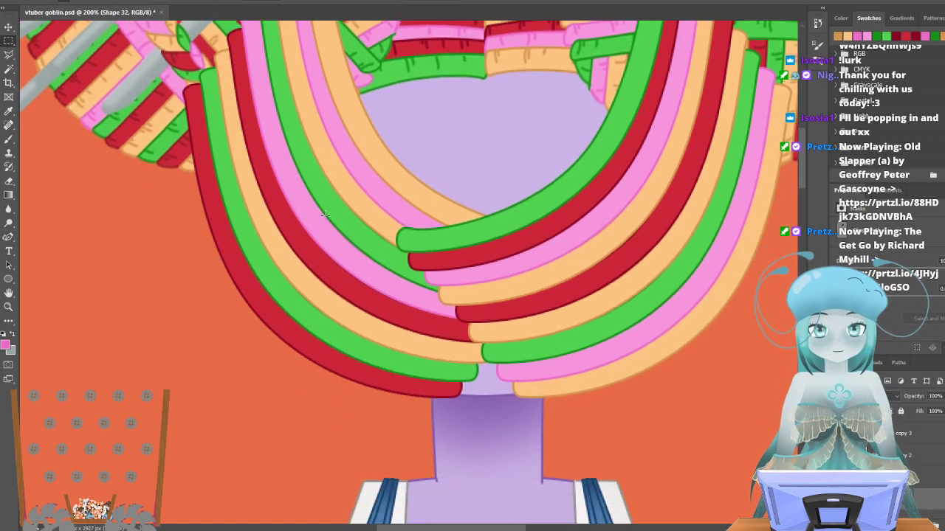
scroll(403, 336, "up", 9)
scroll(403, 335, "up", 2)
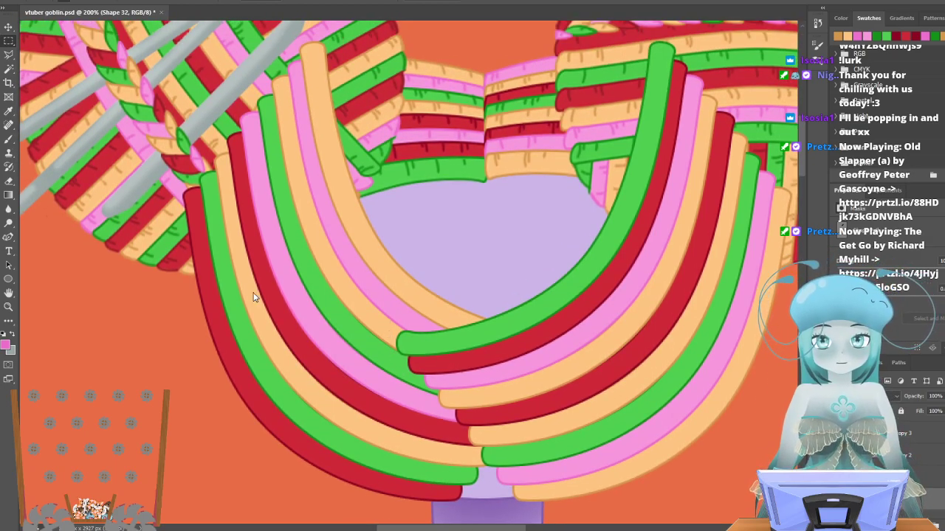
left_click_drag(455, 510, 476, 417)
left_click_drag(510, 326, 523, 298)
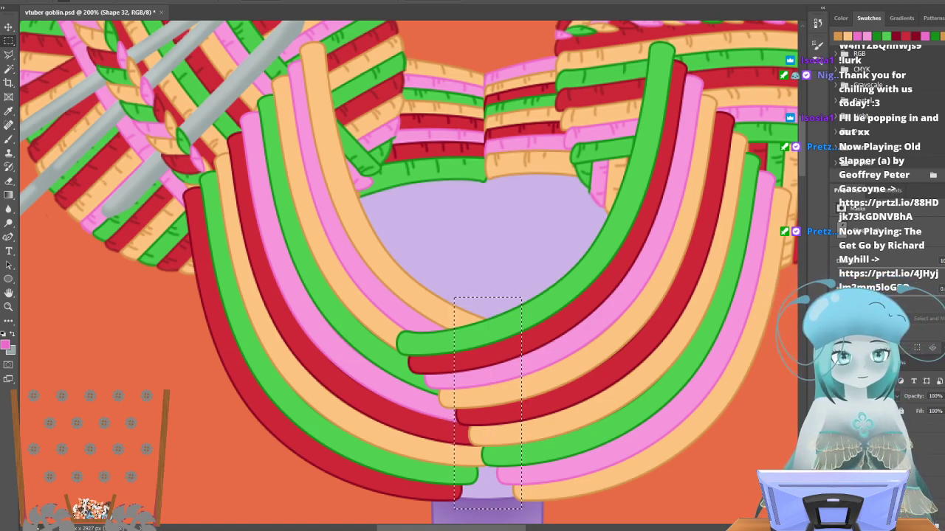
Rasterize all the shape layers of the right-hand stripes.
left_click(927, 444, "shift")
right_click(926, 445)
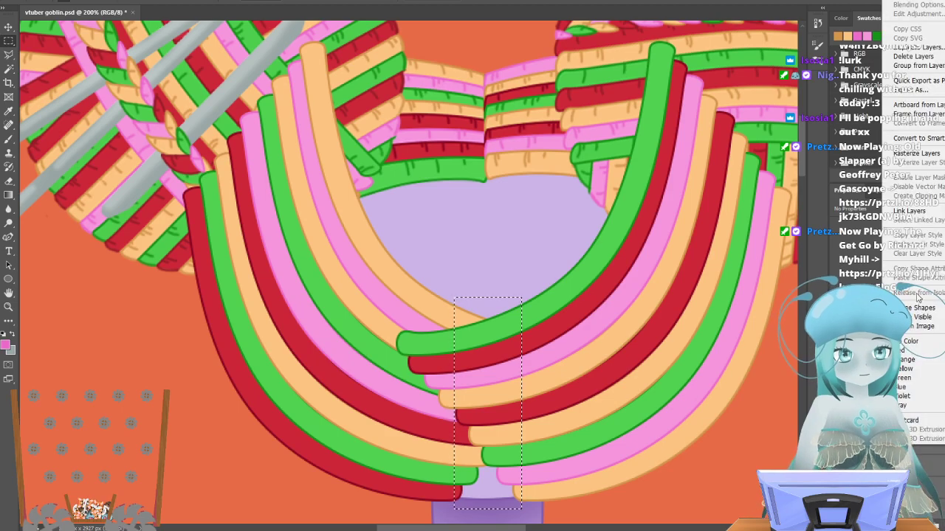
left_click(940, 152)
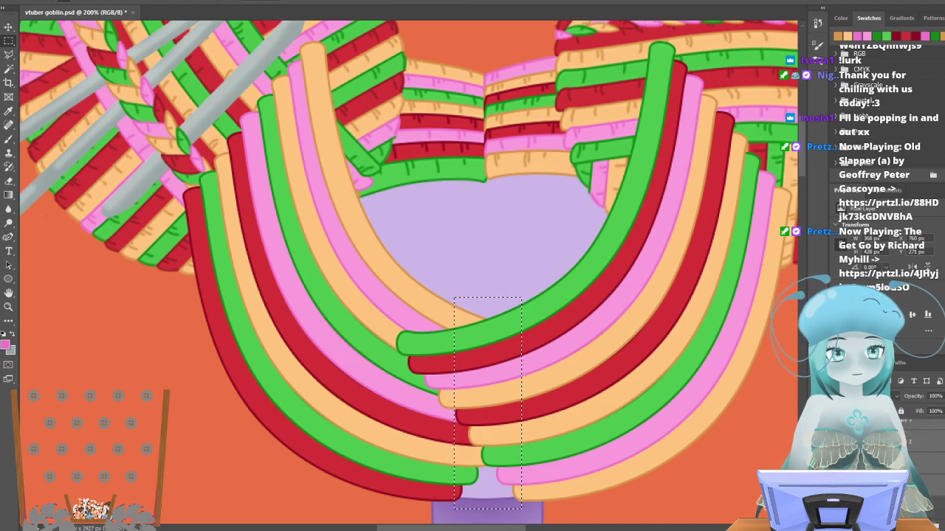
Merge the right-hand stripe layers into one and clear the selected middle strip from them.
left_click(927, 472)
key("ctrl+j")
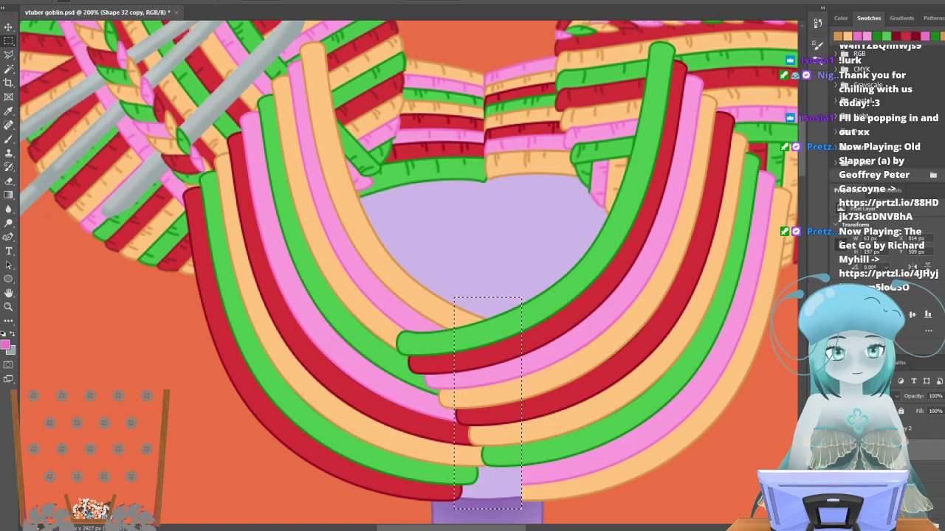
key("ctrl+j")
left_click(927, 474)
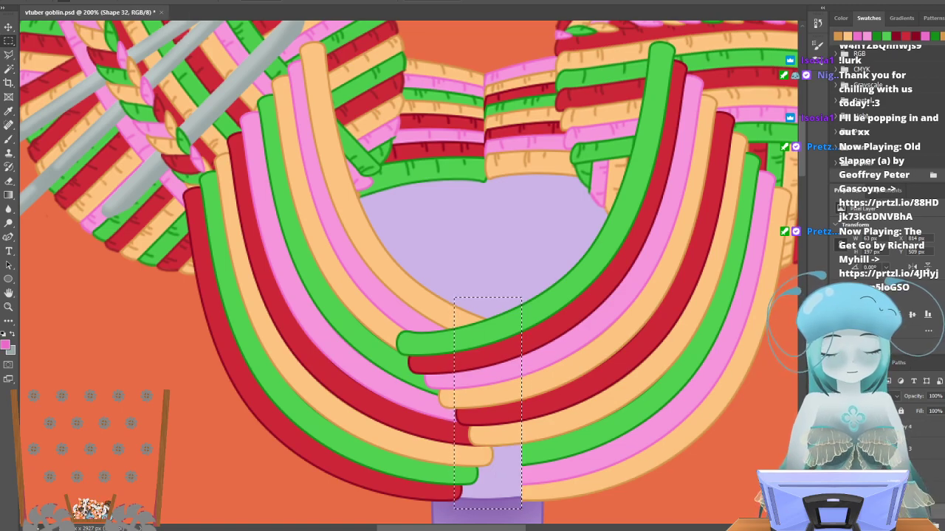
left_click(927, 451, "shift")
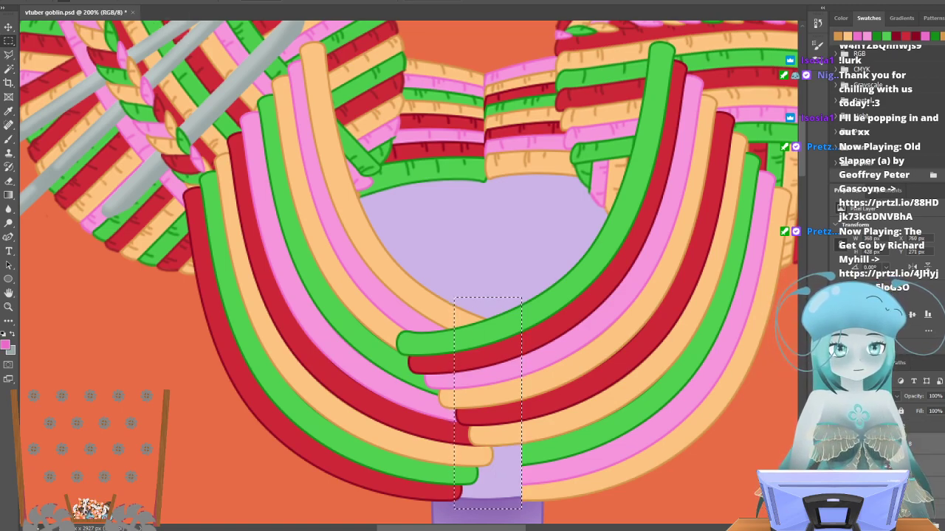
right_click(927, 446)
left_click(928, 307)
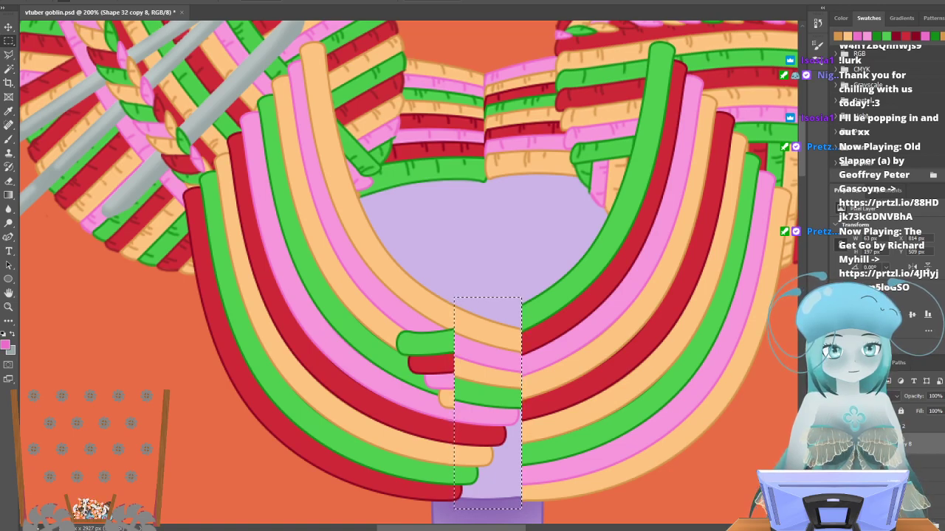
Rasterize and merge the left-hand stripe layers, clear the selected middle strip from them, and deselect.
left_click(922, 426)
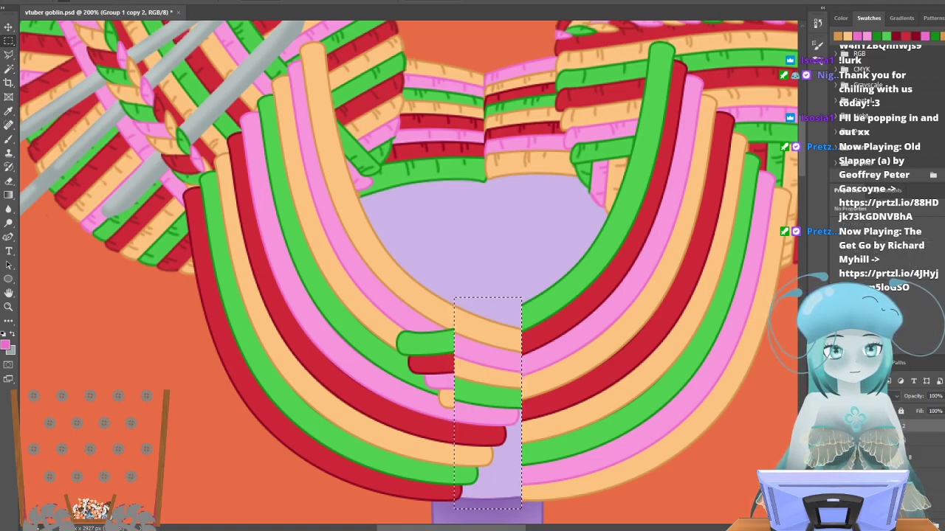
left_click(922, 456)
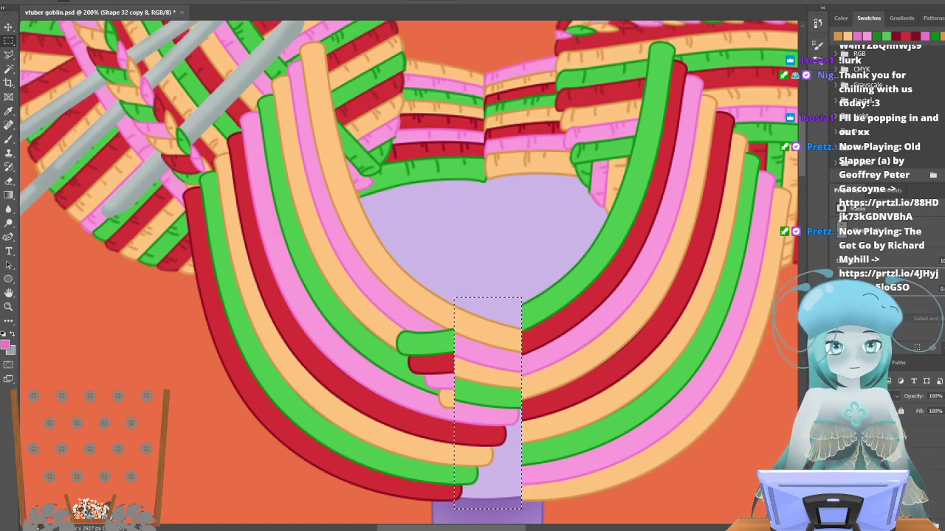
right_click(909, 306)
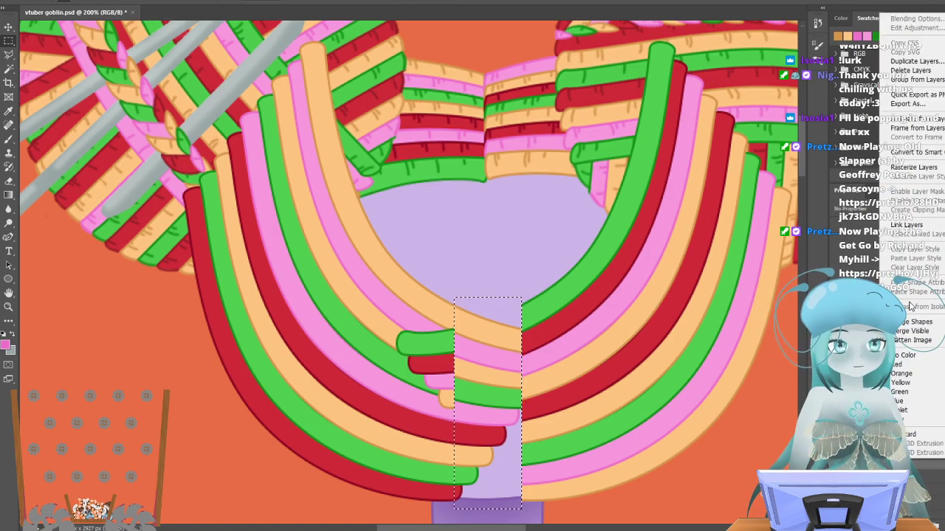
left_click(925, 347)
right_click(924, 347)
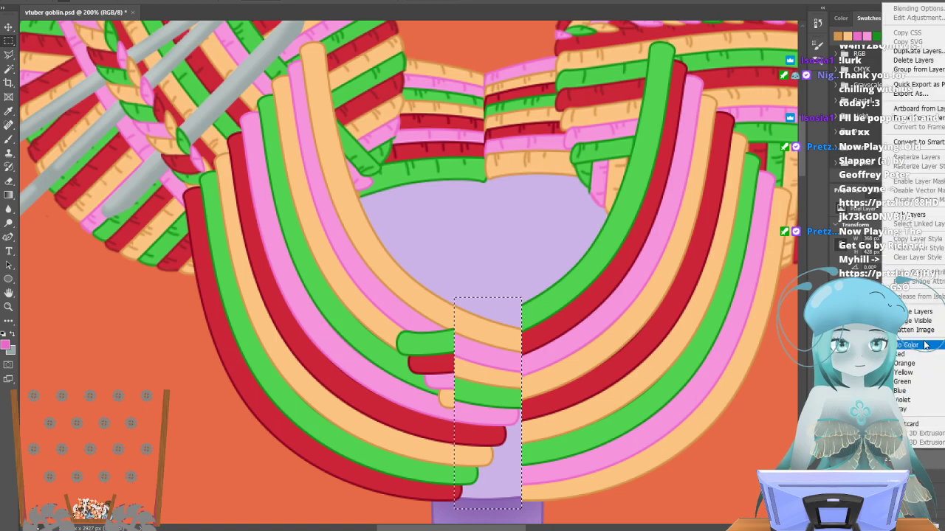
left_click(923, 314)
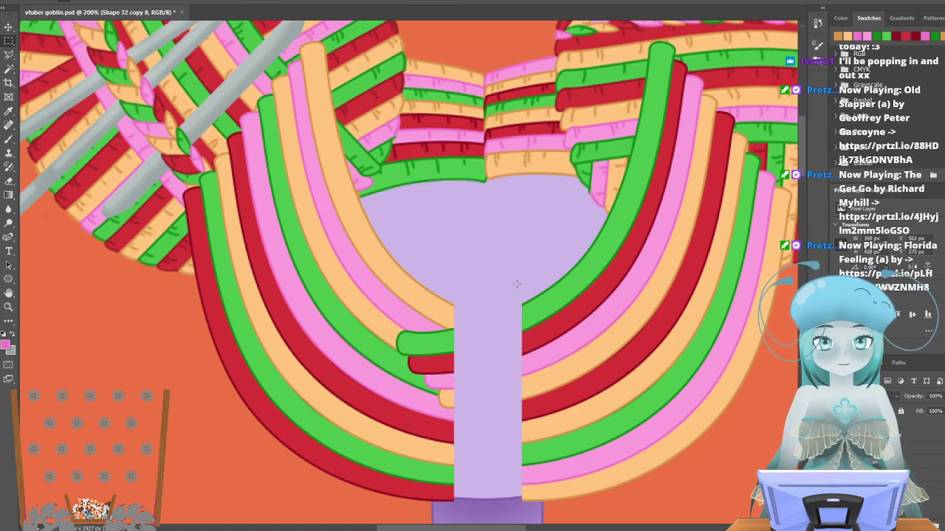
Try to clear a rectangular selection around the leftover right-hand stripe ends from the Group 1 copy 2 group.
left_click_drag(493, 286, 638, 507)
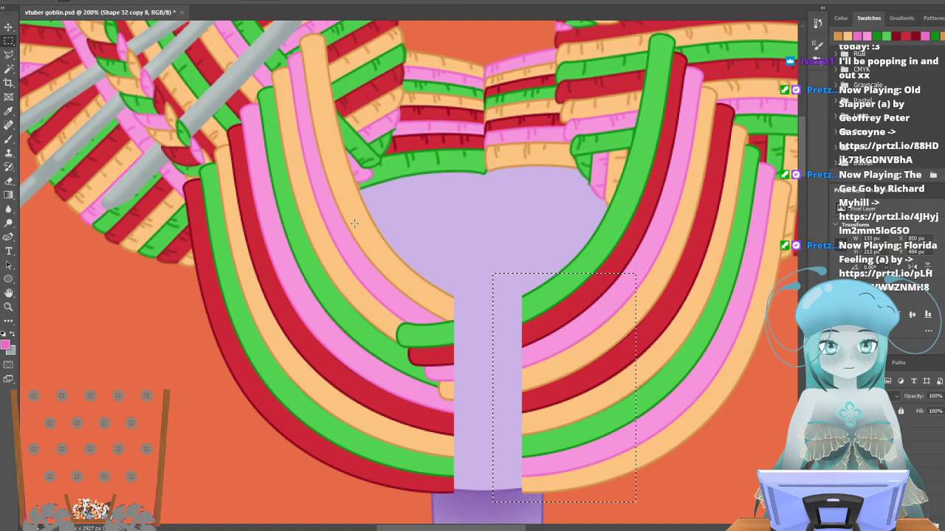
left_click_drag(353, 222, 545, 490)
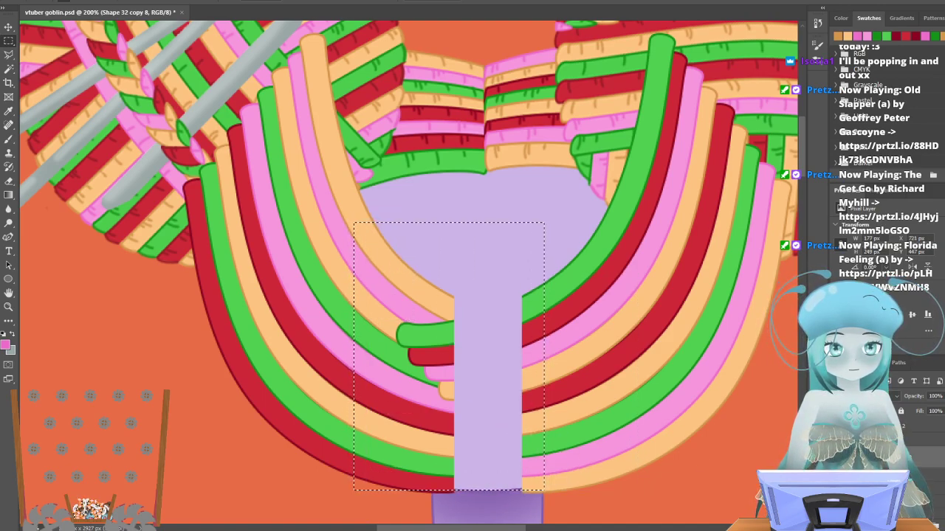
left_click(902, 425)
key("Delete")
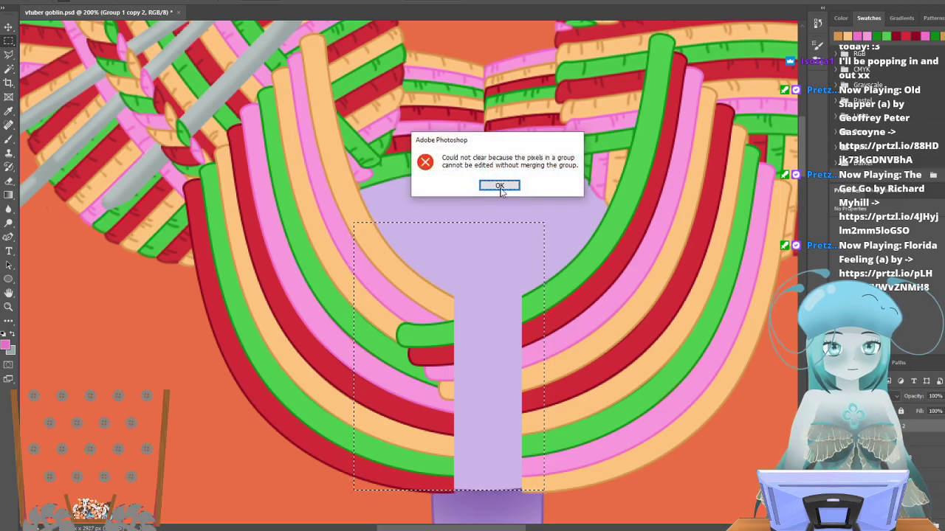
key("Return")
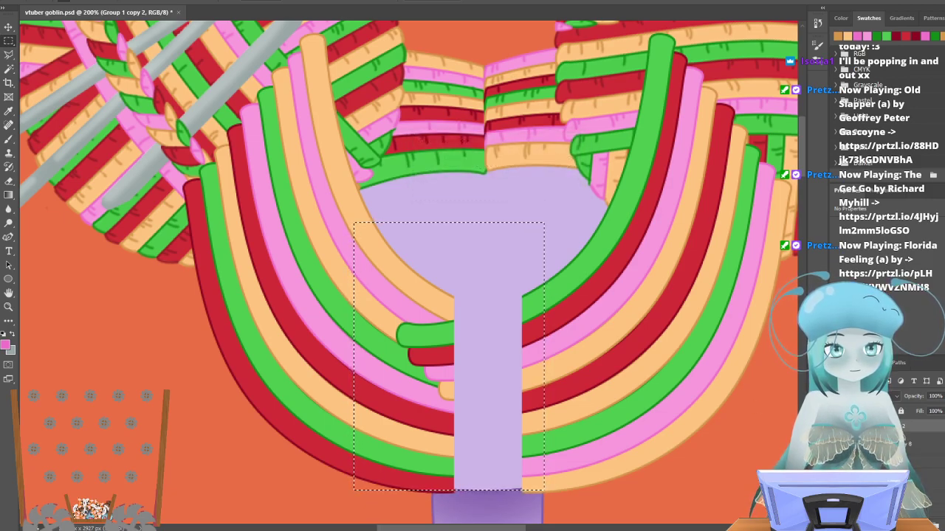
Clear the leftover right-hand stripe ends overlapping the left-hand stripes from the merged right-hand layer, then deselect.
left_click(909, 444)
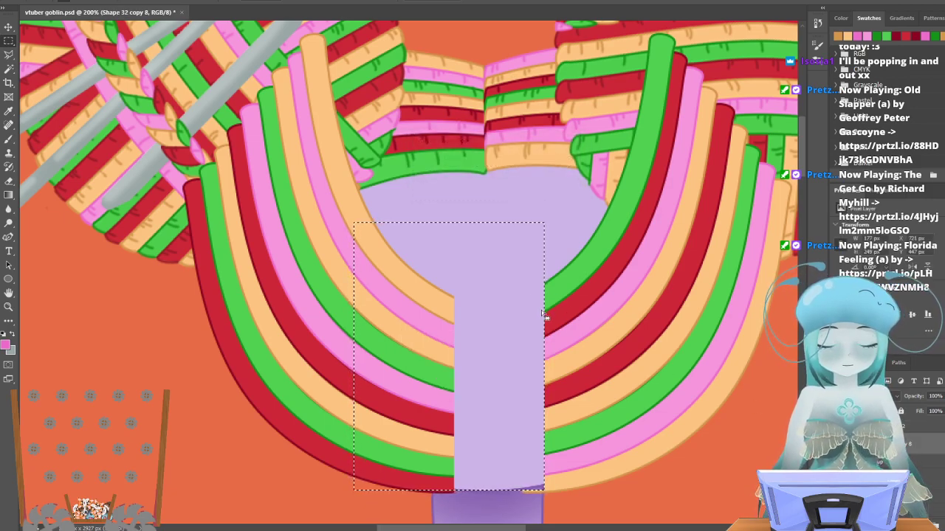
left_click(393, 259)
left_click_drag(378, 284, 485, 421)
key("Delete")
key("ctrl+d")
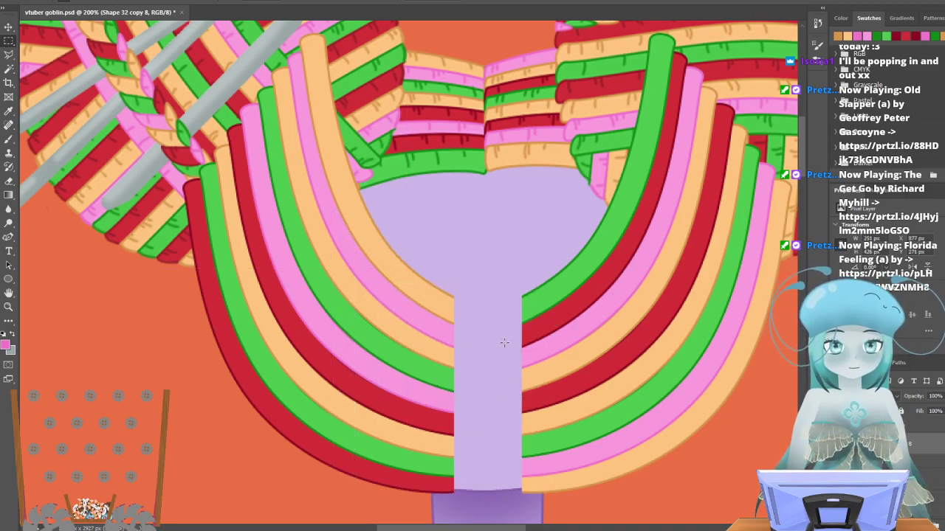
Draw a polygonal lasso selection enclosing the rounded upper ends of the left-hand and right-hand curved stripes, with a slanted lower edge on each side.
scroll(483, 364, "up", 3)
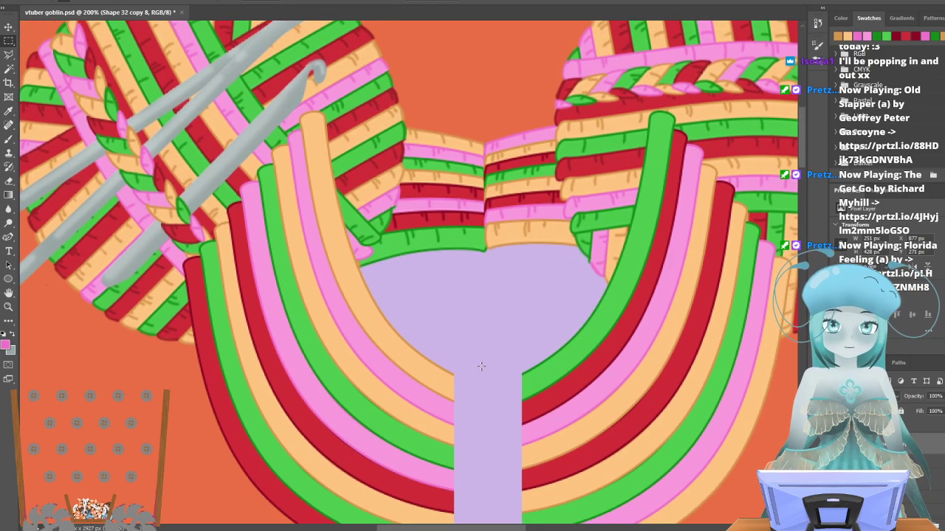
scroll(490, 356, "down", 2)
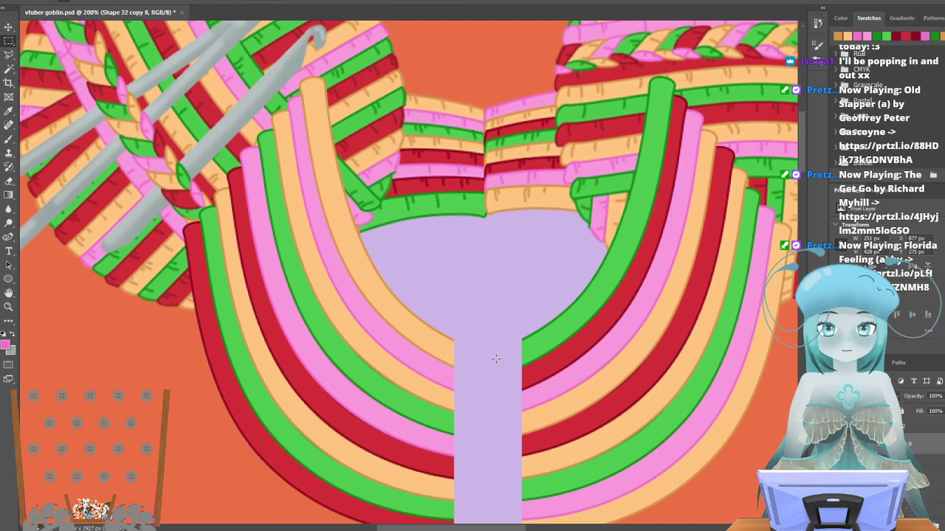
scroll(77, 244, "up", 3)
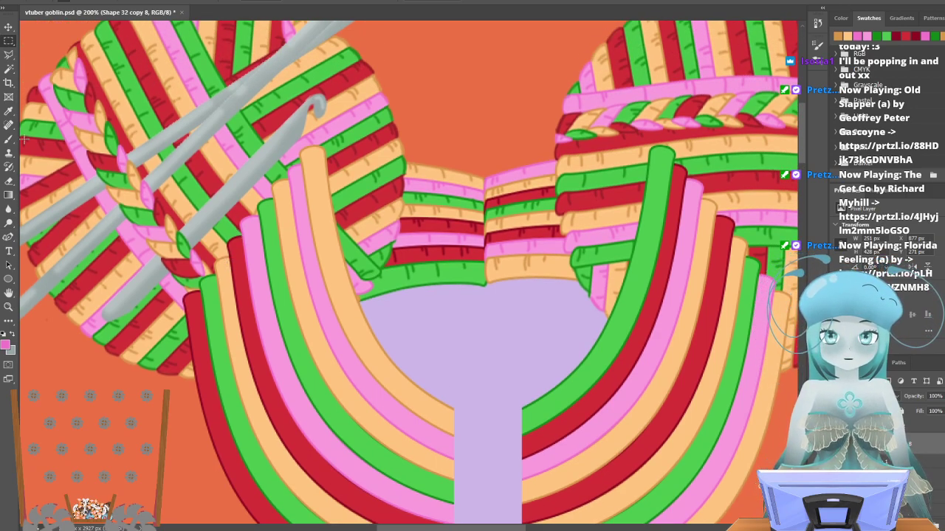
left_click(9, 67)
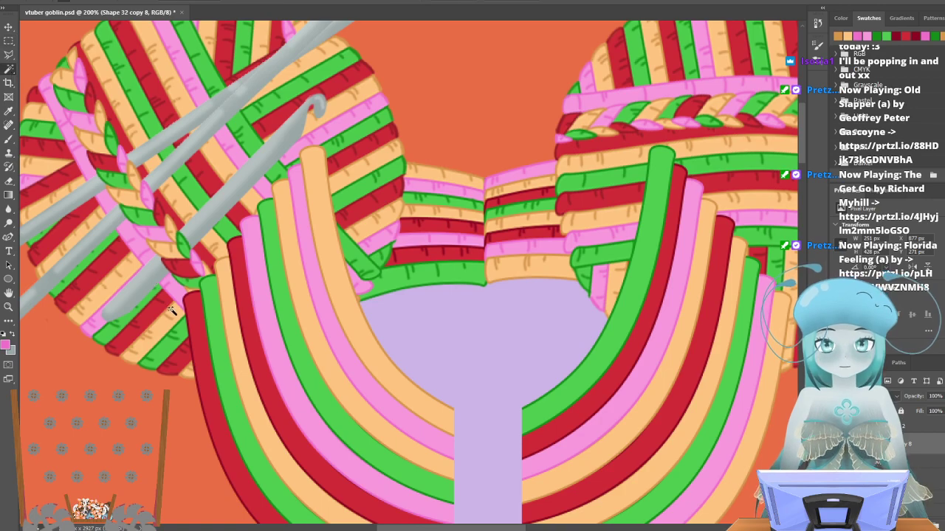
left_click(7, 54)
left_click(177, 318)
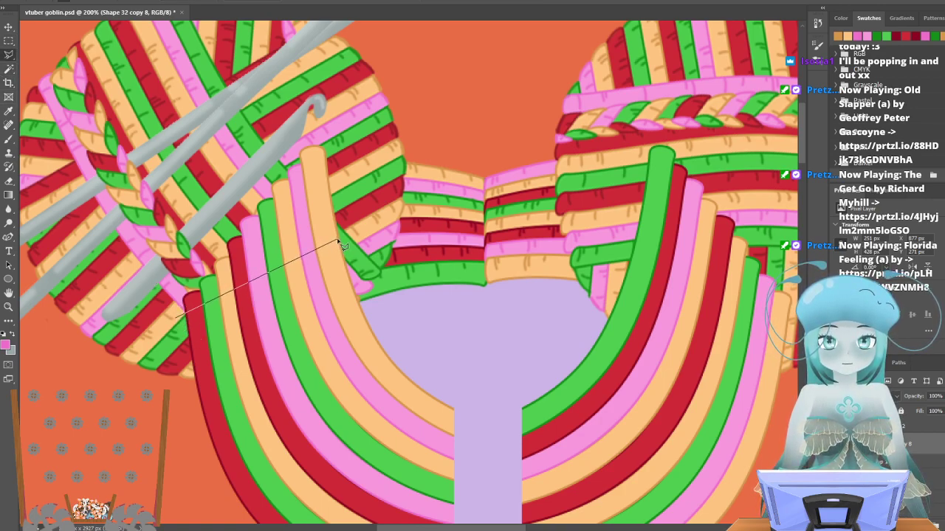
left_click(338, 220)
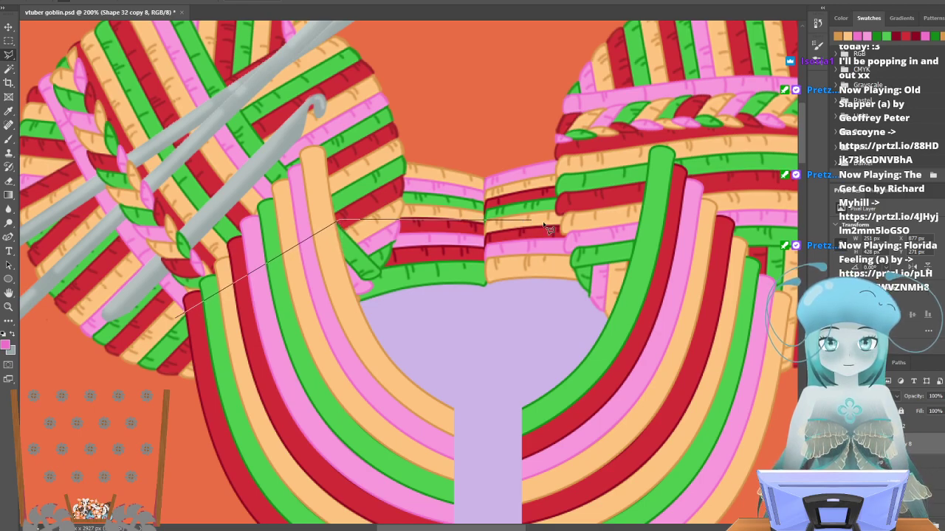
left_click(632, 214)
scroll(616, 235, "down", 2)
scroll(611, 230, "down", 2)
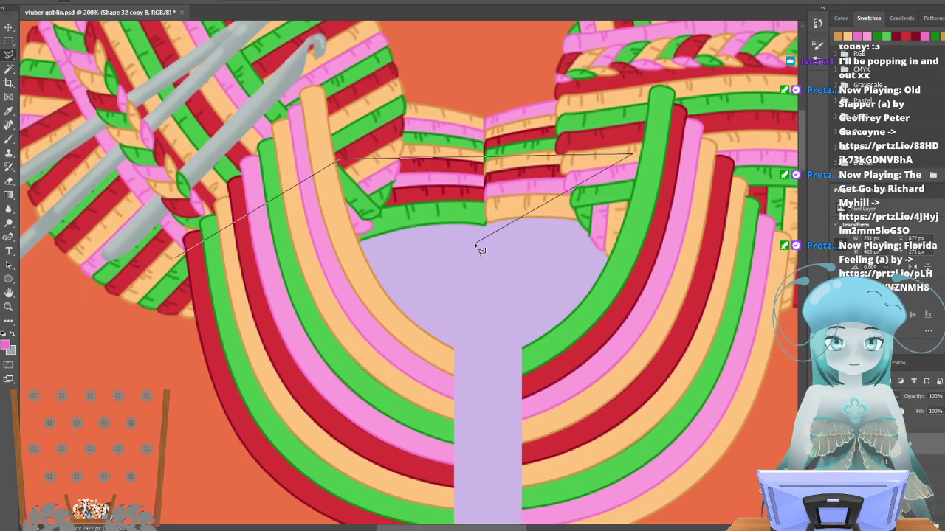
scroll(479, 248, "right", 8)
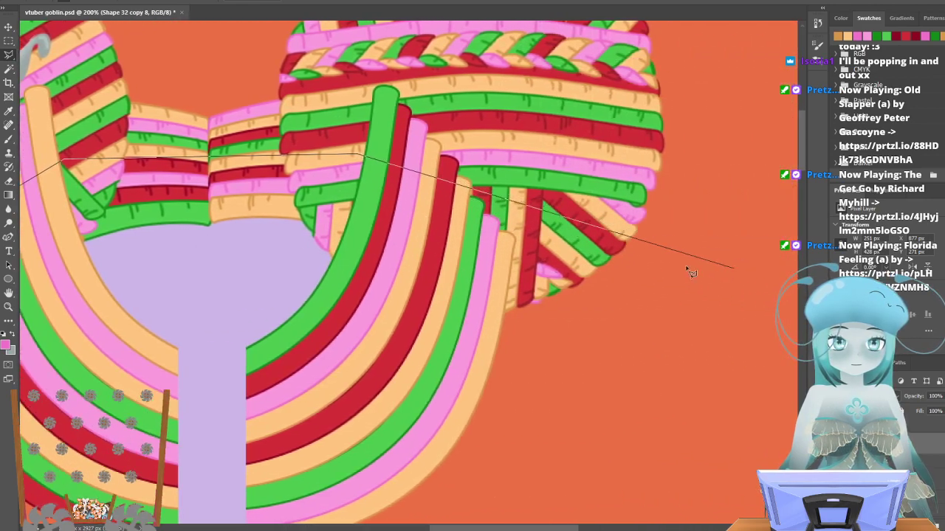
left_click(520, 259)
scroll(531, 273, "up", 12)
scroll(568, 306, "left", 8)
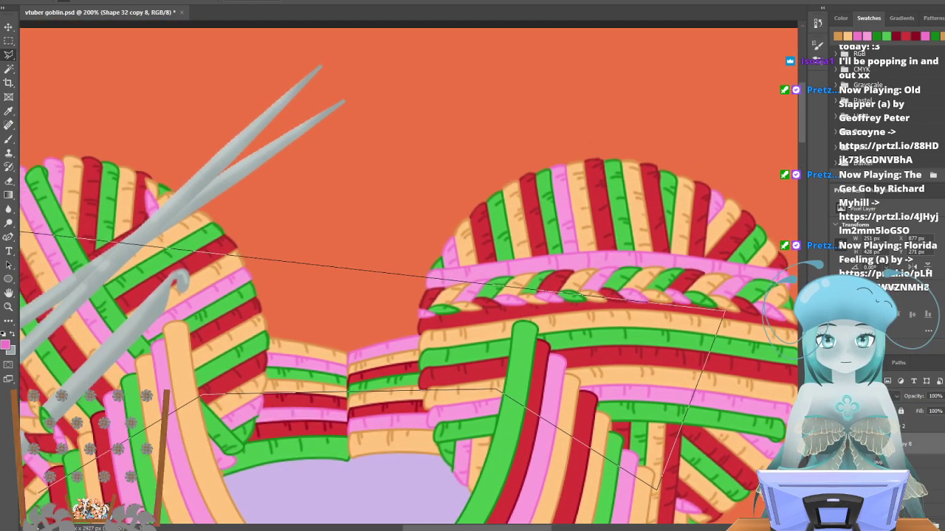
left_click(261, 275)
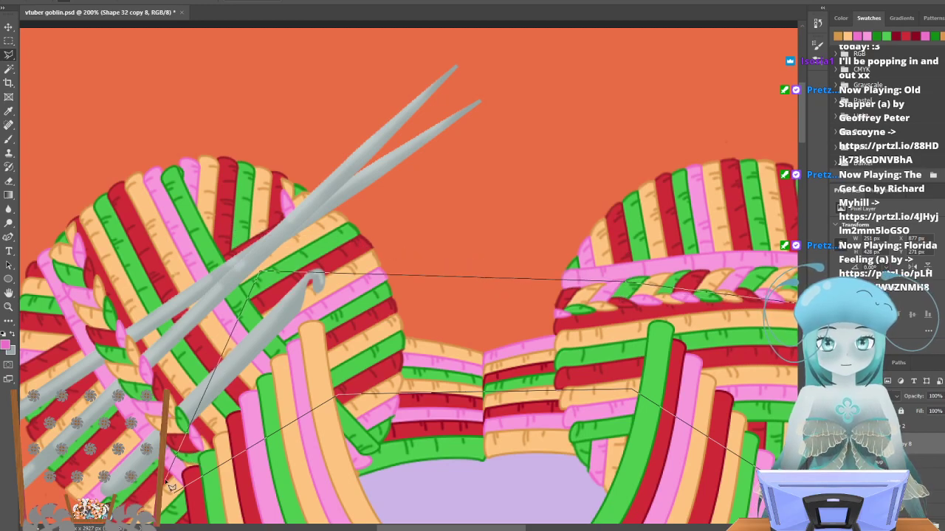
double_click(174, 487)
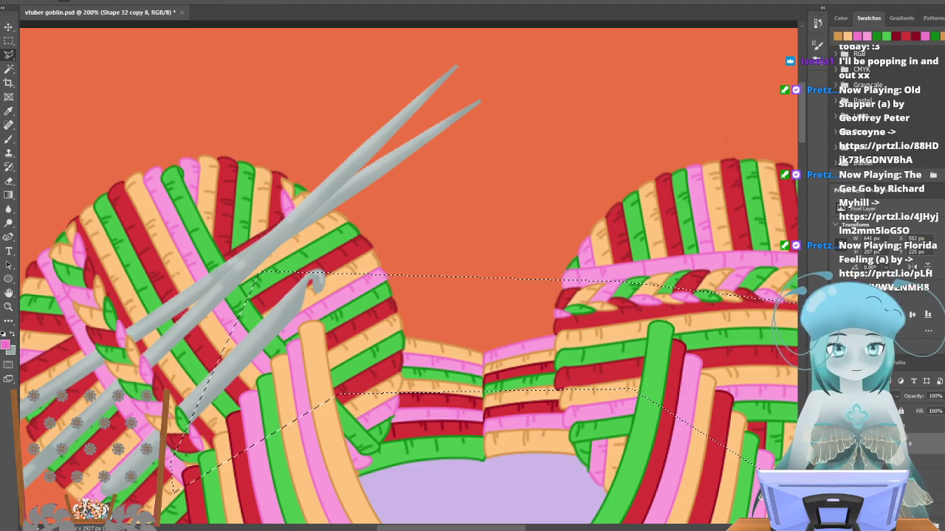
Clear the selected upper stripe ends from both merged stripe layers, deselect, and save the document.
scroll(694, 436, "down", 5)
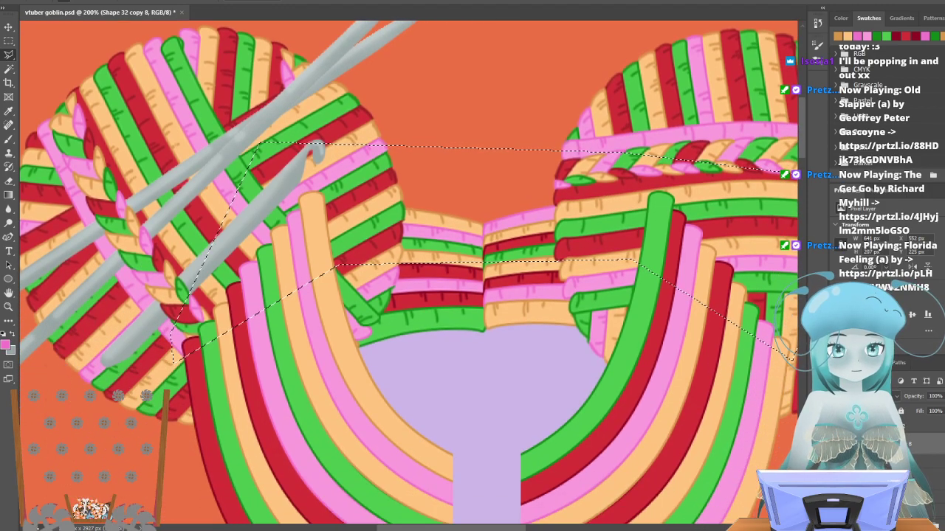
key("Delete")
key("Delete")
key("ctrl+d")
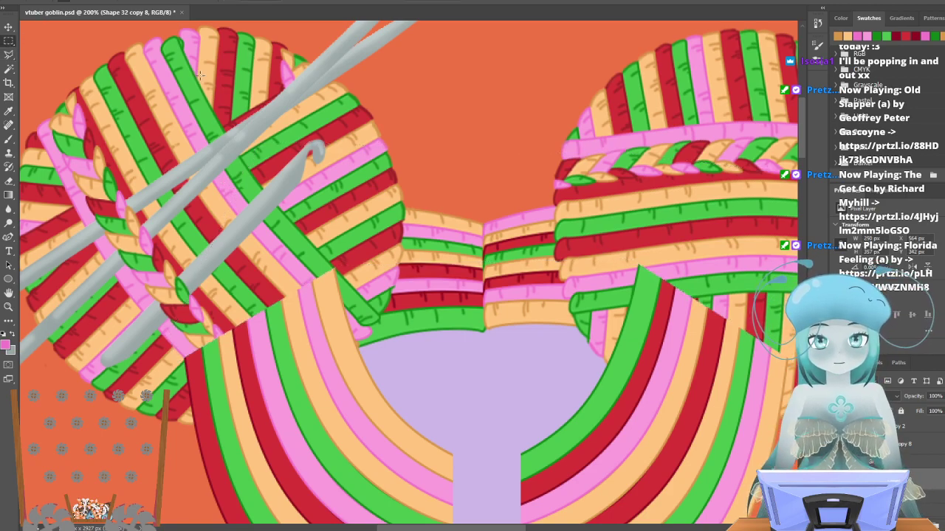
scroll(281, 104, "down", 7)
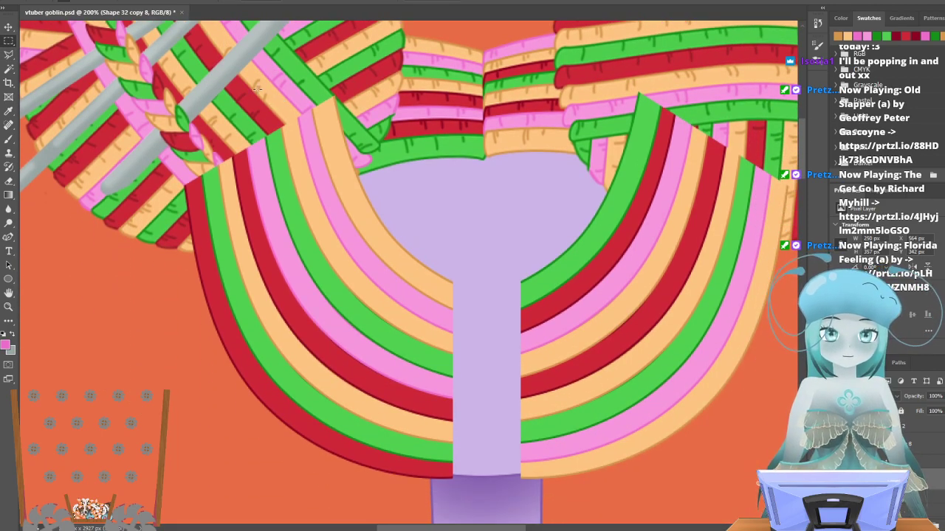
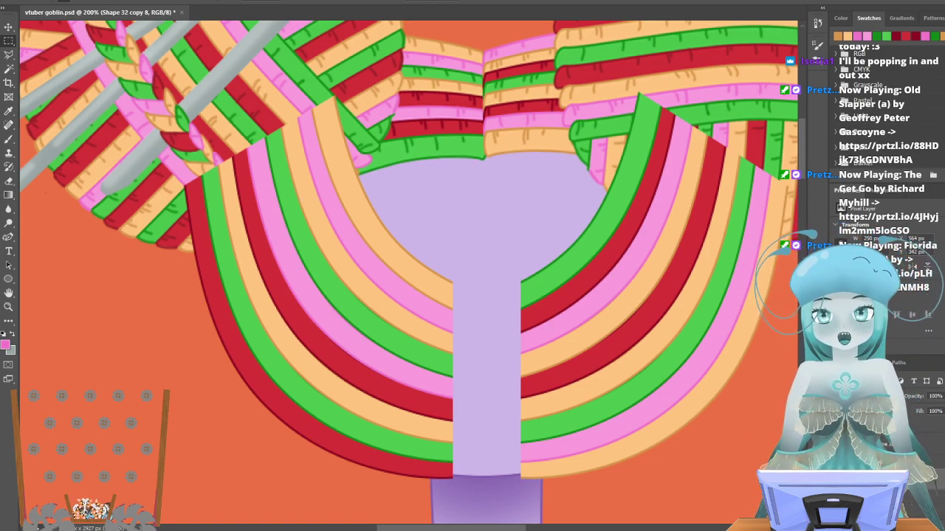
left_click(15, 1)
left_click(37, 102)
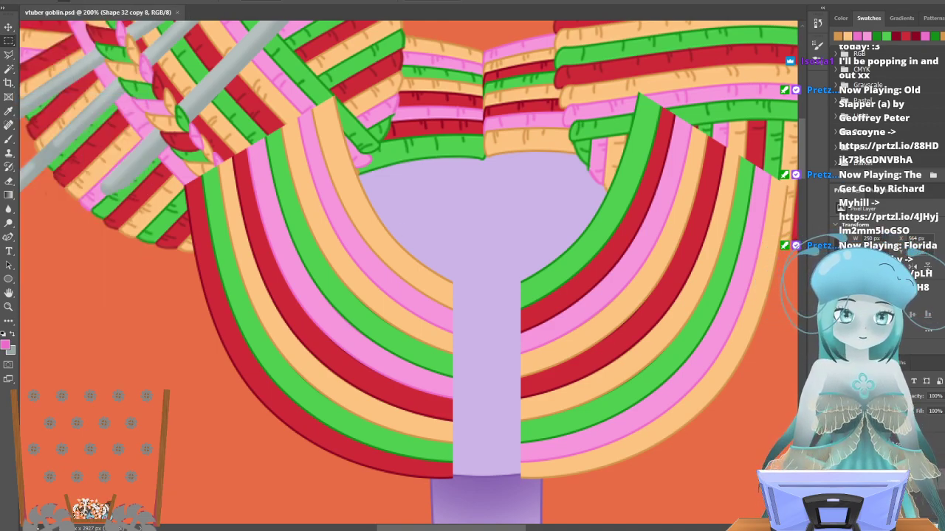
key("ctrl+g")
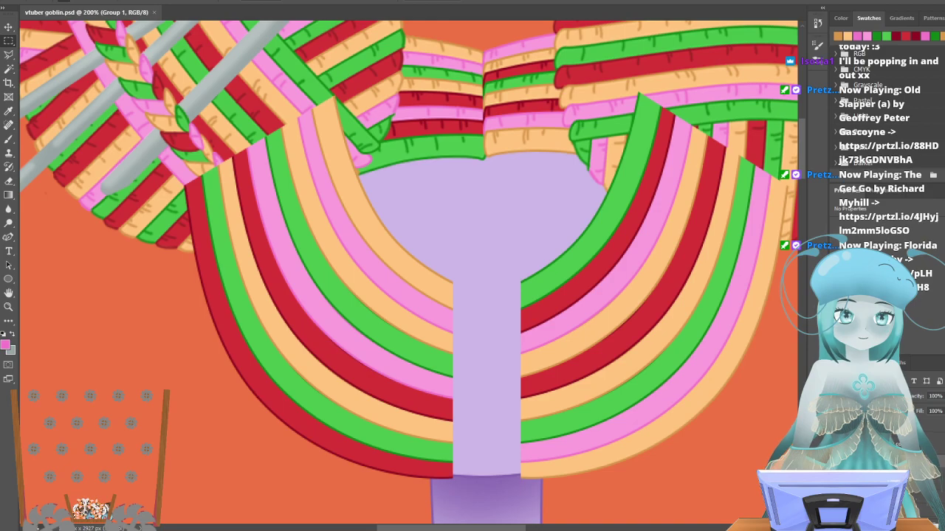
key("ctrl+z")
key("space")
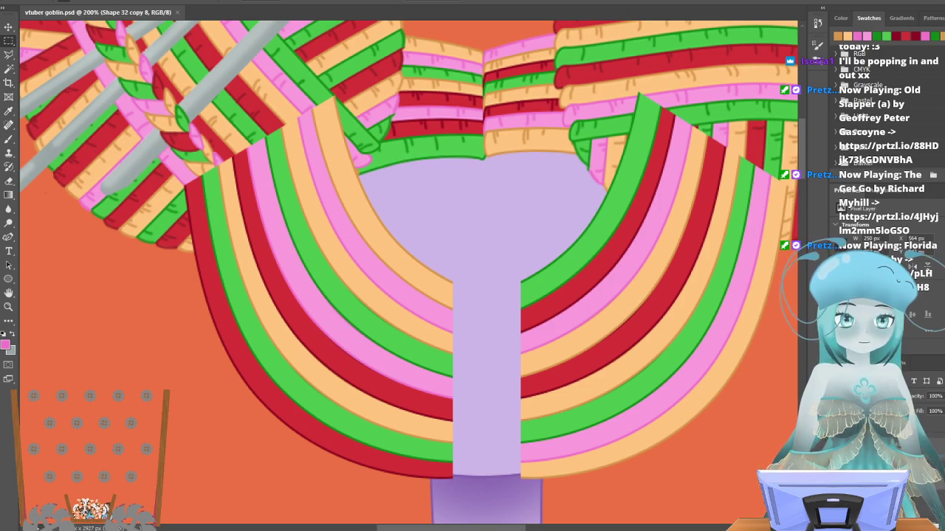
key("ctrl+g")
key("Return")
key("ctrl+z")
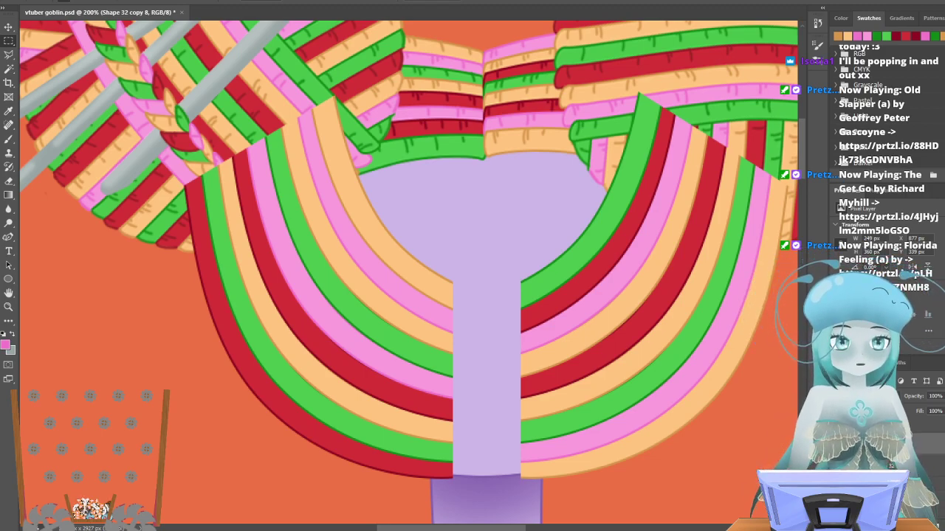
Rename the Group 1 copy 2 group as Back of hair and the left-hand stripe layer as Right back.
key("alt+bracketleft")
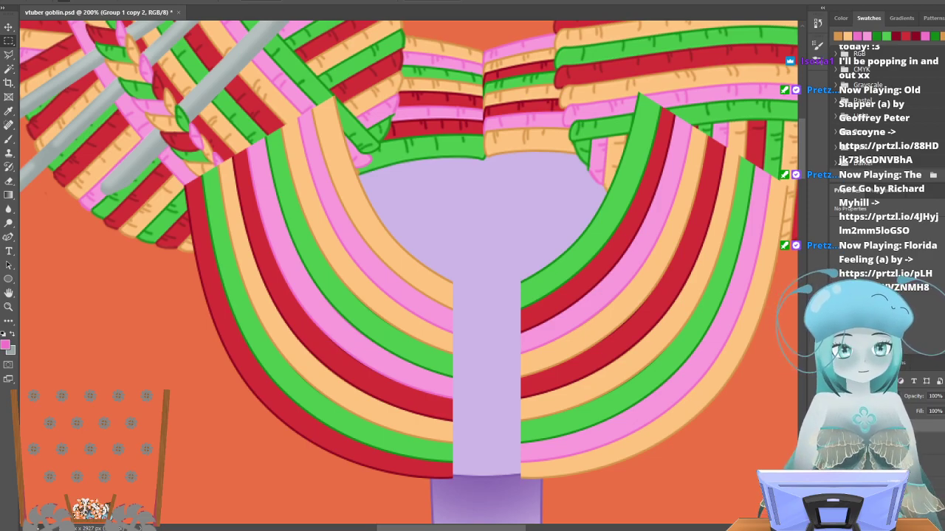
key("ctrl+z")
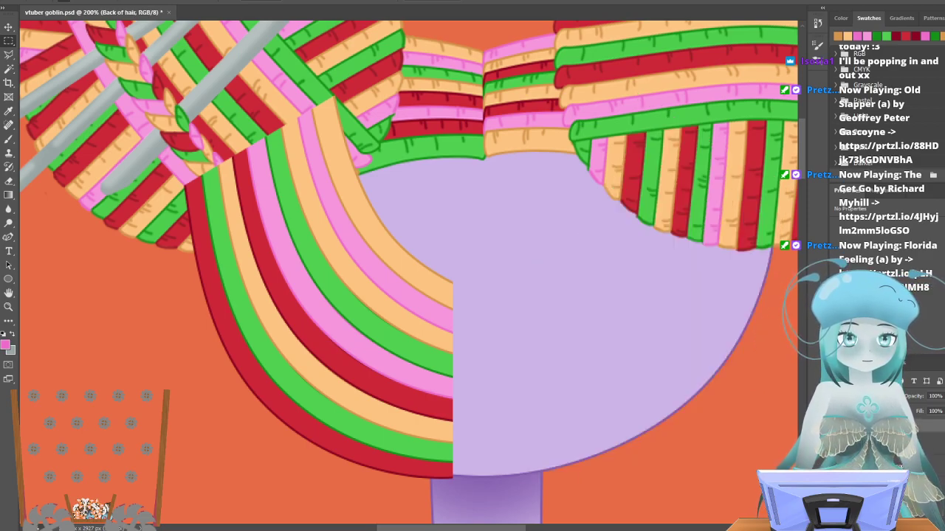
key("ctrl+shift+z")
key("alt+bracketright")
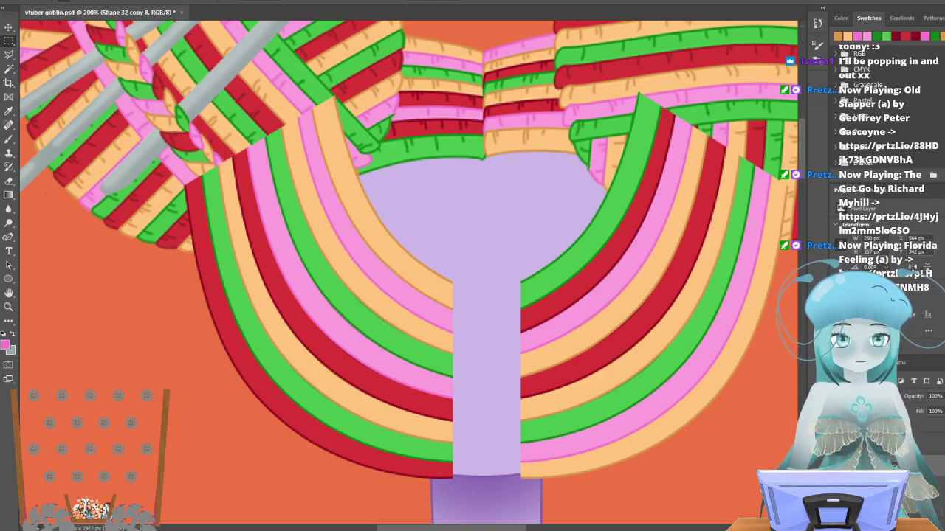
key("alt+bracketleft")
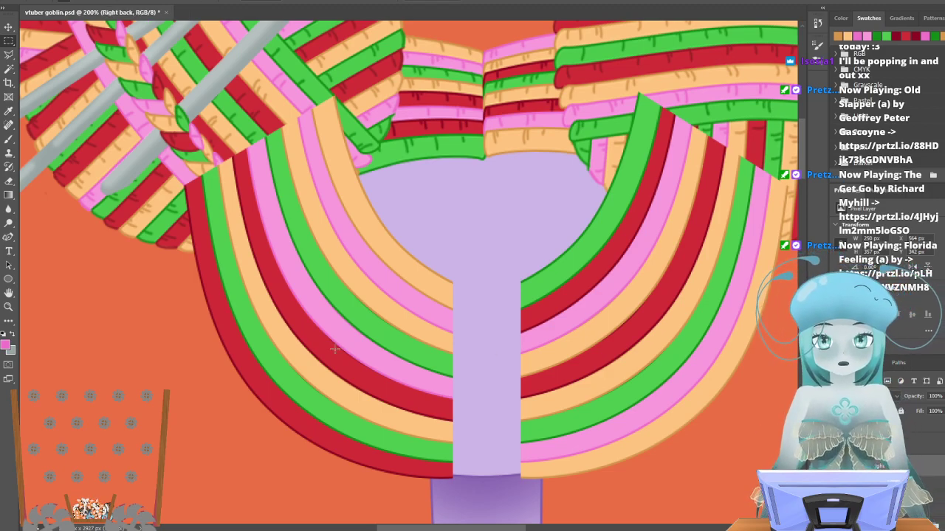
Set the brush to the dark orange outline colour and paint short yarn marks at the upper end of the left side's outermost orange stripe.
key("x")
left_click(8, 140)
left_click(8, 141)
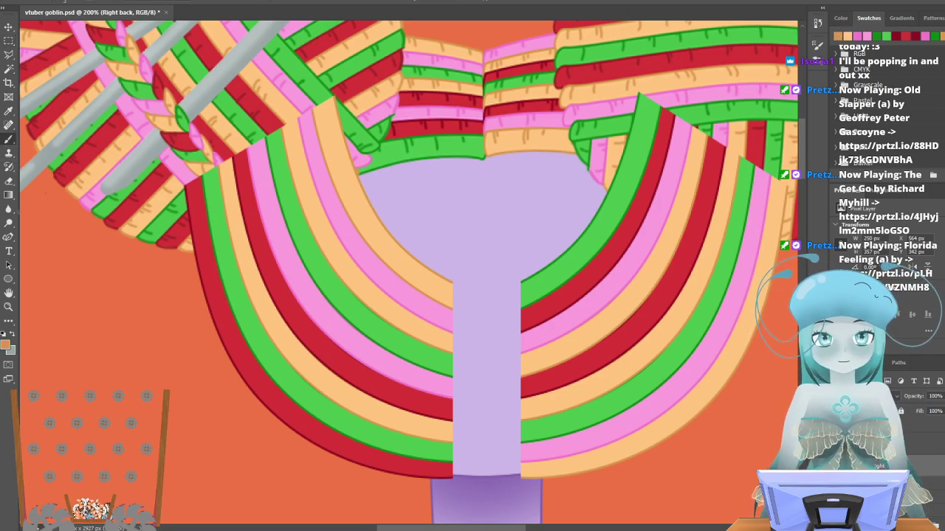
left_click(6, 304)
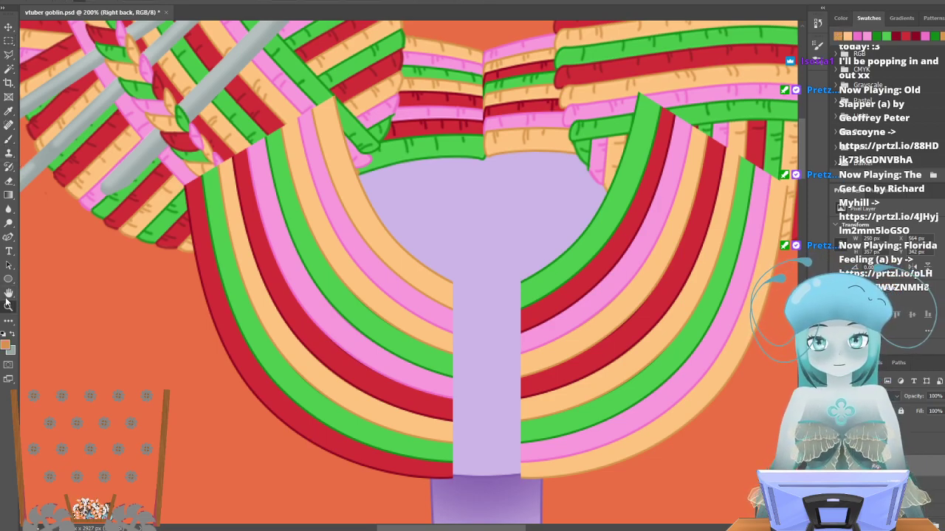
left_click(294, 360)
left_click(425, 409)
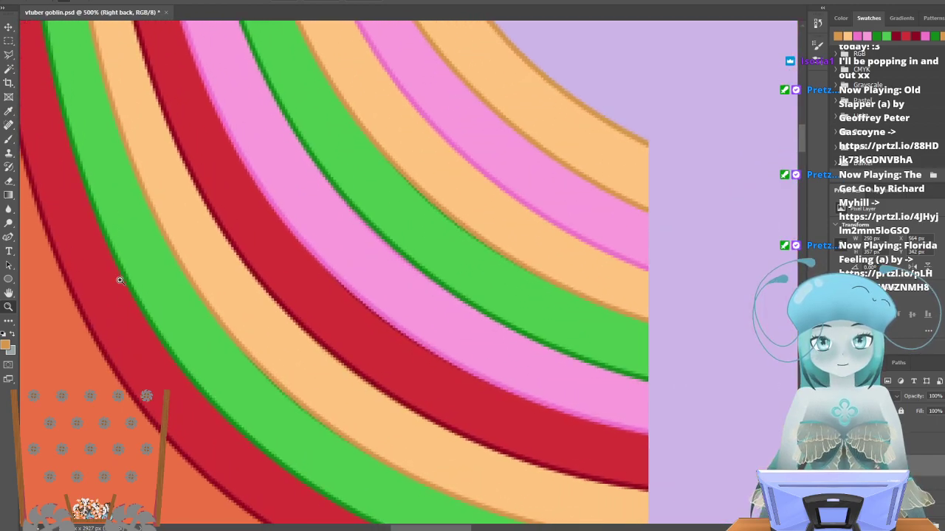
scroll(124, 297, "up", 5)
scroll(59, 274, "up", 2)
left_click(8, 141)
left_click_drag(66, 101, 95, 82)
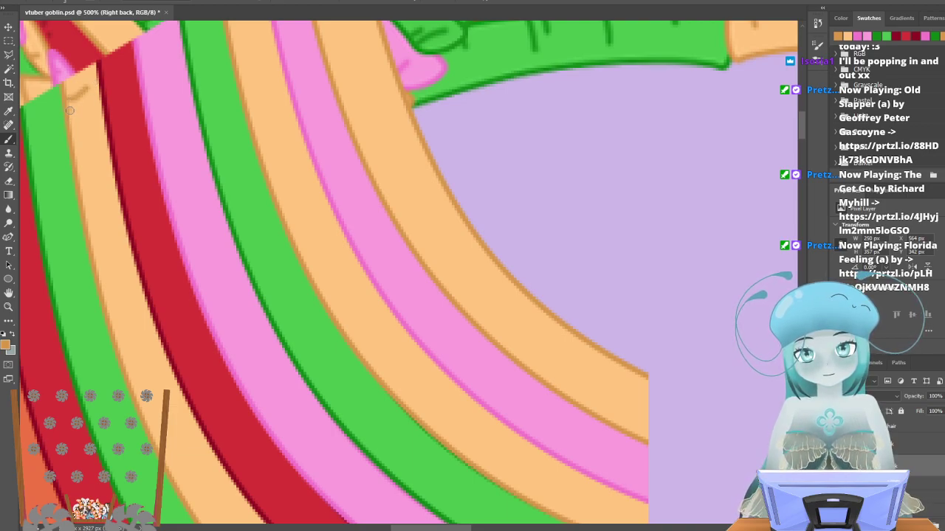
Paint short curved dark orange yarn marks at intervals down the upper part of the outermost orange stripe.
scroll(88, 103, "down", 2)
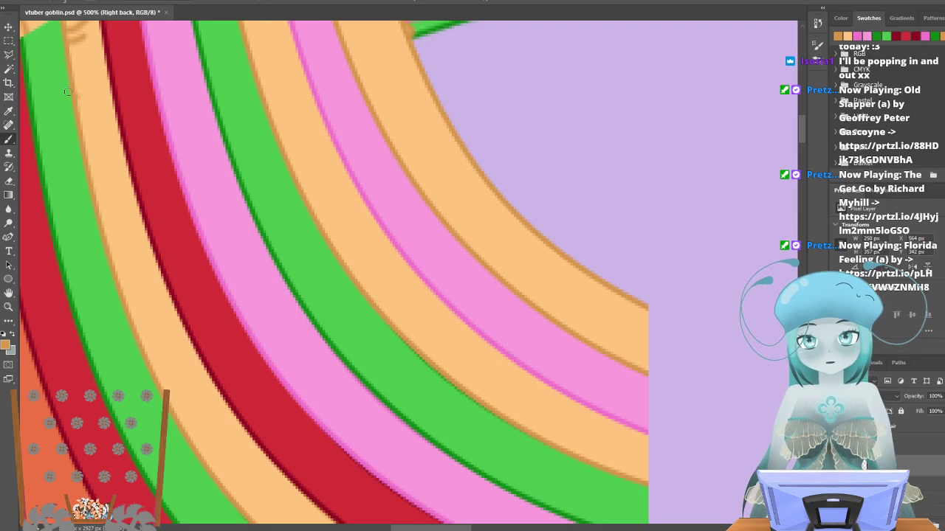
mouse_move(87, 96)
left_mouse_down()
mouse_move(108, 84)
mouse_move(96, 105)
mouse_move(107, 100)
mouse_move(90, 84)
mouse_move(103, 78)
left_mouse_up()
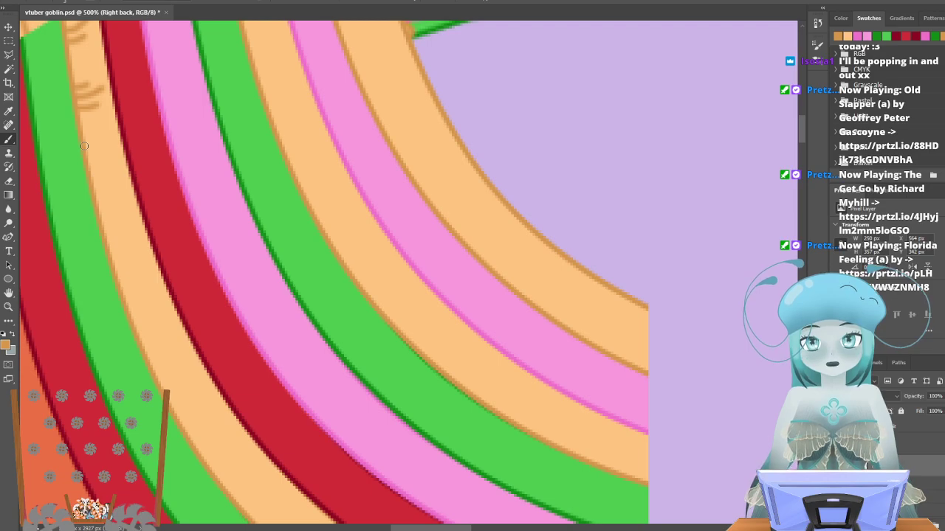
mouse_move(94, 147)
left_mouse_down()
mouse_move(120, 131)
mouse_move(114, 156)
mouse_move(133, 139)
left_mouse_up()
left_click_drag(101, 222, 132, 208)
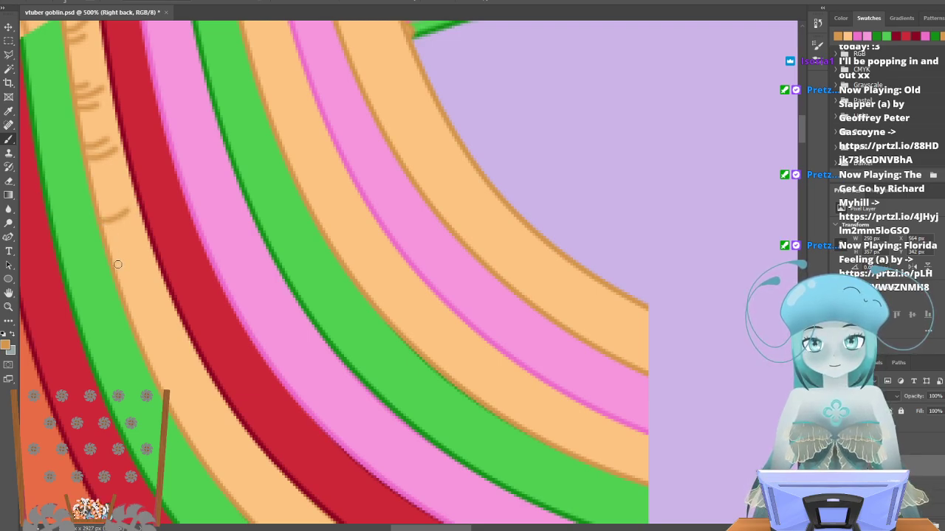
left_click_drag(115, 265, 148, 251)
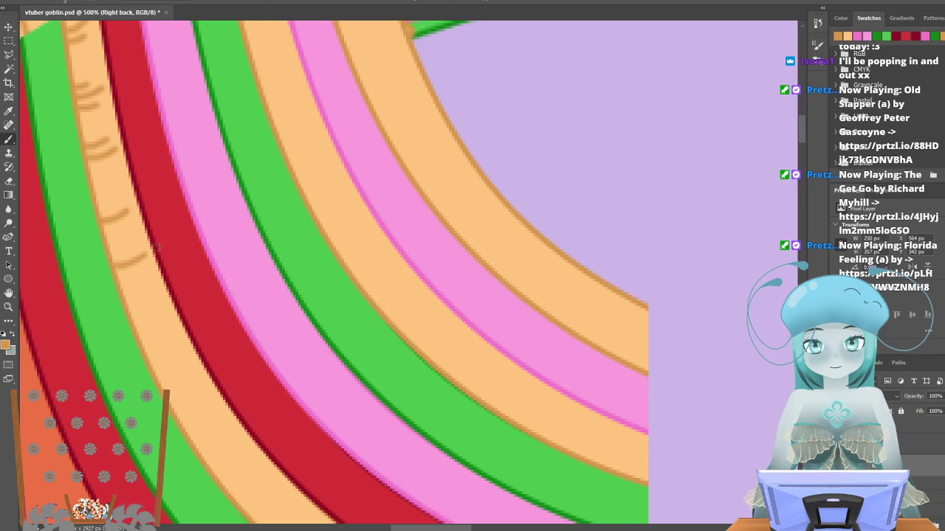
mouse_move(124, 284)
left_mouse_down()
mouse_move(152, 261)
mouse_move(126, 234)
mouse_move(134, 229)
mouse_move(183, 269)
mouse_move(150, 274)
mouse_move(188, 249)
mouse_move(147, 266)
mouse_move(182, 248)
left_mouse_up()
Continue the spaced groups of dark orange yarn marks along the lower bend of the outermost orange stripe.
scroll(126, 234, "down", 1)
scroll(126, 234, "down", 2)
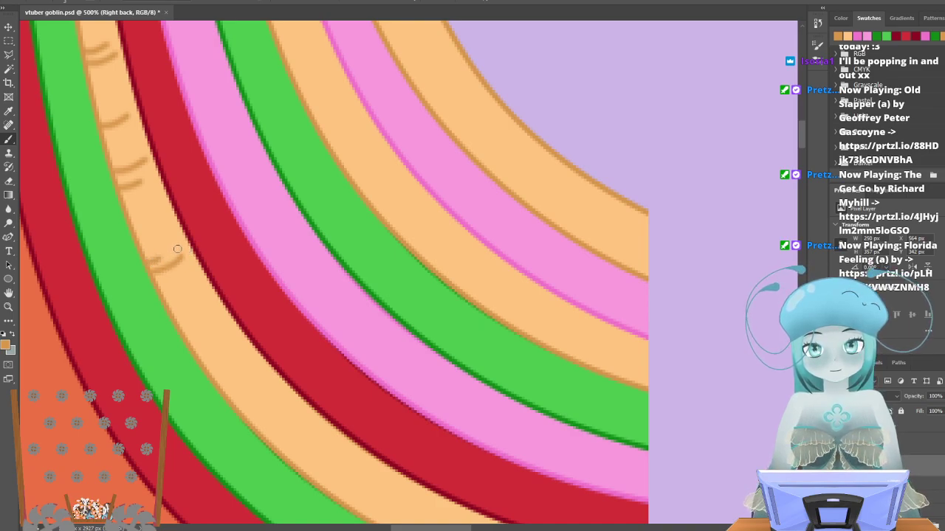
left_click_drag(200, 350, 221, 325)
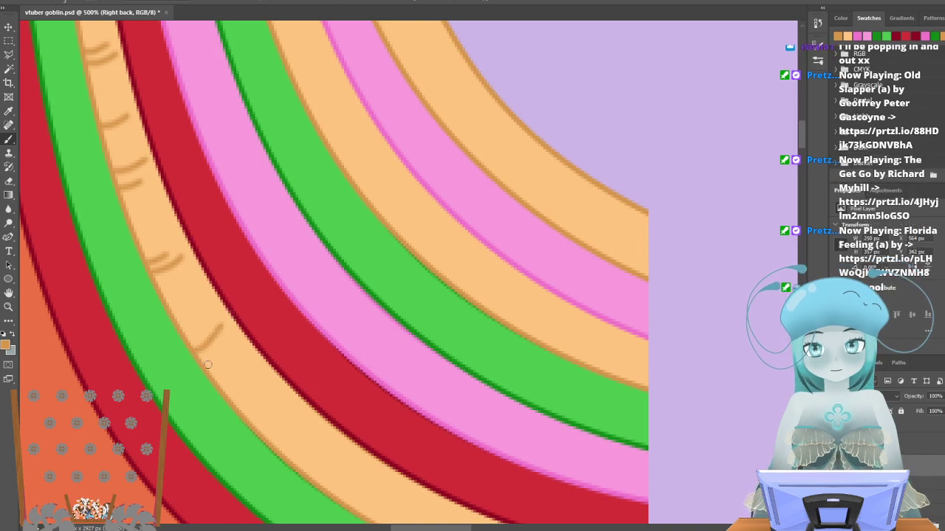
left_click_drag(203, 361, 225, 342)
scroll(223, 317, "down", 1)
scroll(222, 318, "down", 5)
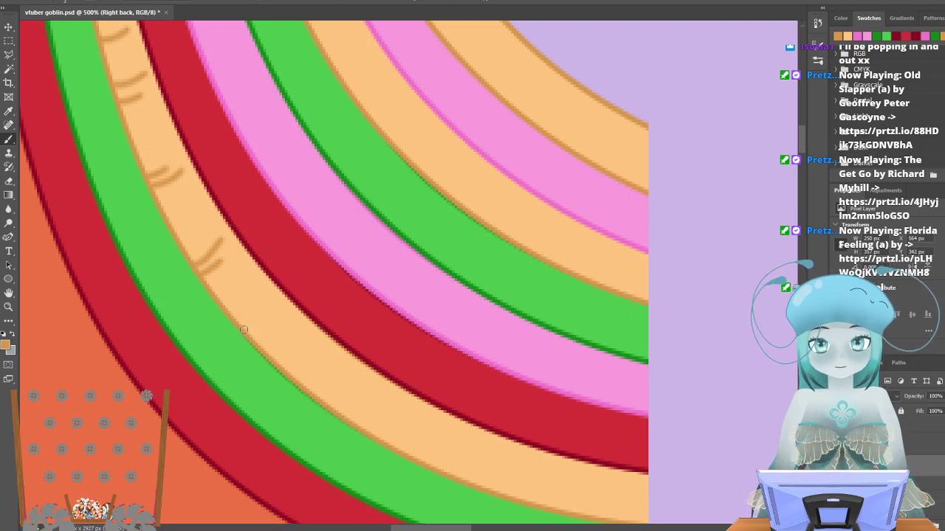
left_click_drag(248, 330, 276, 320)
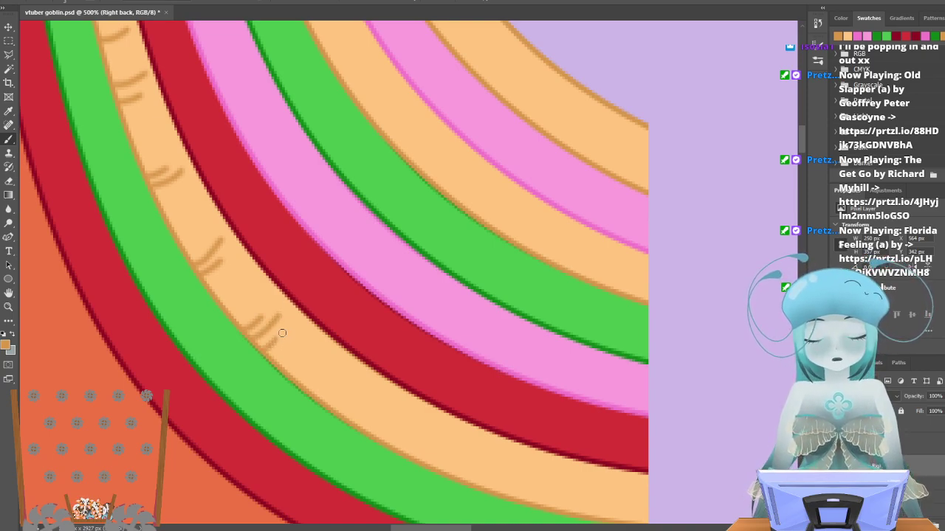
Paint the remaining dark orange yarn marks along the outermost orange stripe's lower bend up to its straight cut end.
left_click_drag(301, 369, 320, 347)
scroll(316, 300, "down", 3)
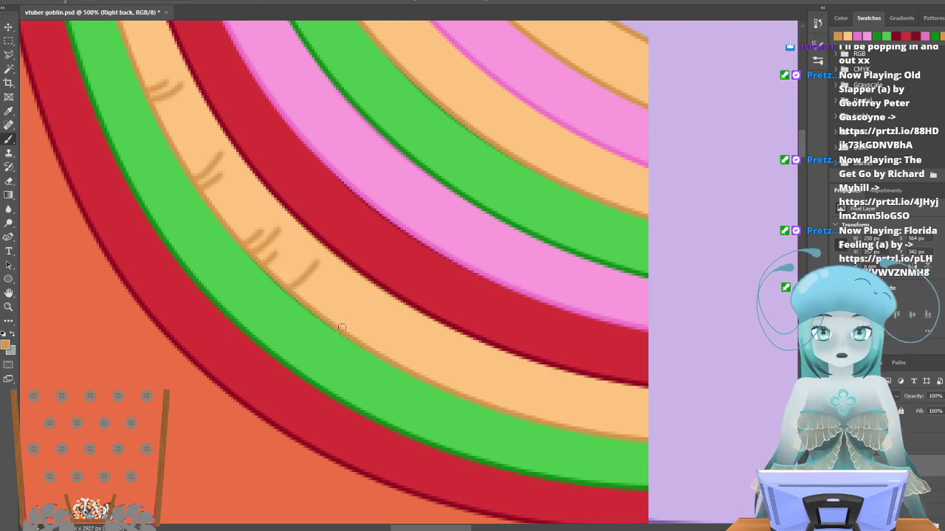
left_click_drag(346, 328, 357, 298)
mouse_move(443, 387)
left_mouse_down()
mouse_move(460, 341)
mouse_move(473, 338)
left_mouse_up()
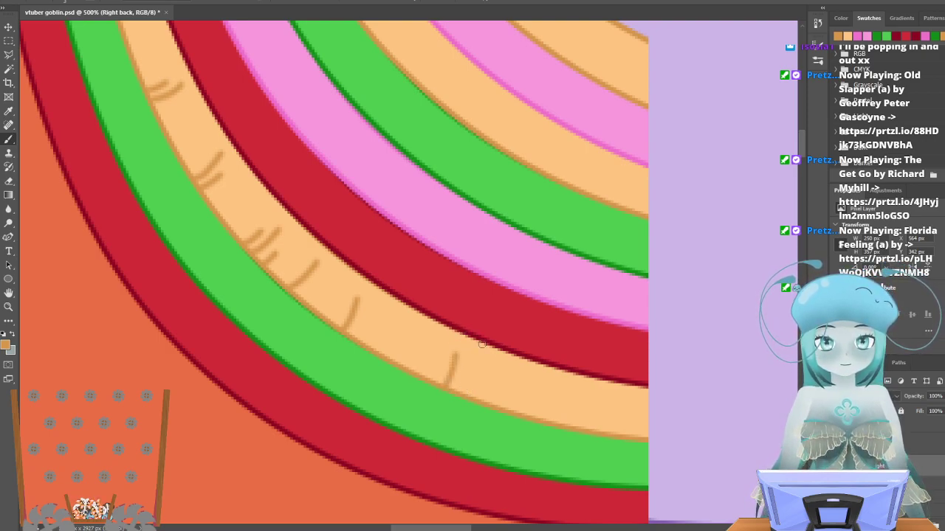
left_click_drag(543, 411, 548, 400)
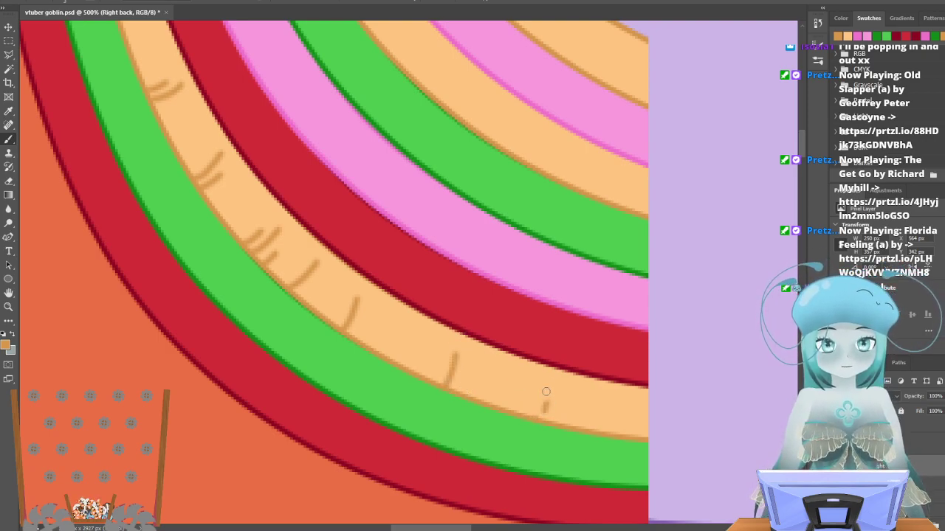
key("ctrl+z")
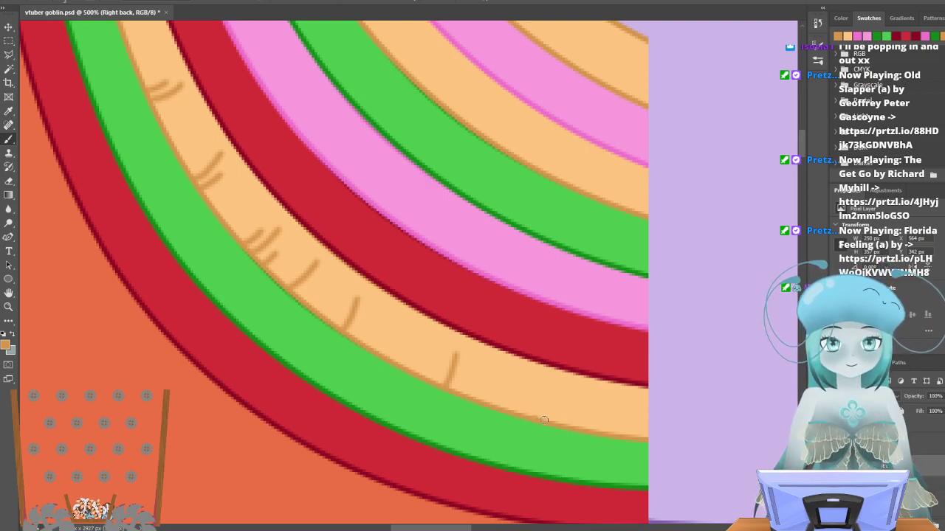
left_click_drag(549, 404, 549, 383)
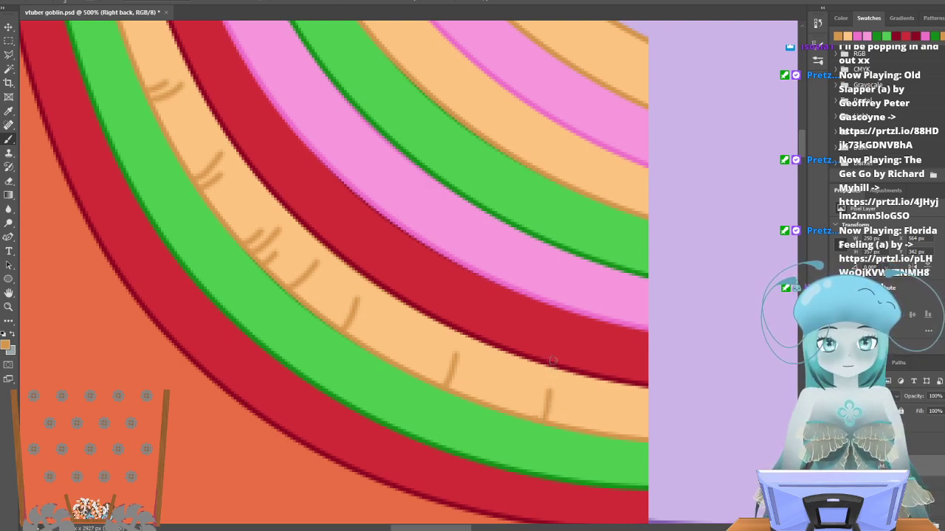
left_click_drag(534, 418, 544, 384)
left_click_drag(560, 420, 567, 392)
left_click_drag(628, 430, 628, 406)
Paint spaced dark orange yarn marks on the middle orange stripe, from its lower cut end up around the bend.
scroll(554, 438, "up", 2)
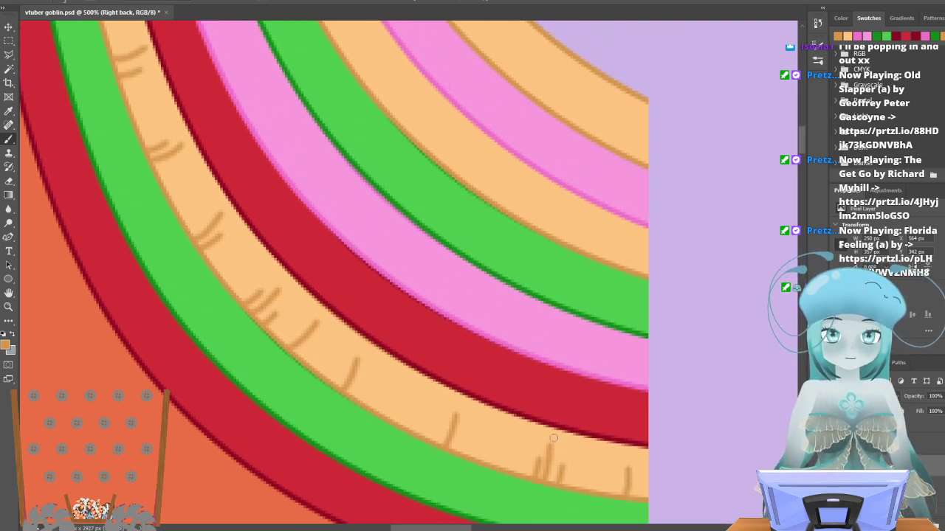
scroll(554, 438, "up", 1)
scroll(622, 407, "up", 4)
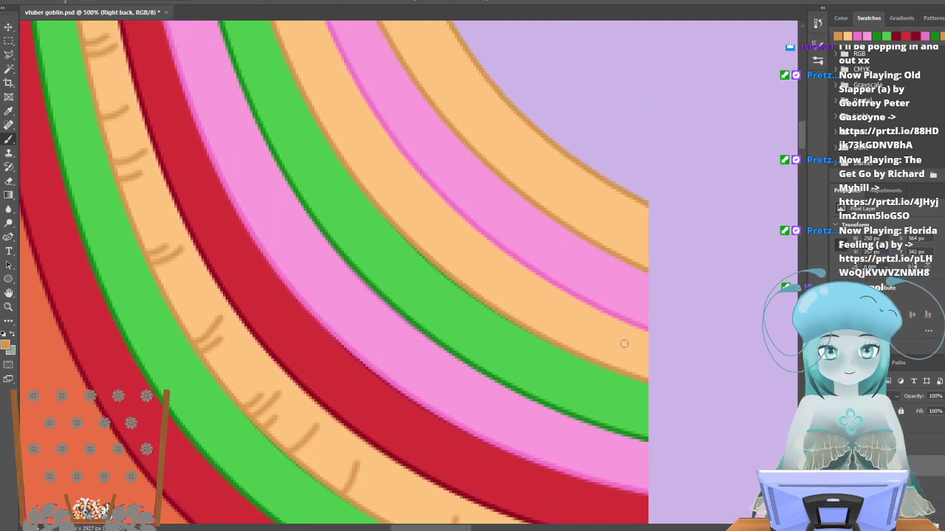
mouse_move(627, 403)
left_mouse_down()
mouse_move(639, 355)
mouse_move(616, 400)
mouse_move(626, 375)
left_mouse_up()
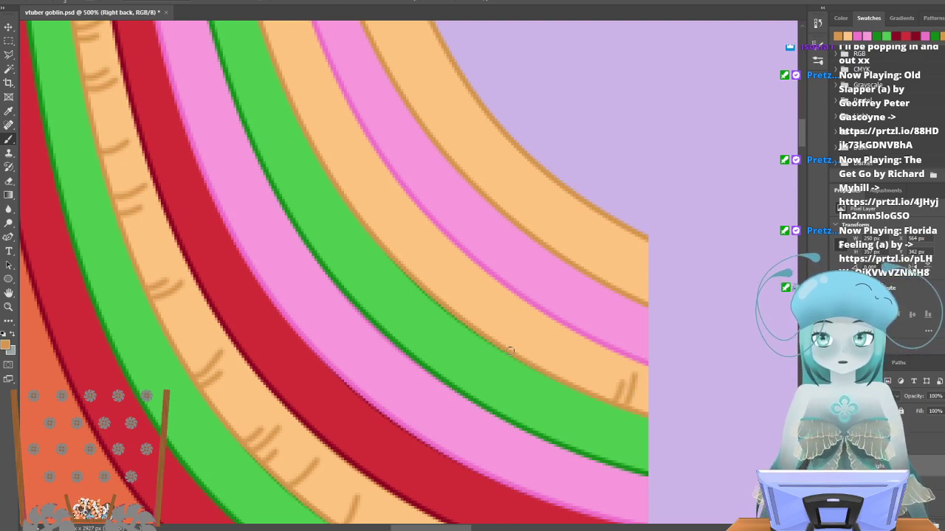
mouse_move(513, 345)
left_mouse_down()
mouse_move(528, 310)
mouse_move(499, 344)
mouse_move(515, 312)
mouse_move(489, 337)
mouse_move(498, 318)
mouse_move(454, 314)
mouse_move(476, 272)
mouse_move(416, 276)
mouse_move(441, 253)
left_mouse_up()
left_click_drag(364, 206, 377, 190)
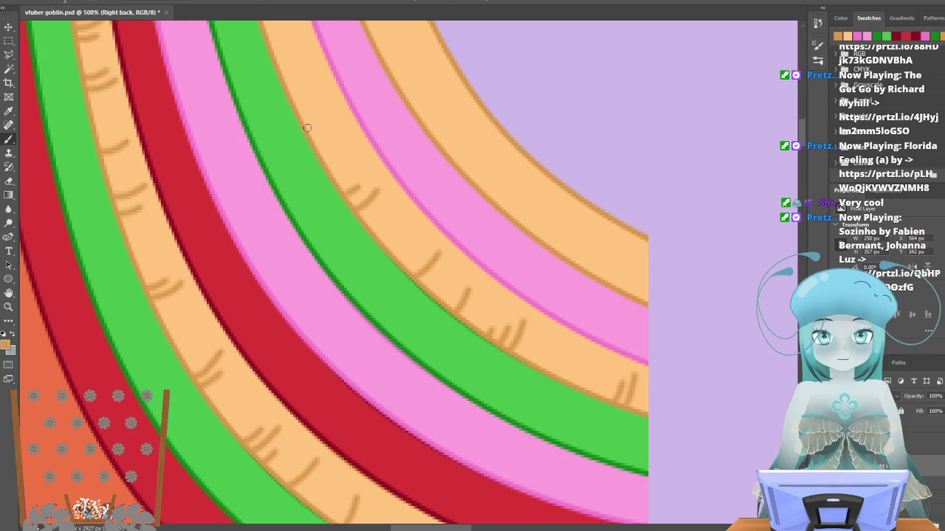
left_click_drag(309, 129, 330, 115)
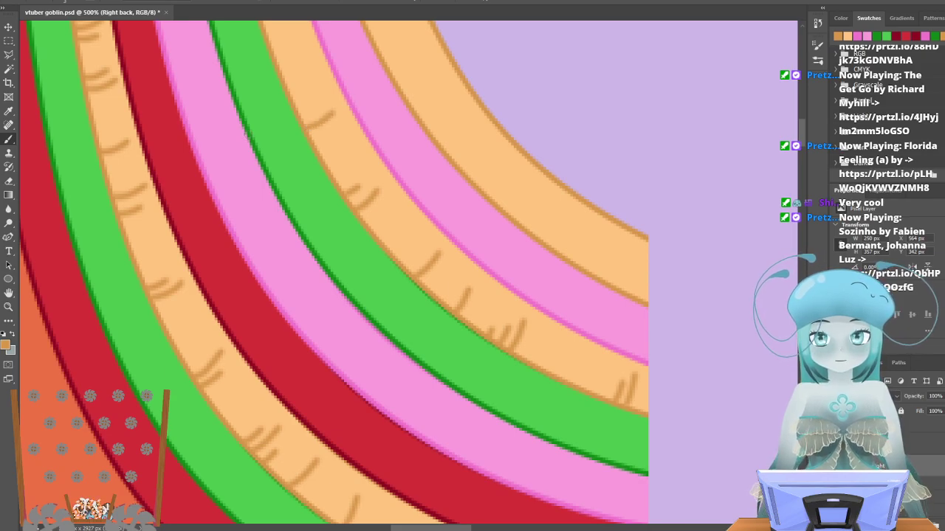
Add short dark orange yarn marks to the upper part of the middle orange stripe.
scroll(264, 190, "up", 5)
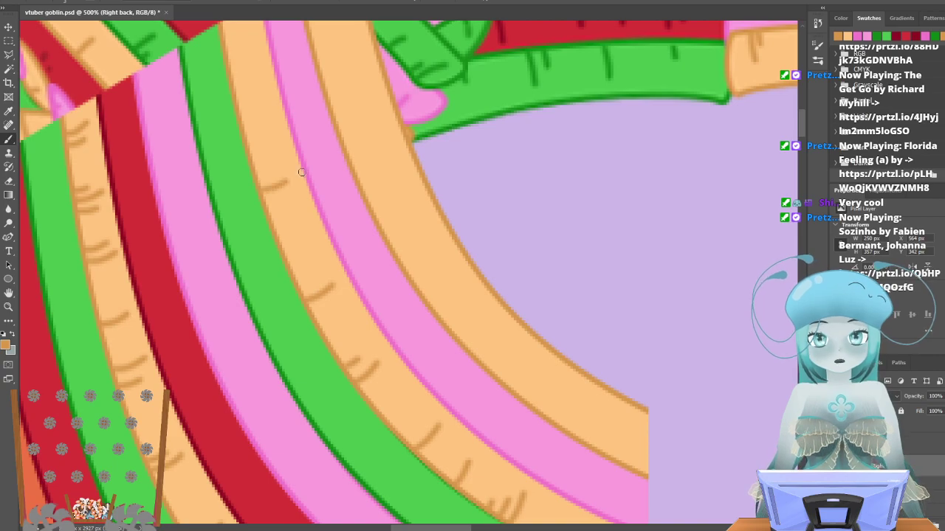
scroll(295, 171, "up", 1)
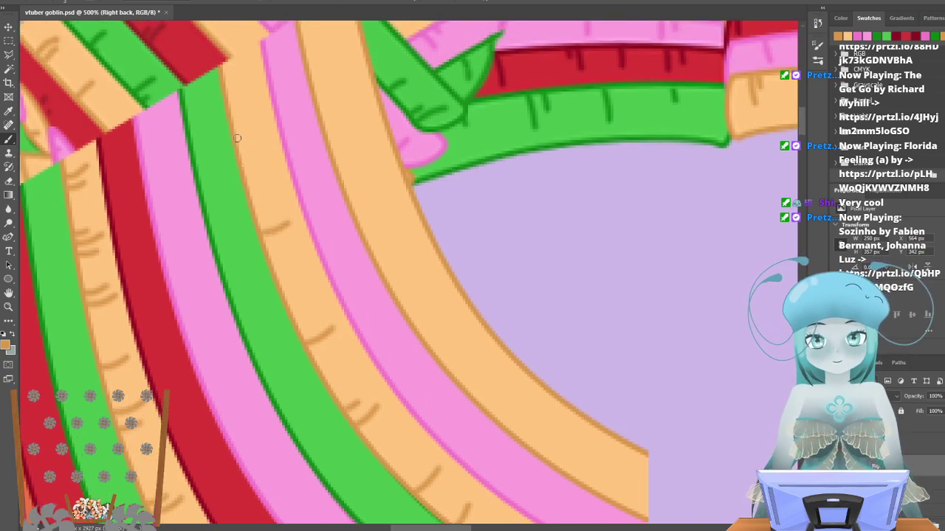
left_click_drag(242, 137, 278, 123)
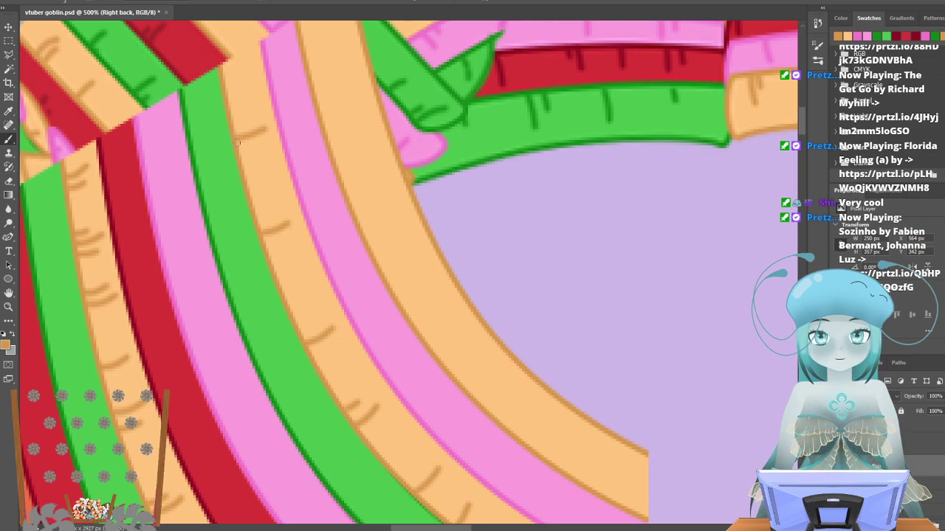
left_click_drag(255, 150, 268, 143)
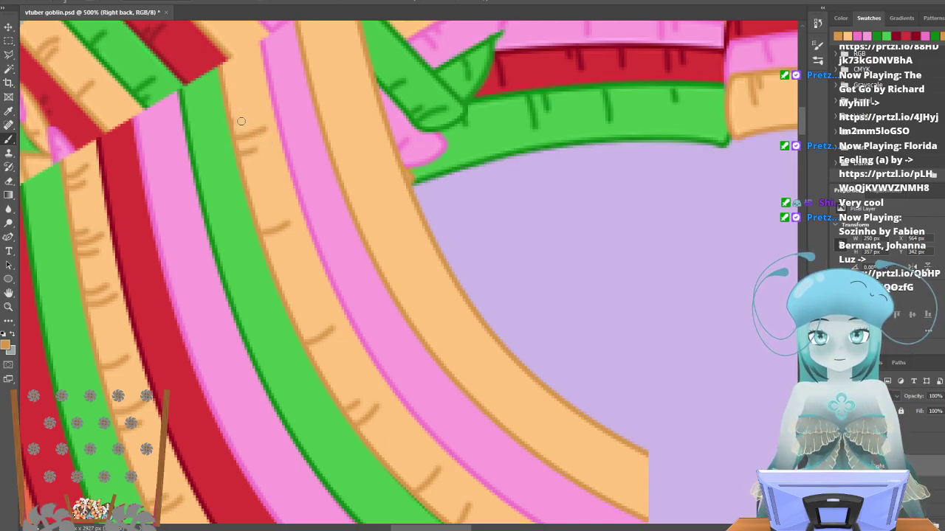
Paint groups of short dark orange yarn marks down the upper half of the innermost orange stripe.
scroll(277, 122, "up", 1)
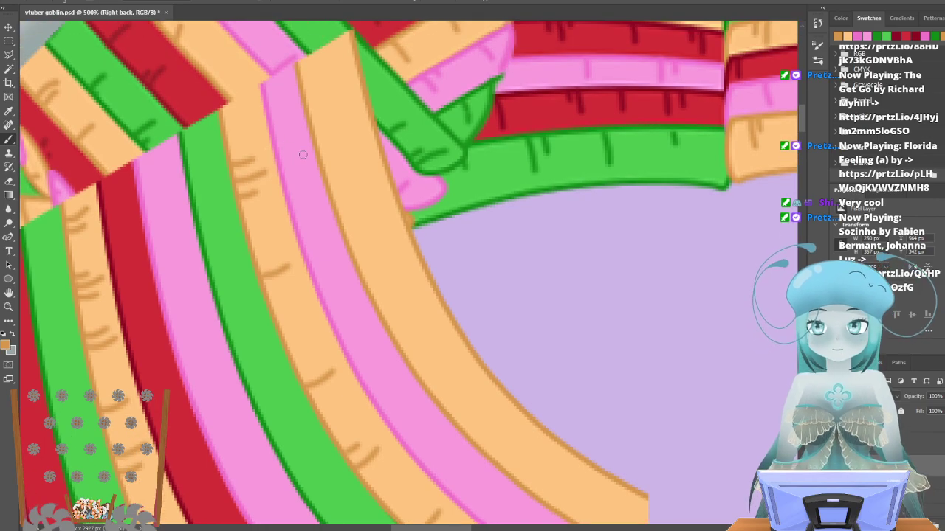
left_click_drag(299, 75, 324, 70)
left_click_drag(336, 198, 360, 187)
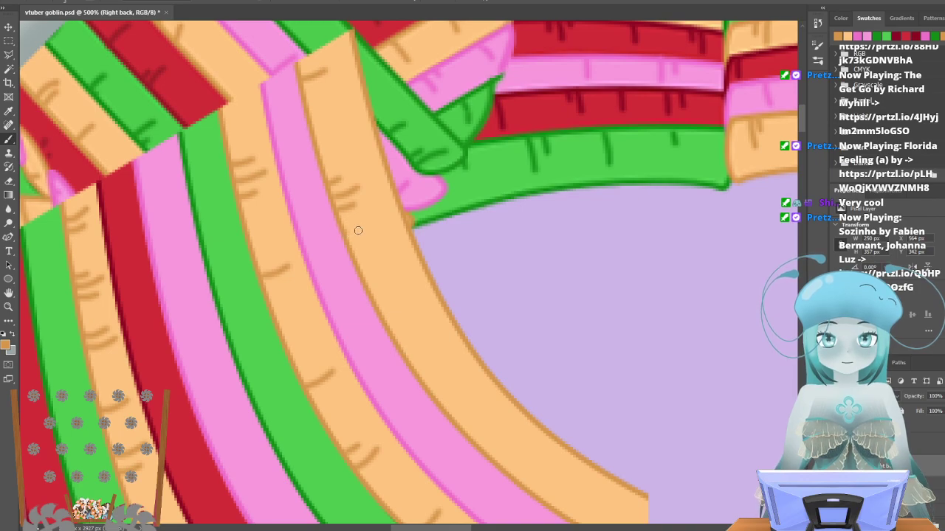
scroll(395, 214, "down", 3)
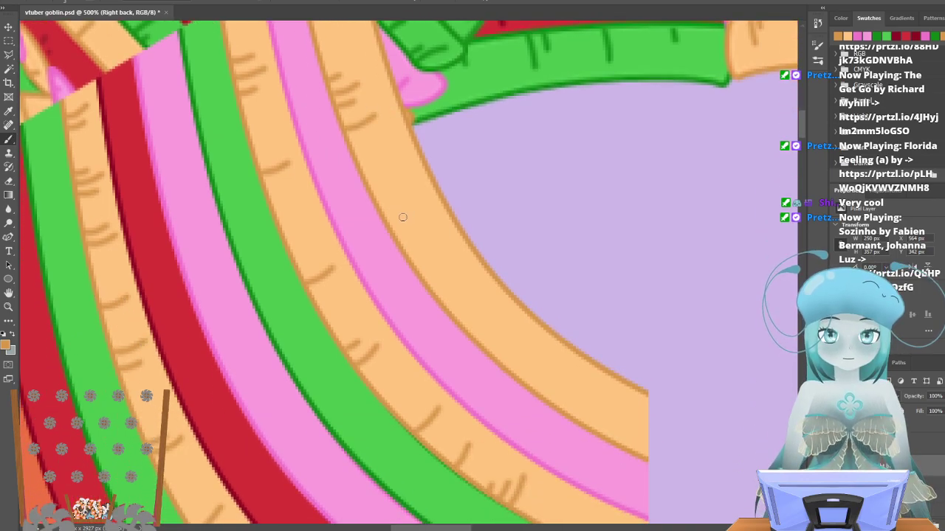
left_click_drag(389, 220, 422, 201)
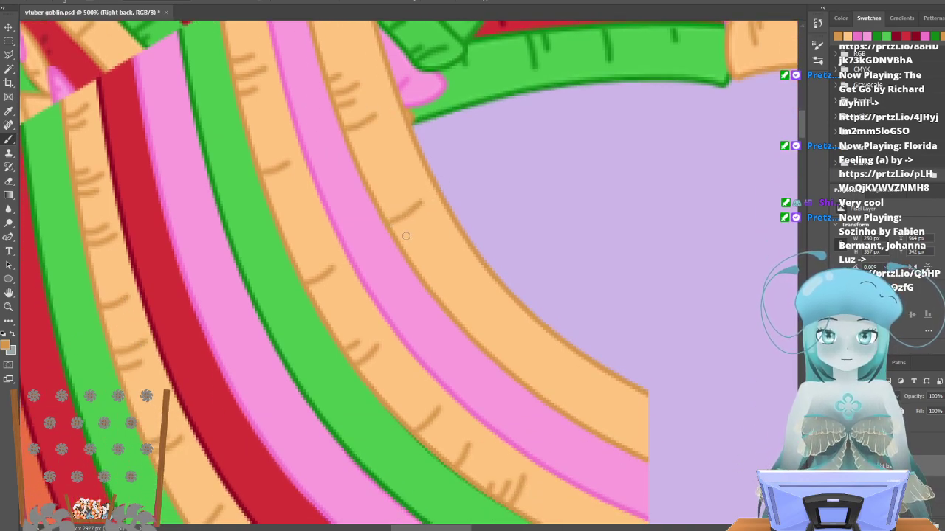
left_click_drag(402, 232, 427, 206)
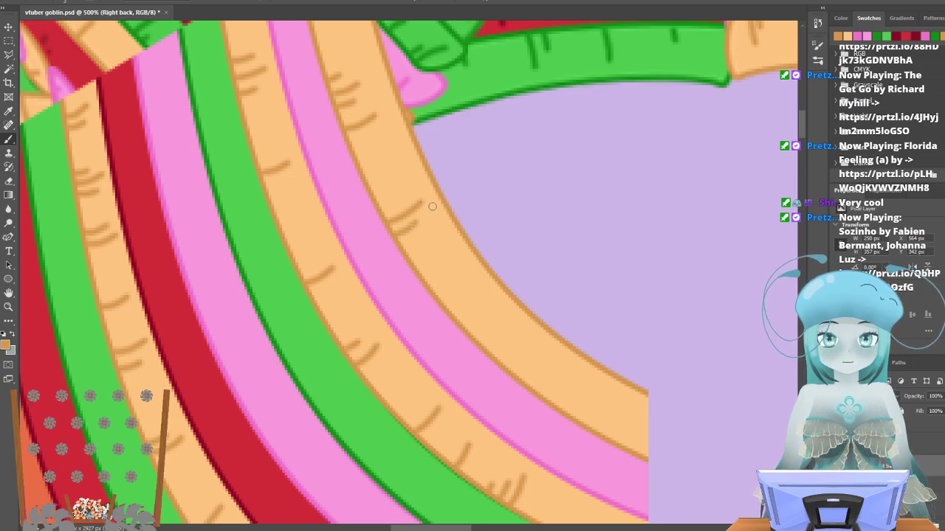
Continue the dark orange yarn marks along the lower half of the innermost orange stripe to its cut end.
scroll(414, 239, "down", 2)
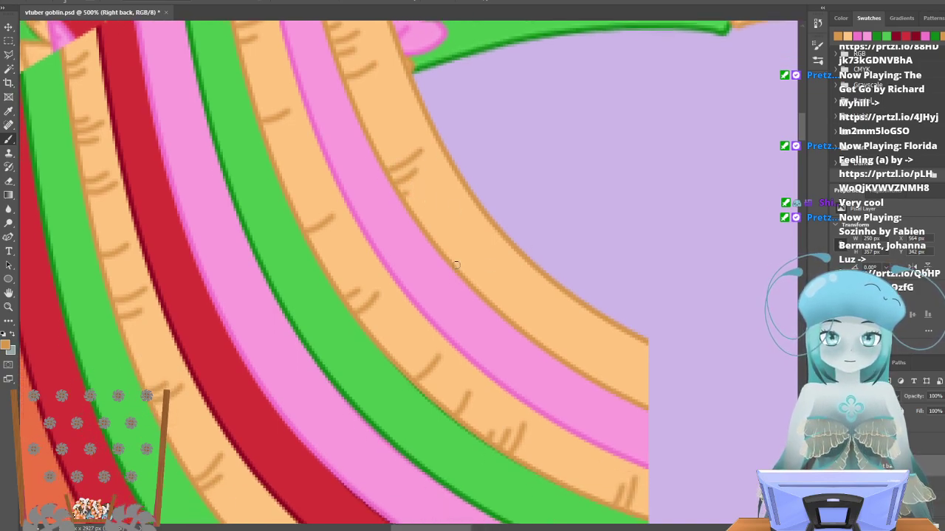
left_click_drag(457, 265, 484, 242)
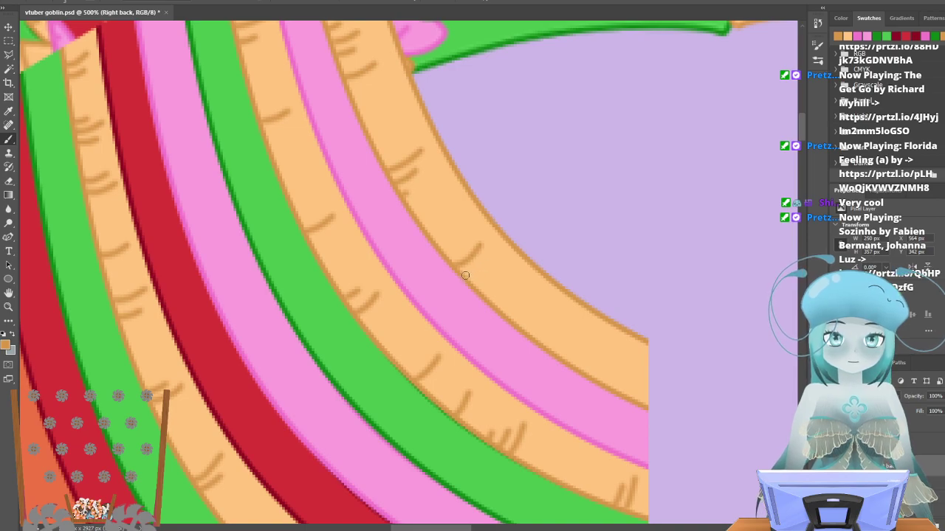
left_click_drag(464, 277, 474, 268)
left_click_drag(543, 344, 560, 325)
left_click_drag(614, 387, 620, 376)
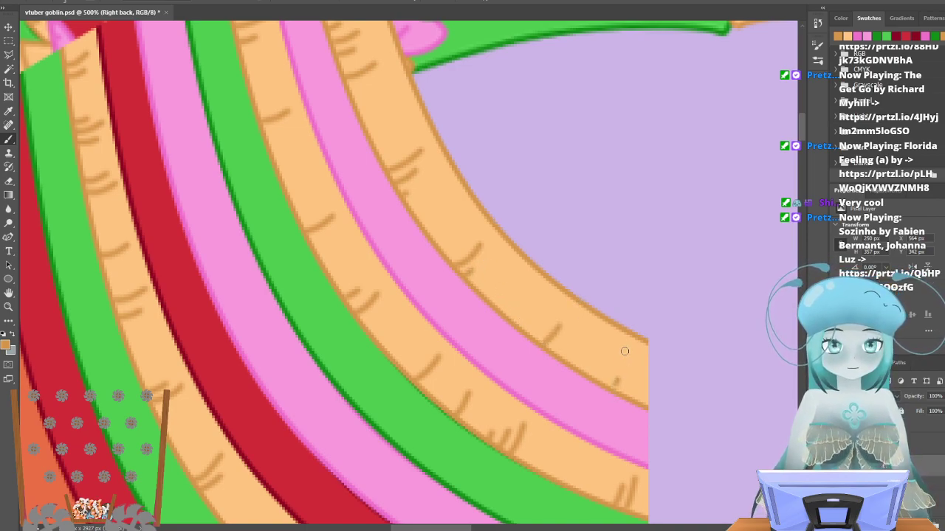
Set the brush to the dark pink outline colour and paint yarn marks along the lower bend of the inner pink stripe.
scroll(405, 310, "down", 3)
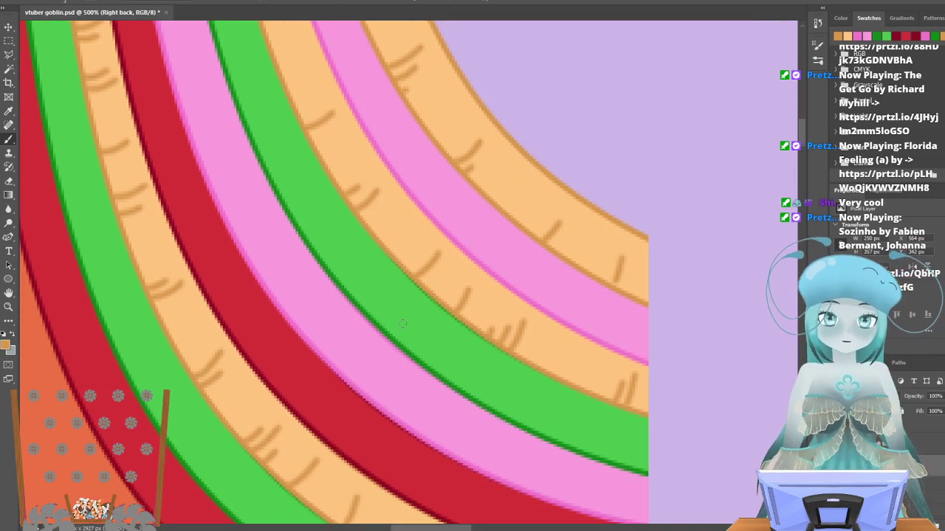
left_click(864, 35)
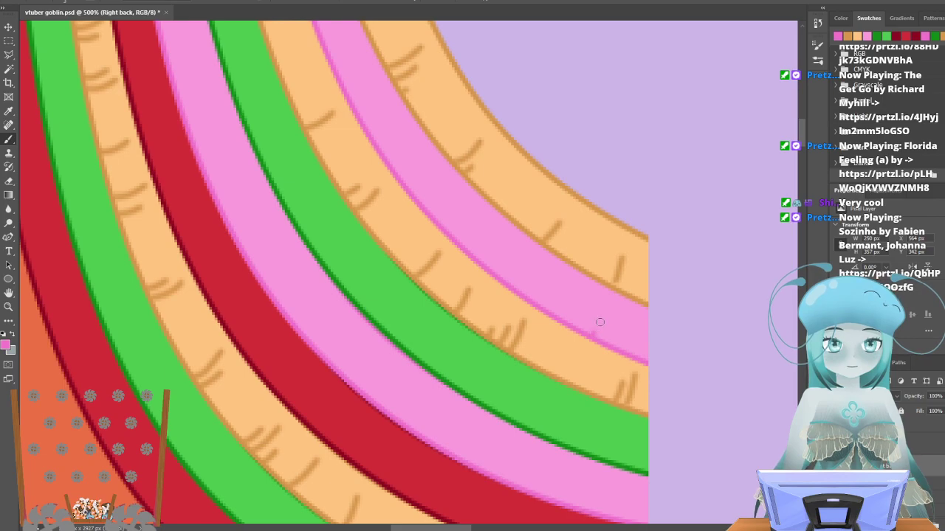
mouse_move(595, 330)
left_mouse_down()
mouse_move(600, 303)
mouse_move(590, 313)
left_mouse_up()
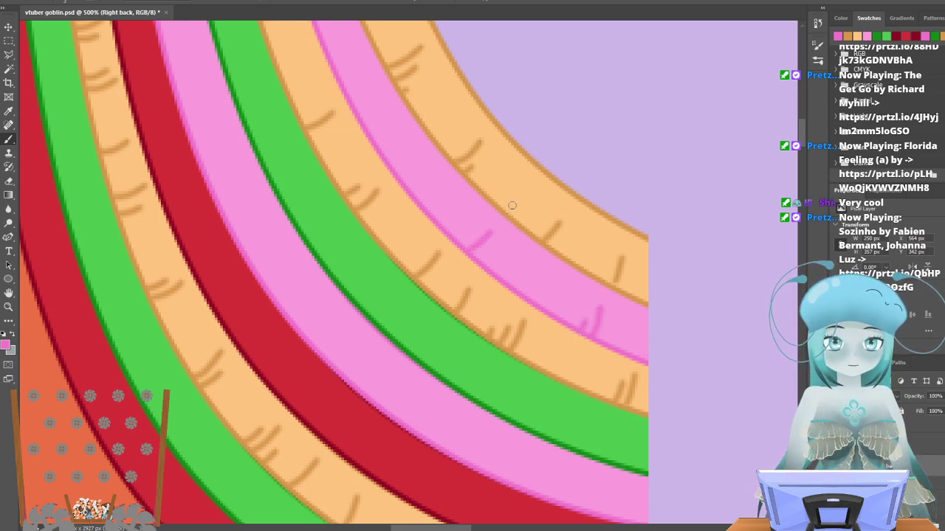
scroll(473, 238, "up", 3)
mouse_move(383, 240)
left_mouse_down()
mouse_move(417, 206)
mouse_move(384, 251)
mouse_move(409, 230)
left_mouse_up()
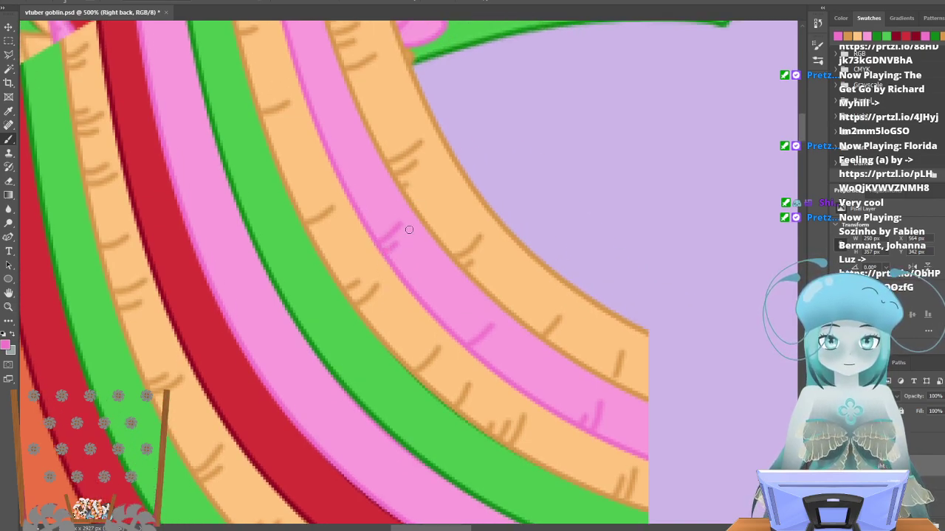
Continue the dark pink yarn marks up the inner pink stripe to its upper end.
scroll(323, 221, "up", 2)
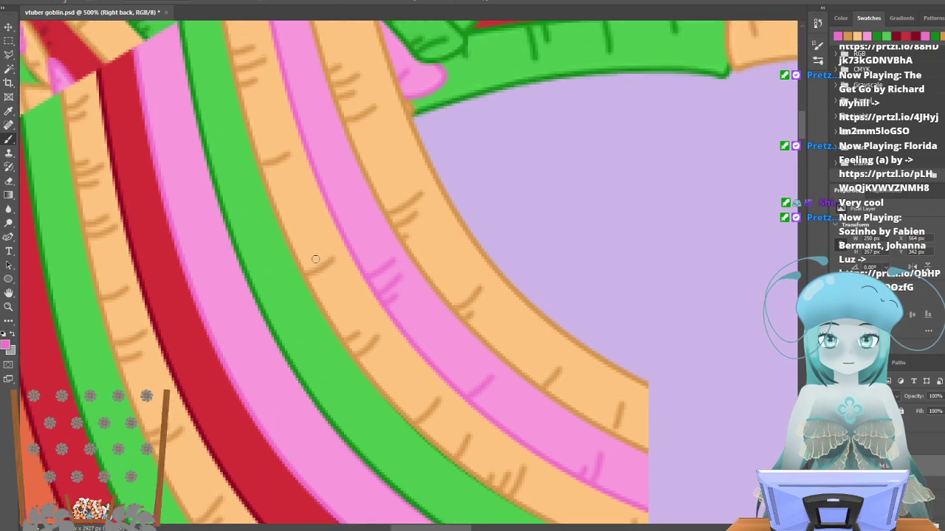
left_click_drag(322, 218, 344, 207)
scroll(288, 211, "up", 1)
scroll(288, 211, "up", 1)
mouse_move(285, 141)
left_mouse_down()
mouse_move(323, 105)
mouse_move(278, 153)
mouse_move(302, 142)
left_mouse_up()
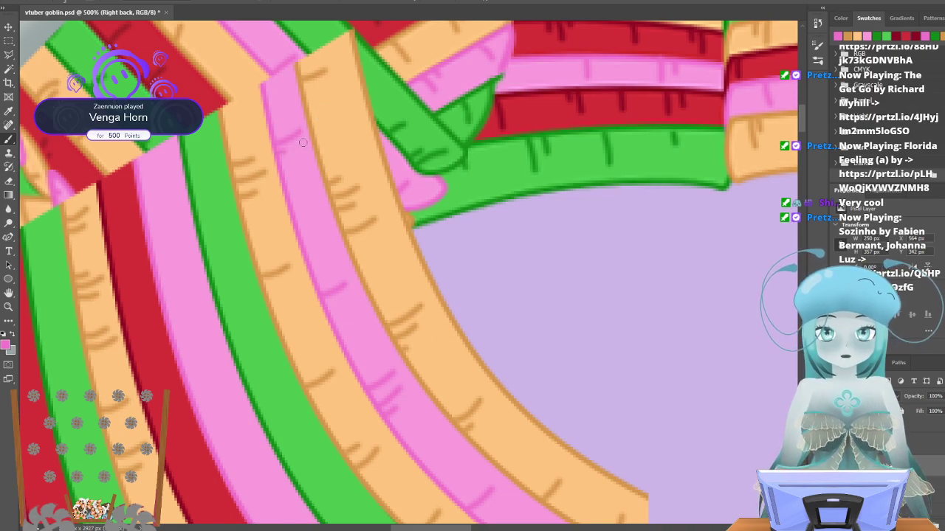
Paint groups of short dark pink yarn marks down the outer pink stripe, from its upper end to the start of the bend.
left_click_drag(147, 194, 165, 181)
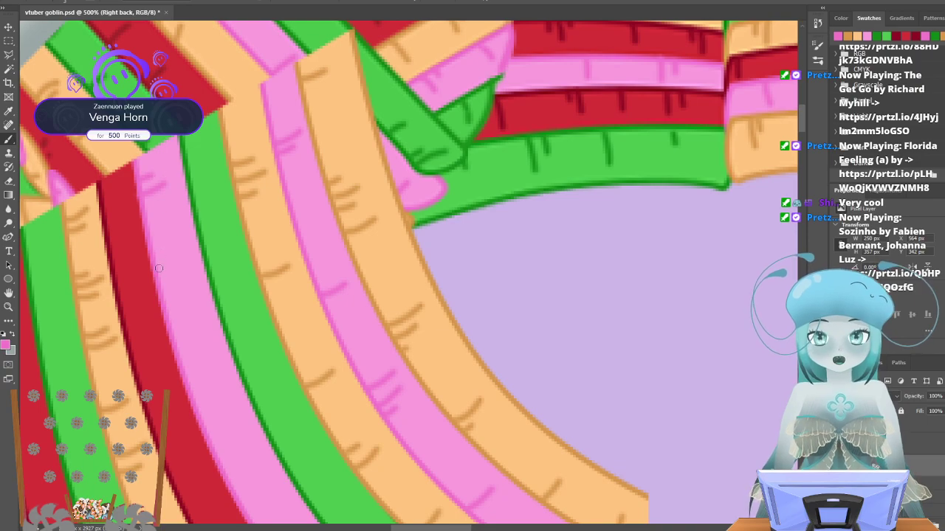
mouse_move(161, 288)
left_mouse_down()
mouse_move(183, 283)
mouse_move(186, 295)
left_mouse_up()
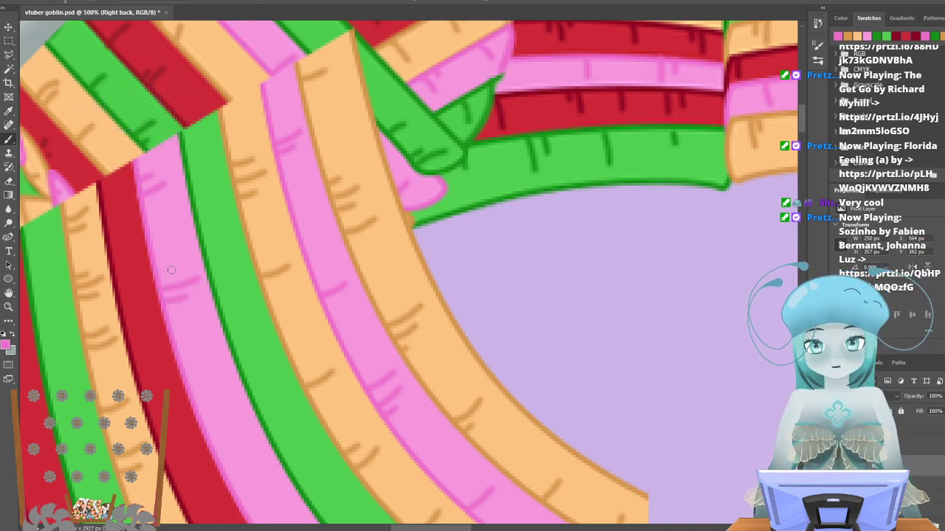
scroll(177, 269, "down", 4)
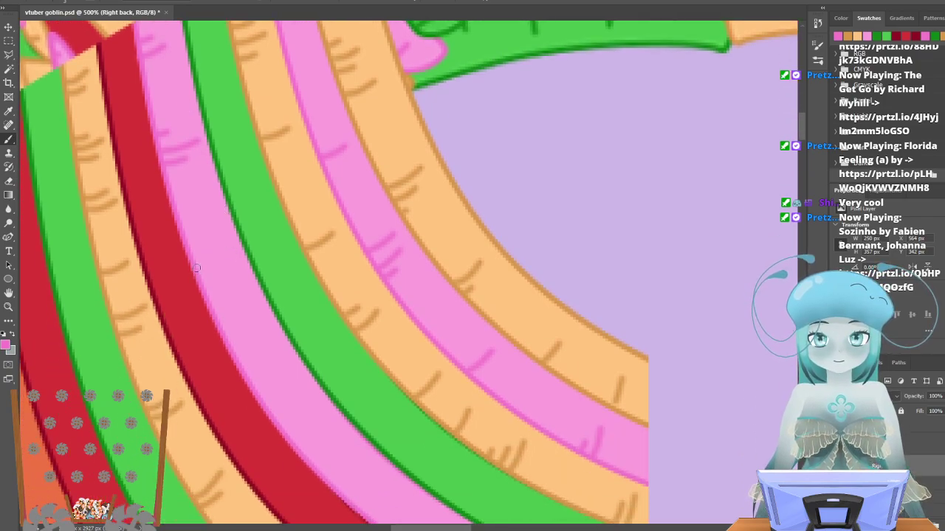
left_click_drag(219, 257, 229, 239)
left_click_drag(208, 288, 229, 278)
mouse_move(220, 329)
left_mouse_down()
mouse_move(241, 317)
mouse_move(297, 316)
left_mouse_up()
Continue the dark pink yarn marks around the lower bend of the outer pink stripe to its cut end.
scroll(273, 318, "down", 3)
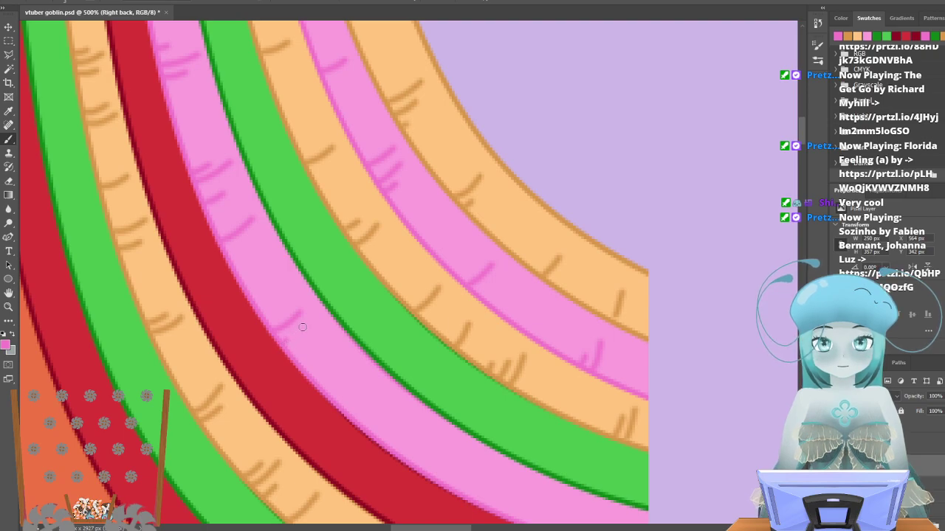
left_click_drag(332, 401, 367, 370)
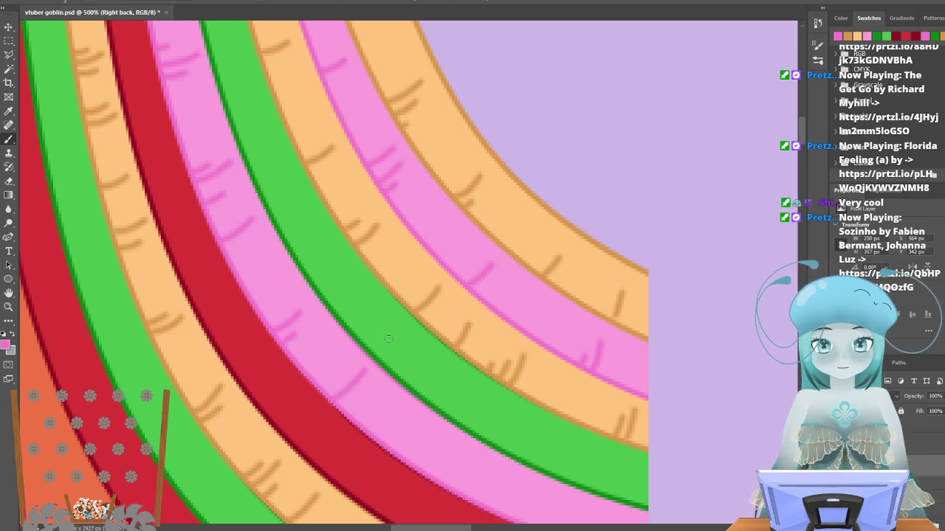
left_click_drag(370, 430, 382, 414)
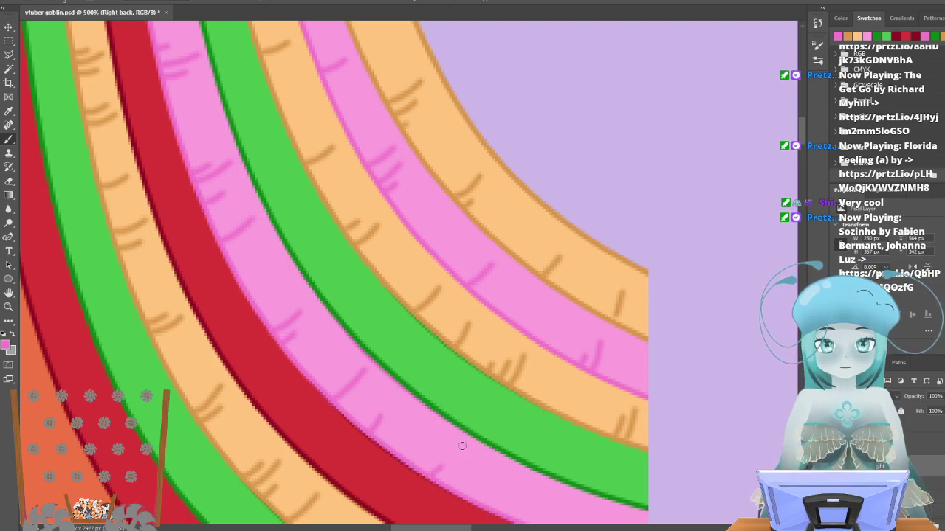
scroll(479, 450, "down", 3)
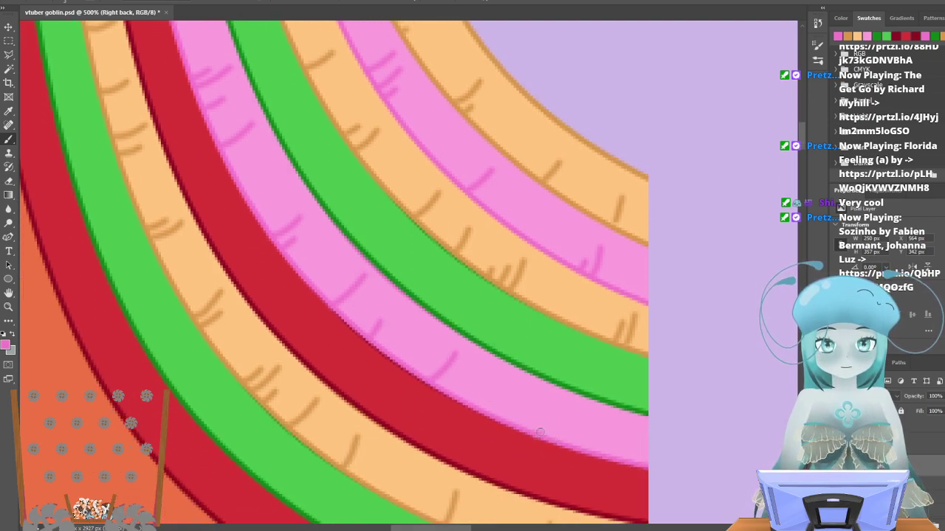
mouse_move(552, 440)
left_mouse_down()
mouse_move(562, 421)
mouse_move(602, 422)
left_mouse_up()
Set the brush to the dark red outline colour and paint yarn marks along the lower end of the outermost red stripe.
scroll(732, 318, "down", 6)
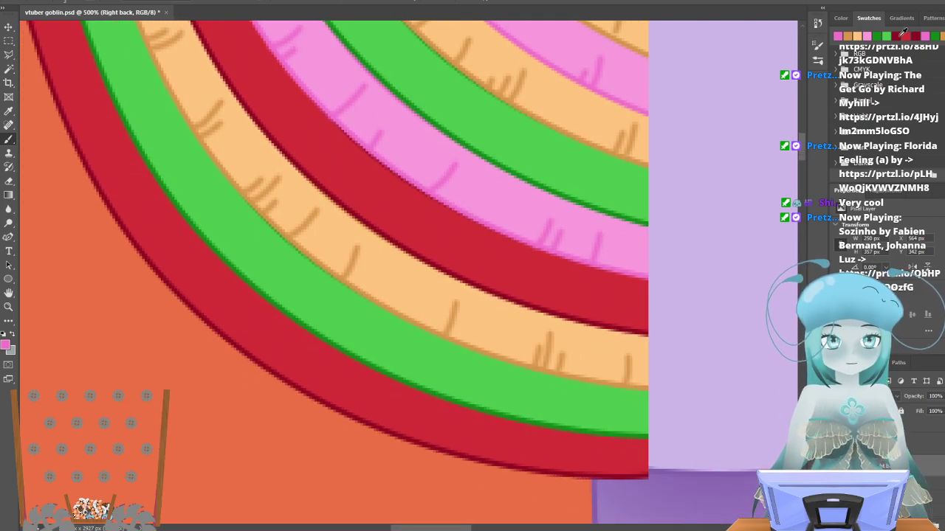
left_click(901, 34)
scroll(687, 403, "down", 1)
left_click_drag(597, 430, 600, 408)
left_click_drag(611, 425, 607, 406)
mouse_move(441, 405)
left_mouse_down()
mouse_move(451, 352)
mouse_move(416, 392)
mouse_move(441, 384)
left_mouse_up()
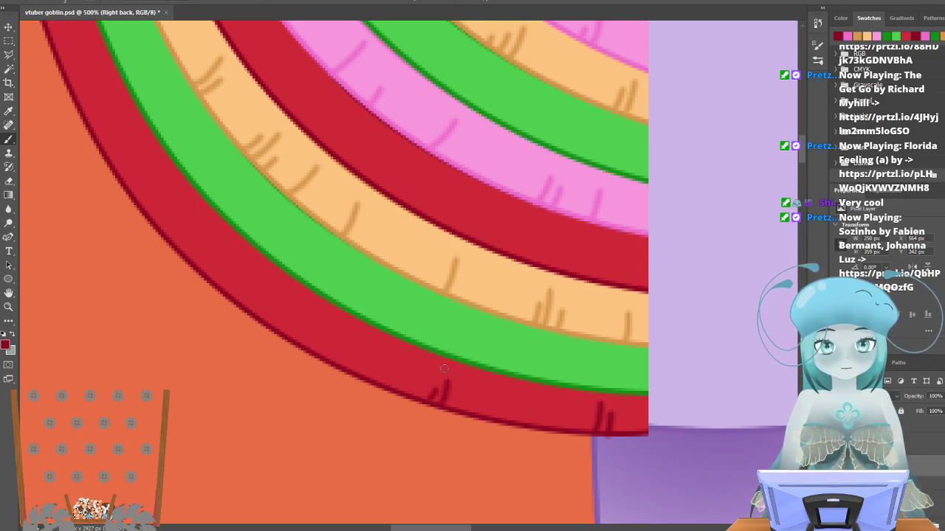
mouse_move(333, 355)
left_mouse_down()
mouse_move(358, 299)
mouse_move(344, 349)
left_mouse_up()
left_click_drag(286, 335, 300, 321)
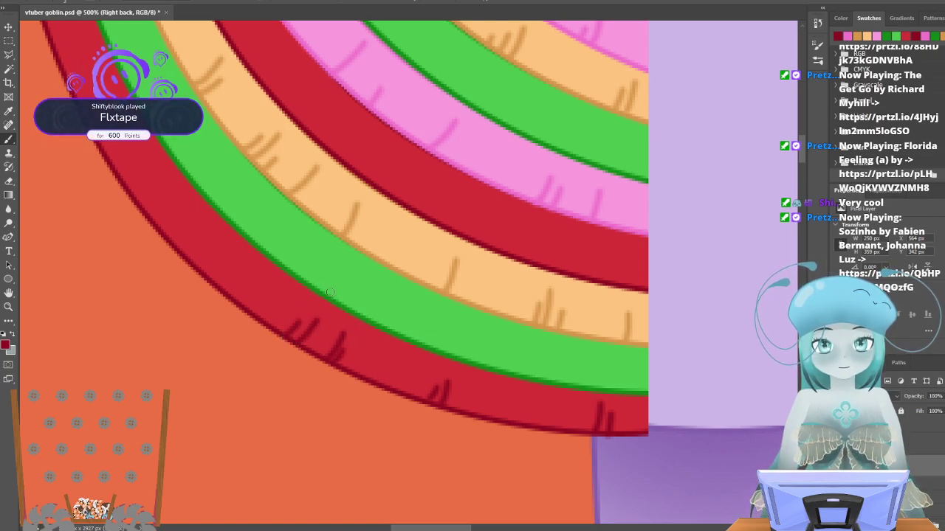
Continue the dark red yarn marks up around the bend of the outermost red stripe.
scroll(214, 375, "up", 3)
mouse_move(217, 376)
left_mouse_down()
mouse_move(244, 331)
mouse_move(238, 375)
left_mouse_up()
left_click_drag(238, 378, 251, 361)
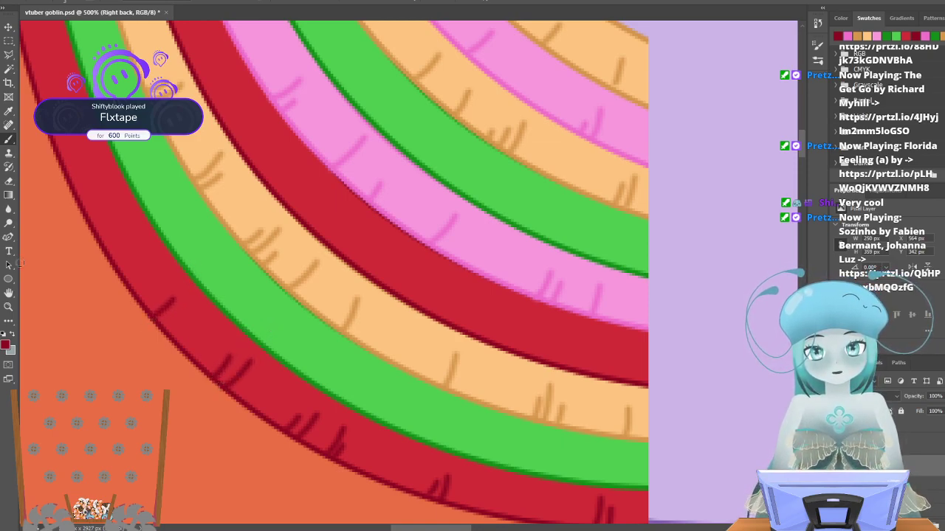
scroll(169, 317, "up", 5)
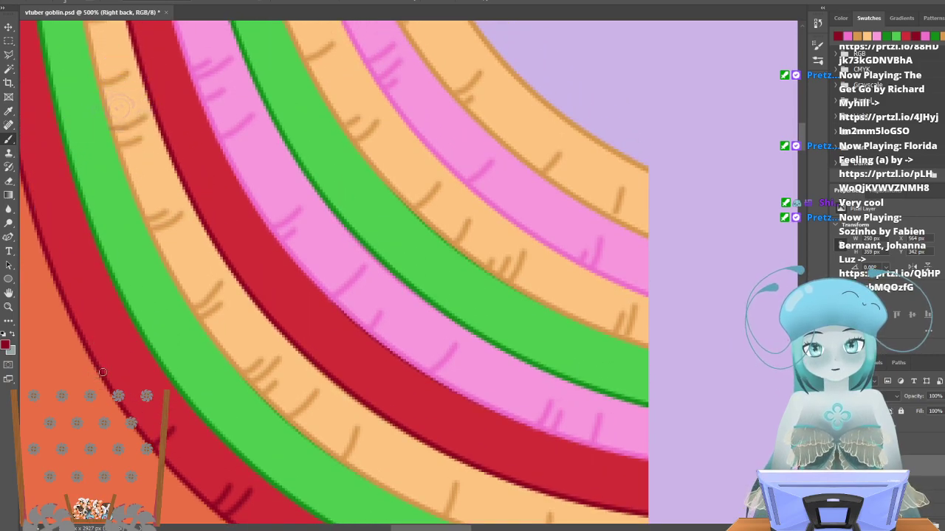
scroll(57, 341, "up", 1)
scroll(56, 341, "up", 2)
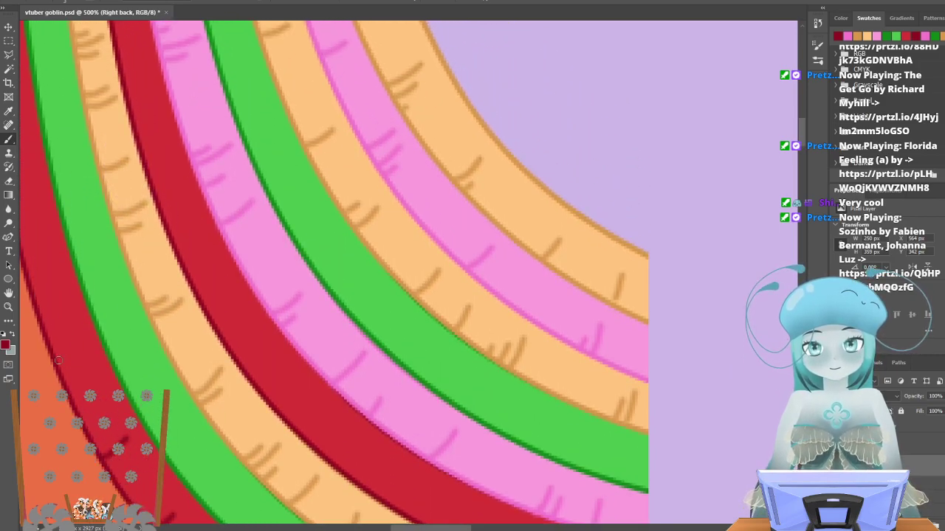
left_click_drag(59, 366, 89, 354)
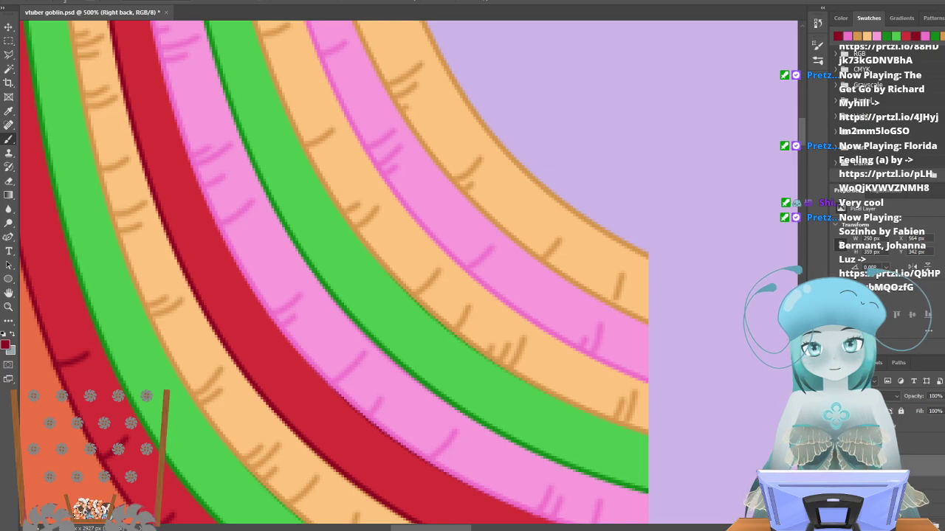
Paint dark red yarn marks up the steep upper half of the outermost red stripe to its upper end.
left_click_drag(437, 528, 406, 528)
scroll(313, 416, "up", 3)
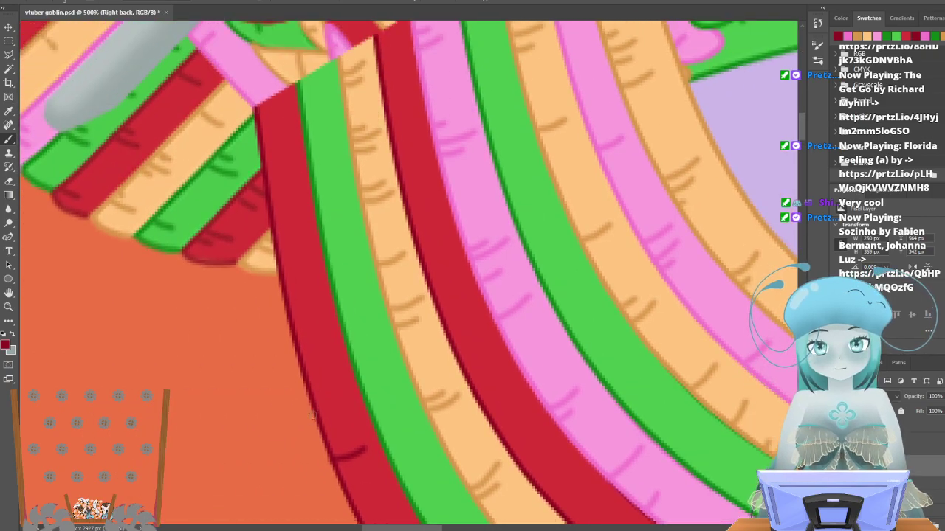
mouse_move(316, 414)
left_mouse_down()
mouse_move(373, 390)
mouse_move(319, 424)
mouse_move(361, 404)
left_mouse_up()
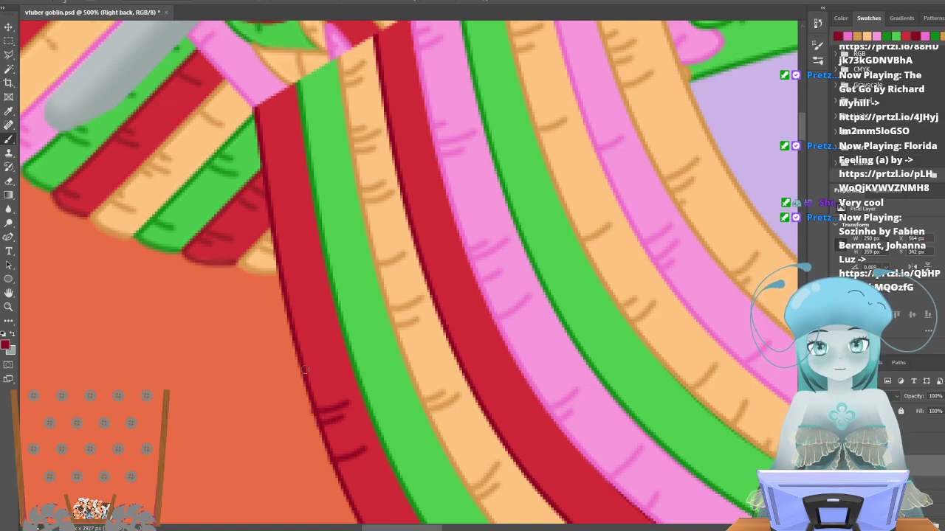
left_click_drag(304, 366, 336, 358)
mouse_move(287, 303)
left_mouse_down()
mouse_move(317, 293)
mouse_move(289, 289)
mouse_move(306, 284)
left_mouse_up()
left_click_drag(279, 228, 305, 218)
left_click_drag(267, 170, 292, 164)
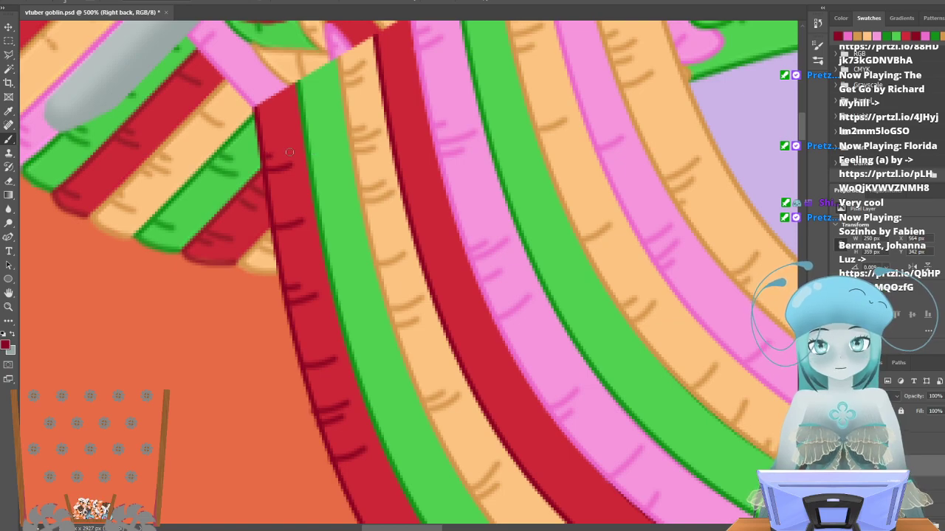
Paint groups of short dark red yarn marks down the upper part of the inner red stripe.
scroll(375, 133, "up", 2)
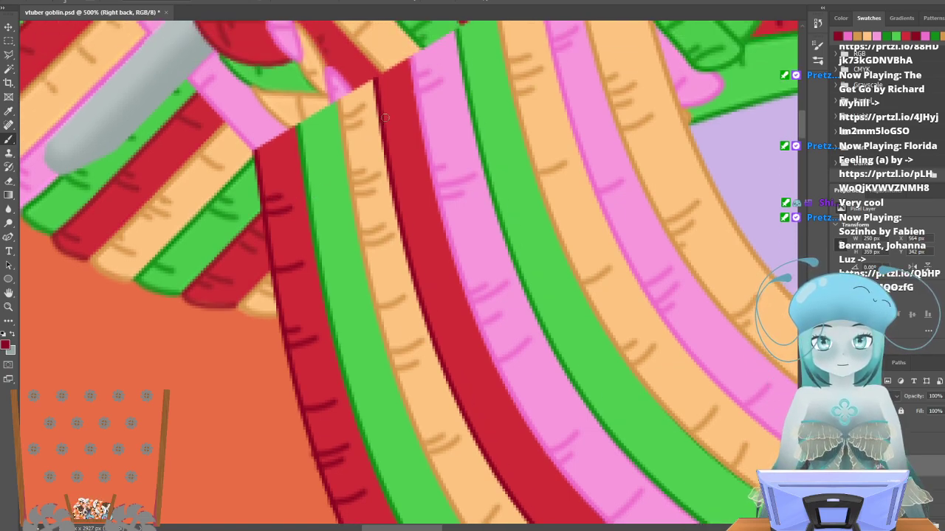
left_click_drag(386, 117, 403, 110)
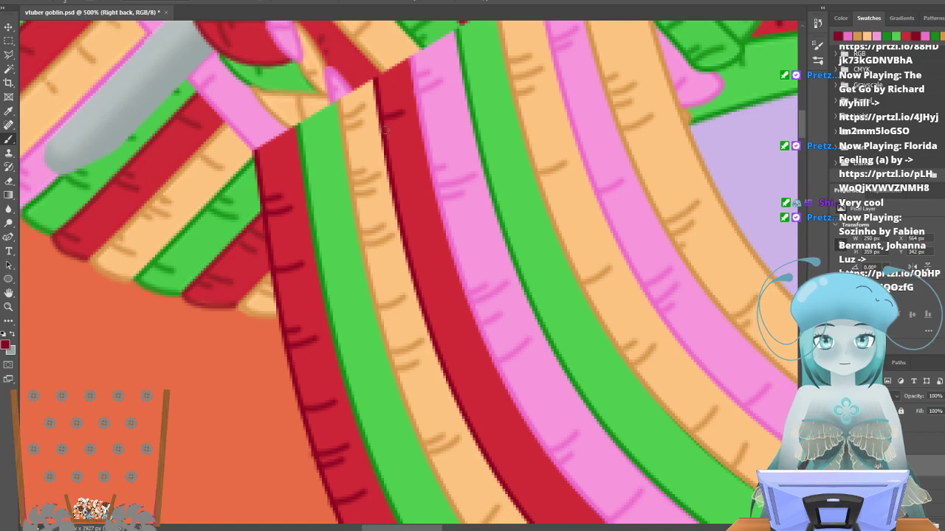
left_click_drag(399, 199, 423, 190)
left_click_drag(419, 283, 440, 270)
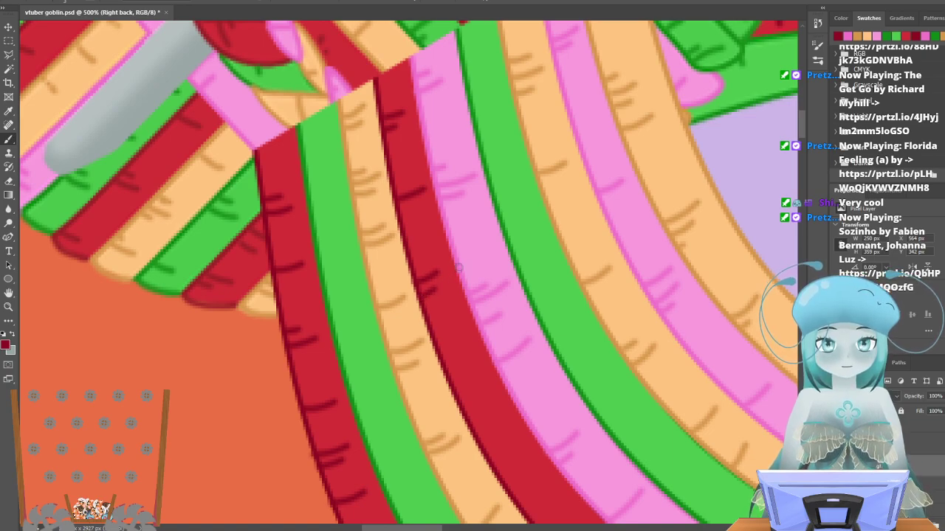
Continue the dark red yarn marks down the middle of the inner red stripe into the bend.
scroll(472, 284, "down", 3)
mouse_move(451, 266)
left_mouse_down()
mouse_move(473, 252)
mouse_move(461, 274)
mouse_move(469, 268)
left_mouse_up()
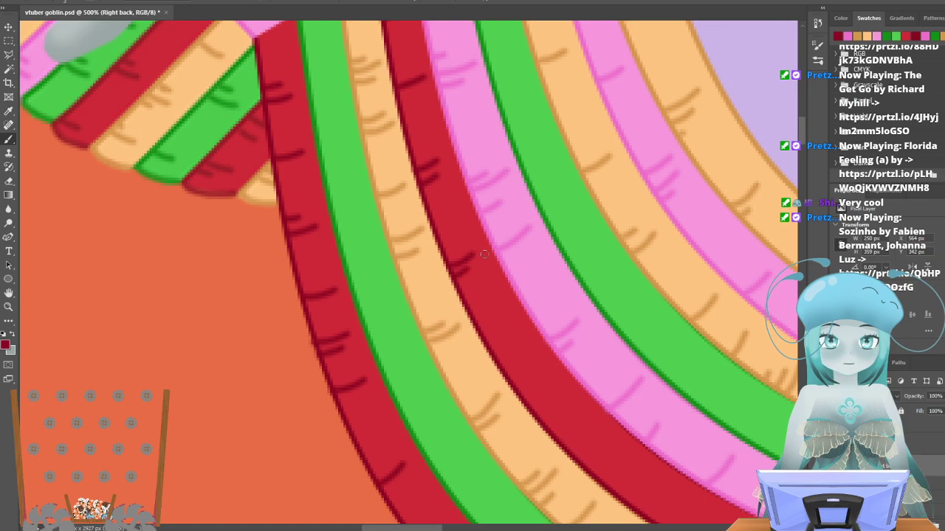
mouse_move(487, 336)
left_mouse_down()
mouse_move(534, 301)
mouse_move(494, 318)
left_mouse_up()
left_click_drag(513, 381, 536, 363)
left_click_drag(561, 444, 588, 421)
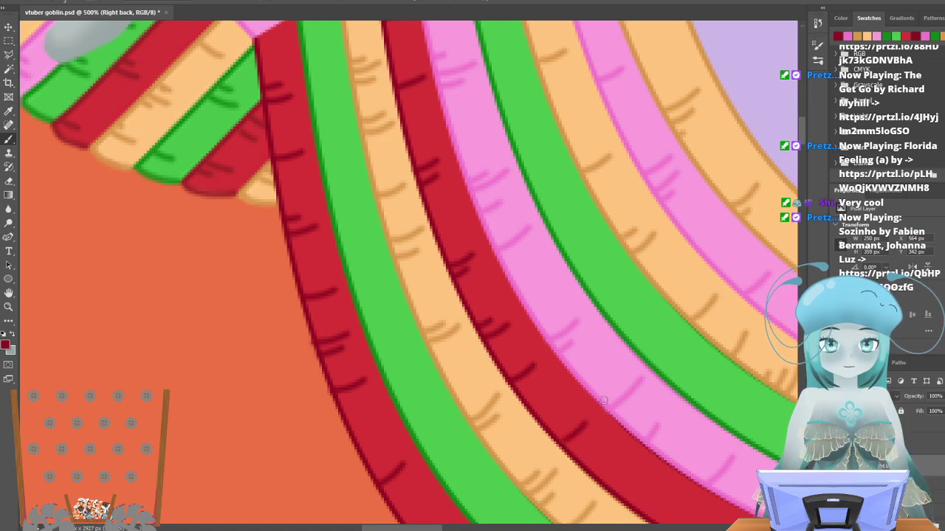
left_click_drag(578, 458, 593, 444)
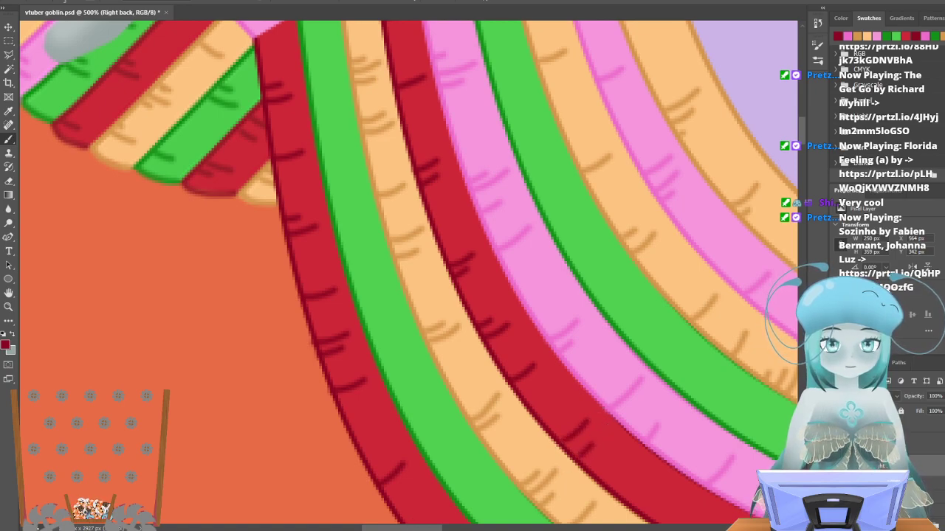
Finish the dark red yarn marks along the lower bend of the inner red stripe to its cut end.
scroll(441, 360, "right", 3)
scroll(441, 360, "down", 3)
mouse_move(368, 353)
left_mouse_down()
mouse_move(402, 294)
mouse_move(358, 349)
mouse_move(384, 316)
left_mouse_up()
left_click_drag(389, 365, 406, 344)
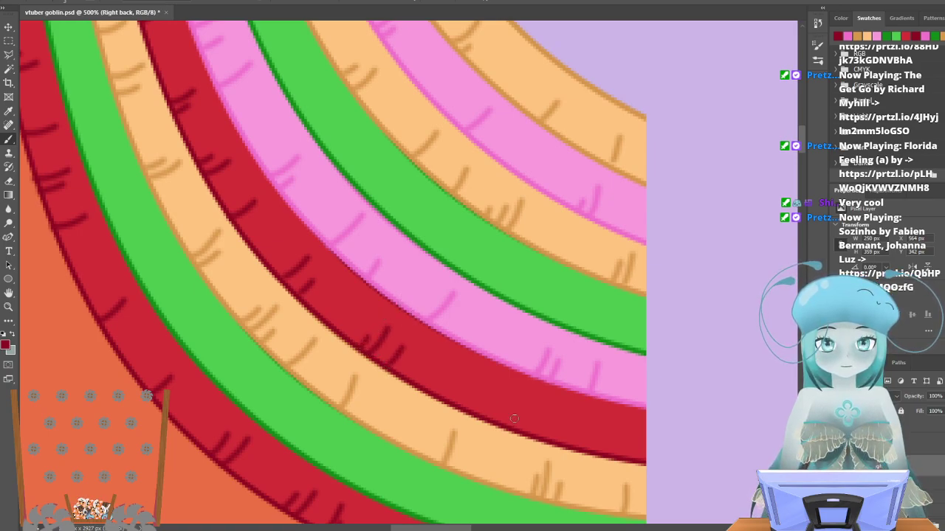
left_click_drag(496, 422, 515, 391)
left_click_drag(558, 443, 567, 415)
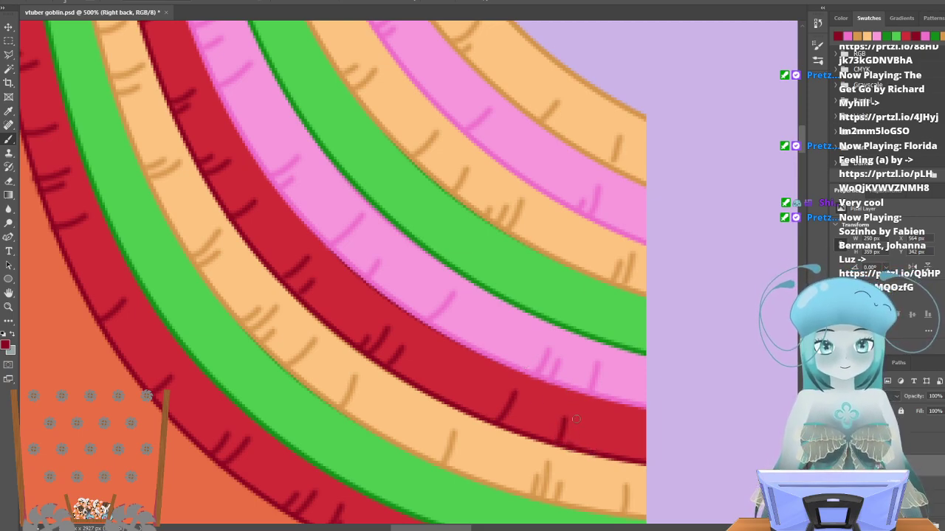
left_click_drag(623, 464, 631, 440)
Set the brush to the dark green outline colour and paint yarn marks along the lower bend of the outer green stripe, redoing any misplaced stroke.
scroll(466, 350, "down", 2)
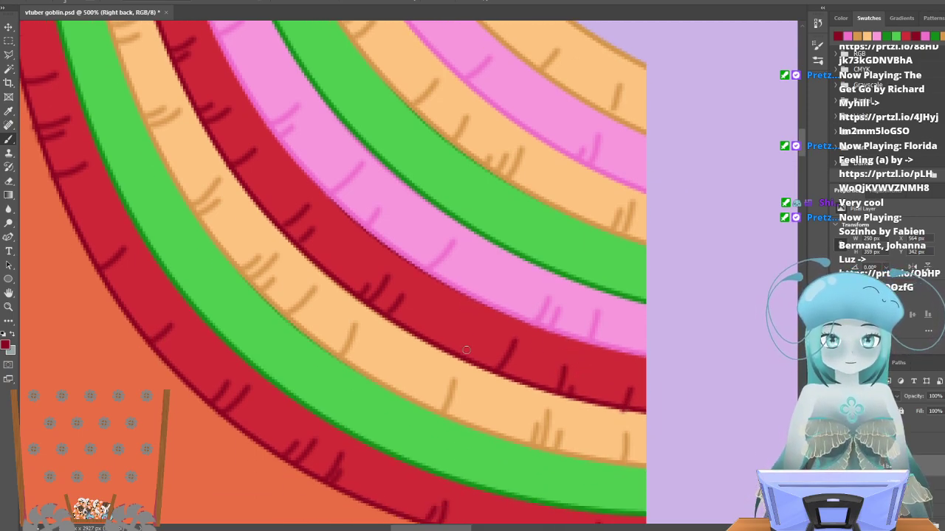
scroll(467, 350, "down", 3)
scroll(590, 386, "down", 2)
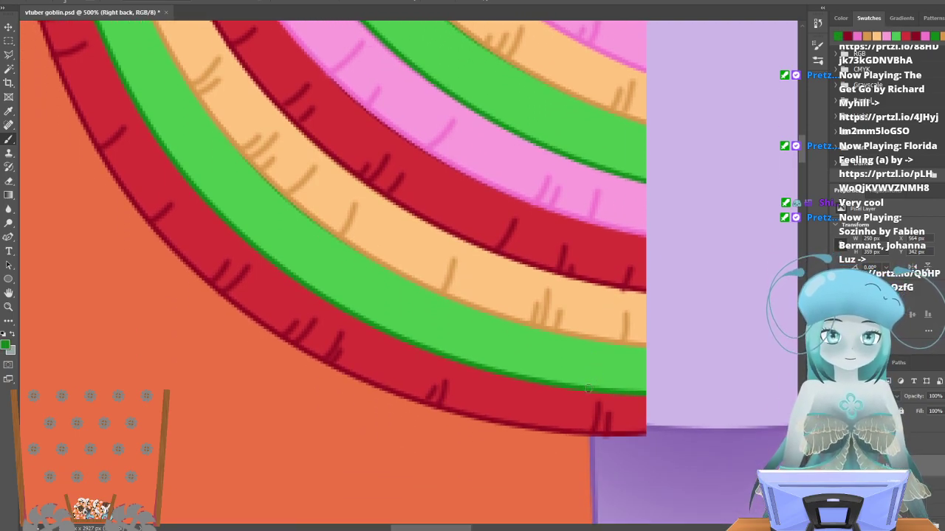
left_click_drag(590, 382, 593, 356)
left_click_drag(462, 361, 476, 329)
left_click_drag(447, 361, 464, 339)
left_click_drag(360, 317, 370, 292)
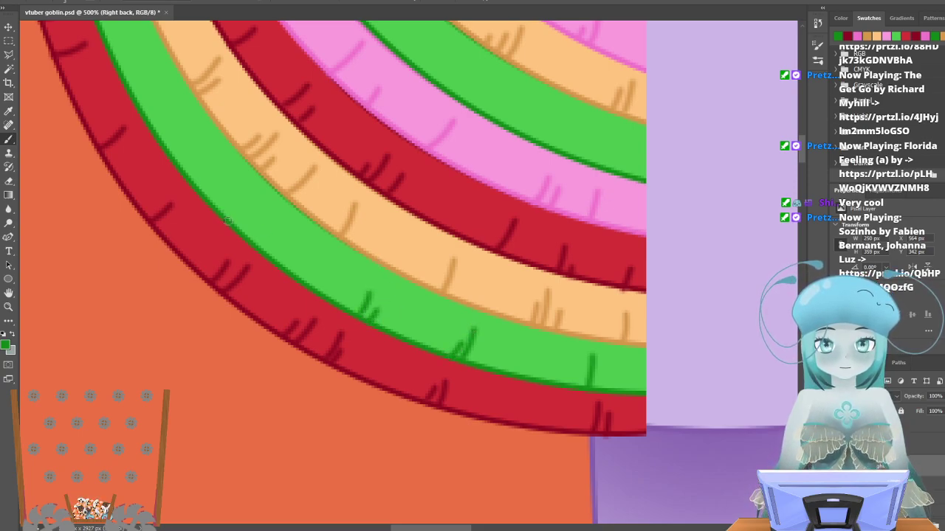
left_click_drag(241, 215, 252, 201)
key("ctrl+z")
left_click_drag(236, 220, 252, 198)
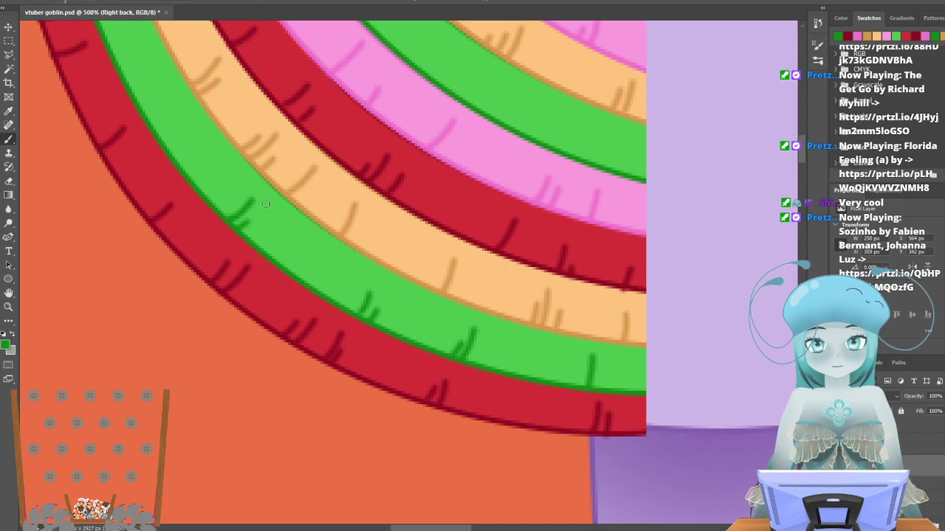
Continue the dark green yarn marks up the outer green stripe to its upper end.
scroll(252, 218, "up", 5)
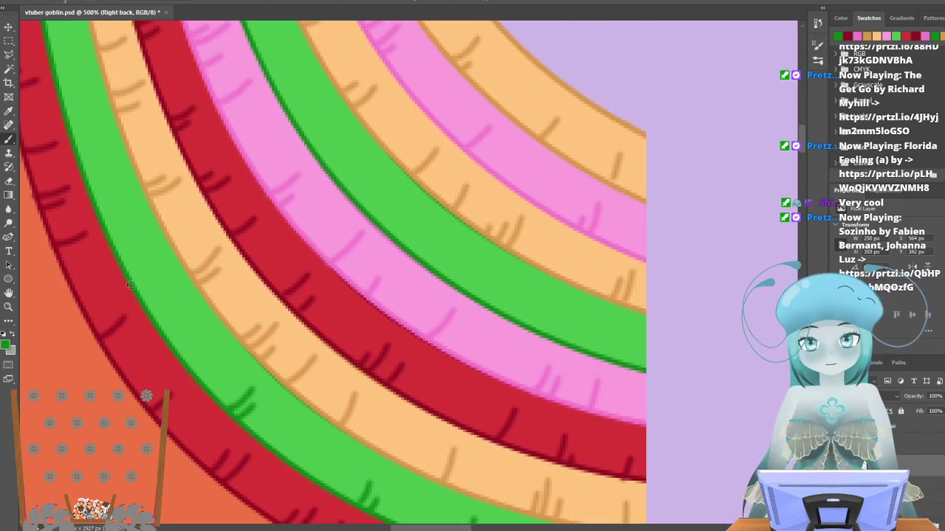
mouse_move(134, 280)
left_mouse_down()
mouse_move(160, 264)
mouse_move(150, 285)
mouse_move(158, 278)
left_mouse_up()
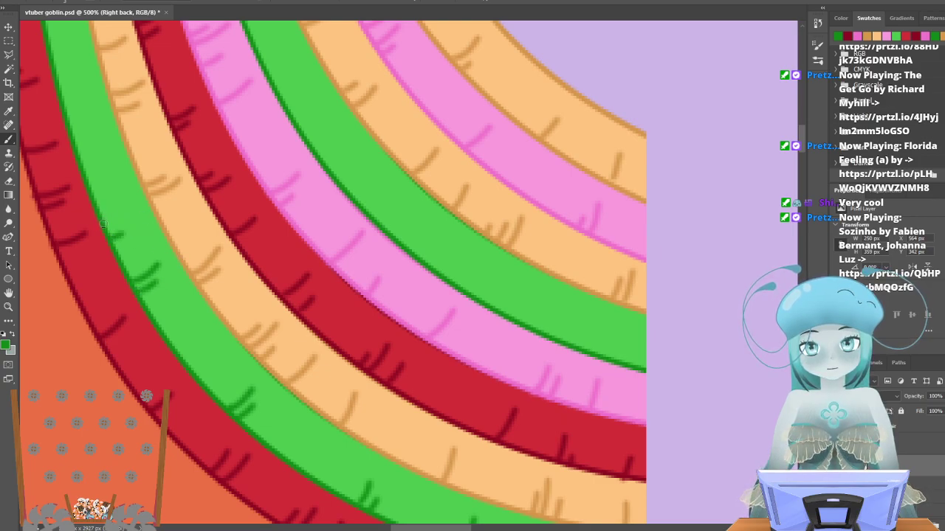
mouse_move(121, 219)
left_mouse_down()
mouse_move(161, 191)
mouse_move(99, 211)
mouse_move(130, 198)
left_mouse_up()
scroll(90, 205, "up", 5)
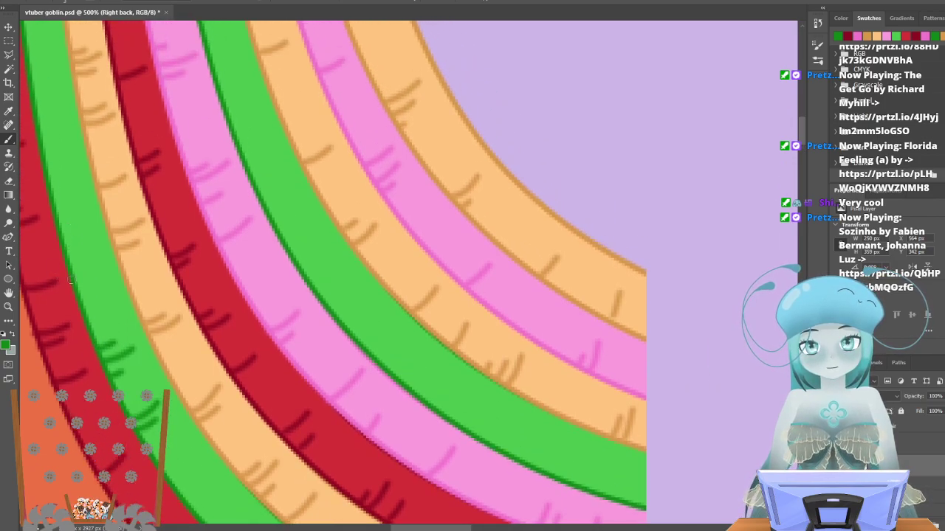
left_click_drag(83, 289, 95, 283)
left_click_drag(63, 240, 95, 230)
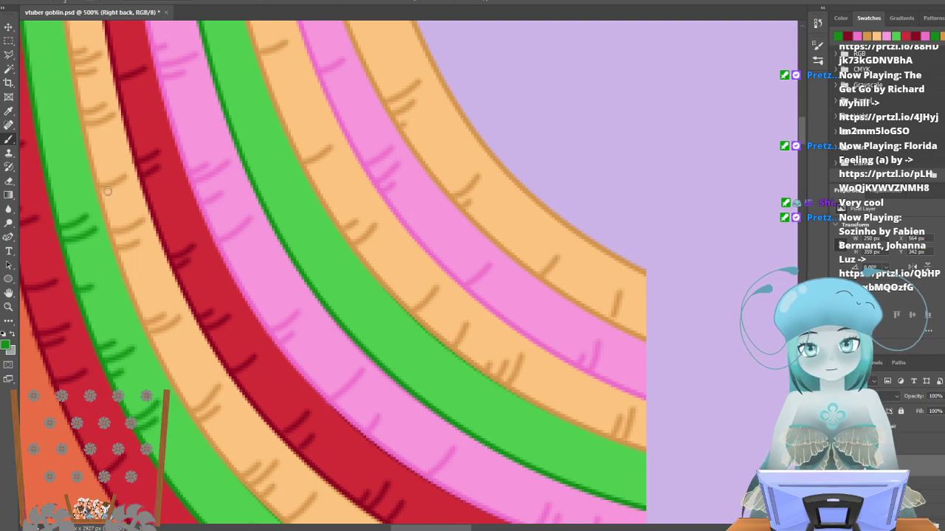
scroll(73, 220, "up", 4)
mouse_move(44, 220)
left_mouse_down()
mouse_move(87, 200)
mouse_move(39, 238)
mouse_move(74, 227)
left_mouse_up()
left_click_drag(29, 156, 72, 134)
Paint dark green yarn marks down the upper half of the inner green stripe from its upper end, undoing any stray stroke.
scroll(197, 138, "up", 3)
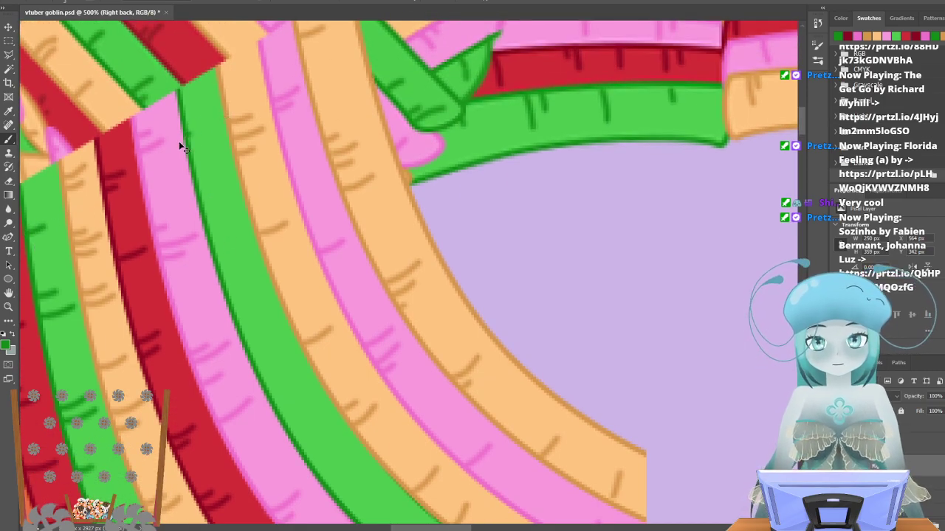
left_click_drag(199, 132, 214, 124)
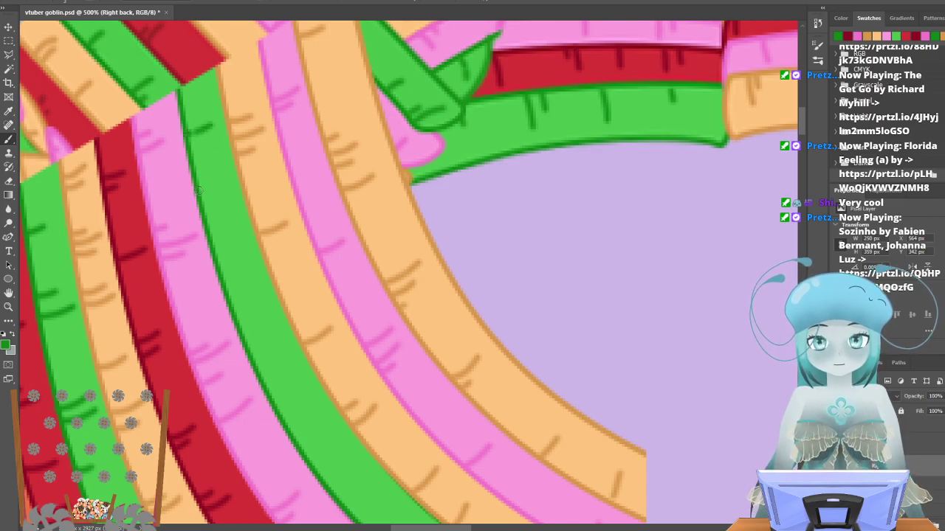
left_click_drag(204, 192, 224, 182)
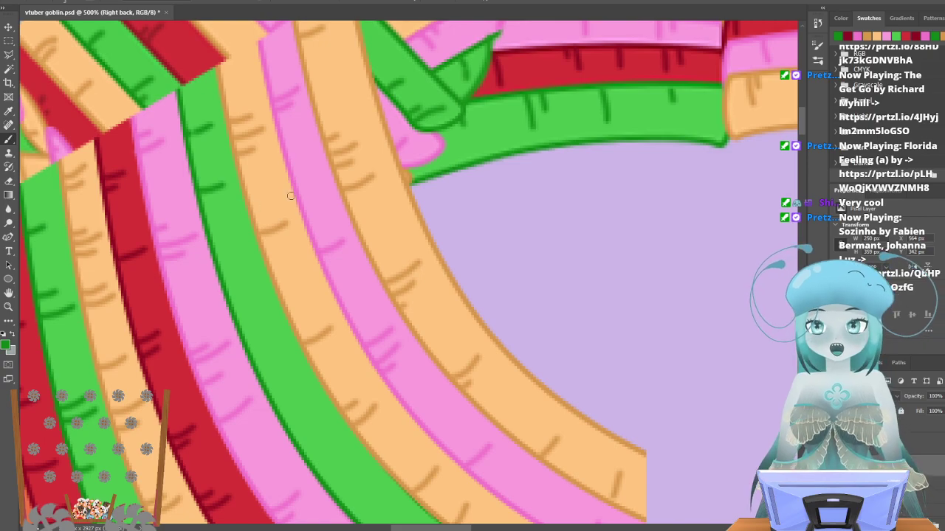
left_click(224, 202)
key("ctrl+z")
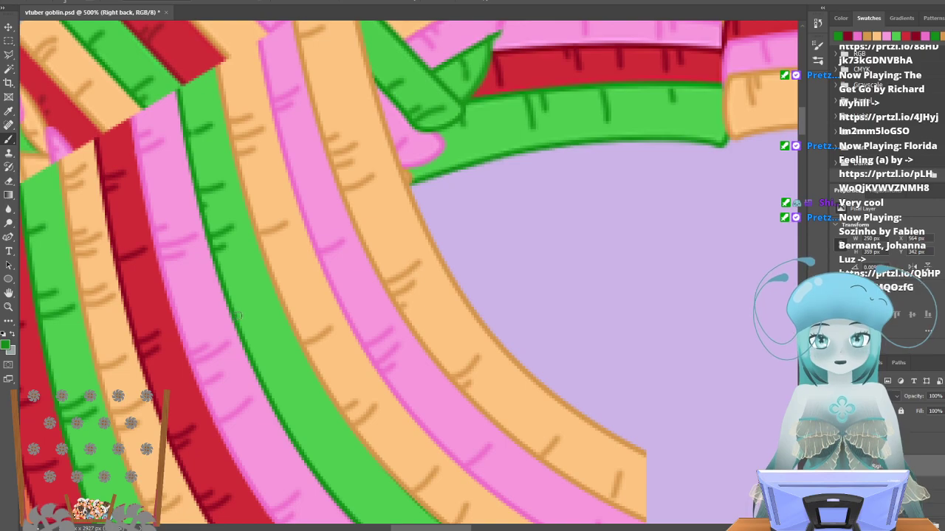
mouse_move(238, 318)
left_mouse_down()
mouse_move(262, 303)
mouse_move(261, 321)
left_mouse_up()
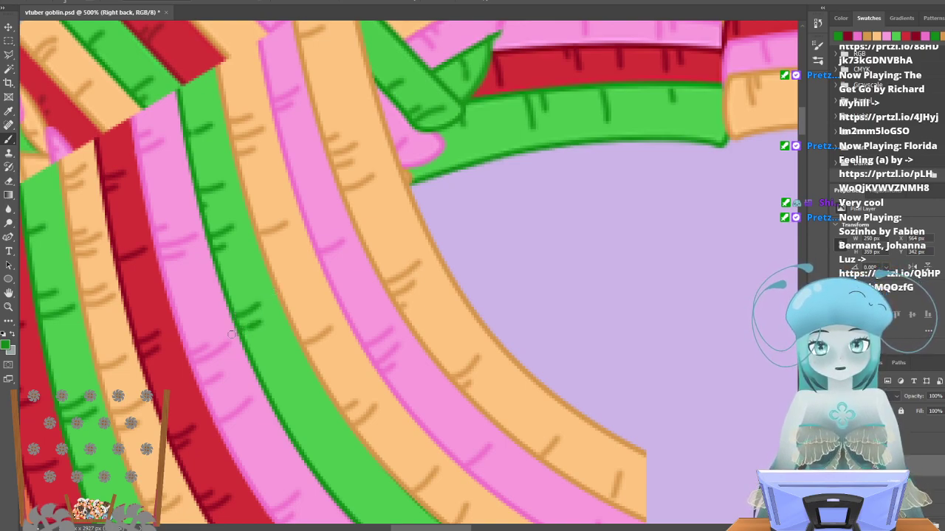
mouse_move(275, 389)
left_mouse_down()
mouse_move(295, 374)
mouse_move(286, 398)
mouse_move(297, 392)
left_mouse_up()
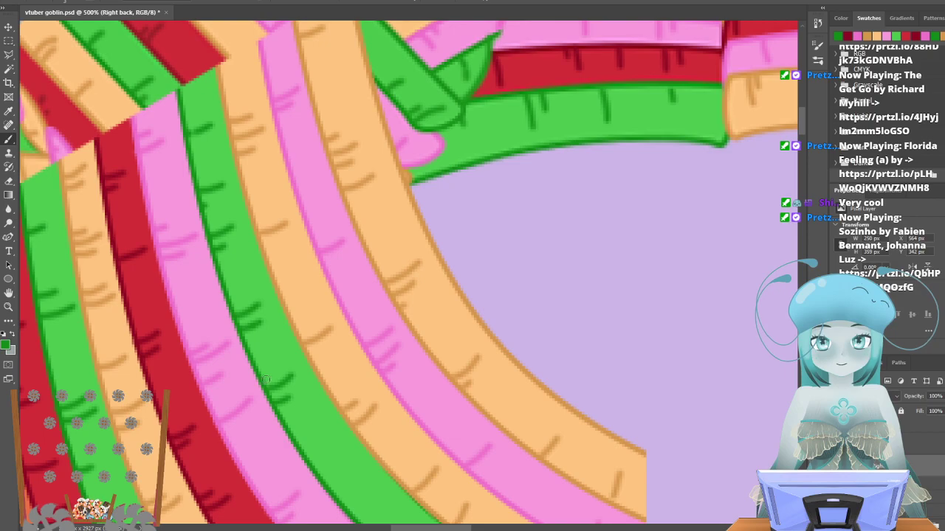
Continue the dark green yarn marks around the lower bend of the inner green stripe to its cut end.
scroll(330, 327, "down", 4)
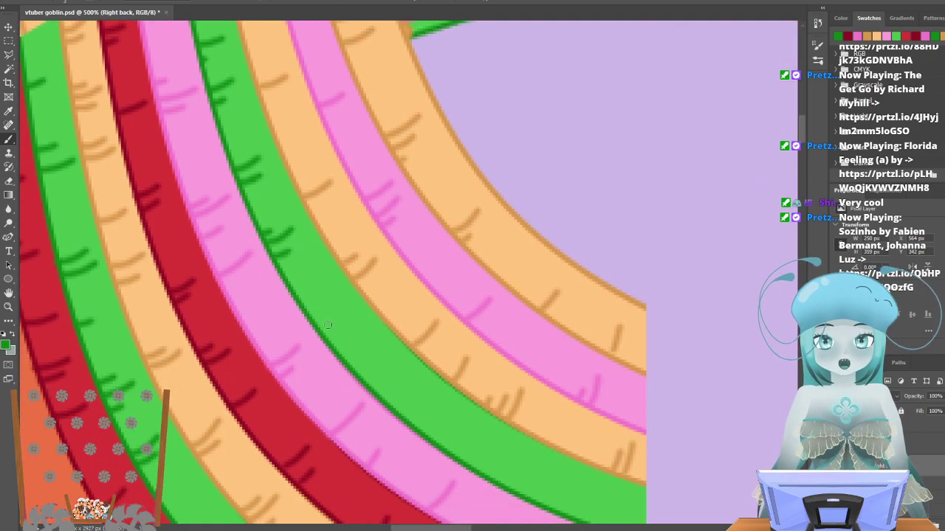
left_click_drag(313, 327, 351, 300)
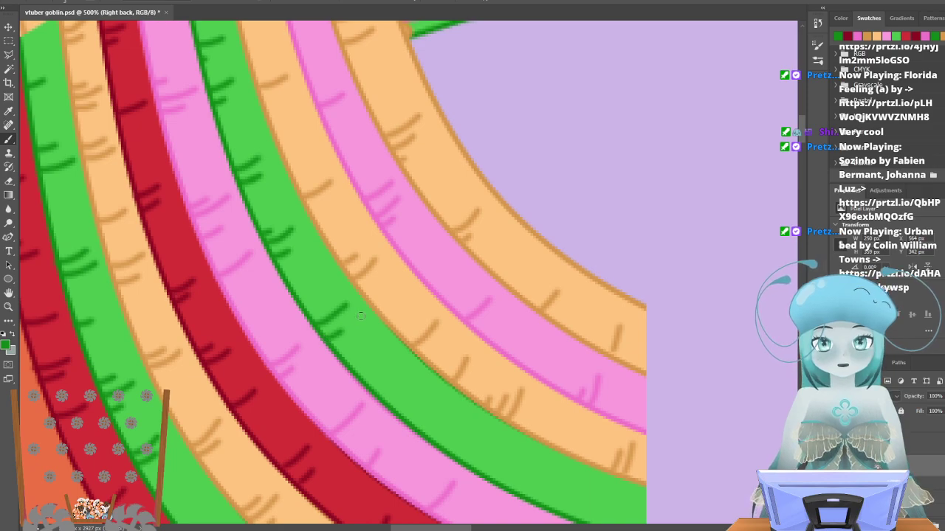
left_click_drag(374, 389, 396, 368)
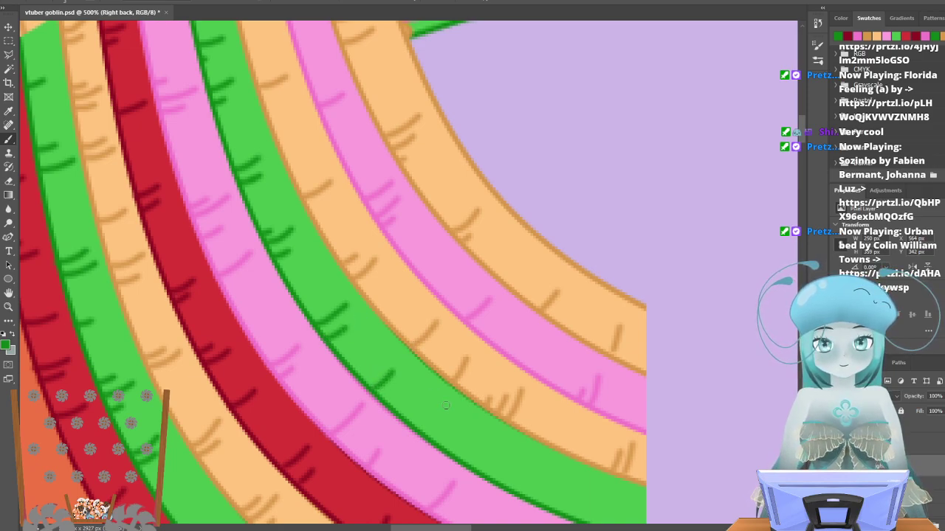
left_click_drag(431, 434, 448, 411)
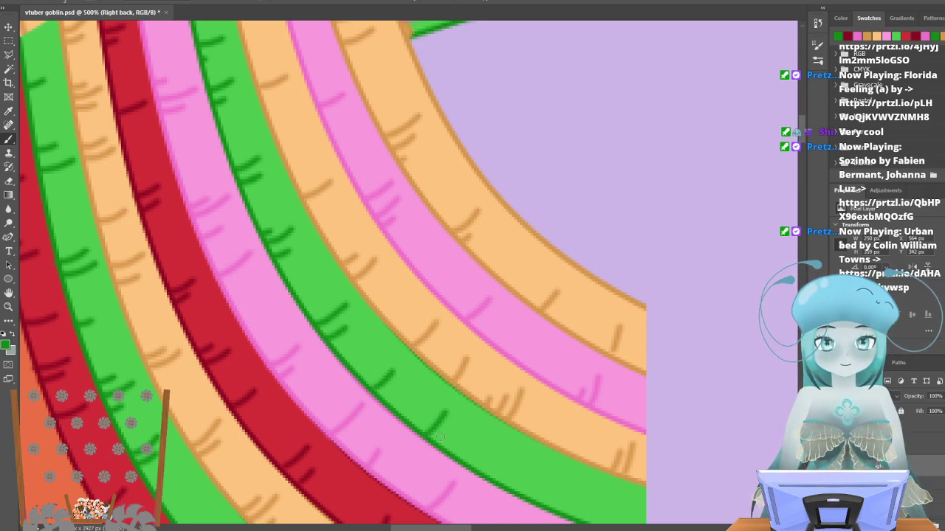
left_click_drag(436, 442, 449, 425)
scroll(509, 413, "down", 3)
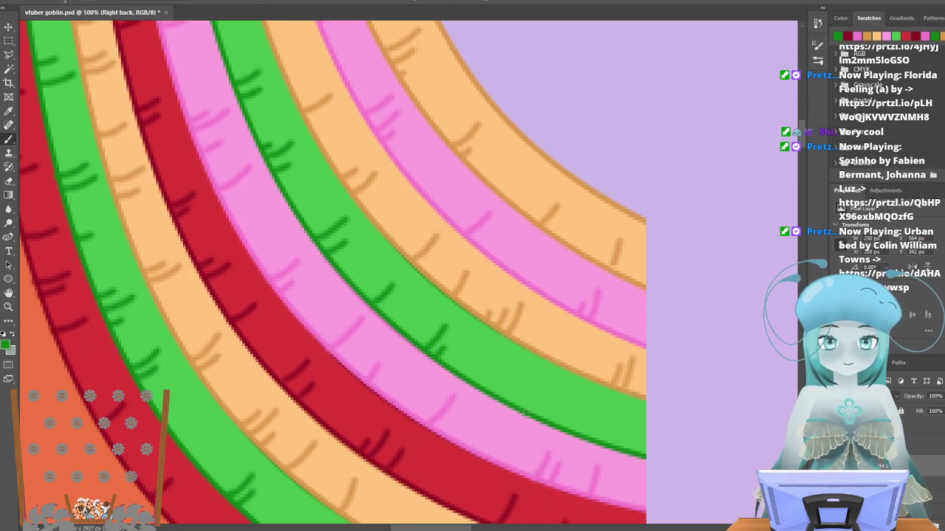
mouse_move(515, 405)
left_mouse_down()
mouse_move(541, 349)
mouse_move(538, 397)
left_mouse_up()
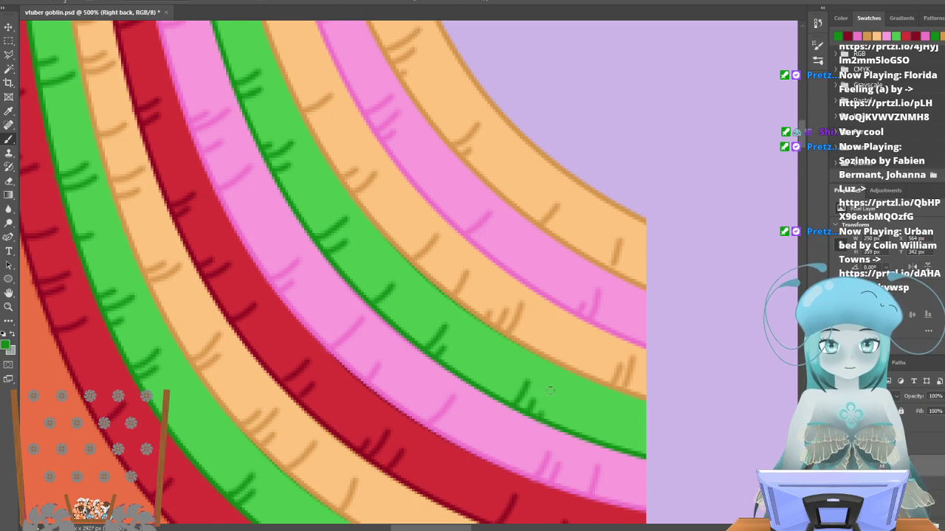
left_click_drag(600, 440, 614, 415)
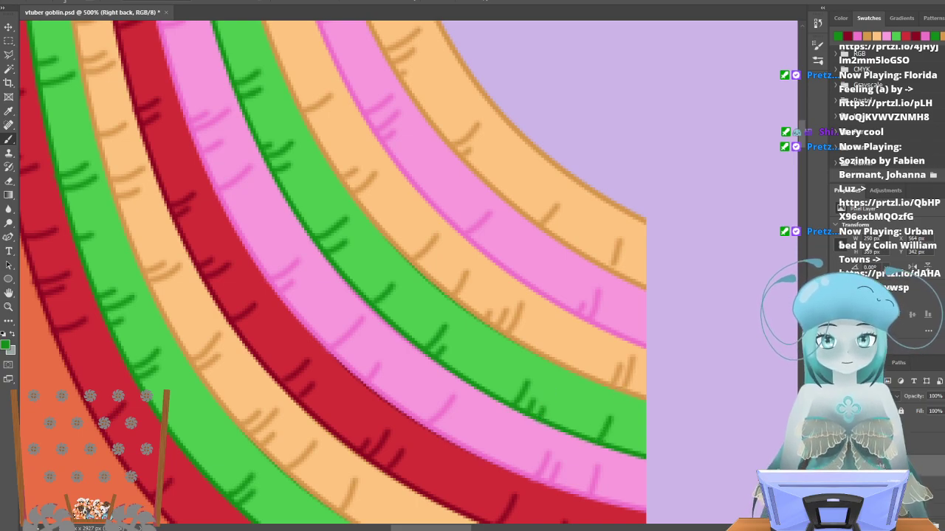
Examine the completed yarn marks on the curved stripes as a whole and compare them with the unmarked opposite half.
key("z")
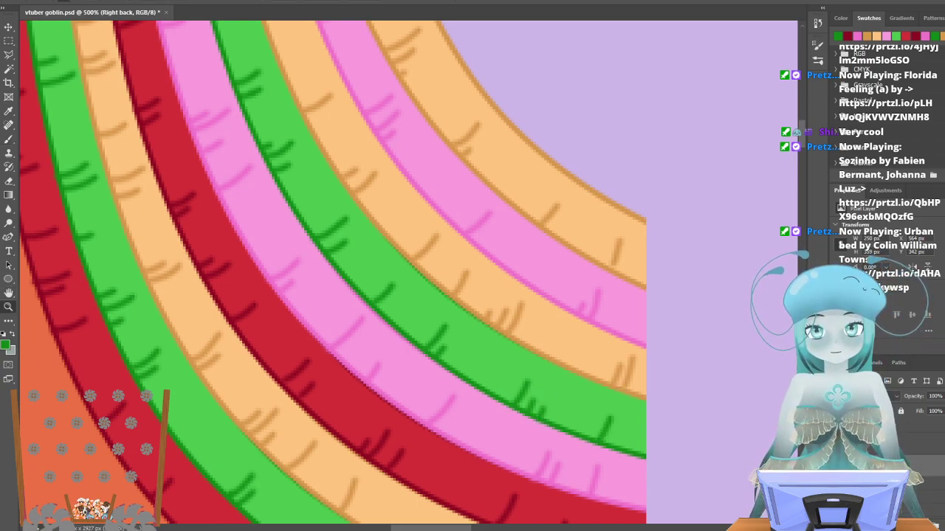
left_click(245, 155, "alt")
left_click(245, 155, "alt")
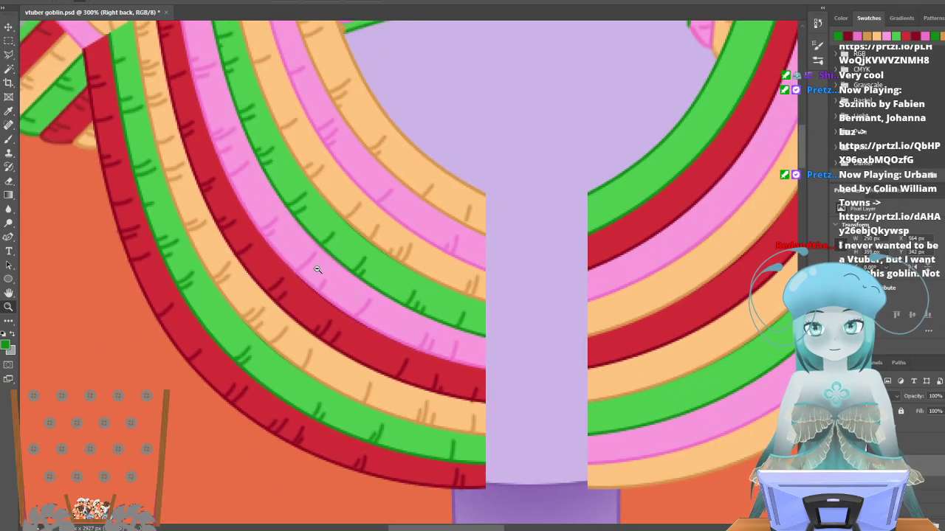
left_click(270, 304, "alt")
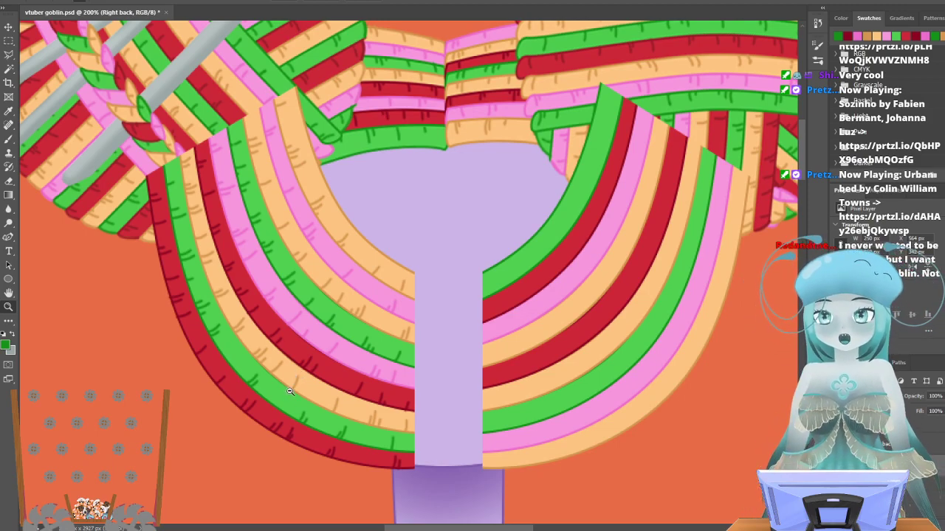
scroll(329, 437, "up", 2)
scroll(407, 428, "down", 5)
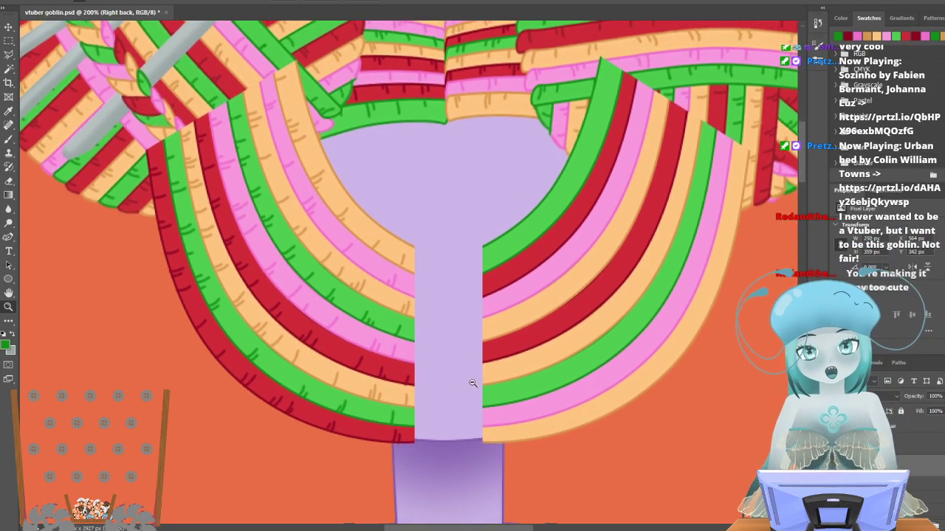
scroll(508, 360, "up", 3)
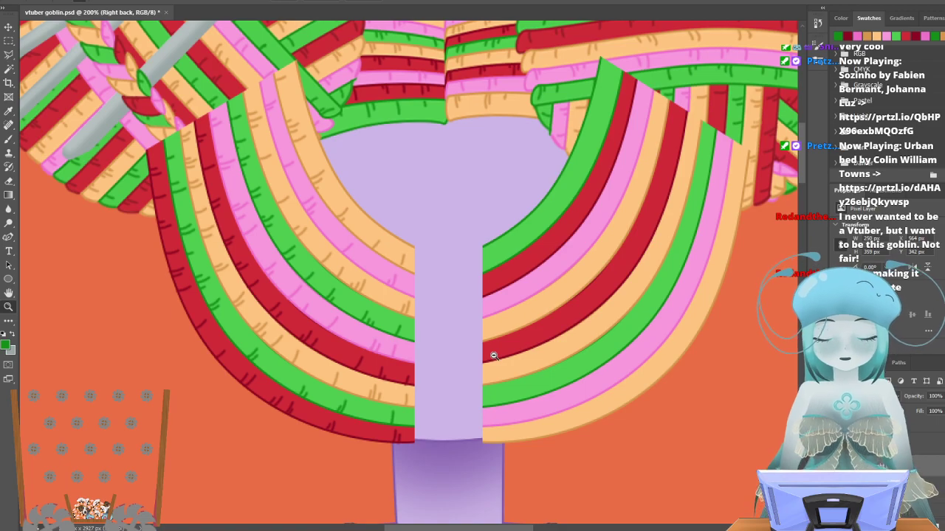
scroll(494, 356, "up", 3)
scroll(625, 329, "down", 4)
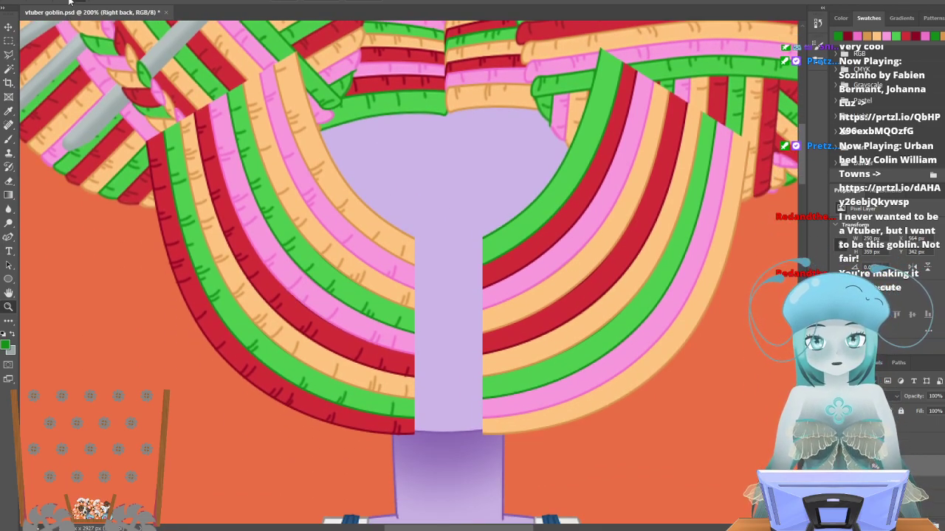
Make the Left back layer active and ready the Brush tool at the upper end of its innermost green stripe.
left_click(580, 258)
left_click(471, 297)
left_click(464, 287)
left_click(464, 287)
scroll(462, 285, "up", 4)
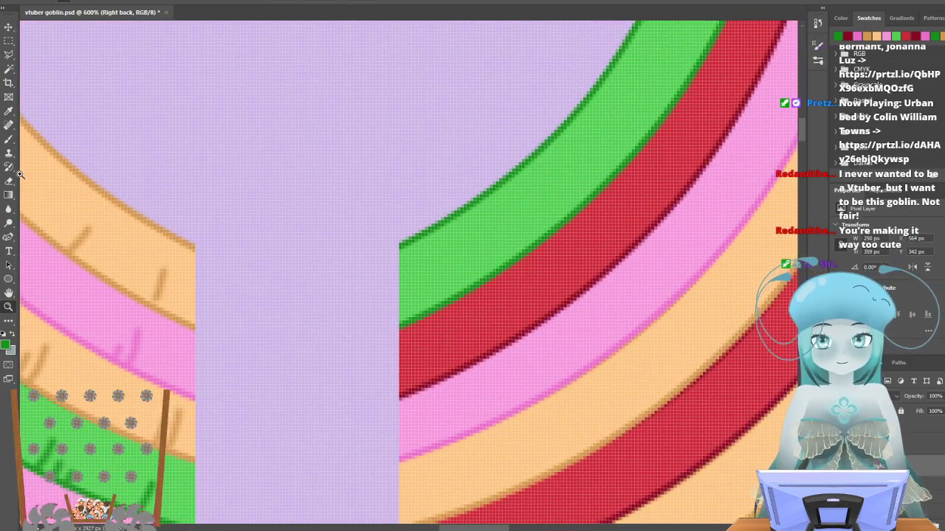
left_click(8, 140)
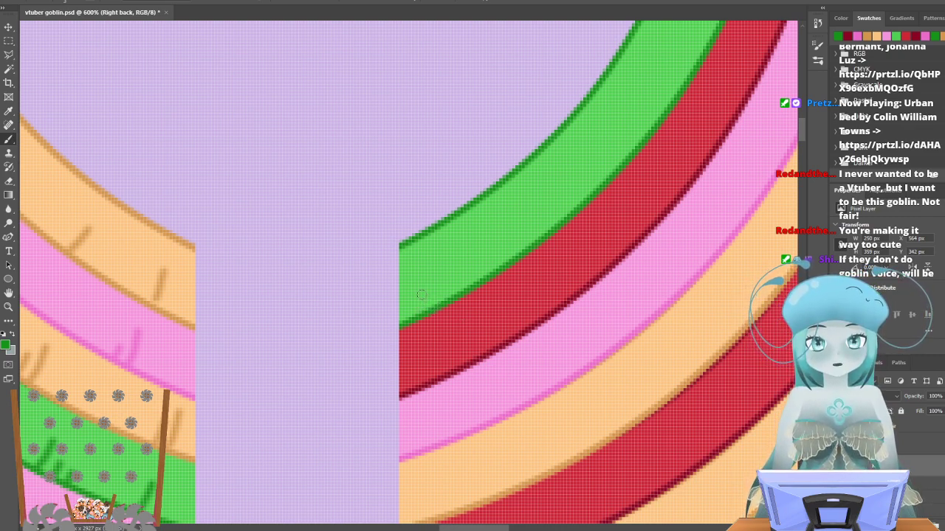
scroll(468, 281, "up", 10)
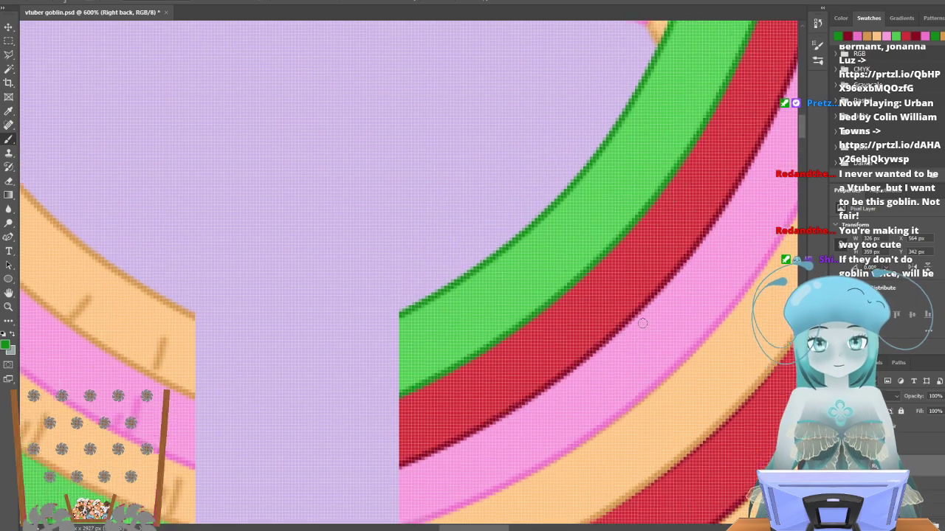
scroll(409, 273, "down", 3)
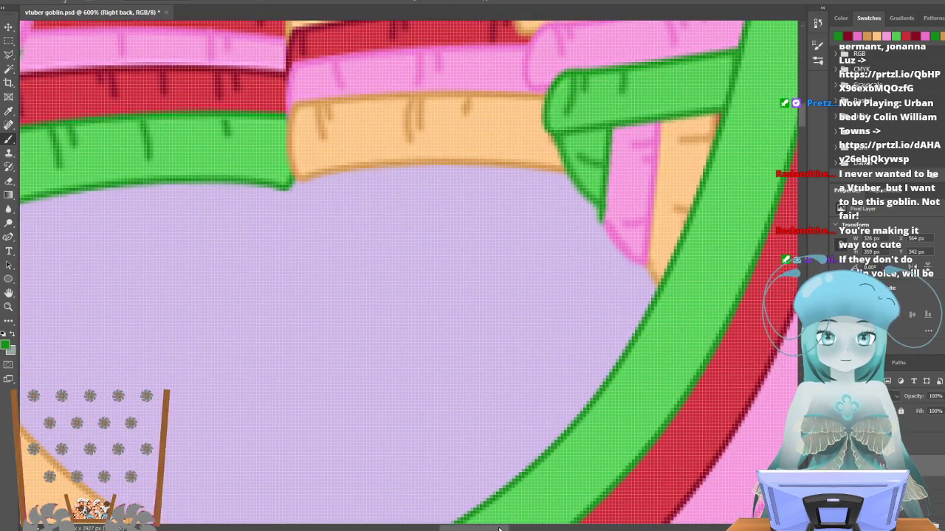
scroll(409, 273, "right", 8)
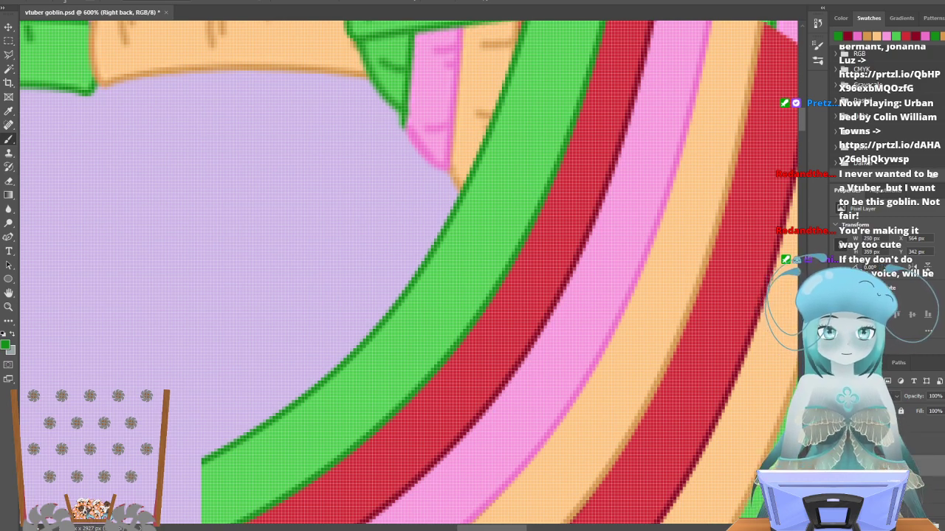
left_click(878, 448)
scroll(768, 418, "up", 5)
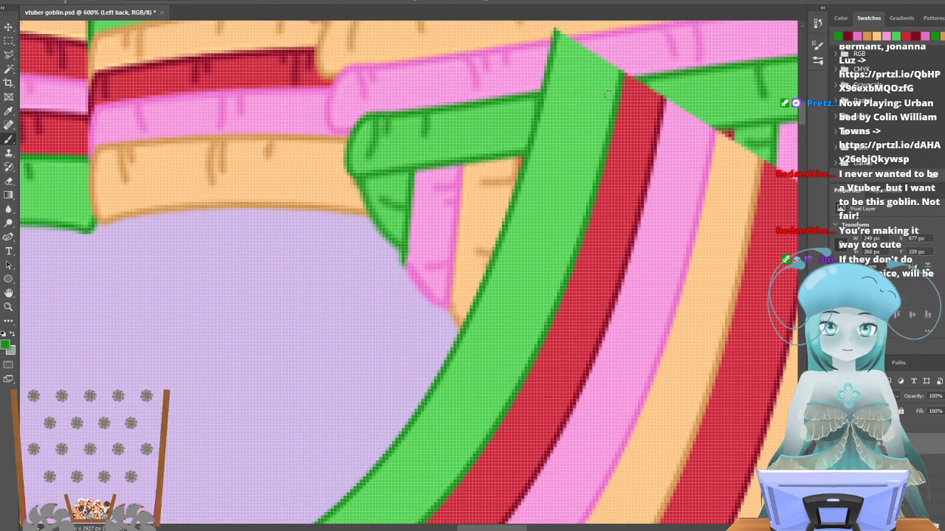
Paint dark green yarn marks down the upper part of the innermost green stripe on the Left back layer, rising from its outer edge.
left_click_drag(614, 100, 588, 91)
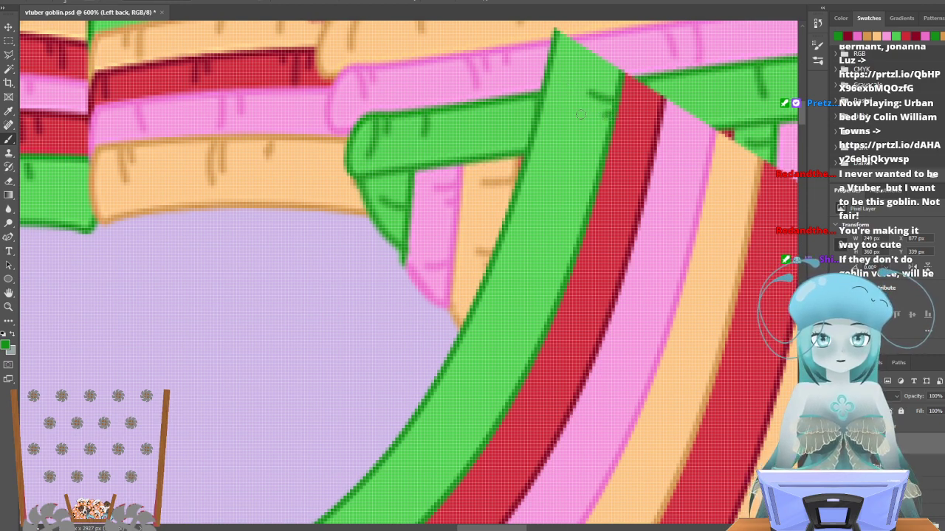
scroll(580, 121, "down", 3)
mouse_move(582, 133)
left_mouse_down()
mouse_move(516, 106)
mouse_move(564, 116)
left_mouse_up()
left_click_drag(574, 153, 541, 140)
scroll(545, 198, "down", 3)
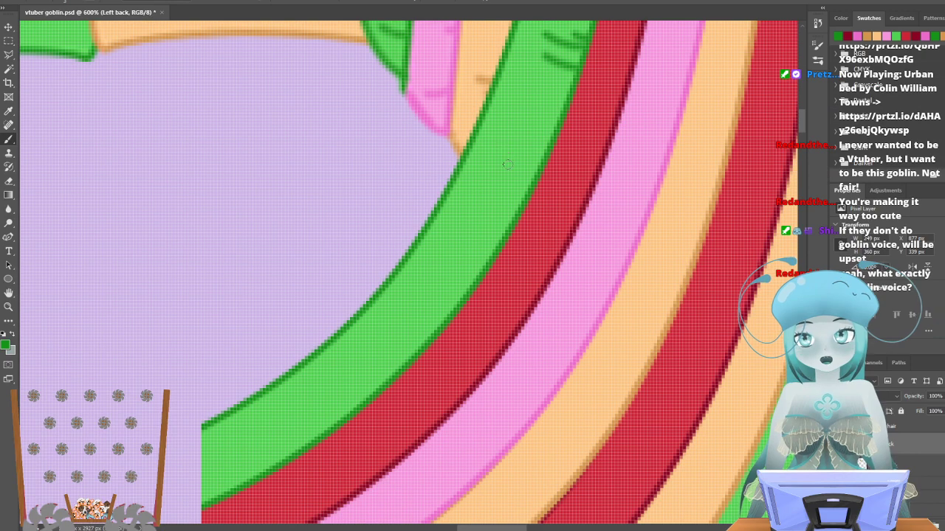
left_click_drag(570, 127, 519, 102)
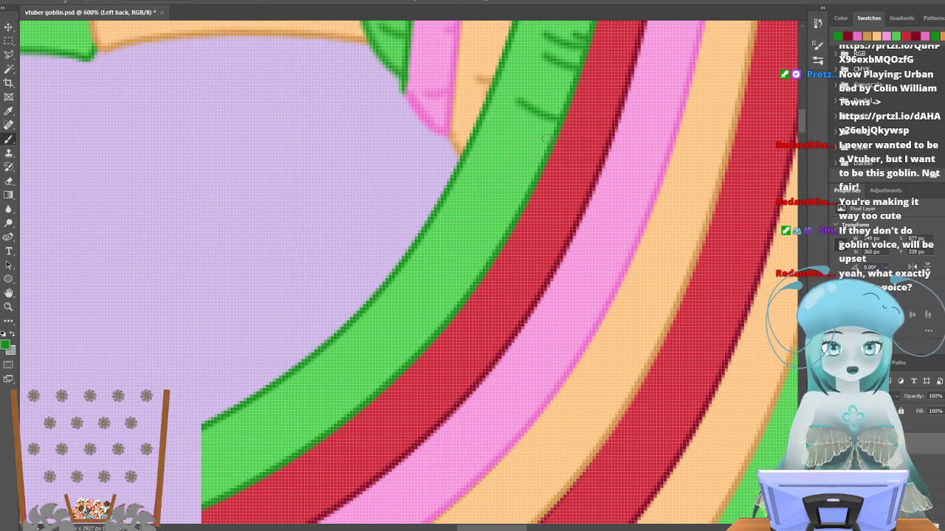
left_click_drag(539, 156, 493, 137)
left_click_drag(536, 174, 504, 161)
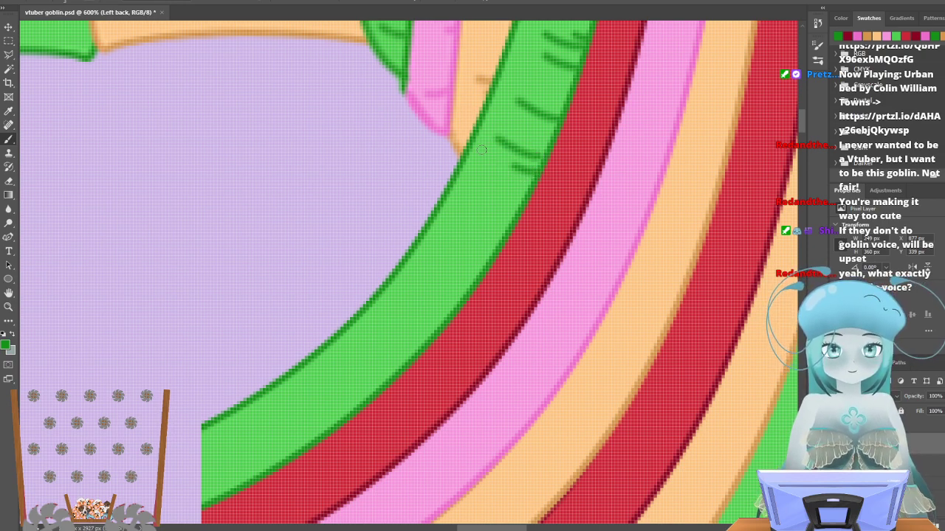
Continue the dark green yarn marks down the middle of the innermost green stripe into the bend.
scroll(599, 166, "down", 3)
scroll(583, 164, "down", 1)
scroll(552, 161, "up", 2)
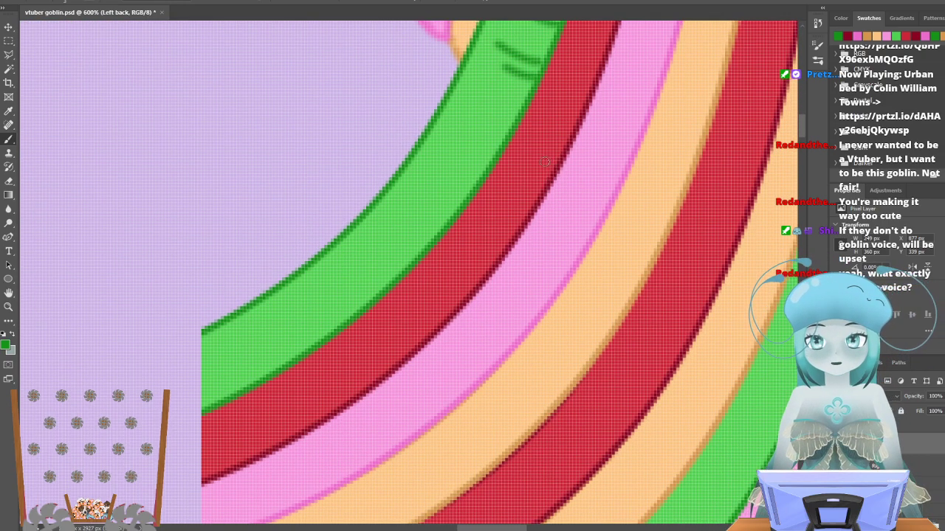
scroll(512, 201, "up", 1)
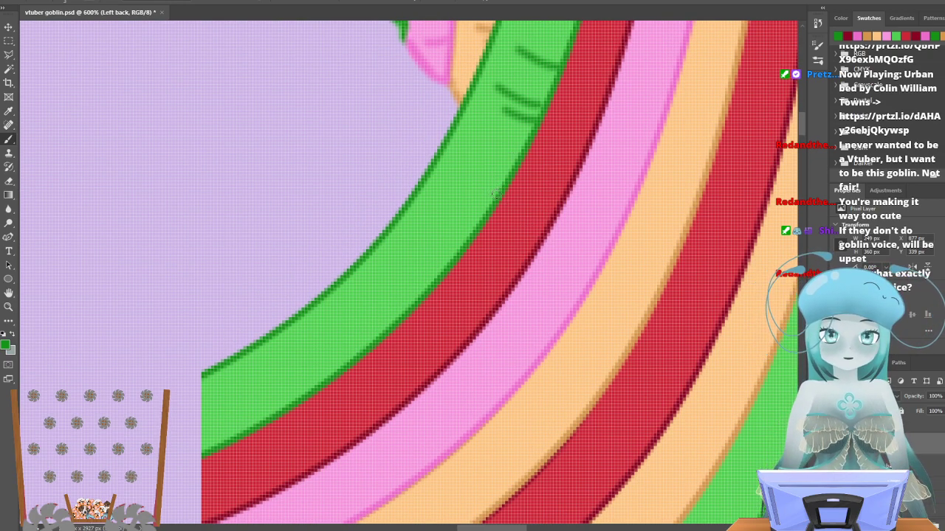
left_click_drag(489, 193, 454, 174)
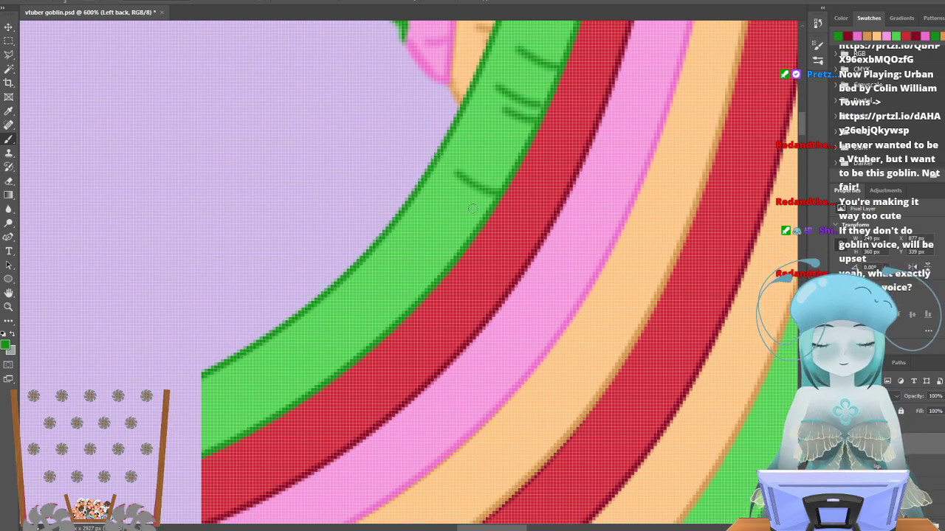
left_click_drag(487, 212, 464, 198)
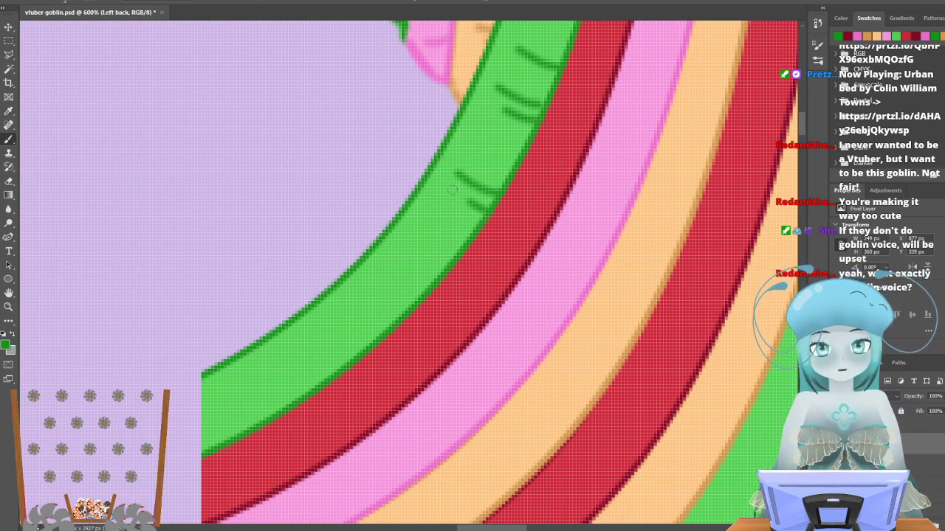
left_click_drag(444, 263, 420, 242)
Paint dark green yarn marks around the bend and down to the lower cut end of the innermost green stripe.
right_click(403, 223)
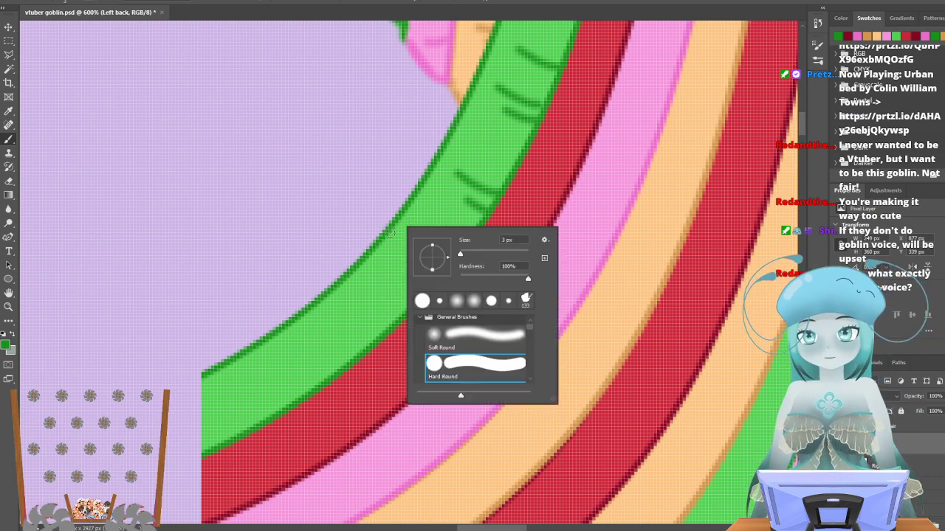
key("Escape")
left_click_drag(375, 338, 345, 305)
left_click_drag(385, 330, 358, 304)
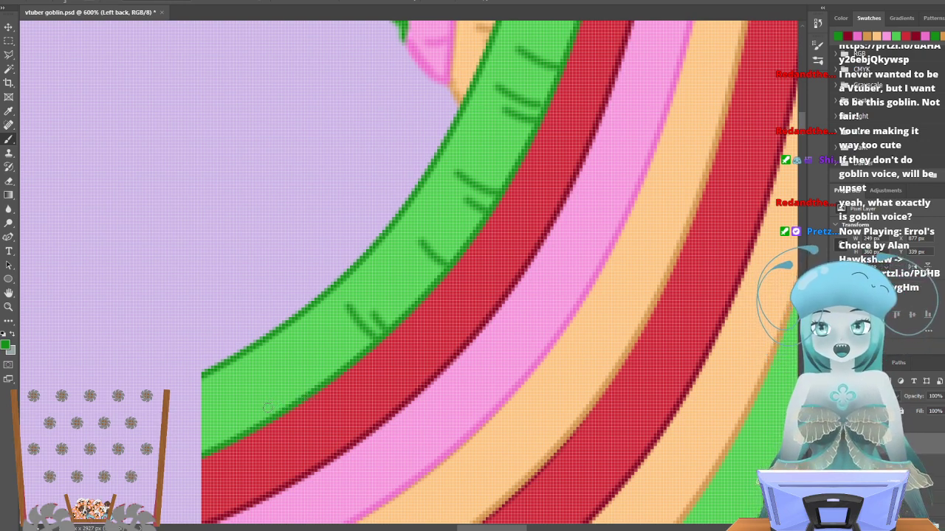
mouse_move(273, 412)
left_mouse_down()
mouse_move(256, 388)
mouse_move(284, 402)
mouse_move(277, 391)
left_mouse_up()
Paint clusters of dark green yarn marks along the lower part of the outer green stripe, rising from its outer edge.
scroll(149, 413, "down", 10)
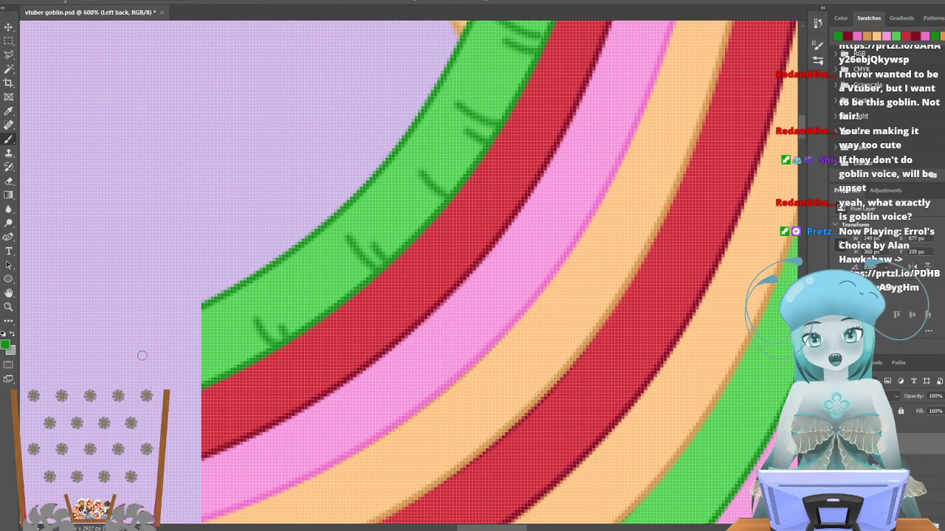
scroll(252, 335, "down", 12)
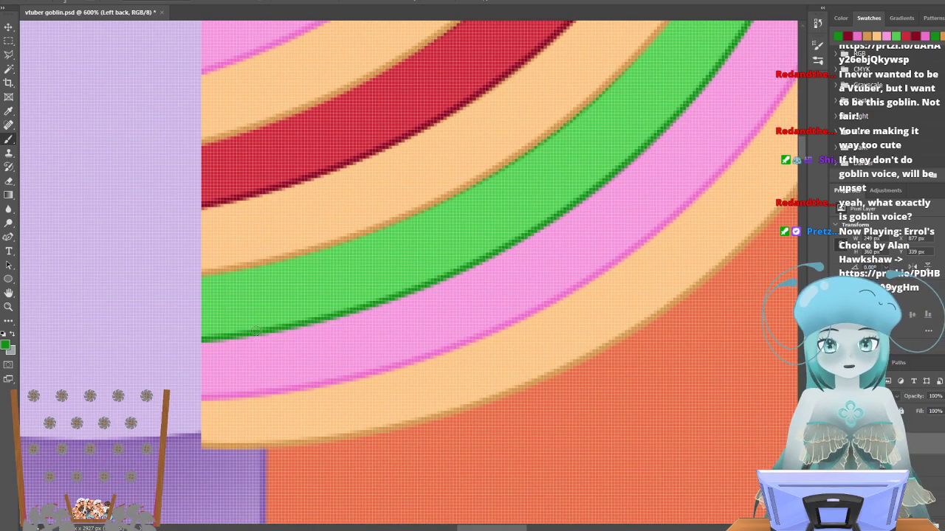
mouse_move(254, 330)
left_mouse_down()
mouse_move(241, 305)
mouse_move(251, 325)
mouse_move(267, 294)
left_mouse_up()
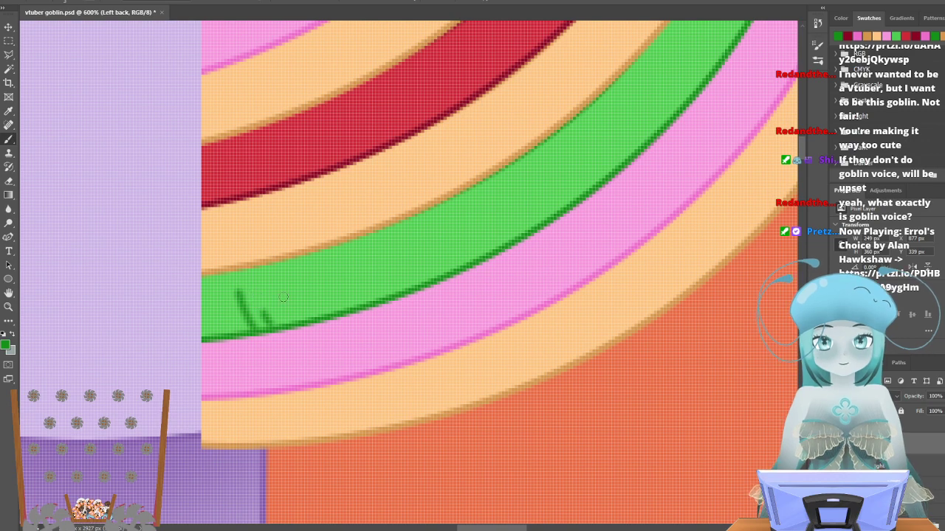
left_click_drag(350, 272, 374, 309)
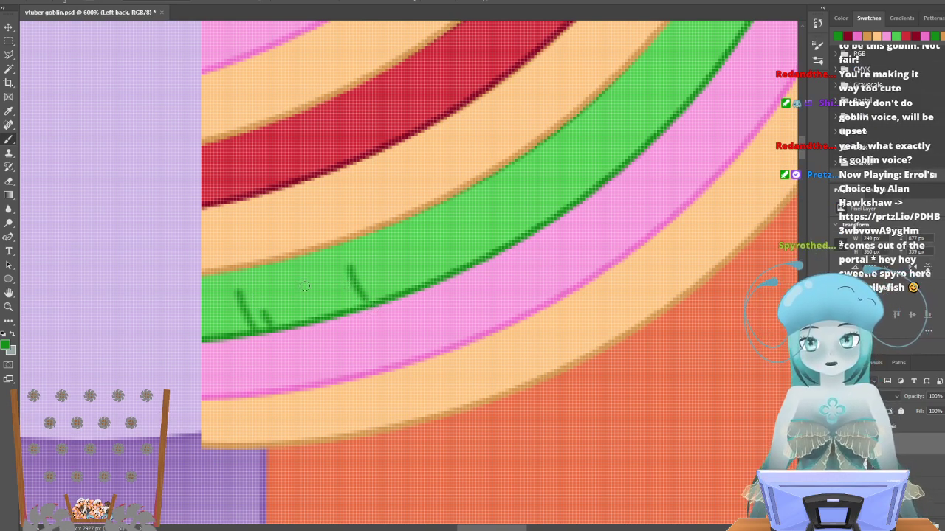
mouse_move(342, 287)
left_mouse_down()
mouse_move(363, 311)
mouse_move(373, 284)
mouse_move(385, 302)
left_mouse_up()
left_click_drag(463, 220, 489, 251)
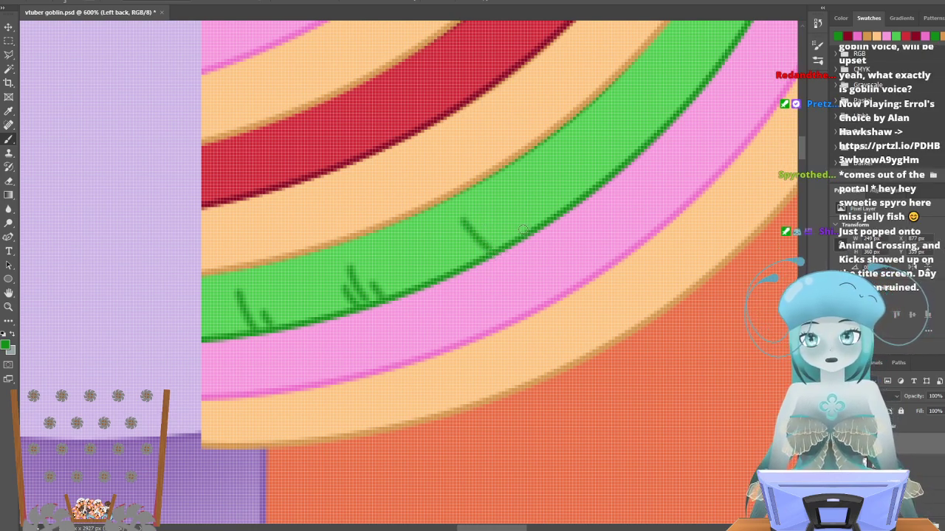
left_click_drag(487, 221, 479, 233)
Continue the dark green yarn marks up through the bend of the outer green stripe, in small groups of short strokes.
scroll(539, 252, "up", 3)
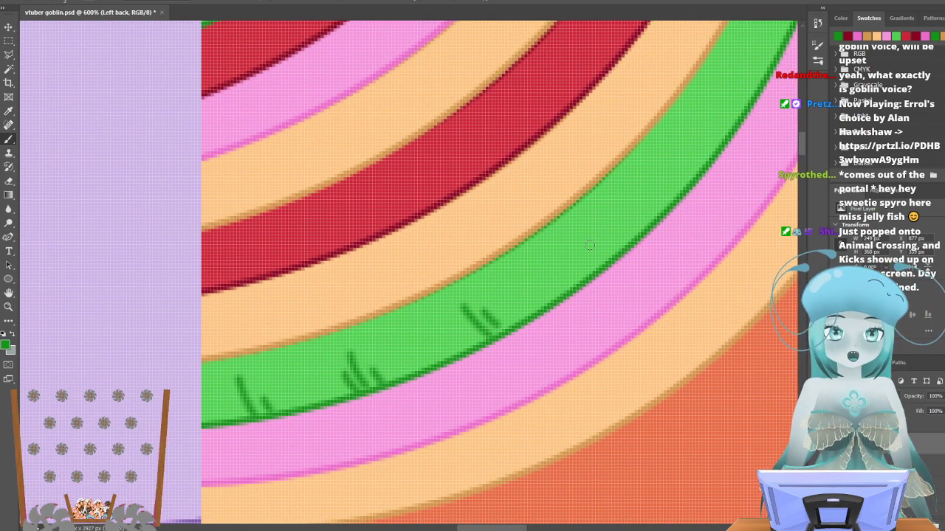
left_click_drag(574, 244, 601, 266)
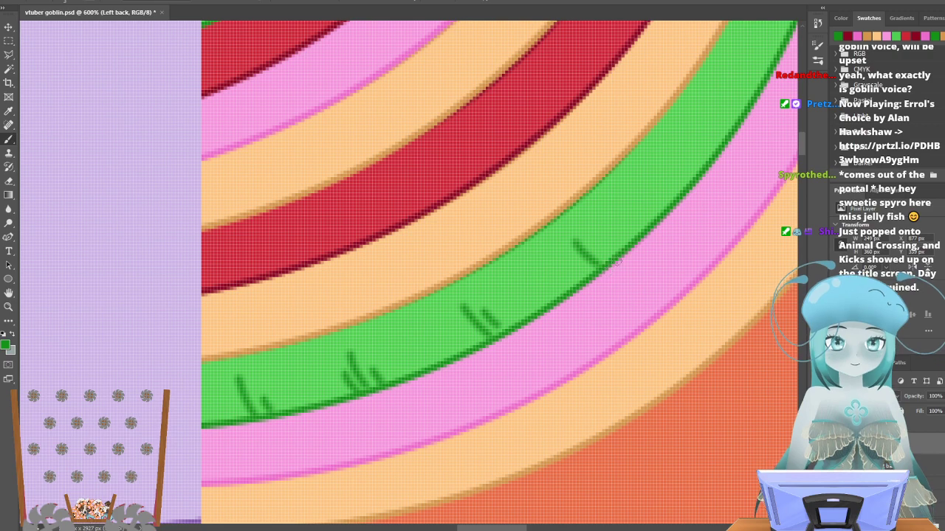
left_click_drag(642, 187, 676, 214)
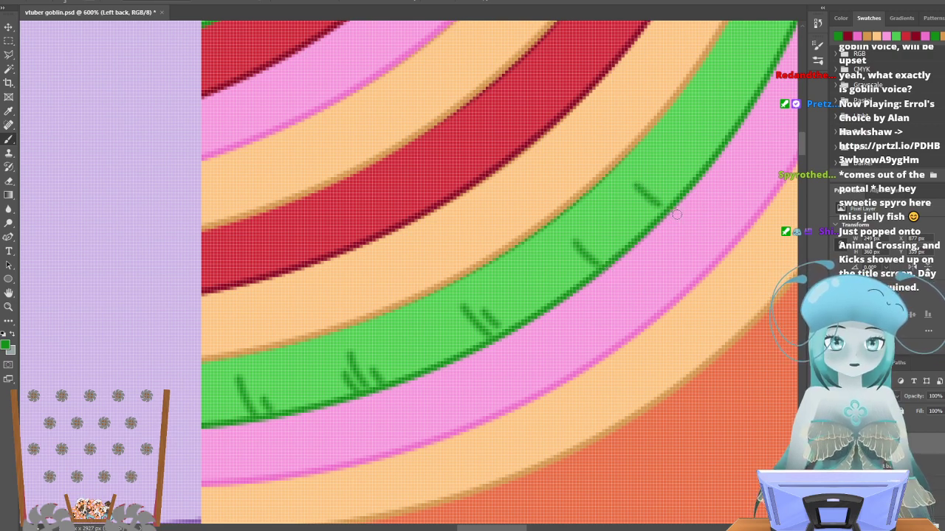
left_click_drag(661, 177, 683, 192)
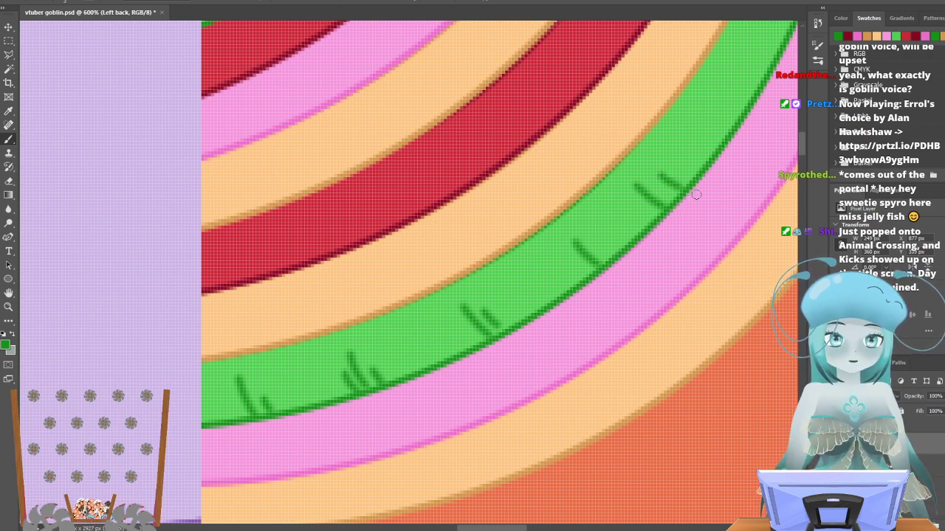
scroll(702, 325, "up", 2)
scroll(702, 325, "up", 2)
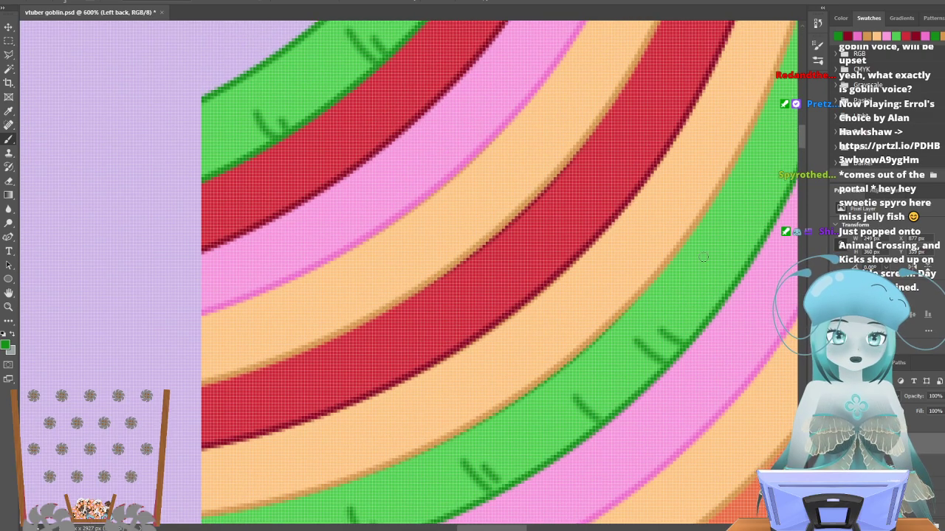
left_click_drag(711, 272, 746, 290)
mouse_move(714, 252)
left_mouse_down()
mouse_move(736, 267)
mouse_move(748, 262)
left_mouse_up()
Paint dark green yarn marks along the upper part of the outer green stripe as far as its slanted cut end.
scroll(761, 263, "up", 2)
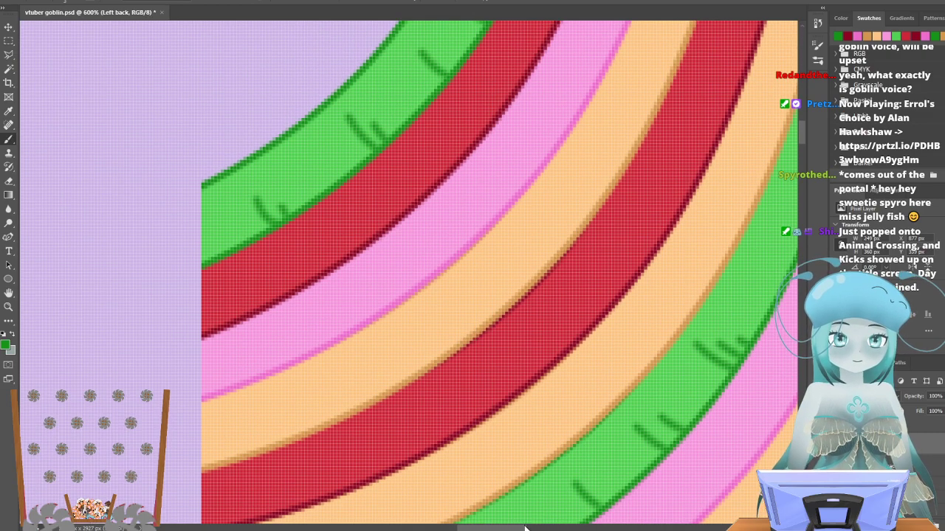
left_click_drag(497, 528, 529, 528)
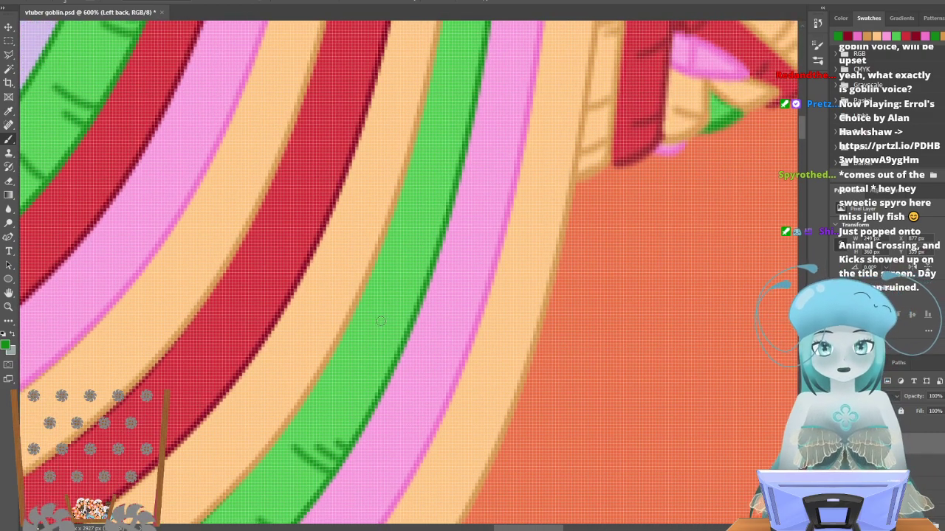
left_click_drag(383, 334, 404, 338)
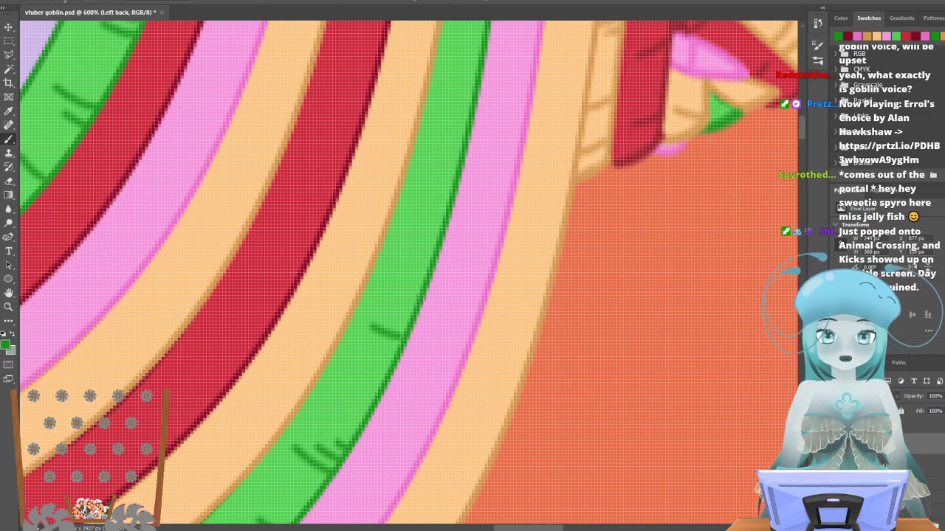
left_click_drag(408, 213, 449, 236)
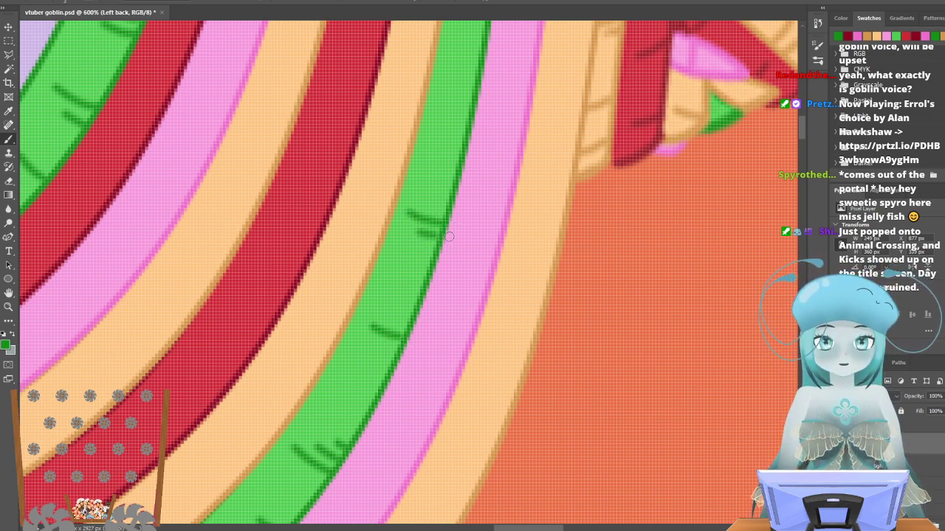
left_click_drag(435, 110, 477, 120)
scroll(478, 162, "up", 5)
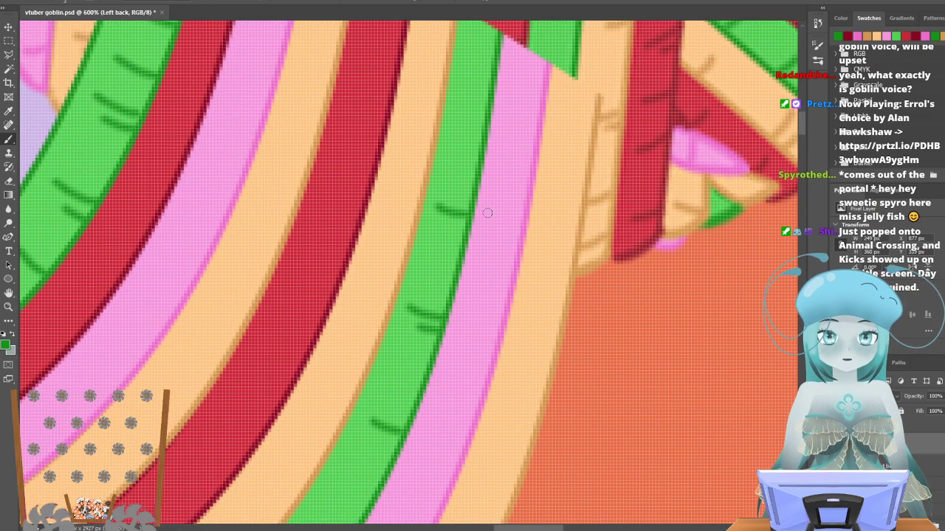
mouse_move(457, 212)
left_mouse_down()
mouse_move(501, 218)
mouse_move(470, 234)
mouse_move(468, 226)
mouse_move(493, 225)
left_mouse_up()
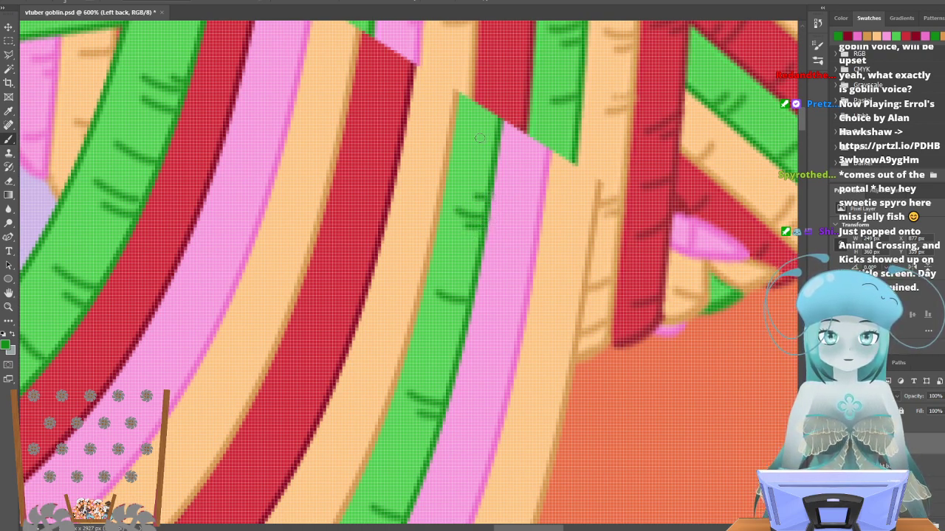
left_click_drag(466, 138, 496, 139)
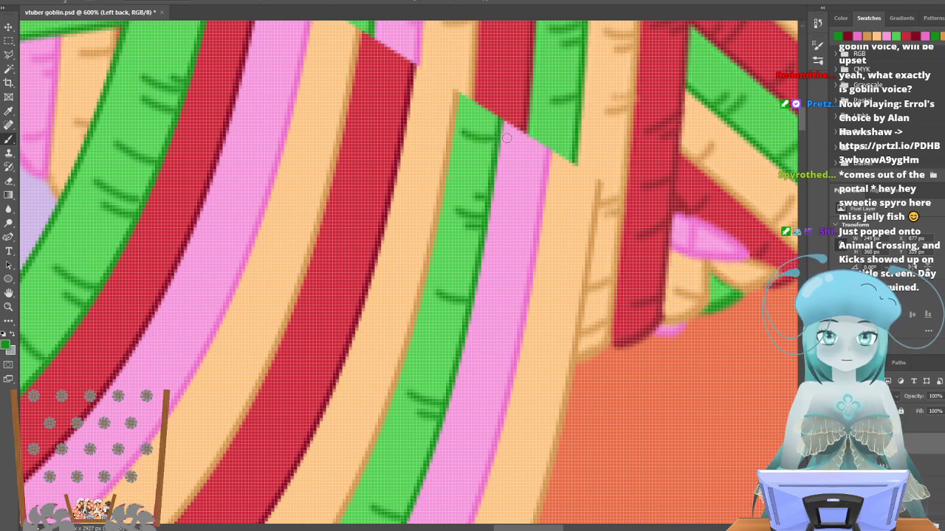
Switch the brush colour to dark red and paint yarn marks down the upper part of the inner red stripe.
scroll(317, 316, "up", 5)
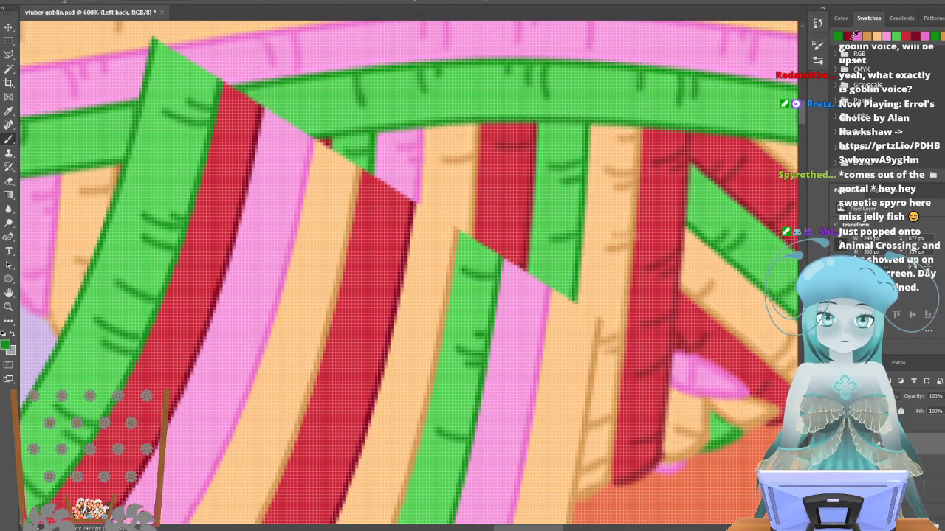
left_click(848, 35)
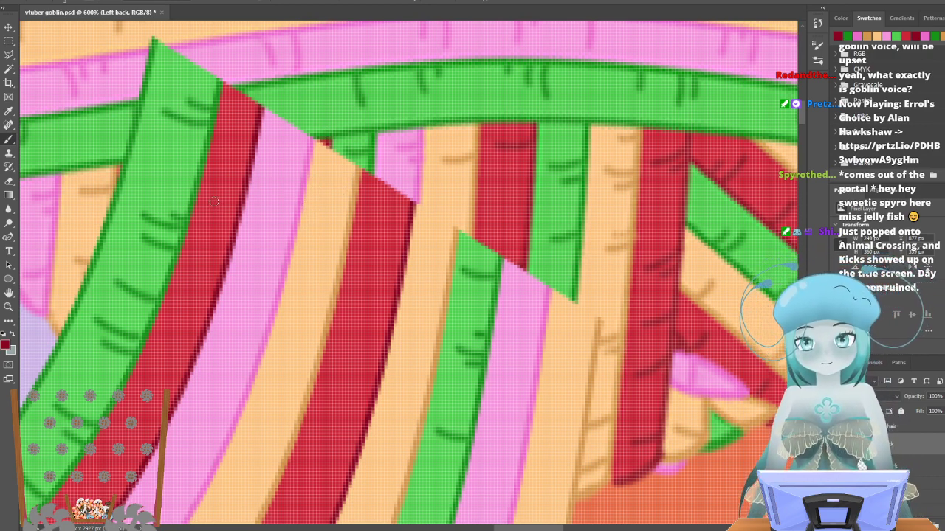
left_click_drag(224, 151, 253, 162)
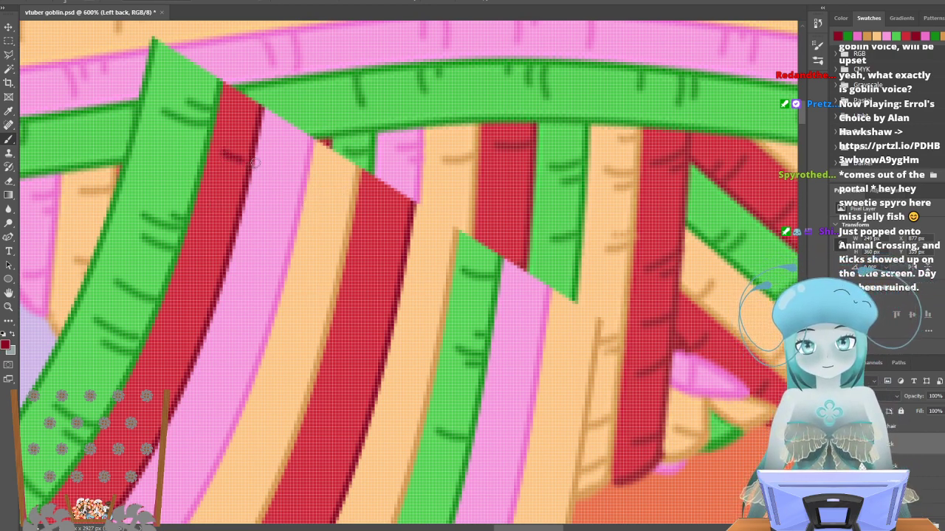
mouse_move(218, 222)
left_mouse_down()
mouse_move(242, 230)
mouse_move(236, 244)
left_mouse_up()
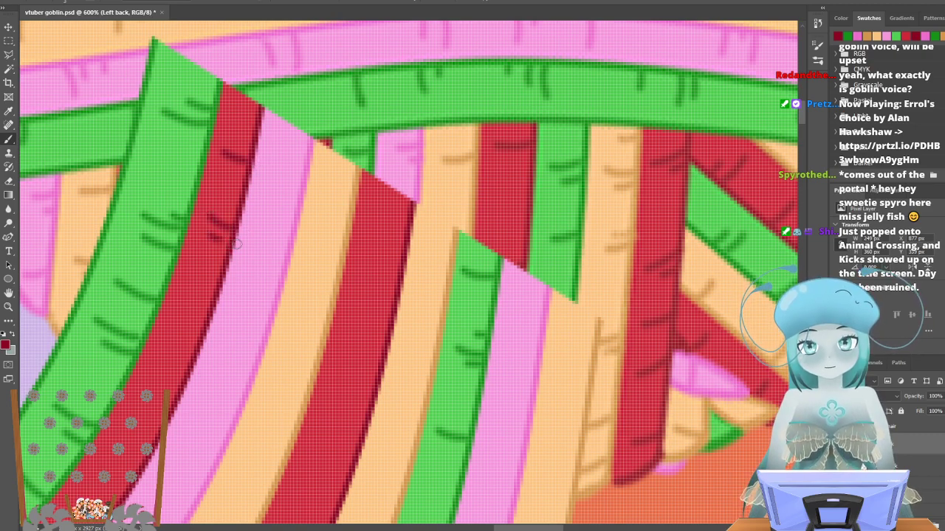
scroll(236, 243, "down", 4)
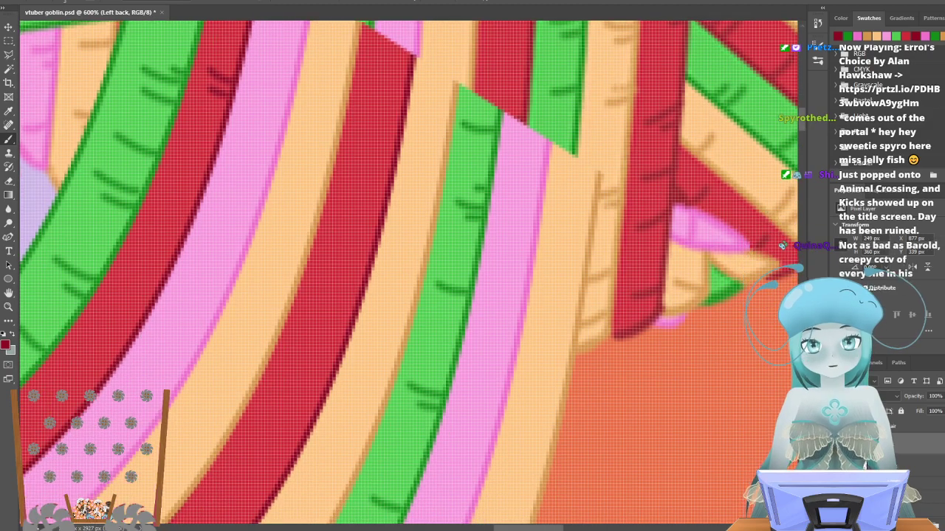
scroll(312, 219, "left", 3)
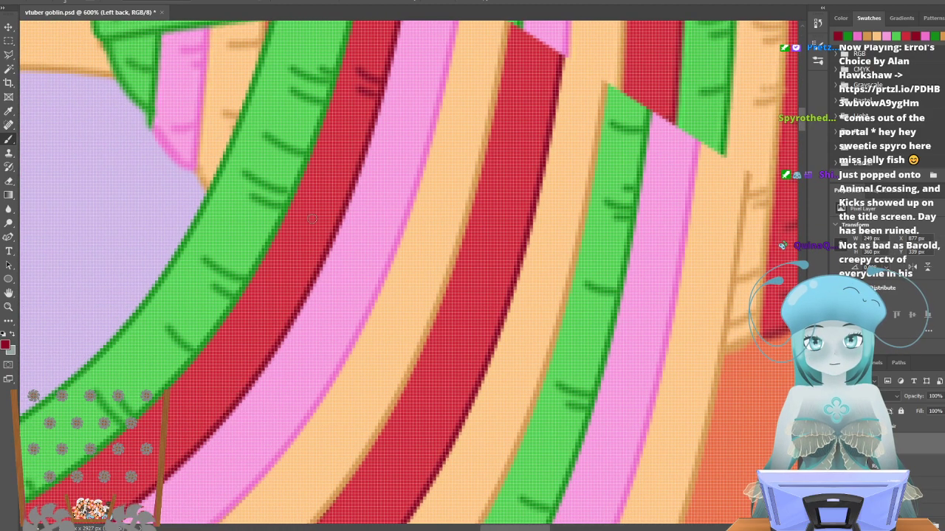
left_click_drag(312, 206, 347, 219)
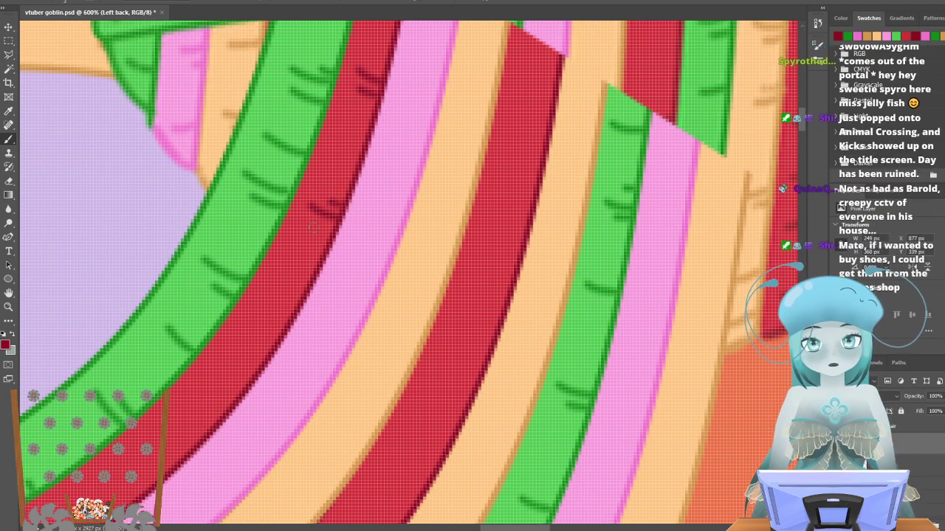
left_click_drag(336, 234, 155, 308)
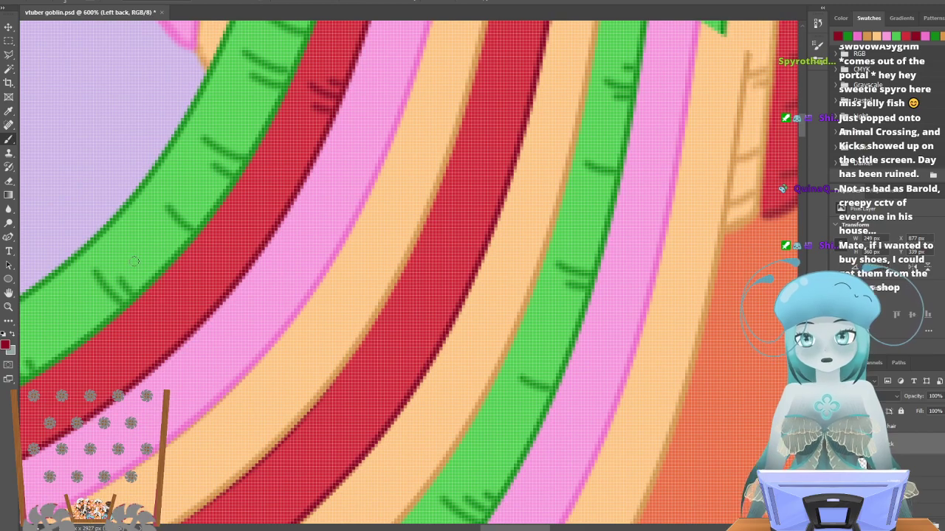
Continue the dark red yarn marks down the middle of the inner red stripe into the bend.
scroll(126, 264, "down", 1)
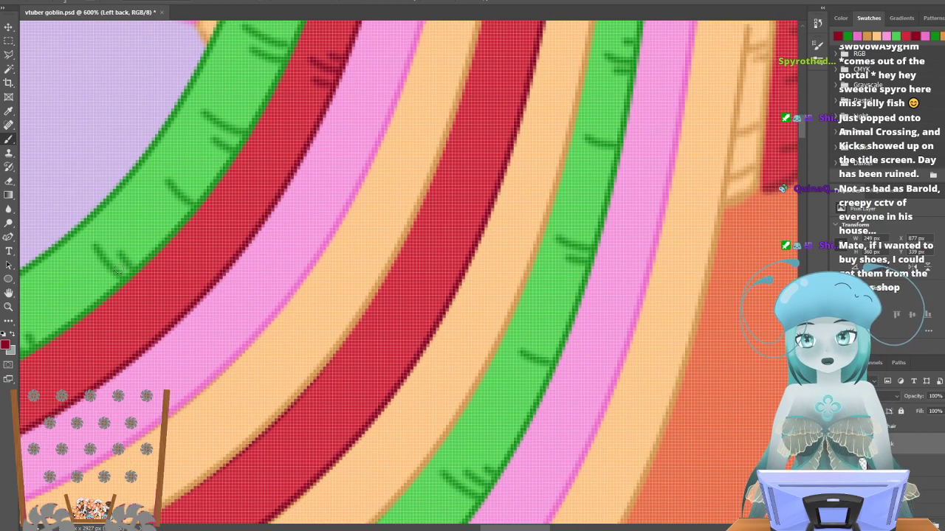
scroll(115, 273, "up", 2)
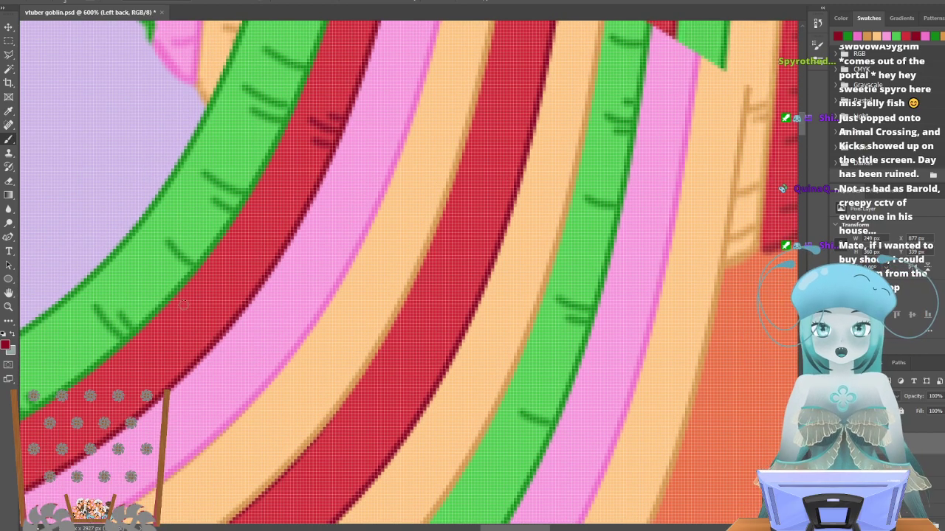
left_click_drag(284, 176, 317, 214)
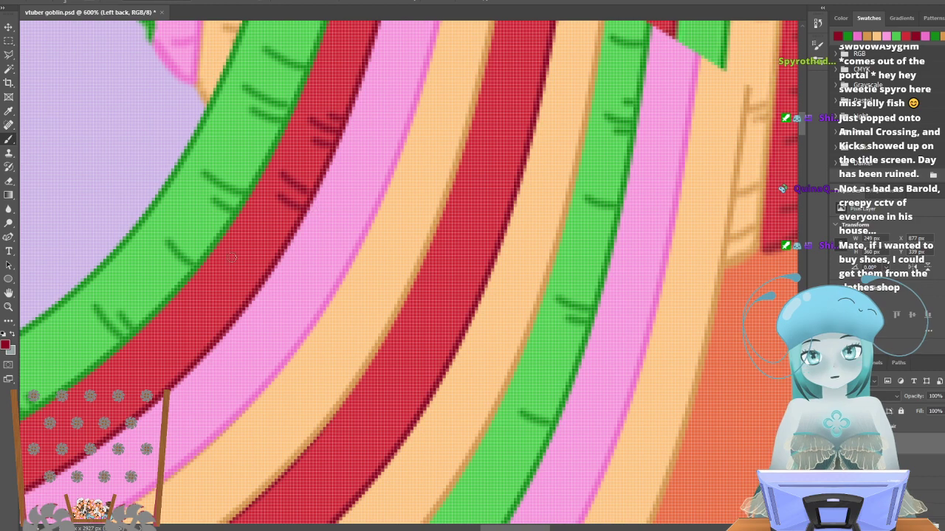
left_click_drag(237, 271, 267, 291)
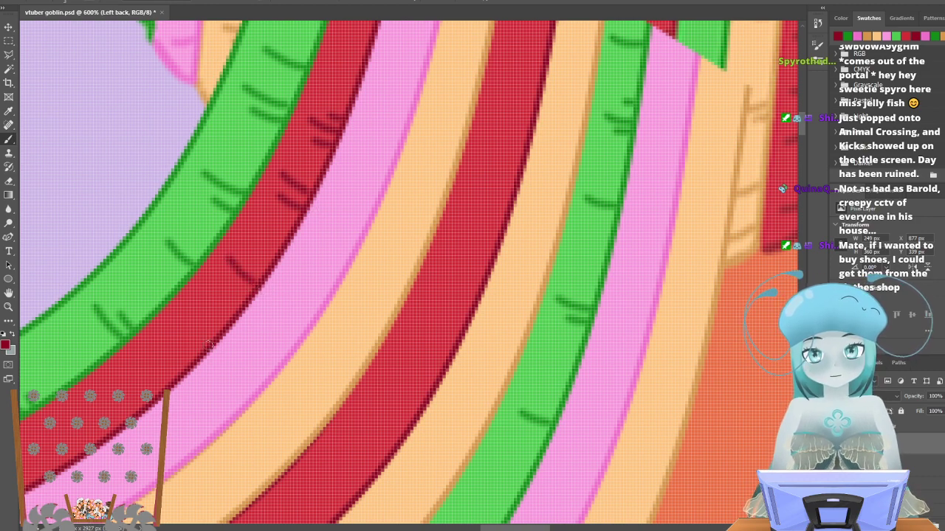
scroll(251, 413, "down", 3)
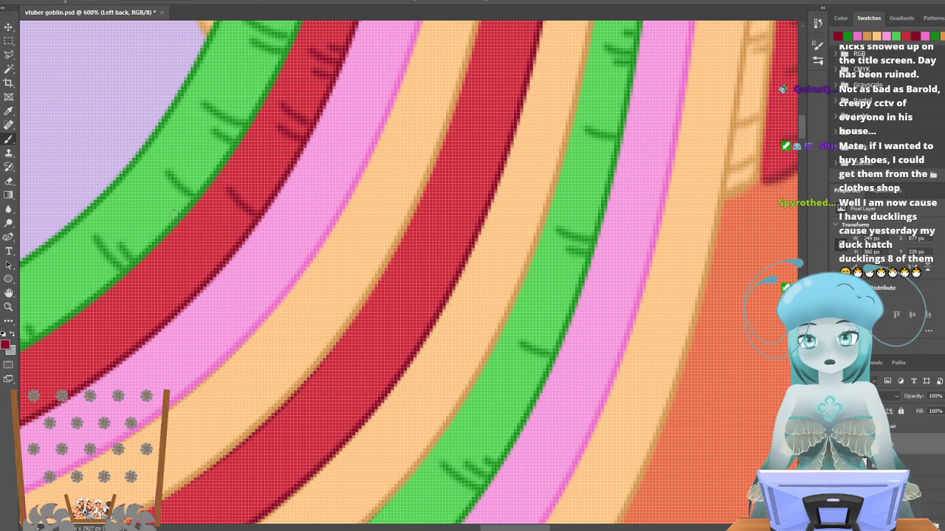
left_click_drag(183, 249, 206, 276)
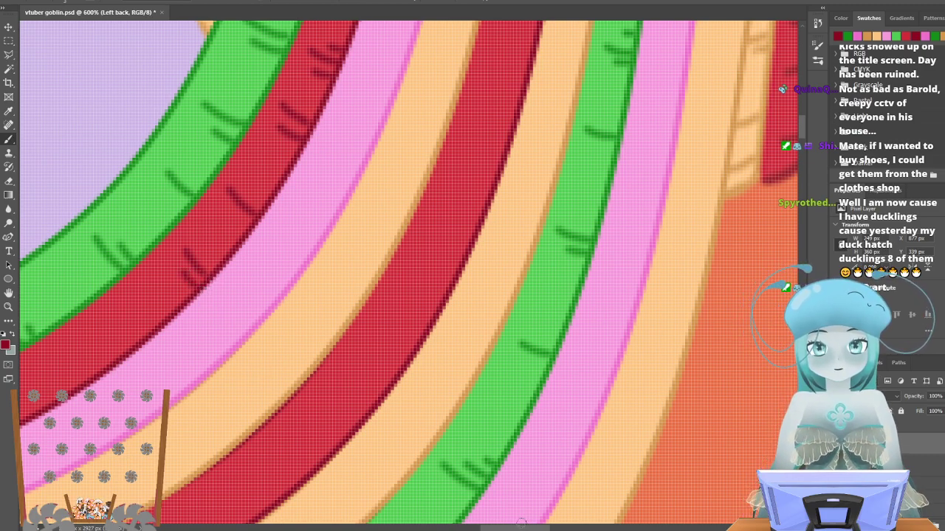
Paint single dark red yarn marks along the lower end of the inner red stripe, rising from its outer edge.
scroll(352, 421, "left", 5)
scroll(322, 319, "down", 1)
scroll(322, 319, "down", 2)
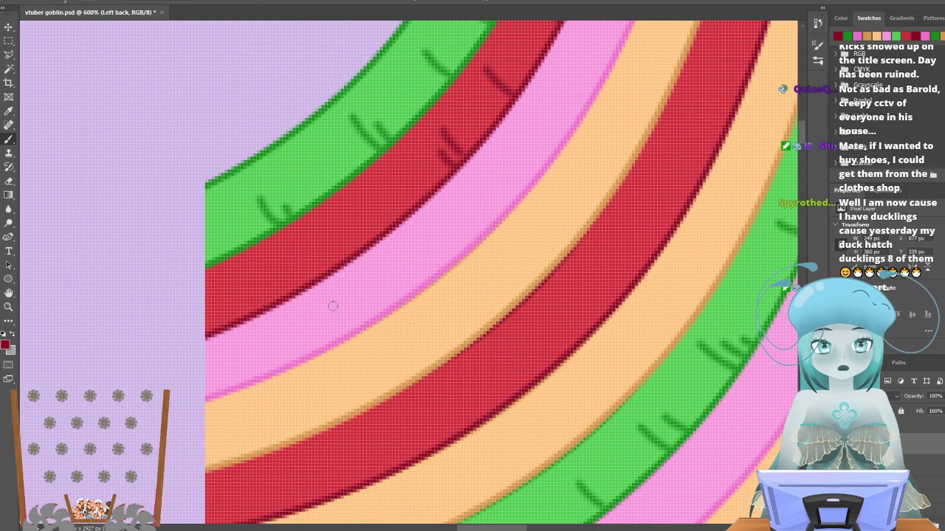
left_click_drag(332, 222, 353, 250)
left_click_drag(237, 275, 253, 319)
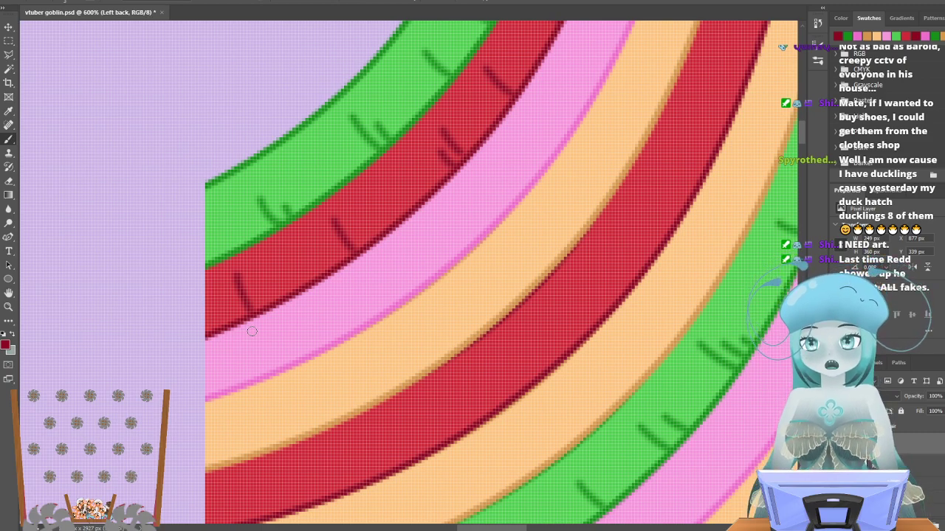
Paint dark red yarn marks along the lower part of the outer red stripe, rising from its outer edge.
left_click_drag(334, 183, 247, 239)
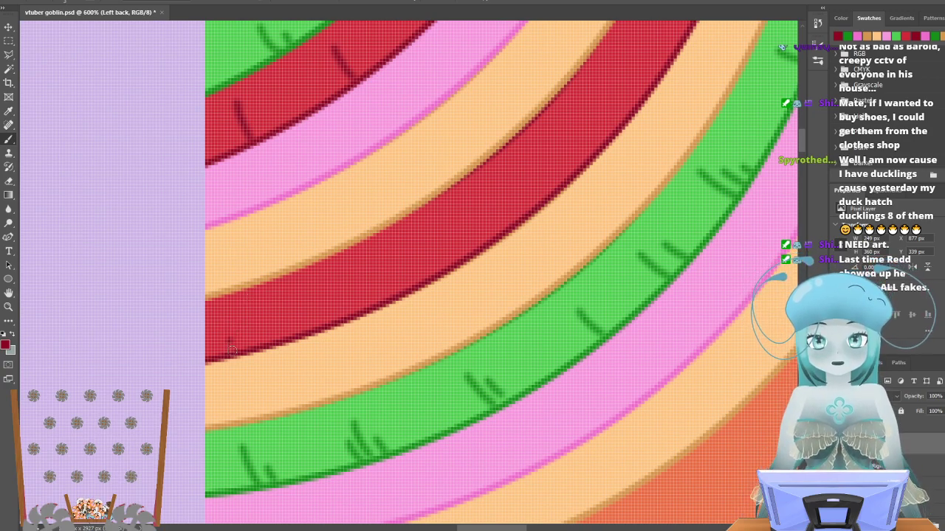
mouse_move(233, 319)
left_mouse_down()
mouse_move(253, 354)
mouse_move(261, 344)
left_mouse_up()
mouse_move(326, 287)
left_mouse_down()
mouse_move(346, 326)
mouse_move(360, 312)
left_mouse_up()
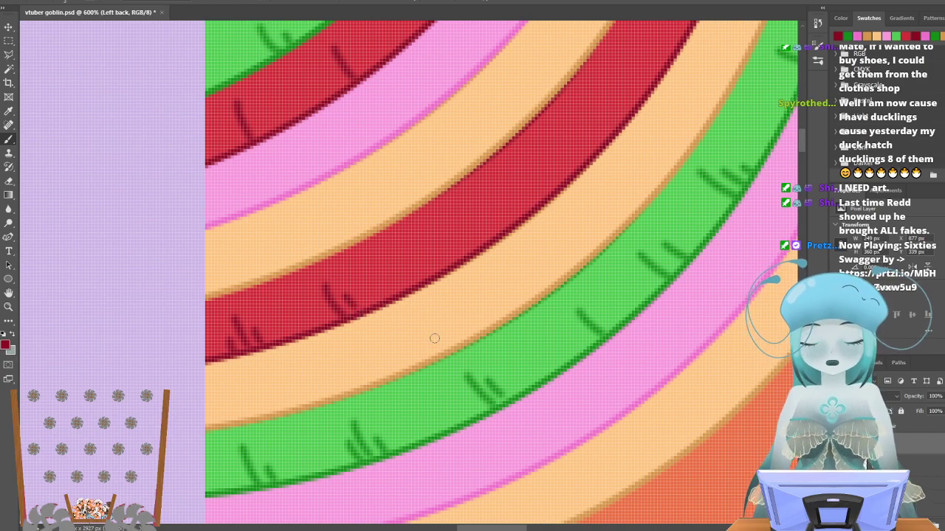
scroll(427, 334, "up", 1)
mouse_move(415, 258)
left_mouse_down()
mouse_move(445, 294)
mouse_move(459, 297)
mouse_move(444, 272)
mouse_move(472, 291)
left_mouse_up()
left_click_drag(500, 220, 521, 239)
Continue the dark red yarn marks through the bend and into the middle of the outer red stripe.
scroll(652, 250, "up", 2)
scroll(652, 251, "up", 2)
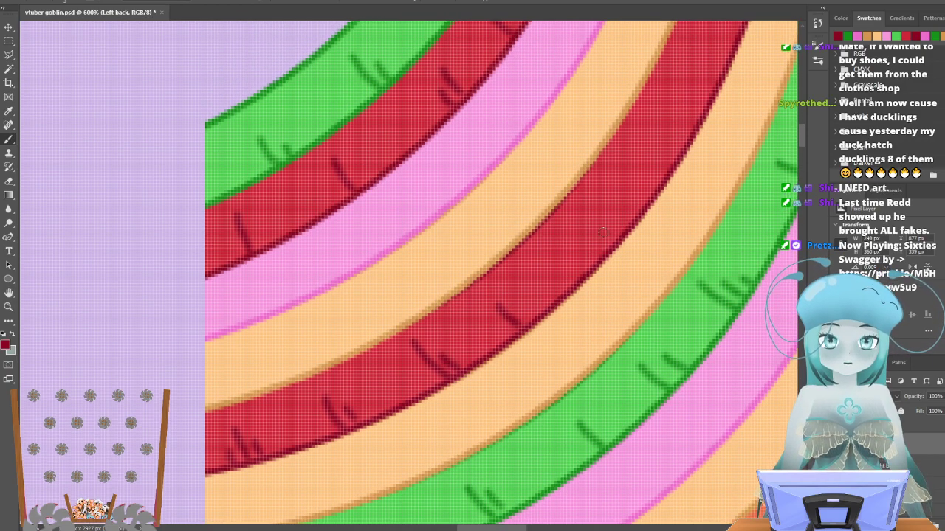
left_click_drag(582, 221, 626, 249)
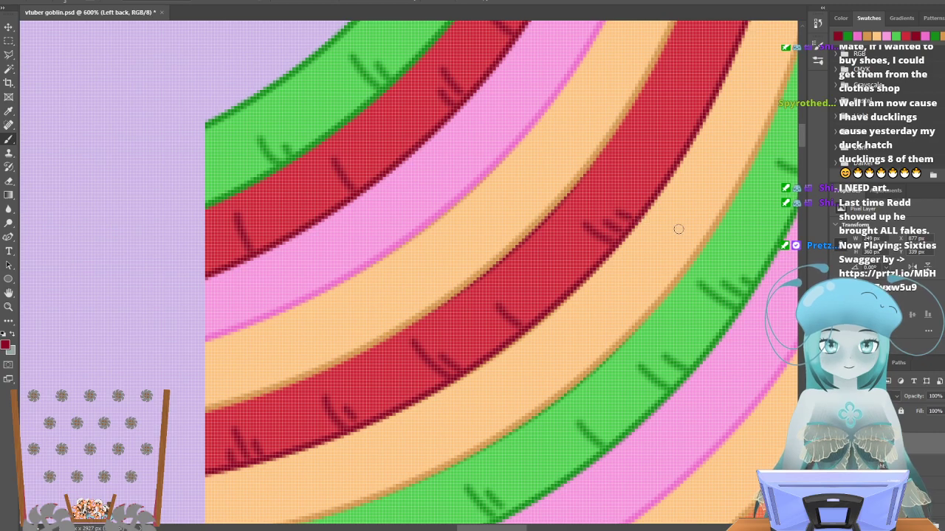
scroll(712, 205, "up", 3)
mouse_move(671, 194)
left_mouse_down()
mouse_move(708, 203)
mouse_move(672, 208)
mouse_move(703, 216)
mouse_move(712, 202)
mouse_move(703, 212)
mouse_move(712, 220)
mouse_move(740, 217)
left_mouse_up()
scroll(705, 208, "up", 2)
left_click_drag(698, 188, 735, 208)
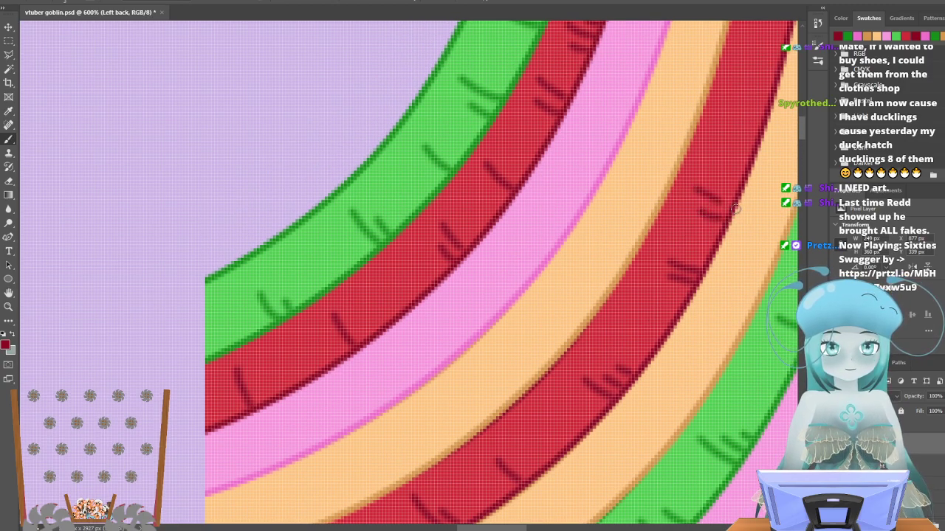
Paint dark red yarn marks along the upper part of the outer red stripe as far as its slanted cut end.
scroll(603, 400, "up", 3)
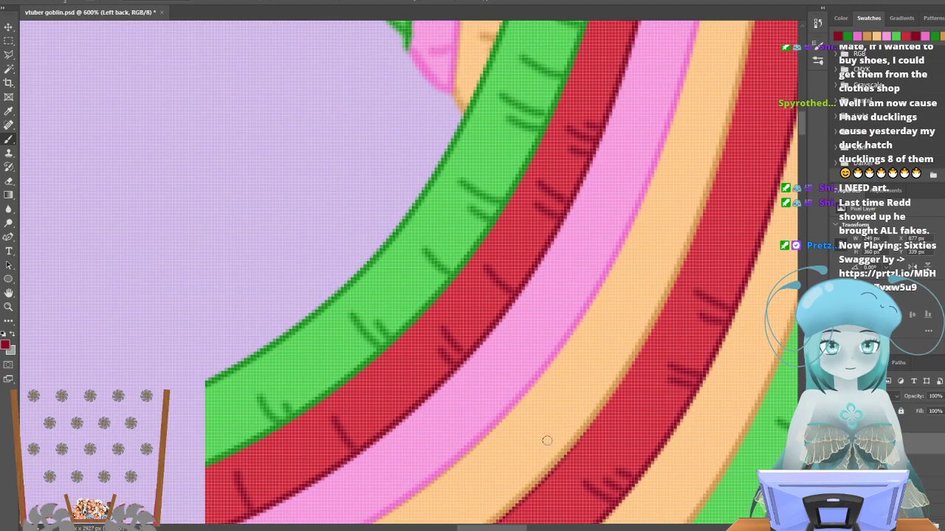
left_click_drag(498, 529, 518, 529)
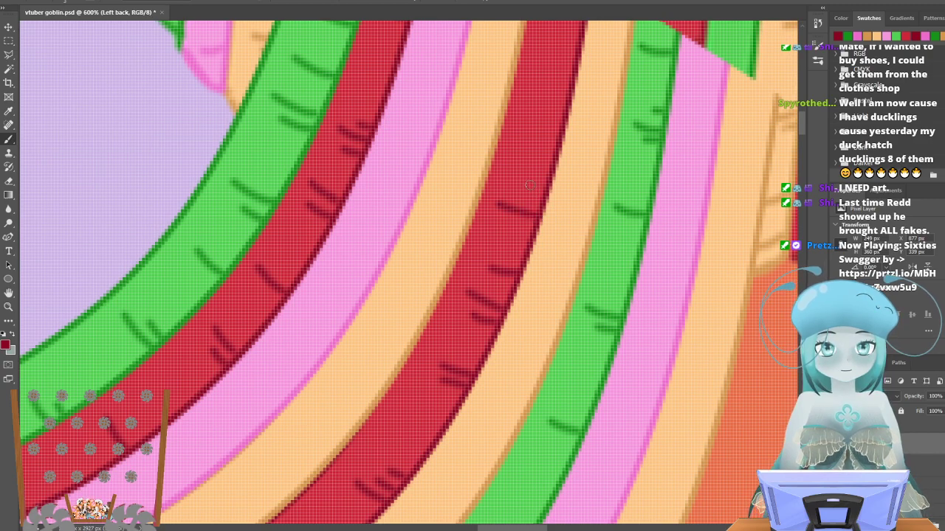
scroll(548, 194, "up", 2)
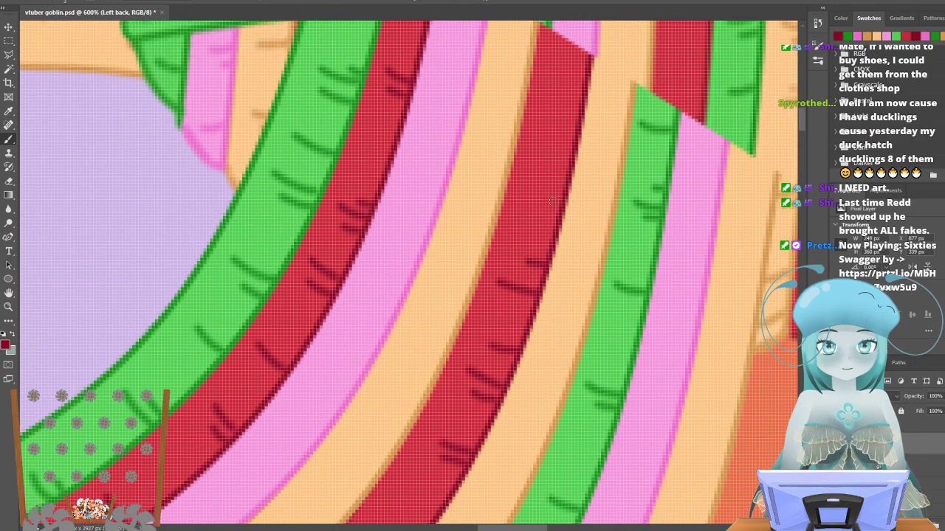
left_click_drag(523, 194, 574, 205)
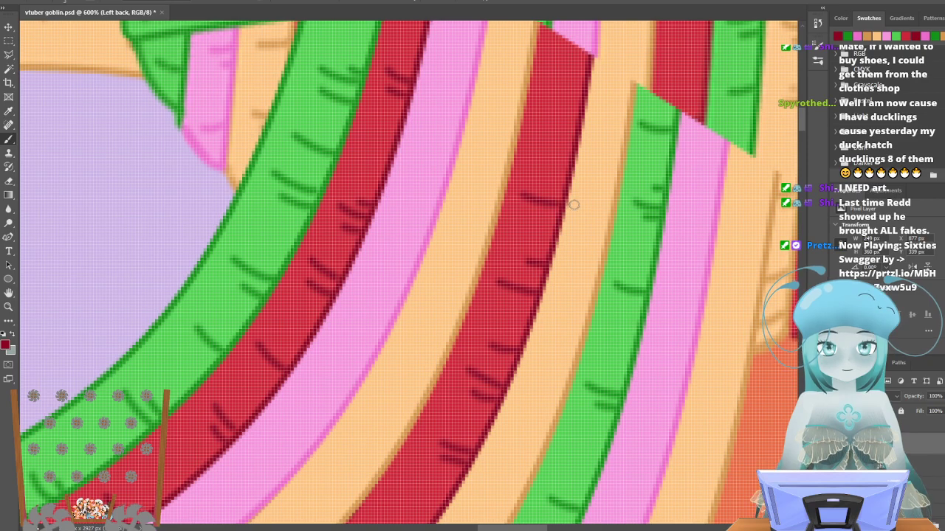
mouse_move(552, 169)
left_mouse_down()
mouse_move(577, 171)
mouse_move(540, 133)
mouse_move(585, 142)
left_mouse_up()
left_click_drag(568, 63, 591, 74)
Switch the brush colour to dark pink and paint yarn marks down the upper part of the inner pink stripe.
scroll(373, 284, "up", 5)
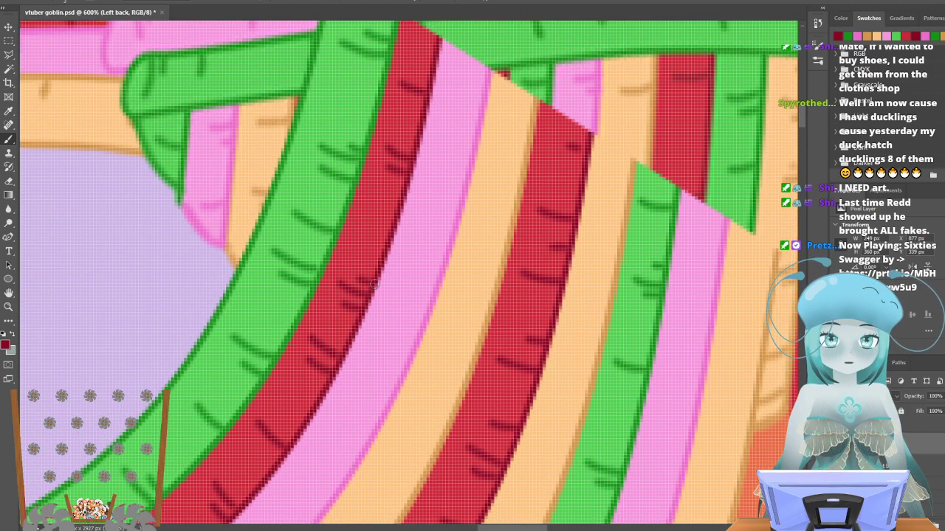
left_click(847, 36)
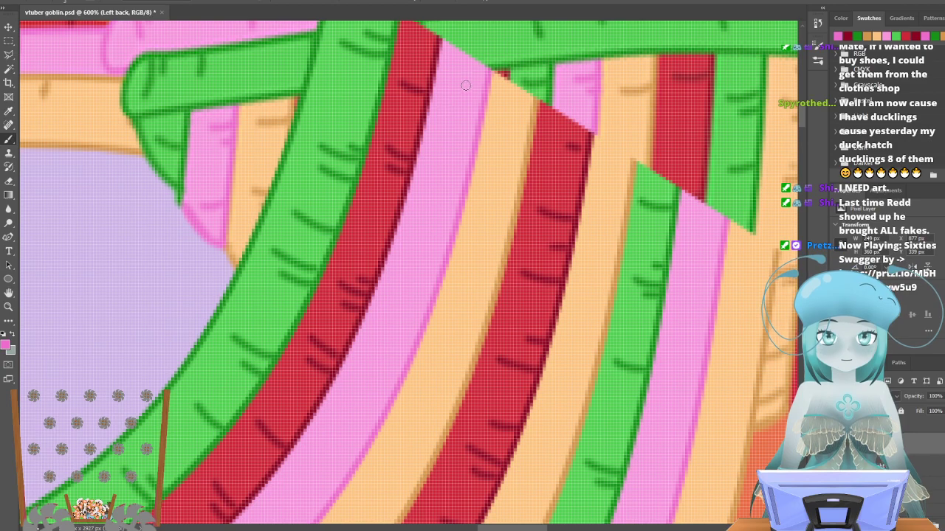
left_click_drag(456, 79, 498, 92)
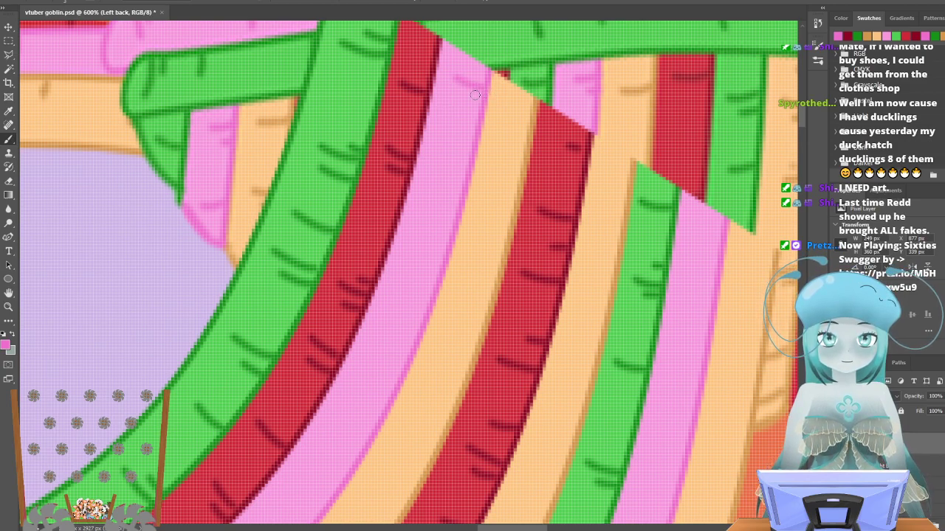
left_click_drag(452, 112, 489, 119)
scroll(407, 170, "down", 3)
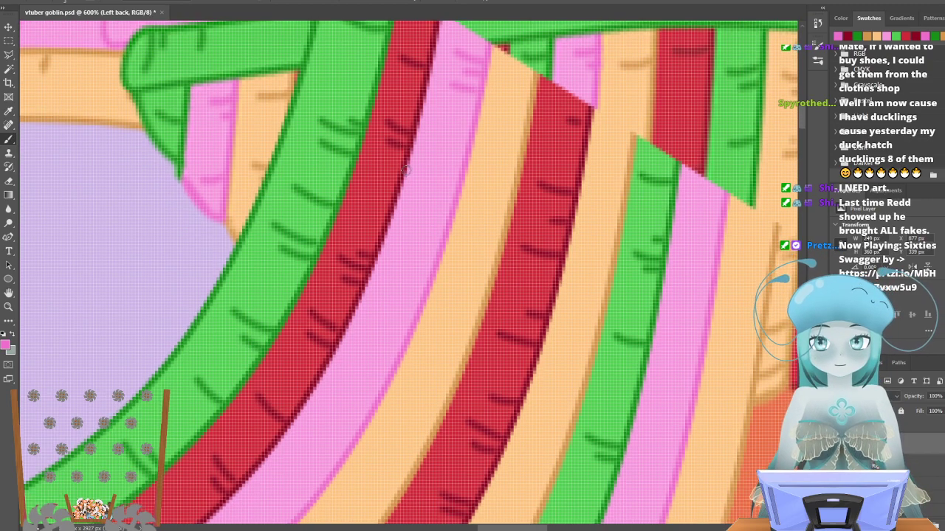
mouse_move(418, 150)
left_mouse_down()
mouse_move(458, 173)
mouse_move(425, 172)
mouse_move(450, 187)
left_mouse_up()
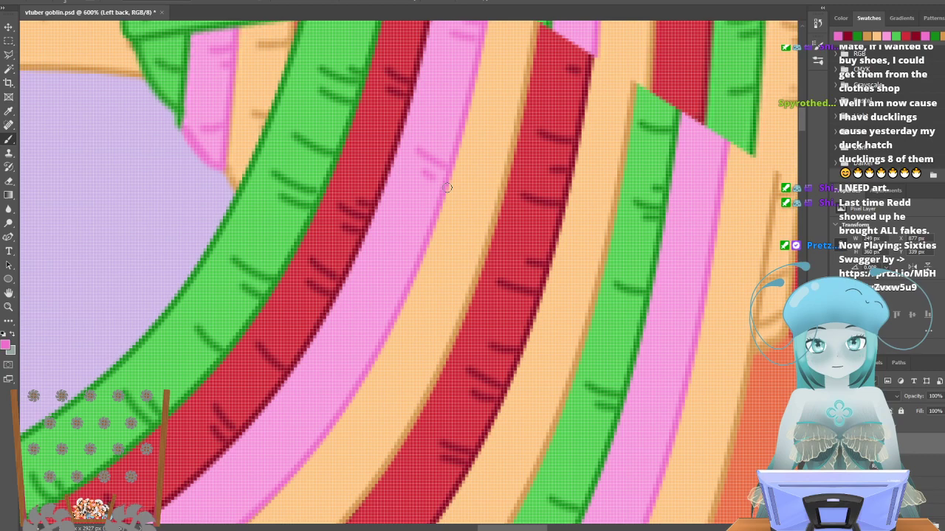
Continue the dark pink yarn marks down the middle of the inner pink stripe.
scroll(470, 187, "down", 2)
scroll(531, 182, "down", 1)
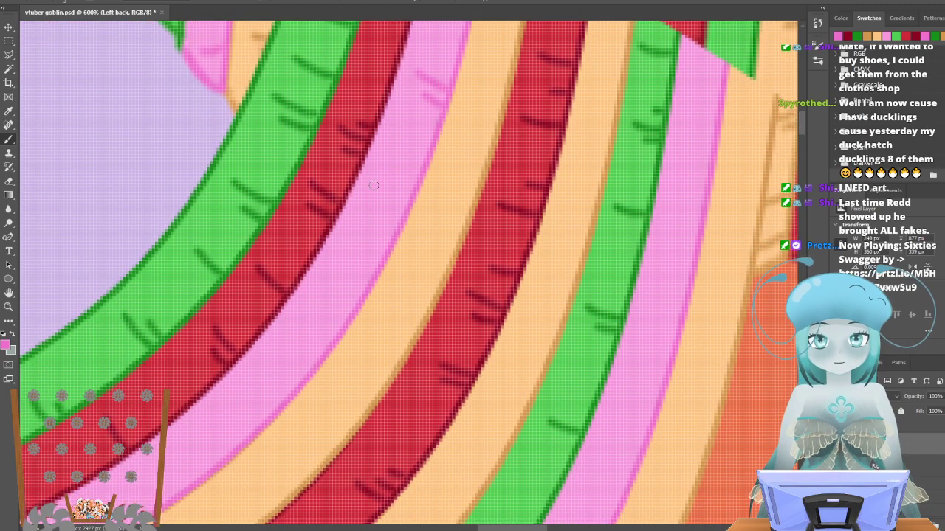
left_click_drag(373, 186, 417, 198)
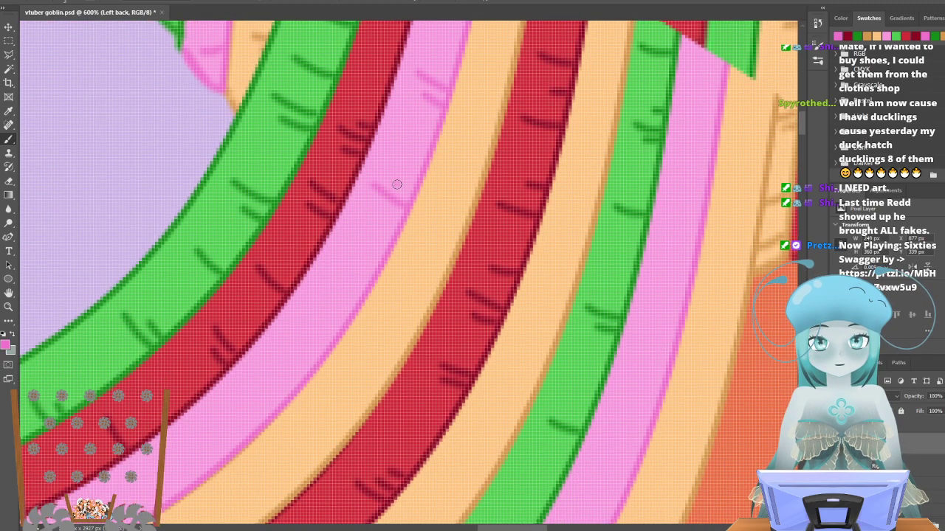
scroll(438, 186, "down", 3)
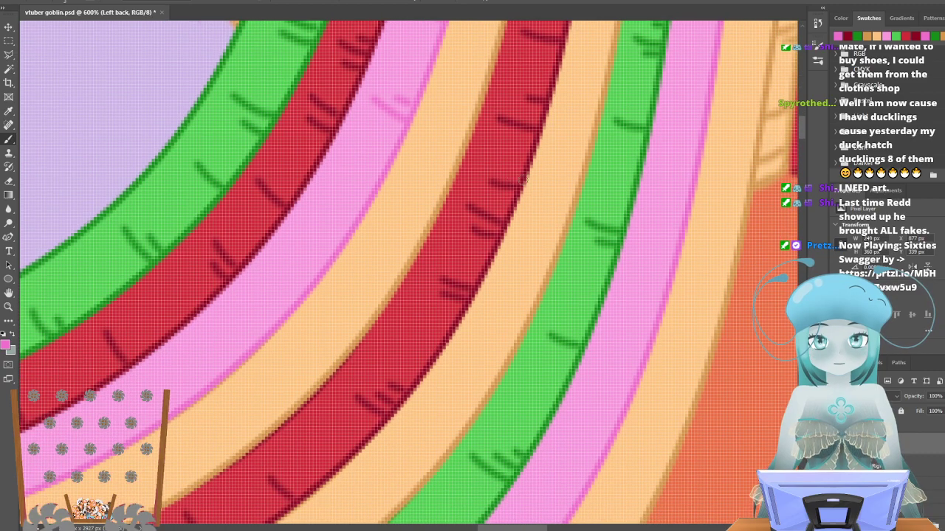
left_click_drag(324, 179, 389, 218)
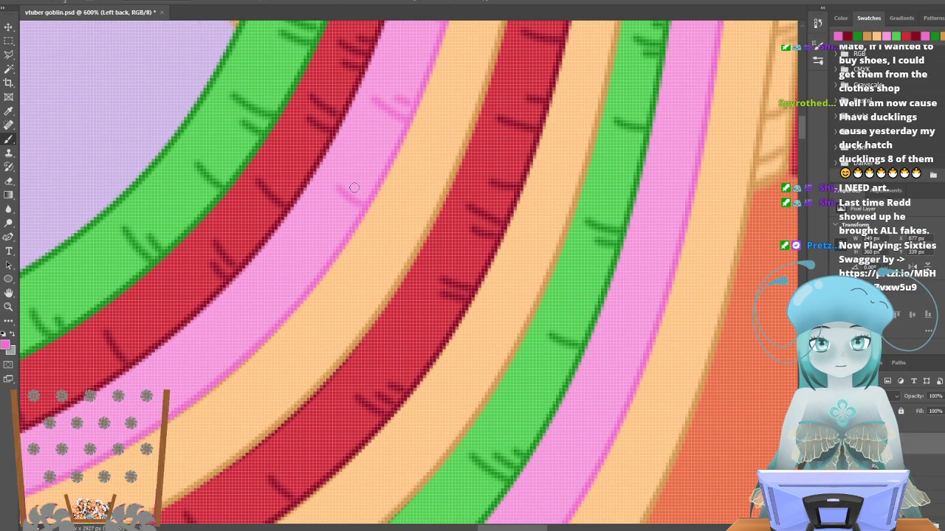
Paint dark pink yarn marks around the bend and along the lower end of the inner pink stripe.
scroll(399, 200, "down", 2)
left_click_drag(285, 199, 311, 224)
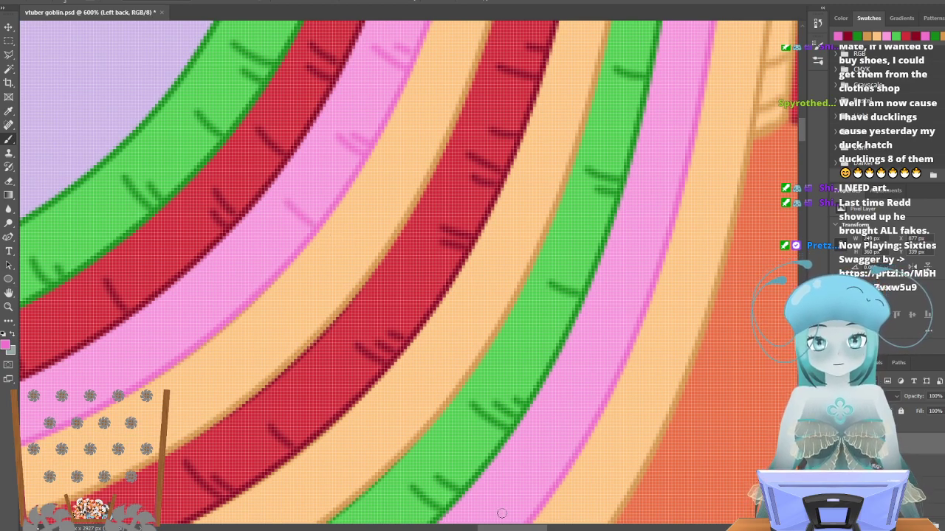
scroll(327, 312, "left", 3)
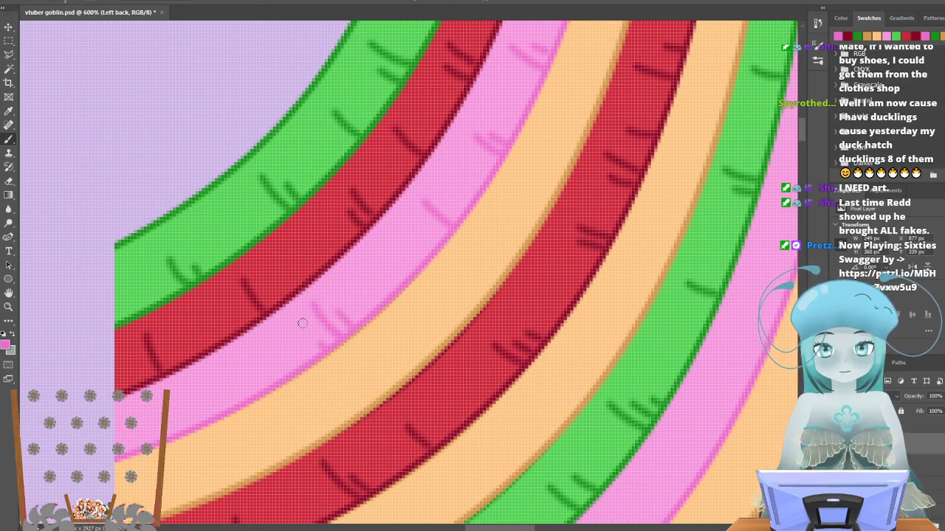
left_click_drag(222, 411, 208, 379)
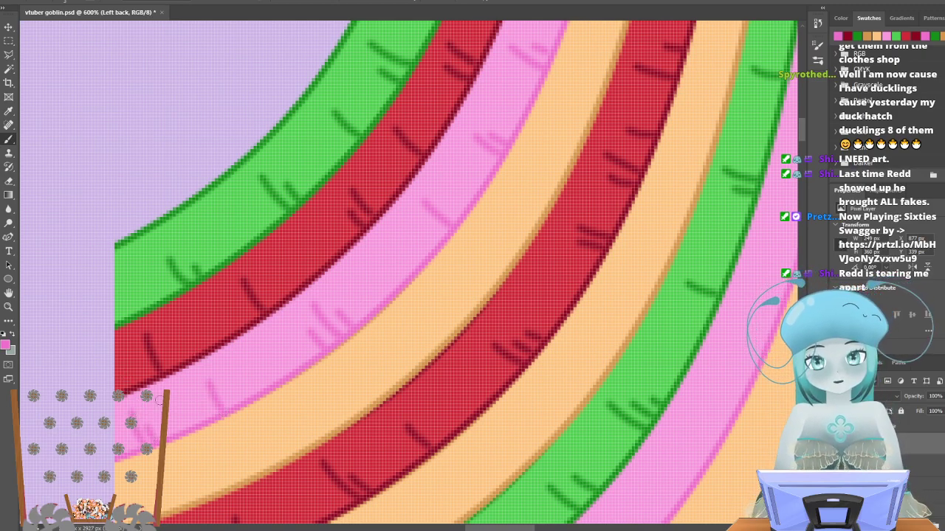
Paint dark pink yarn marks along the lower part of the outer pink stripe, rising from its outer edge.
scroll(264, 357, "down", 5)
scroll(264, 357, "down", 5)
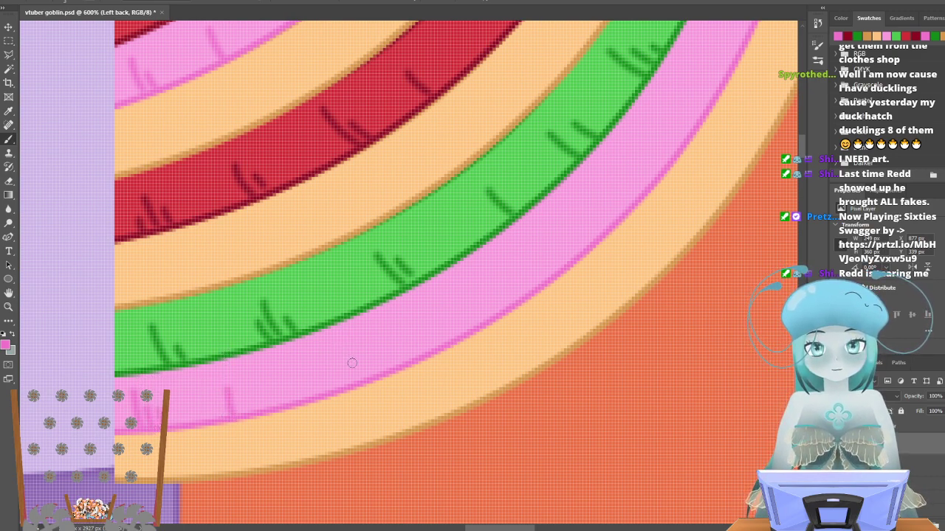
left_click_drag(358, 375, 336, 348)
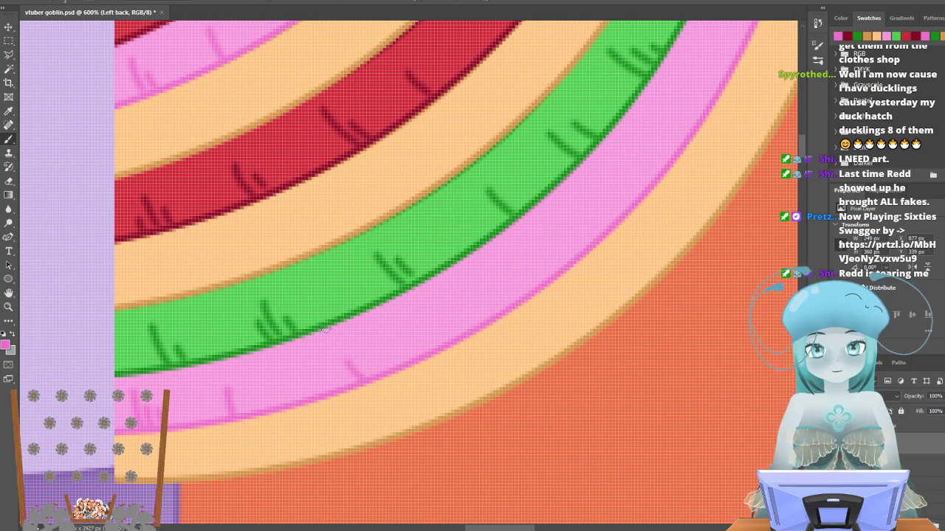
left_click_drag(477, 310, 466, 290)
left_click_drag(566, 270, 537, 244)
Continue the dark pink yarn marks through the bend and into the middle of the outer pink stripe.
scroll(600, 249, "up", 5)
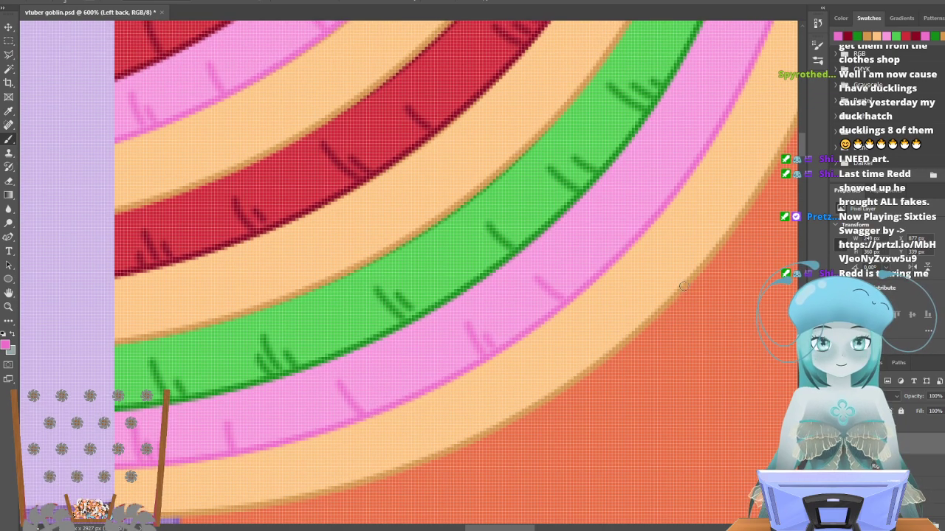
left_click_drag(682, 281, 649, 259)
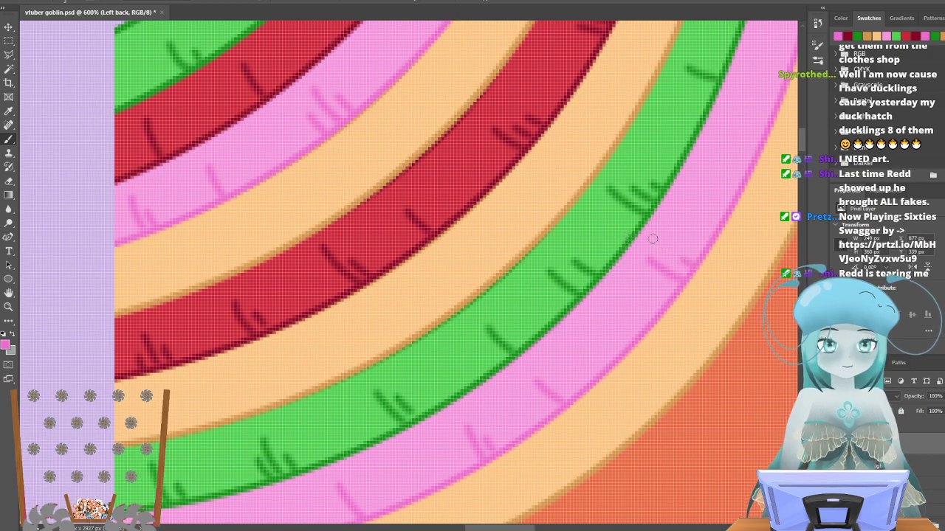
scroll(589, 482, "up", 3)
left_click_drag(533, 527, 557, 527)
scroll(591, 415, "up", 3)
scroll(591, 414, "up", 1)
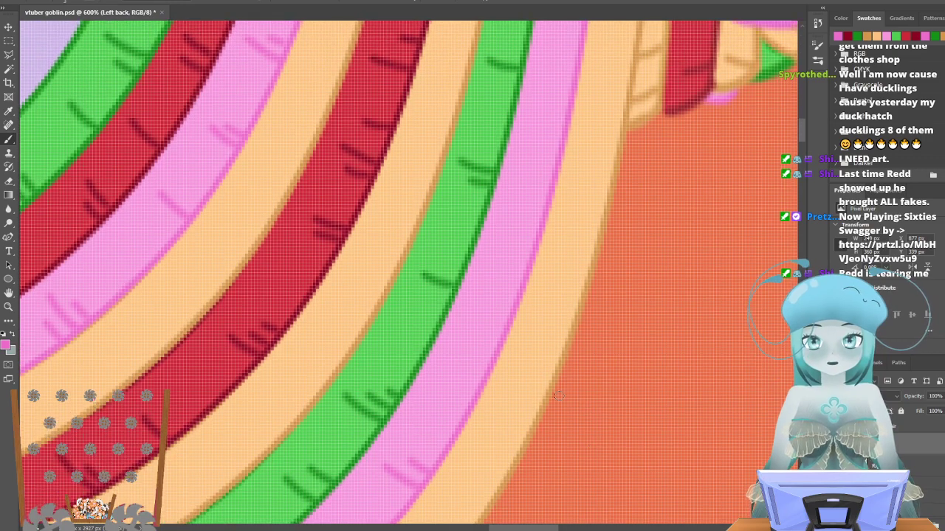
left_click_drag(495, 355, 462, 344)
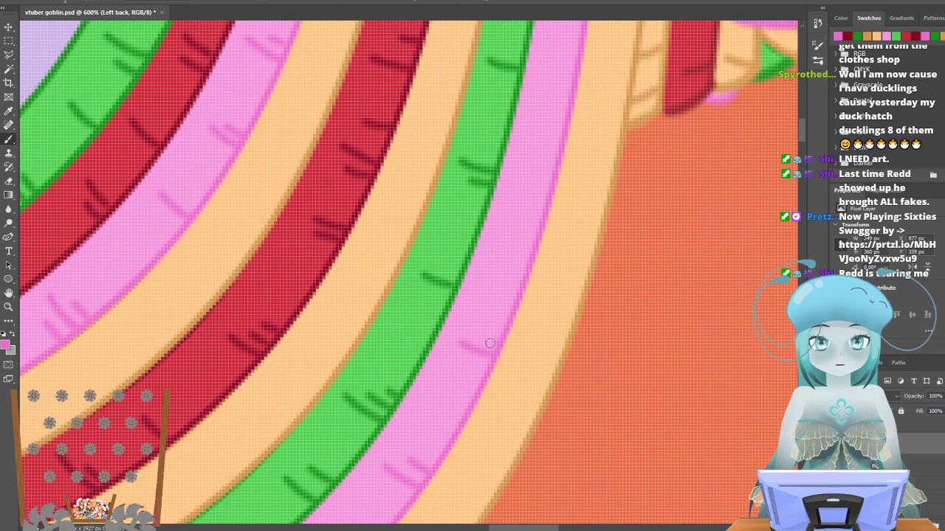
left_click_drag(497, 327, 473, 318)
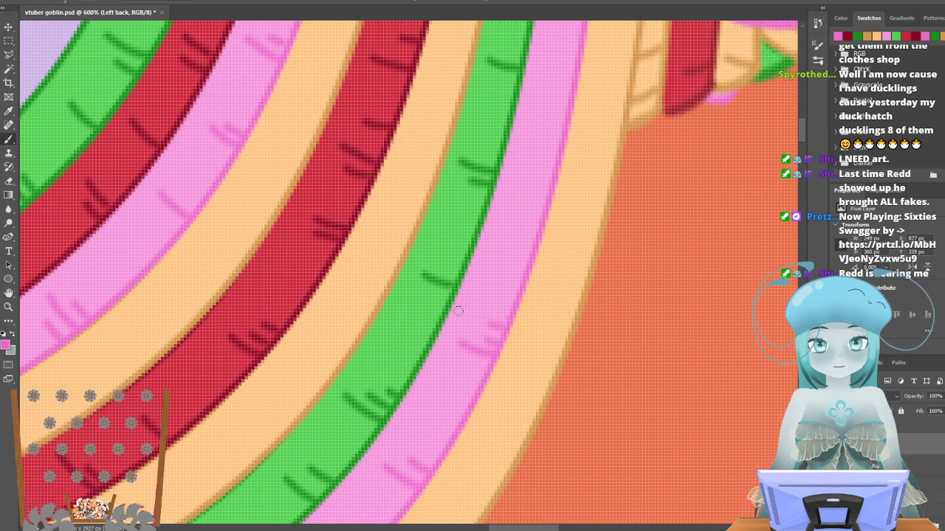
Paint dark pink yarn marks along the upper part of the outer pink stripe as far as its slanted cut end.
mouse_move(512, 278)
left_mouse_down()
mouse_move(491, 265)
mouse_move(528, 243)
mouse_move(503, 238)
left_mouse_up()
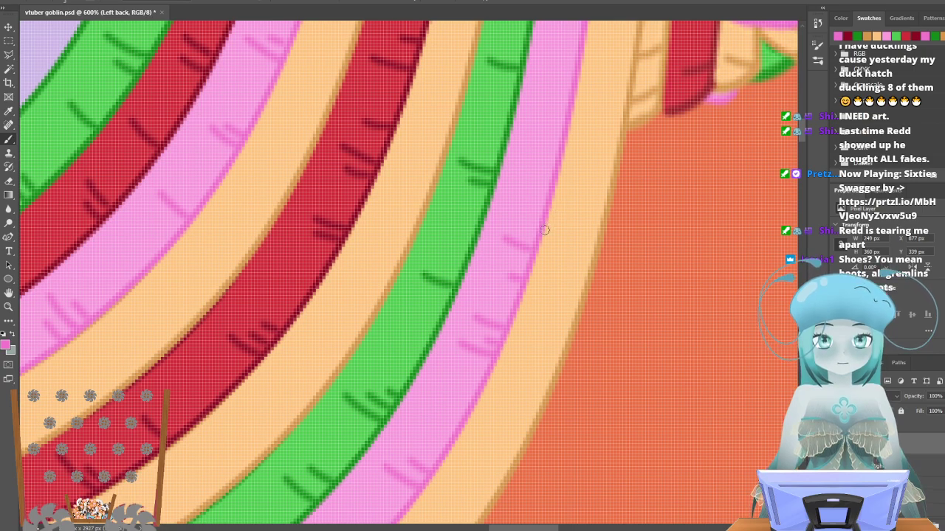
scroll(544, 225, "up", 3)
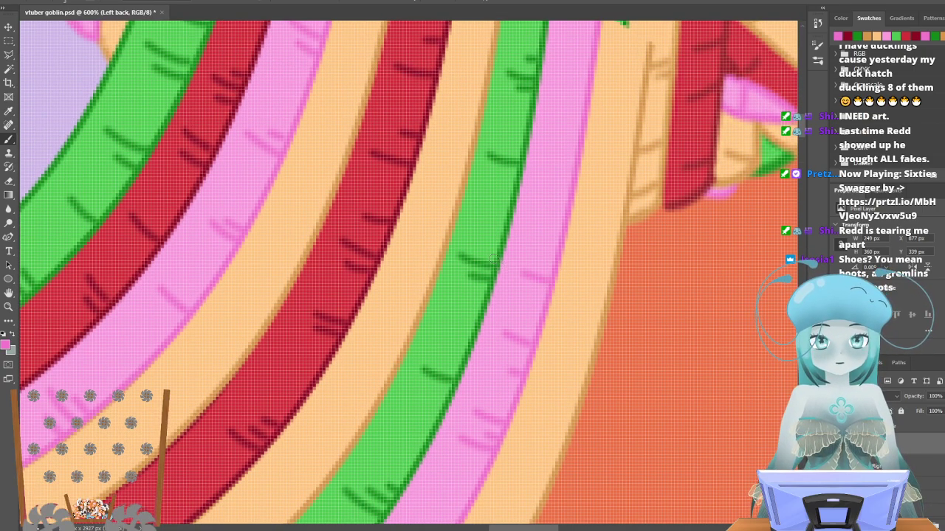
scroll(539, 296, "up", 3)
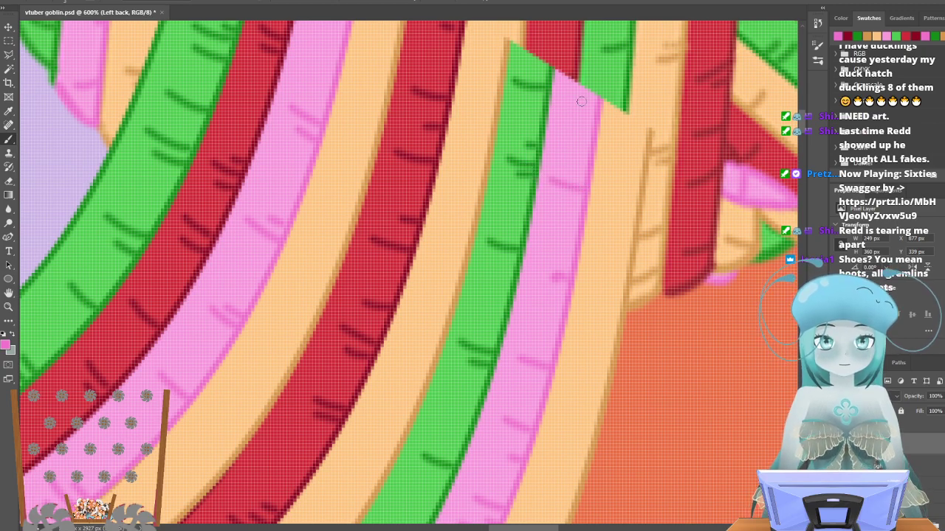
scroll(522, 192, "up", 3)
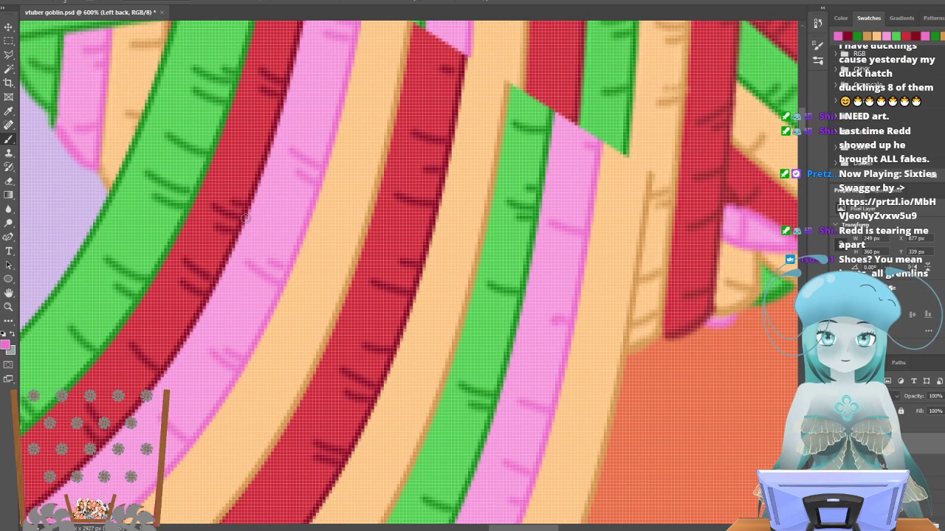
Pick the ochre outline swatch and paint yarn marks along the upper parts of the inner and middle peach stripes.
left_click(870, 33)
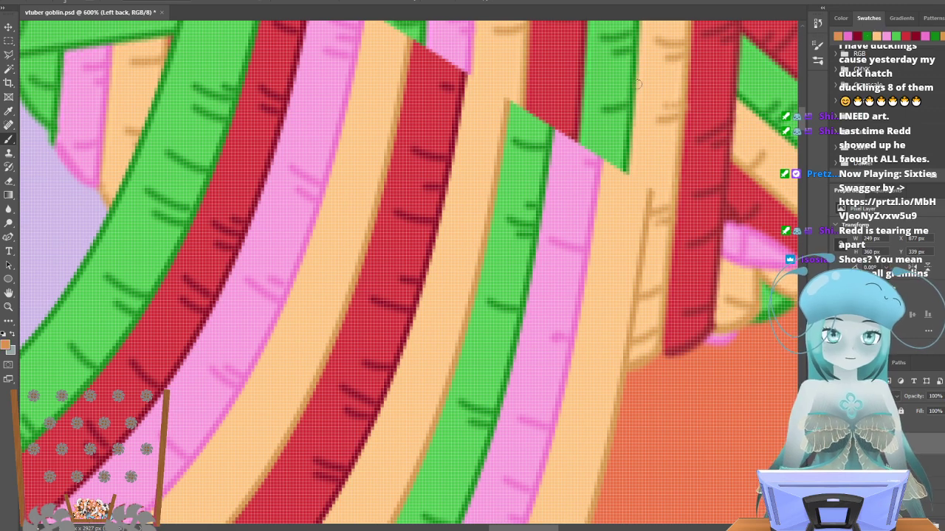
scroll(388, 94, "up", 1)
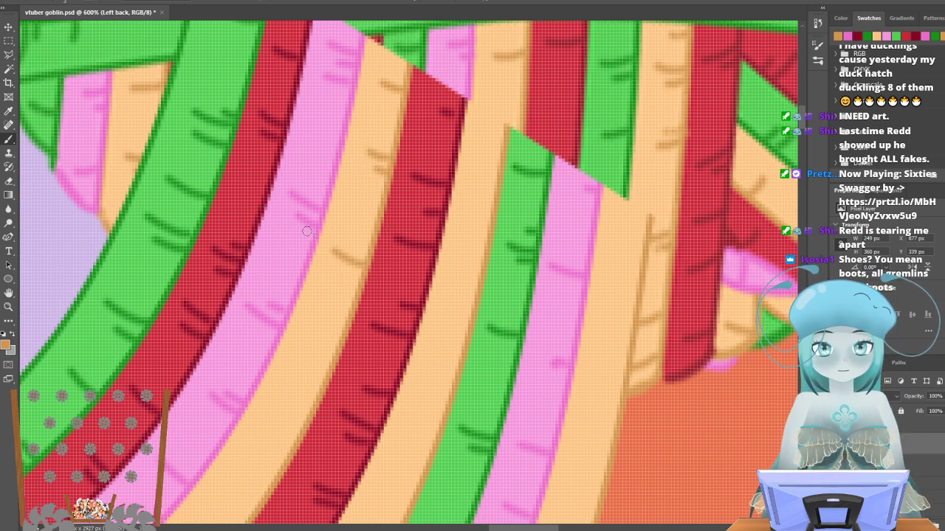
scroll(318, 284, "down", 1)
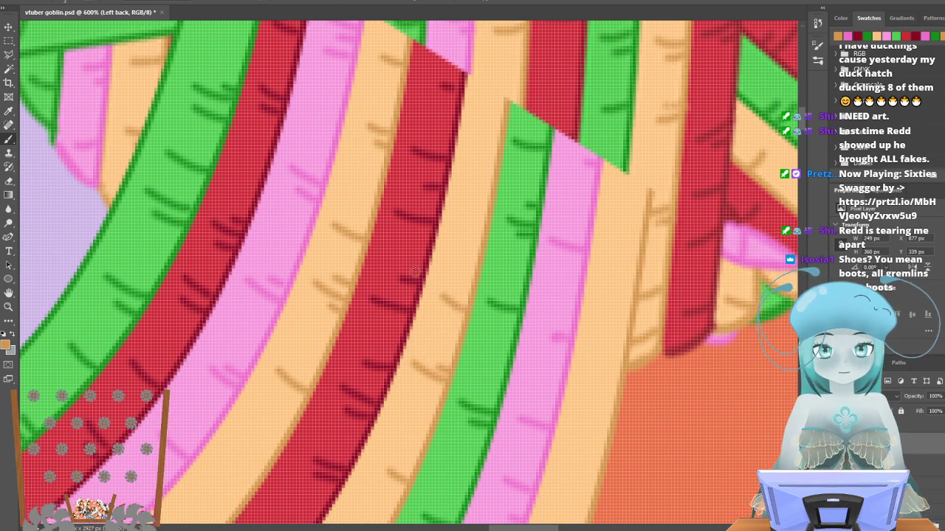
left_click_drag(488, 176, 467, 159)
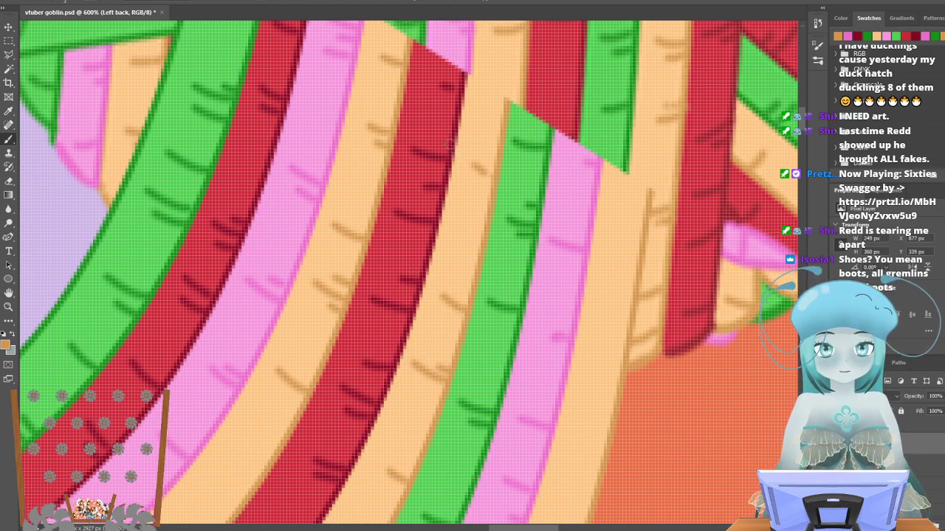
scroll(616, 171, "down", 2)
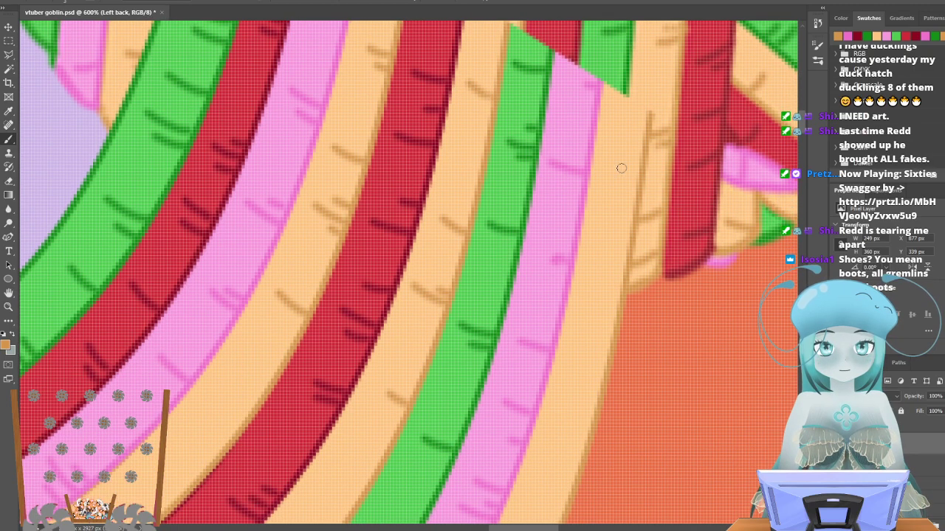
Paint ochre yarn marks down the outermost peach stripe, from its upper end to the start of the bend.
left_click_drag(624, 123, 645, 116)
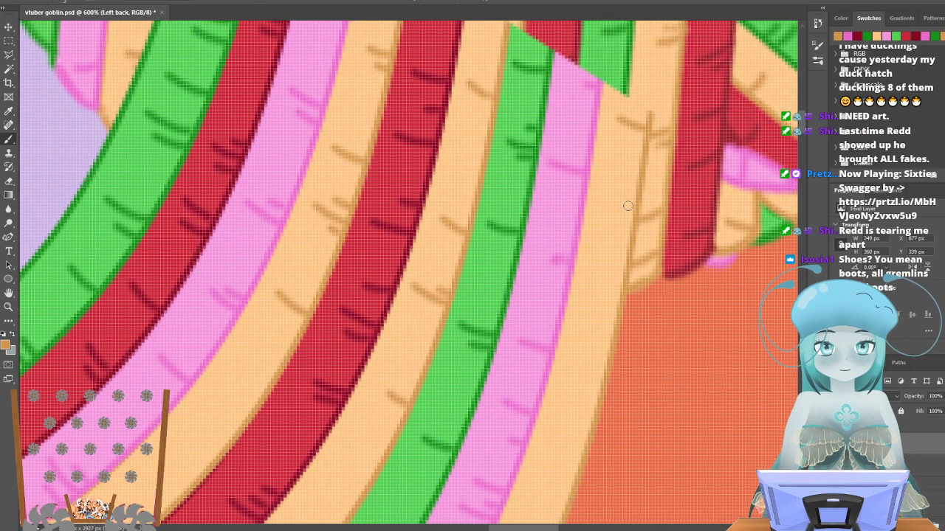
left_click_drag(627, 230, 598, 213)
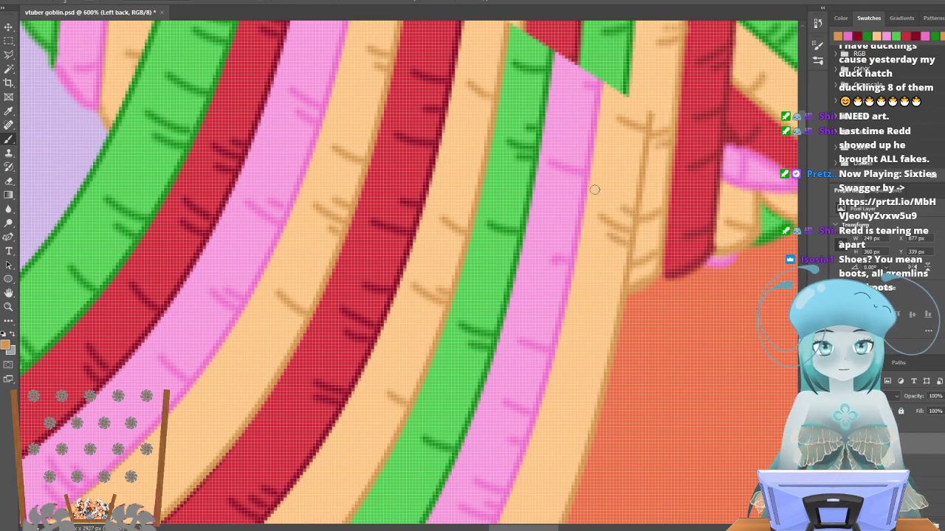
scroll(608, 289, "down", 2)
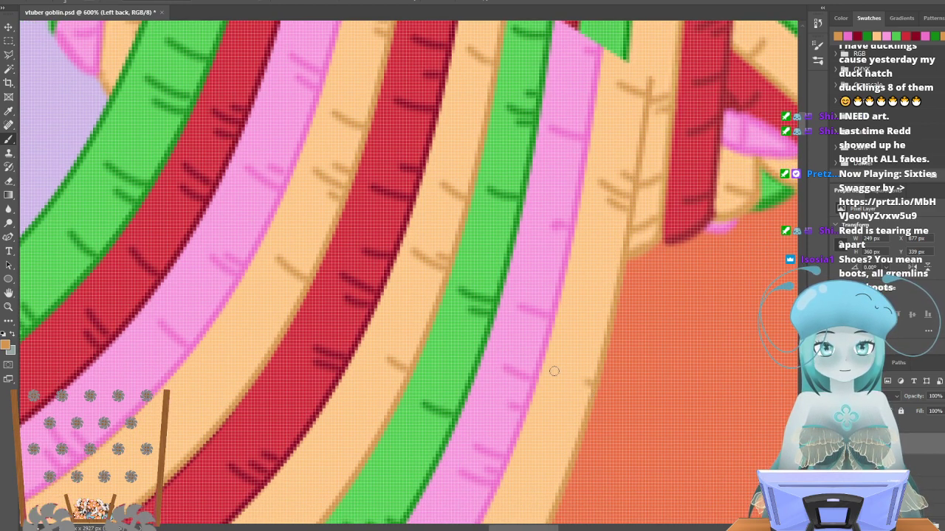
scroll(571, 346, "down", 5)
scroll(542, 327, "down", 4)
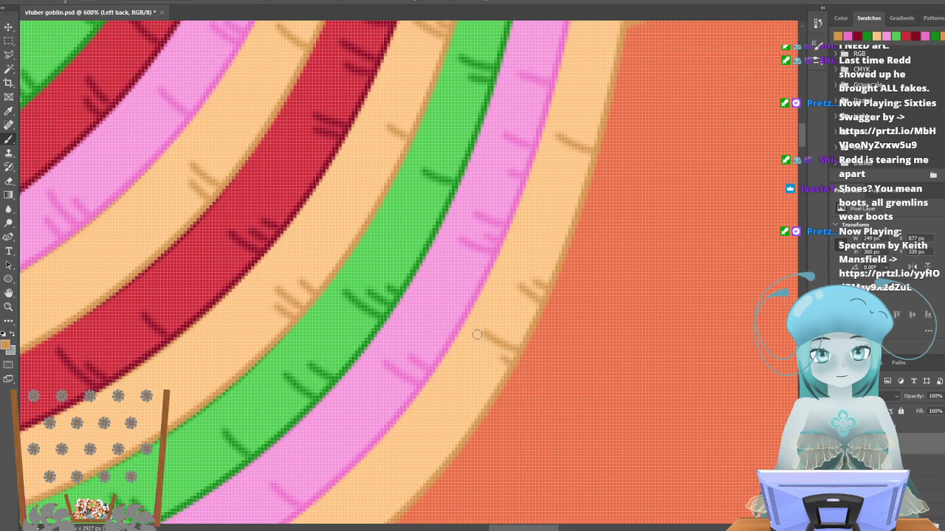
Continue the ochre yarn marks around the bend of the outermost peach stripe, rising from its outer edge.
scroll(477, 334, "left", 10)
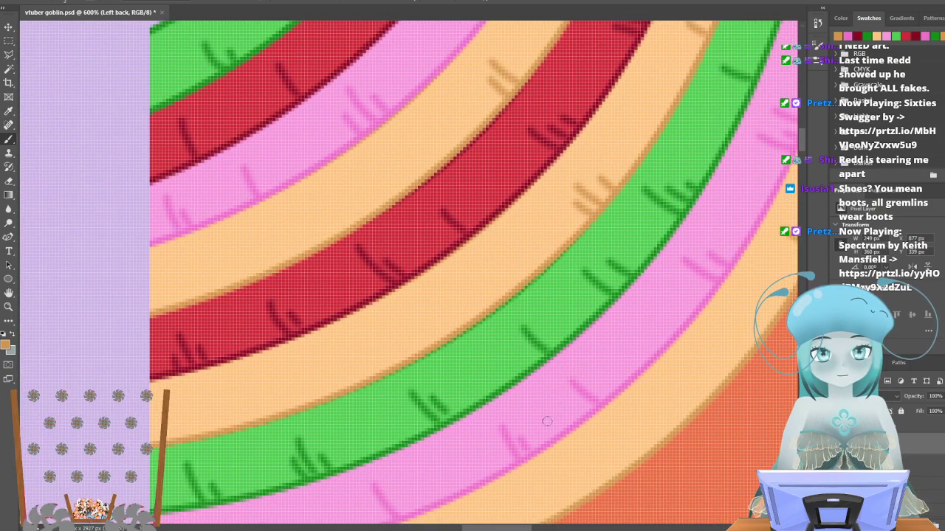
scroll(541, 424, "down", 3)
left_click_drag(660, 378, 636, 363)
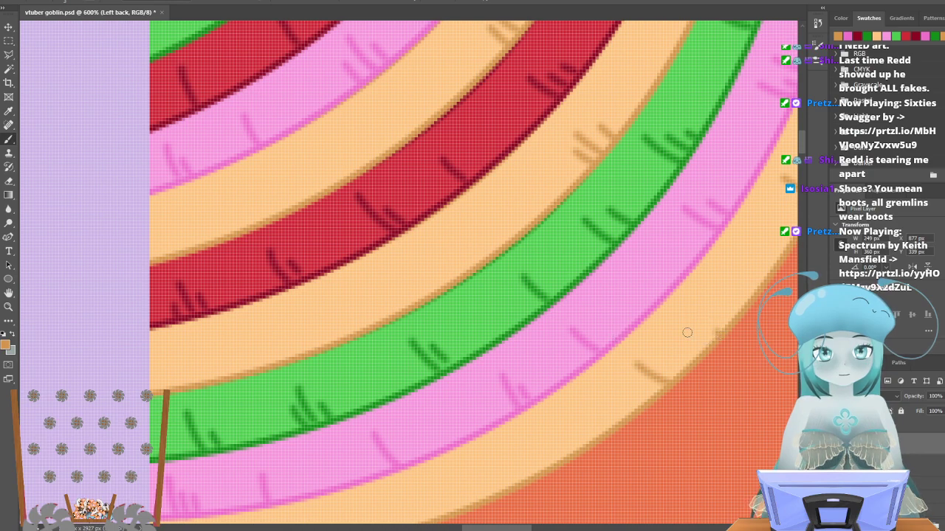
left_click_drag(596, 411, 611, 421)
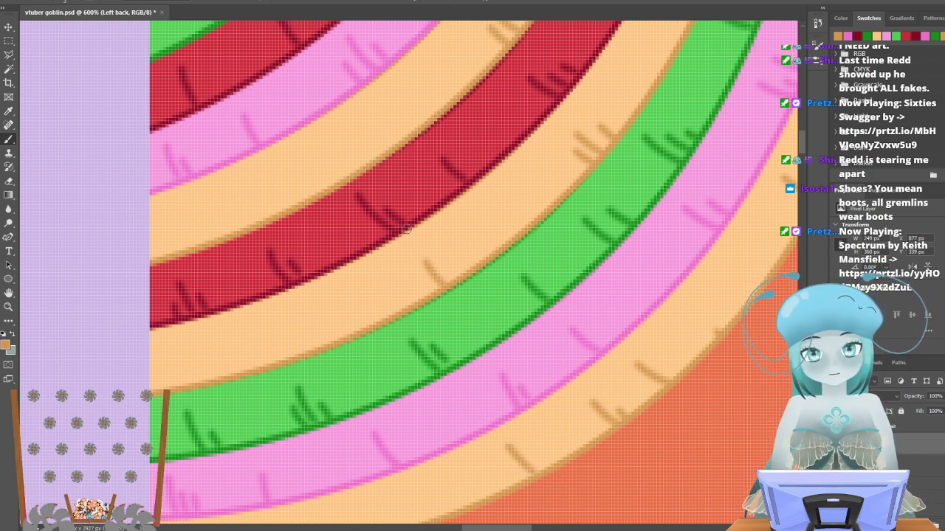
Paint ochre yarn marks along the lower parts of the middle and inner peach stripes.
left_click_drag(446, 271, 435, 250)
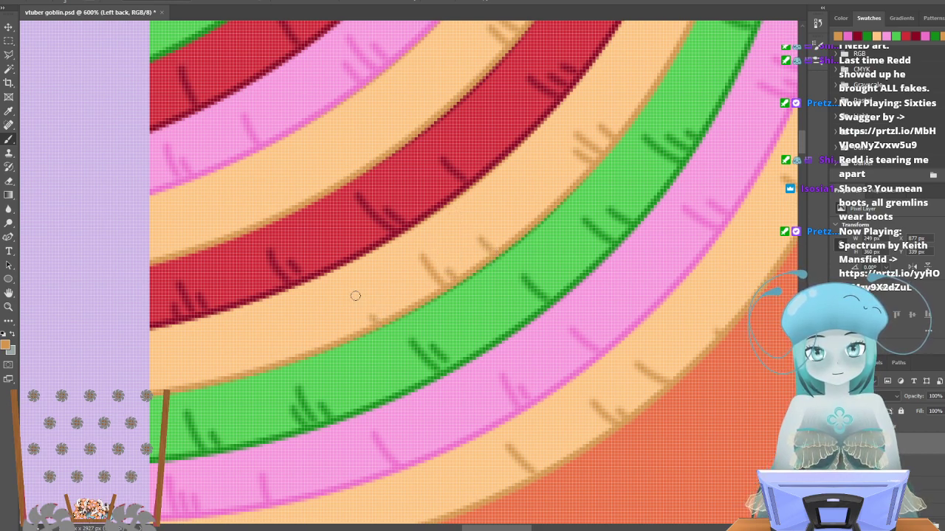
mouse_move(256, 368)
left_mouse_down()
mouse_move(234, 308)
mouse_move(230, 356)
left_mouse_up()
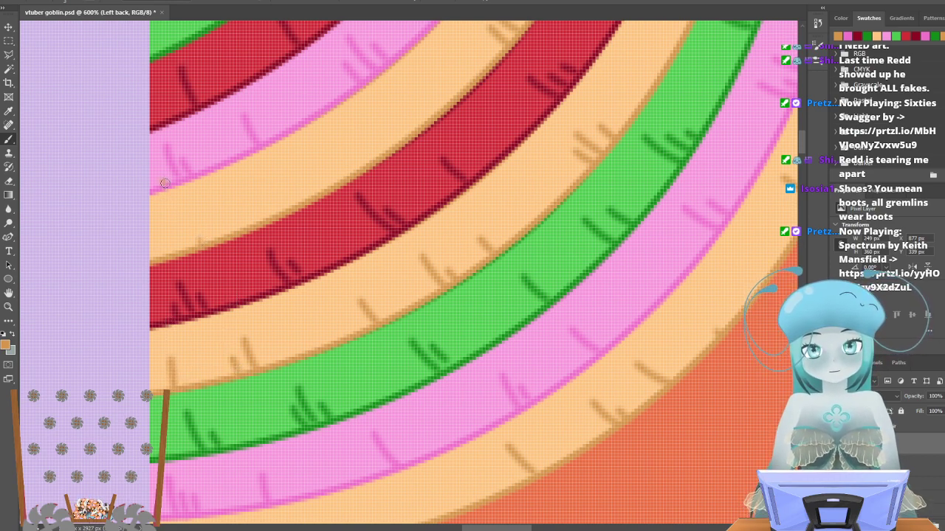
left_click_drag(196, 243, 178, 211)
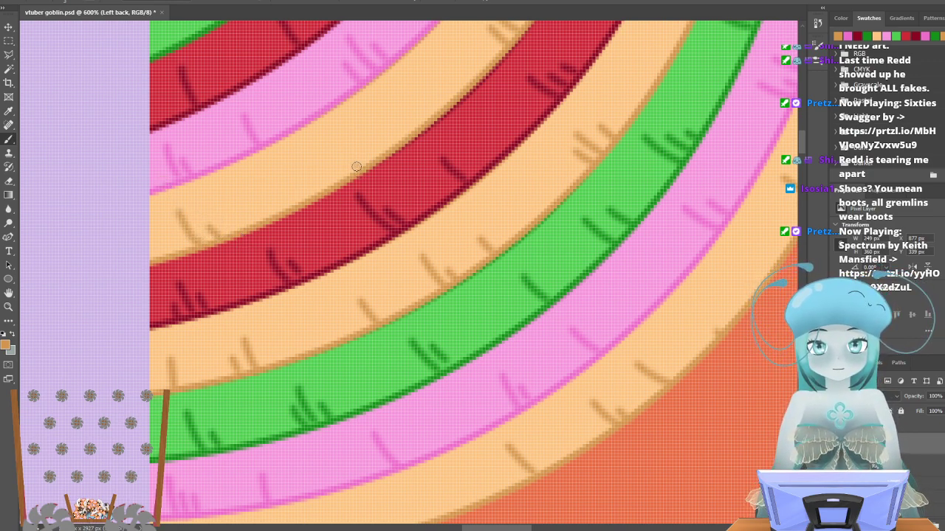
left_click_drag(356, 164, 337, 136)
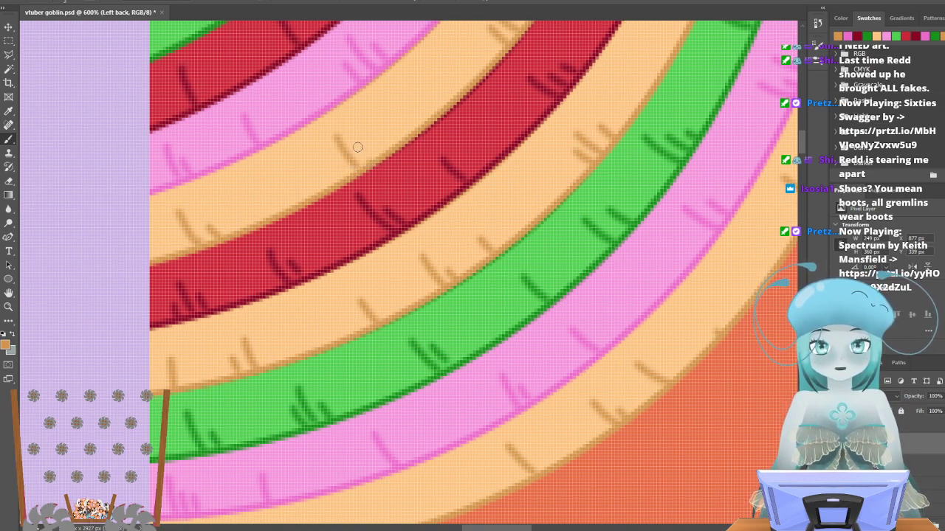
left_click_drag(415, 120, 403, 101)
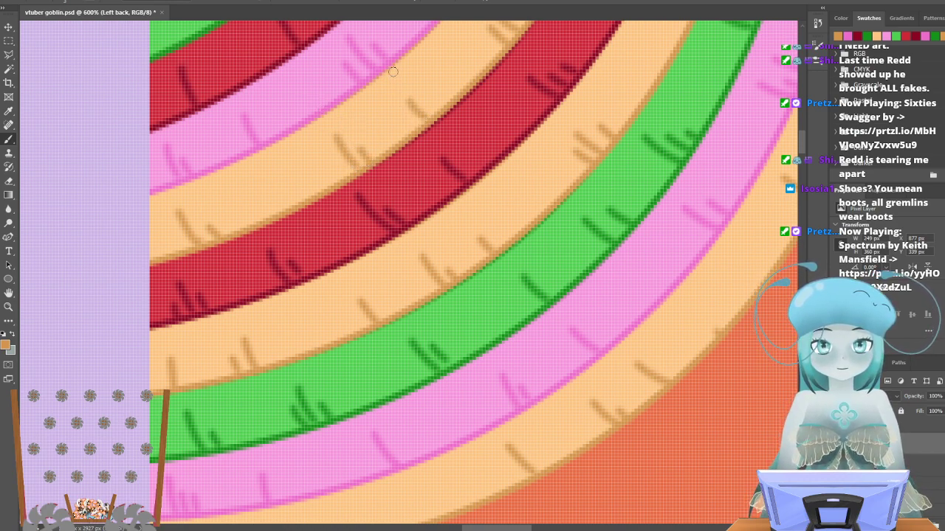
Paint ochre yarn marks along the lower end of the outermost peach stripe as far as its straight cut edge.
scroll(425, 96, "down", 5)
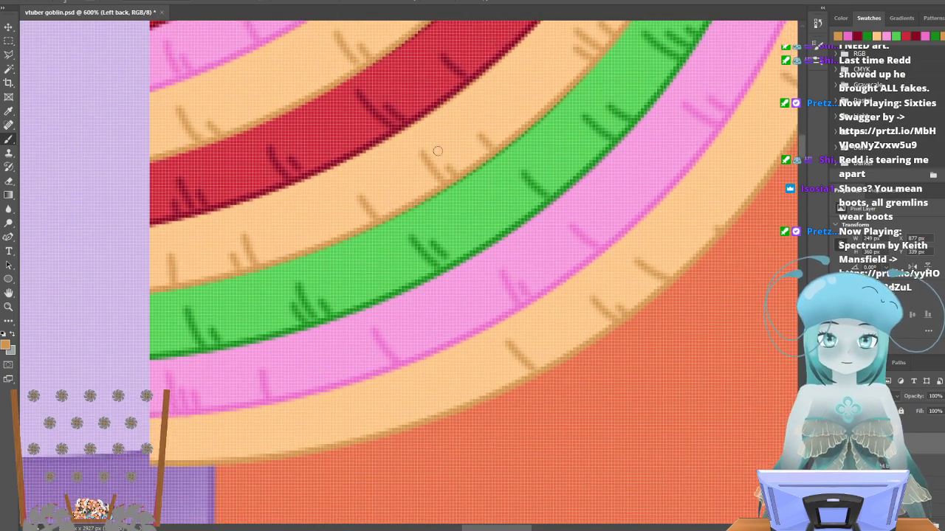
left_click_drag(415, 401, 385, 344)
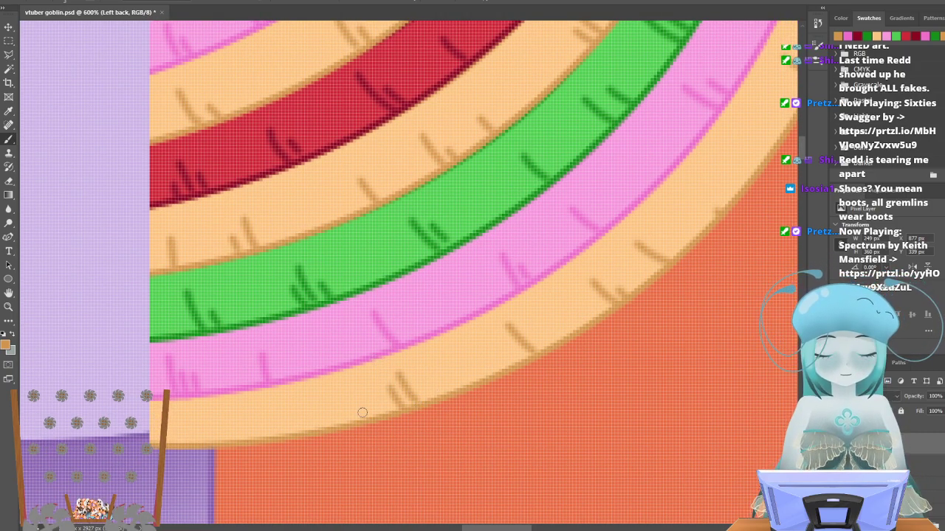
left_click_drag(346, 421, 325, 382)
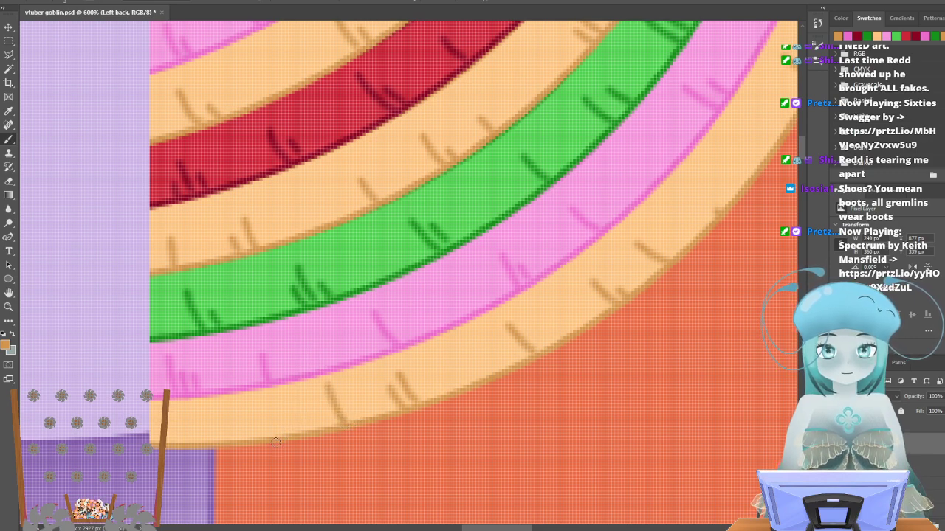
left_click_drag(271, 437, 266, 404)
left_click_drag(195, 442, 191, 417)
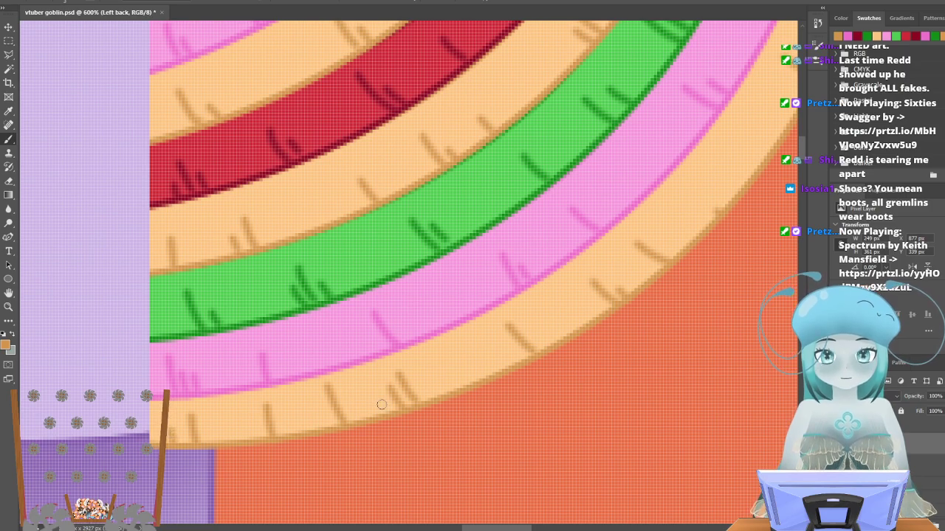
Examine the yarn marks on both sides of the back hair with the artwork shown at 100%.
left_click(8, 307)
left_click(82, 2)
left_click(643, 352)
left_click(643, 352)
left_click(642, 352)
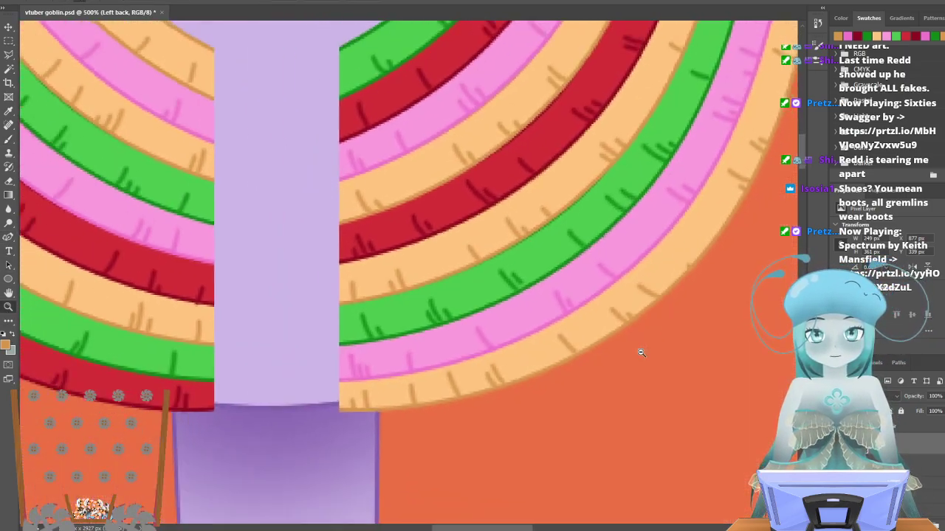
left_click(379, 295)
left_click(379, 294)
left_click(379, 294)
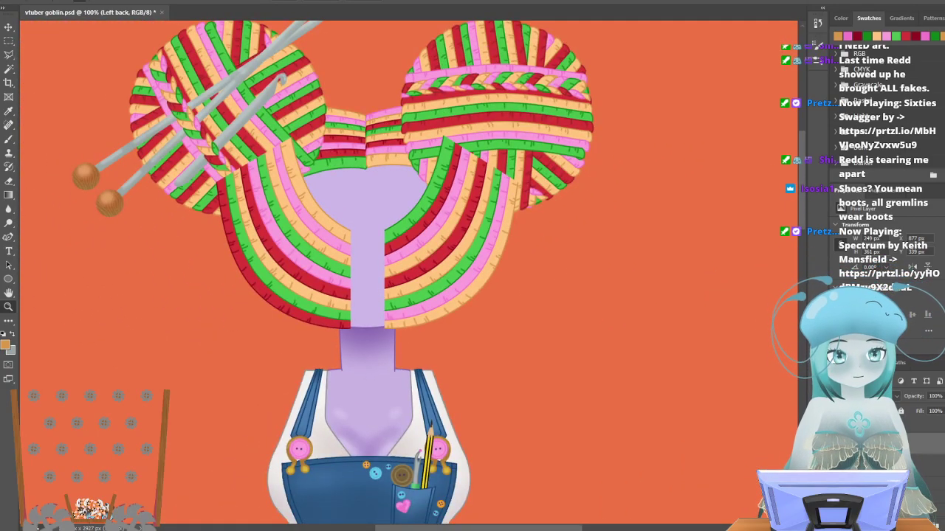
left_click(836, 426)
left_click(836, 425)
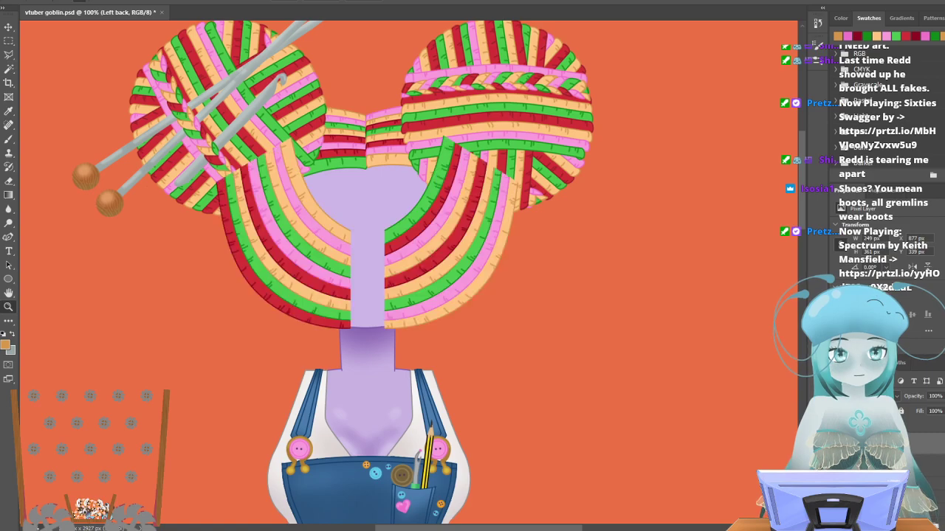
Select the Back of hair group and move it down the layer order so it sits behind both yarn buns.
left_click(879, 426)
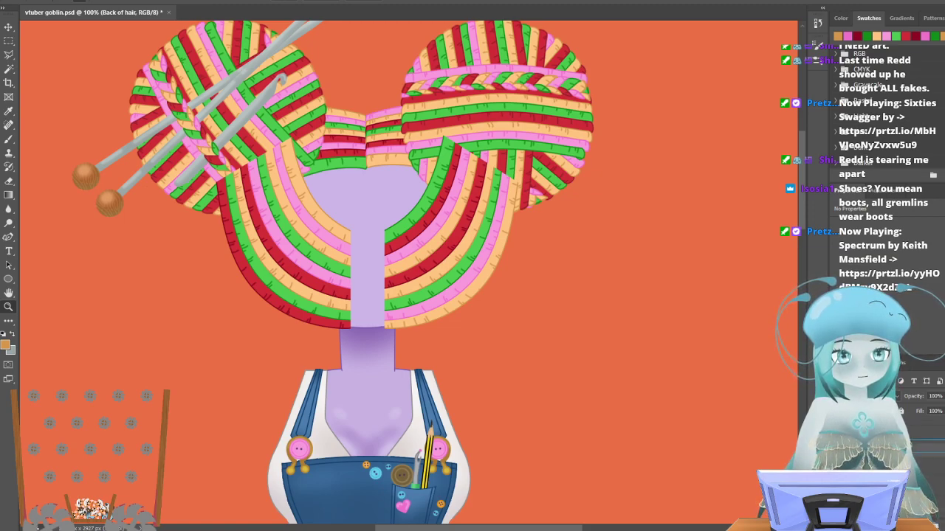
key("ctrl+[")
key("ctrl+[")
key("ctrl+]")
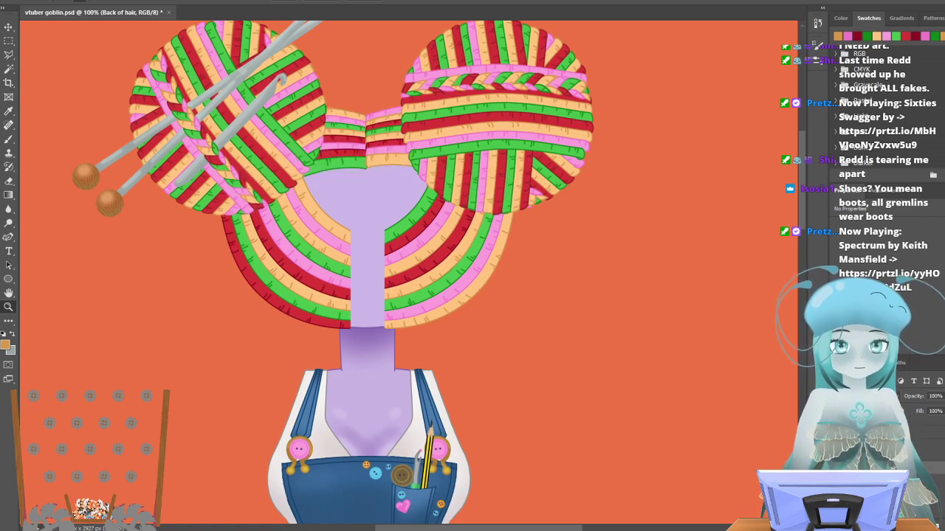
key("alt+]")
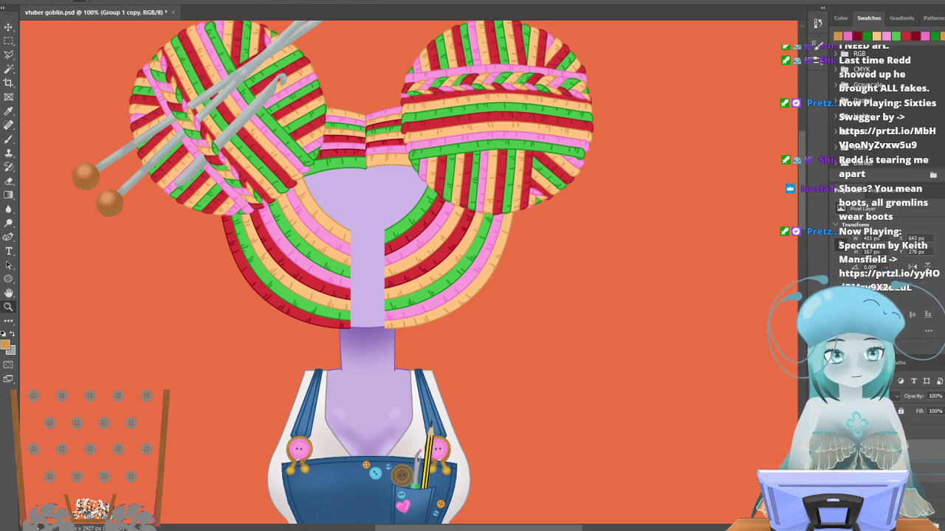
key("alt+[")
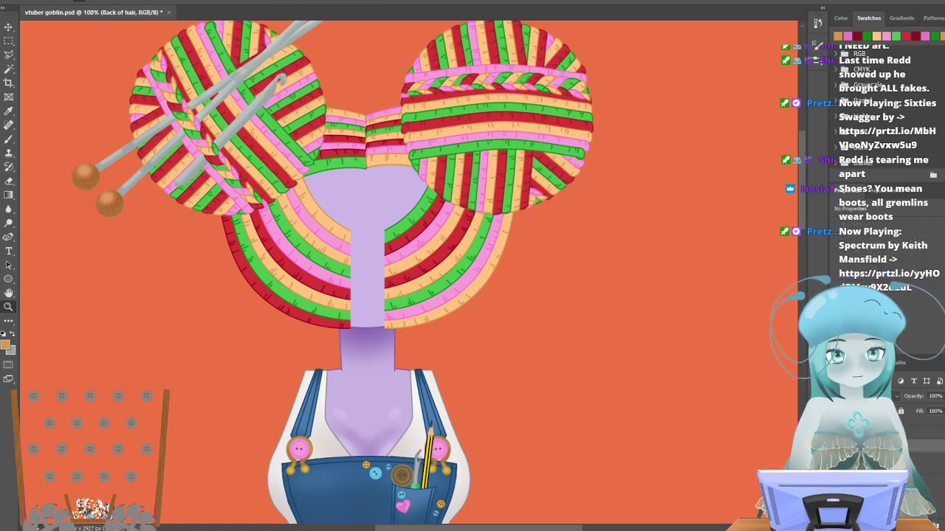
key("alt+]")
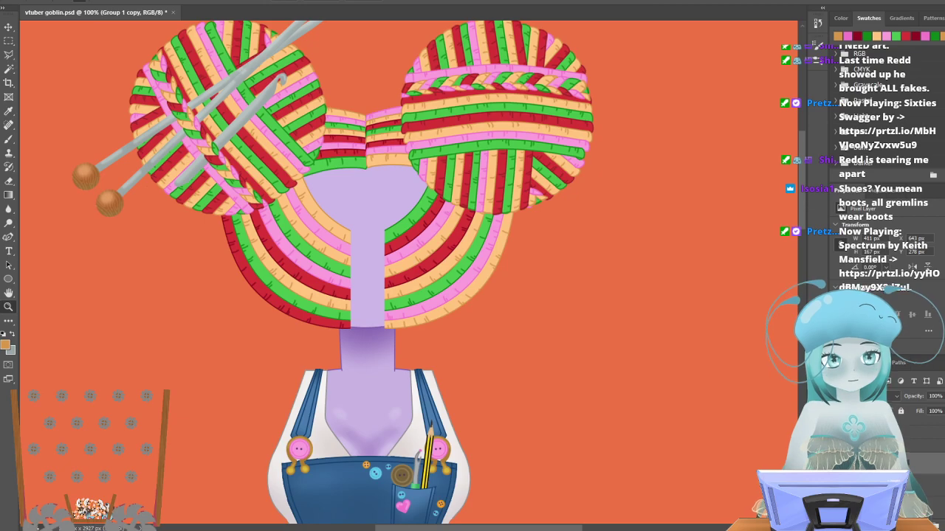
key("alt+]")
key("alt+[")
key("alt+[")
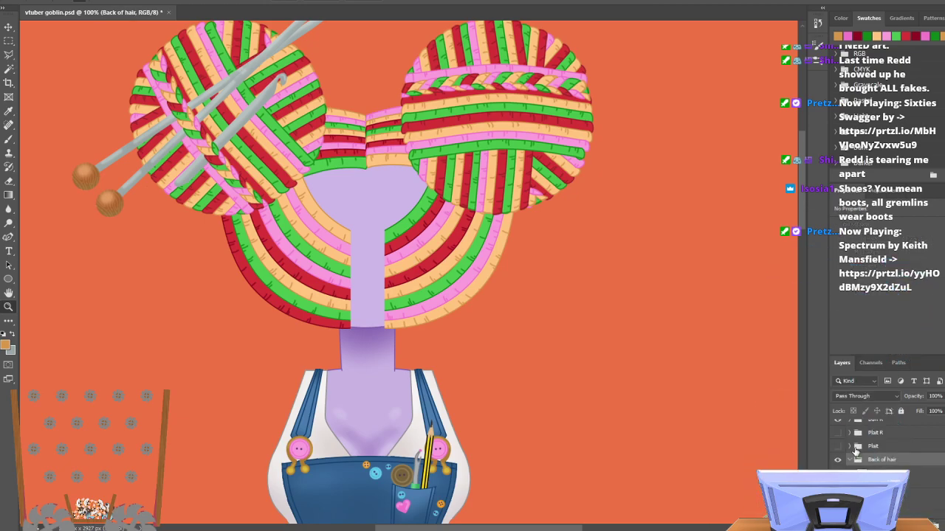
Make the two hidden plaits and the goblin's head, ears, eyebrows and both eyes visible.
left_click(836, 473)
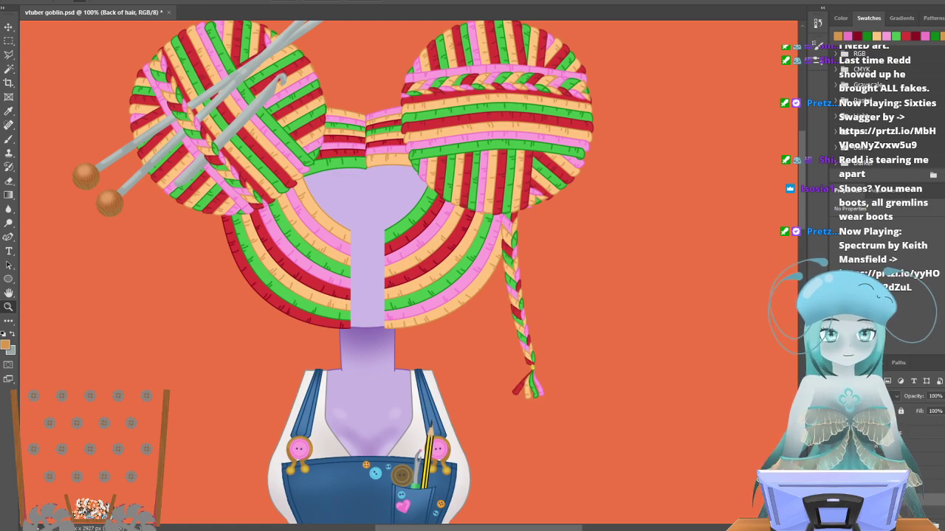
left_click(836, 486)
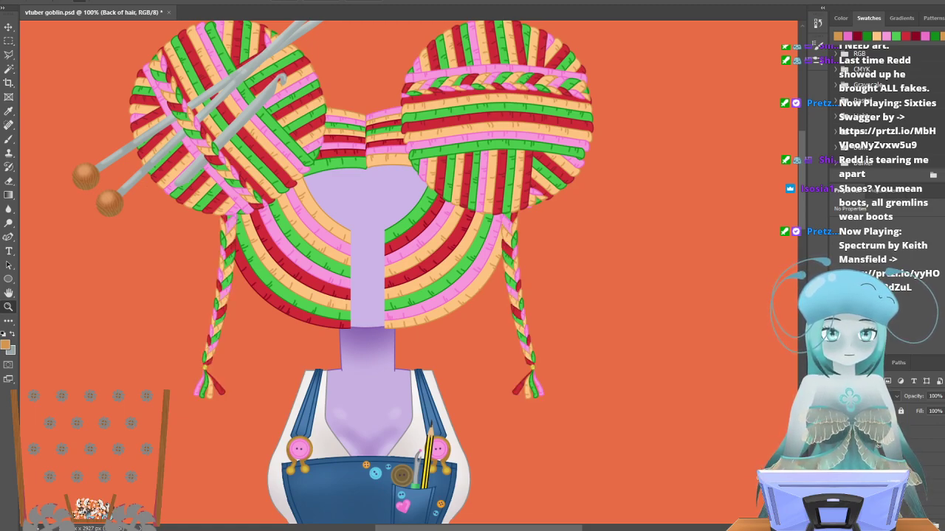
left_click(836, 460)
left_click(836, 447)
left_click(836, 433)
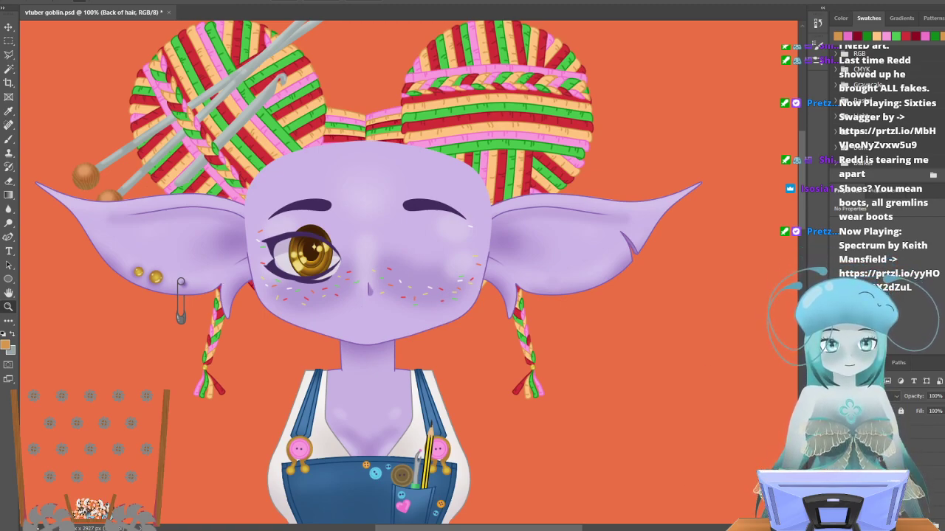
left_click(837, 420)
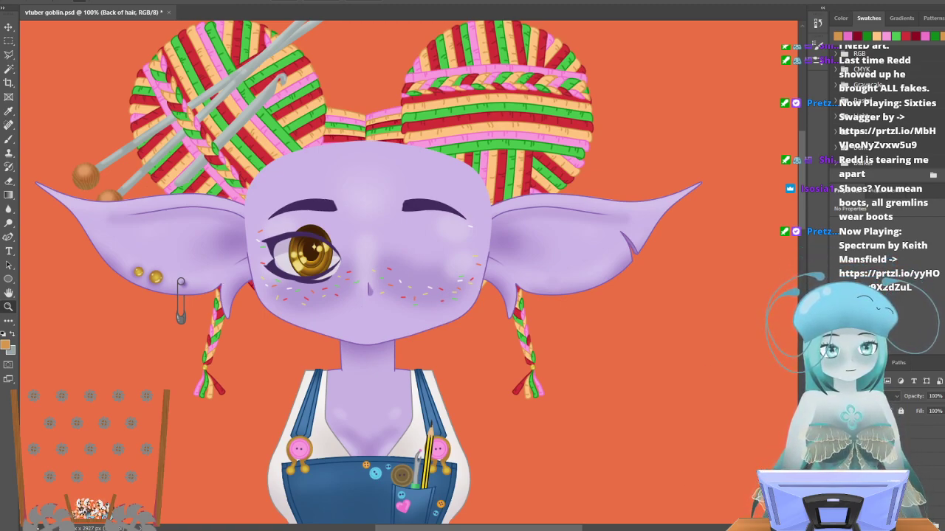
left_click(836, 406)
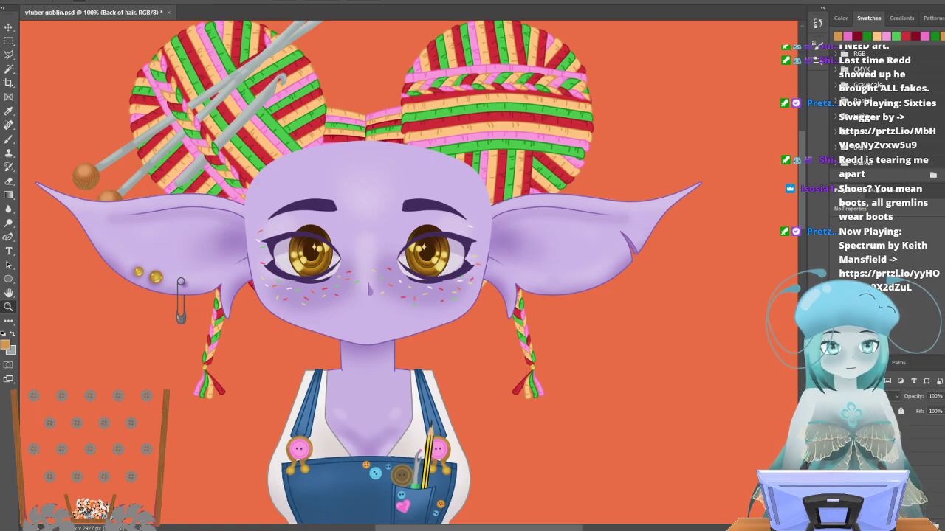
Make the goblin's eyelashes, mouth and striped fringe visible, and save the document.
left_click(836, 393)
left_click(836, 380)
left_click(837, 367)
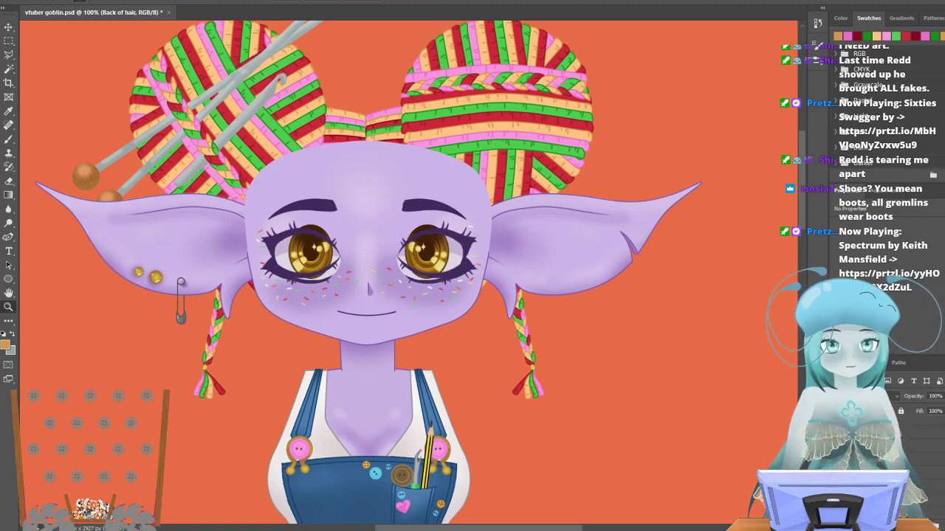
left_click(881, 467)
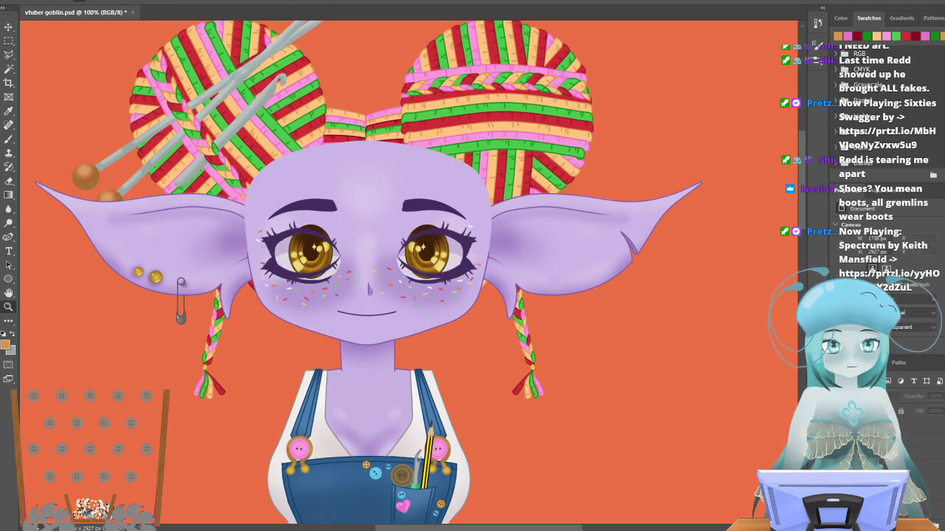
left_click(836, 447)
left_click(836, 433)
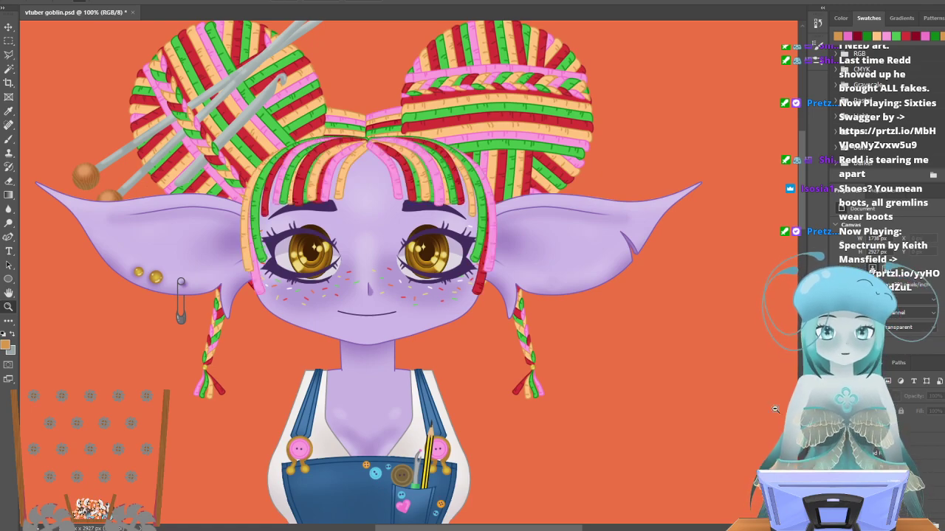
scroll(399, 274, "down", 1)
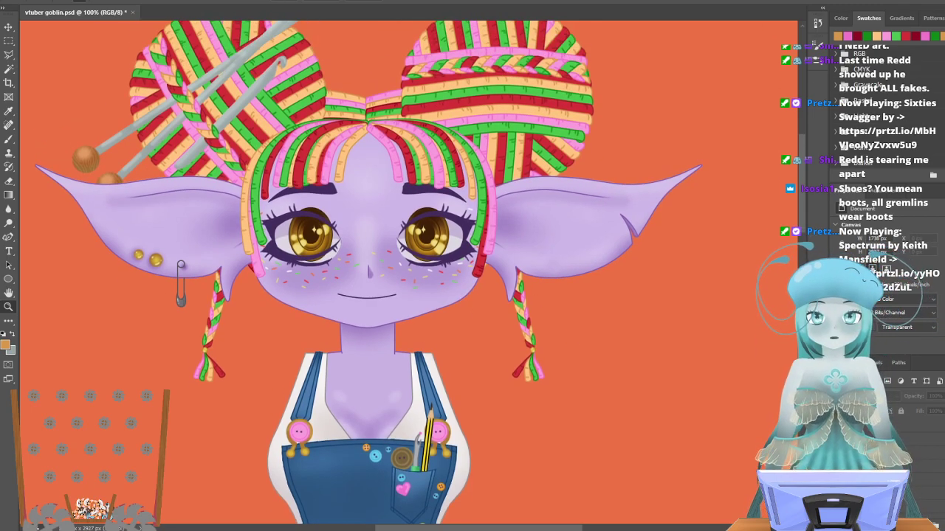
left_click(23, 1)
left_click(44, 95)
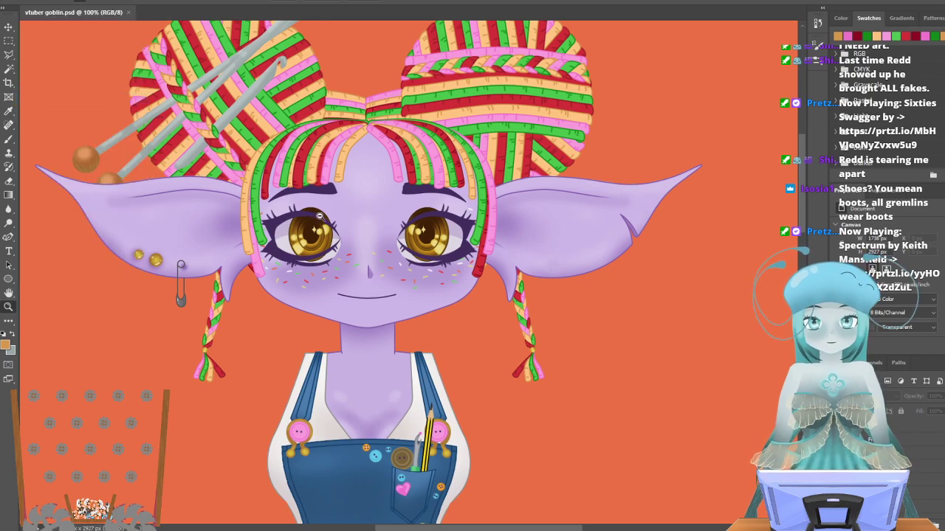
Examine the restored character from the yarn buns down to the overalls at 100%.
scroll(320, 216, "down", 1)
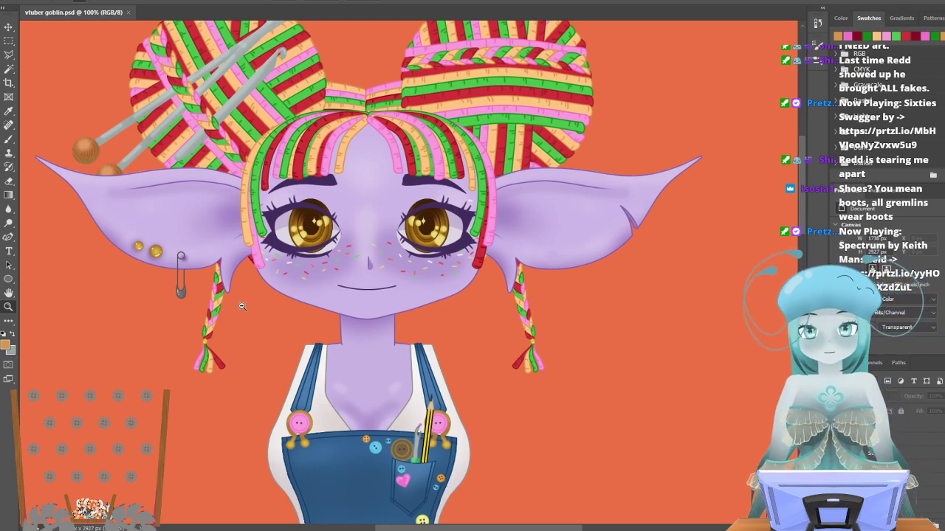
scroll(214, 298, "up", 3)
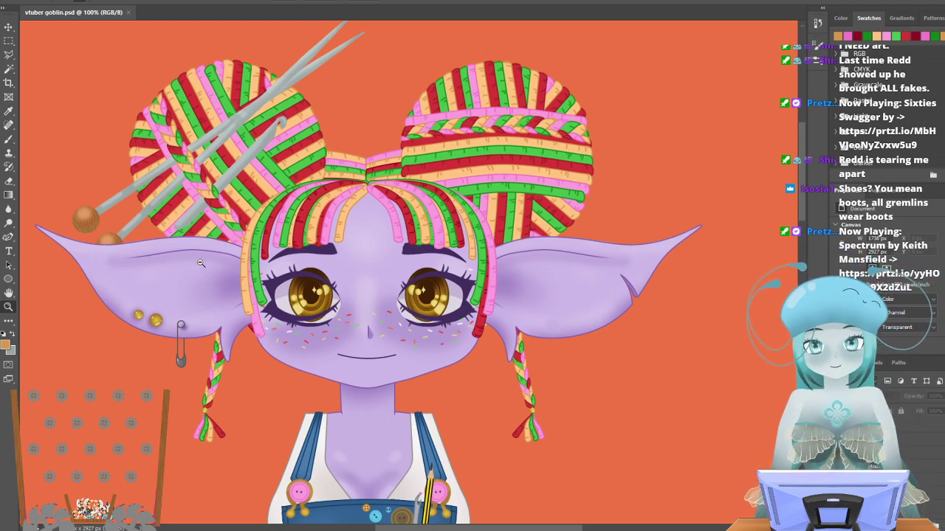
scroll(245, 249, "down", 3)
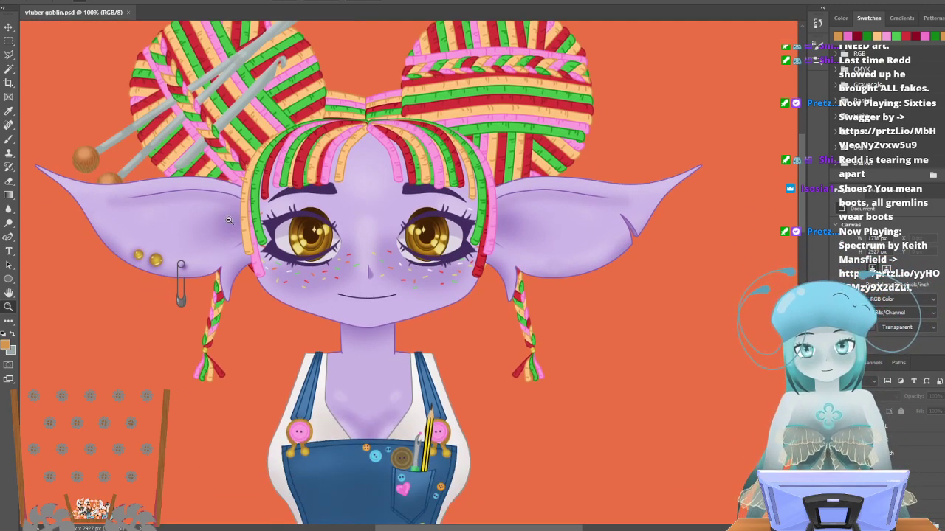
scroll(248, 336, "down", 2)
scroll(248, 336, "up", 2)
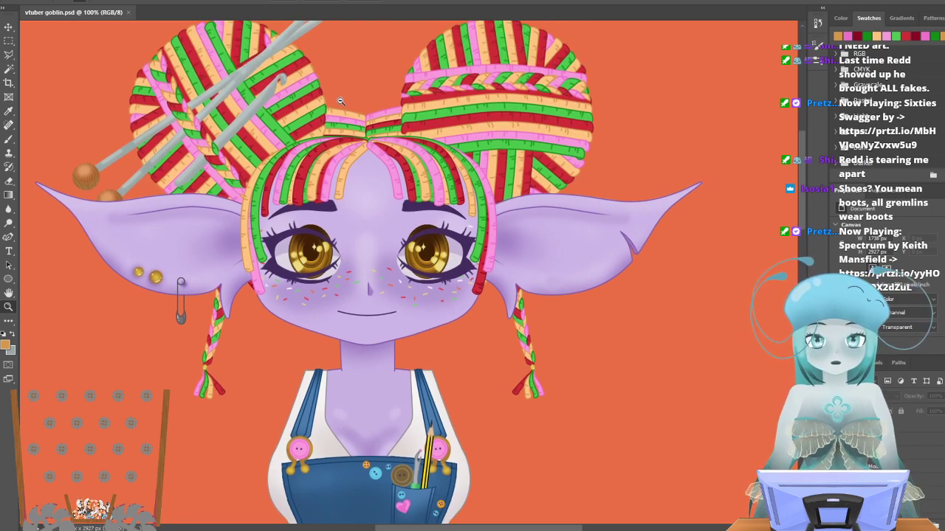
scroll(340, 106, "up", 5)
scroll(383, 109, "down", 5)
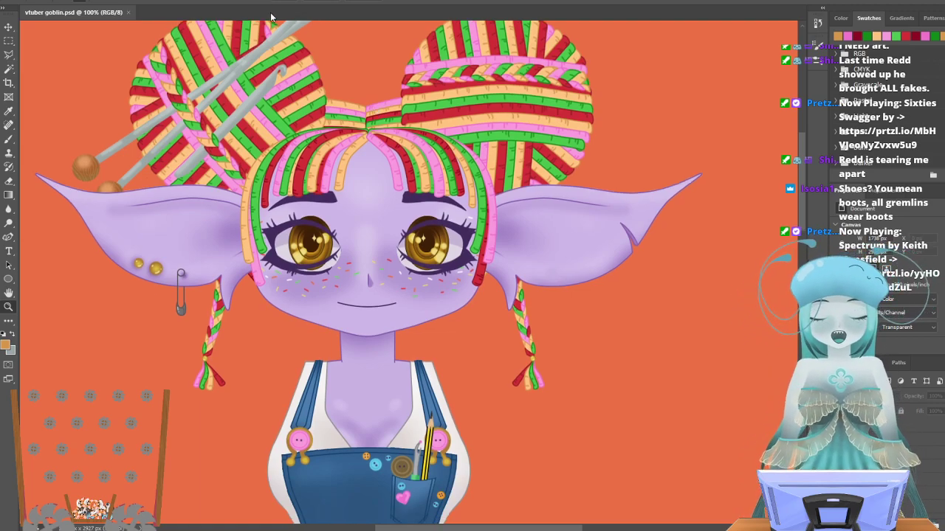
scroll(274, 19, "up", 3)
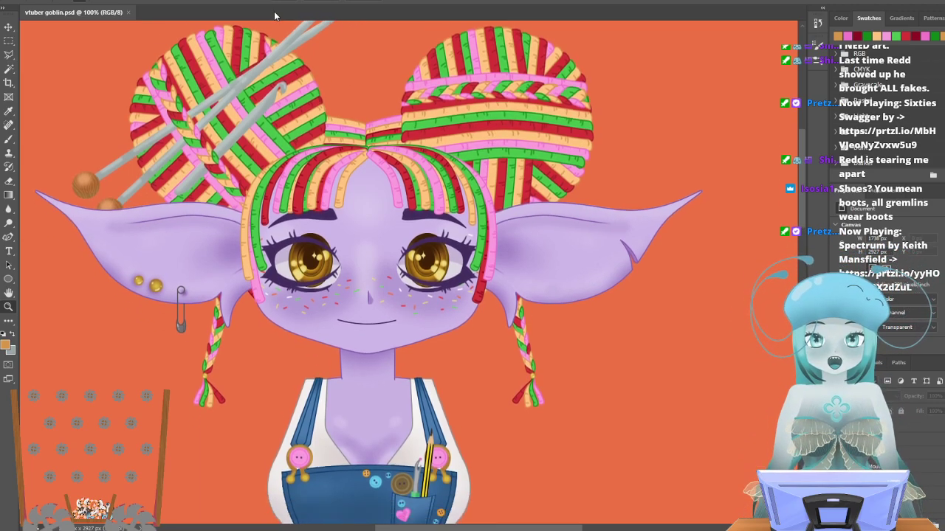
scroll(277, 17, "down", 4)
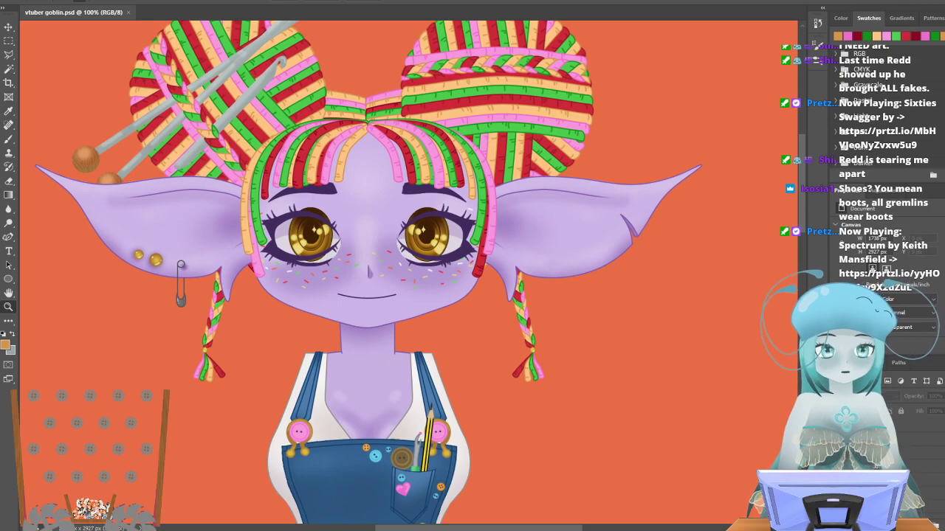
Above the Fringe L layer, draw a closed wavy ochre strand outline from the needle bun past the nearby plait with the Curvature Pen.
left_click(900, 426)
left_click(9, 237)
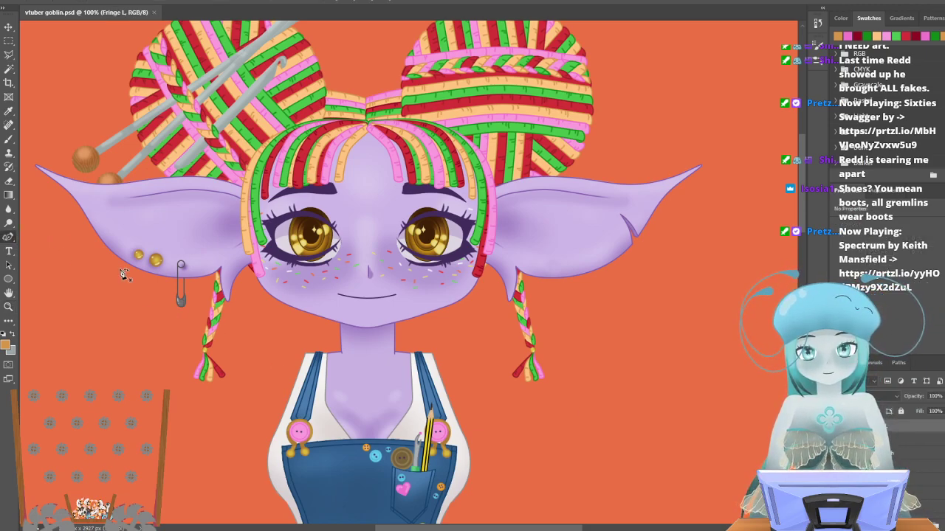
left_click(242, 142)
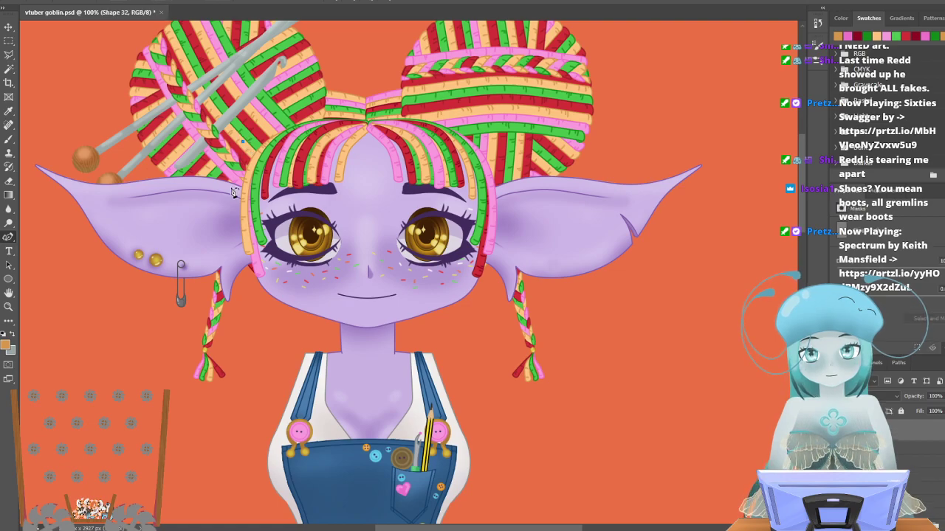
left_click(213, 212)
left_click_drag(206, 268, 233, 417)
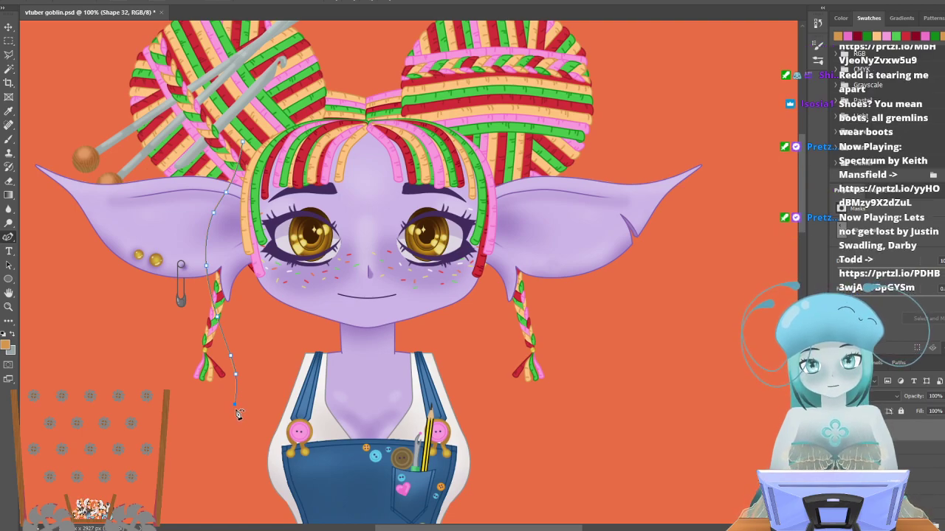
left_click(247, 404)
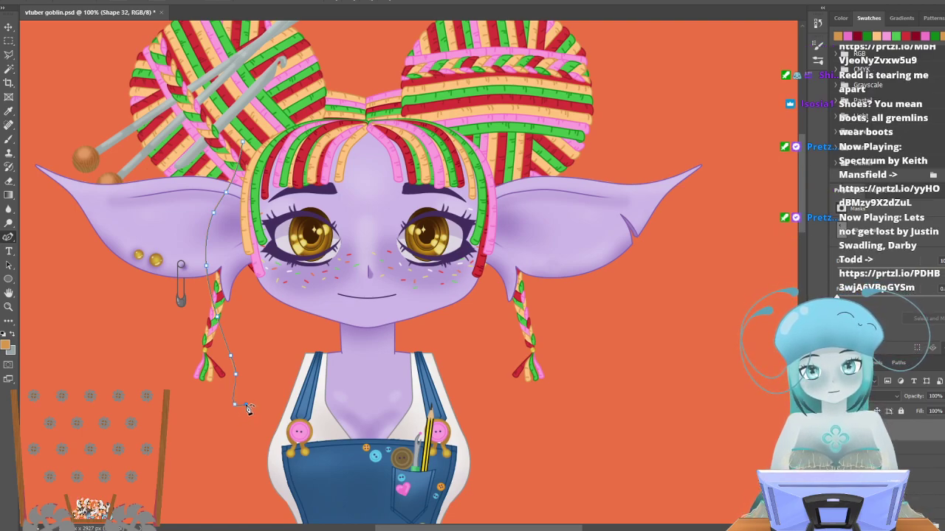
left_click(247, 375)
left_click(230, 314)
left_click(219, 265)
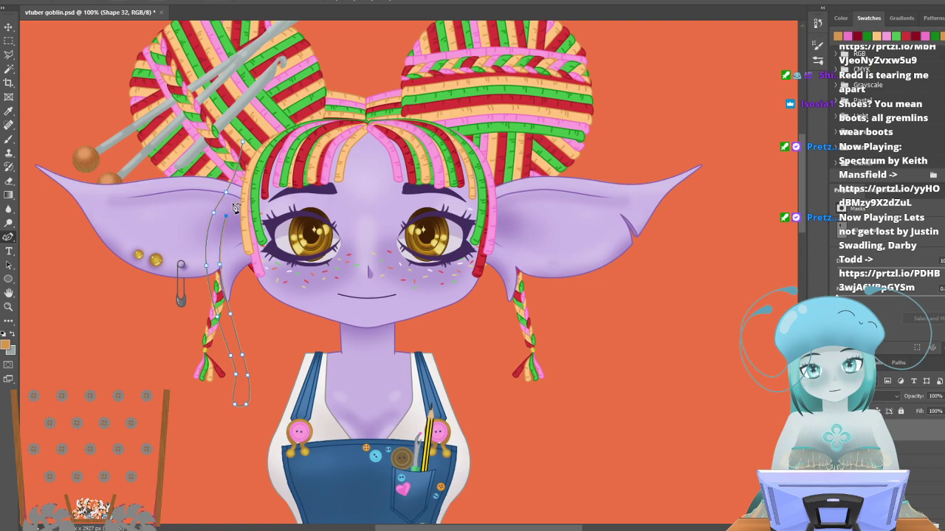
left_click(243, 142)
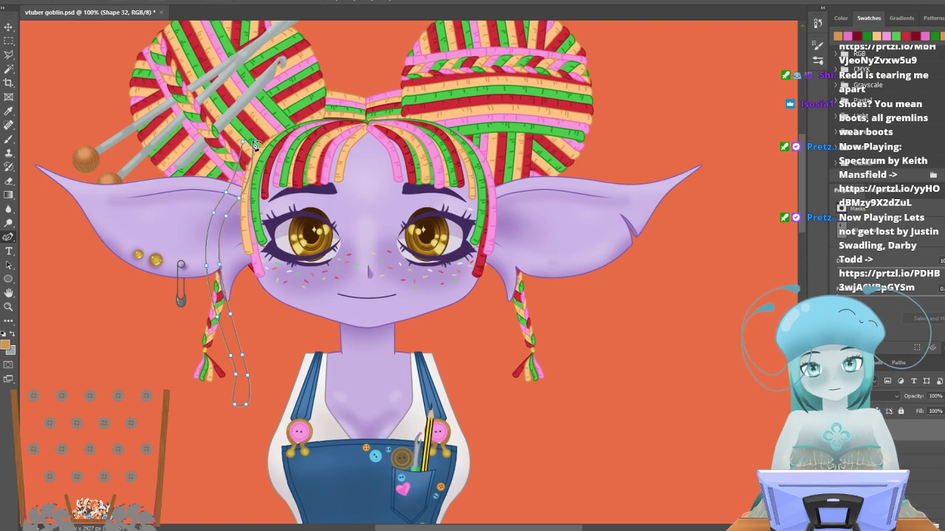
left_click(9, 307)
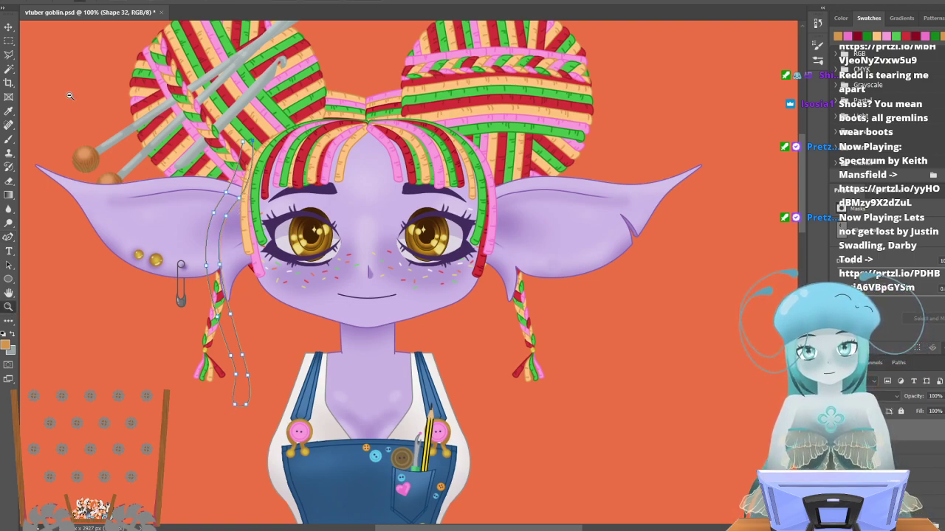
left_click(9, 236)
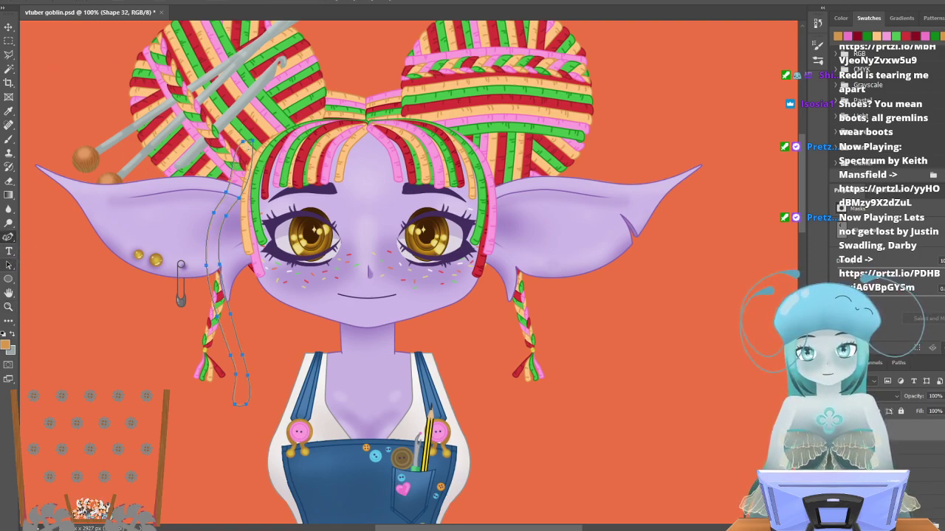
Add curve points just above both lower corners of the strand outline to straighten its sides and flatten the rounded end.
left_click(9, 307)
left_click_drag(229, 405, 213, 330)
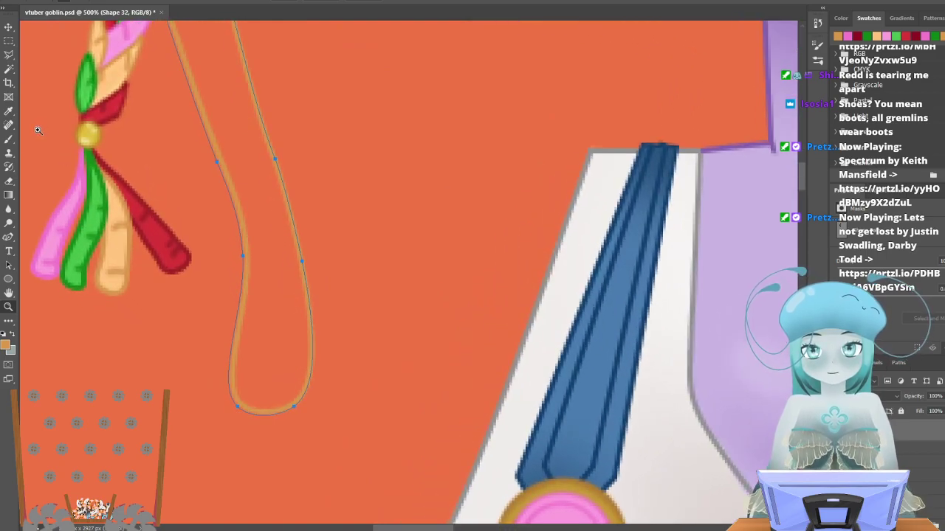
left_click(9, 237)
left_click_drag(305, 395, 297, 399)
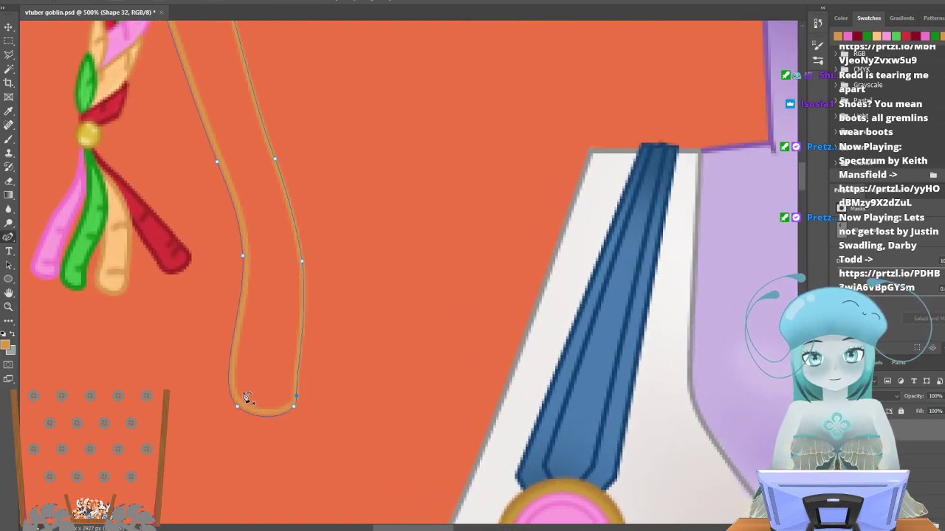
left_click_drag(237, 394, 234, 393)
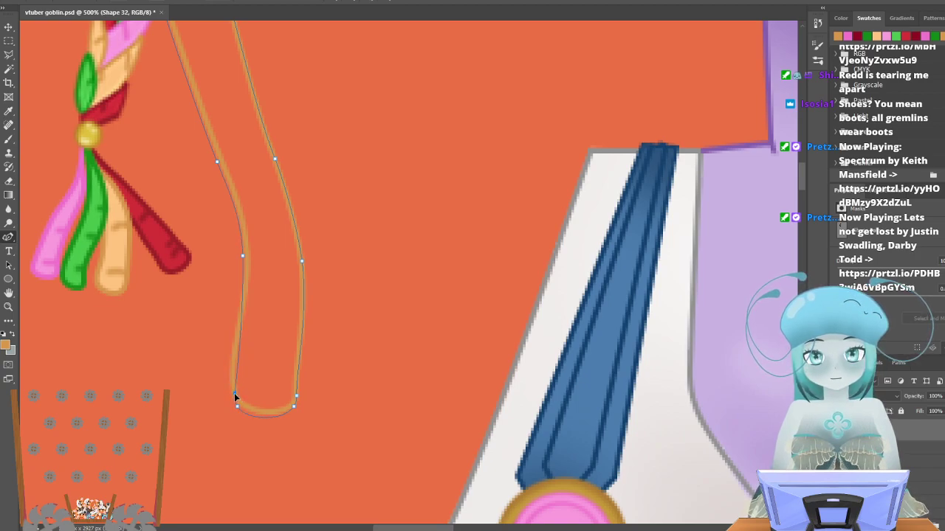
Narrow the strand outline where it crosses the plait by moving the curve points on both sides inward.
scroll(247, 425, "up", 5)
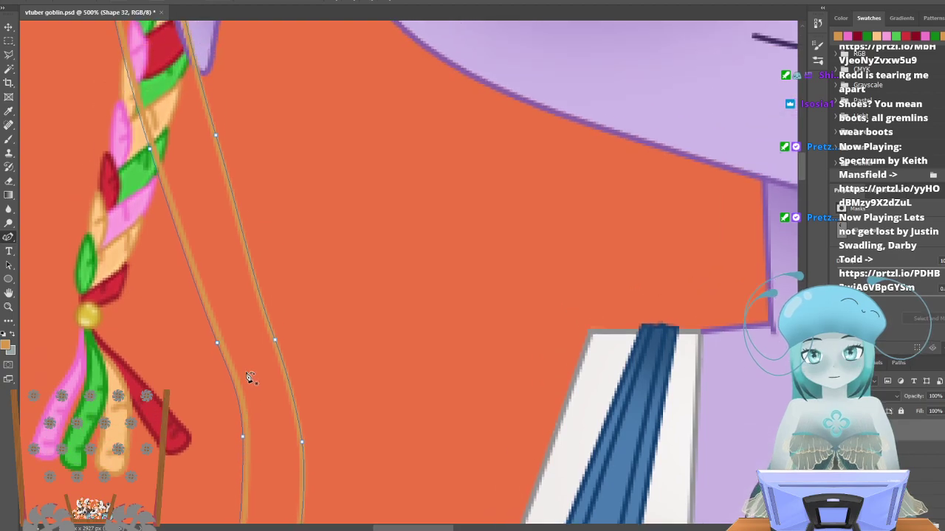
scroll(250, 381, "up", 1)
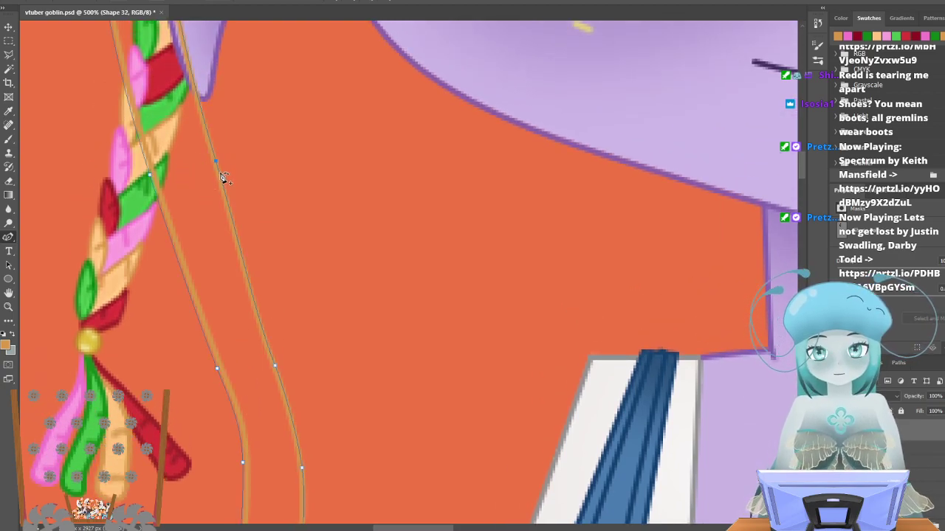
left_click_drag(214, 160, 202, 155)
scroll(147, 281, "up", 2)
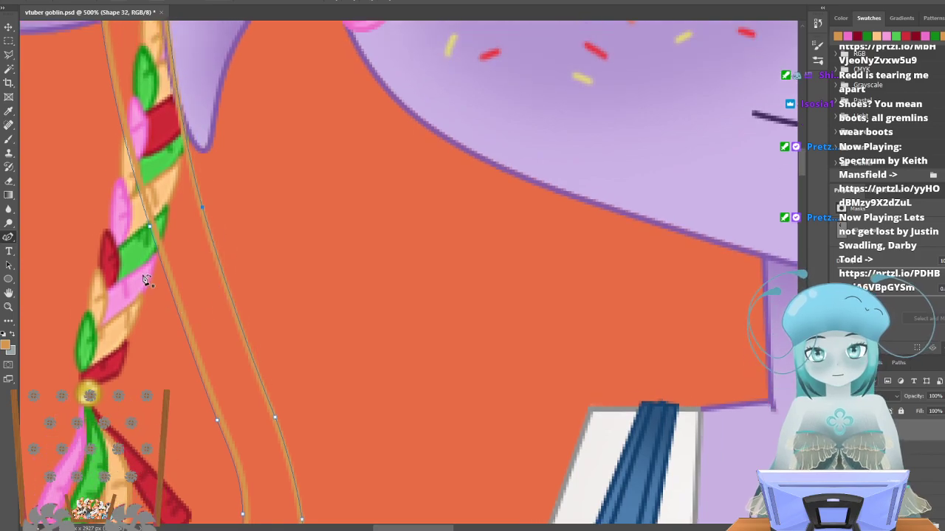
scroll(146, 281, "up", 5)
left_click_drag(96, 118, 110, 116)
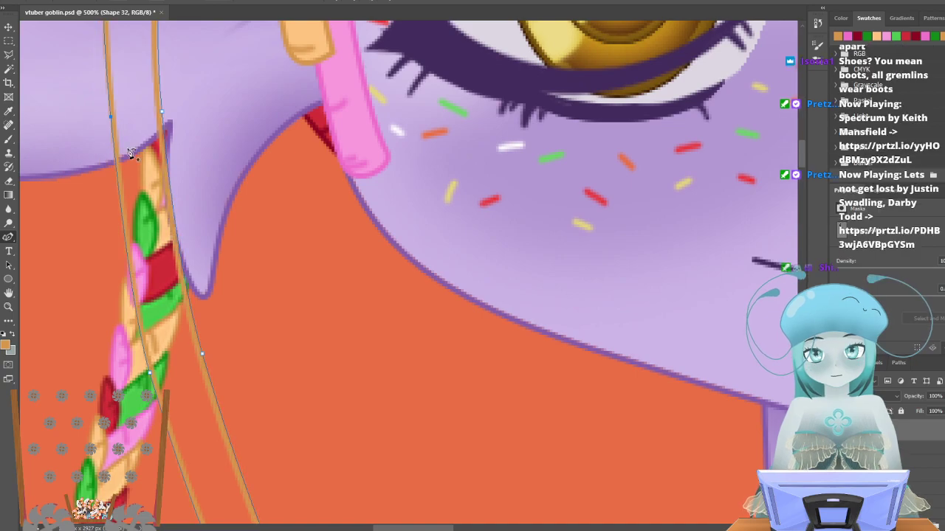
Narrow the strand's bend over the ear and smooth its outer curve by shifting the points on both edges.
scroll(129, 147, "up", 9)
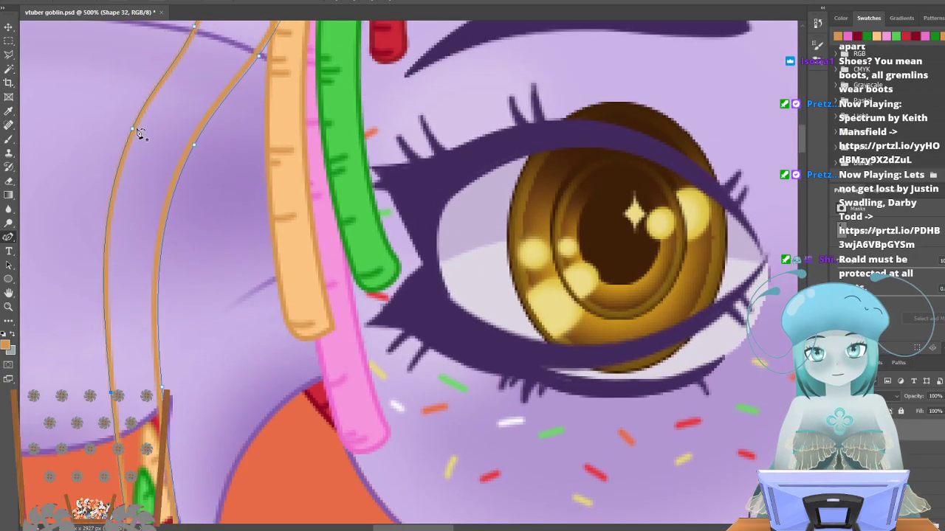
left_click_drag(133, 127, 139, 130)
left_click_drag(194, 148, 185, 143)
scroll(196, 140, "up", 3)
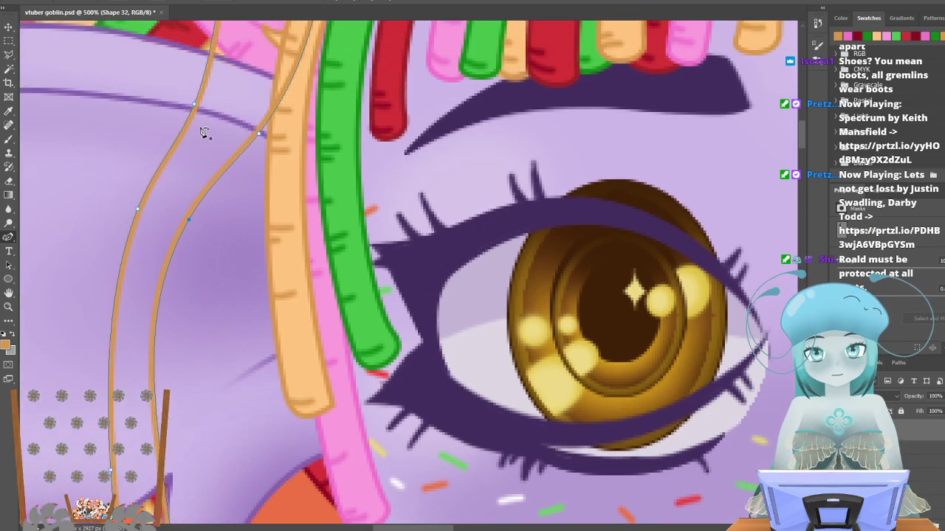
left_click_drag(195, 104, 216, 124)
Add curve points near the upper corners of the strand outline to straighten its sides over the bun.
scroll(223, 259, "up", 8)
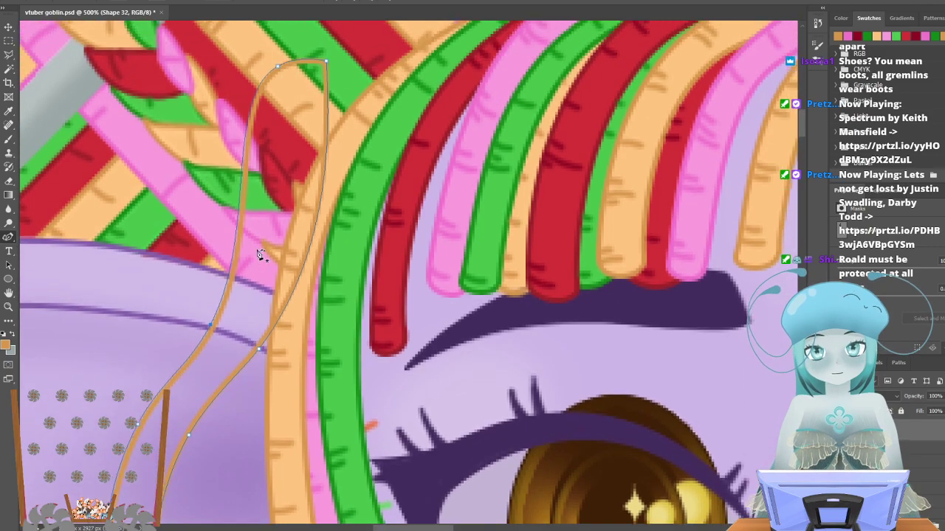
scroll(260, 254, "up", 1)
left_click_drag(273, 103, 277, 108)
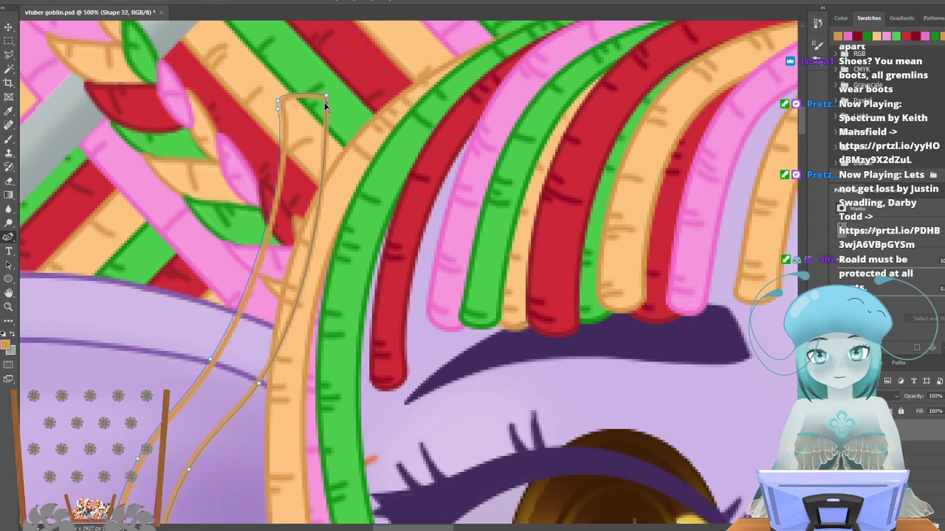
scroll(296, 122, "down", 3)
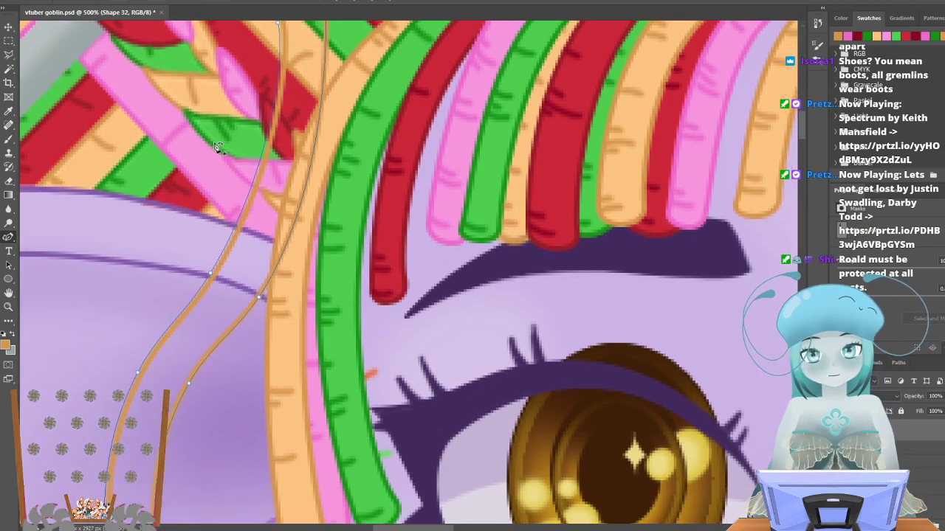
Examine the reshaped strand outline against the goblin's face, plait and overalls at 100%.
left_click(10, 307)
left_click(82, 1)
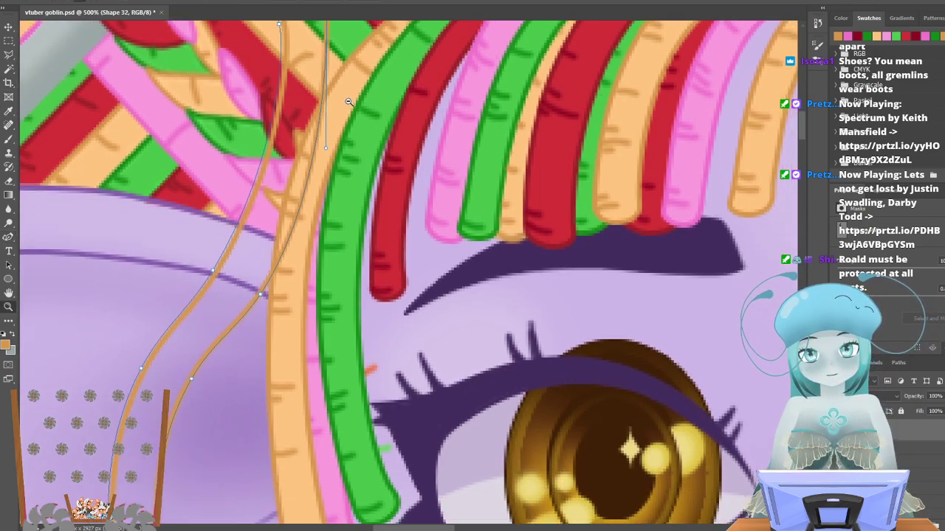
left_click(326, 78)
left_click(323, 70)
left_click(297, 48)
left_click(296, 48)
left_click(296, 47)
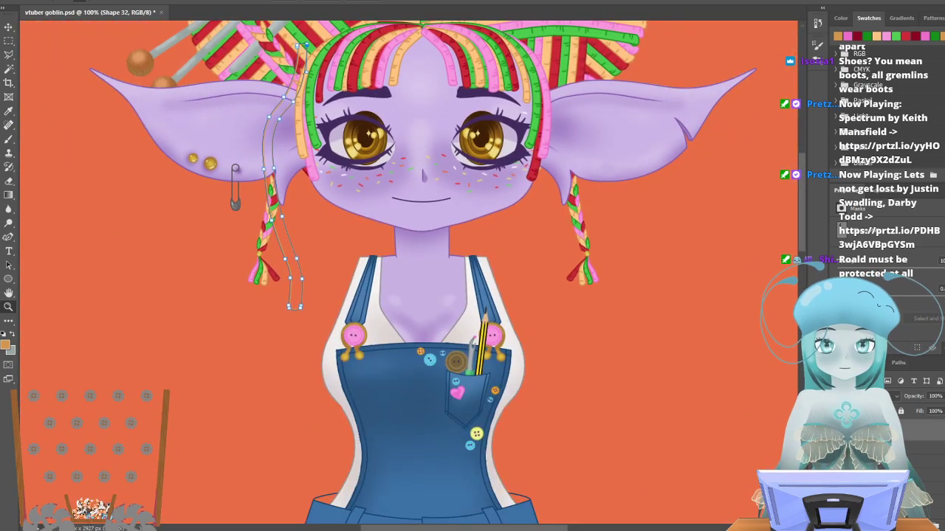
scroll(308, 316, "up", 2)
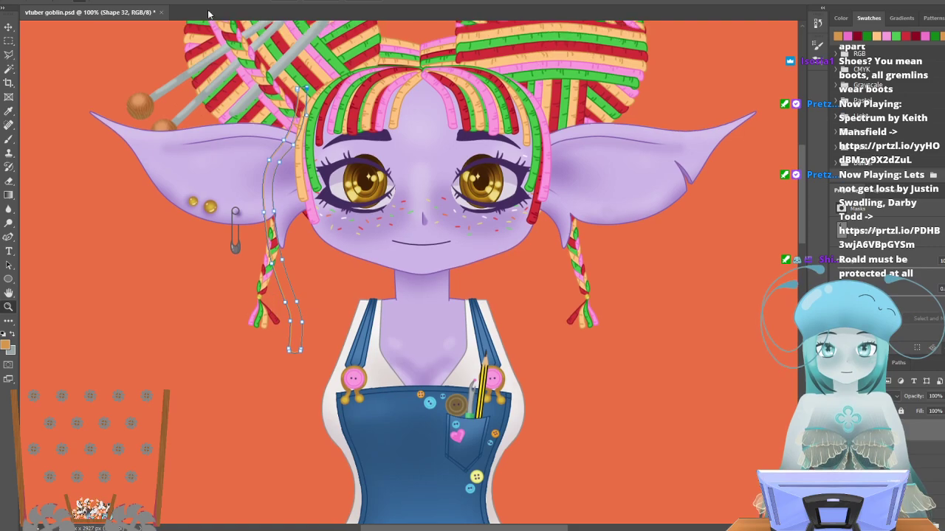
Give the yarn strand beside the face a light pink fill and a darker pink outline from the recently used colours.
left_click(11, 233)
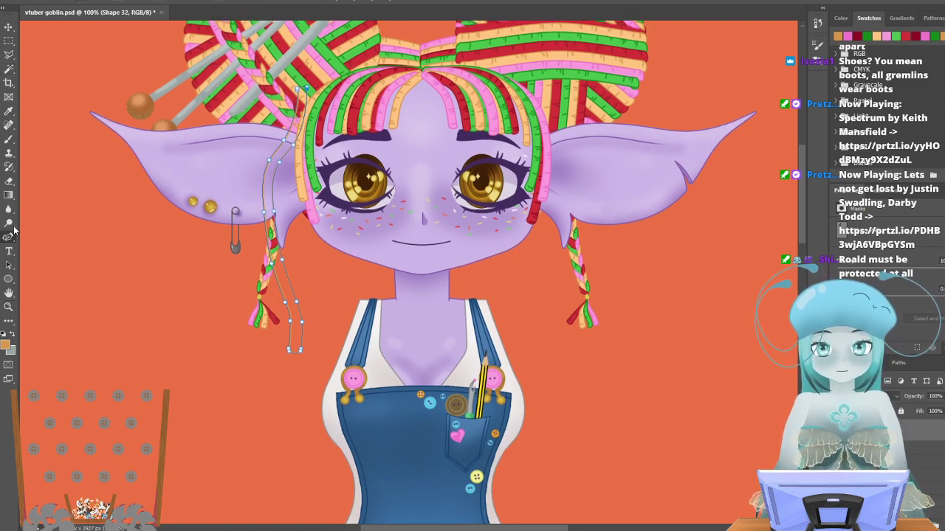
left_click(123, 2)
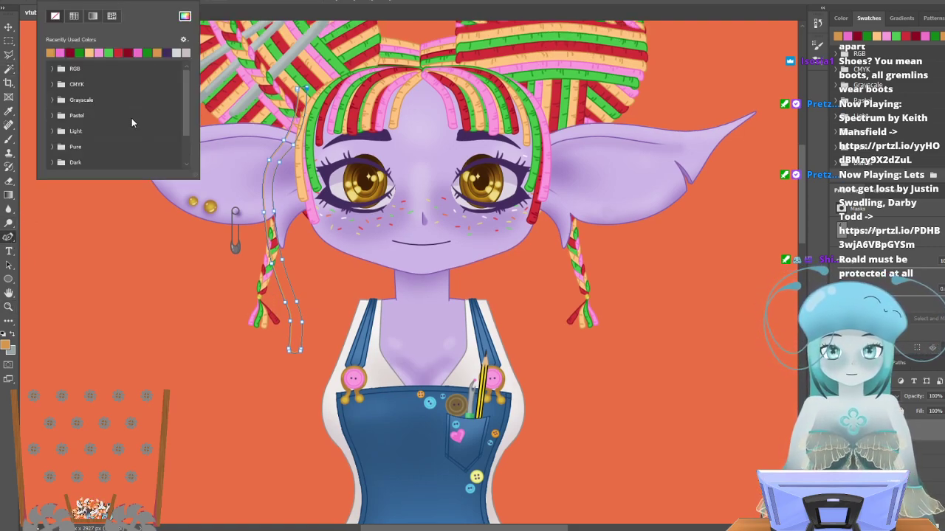
left_click(105, 51)
left_click(160, 2)
left_click(110, 51)
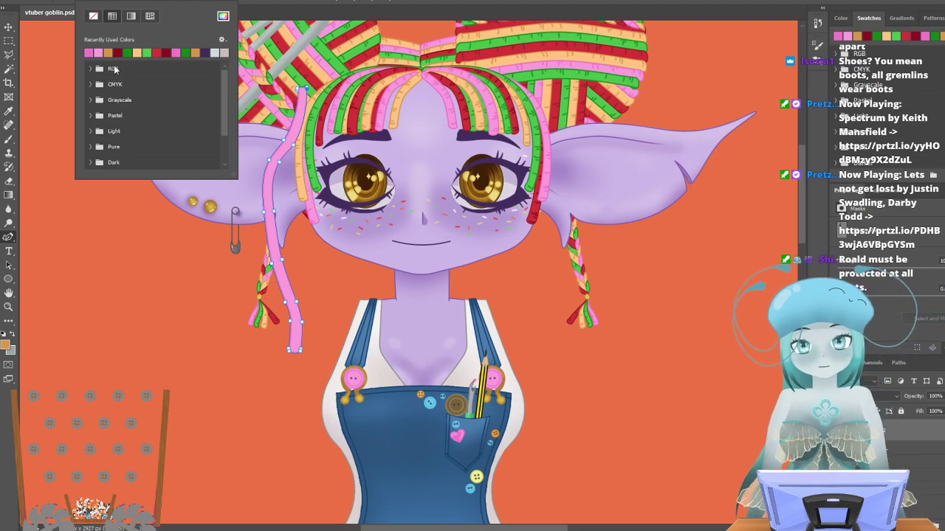
left_click(8, 239)
left_click(9, 239)
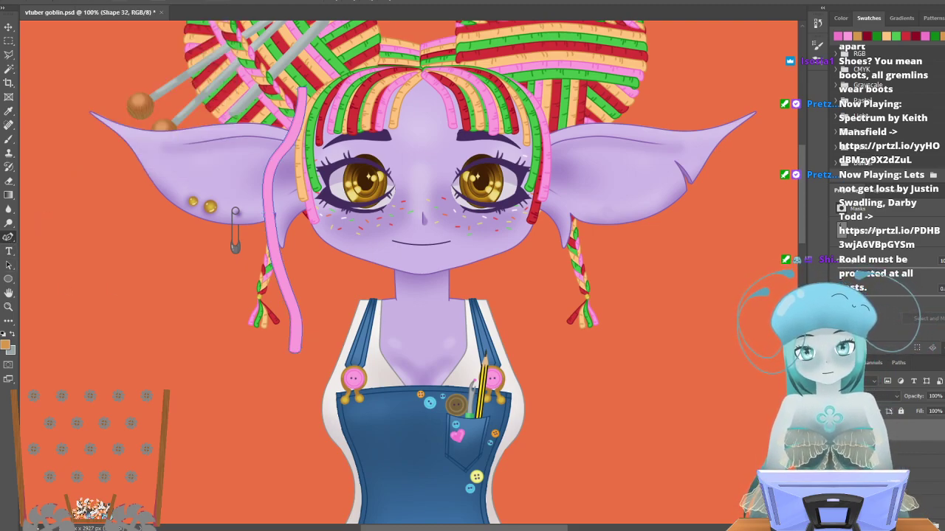
Soften the pink strand's bend over the ear by shifting the curve points on both edges downward.
left_click(12, 308)
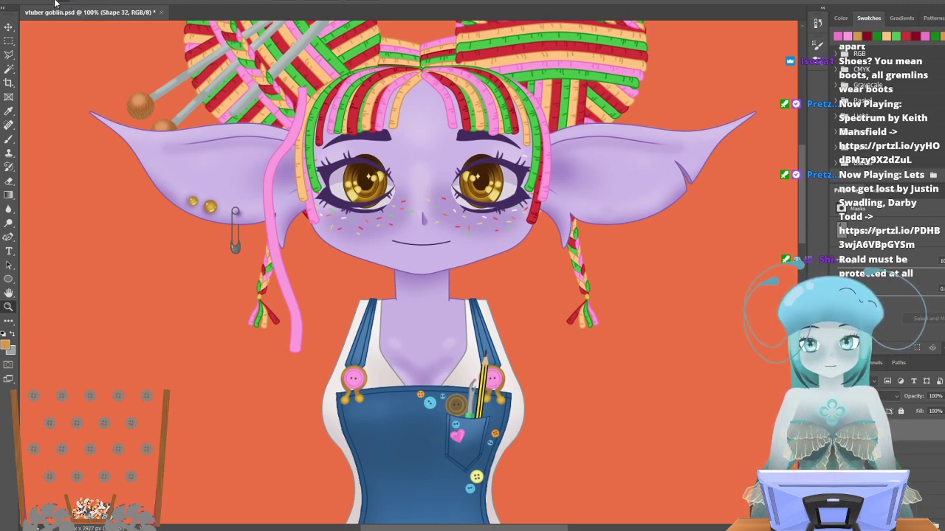
left_click(278, 156)
left_click(278, 155)
left_click(278, 156)
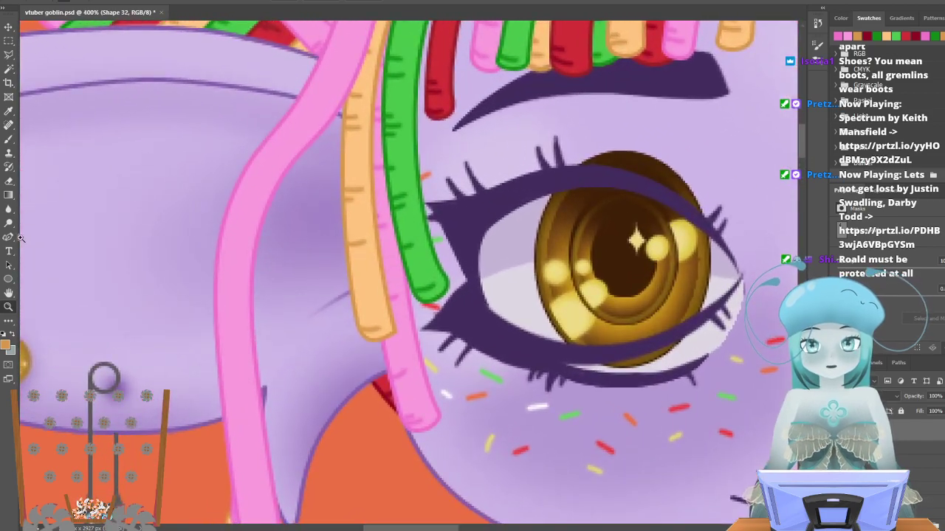
left_click(11, 252)
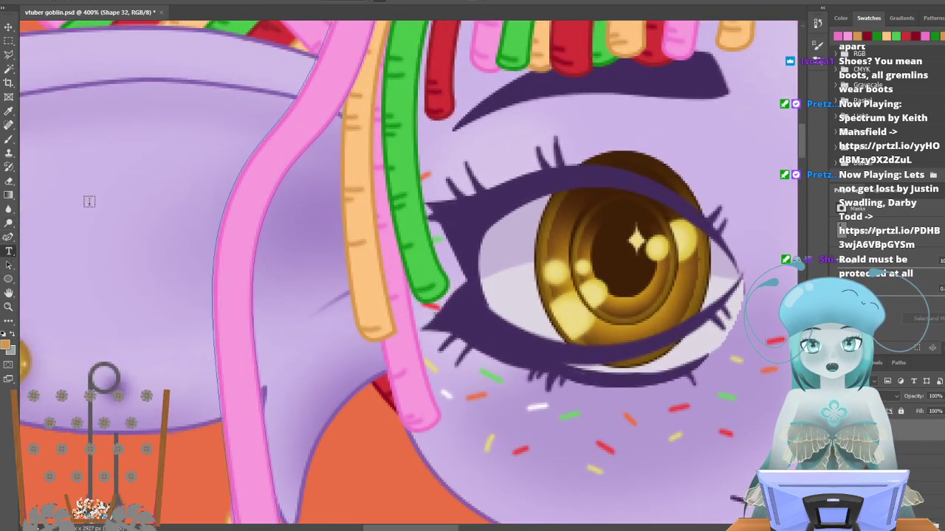
left_click(9, 237)
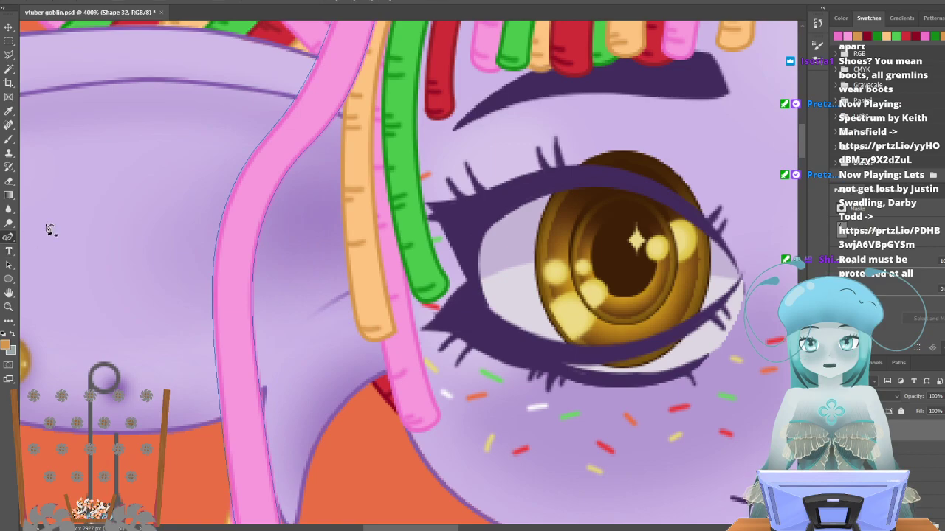
left_click(262, 144, "ctrl")
left_click_drag(279, 187, 275, 233)
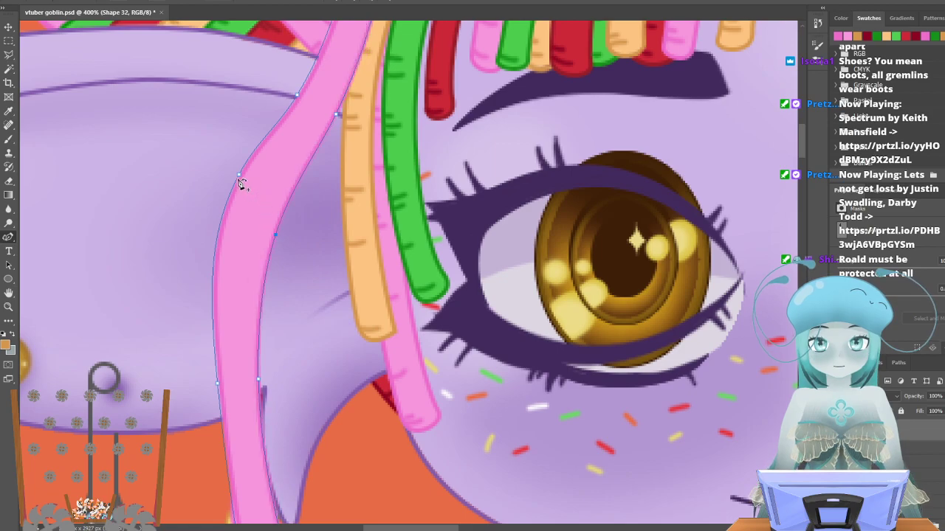
left_click_drag(240, 180, 234, 215)
left_click(239, 214)
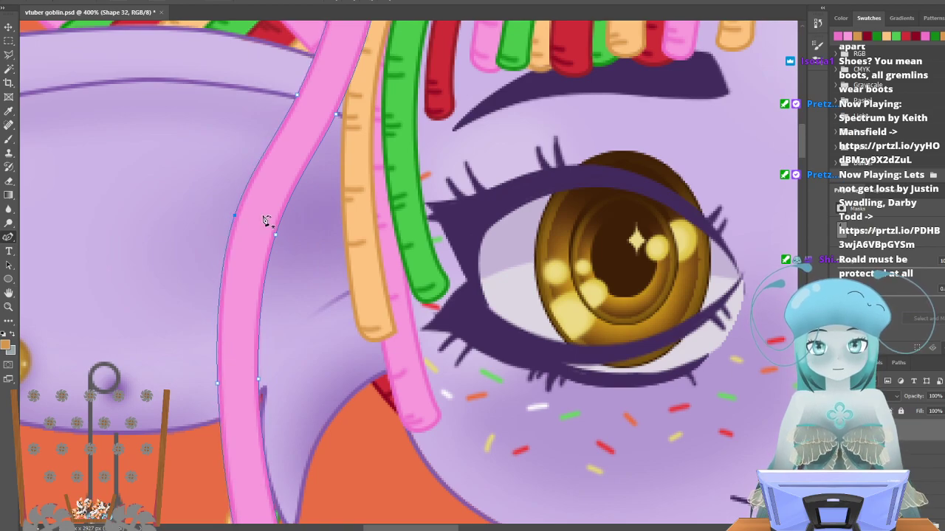
scroll(262, 222, "down", 5)
scroll(247, 216, "up", 5)
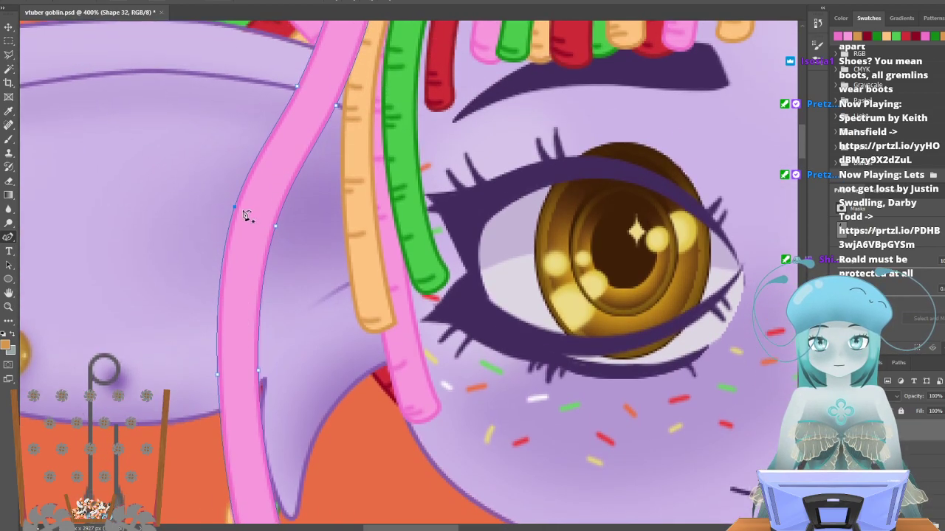
scroll(248, 215, "up", 7)
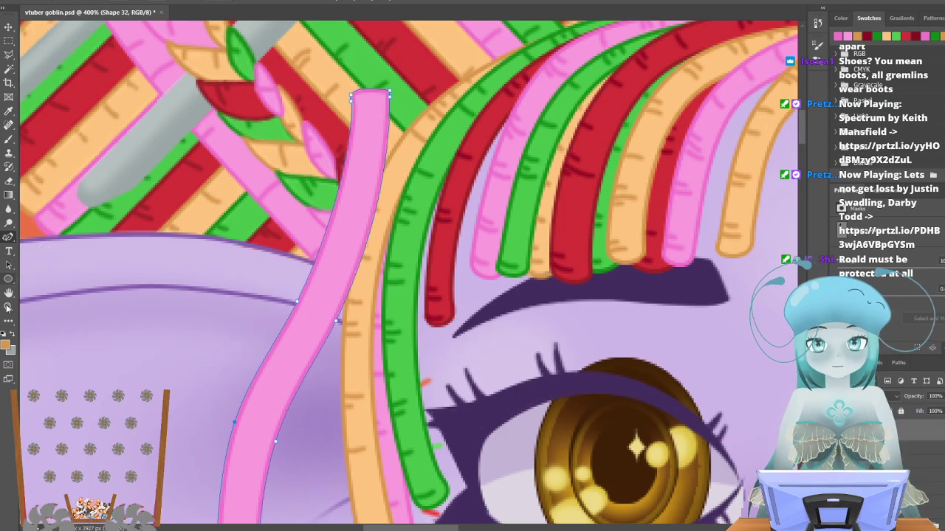
Finish the first strand's path and trace a second strand's outer edge and lower end, from the bun over the ear past the plait.
left_click(8, 307)
left_click(186, 64, "alt")
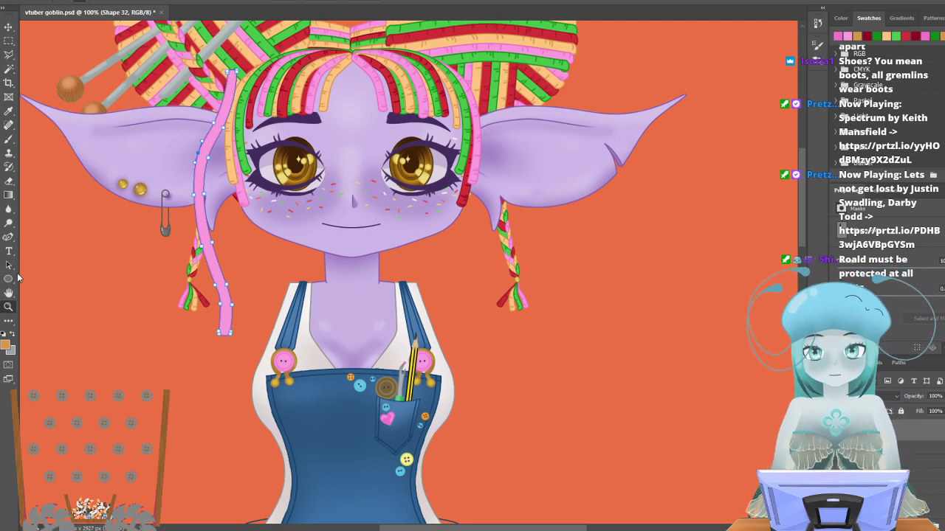
left_click(9, 238)
key("Return")
left_click(219, 79)
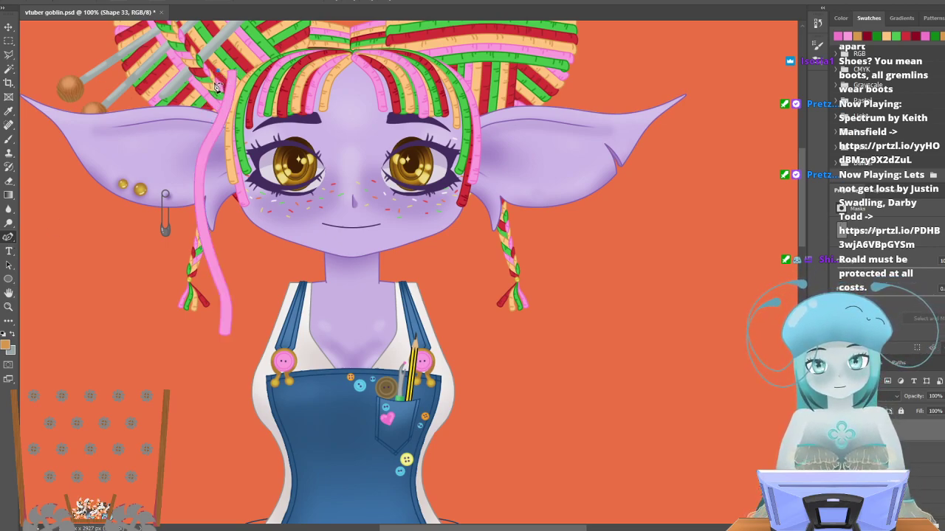
left_click(168, 196)
left_click(191, 229)
left_click(192, 254)
left_click(190, 285)
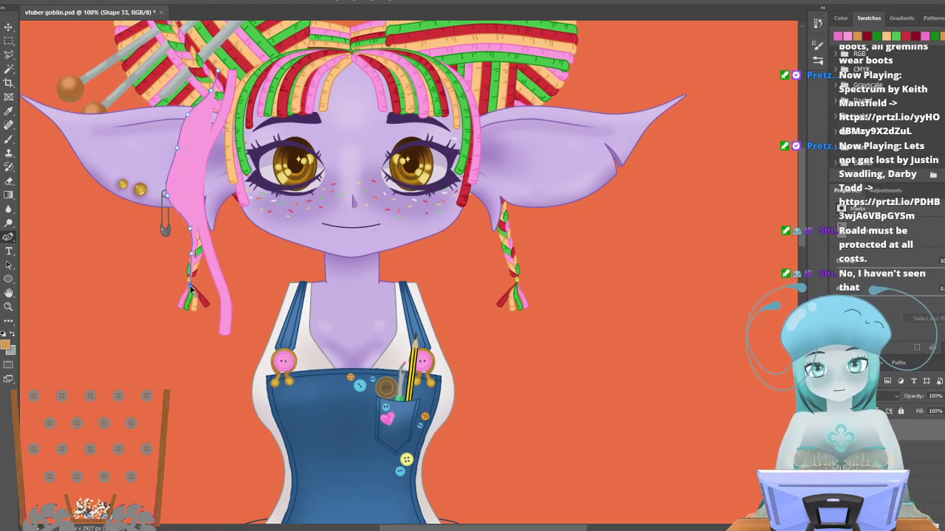
left_click(212, 292)
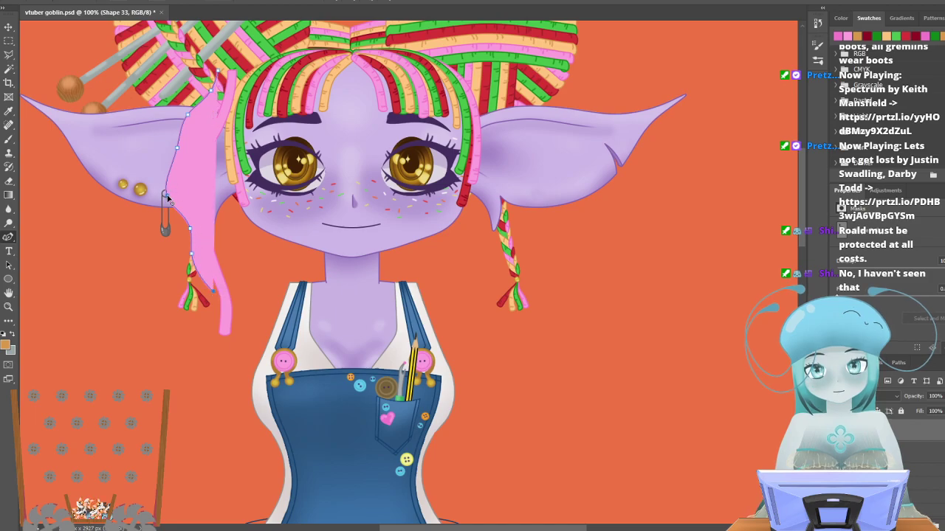
left_click(193, 193)
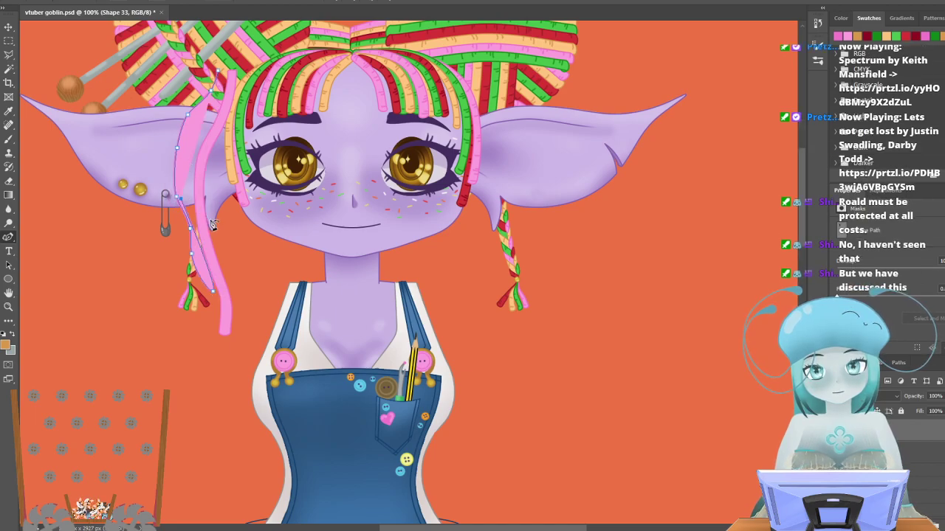
left_click(180, 199)
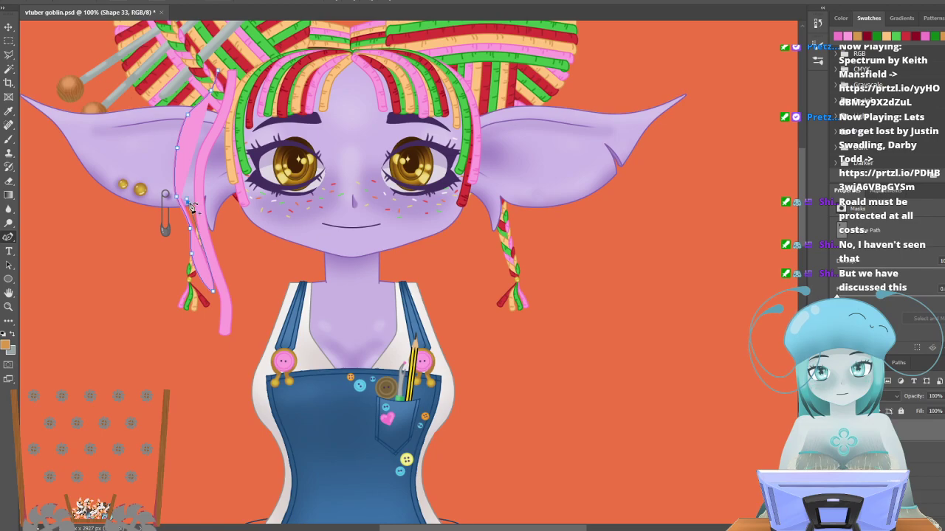
mouse_move(198, 221)
left_mouse_down()
mouse_move(206, 253)
mouse_move(198, 222)
left_mouse_up()
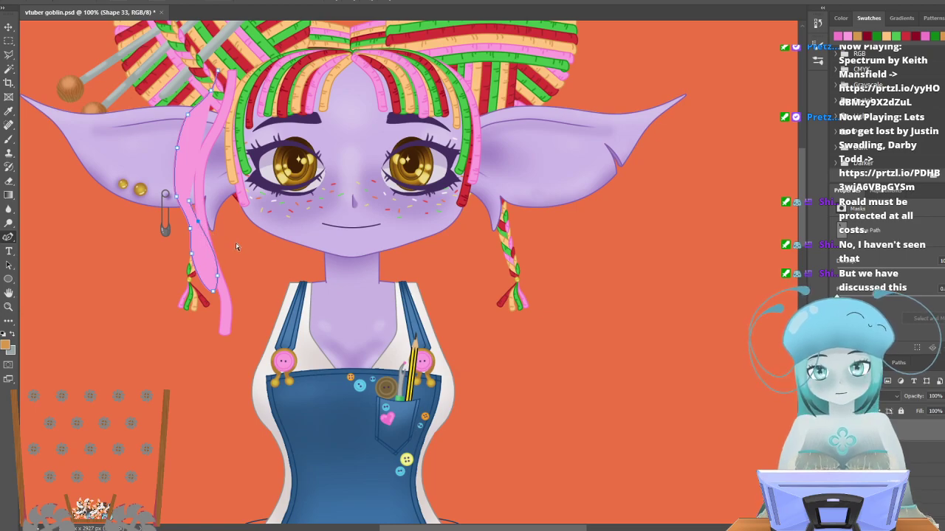
key("ctrl+z")
key("ctrl+z")
key("ctrl+z")
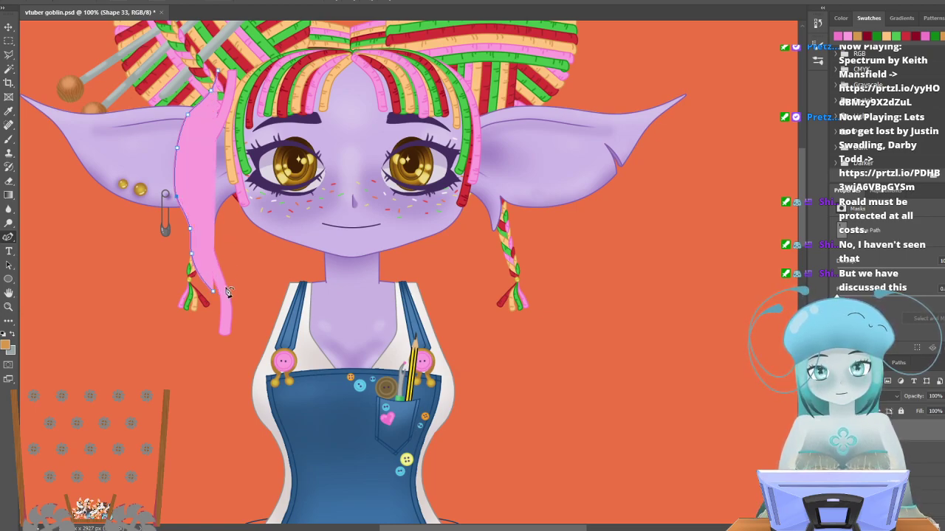
Trace the second strand's inner edge back up from the lower tip over the ear to the bun.
left_click_drag(225, 289, 206, 236)
left_click(201, 230)
left_click(185, 192)
left_click(185, 148)
left_click(196, 122)
left_click(219, 99)
left_click(230, 72)
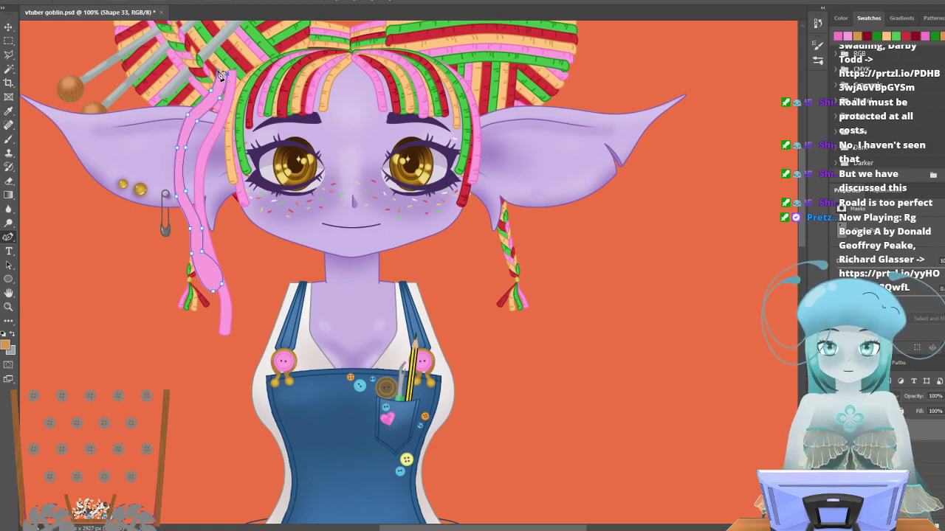
Straighten the second strand's inner edge near the lower tip by adjusting the curve points at its end.
left_click(9, 307)
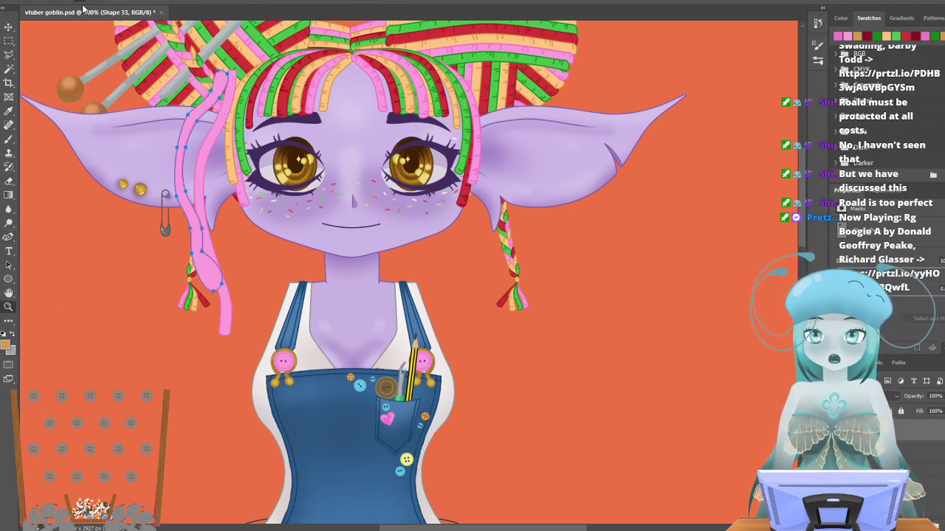
left_click_drag(205, 279, 211, 280)
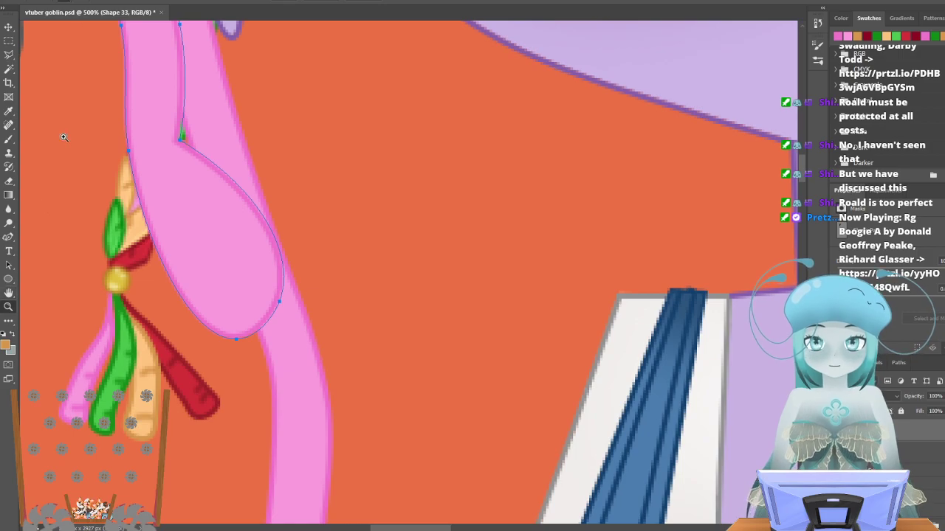
left_click(8, 237)
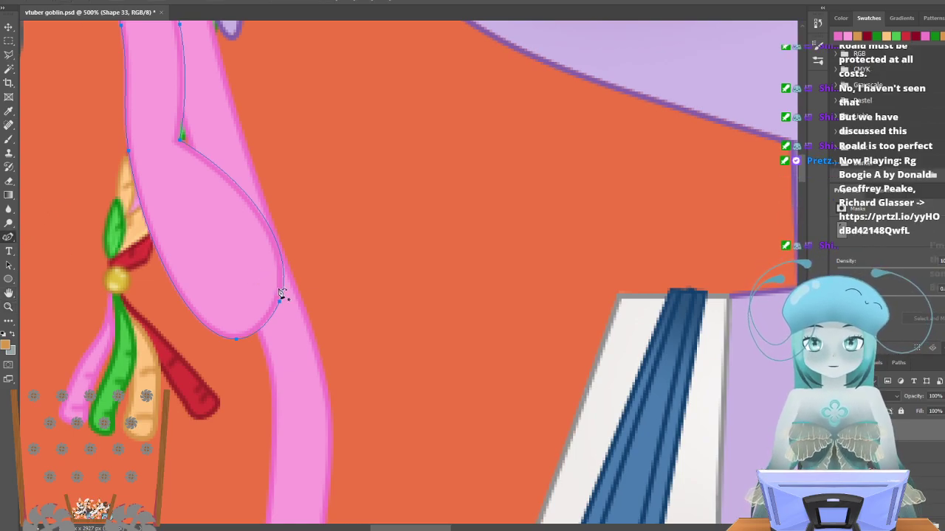
double_click(281, 288)
key("Escape")
left_click(272, 293)
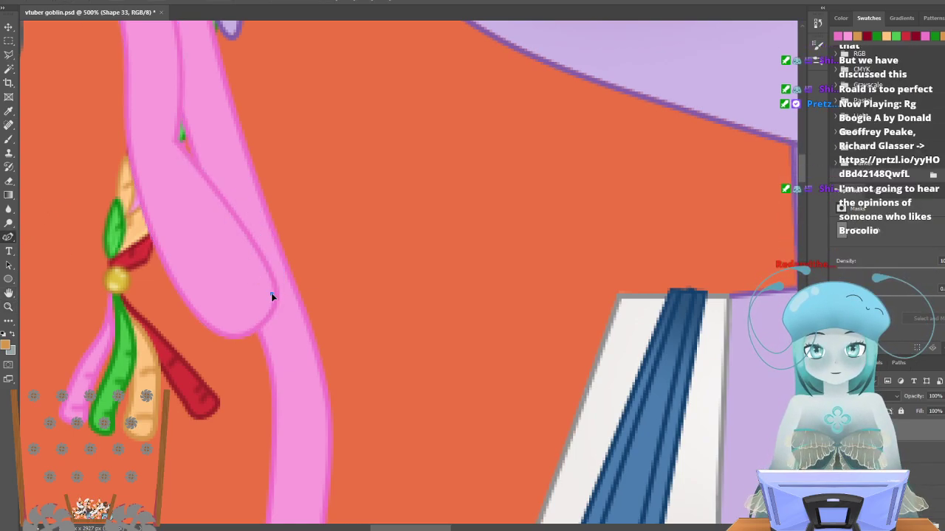
key("ctrl+z")
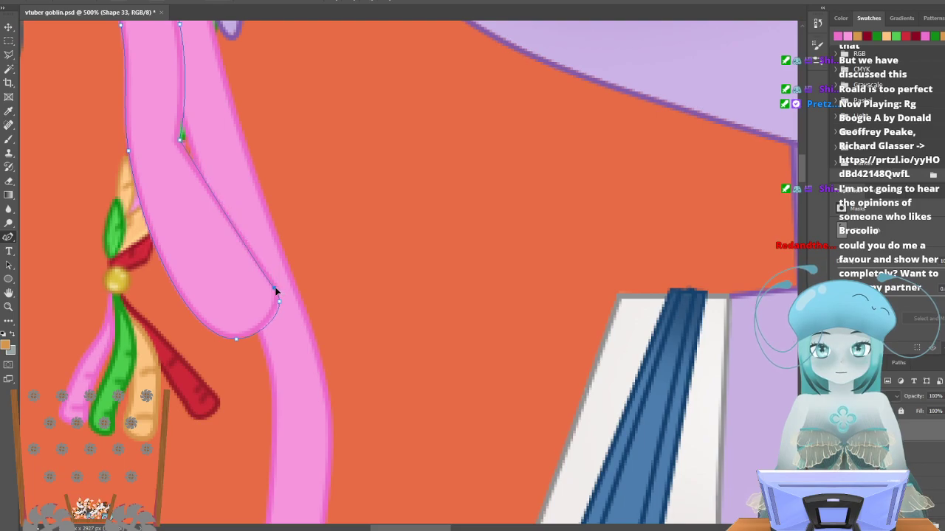
left_click(265, 293)
key("ctrl+z")
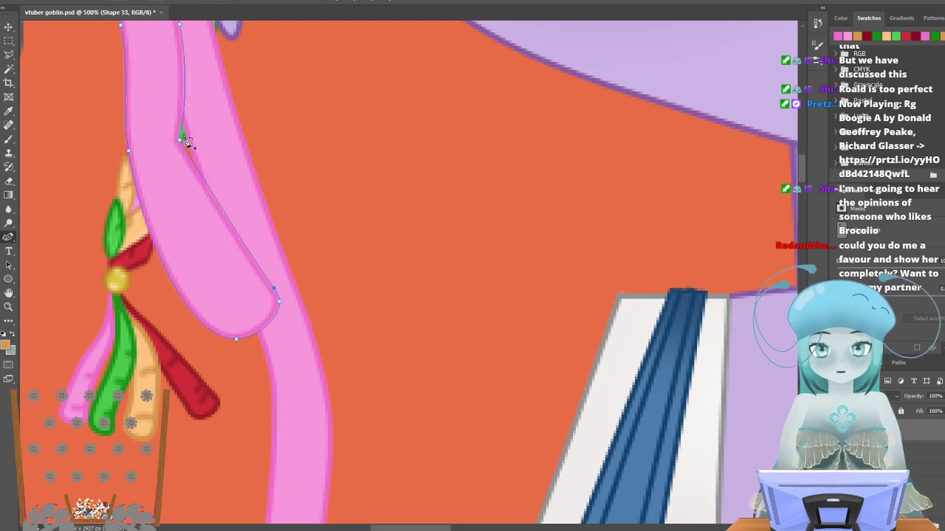
Smooth the second strand's lower bend and reshape its tip, moving inner-edge points beside the plait to even out the width.
scroll(282, 285, "up", 3)
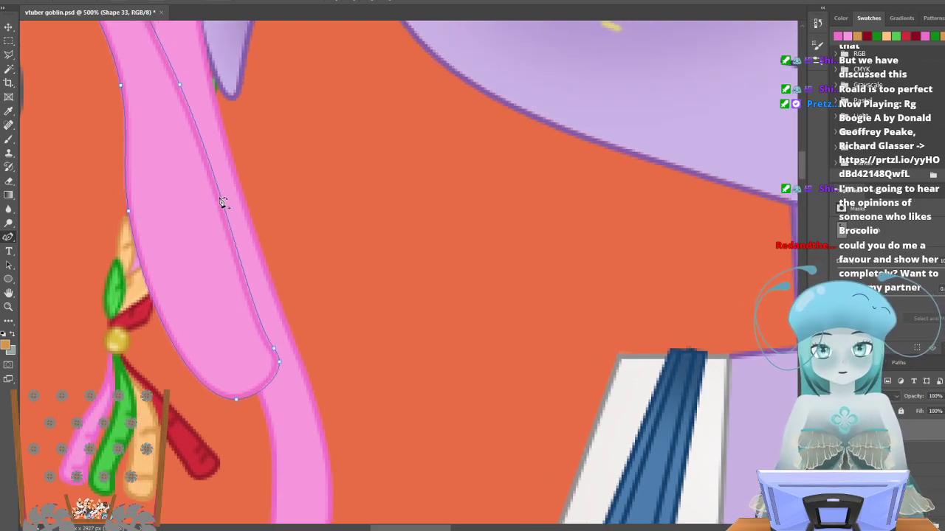
left_click_drag(220, 209, 186, 220)
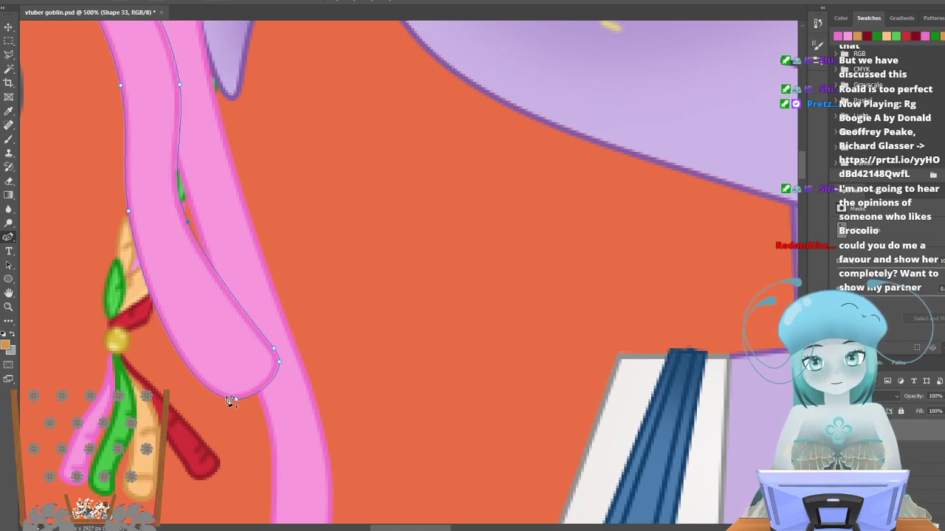
mouse_move(228, 399)
left_mouse_down()
mouse_move(223, 388)
mouse_move(235, 391)
left_mouse_up()
scroll(186, 359, "up", 3)
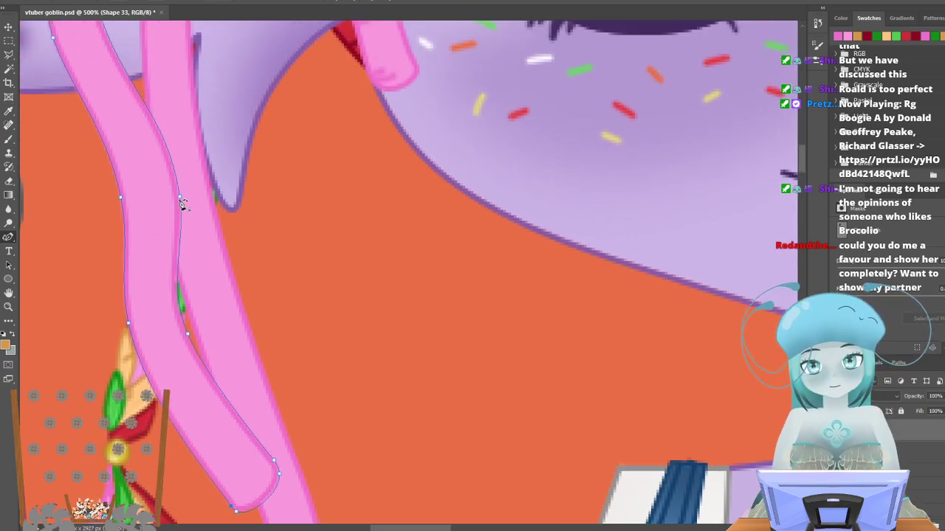
left_click_drag(181, 199, 172, 194)
scroll(141, 261, "up", 3)
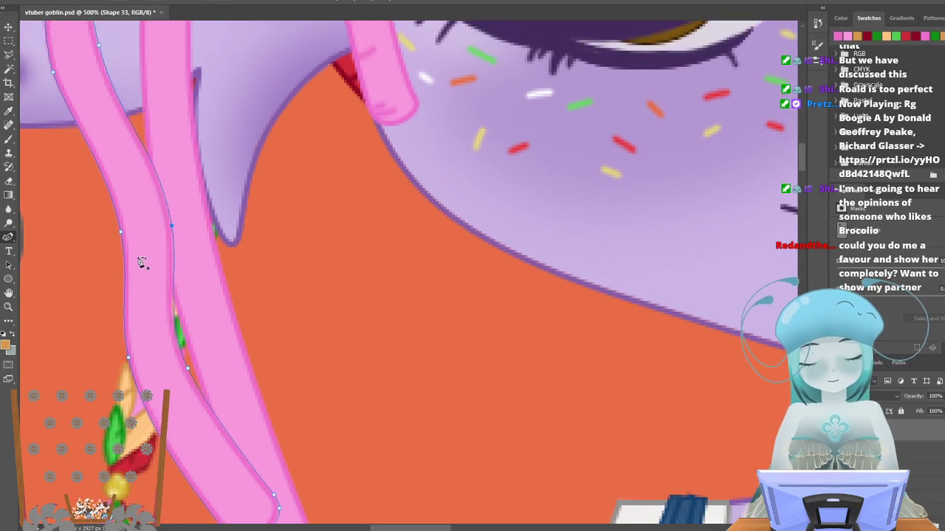
Narrow the second strand over the ear by moving the curve points on its outer edge inward.
scroll(81, 242, "up", 5)
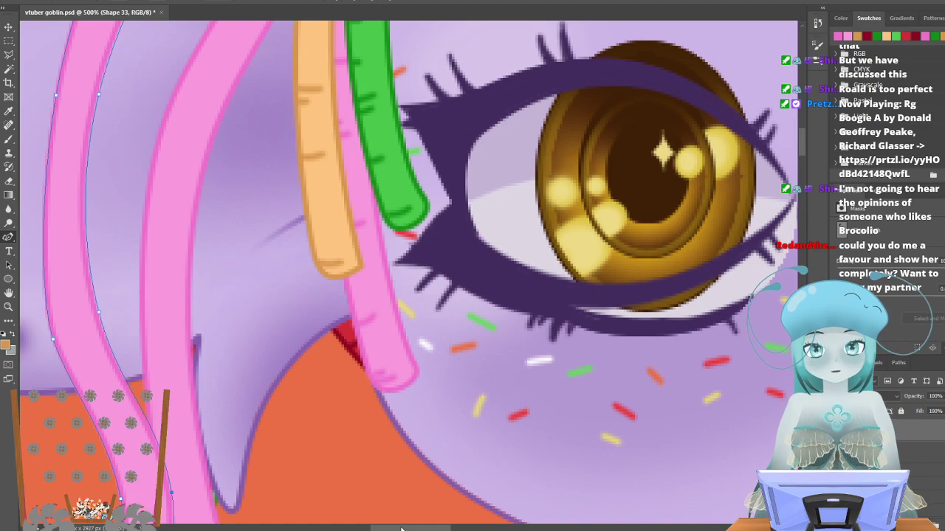
scroll(278, 447, "left", 3)
scroll(221, 369, "up", 3)
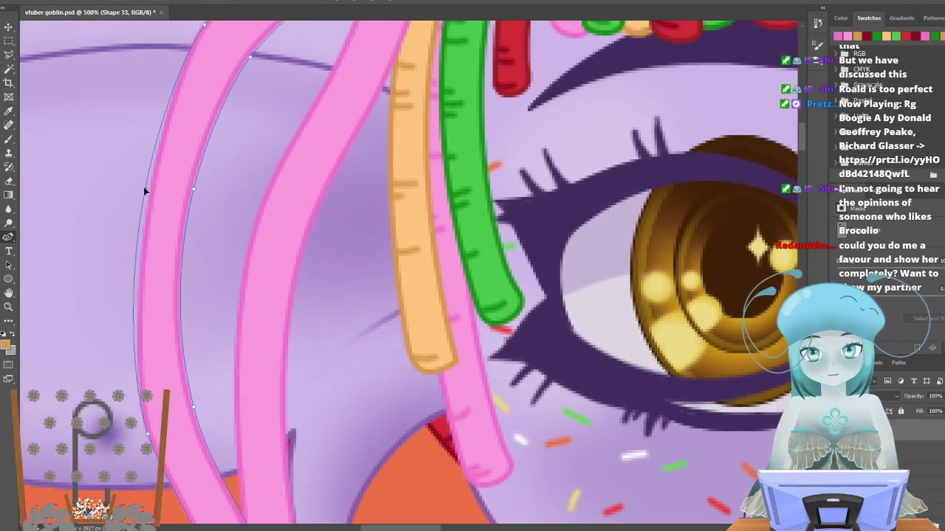
left_click(143, 189)
scroll(131, 226, "up", 3)
scroll(169, 206, "up", 1)
scroll(221, 243, "up", 1)
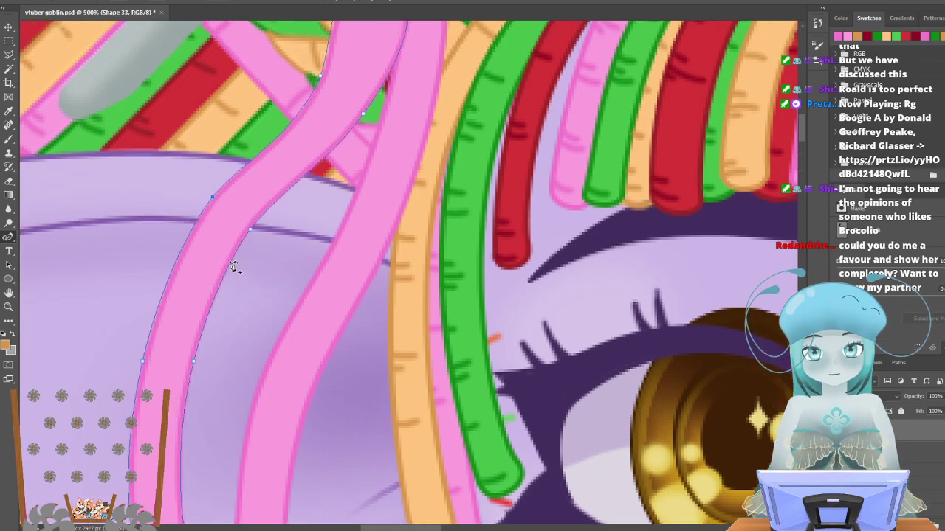
scroll(233, 266, "up", 3)
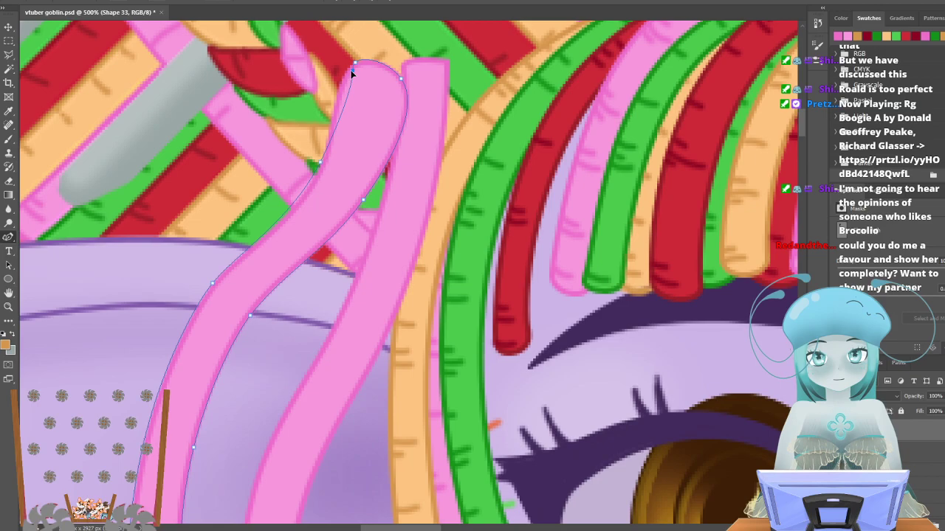
Straighten the second strand's outline just below its top end at the bun by adjusting the curve point there.
left_click(402, 86, "ctrl")
left_click(404, 87)
key("ctrl+z")
scroll(90, 305, "down", 2)
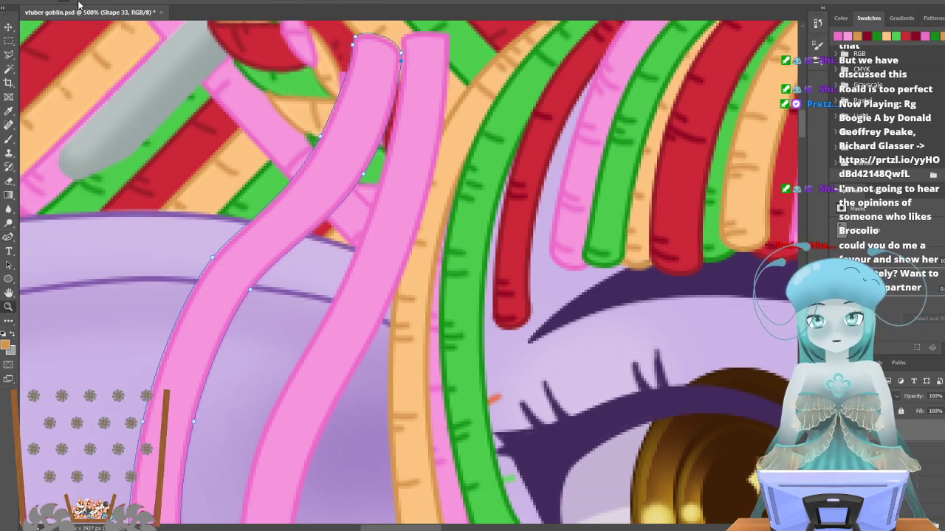
Recolour the second strand with a red fill and a dark red outline.
scroll(164, 97, "down", 4)
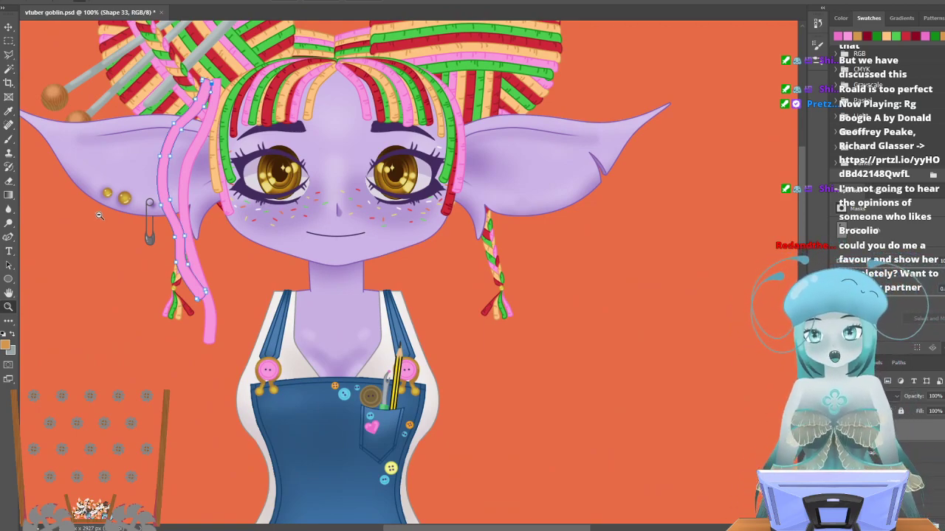
scroll(255, 71, "down", 4)
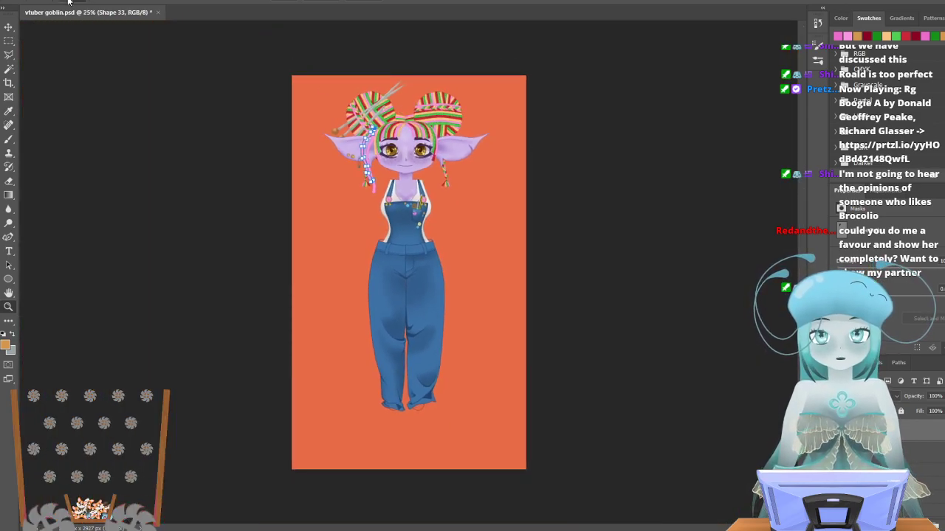
left_click(499, 171)
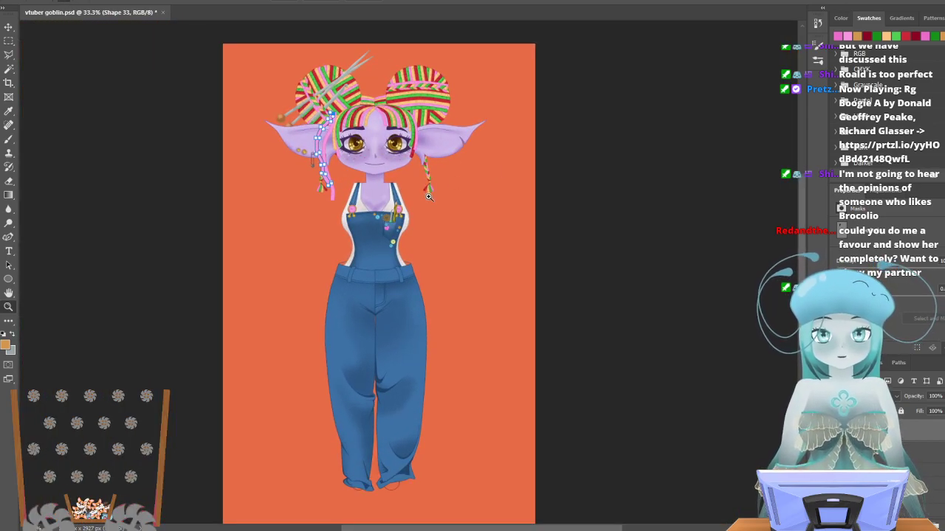
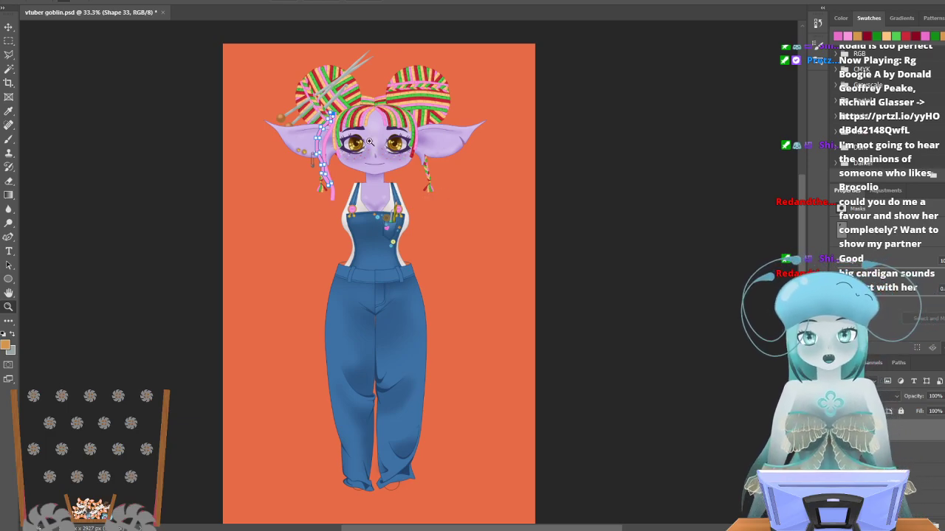
left_click(307, 94)
left_click(307, 93)
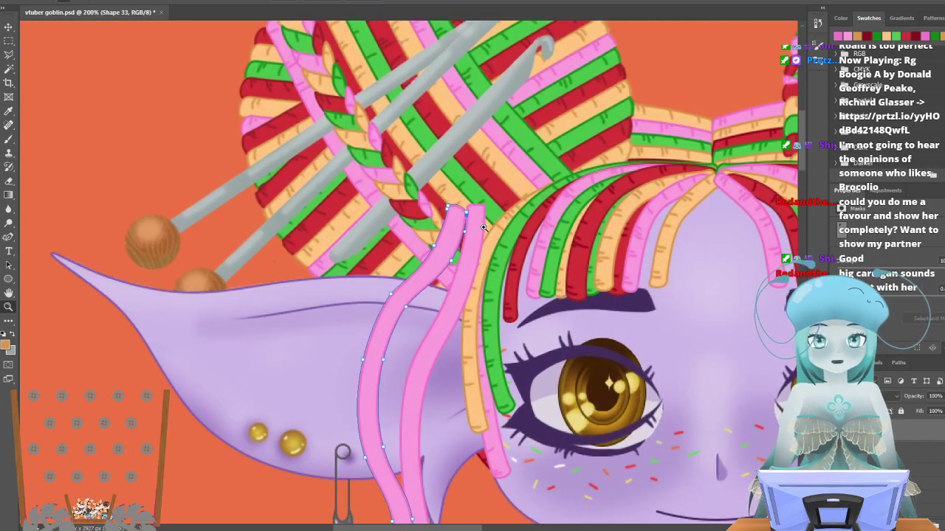
left_click(8, 237)
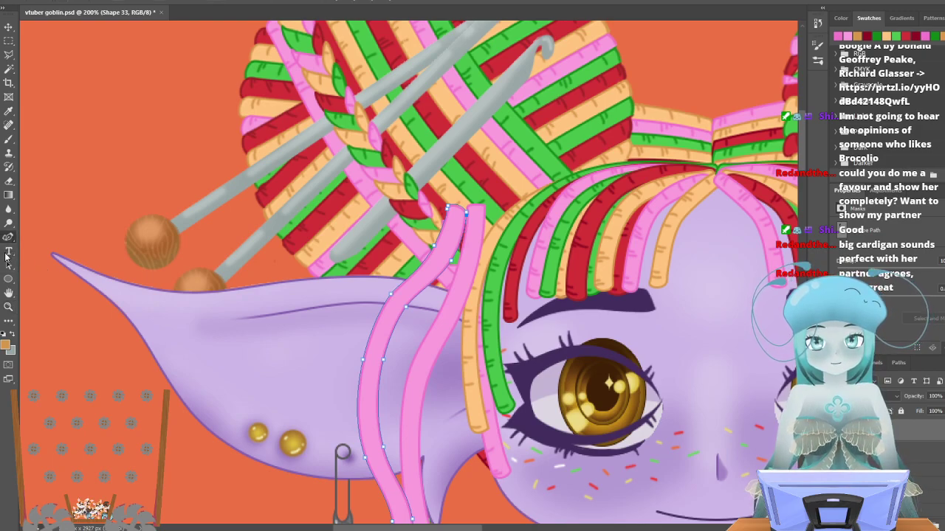
left_click(117, 1)
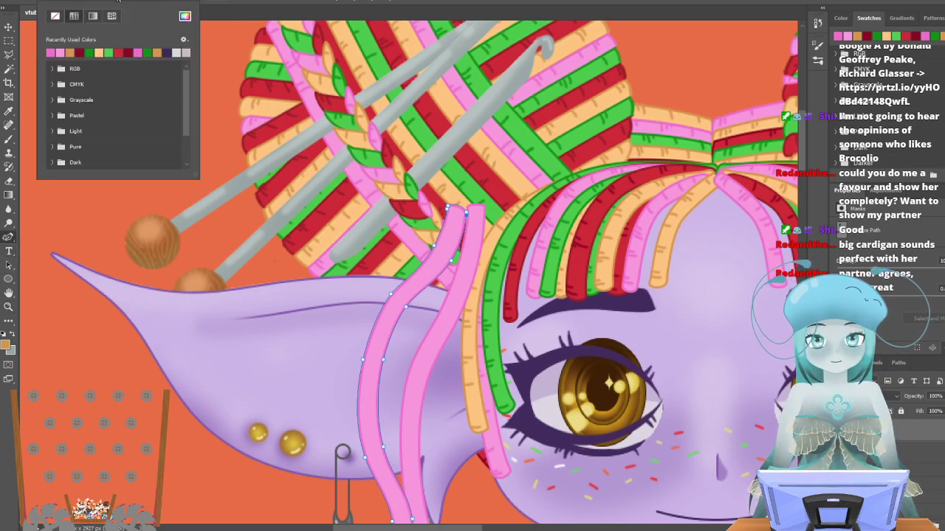
left_click(118, 52)
Move the red strand down and towards the face in small nudges until it crosses over the pink strand.
scroll(332, 148, "down", 5)
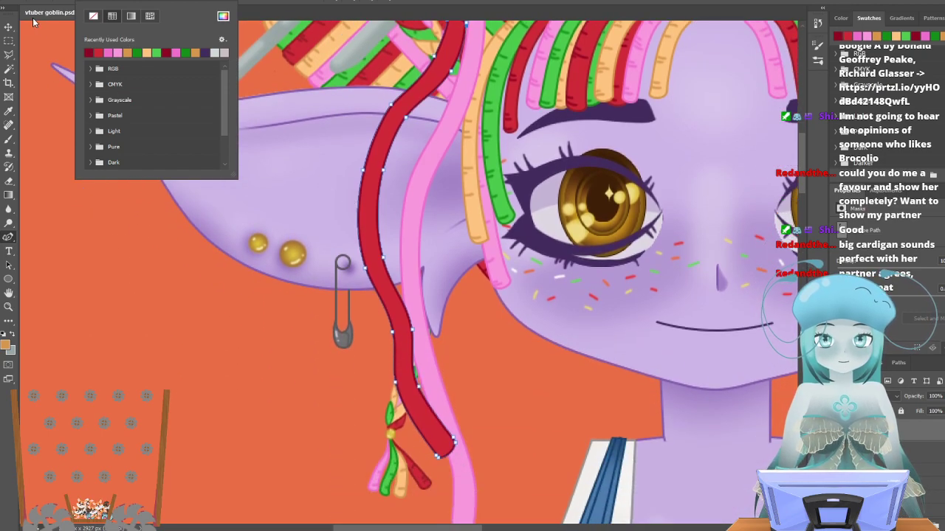
key("v")
key("Down")
key("Down")
key("Down")
key("Down")
key("Down")
key("Down")
key("Down")
key("Down")
key("Down")
key("Down")
key("Down")
key("Down")
key("Down")
key("Down")
key("Down")
key("Down")
key("Down")
key("Down")
key("Down")
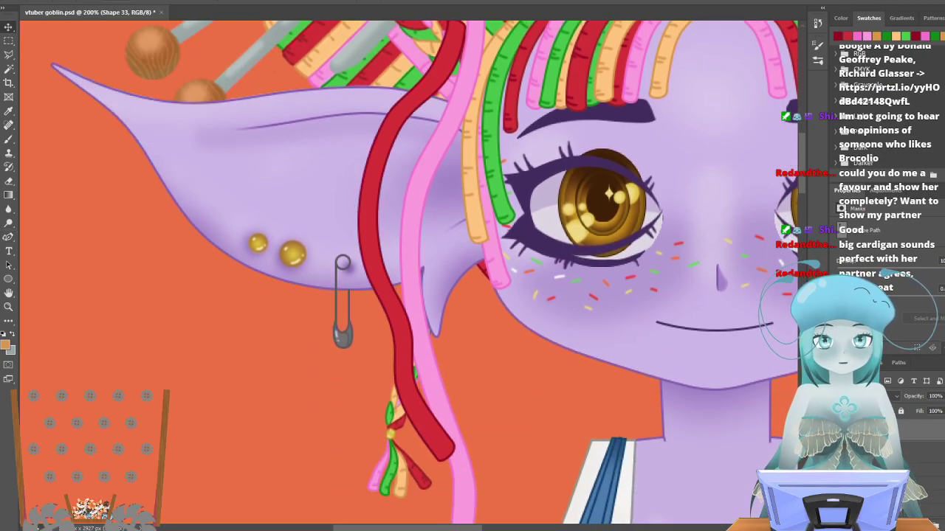
key("Right")
key("Right")
key("Right")
key("Right")
key("Right")
key("Right")
key("Right")
key("Right")
key("Right")
key("Right")
key("Right")
key("Right")
key("Right")
key("Right")
key("Right")
key("Right")
key("Right")
key("Right")
key("Right")
key("Right")
key("Right")
key("Right")
key("Right")
key("Right")
key("Right")
key("Right")
key("Right")
key("Right")
key("Down")
key("Down")
key("Left")
key("Left")
key("Left")
key("Left")
key("Left")
key("Left")
key("Left")
key("Left")
key("Left")
key("Left")
key("Left")
key("Down")
key("Down")
key("Down")
key("Down")
key("Down")
key("Down")
key("Down")
key("Down")
key("Down")
key("Down")
key("Down")
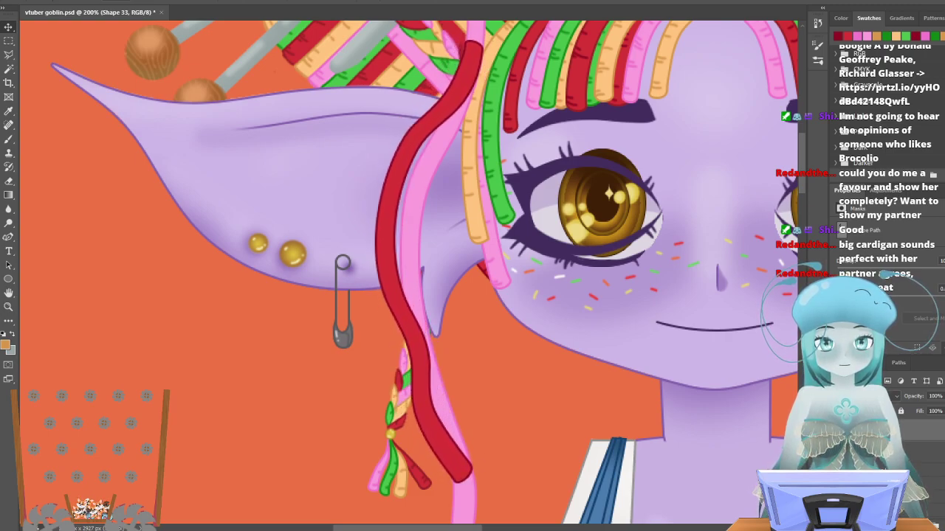
key("Left")
key("Left")
key("Left")
key("Left")
key("Left")
key("Right")
key("Right")
key("Right")
key("Right")
key("Right")
key("Right")
key("Right")
key("Right")
key("Left")
key("Left")
key("Left")
key("Left")
key("Left")
key("Up")
key("Up")
key("Up")
key("Up")
key("Up")
key("Up")
key("Up")
key("Up")
key("Left")
key("Left")
key("Left")
key("Right")
key("Right")
key("Right")
key("Right")
key("Right")
key("Right")
key("Right")
key("Right")
key("Right")
key("Right")
key("Right")
key("Right")
key("Right")
key("Right")
key("Right")
key("Right")
key("Right")
key("Right")
key("Right")
key("Right")
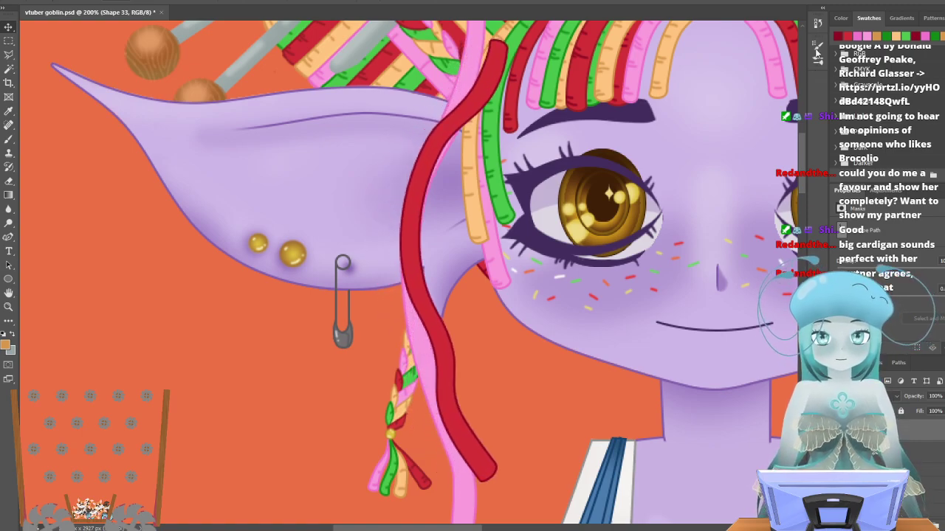
Rotate the red strand slightly counter-clockwise and reposition it so its top meets the bun and its tip swings inward under the face.
left_click(36, 1)
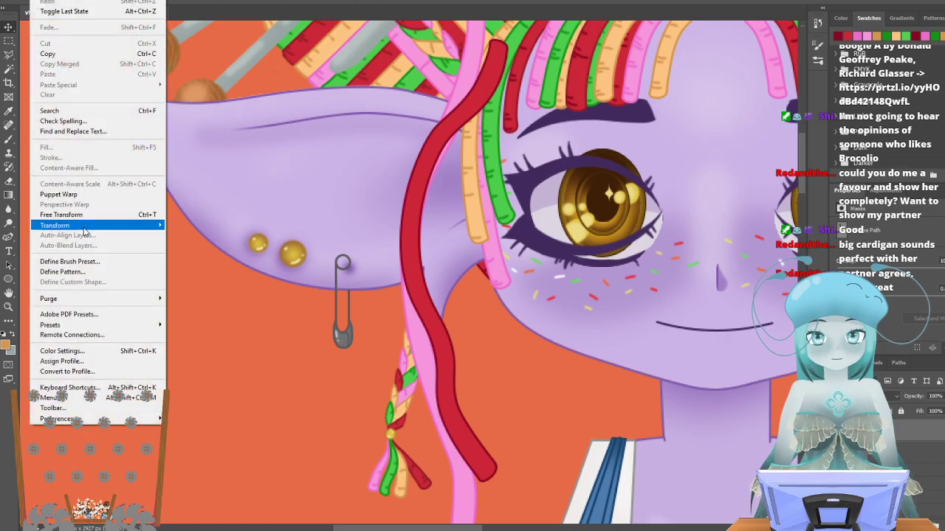
mouse_move(80, 226)
left_click(217, 263)
scroll(515, 55, "up", 2)
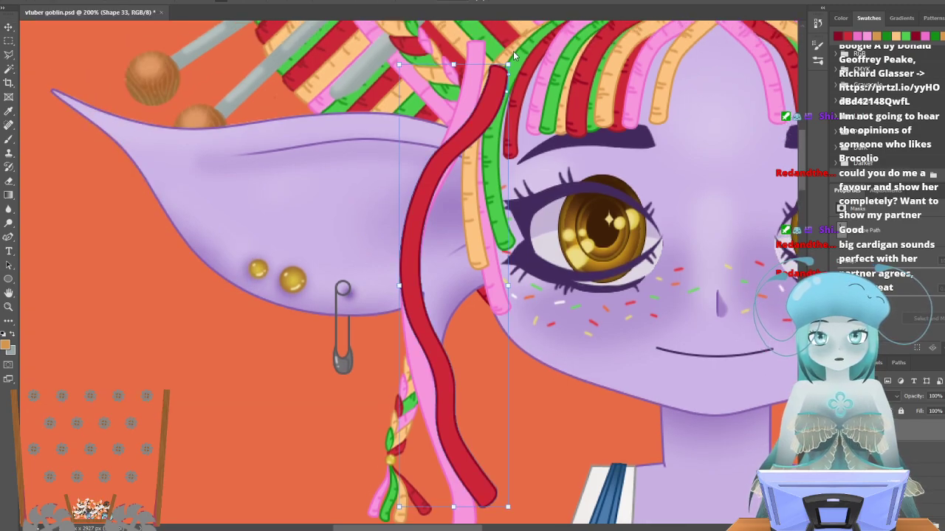
left_click(37, 0)
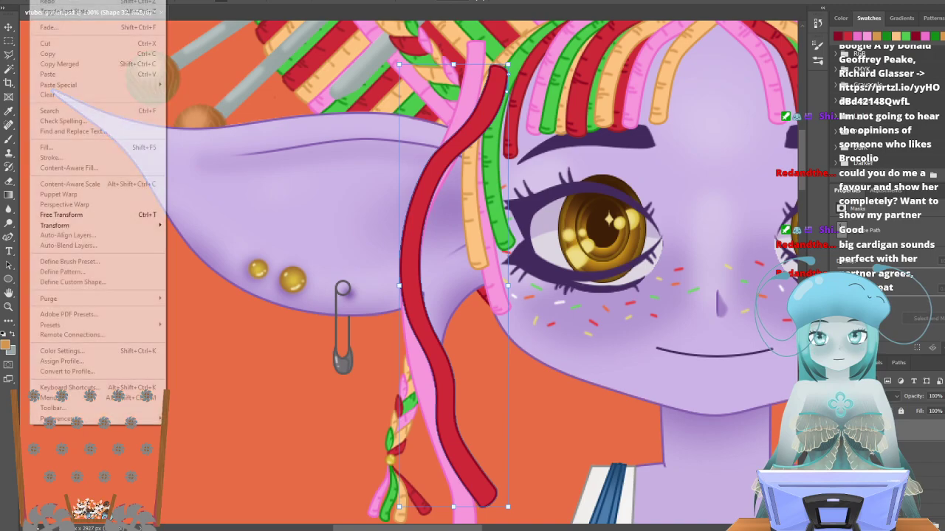
mouse_move(148, 225)
left_click(205, 260)
left_click_drag(536, 54, 487, 26)
left_click_drag(450, 101, 447, 83)
scroll(383, 112, "down", 3)
scroll(383, 112, "down", 6)
scroll(460, 266, "up", 7)
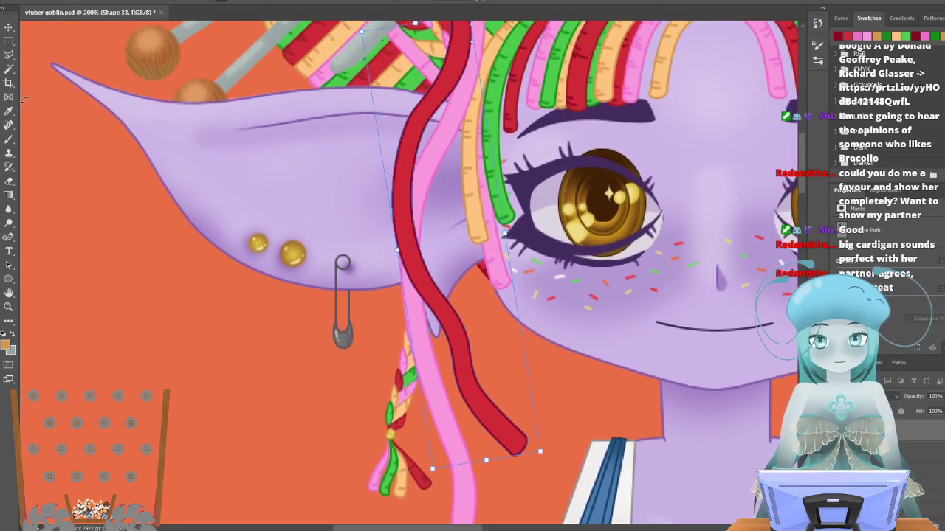
left_click(9, 44)
Send the pink and red strand layers backward together so both strands hang behind the ear, plait and bun.
scroll(242, 222, "down", 2)
left_click(8, 306)
left_click(150, 143, "alt")
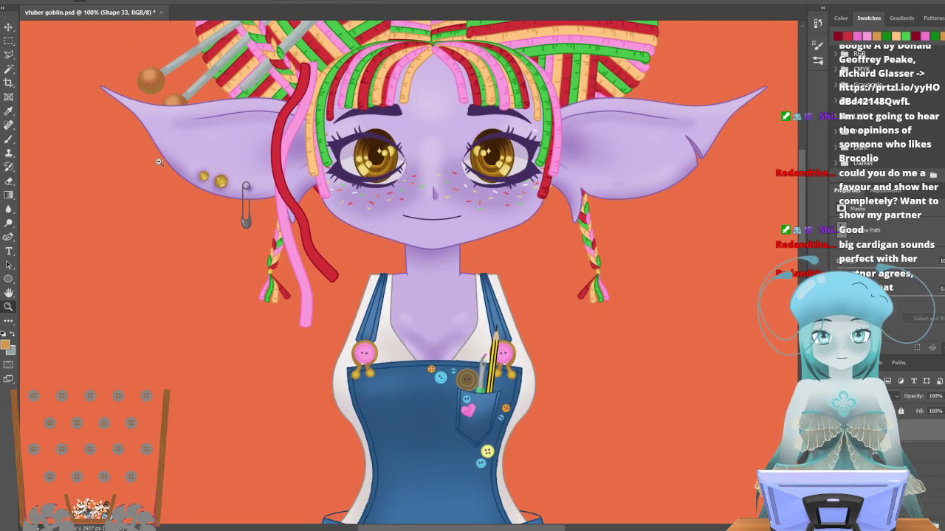
scroll(295, 111, "up", 2)
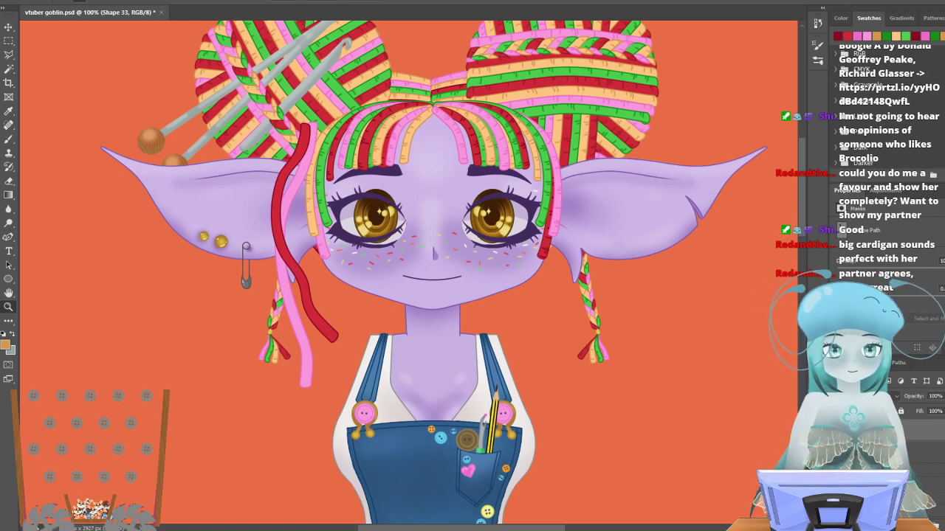
left_click(886, 452, "shift")
left_click(886, 452)
left_click(885, 473)
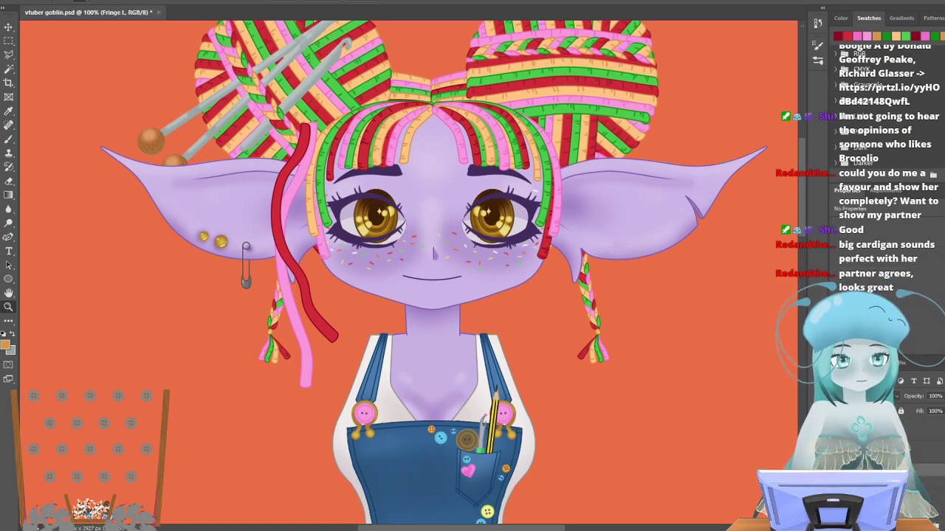
left_click(886, 451)
left_click(885, 431, "shift")
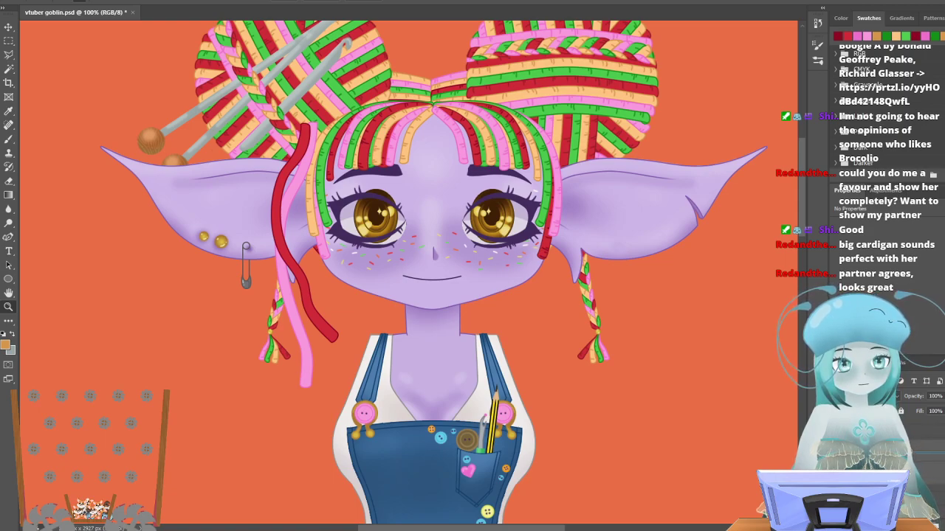
key("ctrl+bracketleft")
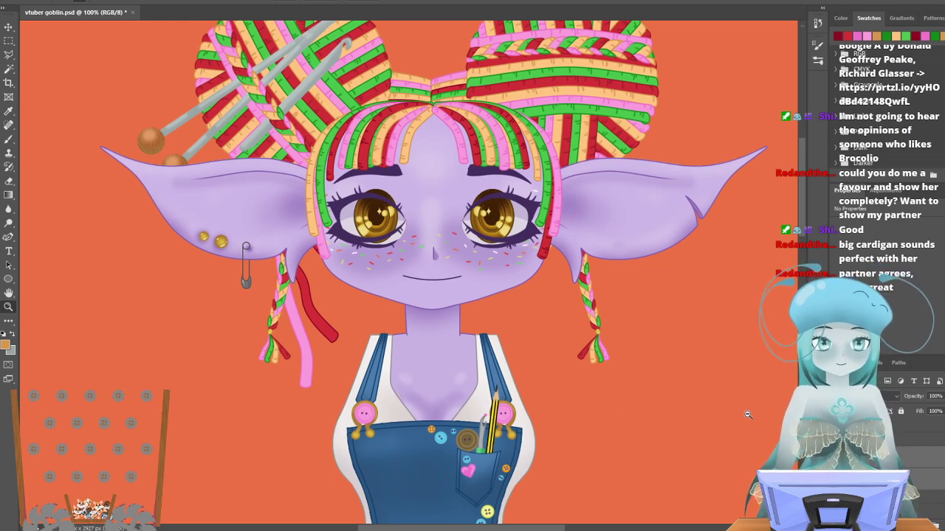
scroll(140, 255, "up", 4)
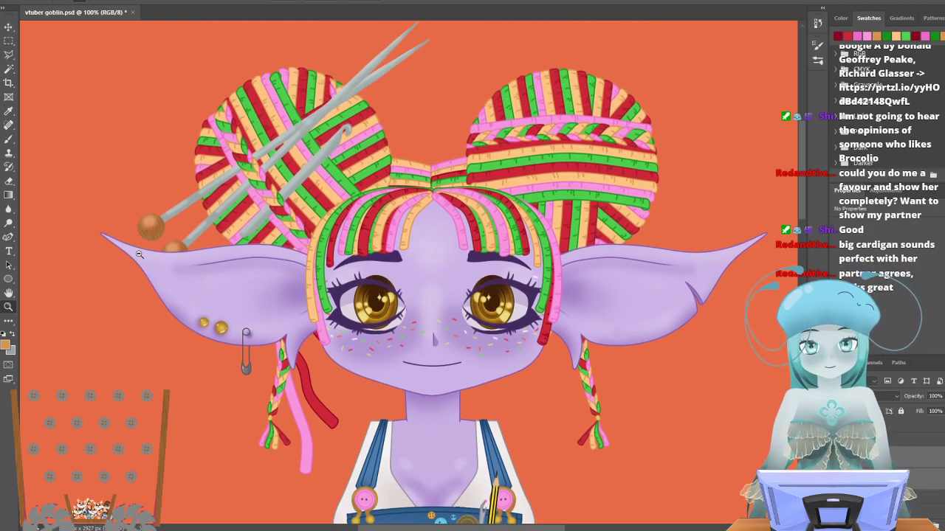
scroll(139, 253, "down", 5)
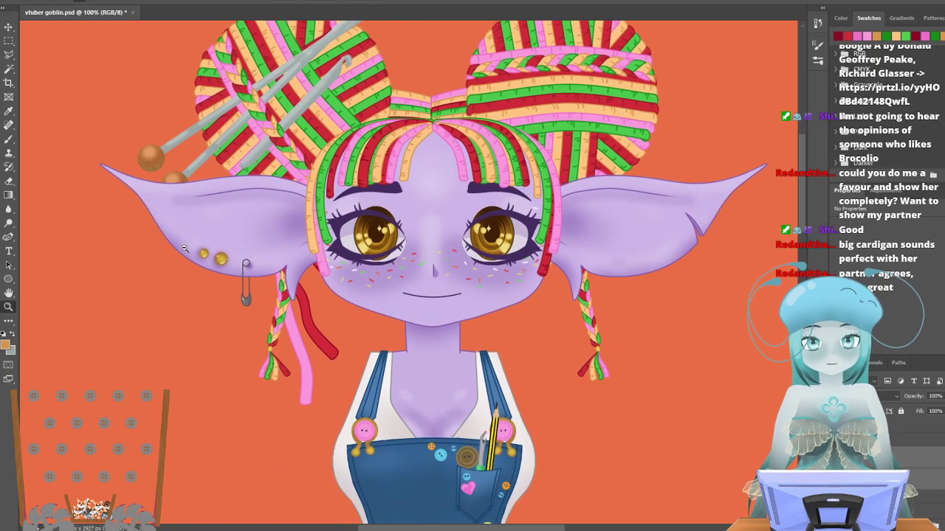
scroll(222, 257, "up", 2)
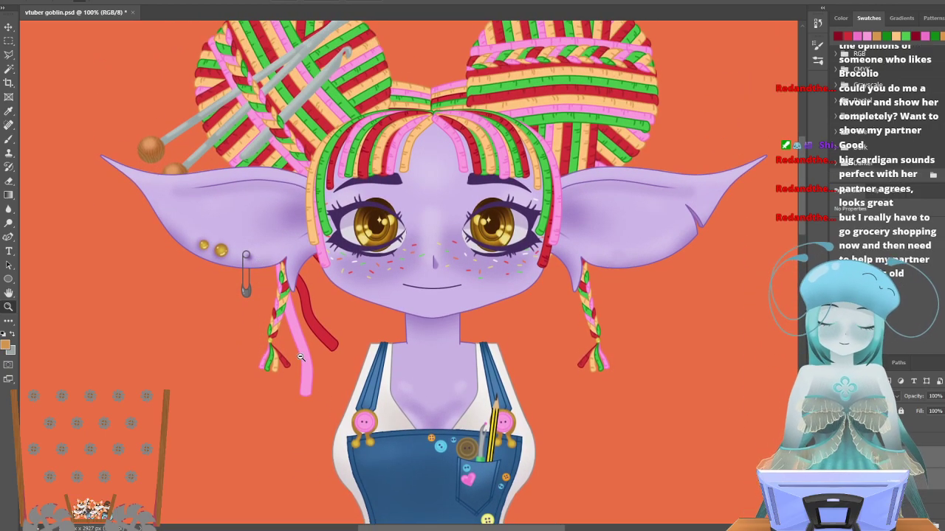
scroll(275, 323, "up", 3)
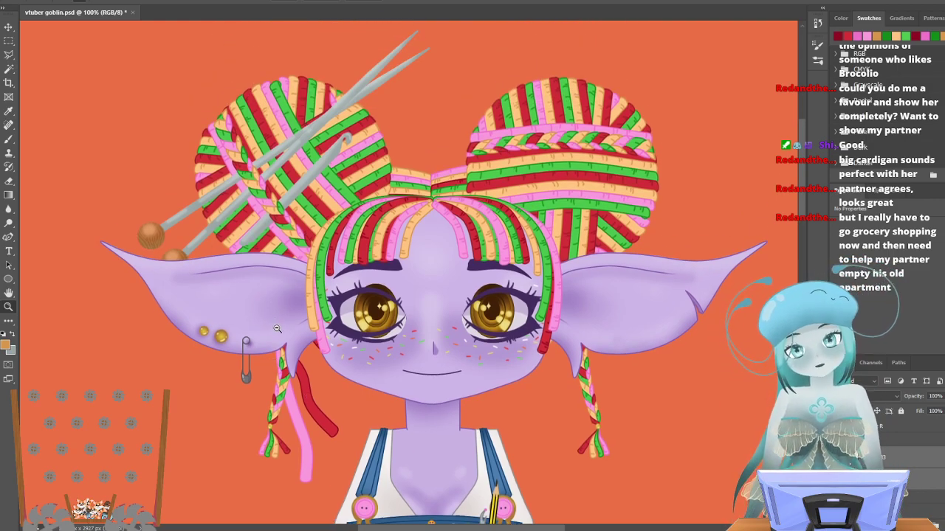
scroll(267, 321, "down", 3)
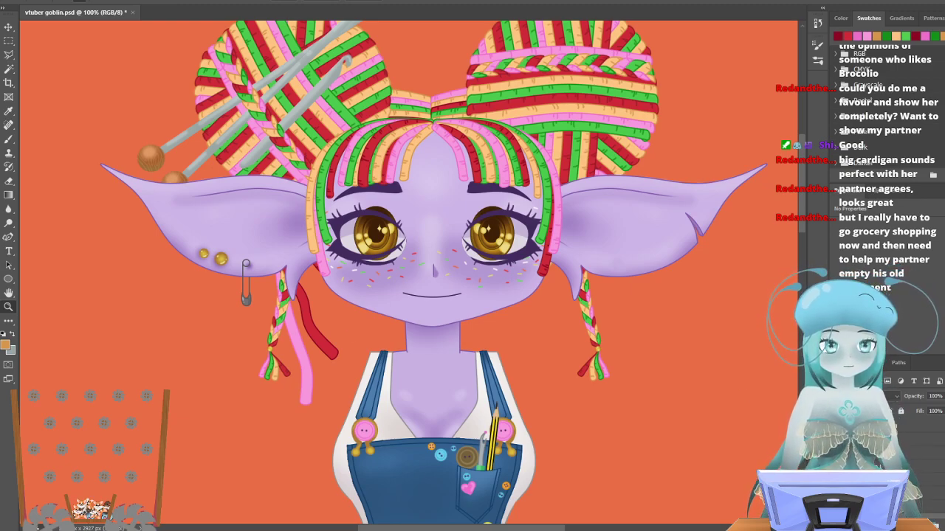
Compare the character with the face and ears layers shown and hidden, leaving them visible.
left_click(837, 472)
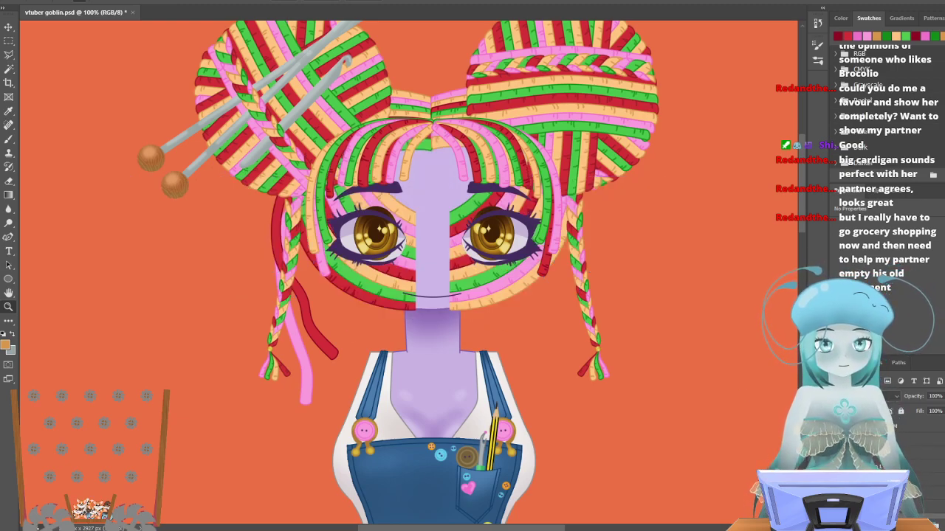
left_click(837, 473)
left_click(837, 472)
left_click(837, 472)
left_click(837, 472)
left_click(837, 472)
left_click(837, 472)
left_click(837, 472)
left_click(837, 472)
left_click(837, 472)
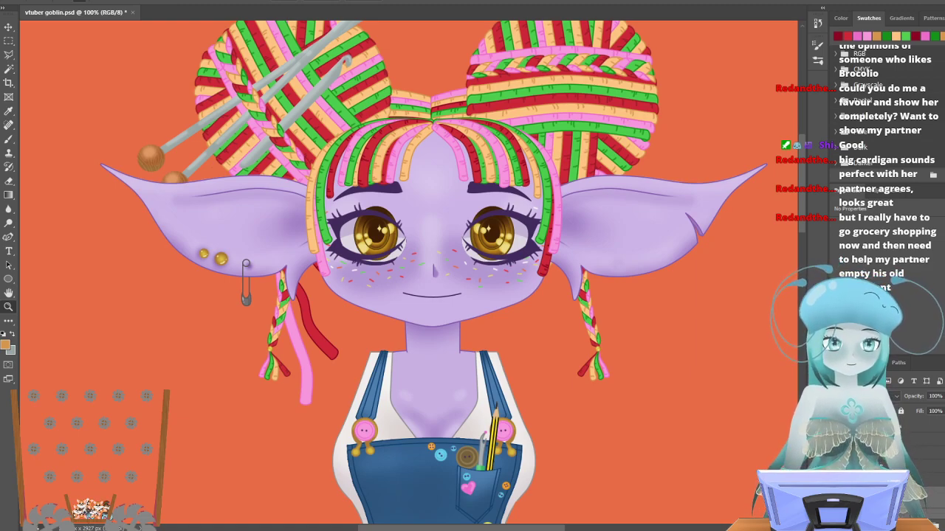
Hide the needle-pierced hair bun, both braids, and the face and ears, leaving the loose red and pink strands exposed.
left_click(837, 426)
left_click(837, 432)
left_click(836, 440)
left_click(871, 439)
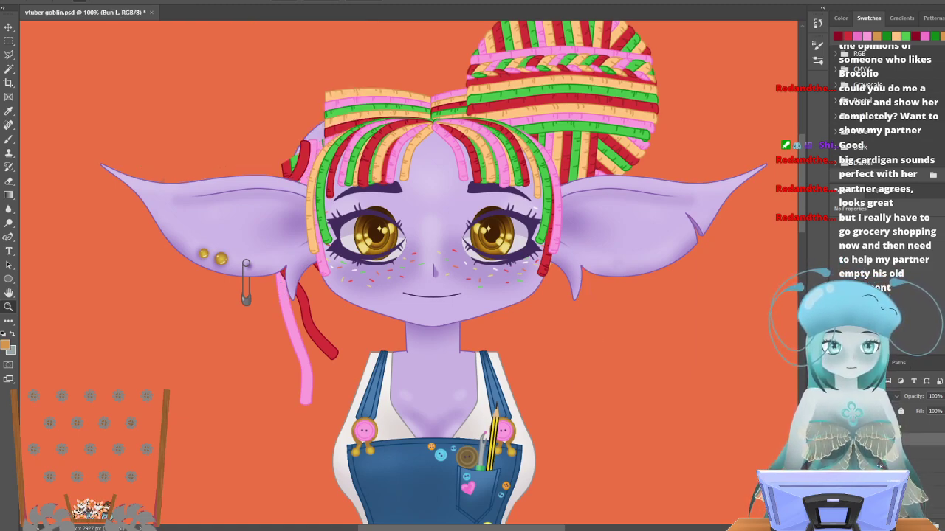
left_click(837, 473)
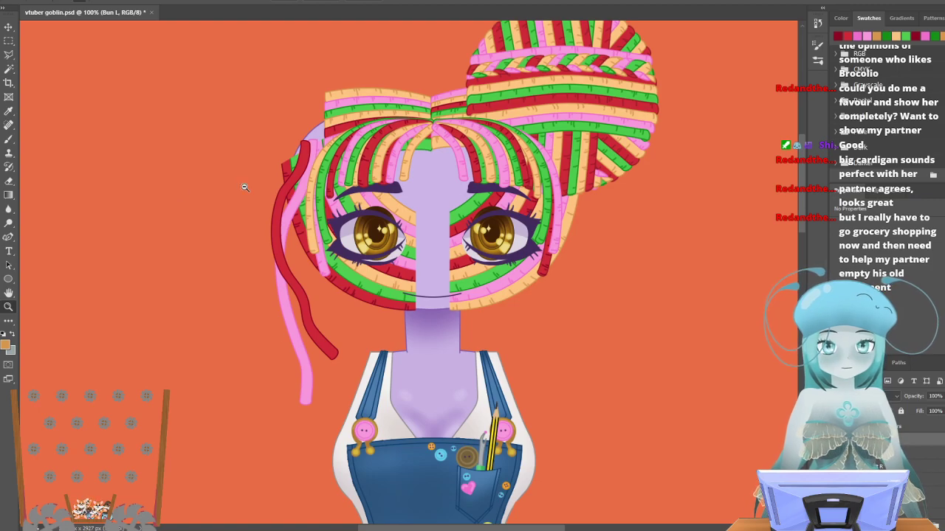
Duplicate the loose red and pink strand layers within vtuber goblin.psd.
left_click(924, 467)
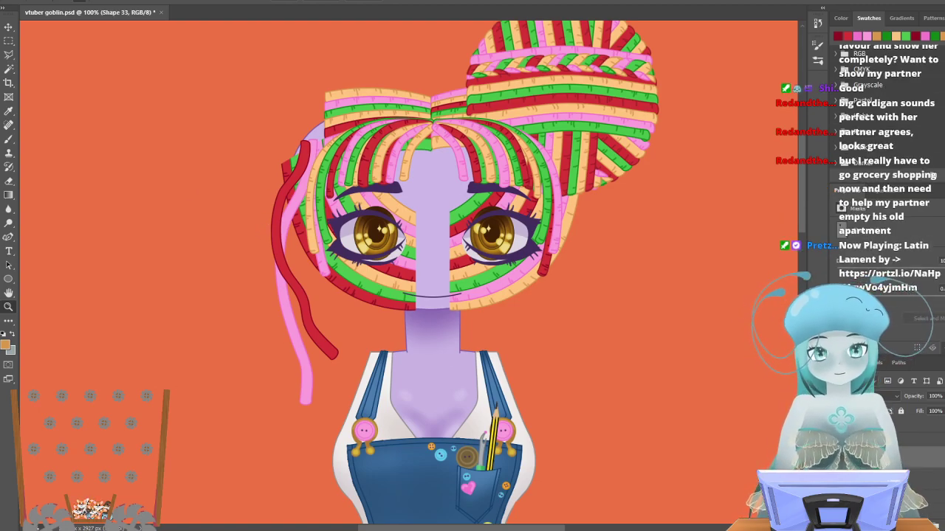
left_click(880, 478, "shift")
right_click(879, 479)
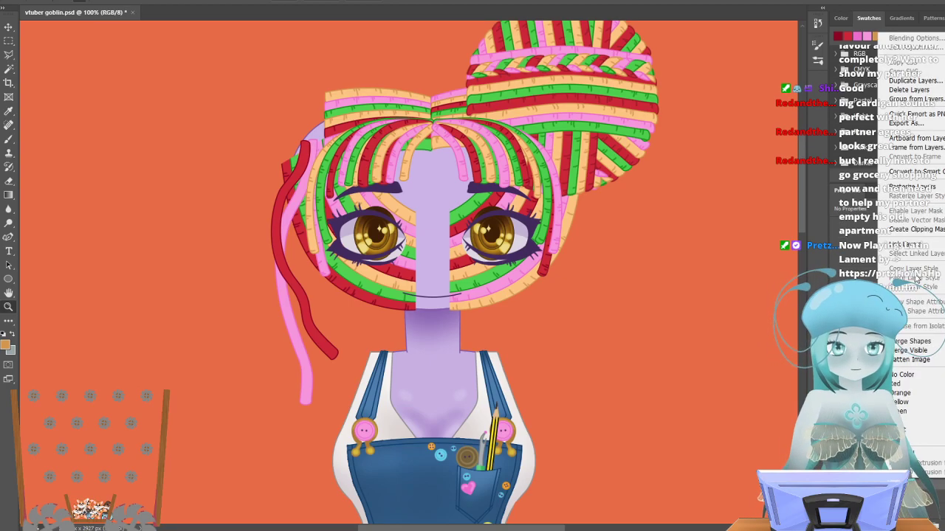
left_click(910, 81)
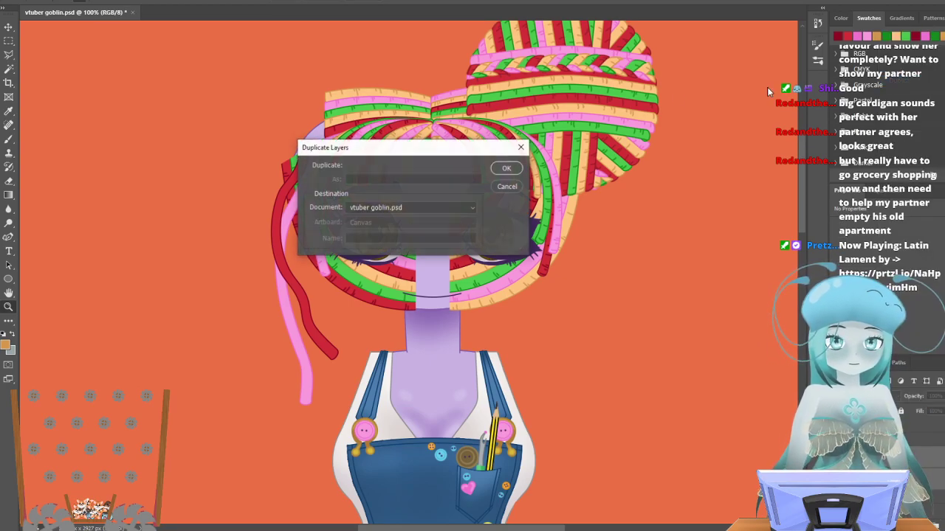
left_click(504, 170)
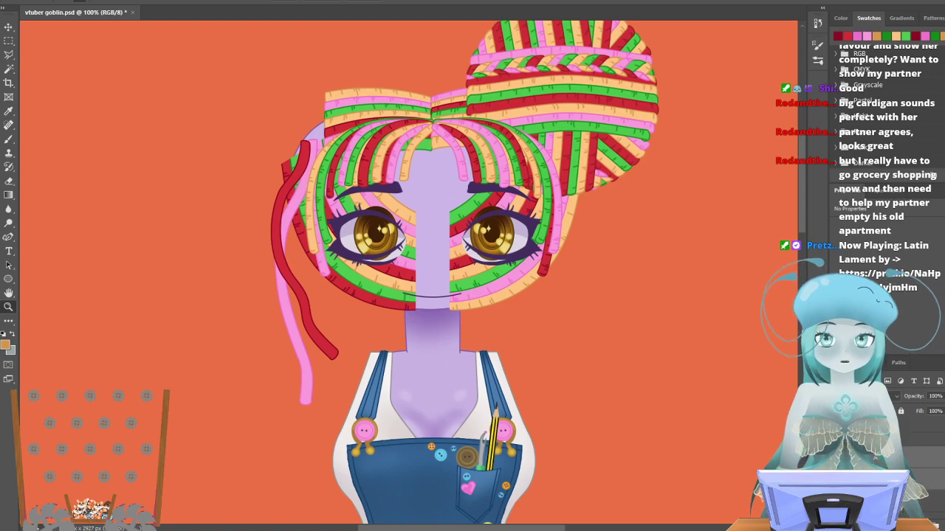
Flip the duplicated red and pink strands horizontally and move them to the opposite side of the head.
key("alt+e")
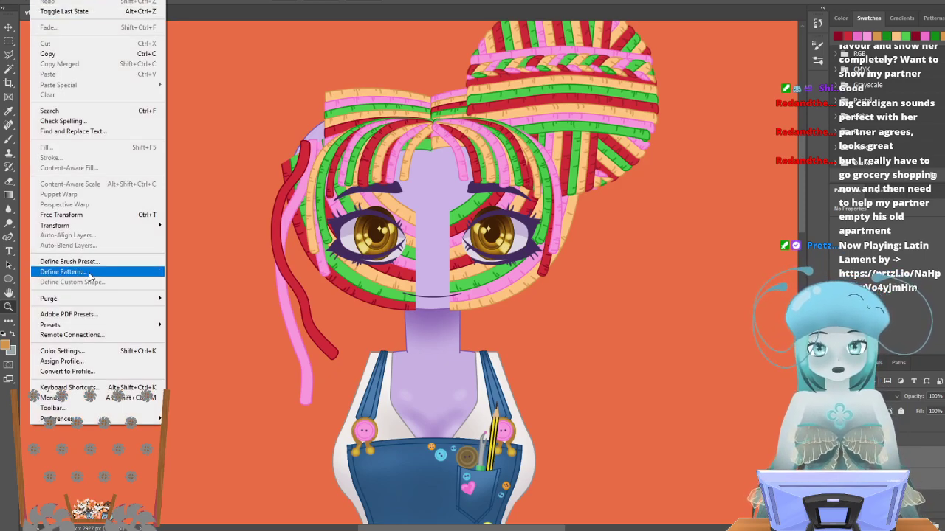
left_click(89, 274)
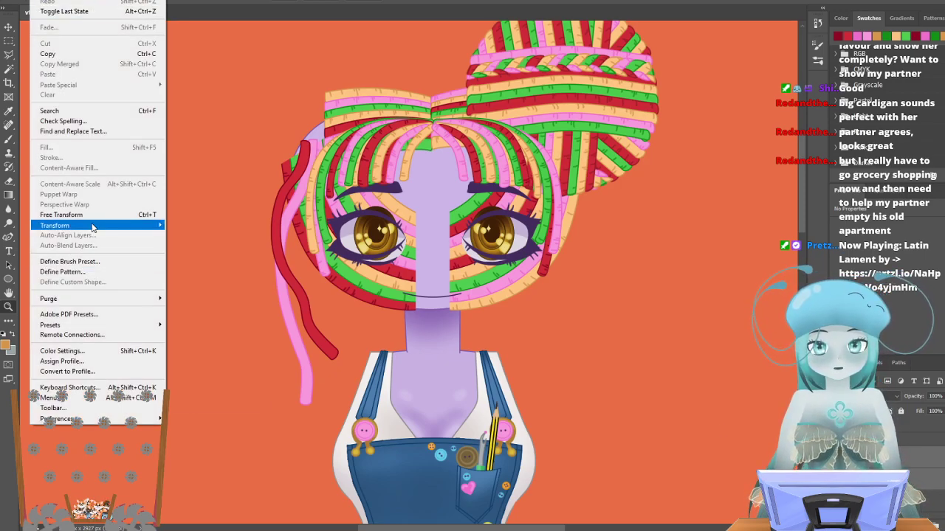
mouse_move(95, 226)
left_click(226, 394)
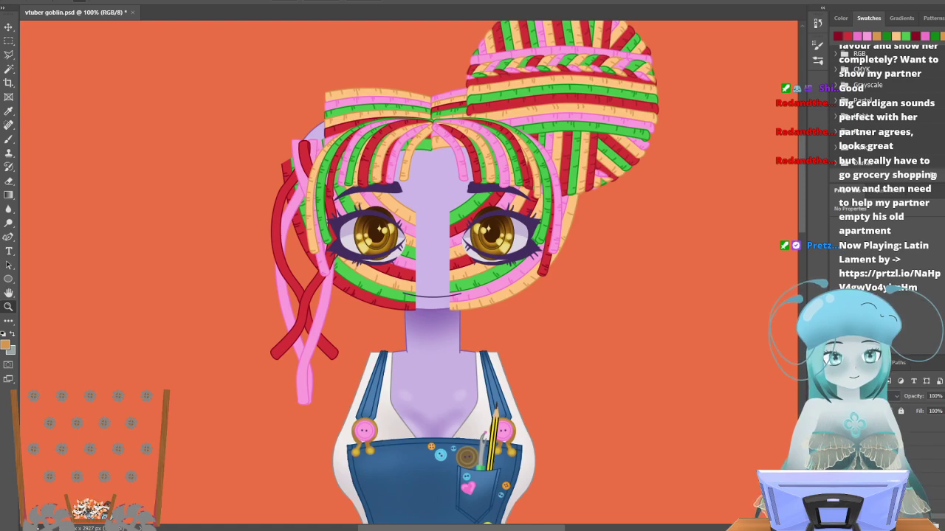
key("Delete")
left_click(8, 25)
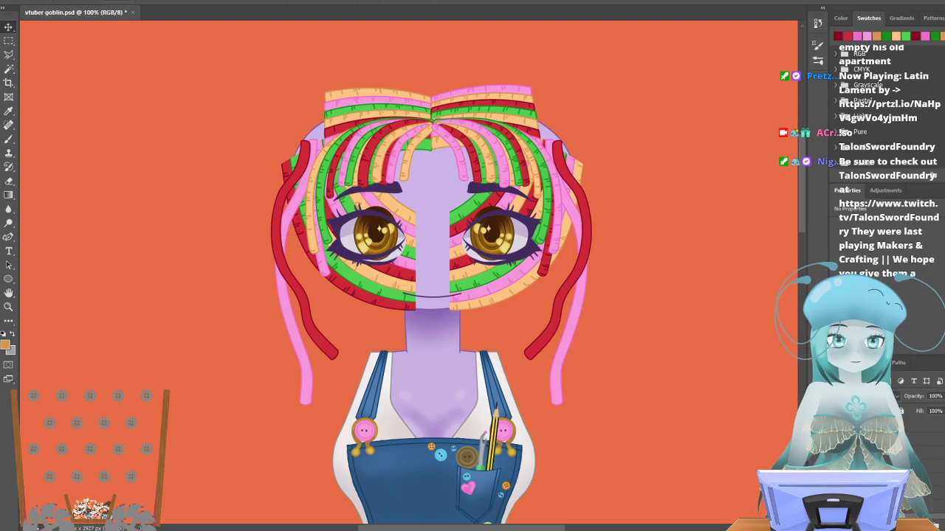
Show the braids, hair buns, needles, face and ears to check the mirrored strands, and hide those layers again.
left_click(838, 501)
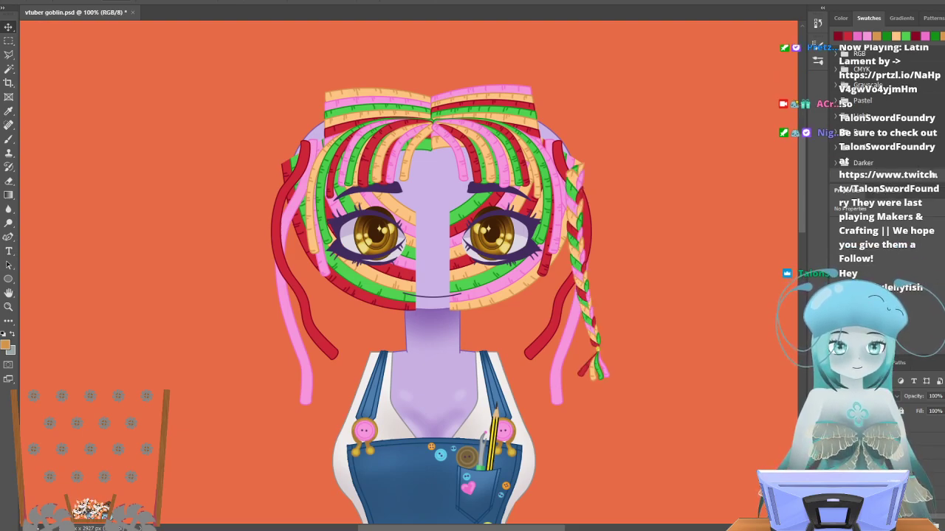
left_click(838, 487)
left_click(838, 472)
left_click(837, 457)
left_click(838, 443)
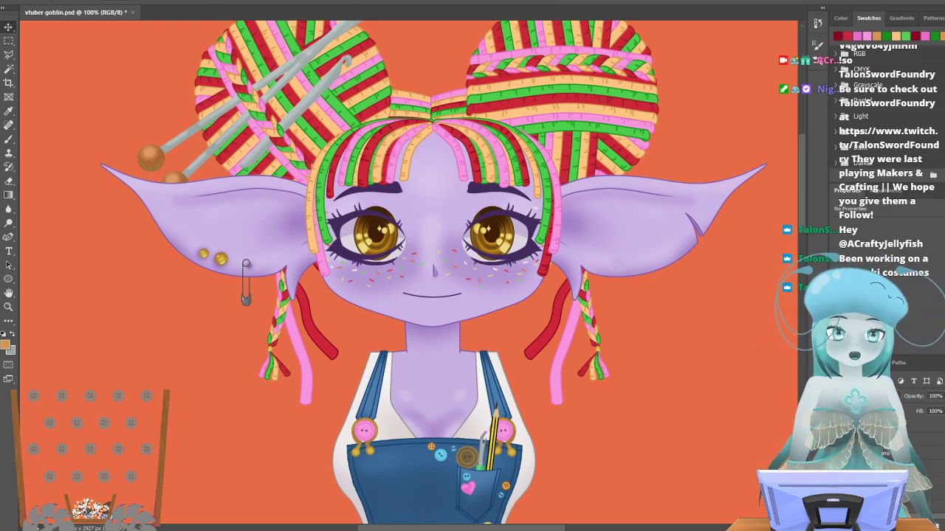
left_click(836, 457)
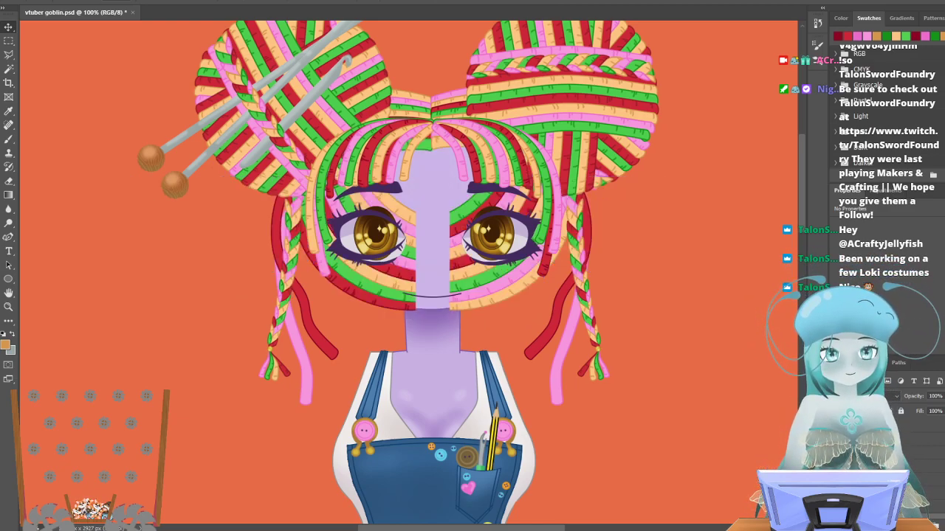
left_click(836, 469)
left_click(836, 481)
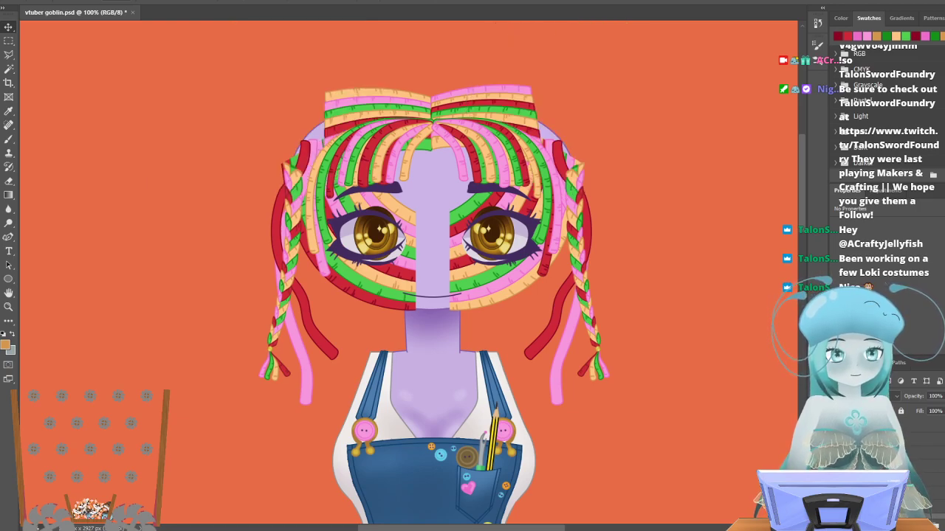
left_click(836, 493)
left_click(836, 505)
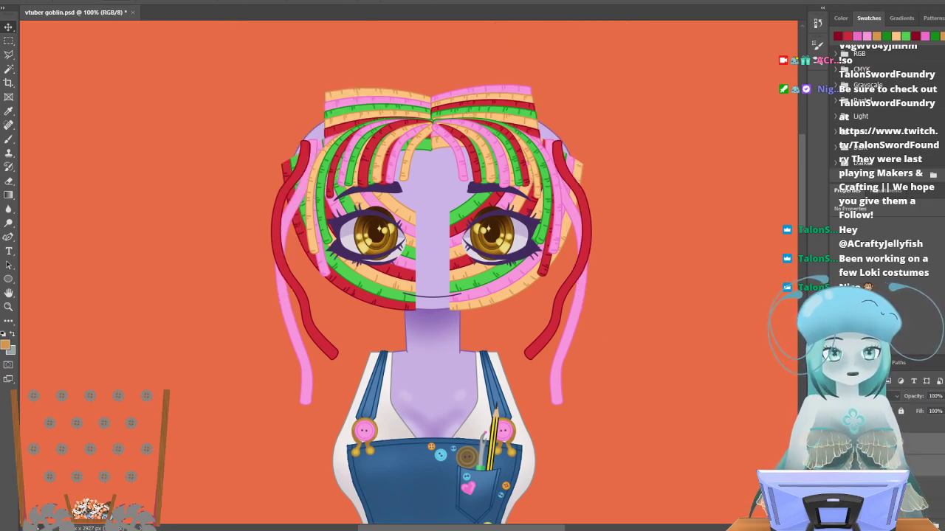
Recolour the mirrored pink strand with a light orange fill and a darker orange stroke.
left_click(878, 466)
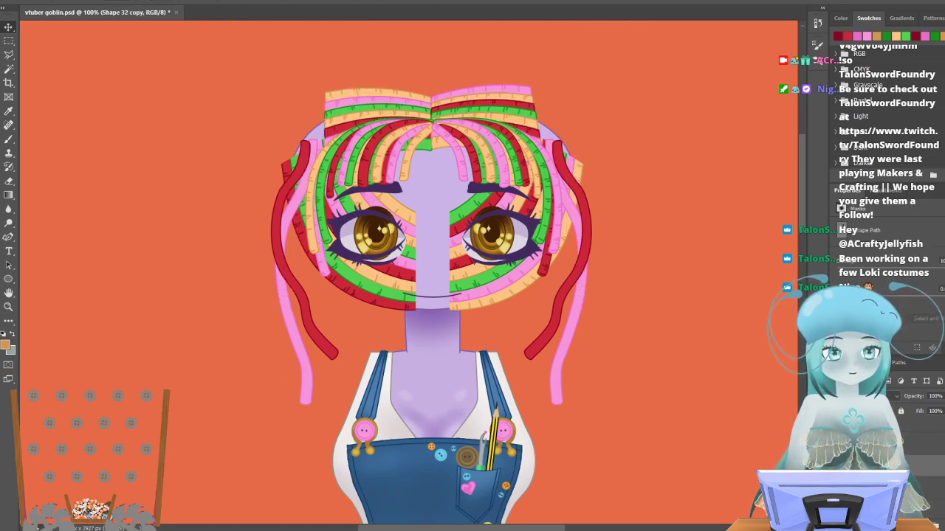
left_click(9, 237)
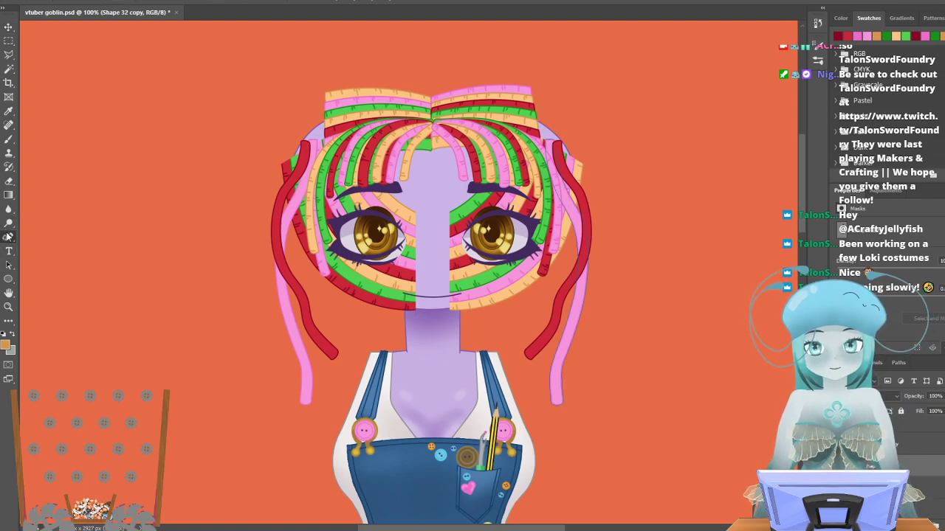
left_click(119, 1)
left_click(109, 50)
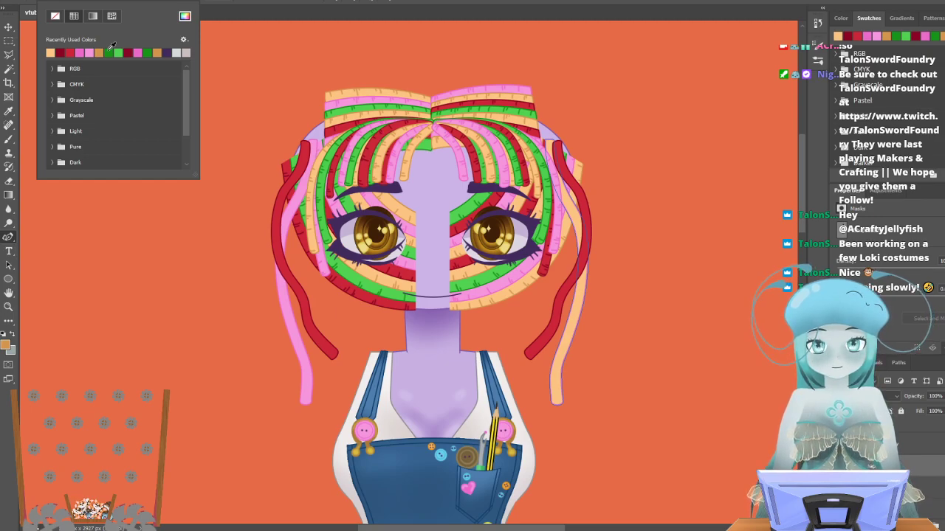
left_click(158, 1)
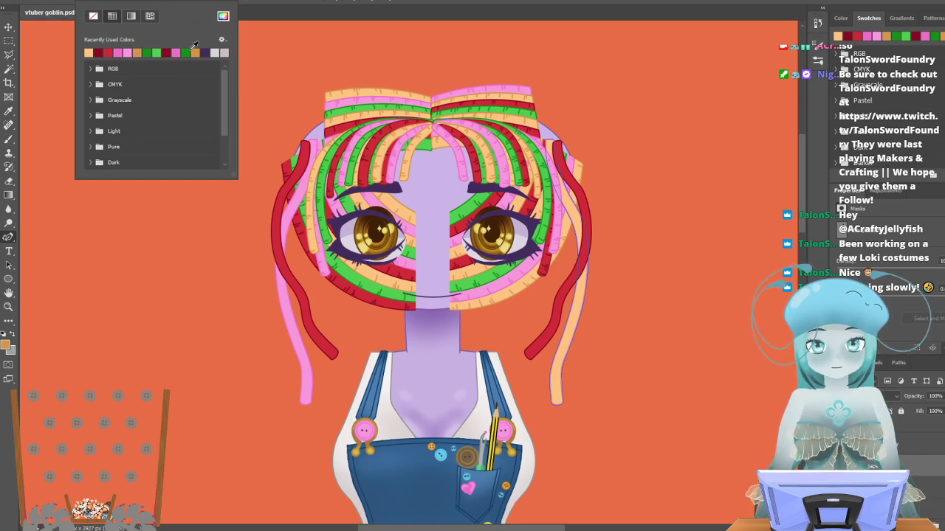
left_click(137, 50)
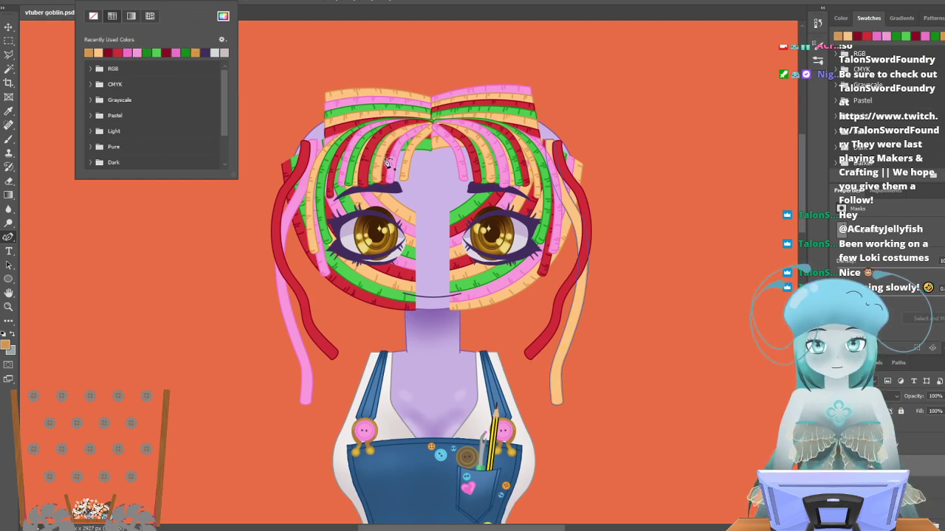
Recolour the mirrored red strand with a bright green fill and a dark green stroke.
left_click(919, 443)
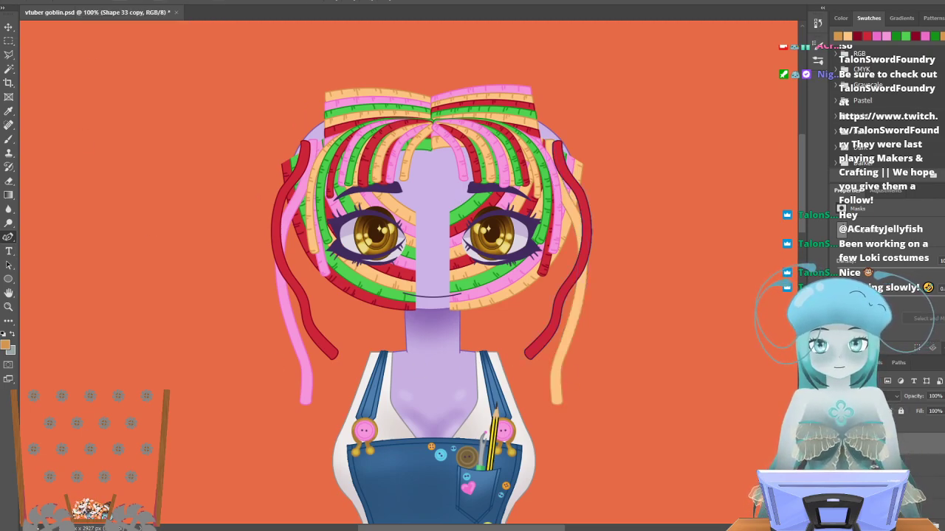
left_click(123, 3)
left_click(122, 53)
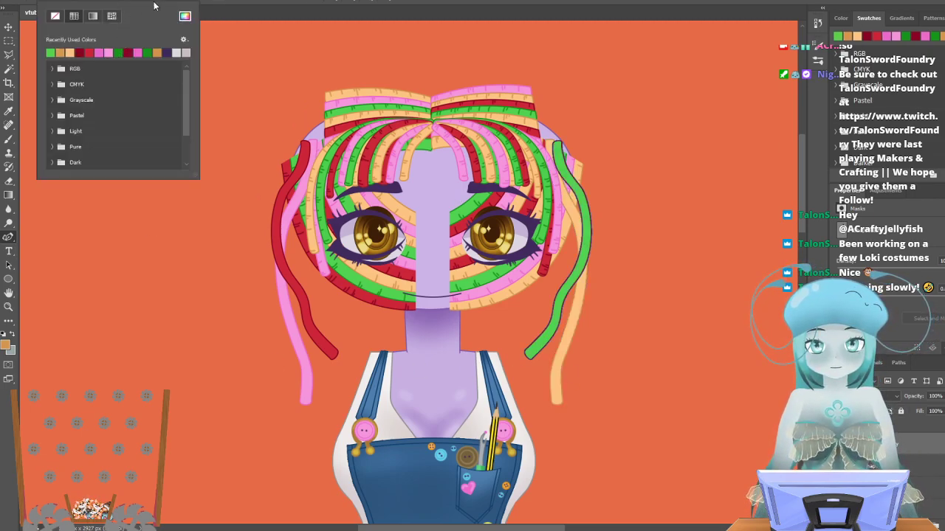
left_click(159, 5)
left_click(162, 52)
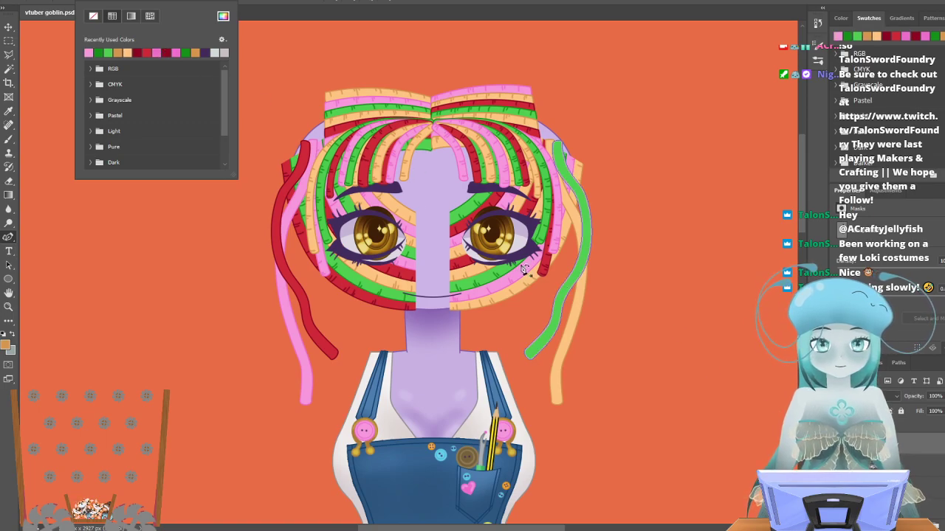
left_click(98, 52)
key("Escape")
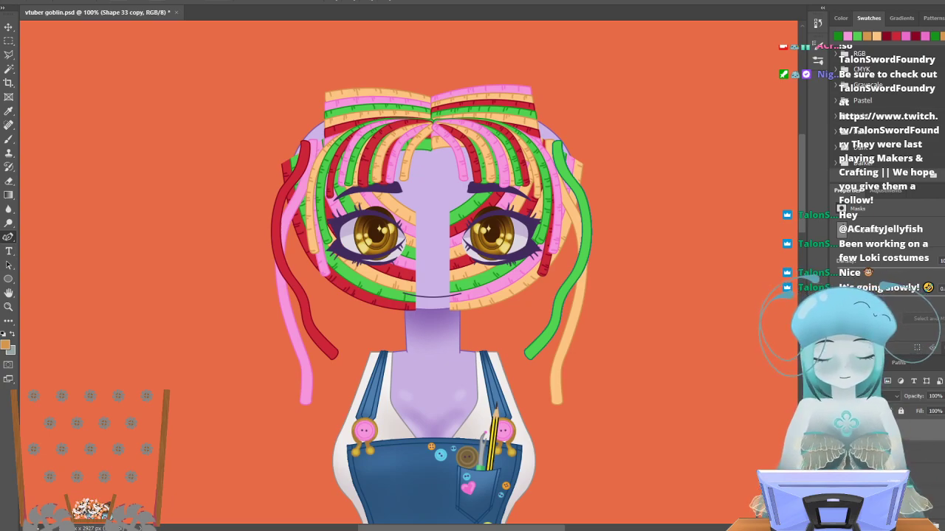
Rasterize the four loose strand layers and group them under the name Extra hair.
left_click(922, 500, "shift")
right_click(921, 480)
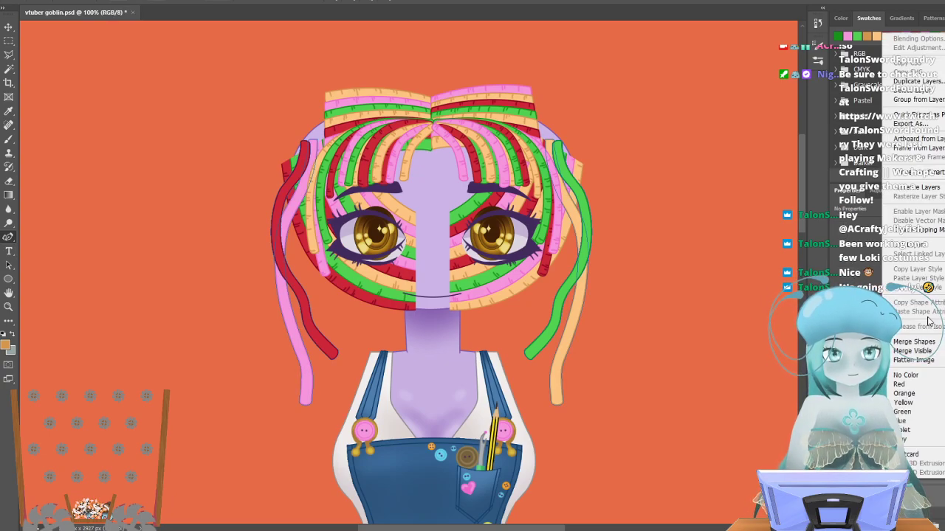
left_click(932, 186)
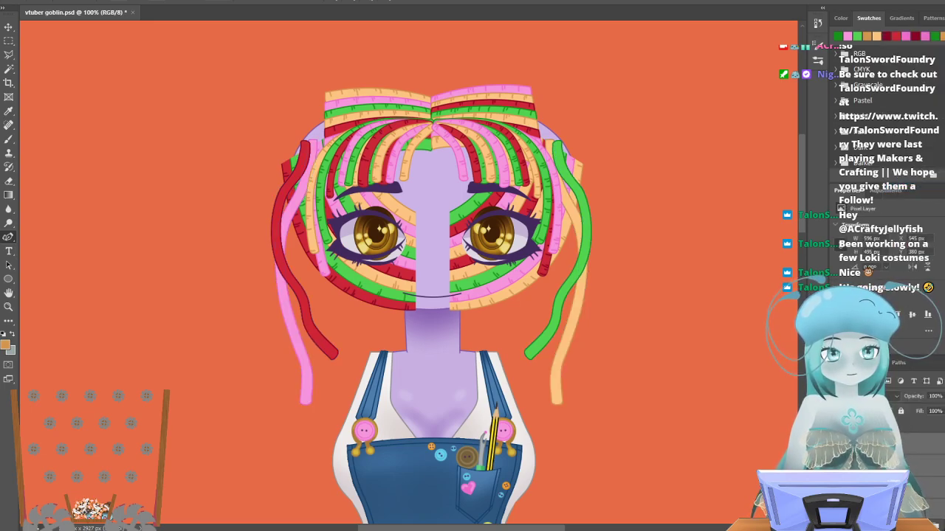
key("ctrl+g")
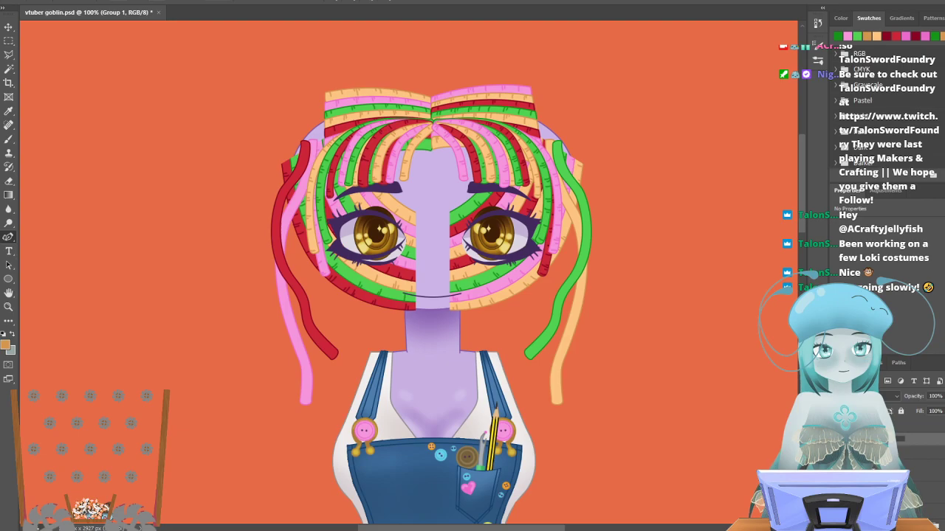
key("Return")
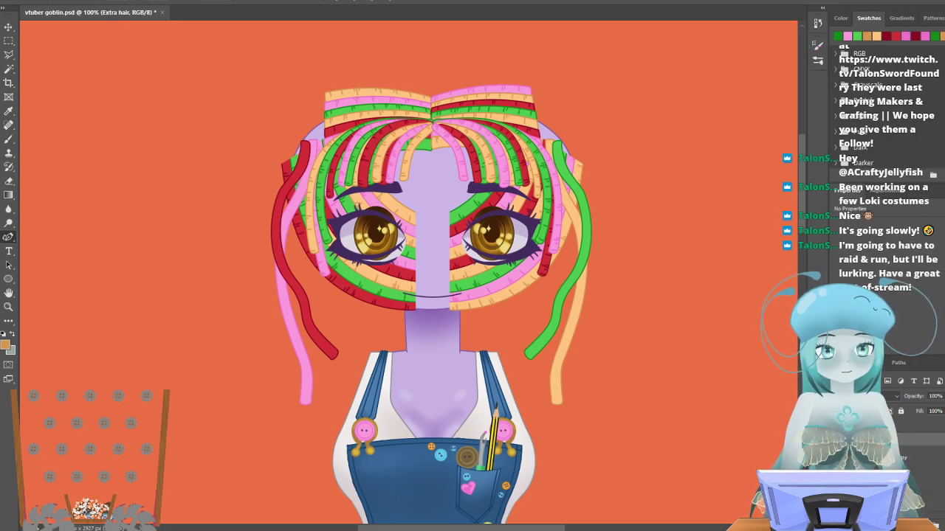
Rename the four loose strand layers in the Extra hair group as Left 1, Left 2, Right 1 and Right 2.
left_click(938, 456)
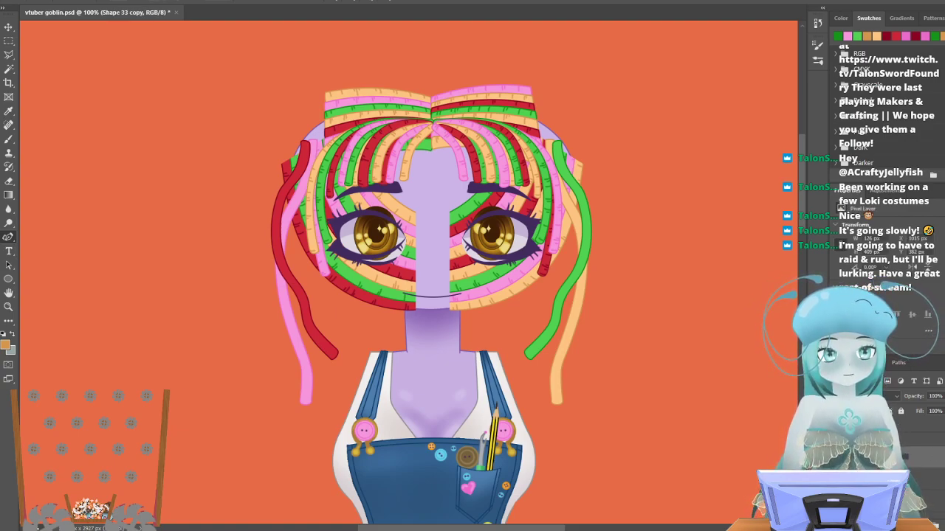
left_click(939, 478)
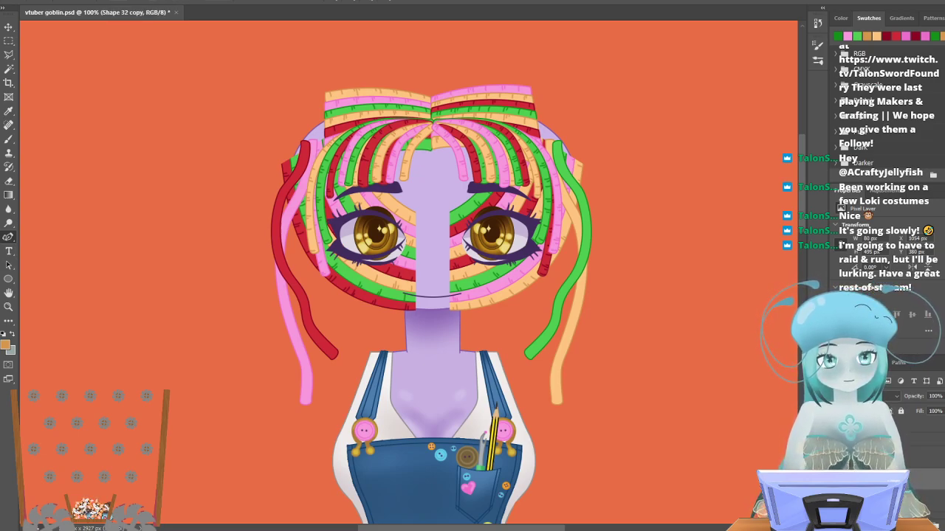
left_click(927, 501)
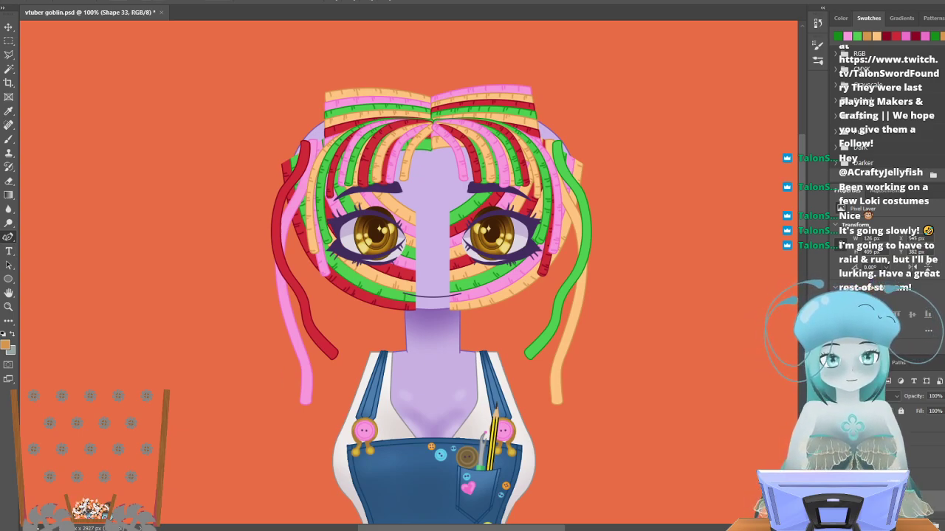
left_click(911, 476)
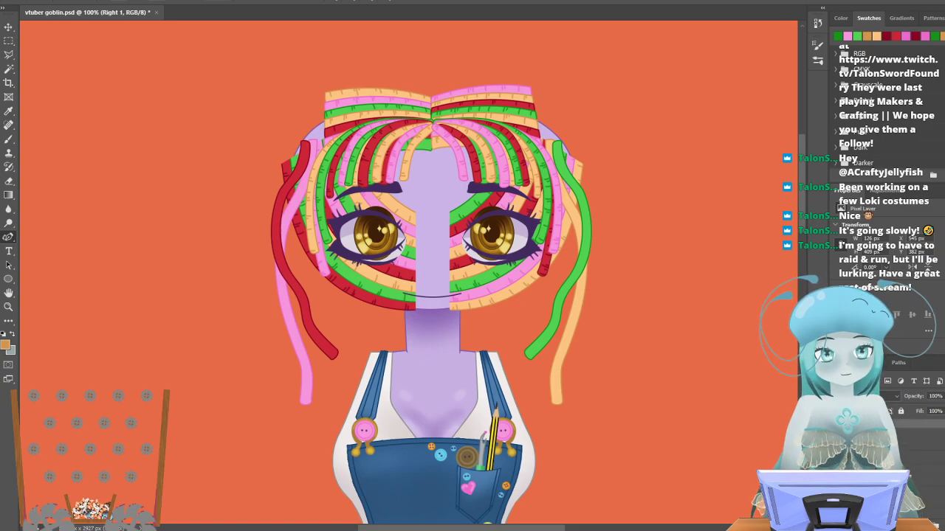
left_click(924, 466)
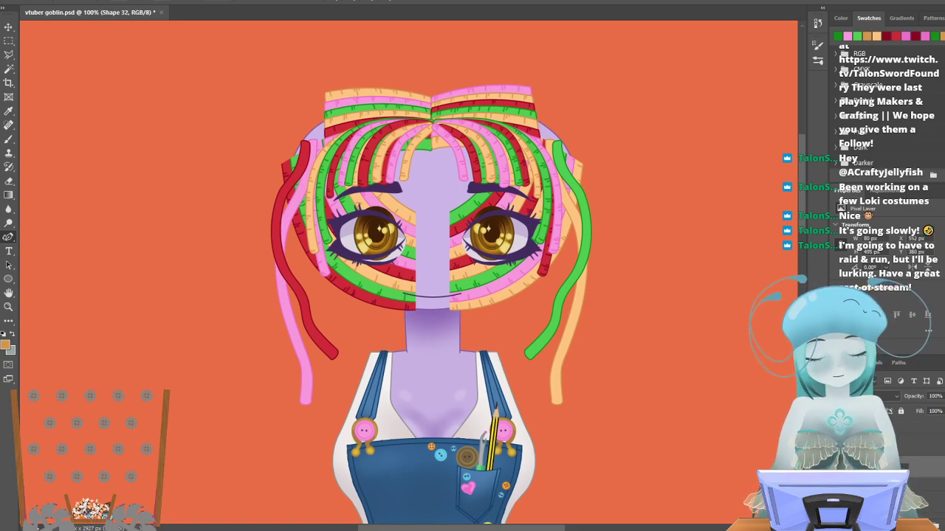
left_click(937, 477)
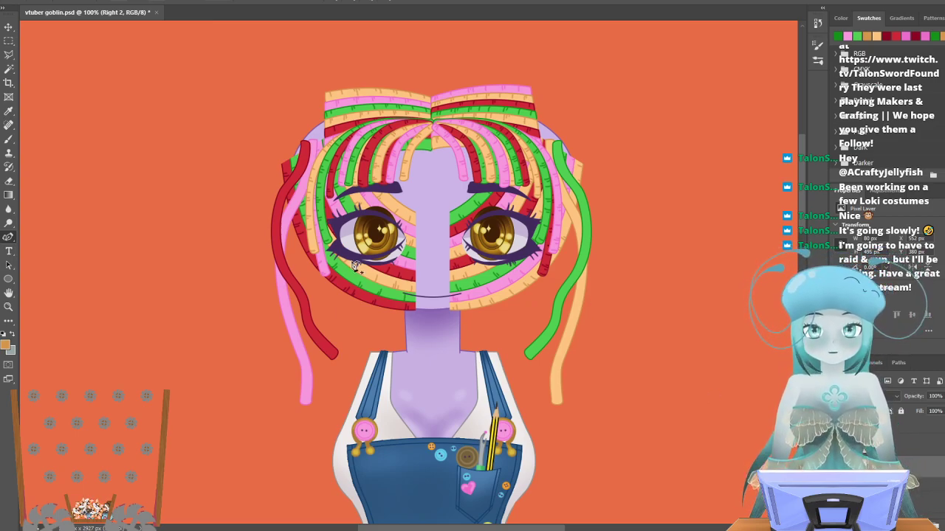
Hide the green strand and brush short darker orange texture lines across the lower part of the light orange Left 2 strand.
left_click(9, 139)
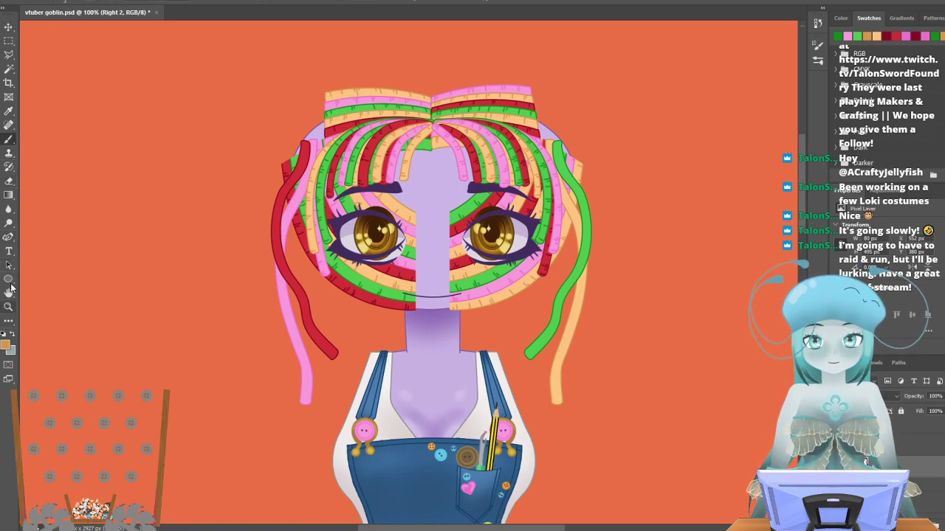
left_click(9, 306)
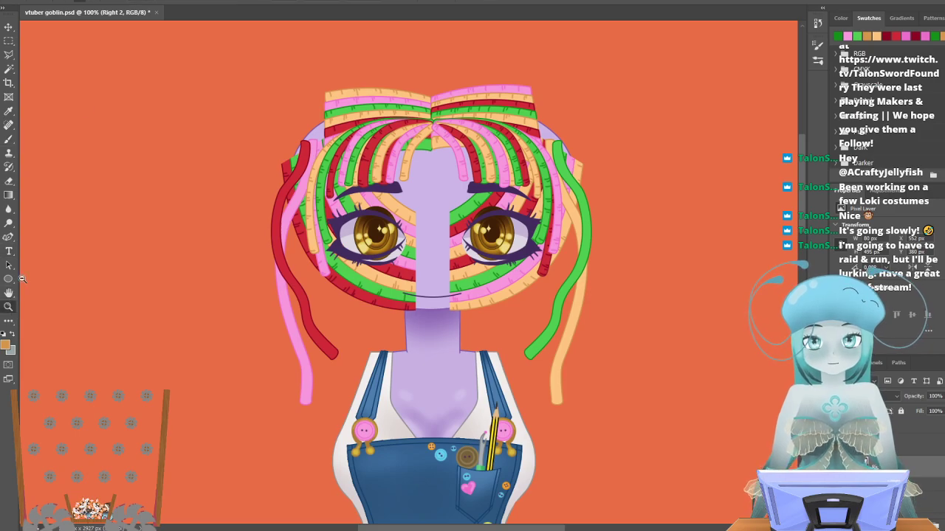
left_click(576, 349)
left_click(576, 350)
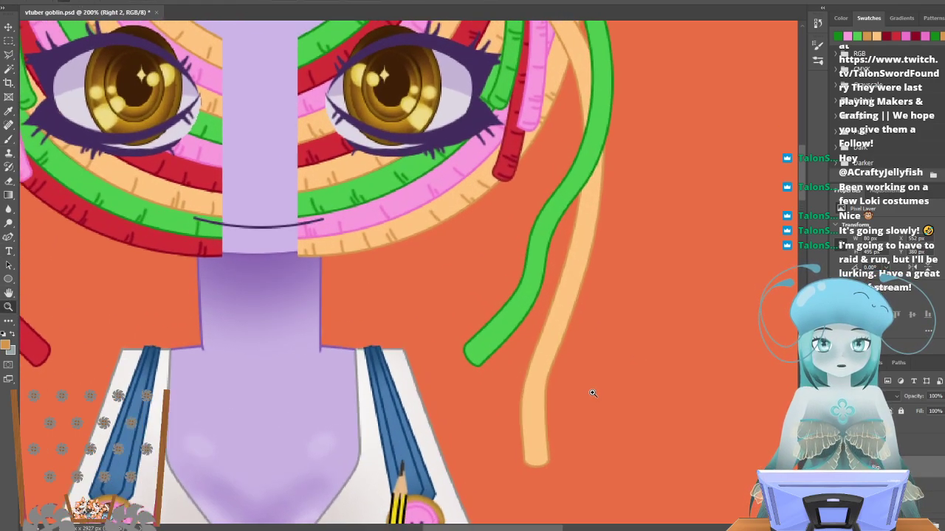
left_click(837, 487)
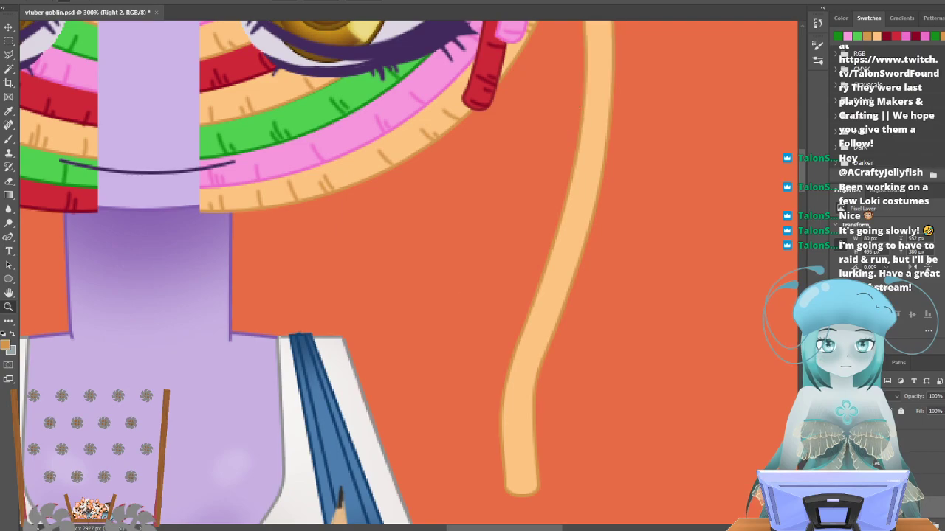
left_click(872, 463)
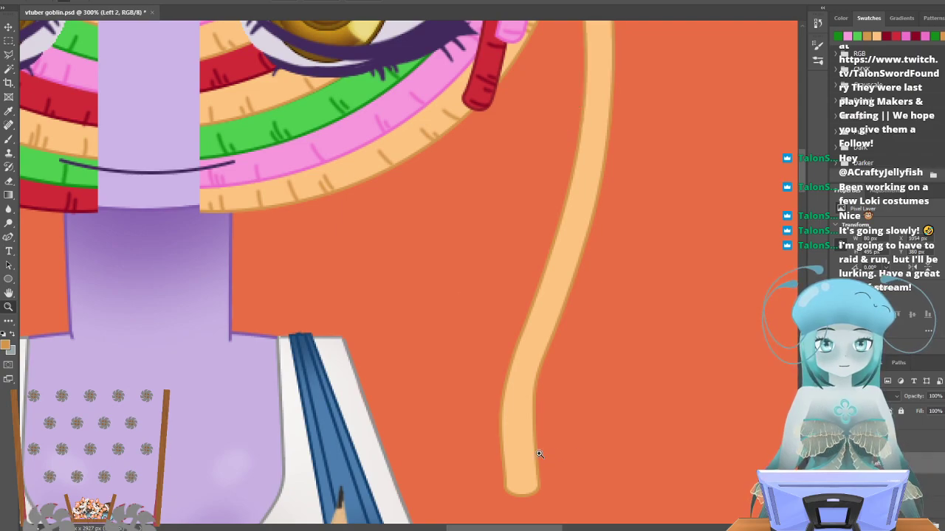
left_click(9, 139)
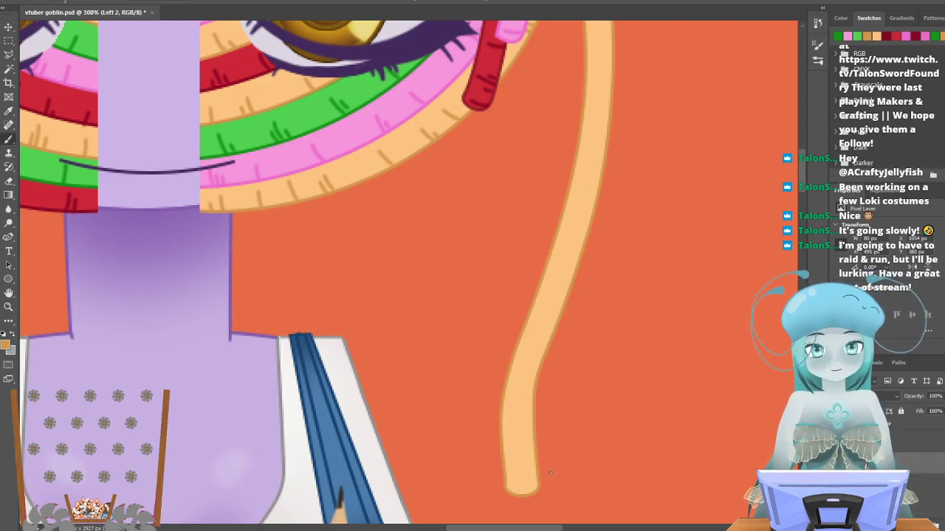
scroll(551, 472, "up", 1)
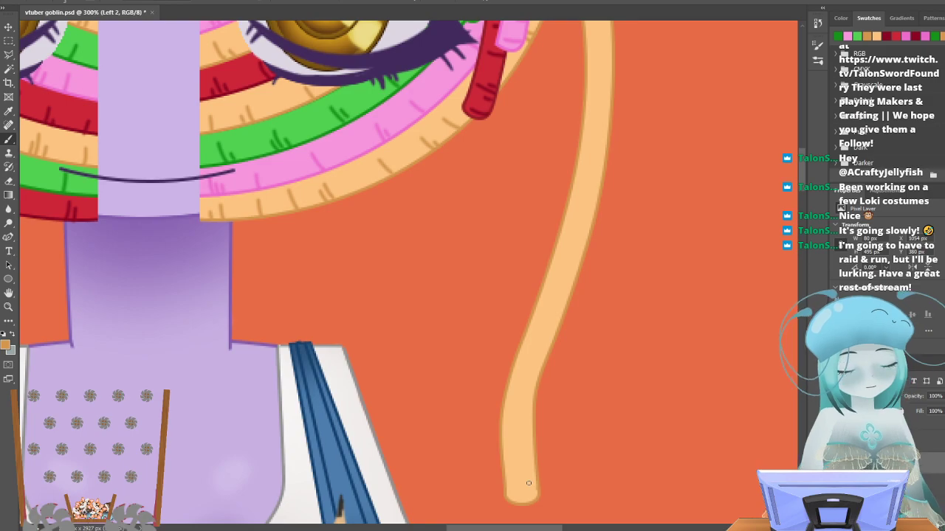
scroll(528, 483, "up", 1)
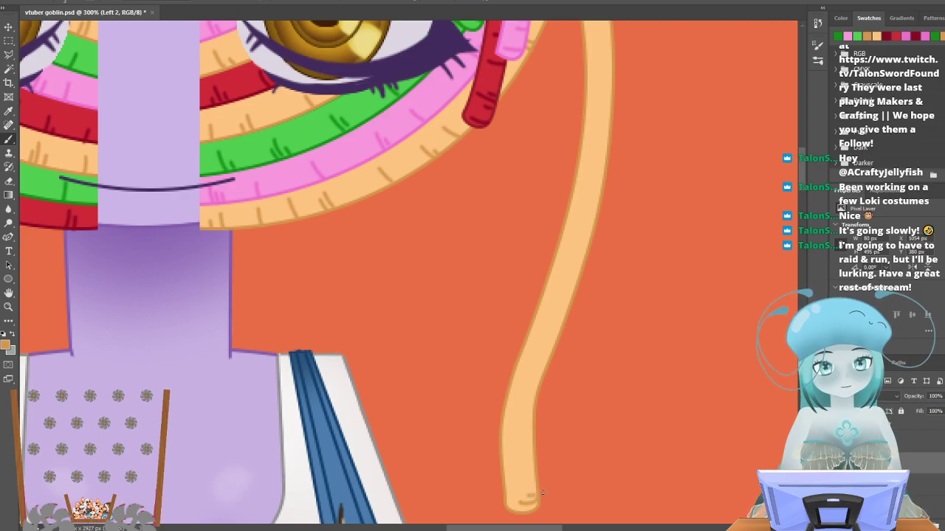
mouse_move(513, 454)
left_mouse_down()
mouse_move(545, 450)
mouse_move(520, 430)
mouse_move(528, 431)
left_mouse_up()
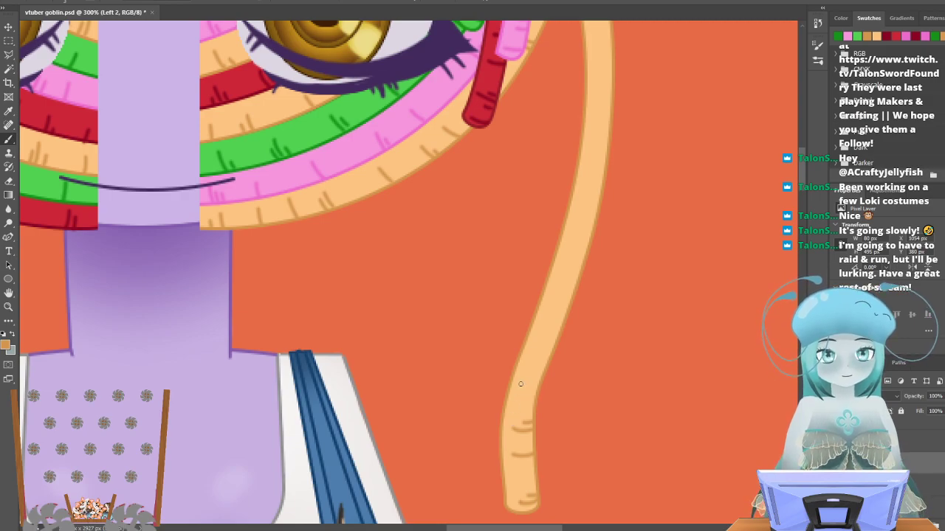
left_click_drag(521, 385, 529, 387)
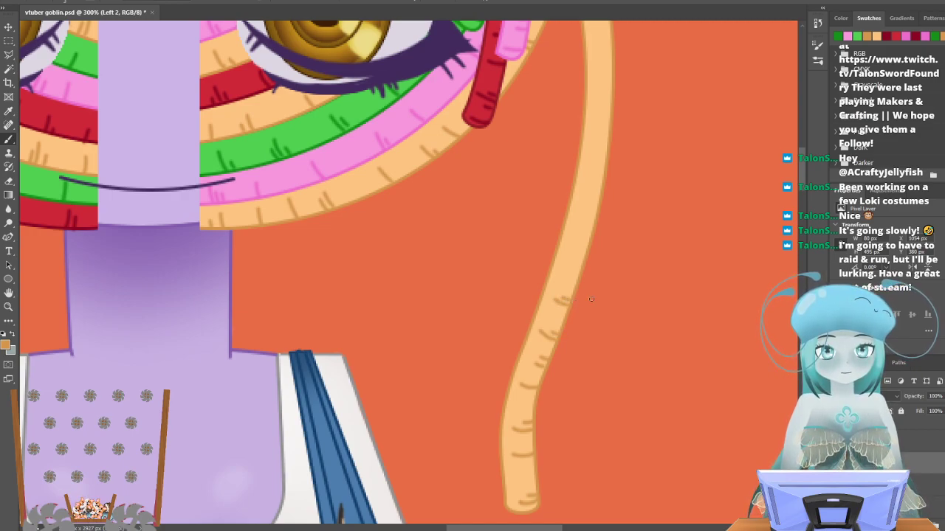
Continue the short darker orange texture lines up the middle and upper part of the Left 2 strand.
scroll(591, 299, "up", 3)
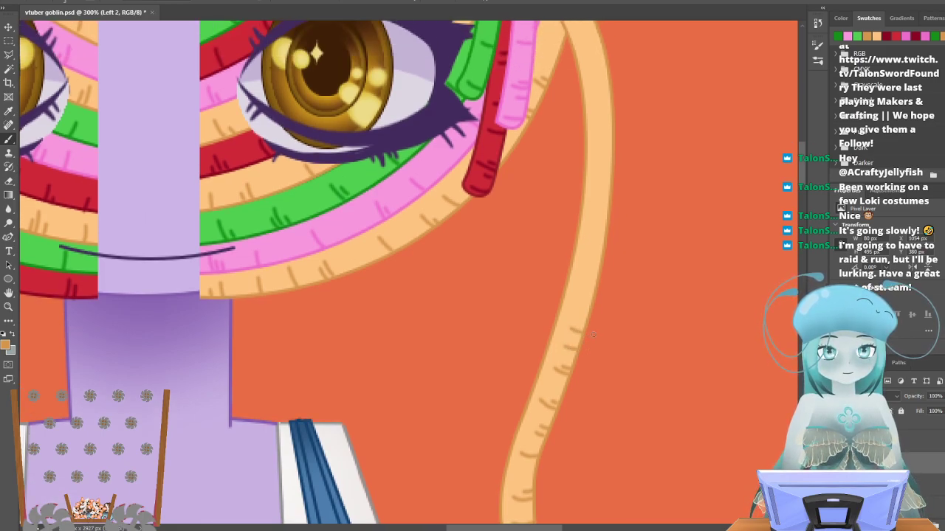
mouse_move(580, 310)
left_mouse_down()
mouse_move(587, 316)
mouse_move(588, 270)
mouse_move(595, 273)
left_mouse_up()
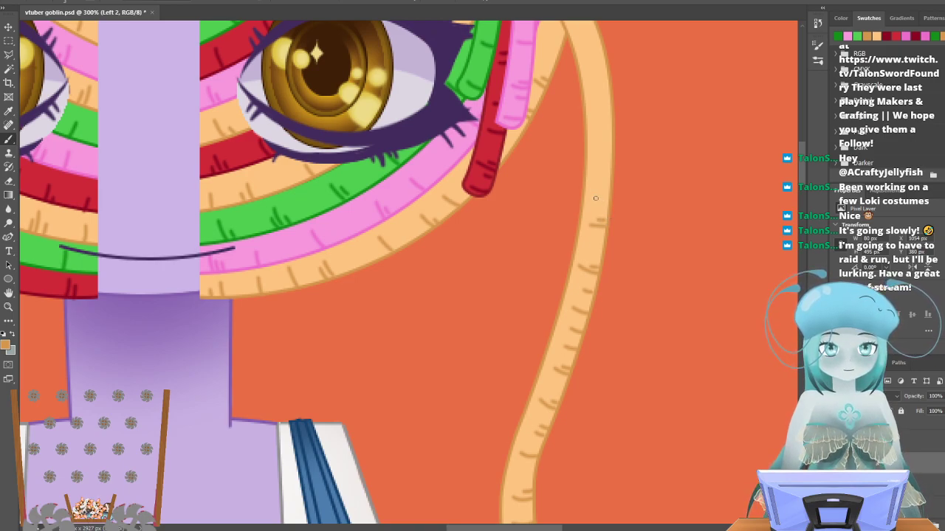
left_click_drag(593, 191, 605, 194)
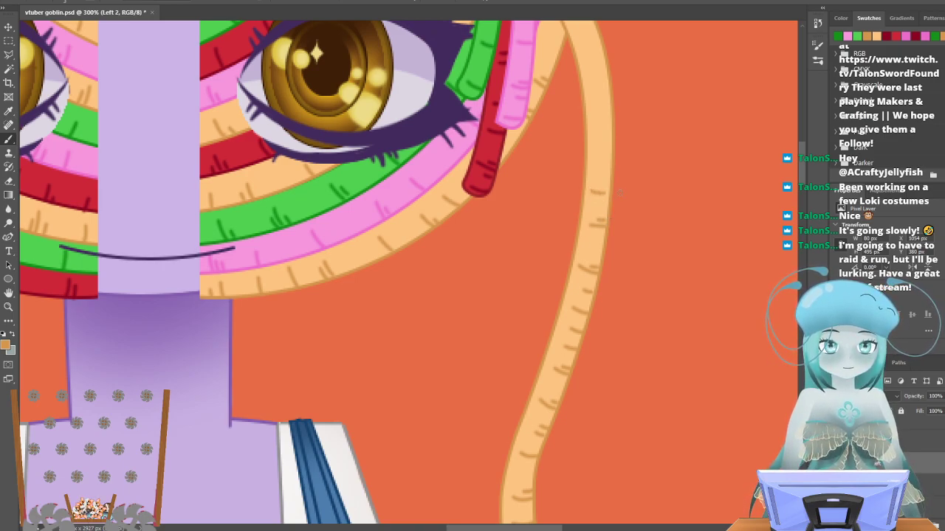
scroll(614, 189, "up", 3)
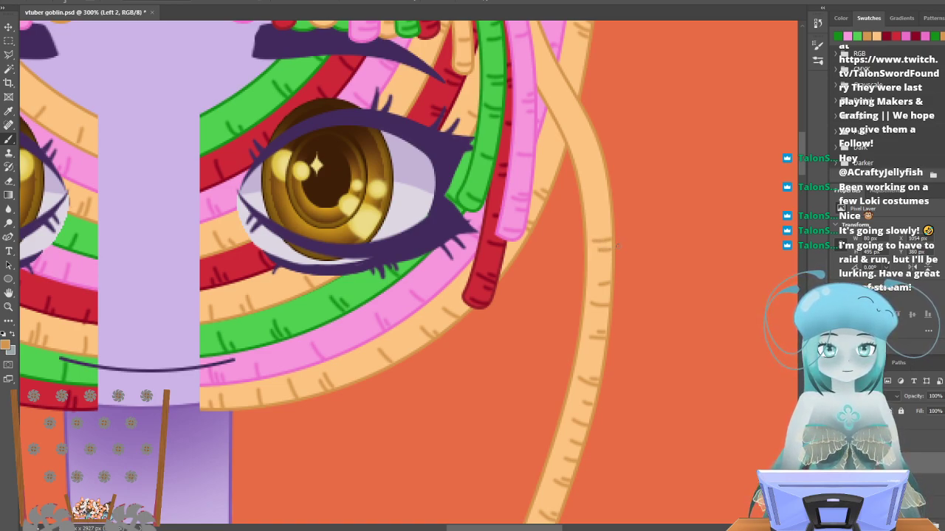
scroll(619, 229, "up", 3)
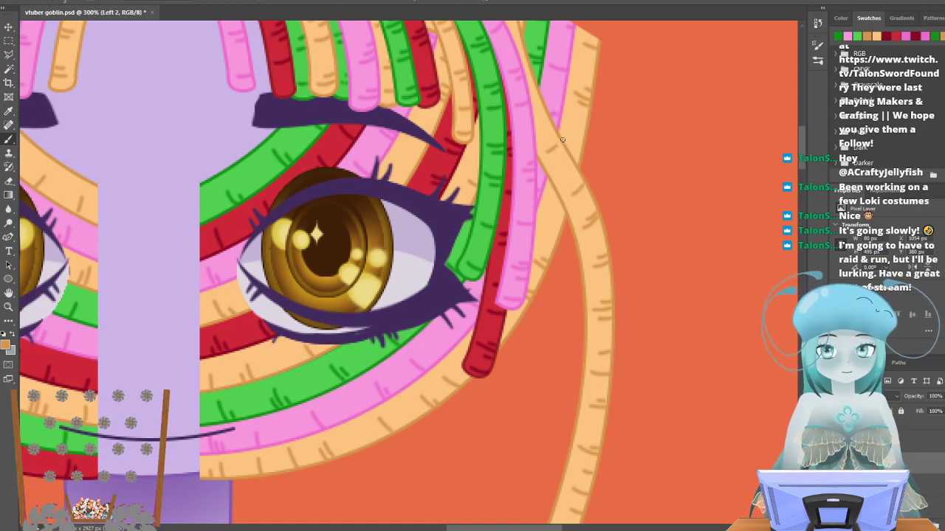
scroll(742, 126, "up", 2)
Isolate the green Left 1 strand, brush dark green texture lines along its whole length, and show the light orange strand again.
left_click(837, 35)
left_click_drag(517, 23, 509, 520)
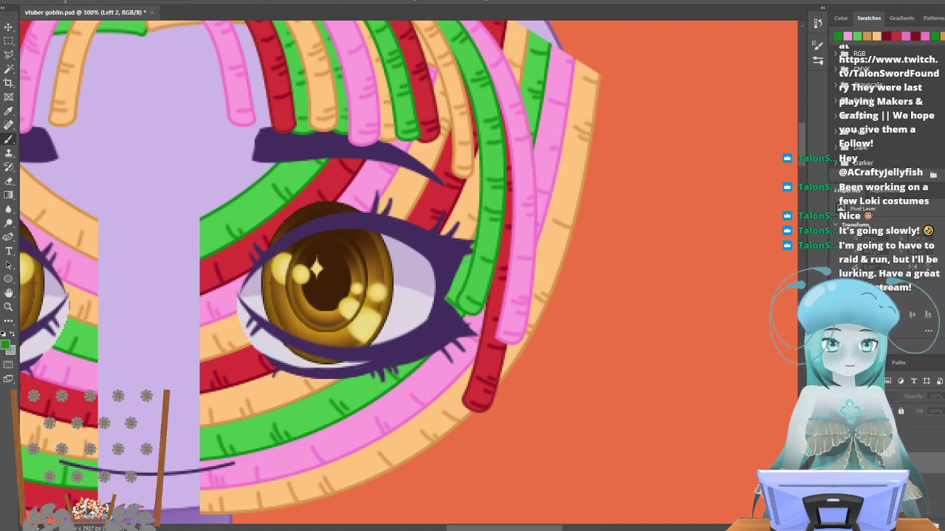
scroll(512, 152, "up", 3)
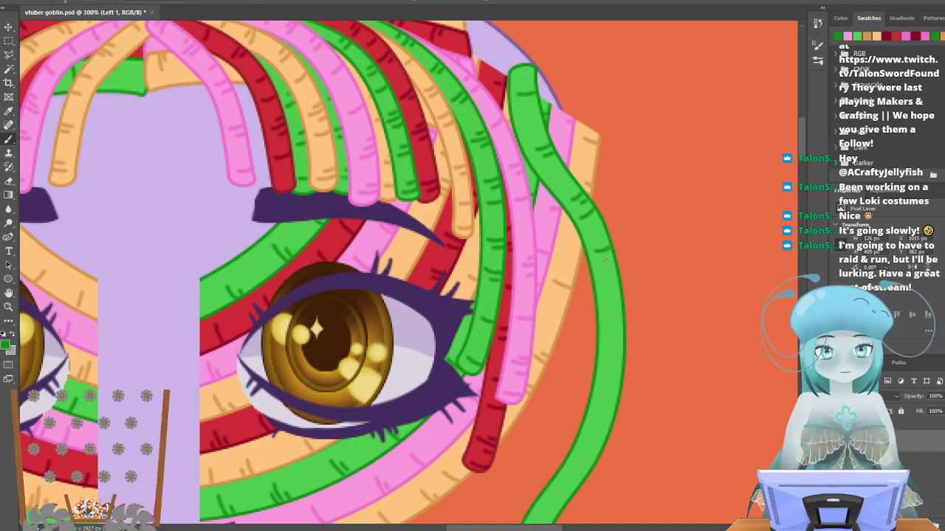
scroll(617, 259, "down", 4)
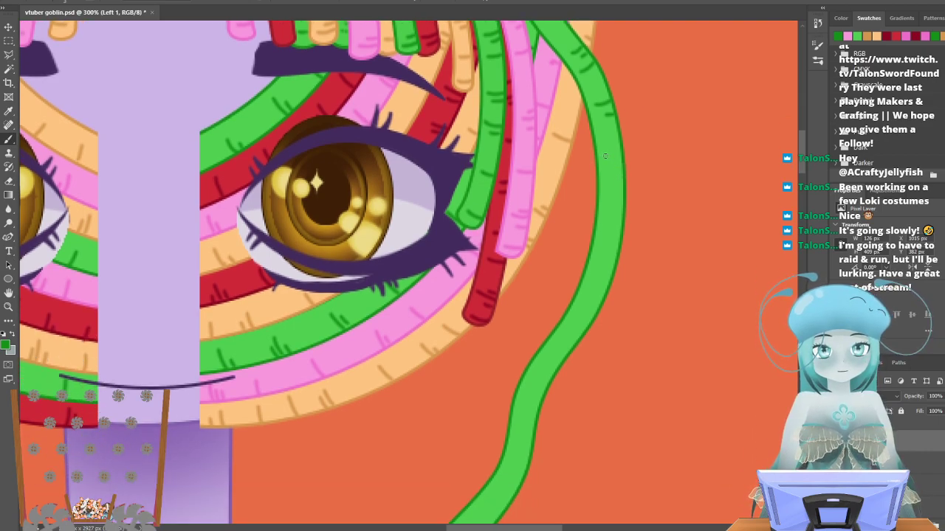
left_click_drag(605, 156, 628, 161)
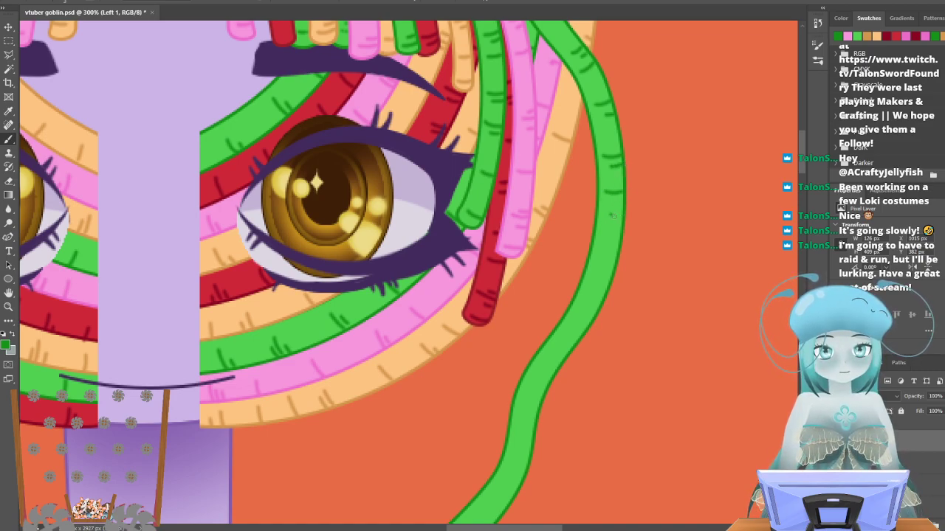
left_click_drag(624, 216, 629, 213)
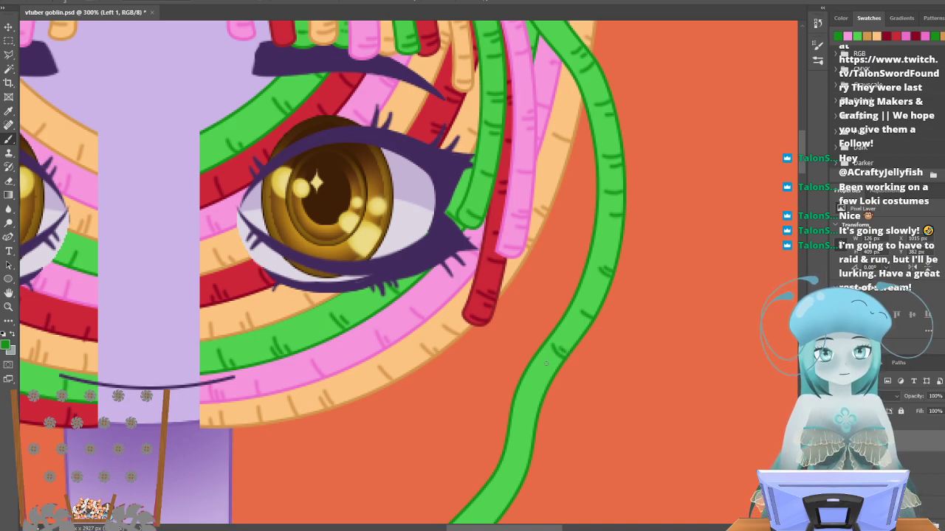
scroll(559, 381, "down", 5)
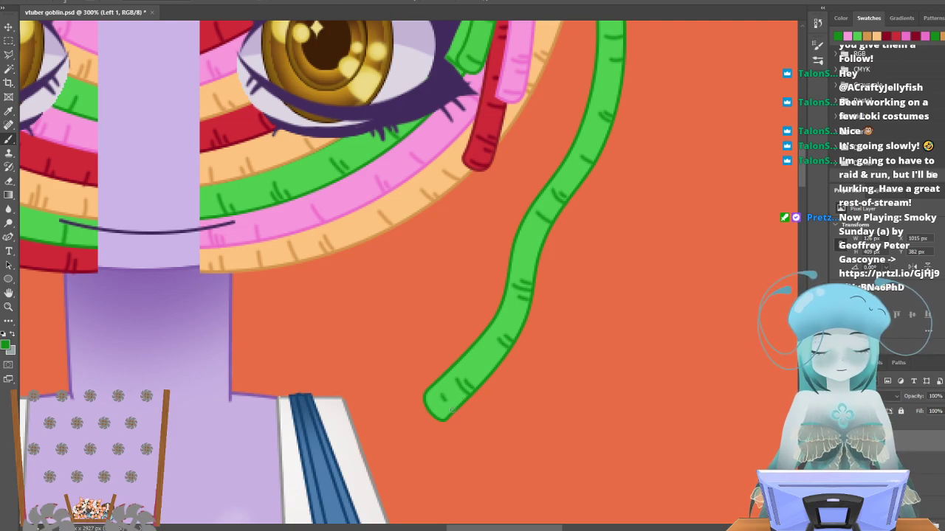
scroll(457, 414, "up", 8)
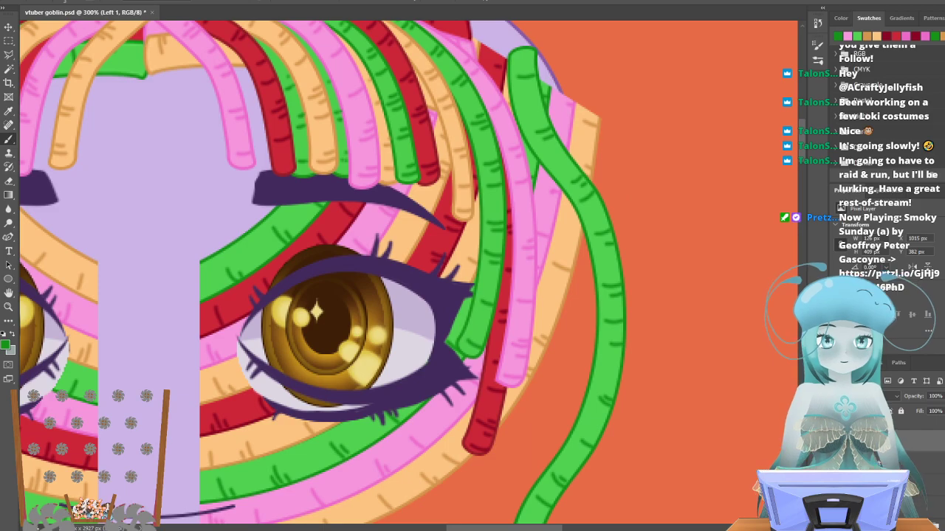
scroll(527, 480, "down", 5)
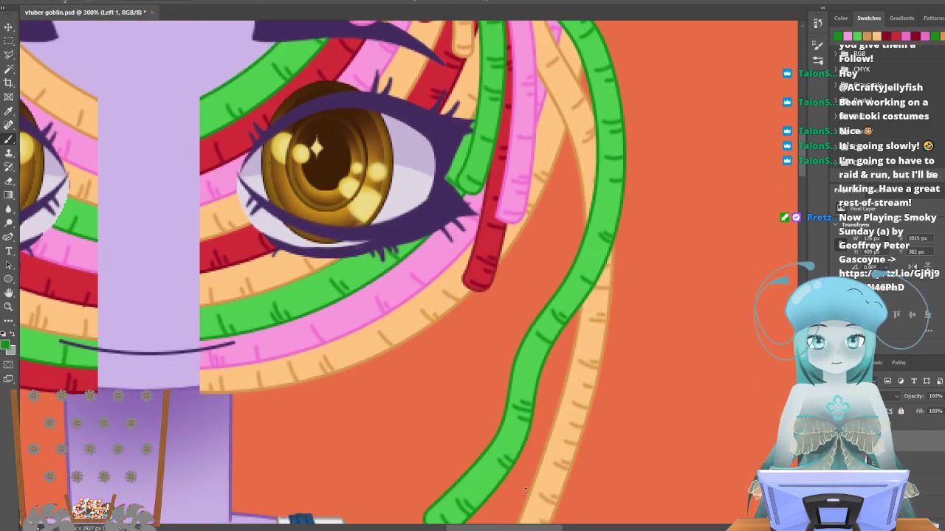
Hide the red strand and brush darker pink texture lines across the upper part of the pink Right 2 strand.
scroll(438, 518, "left", 8)
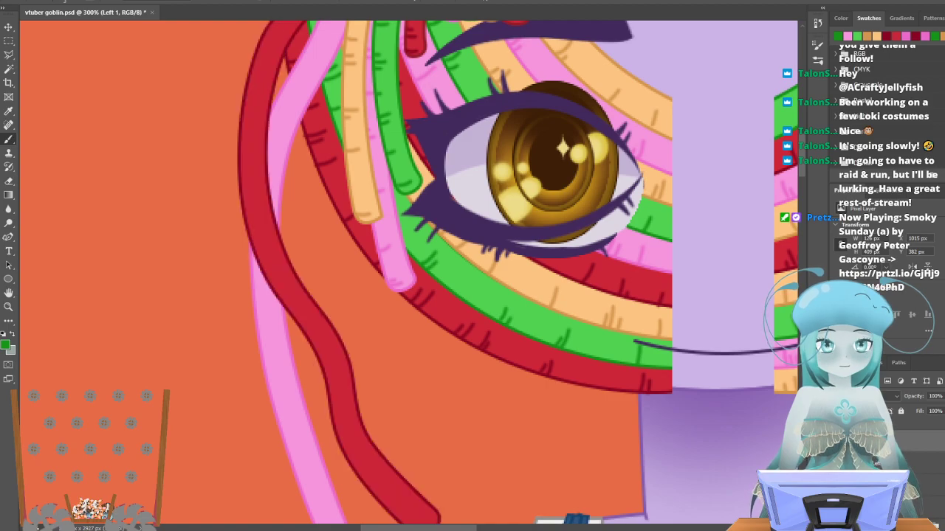
left_click(837, 485)
left_click(885, 506)
left_click(915, 36)
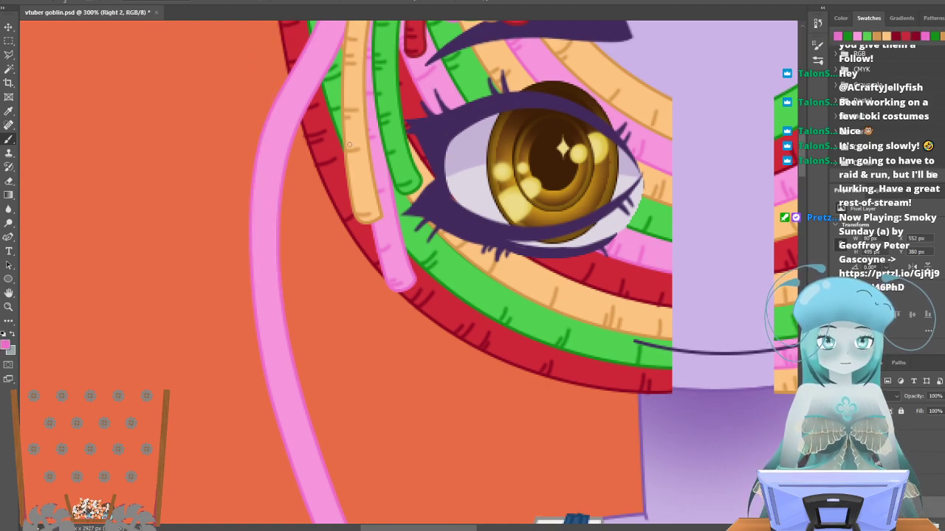
scroll(369, 139, "up", 3)
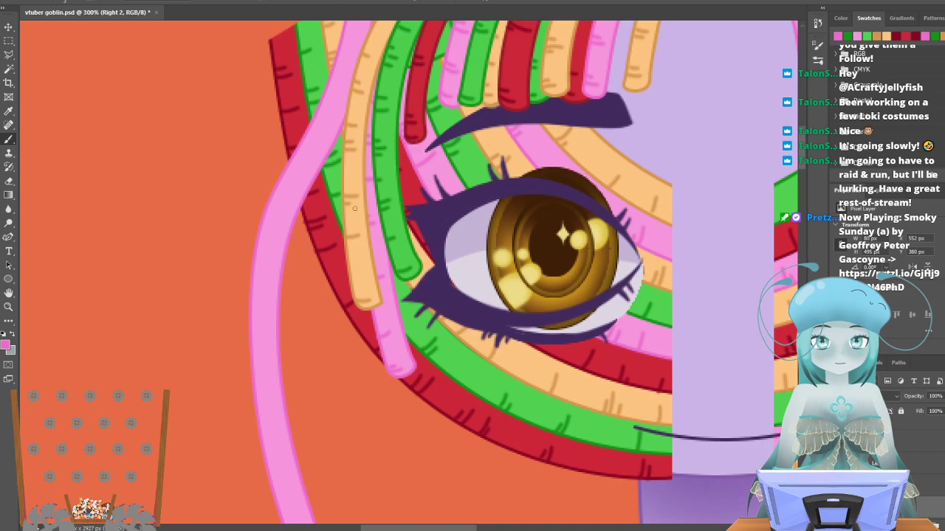
scroll(344, 180, "right", 10)
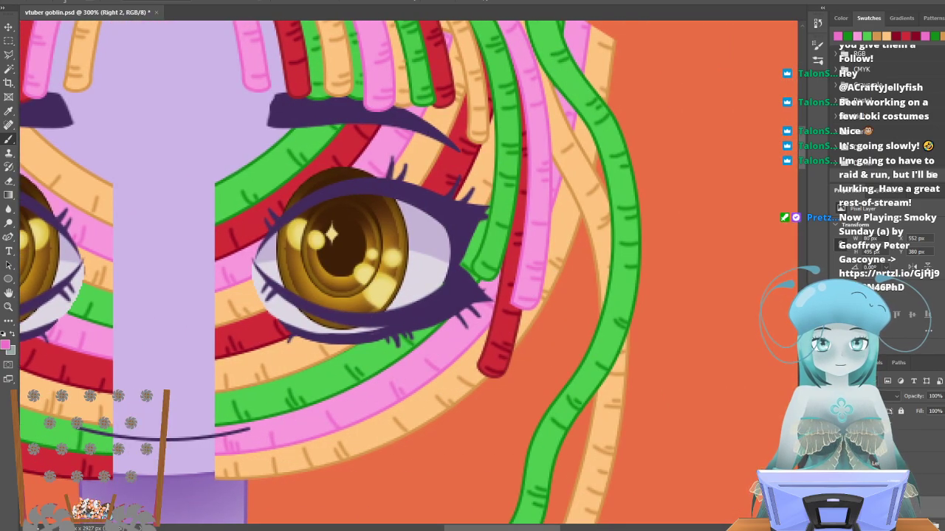
scroll(328, 110, "left", 10)
scroll(325, 92, "up", 3)
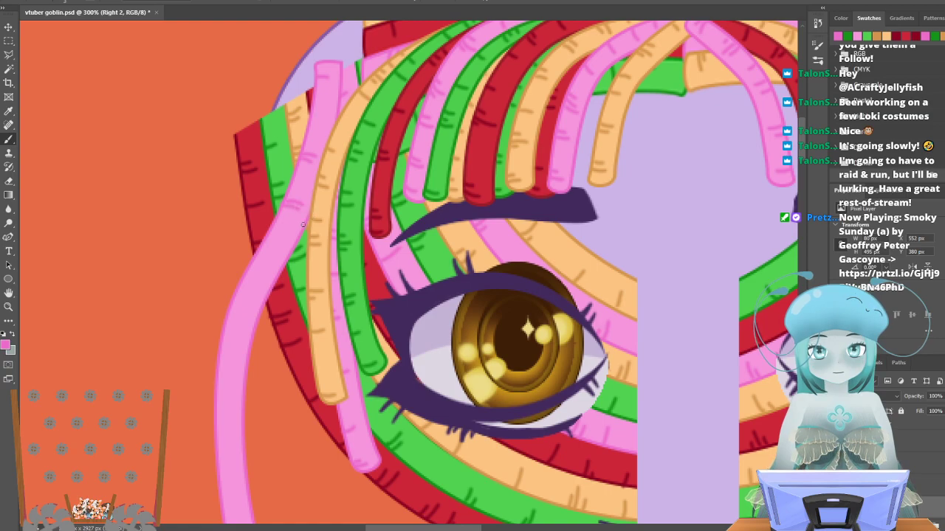
mouse_move(279, 232)
left_mouse_down()
mouse_move(289, 238)
mouse_move(263, 264)
left_mouse_up()
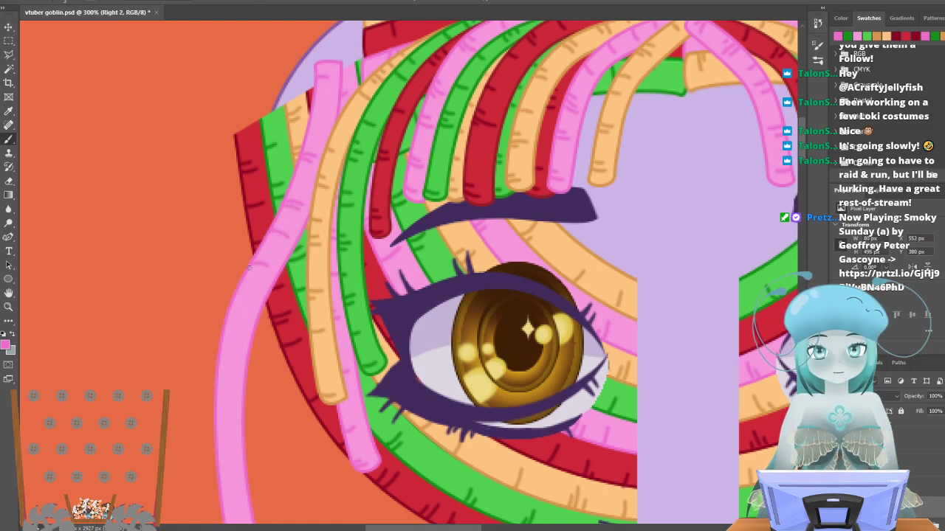
left_click_drag(239, 296, 252, 299)
Continue the darker pink texture lines down the middle and lower part of the Right 2 strand to its tip.
scroll(266, 299, "down", 1)
scroll(265, 298, "down", 5)
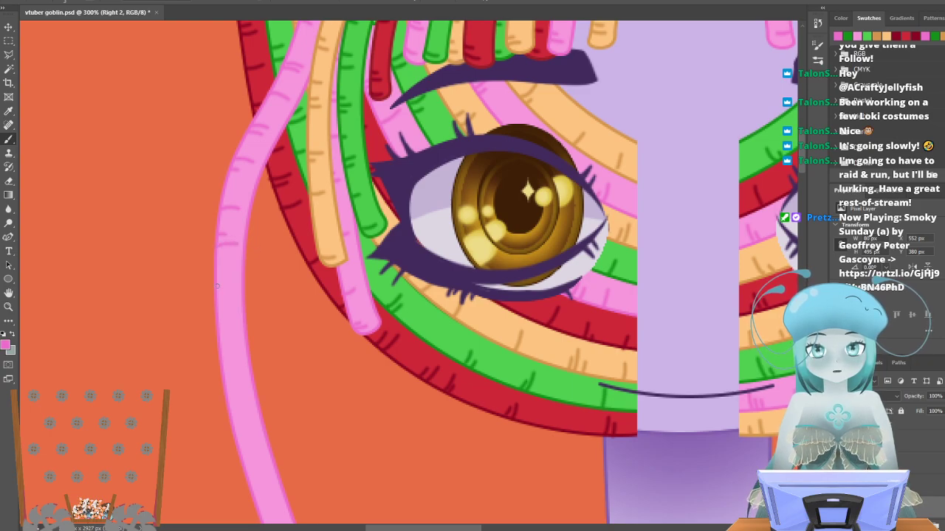
scroll(219, 236, "down", 4)
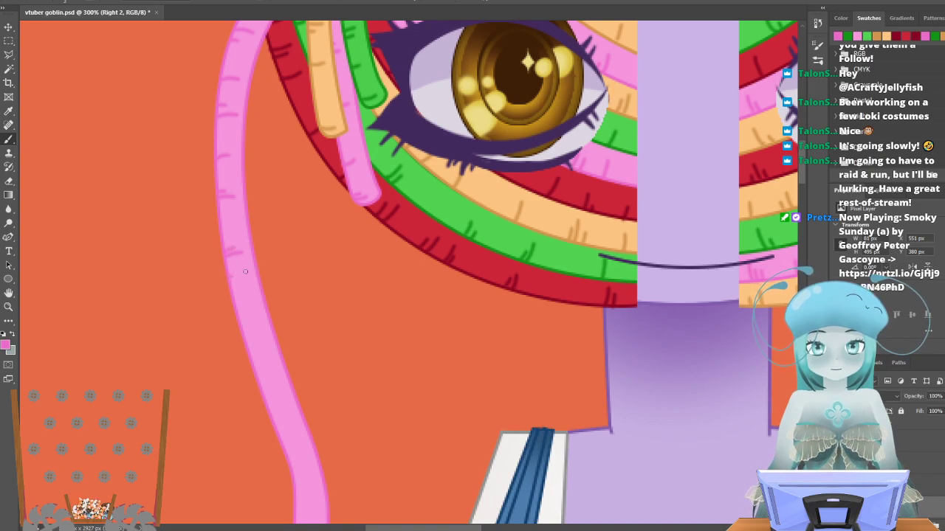
scroll(255, 272, "down", 3)
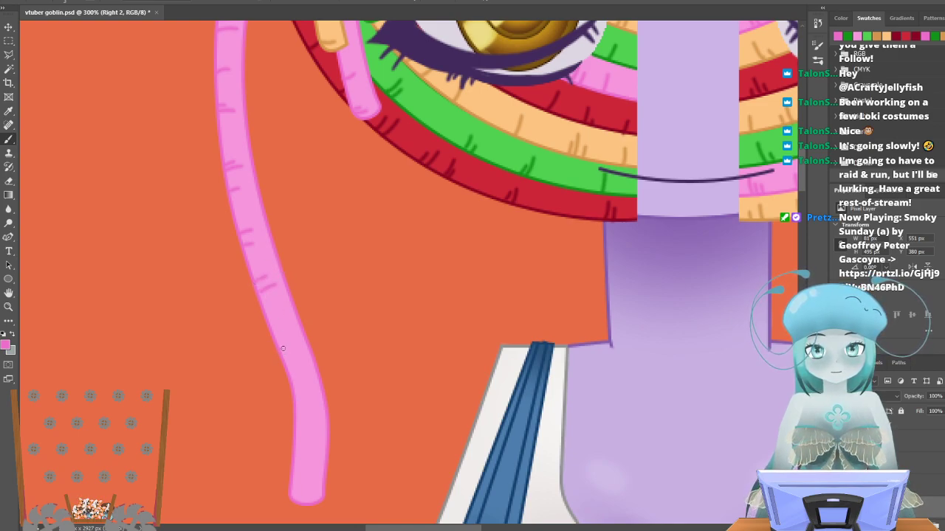
scroll(317, 340, "down", 2)
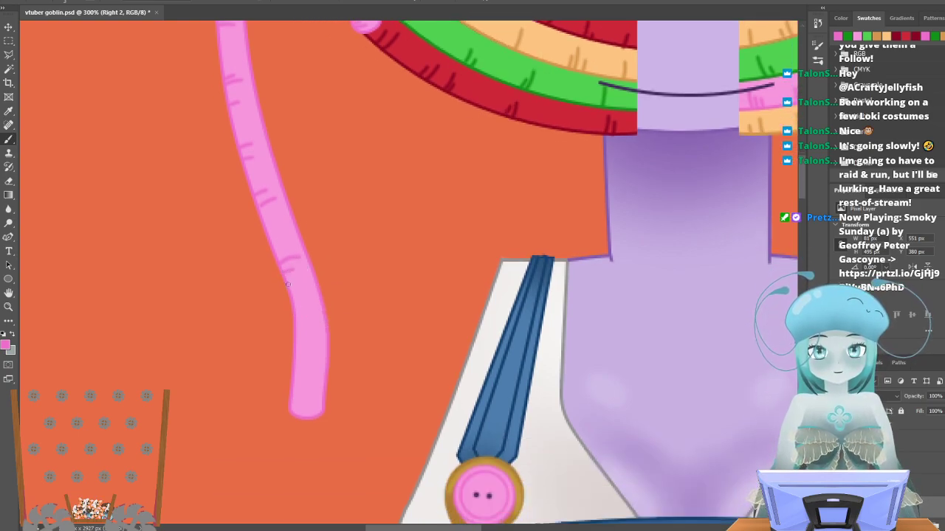
scroll(313, 275, "down", 2)
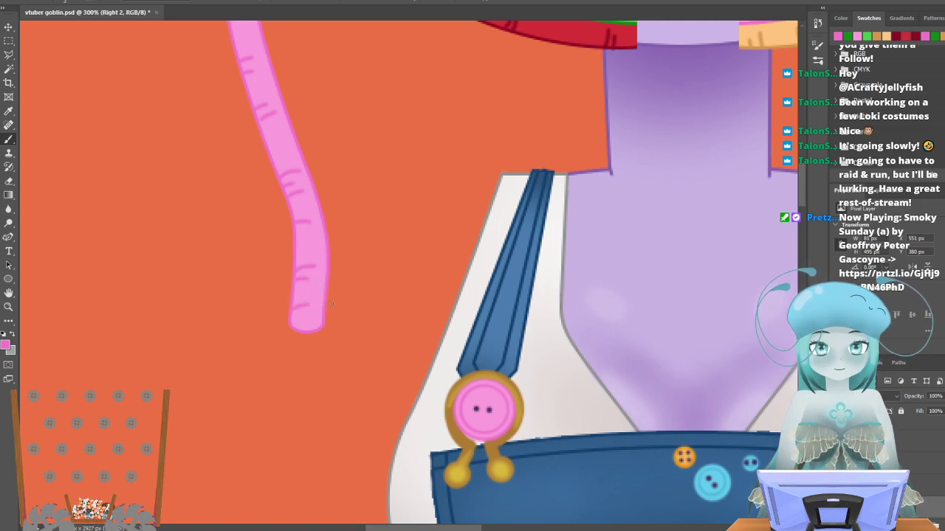
Choose the dark red swatch as the brush colour and show the red strand again.
left_click(892, 41)
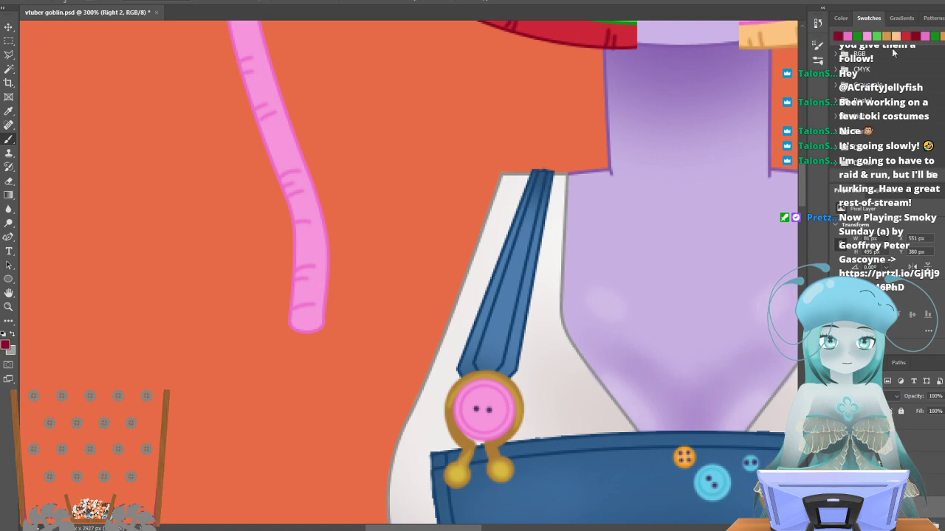
key("ctrl+comma")
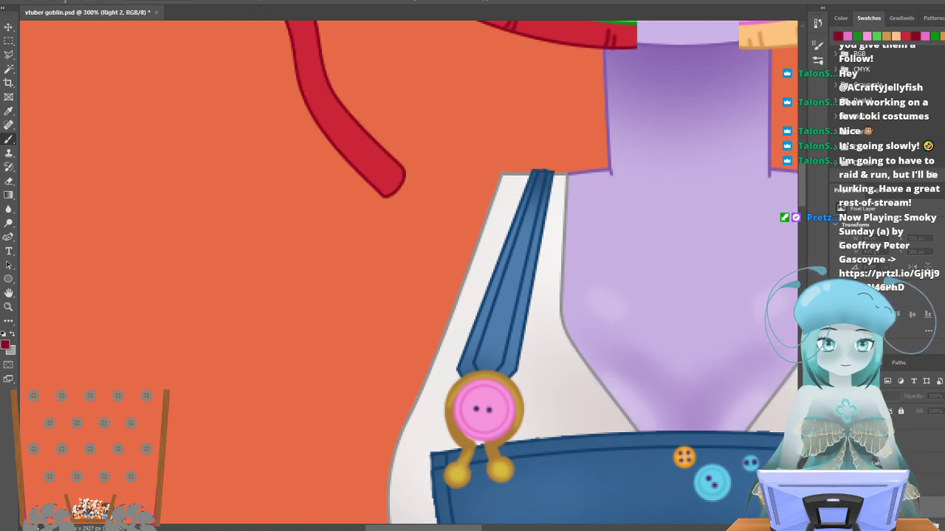
key("ctrl+comma")
scroll(382, 251, "up", 3)
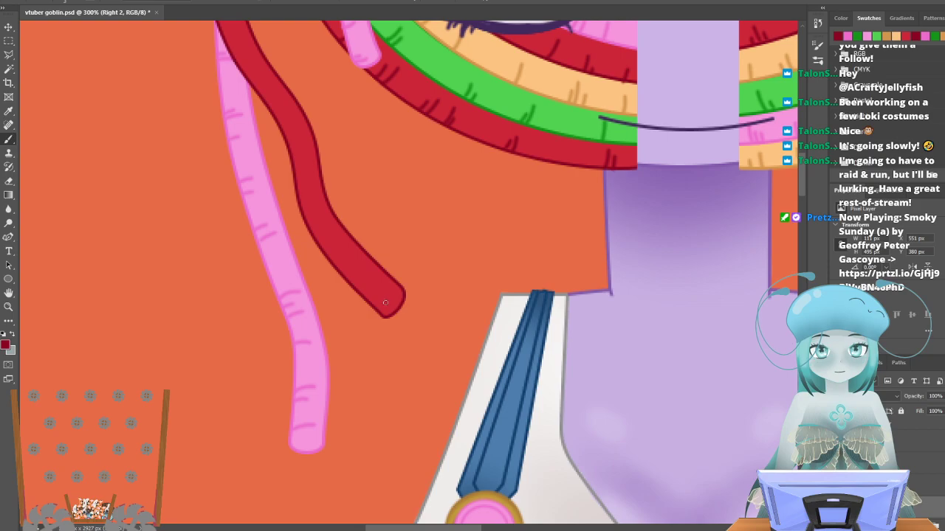
Toggle the red strand's visibility to check the dark red brush marks, and undo those marks on the Right 2 layer.
left_click(838, 463)
left_click(838, 464)
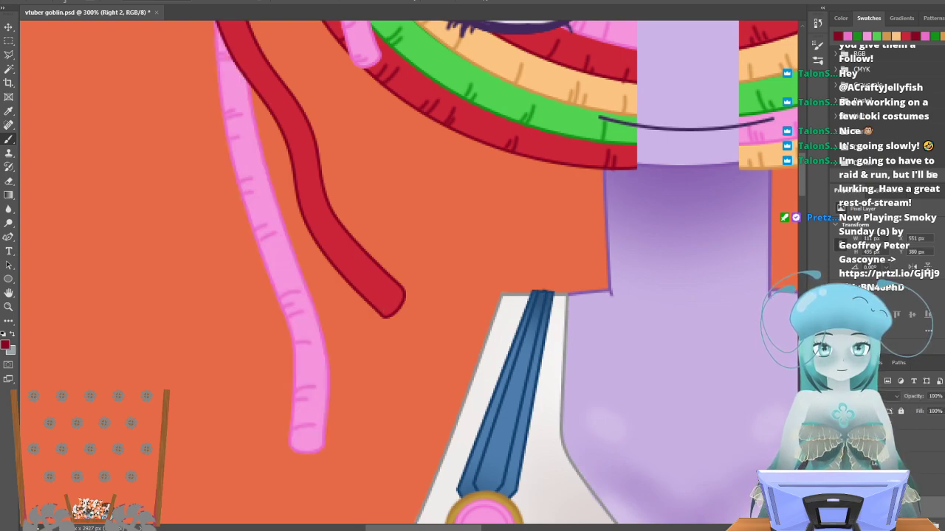
key("ctrl+comma")
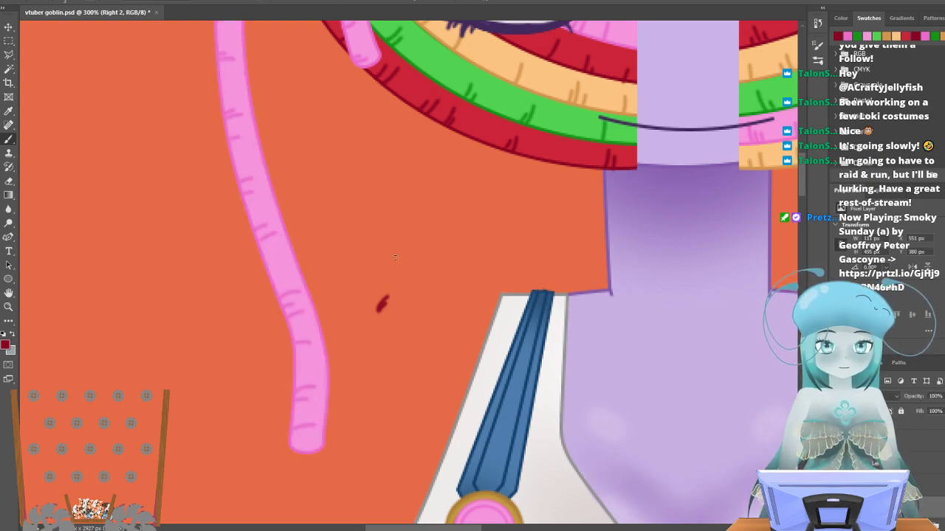
key("ctrl+comma")
key("ctrl+comma")
key("ctrl+comma")
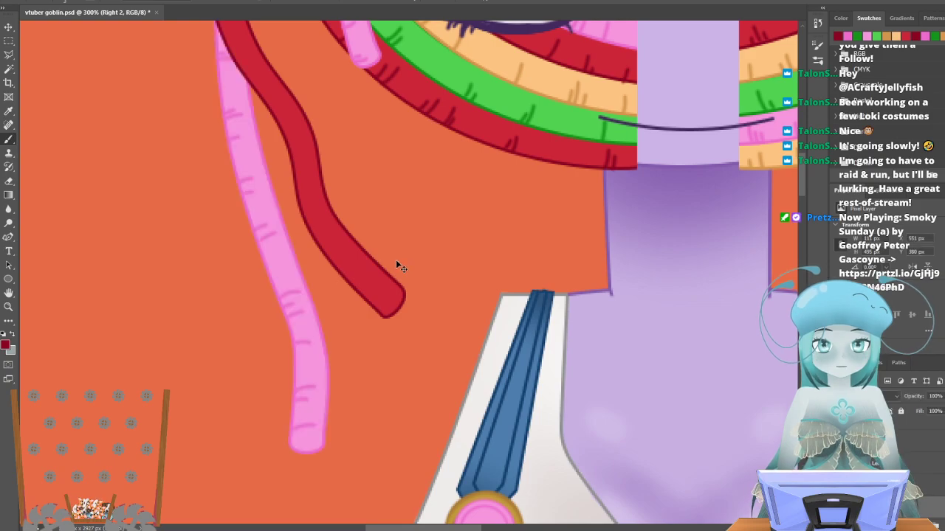
key("ctrl+comma")
key("ctrl+comma")
key("ctrl+comma")
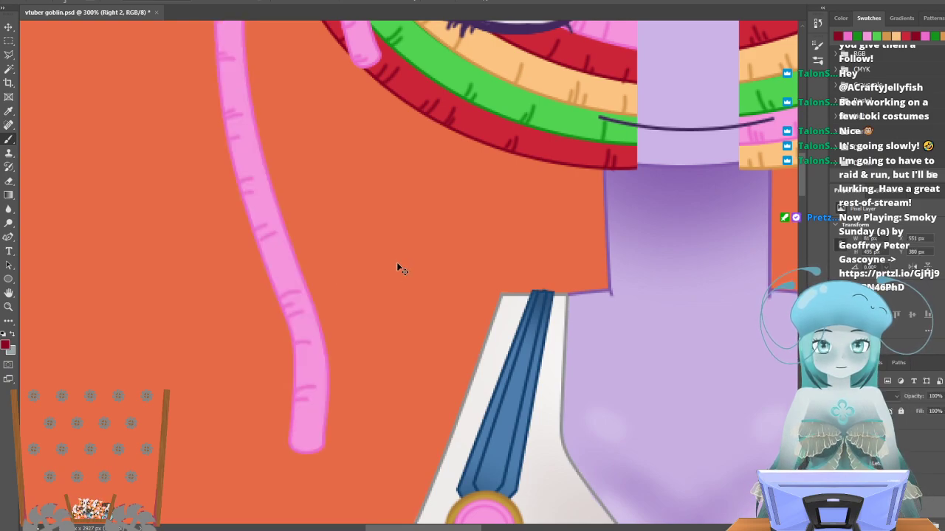
left_click(46, 2)
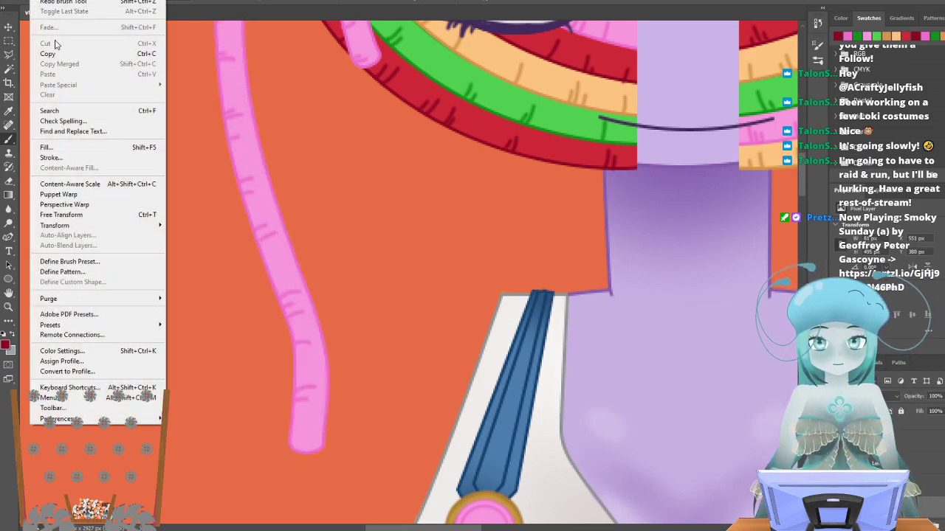
left_click(66, 2)
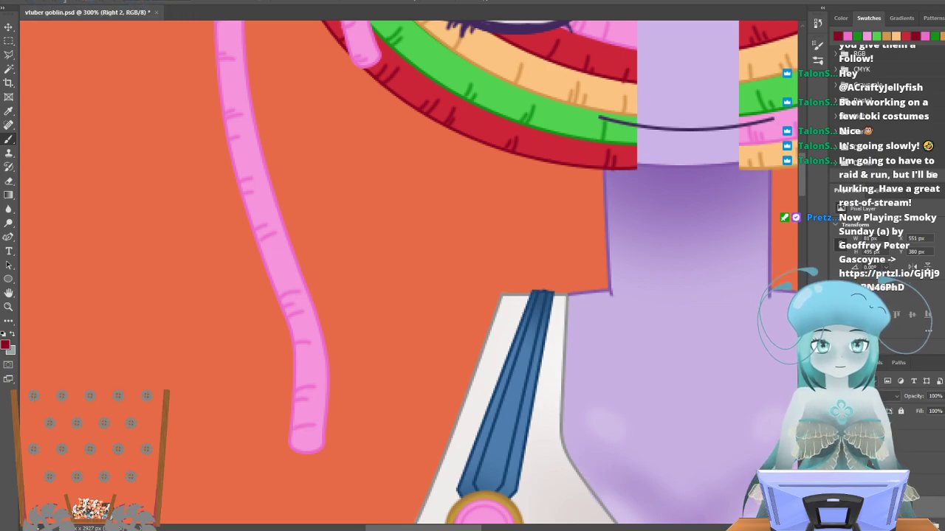
Show the red Right 1 strand and brush dark red texture lines on its own layer from the tip to the upper end.
key("ctrl+comma")
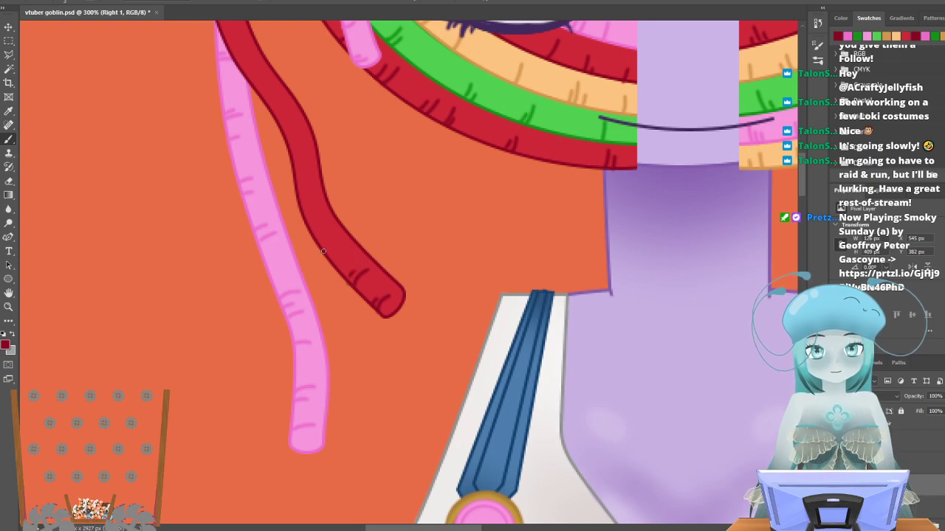
scroll(331, 238, "up", 3)
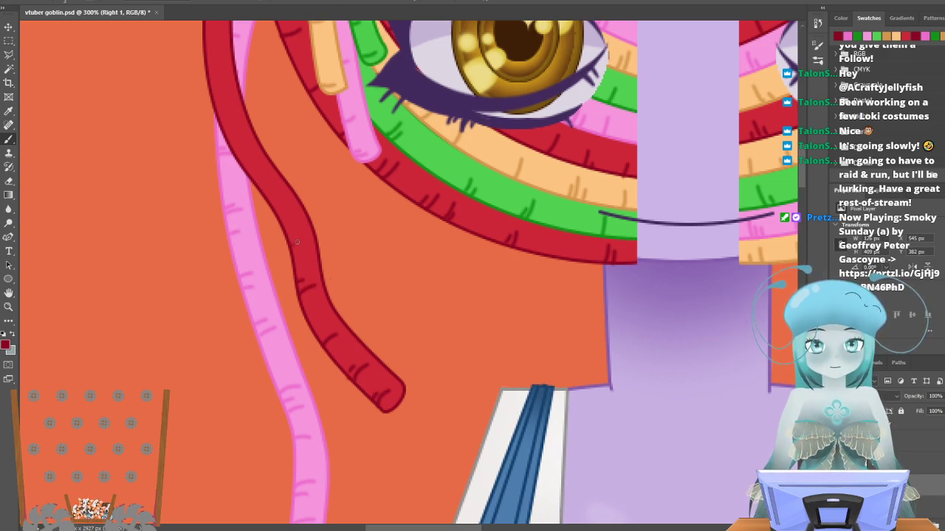
scroll(313, 236, "up", 2)
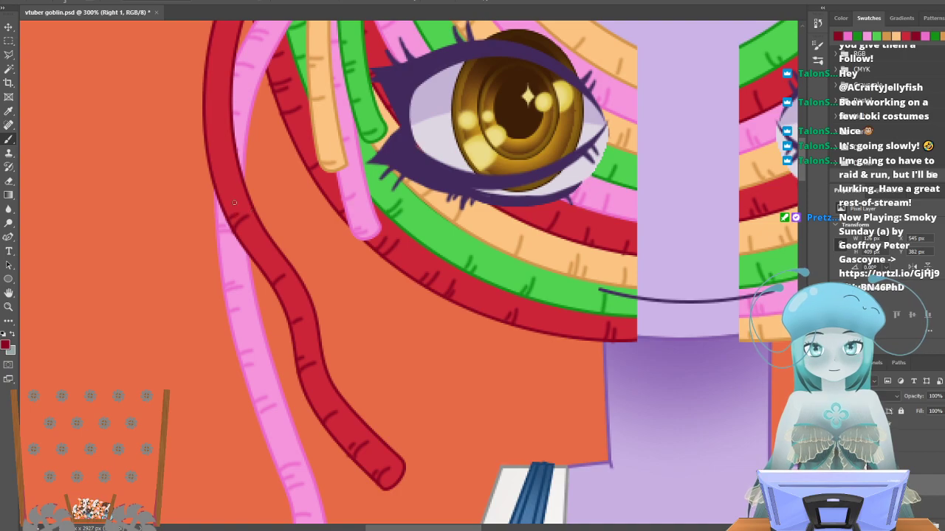
scroll(192, 187, "up", 3)
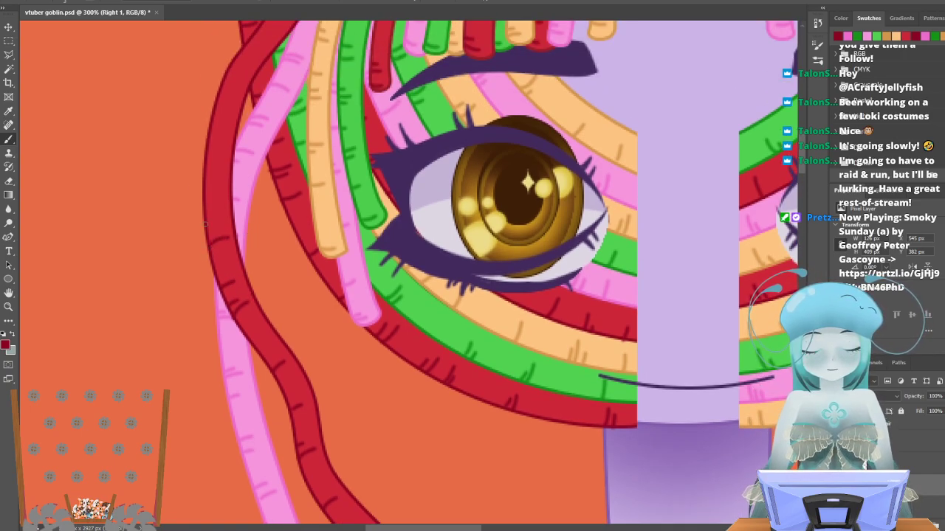
scroll(210, 251, "up", 3)
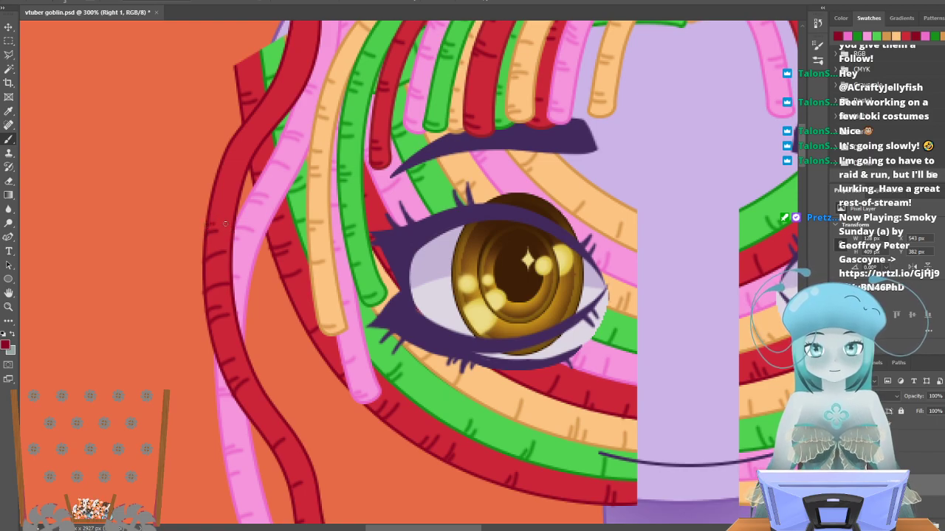
scroll(225, 223, "up", 3)
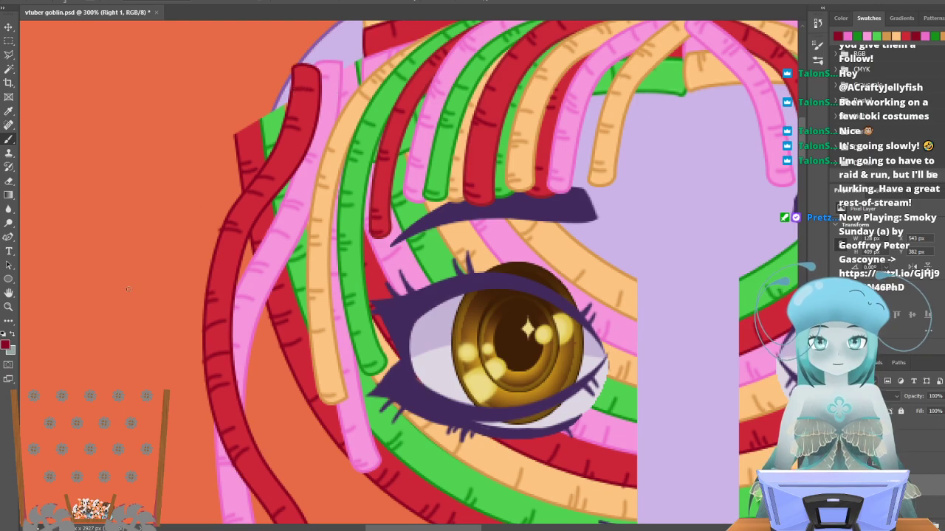
Select the Extra hair group and show the character's hidden hair buns, braids, ears and face parts again.
left_click(9, 306)
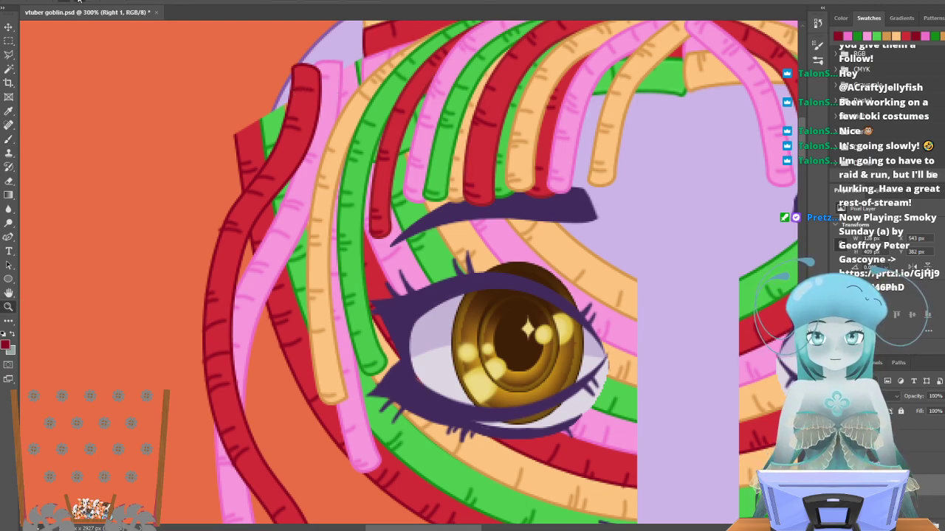
left_click(217, 80, "alt")
left_click(217, 79, "alt")
left_click(217, 80, "alt")
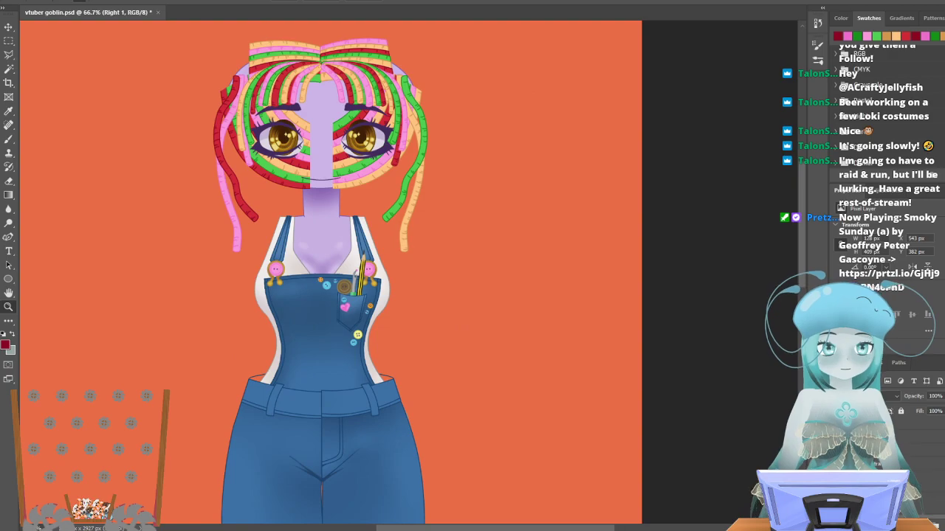
left_click(890, 477)
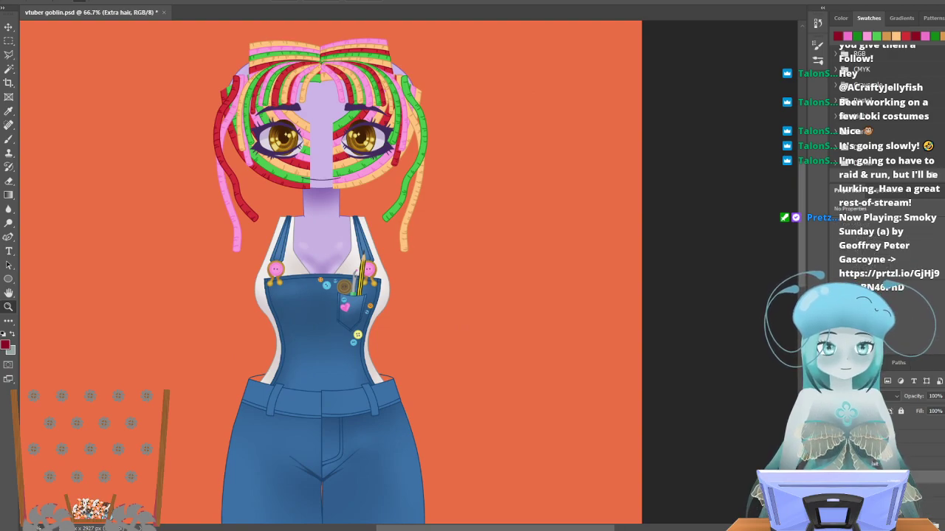
left_click(837, 464)
left_click(836, 451)
left_click(836, 438)
left_click(836, 424)
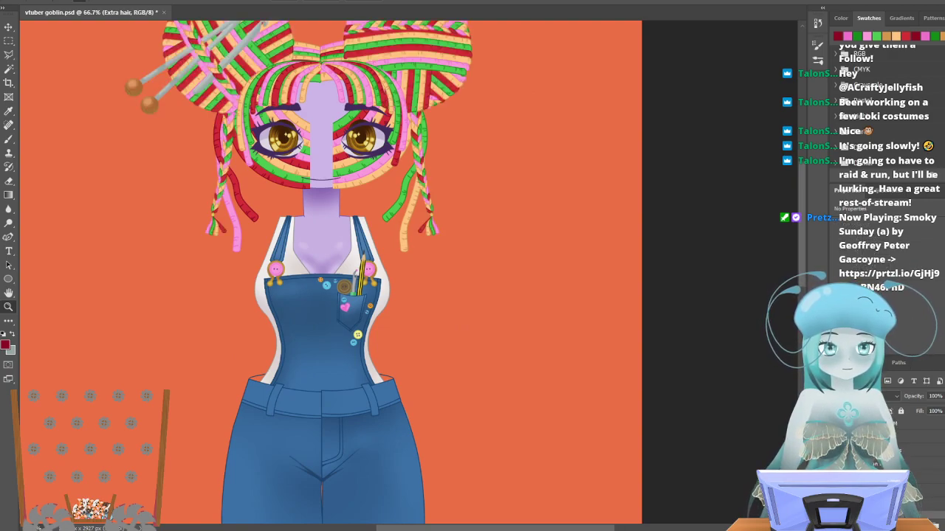
left_click(836, 411)
scroll(232, 344, "up", 2)
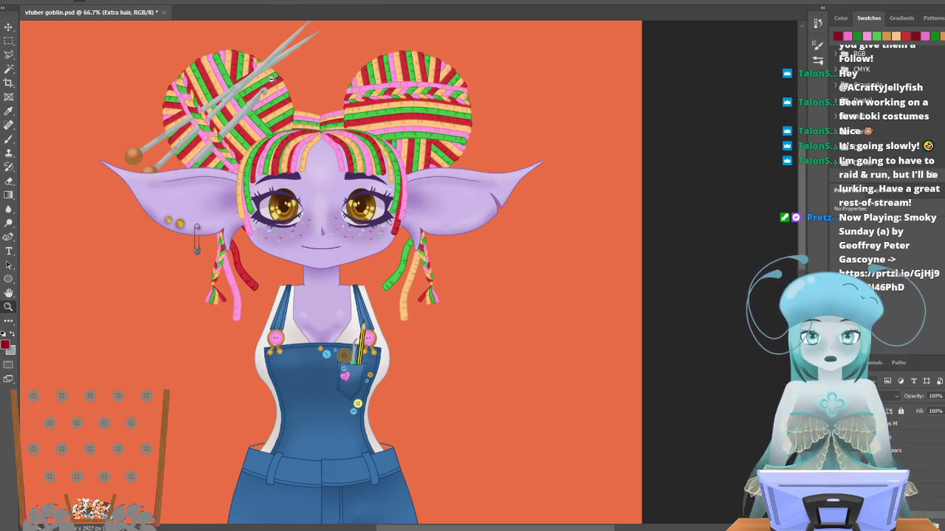
Above the Fringe L layer, outline a closed curved strand with the Curvature Pen from the fringe parting to the left hair bun.
left_click_drag(295, 86, 300, 87)
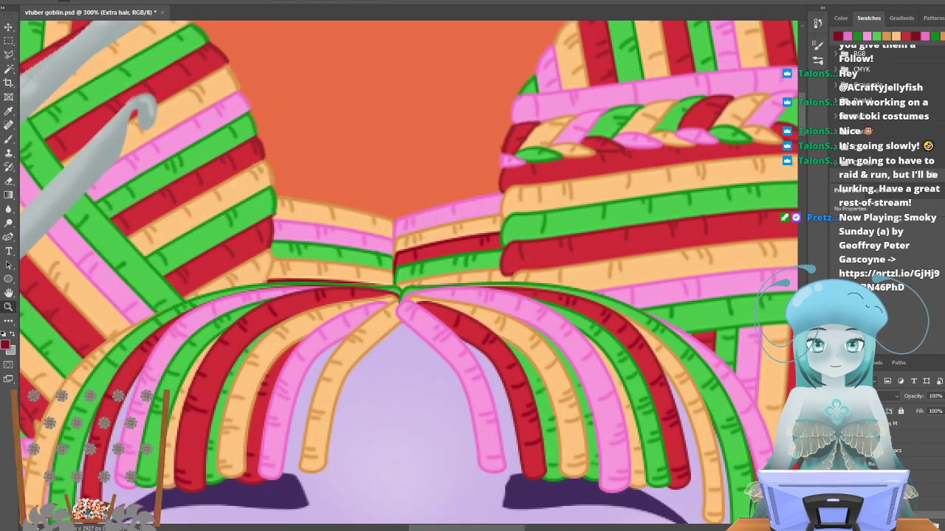
left_click_drag(468, 529, 478, 530)
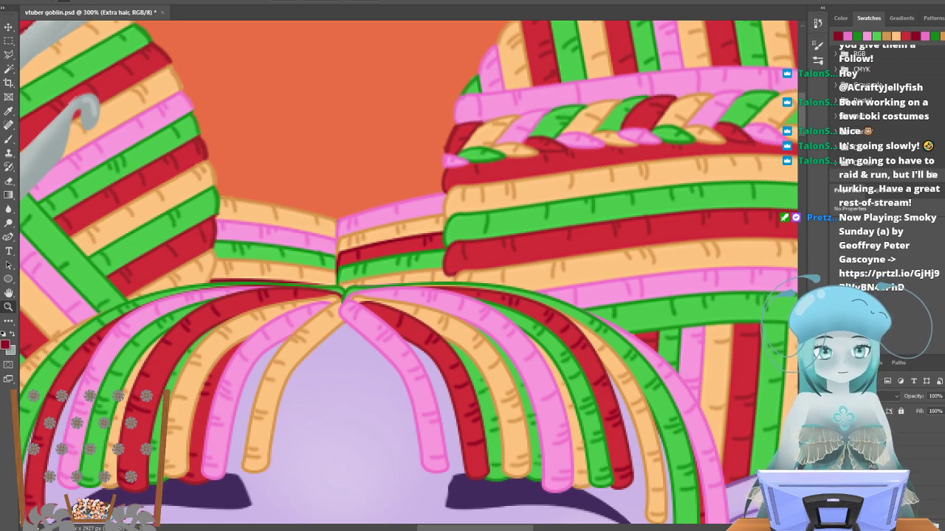
left_click(878, 426)
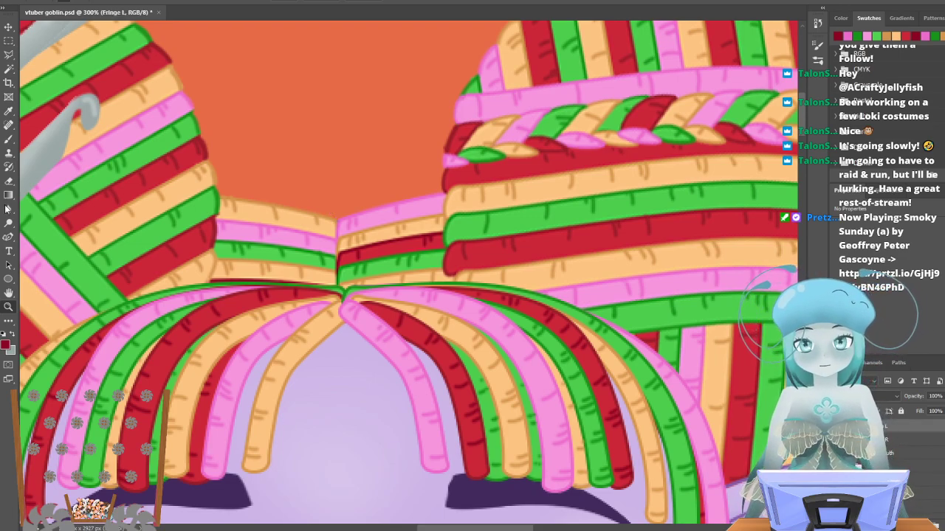
left_click(9, 238)
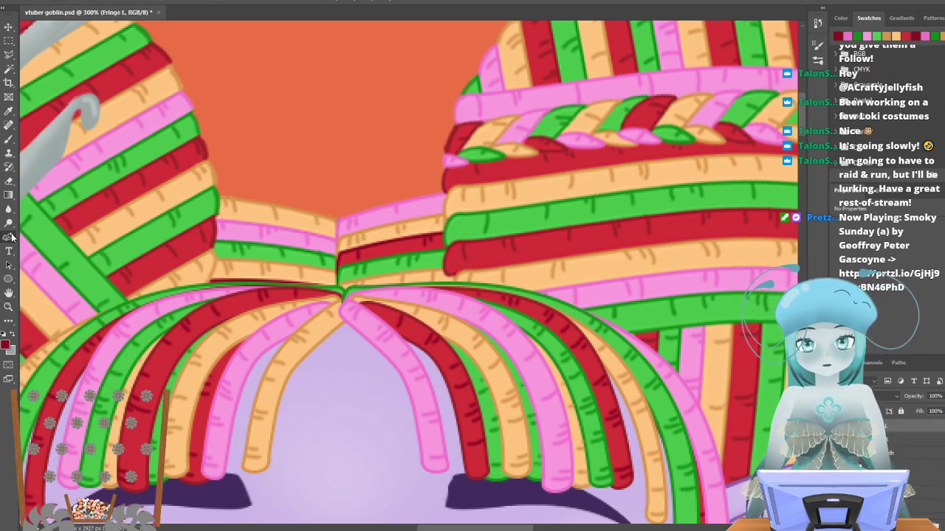
left_click(340, 298)
left_click(331, 170)
left_click(269, 143)
left_click(199, 155)
left_click_drag(191, 190, 267, 181)
left_click(322, 205)
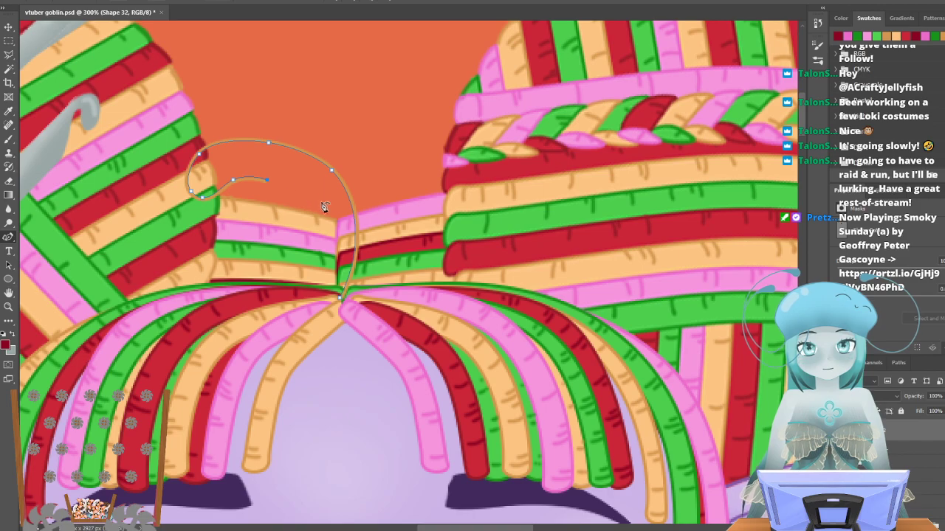
left_click(342, 298)
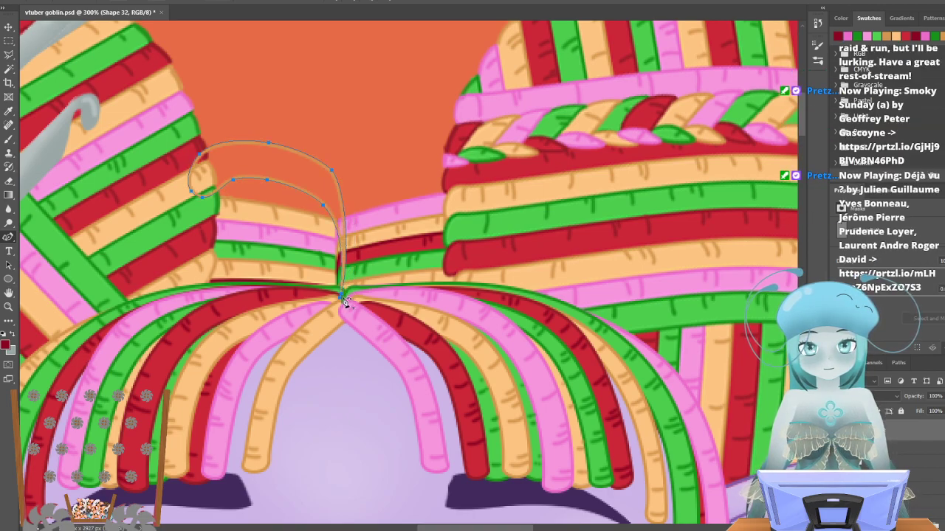
Reshape the left strand's outline by moving anchor points at its base, tip and lower curve, and undo the stray point beside it.
left_click_drag(341, 297, 340, 299)
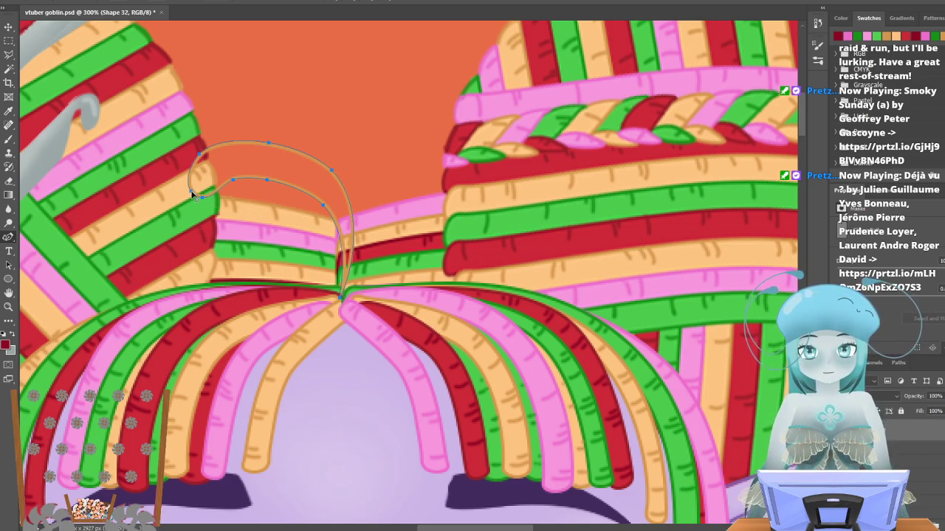
left_click_drag(190, 193, 213, 199)
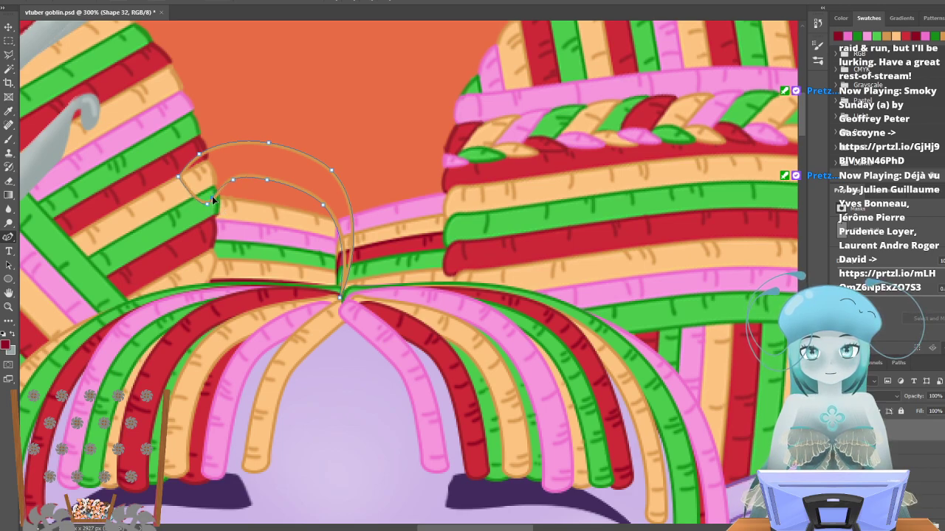
left_click_drag(269, 183, 281, 180)
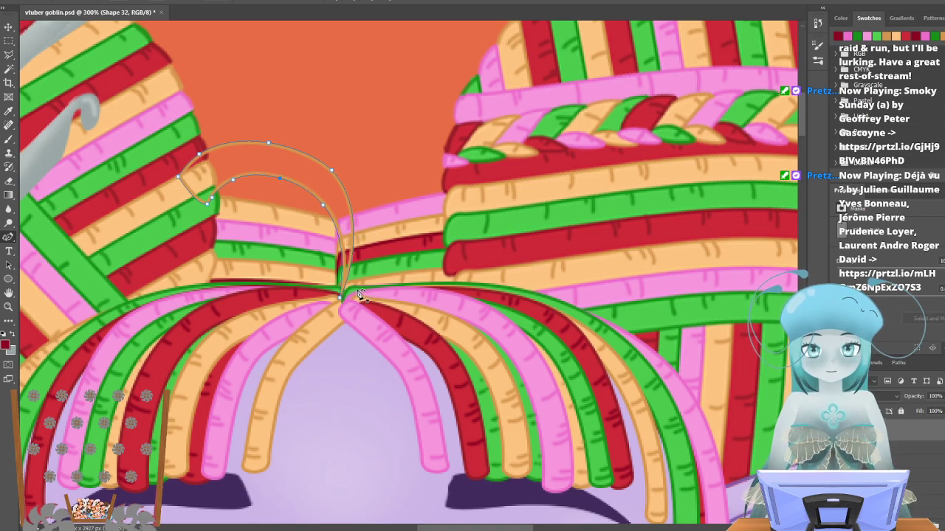
left_click(353, 243)
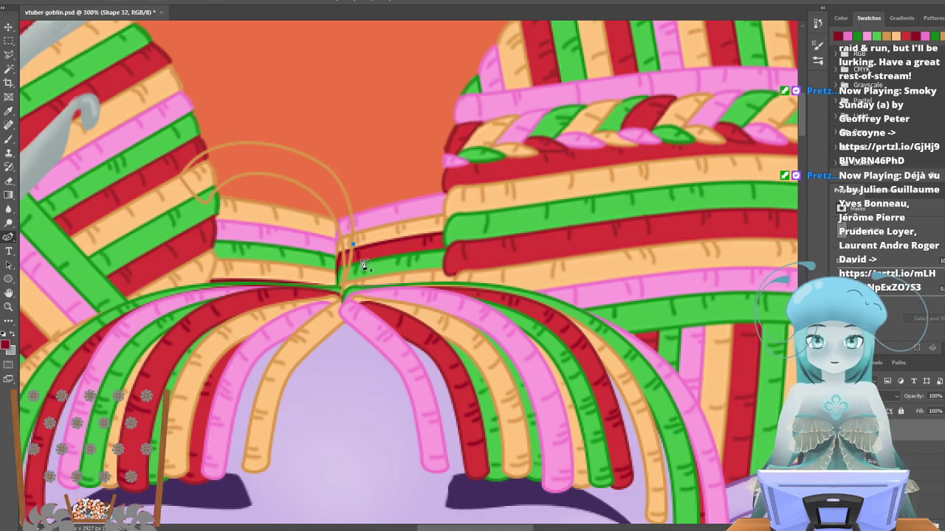
key("ctrl+z")
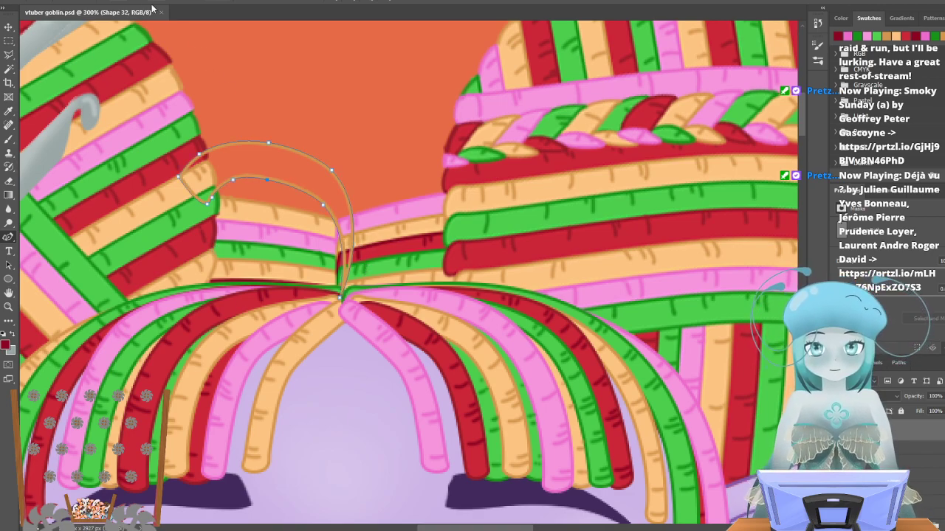
Give the left curved strand a bright green fill and a dark green outline from the recently used colours.
left_click(118, 0)
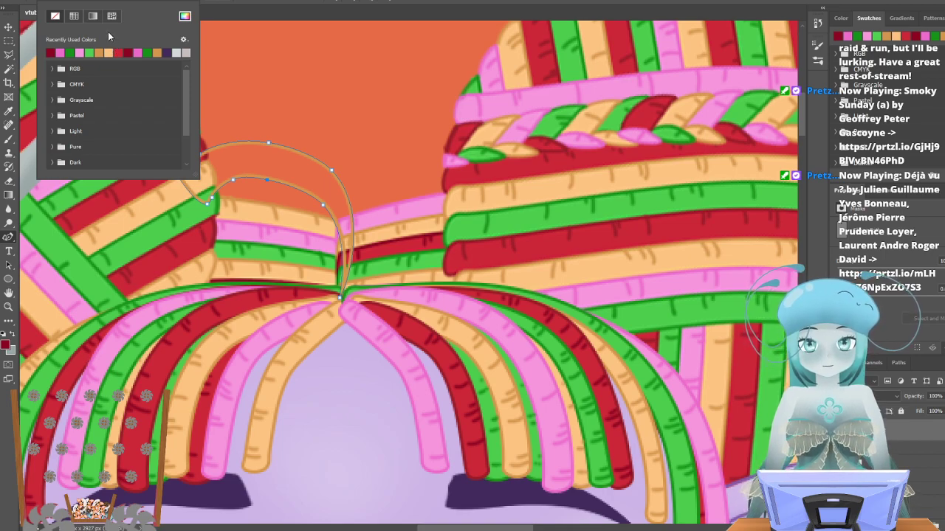
left_click(148, 52)
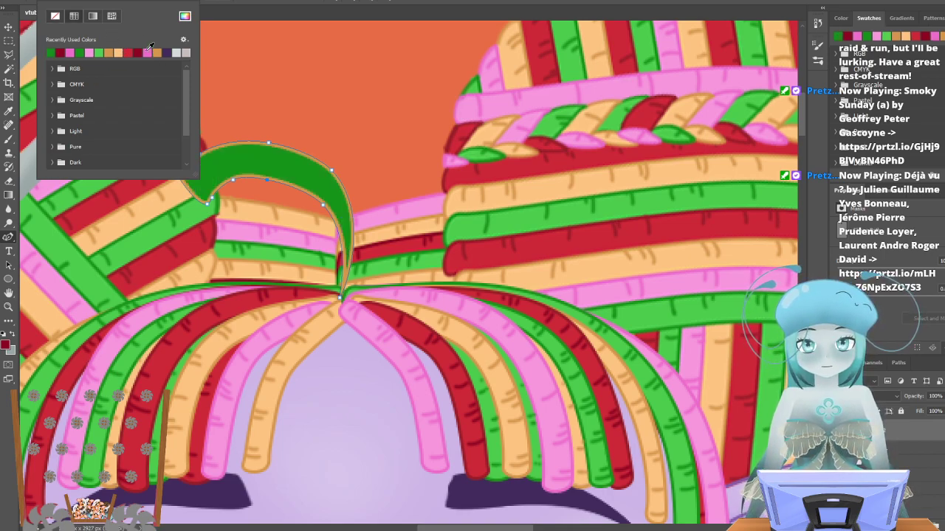
left_click(157, 1)
left_click(98, 53)
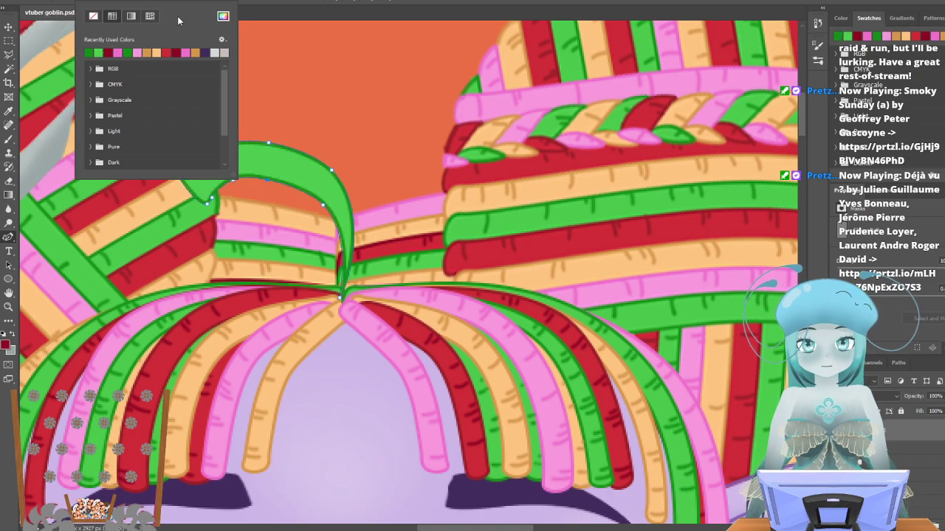
key("Return")
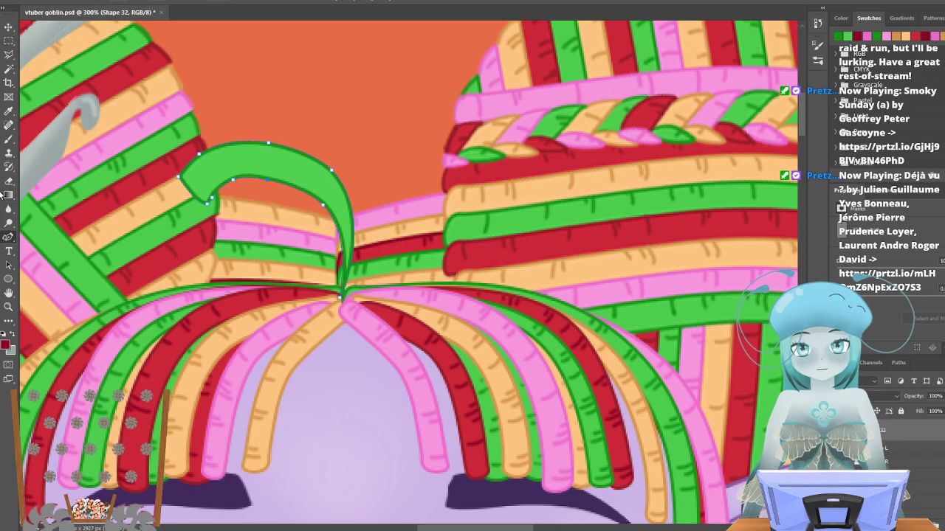
Draw a second closed curved strand as a new shape, arching from the fringe parting to the right hair bun.
left_click(8, 237)
left_click(341, 297)
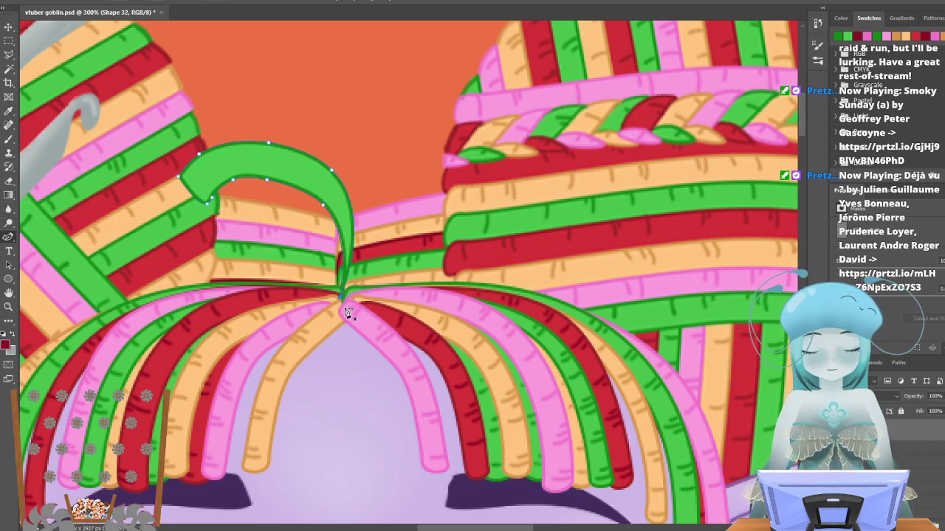
left_click(344, 300)
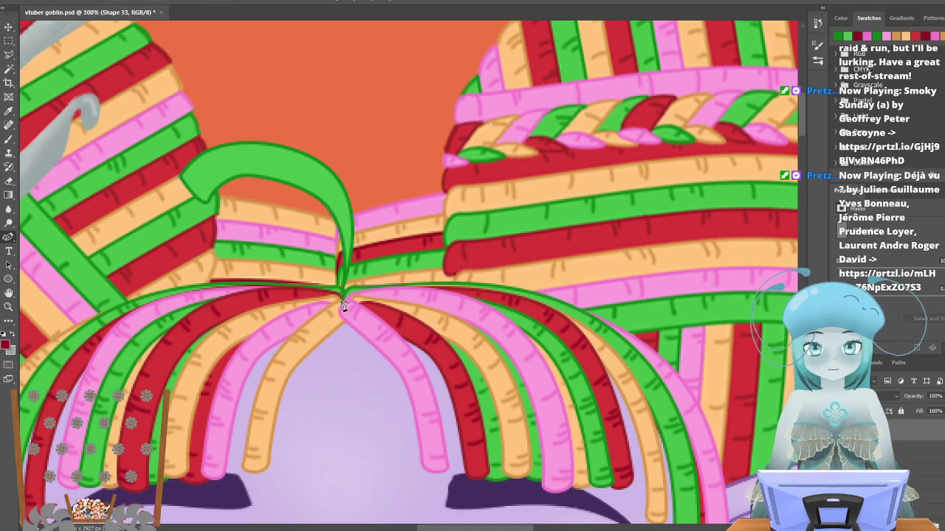
left_click(331, 252)
left_click(339, 202)
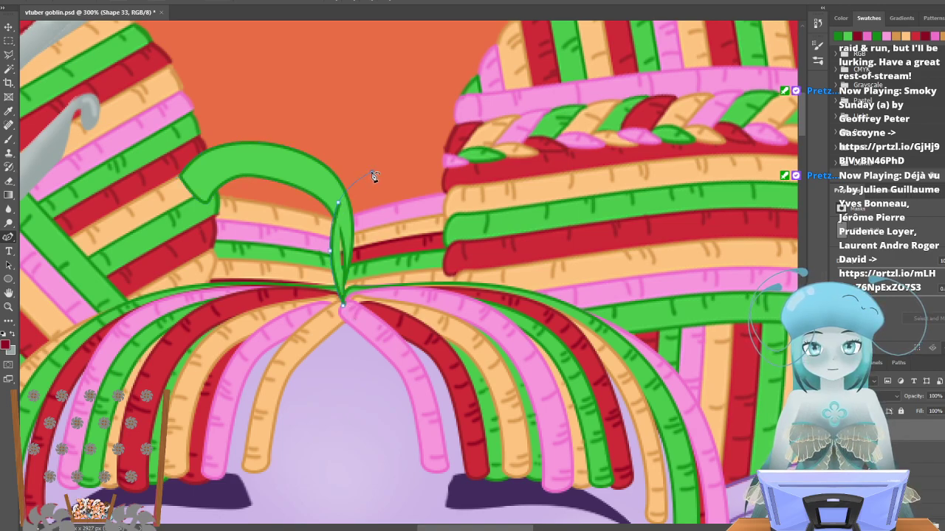
left_click(372, 172)
left_click(416, 170)
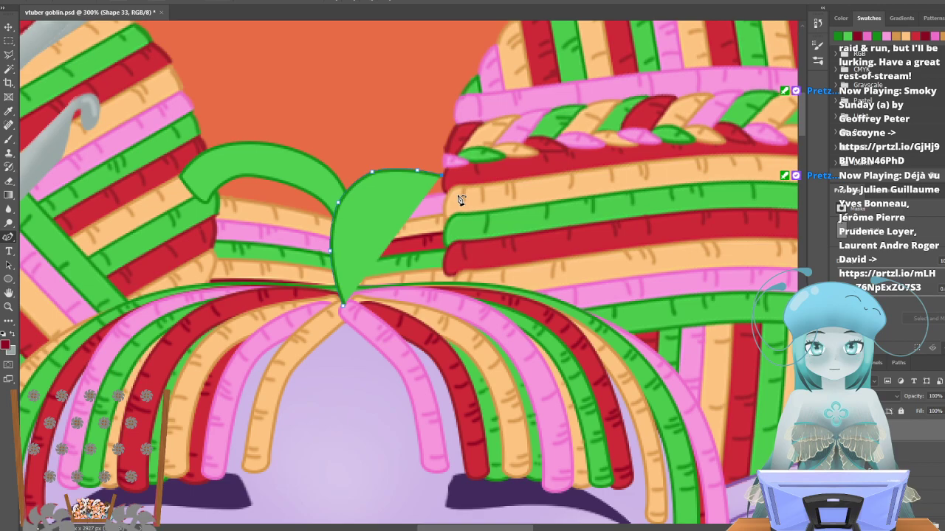
left_click(473, 180)
left_click(464, 211)
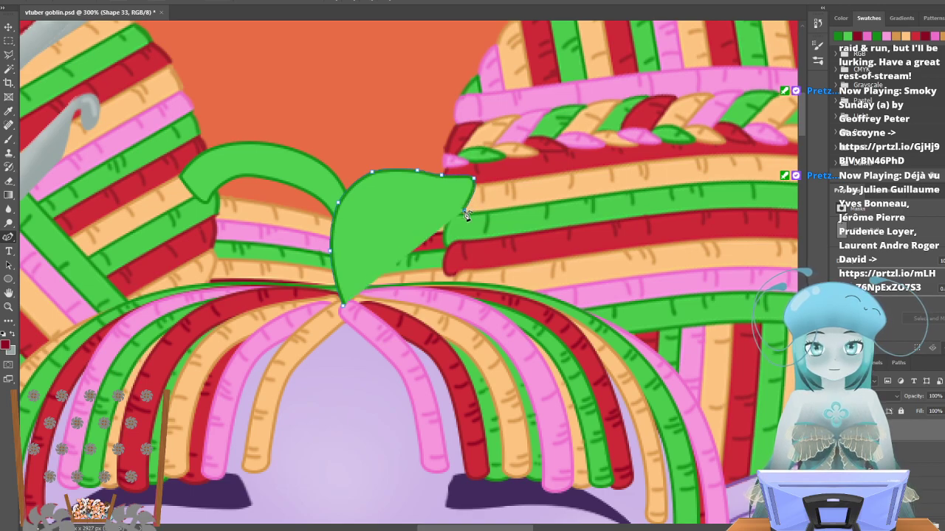
left_click(417, 200)
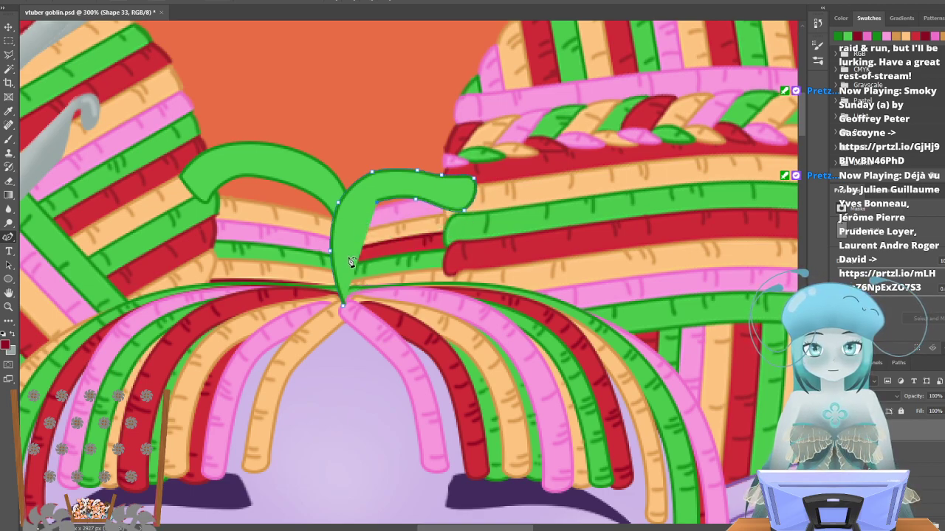
left_click(342, 305)
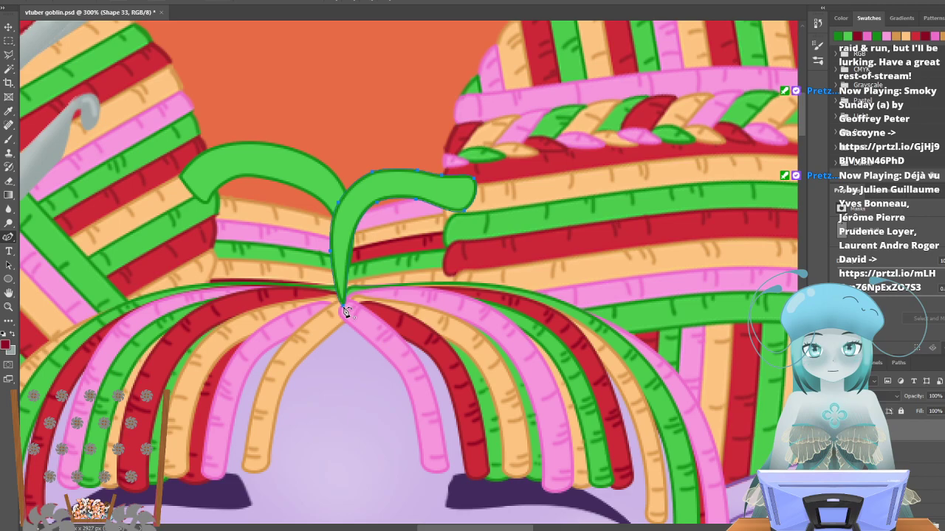
Adjust the anchor points around the right strand's tip and upper edge to widen its end and round its arch.
left_click(457, 208)
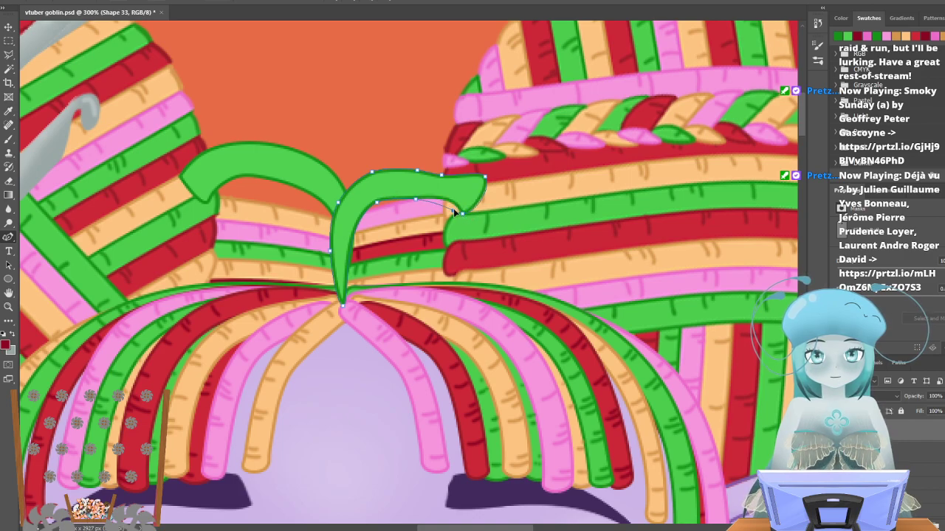
left_click(454, 207)
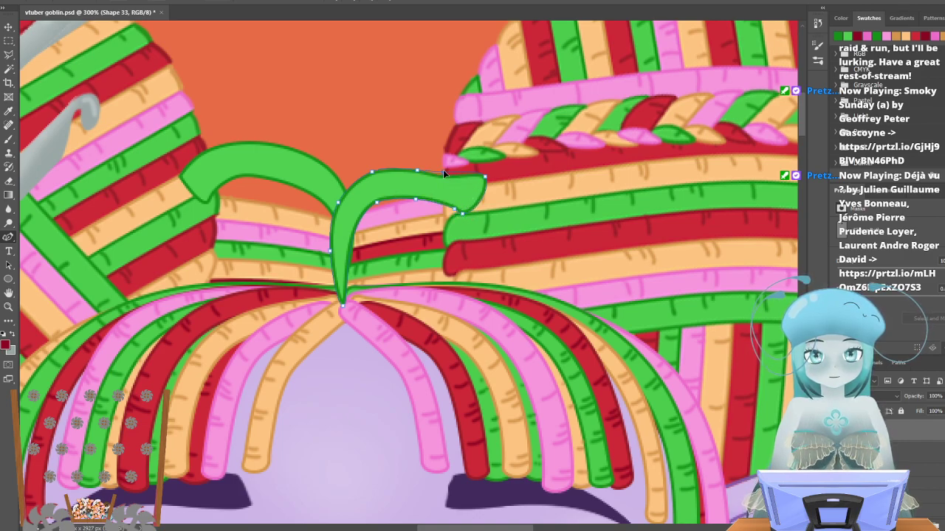
left_click(443, 170)
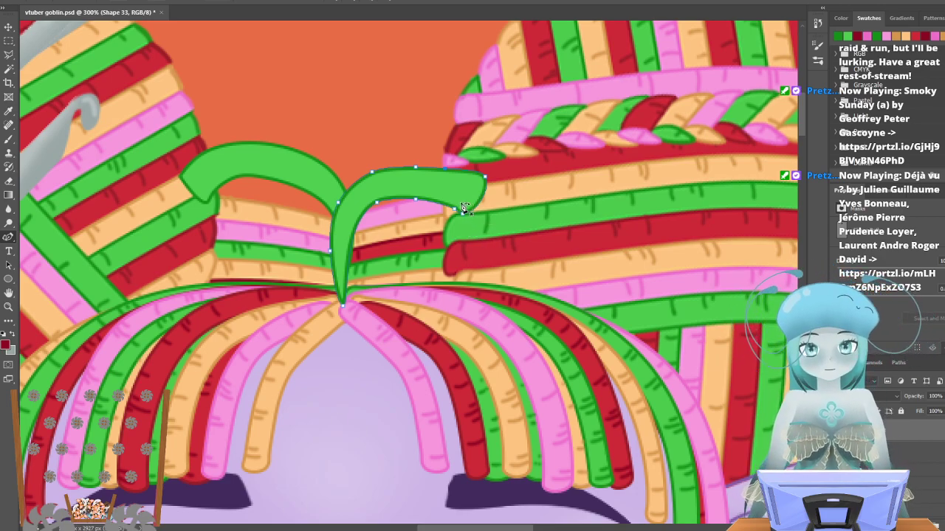
left_click(457, 221)
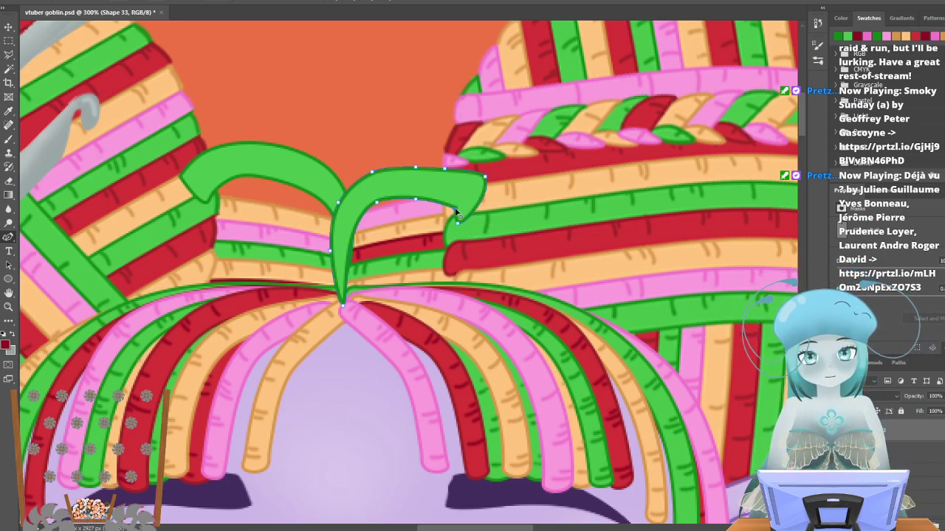
left_click_drag(483, 190, 502, 195)
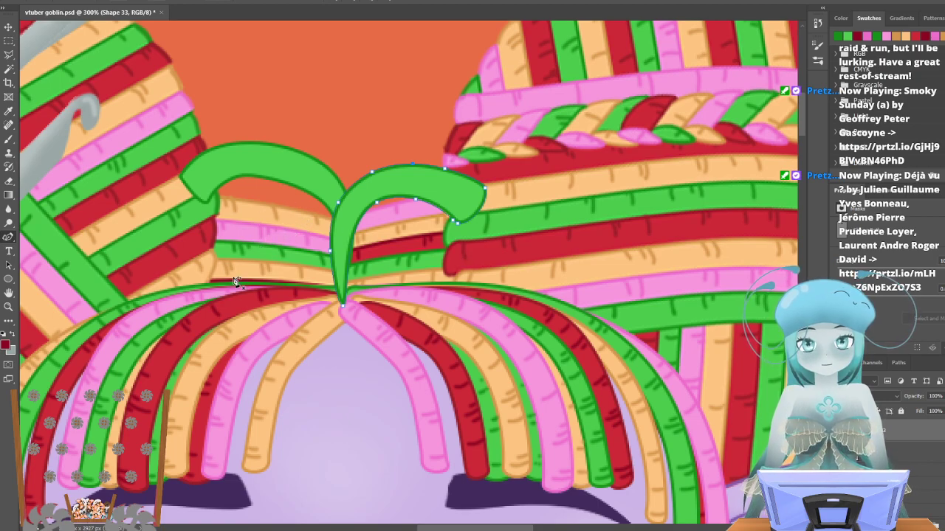
Recolour the right curved strand with a light peach-orange fill and a darker tan outline, and finish editing its path.
scroll(235, 283, "down", 5)
scroll(207, 192, "up", 3)
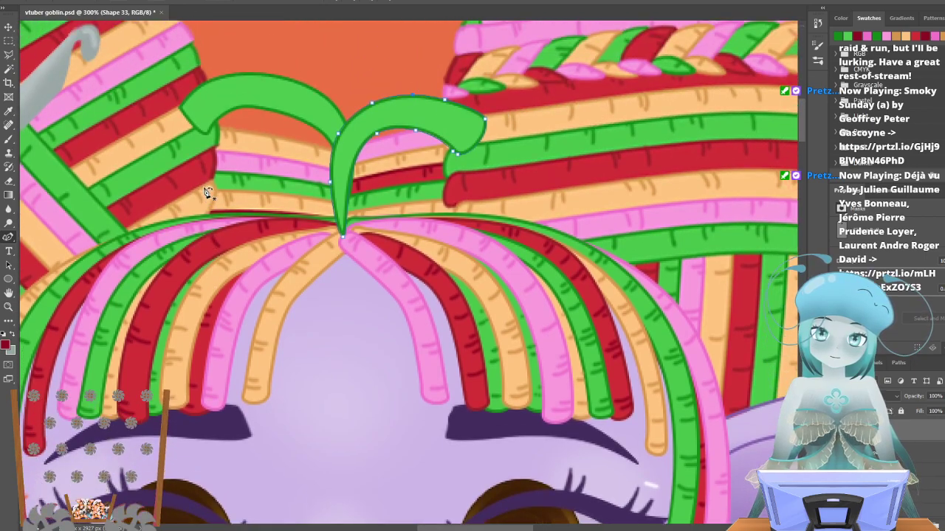
scroll(208, 192, "up", 2)
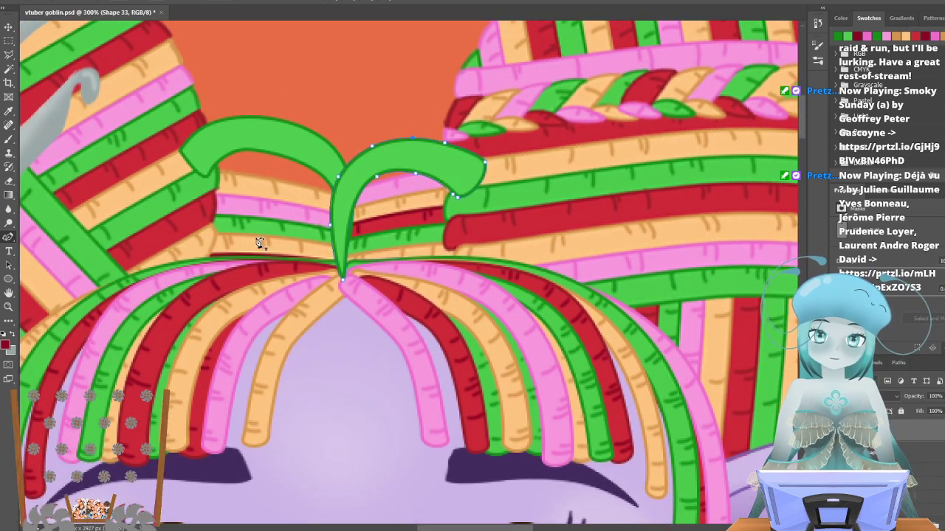
left_click(115, 1)
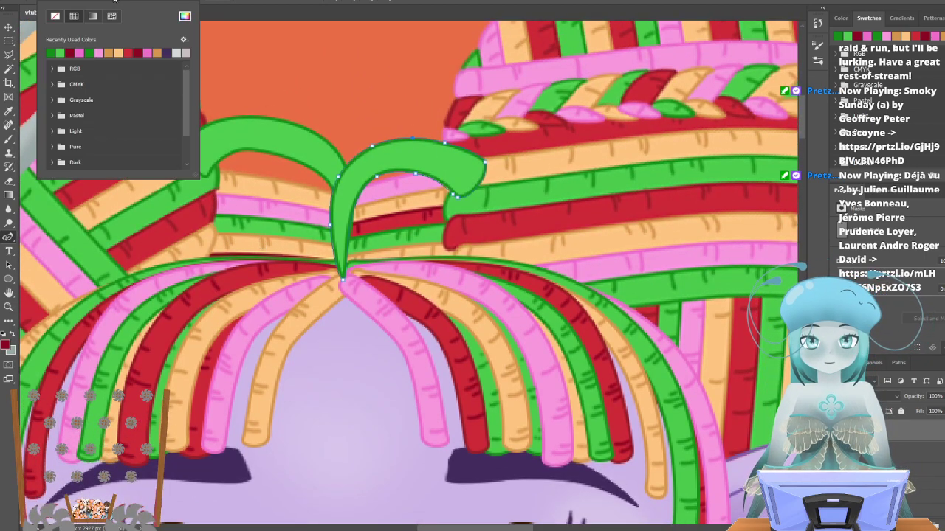
left_click(119, 52)
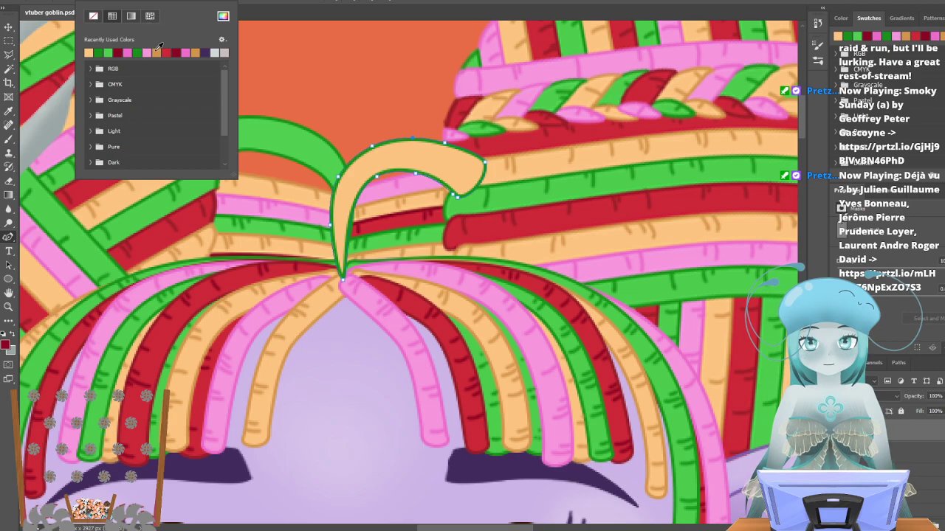
left_click(157, 51)
key("Return")
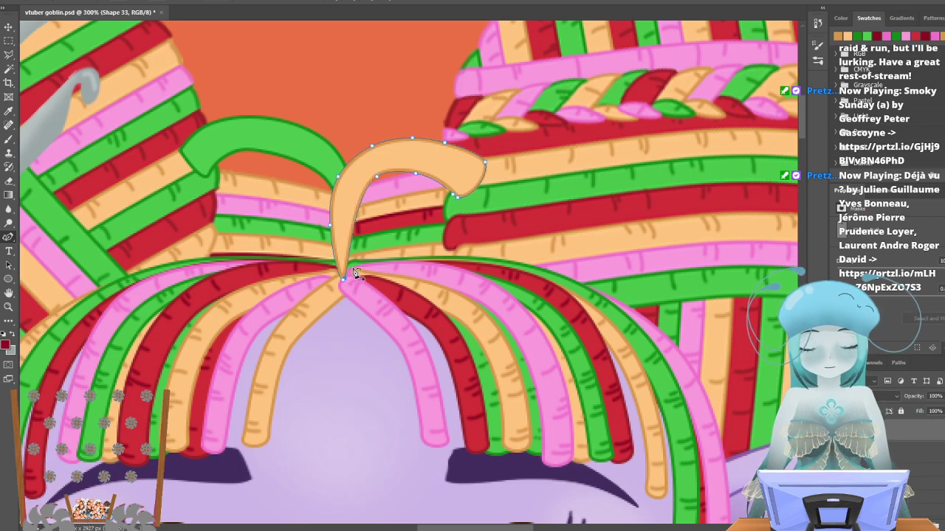
key("Return")
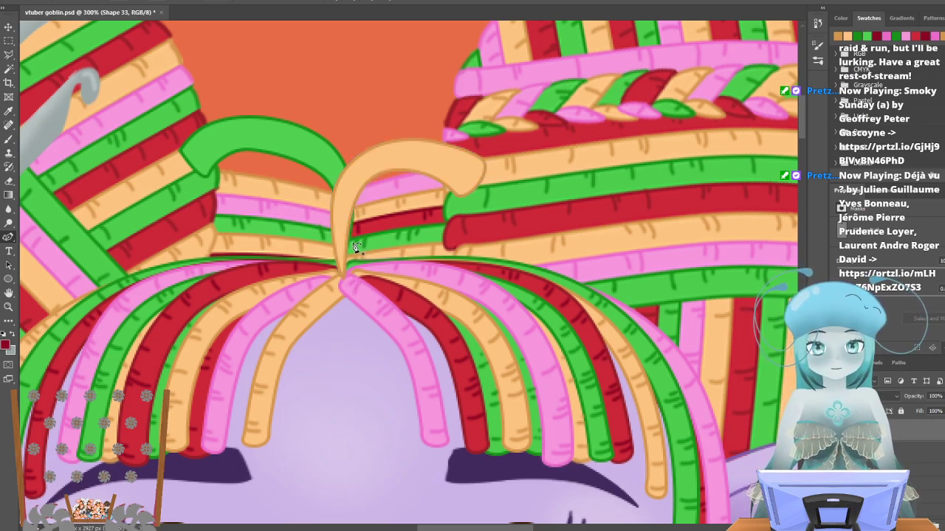
Draw a third closed curved strand as a new shape, arching from the fringe parting towards the left hair bun below the green strand.
left_click(349, 275)
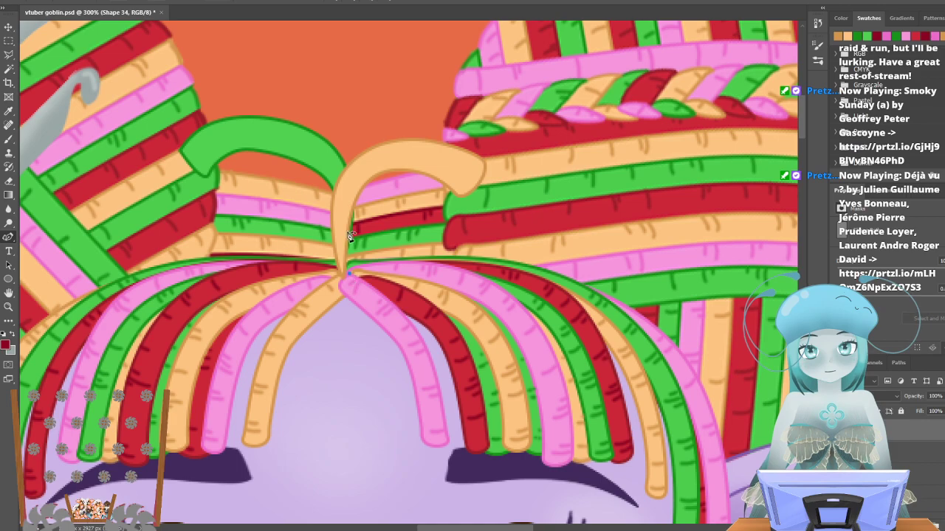
left_click_drag(336, 180, 298, 175)
left_click(305, 169)
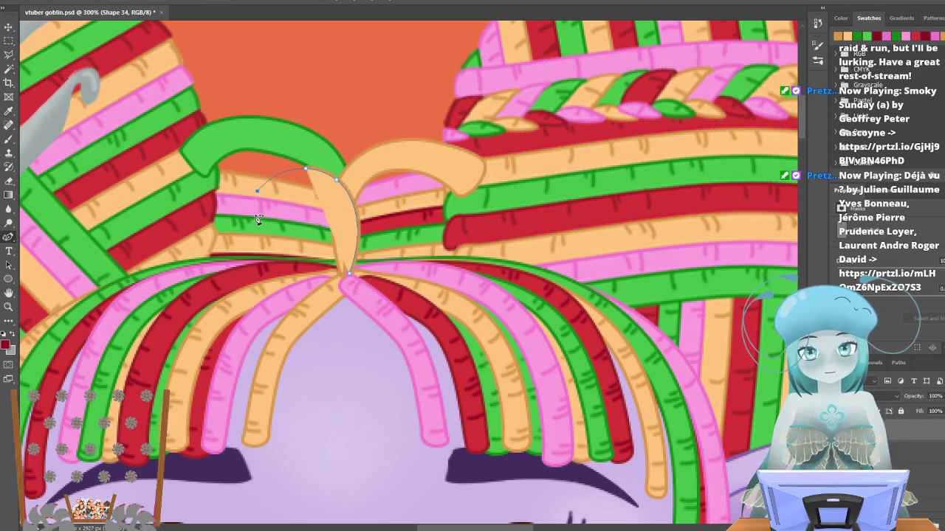
left_click(257, 192)
left_click(241, 239)
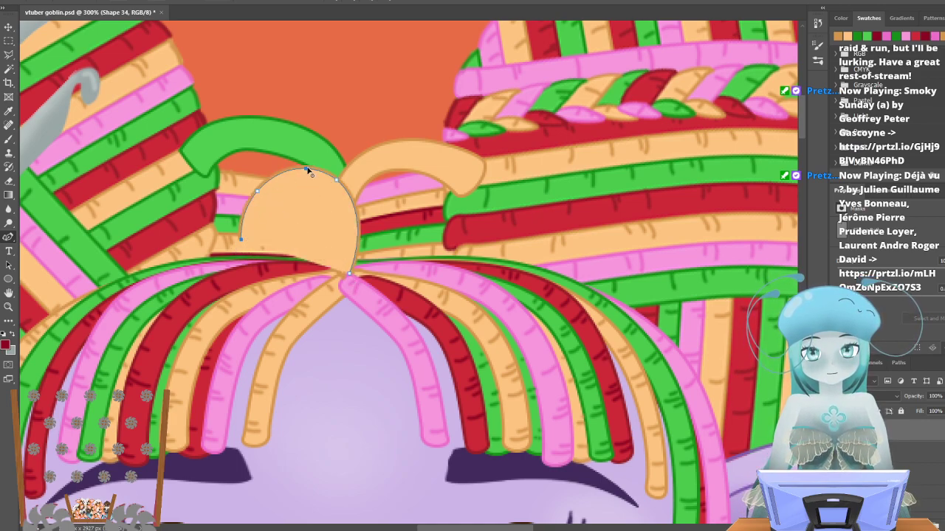
left_click_drag(306, 169, 304, 174)
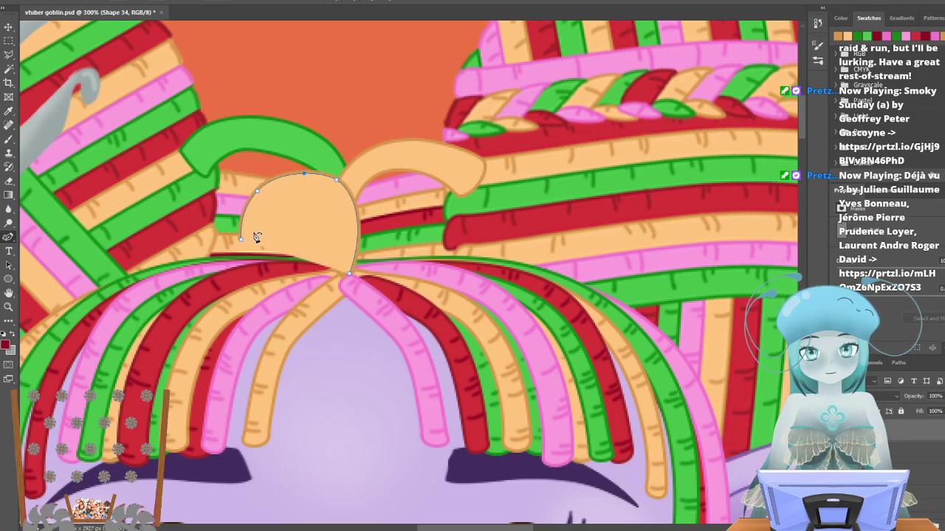
left_click_drag(240, 239, 225, 248)
left_click(273, 251)
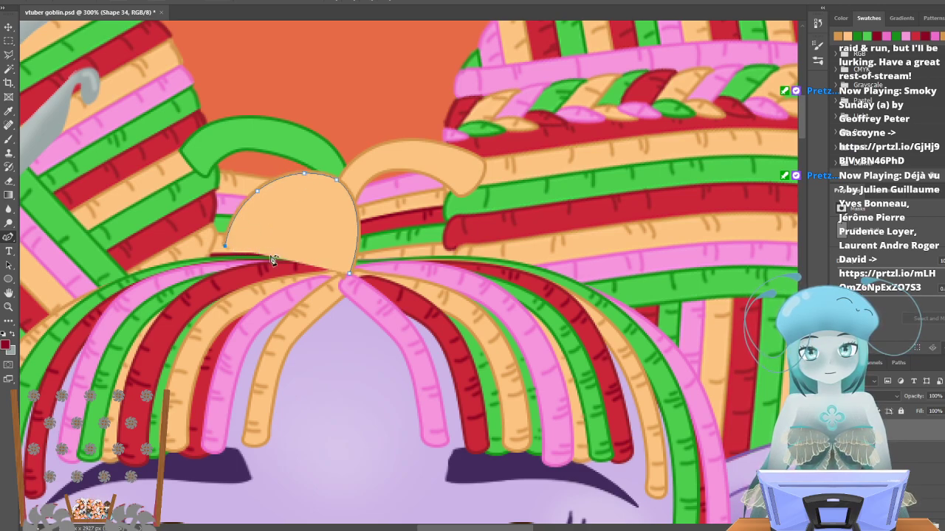
left_click(306, 202)
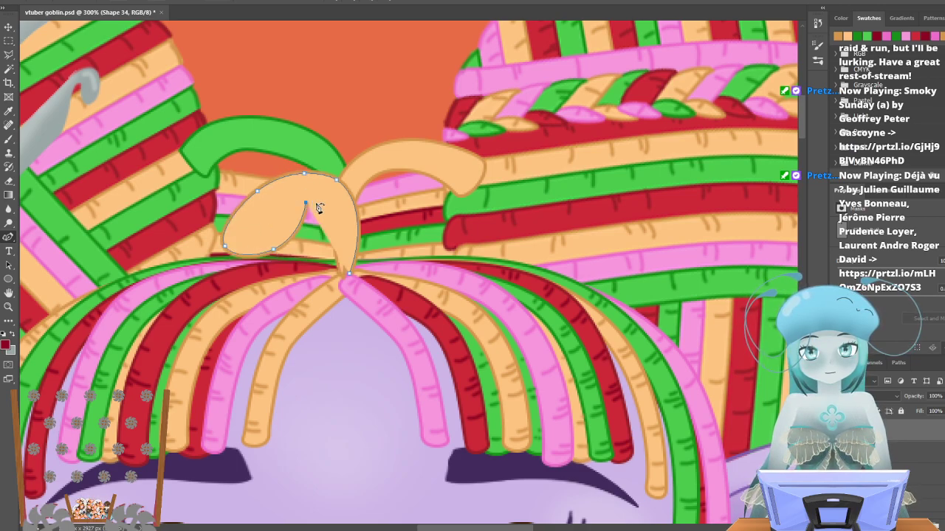
left_click(349, 274)
Refine the curves of the new lower-left strand so it tapers smoothly into the fringe parting.
left_click_drag(329, 235, 344, 235)
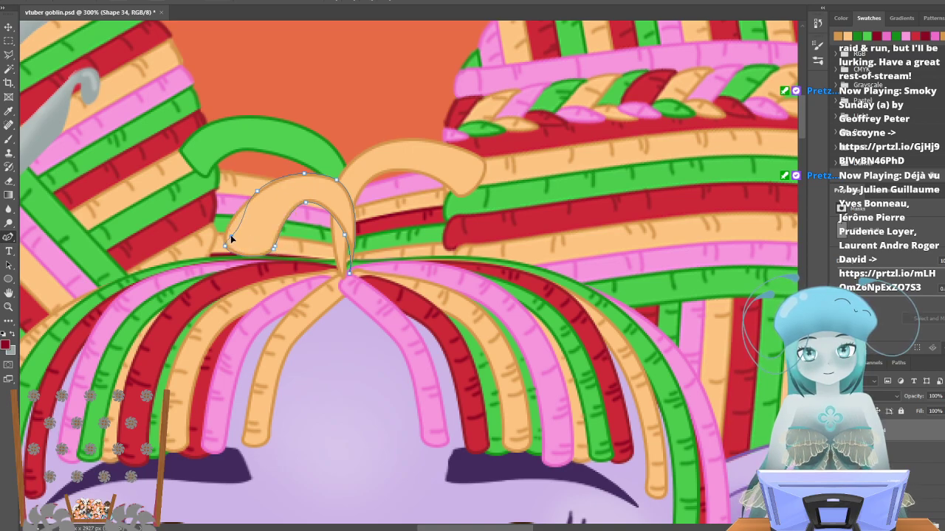
left_click_drag(227, 233, 225, 233)
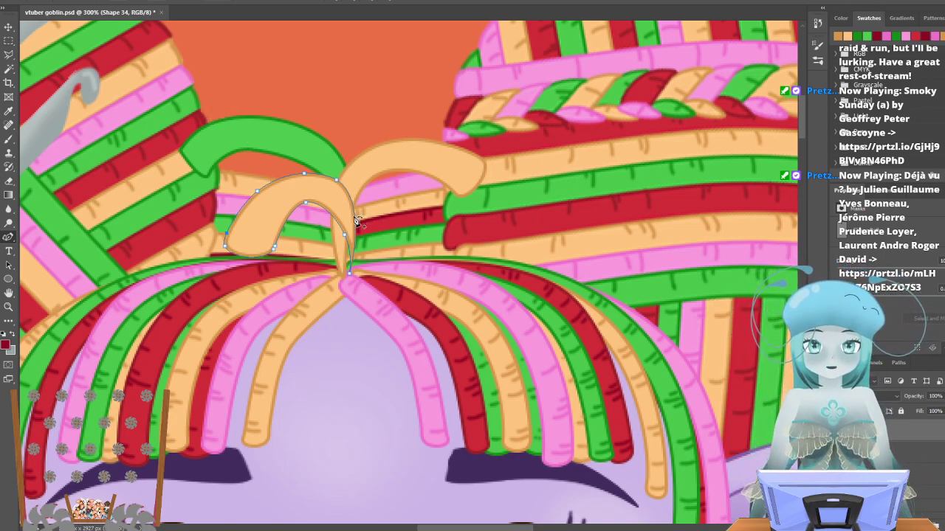
left_click_drag(355, 214, 350, 210)
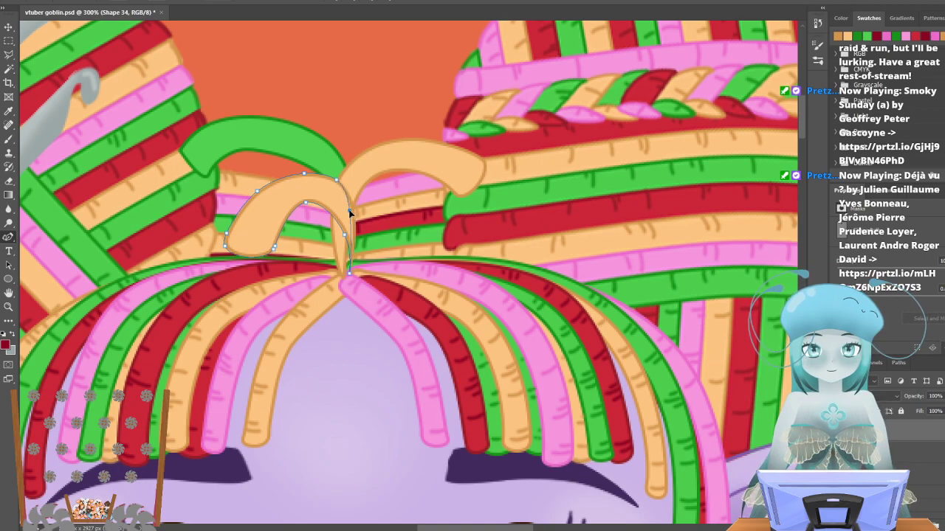
Recolour the lower-left strand with a light pink fill and a darker pink outline, and touch up its path.
left_click(129, 1)
left_click(118, 52)
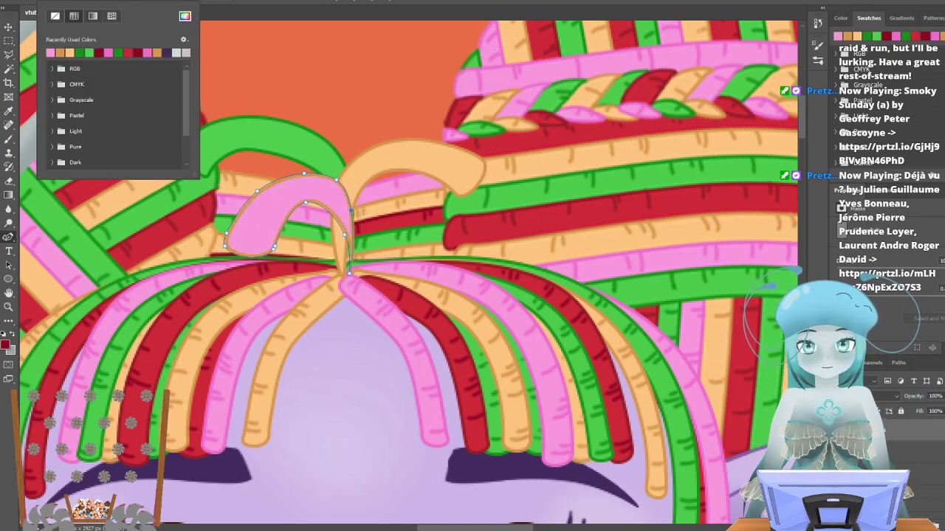
left_click(167, 0)
left_click(147, 51)
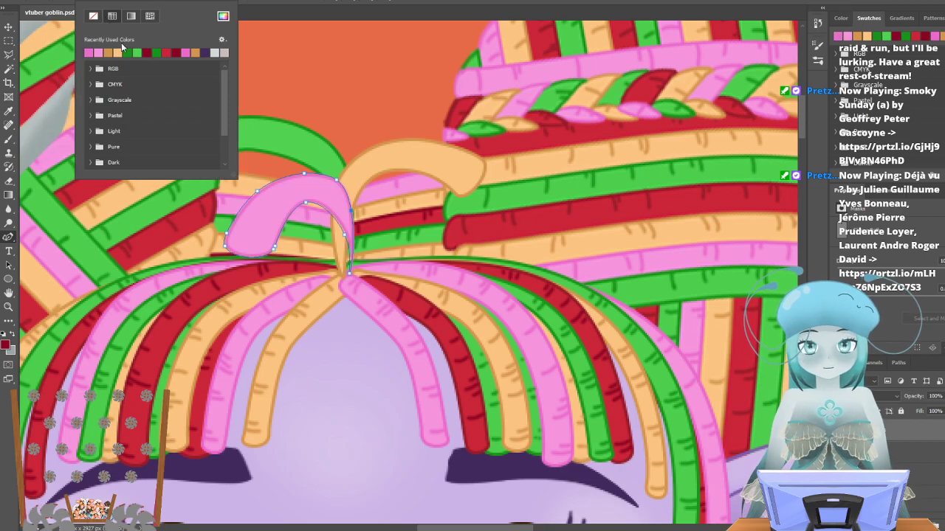
left_click(338, 219)
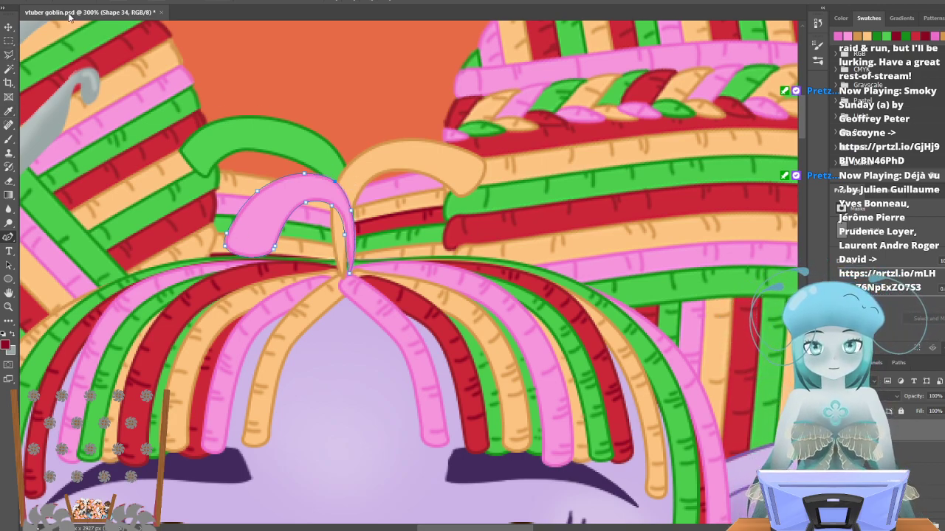
Nudge the pink strand left so its base meets the other strands at the fringe parting.
left_click(9, 27)
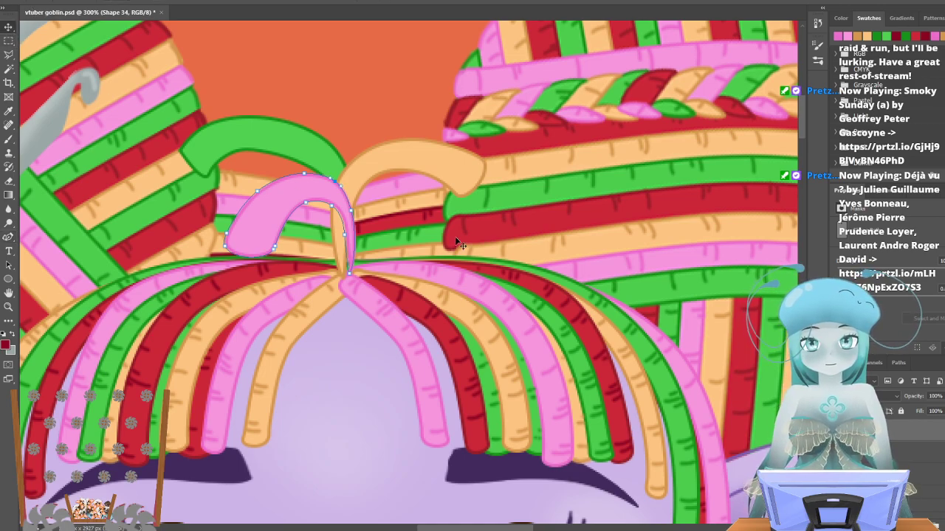
key("Left")
key("Left")
key("Left")
key("Left")
key("Left")
key("Left")
key("Left")
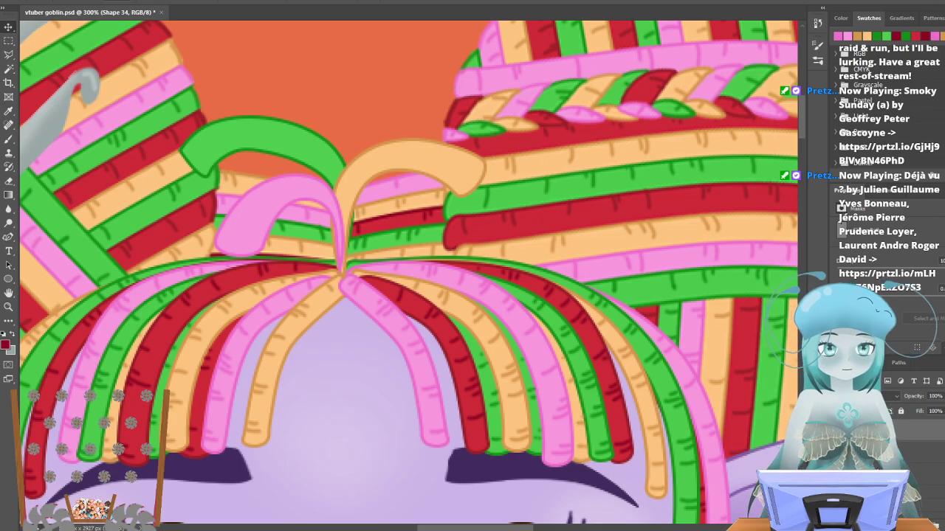
Nudge the upper-left green strand slightly left.
key("Left")
key("Left")
key("Left")
key("Left")
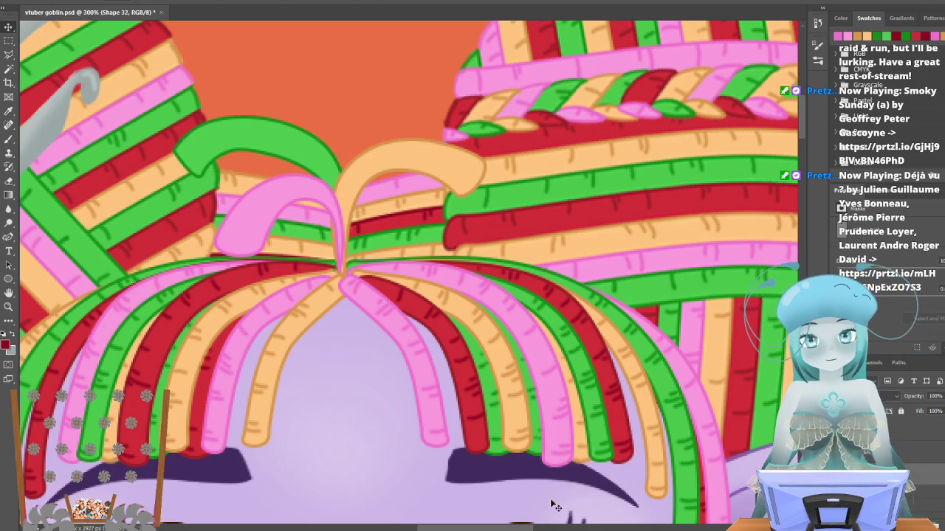
Pull the green strand's tip and inner edge down towards the pink strand by moving their anchor points.
scroll(259, 365, "down", 3)
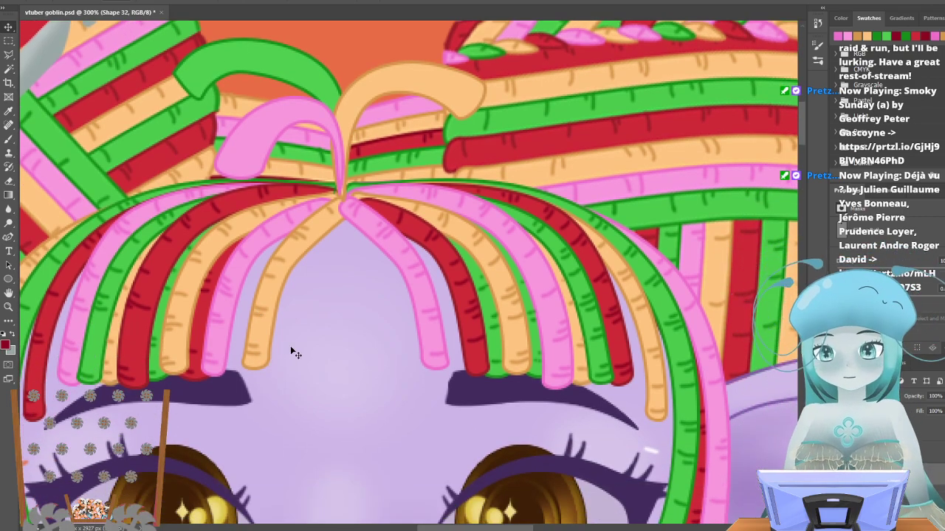
scroll(251, 266, "up", 2)
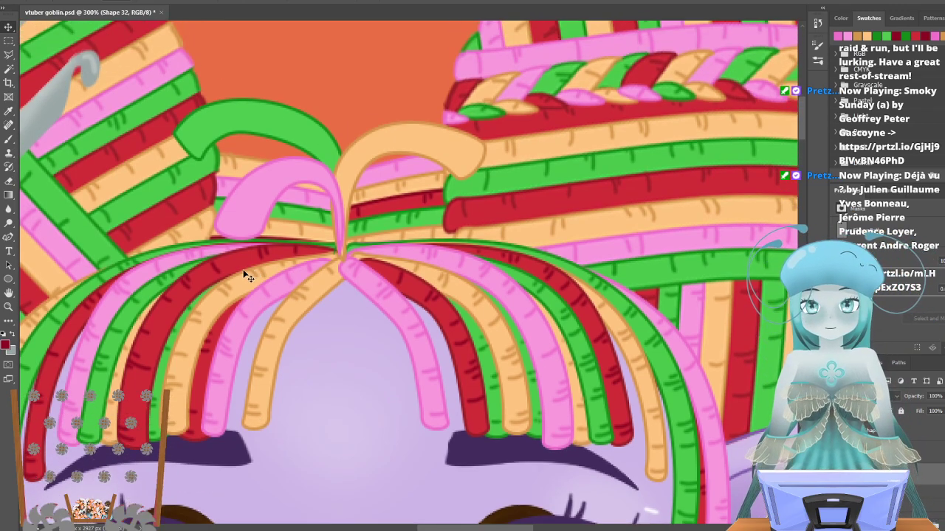
left_click(9, 307)
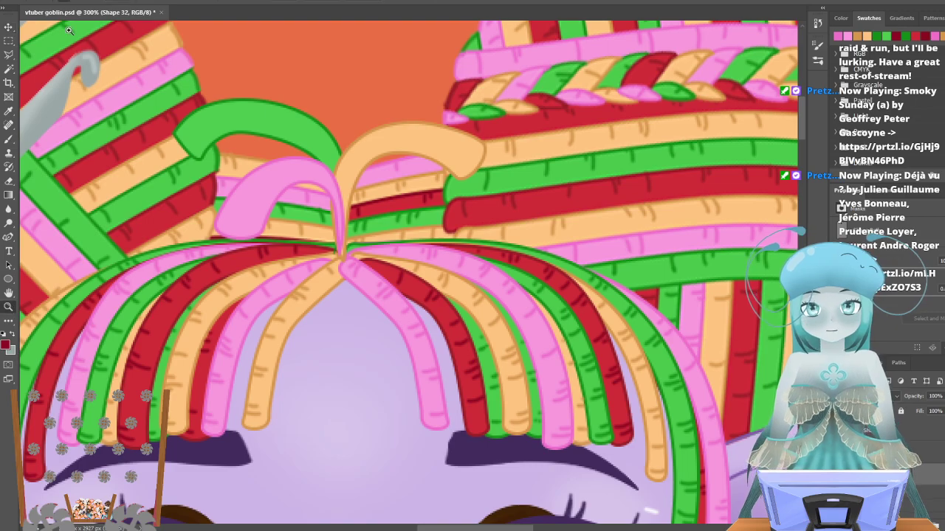
left_click_drag(419, 70, 352, 71)
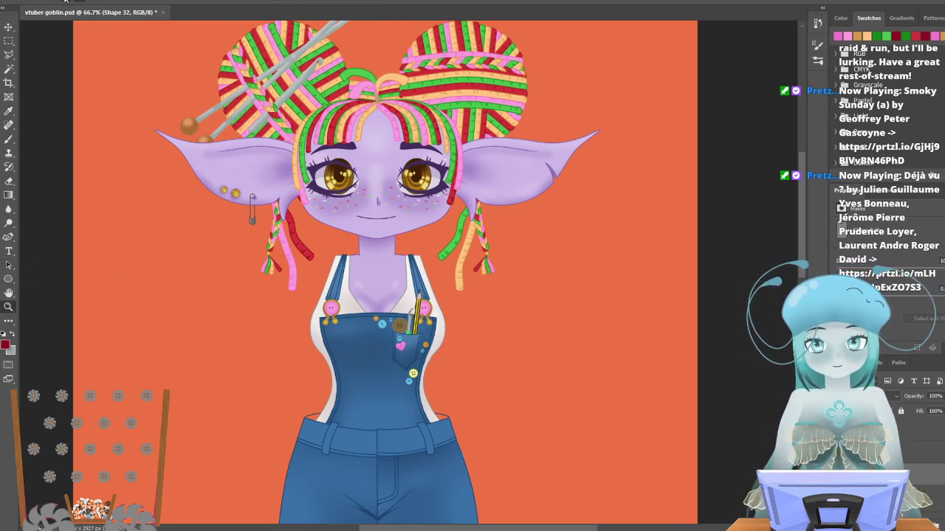
left_click_drag(356, 59, 359, 59)
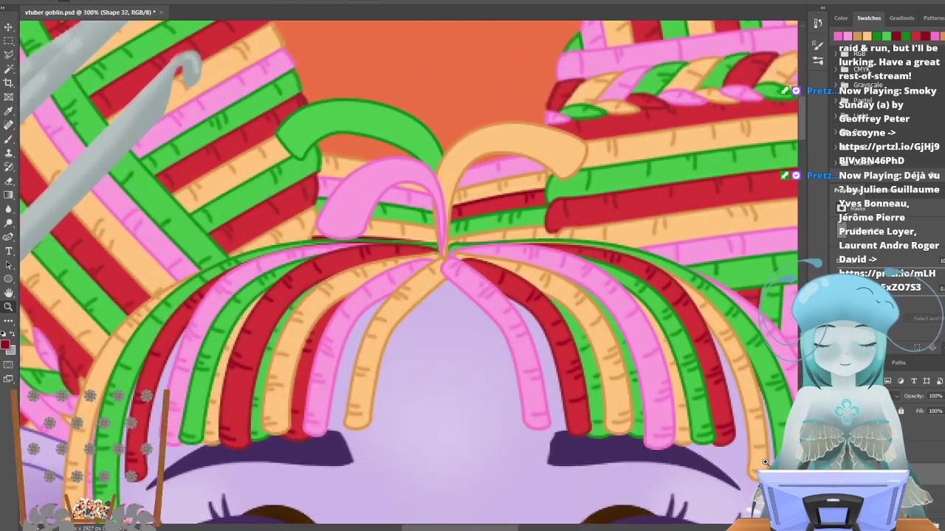
left_click(9, 237)
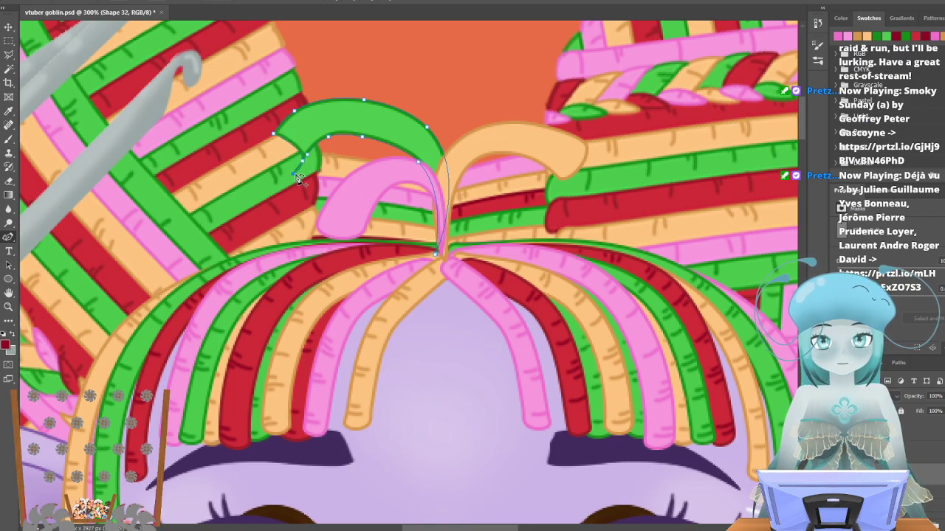
left_click_drag(304, 161, 312, 194)
left_click_drag(307, 155, 373, 152)
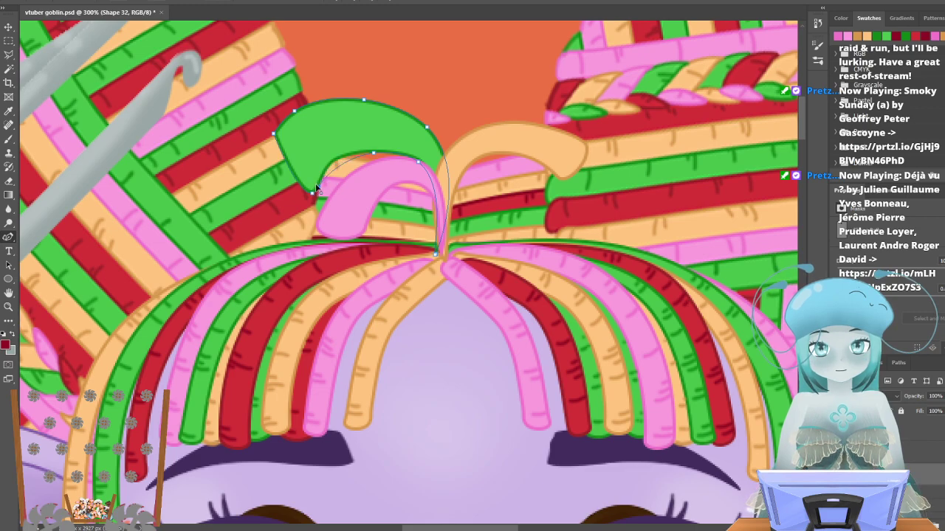
Lower the outer-edge anchor points of the green strand to slim its arch, and finish editing its path.
left_click(284, 154)
left_click(315, 127)
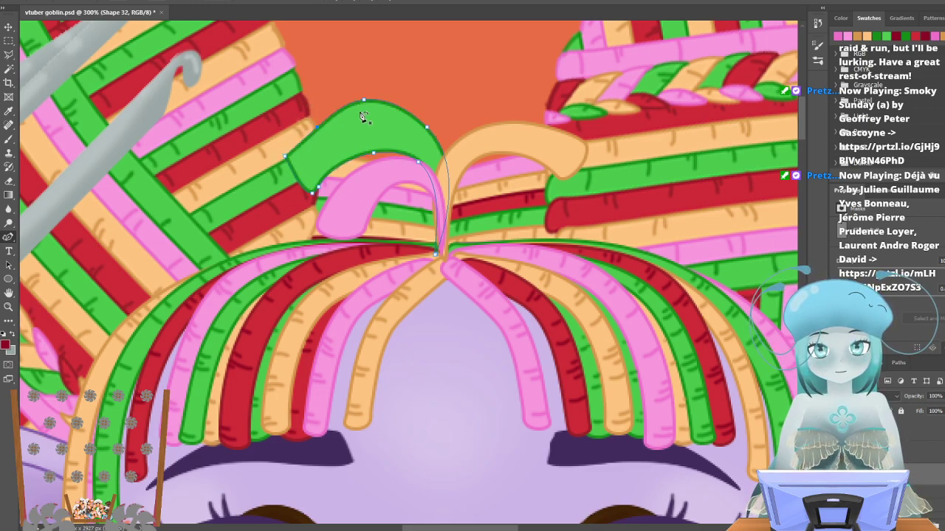
left_click_drag(363, 100, 371, 116)
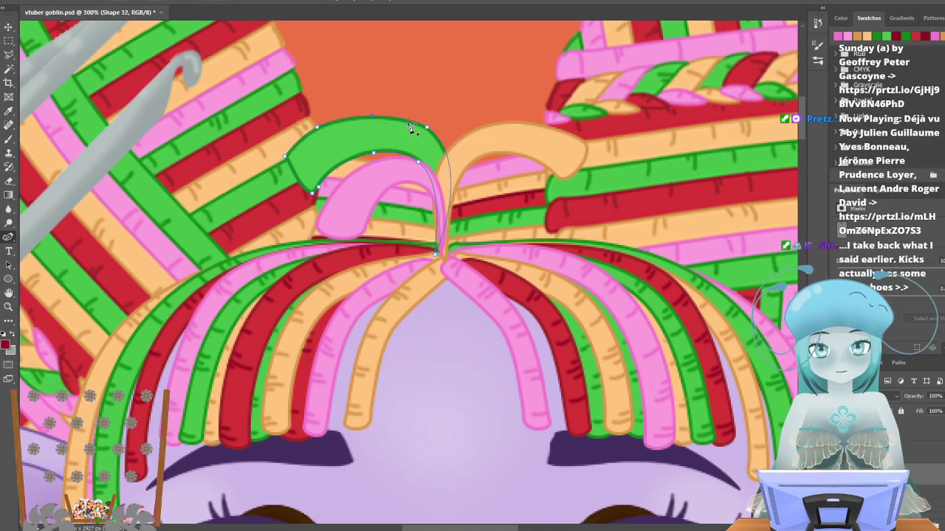
left_click_drag(426, 130, 416, 130)
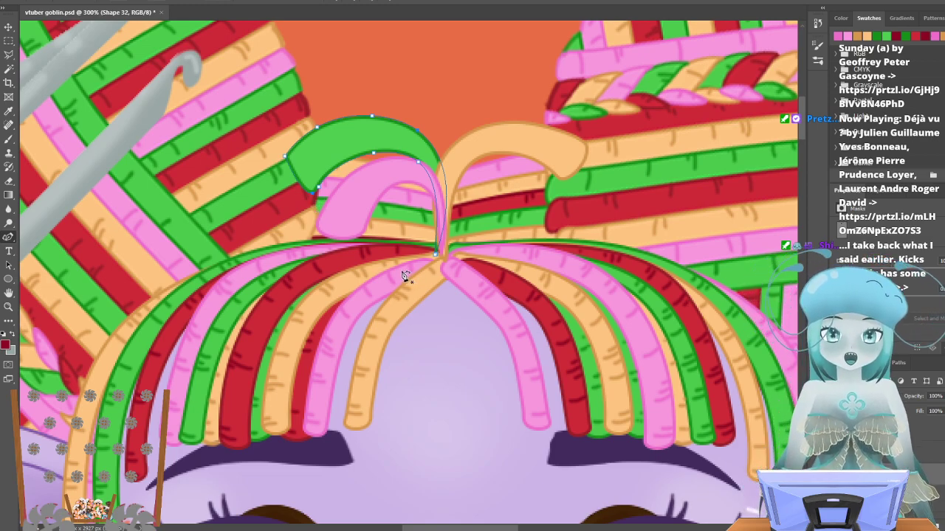
key("Escape")
Nudge the reshaped green strand slightly right to line it up with the fringe parting.
left_click(9, 26)
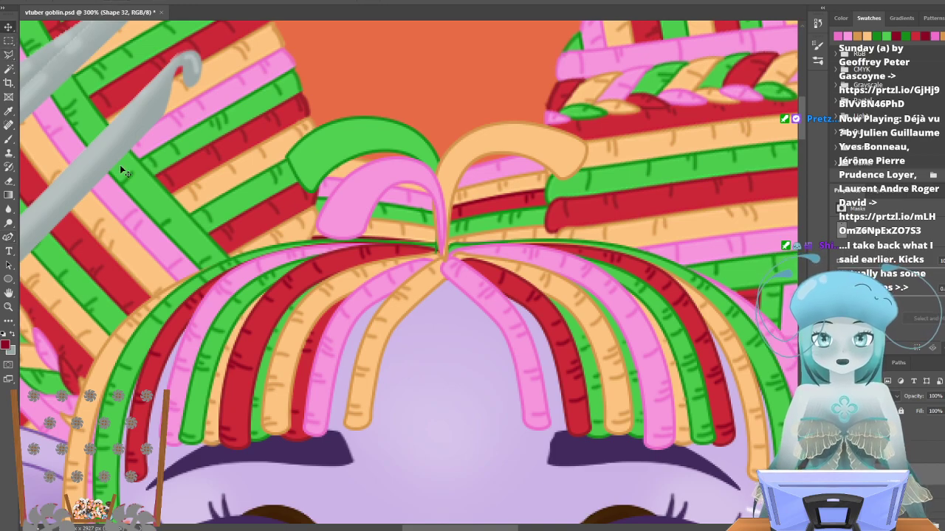
key("Right")
key("Right")
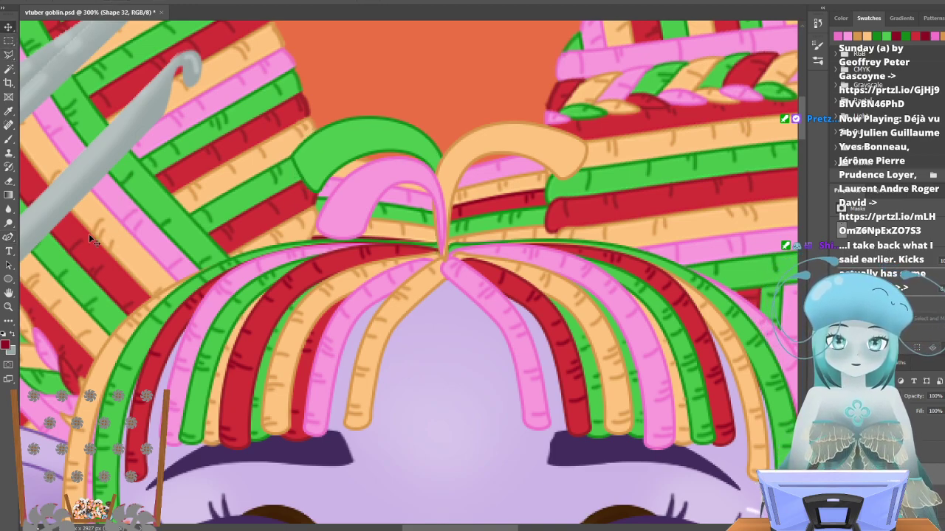
Start a fourth strand as a new shape, tracing its outer edge from the fringe parting over and down below the peach-orange strand.
left_click(10, 309)
left_click_drag(312, 82, 271, 162)
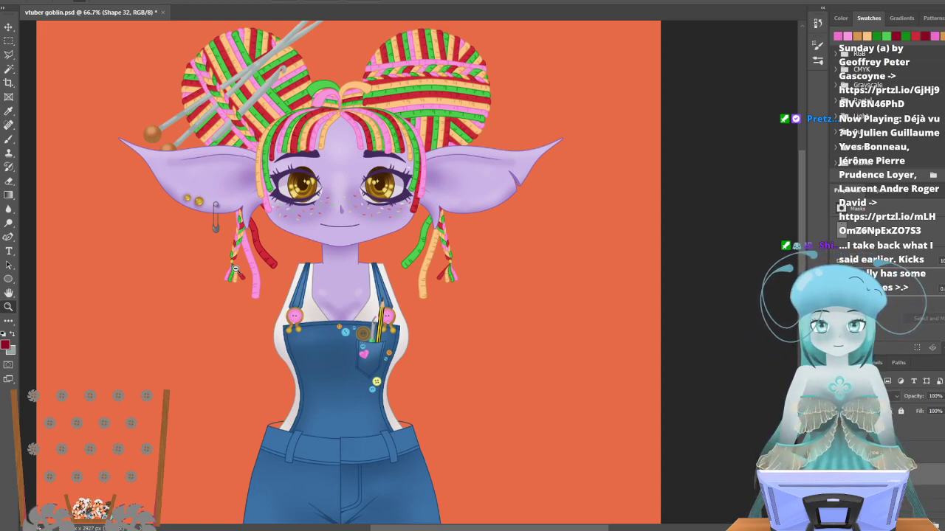
scroll(235, 270, "up", 3)
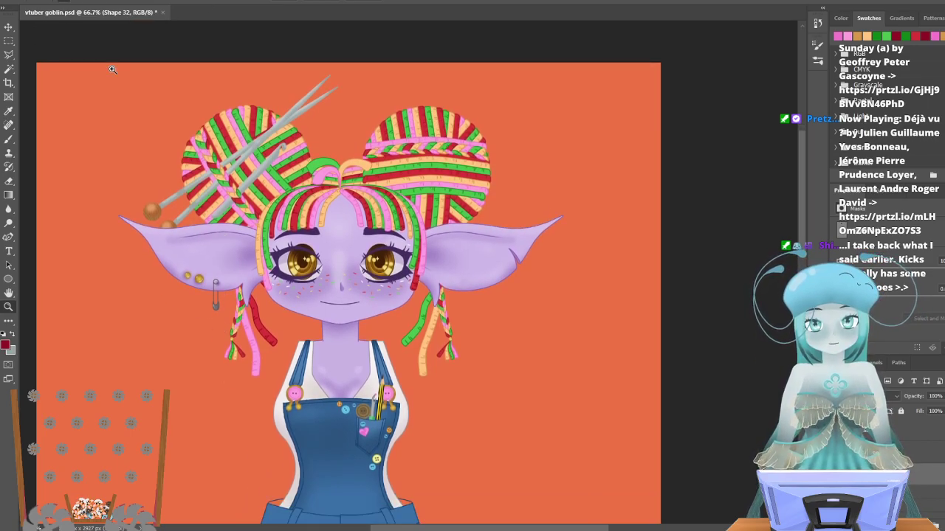
left_click(344, 167)
left_click(341, 167)
left_click(339, 167)
left_click(337, 168)
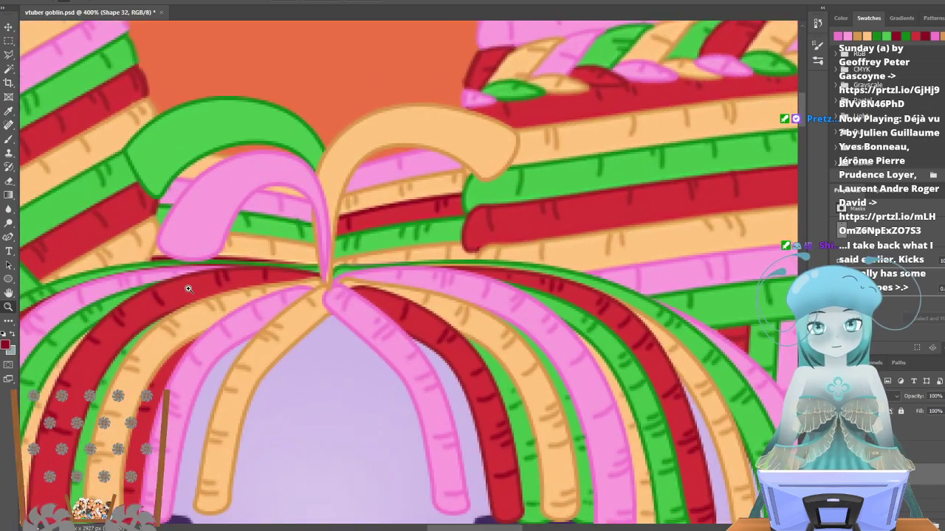
left_click(8, 237)
left_click(328, 284)
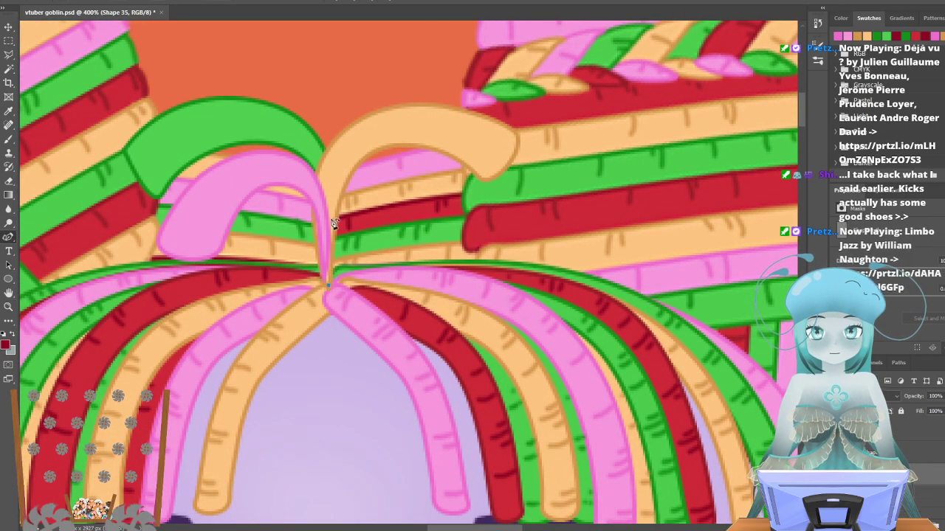
left_click(319, 209)
left_click(339, 173)
left_click(389, 172)
left_click(447, 230)
left_click(474, 258)
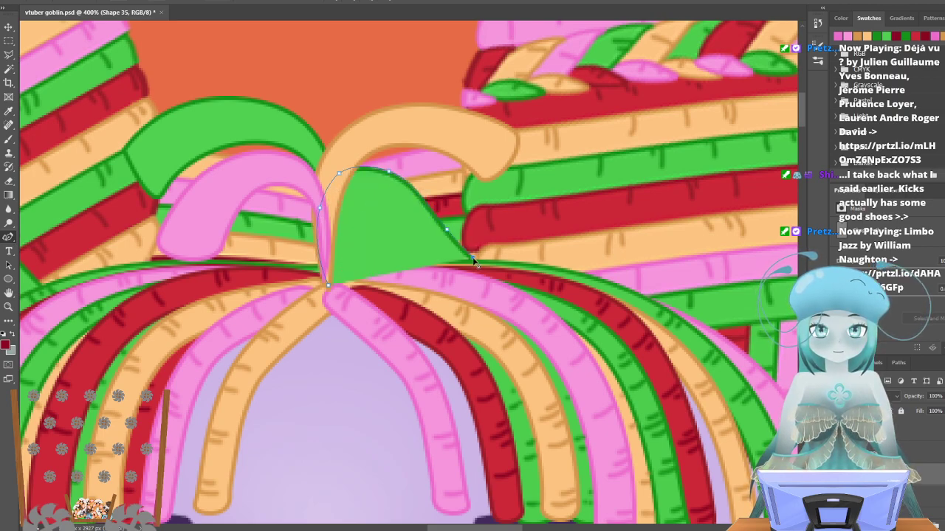
Trace the fourth strand's rounded tip and inner edge back to the fringe parting, and close the shape.
left_click(442, 286)
left_click(400, 309)
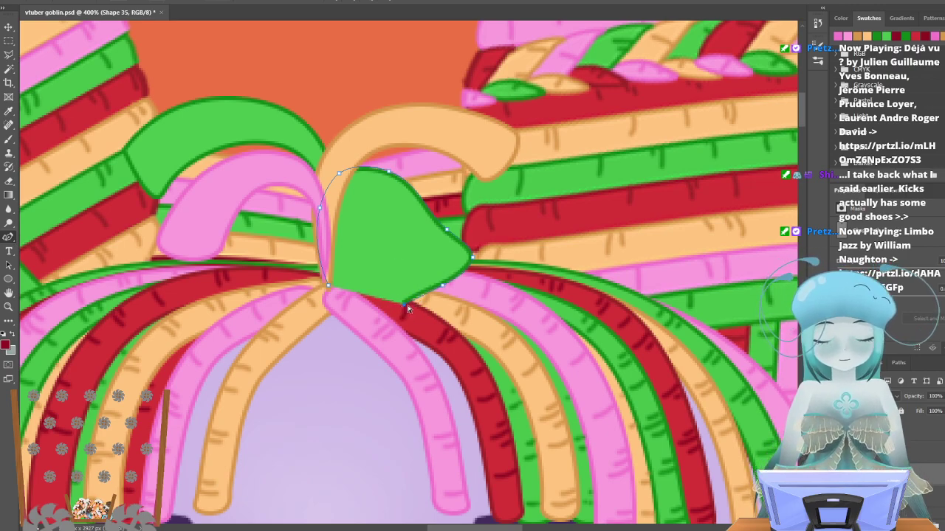
key("ctrl+z")
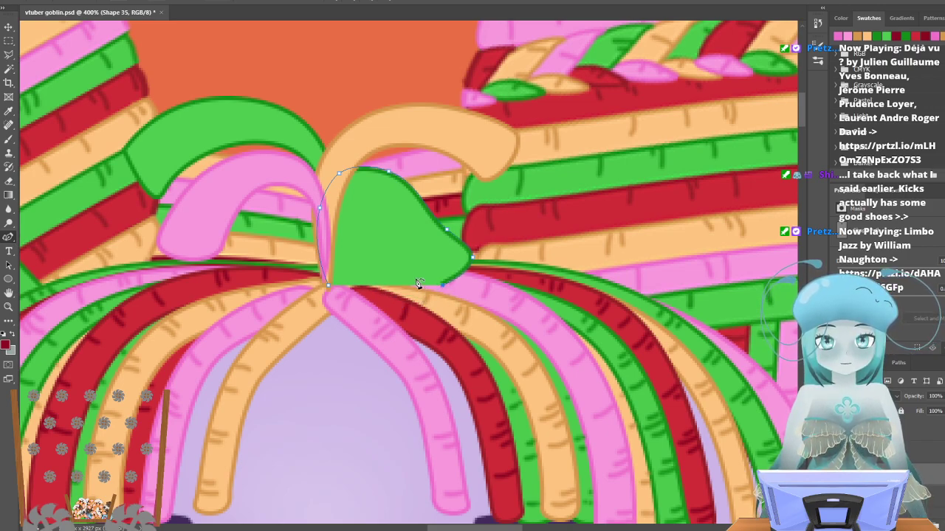
left_click(395, 237)
left_click(361, 214)
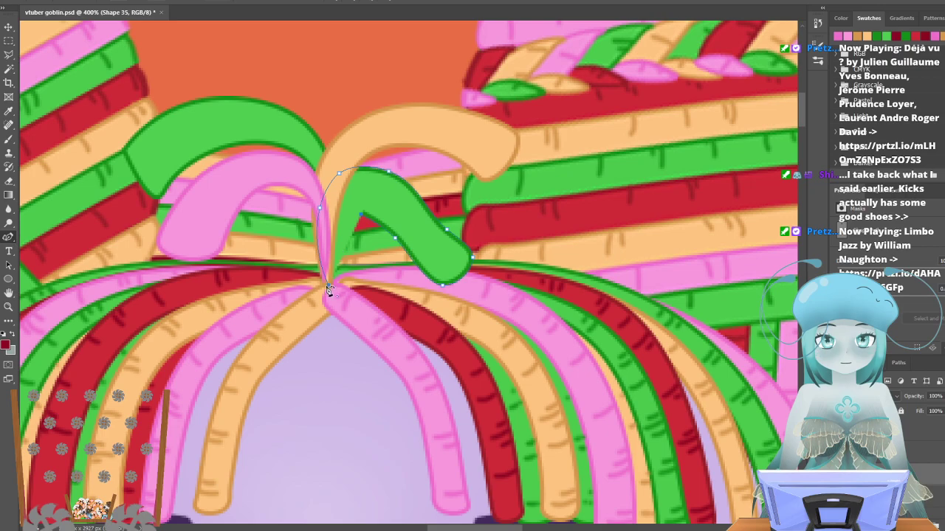
left_click_drag(326, 283, 339, 207)
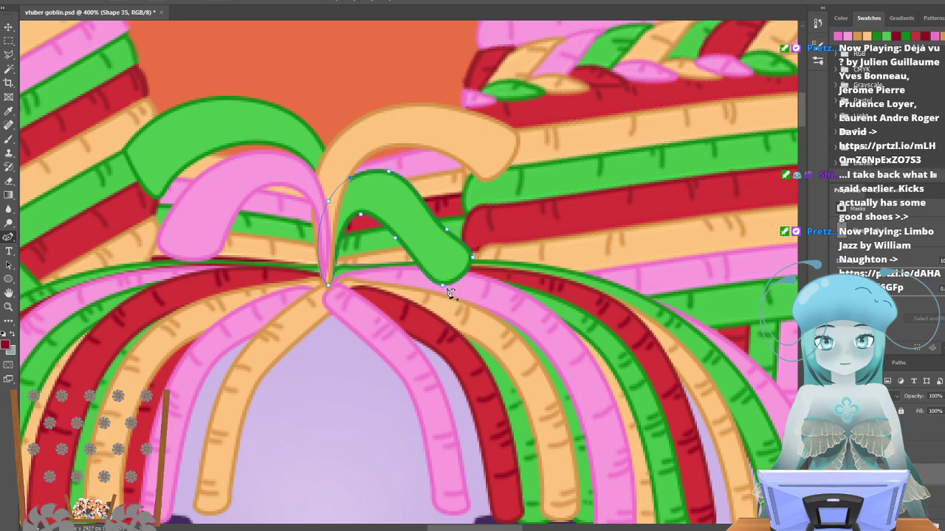
Move the anchor points around the new strand's tip and inner edge to make its end broader and angled downward.
left_click_drag(446, 290, 310, 313)
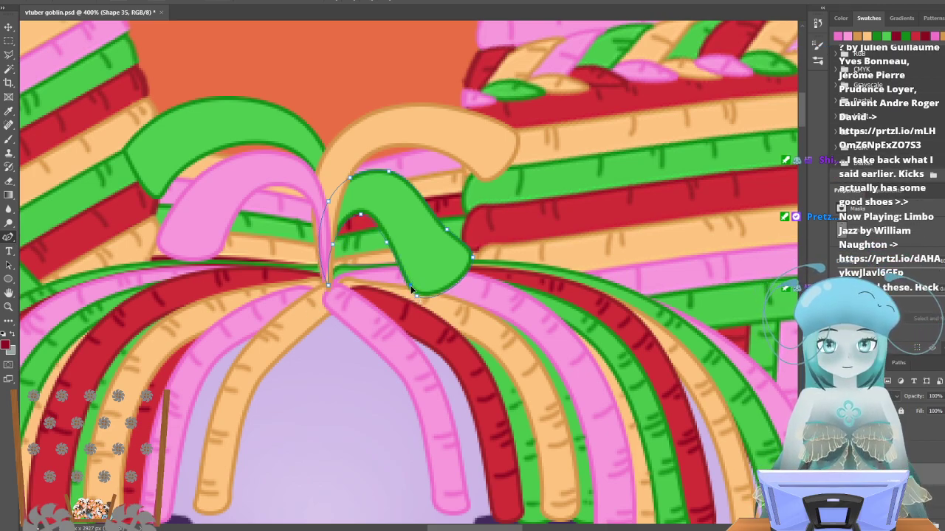
mouse_move(412, 288)
left_mouse_down()
mouse_move(425, 284)
mouse_move(417, 295)
left_mouse_up()
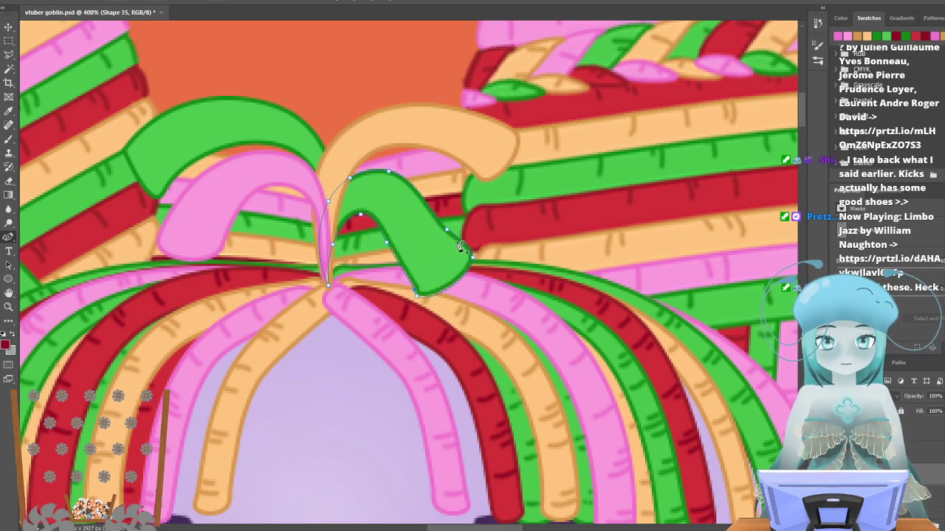
left_click_drag(467, 253, 471, 255)
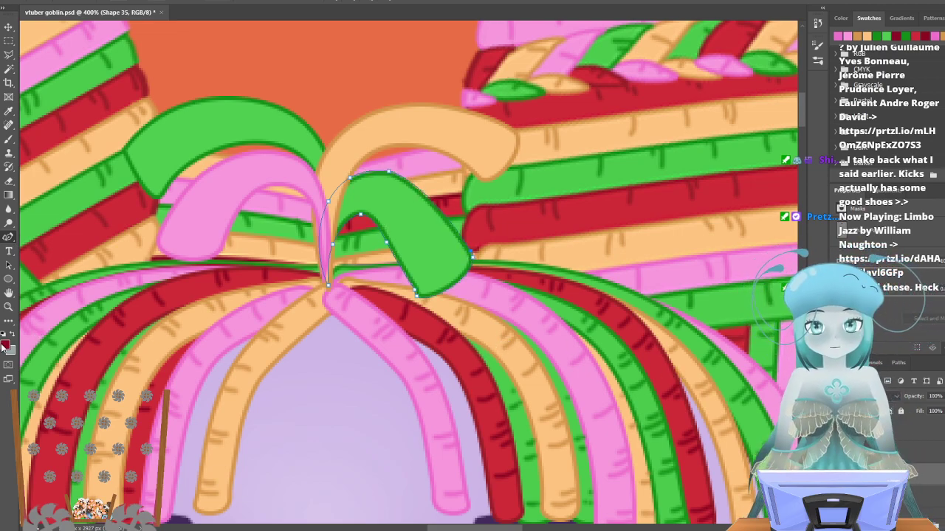
Recolour the fourth strand with a red fill and dark red outline, and bring its layer in front of the peach-orange strand.
left_click(118, 1)
left_click(127, 52)
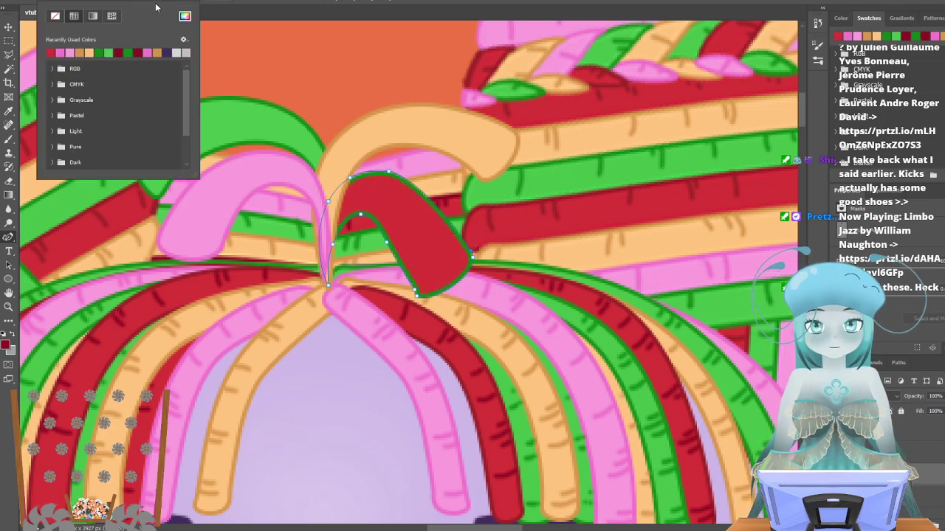
left_click(156, 1)
left_click(156, 52)
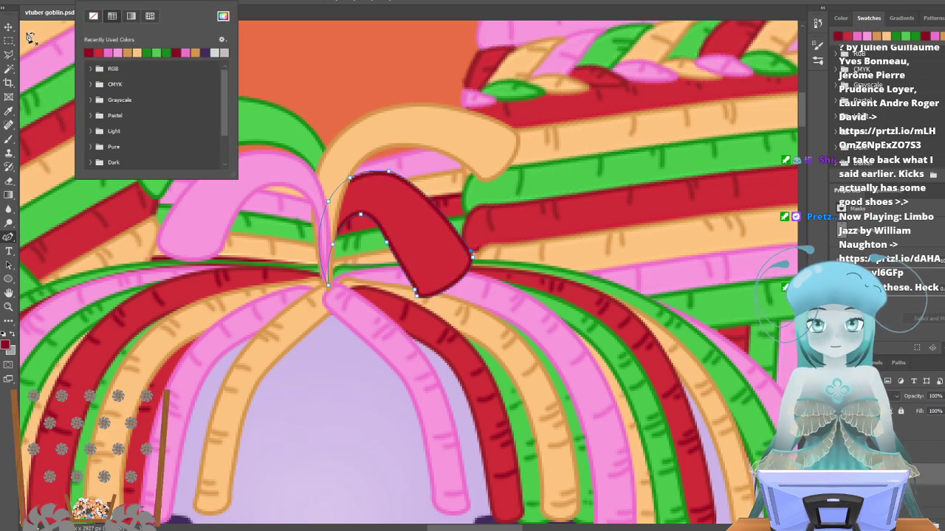
key("v")
left_click_drag(879, 473, 878, 422)
Examine how the four loose strands look against the whole head and hair buns.
key("z")
left_click_drag(388, 69, 249, 154)
scroll(231, 204, "up", 2)
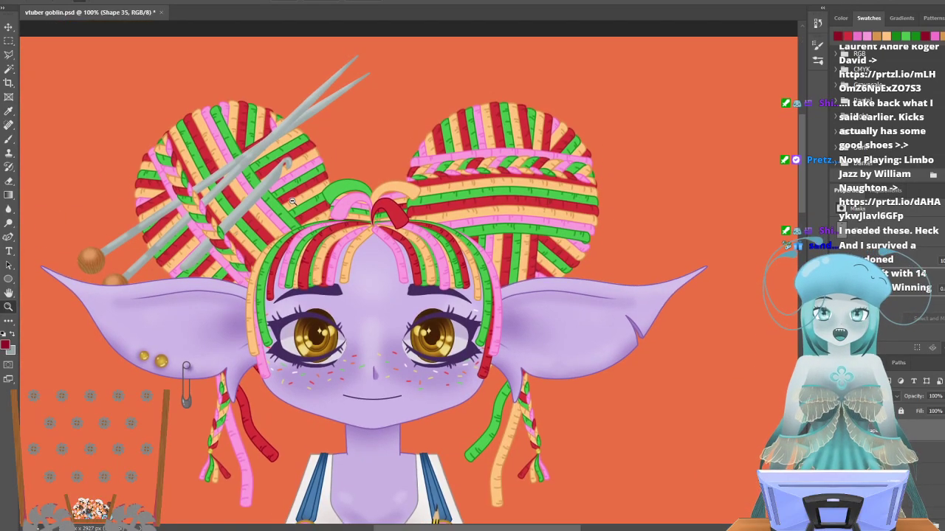
scroll(231, 204, "up", 3)
scroll(254, 253, "down", 4)
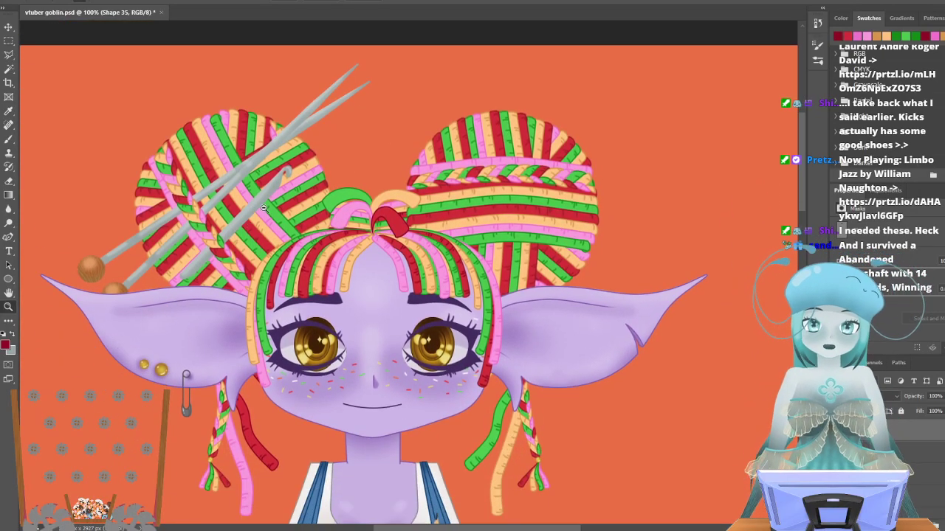
scroll(254, 217, "up", 1)
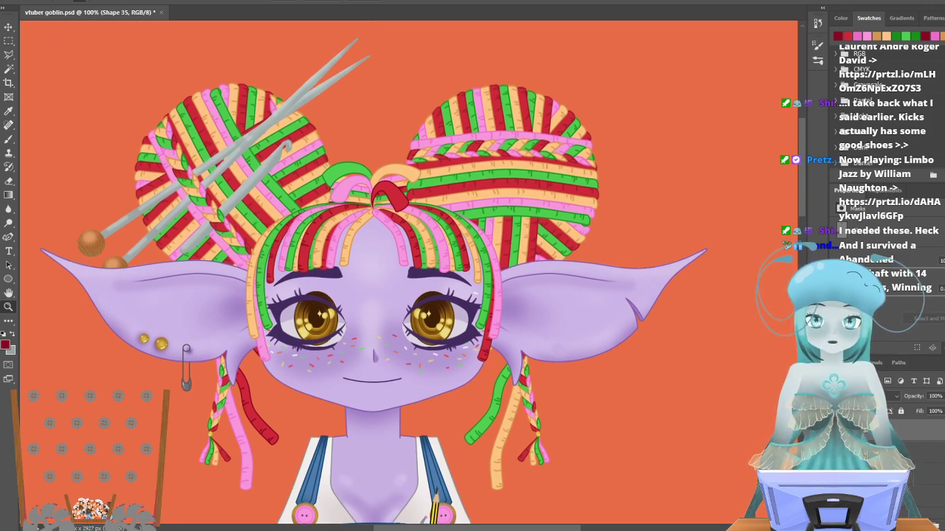
left_click(8, 27)
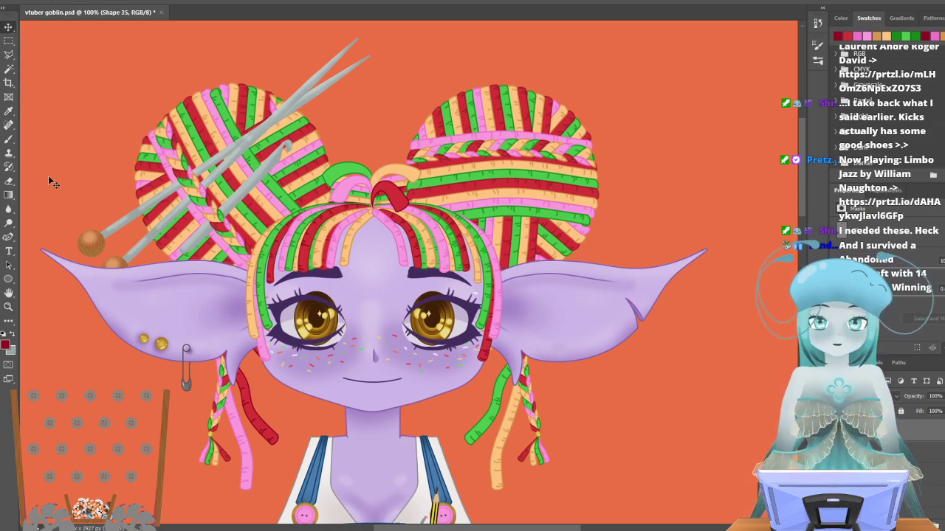
left_click(8, 307)
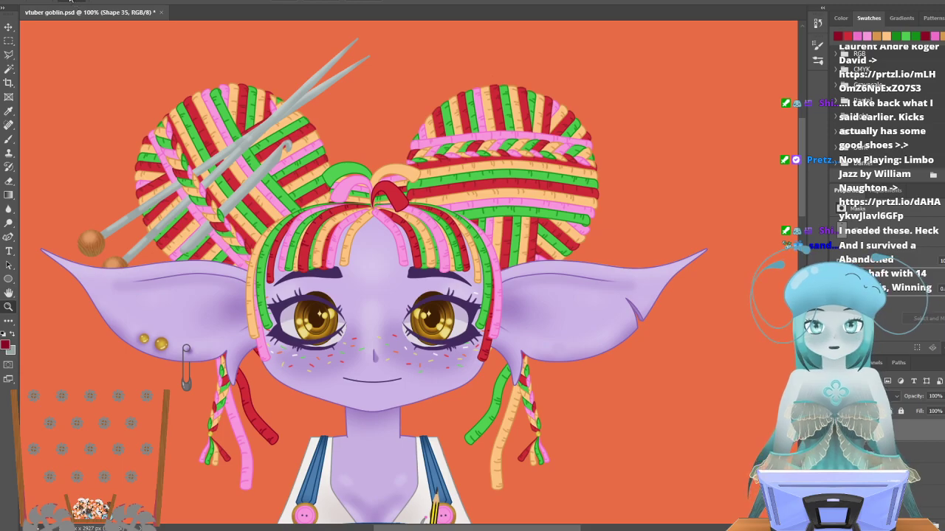
Add a new empty layer beneath the loose strands' layers for painting at the fringe parting.
left_click(377, 175)
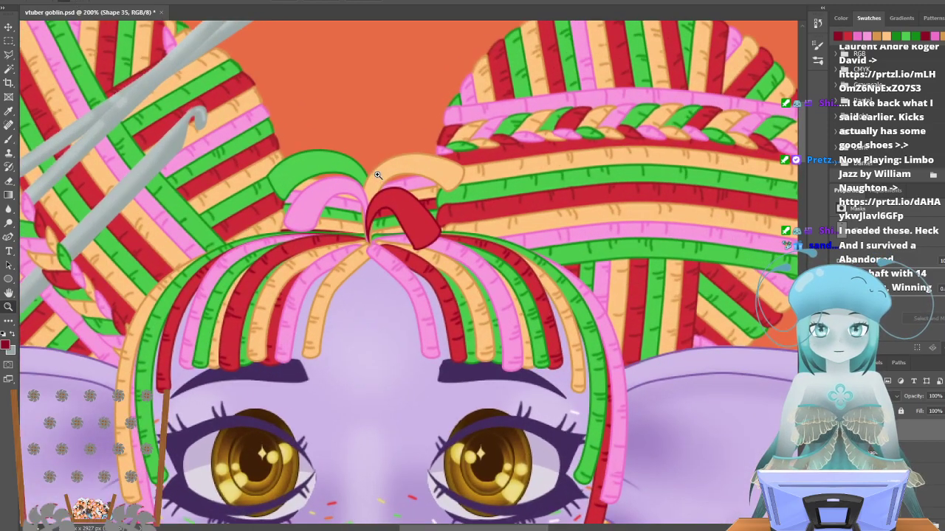
left_click(371, 227)
left_click(372, 236)
left_click(374, 250)
left_click(378, 262)
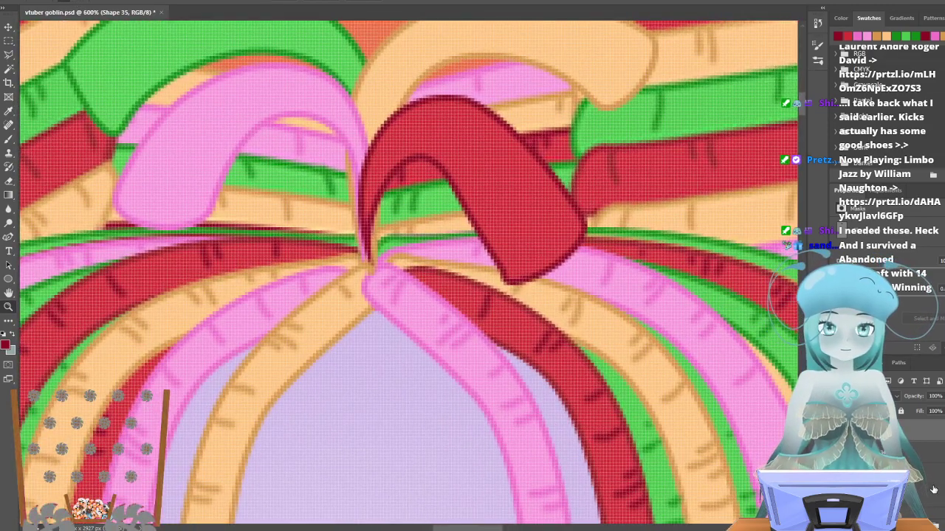
left_click(871, 469)
left_click(936, 526)
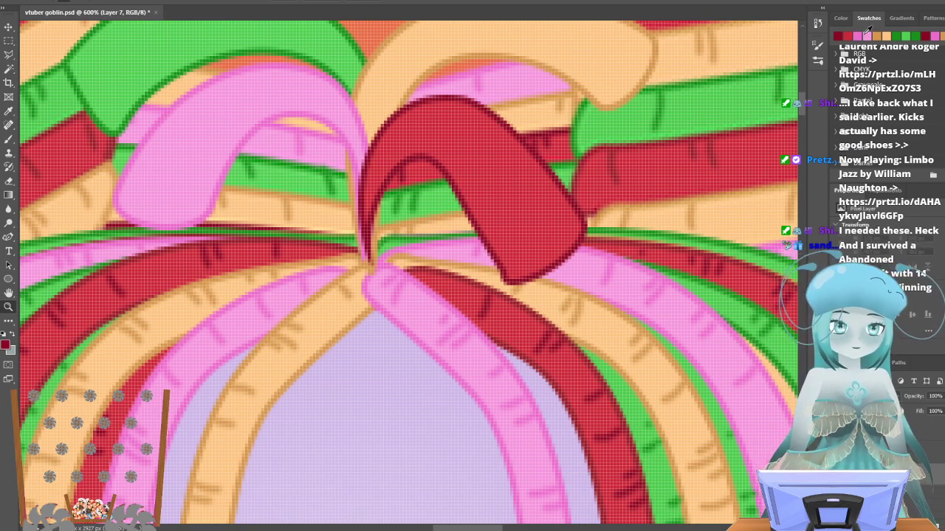
Paint a golden-brown dot over the fringe parting with a 23 px Hard Round brush at 100% hardness.
scroll(889, 109, "down", 2)
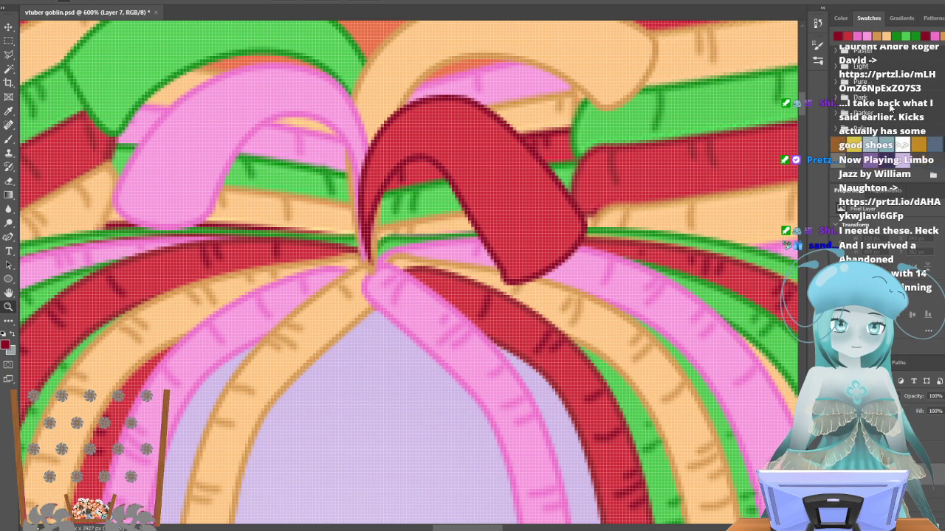
left_click(921, 143)
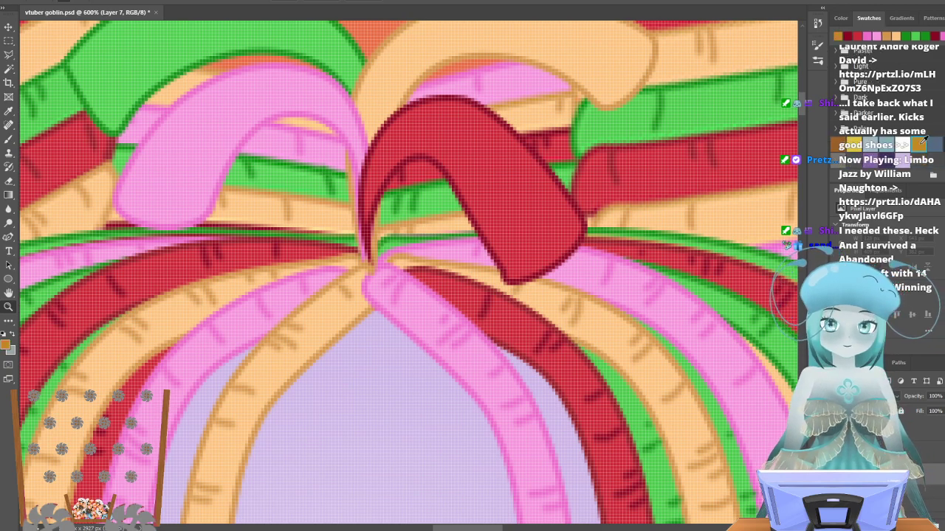
left_click(9, 140)
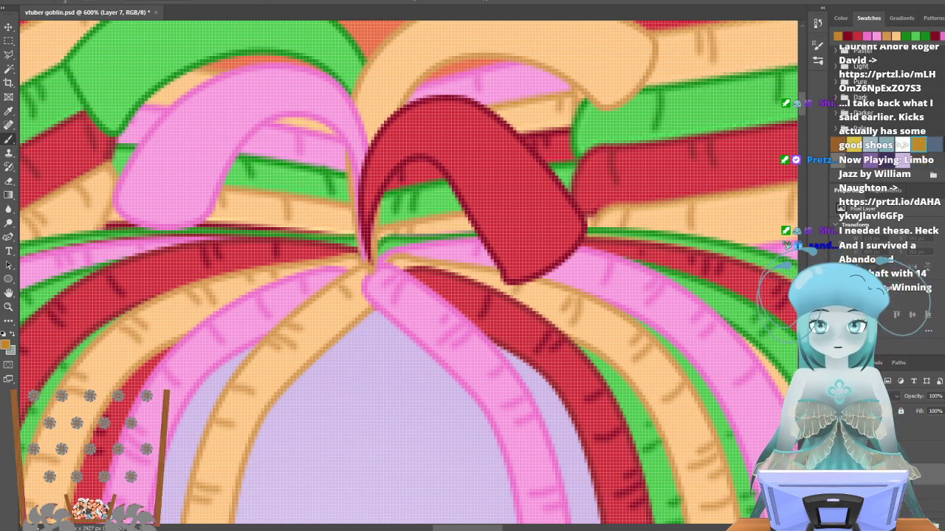
left_click(47, 0)
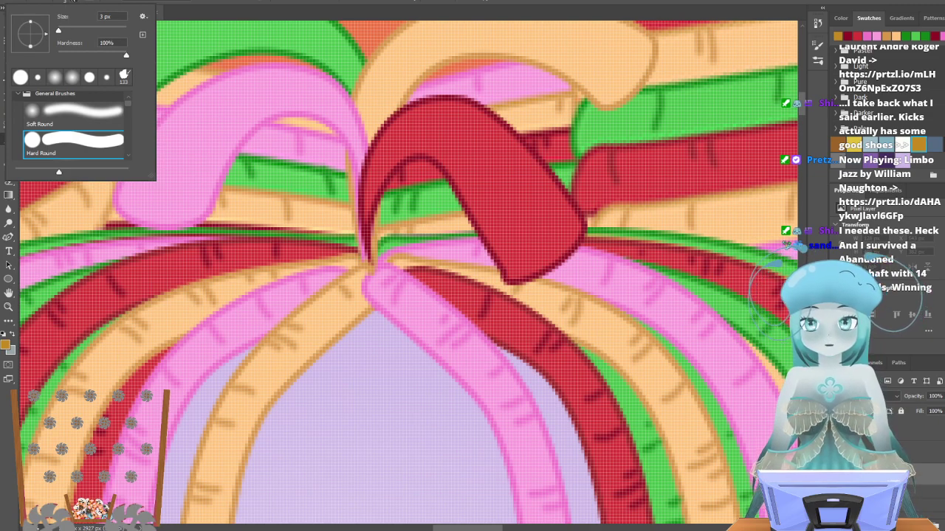
left_click_drag(65, 30, 65, 31)
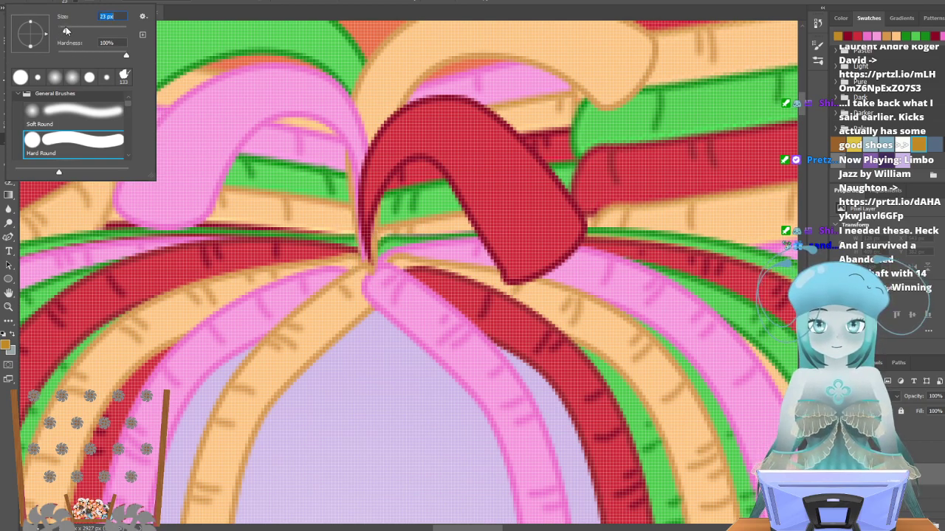
left_click(367, 251)
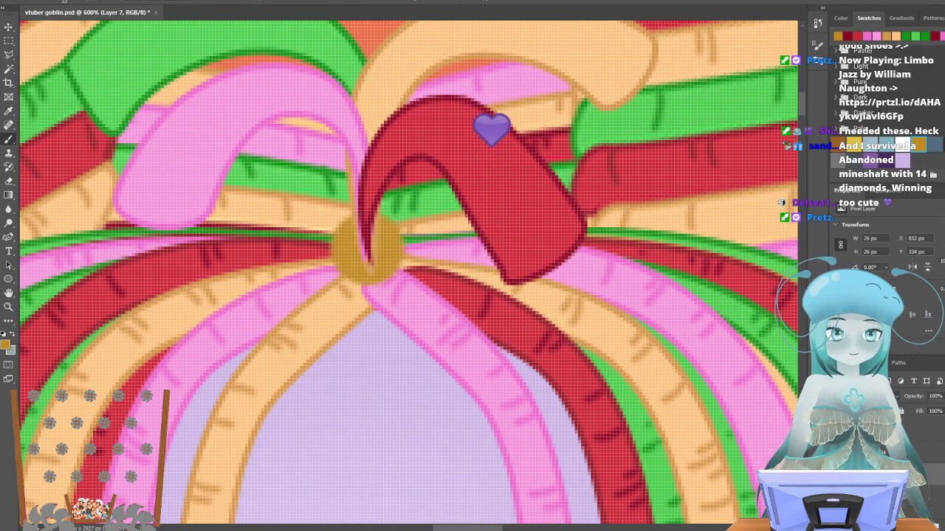
Move the red strand behind the pink and peach-orange strands, and bring the golden dot's layer in front of all strands.
left_click(886, 474)
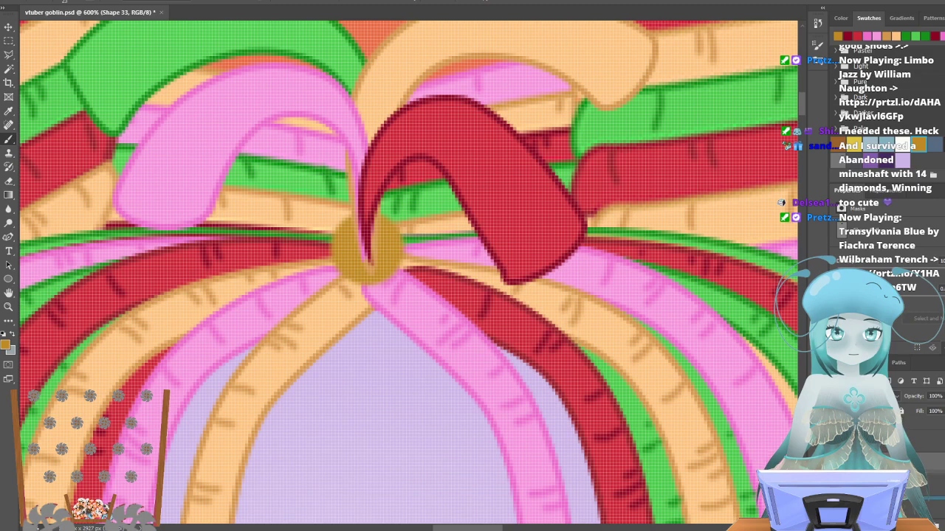
left_click_drag(886, 443, 885, 487)
left_click(886, 464)
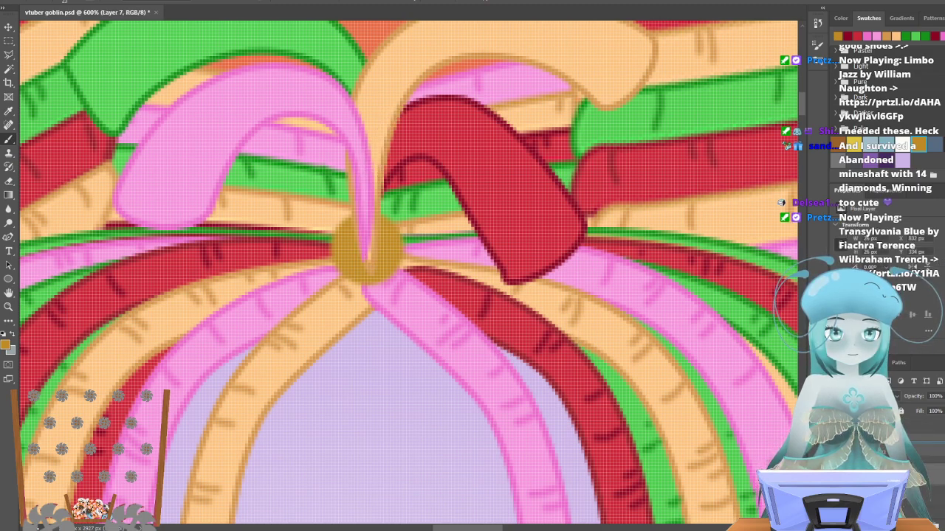
left_click(365, 244)
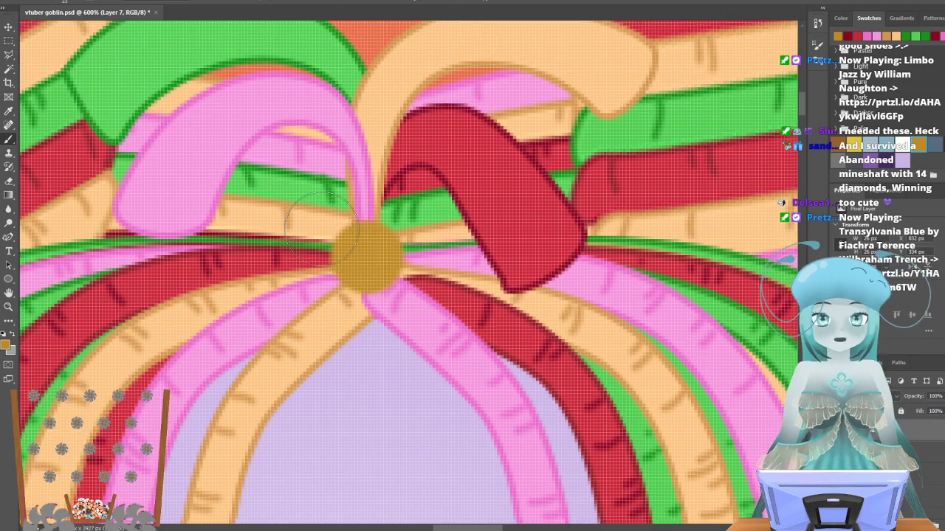
scroll(347, 221, "up", 2)
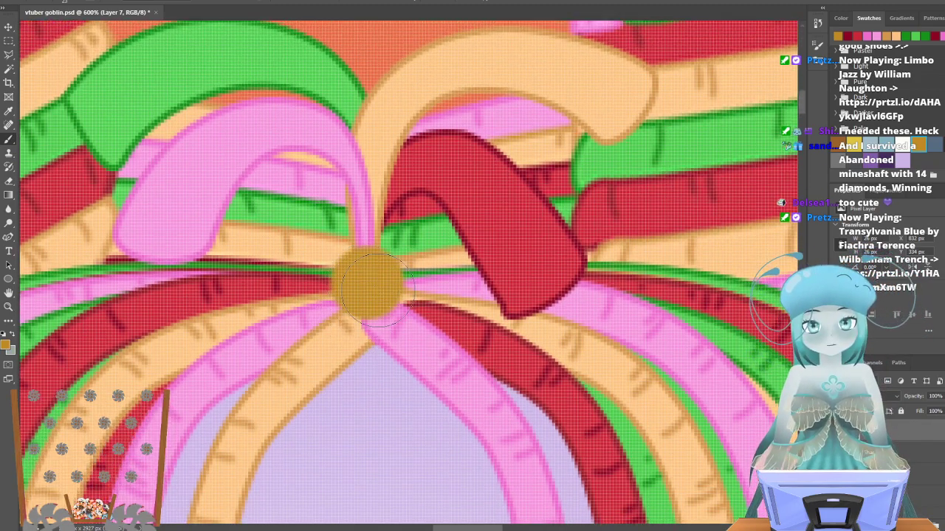
Brighten the golden dot's centre with yellow, using a 17 px Soft Round brush at 0% hardness.
key("z")
left_click(362, 90, "alt")
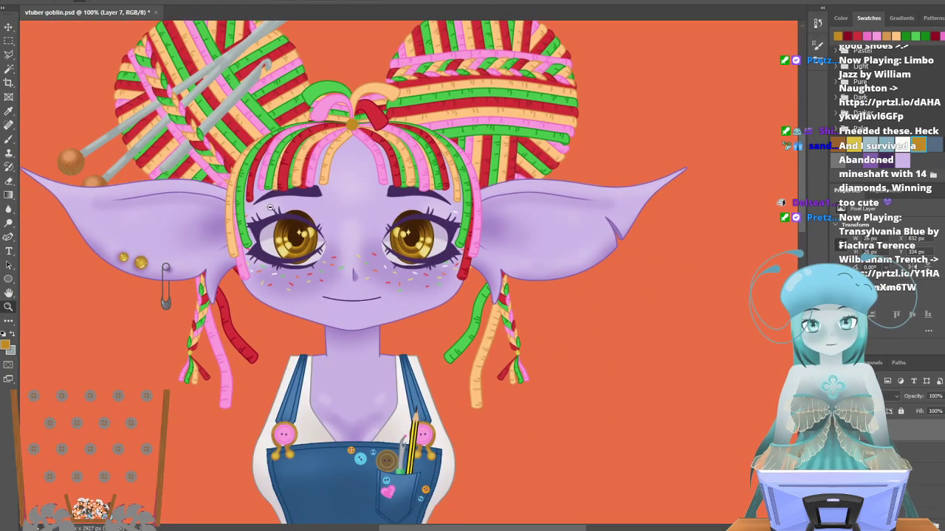
scroll(292, 214, "up", 2)
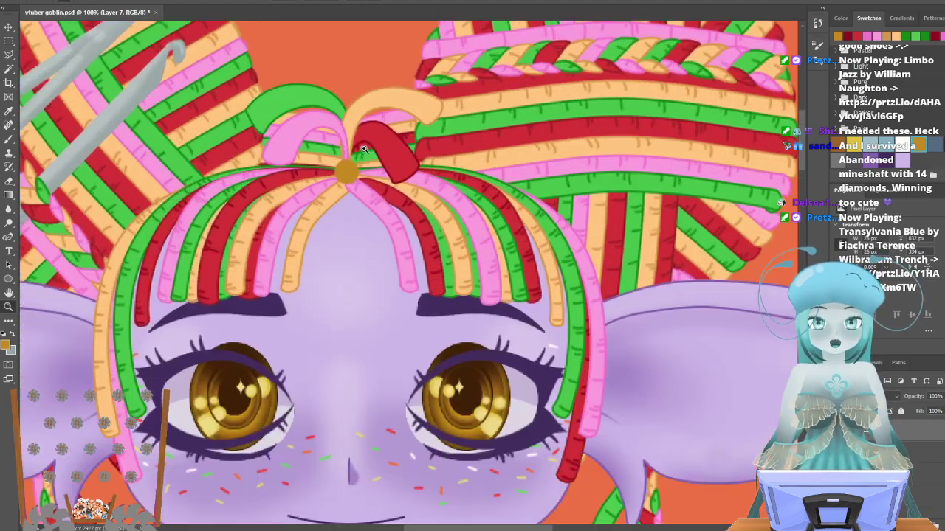
left_click(349, 152)
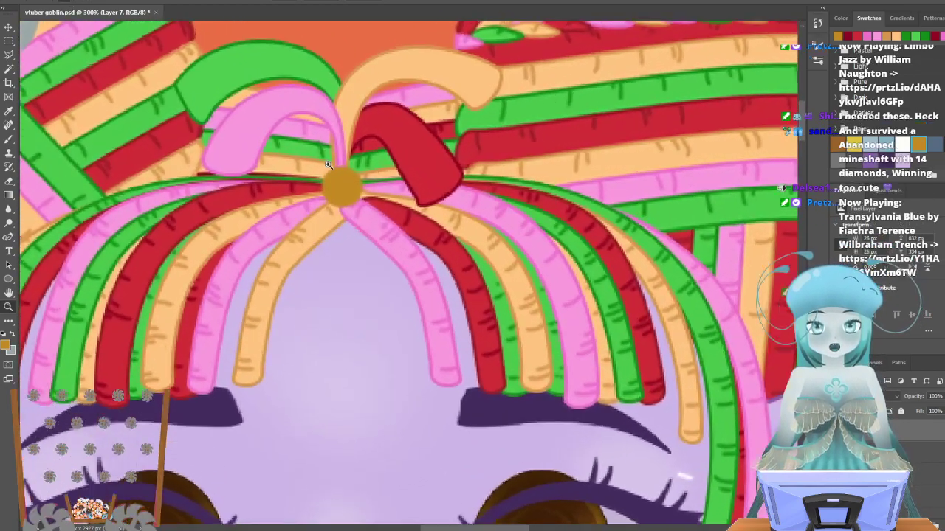
left_click(328, 165)
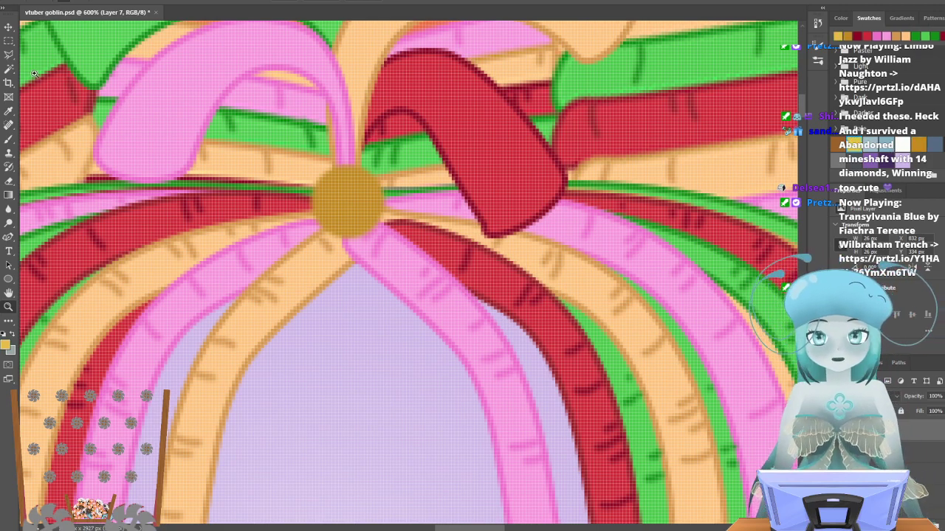
left_click(8, 139)
left_click(68, 1)
left_click(85, 118)
left_click_drag(65, 31, 63, 31)
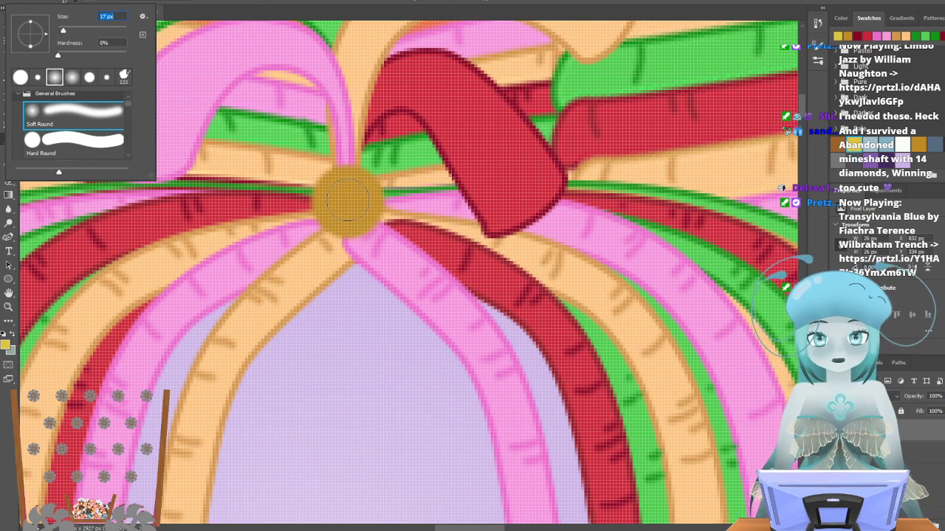
mouse_move(349, 199)
left_mouse_down()
mouse_move(357, 203)
mouse_move(345, 200)
left_mouse_up()
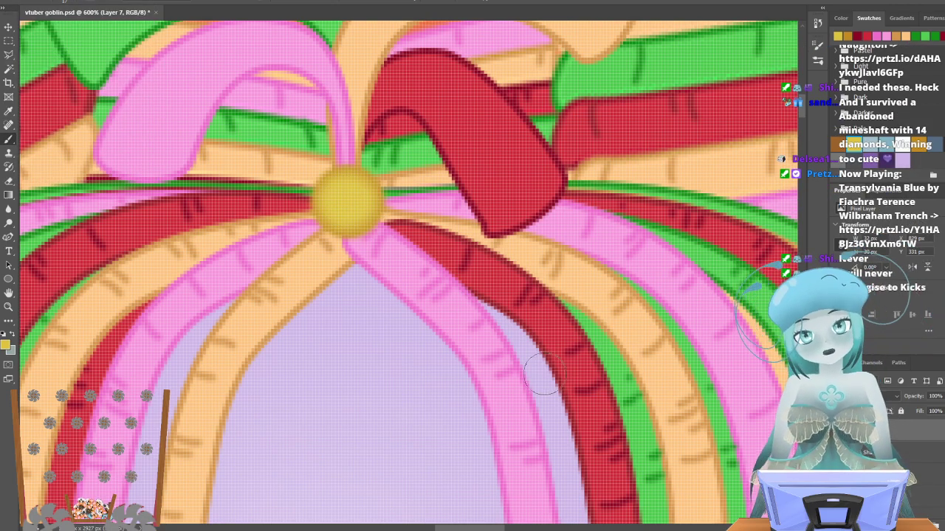
Paint pale-yellow highlights near two opposite edges of the golden bead with a 7 px Soft Round brush, and trim its soft outer edge with the Eraser.
left_click(5, 344)
left_click(205, 212)
left_click(407, 208)
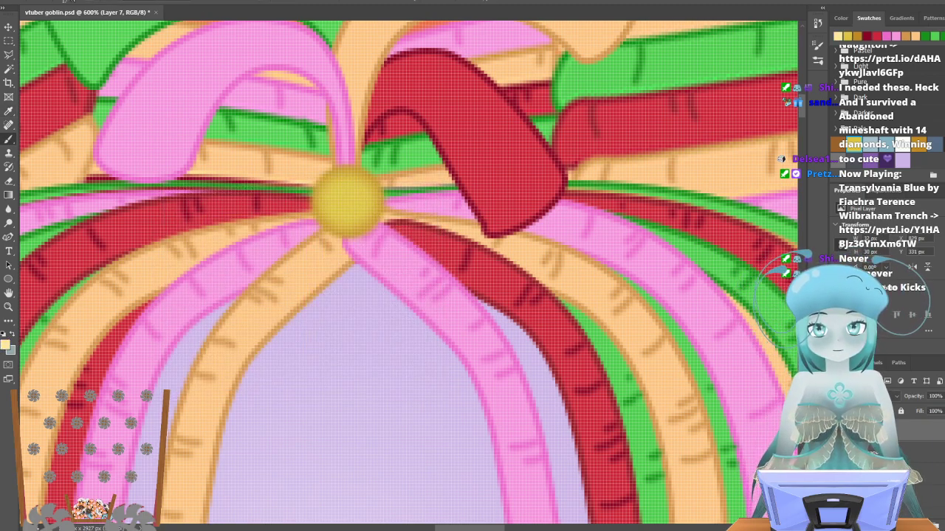
left_click(71, 2)
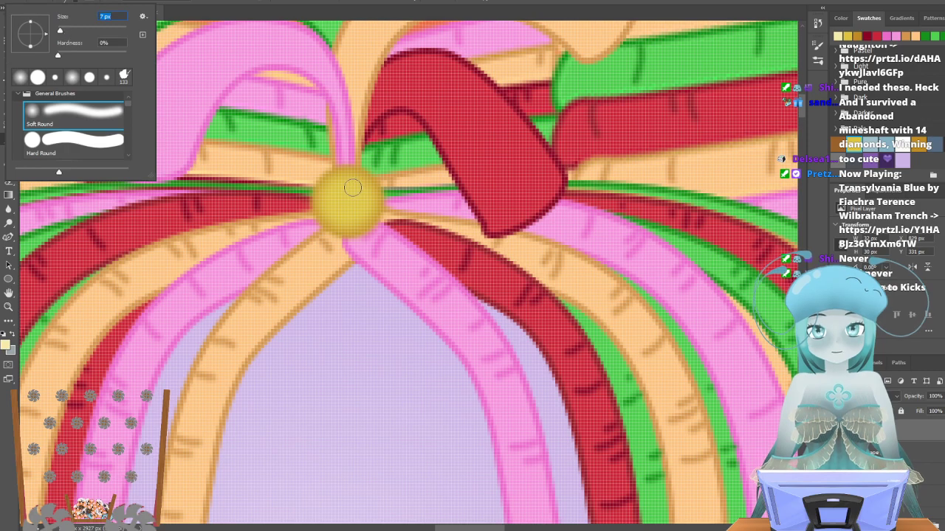
left_click_drag(330, 193, 345, 180)
left_click(359, 220)
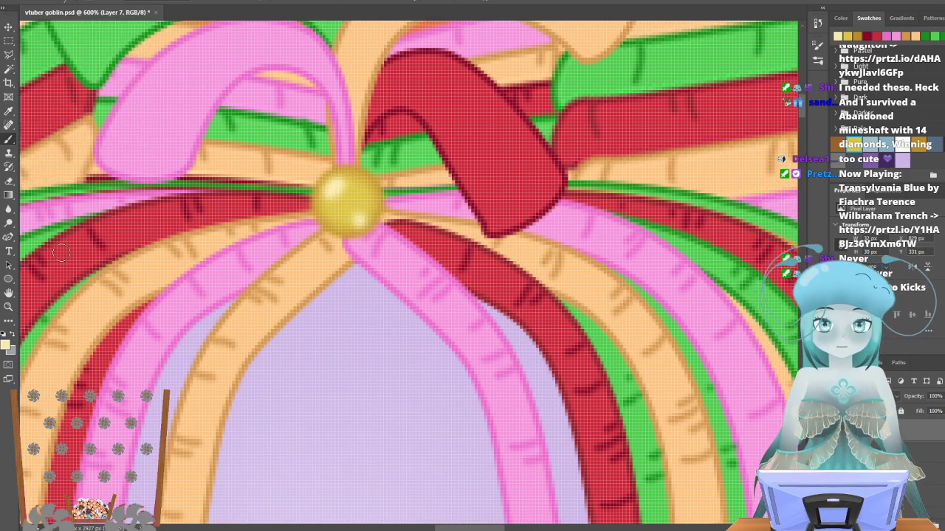
left_click(9, 181)
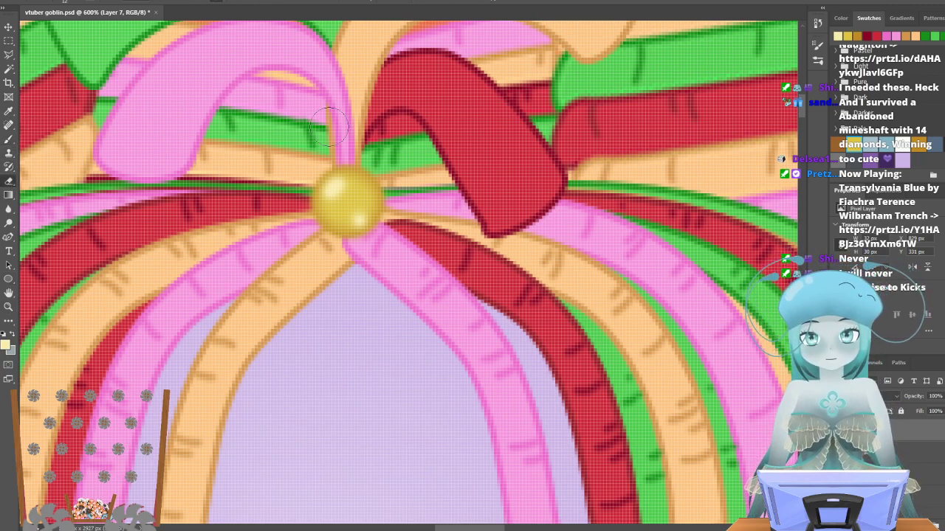
left_click_drag(354, 147, 373, 154)
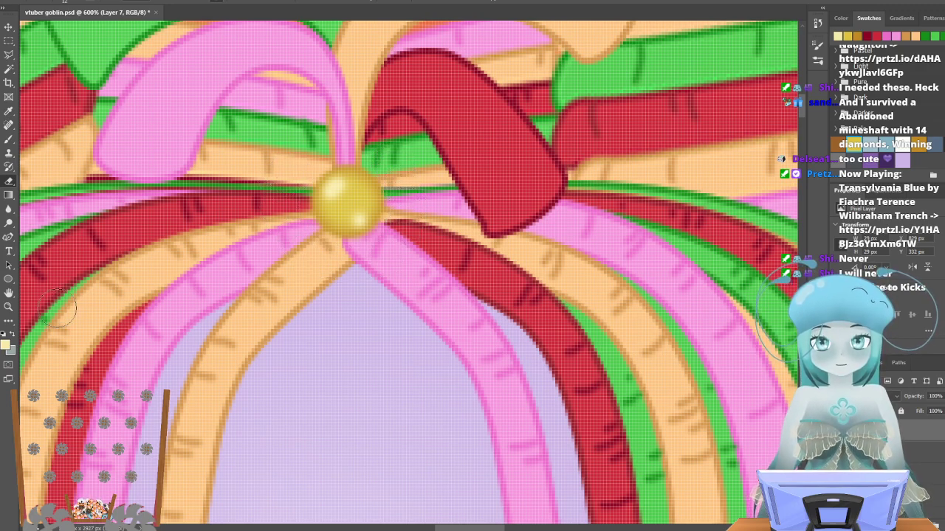
Group the golden bead's layer with the loose strands' layers and name the group Tuft.
left_click(9, 307)
left_click(338, 97, "alt")
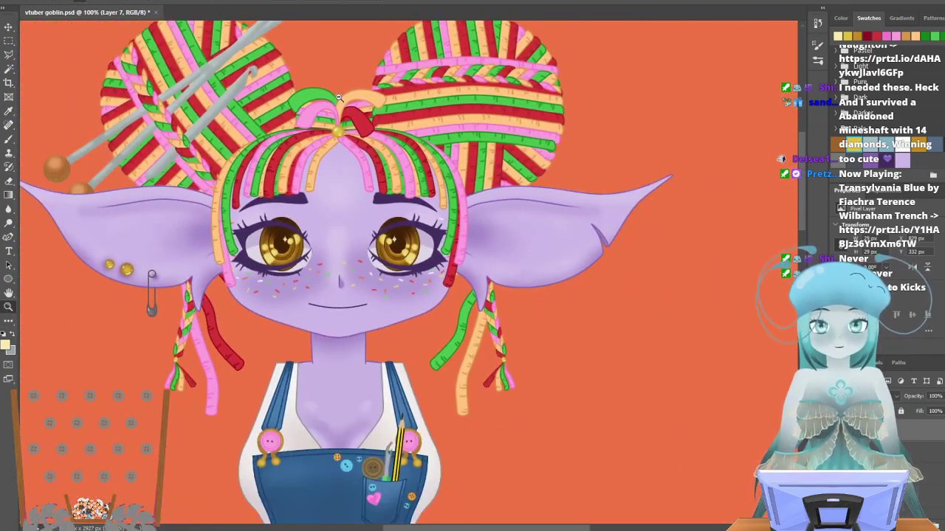
left_click(338, 97, "alt")
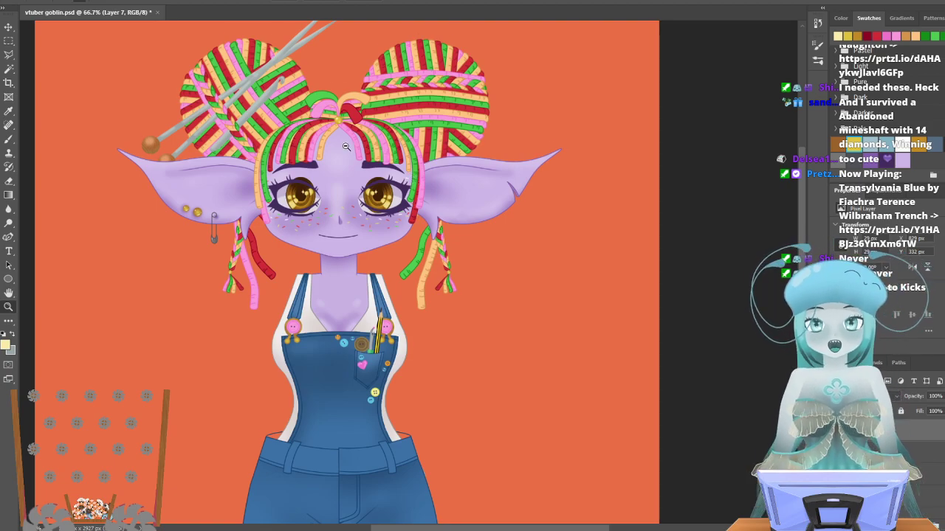
scroll(345, 146, "down", 1)
scroll(284, 169, "up", 3)
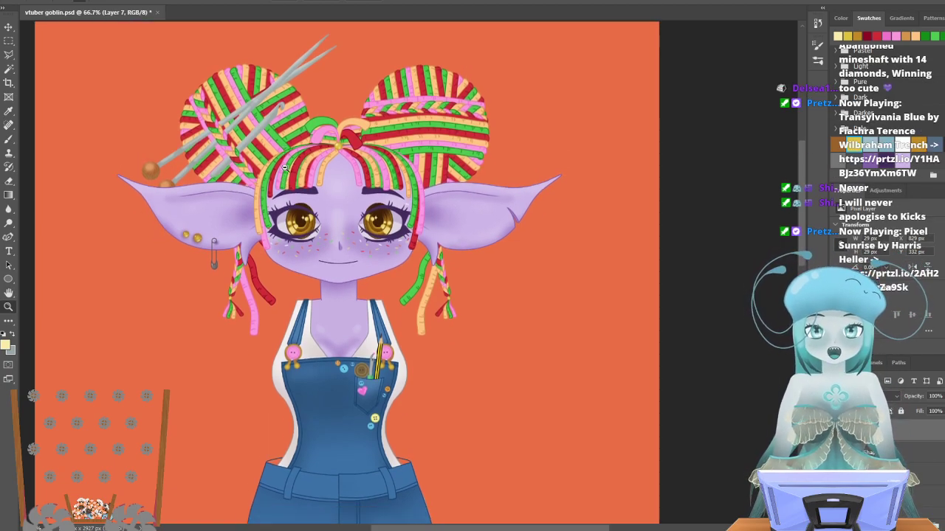
scroll(285, 167, "up", 1)
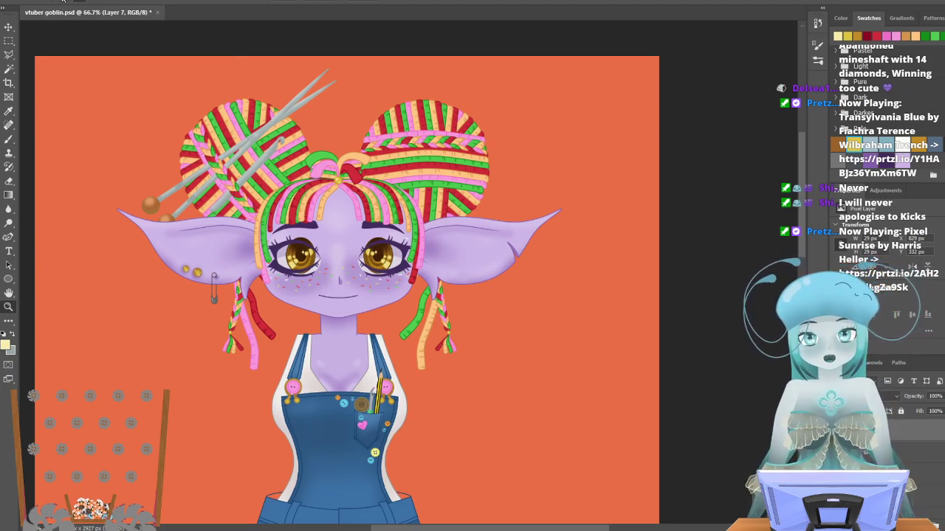
left_click_drag(332, 147, 484, 222)
left_click(921, 451)
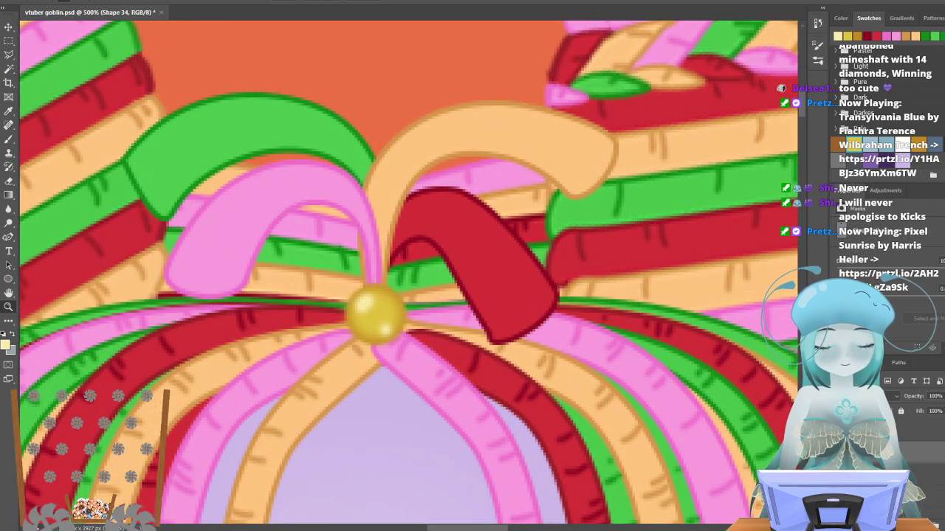
left_click(921, 430)
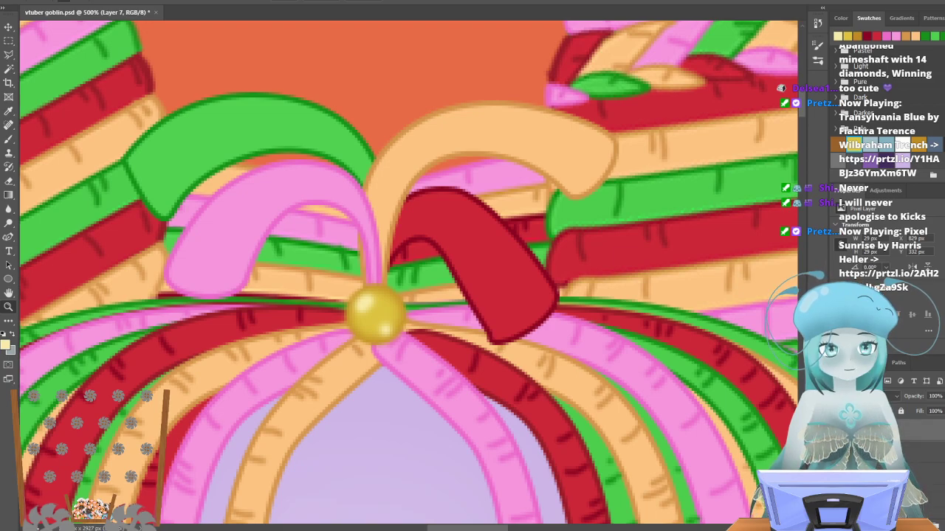
left_click(921, 512, "shift")
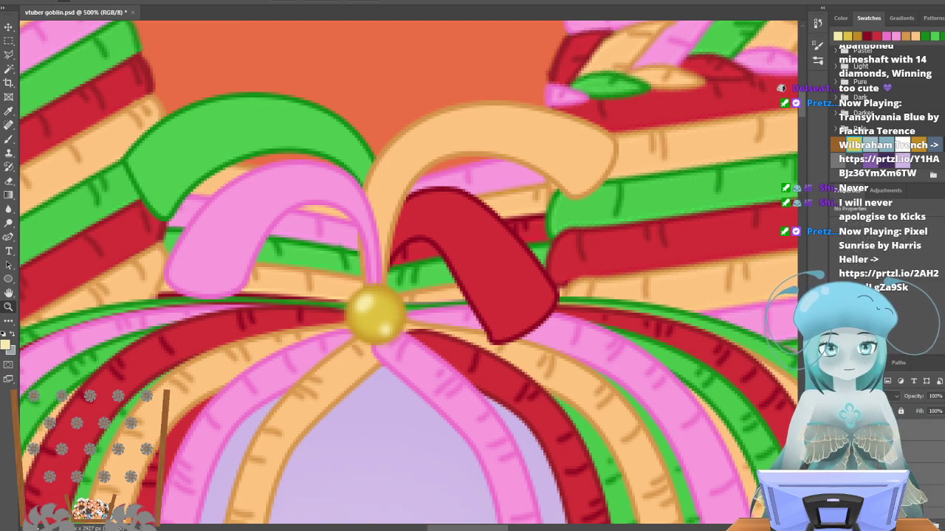
key("ctrl+g")
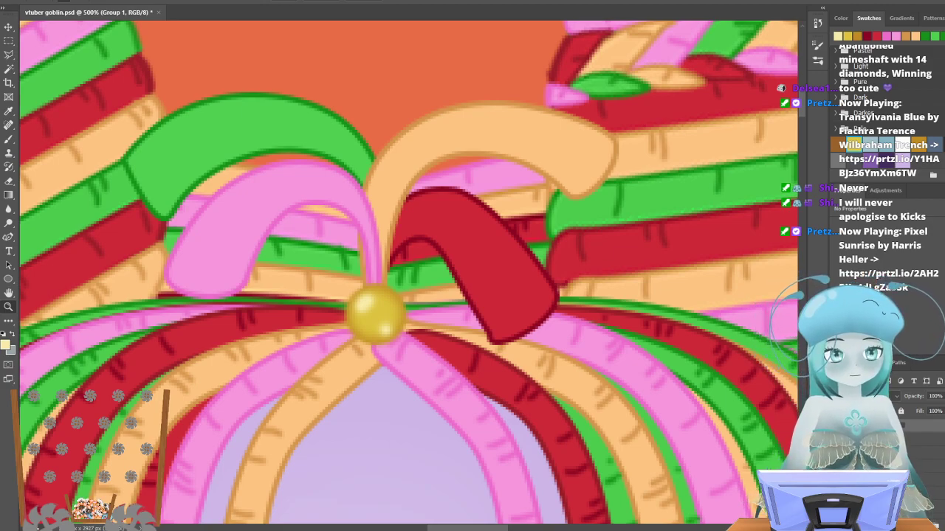
left_click(910, 432)
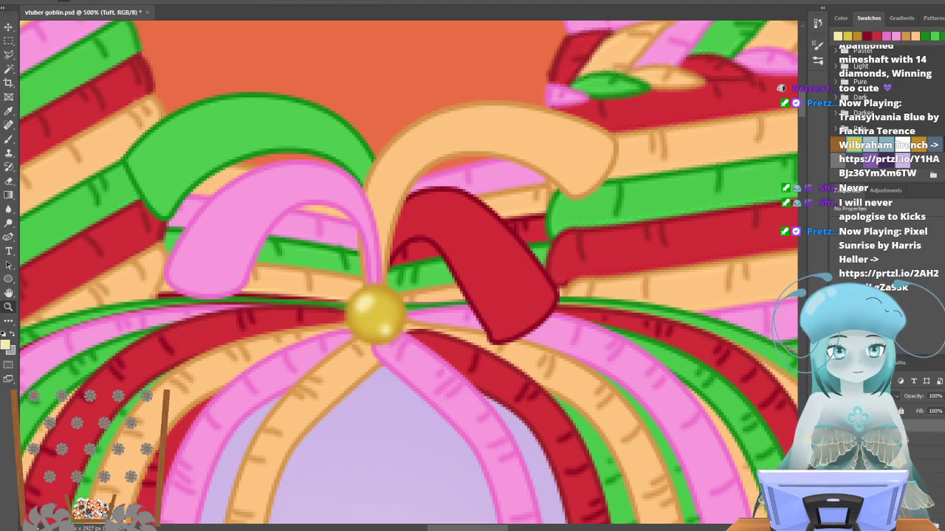
Rename the loose strands' layers in the Tuft group by colour with a T suffix, such as Red T and Green T.
left_click(917, 444)
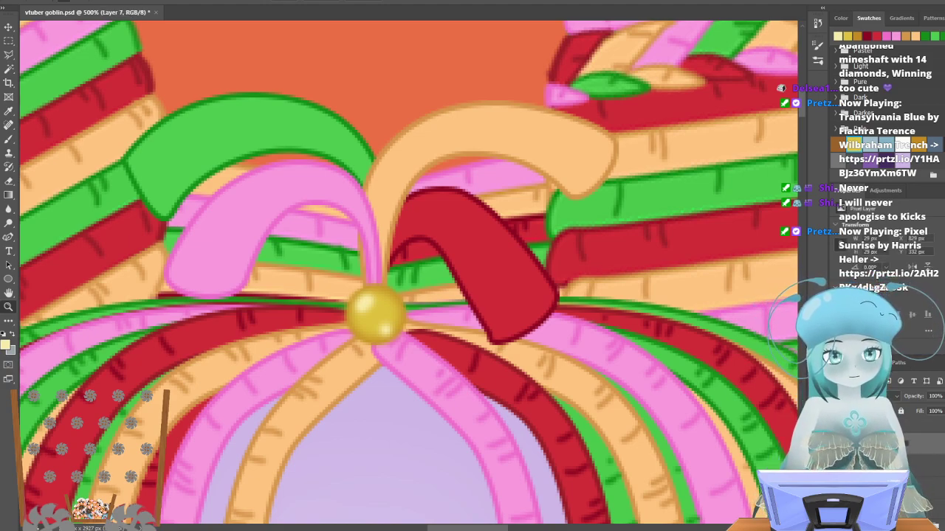
left_click(918, 465)
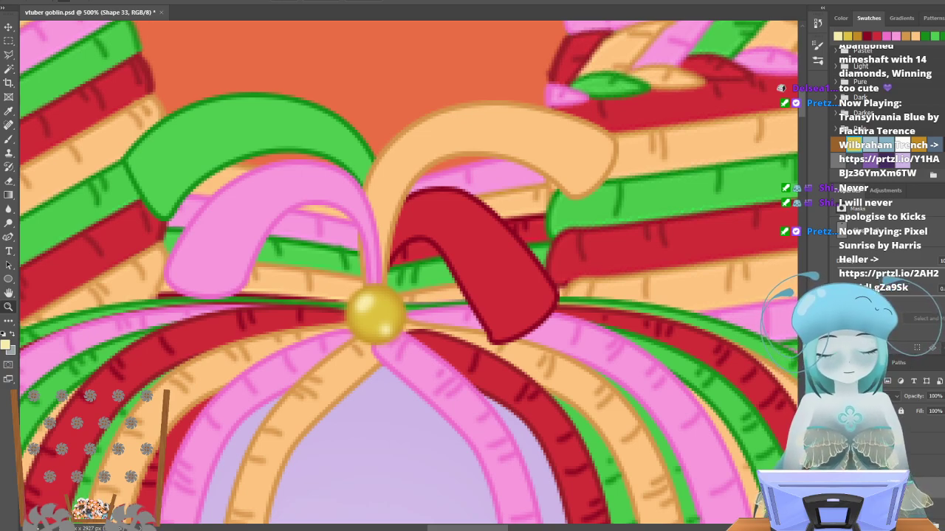
key("alt+[")
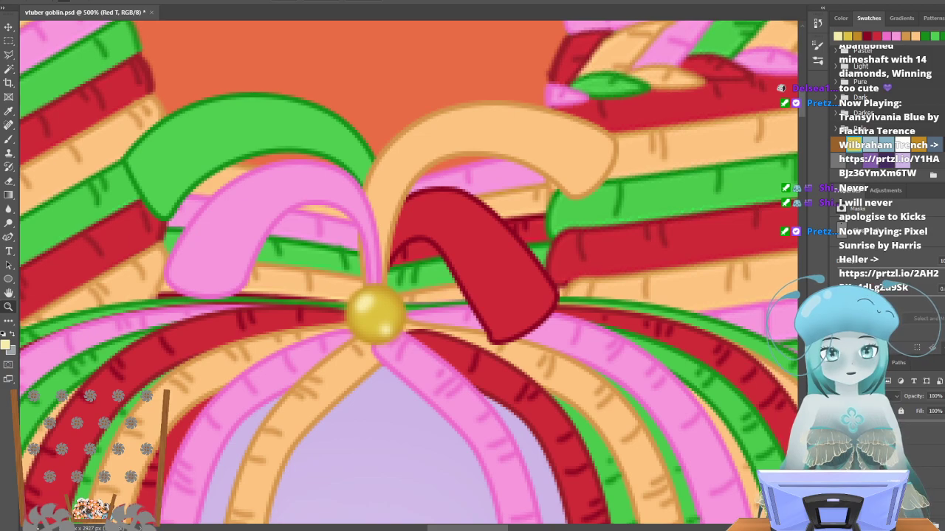
key("alt+[")
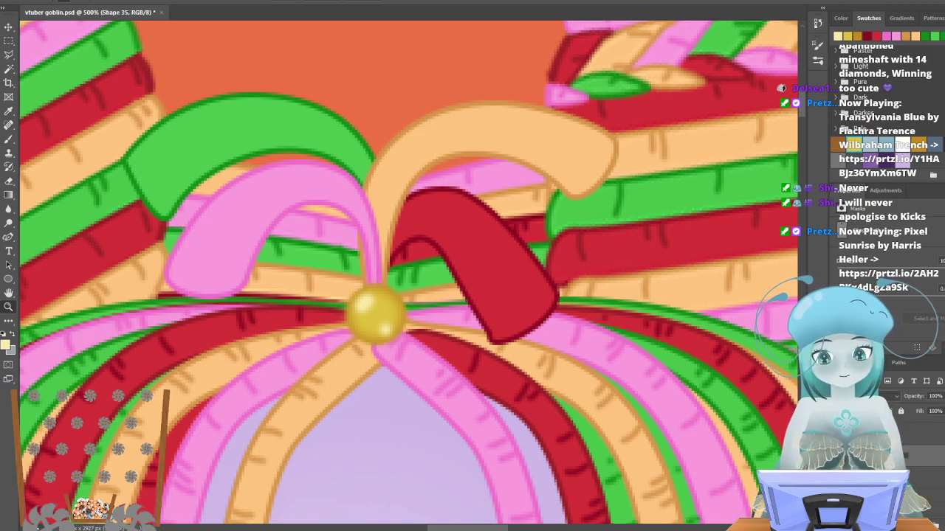
key("alt+[")
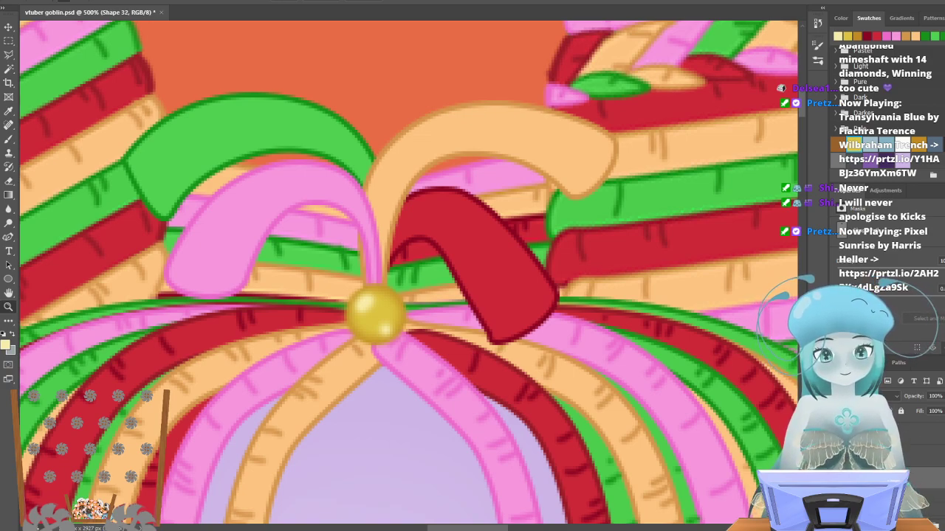
left_click(931, 478)
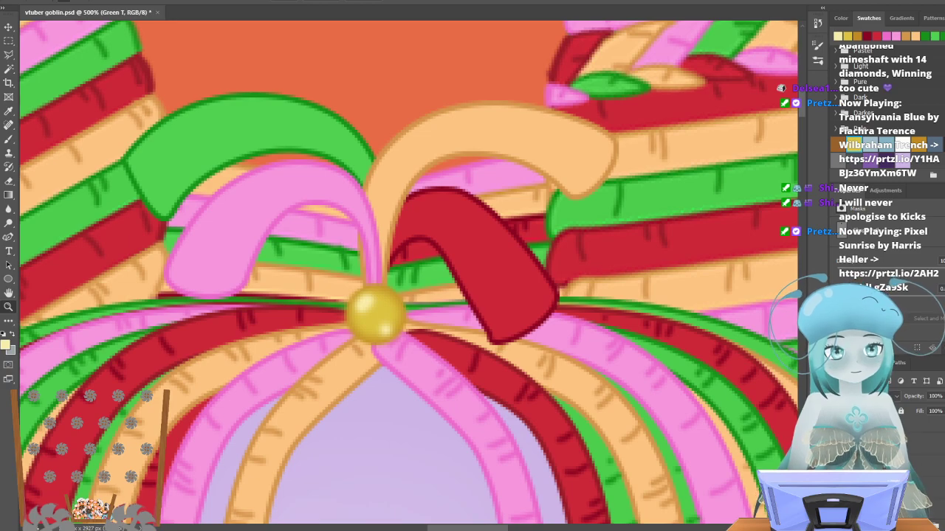
Rasterize the loose strands' shape layers, and hide the pink, peach-orange and red strands with the Green T layer selected.
left_click(926, 465, "shift")
right_click(926, 465)
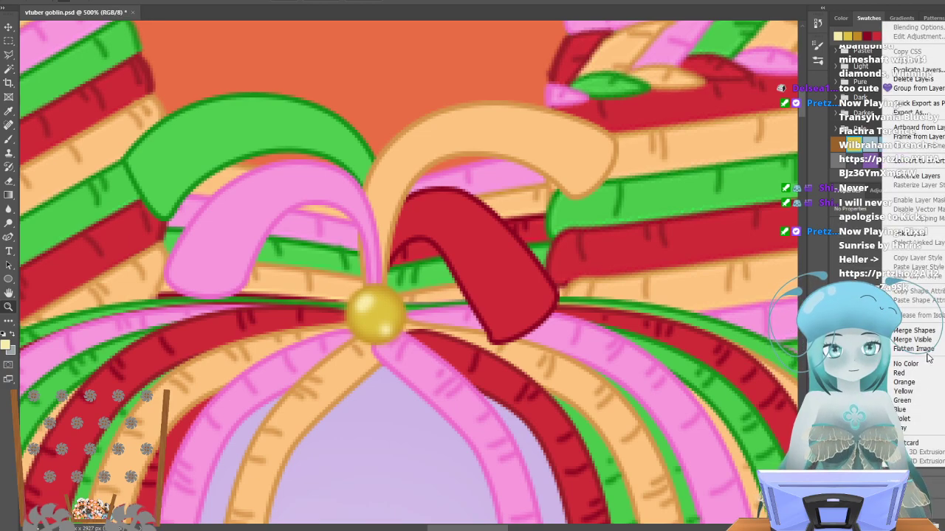
left_click(915, 330)
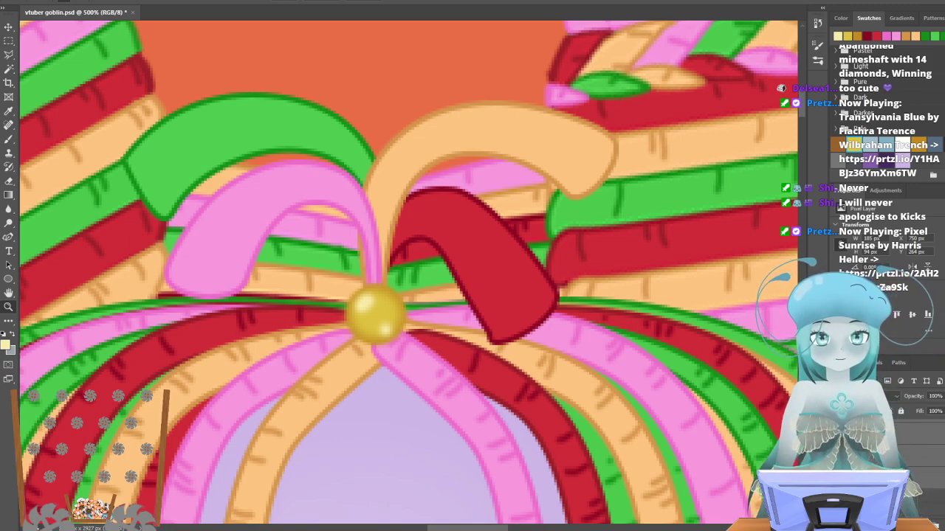
left_click(928, 487)
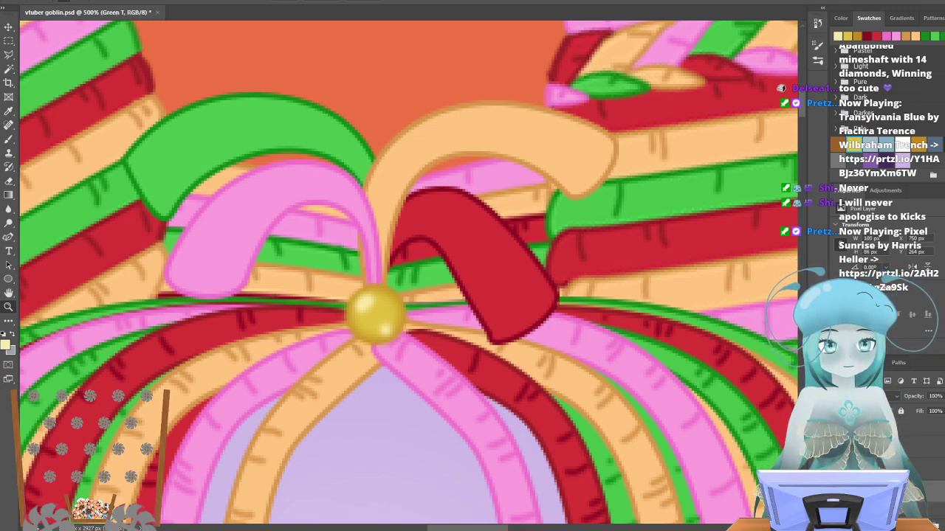
key("ctrl+z")
key("ctrl+z")
key("ctrl+z")
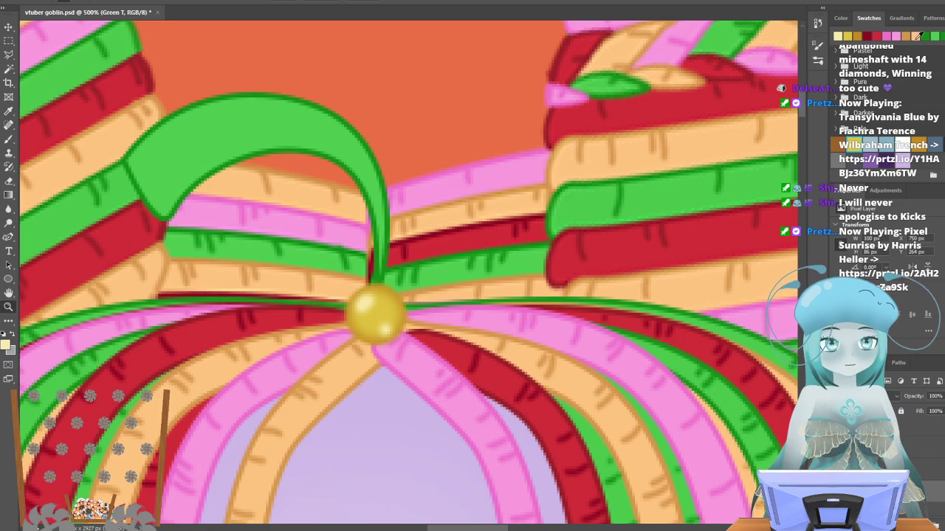
Paint short dark-green texture lines along both edges of the green strand with a reduced Soft Round brush.
left_click(933, 35)
left_click(9, 139)
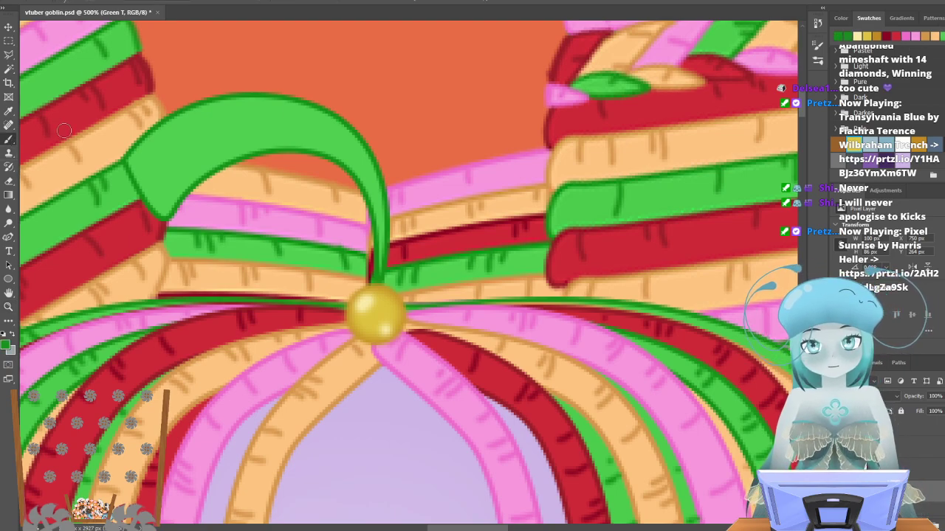
right_click(95, 25)
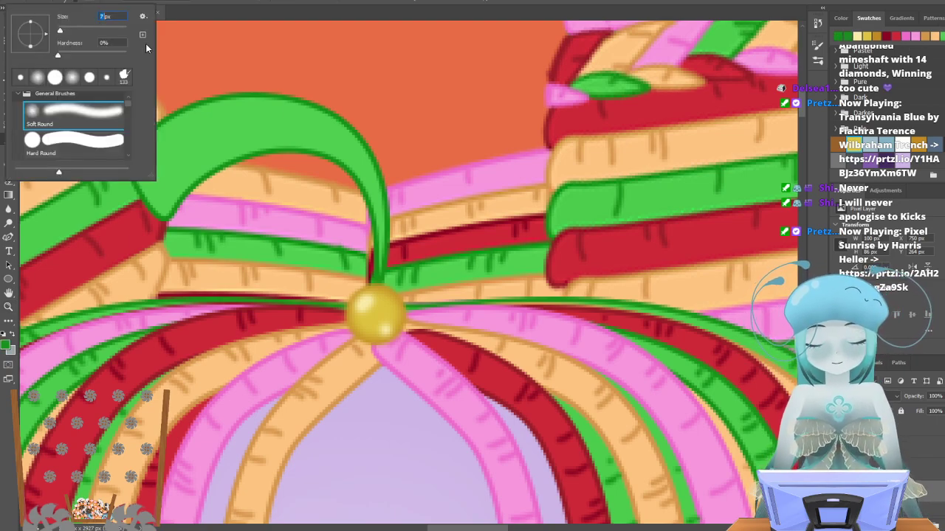
key("Down")
key("Down")
key("Return")
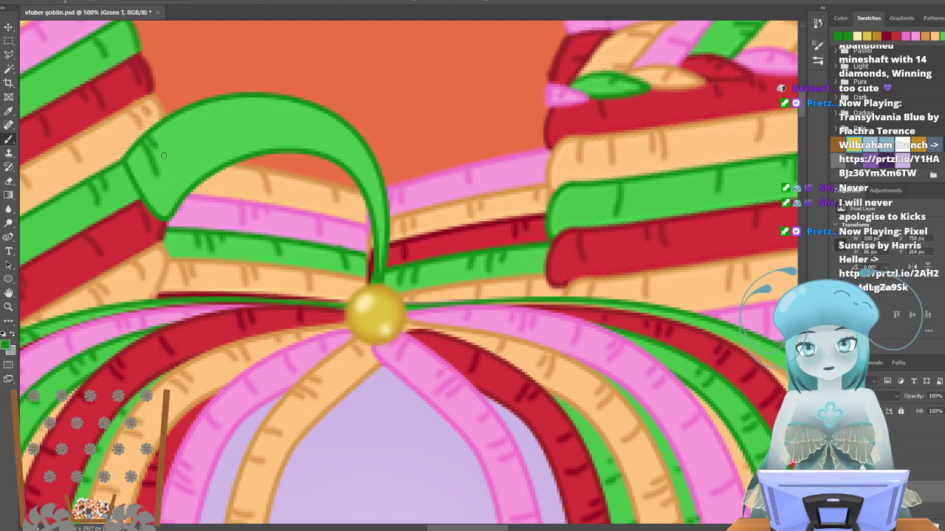
left_click_drag(180, 117, 195, 140)
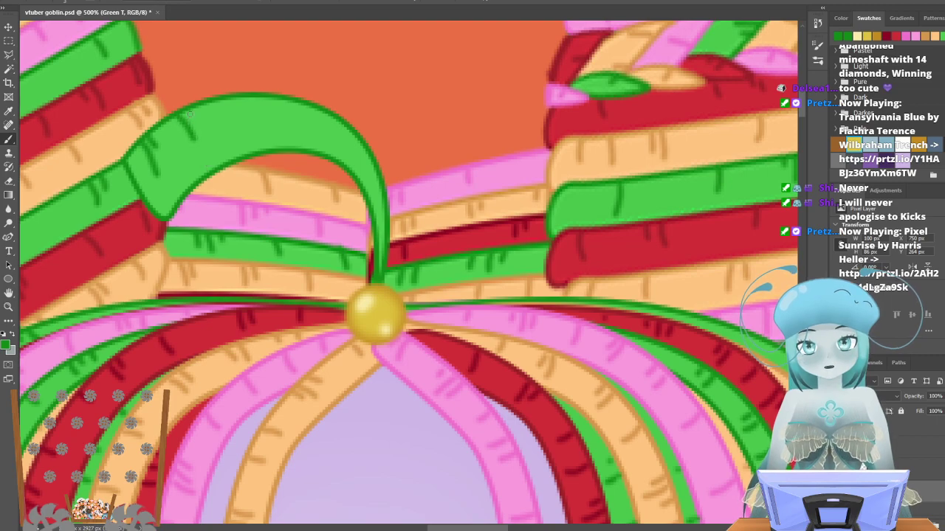
left_click_drag(246, 97, 253, 153)
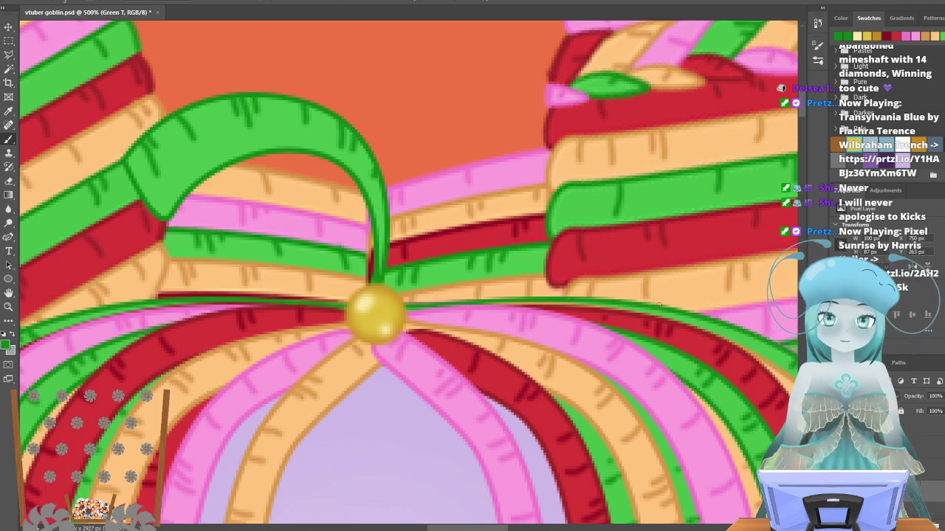
Show and hide the red, peach-orange and pink strands one at a time to check which layer holds each strand.
left_click(838, 473)
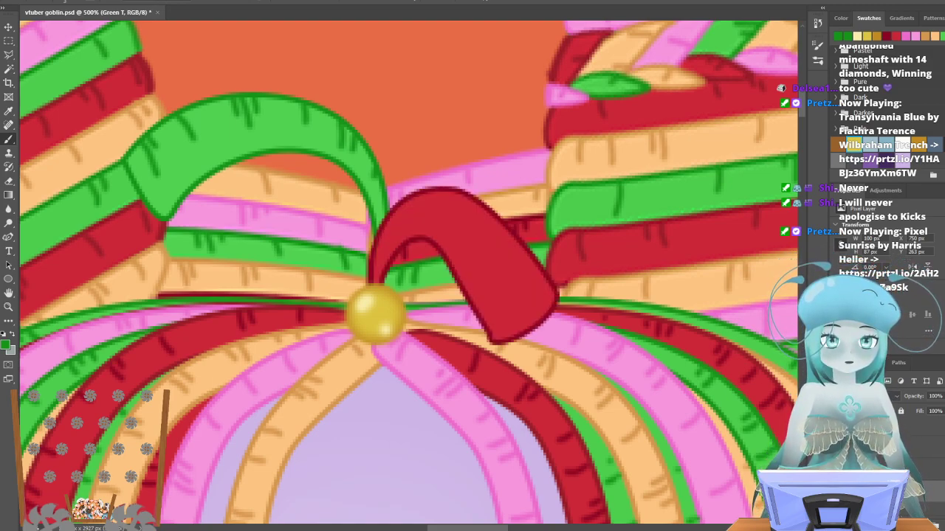
left_click(838, 472)
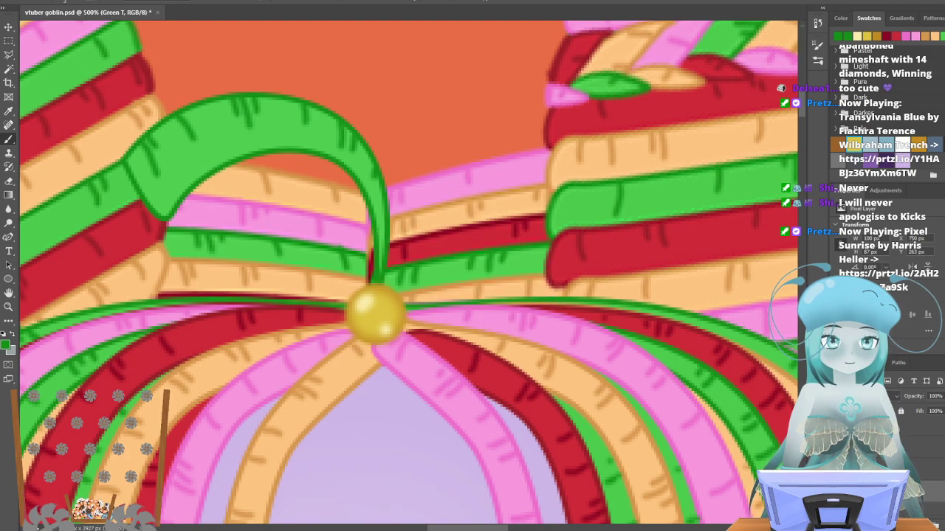
left_click(839, 472)
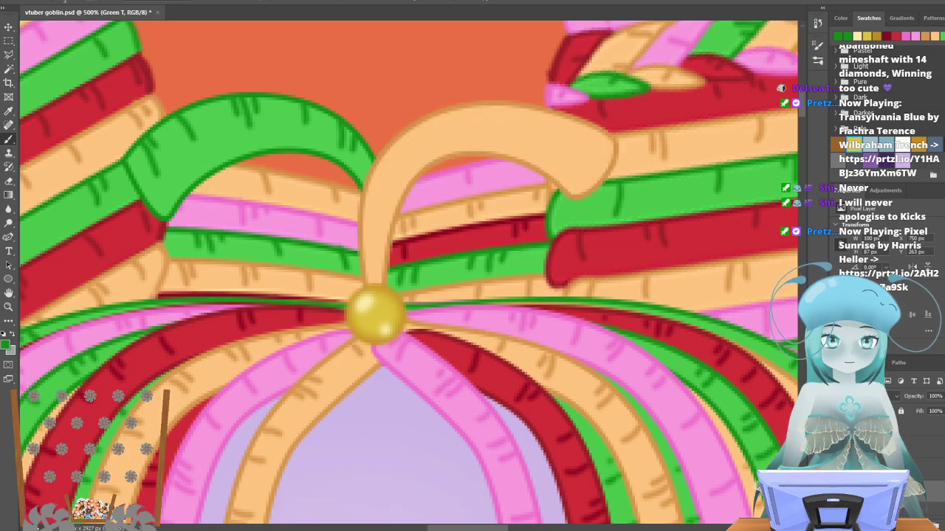
left_click(839, 472)
left_click(839, 457)
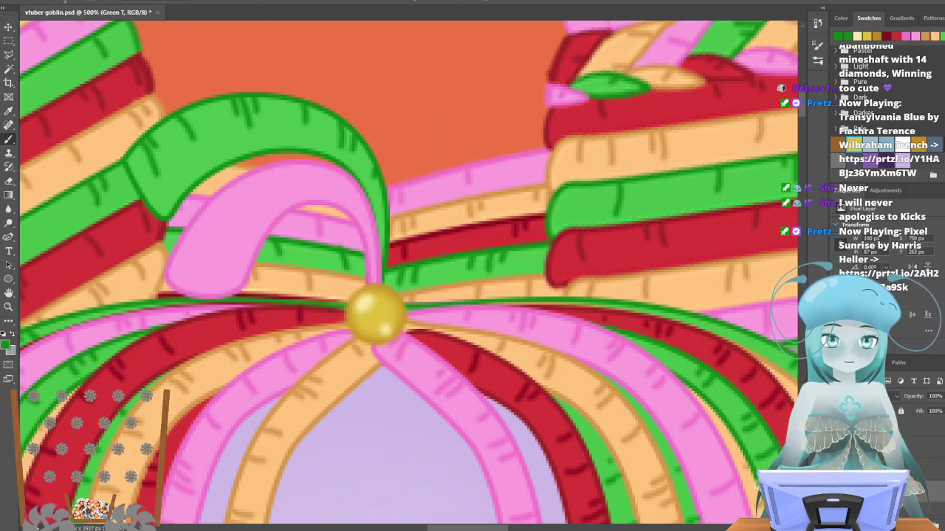
left_click(838, 457)
left_click(838, 472)
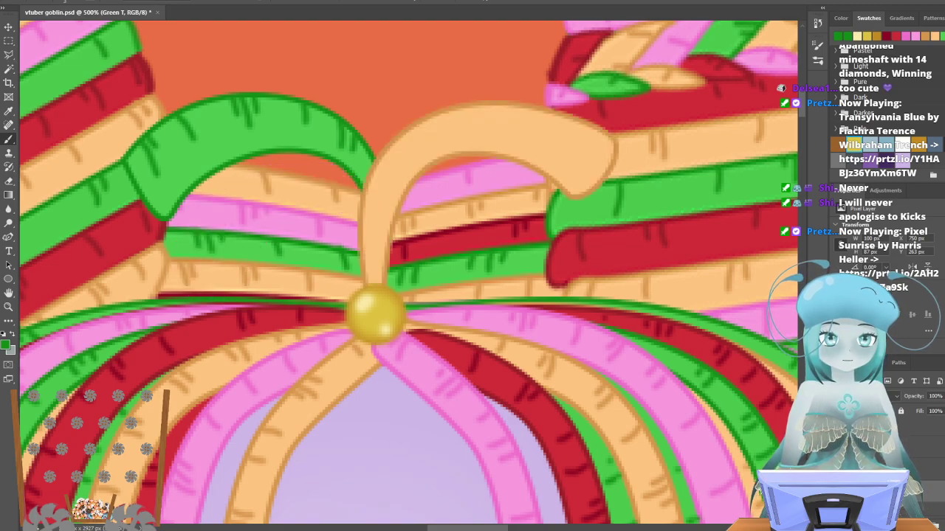
left_click(838, 470)
Rearrange the stacking of the Pink T, Yellow T and Red T layers within the Tuft group, checking the strands' visibility.
left_click_drag(871, 448, 870, 482)
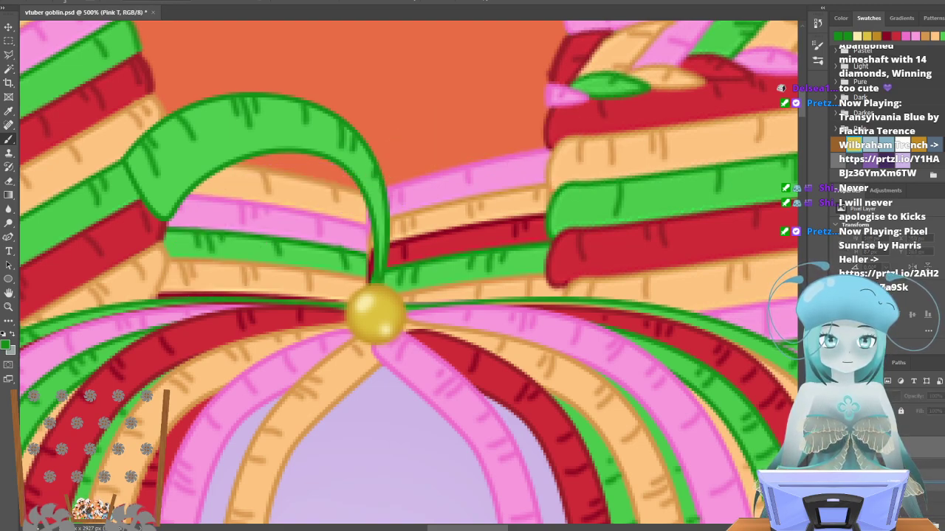
left_click(838, 458)
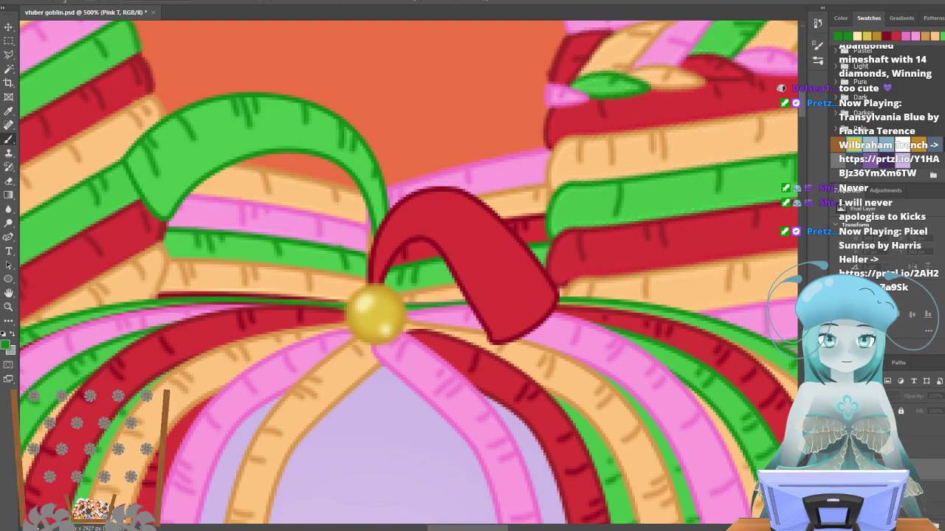
left_click(838, 458)
left_click(878, 456)
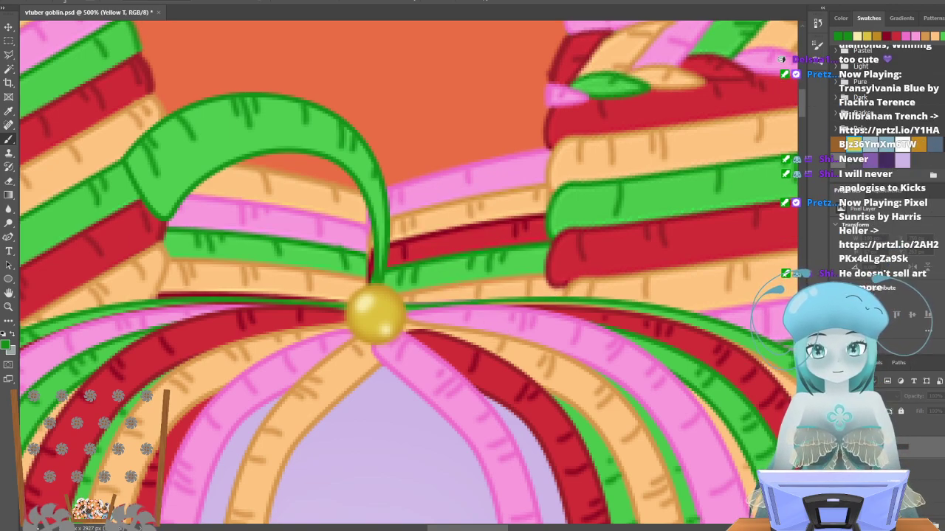
left_click(909, 457)
left_click(839, 457)
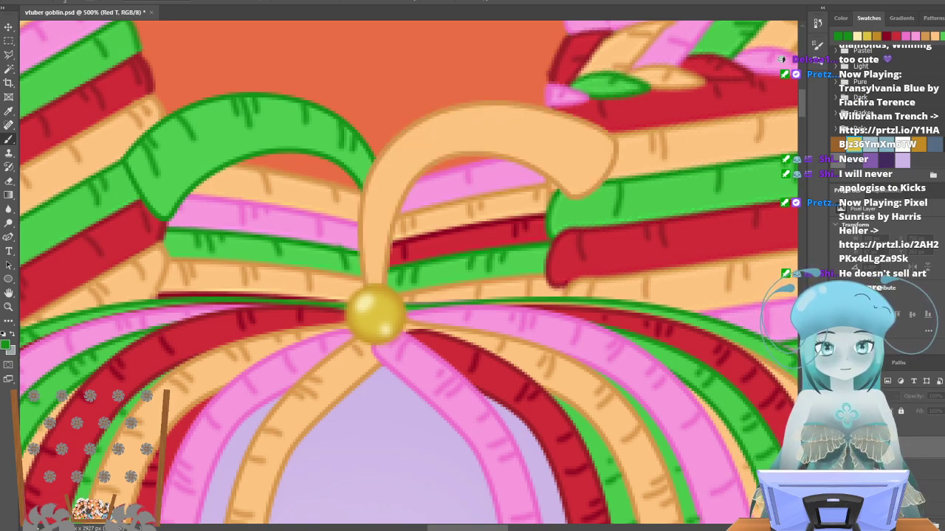
left_click(838, 447)
double_click(877, 469)
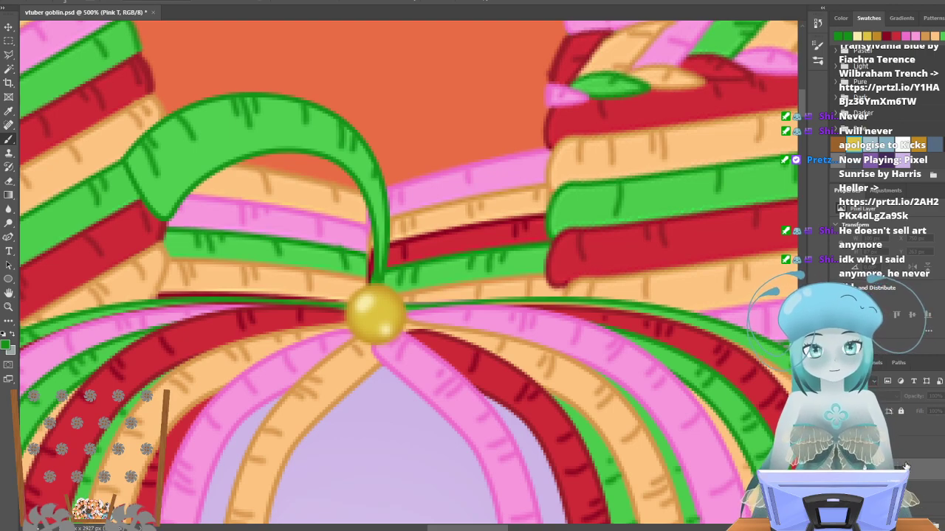
left_click(912, 429)
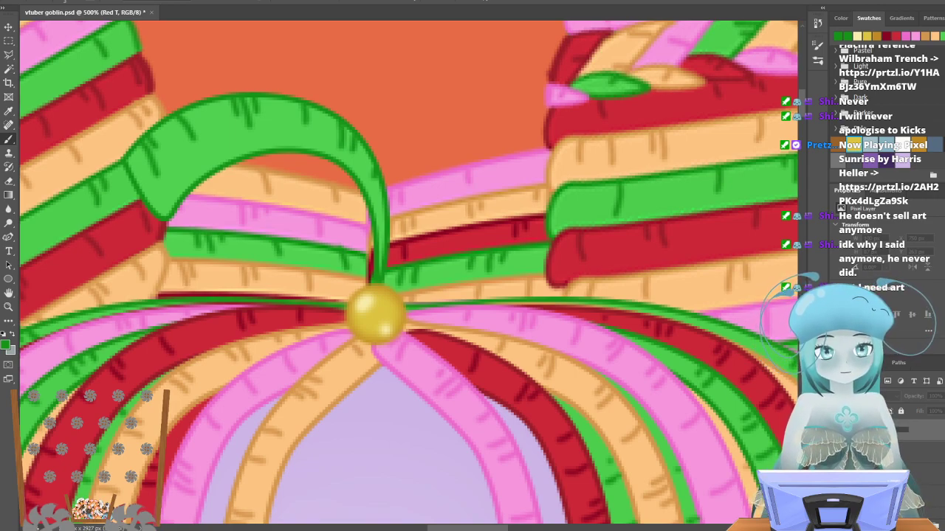
Move the Red T layer above Pink T in the Tuft group and show all the strands to check their overlap.
left_click(912, 430)
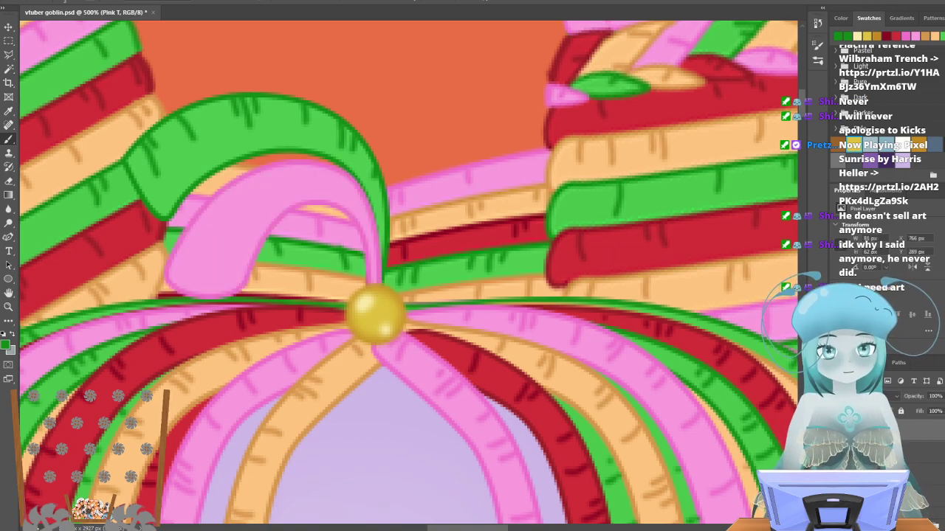
left_click(839, 448)
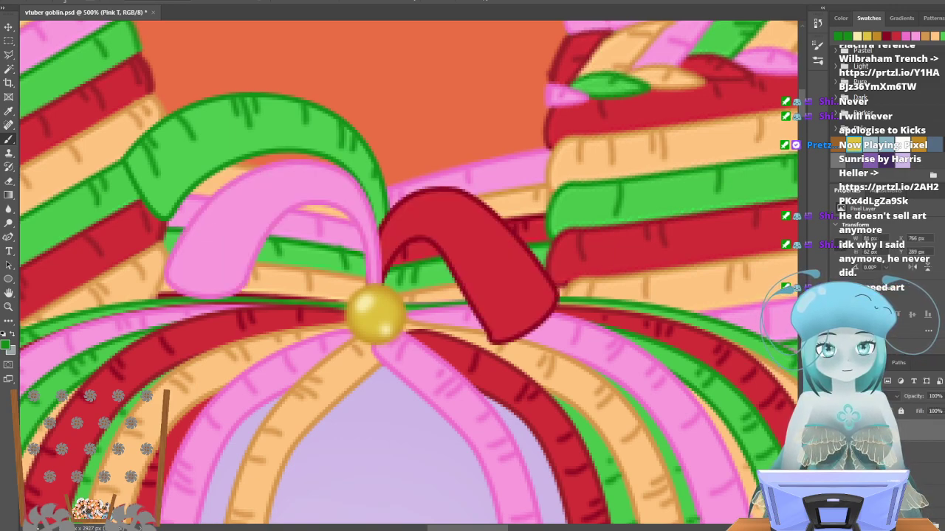
left_click(838, 430)
left_click(838, 451)
left_click(913, 451)
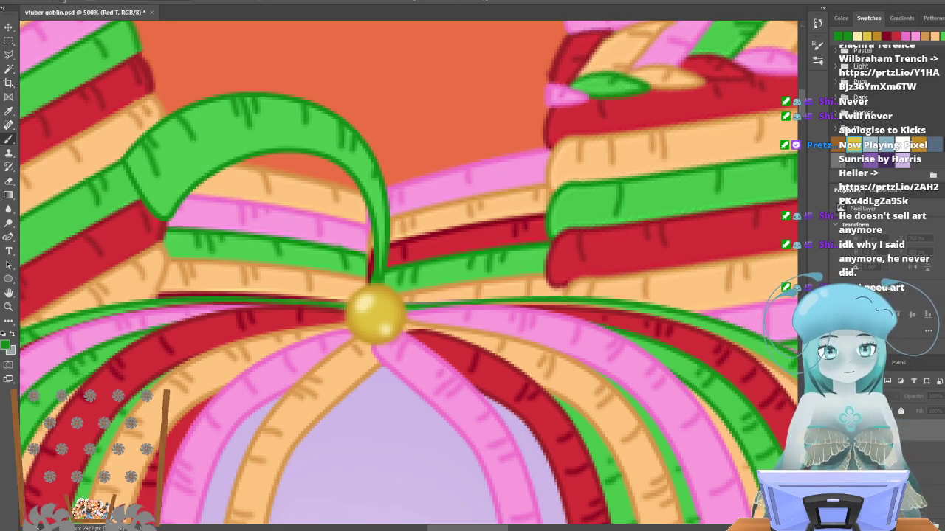
left_click(838, 430)
left_click(838, 451)
left_click(839, 472)
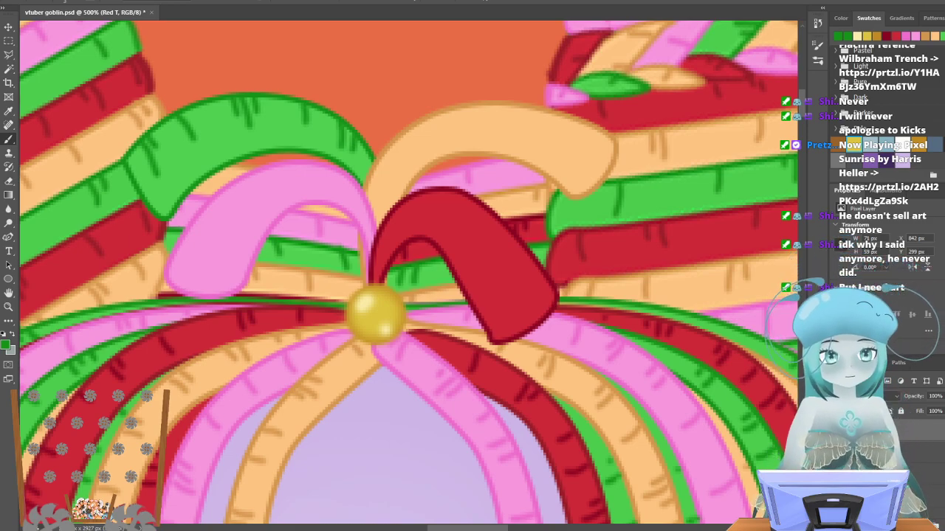
Hide the red and pink strands, and paint short golden-brown texture lines along the peach-orange strand on the Yellow T layer.
left_click(838, 431)
left_click(838, 451)
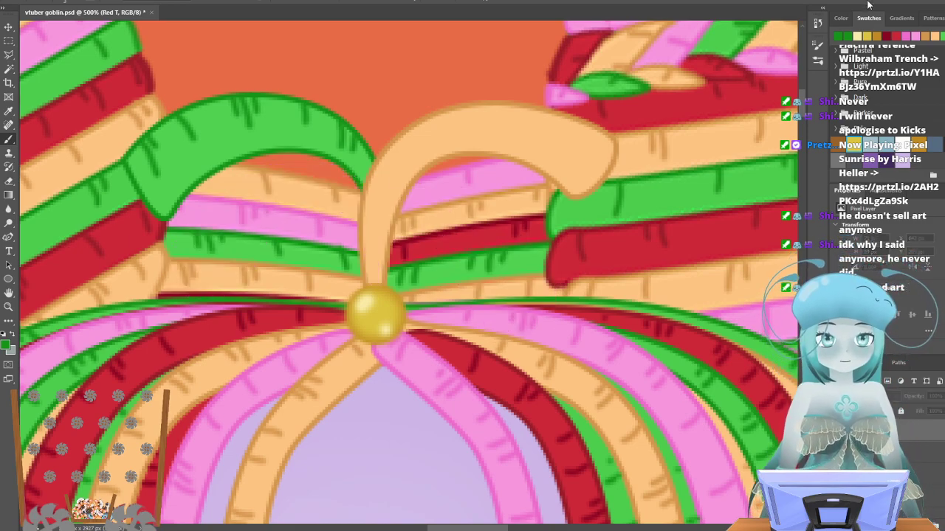
left_click(871, 35)
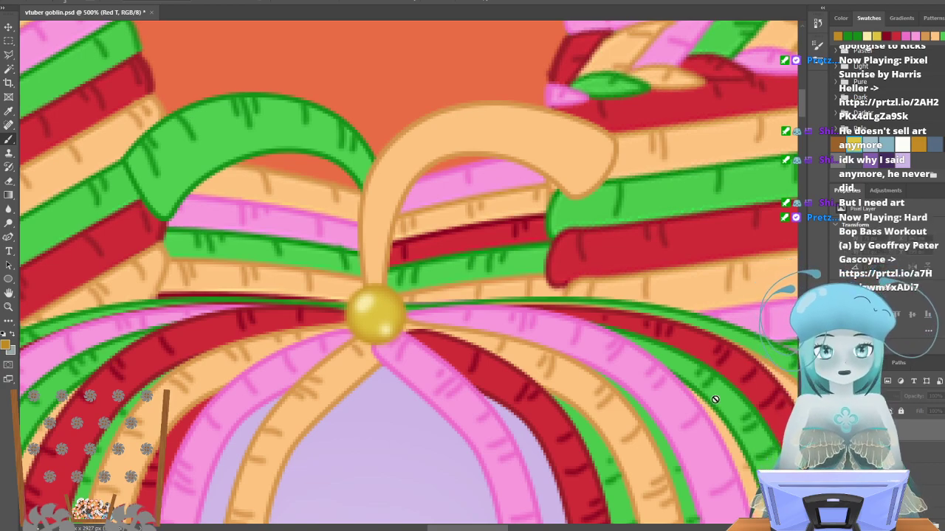
left_click(879, 474)
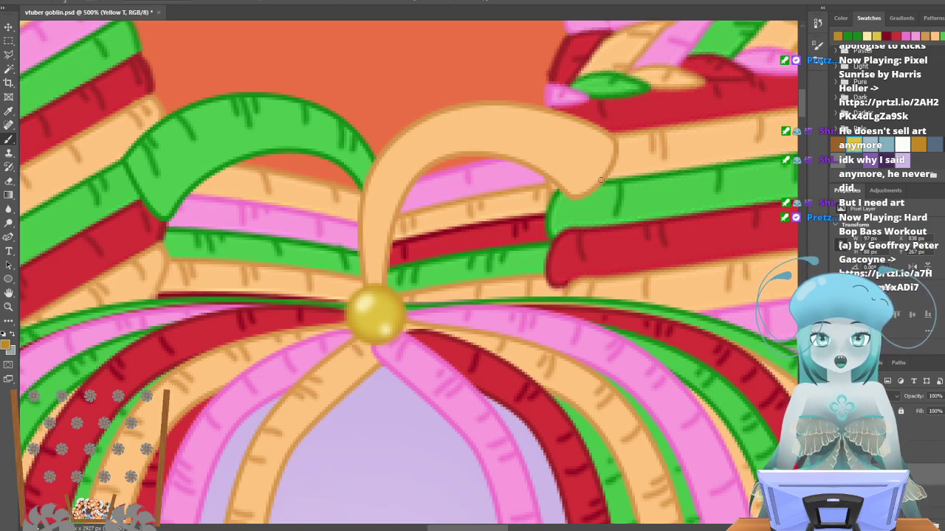
mouse_move(574, 178)
left_mouse_down()
mouse_move(603, 124)
mouse_move(583, 149)
mouse_move(593, 119)
left_mouse_up()
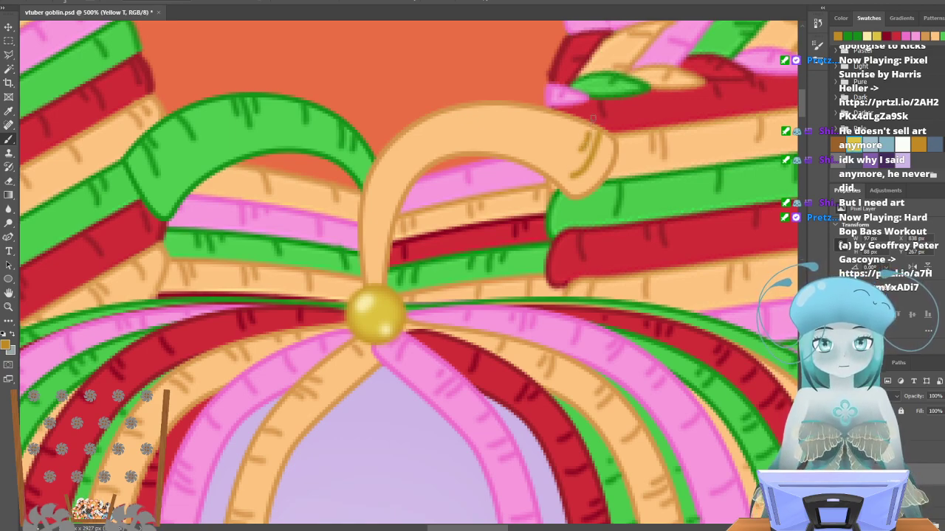
left_click_drag(561, 158, 581, 124)
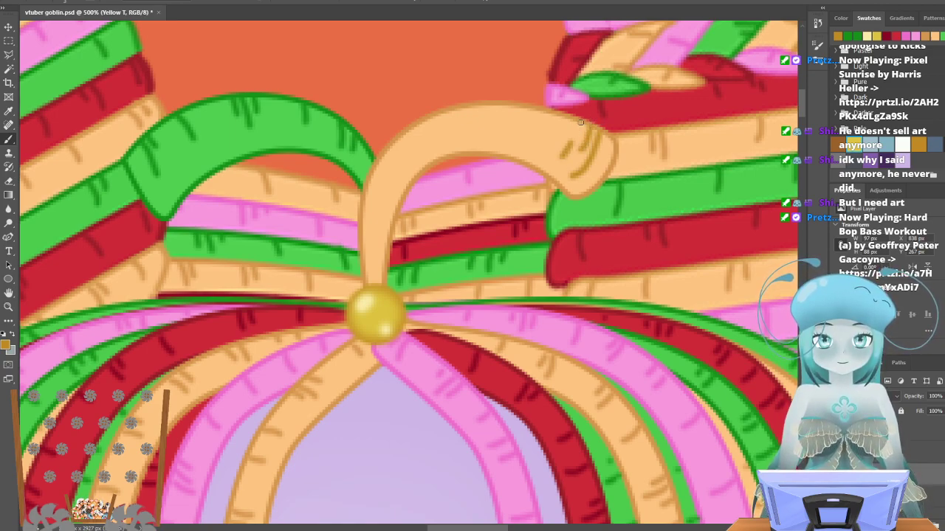
left_click_drag(521, 138, 530, 116)
left_click_drag(486, 142, 477, 107)
left_click_drag(433, 144, 425, 123)
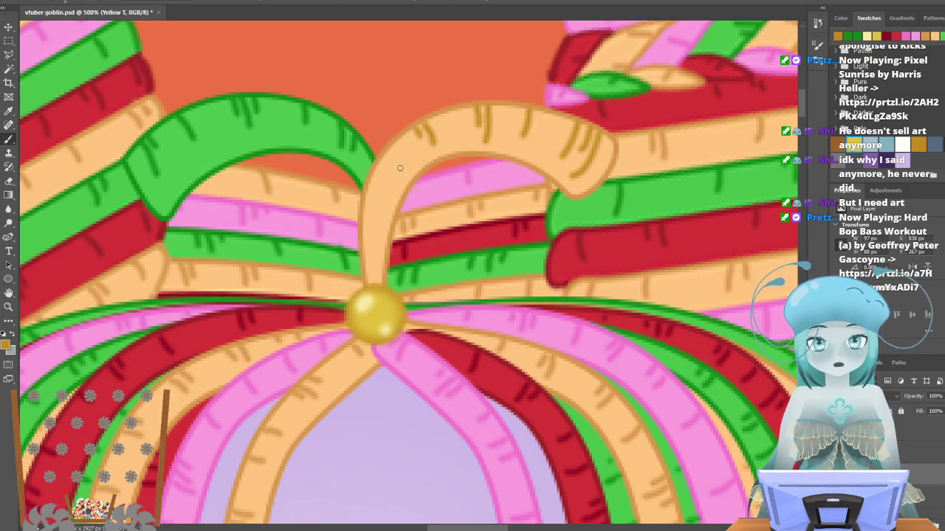
left_click_drag(397, 165, 392, 156)
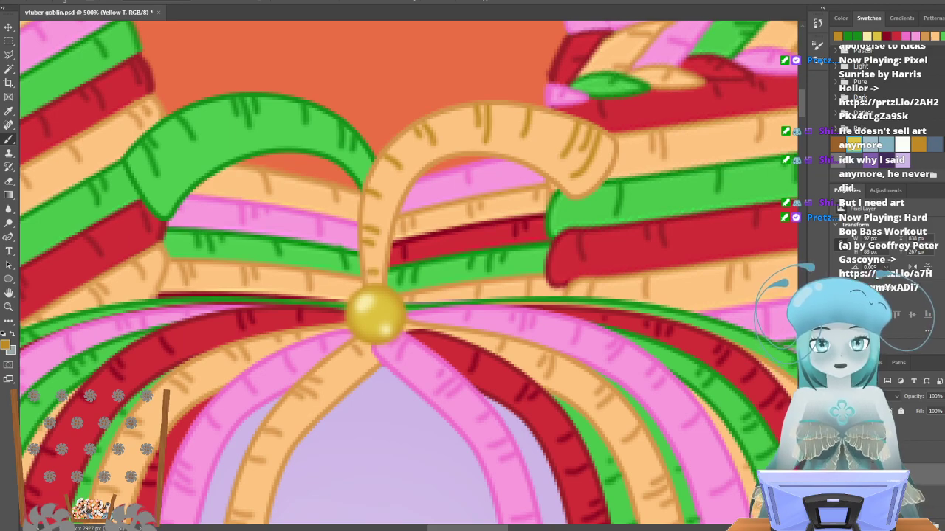
Show the pink strand and paint short darker-pink texture lines across it on the Pink T layer.
left_click(836, 455)
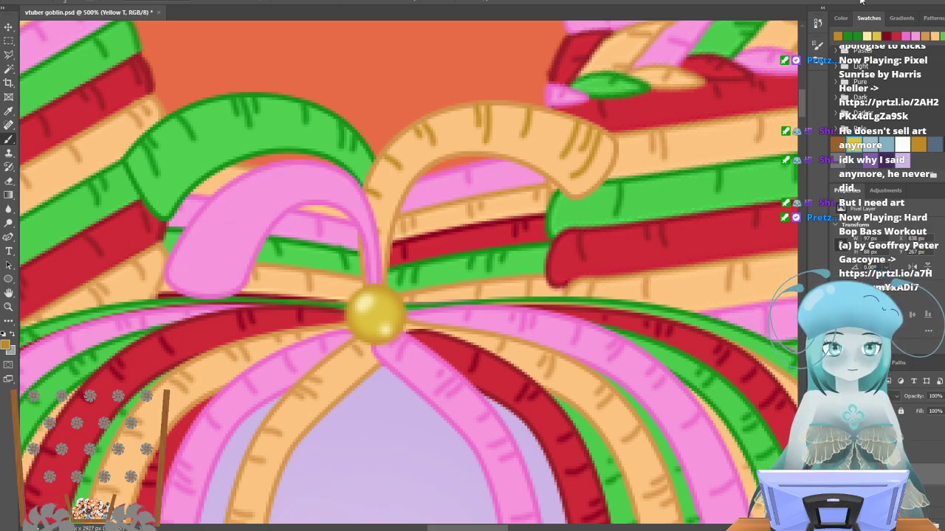
left_click(906, 36)
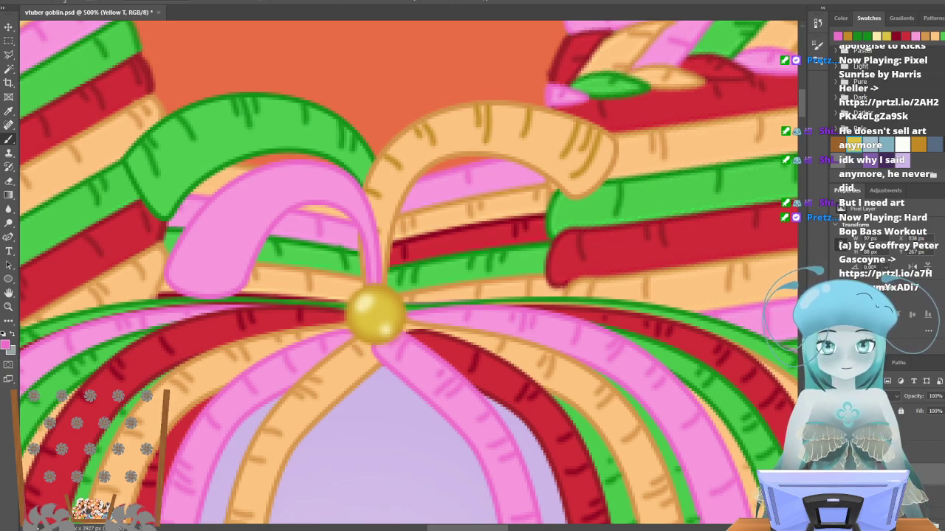
left_click(836, 455)
left_click(836, 455)
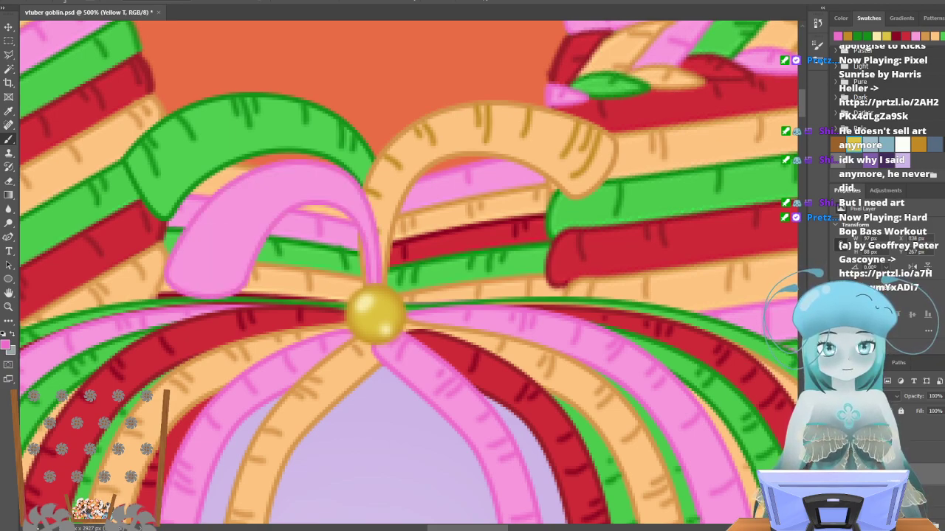
left_click(871, 455)
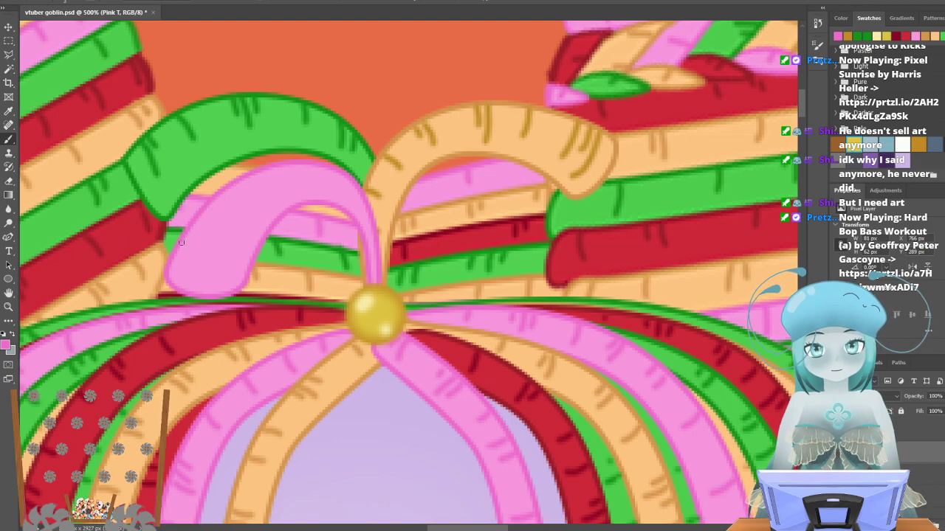
left_click_drag(183, 246, 236, 258)
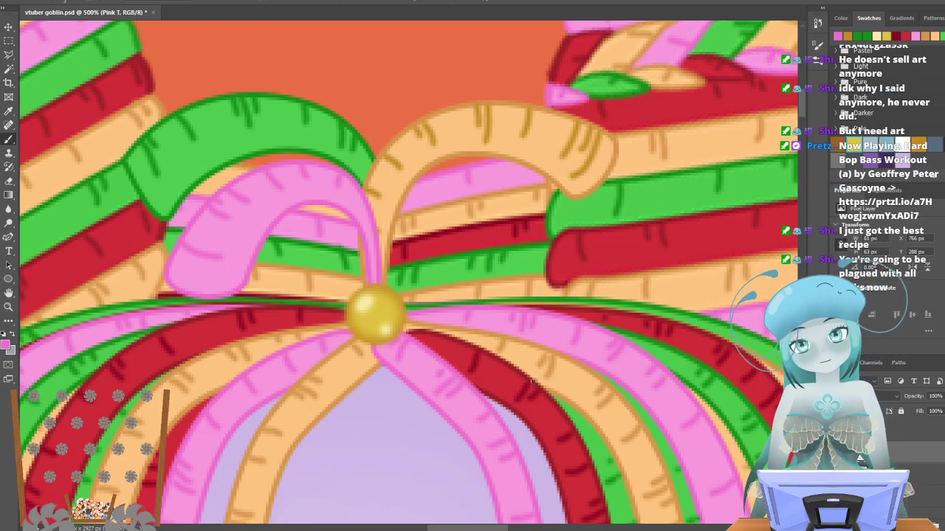
key("ctrl+z")
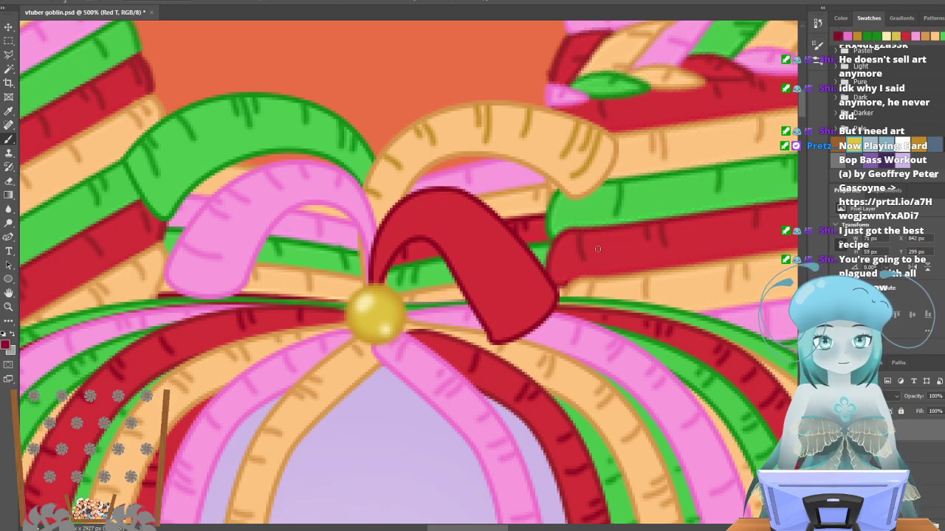
Paint short dark-red texture lines across the red strand on the Red T layer.
mouse_move(501, 301)
left_mouse_down()
mouse_move(538, 290)
mouse_move(547, 281)
mouse_move(527, 281)
mouse_move(552, 266)
left_mouse_up()
left_click_drag(479, 249, 509, 221)
left_click_drag(447, 215, 463, 187)
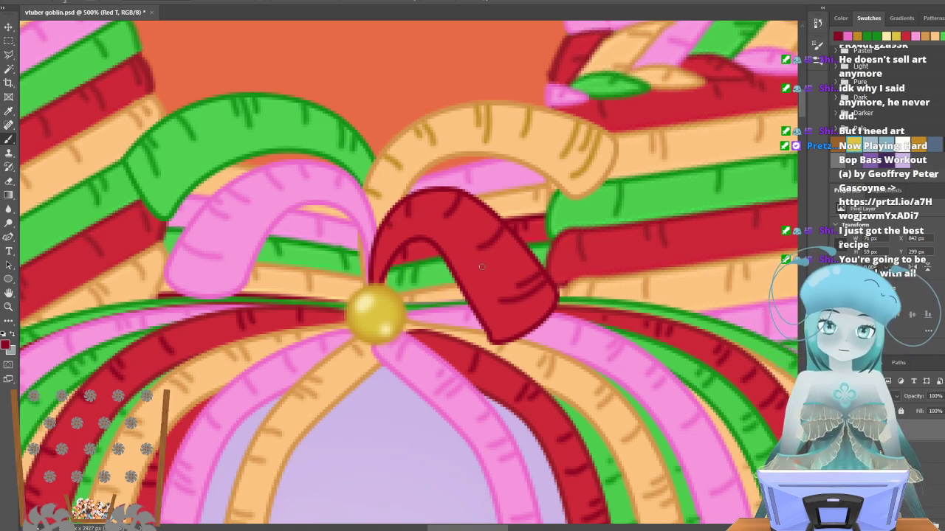
Select and collapse the Tuft group, and save the character document.
left_click(7, 308)
left_click_drag(523, 183, 306, 150)
left_click(306, 149)
left_click(305, 149)
left_click(306, 149)
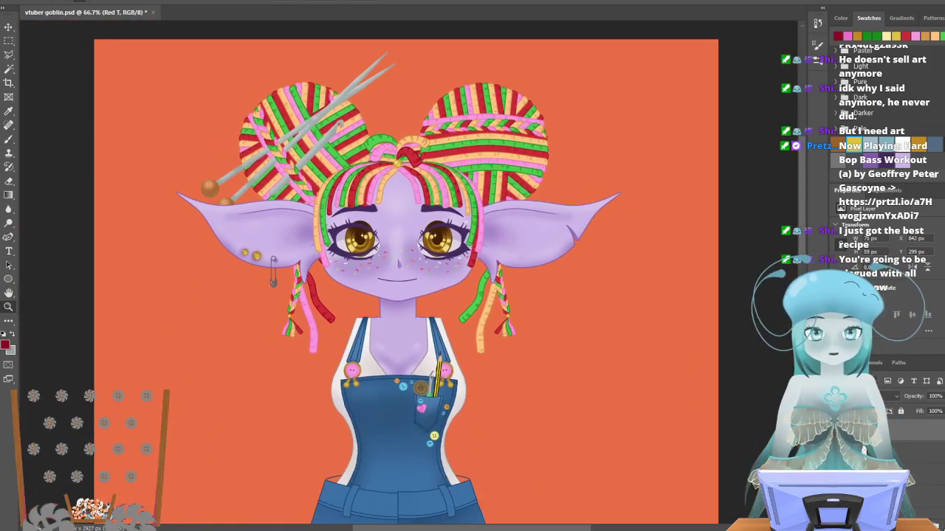
left_click(862, 426)
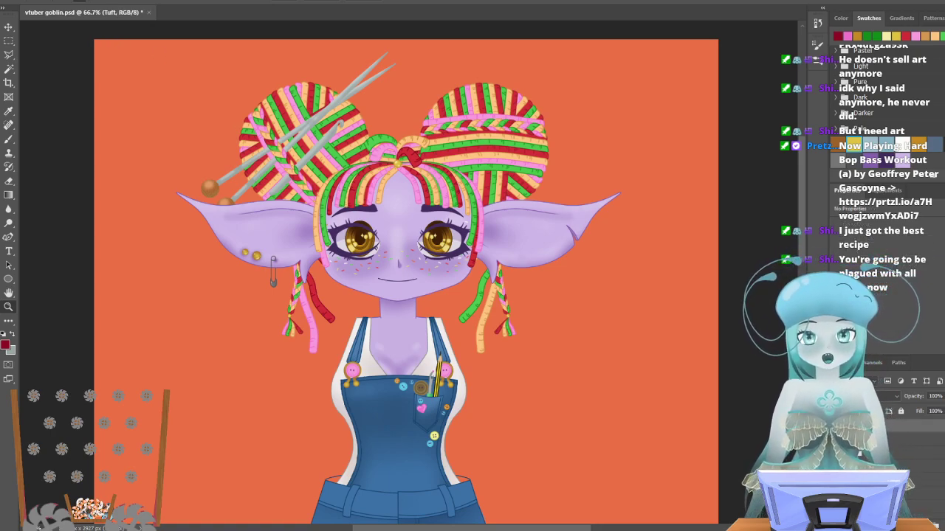
left_click(21, 2)
left_click(37, 94)
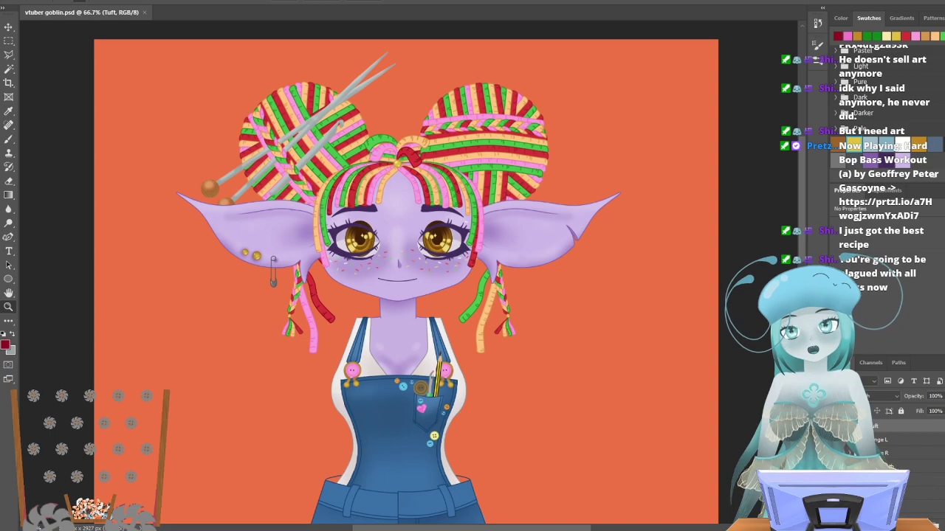
scroll(363, 300, "down", 5)
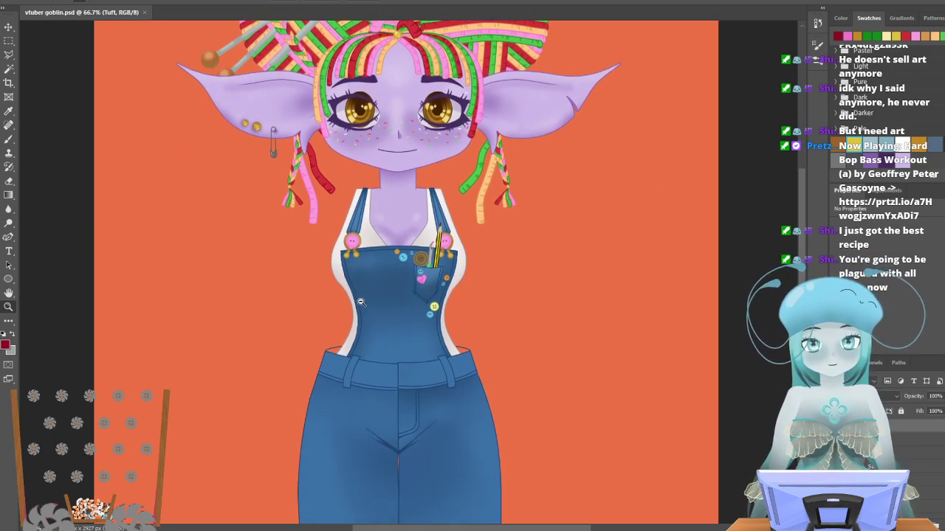
scroll(362, 300, "up", 3)
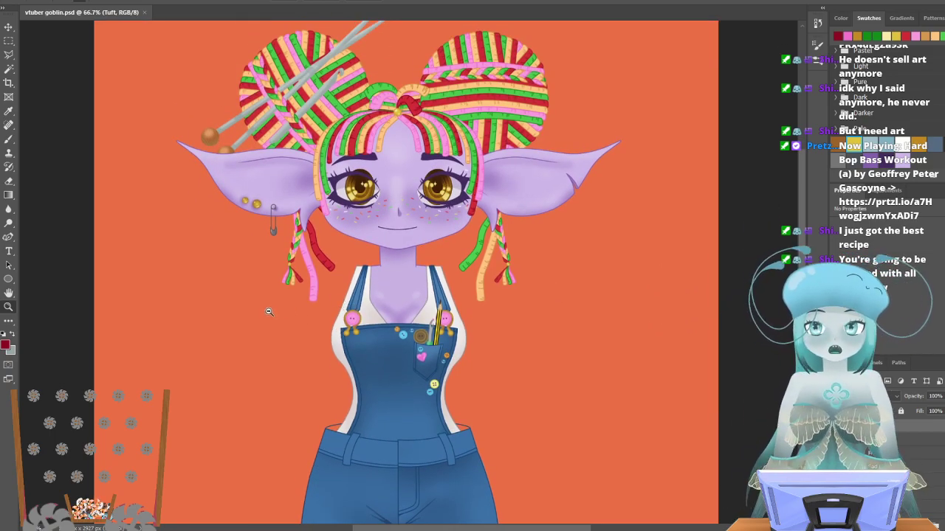
scroll(466, 249, "up", 1)
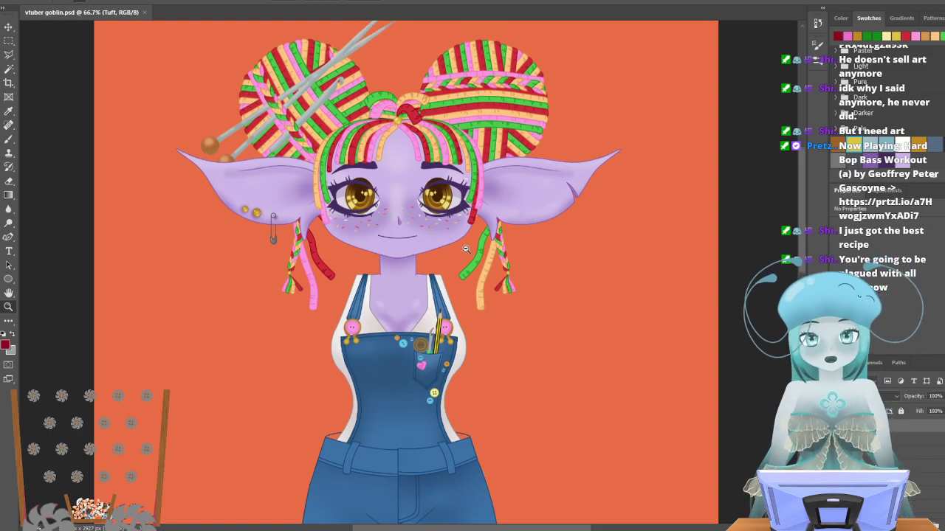
Review the whole character from the yarn hair buns down to the trouser hems.
scroll(466, 250, "down", 3)
scroll(466, 249, "up", 3)
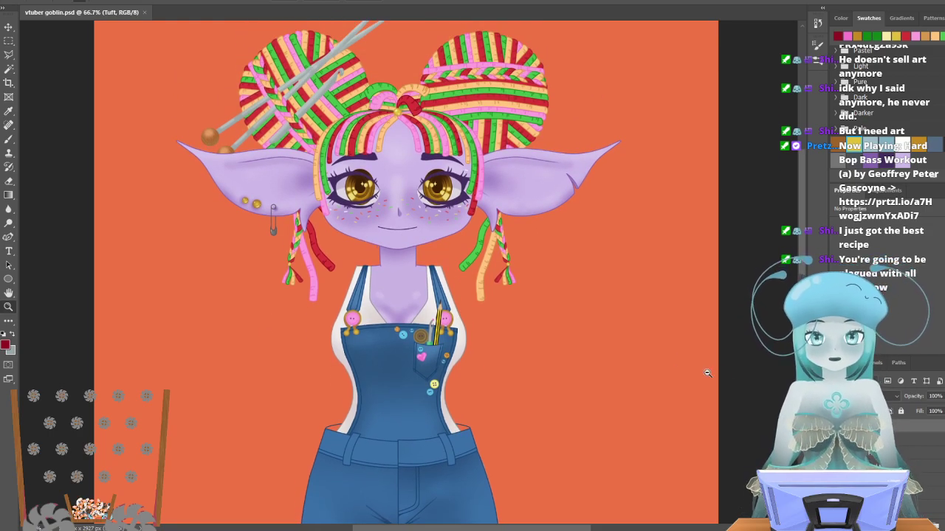
scroll(387, 258, "down", 6)
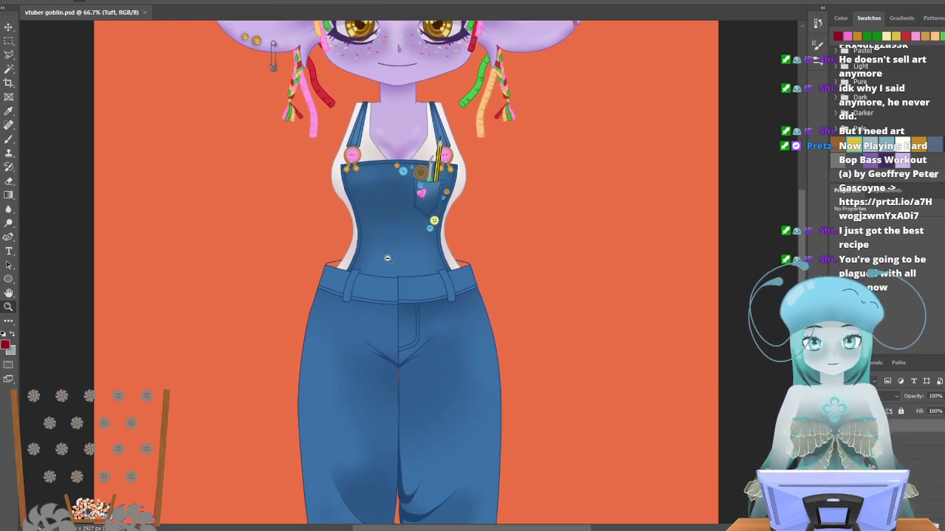
left_click(388, 258, "alt")
left_click(357, 141, "alt")
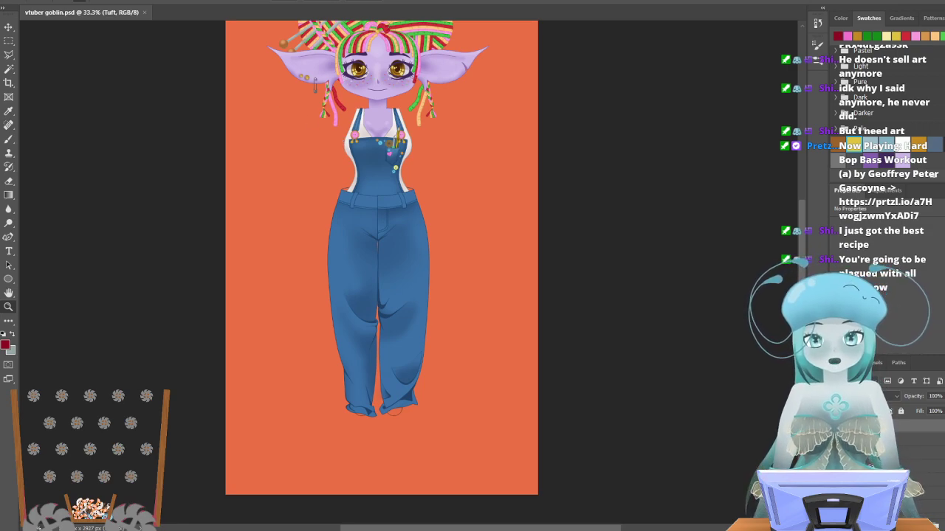
scroll(369, 451, "up", 3)
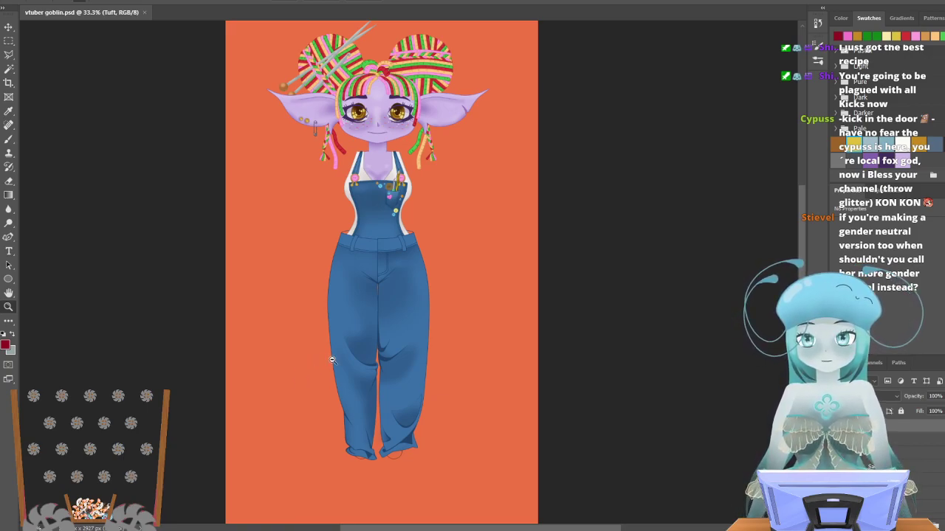
scroll(347, 341, "up", 3)
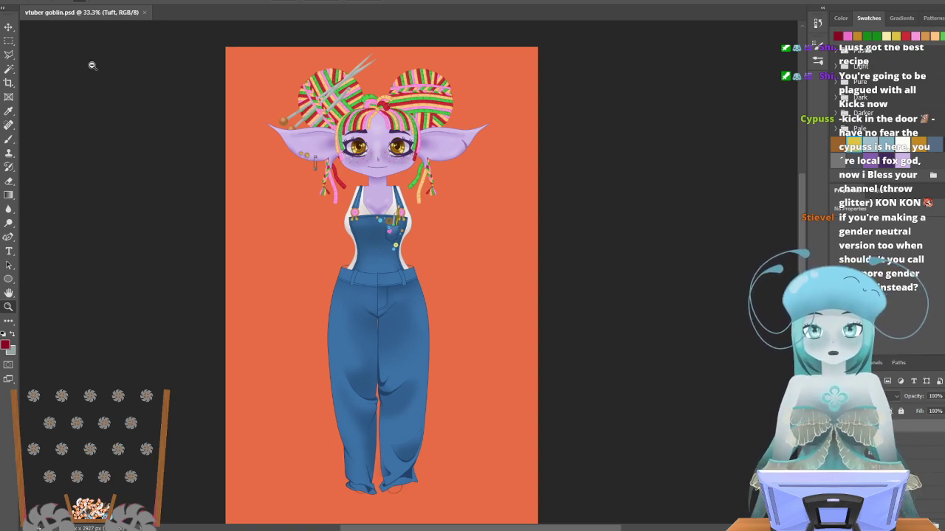
Examine the finished yarn hair, tuft, face and dungaree bib up close at 100%.
left_click_drag(340, 113, 375, 157)
scroll(266, 233, "up", 2)
scroll(278, 228, "up", 1)
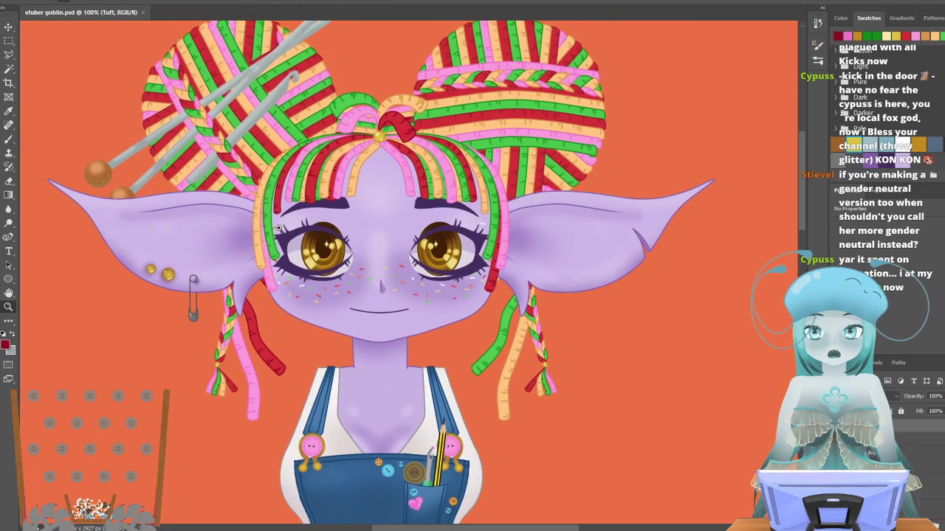
scroll(278, 228, "up", 1)
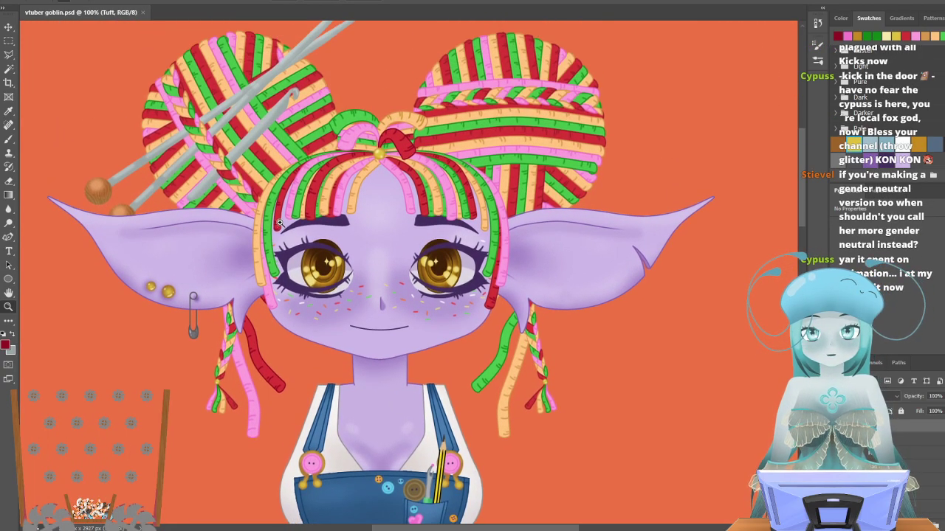
scroll(432, 293, "down", 3)
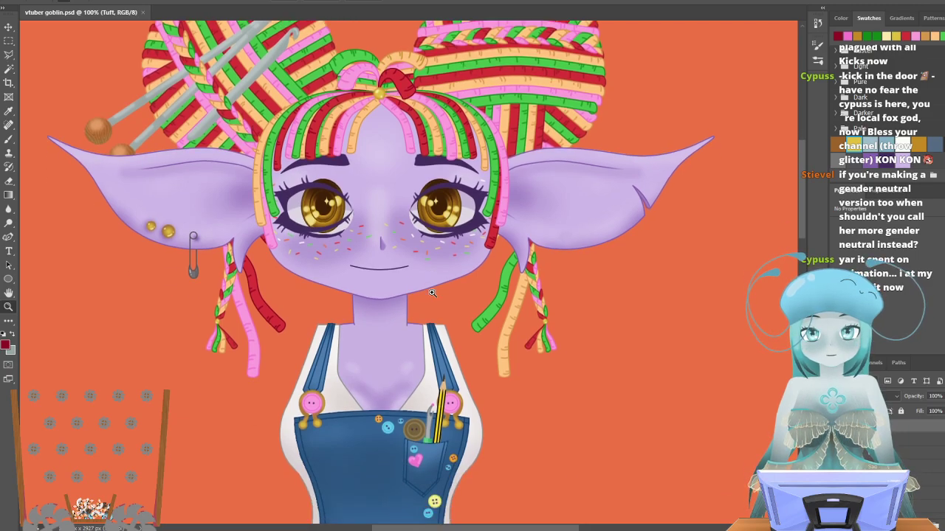
scroll(432, 293, "up", 1)
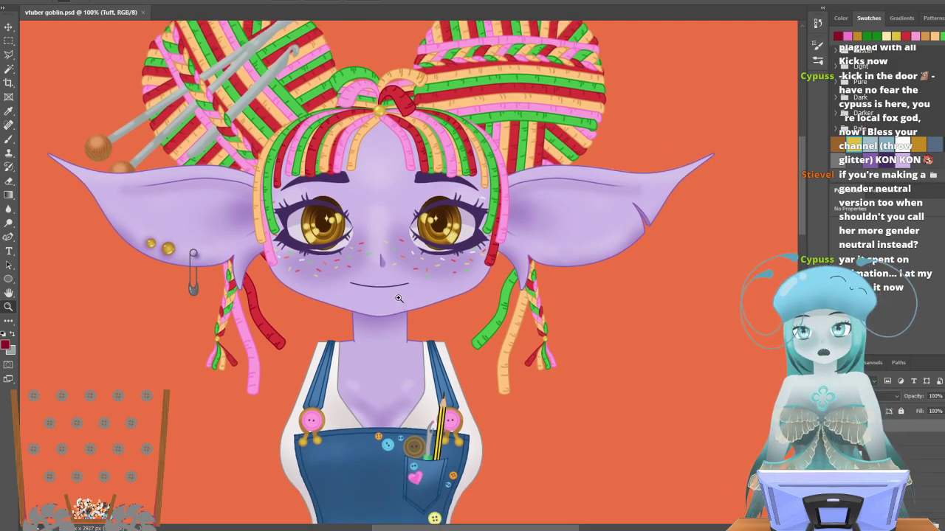
scroll(399, 298, "down", 3)
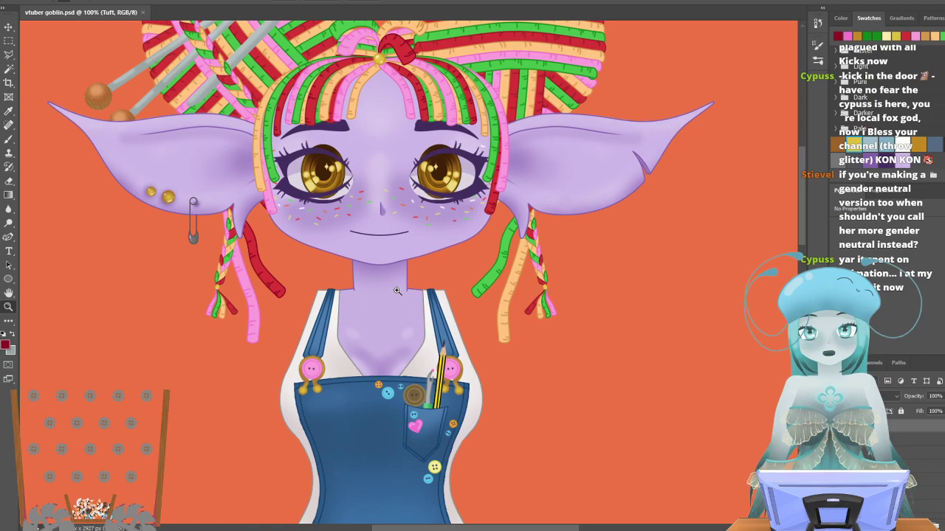
scroll(397, 290, "up", 1)
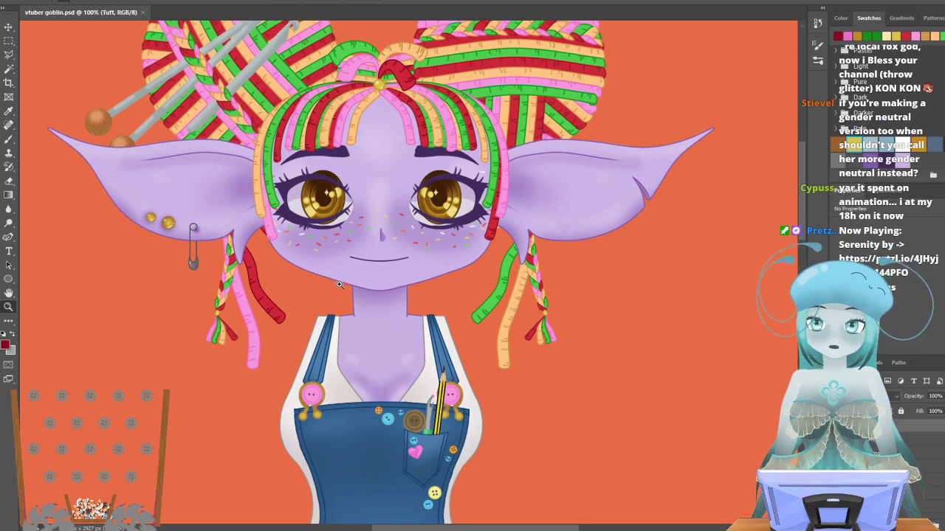
scroll(335, 285, "up", 1)
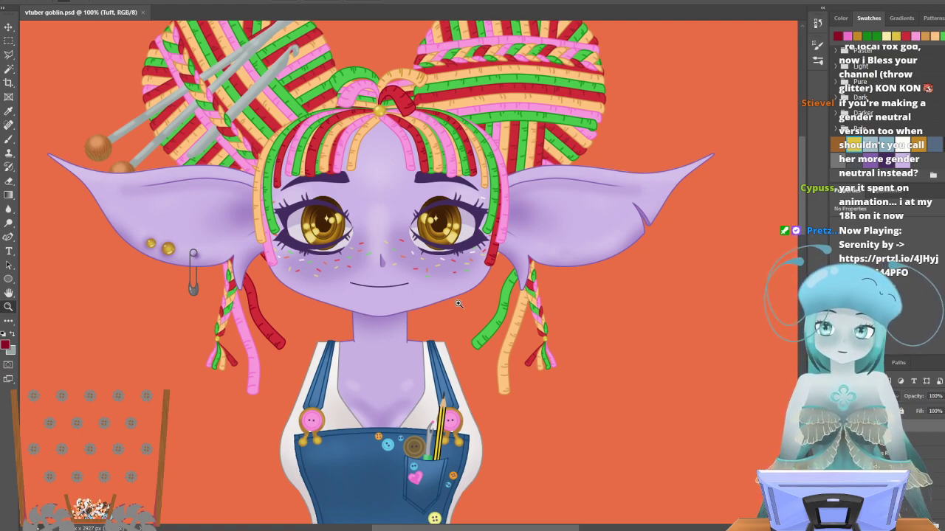
scroll(452, 301, "down", 1)
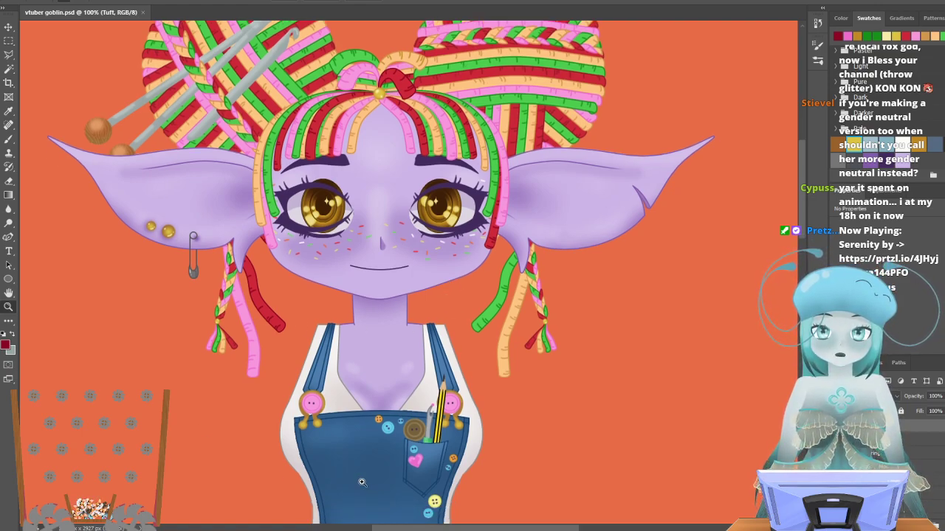
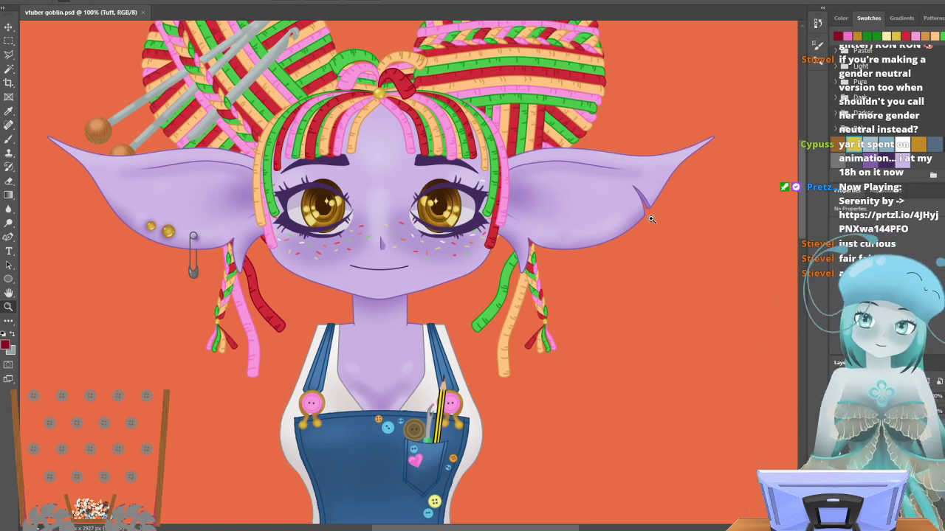
scroll(502, 118, "up", 2)
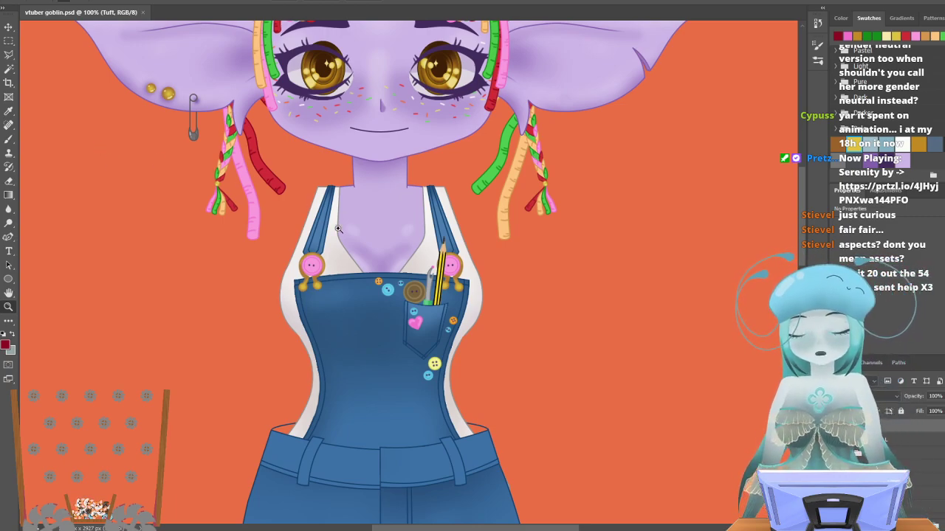
scroll(550, 212, "up", 1)
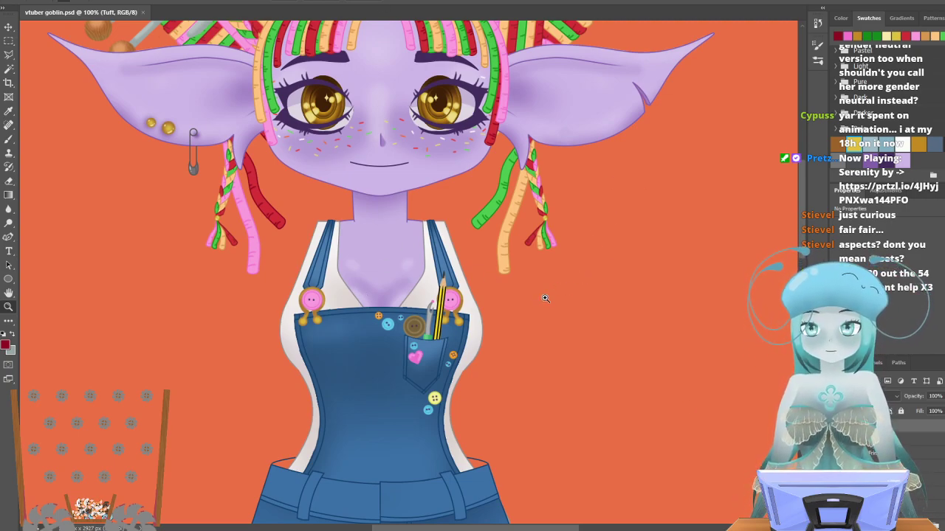
scroll(540, 296, "up", 1)
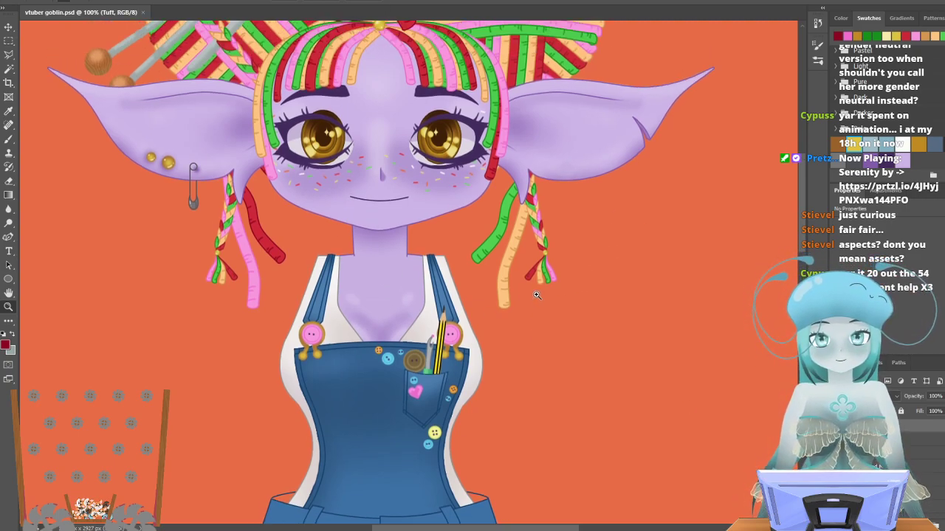
scroll(538, 296, "up", 2)
scroll(413, 272, "up", 1)
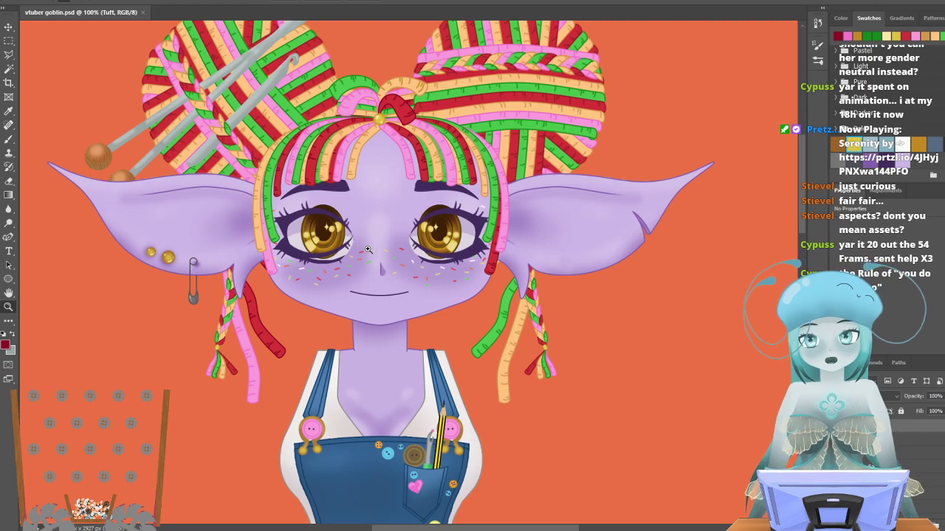
scroll(368, 250, "down", 2)
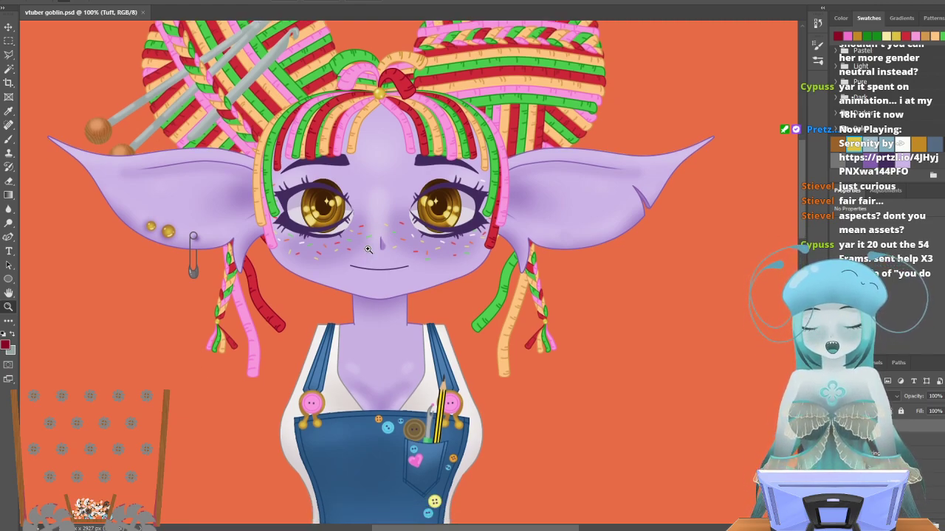
scroll(367, 249, "down", 1)
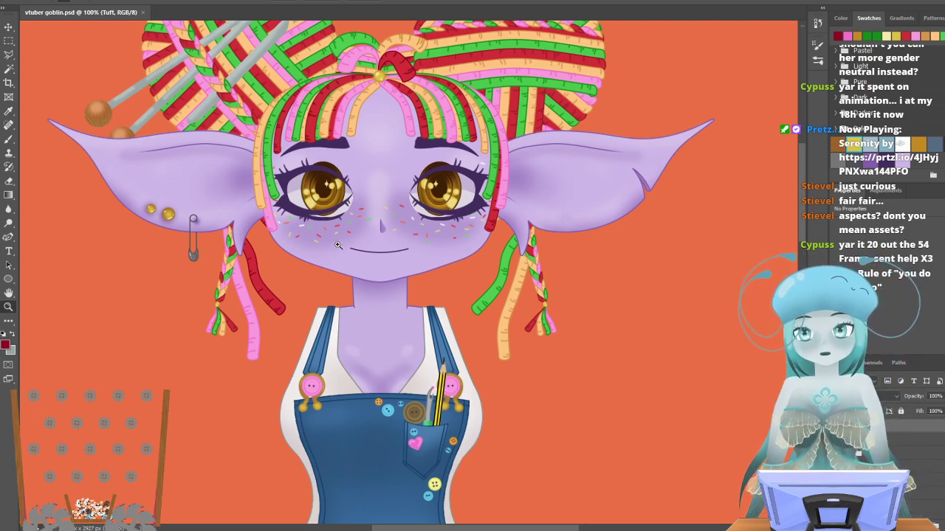
scroll(281, 161, "down", 2)
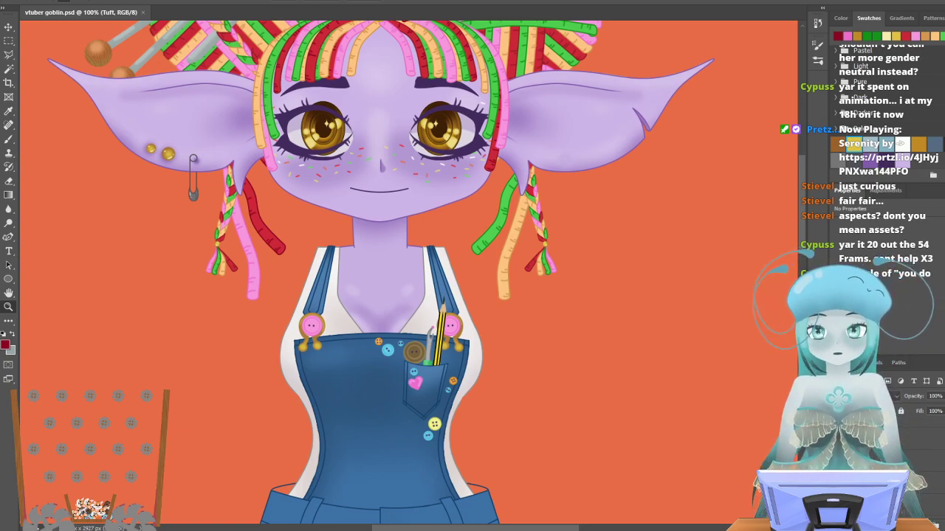
Group Layer 6 together with the run of layers above it in the layer stack.
left_click(931, 483)
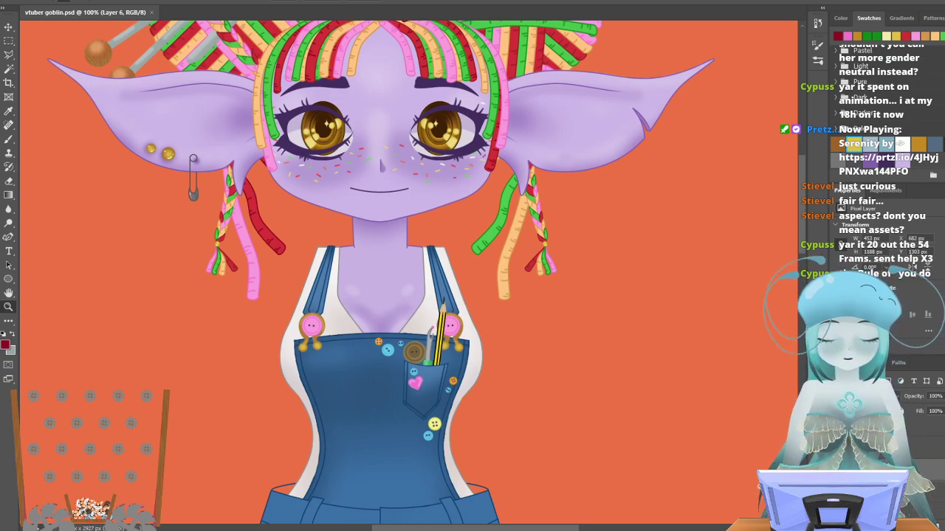
left_click(931, 439, "shift")
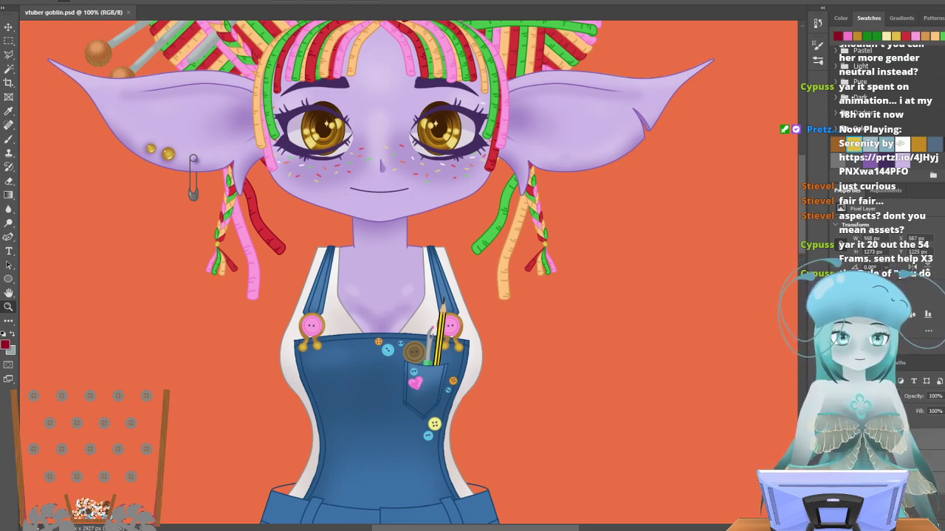
key("ctrl+g")
scroll(542, 297, "down", 4)
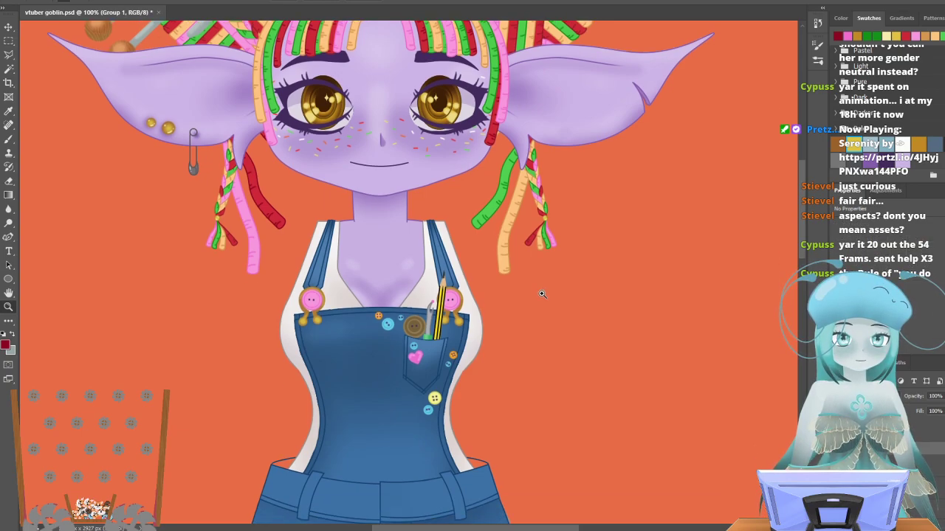
scroll(542, 297, "down", 3)
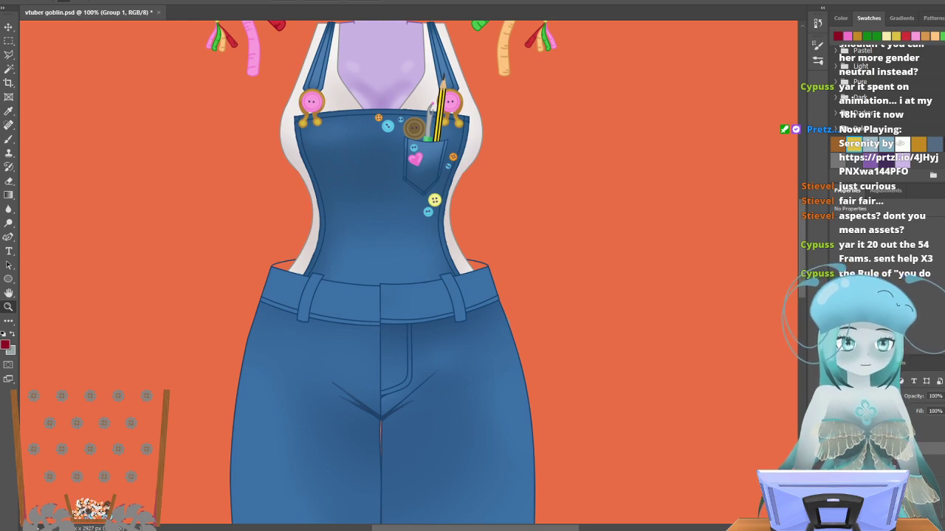
Select the Dungaree top layer and hide the dungaree trousers to expose the leg sketch.
left_click(889, 465)
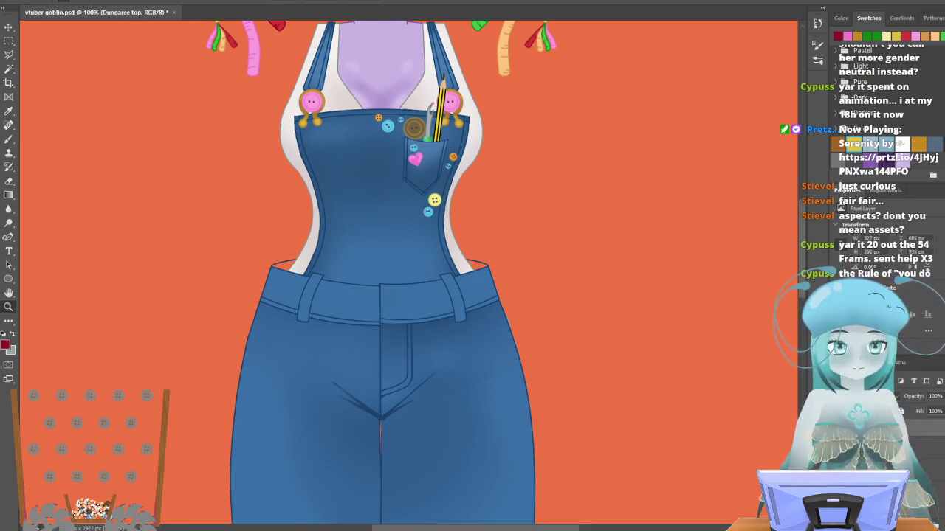
scroll(713, 413, "down", 5)
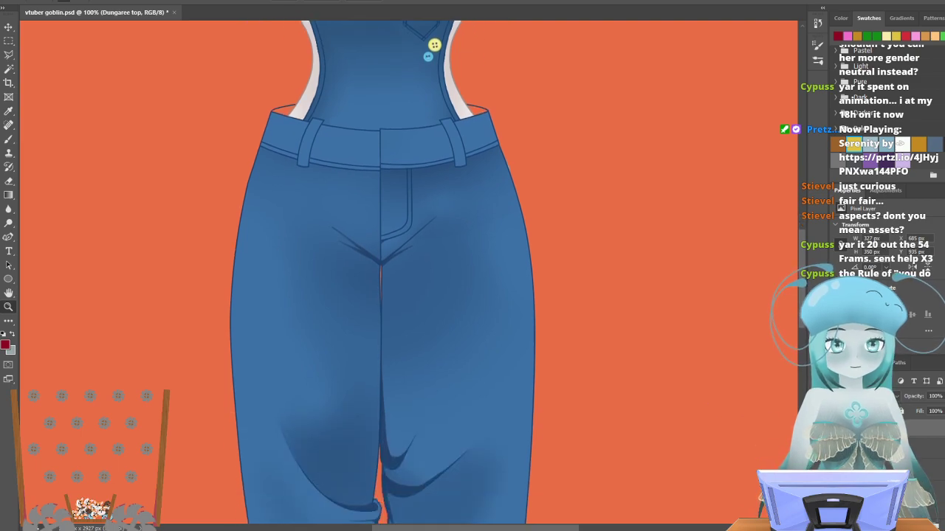
left_click(837, 429)
left_click(837, 452)
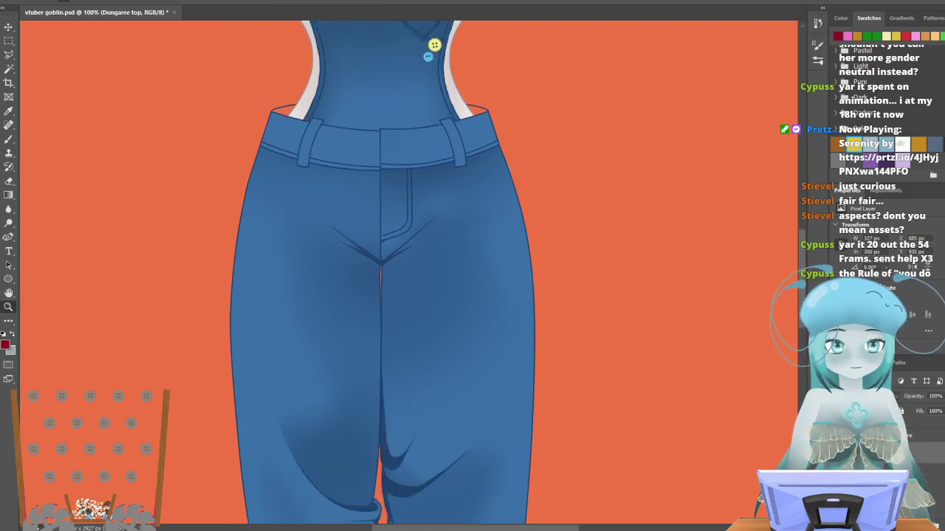
left_click(836, 435)
scroll(499, 305, "down", 2)
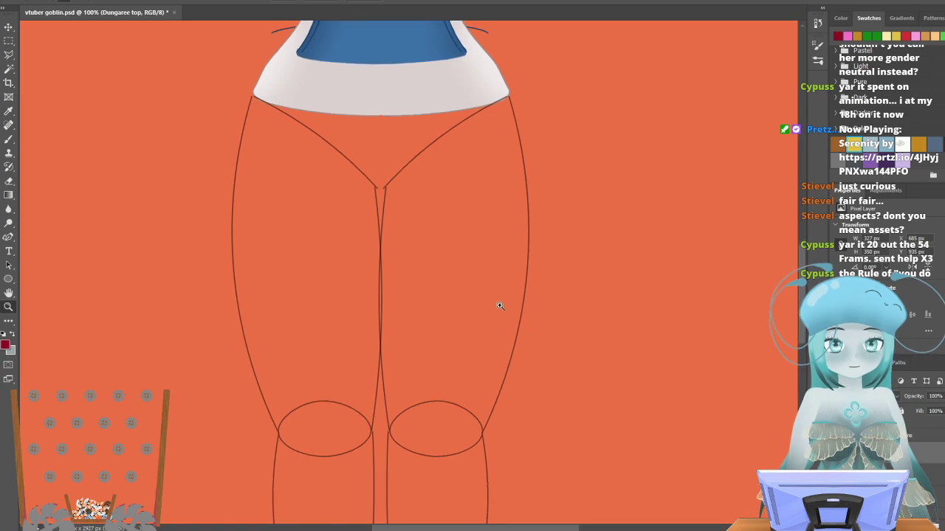
Examine the character's full-body proportions with the trousers hidden and the leg sketch exposed.
left_click(353, 118, "alt")
left_click(352, 119, "alt")
scroll(362, 162, "up", 4)
scroll(365, 168, "up", 1)
scroll(375, 252, "down", 2)
scroll(370, 255, "up", 2)
left_click(367, 241, "alt")
left_click(368, 241, "alt")
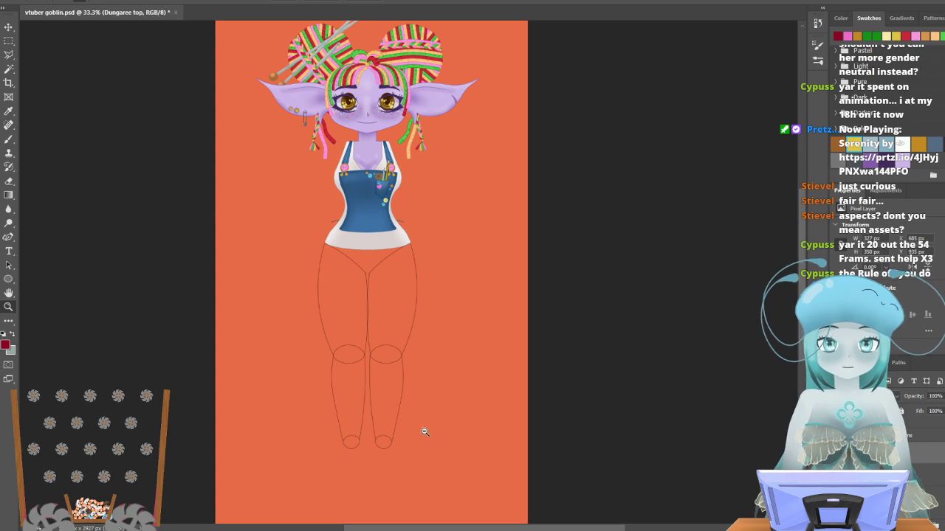
scroll(312, 281, "up", 1)
scroll(347, 308, "down", 2)
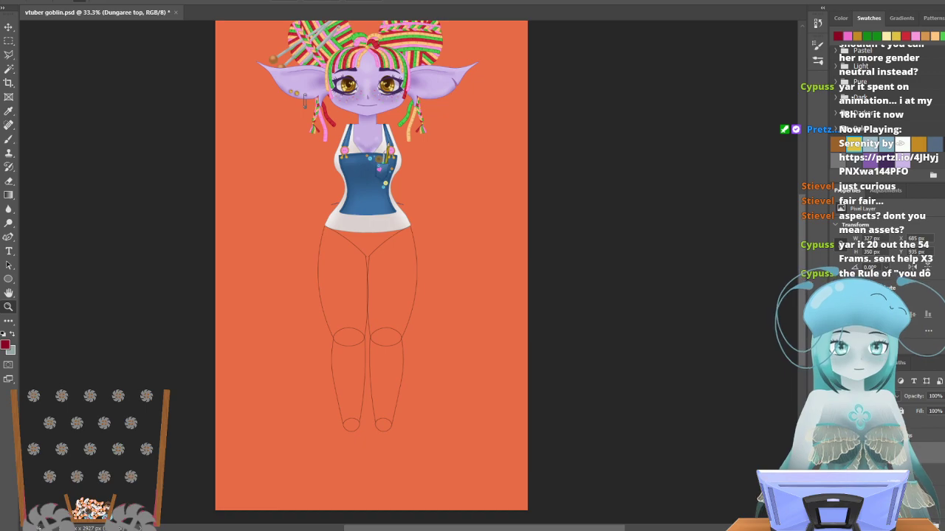
Toggle the dungarees' visibility repeatedly to compare the figure with and without them.
left_click(836, 452)
left_click(836, 452)
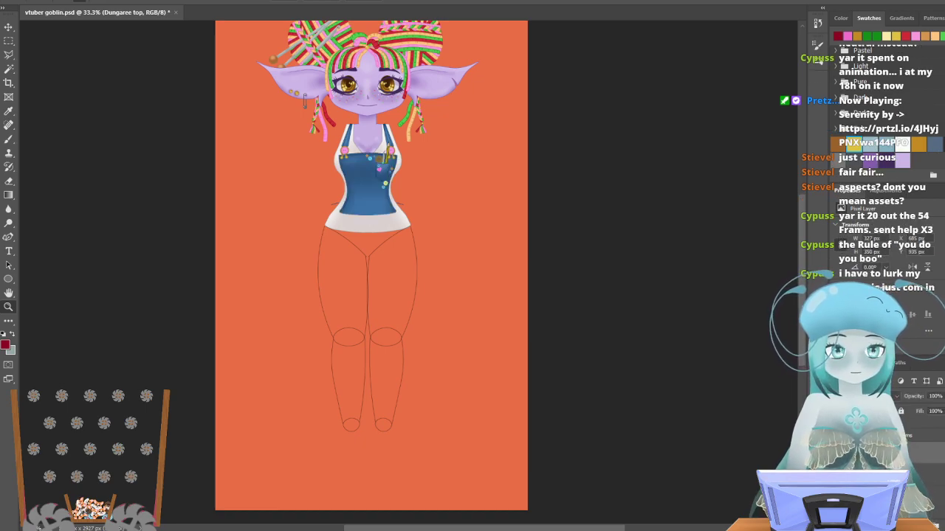
left_click(836, 452)
left_click(837, 452)
left_click(836, 452)
left_click(836, 453)
left_click(836, 452)
left_click(836, 452)
left_click(837, 453)
left_click(836, 452)
left_click(836, 453)
left_click(836, 453)
left_click(836, 452)
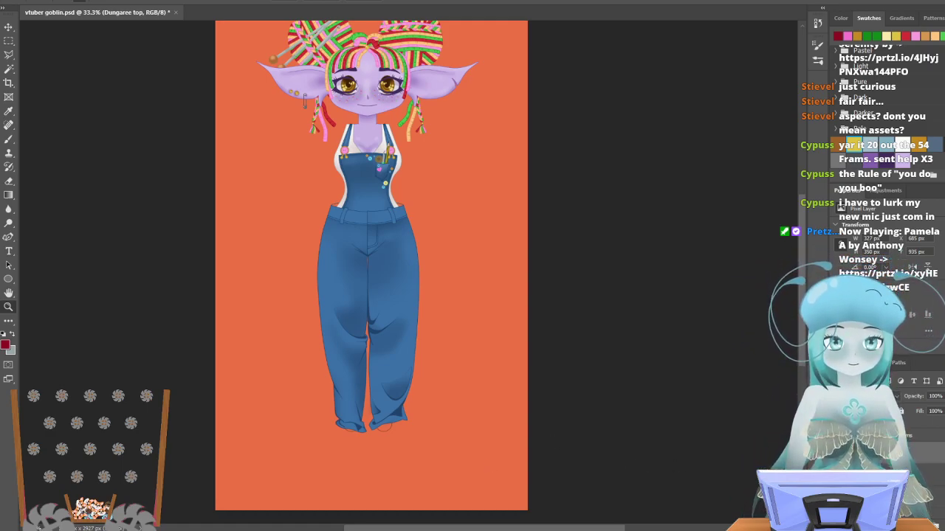
Hide both the dungaree top and the trousers, leaving the white shirt and leg sketch showing.
left_click(836, 453)
left_click(836, 453)
left_click(836, 452)
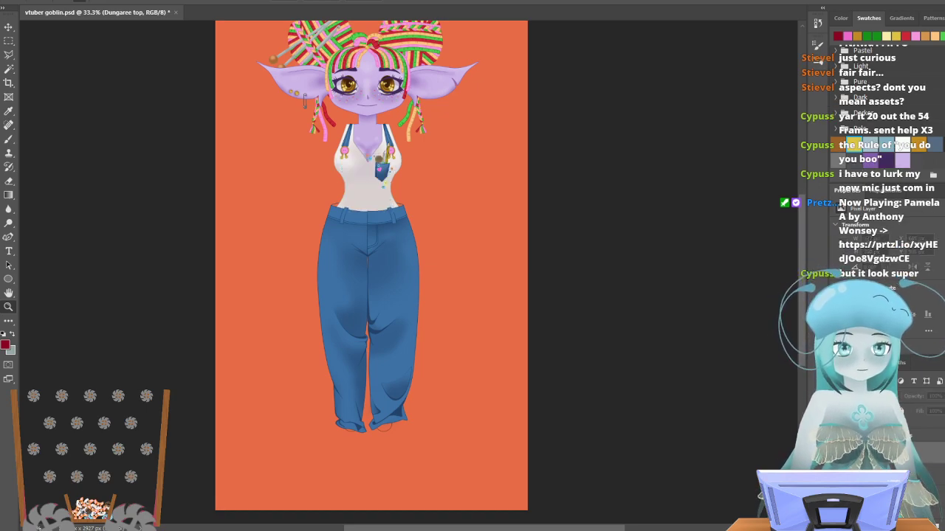
left_click(836, 467)
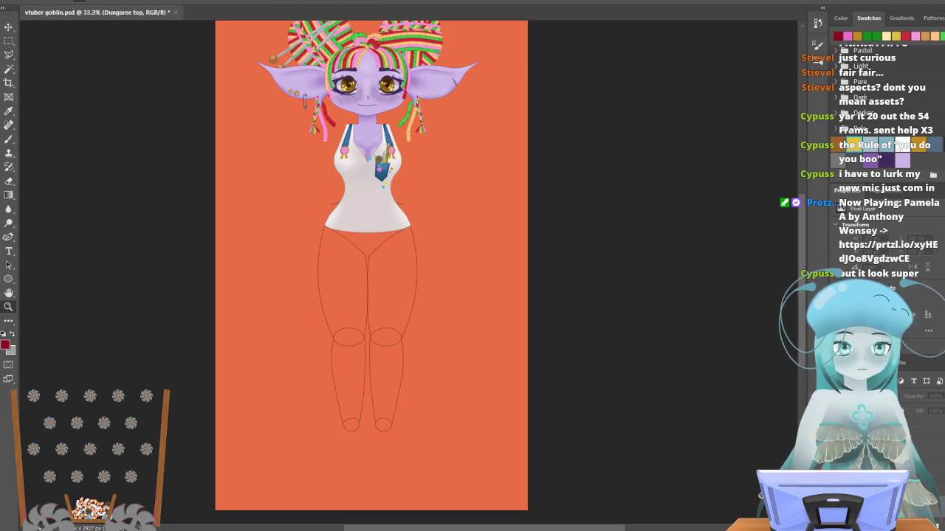
Group the dungaree strap layers and hide the remaining clothing so the whole body sketch shows.
key("ctrl+z")
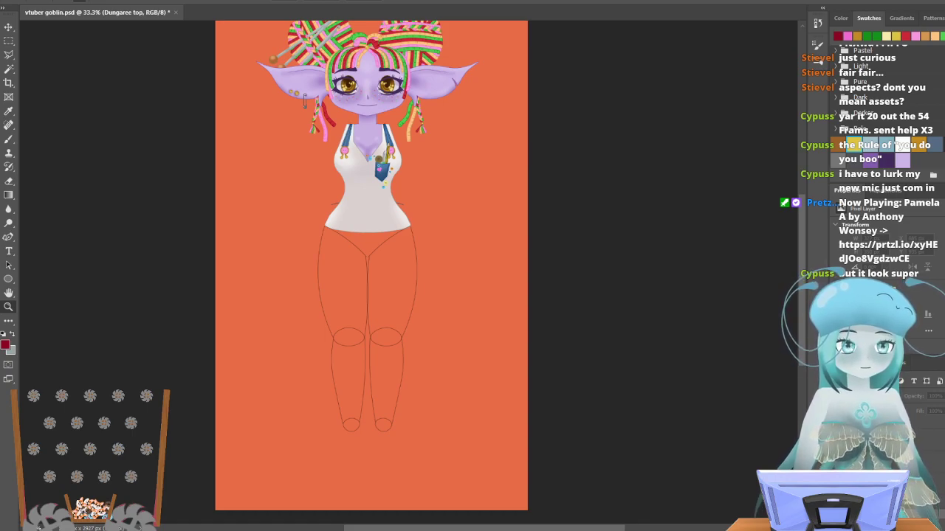
key("alt+]")
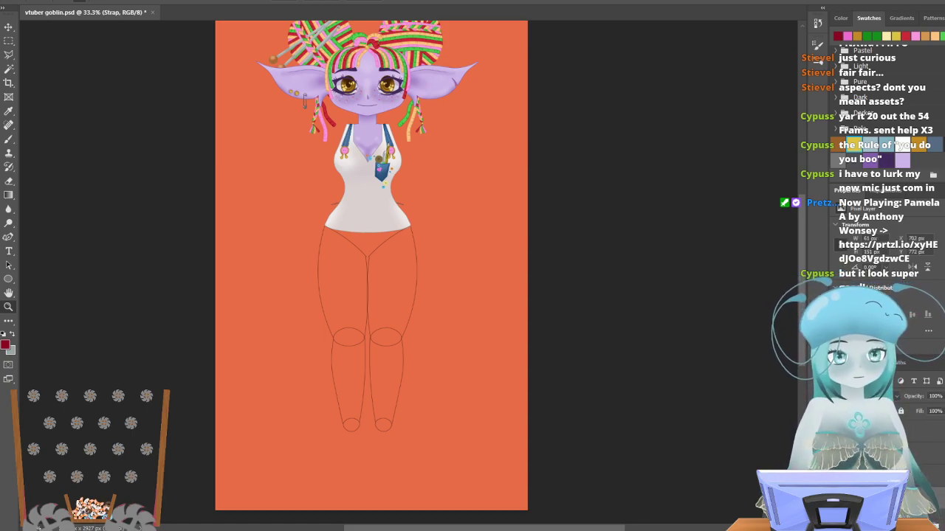
key("shift+alt+]")
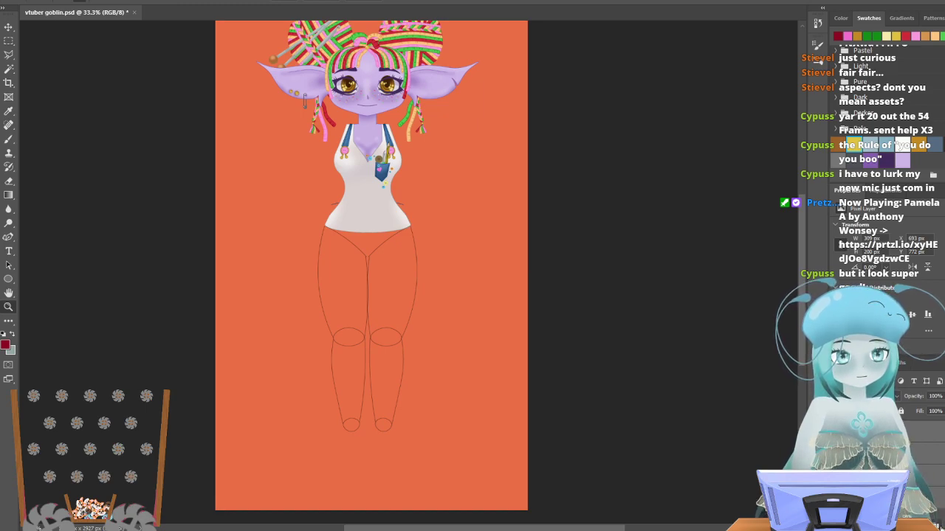
key("ctrl+g")
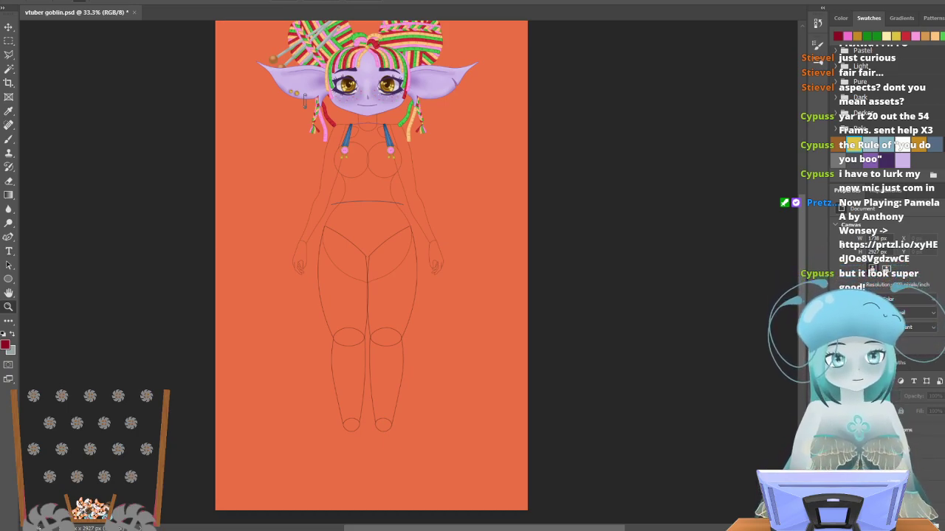
left_click(837, 450)
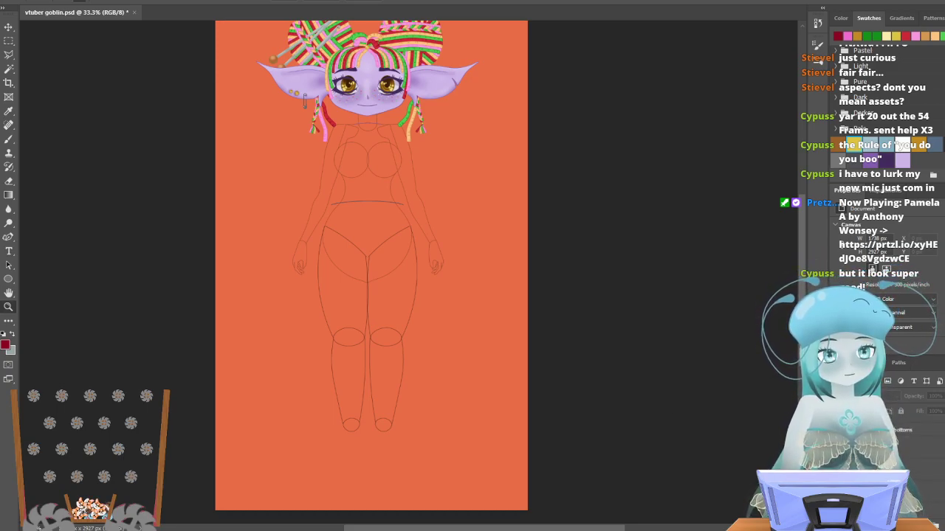
Erase the curved lower hip line from the Base sketch layer with a Hard Round eraser.
left_click(892, 486)
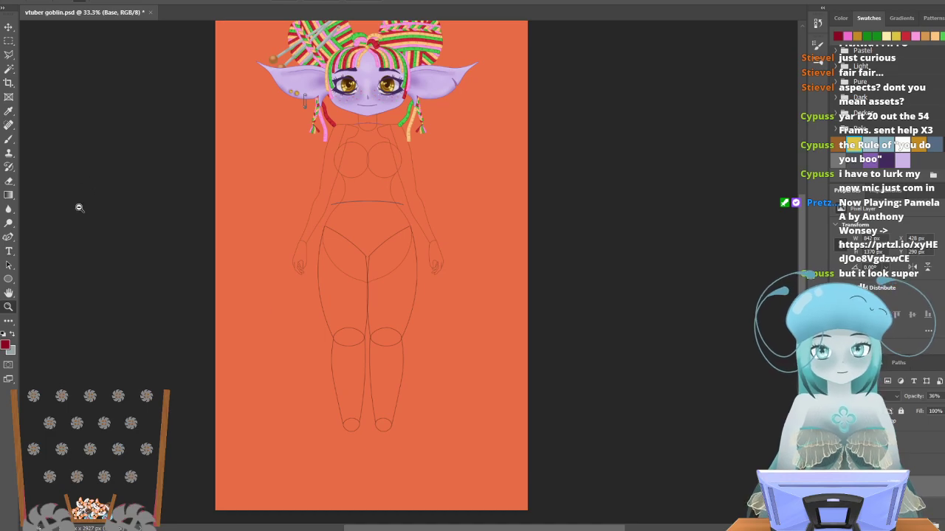
left_click(14, 185)
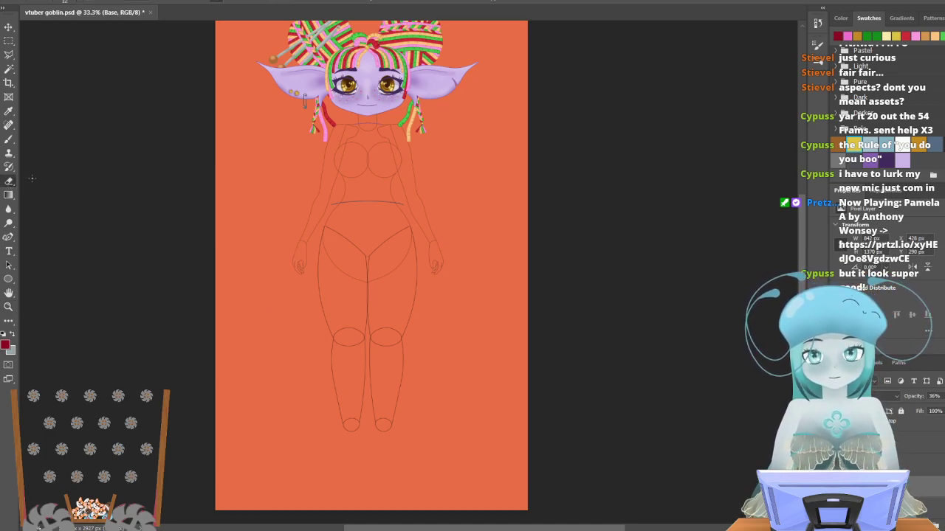
left_click(76, 1)
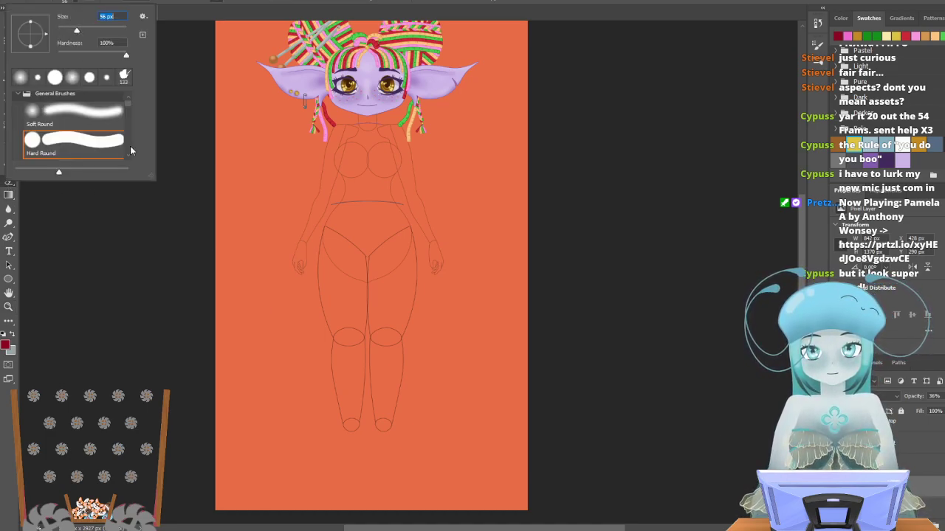
mouse_move(325, 244)
left_mouse_down()
mouse_move(358, 282)
mouse_move(380, 279)
mouse_move(402, 269)
mouse_move(415, 236)
left_mouse_up()
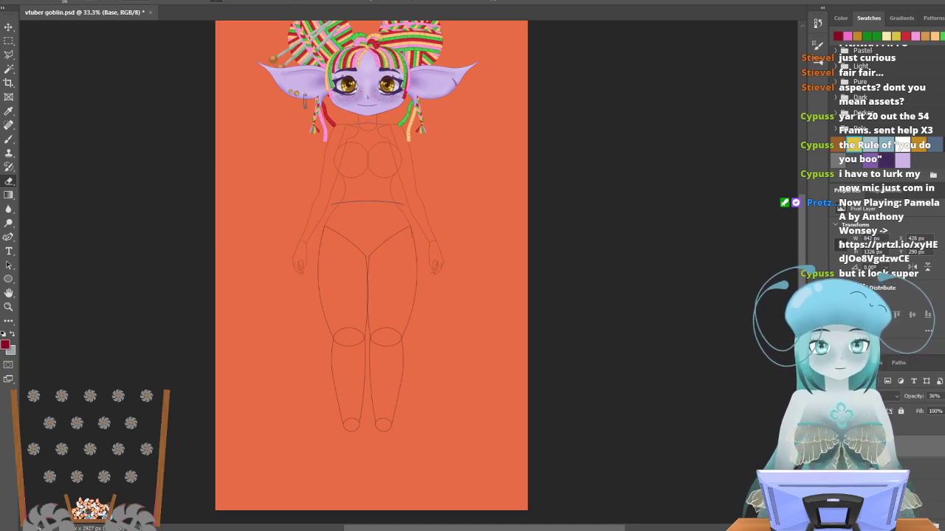
Delete the Legs sketch layer.
left_click(878, 451)
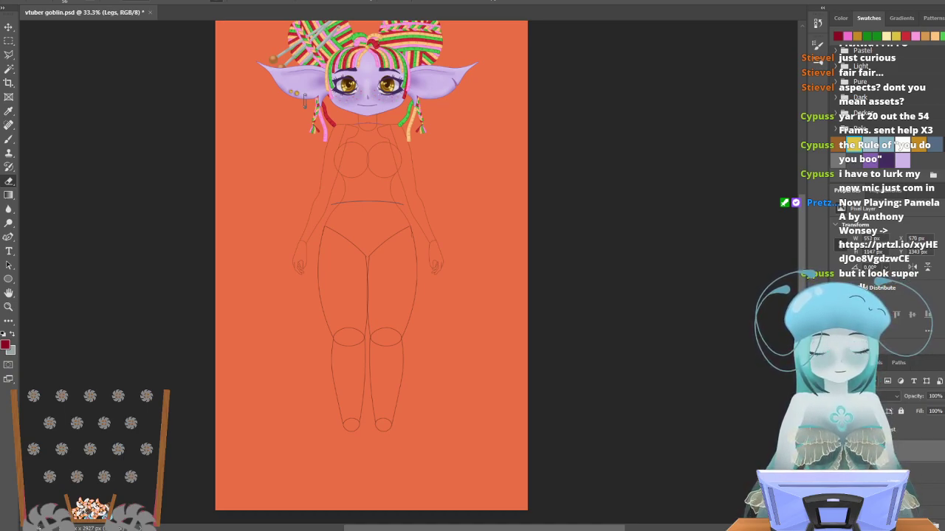
key("Delete")
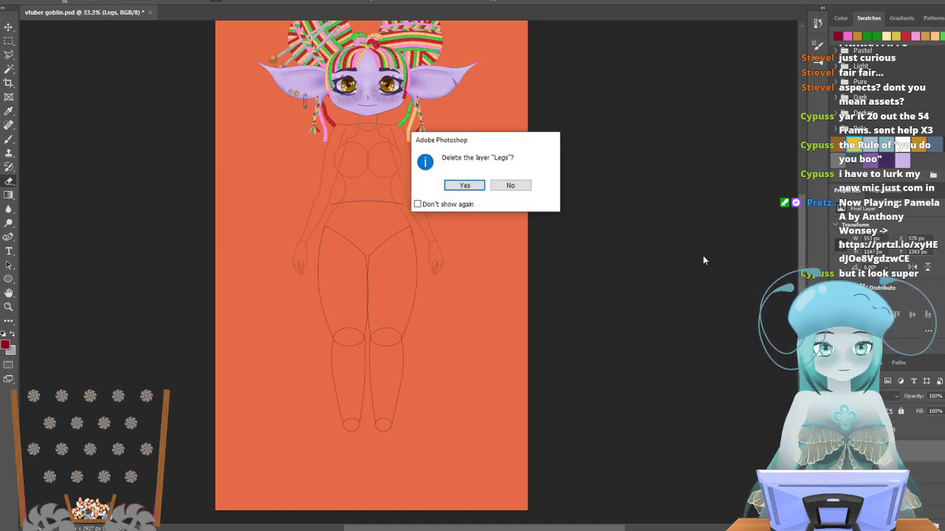
left_click(472, 188)
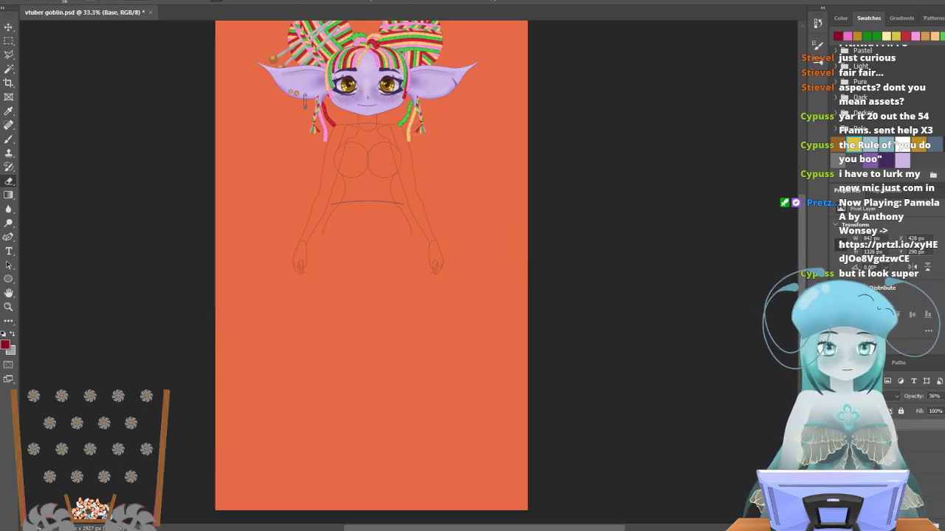
Show the white shirt's chest and torso parts and select the Chest layer together with the adjoining shirt layers.
left_click(837, 451)
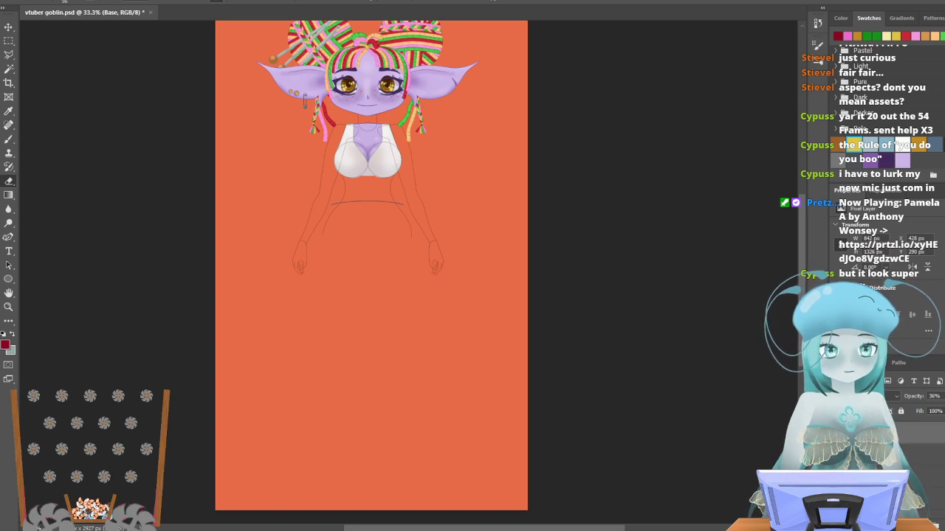
left_click(836, 471)
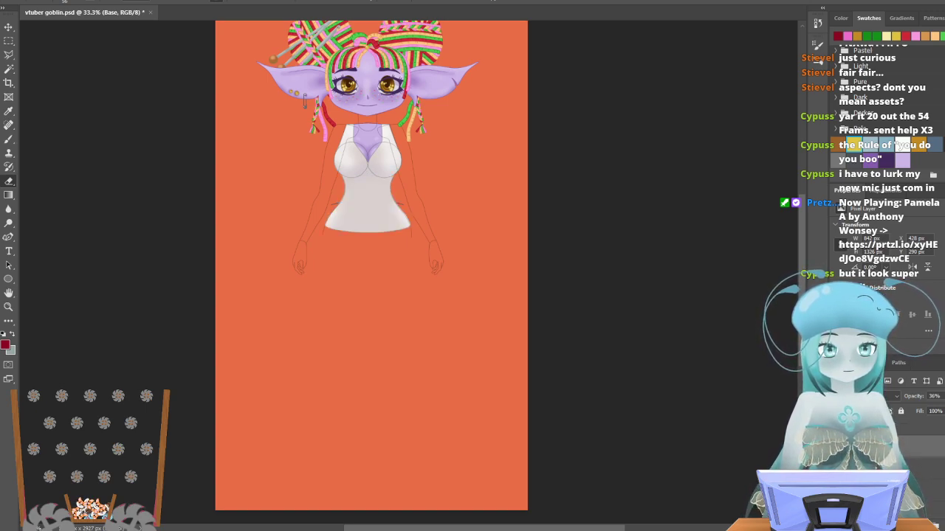
left_click(916, 467)
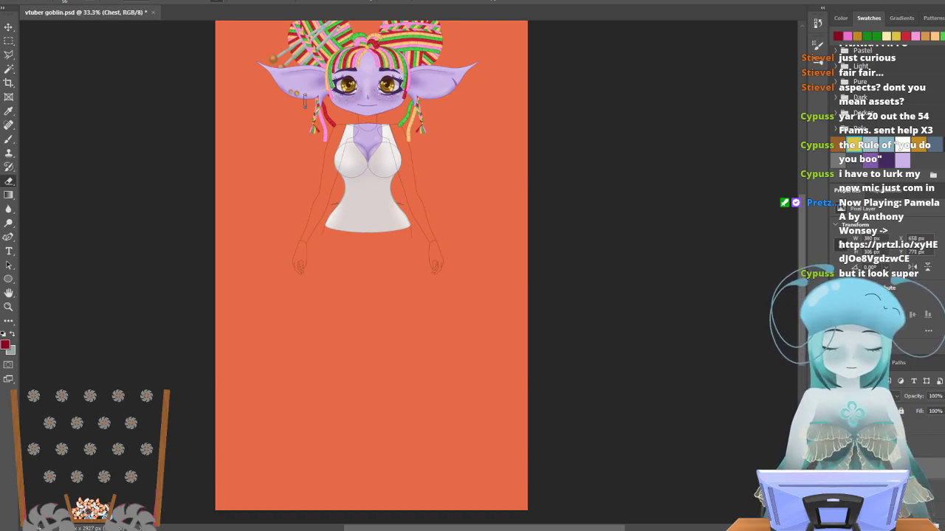
left_click(915, 488, "shift")
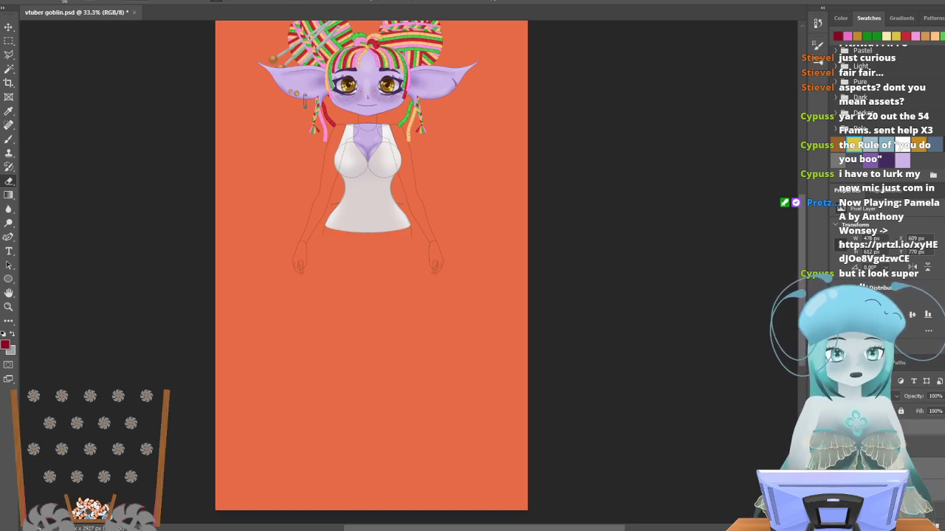
Try to merge the selected chest and shirt layers.
right_click(877, 483)
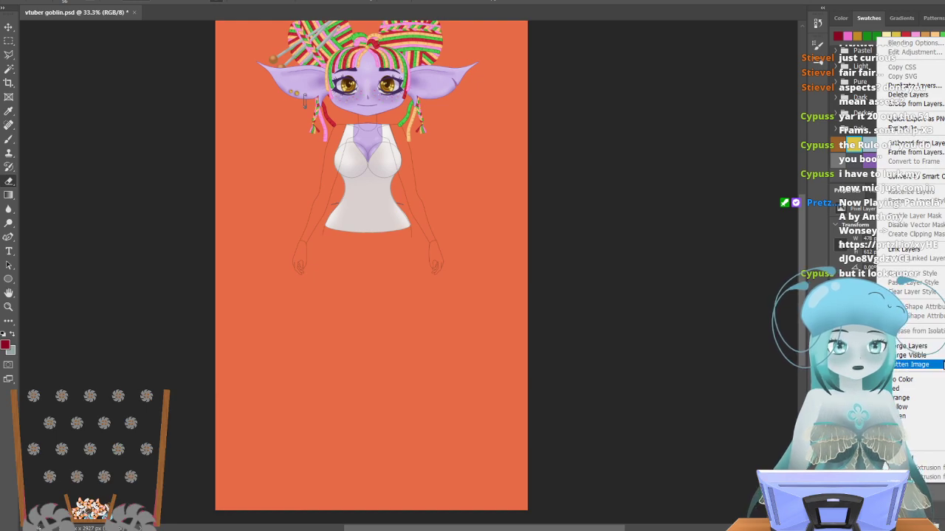
left_click(916, 346)
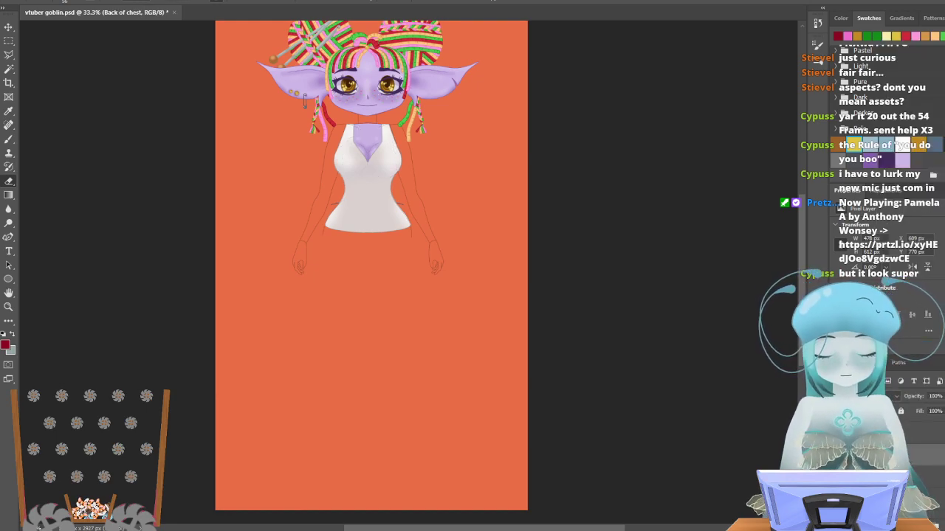
key("ctrl+z")
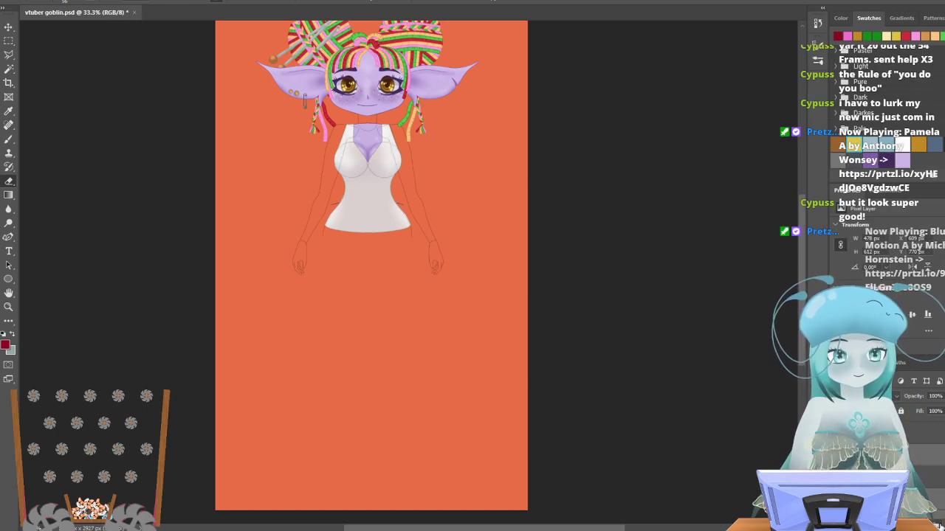
Group the selected shirt layers as Undertop and rename the Shape 9 layer Back of trousers.
left_click(939, 525)
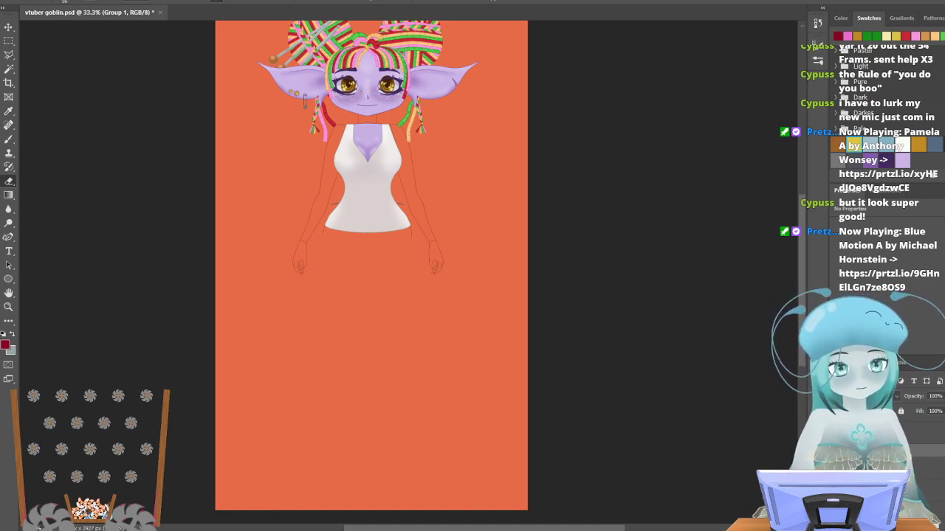
left_click(931, 456)
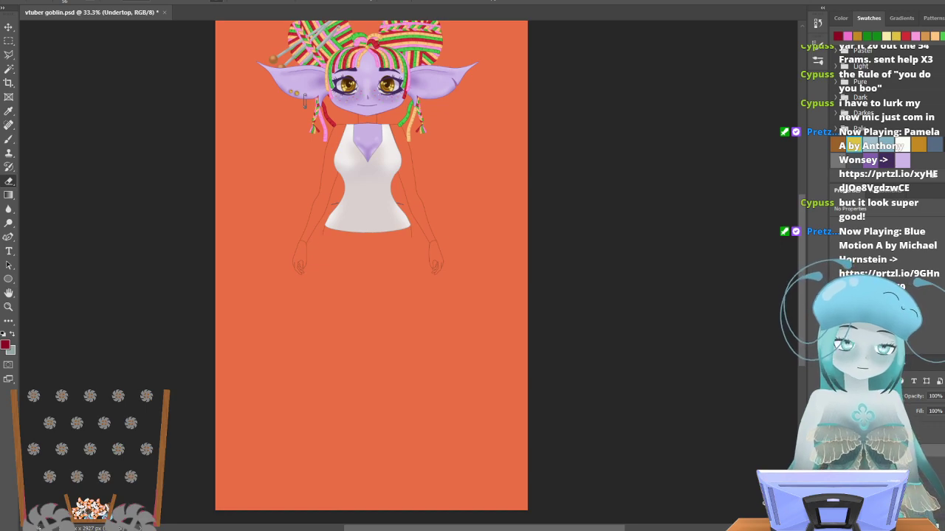
left_click(931, 443)
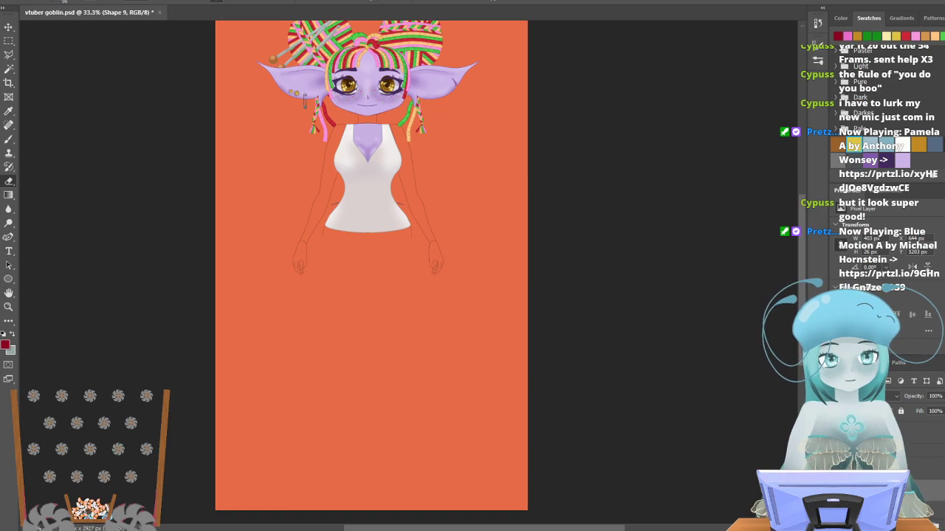
left_click(934, 494)
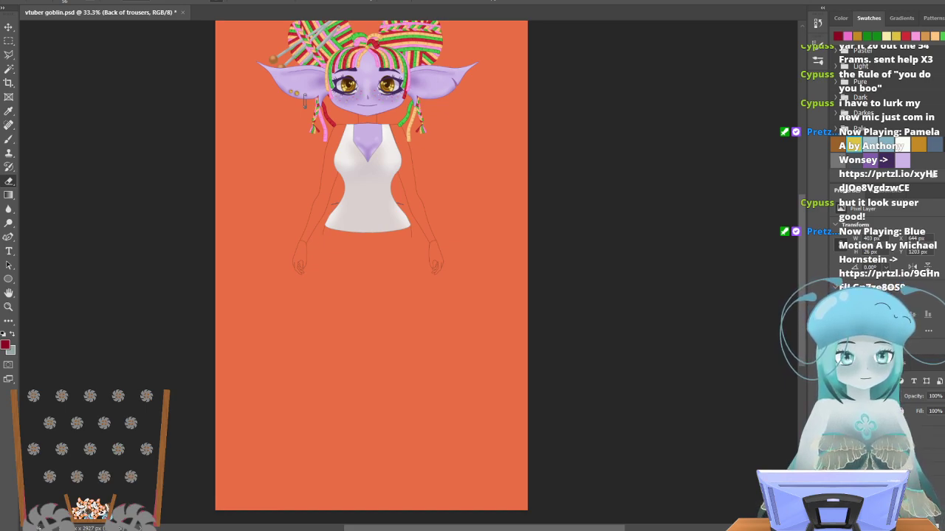
Show the dungaree straps, top and trousers again and check the whole dressed figure.
left_click_drag(837, 491, 837, 423)
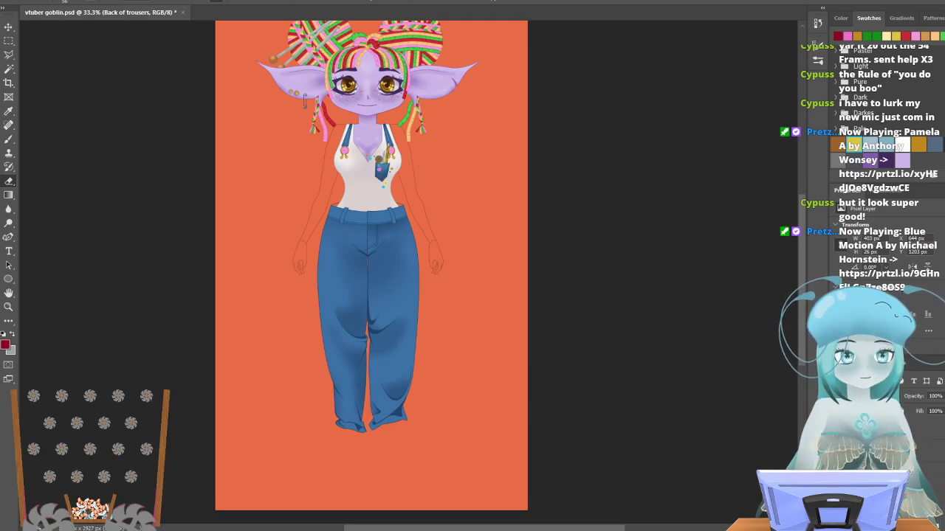
left_click(837, 435)
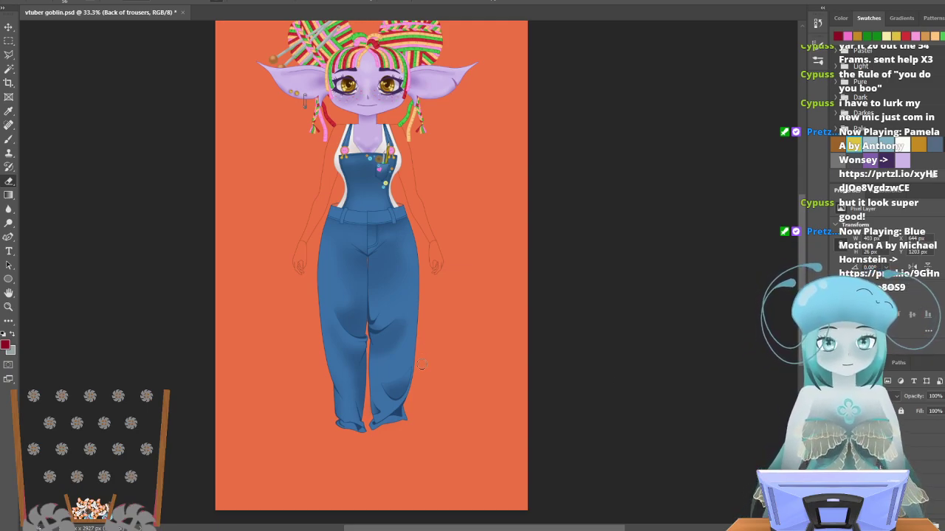
scroll(413, 347, "down", 2)
scroll(422, 364, "down", 3)
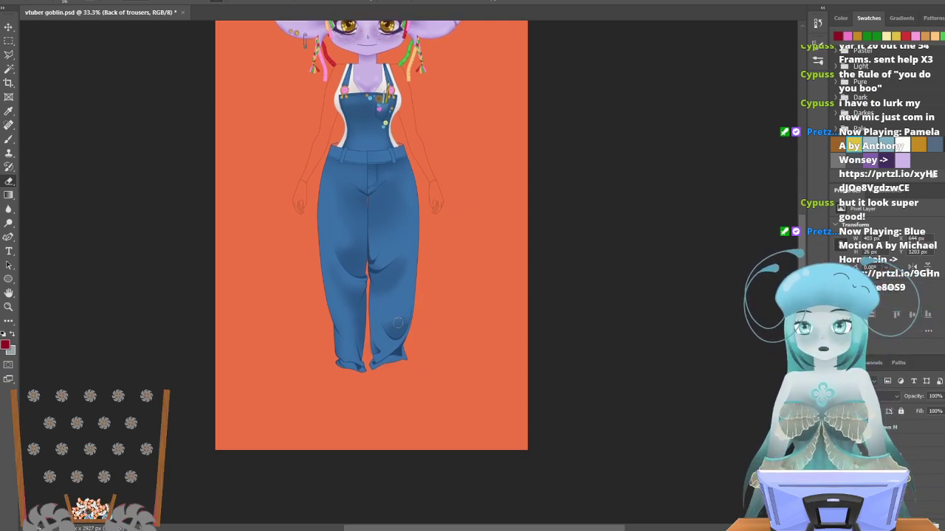
scroll(315, 134, "down", 2)
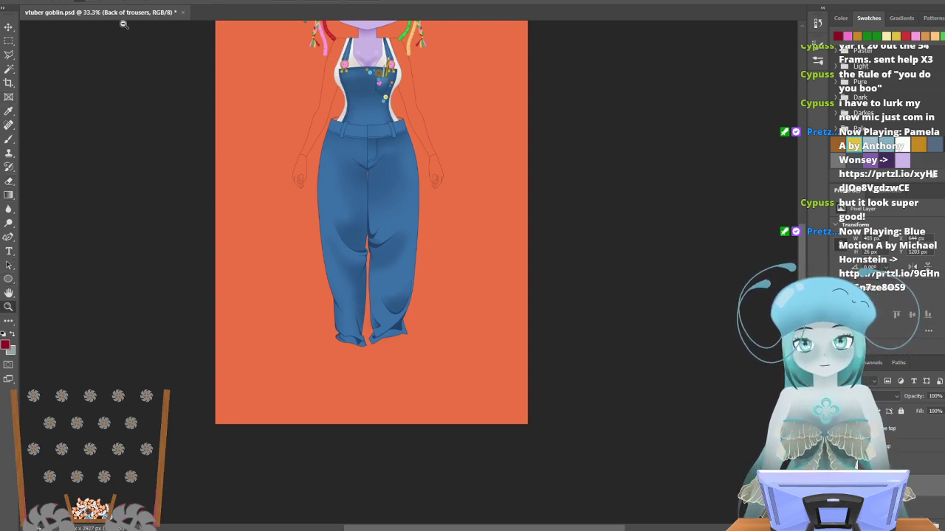
key("ctrl+minus")
key("ctrl+minus")
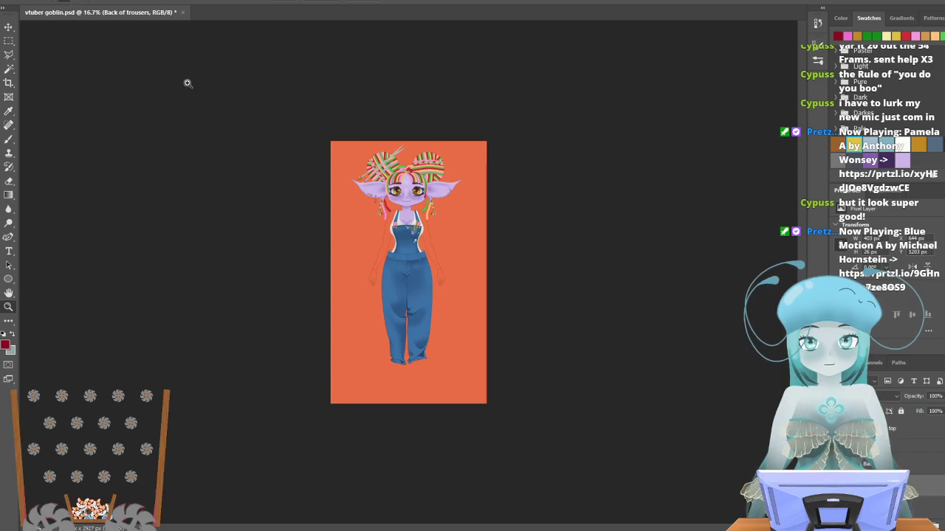
Hide the undertop and the dungaree top to expose the back waistband outline of the trousers.
left_click(399, 264)
left_click(384, 223)
left_click(385, 223)
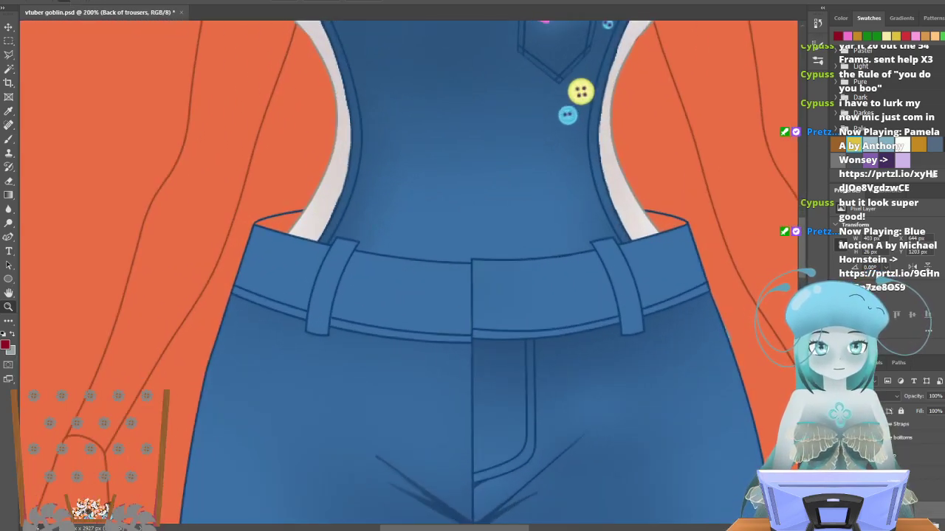
key("ctrl+comma")
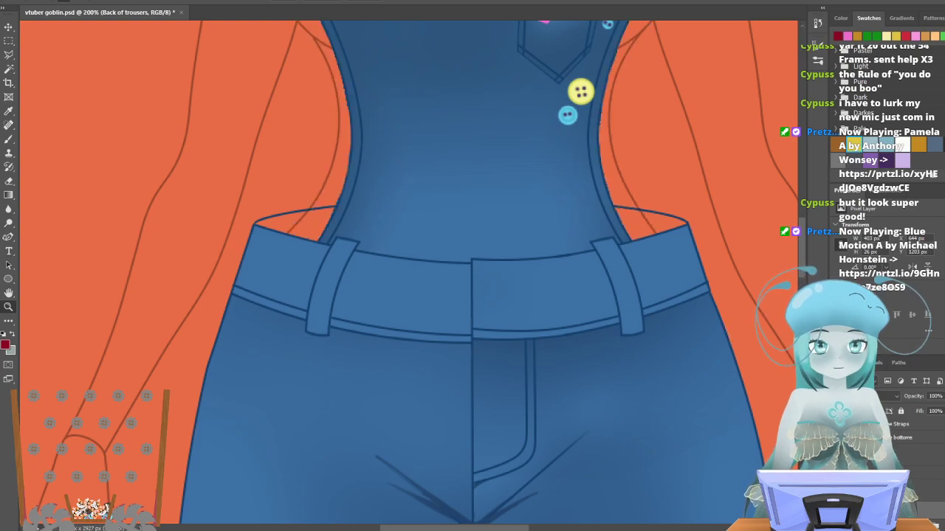
key("ctrl+comma")
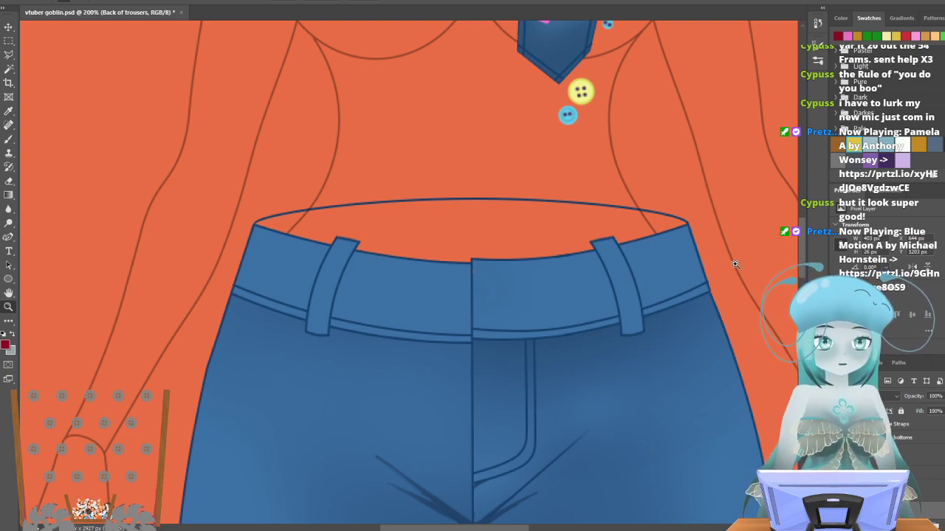
Sample the trousers' dark blue shading colour and set up a 34 px Hard Round brush with 100% hardness on a new layer.
left_click(9, 111)
left_click(507, 346)
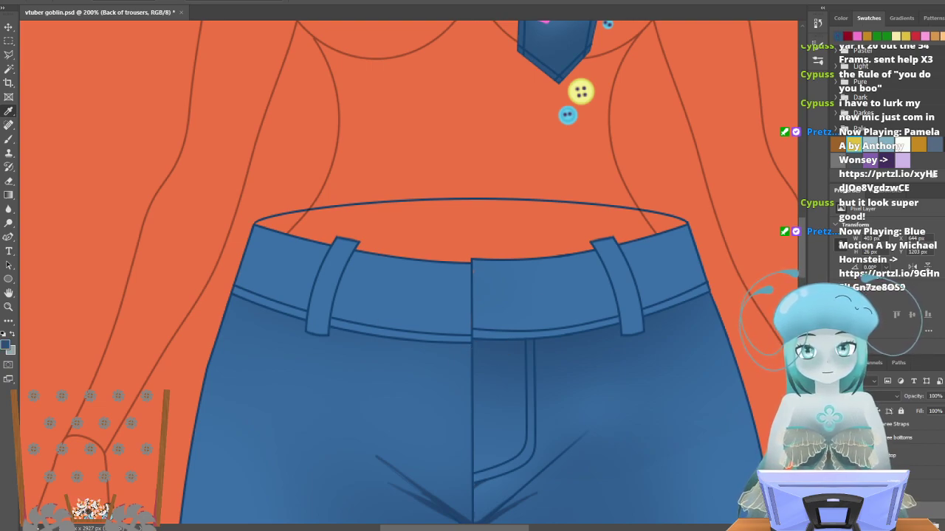
left_click(8, 141)
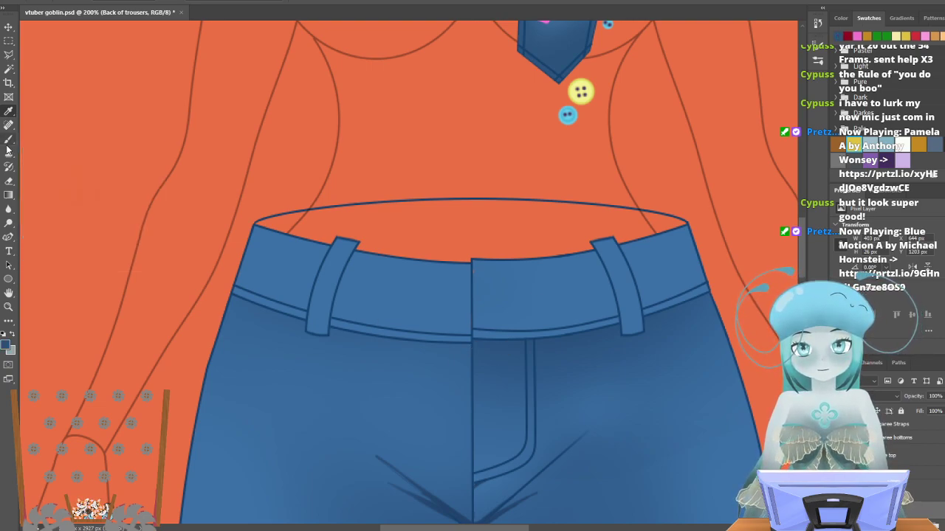
left_click(69, 2)
left_click(70, 31)
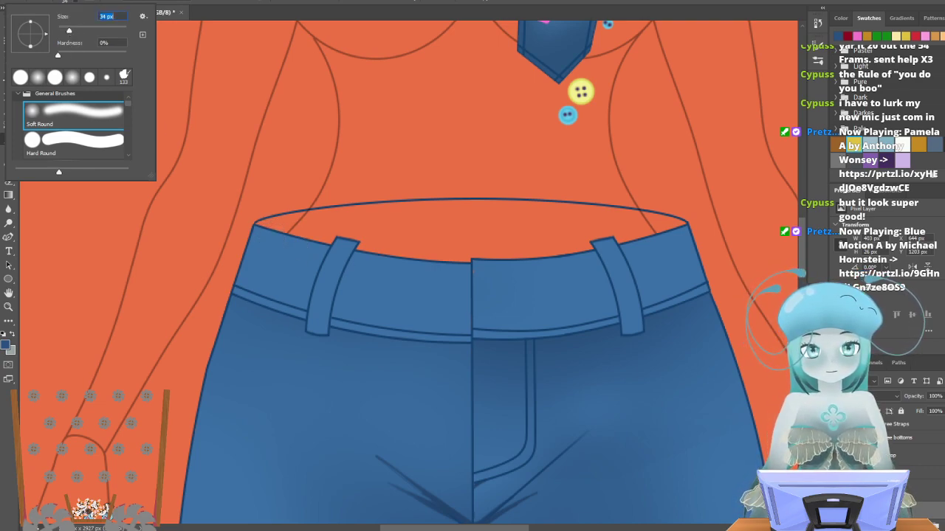
key("Return")
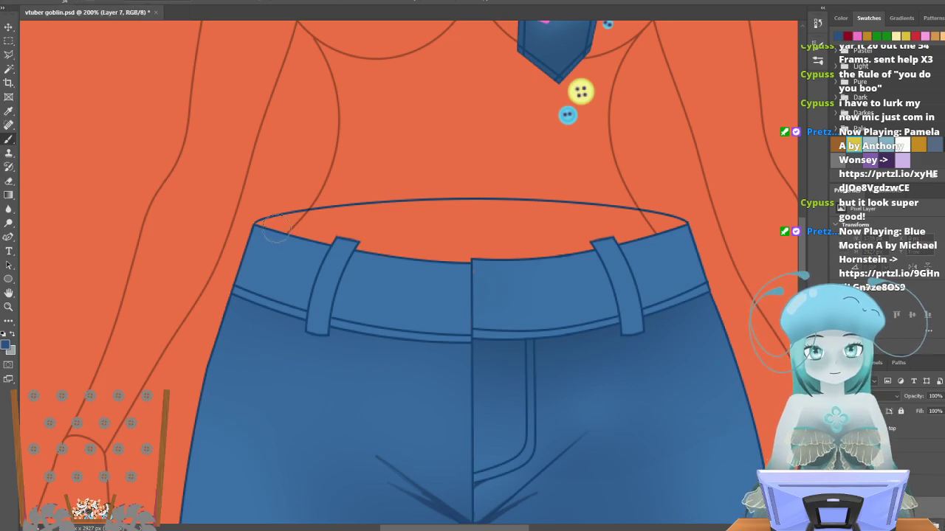
left_click(74, 2)
left_click(63, 146)
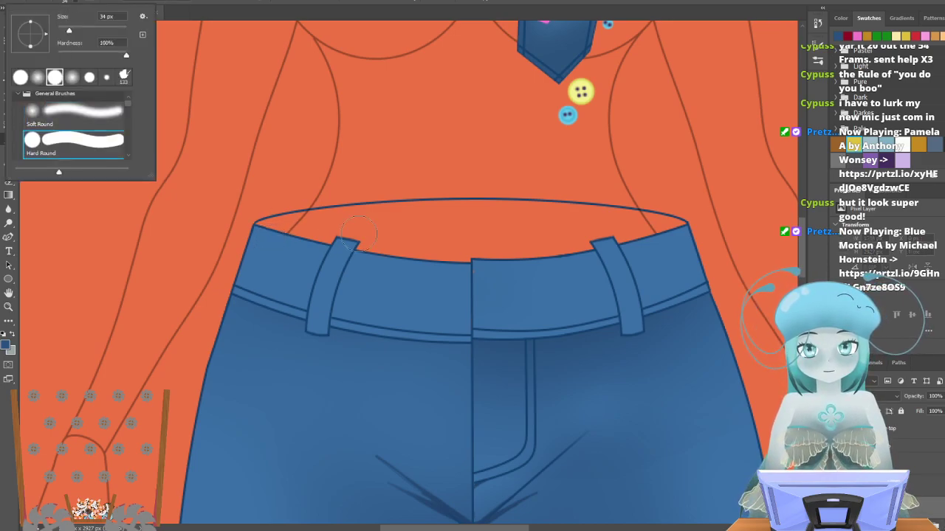
Paint the inside back of the trouser waistband solid dark blue and erase the paint spilling over its upper outline.
left_click(275, 227)
left_click_drag(283, 234, 294, 224)
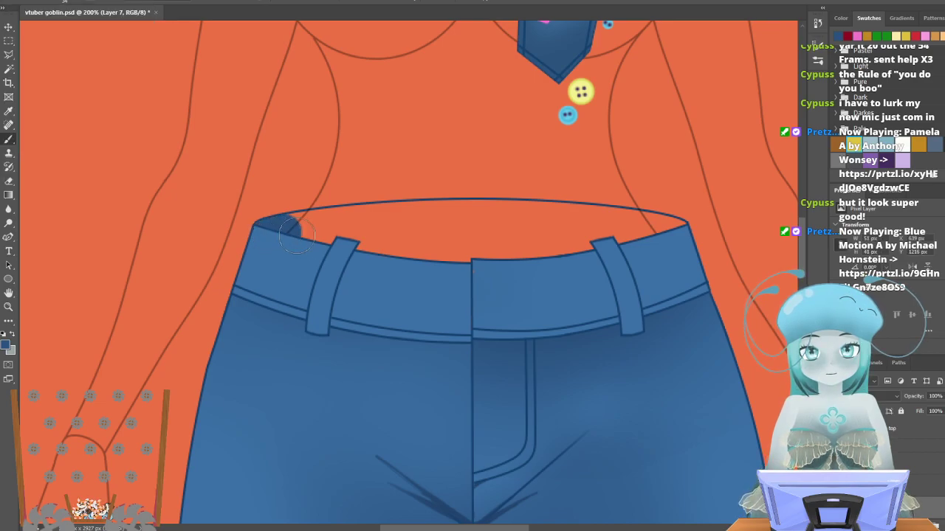
mouse_move(673, 237)
left_mouse_down()
mouse_move(677, 231)
mouse_move(664, 238)
mouse_move(668, 225)
mouse_move(580, 221)
mouse_move(591, 244)
mouse_move(495, 262)
mouse_move(282, 242)
mouse_move(314, 223)
mouse_move(287, 225)
mouse_move(314, 228)
left_mouse_up()
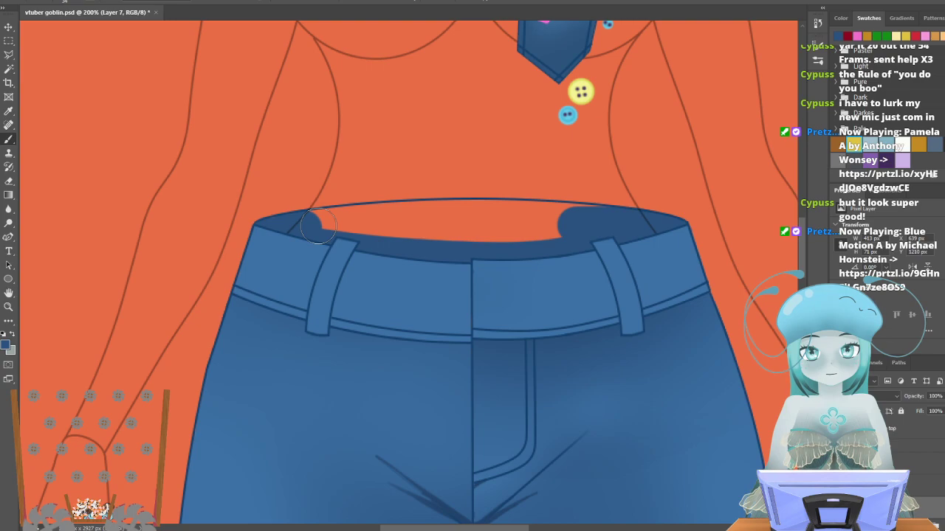
mouse_move(317, 228)
left_mouse_down()
mouse_move(445, 218)
mouse_move(538, 224)
mouse_move(458, 217)
mouse_move(603, 225)
mouse_move(528, 217)
mouse_move(605, 223)
left_mouse_up()
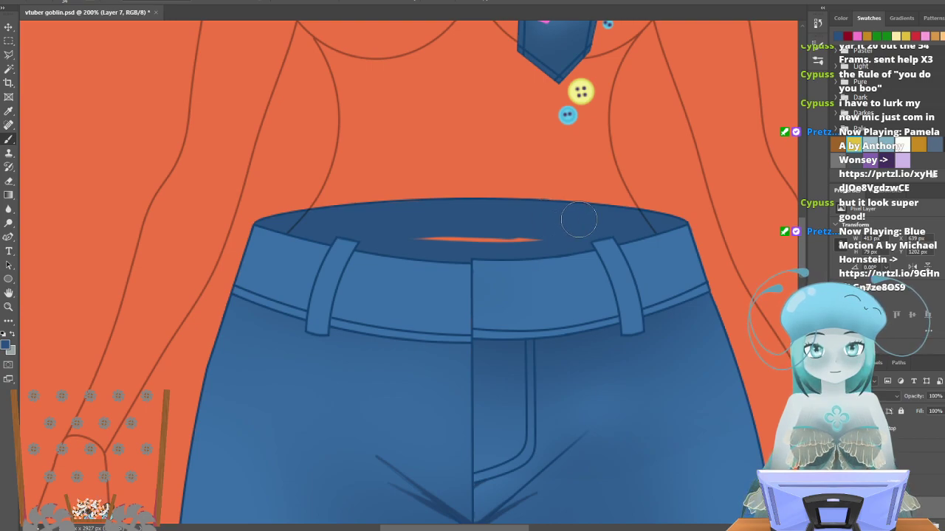
mouse_move(539, 235)
left_mouse_down()
mouse_move(403, 248)
mouse_move(277, 241)
left_mouse_up()
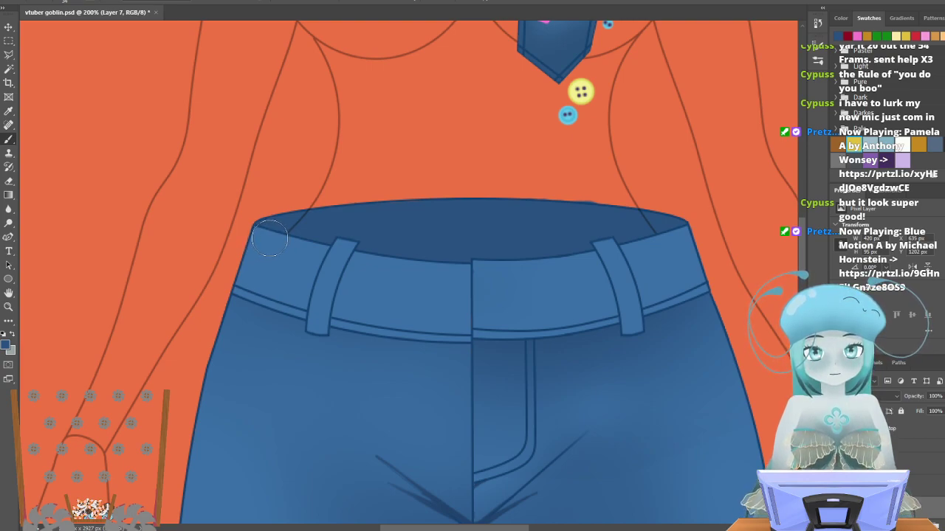
key("e")
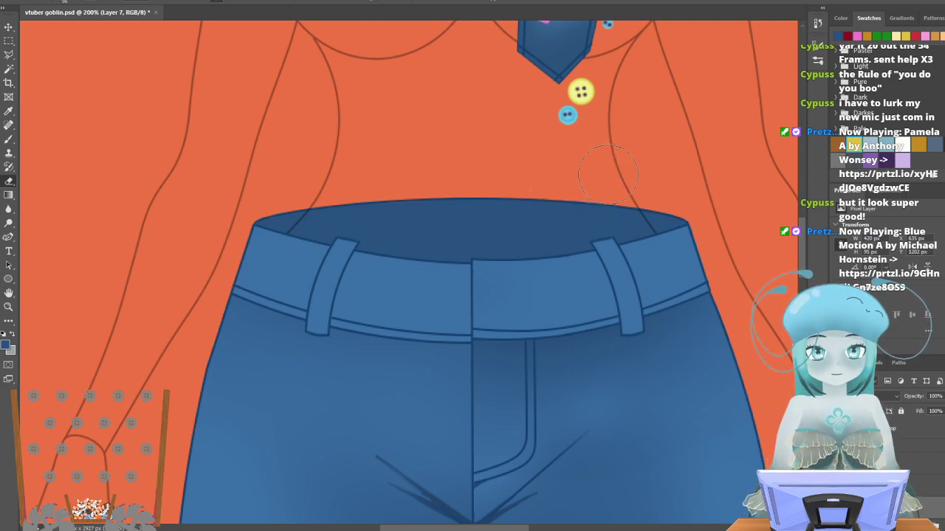
Show the undertop and dungaree top again and check the dressed figure as a whole.
scroll(406, 236, "down", 1)
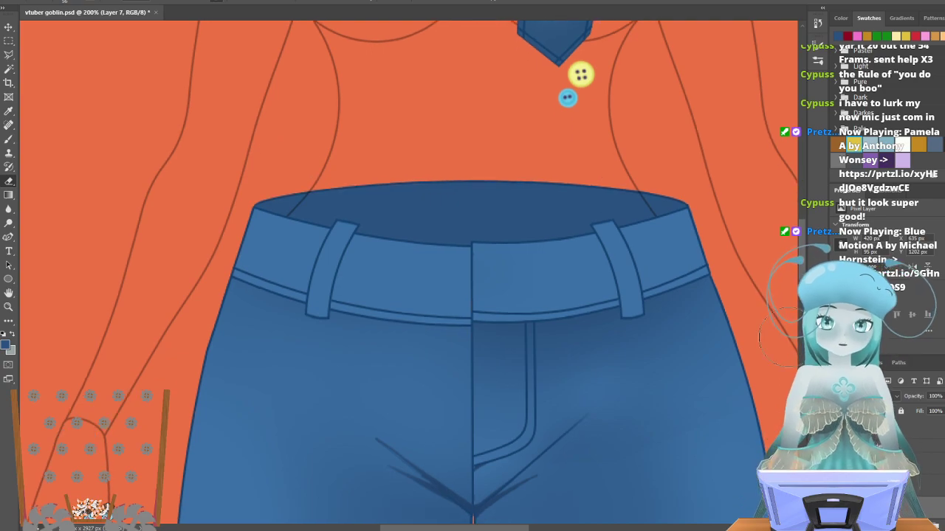
scroll(270, 312, "up", 1)
scroll(271, 312, "up", 1)
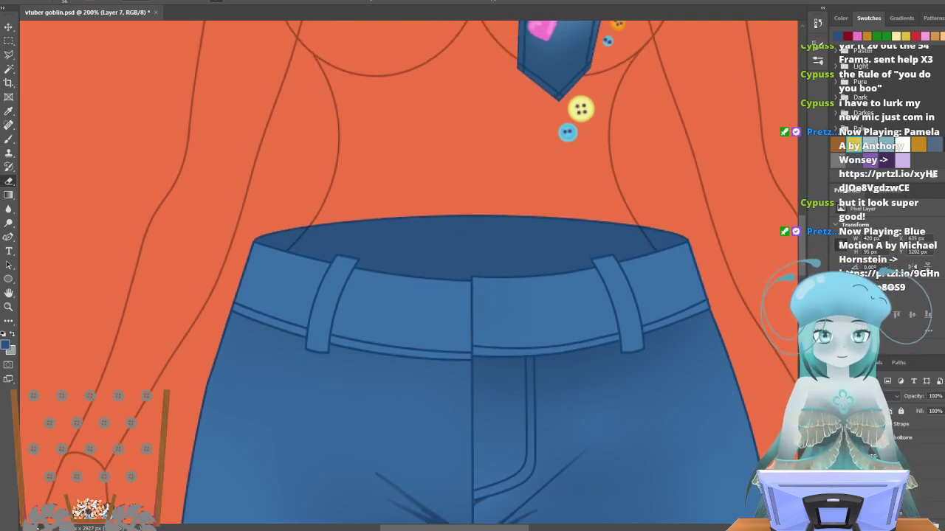
left_click(837, 480)
left_click(837, 480)
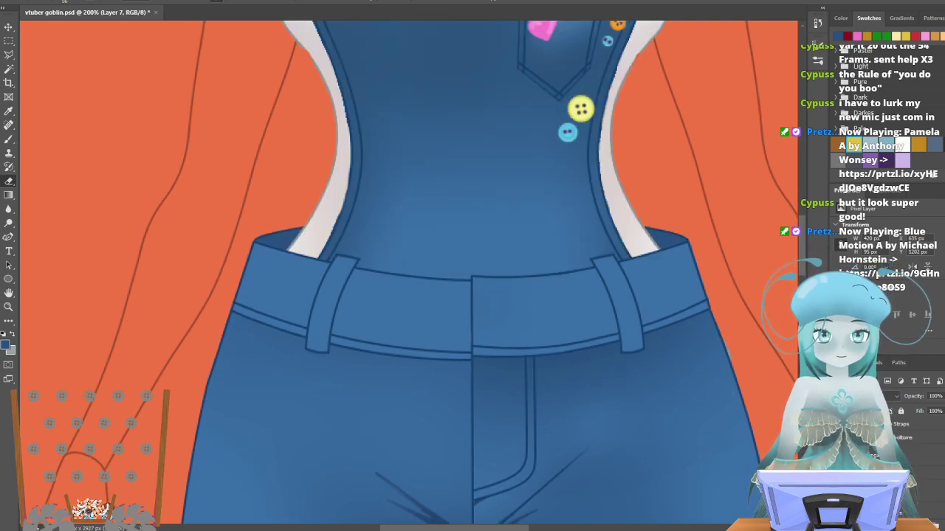
scroll(664, 440, "up", 3)
left_click(9, 306)
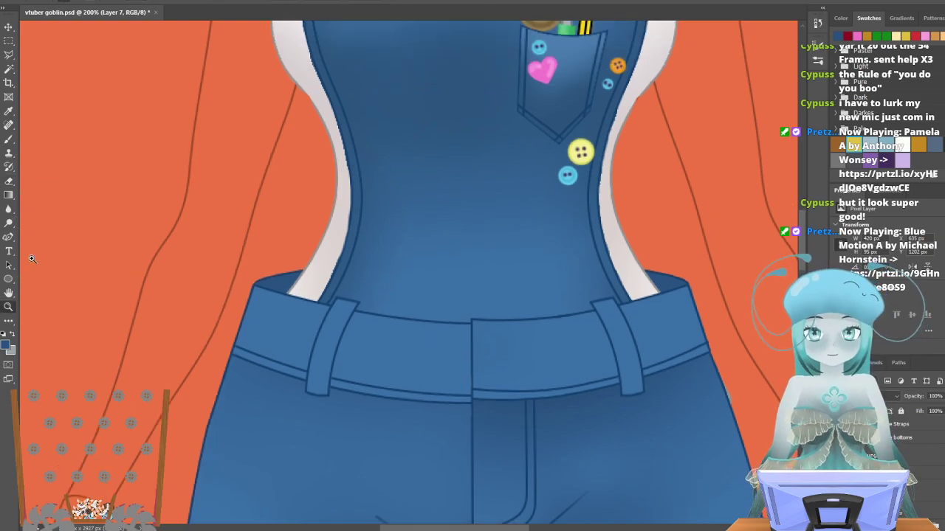
left_click(329, 258, "alt")
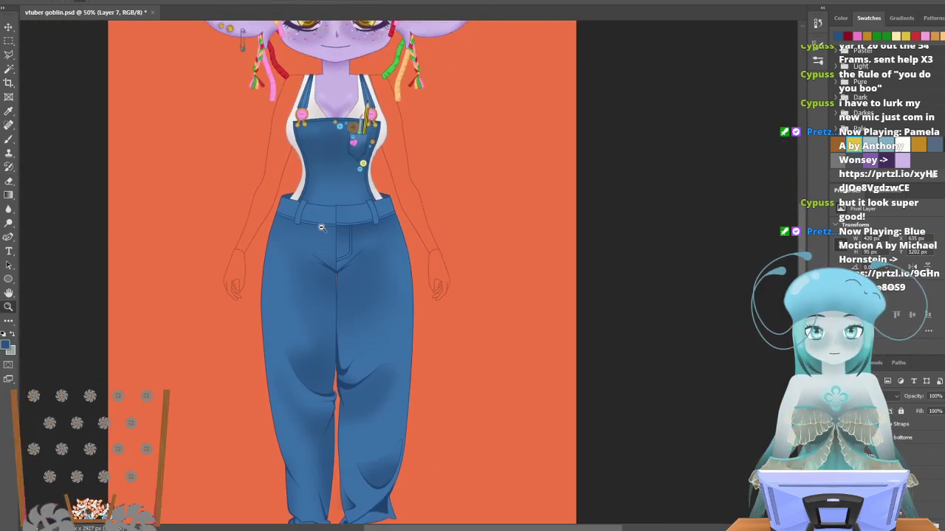
scroll(329, 257, "up", 1)
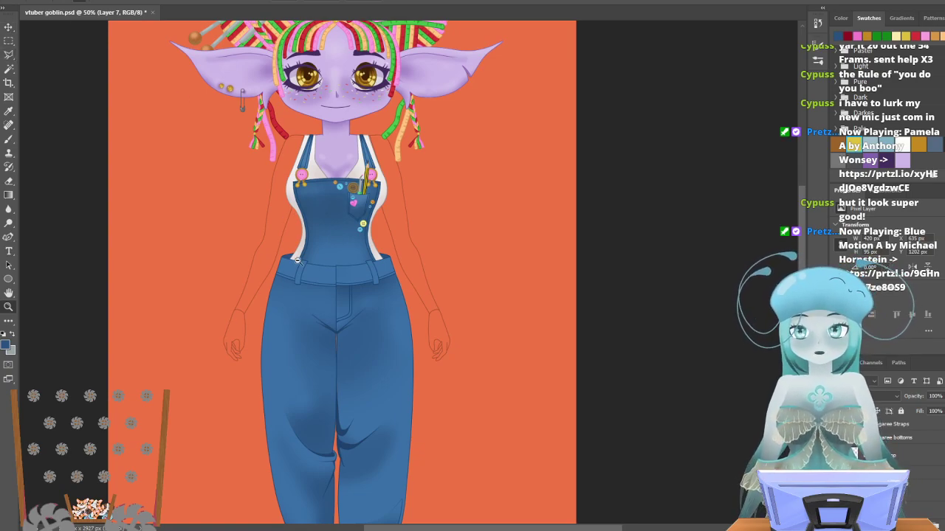
Save the vtuber goblin.psd document and look over the character from hair to trousers.
key("alt+e")
mouse_move(110, 225)
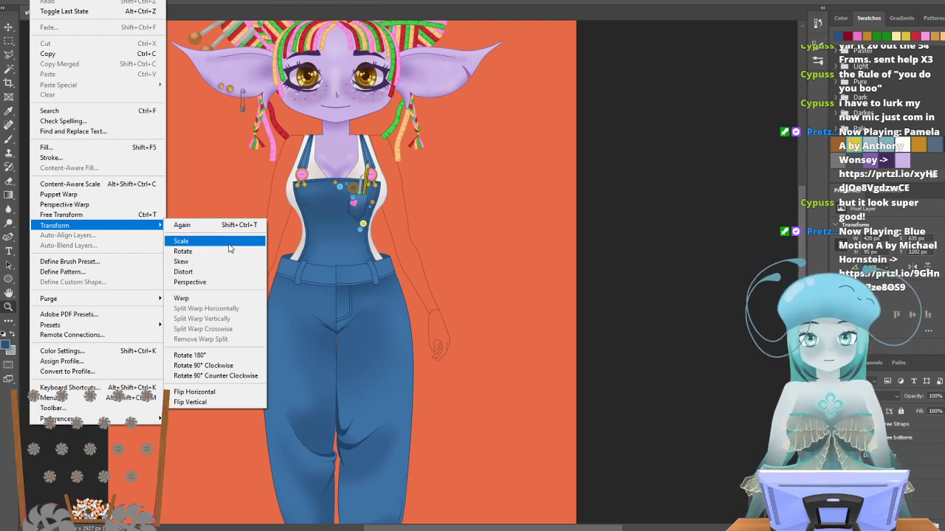
key("alt+f")
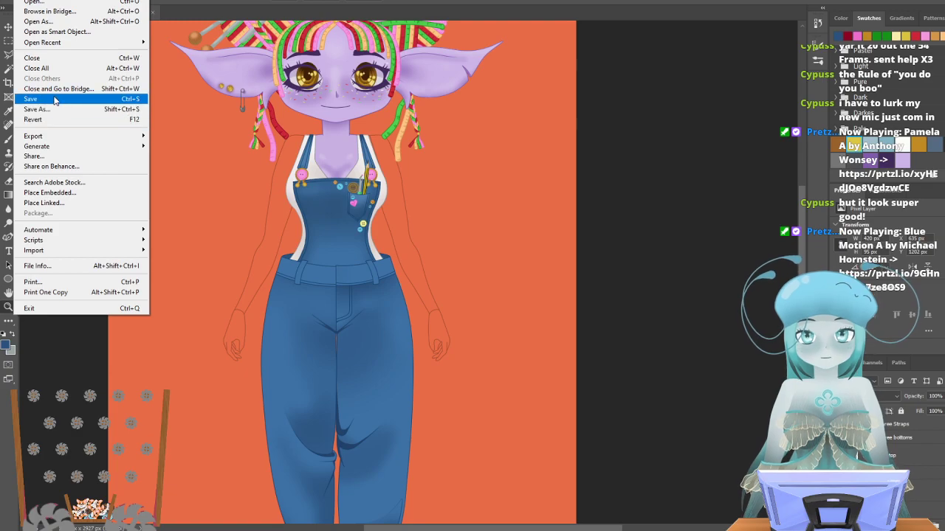
left_click(54, 100)
scroll(396, 325, "up", 3)
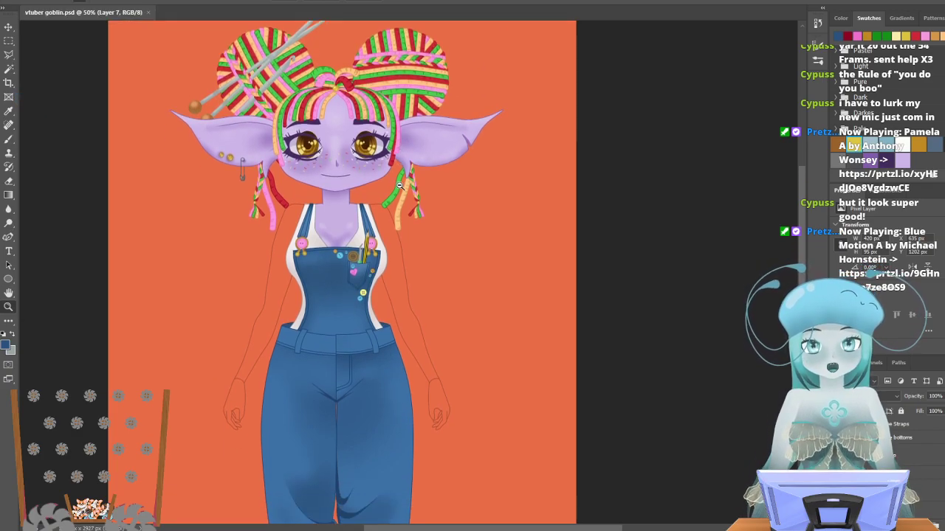
scroll(399, 186, "down", 1)
scroll(400, 300, "down", 3)
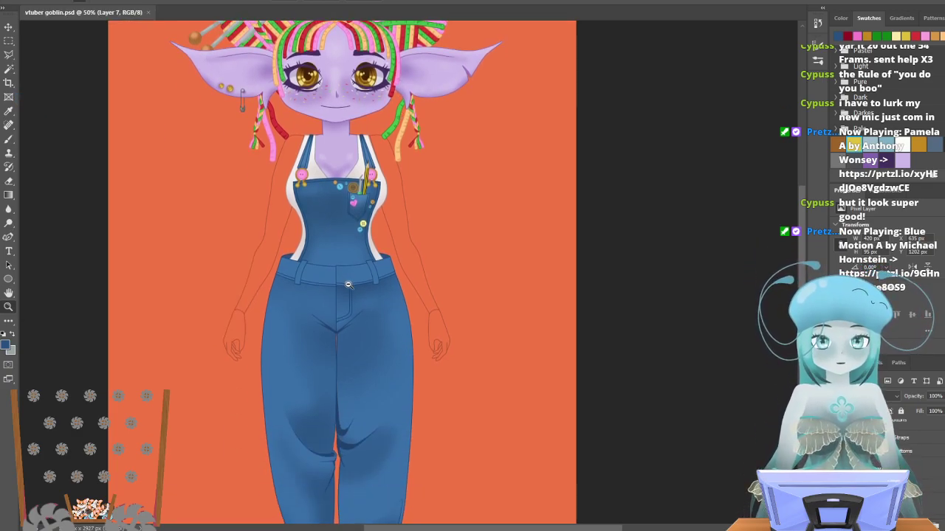
scroll(306, 323, "up", 4)
scroll(306, 323, "up", 1)
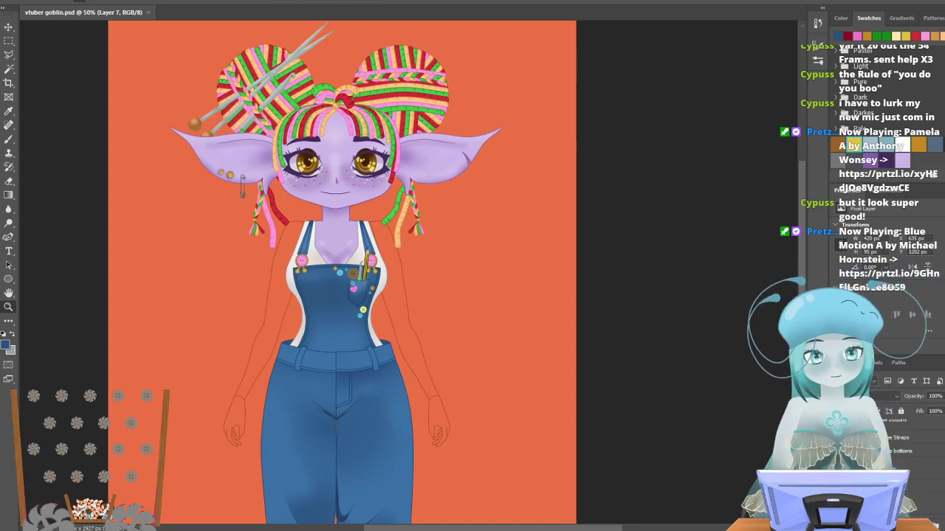
On the Base sketch layer, select the forearm and hand on the character's safety-pin side with a polygonal lasso outline.
left_click(896, 464)
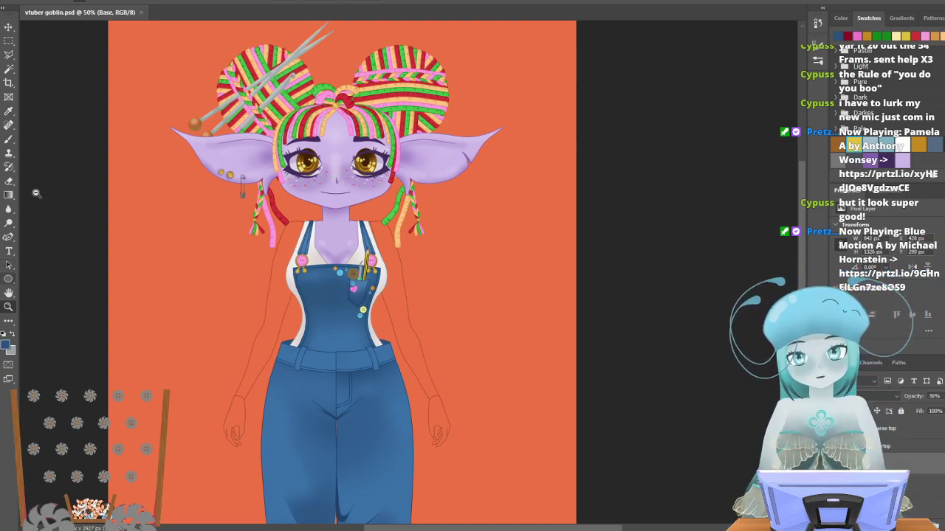
left_click(227, 369)
left_click(227, 369)
scroll(227, 370, "down", 2)
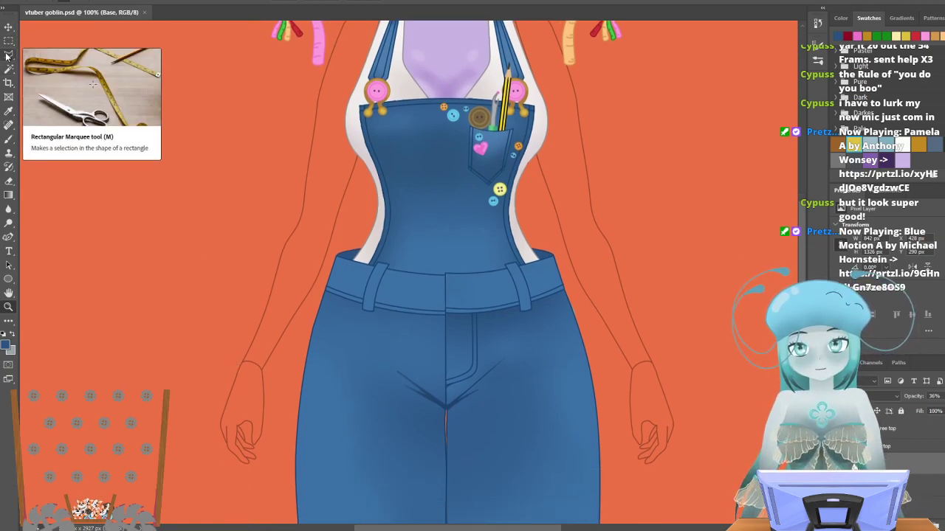
left_click(9, 54)
left_click(336, 237)
left_click(275, 209)
left_click(186, 422)
left_click(267, 485)
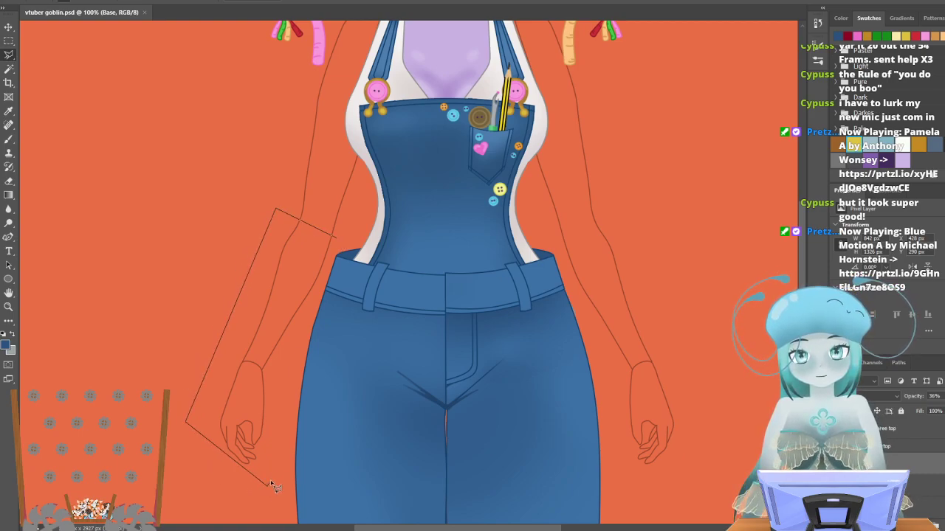
left_click(337, 239)
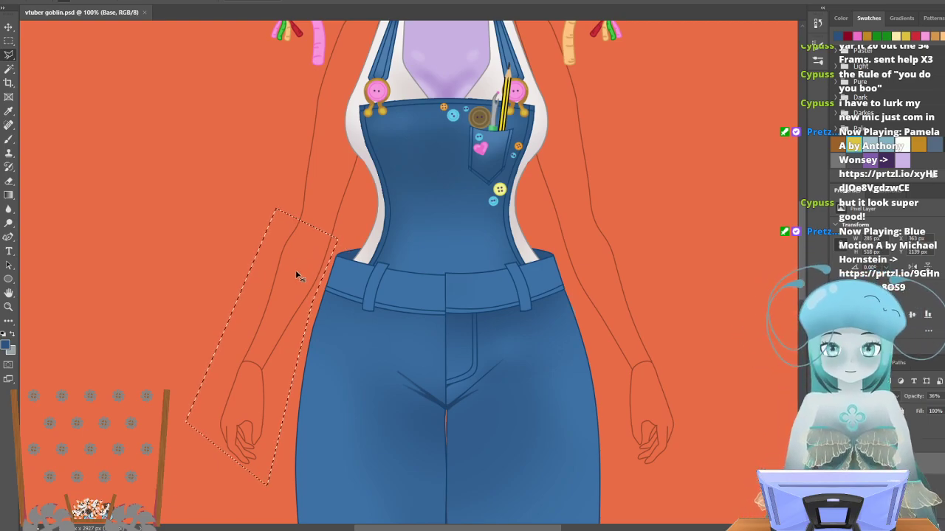
Copy the selected forearm and hand onto a new layer and rotate it about the elbow so the hand reaches up across the chest.
key("ctrl+j")
left_click(62, 3)
left_click(56, 13)
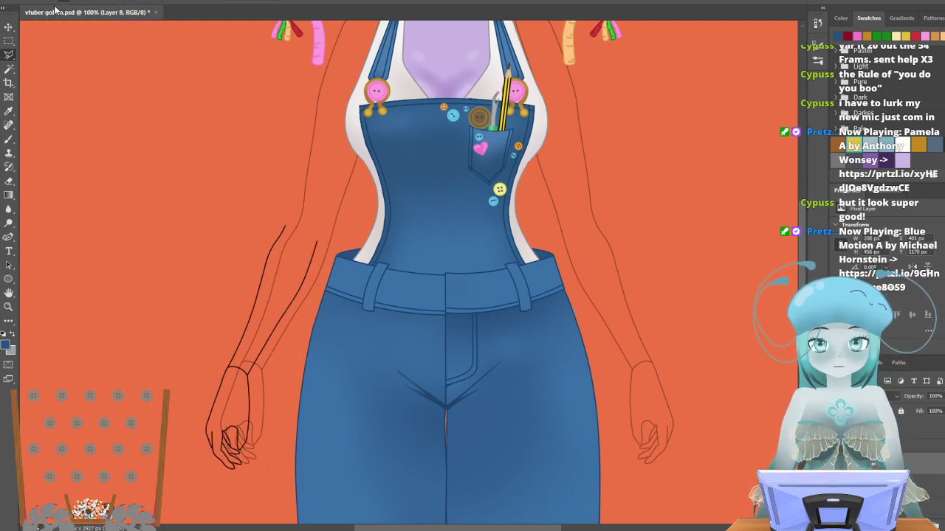
left_click(62, 4)
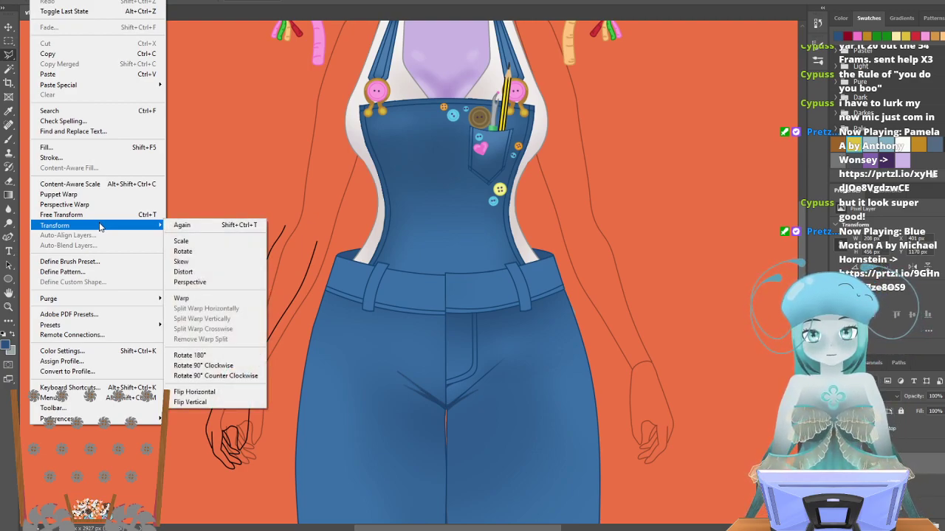
left_click(182, 251)
left_click_drag(334, 227, 101, 442)
left_click_drag(209, 401, 346, 218)
scroll(345, 218, "up", 3)
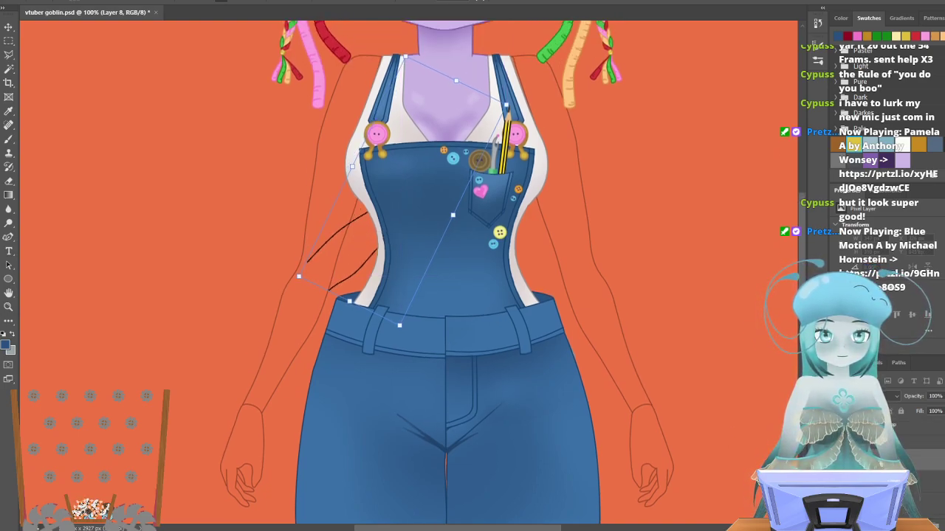
key("Return")
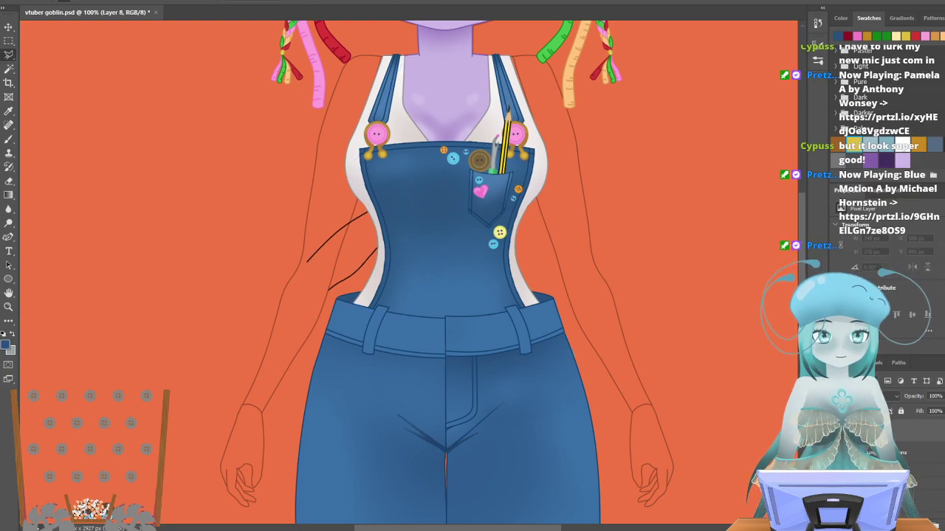
Move the rotated forearm layer above the clothing layers so the arm lies in front of the dungaree top.
key("alt+bracketleft")
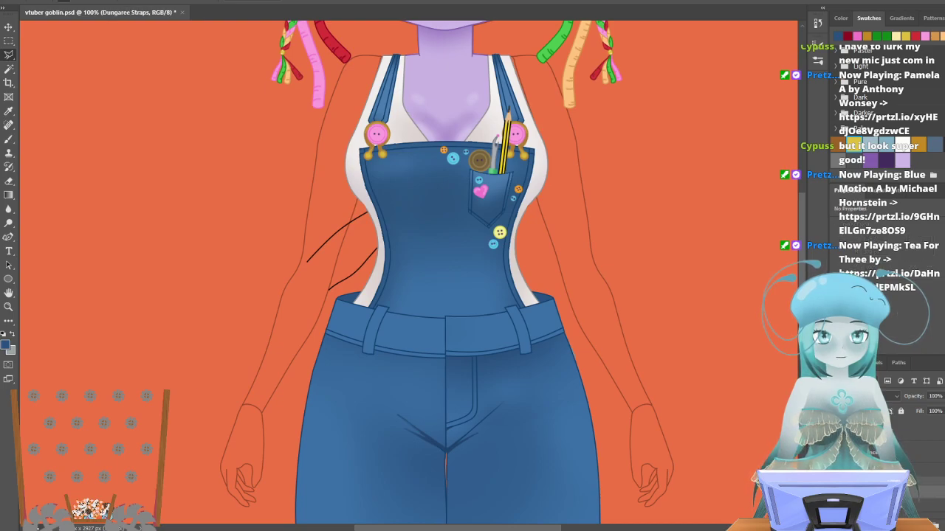
key("ctrl+bracketleft")
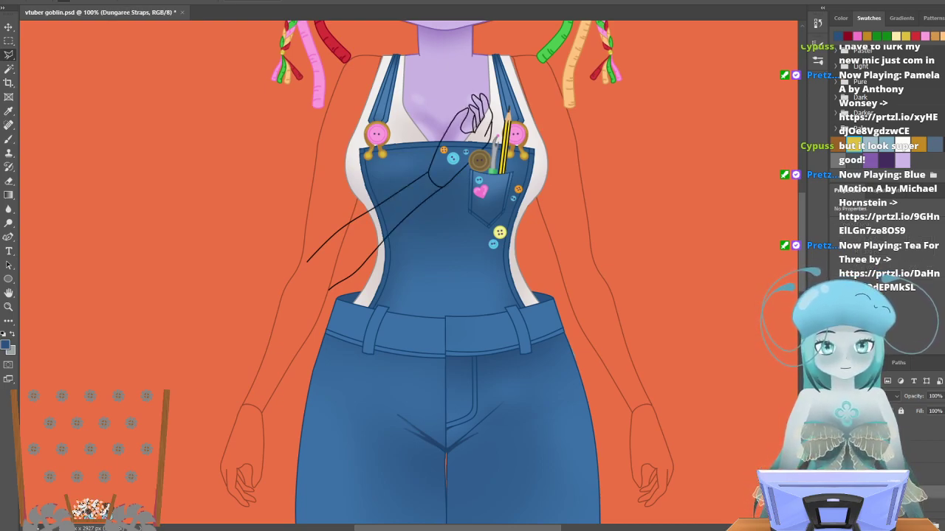
key("ctrl+bracketright")
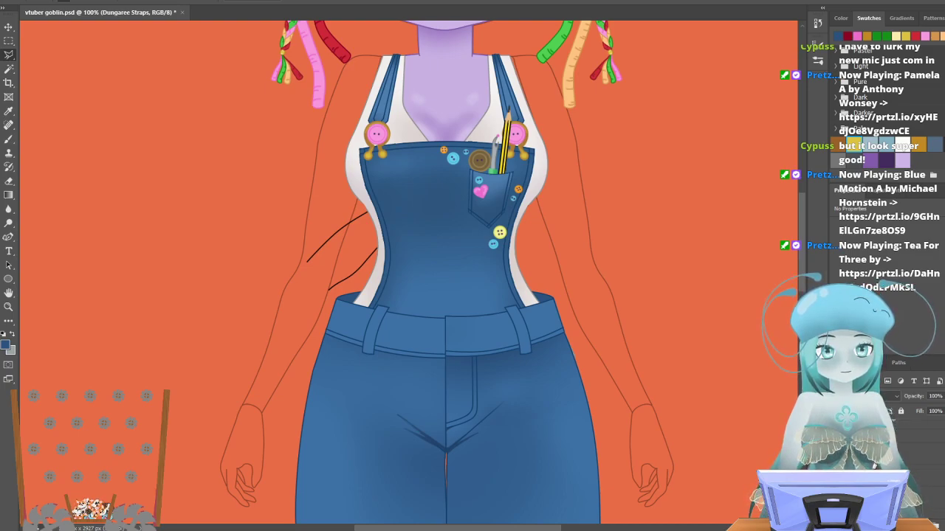
key("ctrl+j")
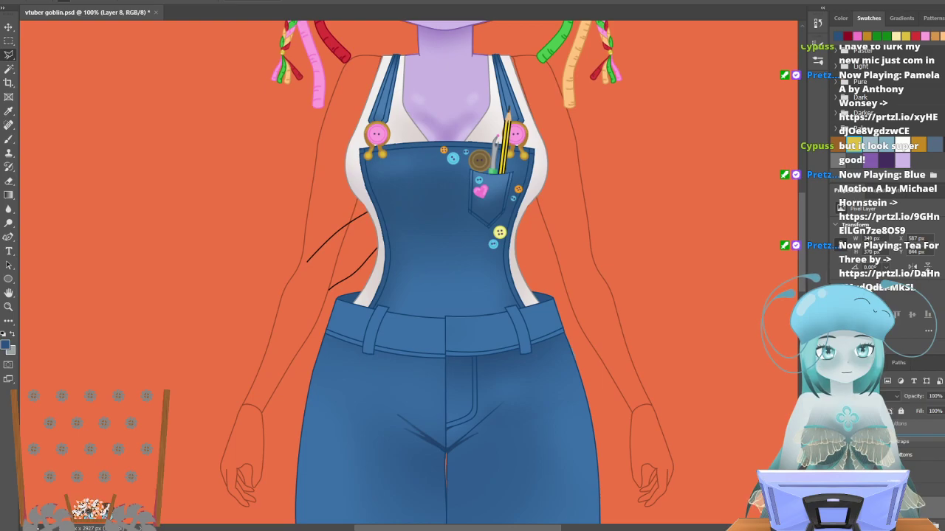
key("ctrl+bracketright")
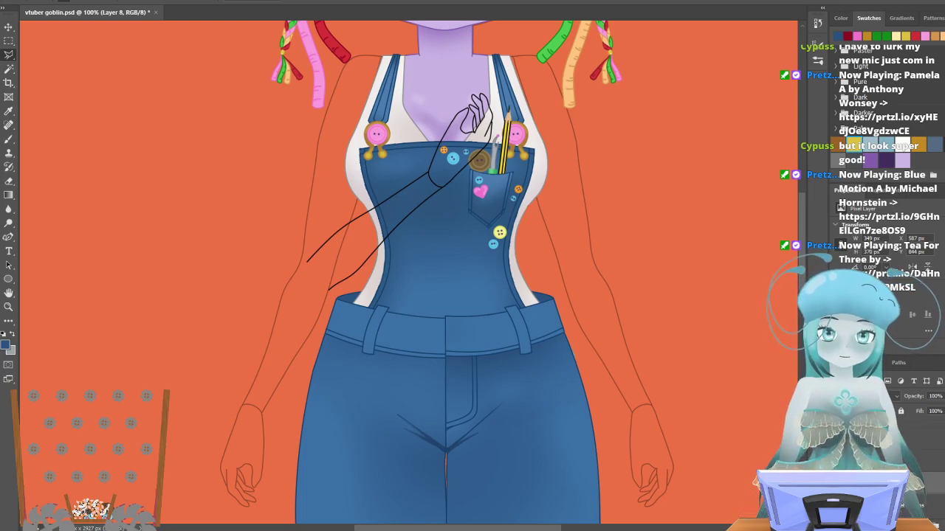
scroll(385, 154, "up", 5)
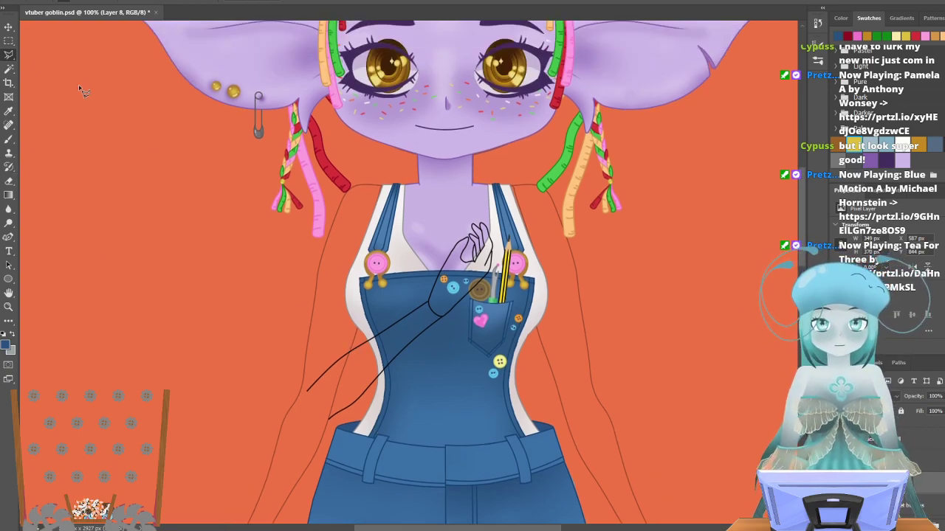
Rotate the copied forearm clockwise and move it down so the hand rests across the front of the trouser waistband.
left_click(36, 0)
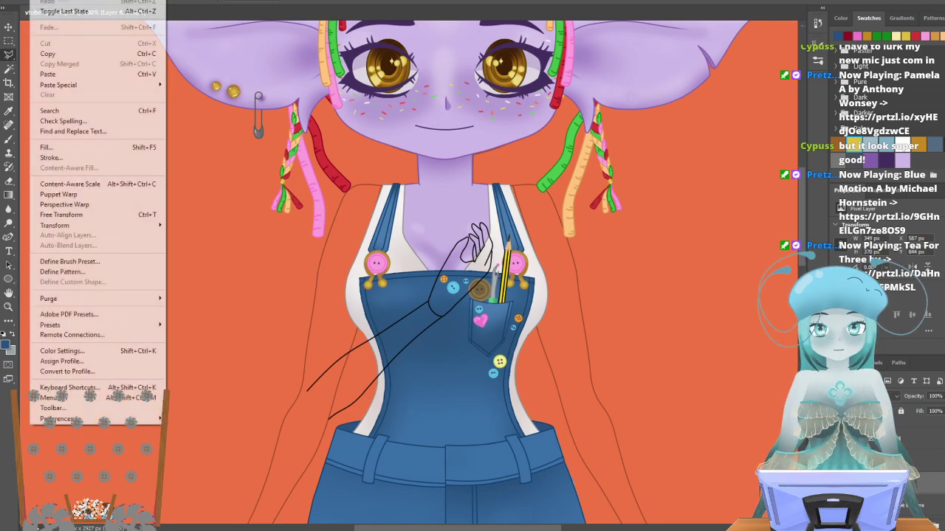
mouse_move(87, 227)
left_click(177, 244)
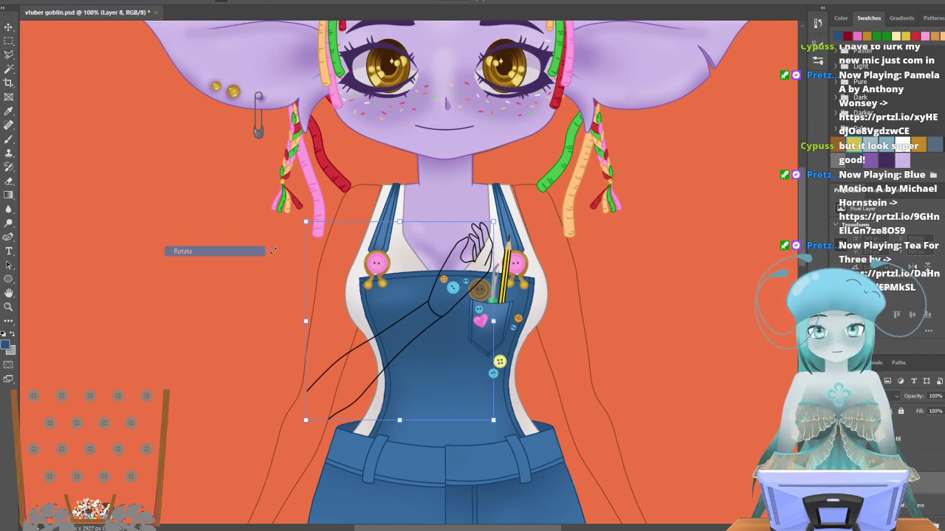
left_click_drag(493, 214, 523, 251)
left_click_drag(386, 343, 316, 344)
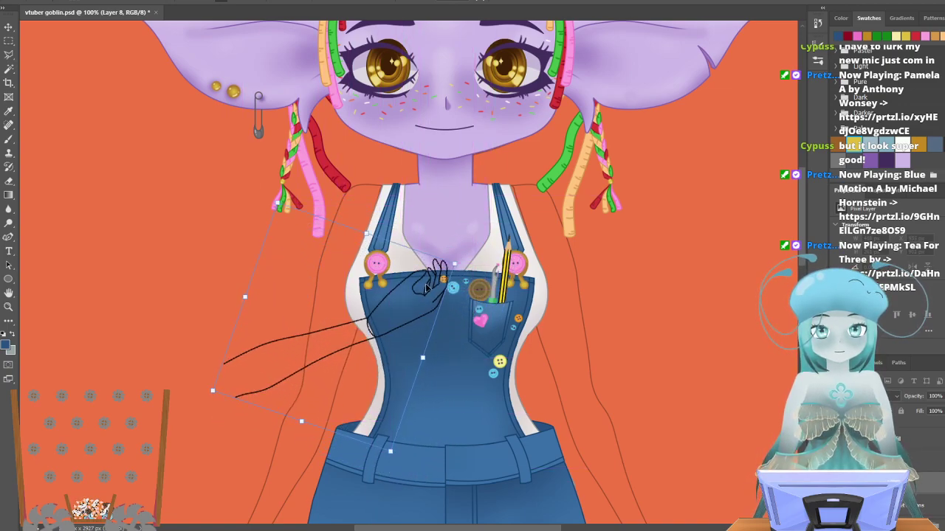
scroll(322, 254, "down", 3)
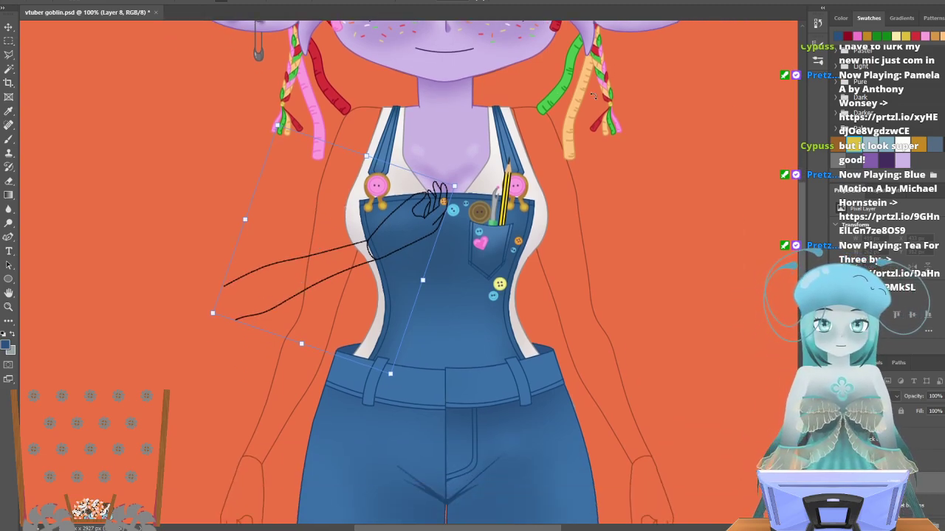
left_click_drag(465, 198, 489, 283)
mouse_move(268, 236)
left_mouse_down()
mouse_move(335, 329)
mouse_move(298, 256)
mouse_move(281, 248)
mouse_move(278, 335)
left_mouse_up()
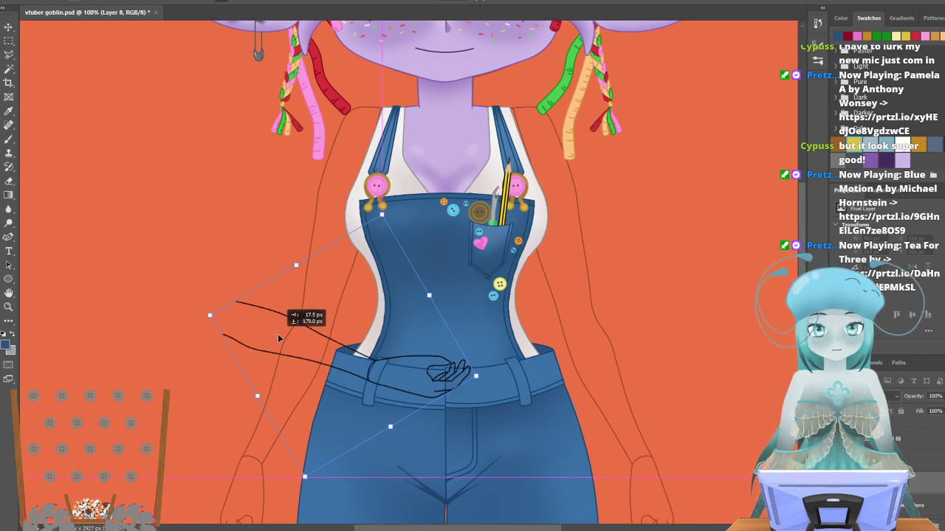
left_click_drag(278, 338, 278, 338)
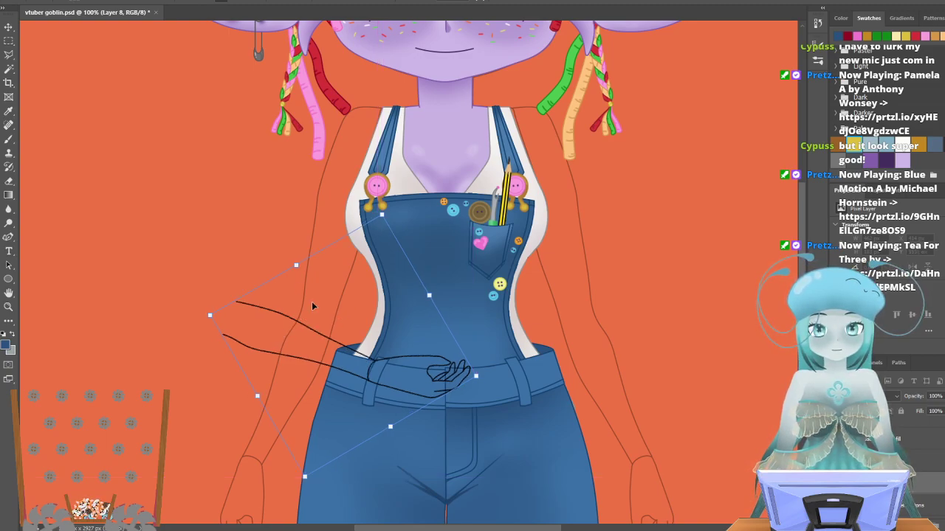
Distort the copied forearm by pulling its elbow-end corner inward toward the body to shorten the arm.
left_click(42, 1)
mouse_move(59, 225)
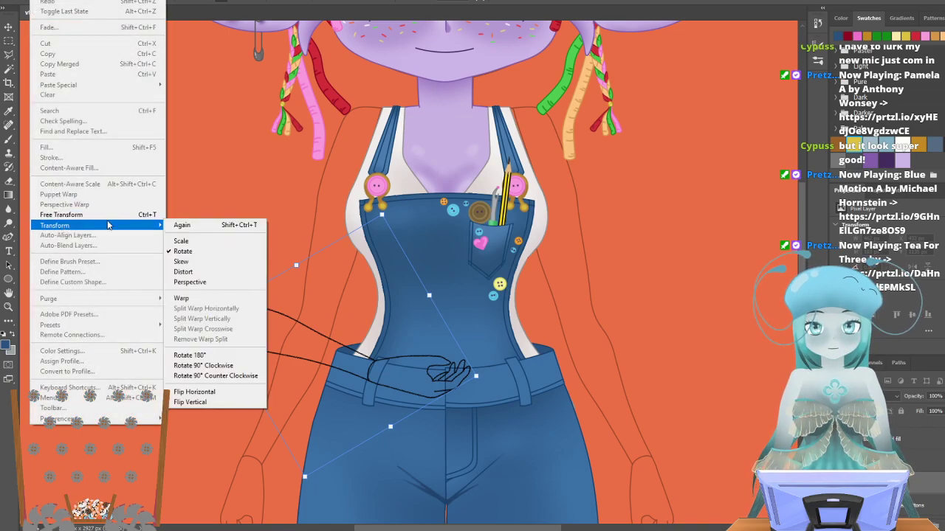
left_click(203, 274)
left_click_drag(211, 316, 258, 305)
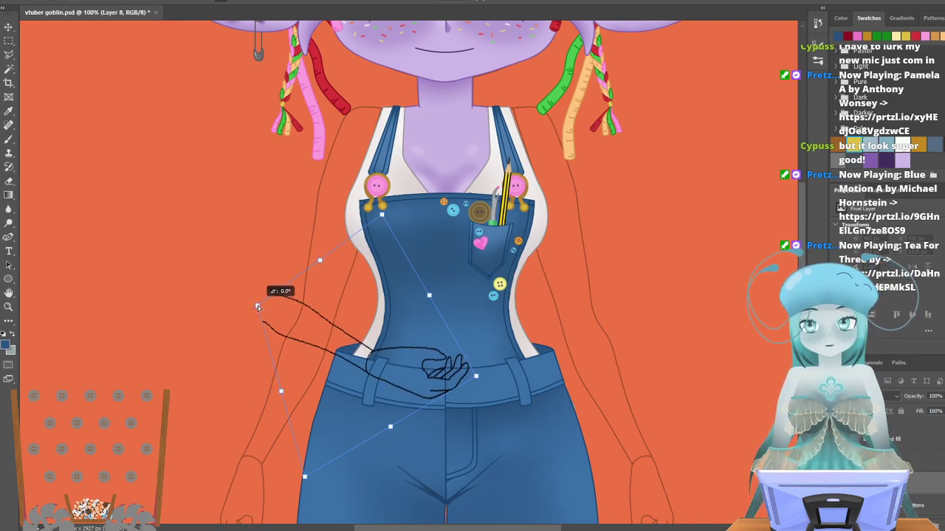
left_click_drag(258, 306, 258, 305)
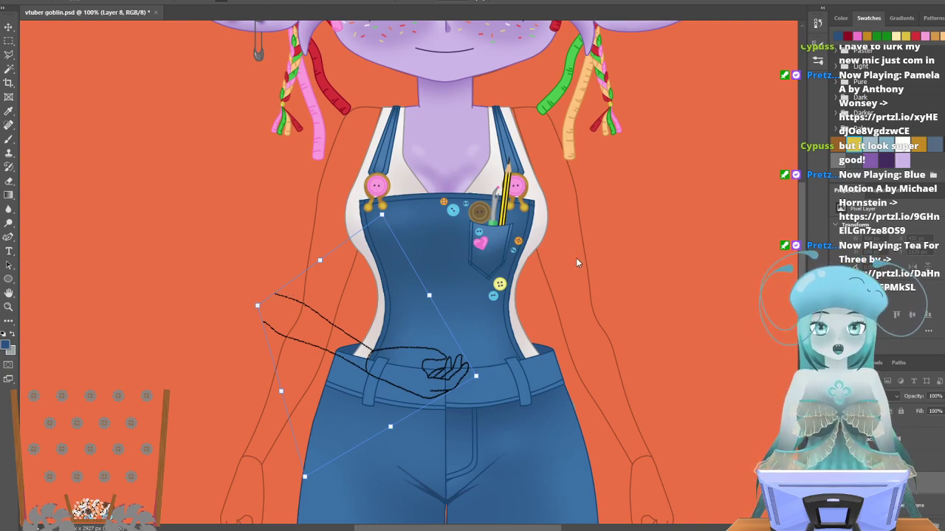
Commit the forearm-and-hand sketch's pending transform and move the sketch about 16 px left and 14 px up.
key("Return")
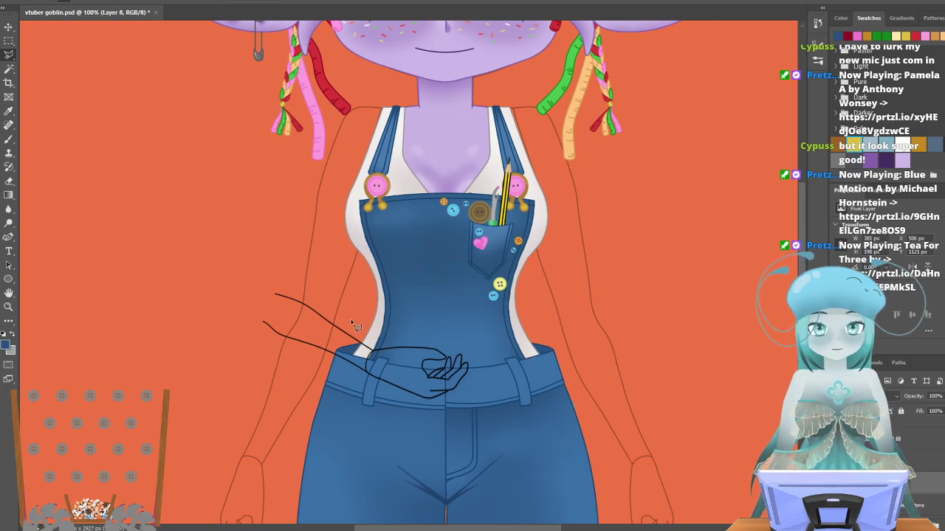
left_click(8, 27)
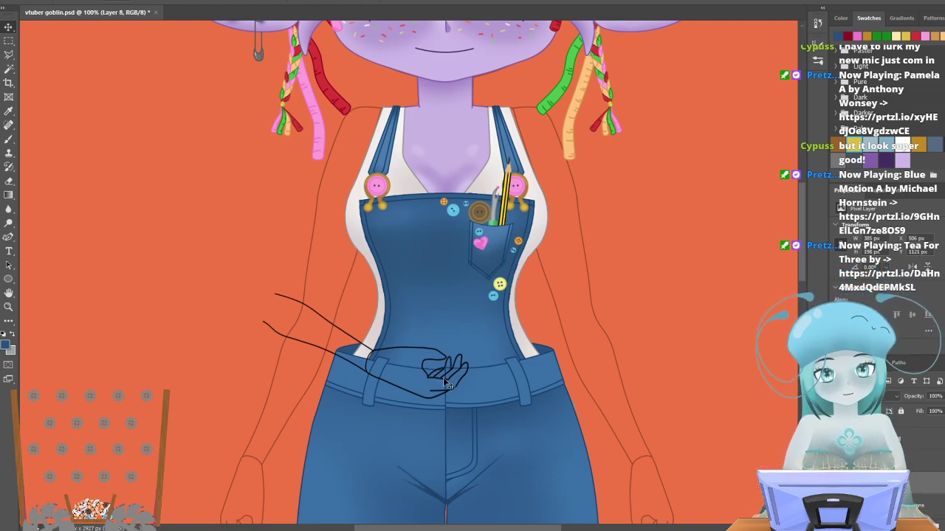
mouse_move(443, 382)
left_mouse_down()
mouse_move(443, 373)
mouse_move(402, 378)
left_mouse_up()
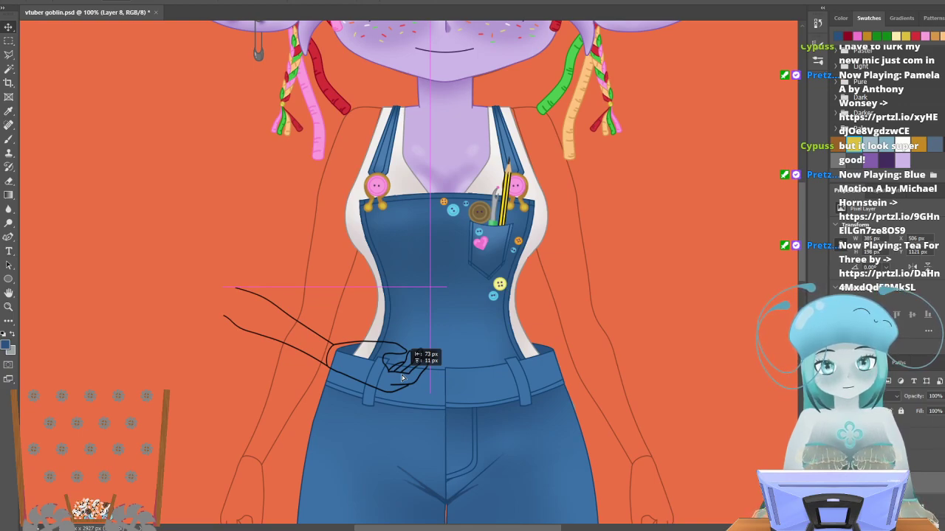
left_click_drag(402, 378, 406, 378)
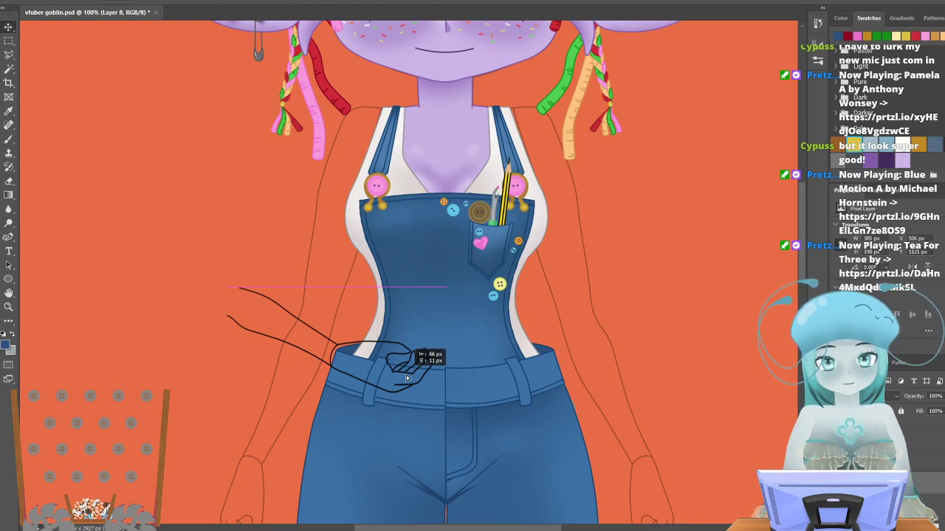
mouse_move(406, 378)
left_mouse_down()
mouse_move(426, 428)
mouse_move(434, 377)
left_mouse_up()
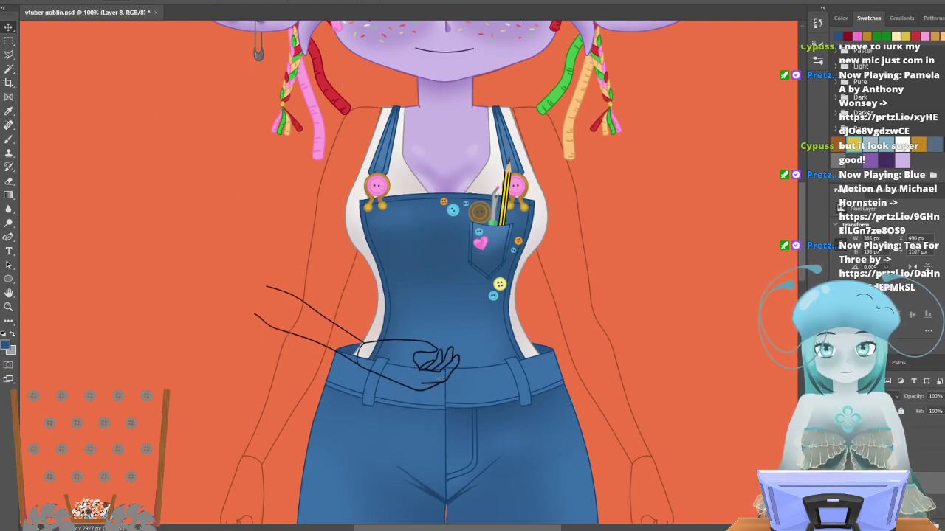
Try reshaping the forearm-and-hand sketch by shifting its transform corners, and undo the changes.
left_click(40, 1)
mouse_move(96, 227)
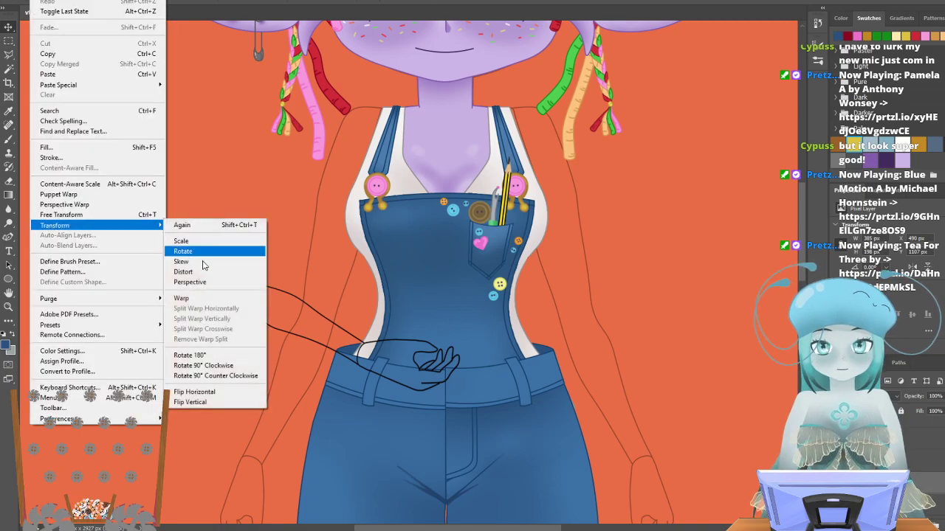
left_click(208, 267)
left_click_drag(255, 285, 295, 273)
mouse_move(377, 288)
left_mouse_down()
mouse_move(367, 286)
mouse_move(364, 308)
left_mouse_up()
left_click_drag(445, 305, 443, 306)
key("ctrl+z")
key("ctrl+z")
key("ctrl+z")
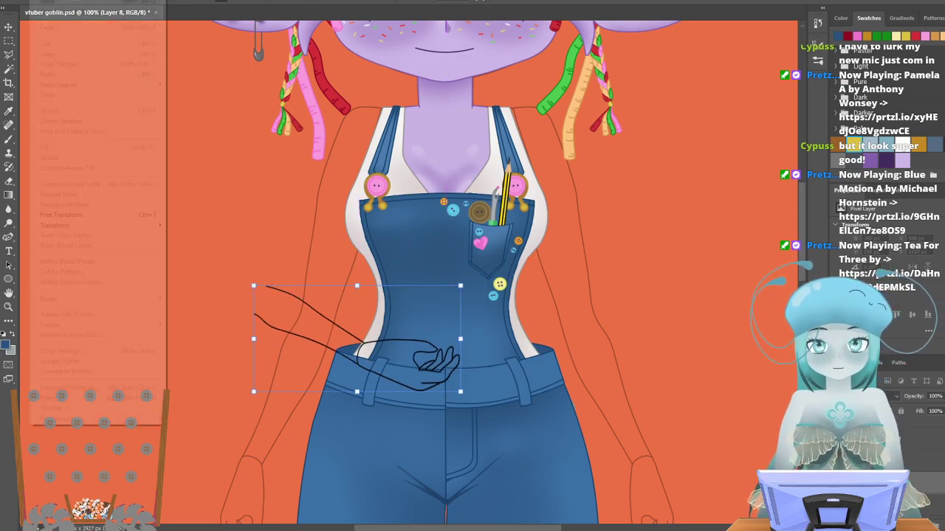
Try a Perspective transform that narrows the upper edge of the forearm-and-hand sketch, and undo it.
left_click(33, 3)
mouse_move(133, 225)
left_click(218, 273)
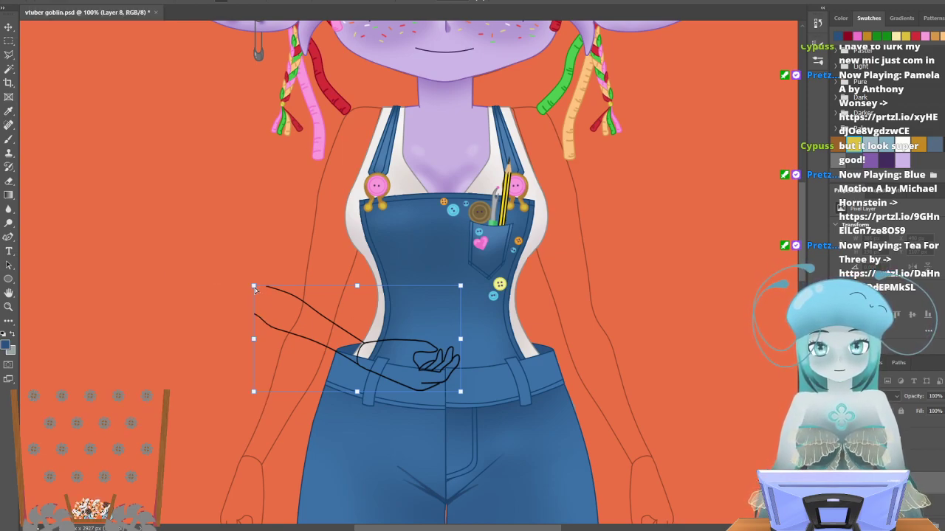
left_click(33, 2)
mouse_move(72, 226)
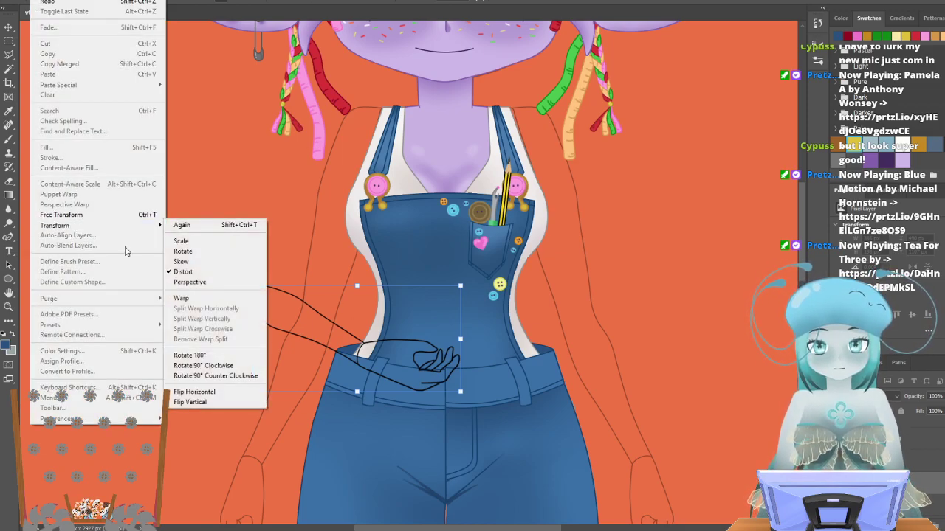
left_click(246, 285)
left_click_drag(255, 286, 287, 291)
left_click_drag(428, 286, 453, 298)
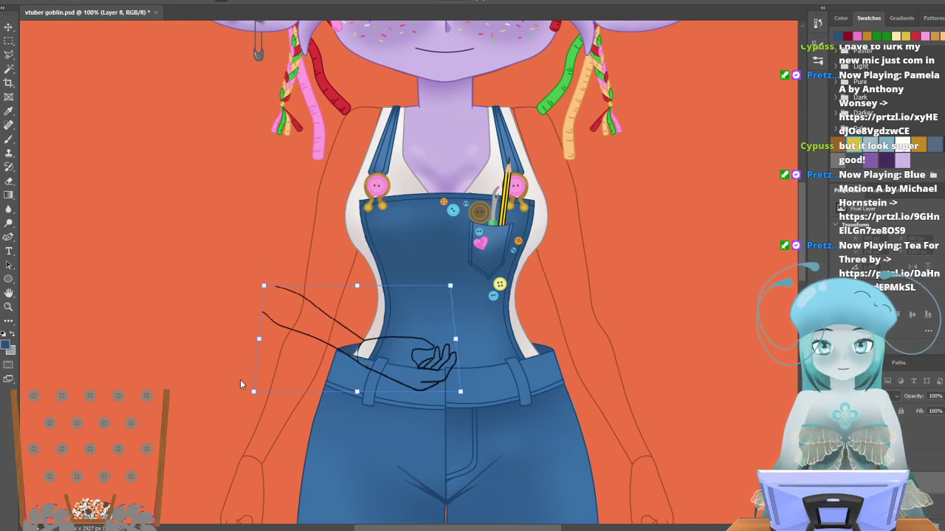
left_click_drag(255, 394, 260, 377)
key("ctrl+z")
key("ctrl+z")
key("ctrl+z")
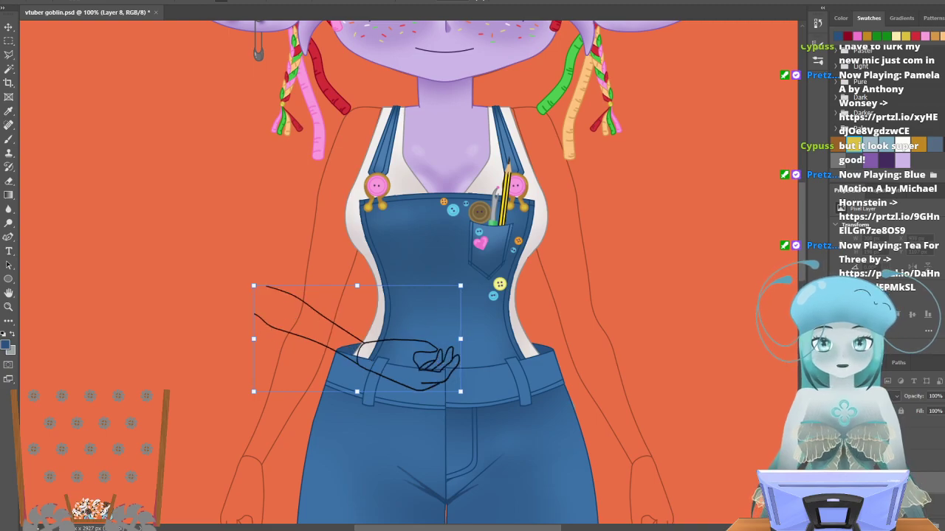
Distort the forearm-and-hand sketch so its elbow end is pulled inward and slanted, and shift it toward the left hip.
left_click(46, 2)
mouse_move(111, 226)
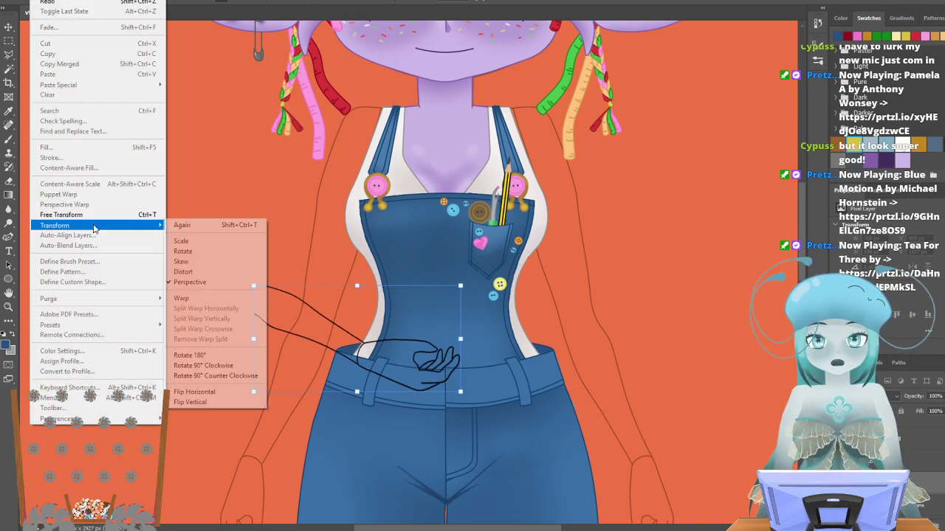
left_click(206, 274)
left_click_drag(254, 392, 273, 381)
left_click_drag(263, 338, 278, 336)
mouse_move(274, 287)
left_mouse_down()
mouse_move(290, 297)
mouse_move(302, 267)
left_mouse_up()
left_click_drag(295, 323, 267, 364)
left_click_drag(280, 301, 297, 285)
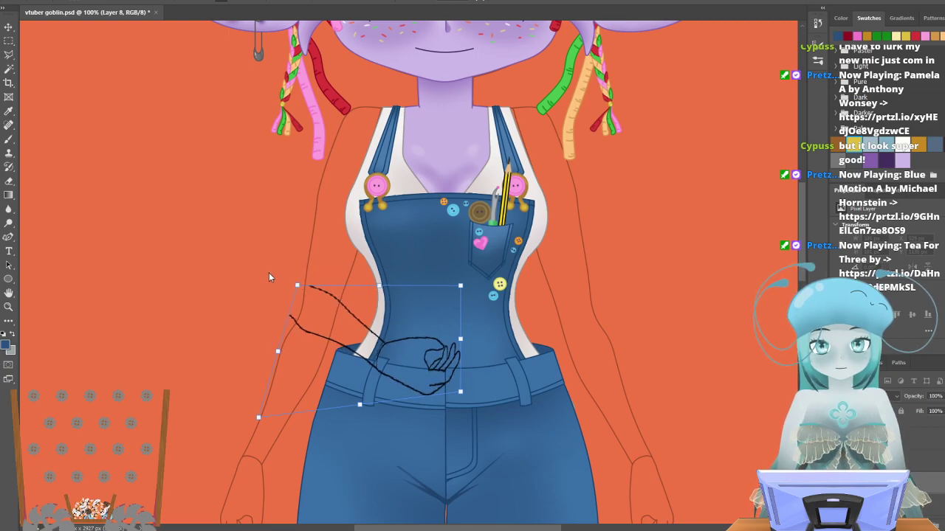
left_click_drag(326, 332, 277, 343)
Stretch the hand end of the forearm sketch downward at its lower-right corner and apply the distortion.
scroll(224, 309, "down", 1)
scroll(242, 298, "up", 2)
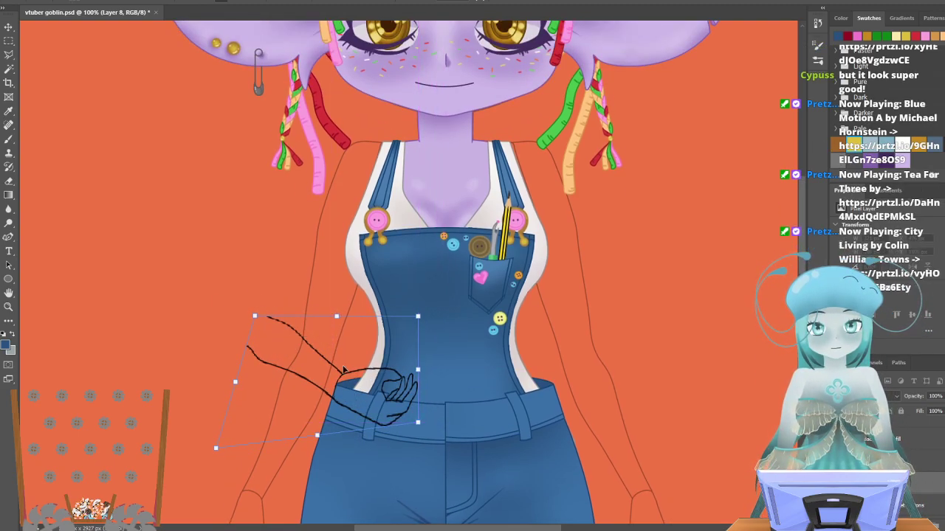
left_click_drag(418, 425, 425, 451)
mouse_move(313, 383)
left_mouse_down()
mouse_move(292, 372)
mouse_move(311, 386)
left_mouse_up()
scroll(310, 386, "down", 5)
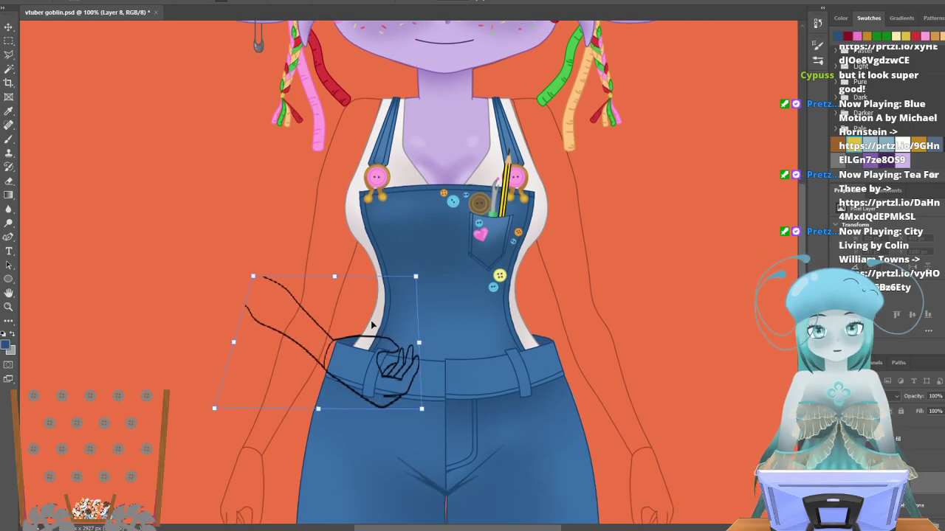
scroll(382, 296, "up", 4)
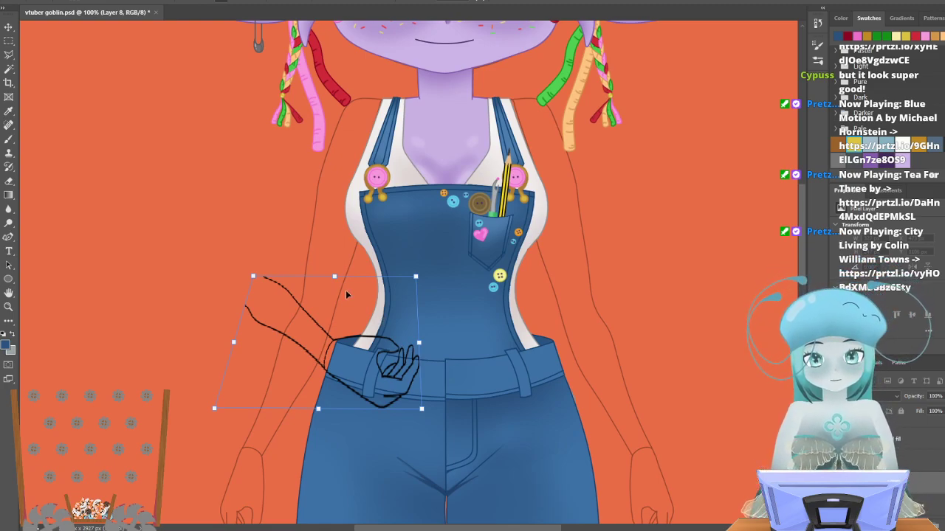
key("Return")
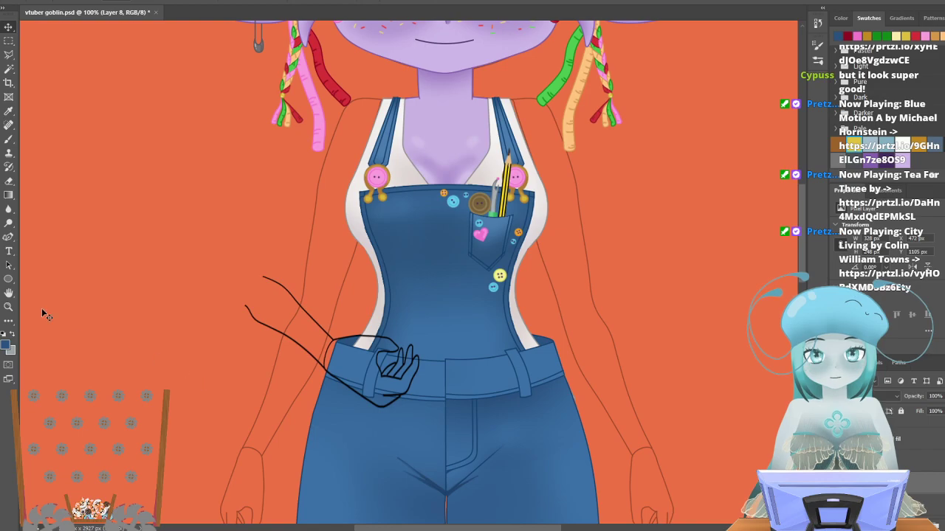
Rotate the forearm-and-hand sketch clockwise, place its hand on the waistband at the left hip, and apply the transform.
left_click(9, 307)
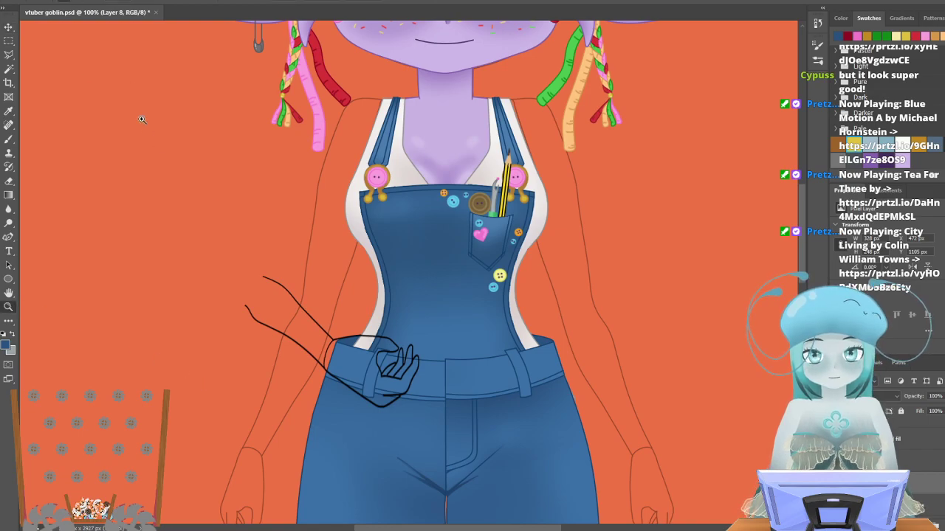
left_click(227, 289, "alt")
left_click(226, 294, "alt")
left_click(226, 299, "alt")
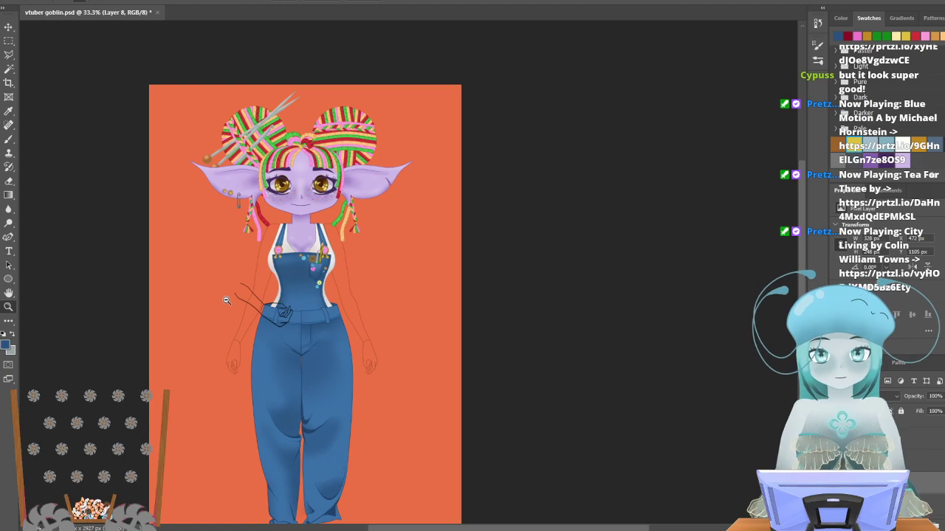
left_click(63, 1)
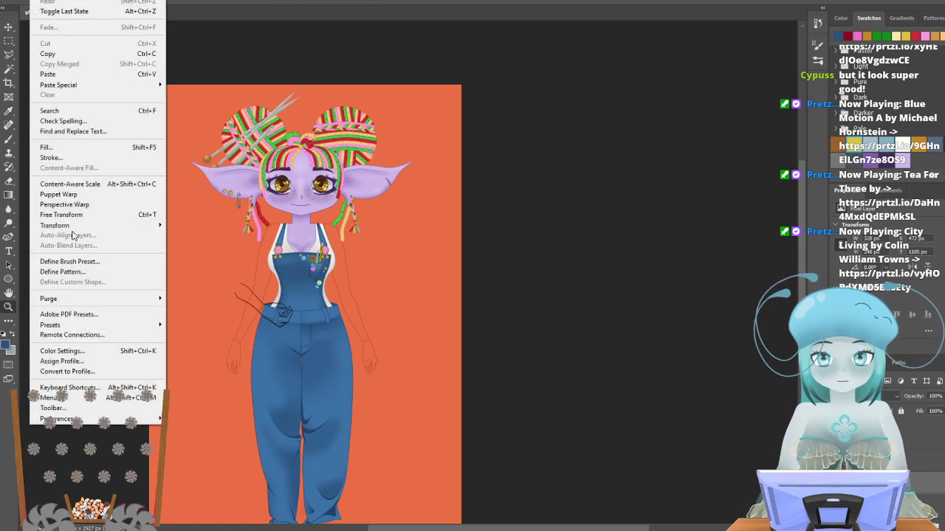
mouse_move(72, 226)
left_click(222, 256)
left_click_drag(289, 269, 294, 276)
mouse_move(248, 298)
left_mouse_down()
mouse_move(303, 294)
mouse_move(279, 323)
mouse_move(308, 292)
mouse_move(252, 303)
left_mouse_up()
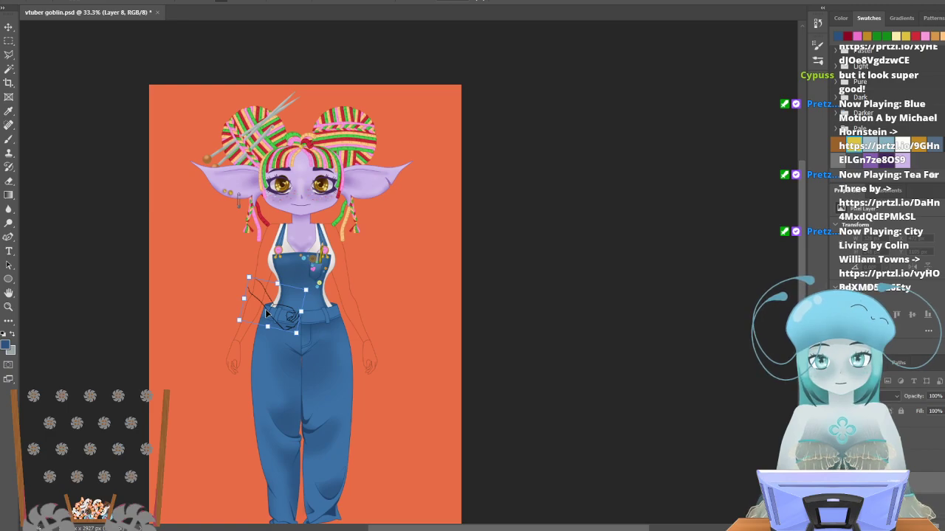
left_click_drag(273, 307, 263, 298)
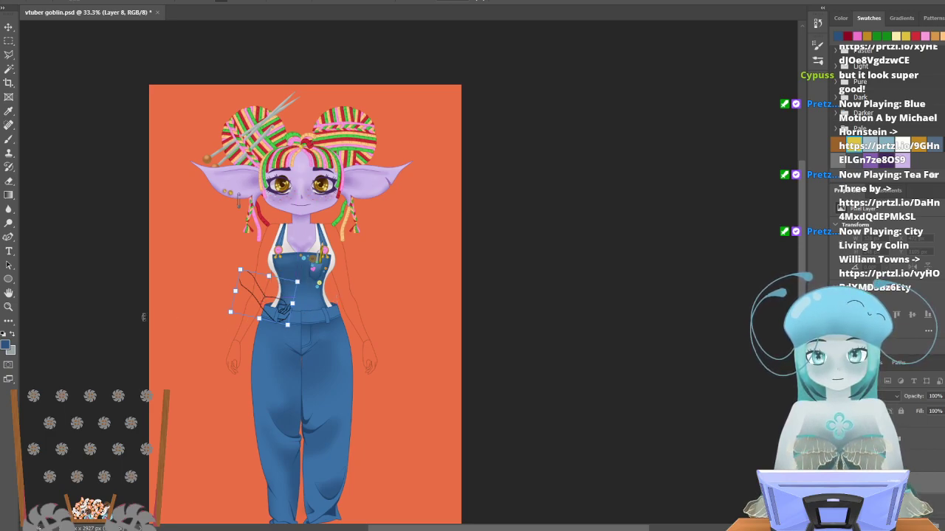
key("Return")
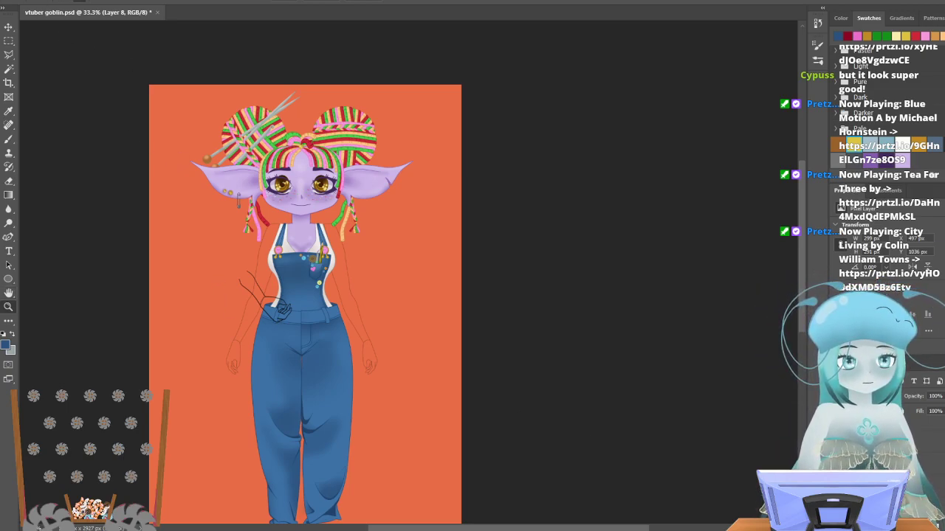
Select the Base layer holding the body line art, with the torso and forearm sketch at 100% zoom.
left_click(364, 337, "ctrl")
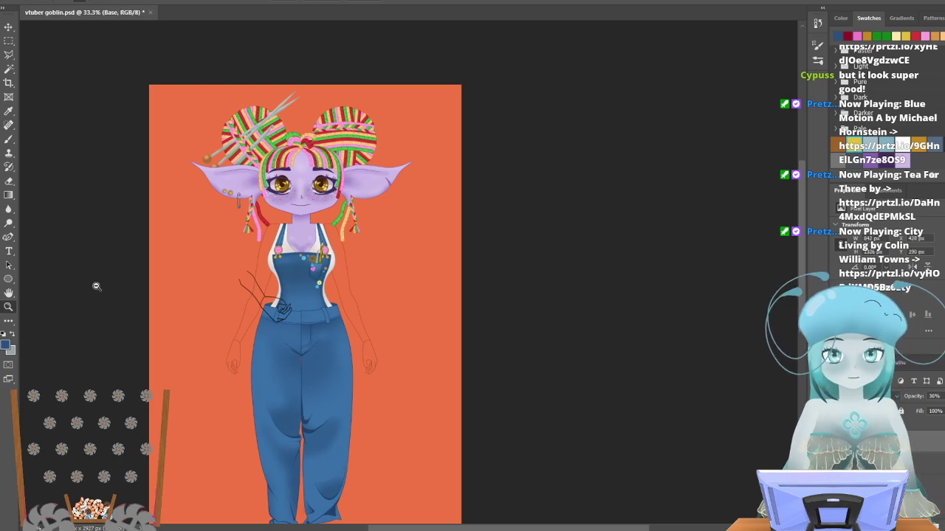
left_click(251, 277)
left_click(252, 277)
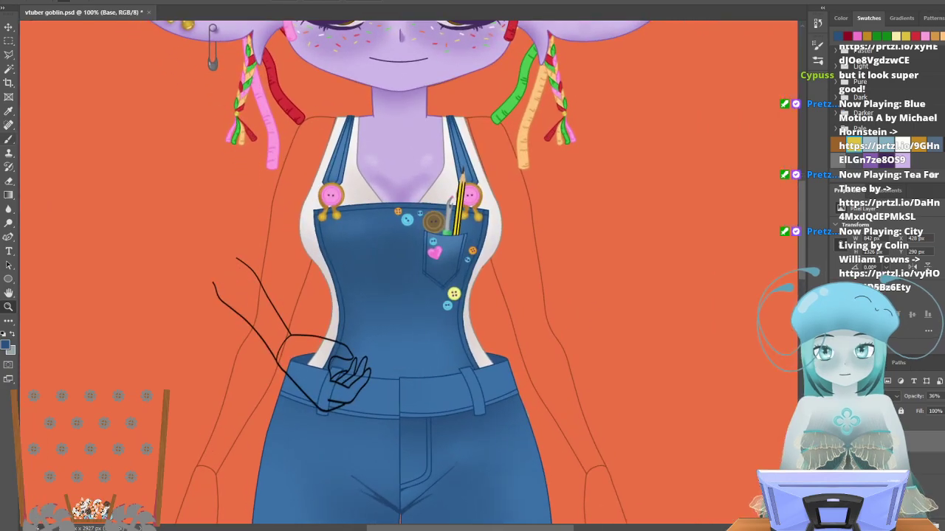
Try copying a lassoed area around the left upper arm and chin to a new layer, and undo it.
left_click(9, 54)
left_click(245, 311)
left_click(290, 348)
left_click(411, 258)
left_click(408, 70)
left_click(279, 60)
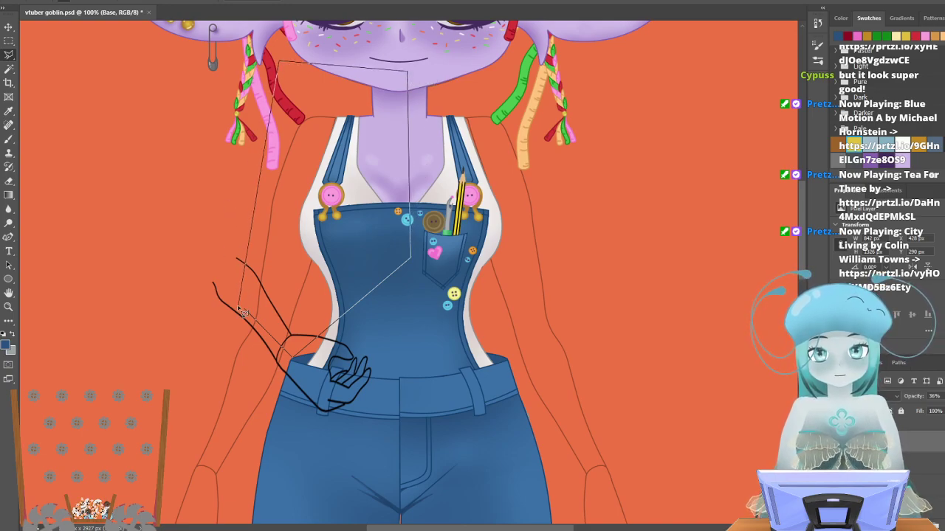
left_click(247, 313)
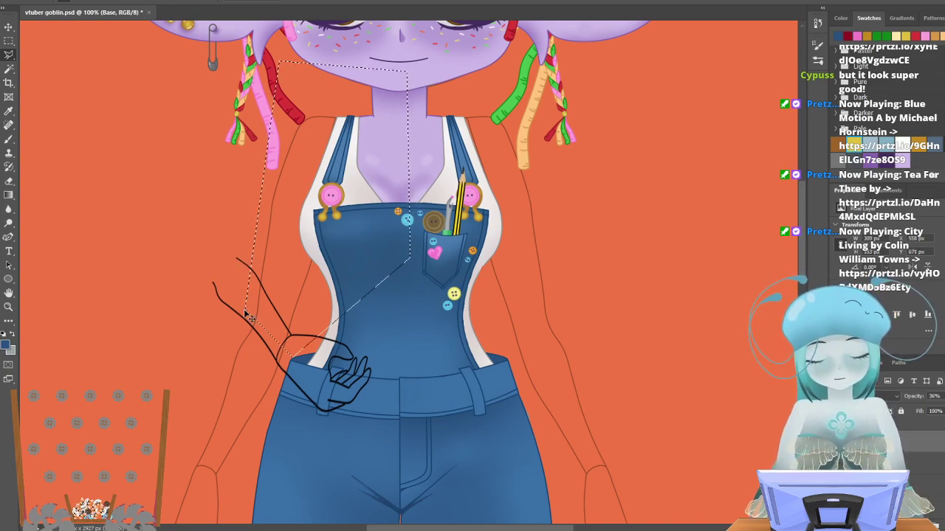
key("ctrl+j")
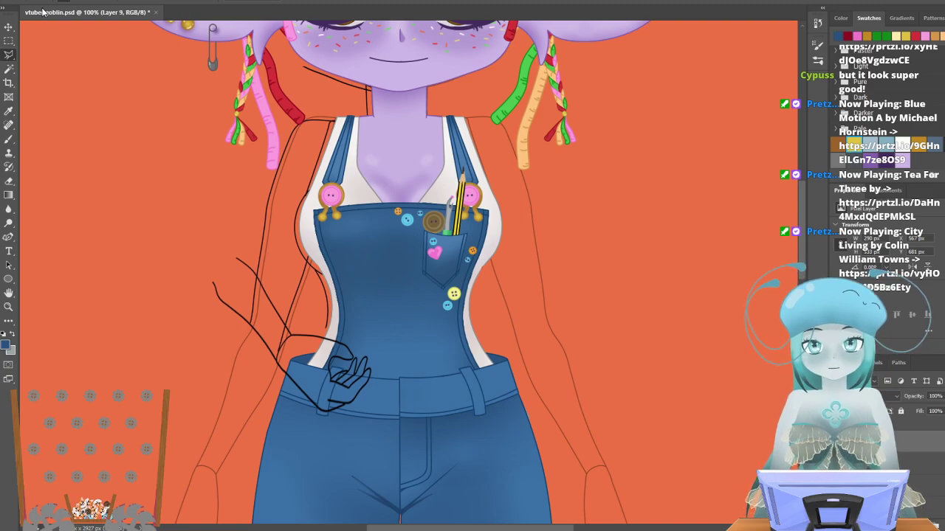
key("ctrl+z")
key("ctrl+d")
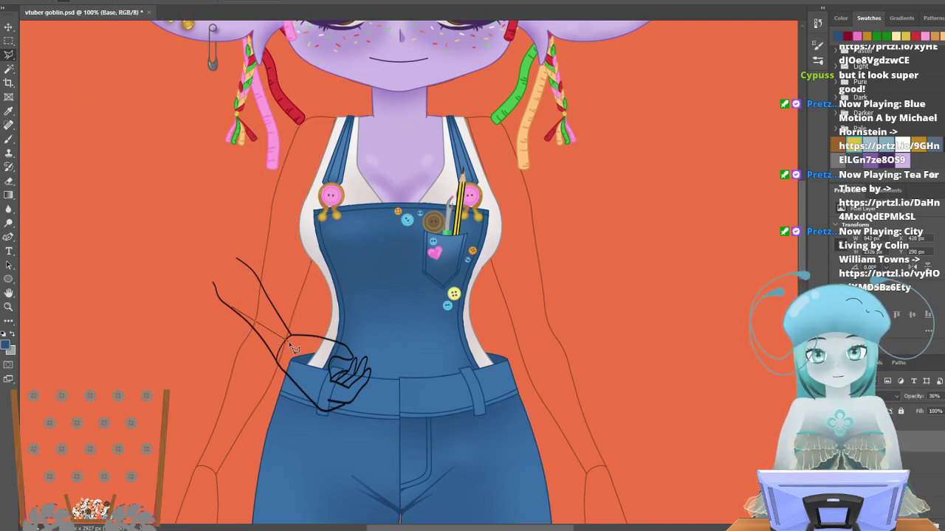
Lasso the left upper arm and shoulder lines on the Base layer and paste a copy onto a new layer.
left_click(309, 353)
left_click(338, 224)
left_click(395, 193)
left_click(395, 110)
left_click(293, 100)
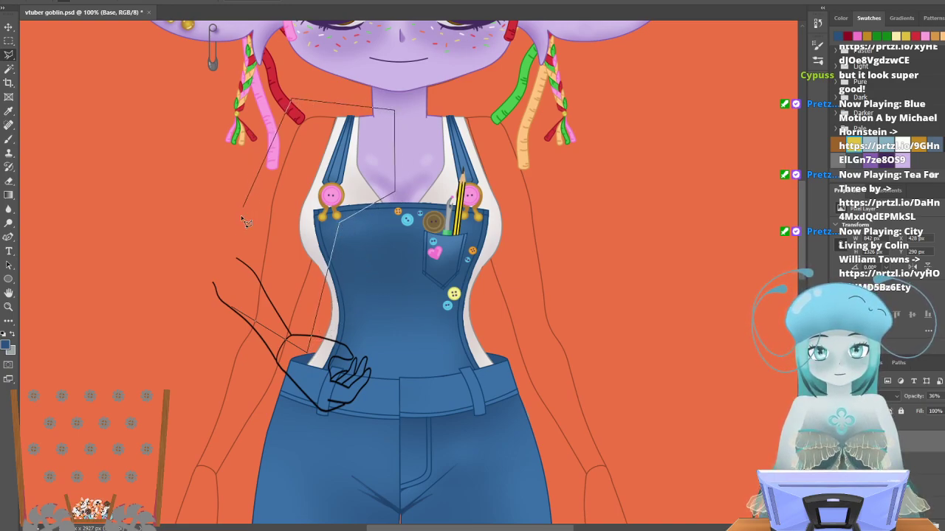
double_click(233, 310)
key("ctrl+c")
key("ctrl+v")
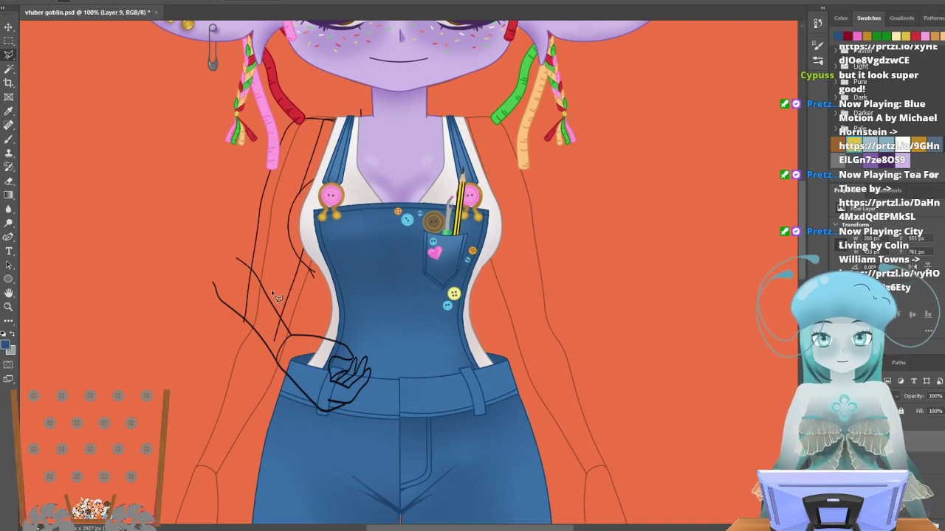
Rotate the copied upper arm clockwise and position it so its elbow meets the forearm sketch.
left_click(13, 3)
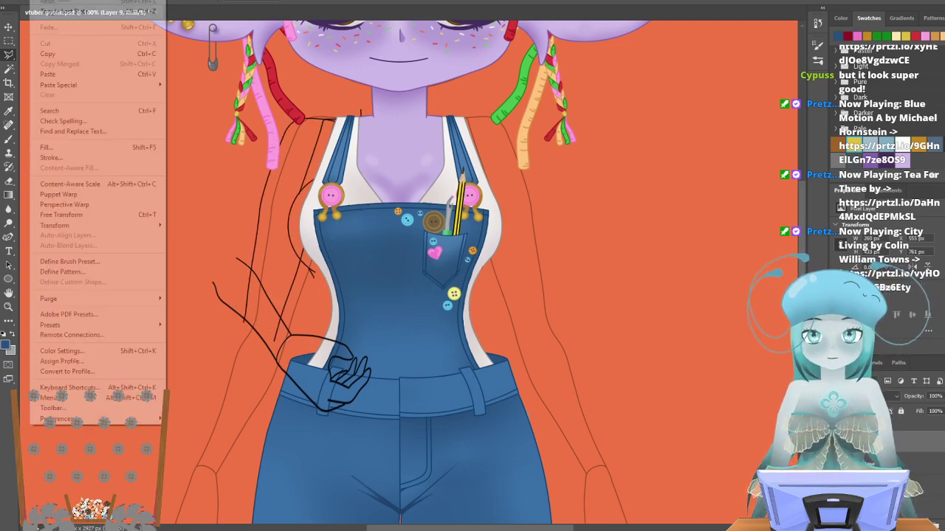
mouse_move(96, 228)
left_click(207, 251)
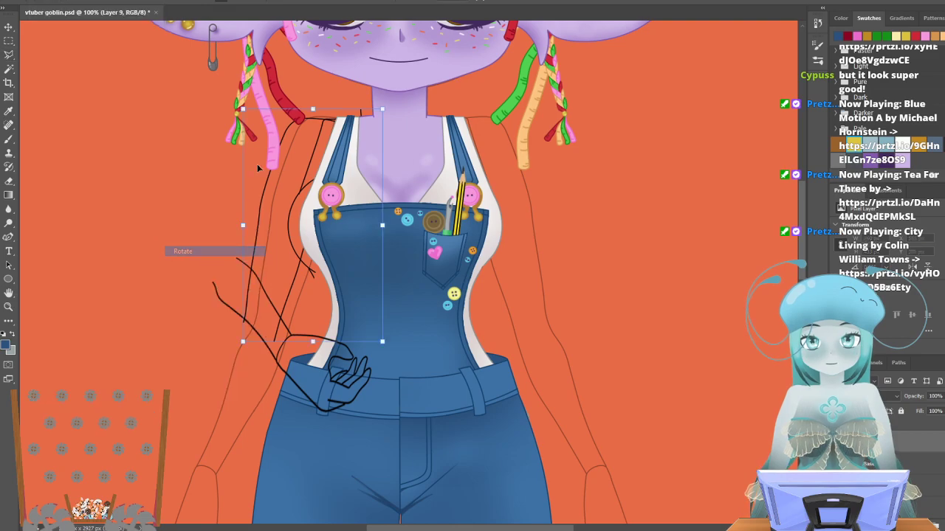
left_click_drag(234, 111, 273, 83)
left_click_drag(290, 133, 275, 144)
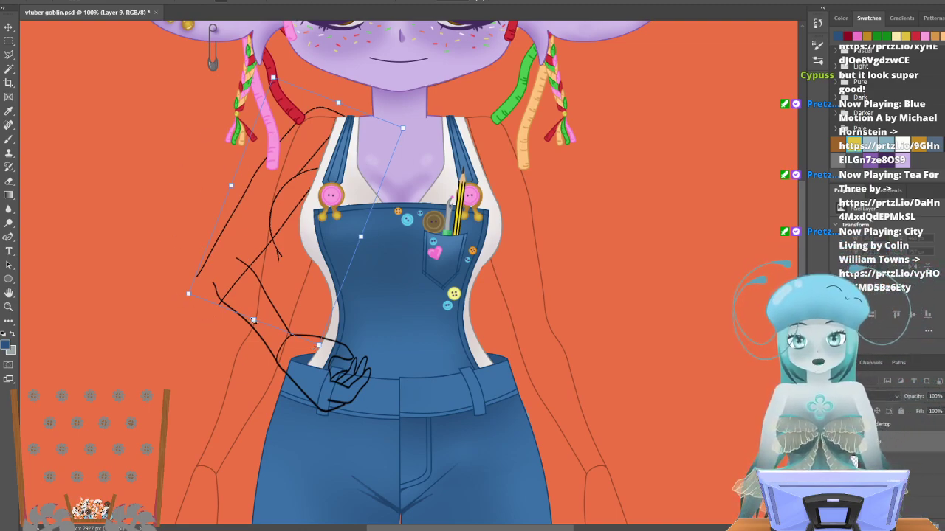
left_click(9, 306)
left_click(129, 106, "alt")
left_click(129, 105, "alt")
left_click(129, 106, "alt")
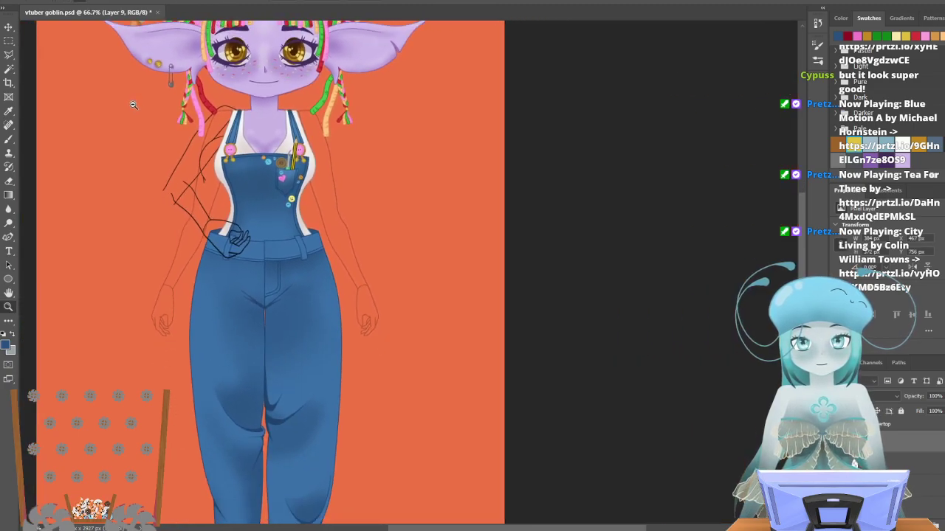
Lasso the lowered left hand up to its wrist and paste a copy from the Base layer onto a new layer.
left_click(130, 118, "alt")
scroll(129, 131, "up", 2)
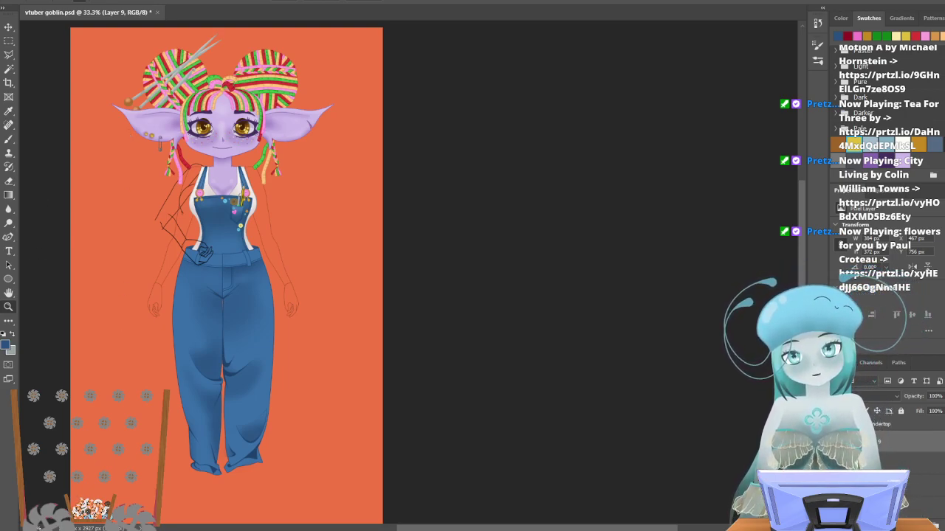
left_click(103, 351)
left_click(138, 307)
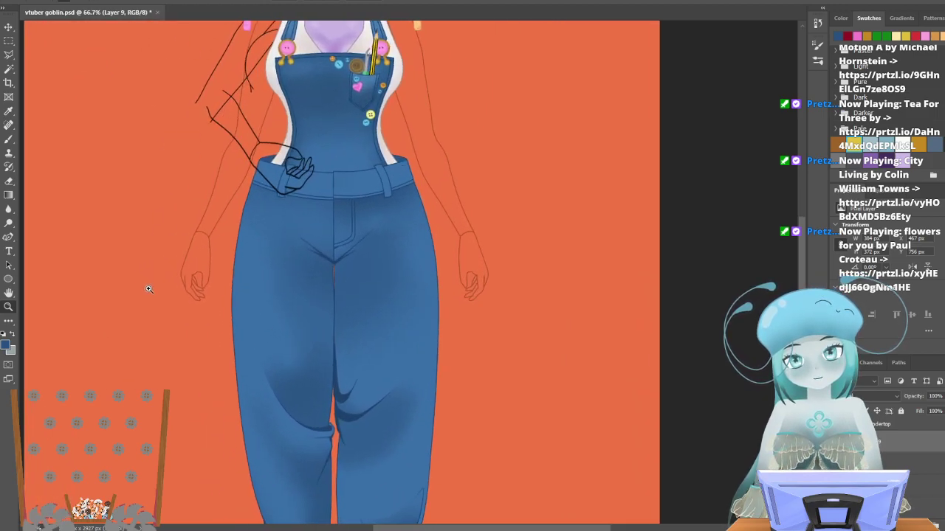
left_click(149, 289)
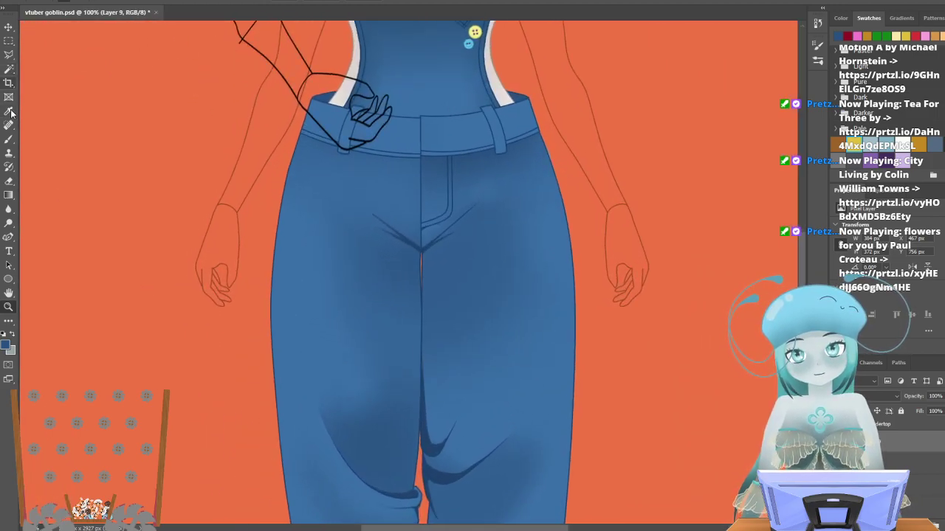
left_click(9, 55)
left_click(214, 199)
left_click(250, 212)
left_click(255, 324)
left_click(188, 325)
left_click(174, 245)
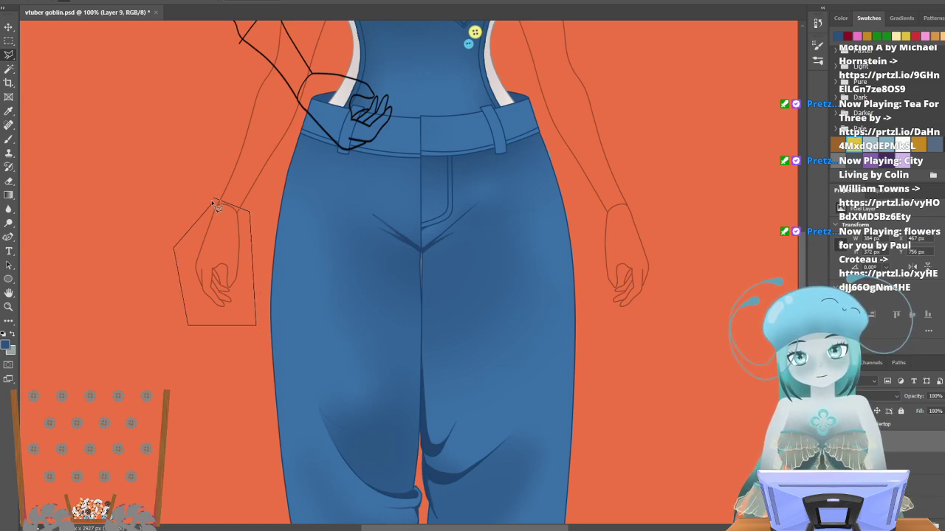
left_click(216, 200)
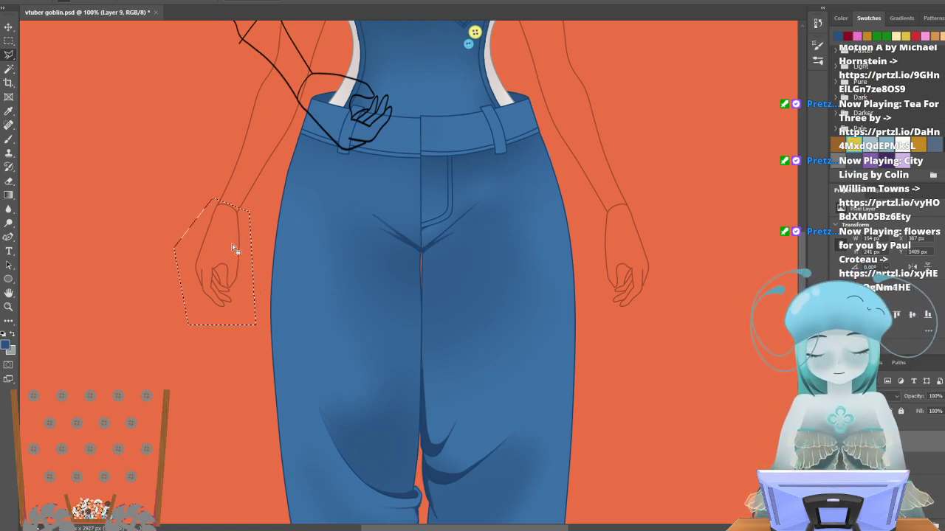
key("ctrl+c")
left_click(517, 189)
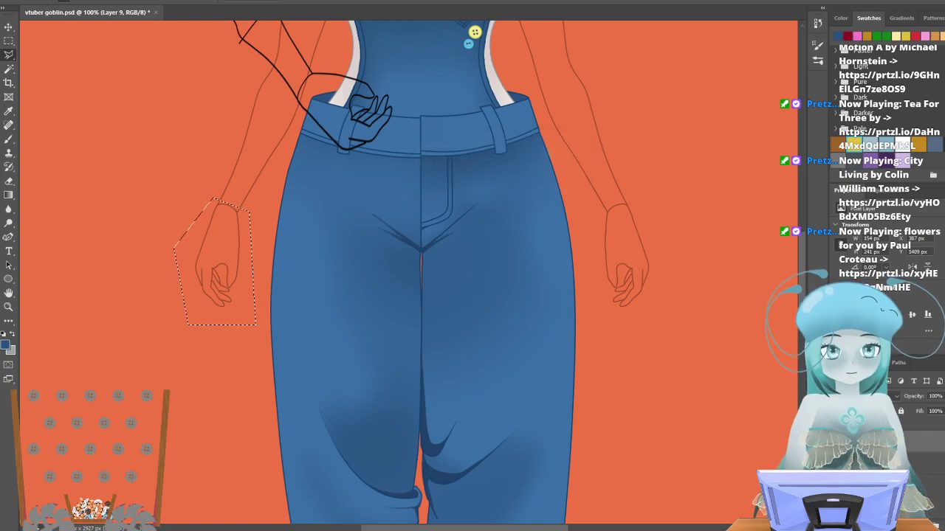
left_click(885, 464)
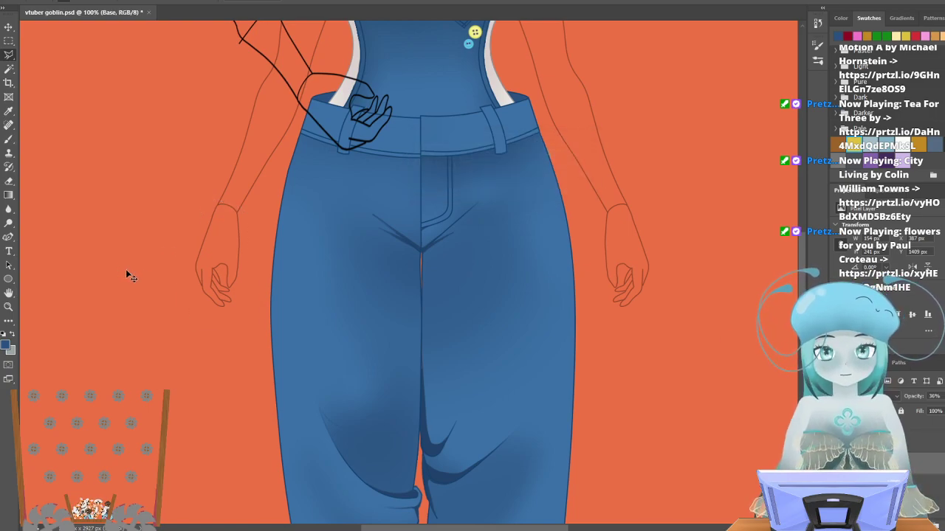
key("ctrl+c")
key("ctrl+v")
Rotate the copied hand counterclockwise so its fingers point inward, and move it onto the hip over the sketched hand.
left_click(43, 1)
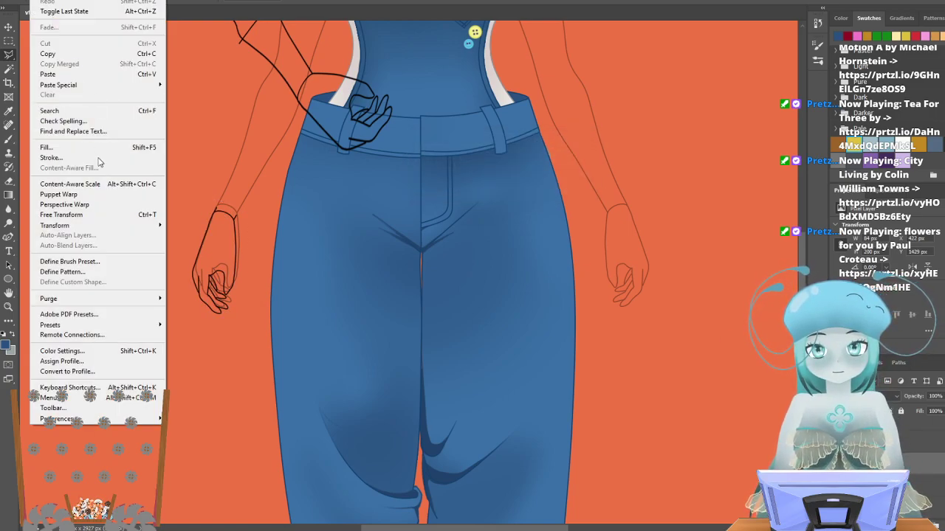
mouse_move(81, 225)
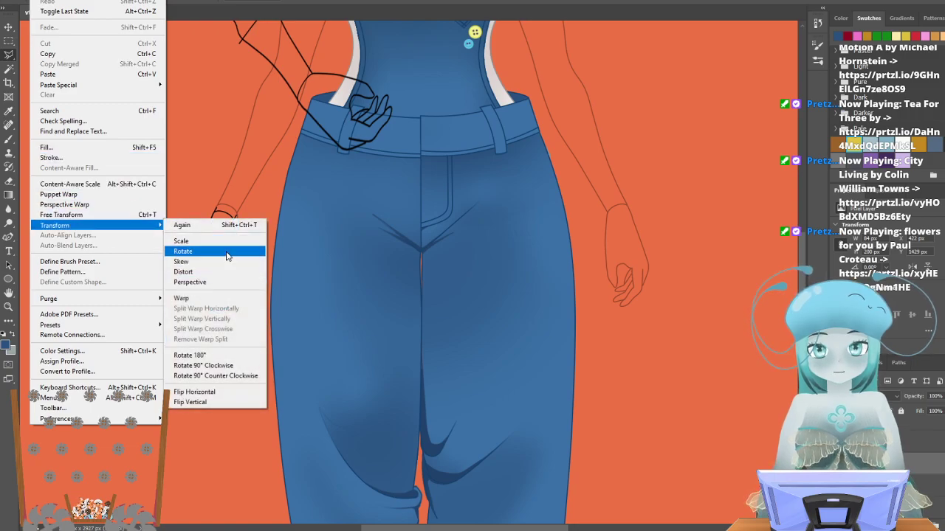
left_click(188, 252)
left_click_drag(244, 210, 146, 171)
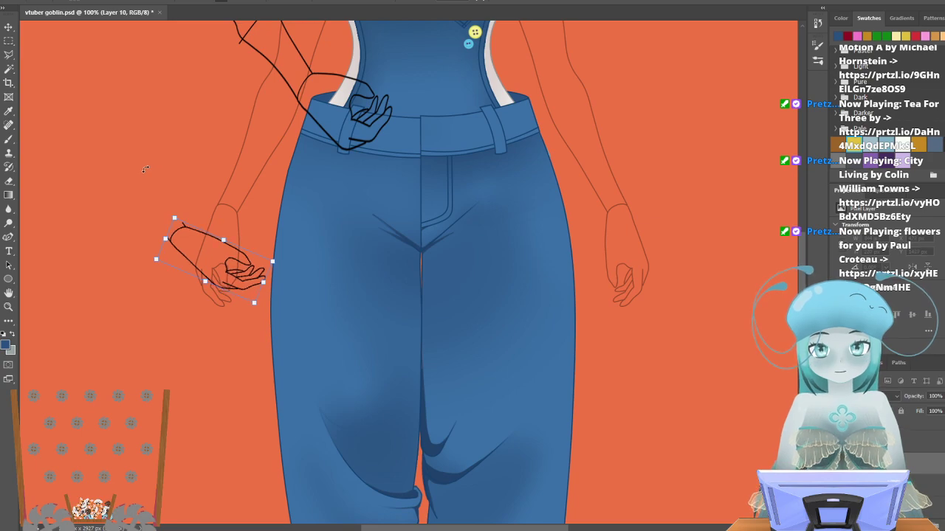
key("Return")
key("l")
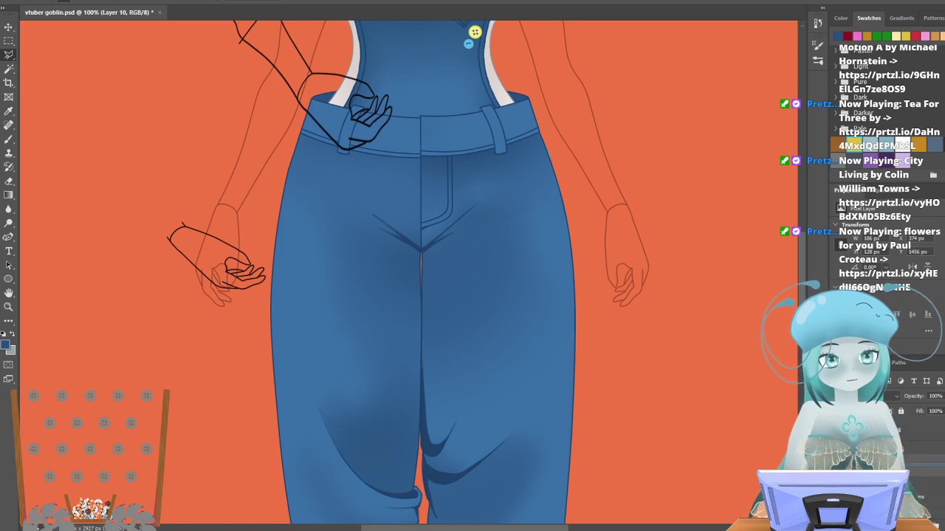
left_click(8, 27)
mouse_move(189, 225)
left_mouse_down()
mouse_move(250, 179)
mouse_move(316, 76)
left_mouse_up()
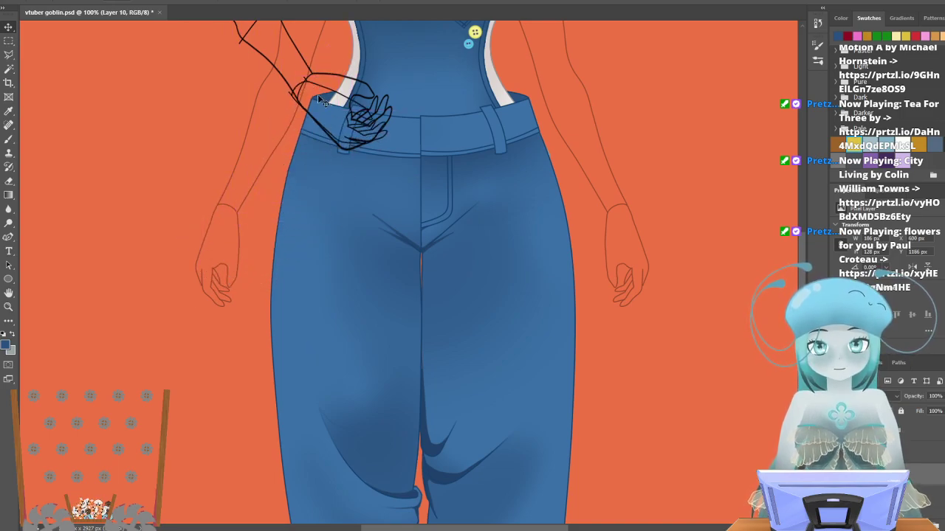
Distort the hand copy, stretching its upper edge up and outward so its wrist meets the forearm's end.
left_click(43, 0)
mouse_move(87, 229)
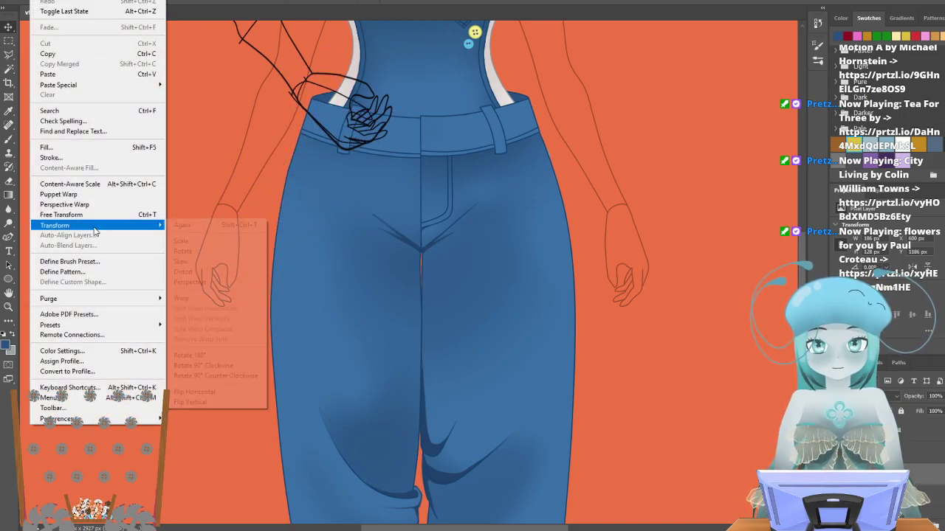
left_click(193, 271)
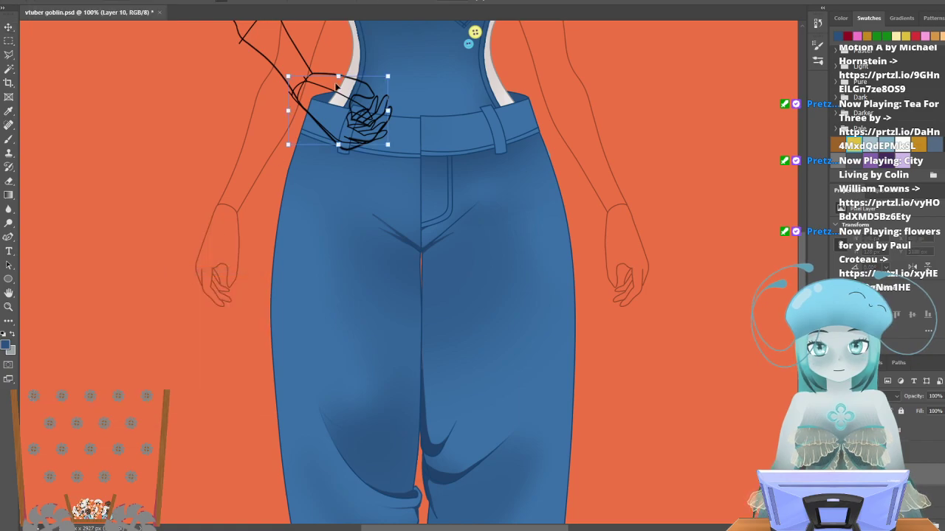
mouse_move(338, 76)
left_mouse_down()
mouse_move(340, 66)
mouse_move(417, 53)
left_mouse_up()
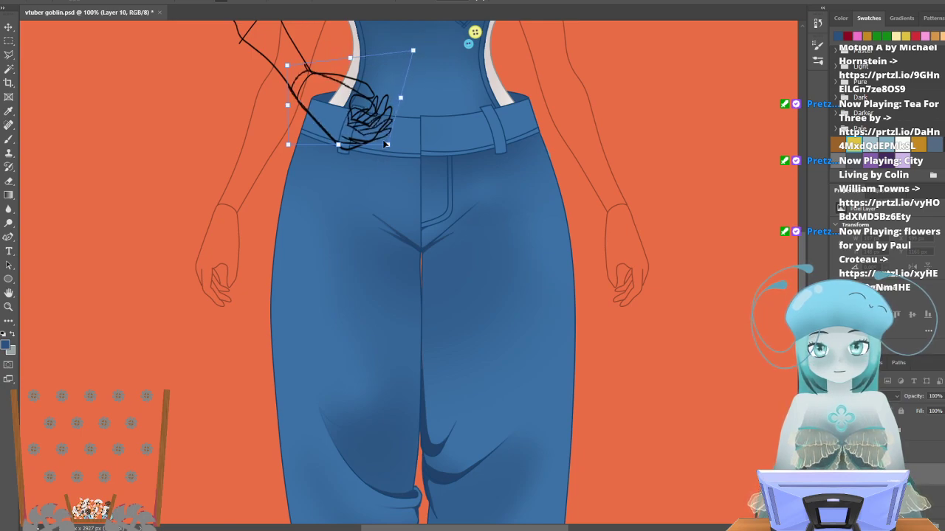
key("Return")
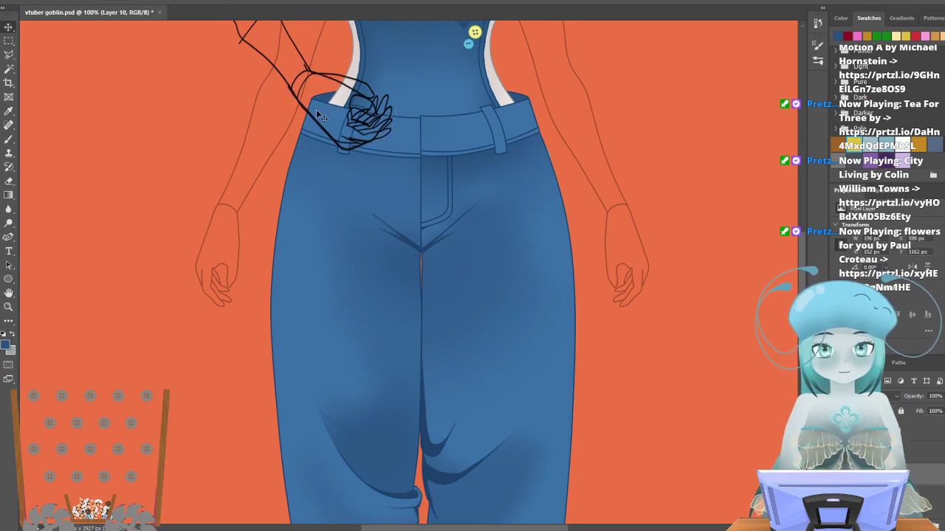
Erase the old sketched hand beyond the wrist on Layer 8, leaving only its forearm lines.
left_click(915, 487)
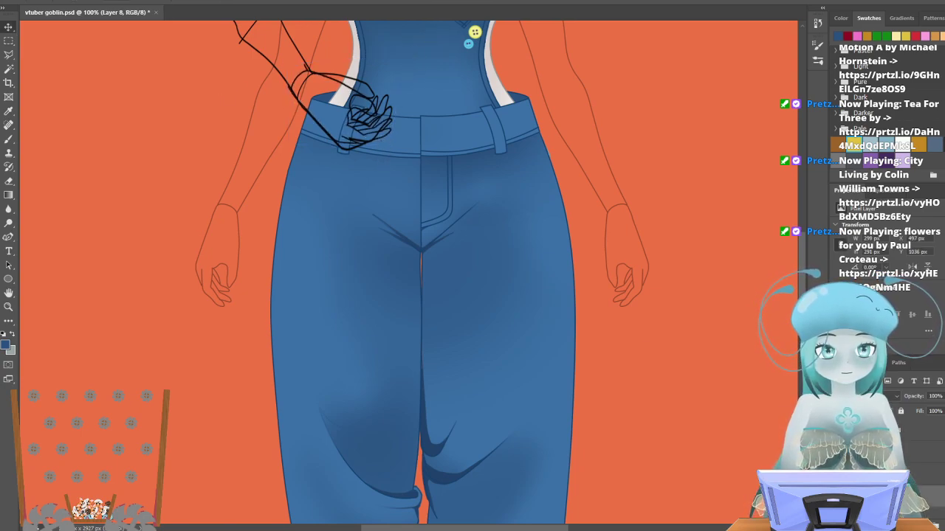
left_click(11, 183)
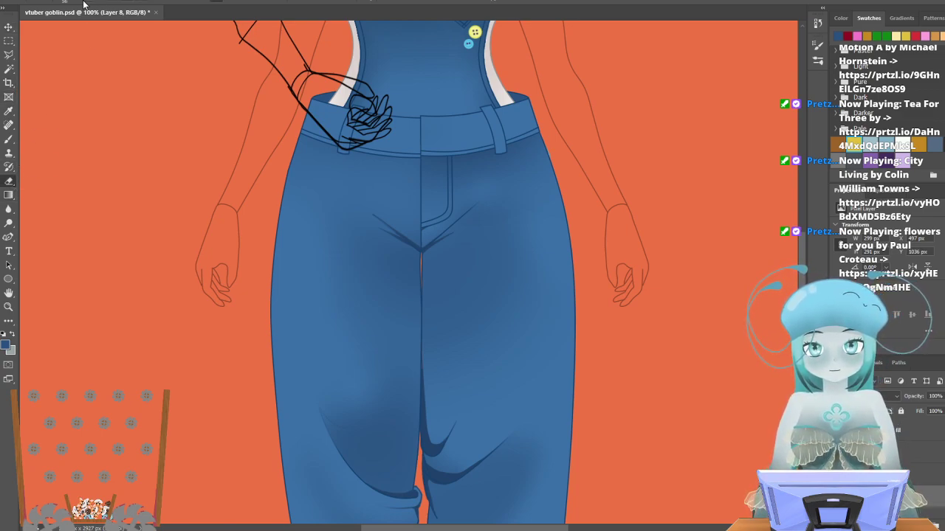
mouse_move(310, 107)
left_mouse_down()
mouse_move(332, 76)
mouse_move(392, 96)
mouse_move(391, 116)
mouse_move(354, 148)
left_mouse_up()
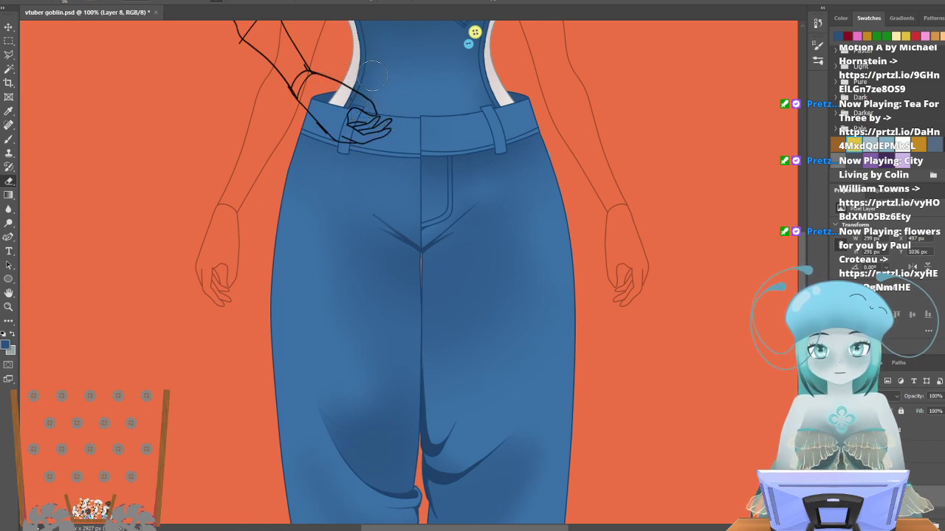
Try shifting the hand copy on Layer 10 upward and outward so it overlaps the forearm's wrist end.
scroll(250, 174, "up", 5)
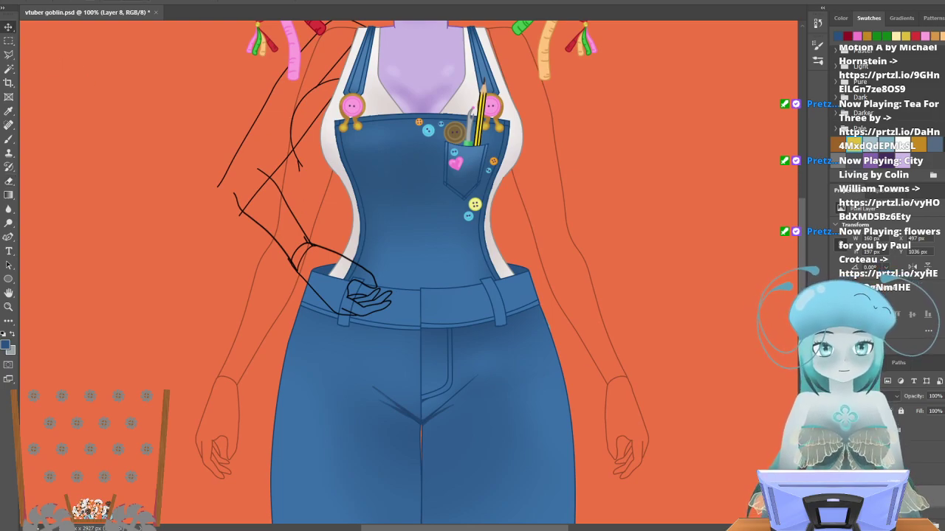
left_click(927, 474)
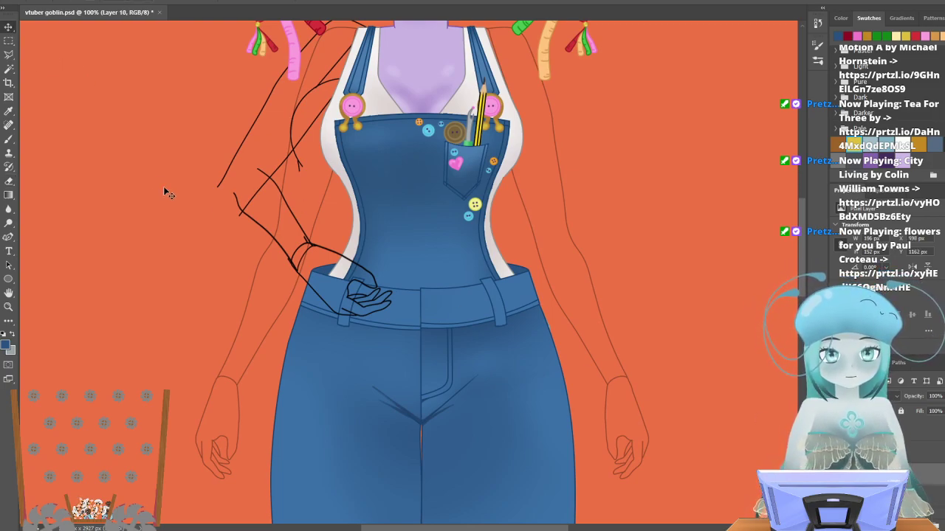
left_click_drag(203, 149, 192, 164)
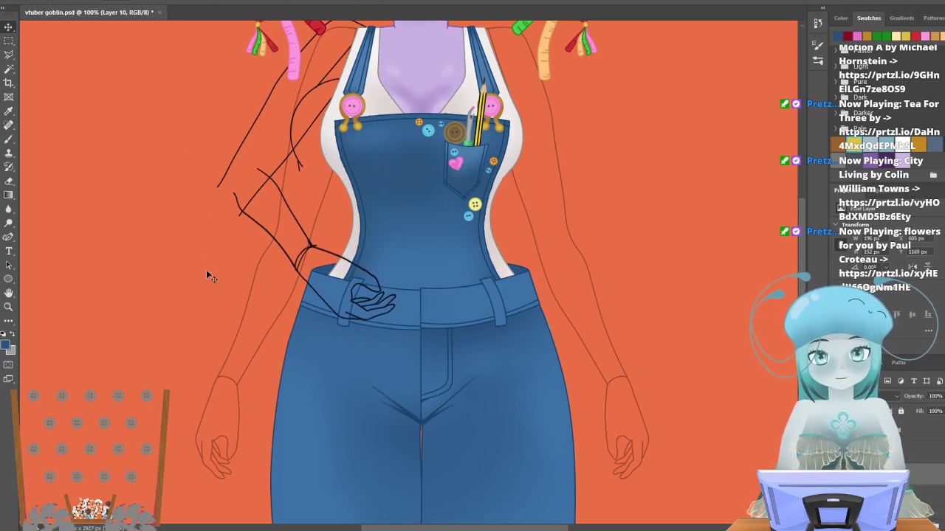
scroll(88, 278, "up", 1)
key("Up")
key("Up")
key("Up")
key("Up")
key("Up")
key("Up")
key("Up")
key("Up")
key("Up")
key("Up")
key("Up")
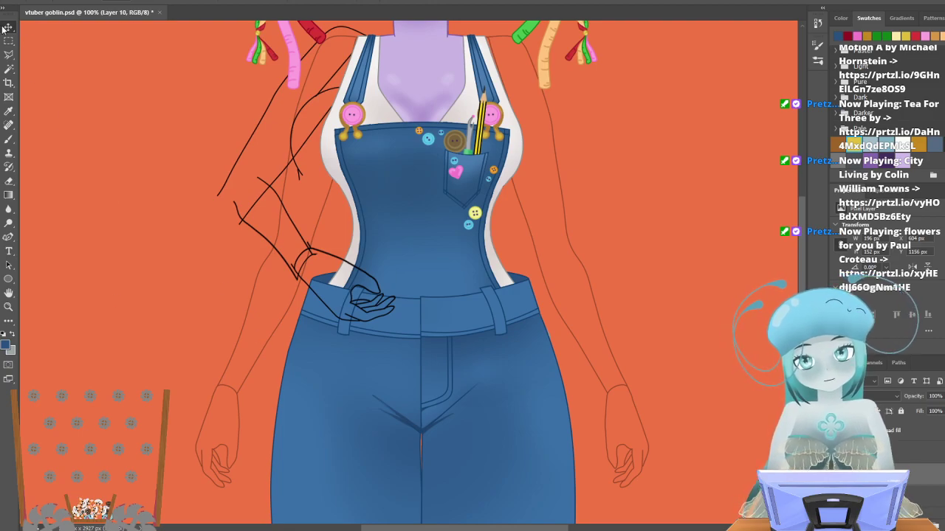
left_click_drag(310, 253, 289, 243)
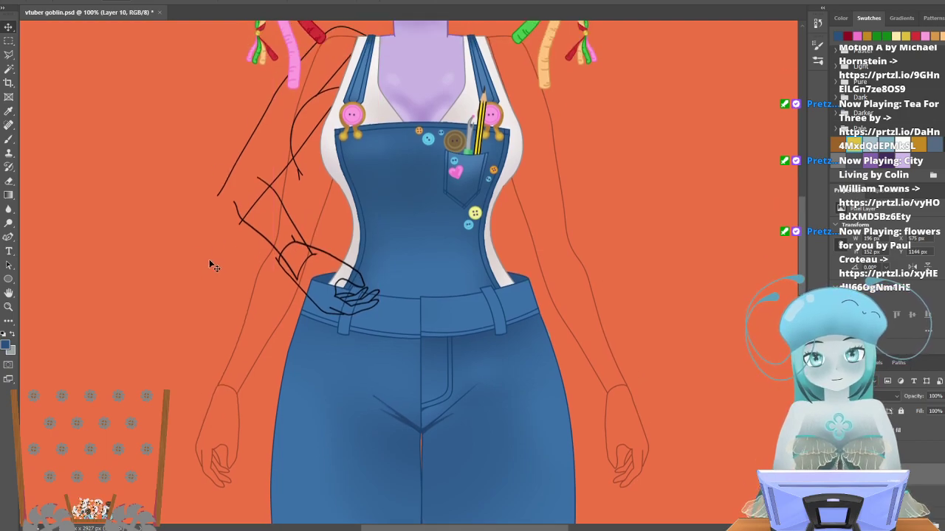
left_click(41, 0)
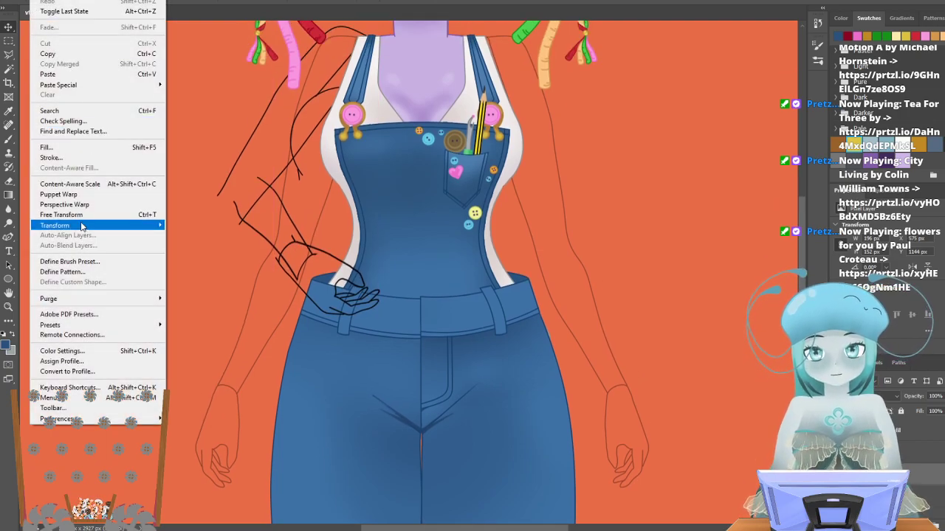
left_click(245, 116)
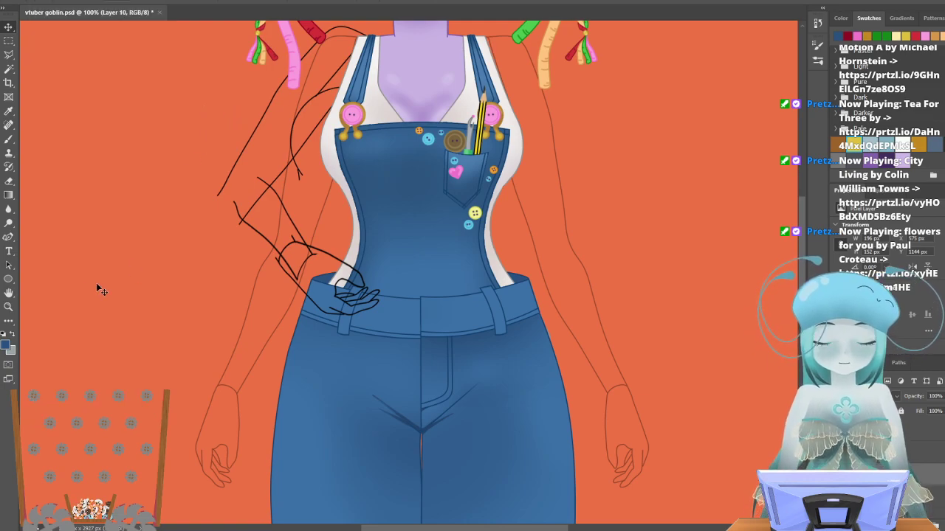
Examine the whole character at 33.3% zoom to judge the hand-on-hip pose and arm proportions.
left_click(8, 306)
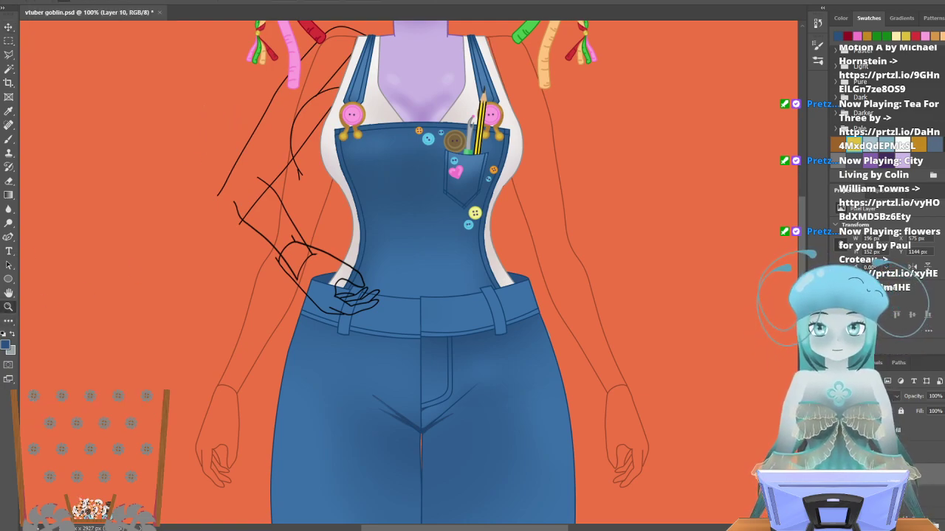
left_click(197, 107)
left_click(207, 126, "alt")
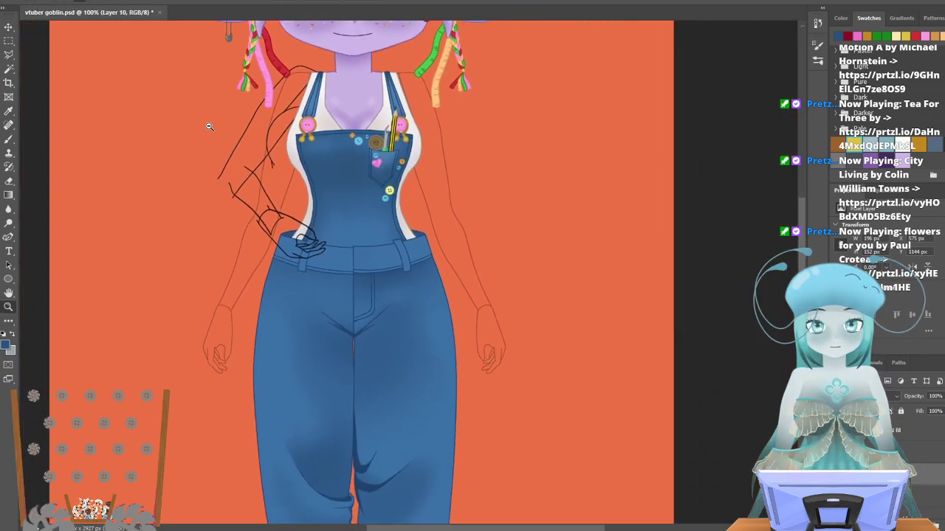
left_click(208, 126, "alt")
left_click(201, 132, "alt")
left_click(200, 132, "alt")
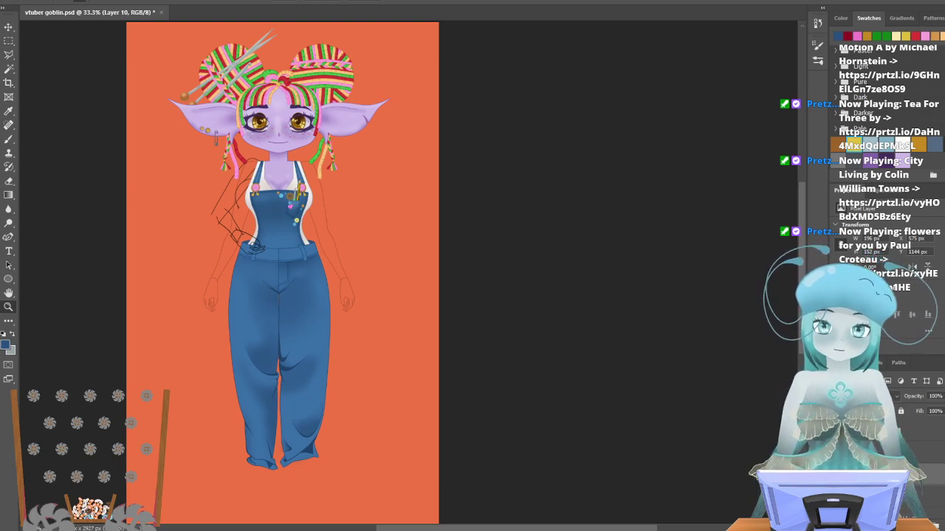
scroll(202, 395, "up", 4)
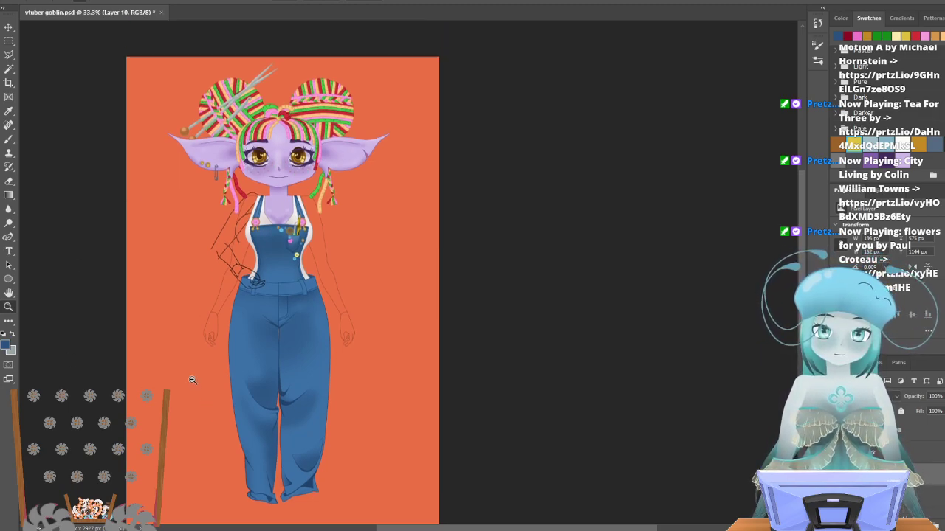
scroll(194, 368, "up", 1)
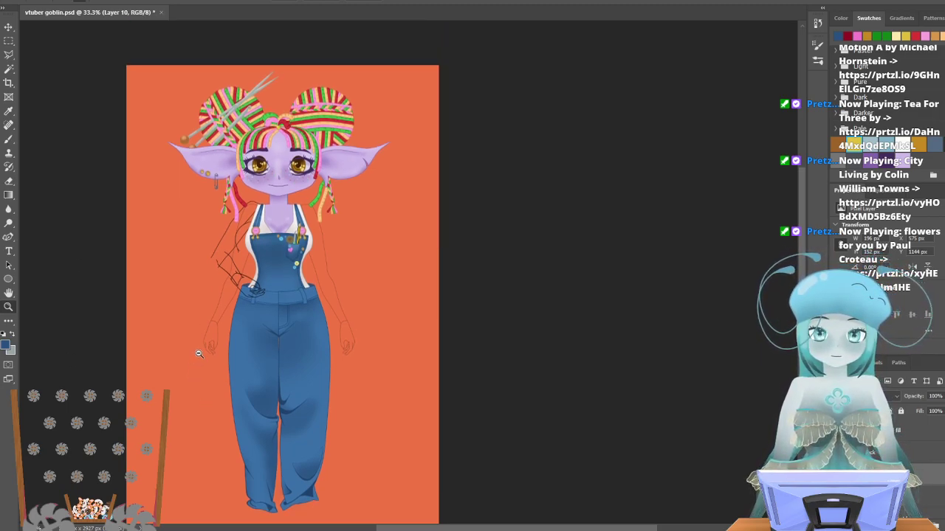
Undo the hand copy's repositioning, returning it to its distorted placement at the forearm's end on the hip.
key("ctrl+z")
key("ctrl+z")
key("ctrl+z")
key("ctrl+z")
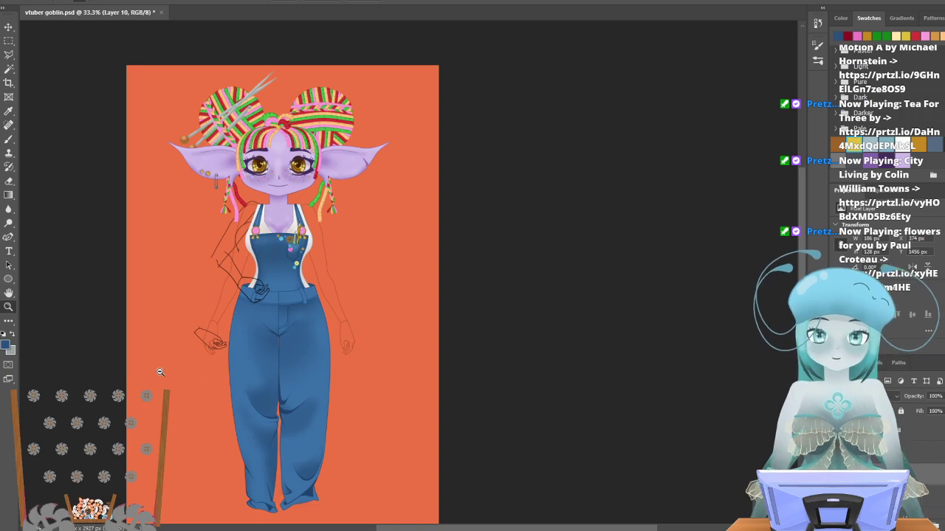
key("alt+e")
key("Escape")
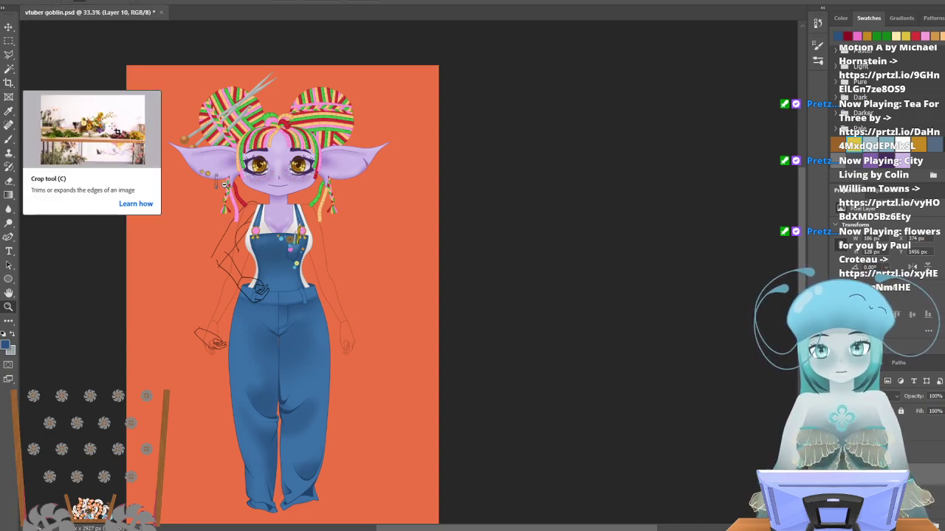
key("ctrl+z")
key("ctrl+z")
key("ctrl+z")
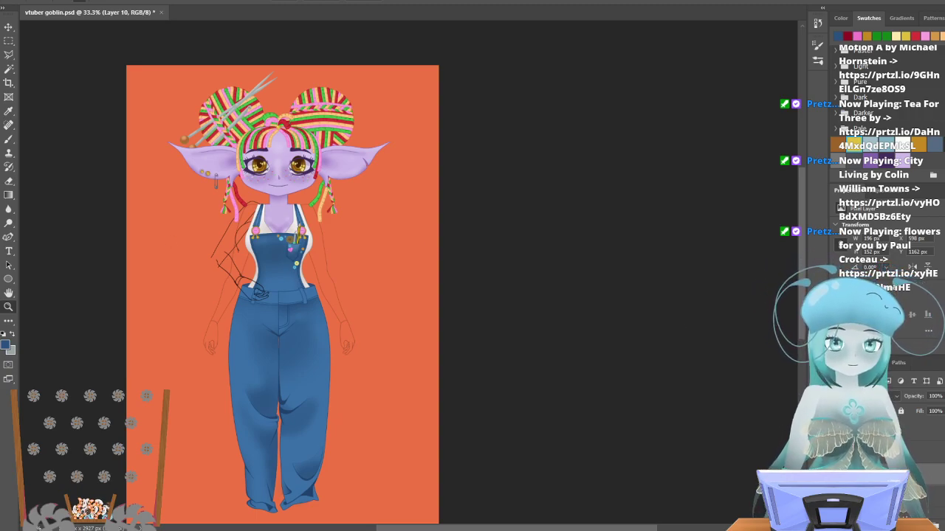
Lower the forearm and hand sketch layers to 46% opacity, merge them into one layer and rename it "Arm base".
left_click(939, 493)
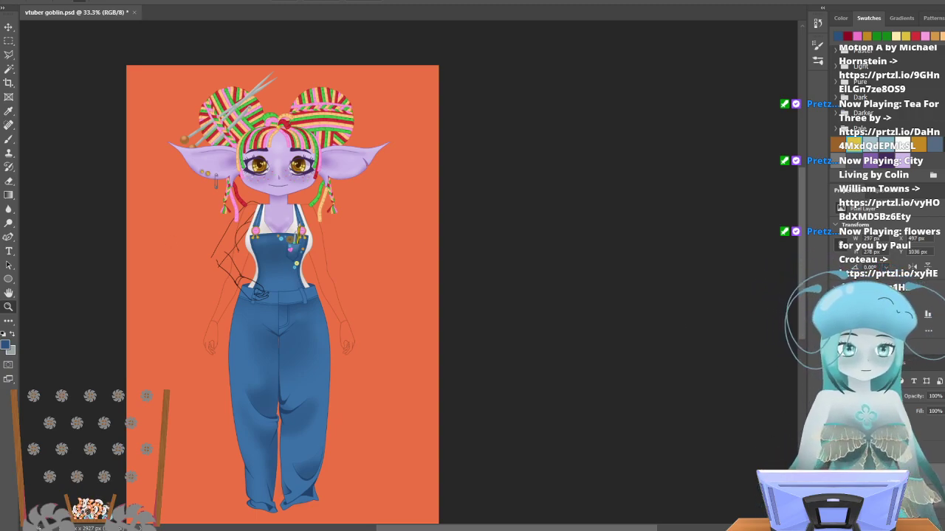
left_click_drag(926, 418, 923, 412)
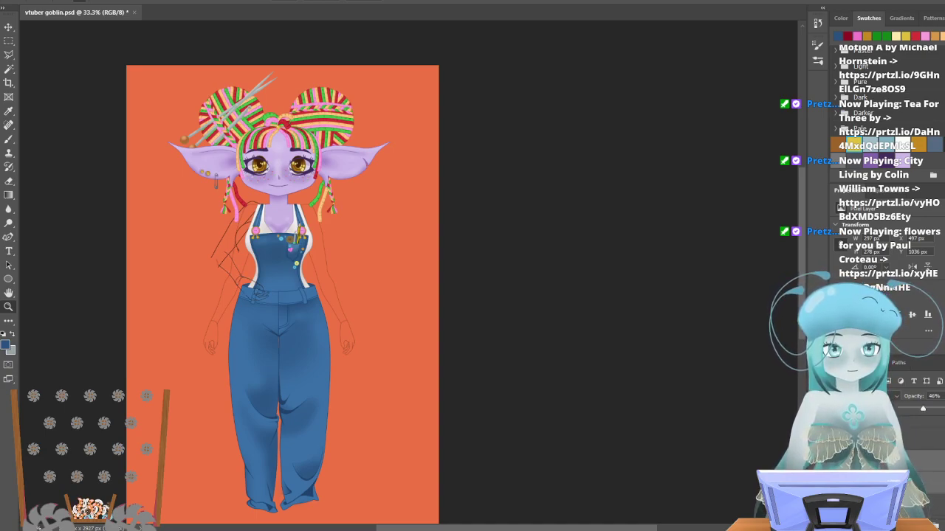
key("Return")
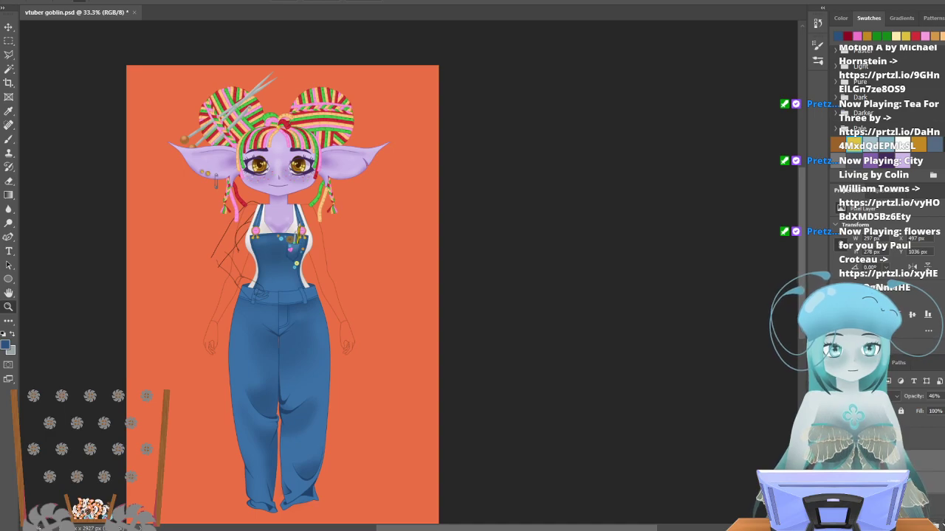
right_click(891, 439)
left_click(914, 324)
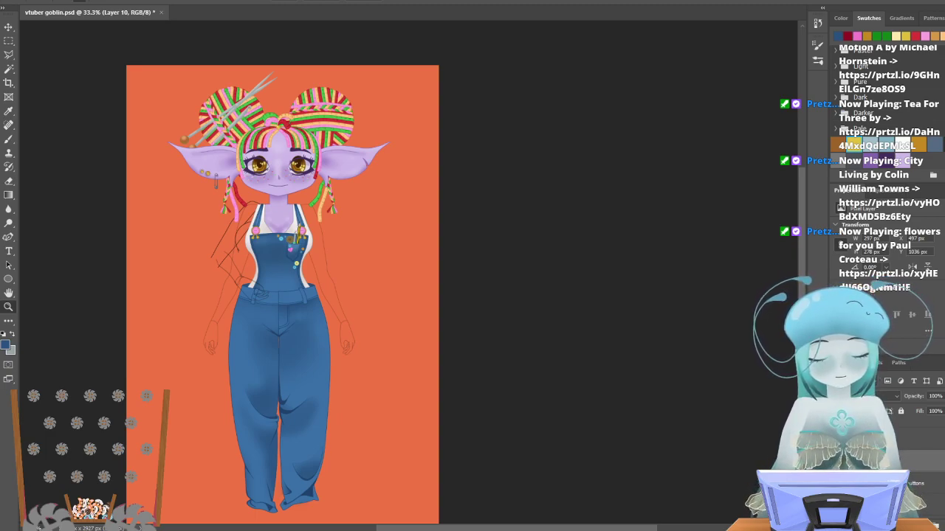
left_click(907, 464)
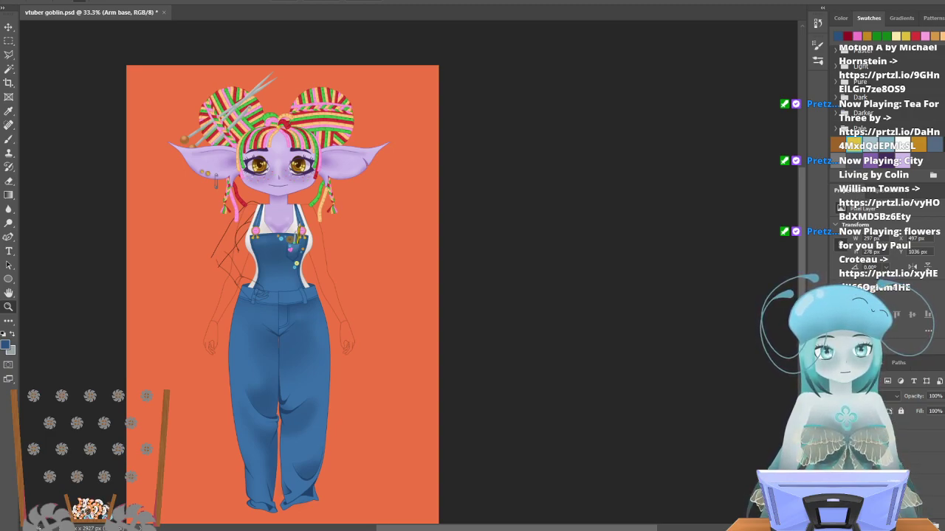
Reduce Layer 9, the upper-arm sketch, to 43% opacity and rename it "Arm base 2".
left_click(915, 446)
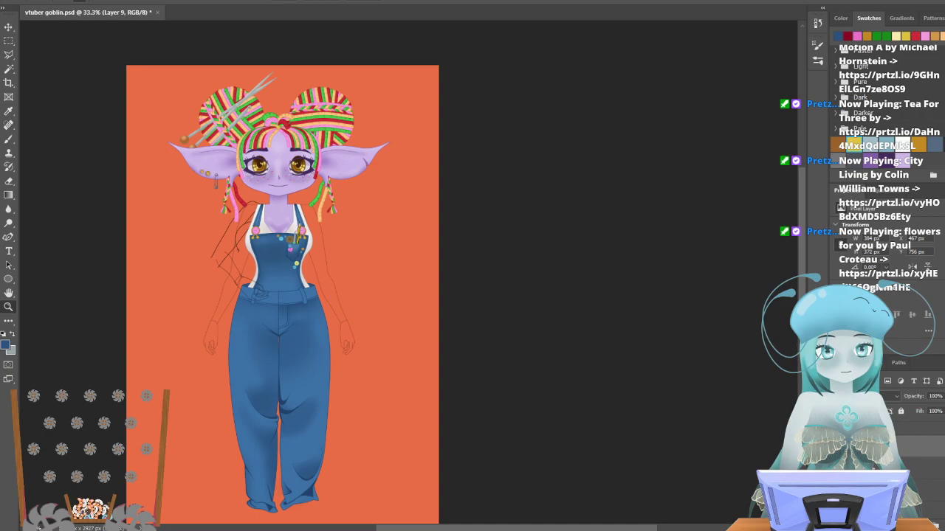
left_click_drag(934, 403, 917, 423)
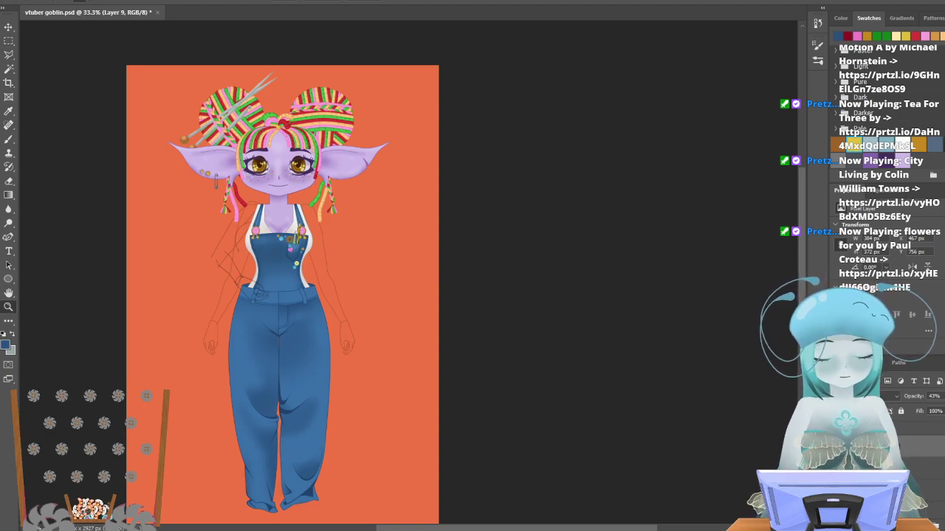
left_click(943, 446)
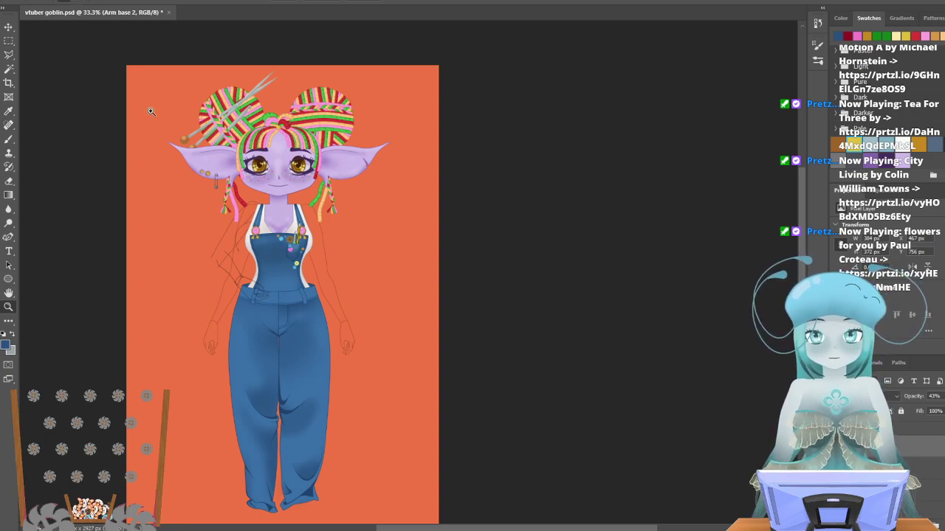
Hide the Arm base 2 and Arm base layers so the posed arm sketch is removed from view.
left_click(232, 197)
left_click(228, 272)
left_click(228, 273)
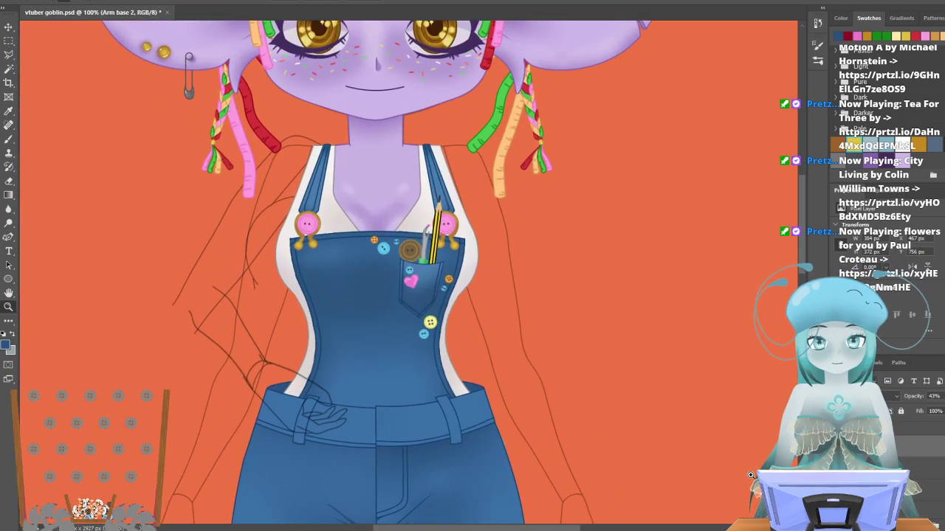
left_click(845, 446)
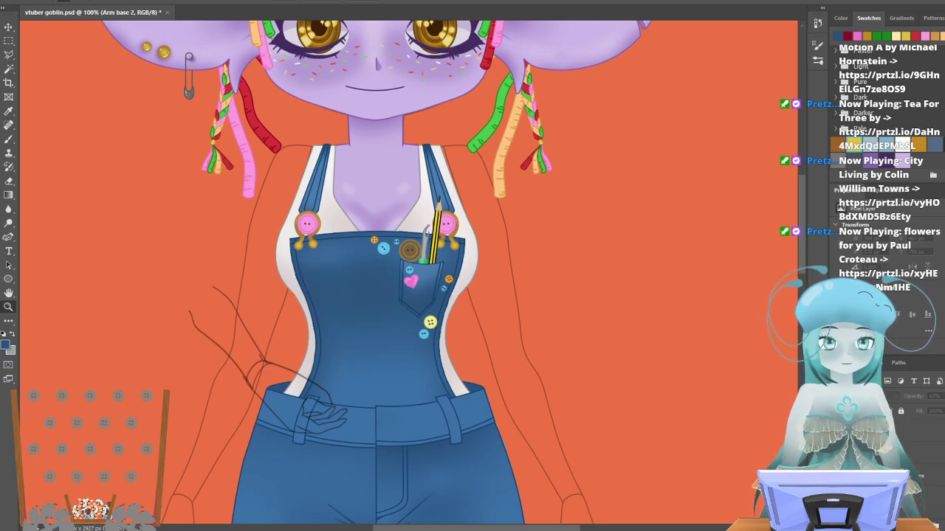
scroll(336, 222, "down", 1)
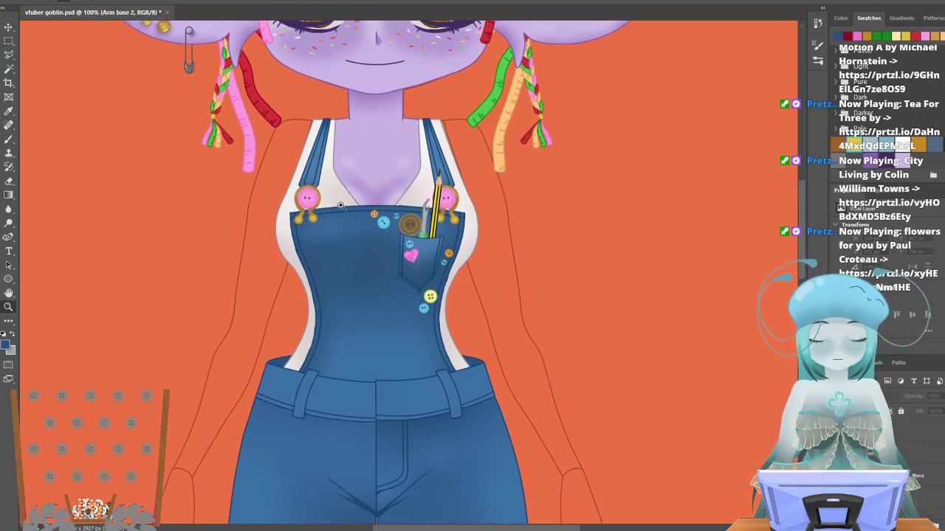
Examine the character's torso, hanging arm outlines and overall proportions at several zoom levels.
left_click_drag(459, 529, 423, 528)
scroll(278, 375, "down", 3)
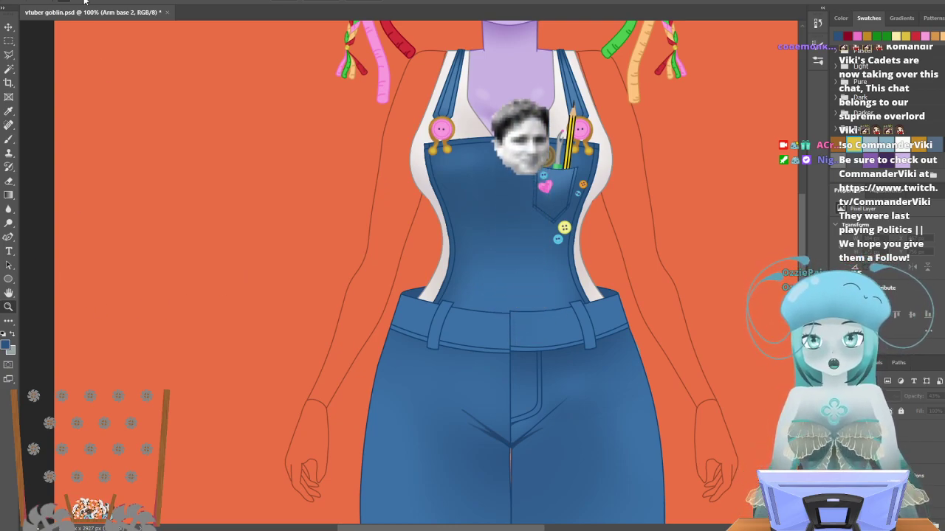
left_click(276, 291)
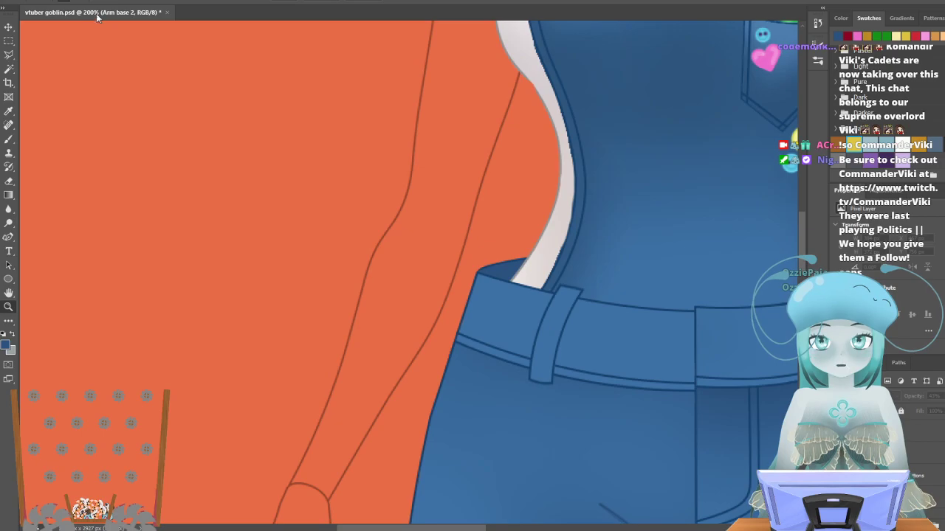
left_click(312, 274, "alt")
left_click(354, 317, "alt")
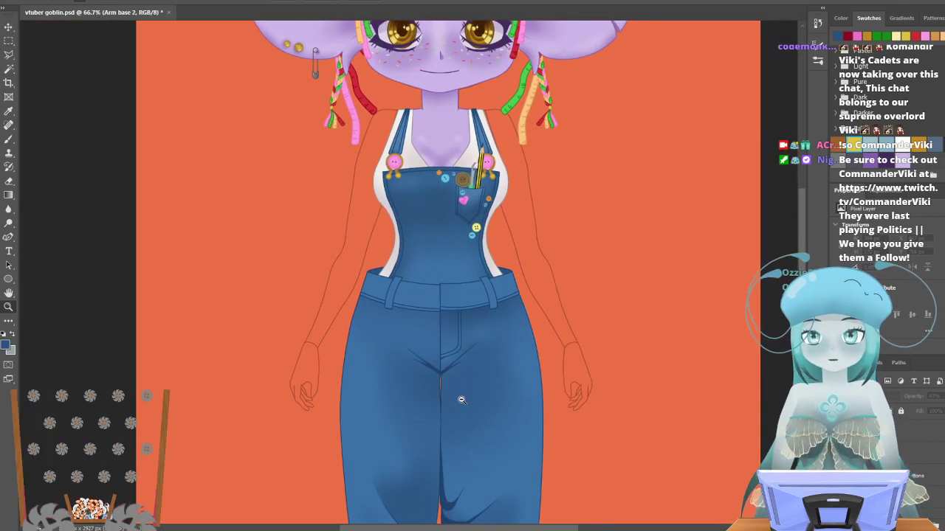
left_click(457, 402, "alt")
left_click(457, 402, "alt")
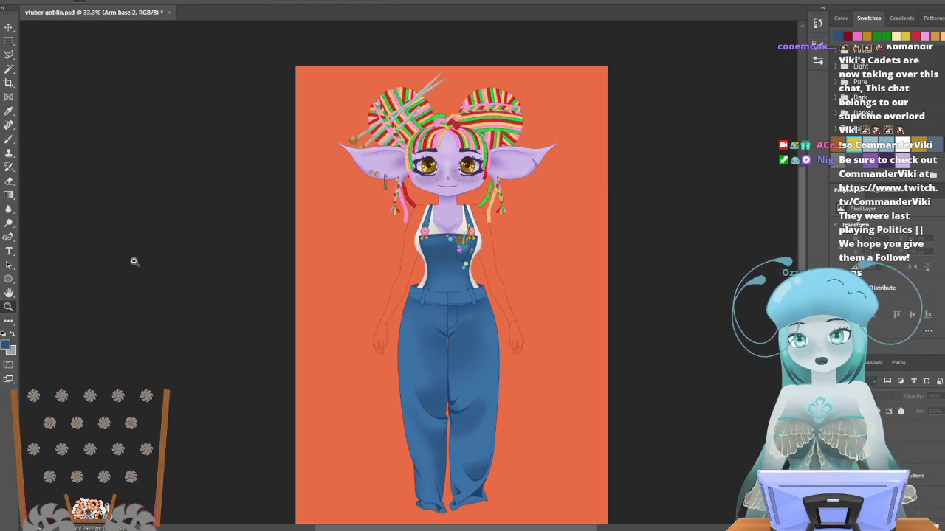
left_click(434, 204)
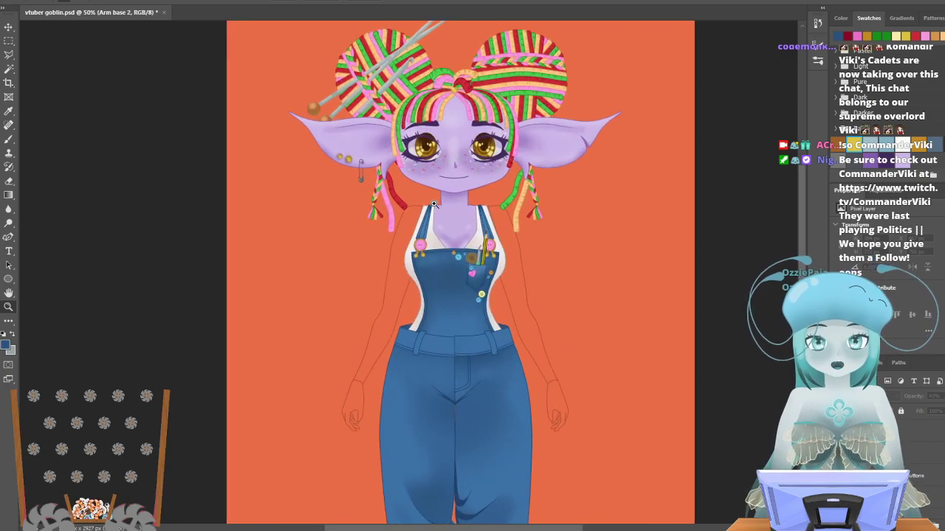
left_click(434, 204)
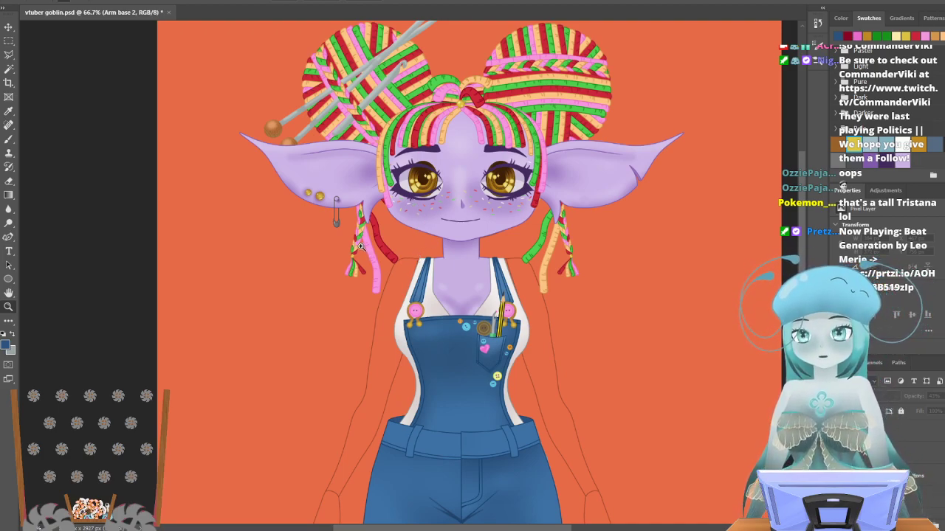
scroll(361, 246, "down", 3)
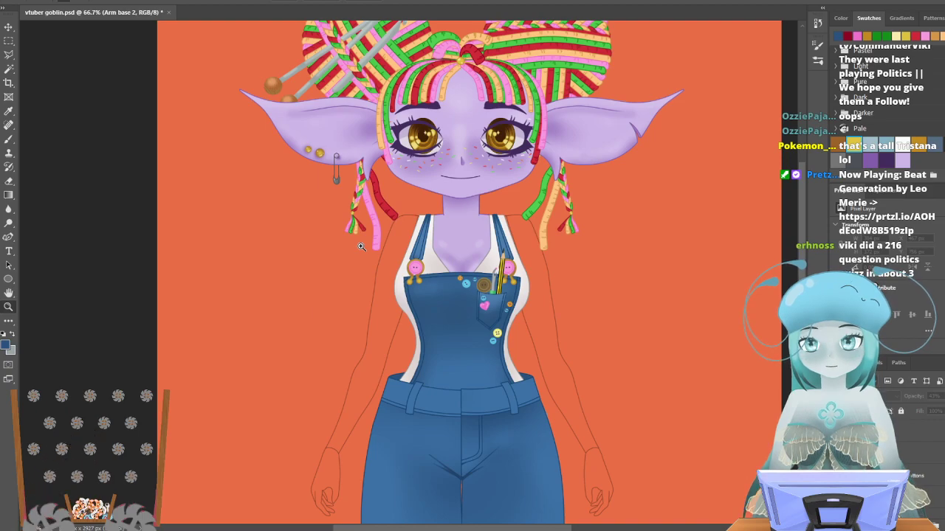
scroll(360, 246, "down", 4)
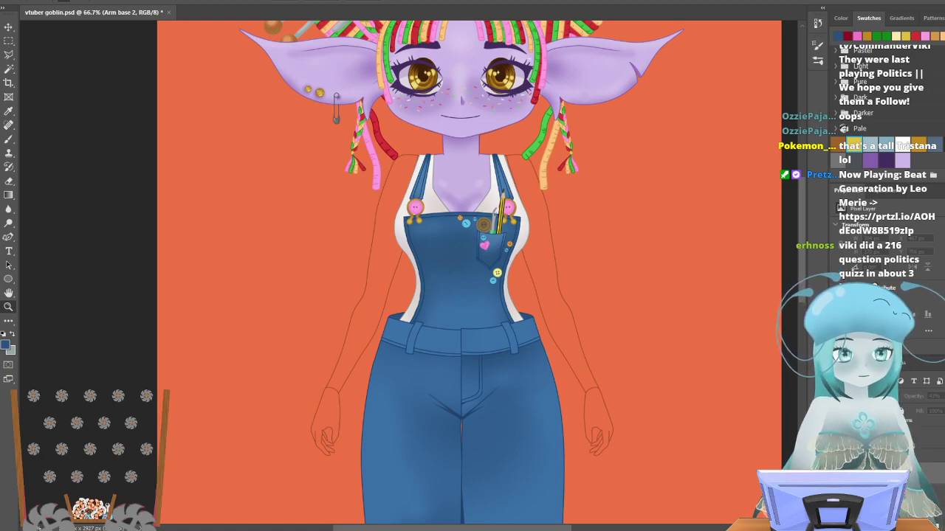
Add a new empty layer at the Undertop group for sketching the sleeve.
left_click(837, 461)
left_click(837, 461)
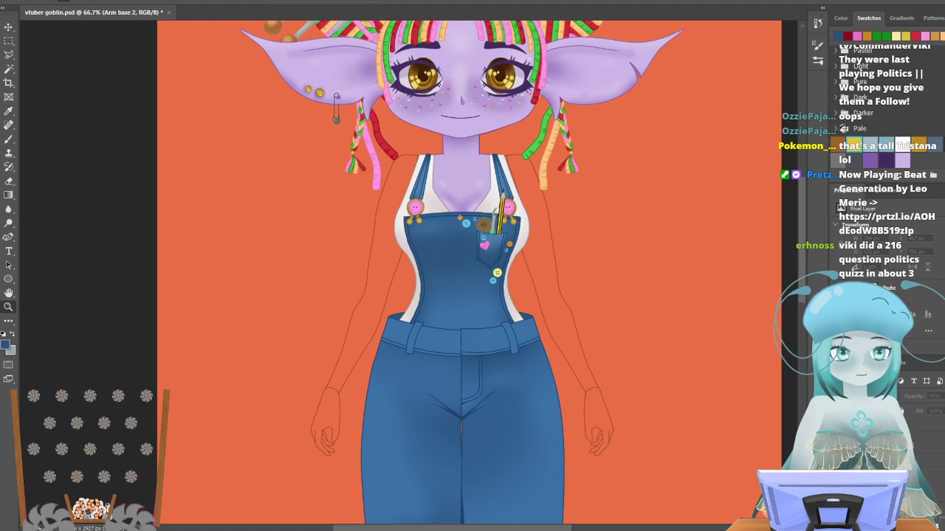
left_click(931, 492)
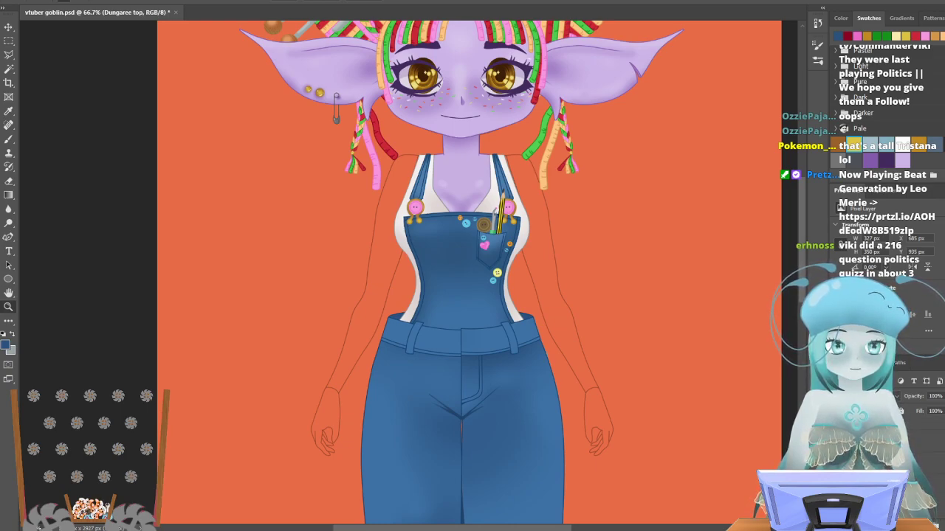
left_click(885, 460)
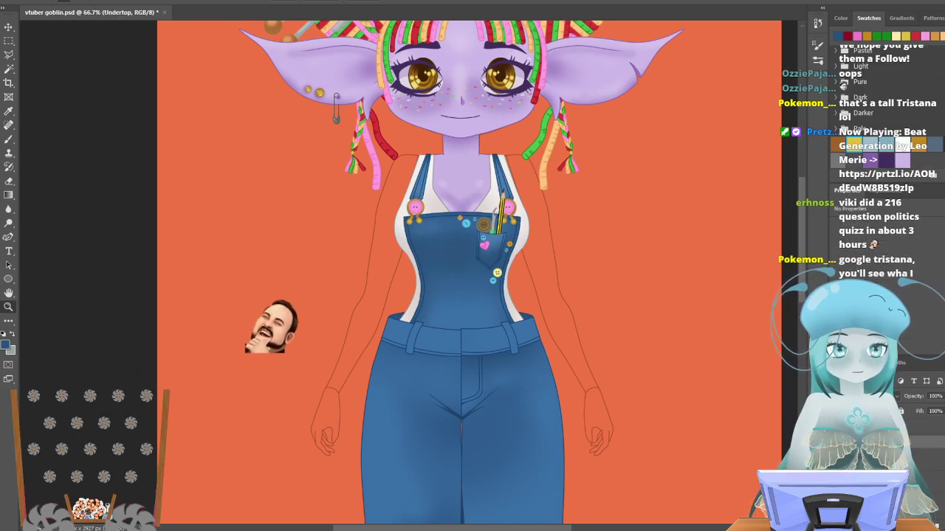
key("ctrl+shift+alt+n")
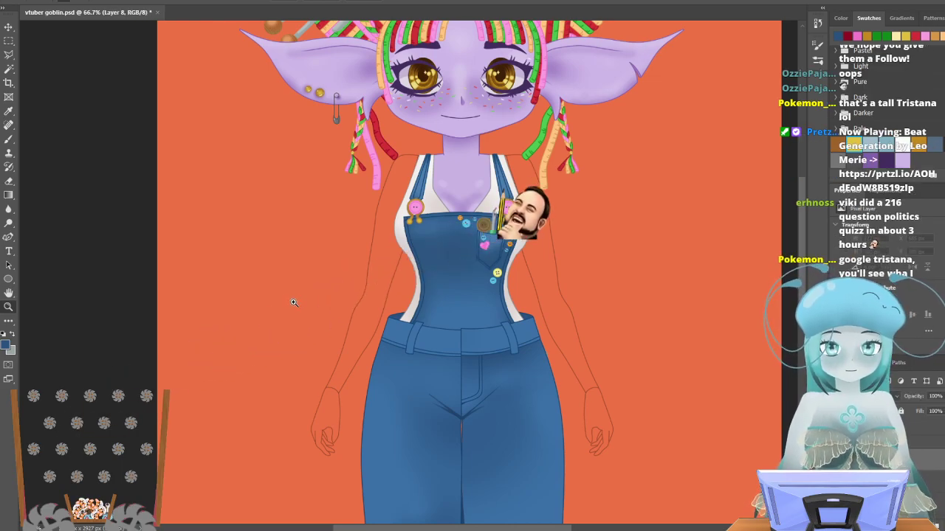
Set up the Hard Round brush at 5 px and swap the light grey-blue in as the foreground colour.
left_click(9, 139)
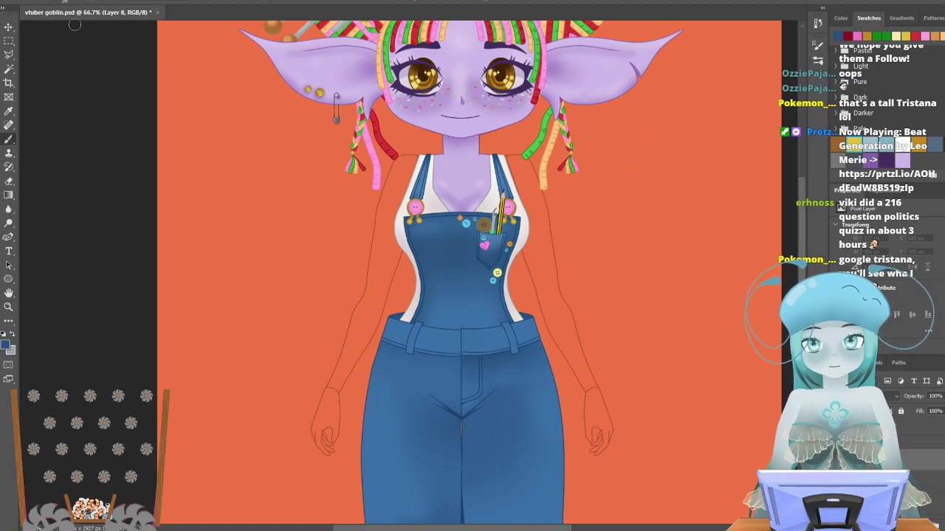
left_click(77, 3)
left_click_drag(108, 16, 99, 17)
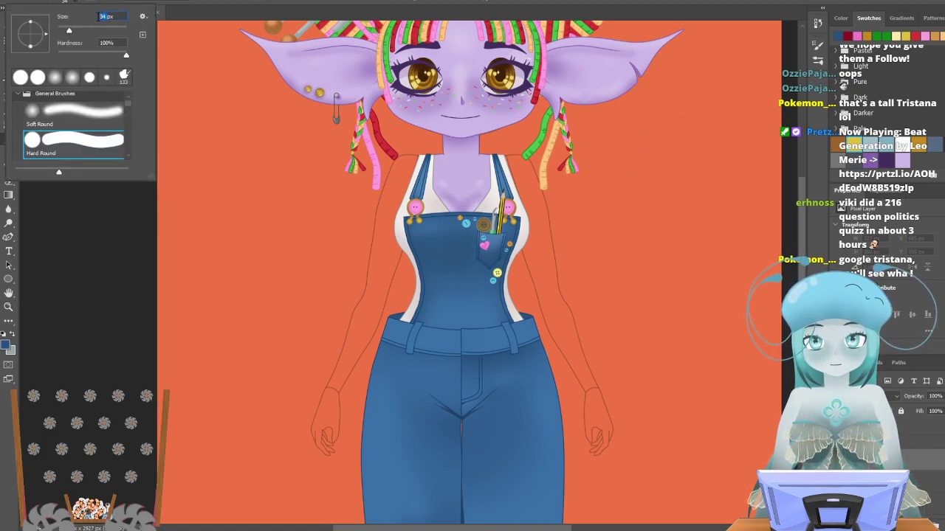
type("5")
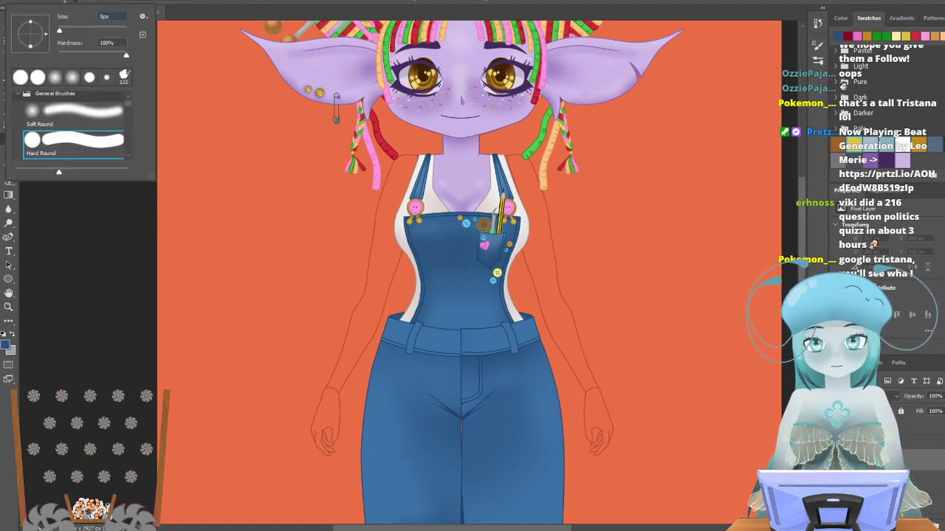
left_click(225, 151)
left_click(11, 335)
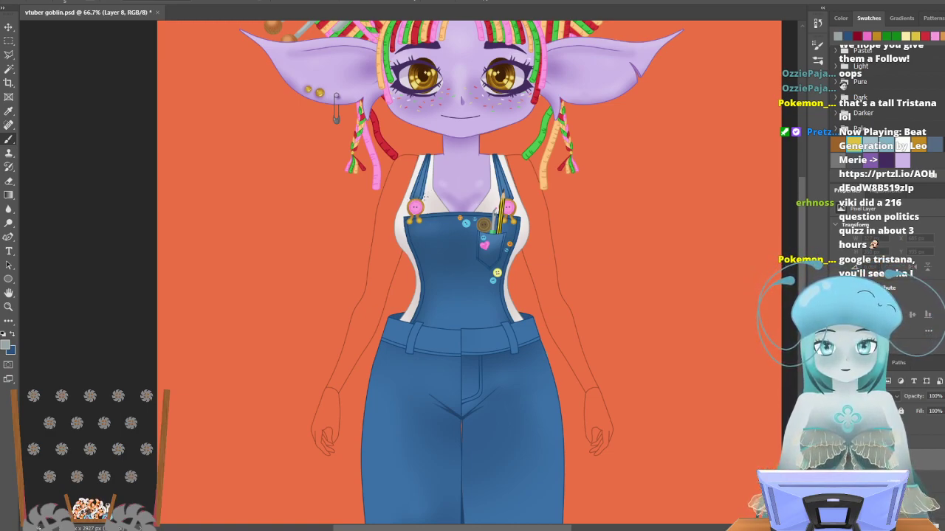
Sketch a flared undertop sleeve over one hanging arm, with gathered upper-arm folds, a sloping outer edge and a wide cuff band at the wrist.
left_click_drag(398, 208, 365, 219)
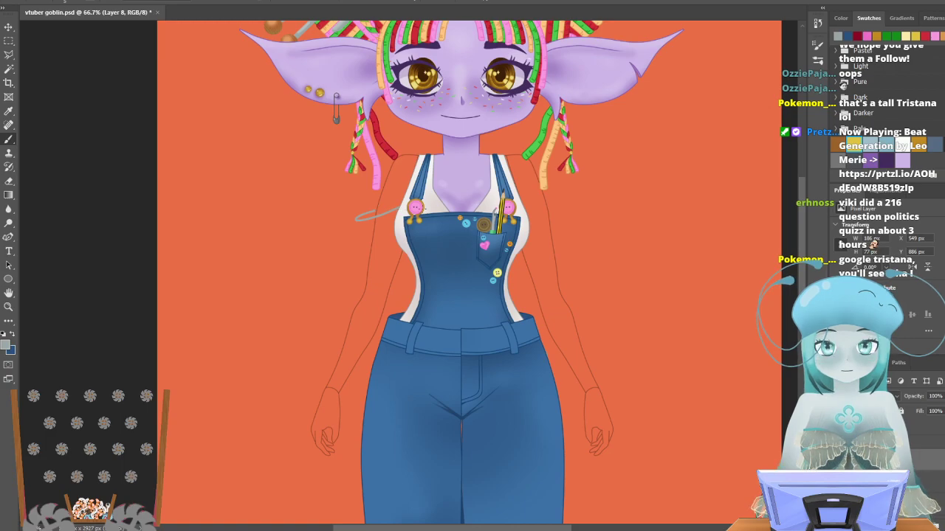
mouse_move(387, 239)
left_mouse_down()
mouse_move(346, 238)
mouse_move(337, 227)
left_mouse_up()
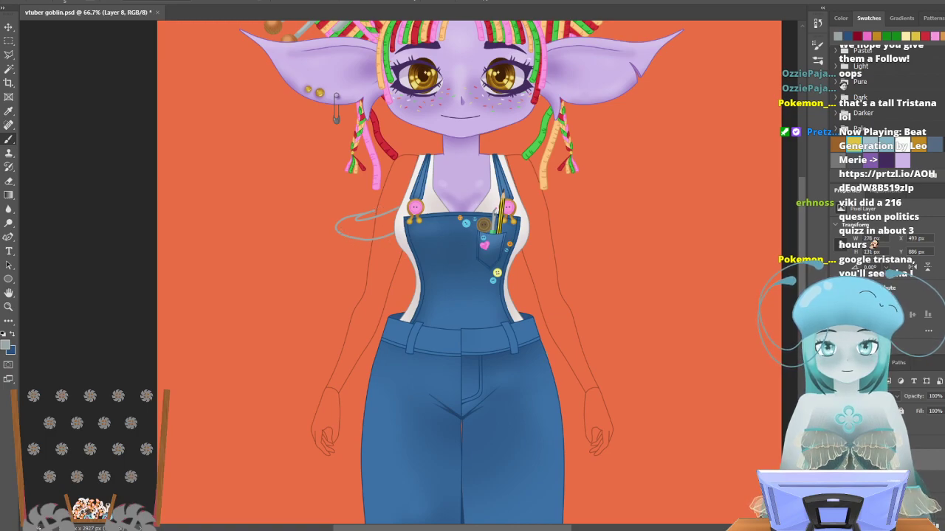
mouse_move(351, 248)
left_mouse_down()
mouse_move(381, 249)
mouse_move(348, 257)
mouse_move(345, 270)
mouse_move(344, 259)
mouse_move(301, 319)
left_mouse_up()
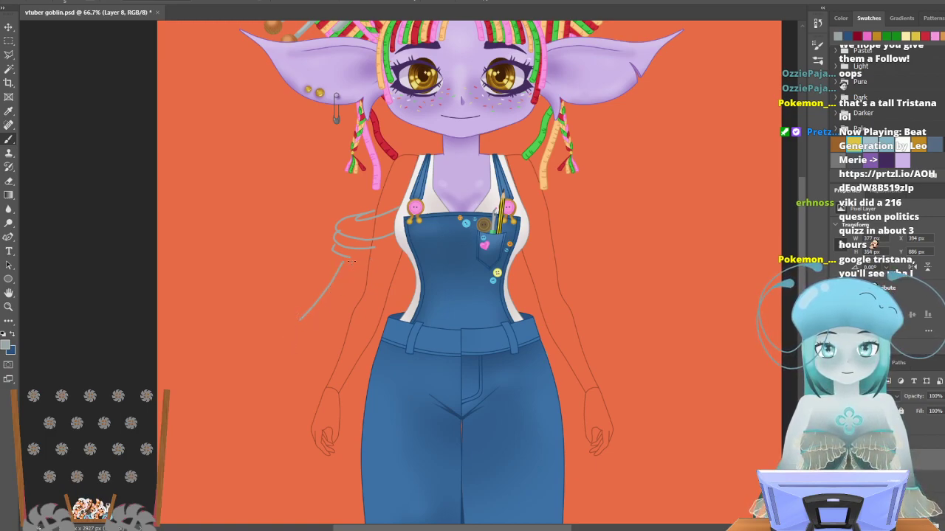
mouse_move(339, 270)
left_mouse_down()
mouse_move(292, 363)
mouse_move(266, 392)
mouse_move(346, 404)
left_mouse_up()
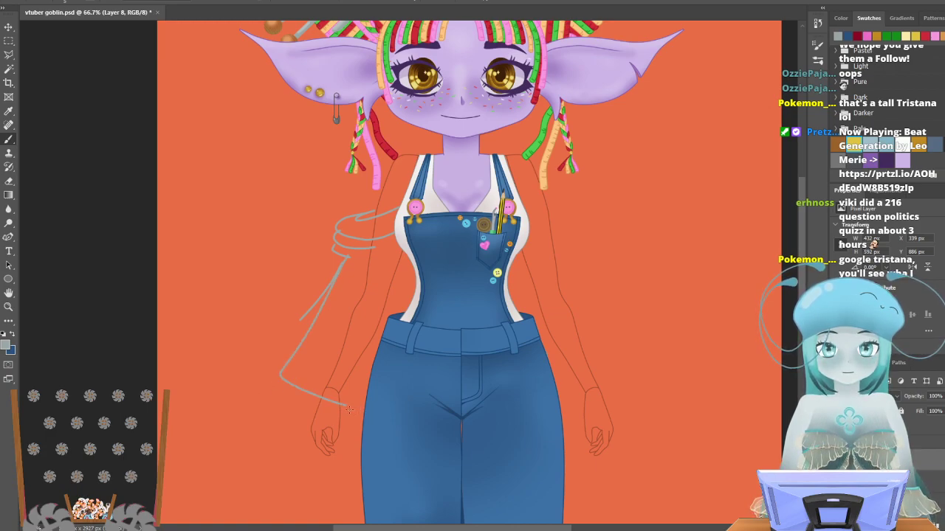
left_click_drag(287, 357, 344, 383)
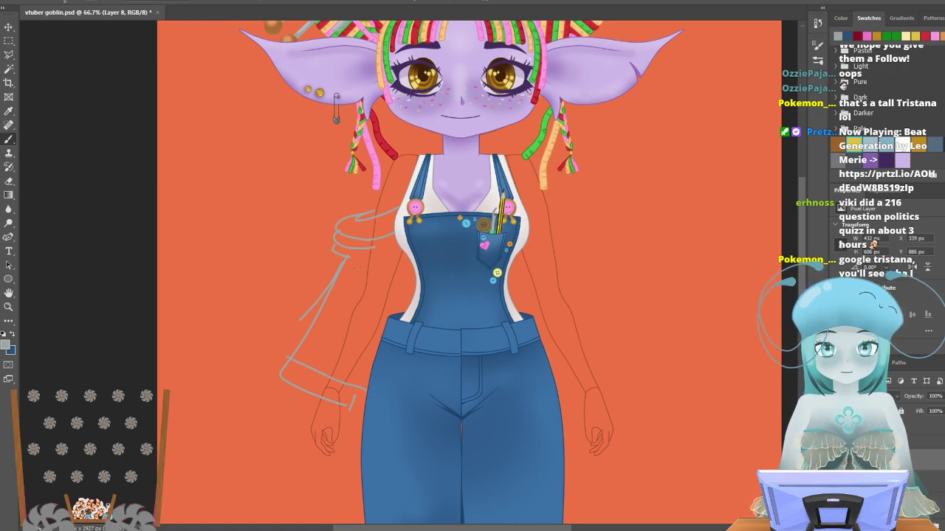
left_click_drag(334, 258, 378, 279)
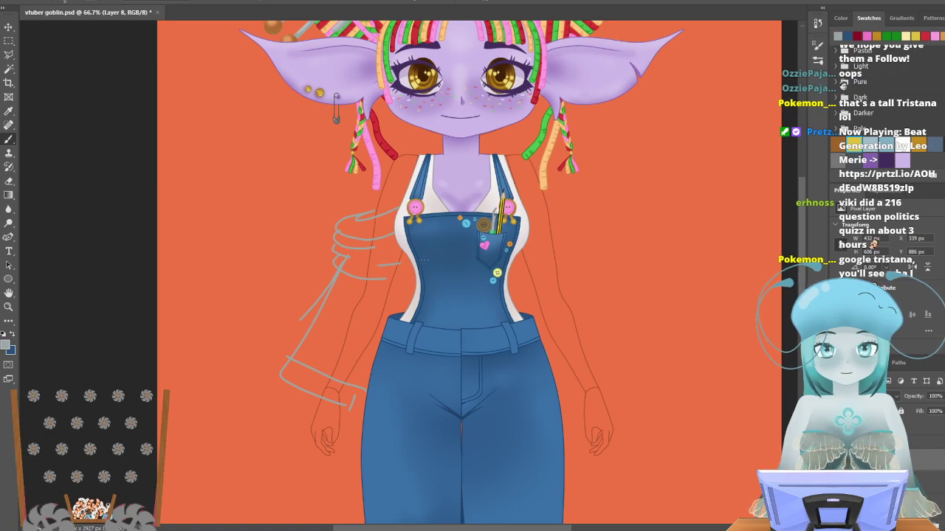
scroll(362, 382, "down", 3)
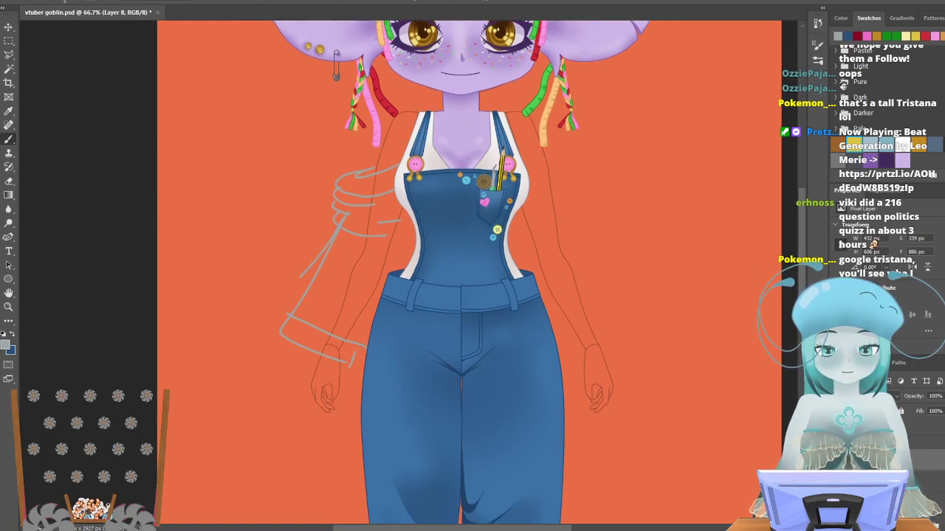
mouse_move(329, 330)
left_mouse_down()
mouse_move(324, 377)
mouse_move(301, 406)
left_mouse_up()
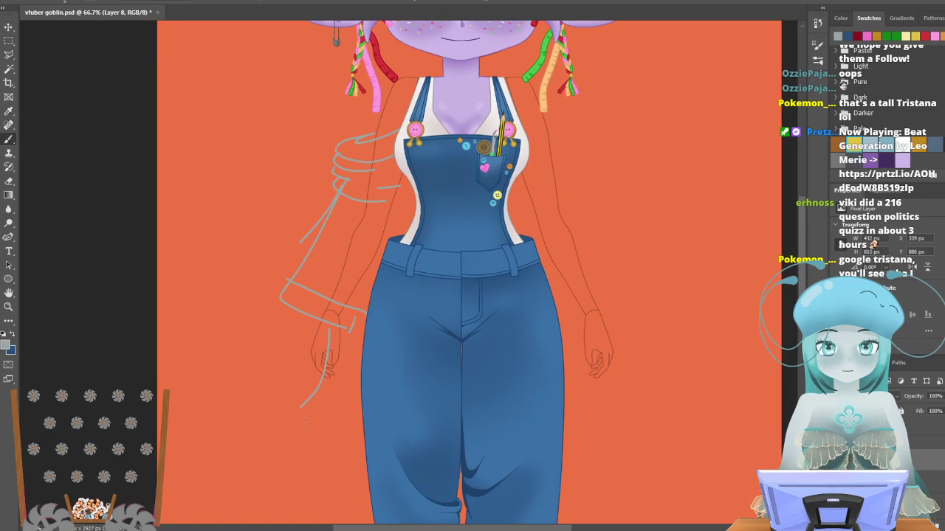
key("ctrl+z")
Sketch a long drape hanging from the sleeve cuff down to knee level, and add the sleeve's inner edge line beside the waist.
scroll(389, 414, "down", 2)
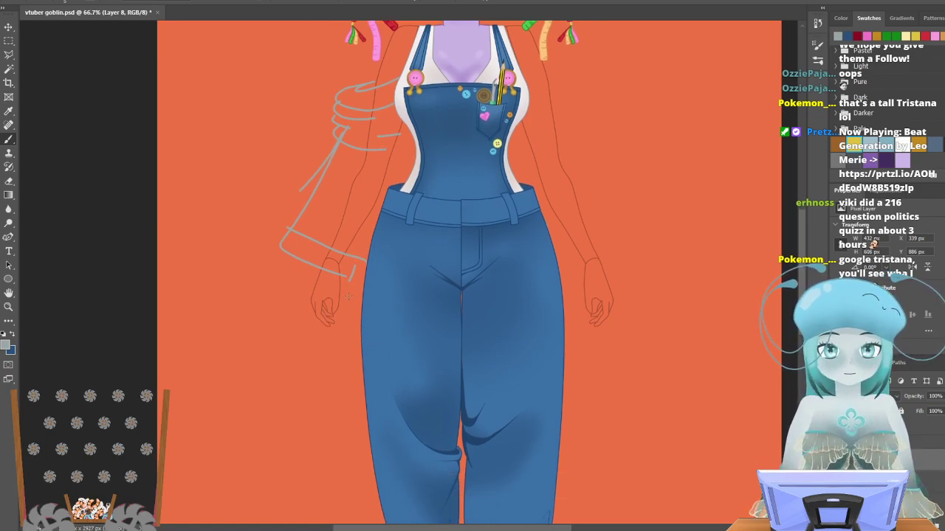
left_click_drag(345, 283, 345, 319)
mouse_move(342, 383)
left_mouse_down()
mouse_move(322, 462)
mouse_move(351, 477)
mouse_move(343, 456)
mouse_move(369, 451)
left_mouse_up()
scroll(501, 461, "up", 4)
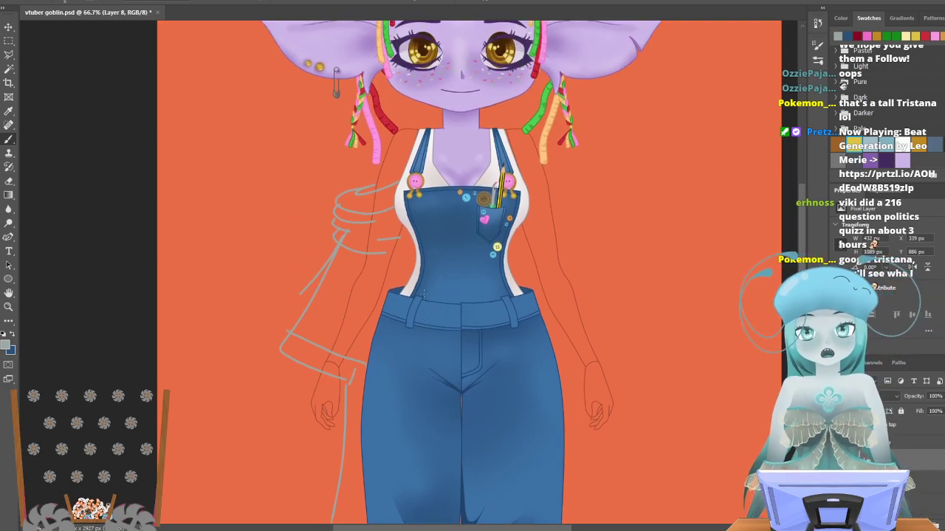
scroll(378, 297, "down", 2)
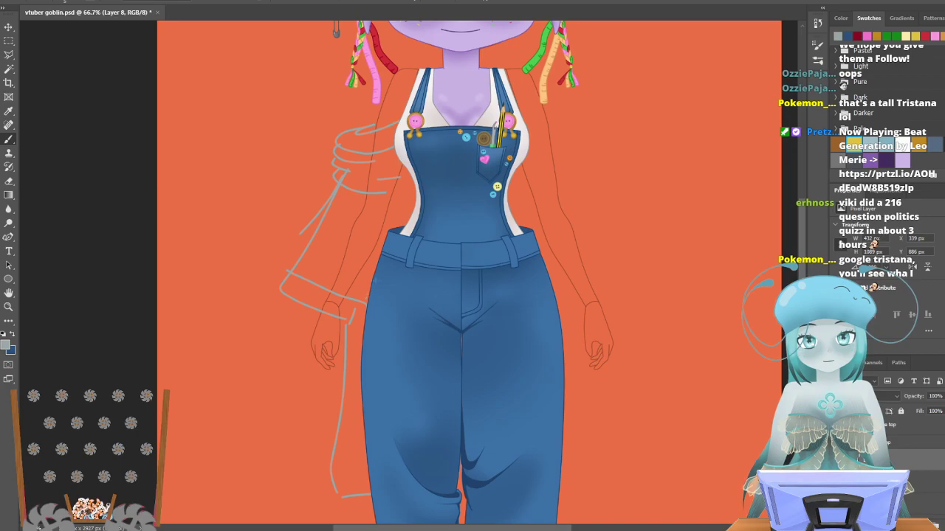
left_click_drag(399, 207, 393, 222)
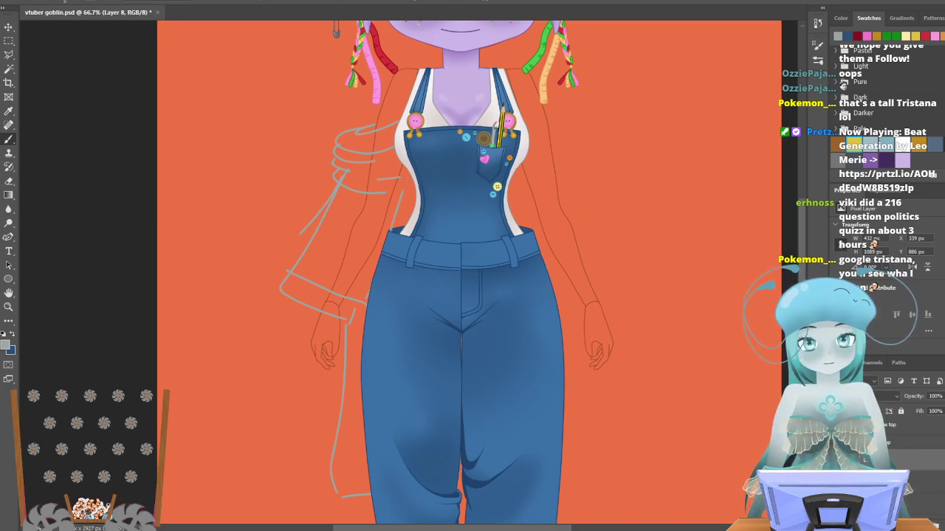
Examine the sleeve sketch against the hanging arm and the posed hand-on-hip arm outline, leaving the posed arm hidden.
scroll(277, 311, "up", 4)
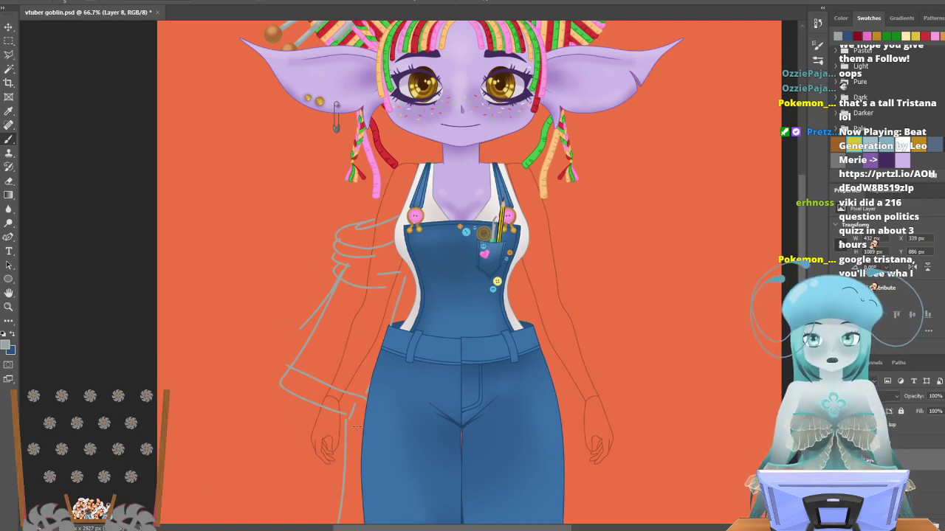
scroll(371, 434, "up", 2)
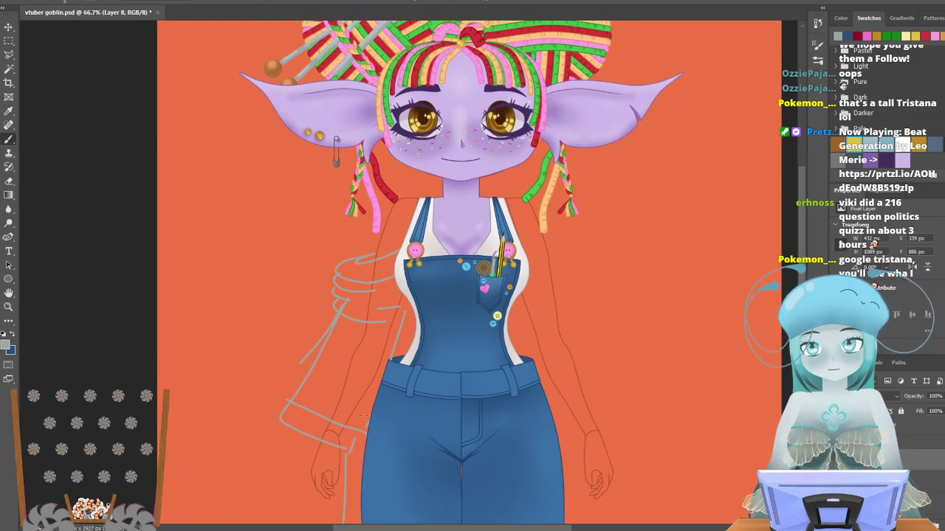
scroll(320, 256, "down", 2)
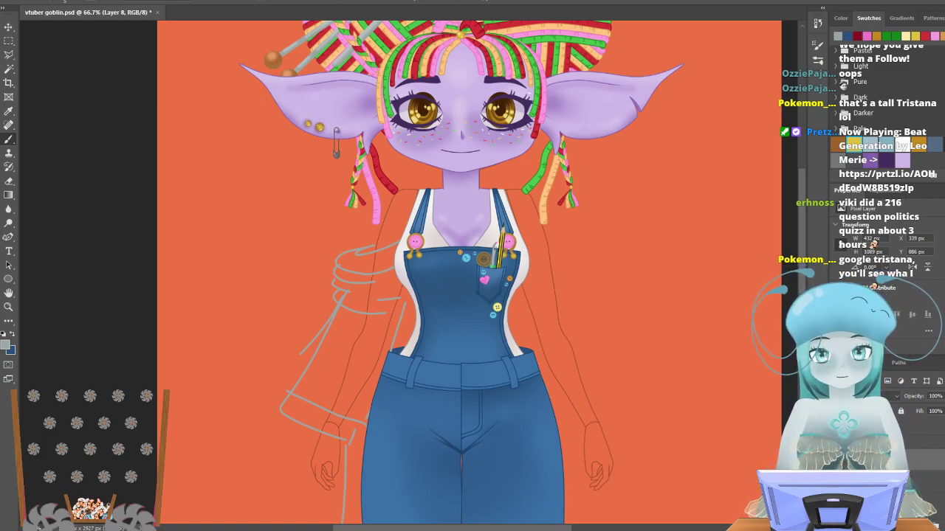
scroll(469, 273, "down", 2)
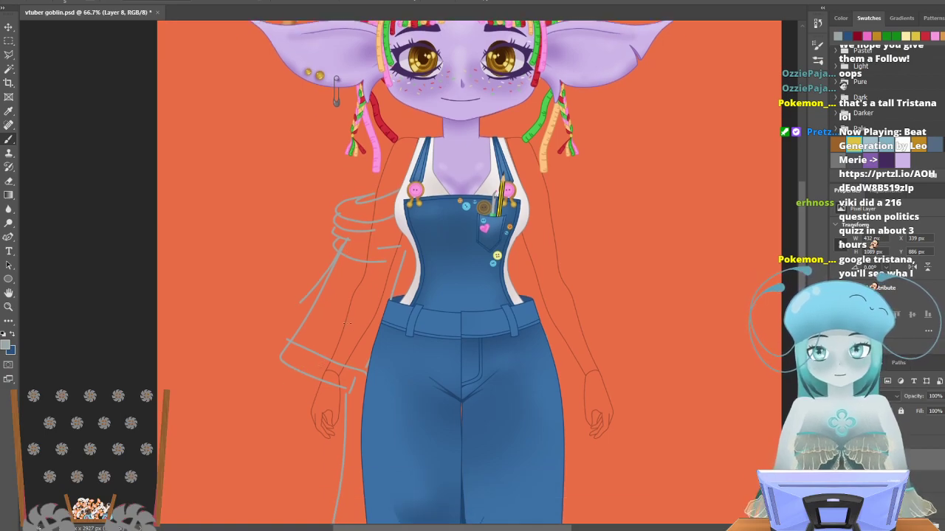
scroll(255, 411, "up", 4)
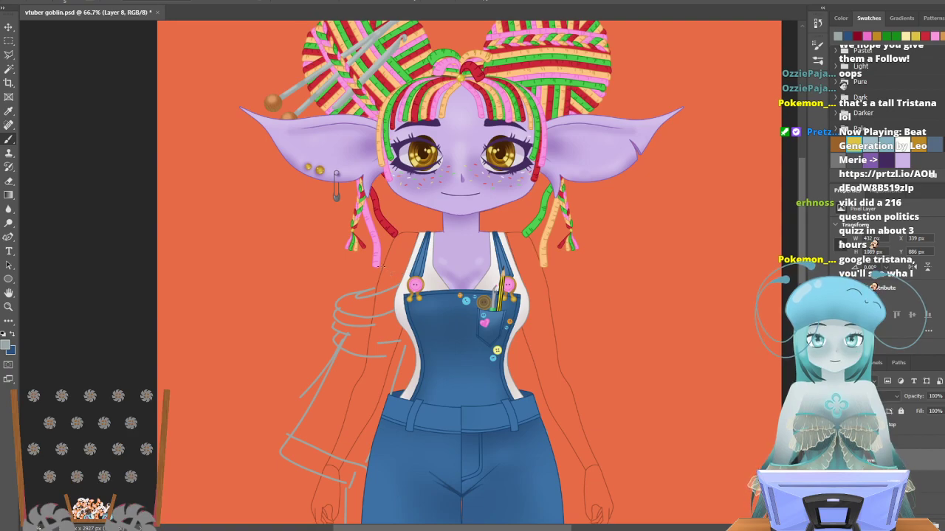
scroll(257, 382, "down", 3)
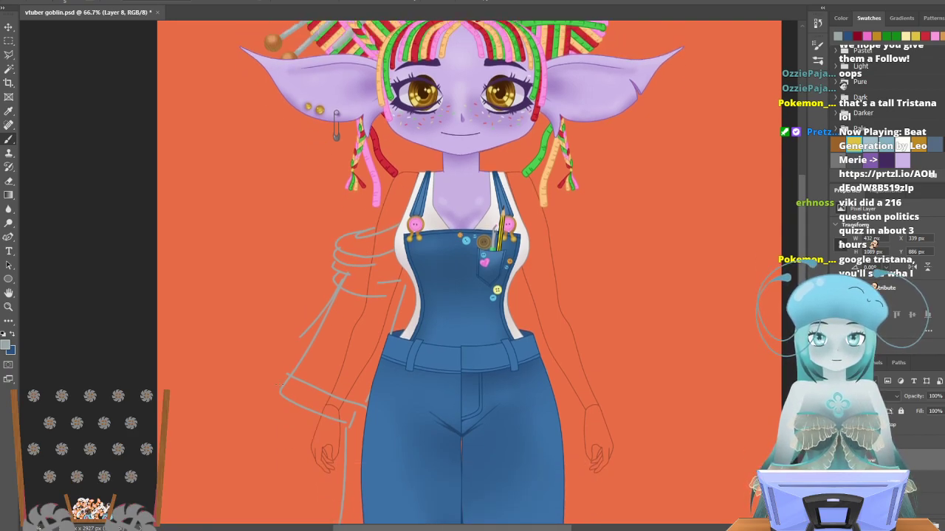
scroll(257, 382, "up", 3)
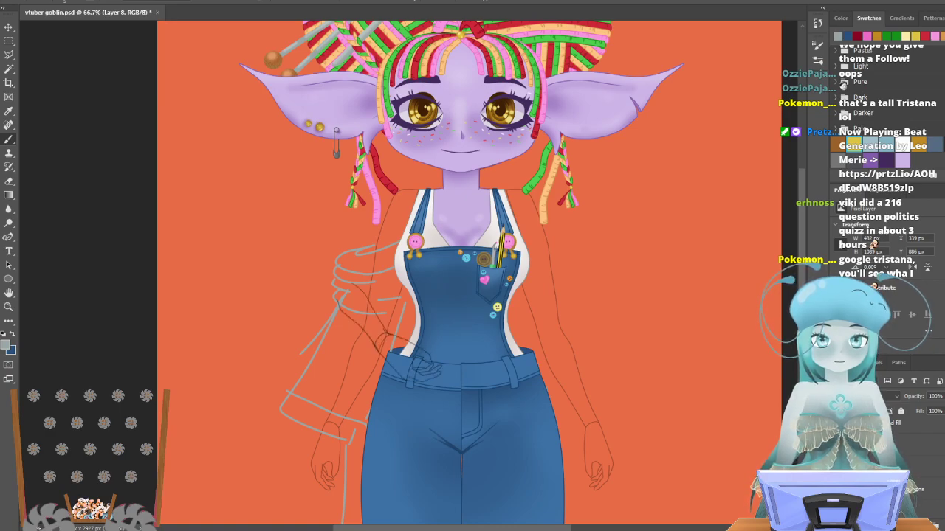
left_click(837, 446)
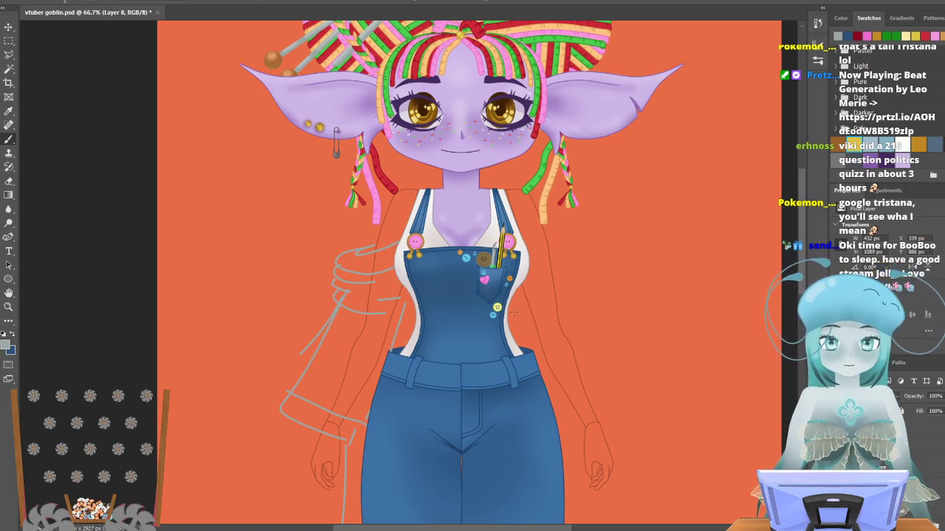
scroll(329, 296, "down", 3)
scroll(329, 296, "up", 2)
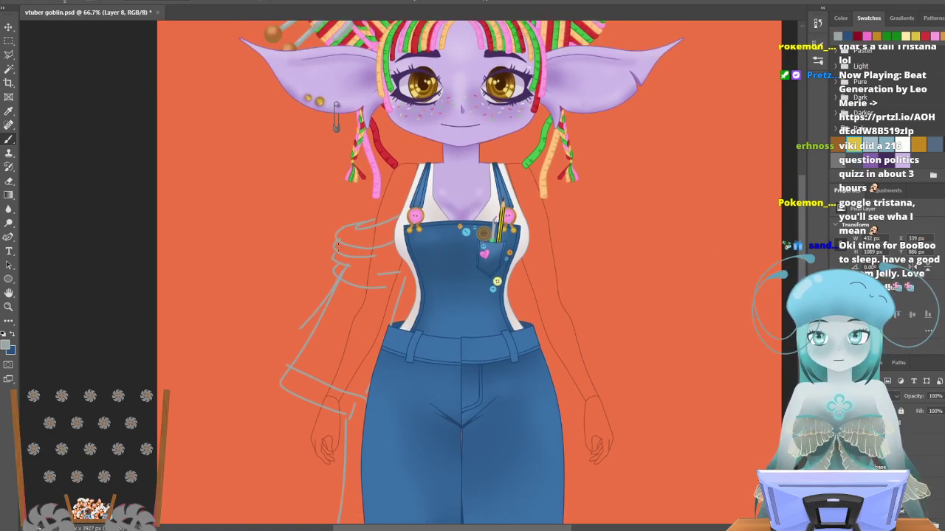
scroll(336, 244, "up", 1)
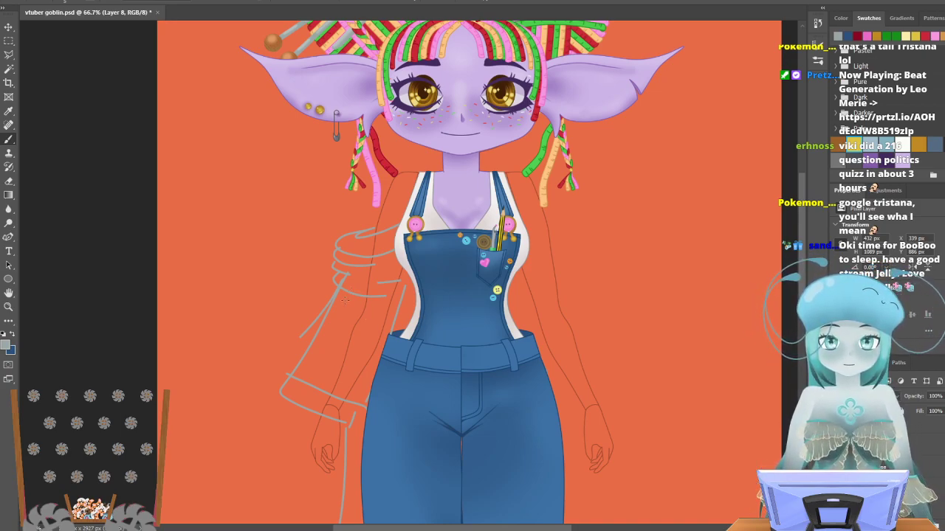
scroll(315, 385, "up", 4)
scroll(315, 385, "down", 8)
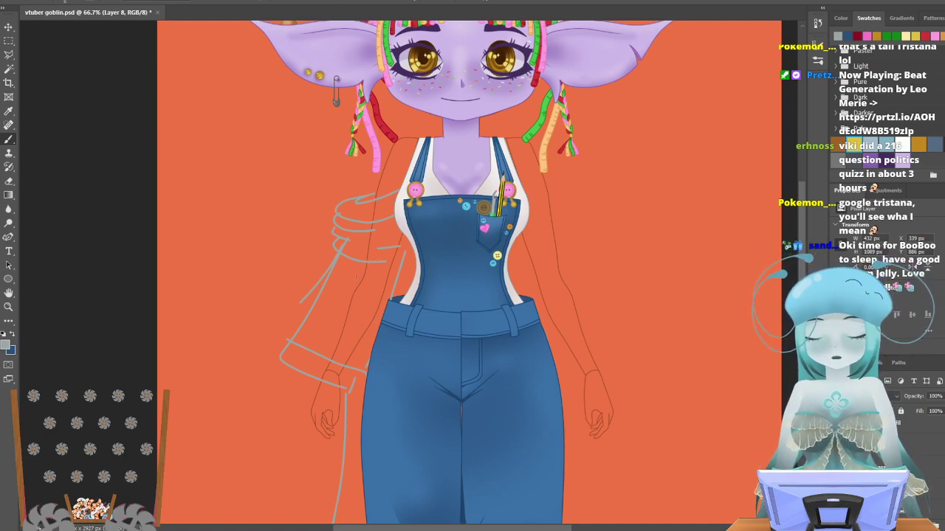
Zoom in to 300% on the upper sleeve and hide the strap buttons, overalls and undertop to expose the body sketch.
left_click(9, 306)
left_click_drag(370, 191, 386, 236)
scroll(413, 299, "down", 1)
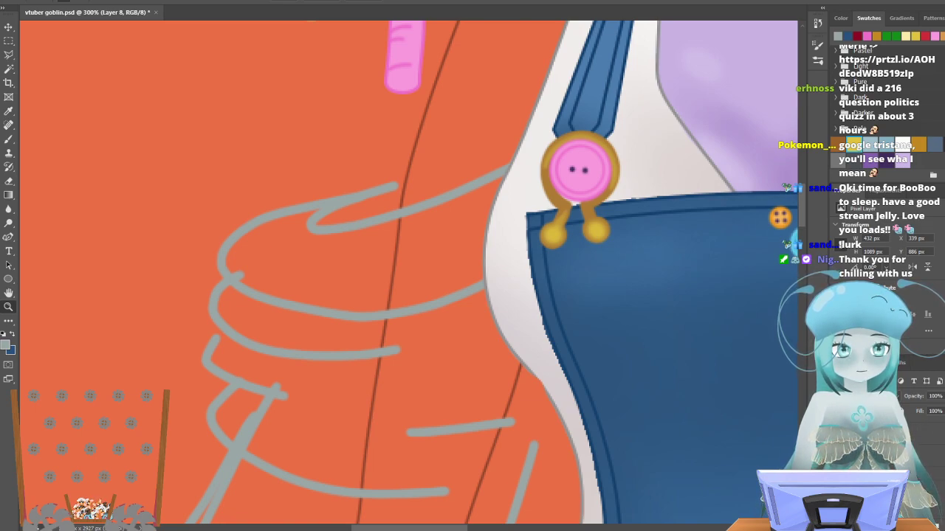
left_click(836, 457)
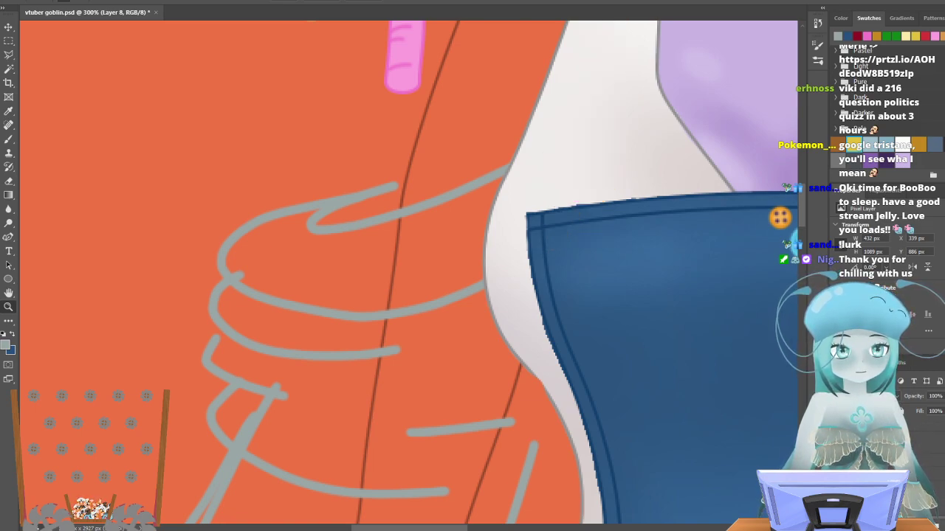
left_click(837, 472)
left_click(837, 487)
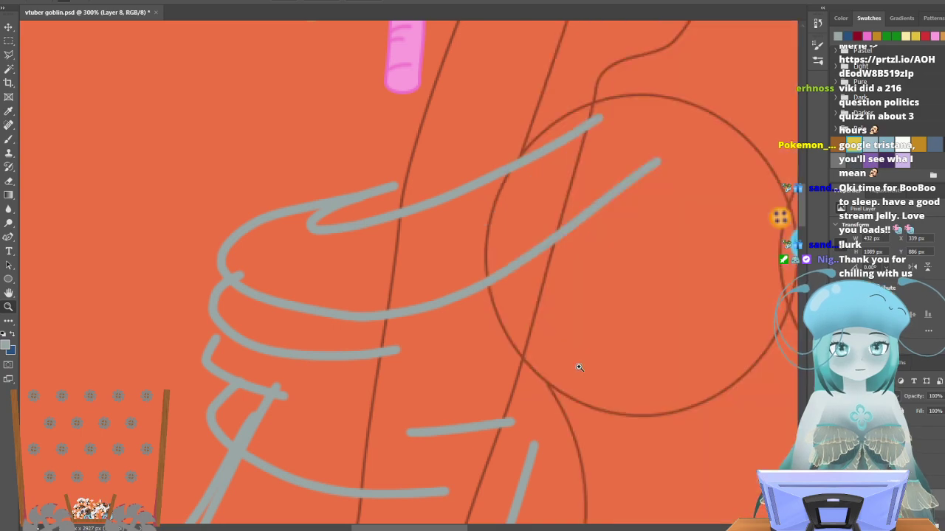
Examine how the upper sleeve folds run across the exposed shoulder, chest and arm outlines.
scroll(583, 371, "down", 2)
scroll(625, 300, "up", 2)
scroll(625, 299, "up", 3)
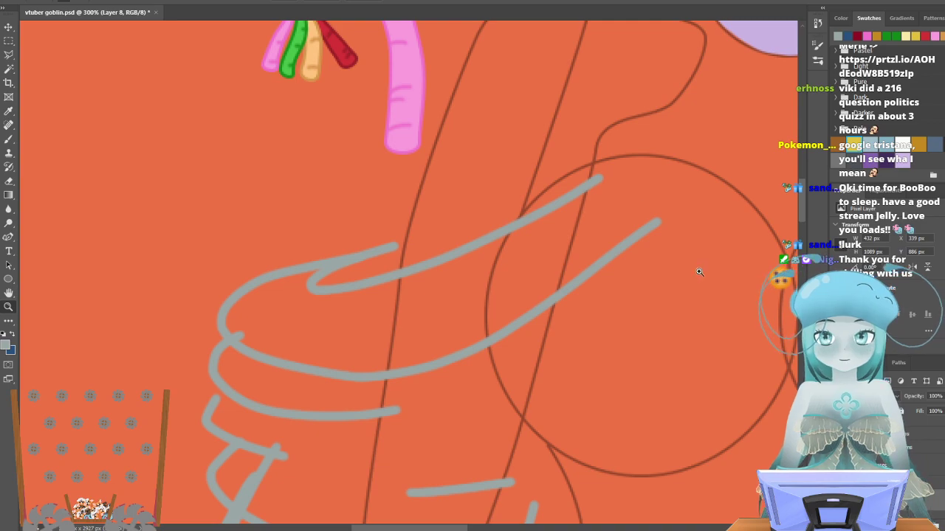
scroll(602, 260, "up", 2)
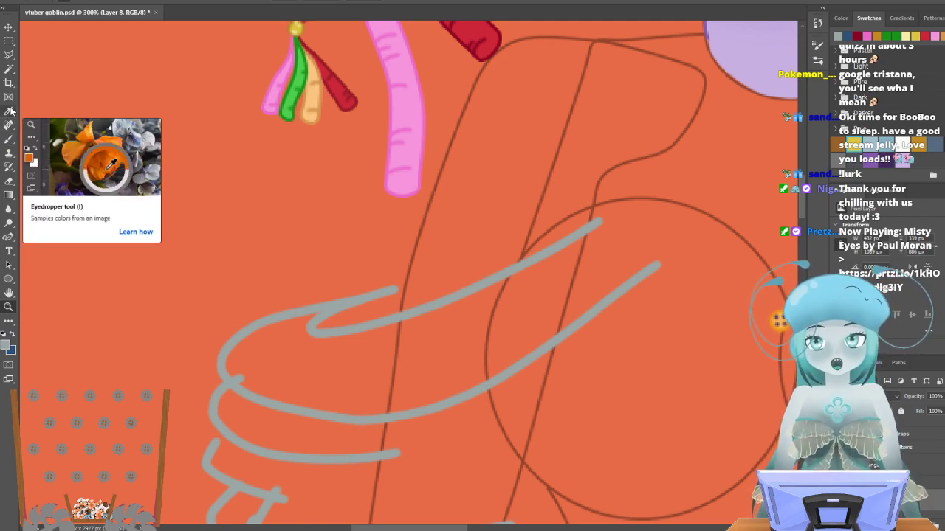
scroll(10, 223, "down", 1)
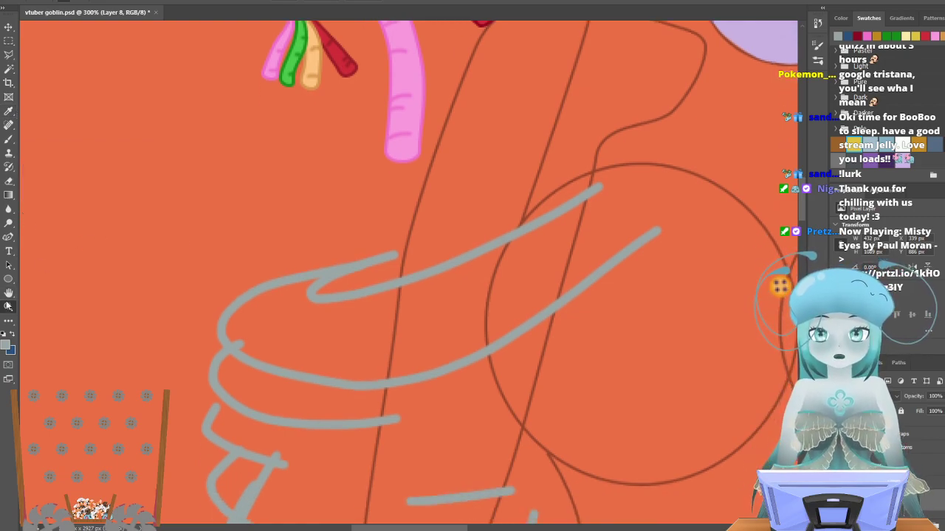
scroll(239, 314, "up", 8)
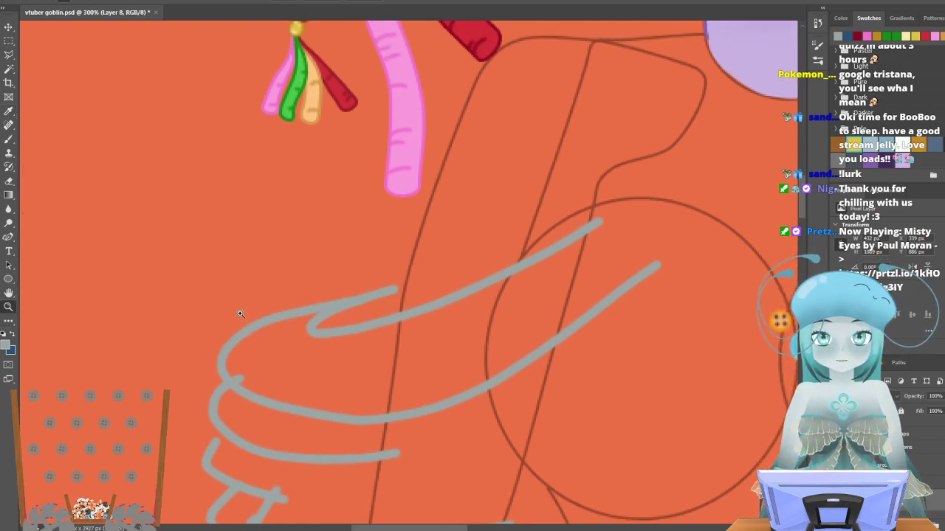
scroll(242, 314, "down", 5)
scroll(243, 313, "down", 2)
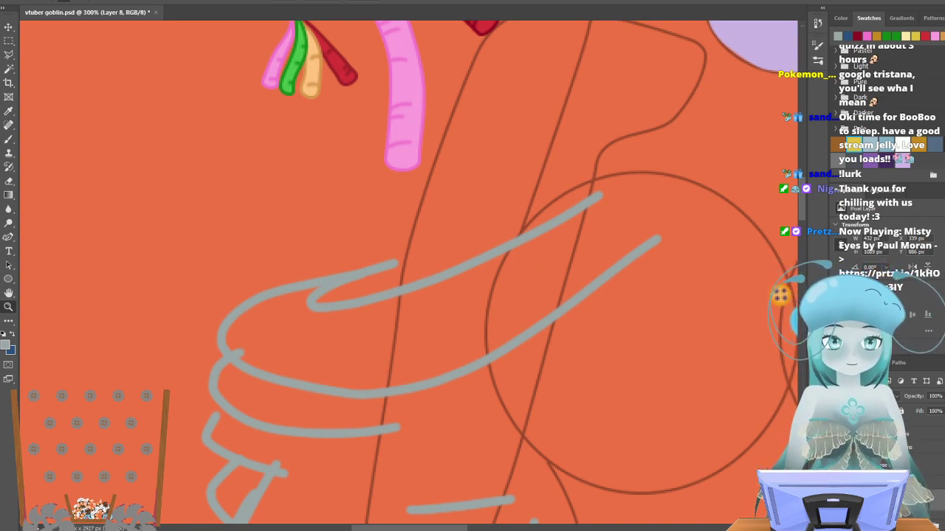
Show the undertop, overalls and strap buttons again and return to the 66.7% view of the figure.
left_click(837, 484)
left_click(837, 465)
left_click(837, 447)
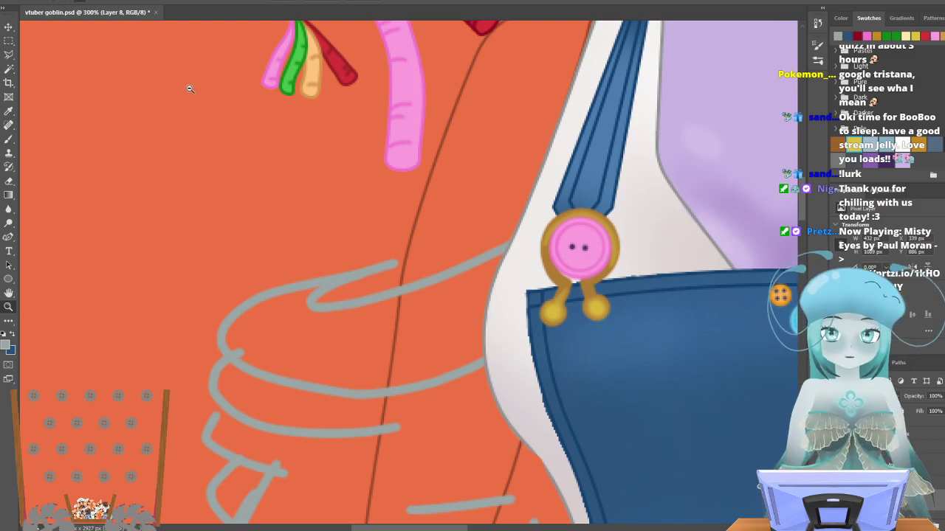
scroll(414, 291, "down", 4)
scroll(414, 291, "up", 2)
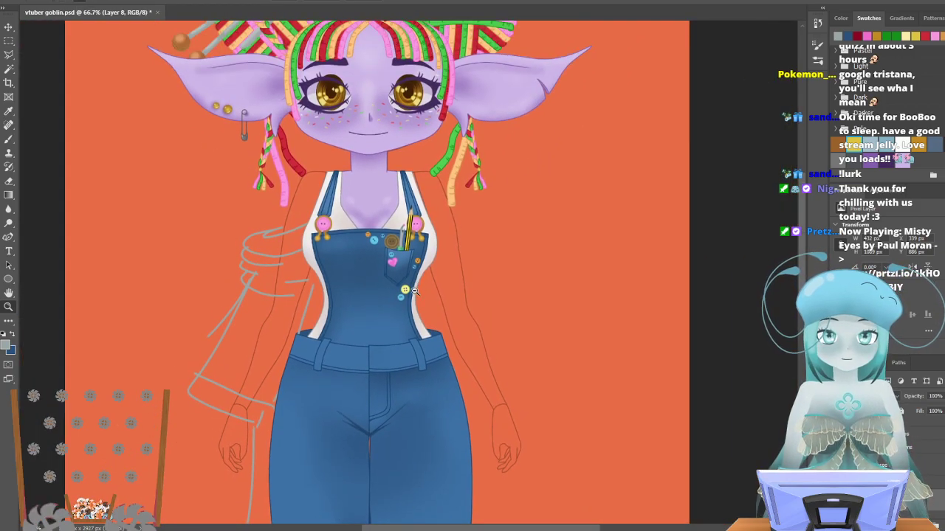
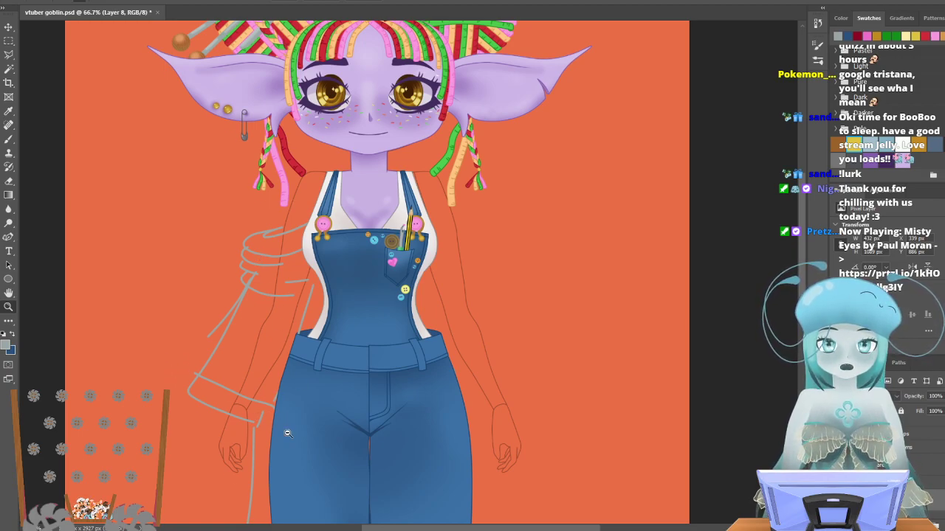
scroll(288, 434, "up", 2)
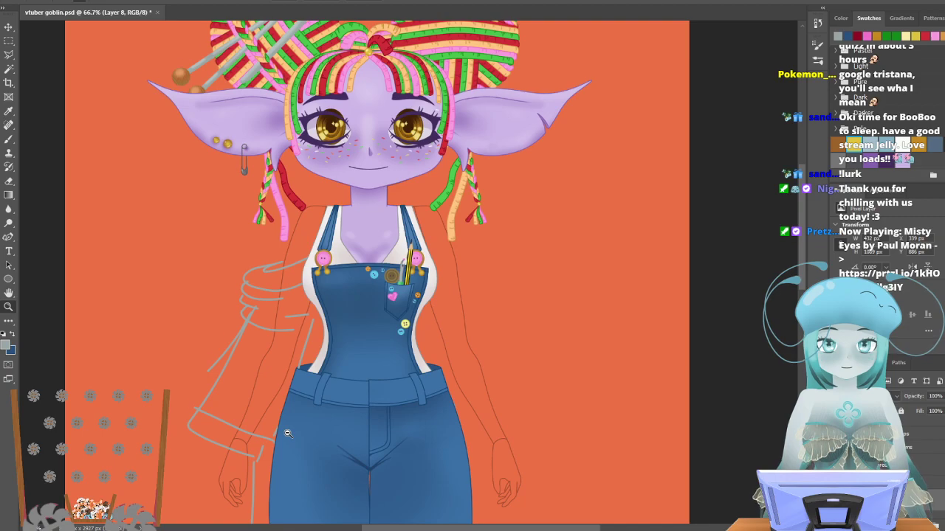
Hide the undertop, the overalls and their straps to expose the upper sleeve sketch over the body outline at 300% zoom.
scroll(288, 433, "down", 5)
scroll(288, 423, "up", 4)
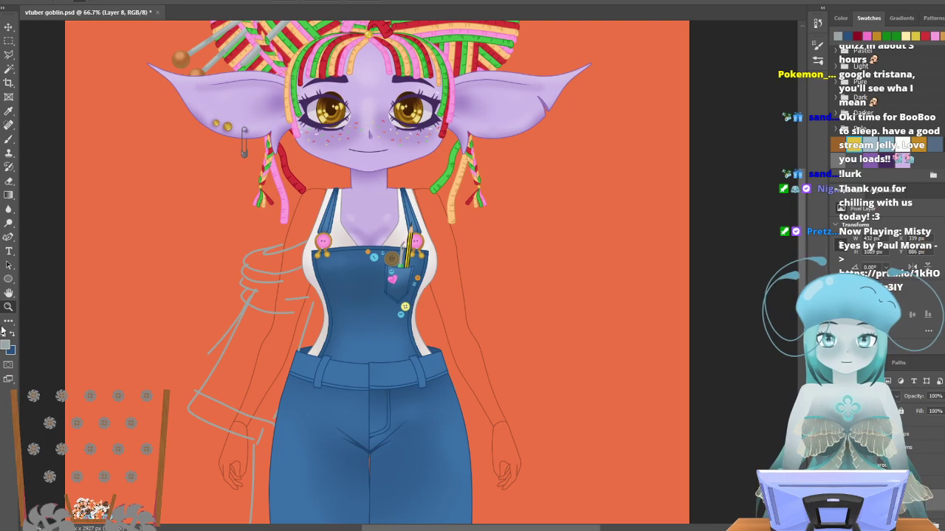
left_click(229, 227)
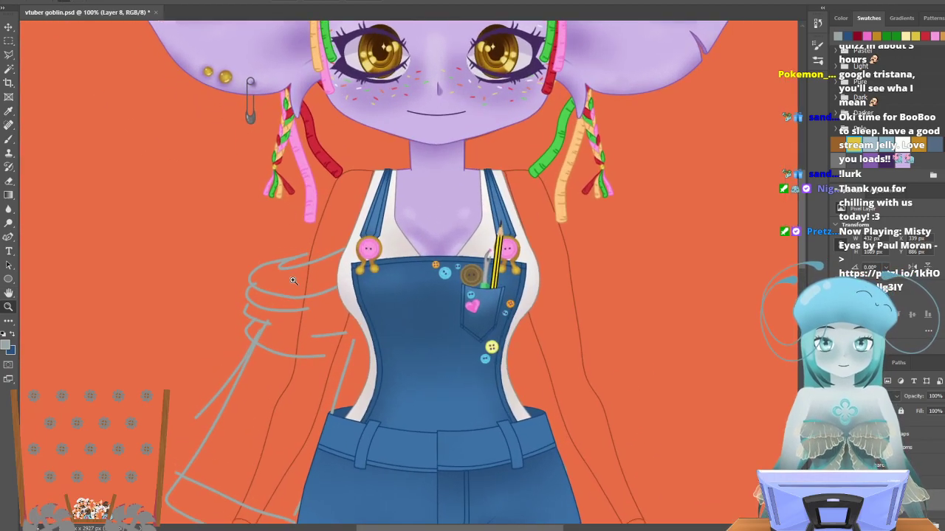
left_click(310, 275)
left_click(338, 245)
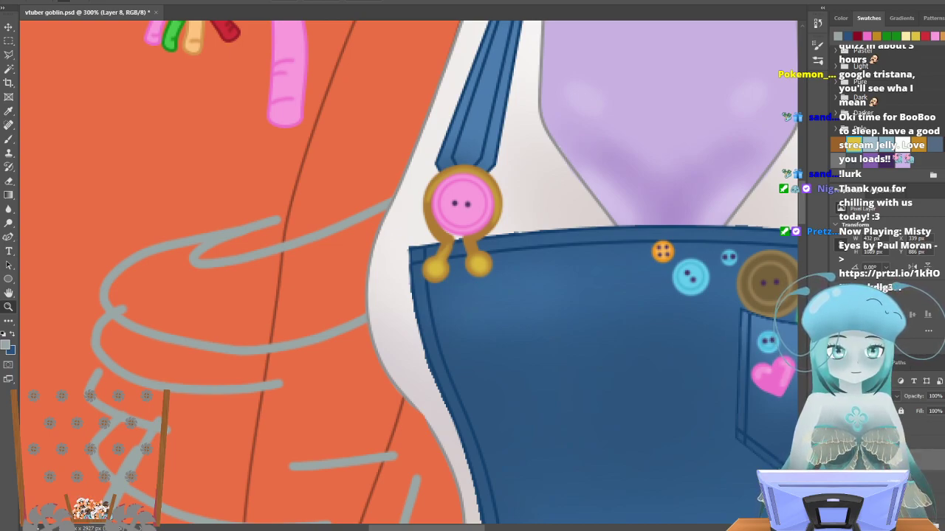
left_click(925, 482)
left_click(842, 467)
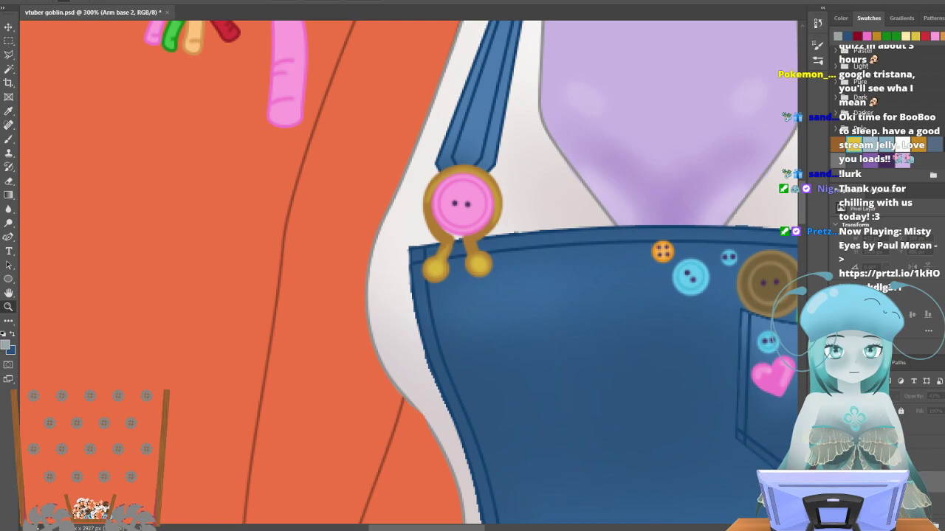
left_click(843, 468)
left_click(925, 467)
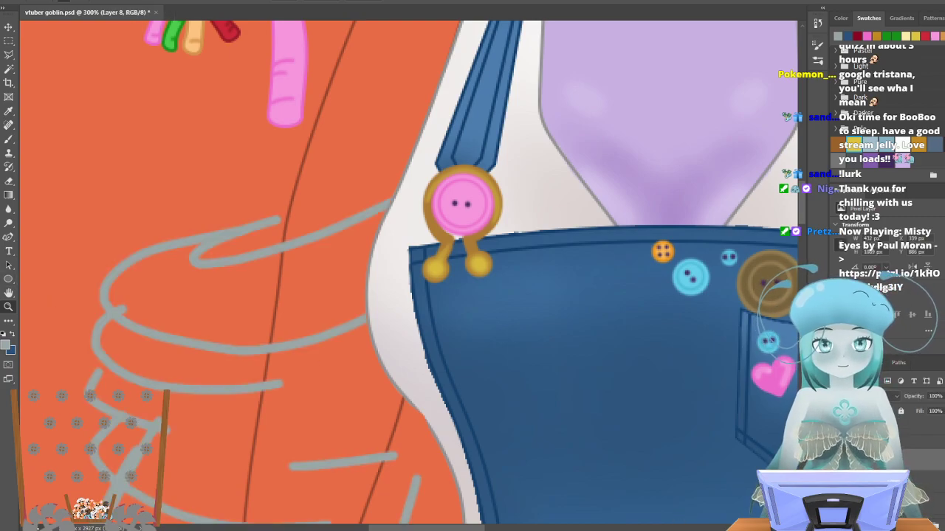
left_click(843, 453)
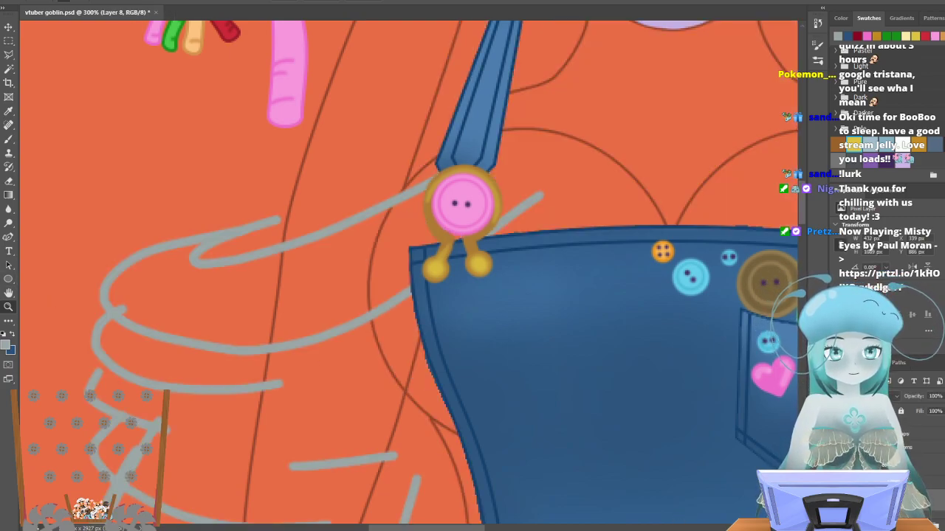
left_click(843, 438)
left_click(842, 423)
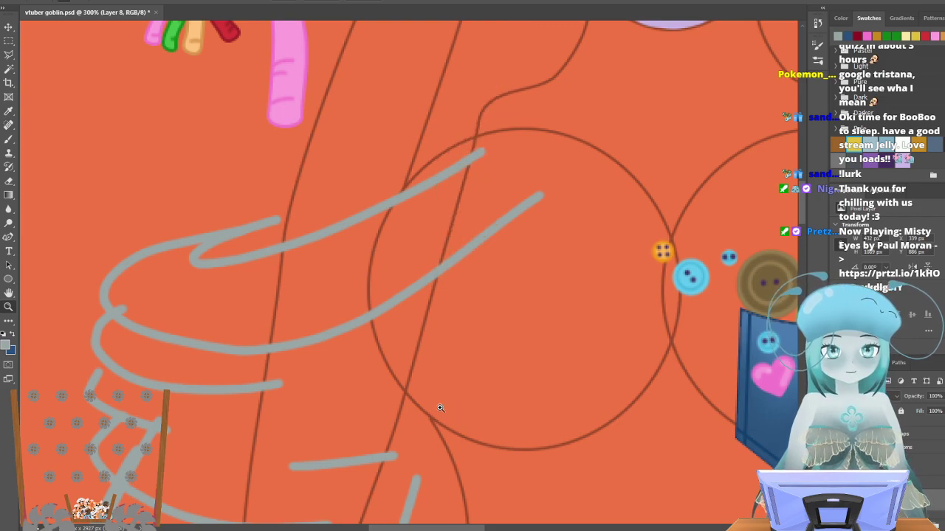
Trace the sleeve's small topmost inner fold with the Curvature Pen, from its looped outer tip up towards the chest.
scroll(162, 292, "up", 1)
scroll(162, 293, "up", 1)
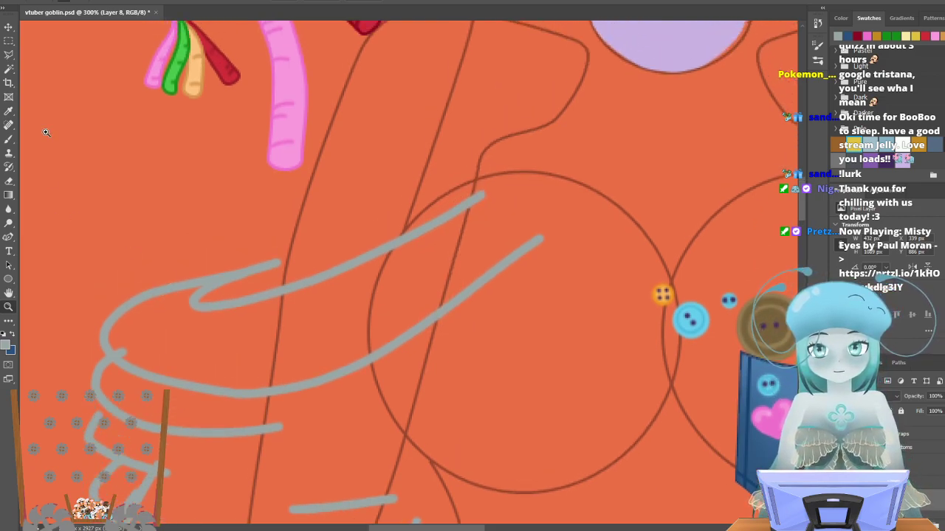
left_click(9, 237)
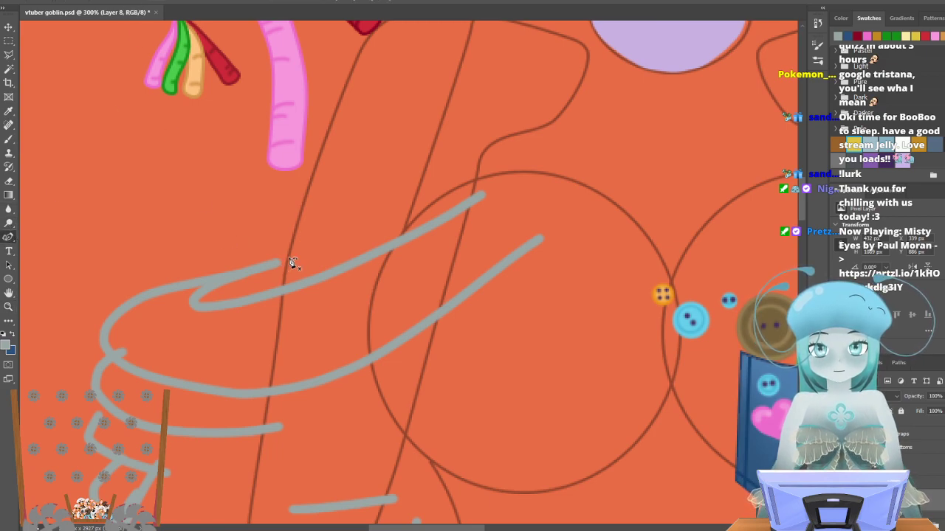
left_click(235, 274)
left_click(192, 302)
left_click(211, 309)
left_click(252, 297)
left_click_drag(253, 297, 499, 191)
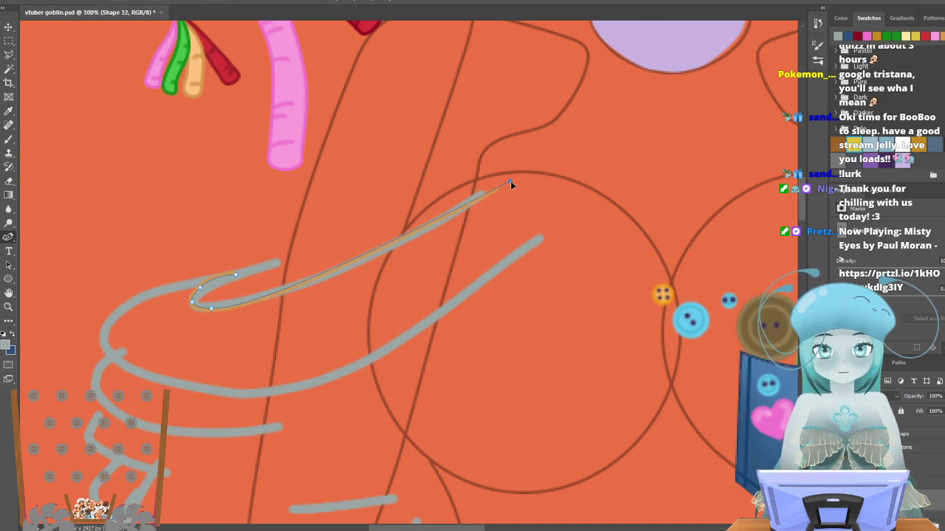
Hook the chest end of the inner fold line back slightly towards the shoulder and finish the path.
left_click_drag(496, 183, 479, 191)
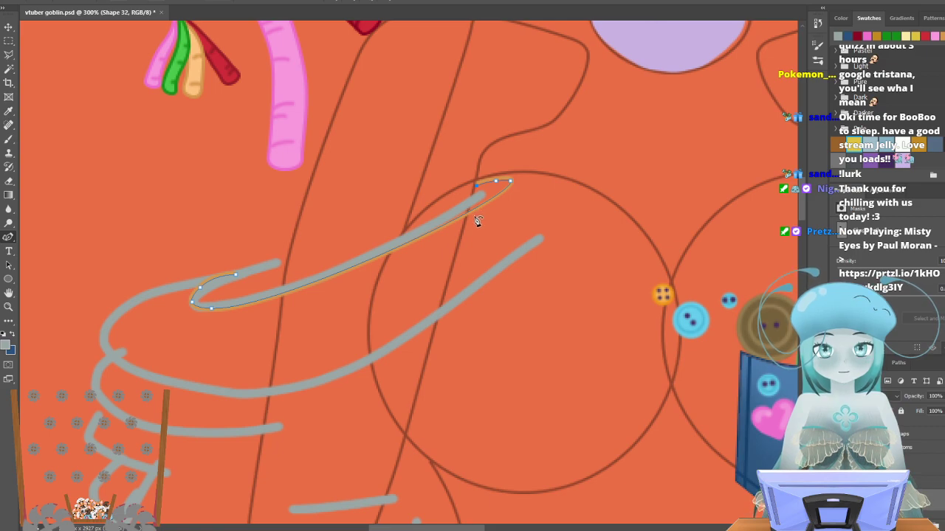
left_click(495, 180)
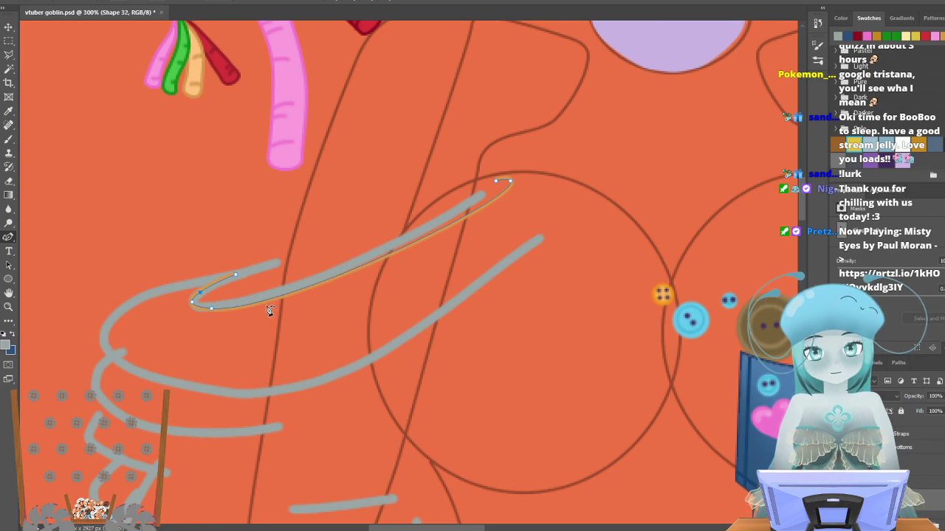
scroll(286, 310, "down", 1)
scroll(279, 302, "up", 2)
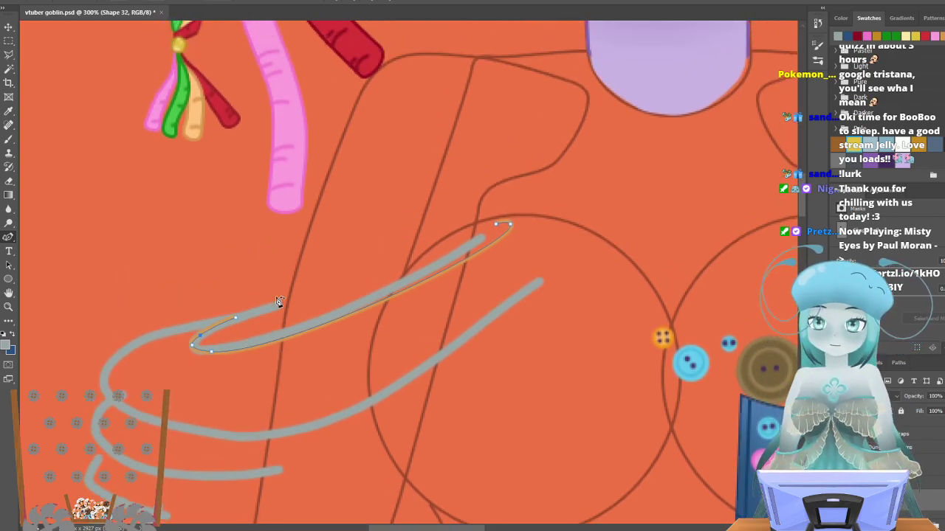
scroll(217, 316, "down", 1)
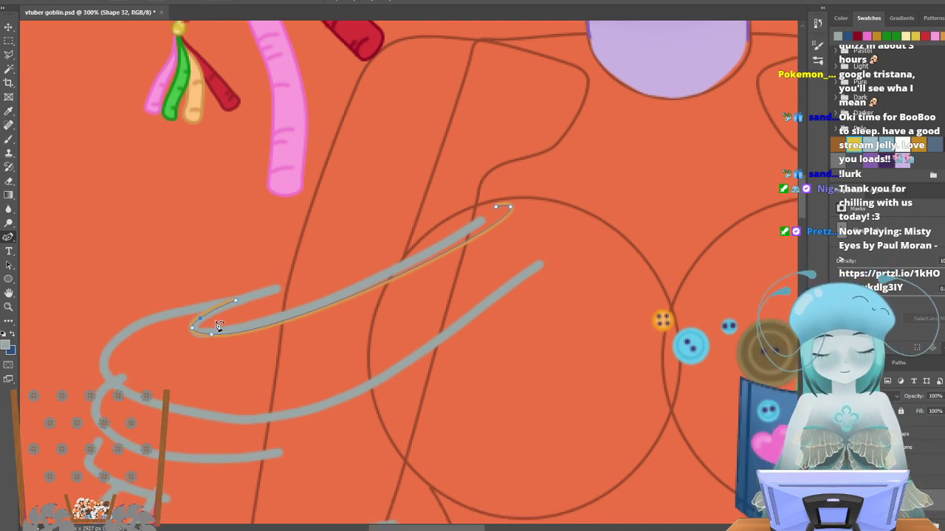
scroll(392, 248, "down", 2)
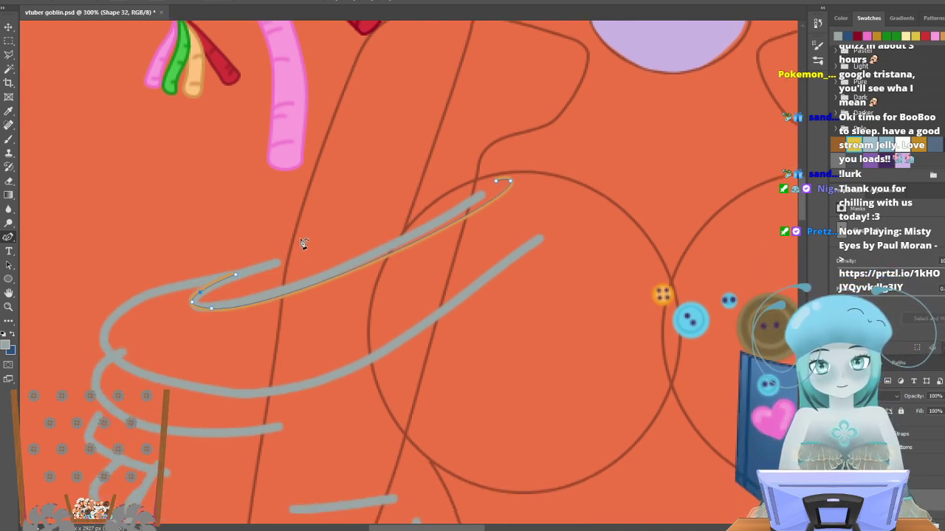
scroll(116, 302, "down", 2)
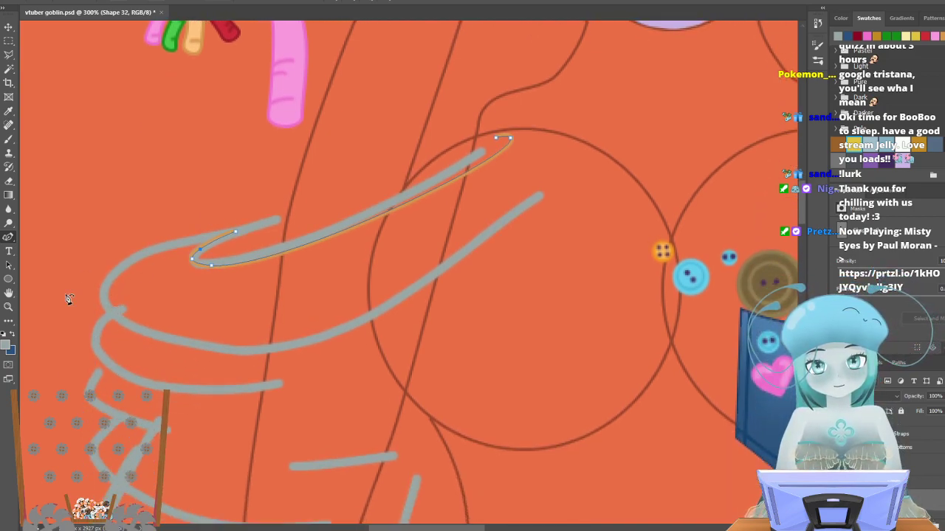
scroll(176, 178, "down", 4)
scroll(171, 186, "up", 4)
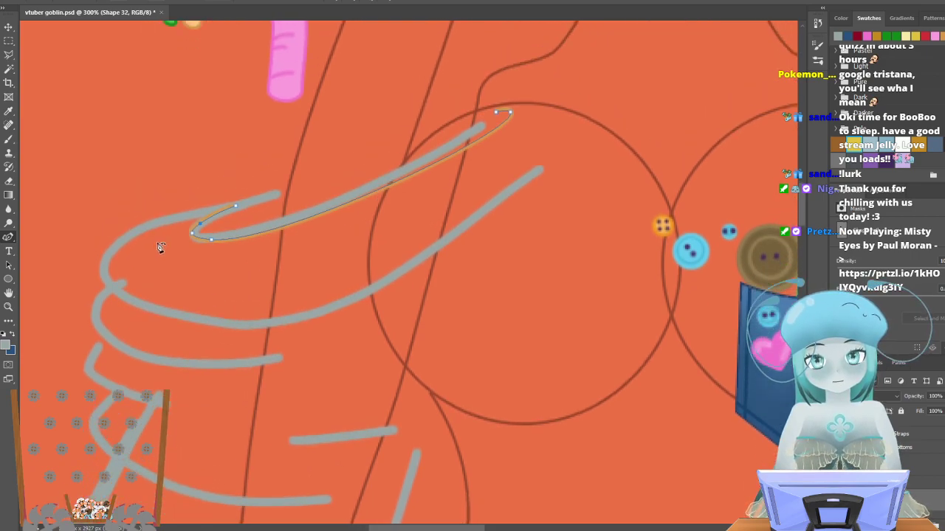
key("Escape")
Trace the large top sleeve fold as a new path, around its outer edge and along its underside to the chest.
left_click(234, 232)
left_click(143, 251)
left_click(107, 279)
left_click(105, 305)
left_click(126, 325)
left_click(178, 343)
left_click(263, 357)
left_click(431, 289)
left_click(492, 228)
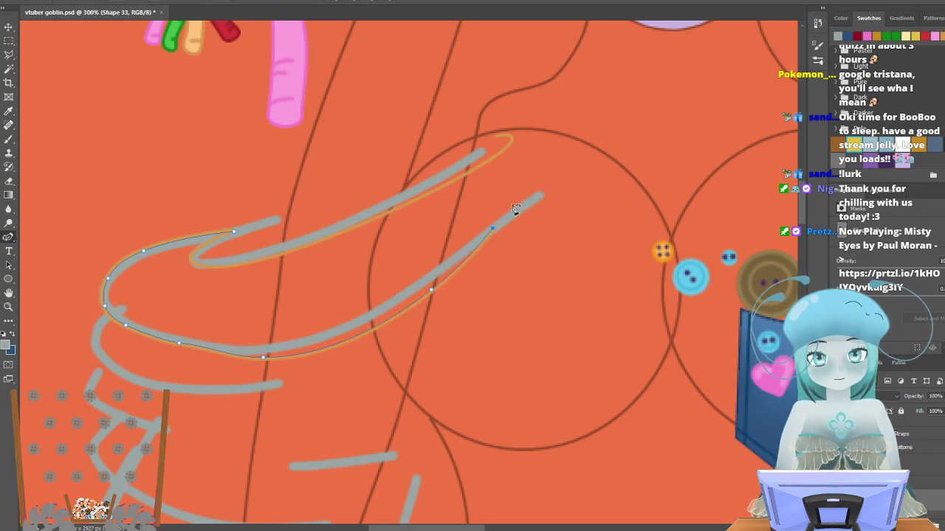
Fit the underside of the large fold to the sketch and curve its chest end up to meet the inner fold line.
left_click_drag(431, 293, 430, 278)
left_click(527, 180)
left_click(528, 149)
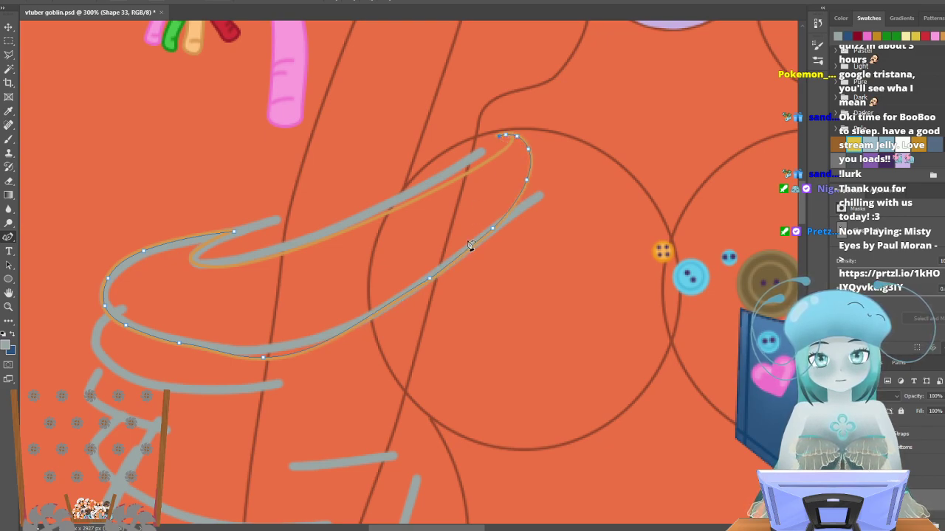
left_click_drag(262, 358, 262, 350)
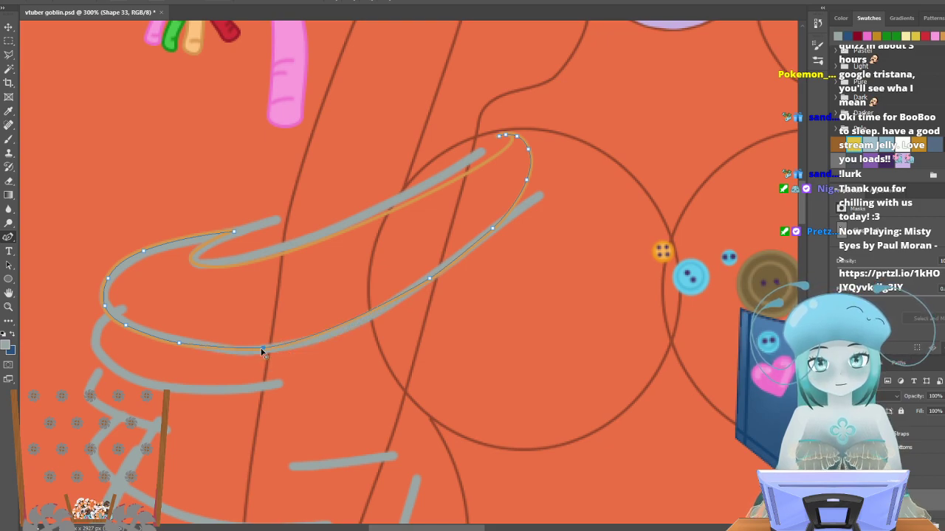
key("Return")
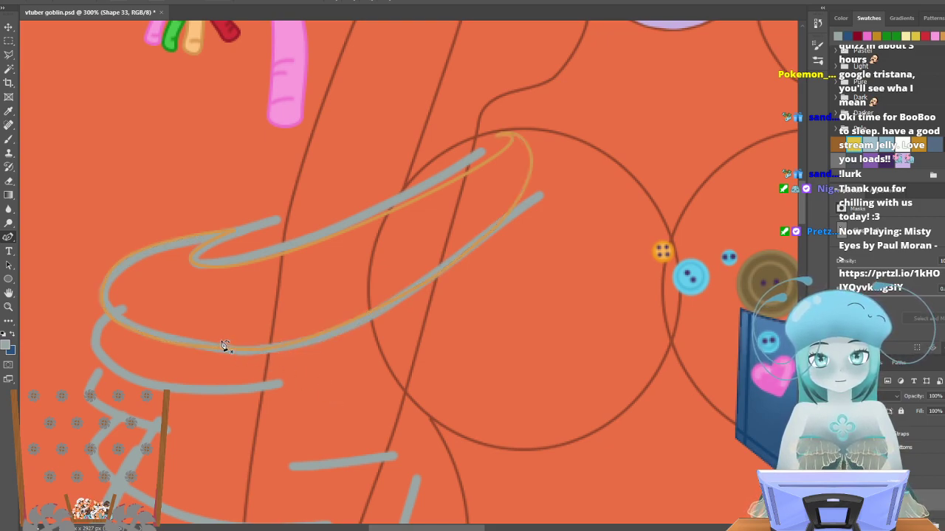
Trace the second sleeve fold from its inner end across the arm and around its outer edge to the large fold.
scroll(214, 336, "down", 3)
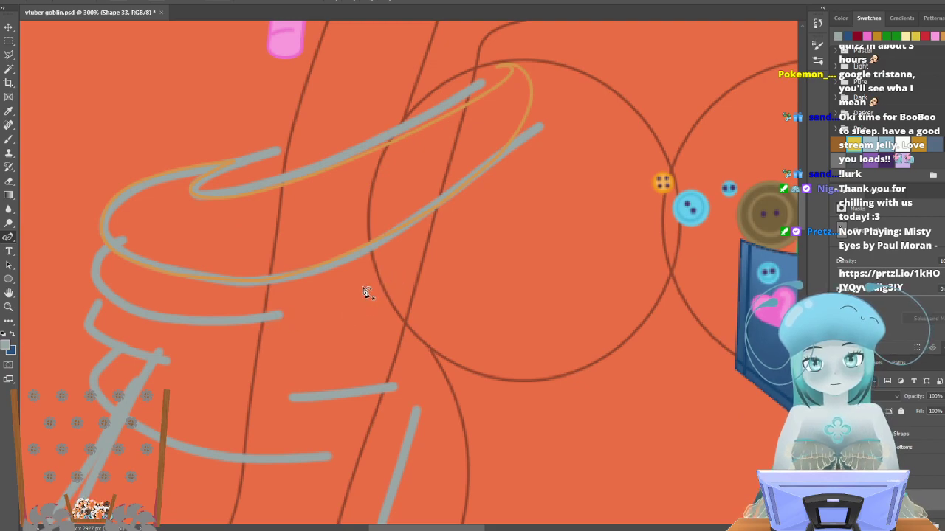
left_click(295, 311)
left_click(170, 322)
left_click(103, 294)
left_click(90, 259)
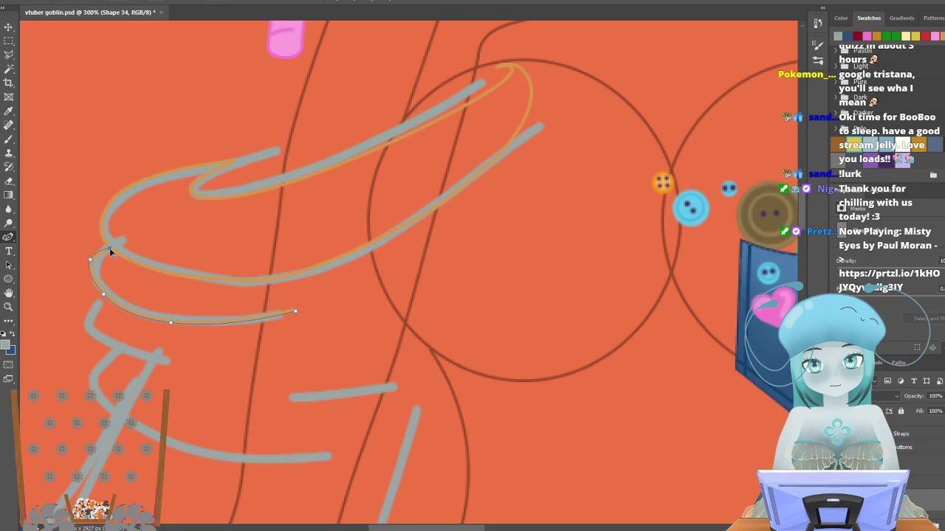
scroll(152, 297, "down", 1)
key("Escape")
Trace the short third fold below it as a separate path, from the sleeve's gather up to the second fold.
left_click(164, 317)
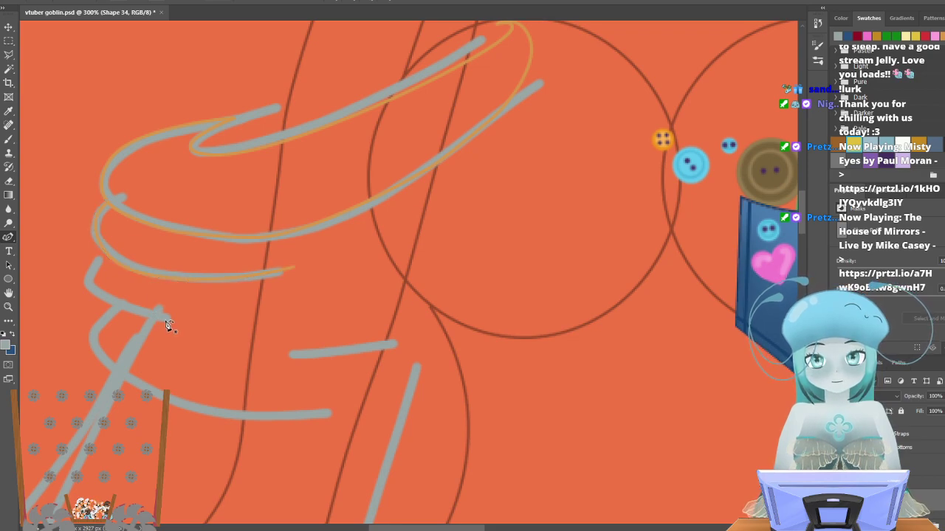
left_click(112, 307)
left_click(88, 282)
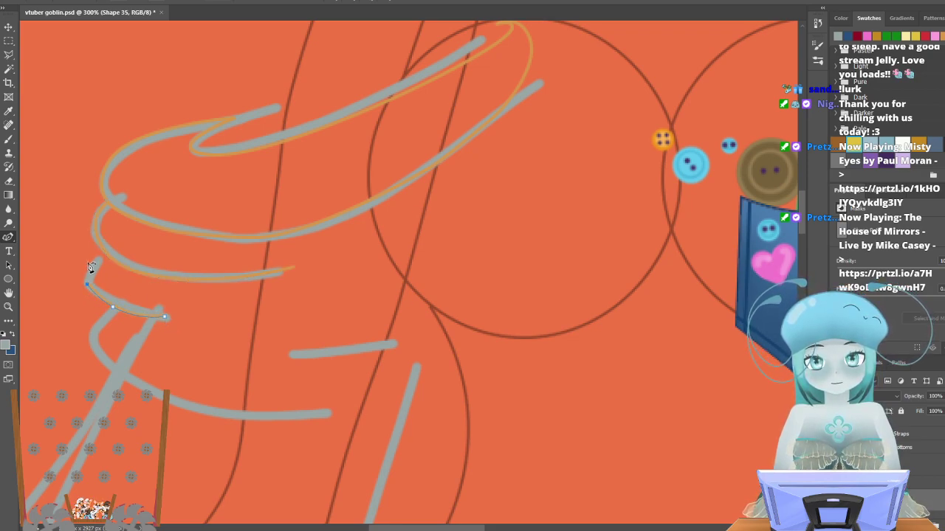
left_click(104, 256)
key("Escape")
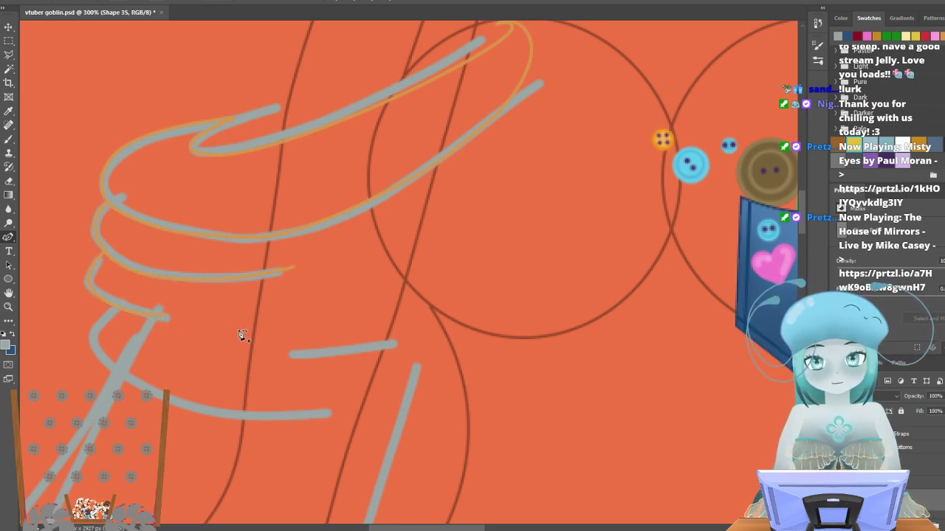
Draw a new fold curve from mid-arm across the chest outline, bending up to join the large top fold near the chest.
left_click(264, 323)
left_click(330, 314)
left_click(403, 296)
left_click(473, 268)
left_click(509, 239)
left_click(527, 186)
left_click(529, 132)
left_click(517, 102)
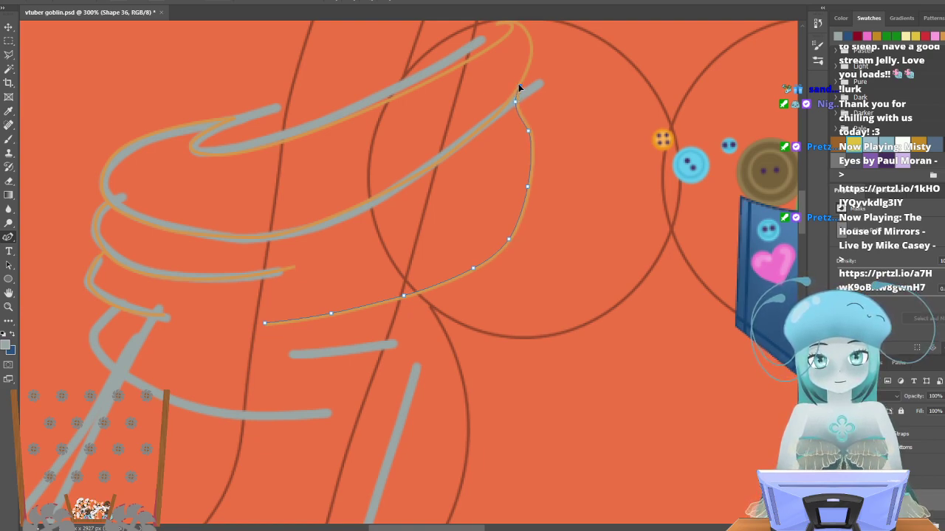
key("Escape")
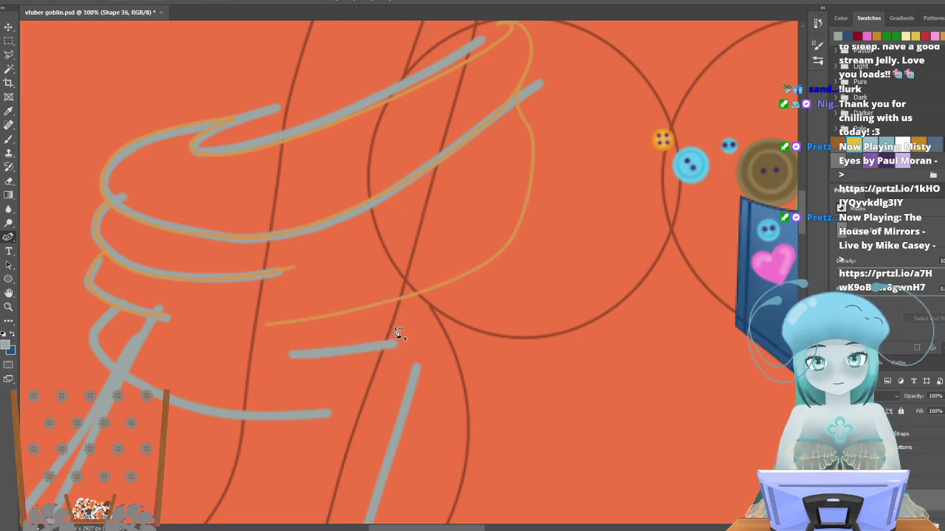
Draw the lower inner fold from the new chest-side curve down and along the short sketched line across the arm.
scroll(395, 338, "down", 3)
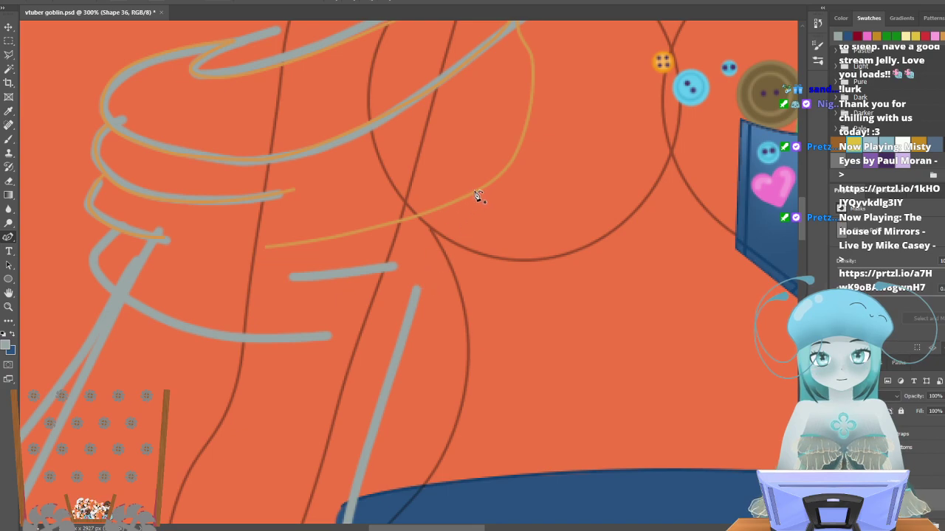
left_click(482, 190)
left_click(450, 238)
left_click(389, 269)
left_click(296, 276)
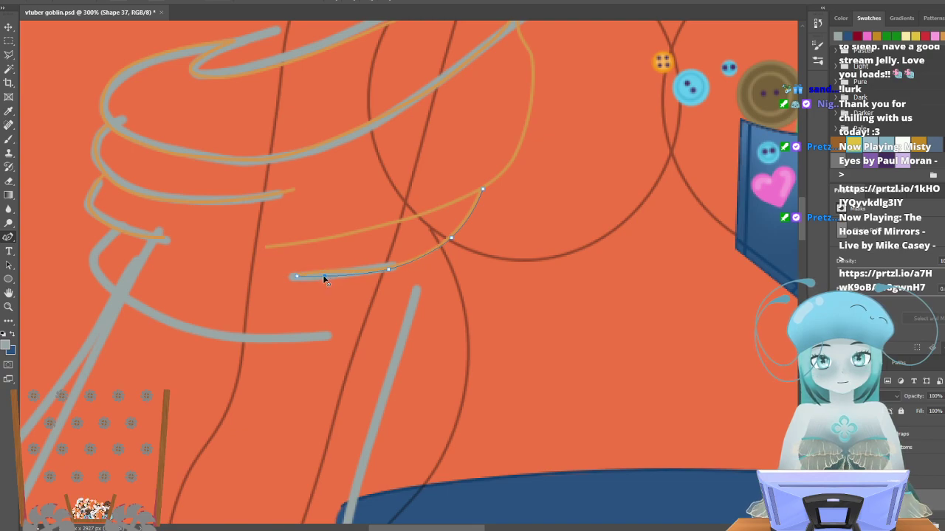
key("Return")
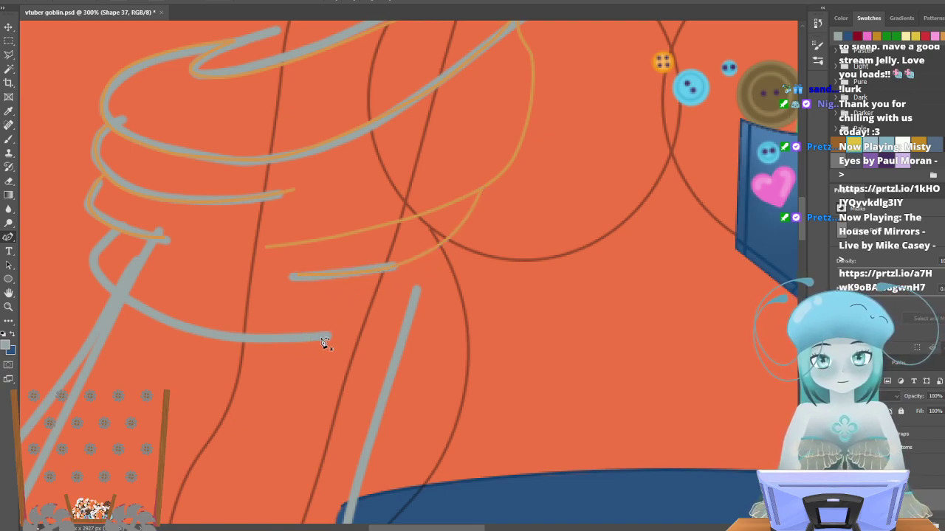
Trace the lowest gathered fold from mid-arm along its underside and up around the outer edge to the third fold.
left_click(277, 336)
left_click(196, 329)
left_click(143, 311)
left_click(108, 283)
left_click(94, 260)
left_click(102, 223)
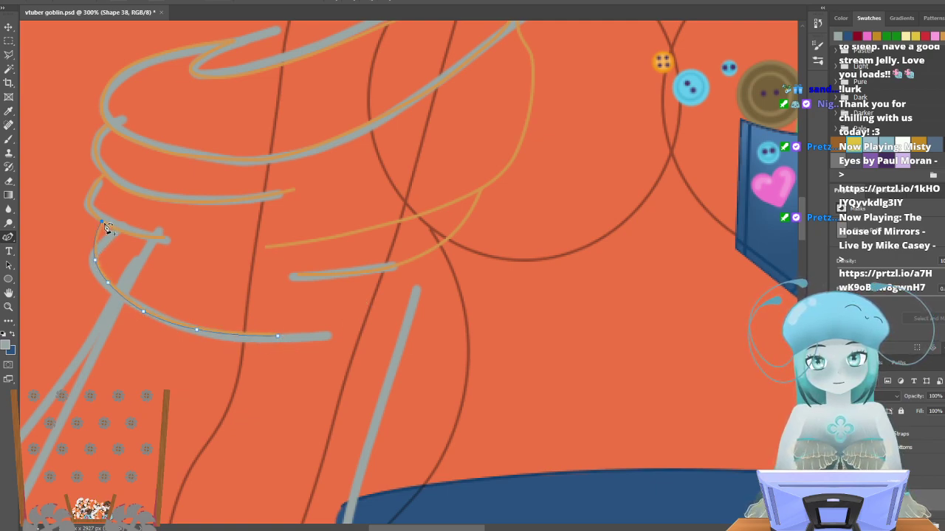
key("Return")
scroll(288, 425, "up", 3)
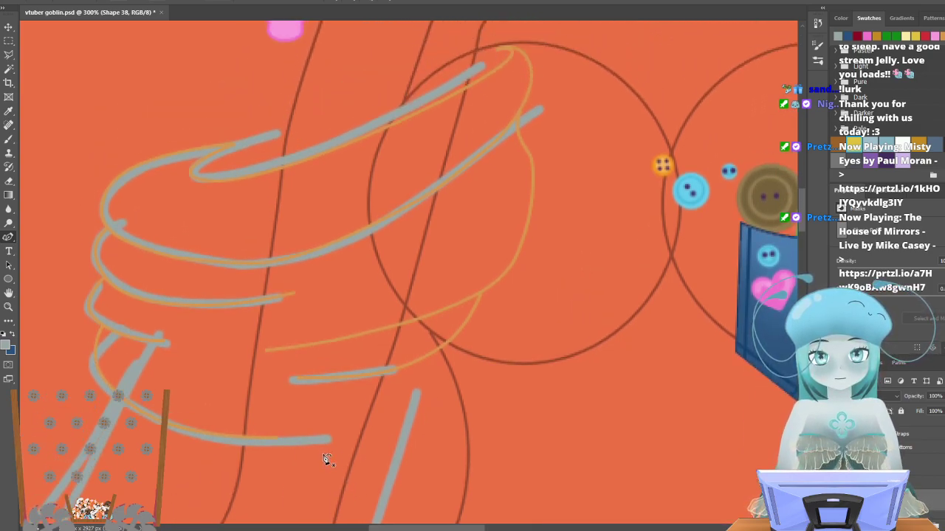
scroll(418, 369, "down", 3)
left_click(429, 253)
left_click(418, 304)
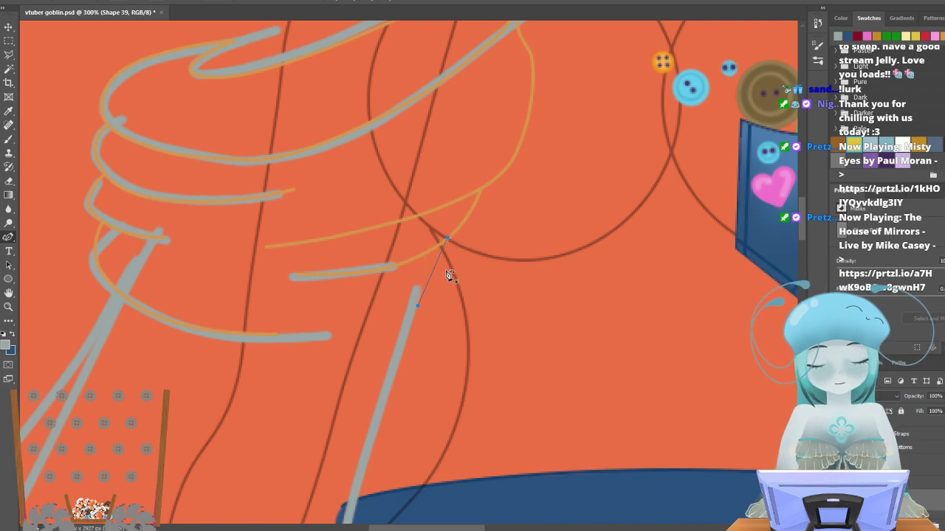
key("ctrl+z")
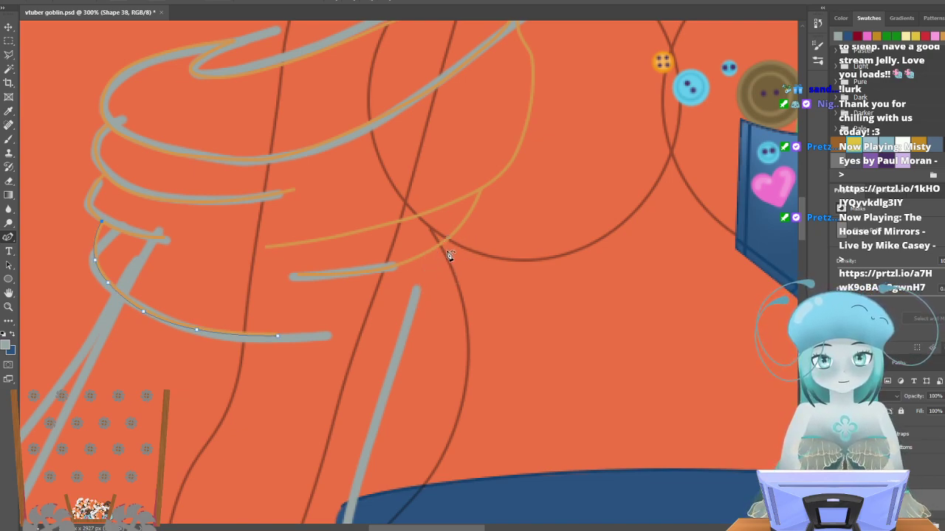
Start the sleeve's inner edge as a new curved path from the lower chest-side fold down the sketched line to the blue waistband.
key("Escape")
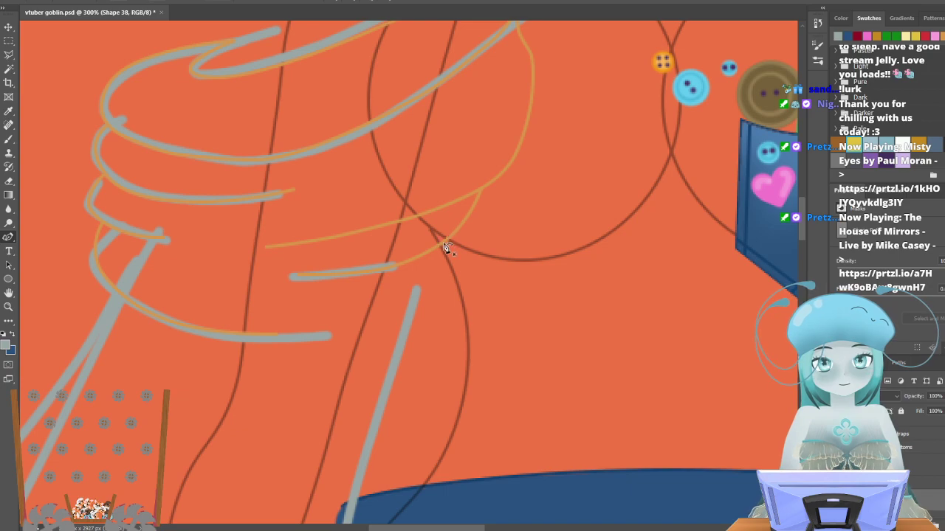
left_click(443, 248)
left_click(411, 314)
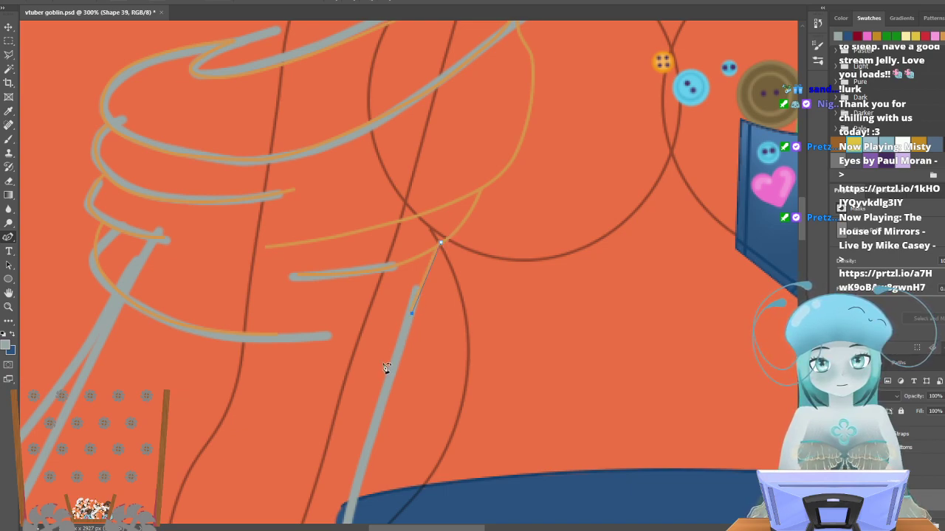
scroll(398, 310, "down", 4)
scroll(374, 264, "down", 1)
left_click(357, 273)
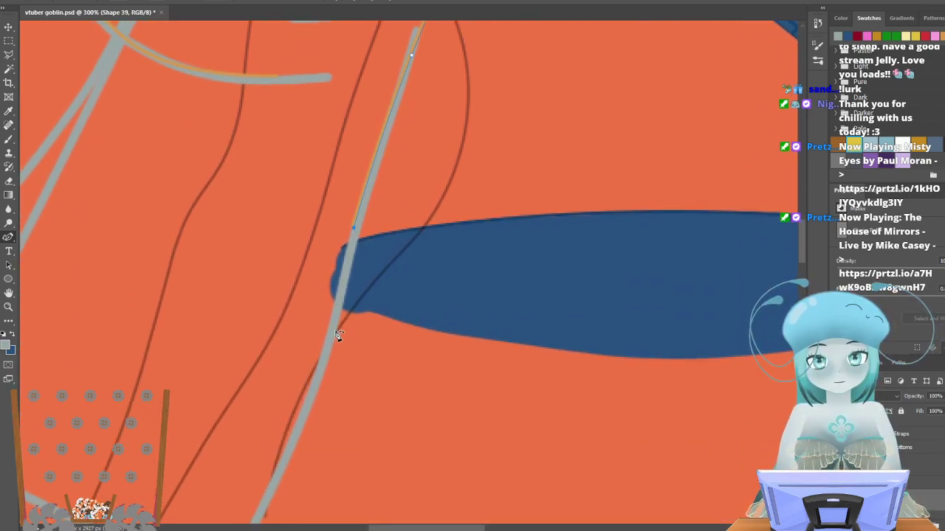
Extend the sleeve's inner edge down past the sketched cuff line, bending its lower half outward onto the sketch.
scroll(337, 331, "down", 3)
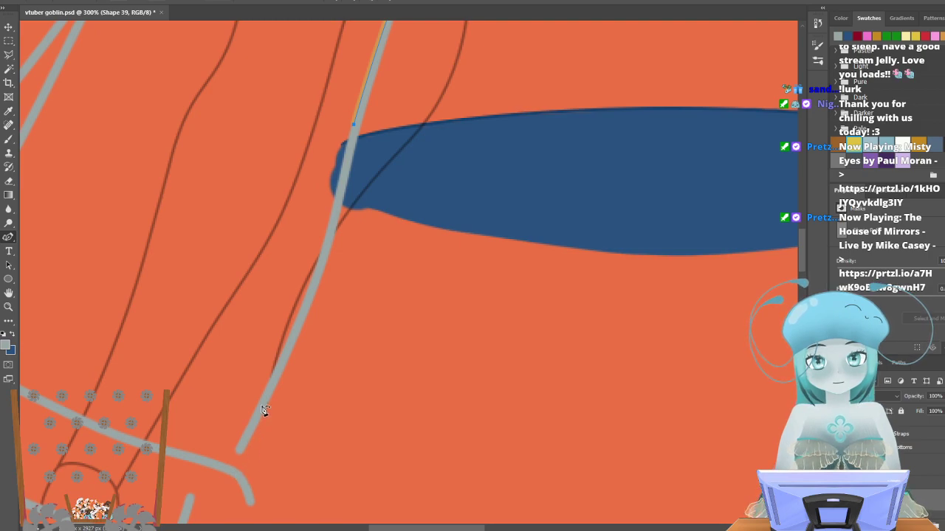
scroll(261, 411, "down", 2)
scroll(407, 526, "left", 6)
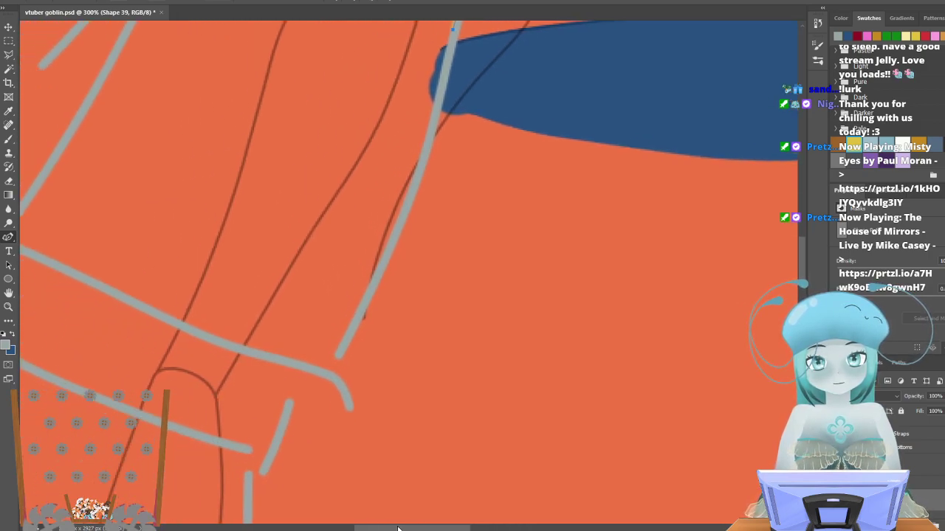
left_click(476, 402)
scroll(477, 406, "up", 1)
scroll(505, 371, "up", 1)
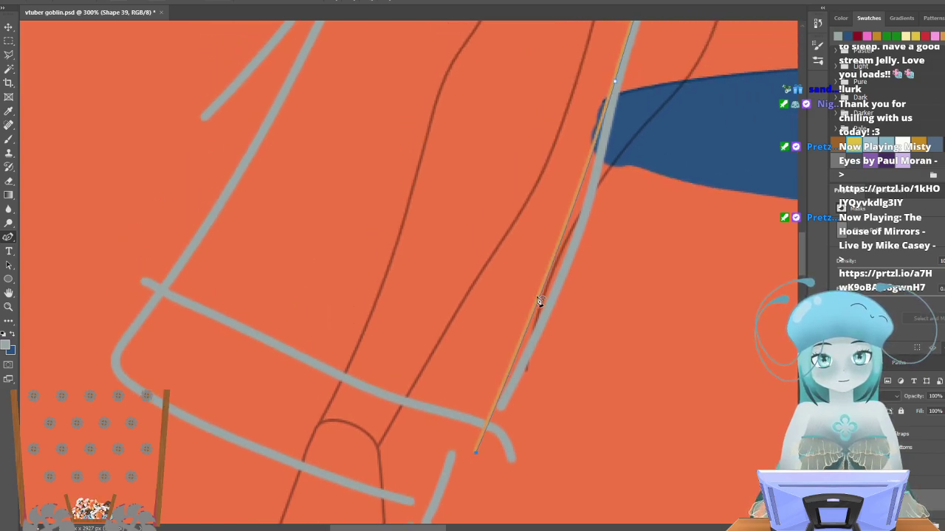
left_click_drag(541, 298, 553, 296)
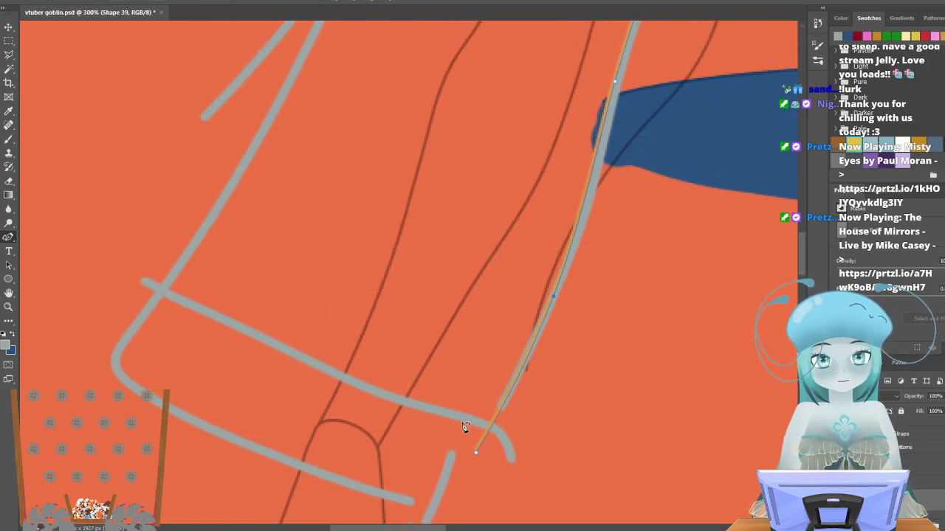
key("Escape")
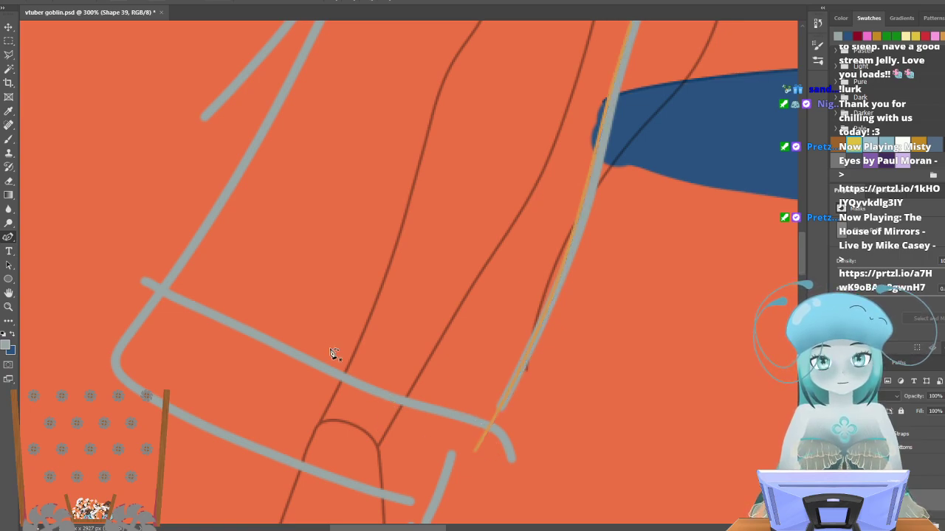
Trace the sleeve's outer edge from the sketched cuff up along the flared line to the lowest gathered fold.
left_click(153, 310)
scroll(175, 295, "up", 4)
left_click(344, 132)
scroll(345, 132, "up", 1)
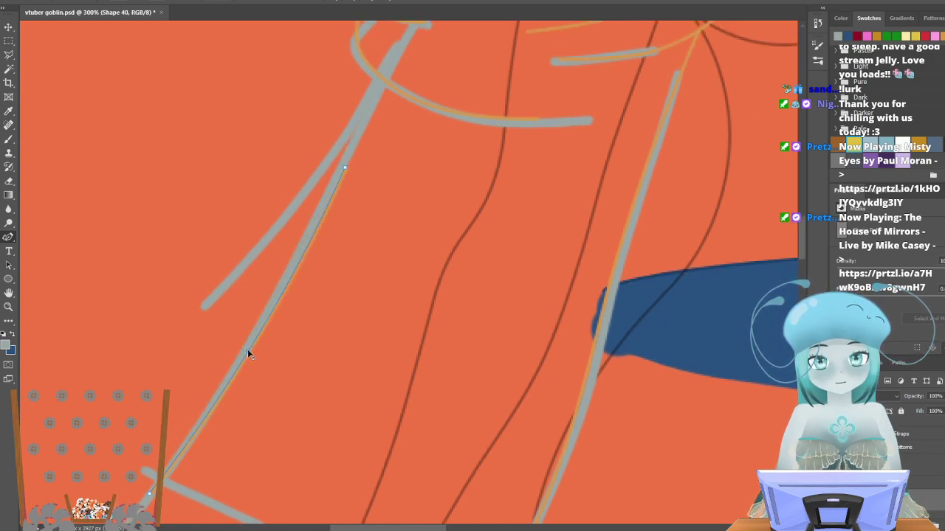
left_click(247, 353)
scroll(247, 353, "up", 2)
left_click(368, 149)
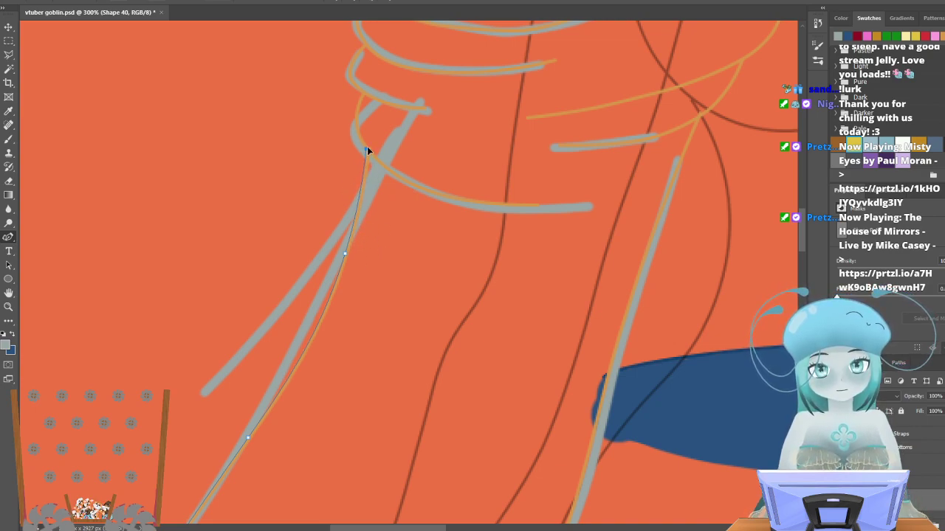
key("Return")
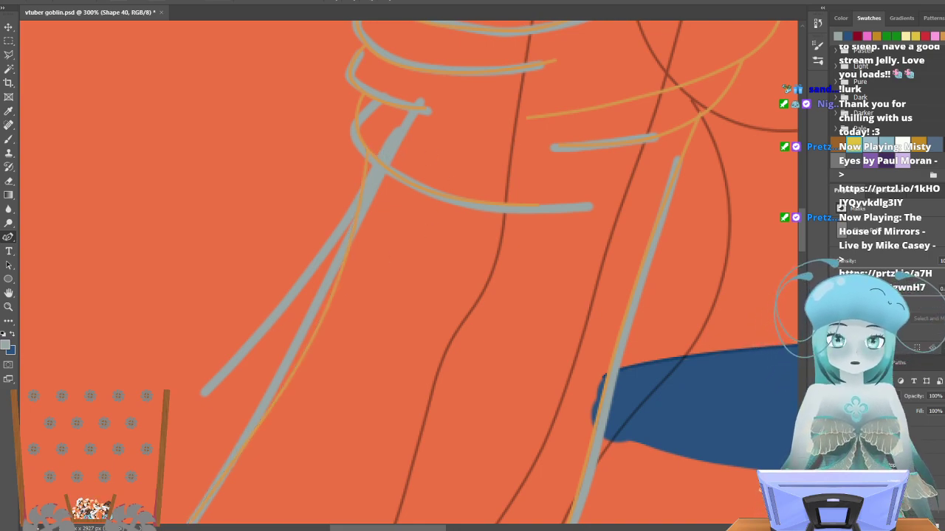
Hide the grey sleeve sketch so only the line art shows, and save the document.
key("Delete")
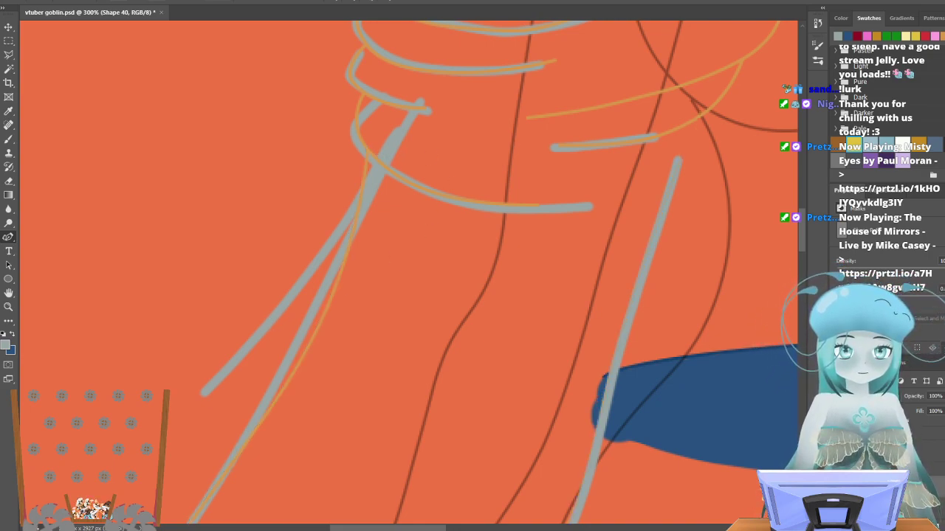
key("ctrl+z")
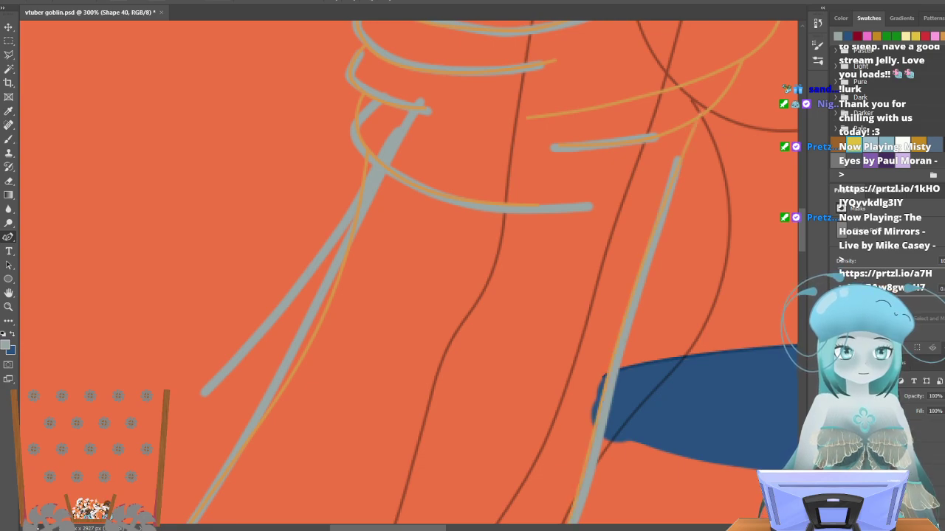
key("ctrl+z")
scroll(331, 356, "up", 5)
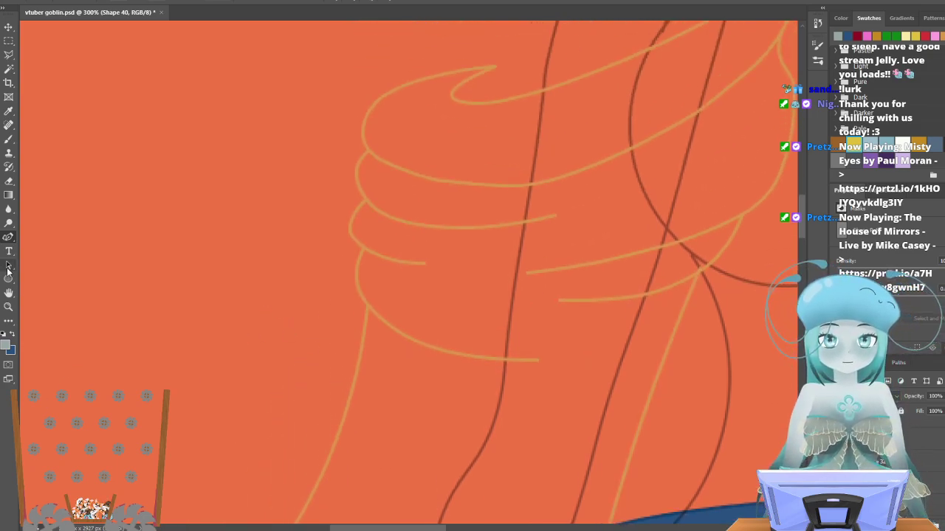
left_click(154, 91, "alt")
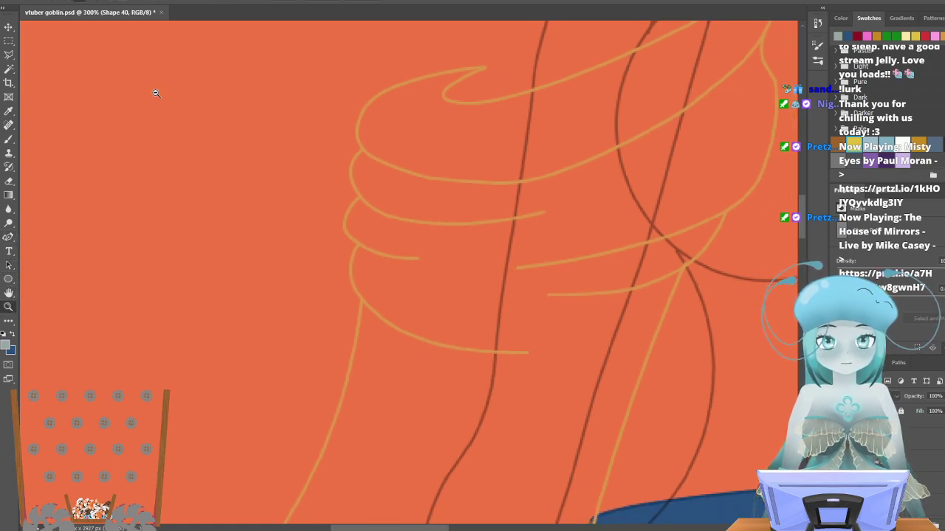
left_click(184, 117, "alt")
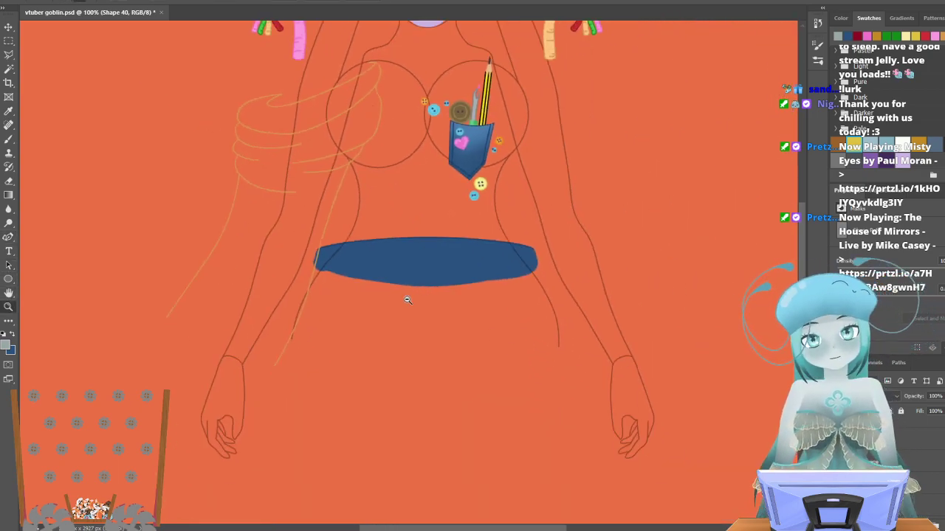
scroll(401, 293, "up", 2)
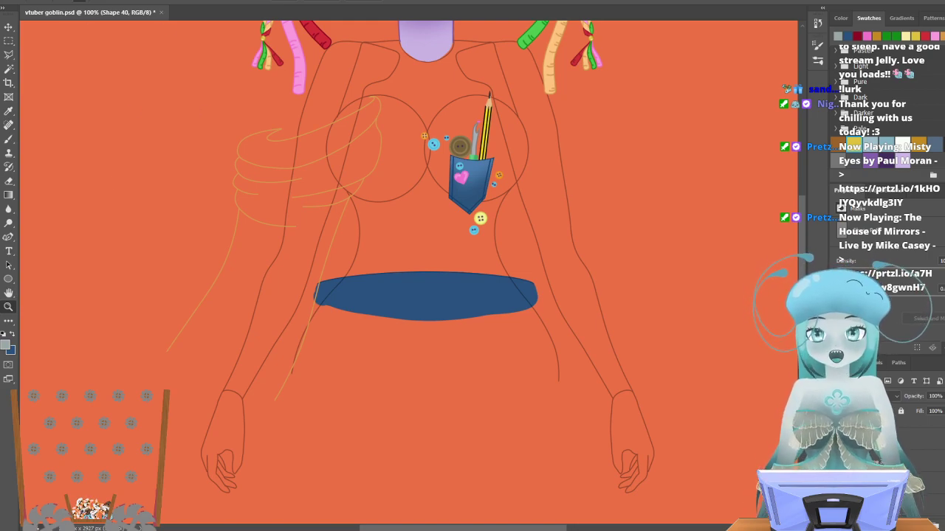
key("alt+f")
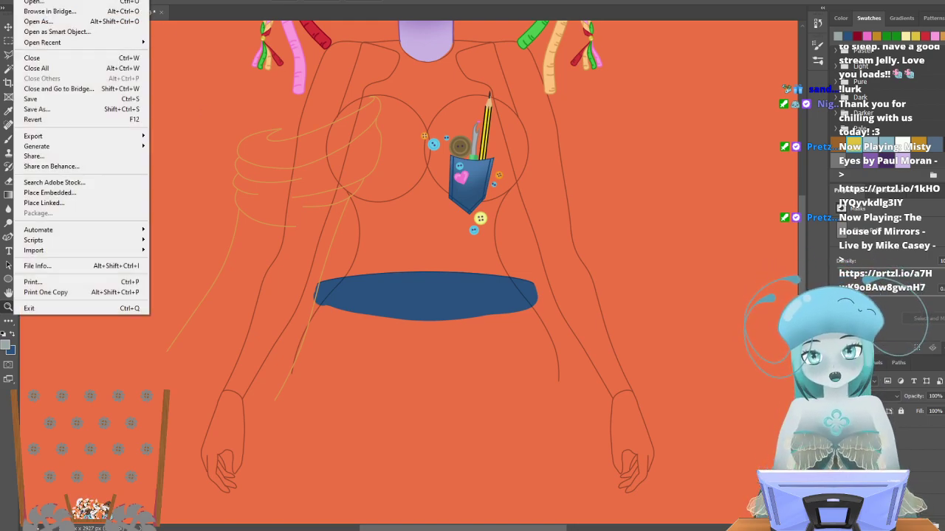
left_click(54, 101)
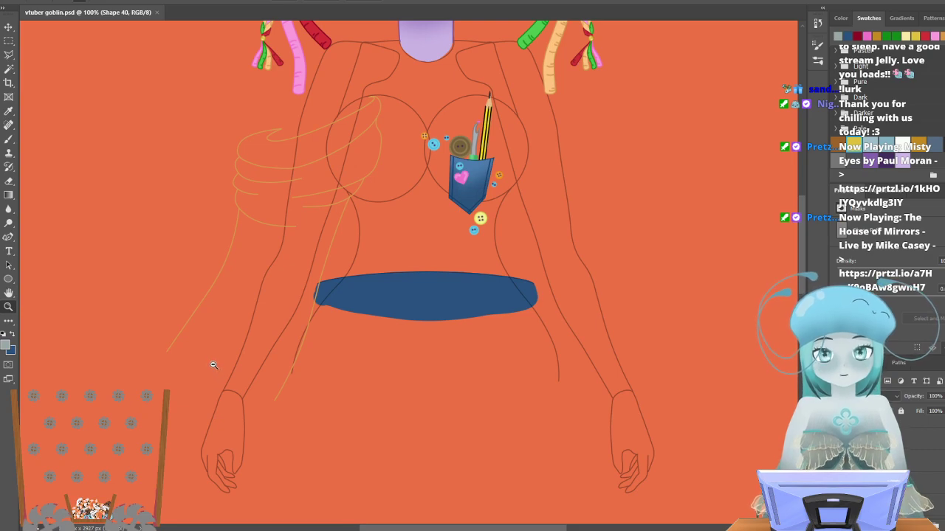
Draw the cuff's upper edge across the forearm from the outer sleeve line to just past the inner one, with a slight upward bend.
scroll(214, 367, "down", 3)
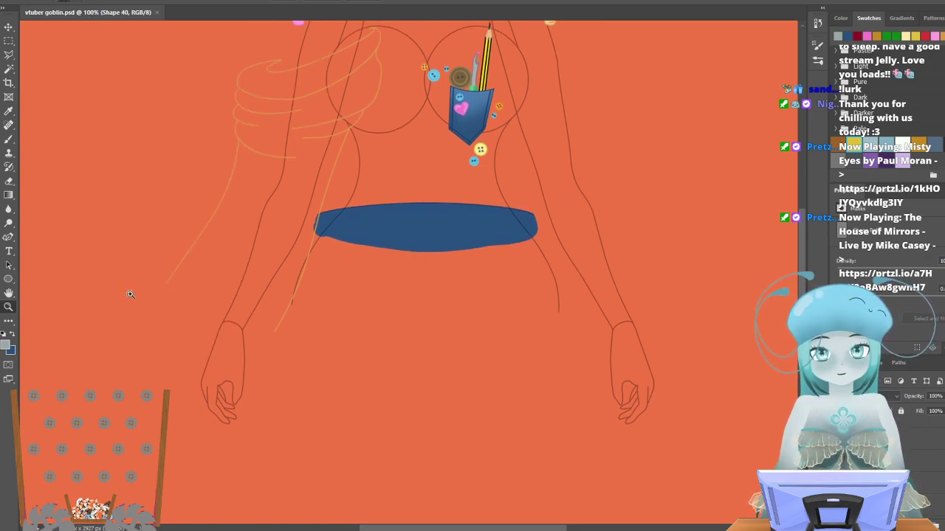
left_click(131, 358)
left_click(157, 355)
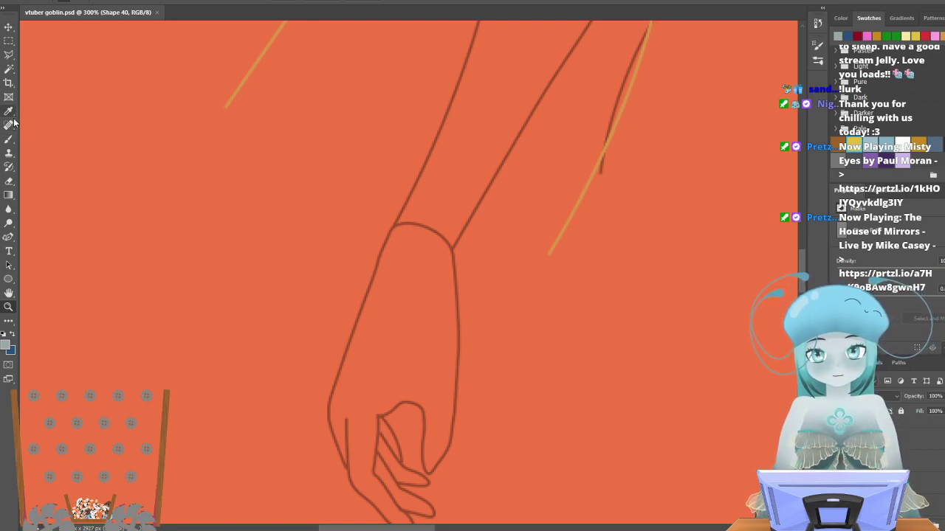
left_click(9, 237)
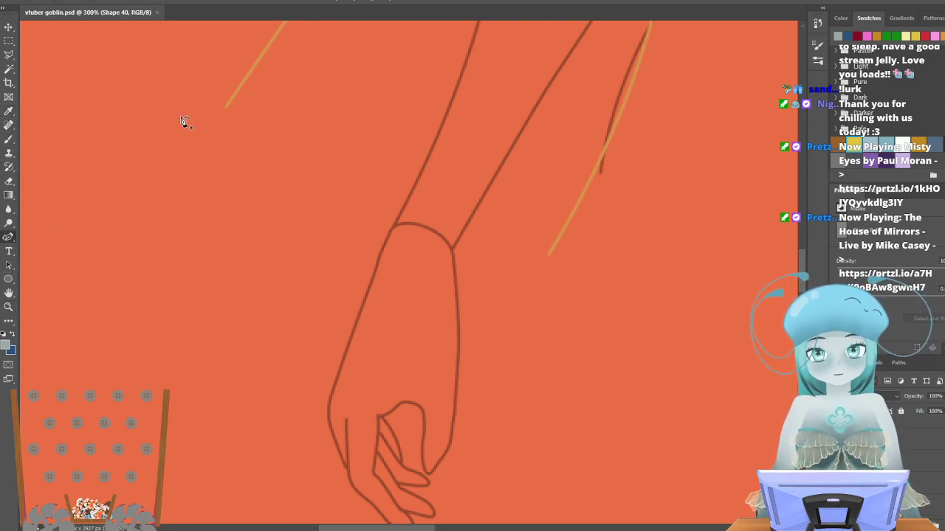
left_click(226, 108)
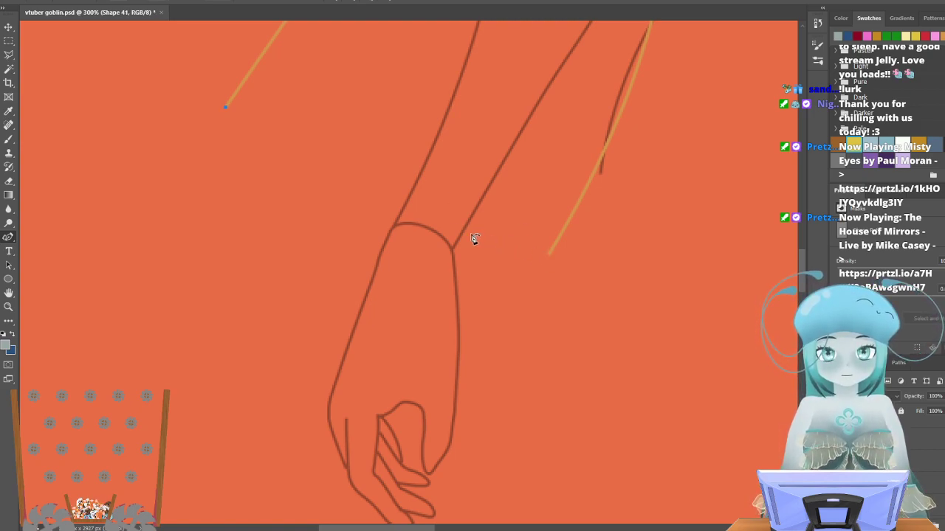
key("ctrl+z")
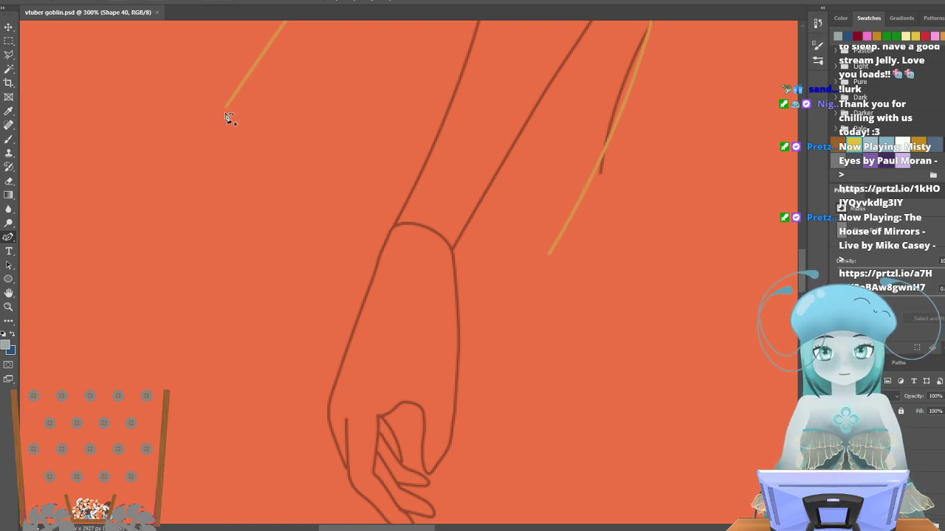
left_click(222, 103)
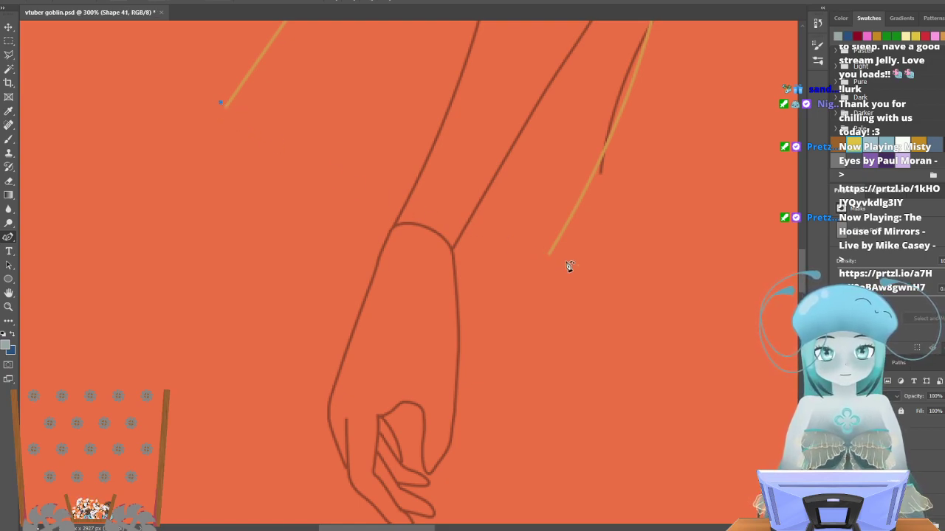
left_click(587, 278)
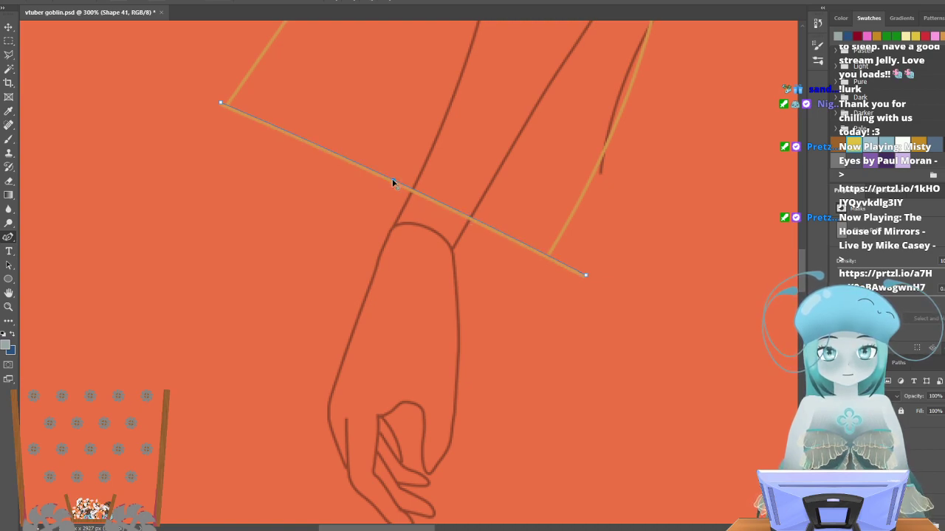
left_click_drag(393, 183, 395, 178)
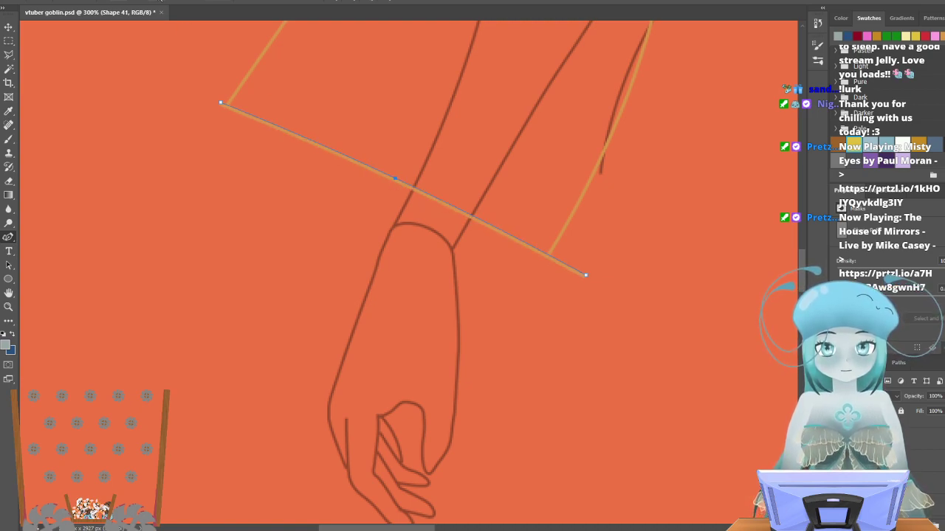
Change the cuff path's stroke colour to the recently used pink.
left_click(162, 0)
left_click(123, 52)
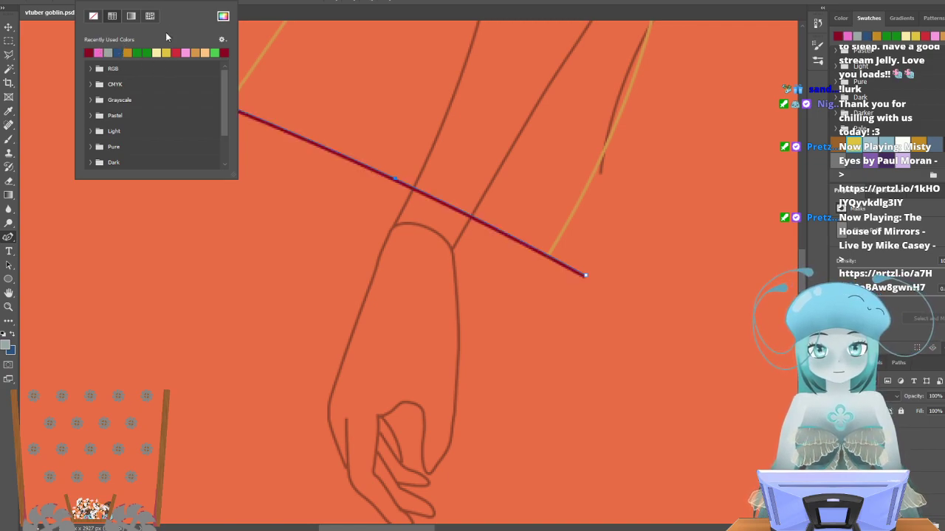
left_click(97, 52)
key("Return")
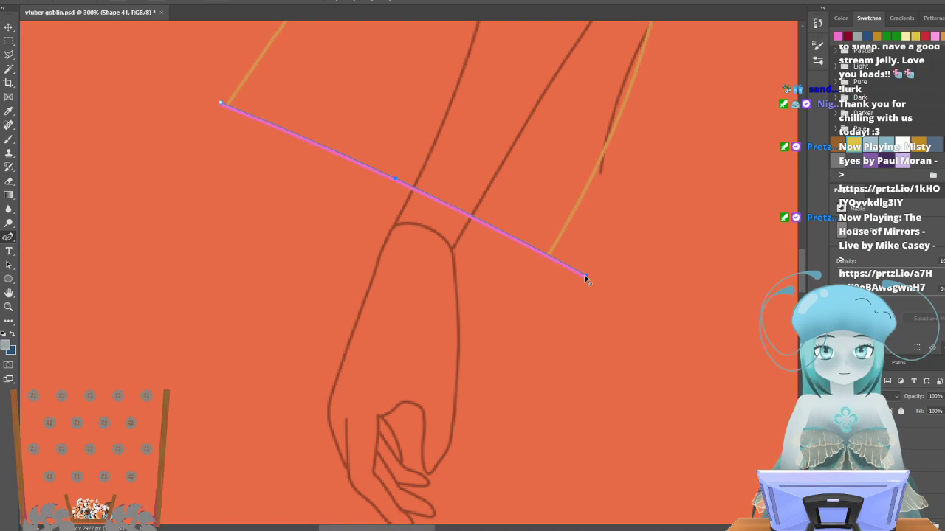
Complete the cuff as a closed four-sided outline with the standard Pen tool, adding straight sides and a lower edge across the hand.
right_click(8, 237)
left_click(45, 238)
left_click(544, 386)
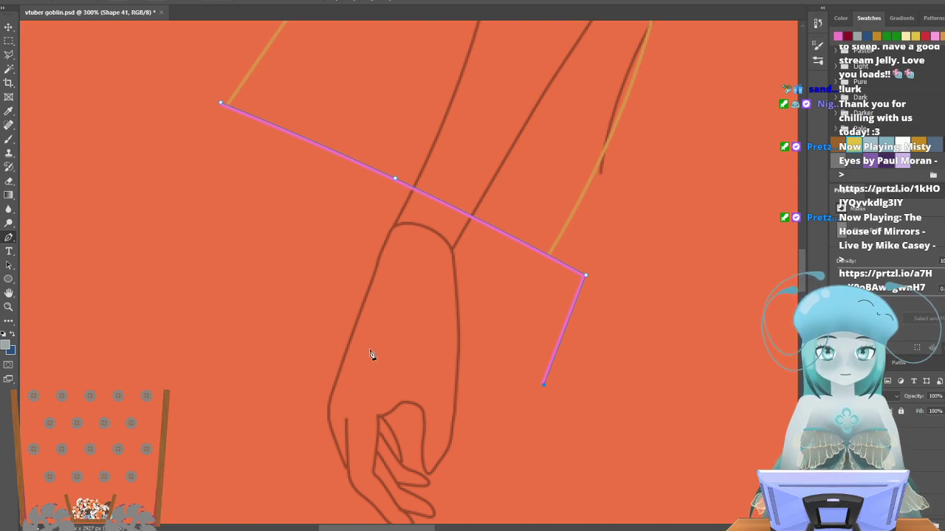
left_click(170, 202)
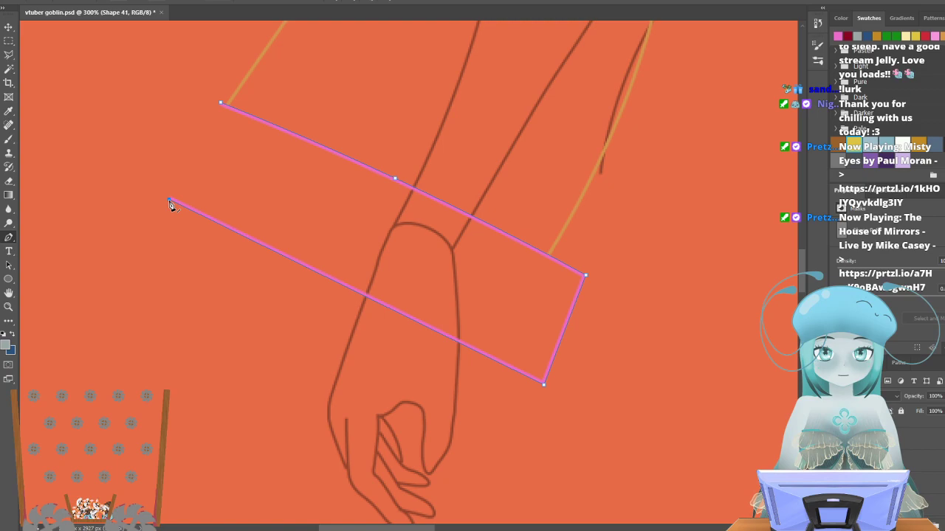
key("ctrl+z")
left_click(164, 206)
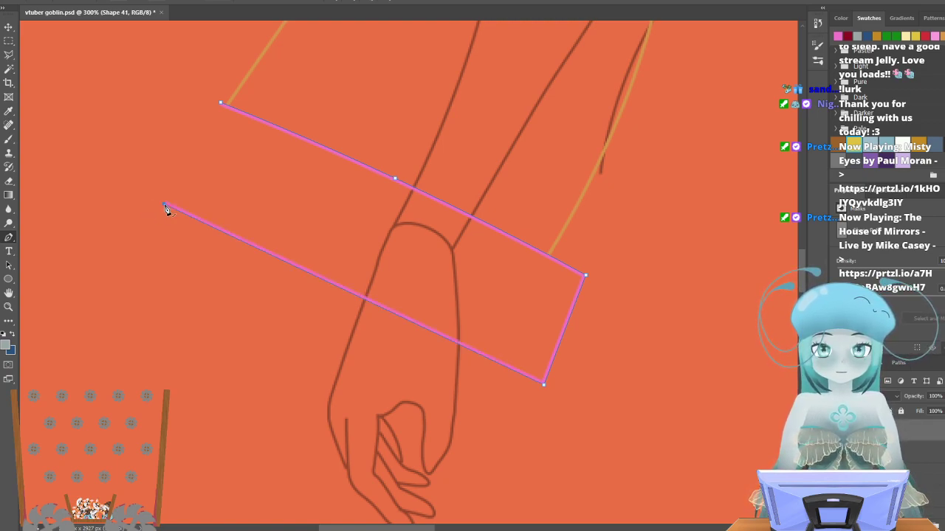
left_click(222, 106)
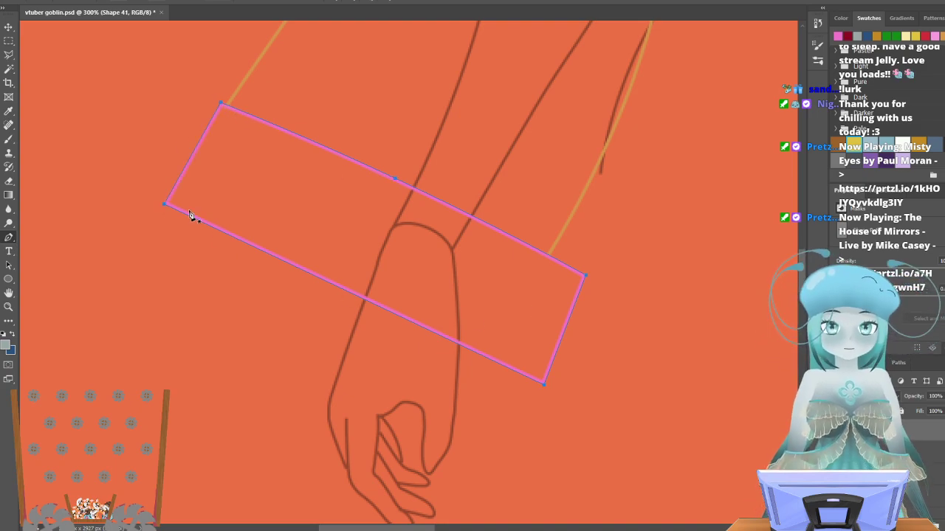
scroll(78, 177, "down", 1)
scroll(84, 188, "up", 2)
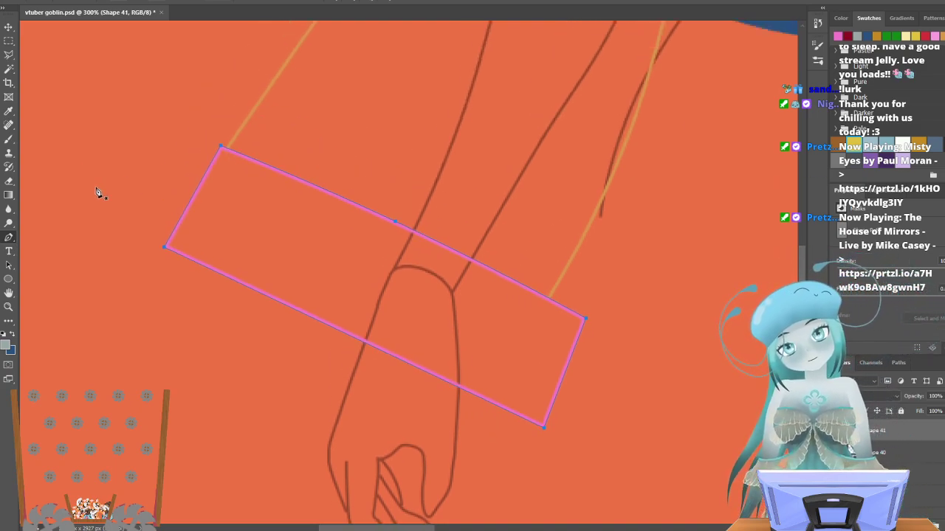
scroll(98, 193, "down", 3)
scroll(104, 193, "up", 1)
scroll(106, 193, "up", 1)
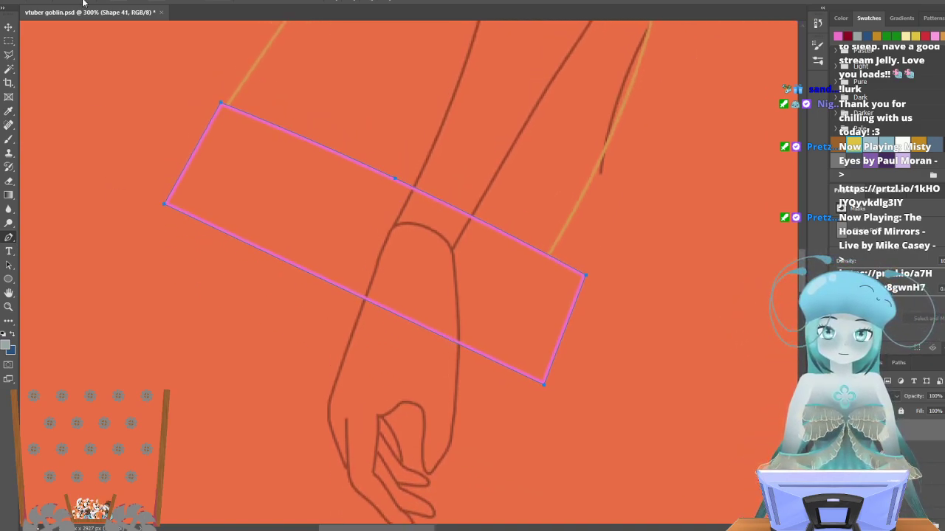
Bow the cuff's lower edge, both sides and upper edge with the Curvature Pen tool so the outline wraps around the forearm.
right_click(12, 236)
left_click(41, 246)
right_click(11, 238)
left_click(38, 258)
left_click_drag(357, 297, 344, 309)
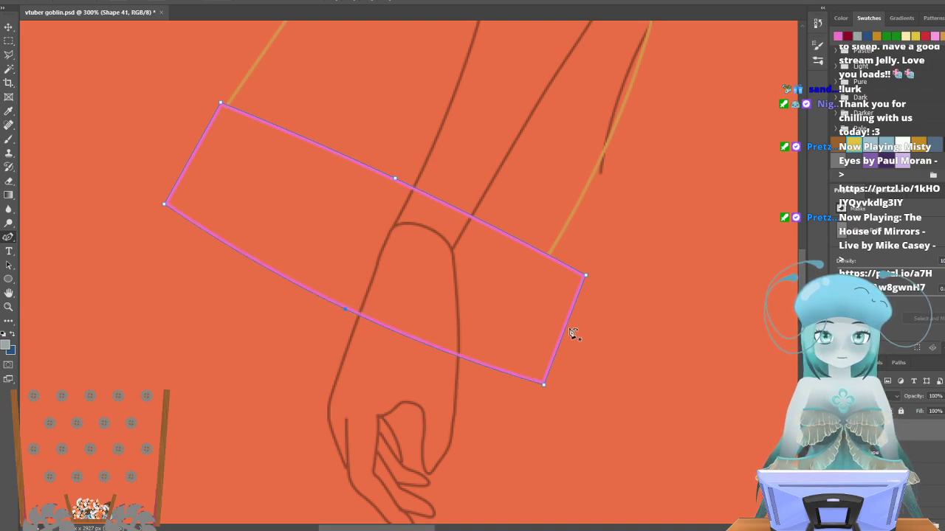
left_click_drag(567, 332, 572, 330)
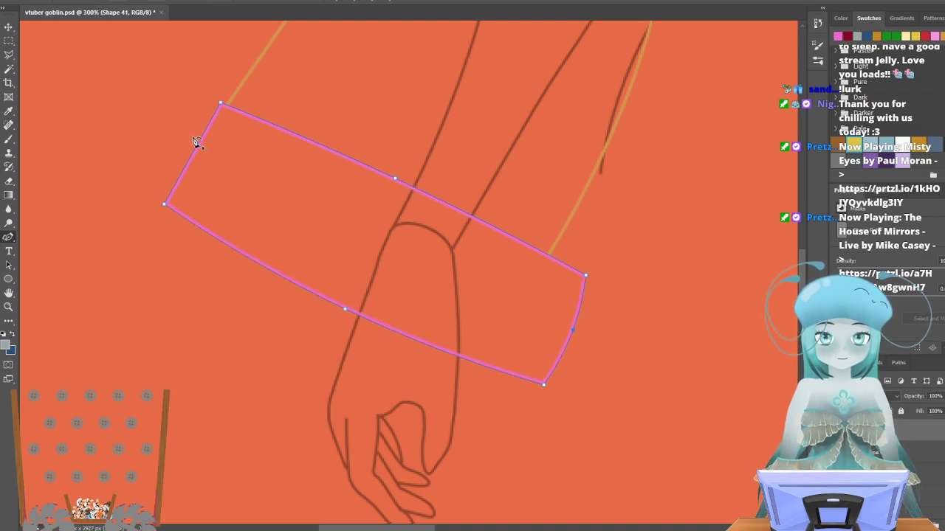
left_click_drag(201, 150, 190, 145)
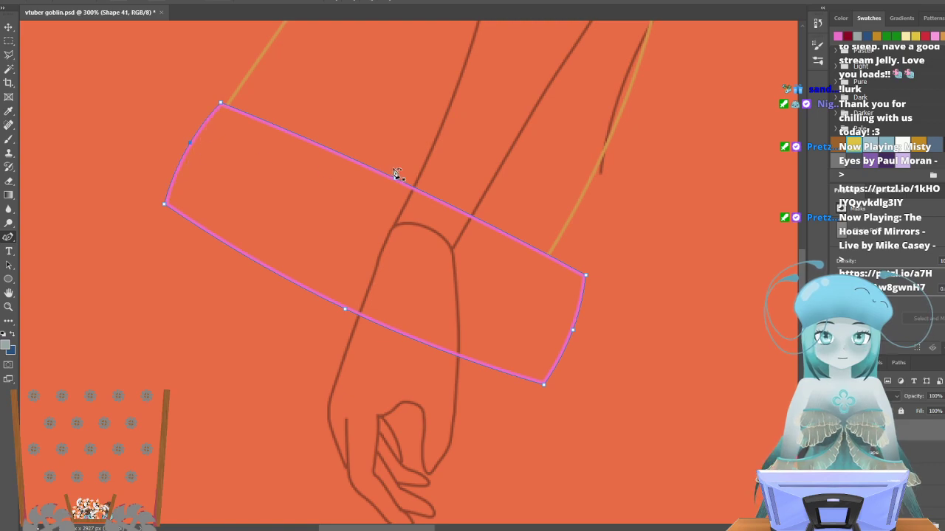
left_click_drag(394, 178, 386, 191)
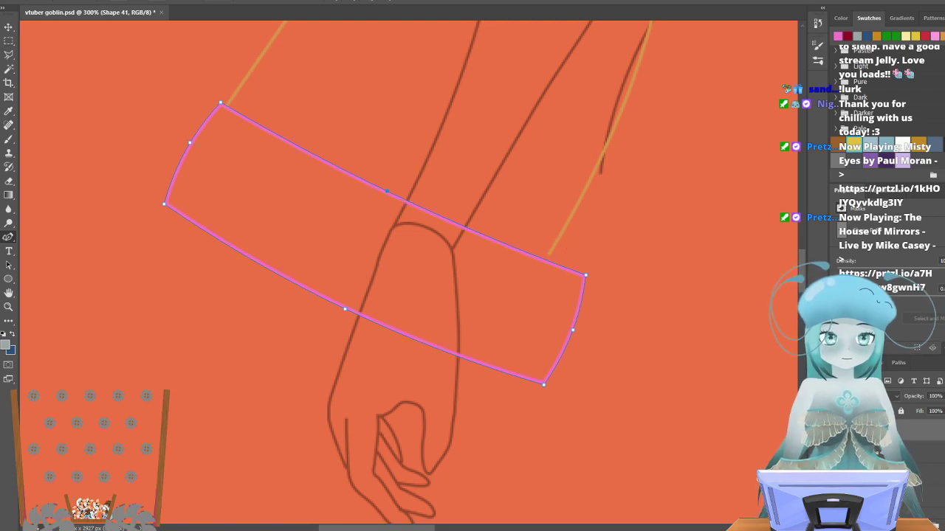
Extend the lower end of the inner sleeve line so it meets the cuff's upper edge.
left_click(837, 452)
left_click(837, 452)
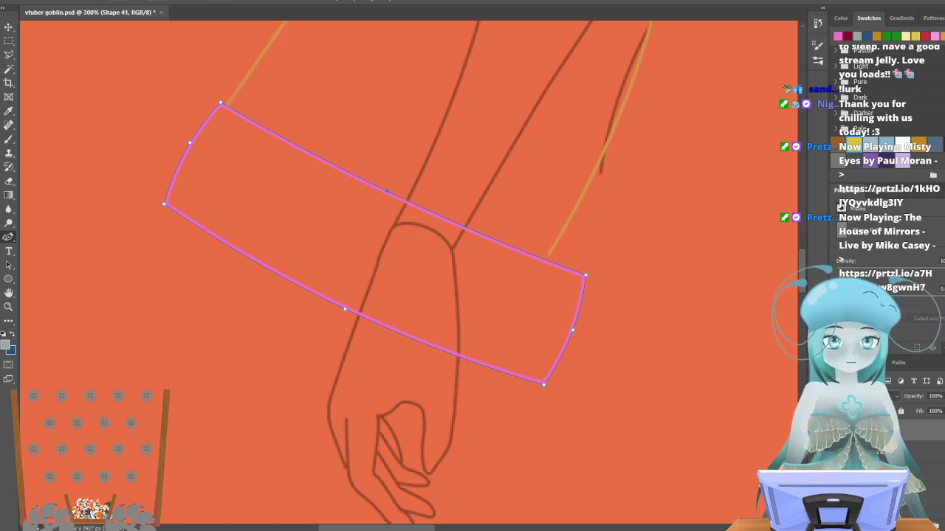
left_click(877, 452)
left_click(880, 474)
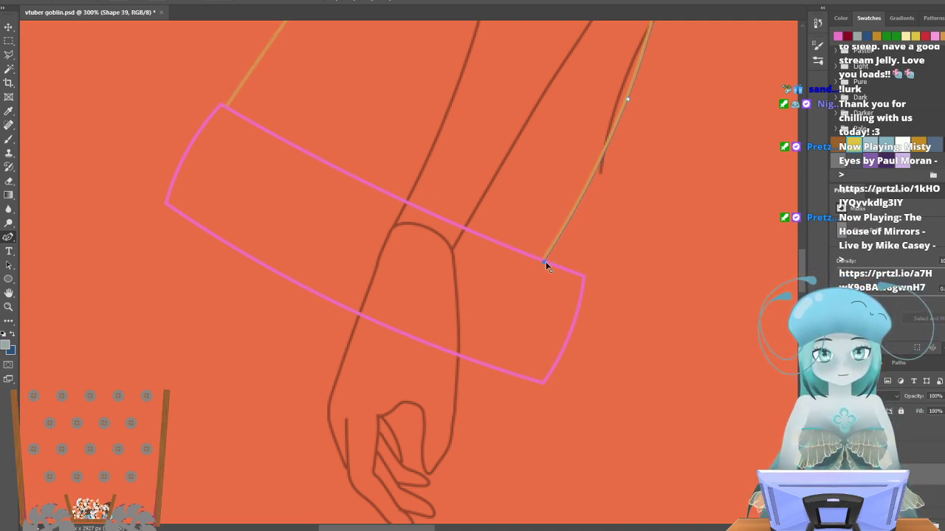
Hide the blue trousers and the body line art, leaving the sleeve and cuff outlines unobstructed.
scroll(365, 332, "up", 5)
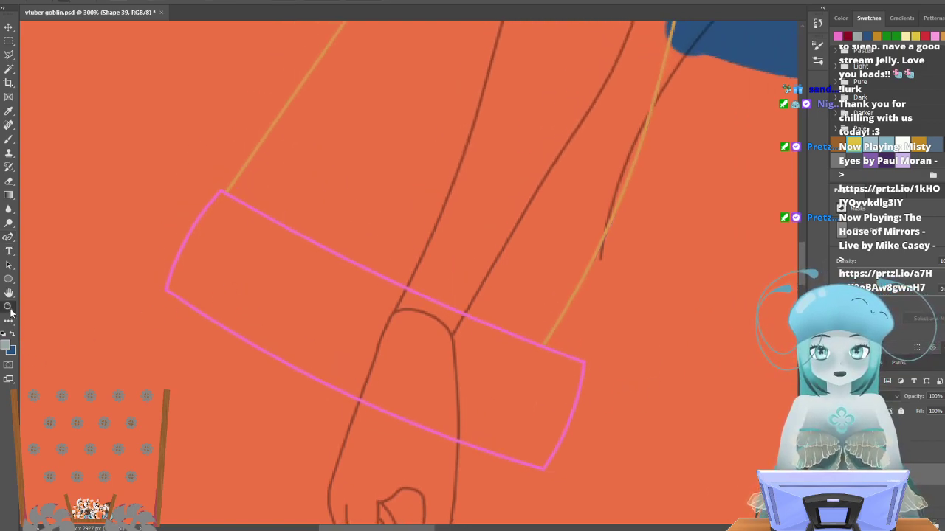
left_click(142, 147)
left_click(257, 332)
left_click(270, 366)
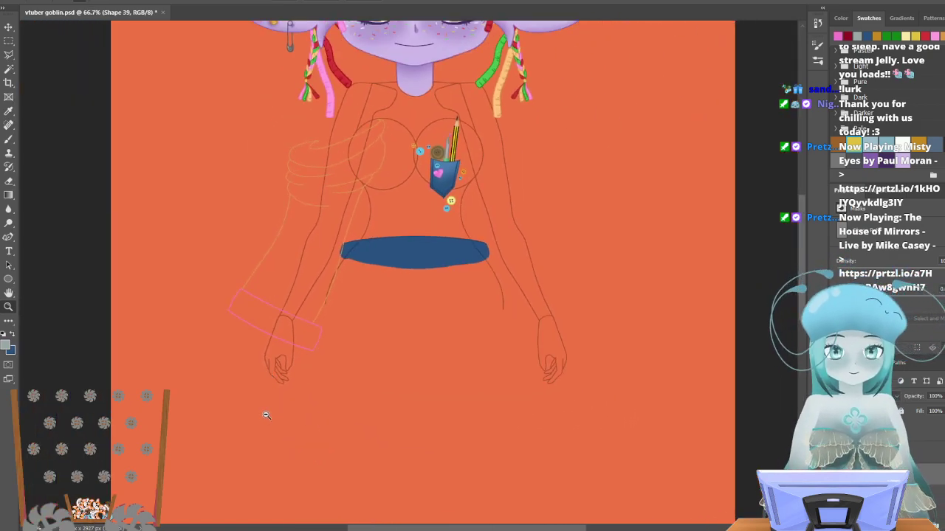
scroll(263, 274, "up", 2)
scroll(263, 273, "down", 3)
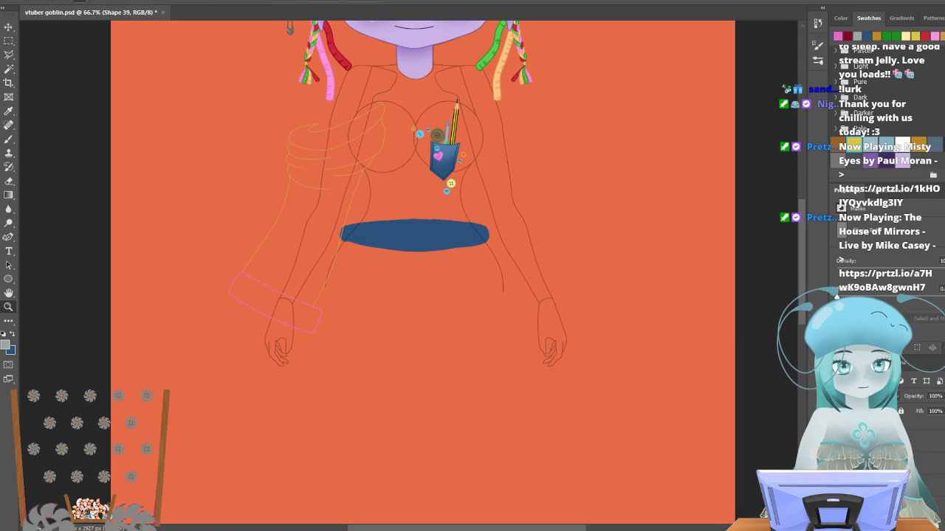
left_click(839, 442)
left_click(840, 443)
left_click(900, 463)
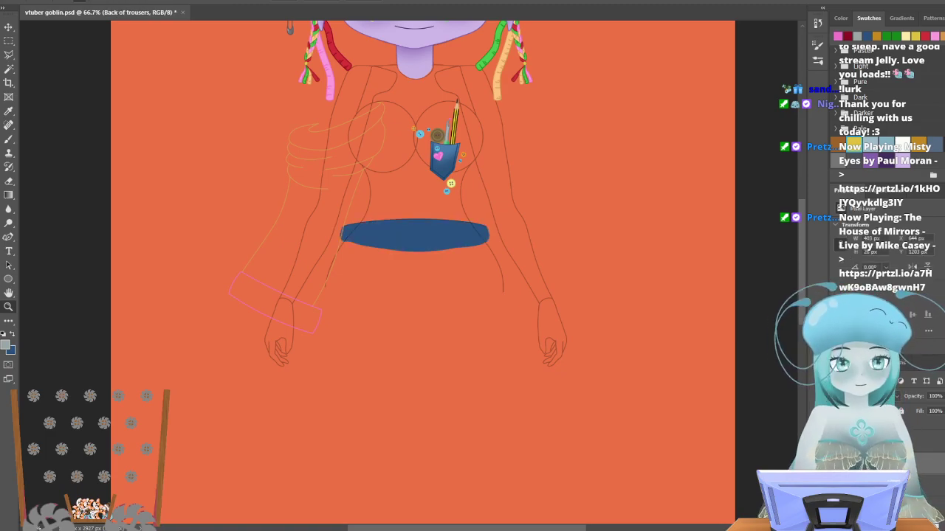
left_click(919, 485, "shift")
right_click(919, 484)
left_click(917, 352)
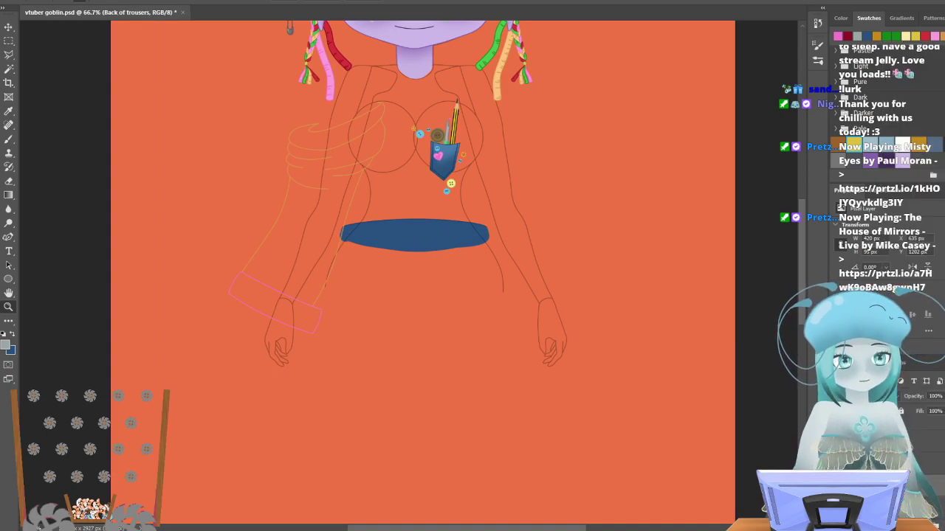
left_click(839, 463)
left_click(839, 505)
left_click(840, 505)
left_click(839, 505)
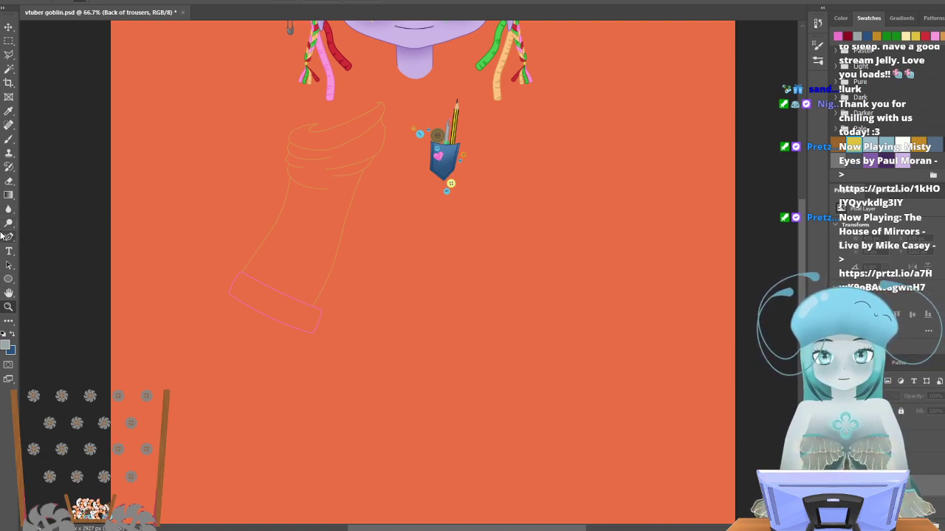
Prepare a 5 px Hard Round brush in light peach and add a new layer for colouring the sleeve.
left_click(74, 2)
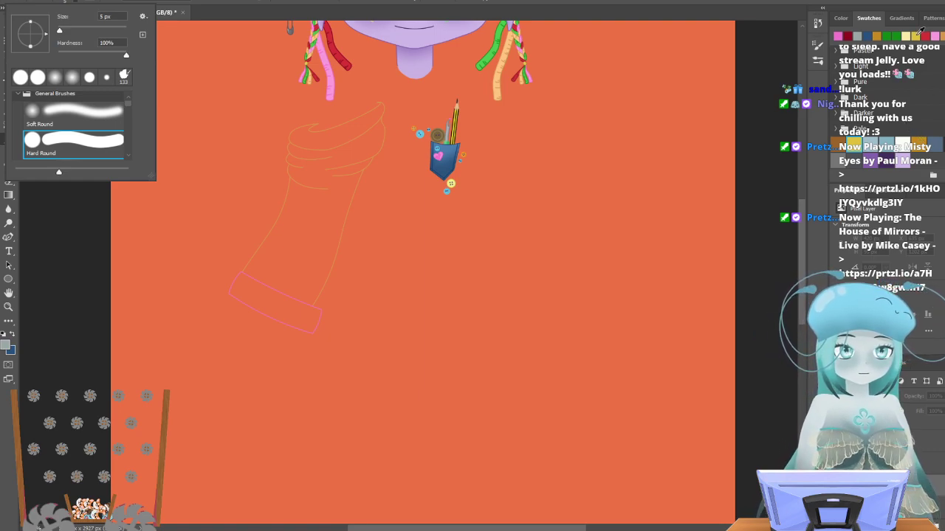
left_click(918, 34)
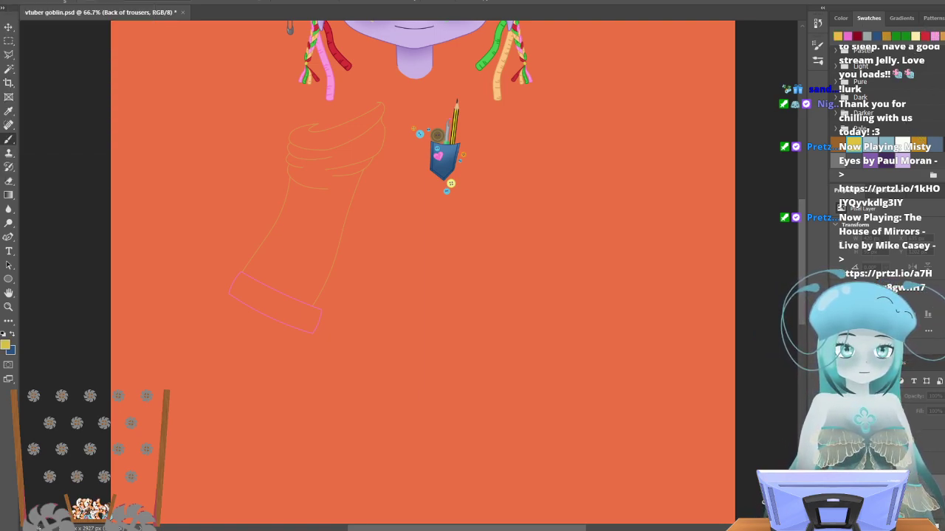
left_click(915, 34)
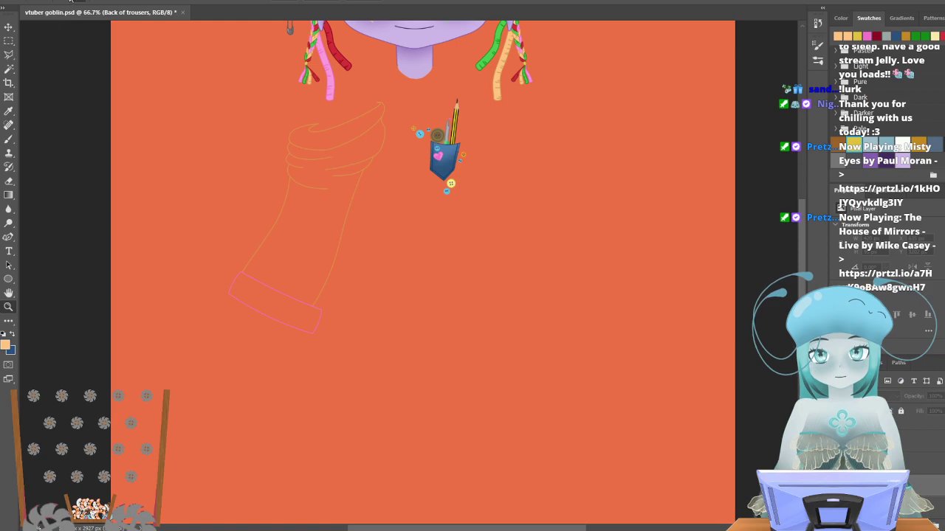
mouse_move(297, 140)
left_mouse_down()
mouse_move(317, 133)
mouse_move(343, 98)
left_mouse_up()
left_click(331, 103)
key("b")
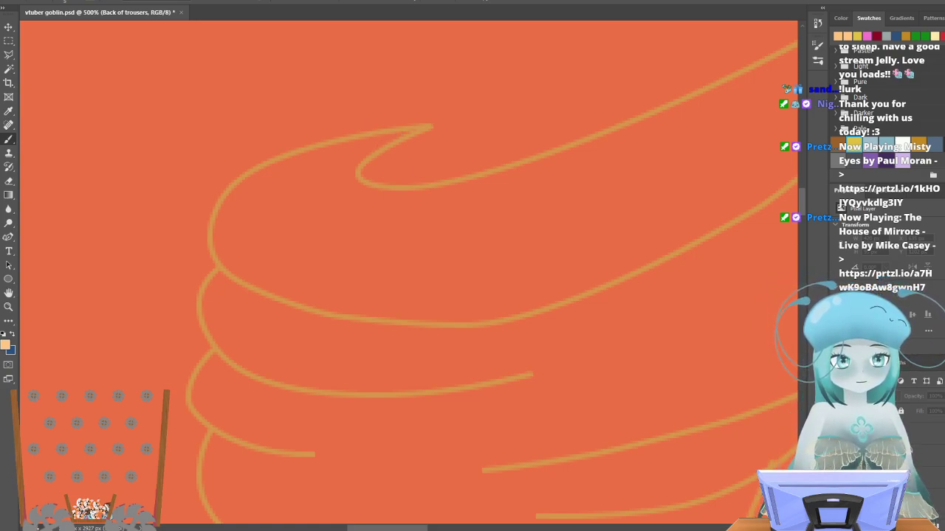
left_click(927, 503)
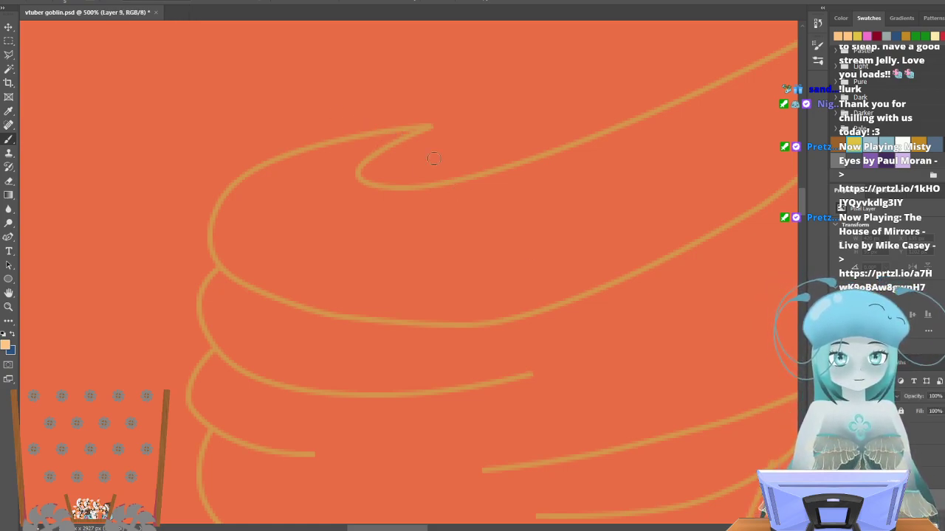
Paint peach inside the pointed fold at the sleeve's upper outer corner, and erase the overspill around its outline.
mouse_move(342, 151)
left_mouse_down()
mouse_move(269, 188)
mouse_move(353, 160)
mouse_move(320, 188)
mouse_move(329, 219)
mouse_move(332, 167)
mouse_move(305, 188)
mouse_move(353, 141)
left_mouse_up()
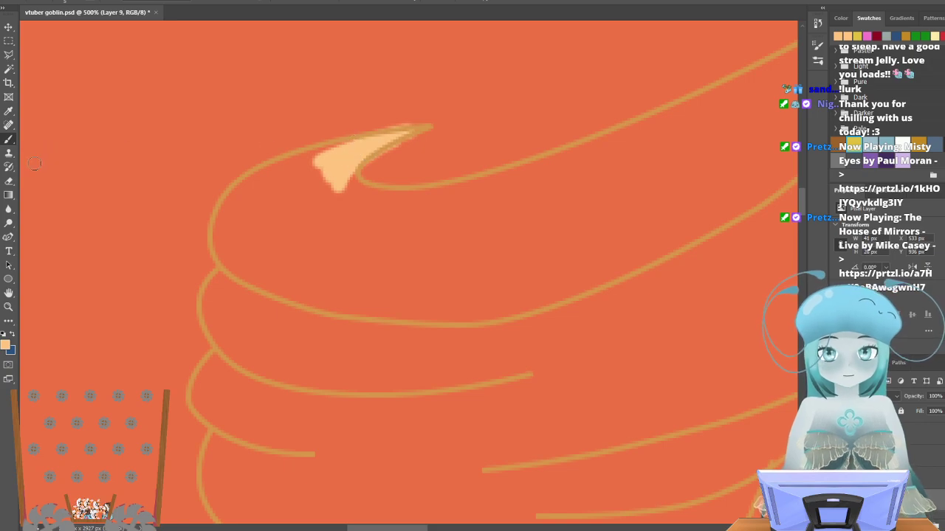
left_click(76, 1)
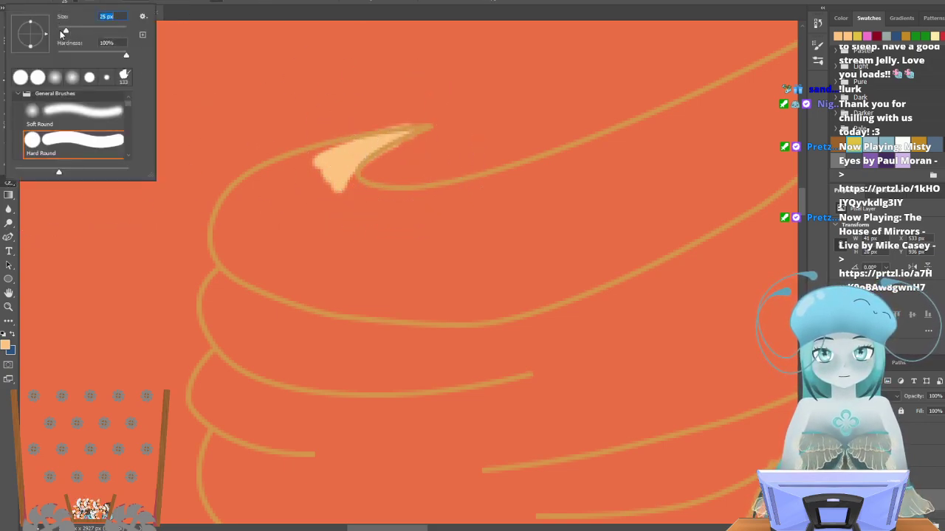
key("Return")
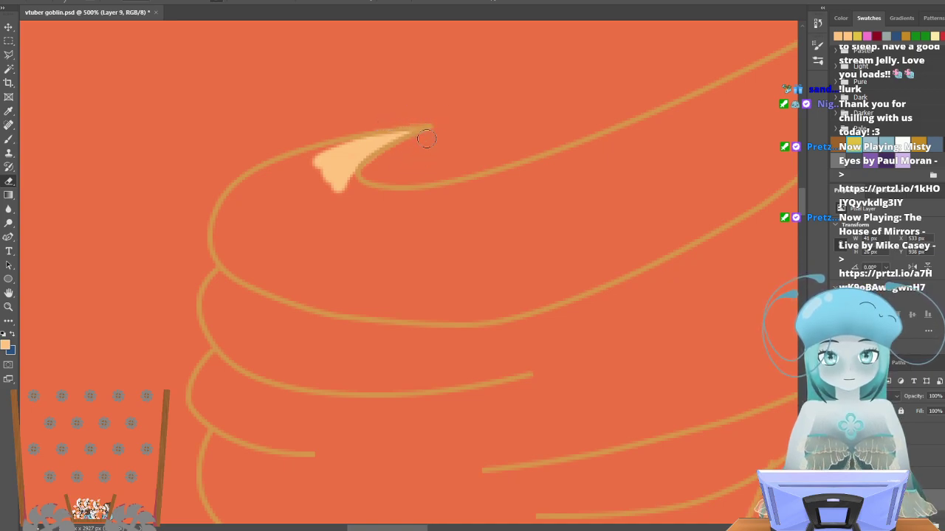
left_click(10, 140)
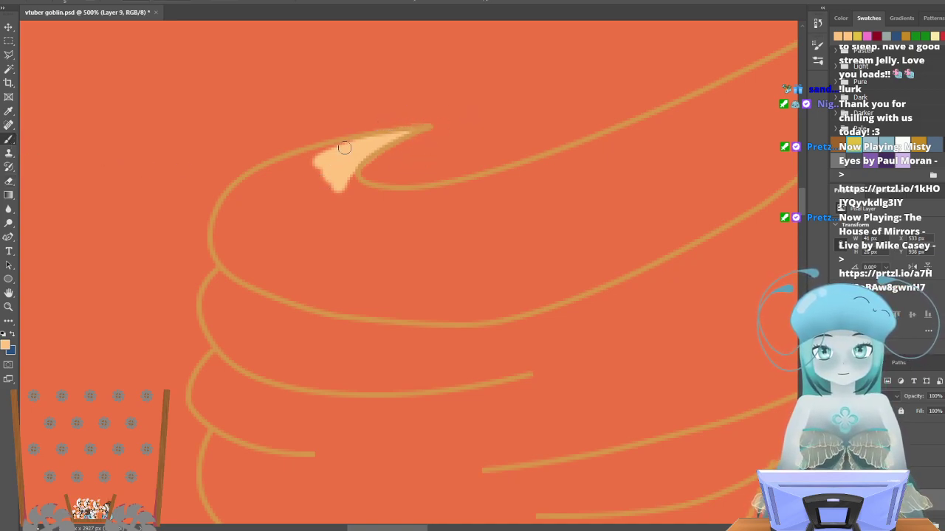
mouse_move(282, 169)
left_mouse_down()
mouse_move(259, 197)
mouse_move(322, 165)
mouse_move(310, 196)
mouse_move(327, 181)
mouse_move(315, 155)
mouse_move(295, 170)
left_mouse_up()
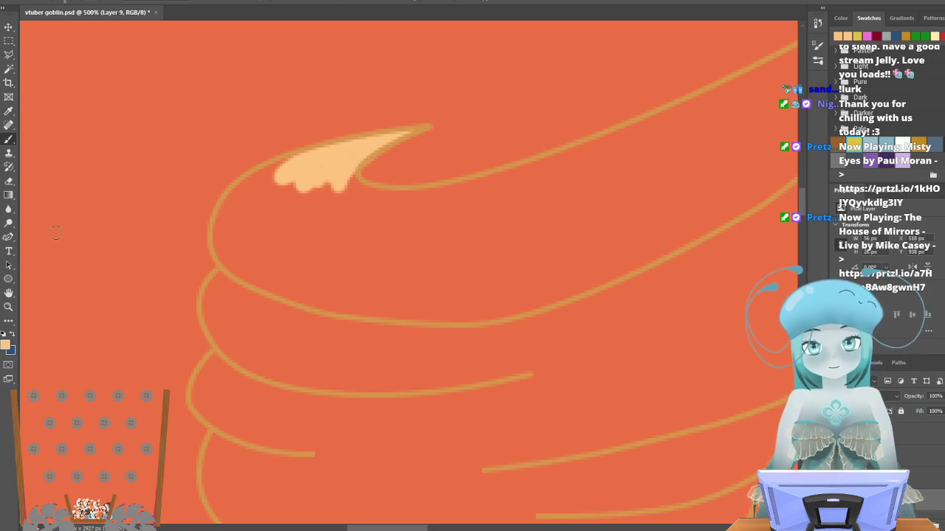
Set the brush size to 15 px and paint a peach band inside the outer edge of the sleeve's gathered folds.
right_click(62, 20)
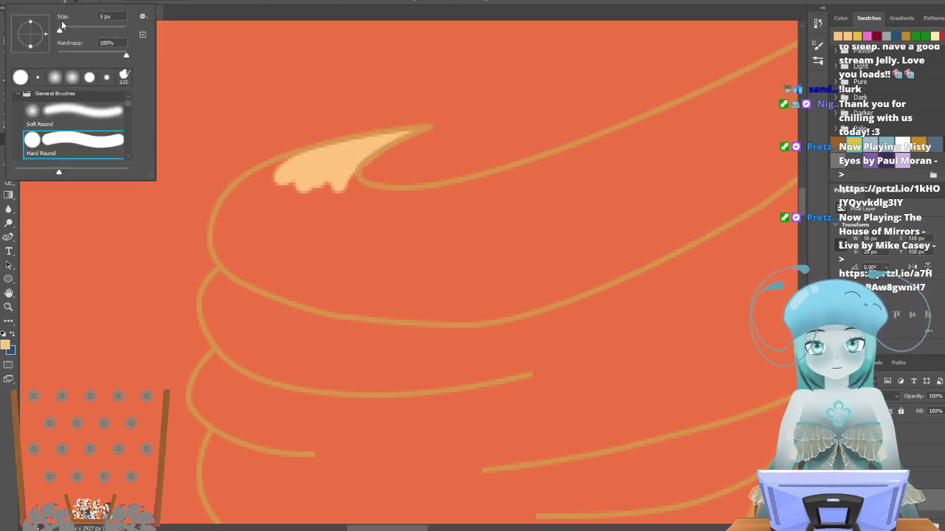
mouse_move(237, 247)
left_mouse_down()
mouse_move(235, 212)
mouse_move(230, 234)
mouse_move(251, 198)
mouse_move(309, 172)
left_mouse_up()
scroll(288, 192, "down", 5)
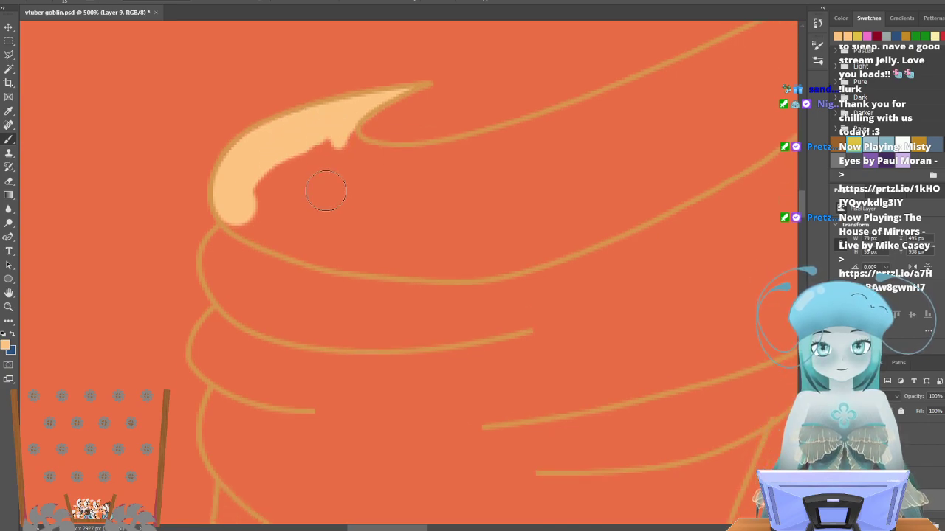
mouse_move(238, 251)
left_mouse_down()
mouse_move(219, 200)
mouse_move(247, 179)
mouse_move(238, 158)
mouse_move(229, 158)
left_mouse_up()
scroll(257, 222, "down", 5)
scroll(257, 222, "down", 2)
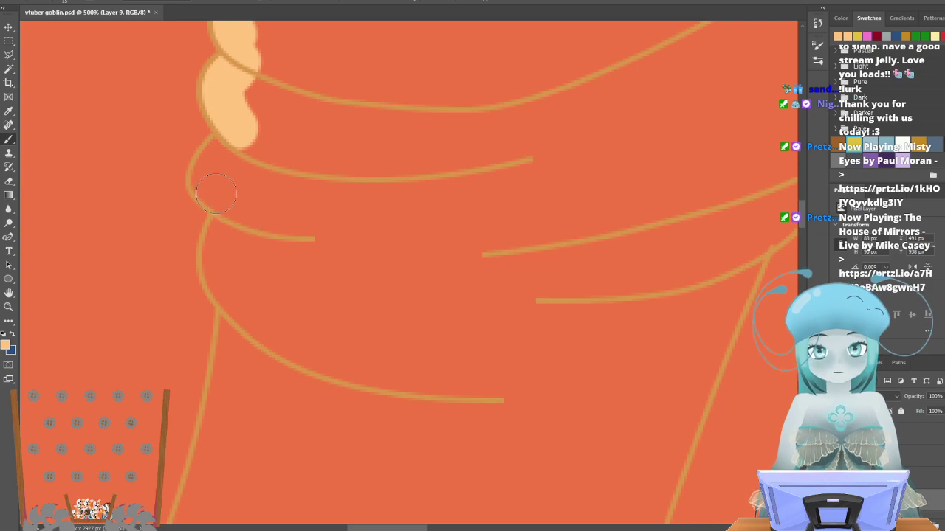
mouse_move(223, 193)
left_mouse_down()
mouse_move(208, 179)
mouse_move(243, 124)
mouse_move(241, 131)
left_mouse_up()
scroll(238, 233, "down", 4)
mouse_move(237, 238)
left_mouse_down()
mouse_move(213, 184)
mouse_move(244, 150)
mouse_move(246, 138)
mouse_move(236, 153)
mouse_move(248, 111)
left_mouse_up()
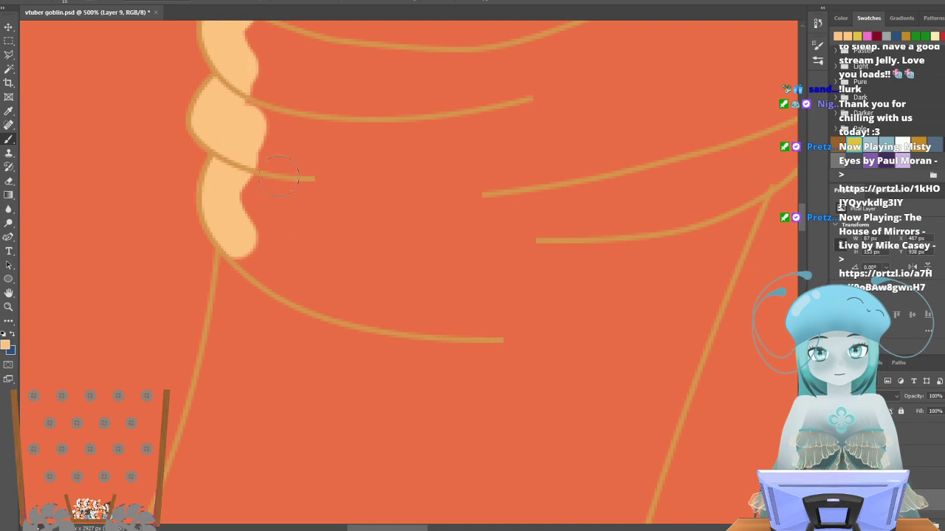
Paint peach beneath the start of the sleeve's upper edge and along the inside of the outer line below the gathers.
scroll(295, 369, "up", 12)
scroll(514, 222, "up", 3)
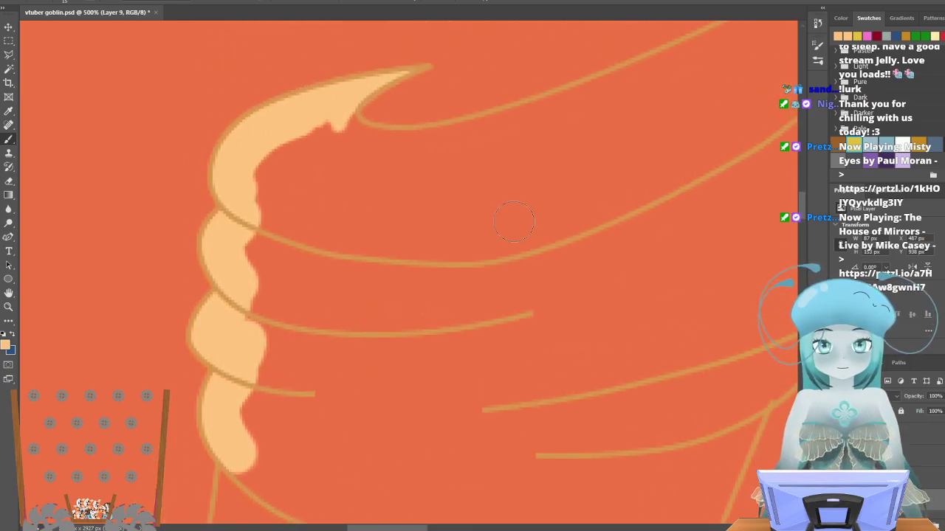
mouse_move(584, 104)
left_mouse_down()
mouse_move(396, 153)
mouse_move(352, 150)
mouse_move(310, 119)
mouse_move(338, 106)
mouse_move(333, 120)
mouse_move(355, 141)
mouse_move(391, 156)
mouse_move(454, 161)
left_mouse_up()
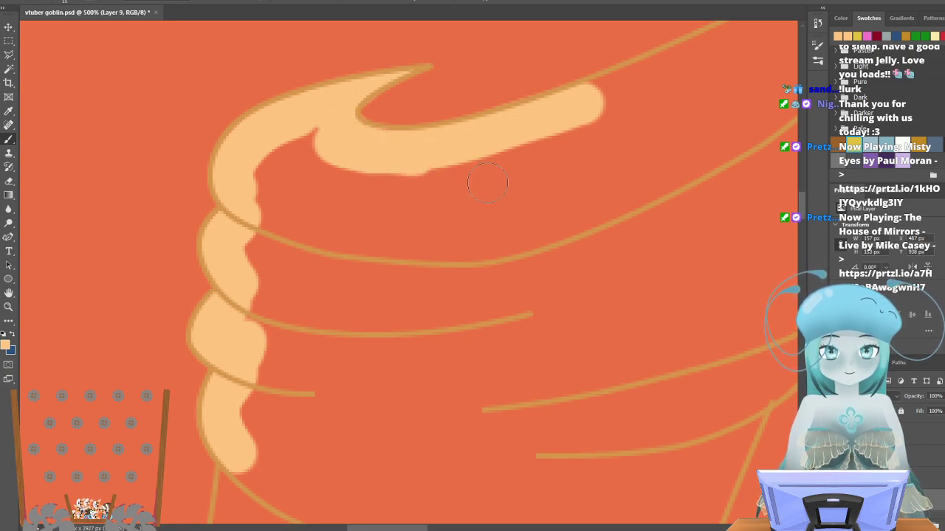
scroll(314, 181, "down", 3)
scroll(318, 181, "down", 7)
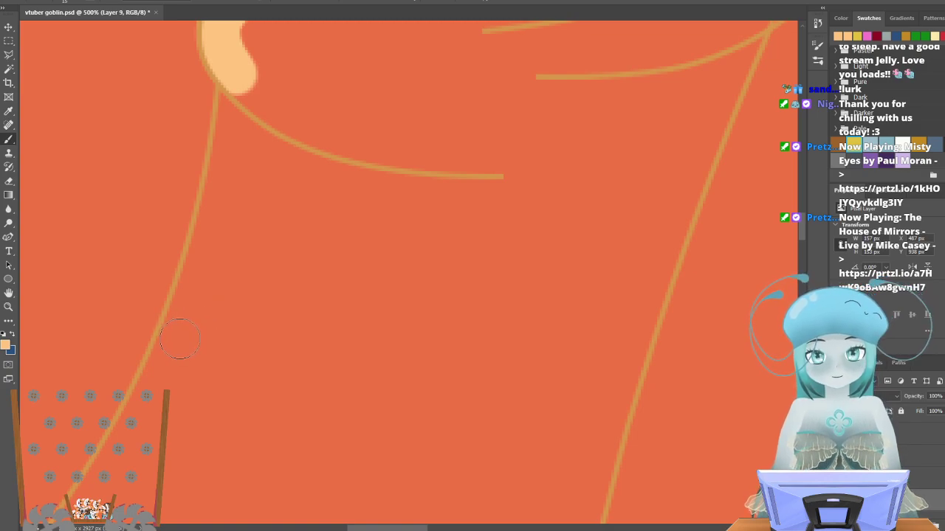
mouse_move(176, 338)
left_mouse_down()
mouse_move(238, 117)
mouse_move(245, 44)
left_mouse_up()
Paint a peach band inside the inner sleeve line, from below the gathers up through the lowest fold.
left_click_drag(357, 528, 399, 527)
scroll(305, 325, "up", 5)
scroll(308, 330, "up", 5)
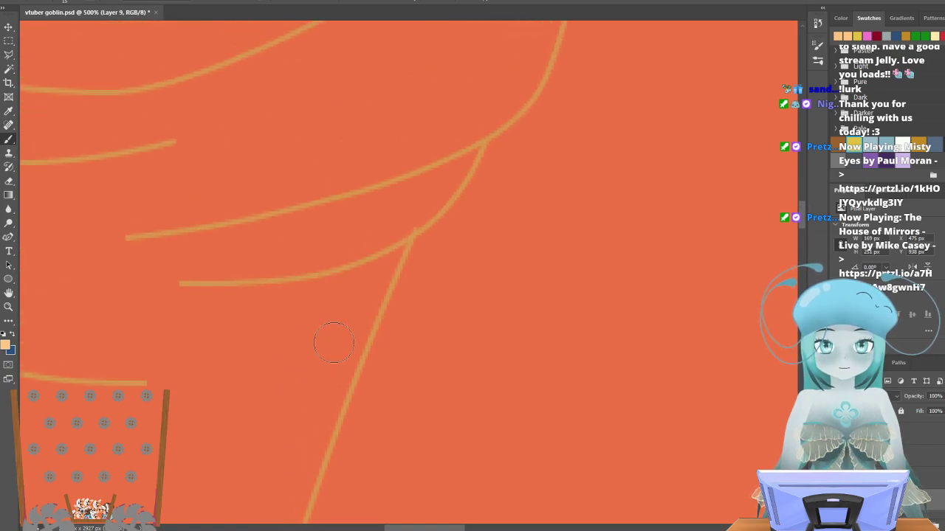
mouse_move(384, 264)
left_mouse_down()
mouse_move(434, 229)
mouse_move(480, 133)
left_mouse_up()
left_click_drag(353, 371, 407, 204)
Continue the peach band up the inner side of the upper folds to just below the shoulder tip.
scroll(553, 296, "up", 5)
scroll(518, 357, "up", 3)
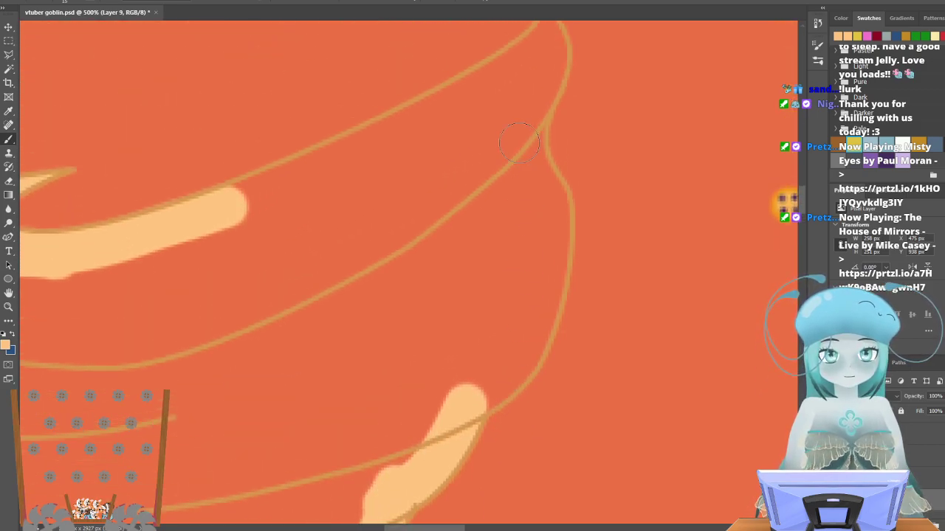
mouse_move(529, 129)
left_mouse_down()
mouse_move(517, 152)
mouse_move(553, 218)
mouse_move(528, 331)
left_mouse_up()
mouse_move(516, 370)
left_mouse_down()
mouse_move(460, 400)
mouse_move(434, 390)
left_mouse_up()
scroll(434, 390, "up", 5)
mouse_move(543, 200)
left_mouse_down()
mouse_move(520, 271)
mouse_move(535, 249)
left_mouse_up()
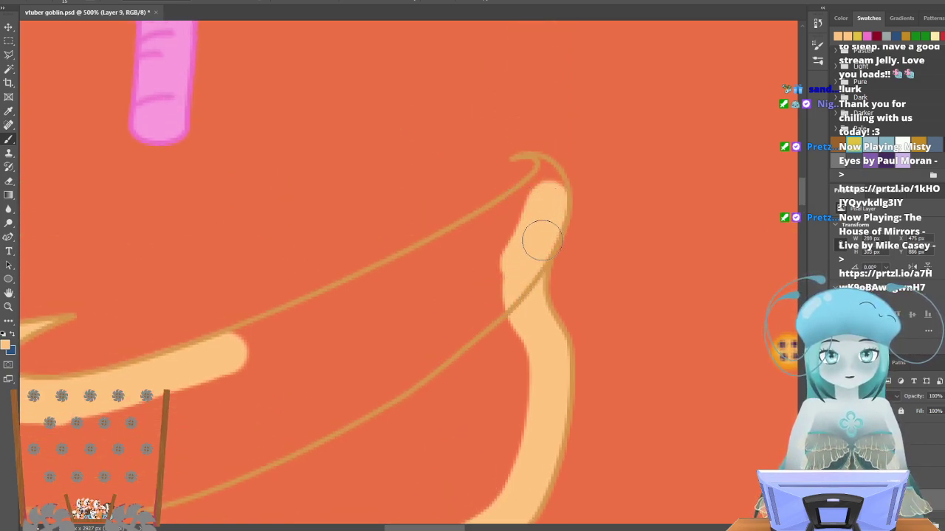
Fill peach along the sleeve's long upper edge to the shoulder, and finish the curled tip with a smaller brush.
mouse_move(539, 200)
left_mouse_down()
mouse_move(512, 231)
mouse_move(447, 255)
left_mouse_up()
mouse_move(221, 337)
left_mouse_down()
mouse_move(228, 350)
mouse_move(243, 348)
mouse_move(509, 226)
left_mouse_up()
left_click_drag(410, 273, 558, 195)
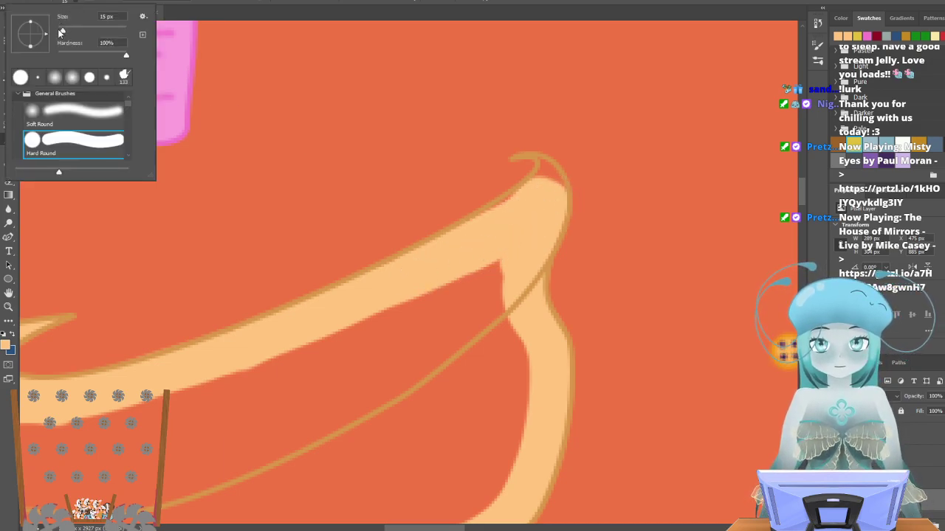
key("Return")
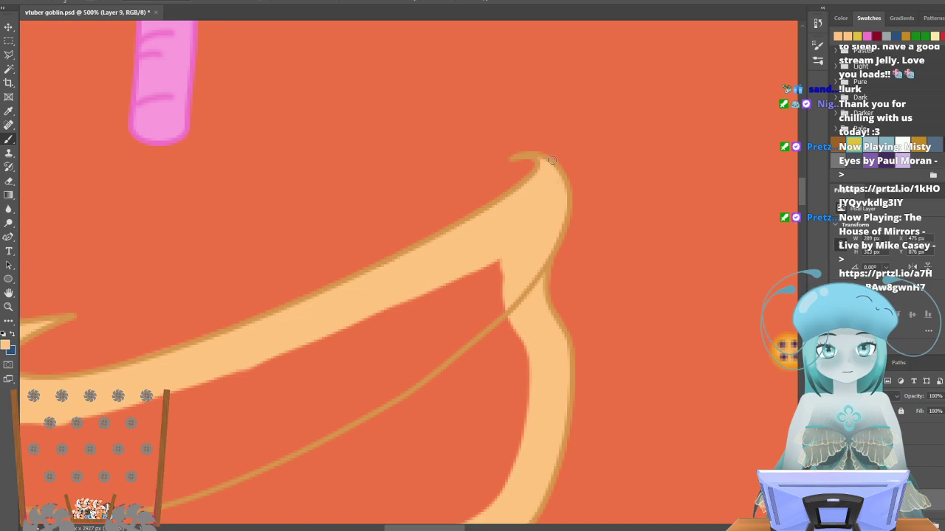
scroll(502, 215, "down", 5)
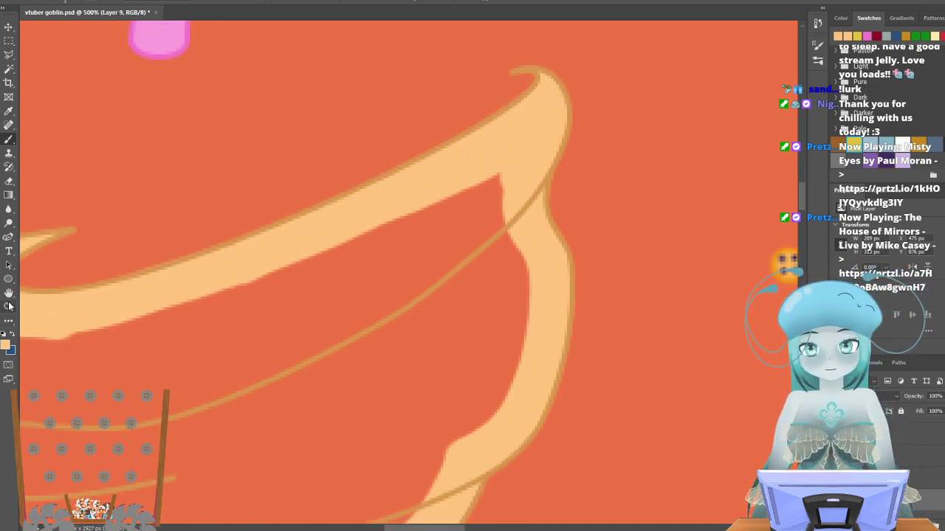
Fill the whole interior of the gathered folds with peach using a larger brush.
left_click(261, 61)
left_click(262, 61)
left_click(261, 61)
left_click(261, 61)
scroll(269, 99, "down", 1)
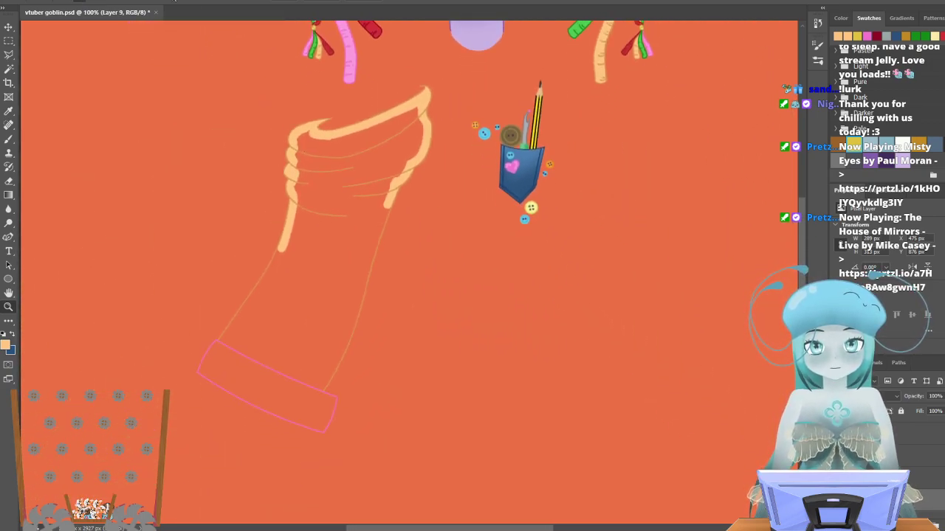
left_click(314, 180)
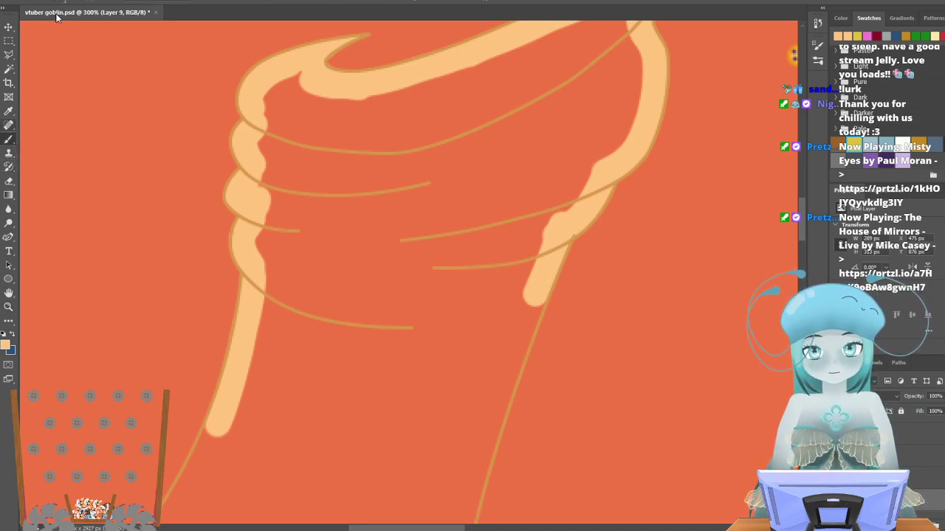
left_click(74, 0)
key("Return")
mouse_move(255, 399)
left_mouse_down()
mouse_move(286, 367)
mouse_move(305, 258)
mouse_move(298, 117)
mouse_move(321, 139)
mouse_move(377, 138)
mouse_move(539, 93)
left_mouse_up()
scroll(601, 159, "up", 2)
mouse_move(604, 99)
left_mouse_down()
mouse_move(597, 115)
mouse_move(495, 158)
mouse_move(601, 137)
mouse_move(576, 199)
mouse_move(525, 256)
mouse_move(542, 303)
mouse_move(475, 305)
mouse_move(448, 217)
mouse_move(344, 285)
mouse_move(415, 287)
mouse_move(403, 361)
mouse_move(344, 406)
mouse_move(392, 306)
mouse_move(391, 411)
mouse_move(417, 440)
left_mouse_up()
scroll(425, 286, "down", 2)
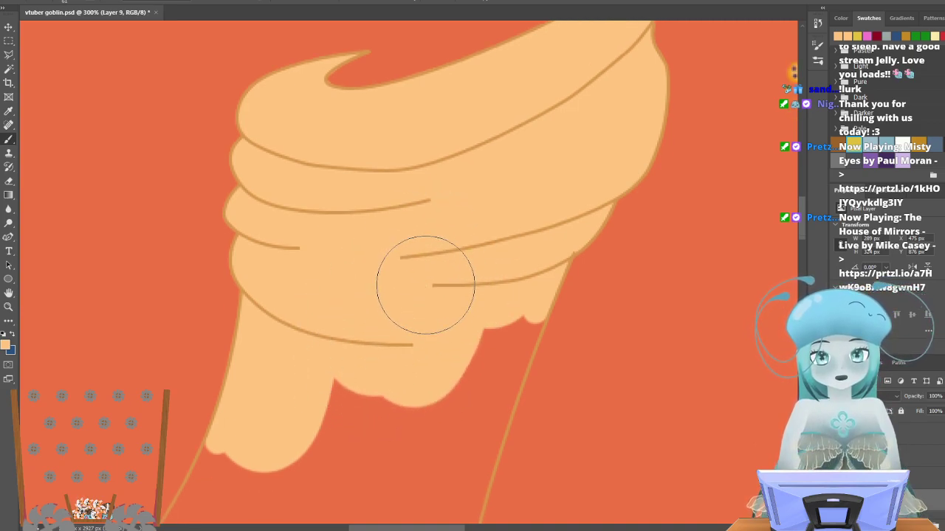
Extend the peach fill below the lowest fold across the upper part of the sleeve.
scroll(425, 287, "down", 4)
mouse_move(401, 251)
left_mouse_down()
mouse_move(316, 353)
mouse_move(433, 270)
mouse_move(478, 190)
mouse_move(433, 262)
mouse_move(432, 337)
mouse_move(379, 401)
mouse_move(414, 414)
left_mouse_up()
scroll(422, 278, "down", 2)
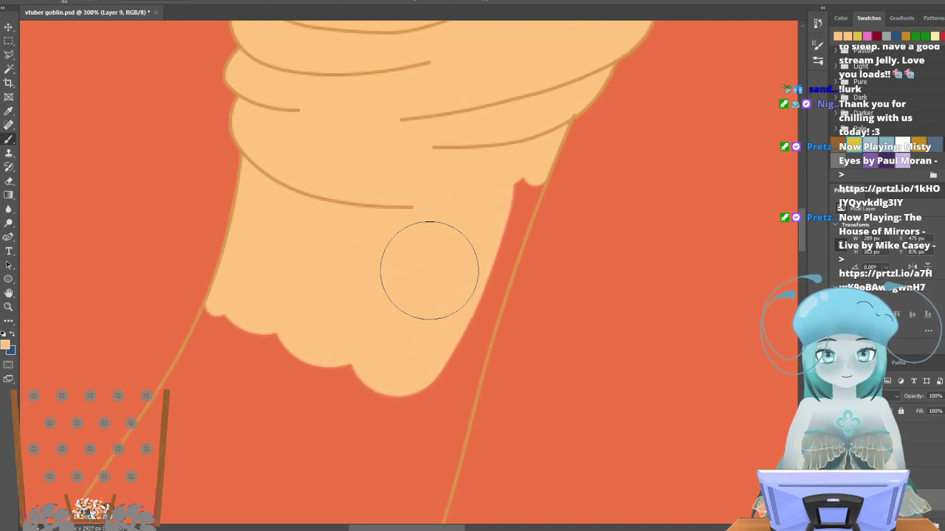
Fill the broad middle of the lower sleeve with peach down to the pink cuff line, undoing the stroke that crosses it.
scroll(422, 277, "down", 12)
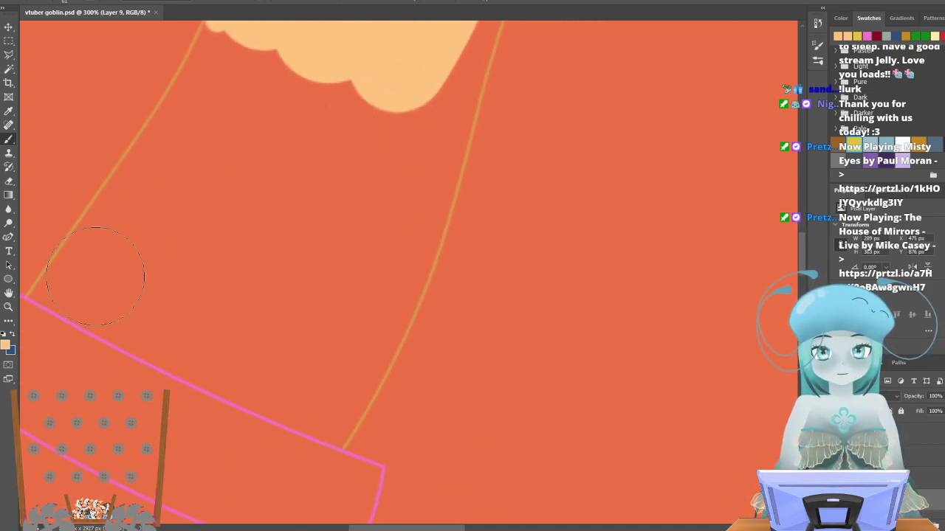
mouse_move(111, 279)
left_mouse_down()
mouse_move(179, 200)
mouse_move(200, 143)
mouse_move(264, 43)
mouse_move(247, 85)
left_mouse_up()
mouse_move(169, 297)
left_mouse_down()
mouse_move(175, 320)
mouse_move(224, 347)
mouse_move(249, 340)
left_mouse_up()
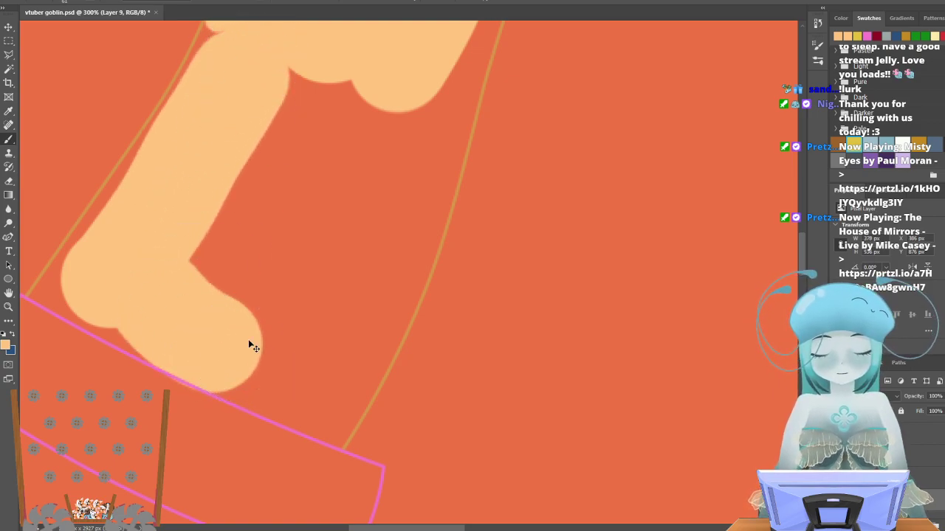
key("ctrl+z")
mouse_move(169, 295)
left_mouse_down()
mouse_move(317, 382)
mouse_move(393, 211)
mouse_move(425, 89)
mouse_move(425, 52)
left_mouse_up()
left_click(287, 277)
mouse_move(341, 165)
left_mouse_down()
mouse_move(382, 47)
mouse_move(232, 279)
mouse_move(297, 95)
mouse_move(320, 69)
left_mouse_up()
scroll(327, 327, "up", 5)
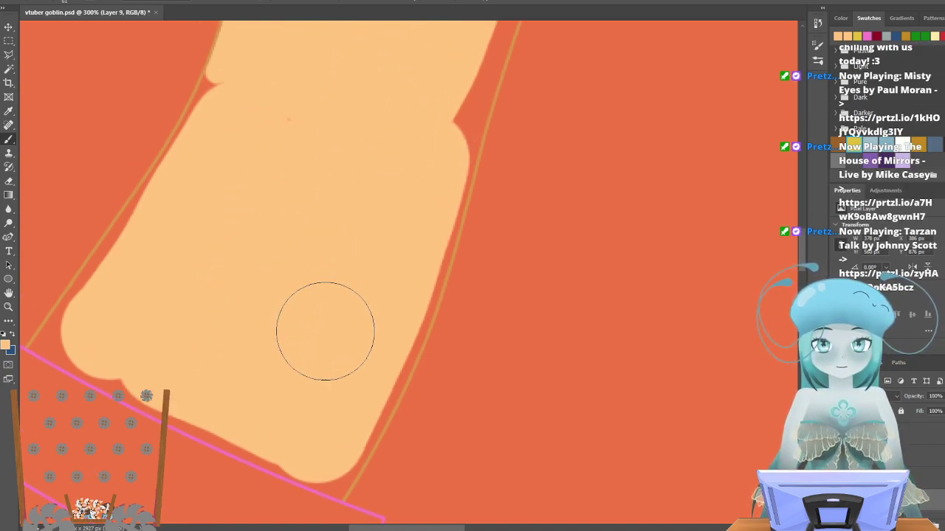
left_click_drag(417, 275, 490, 70)
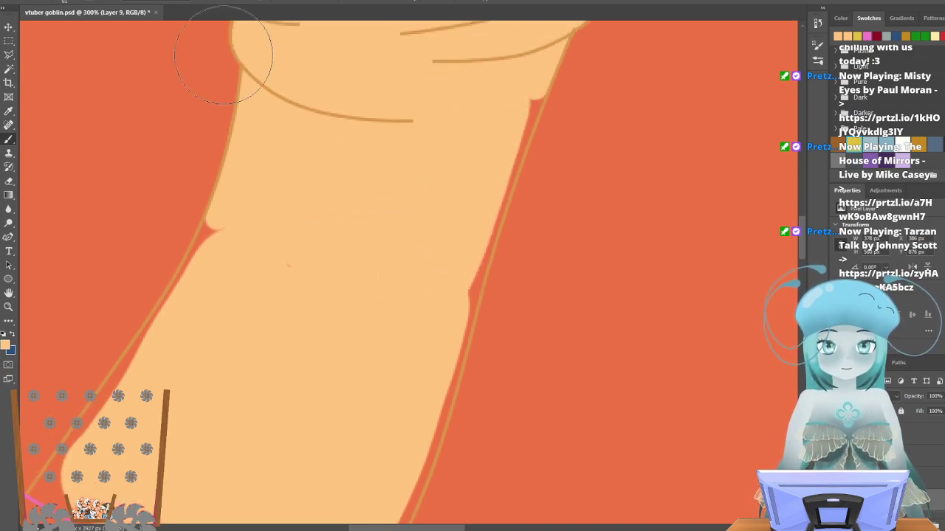
Reduce the brush to 14 px and fill the gap along the outer sleeve line just above the cuff, undoing stray strokes.
left_click(75, 2)
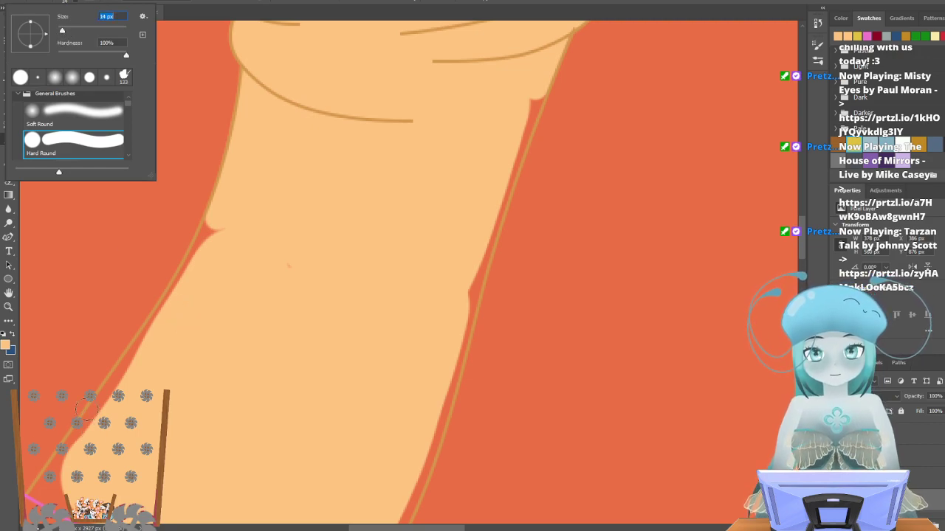
left_click_drag(374, 528, 341, 527)
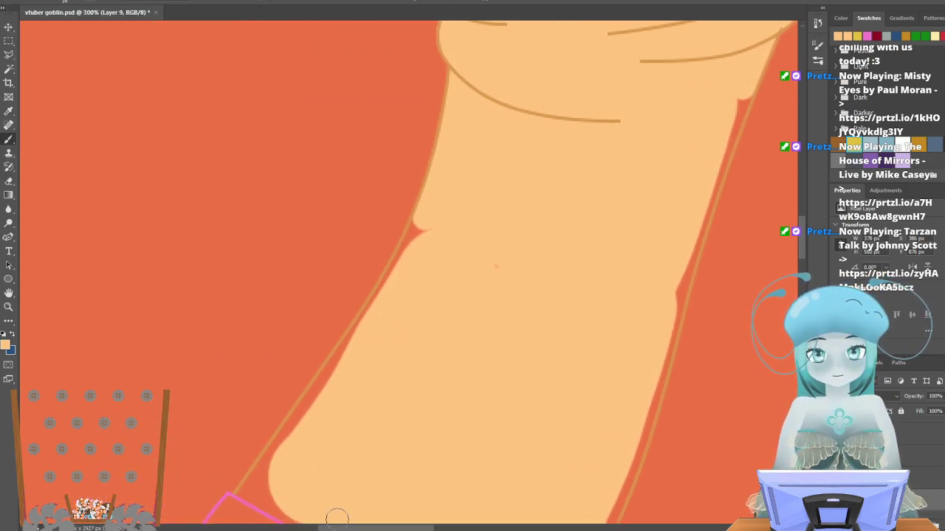
scroll(76, 252, "down", 5)
left_click_drag(255, 293, 259, 299)
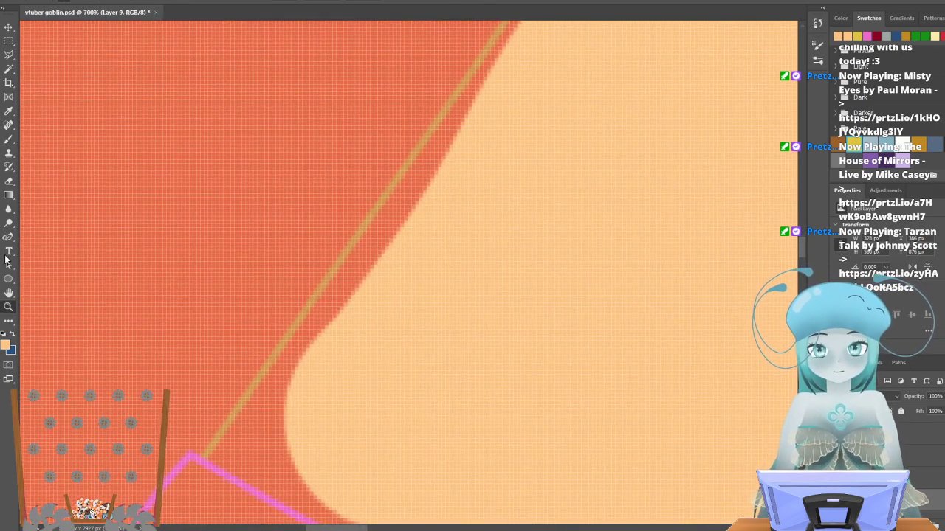
mouse_move(257, 428)
left_mouse_down()
mouse_move(375, 268)
mouse_move(476, 99)
left_mouse_up()
key("ctrl+z")
key("ctrl+z")
key("ctrl+z")
key("ctrl+z")
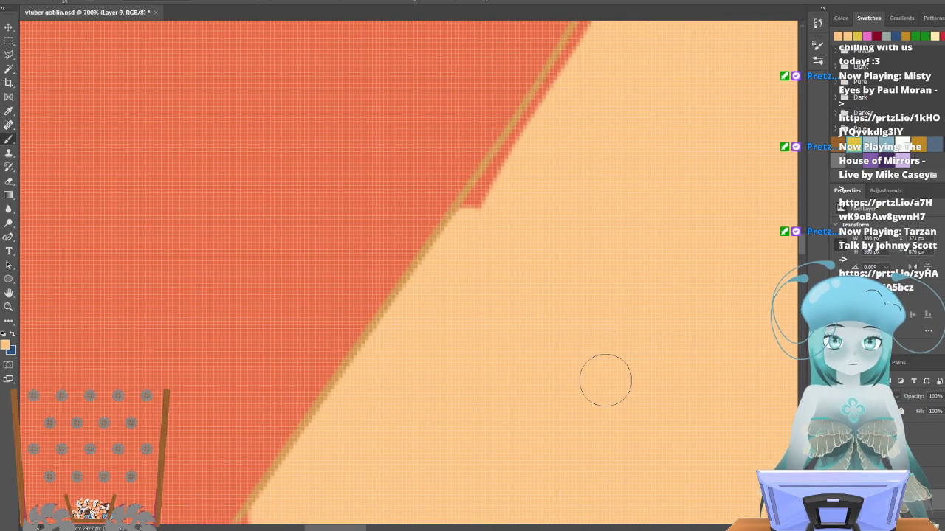
Continue the peach up the outer sleeve line and close the notch below the gathers.
scroll(611, 376, "up", 5)
left_click_drag(484, 381, 637, 143)
scroll(697, 350, "up", 3)
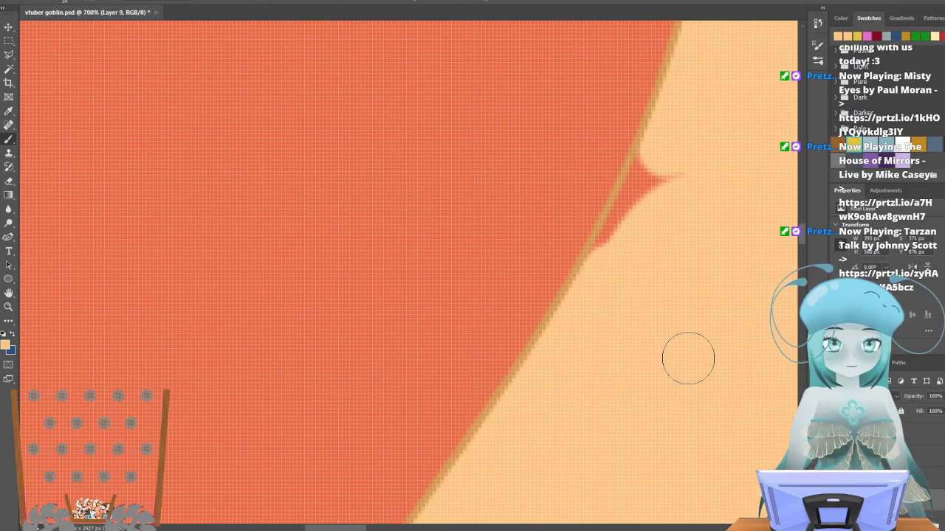
scroll(697, 351, "up", 2)
left_click_drag(628, 274, 675, 168)
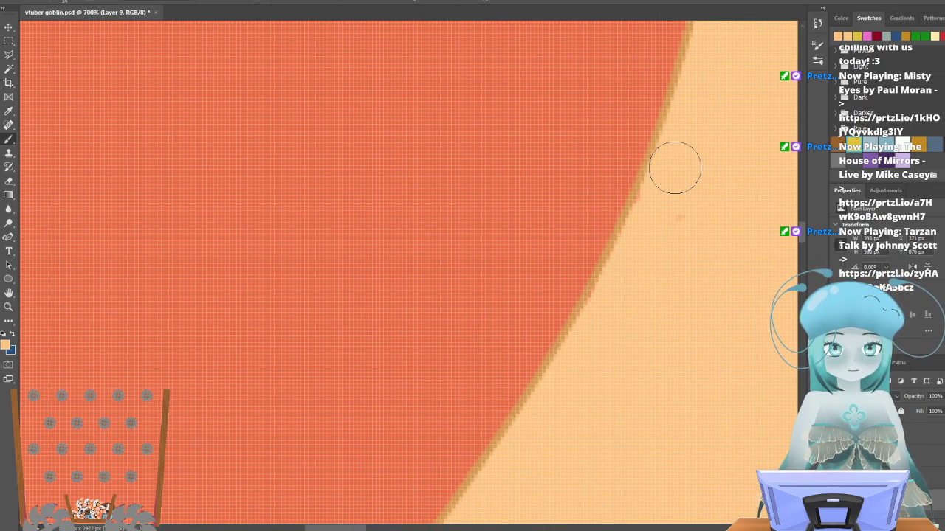
Paint peach along the cuff's upper edge from the outer corner across to the inner sleeve line.
scroll(674, 363, "down", 10)
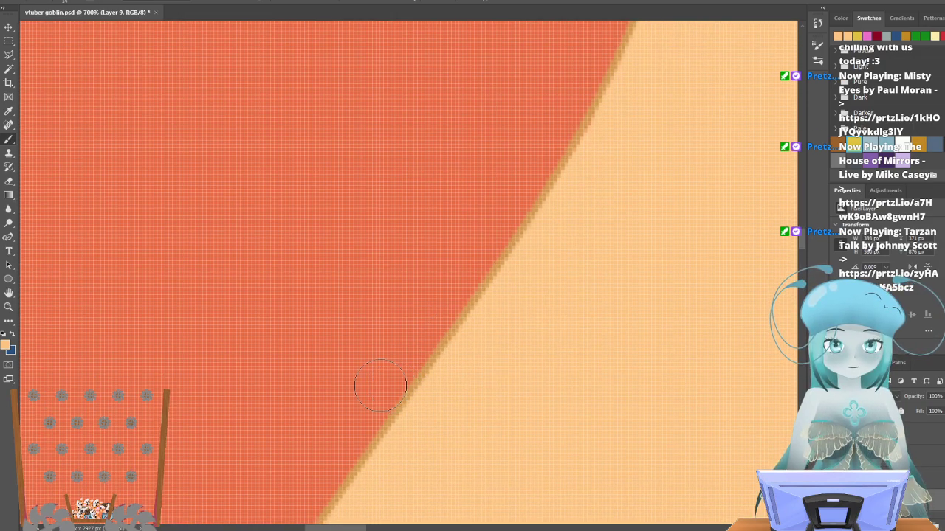
scroll(312, 382, "down", 2)
mouse_move(267, 357)
left_mouse_down()
mouse_move(274, 341)
mouse_move(274, 362)
mouse_move(351, 405)
mouse_move(421, 422)
mouse_move(561, 509)
left_mouse_up()
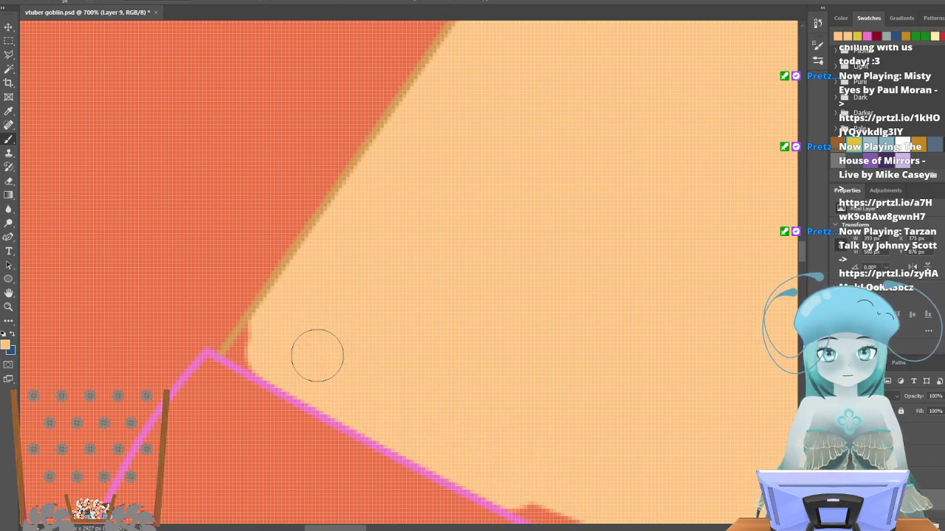
scroll(318, 350, "down", 5)
scroll(338, 400, "down", 5)
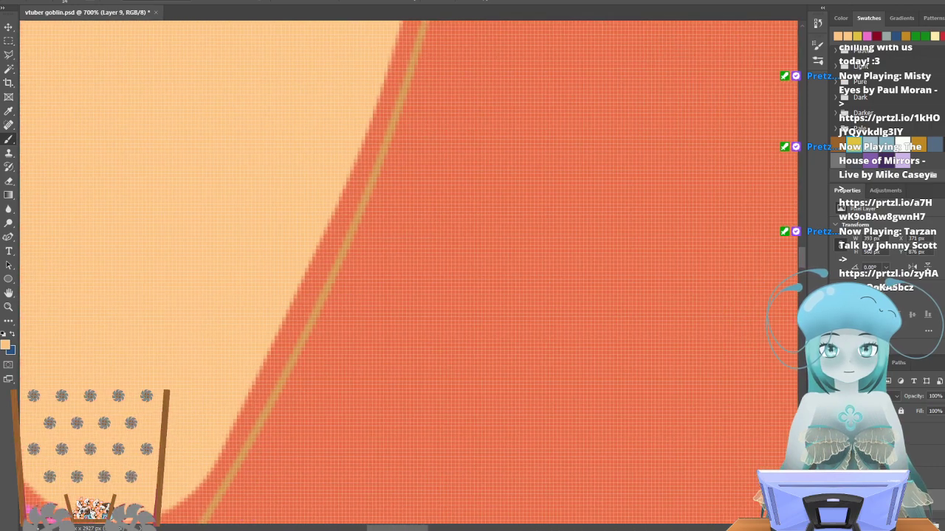
scroll(337, 401, "left", 3)
scroll(337, 401, "down", 2)
left_click_drag(395, 529, 380, 528)
mouse_move(160, 254)
left_mouse_down()
mouse_move(405, 366)
mouse_move(569, 421)
mouse_move(589, 436)
mouse_move(573, 443)
left_mouse_up()
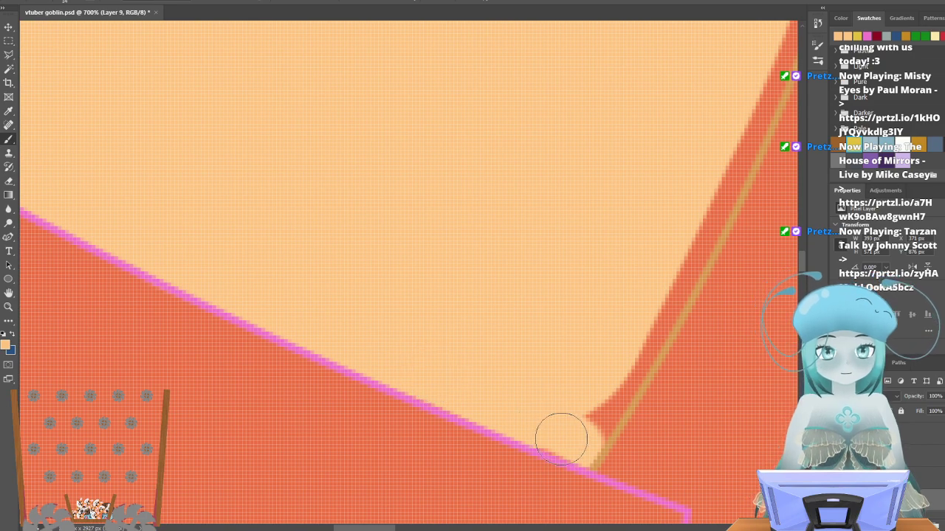
Fill the outer corner where the sleeve meets the cuff and erase the peach spilling past the sleeve line.
left_click_drag(381, 528, 351, 528)
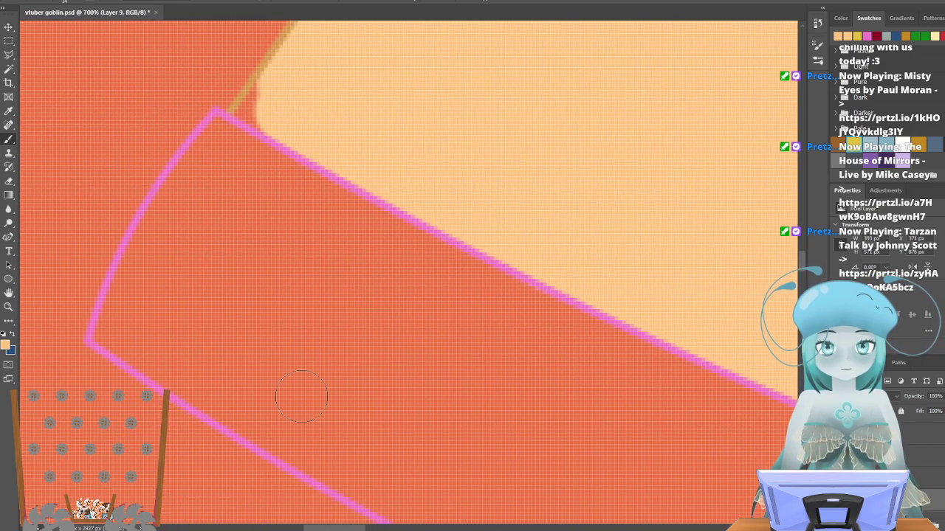
scroll(304, 421, "up", 1)
left_click_drag(259, 172, 249, 162)
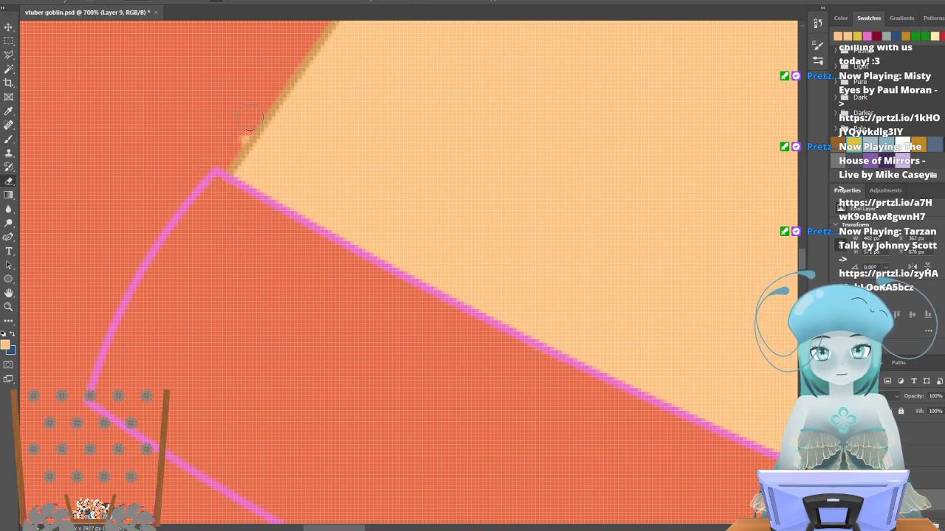
Paint peach up to the inner sleeve line from the cuff corner to about midway up the lower sleeve.
left_click_drag(363, 529, 422, 529)
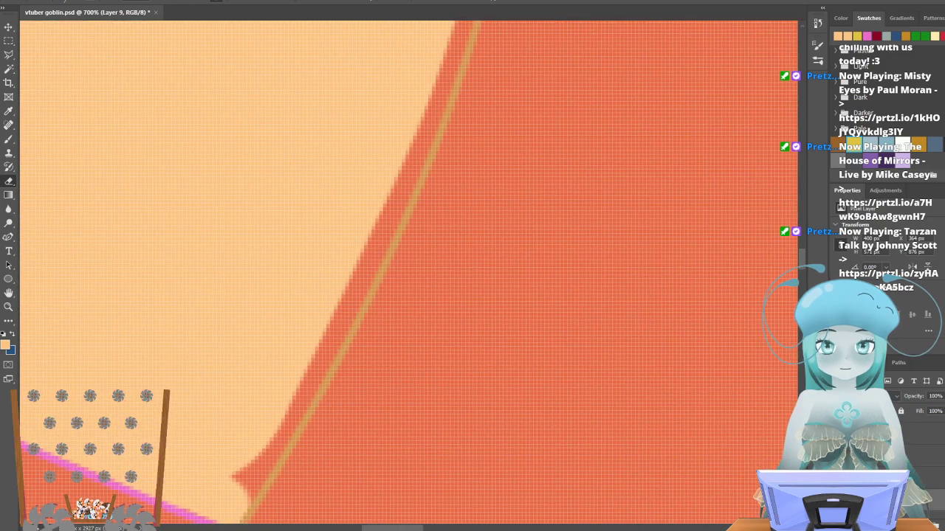
scroll(314, 382, "down", 1)
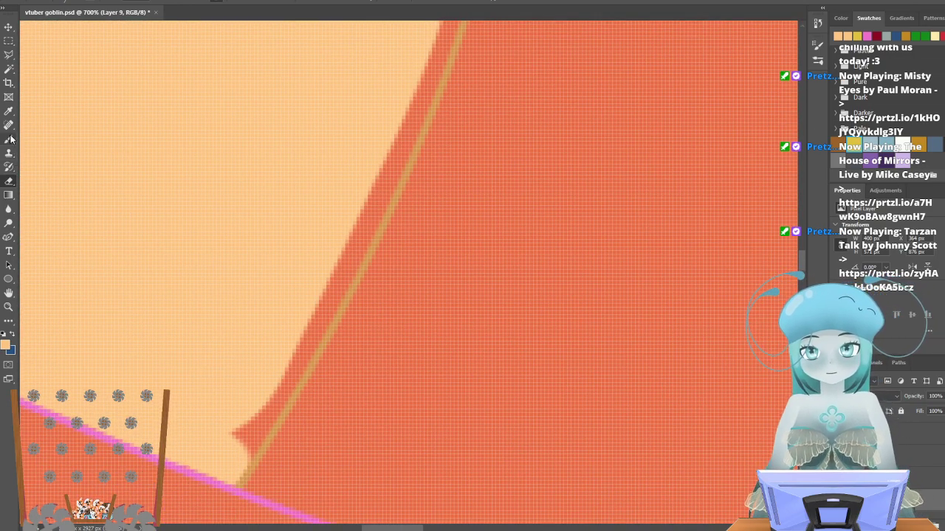
mouse_move(246, 441)
left_mouse_down()
mouse_move(239, 437)
mouse_move(256, 394)
mouse_move(296, 338)
mouse_move(404, 93)
left_mouse_up()
scroll(442, 285, "up", 3)
scroll(432, 343, "up", 5)
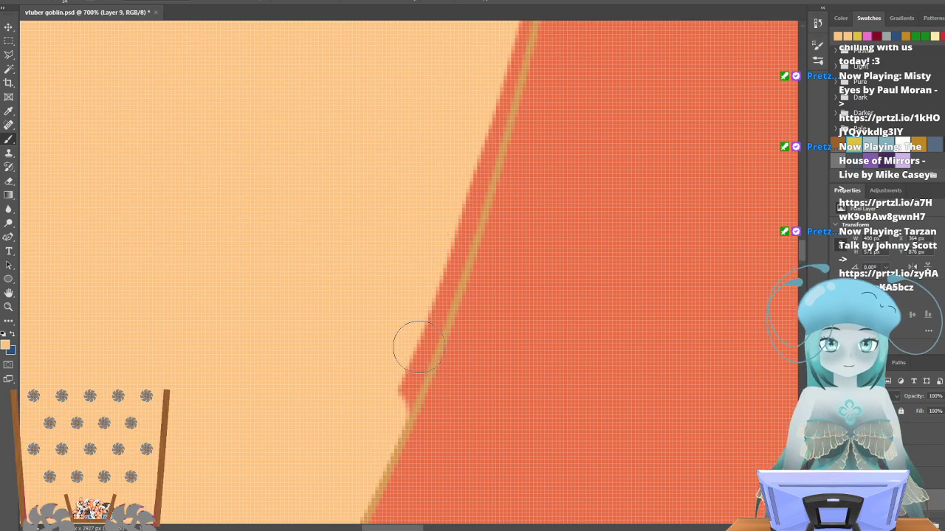
mouse_move(401, 384)
left_mouse_down()
mouse_move(431, 302)
mouse_move(481, 88)
left_mouse_up()
scroll(471, 250, "up", 4)
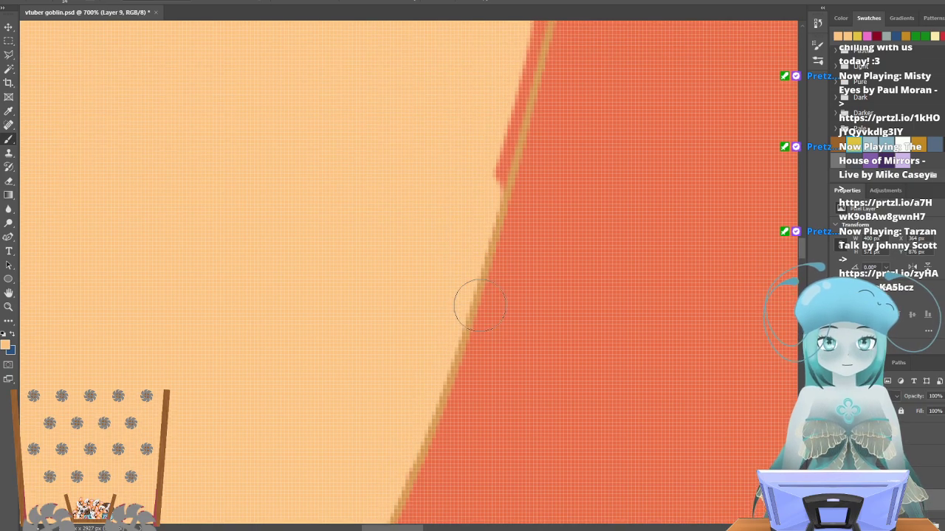
left_click_drag(472, 251, 495, 141)
scroll(481, 338, "up", 5)
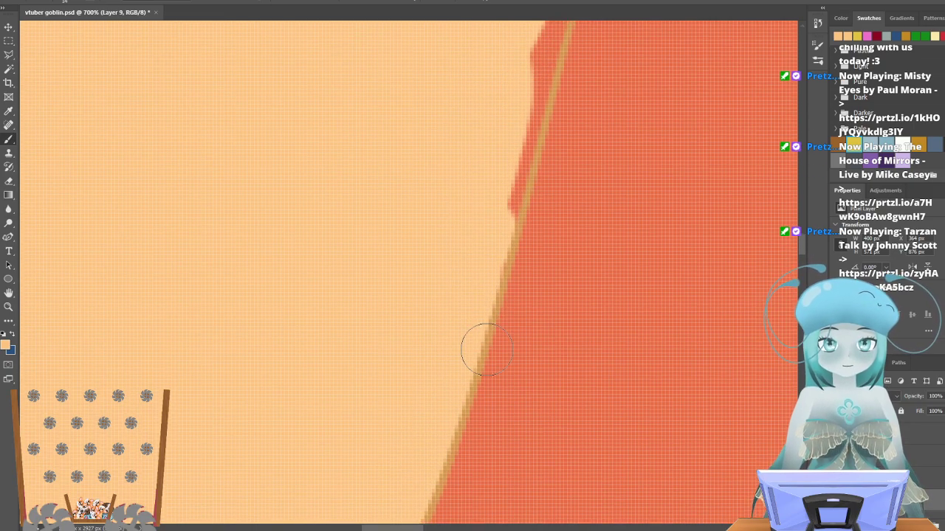
Close the remaining gap along the upper inner sleeve line up to the gathers with peach.
scroll(505, 337, "up", 3)
mouse_move(499, 392)
left_mouse_down()
mouse_move(495, 354)
mouse_move(534, 194)
mouse_move(542, 232)
left_mouse_up()
scroll(549, 325, "up", 5)
scroll(535, 364, "up", 1)
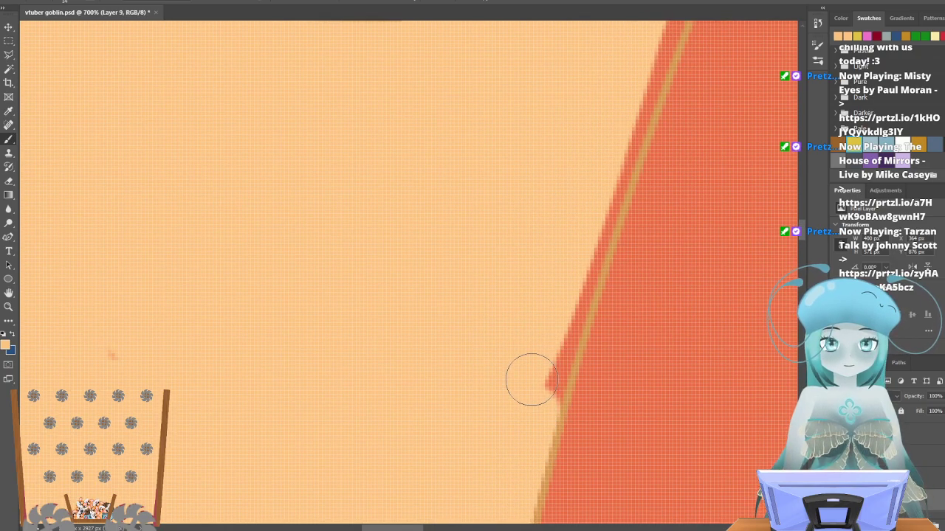
left_click_drag(541, 387, 602, 176)
scroll(533, 449, "up", 2)
scroll(533, 449, "up", 5)
left_click_drag(601, 360, 598, 356)
mouse_move(607, 317)
left_mouse_down()
mouse_move(667, 131)
mouse_move(701, 74)
left_mouse_up()
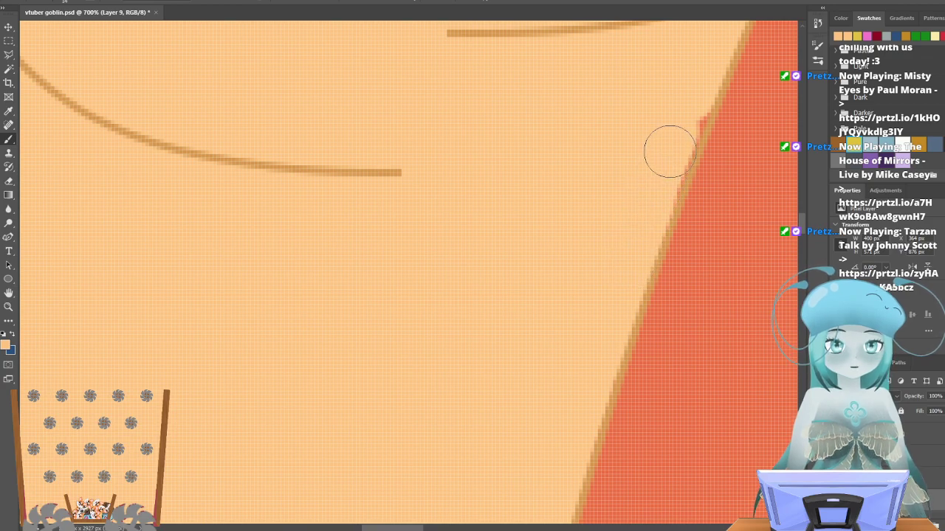
left_click_drag(687, 115, 691, 93)
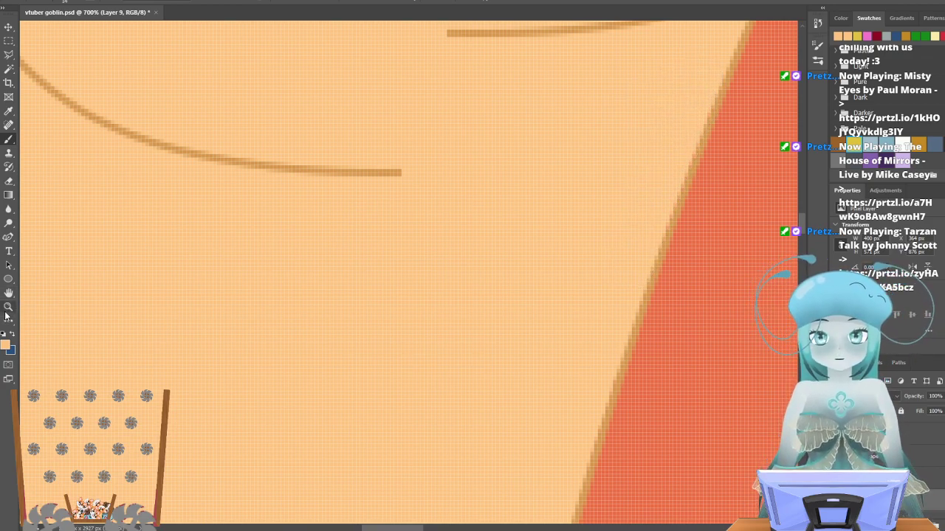
Bring the whole sleeve into view and show the character's hidden body and clothing layers again.
left_click(245, 175)
left_click(244, 175)
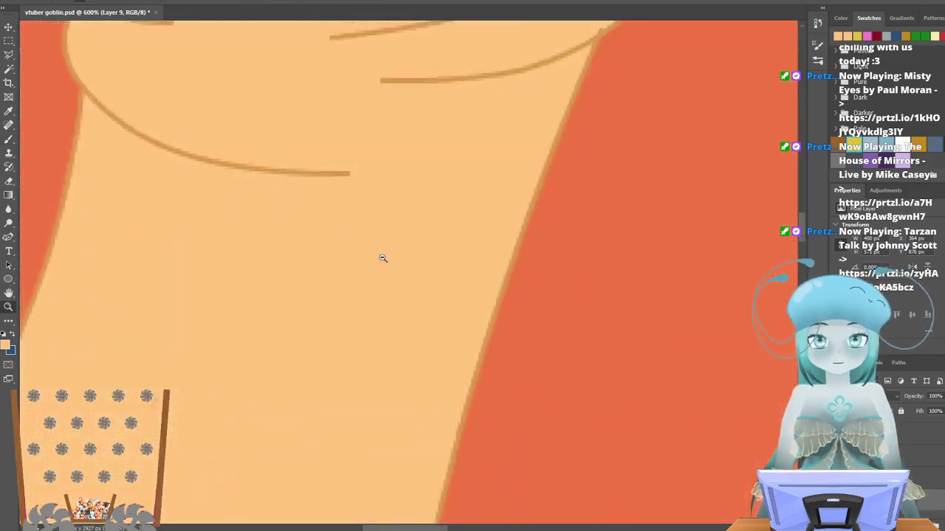
left_click(359, 244)
left_click(358, 244)
left_click(382, 218)
left_click(382, 219)
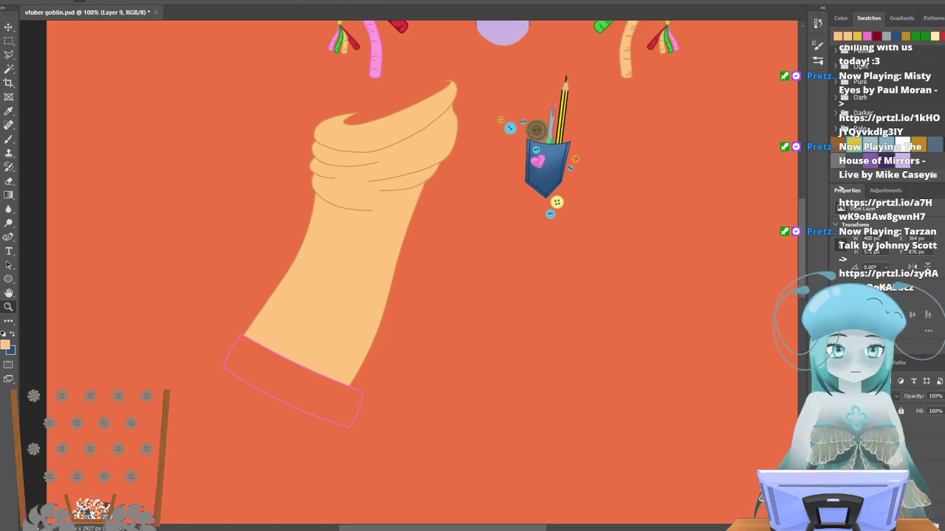
left_click(836, 495)
left_click(837, 477)
left_click(837, 460)
left_click(837, 442)
Examine how the peach sleeve fits the whole character, from the yarn hair down to the overalls' legs.
scroll(625, 451, "up", 10)
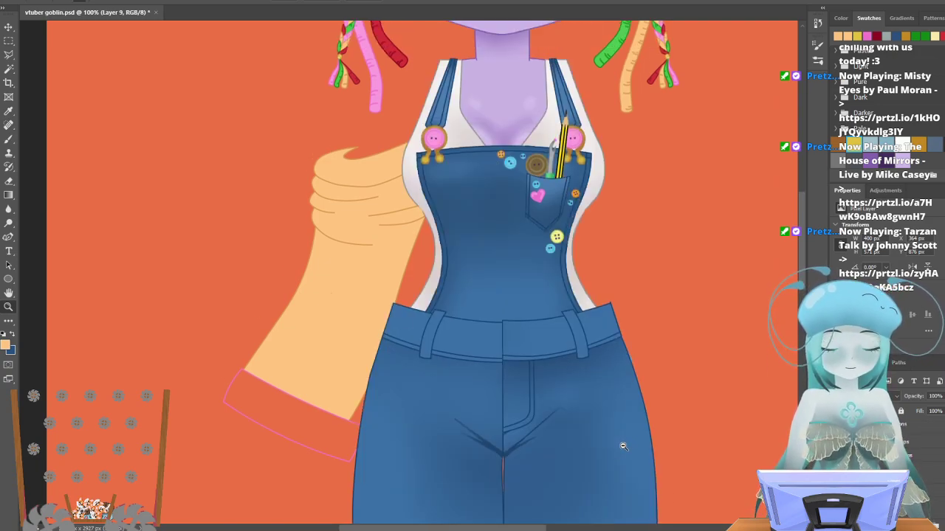
scroll(626, 452, "up", 2)
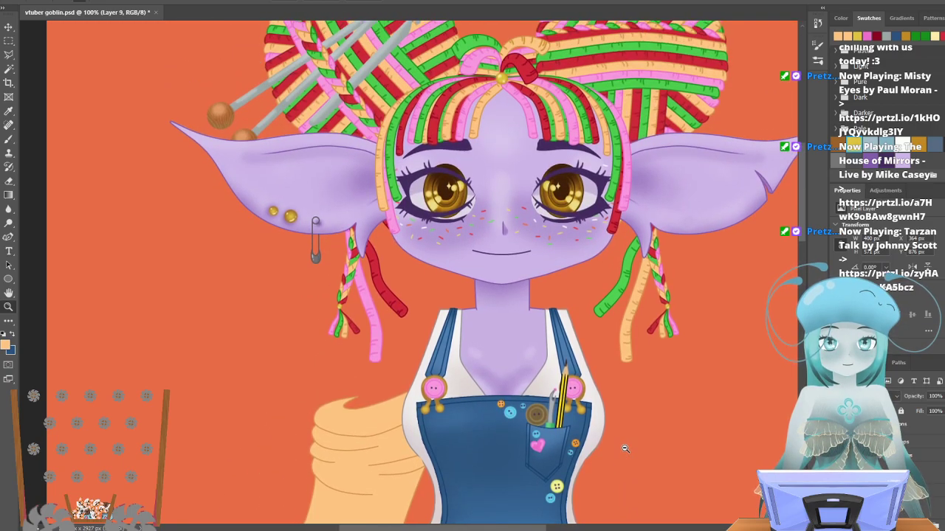
scroll(498, 319, "up", 1)
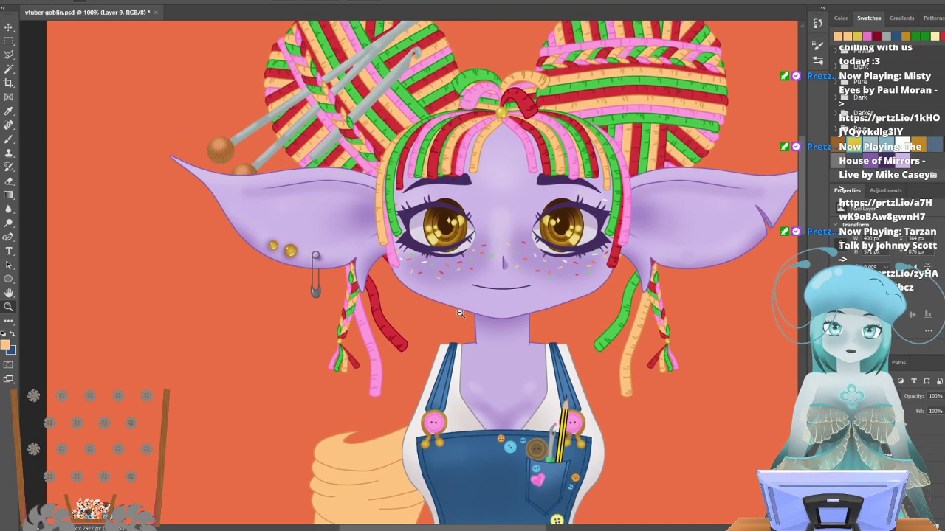
scroll(46, 206, "down", 2)
scroll(191, 51, "down", 1)
left_click(233, 110)
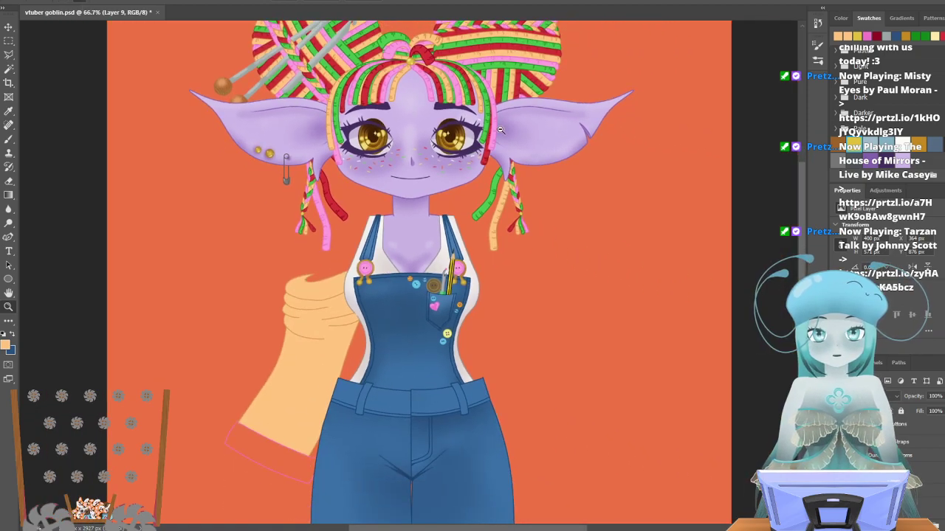
left_click(480, 143)
scroll(270, 138, "down", 3)
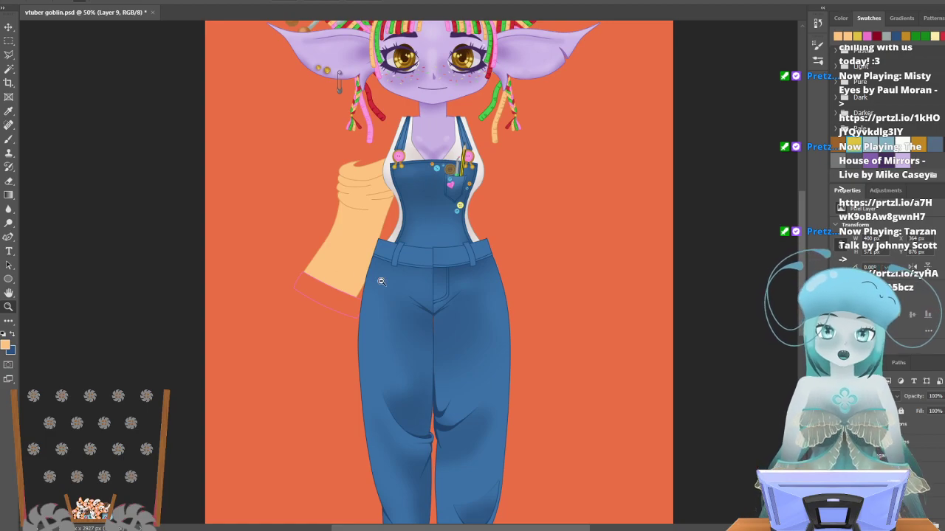
Zoom in on the sleeve gathers and hide the body, undertop and overalls layers that cover the sleeve.
left_click(375, 183)
left_click(375, 183)
left_click(375, 183)
left_click(375, 183)
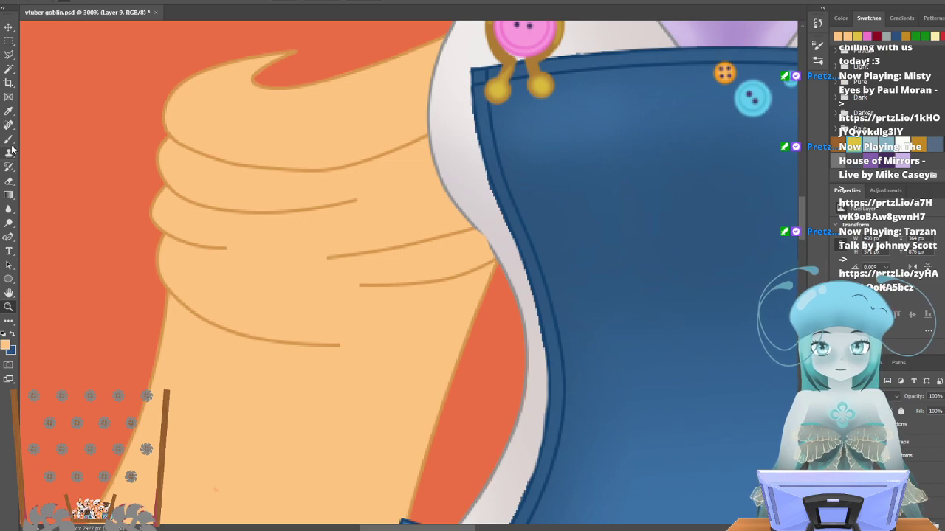
left_click(9, 68)
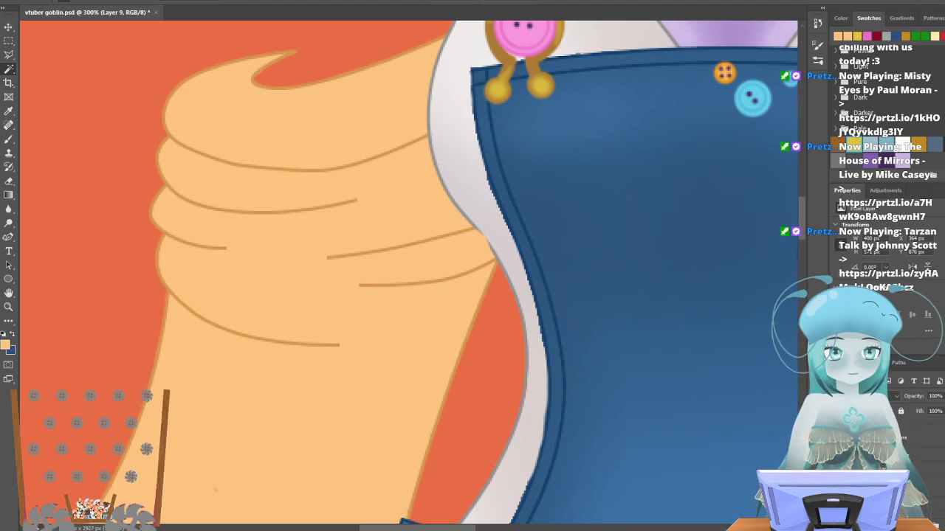
left_click(836, 485)
left_click(837, 468)
left_click(837, 453)
left_click(837, 438)
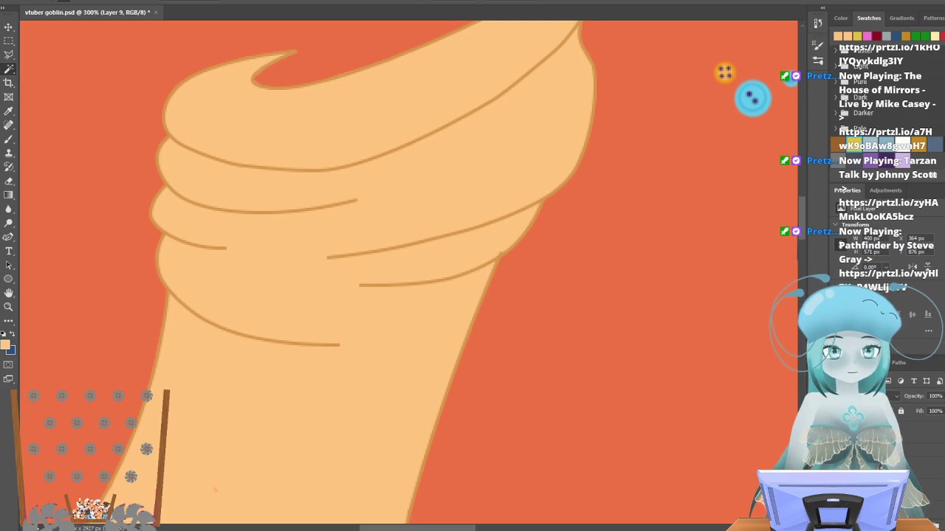
Rasterize the inner sleeve line layer (Shape 39) and erase the line end that overshoots the lowest gather.
left_click(877, 469)
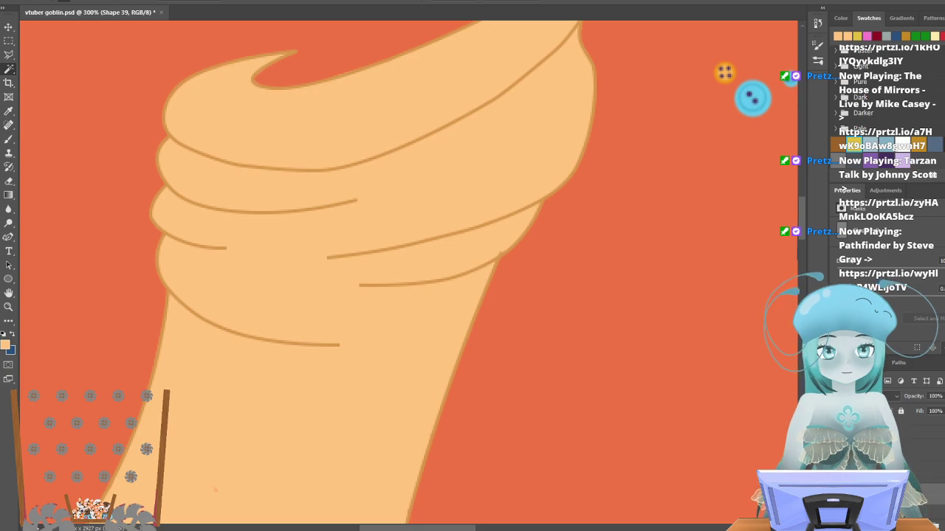
right_click(883, 484)
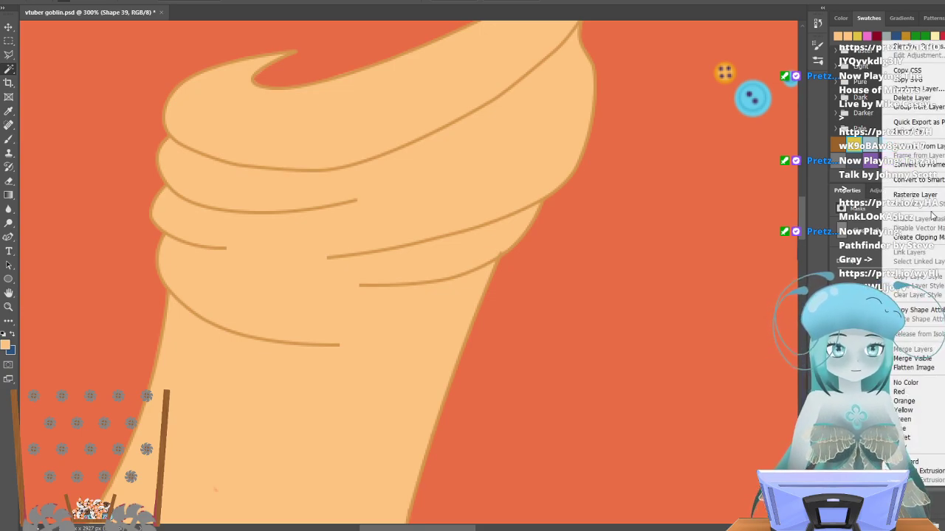
left_click(915, 195)
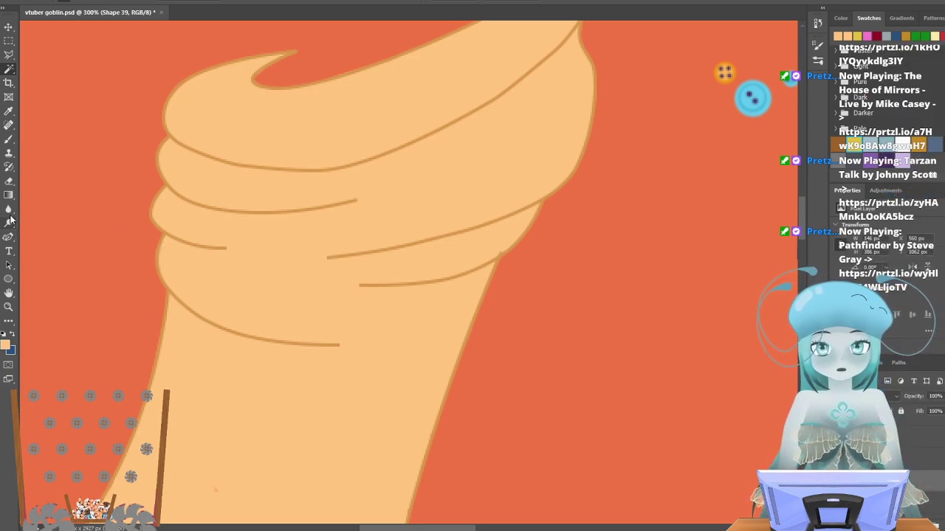
left_click(9, 181)
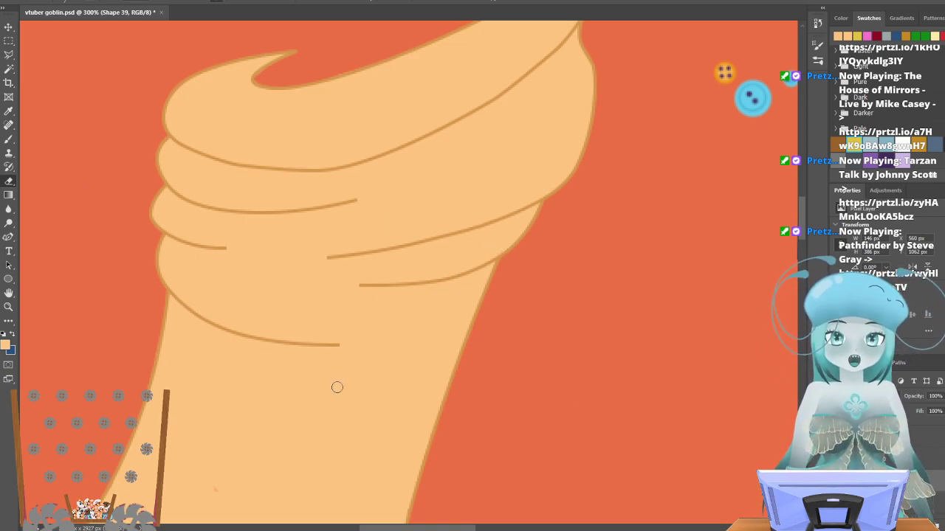
scroll(295, 377, "up", 3)
scroll(288, 365, "down", 4)
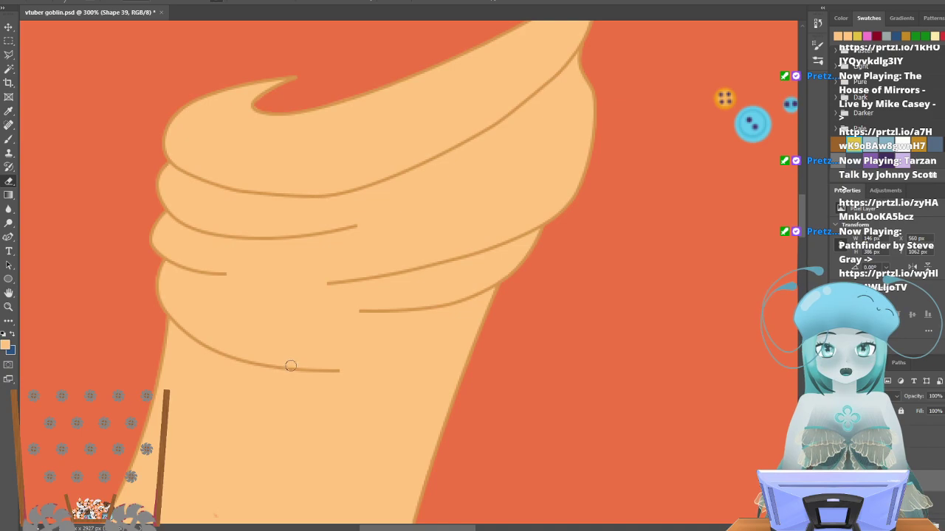
scroll(280, 329, "down", 2)
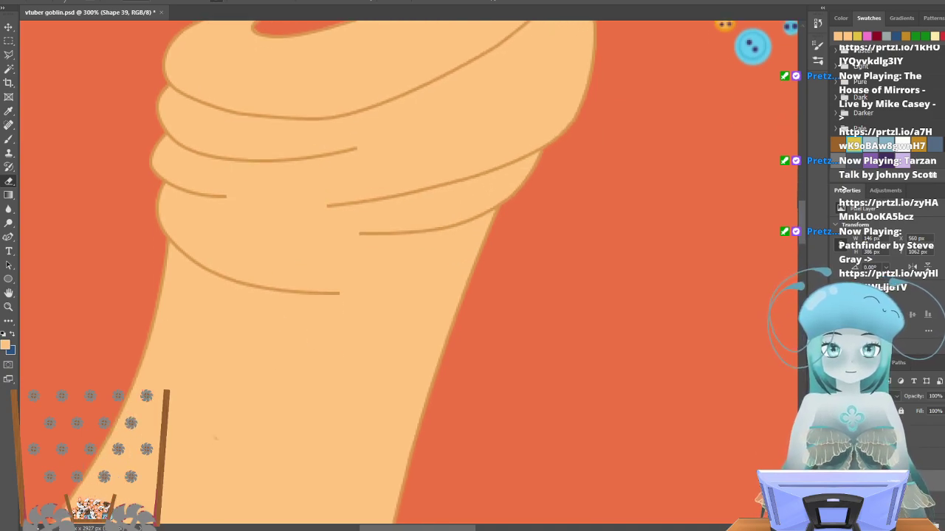
Rasterize the outer sleeve line layer (Shape 40) and merge it with the inner sleeve line layer.
right_click(886, 383)
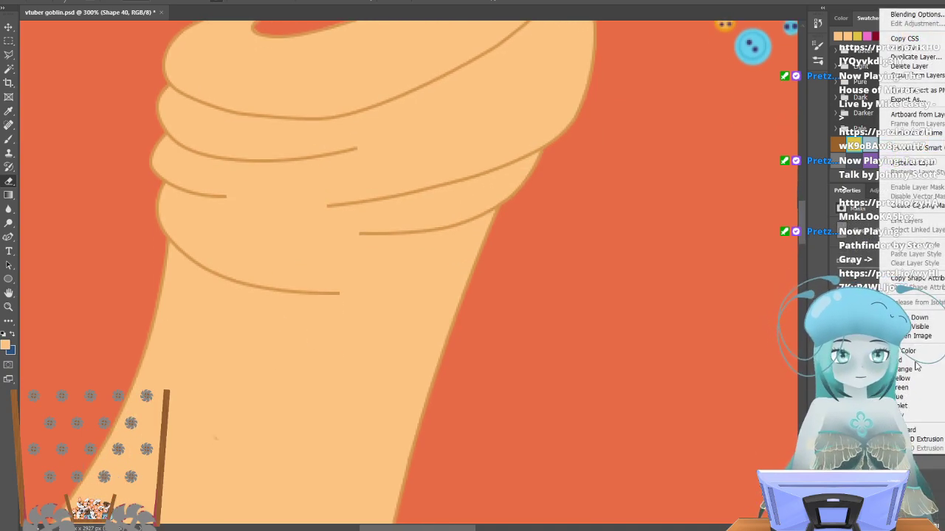
left_click(915, 162)
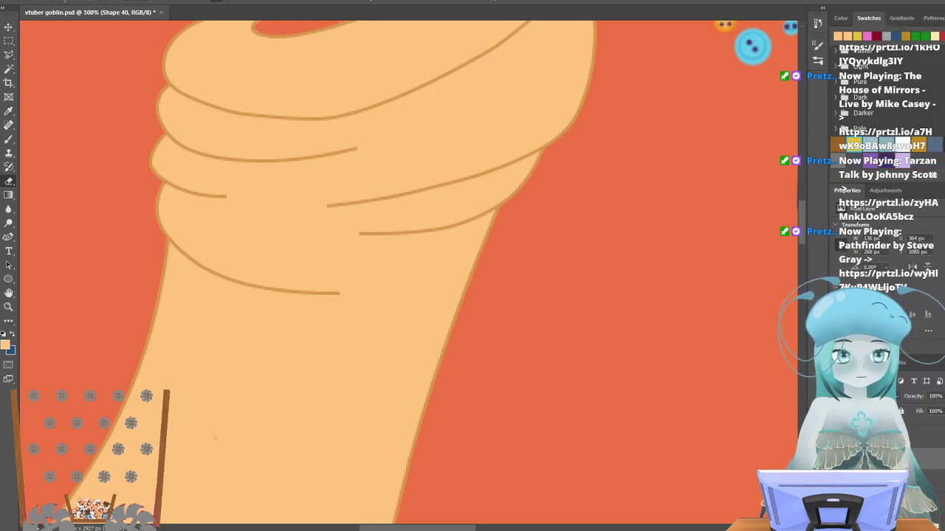
left_click(885, 476, "shift")
right_click(886, 472)
left_click(925, 338)
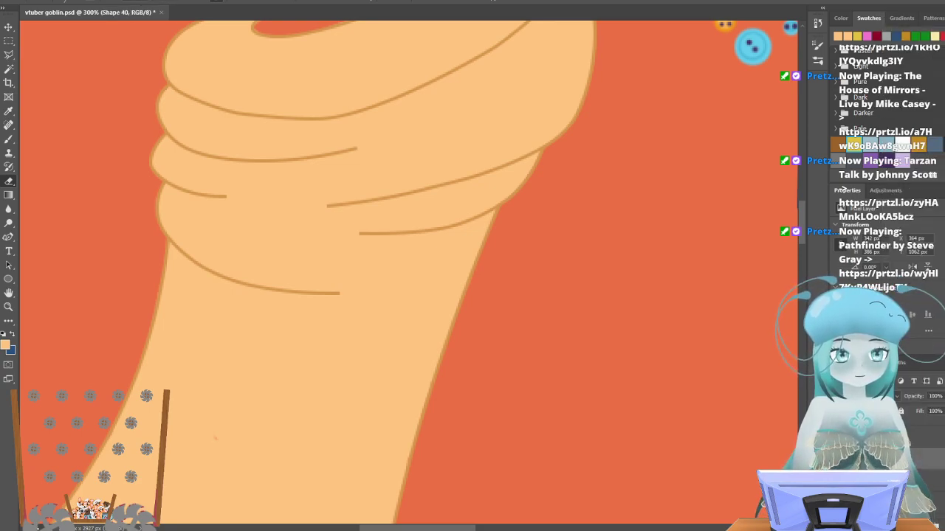
Rasterize Shape 38 and fade the inner end of the lowest outer fold line with a 78 px Soft Round eraser.
left_click(837, 480)
left_click(836, 480)
left_click(893, 480)
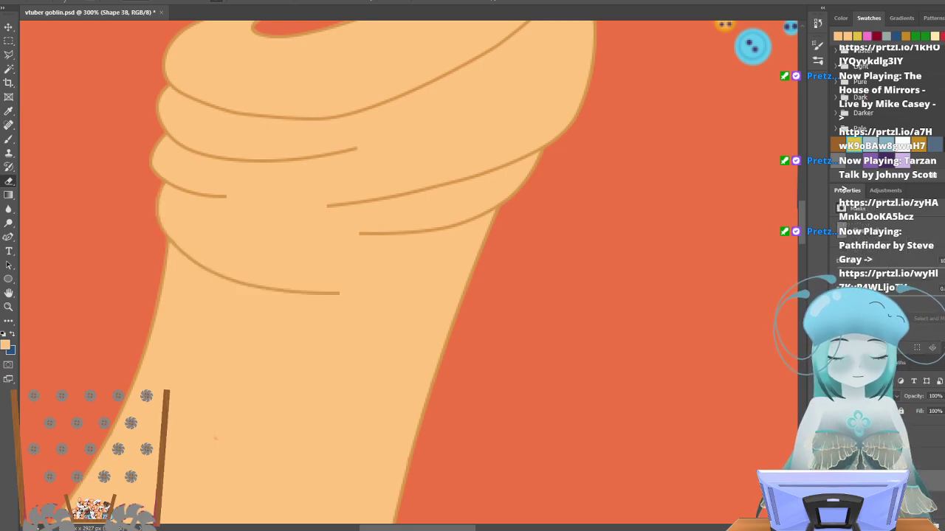
right_click(893, 480)
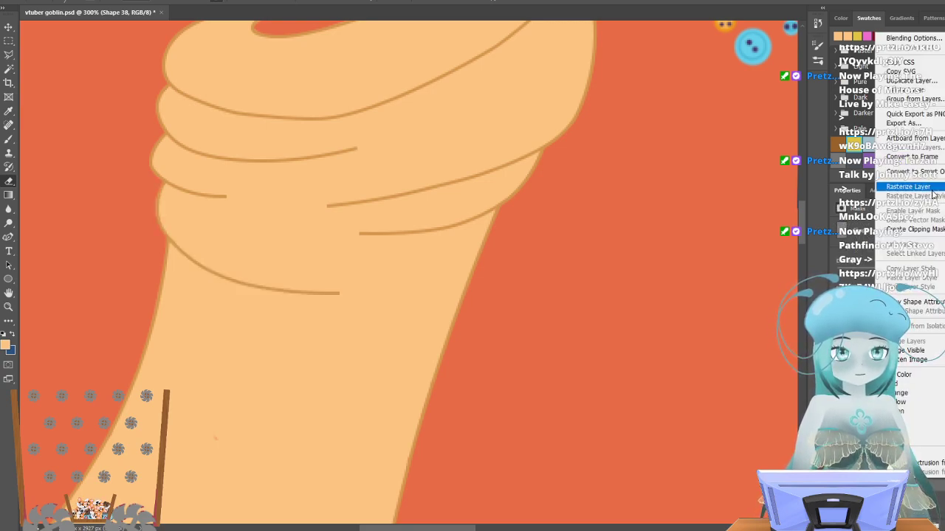
left_click(908, 187)
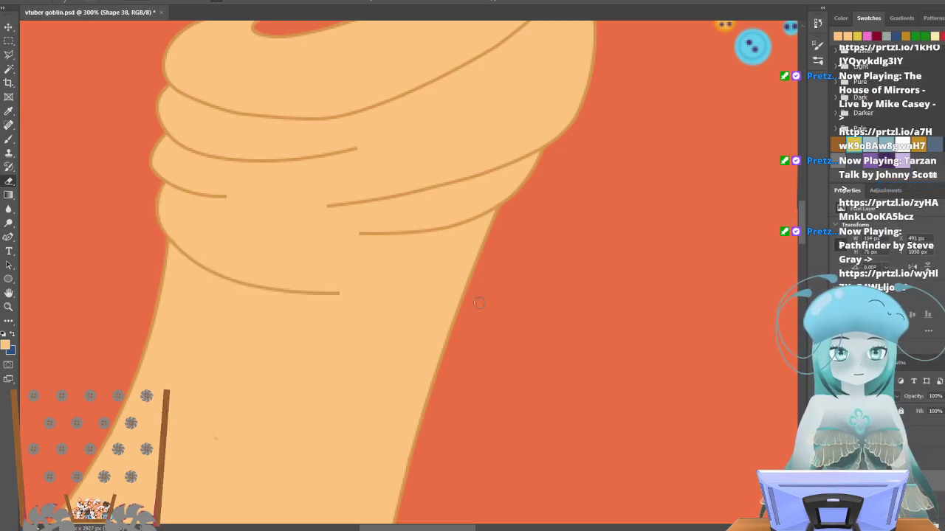
left_click(79, 1)
left_click(87, 30)
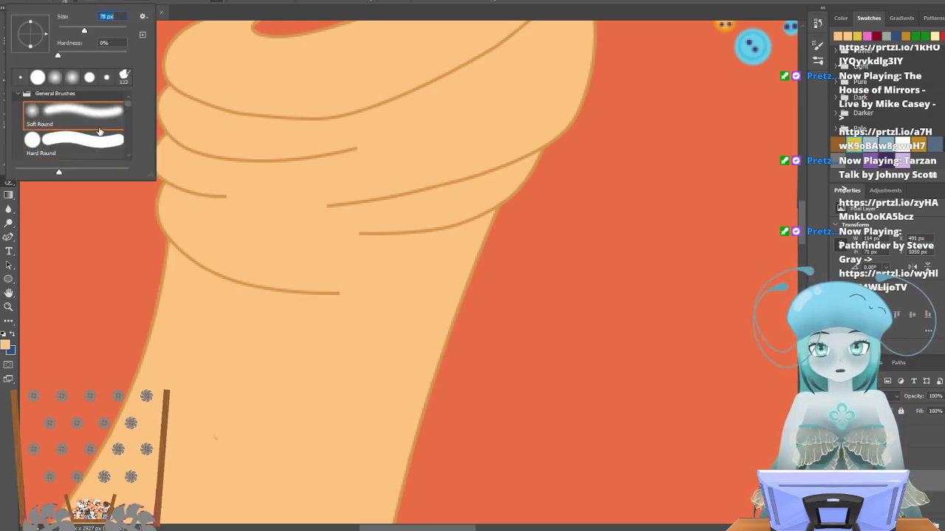
left_click_drag(327, 287, 333, 299)
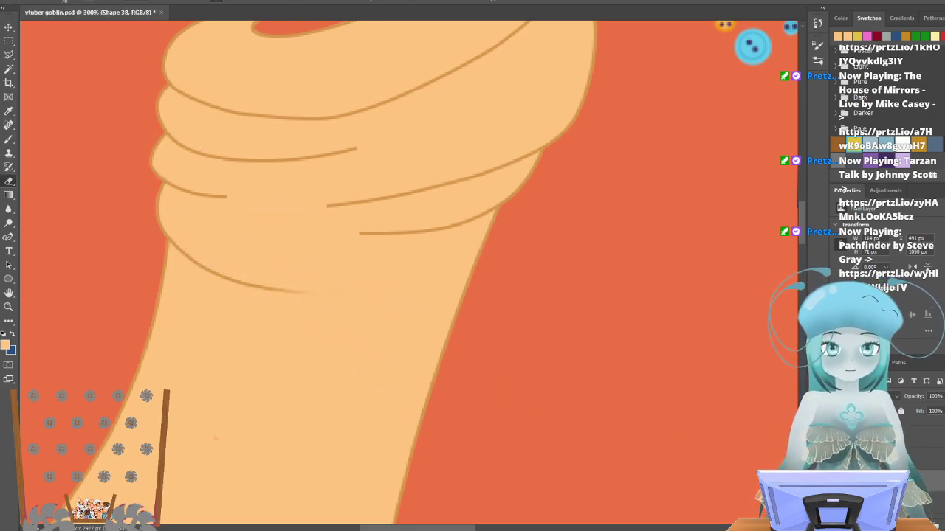
Rasterize Shape 37 and softly erase the tip of the lowest fold line on the sleeve's body side.
right_click(926, 350)
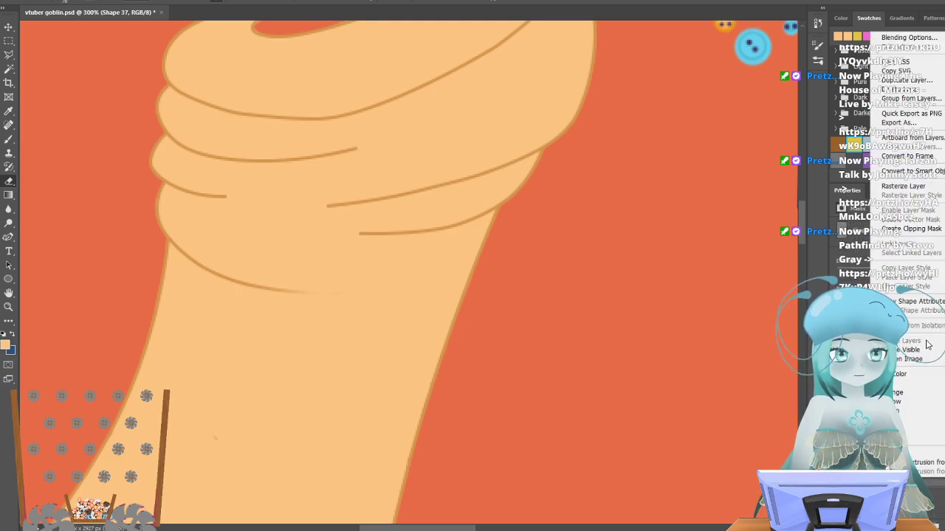
left_click(904, 186)
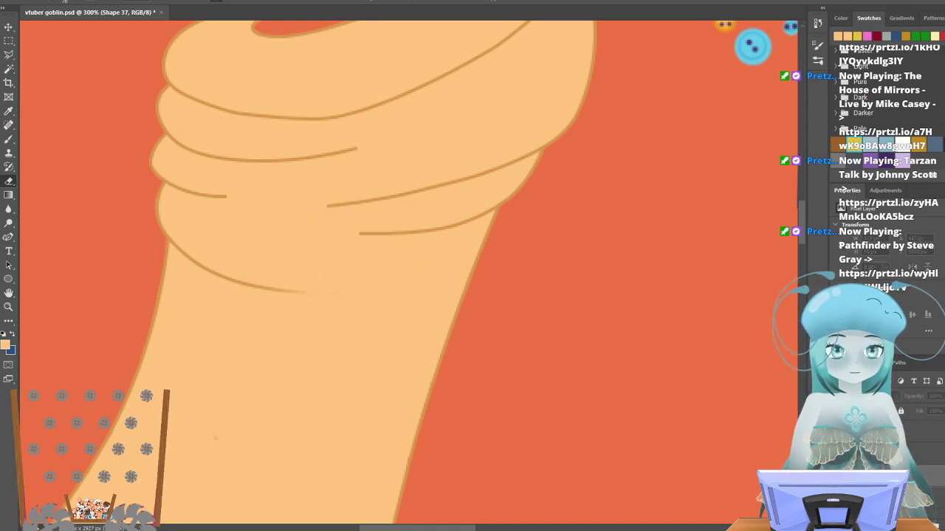
left_click(838, 476)
left_click(363, 266)
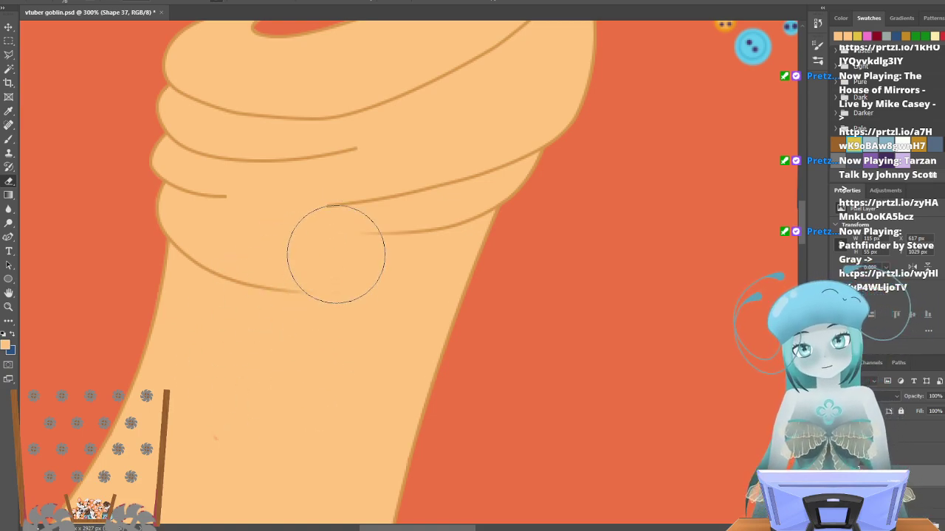
Rasterize Shape 36 and fade the tip of the next fold line up on the sleeve's body side.
scroll(318, 409, "up", 3)
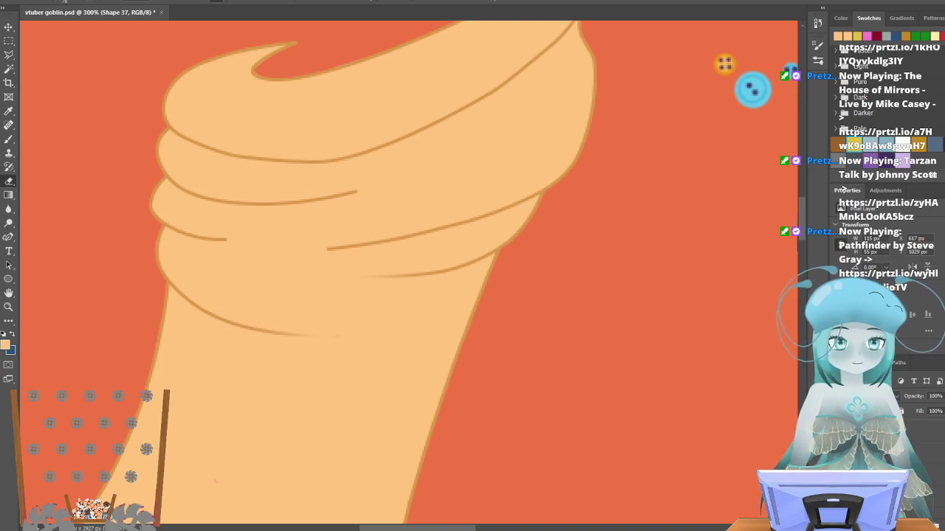
left_click(909, 417)
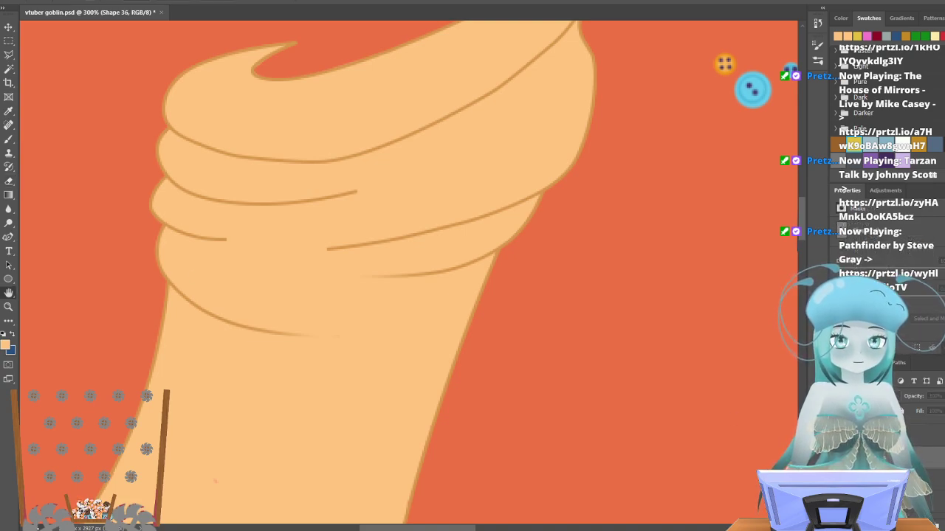
key("e")
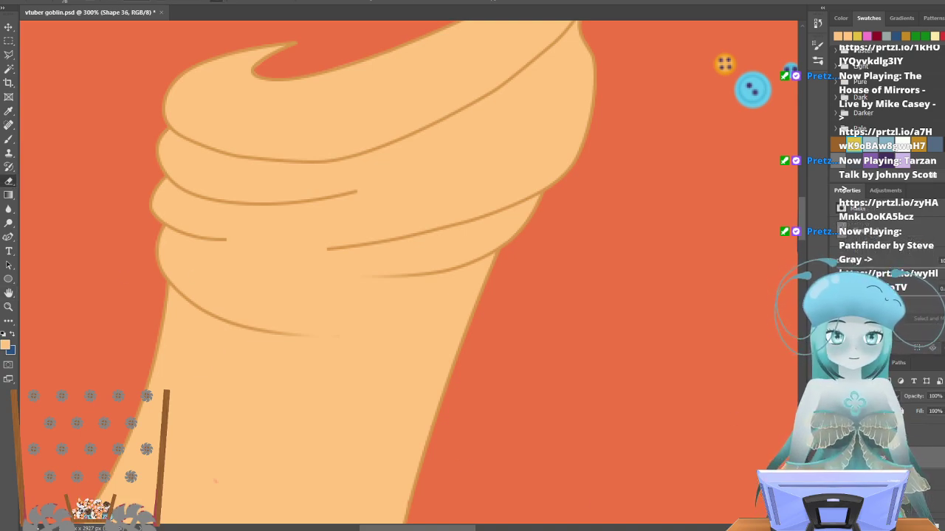
right_click(890, 417)
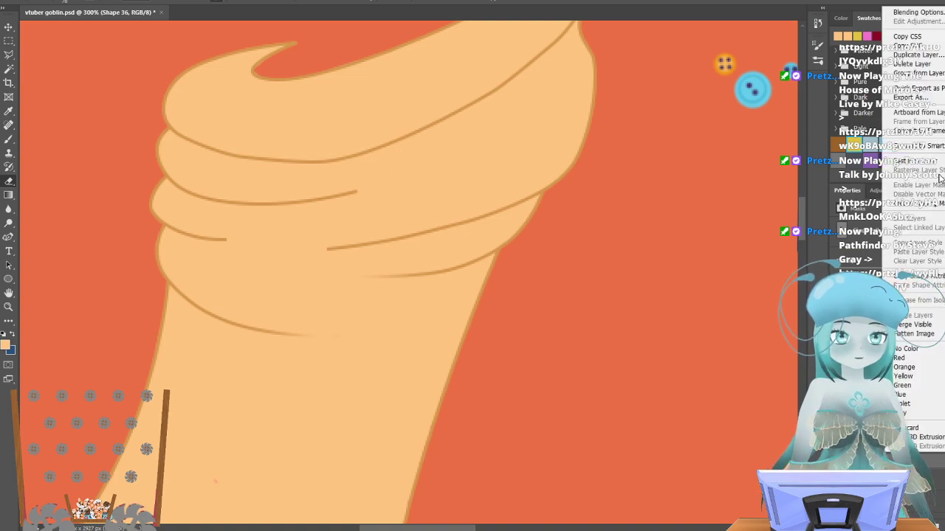
left_click(942, 163)
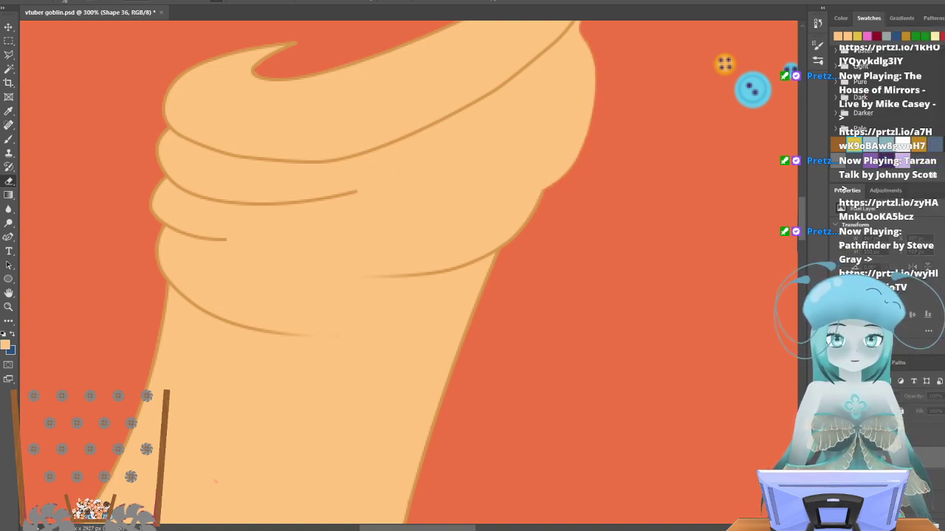
left_click(344, 254)
Rasterize Shape 35 and fade the inner tip of the short fold line on the sleeve's outer side.
scroll(727, 510, "down", 2)
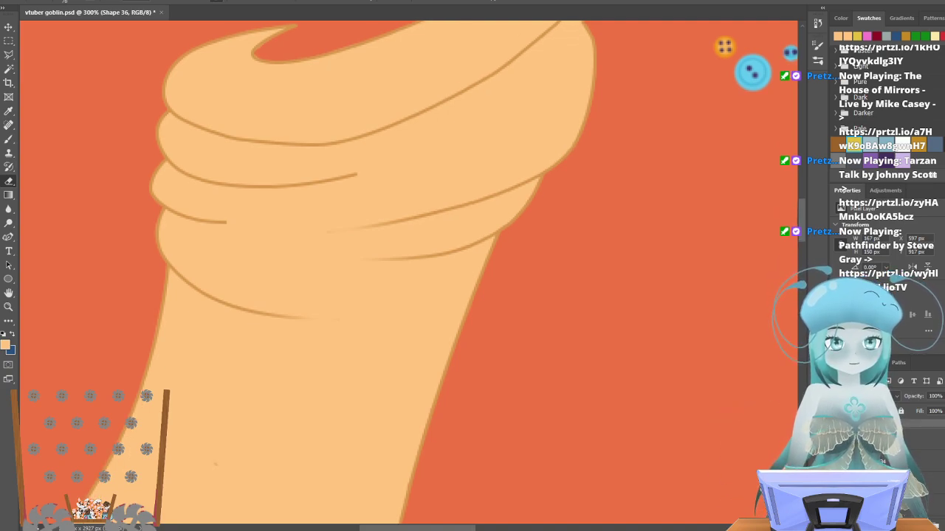
right_click(921, 404)
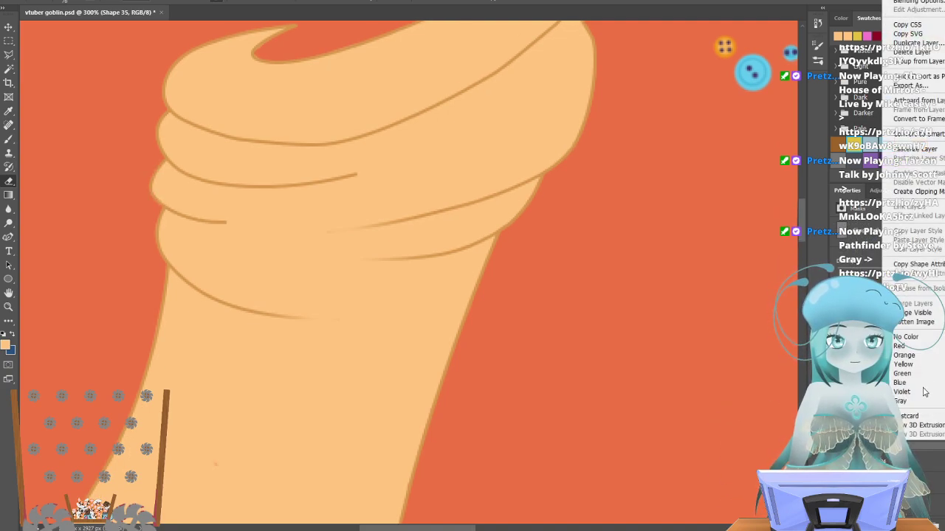
left_click(915, 148)
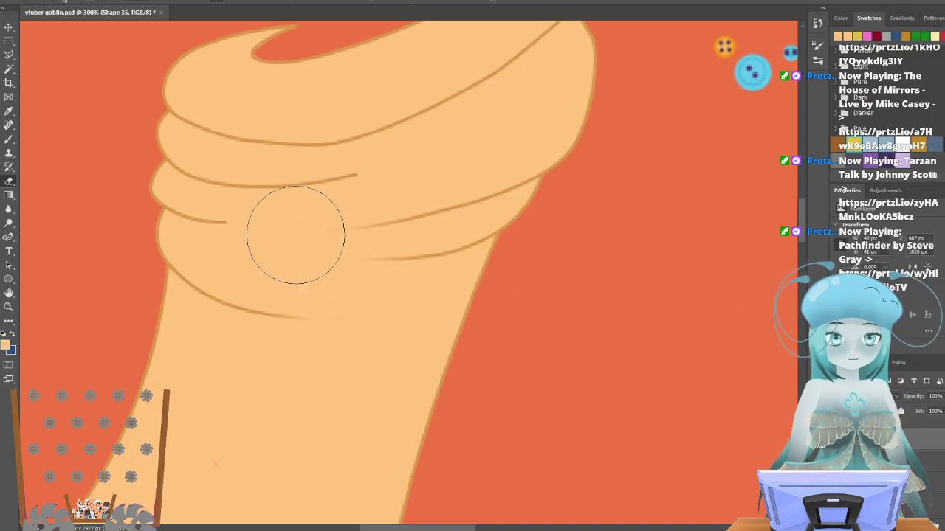
left_click(243, 222)
Rasterize Shape 34 and softly erase the inner tip of the fold line above the short outer one.
right_click(883, 432)
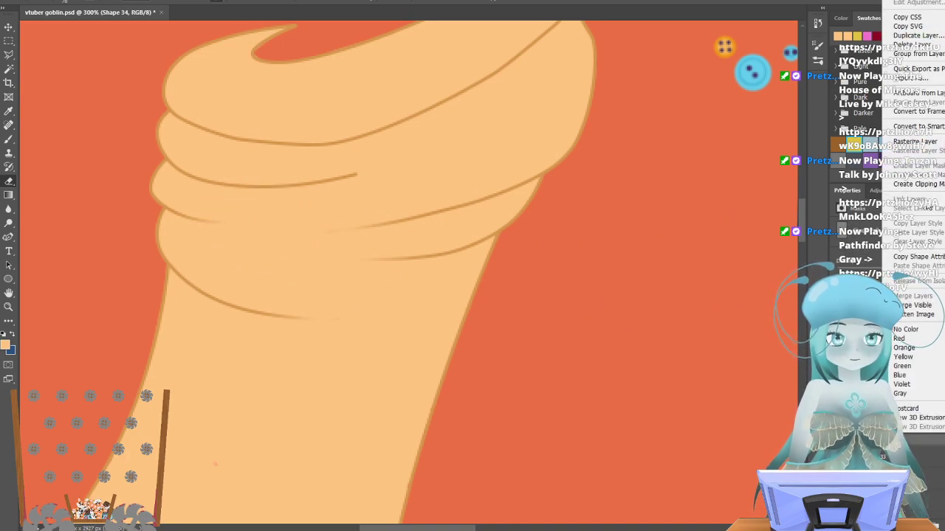
left_click(919, 142)
left_click(837, 434)
left_click(836, 434)
left_click(357, 184)
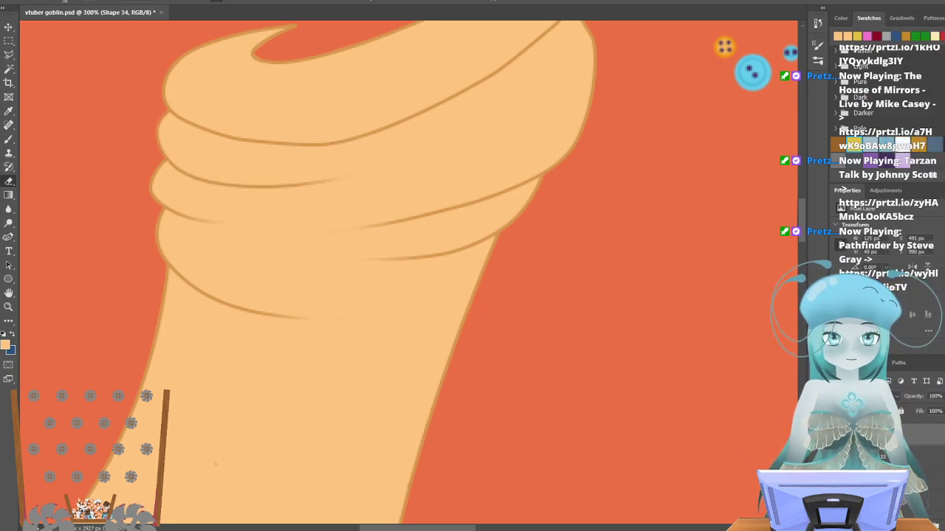
Rasterize Shape 33 and softly thin the middle of the long top fold line across the sleeve.
right_click(923, 443)
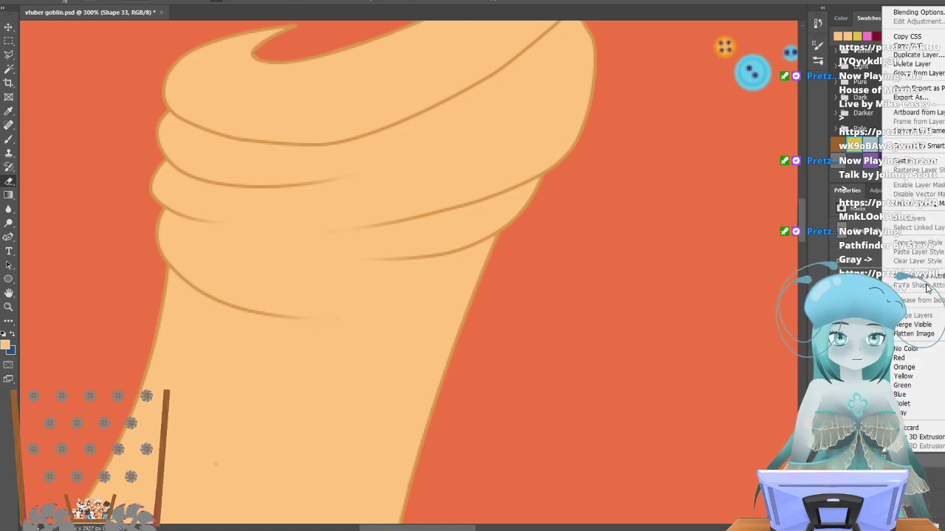
key("Escape")
left_click_drag(350, 171, 420, 146)
left_click_drag(323, 190, 309, 178)
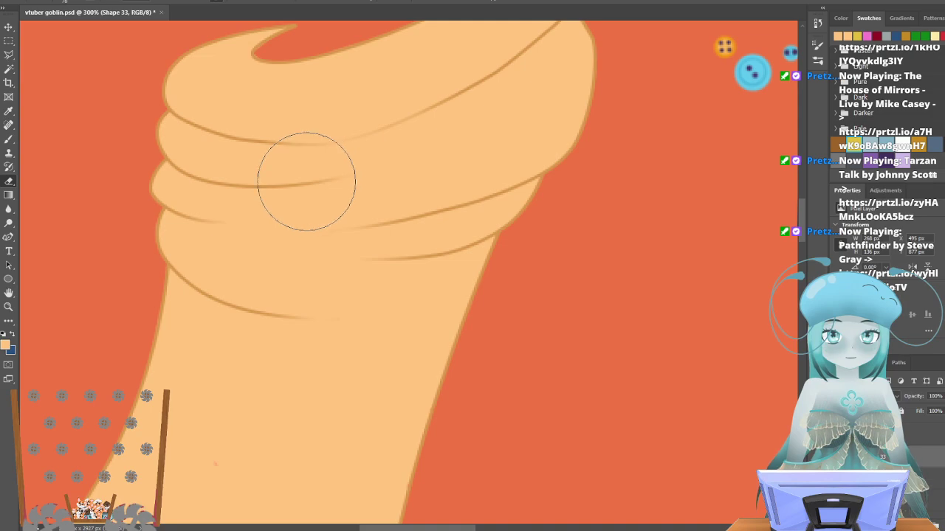
scroll(273, 411, "up", 5)
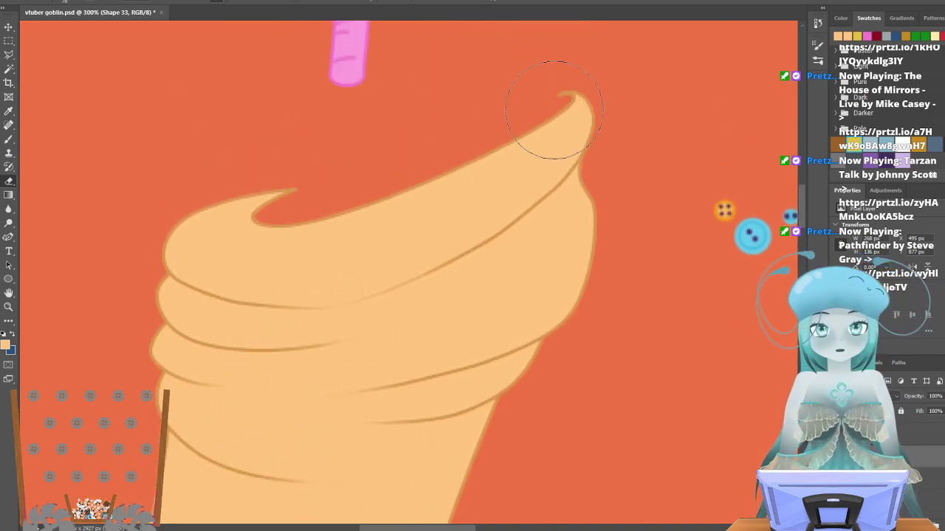
scroll(169, 236, "down", 3)
scroll(207, 207, "down", 2)
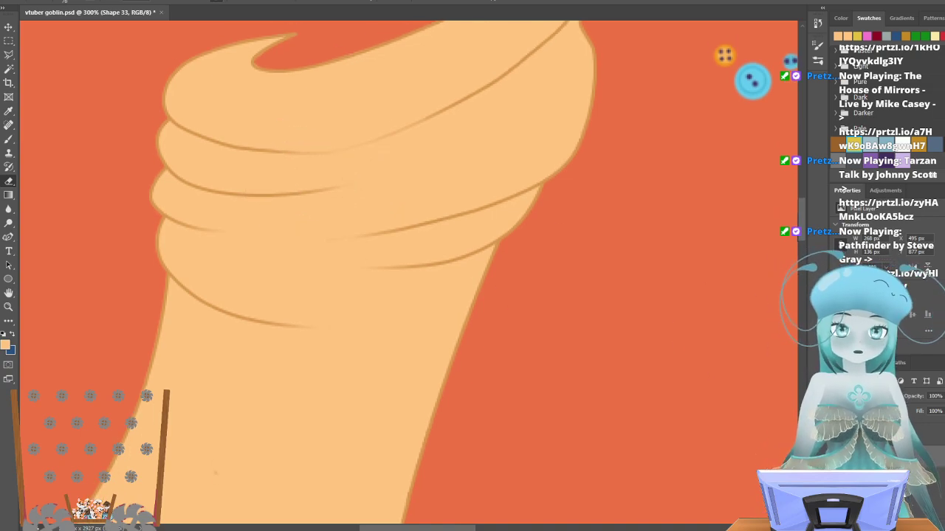
Toggle Shape 32's visibility to identify it and rasterize the layer.
left_click(837, 477)
left_click(837, 477)
right_click(882, 478)
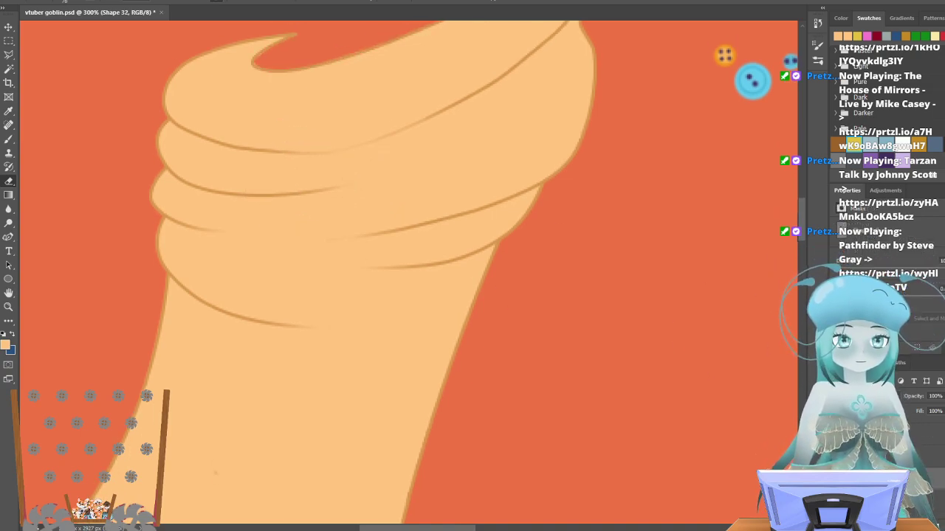
left_click(922, 185)
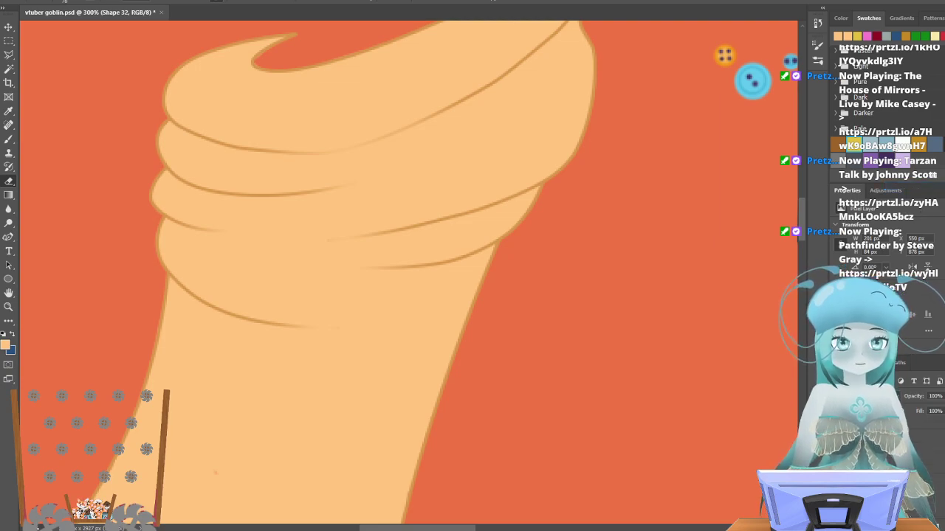
Merge the sleeve's rasterized line layers into a single layer and toggle layer visibility to check the linework against the fill.
left_click(882, 469, "shift")
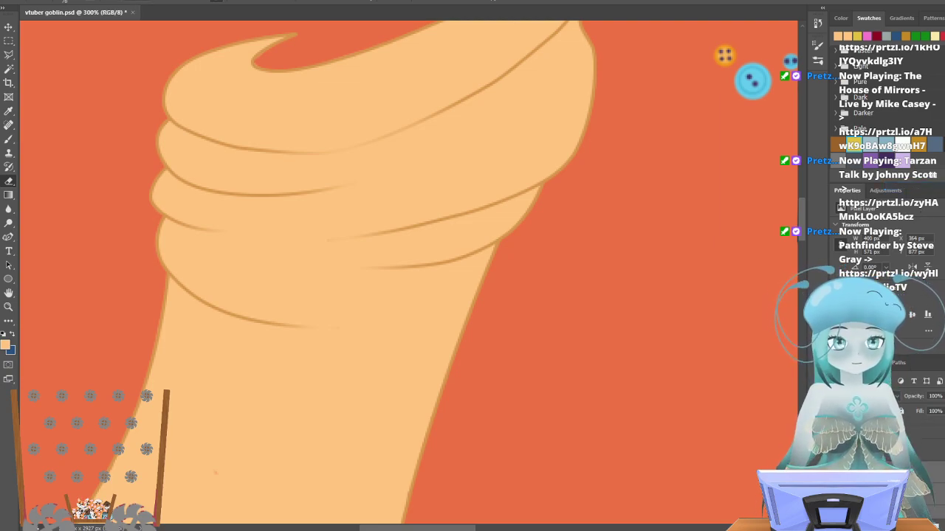
right_click(882, 470)
left_click(915, 333)
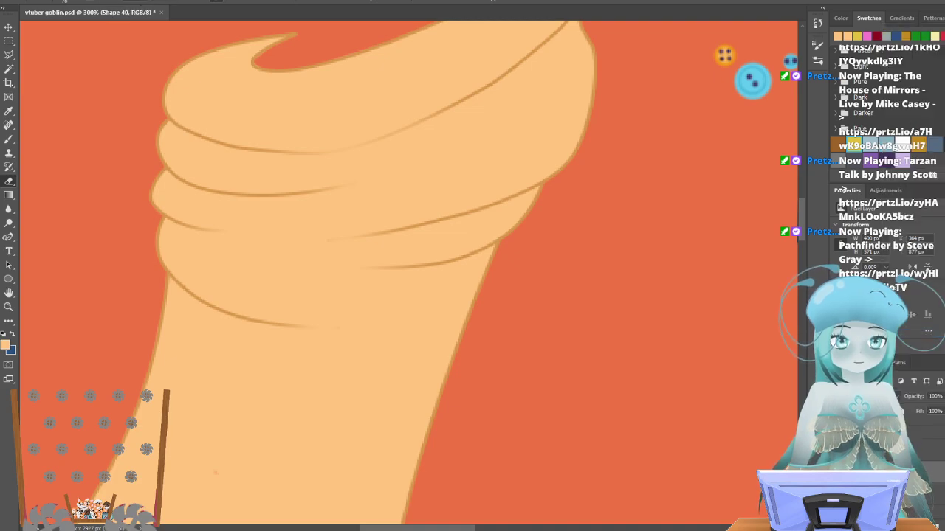
left_click(836, 472)
left_click(837, 473)
left_click(837, 490)
left_click(837, 490)
scroll(264, 147, "up", 5)
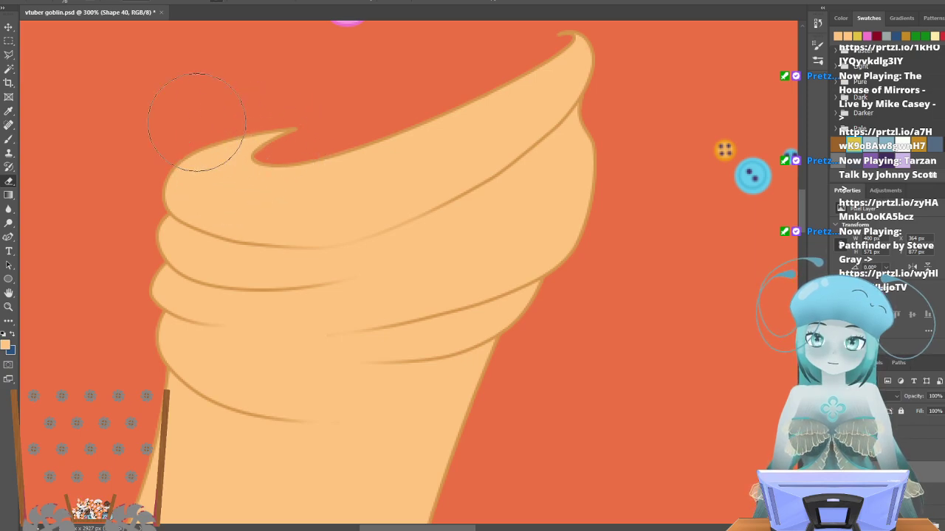
Set up the Brush tool with the Soft Round preset at 28 px and 0% hardness.
left_click(7, 140)
left_click(70, 2)
left_click_drag(62, 31, 77, 30)
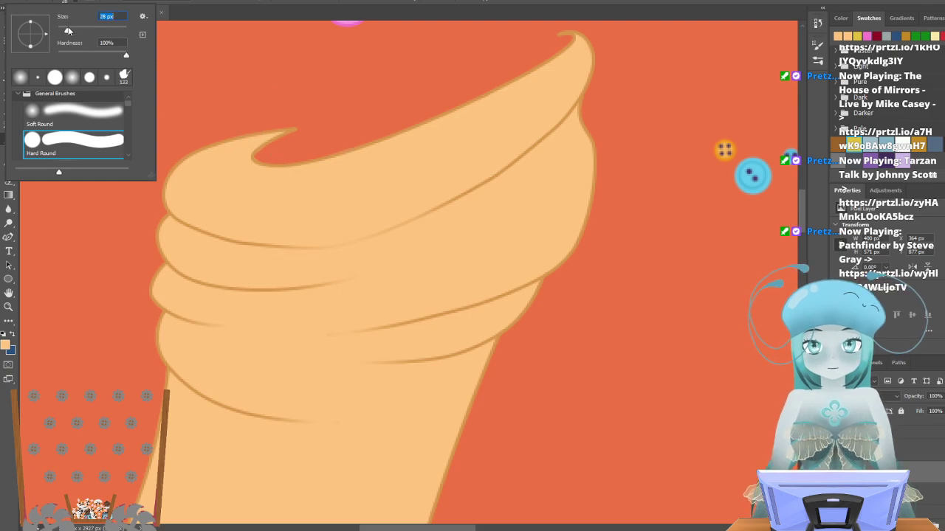
left_click(113, 122)
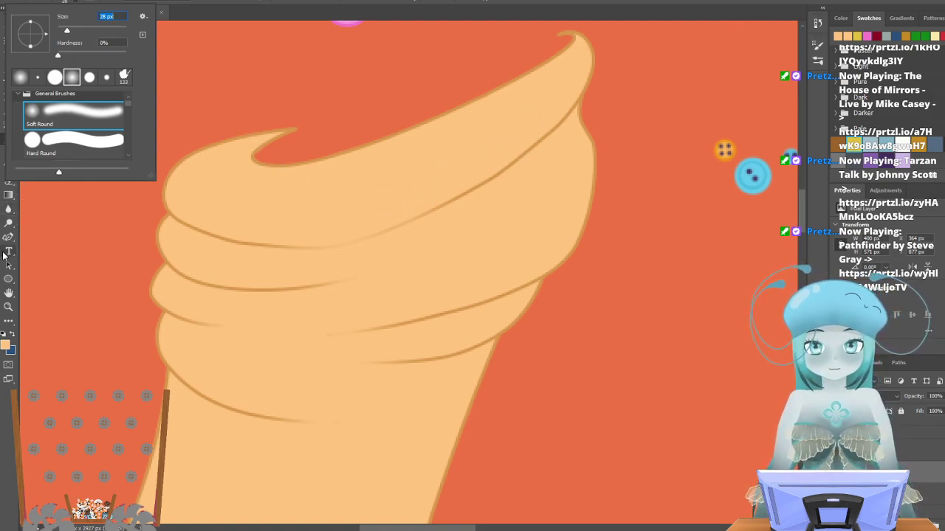
key("Escape")
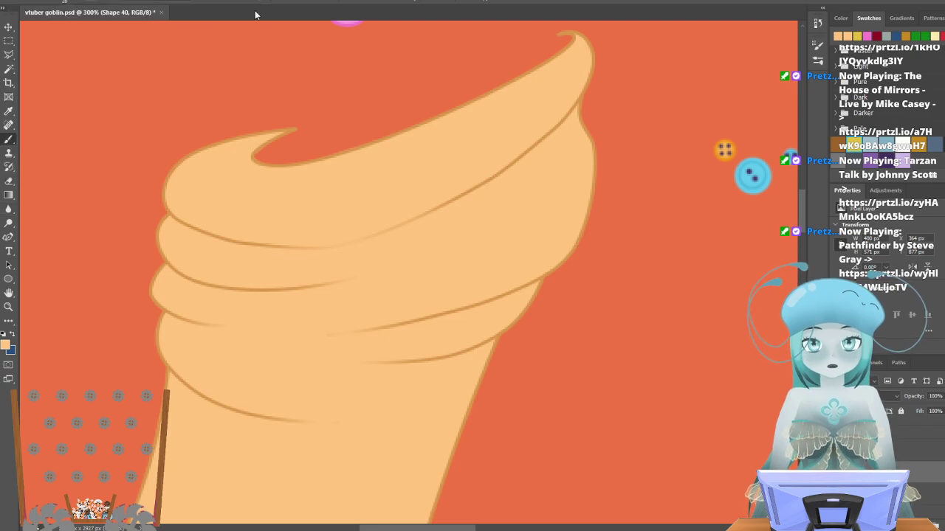
left_click(10, 114)
scroll(383, 222, "up", 2)
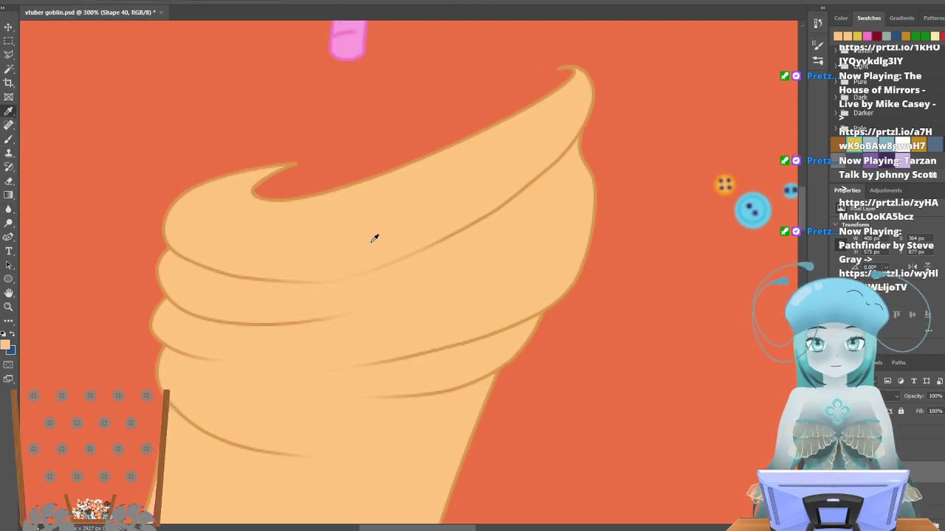
scroll(372, 242, "down", 4)
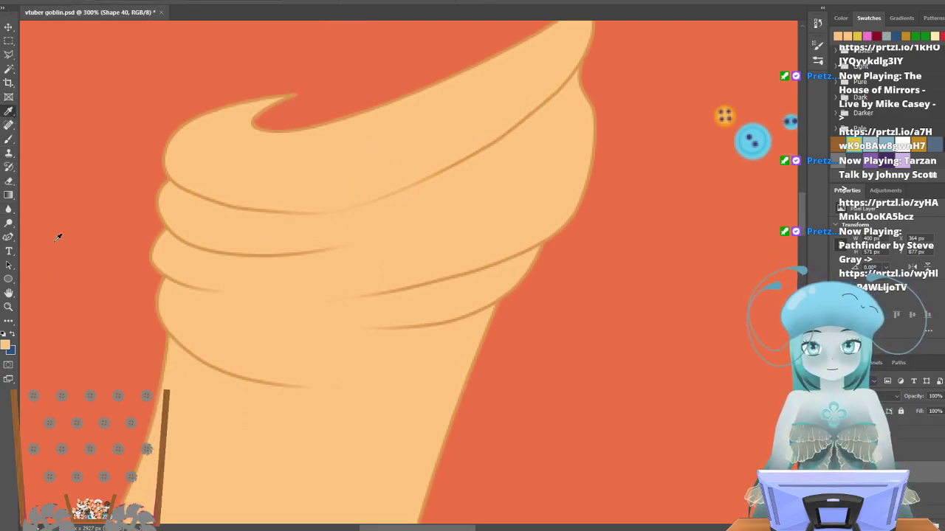
Add a new layer above Layer 9 and select the whole sleeve silhouette from Layer 9, keeping the new layer active.
key("alt+[")
key("ctrl+shift+alt+n")
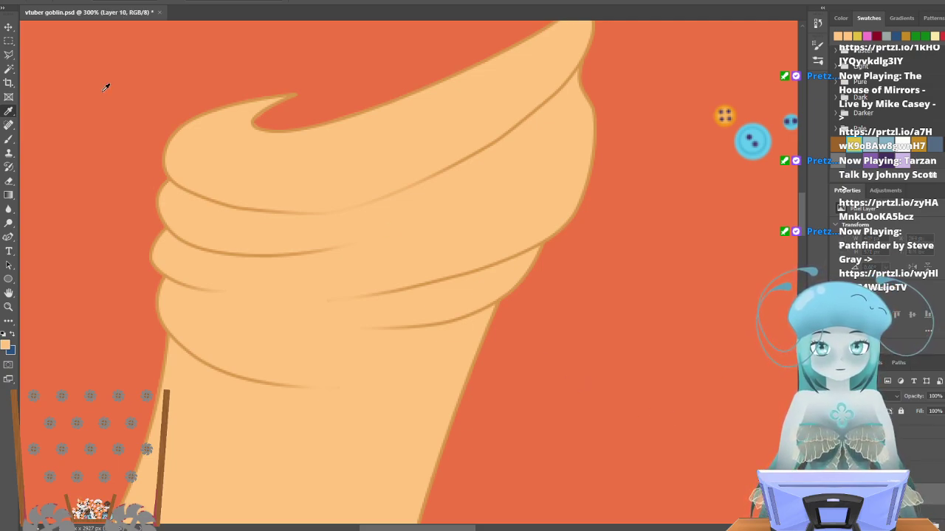
key("w")
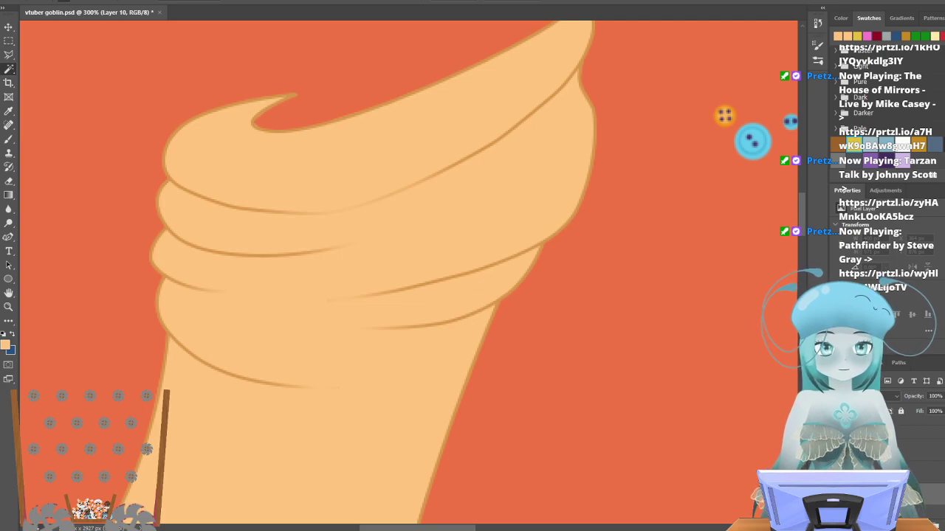
key("ctrl+z")
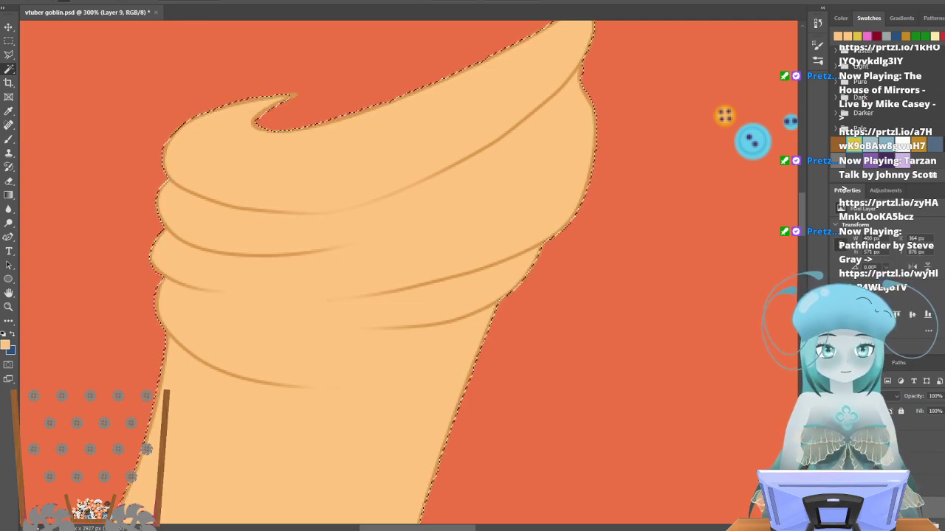
key("alt+bracketright")
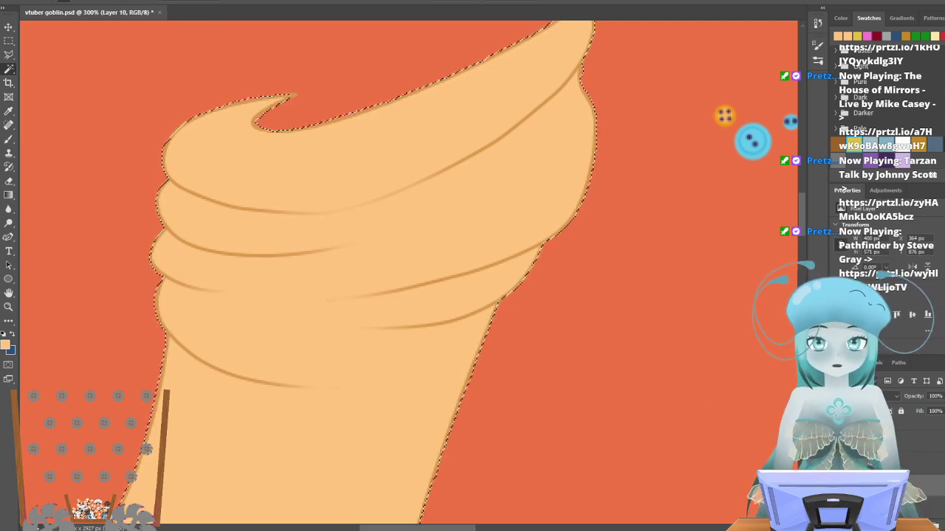
Sample a darker tan from the fold lines as the foreground color for shading and return to the Brush.
left_click(6, 344)
left_click_drag(233, 223, 242, 229)
left_click(411, 208)
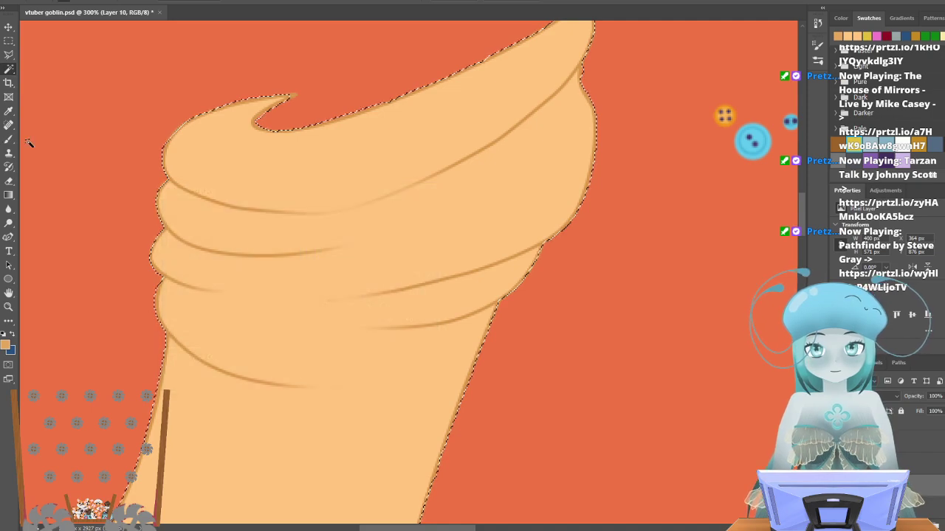
left_click(9, 138)
mouse_move(276, 102)
left_mouse_down()
mouse_move(251, 126)
mouse_move(266, 138)
mouse_move(324, 120)
mouse_move(264, 139)
mouse_move(244, 122)
mouse_move(274, 132)
left_mouse_up()
key("ctrl+z")
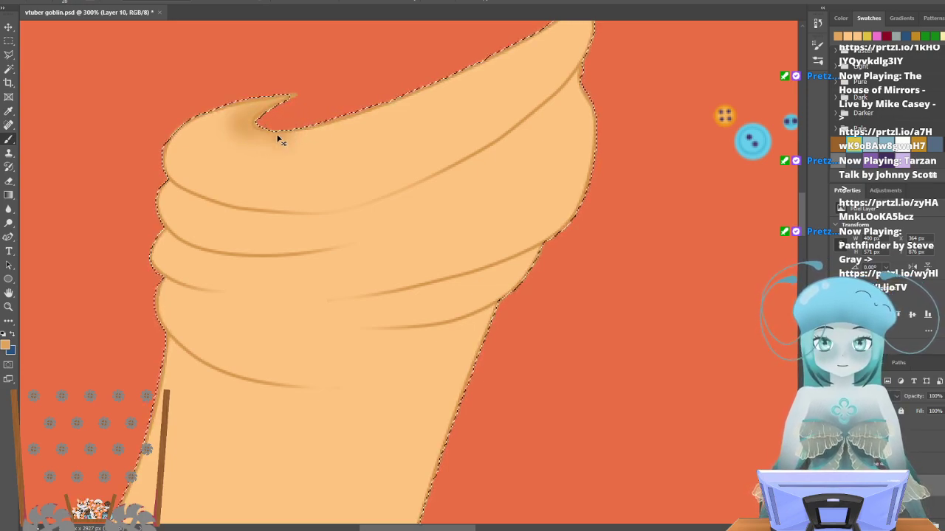
key("ctrl+z")
key("ctrl+z")
key("ctrl+z")
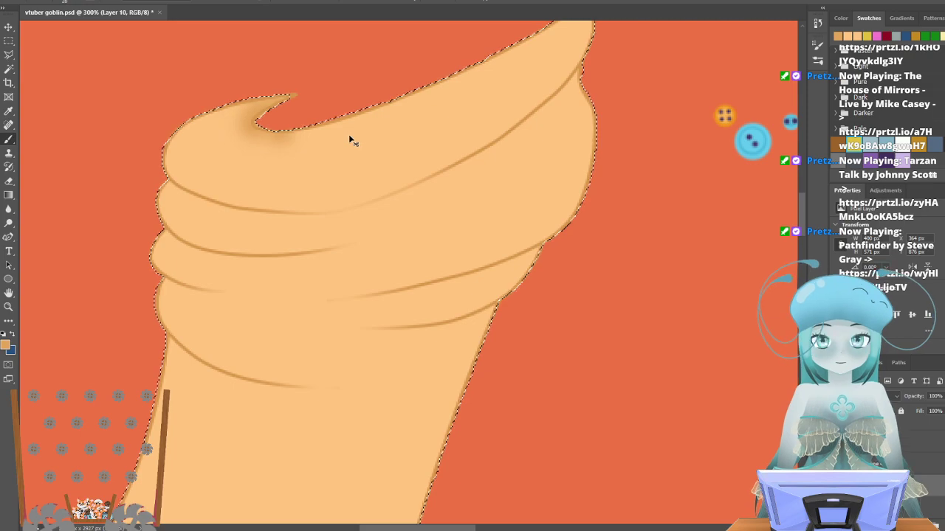
key("ctrl+z")
Enlarge the soft brush for broader sleeve shading.
key("ctrl+d")
left_click(39, 0)
left_click(67, 3)
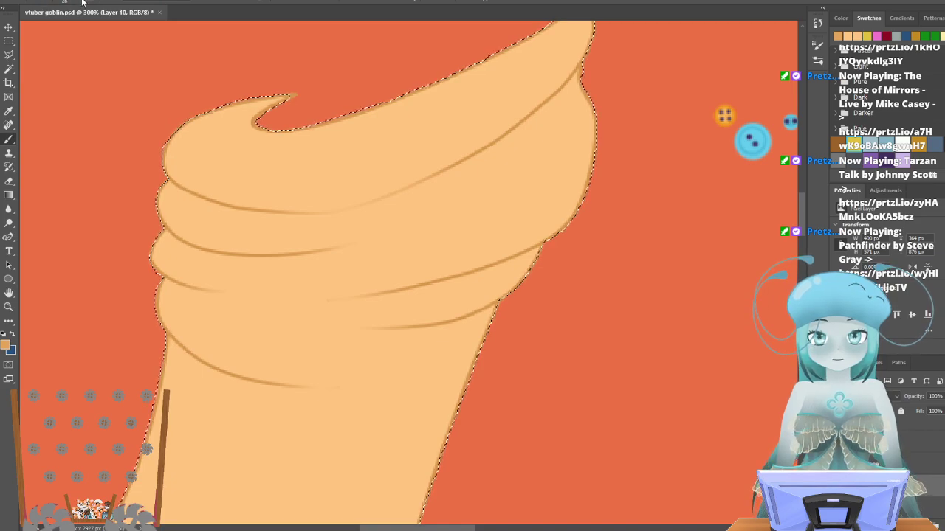
left_click(76, 1)
Brush soft tan shading onto the cuff around its notch and at the pointed tip.
left_click_drag(323, 113, 220, 107)
scroll(254, 141, "up", 2)
scroll(364, 142, "up", 2)
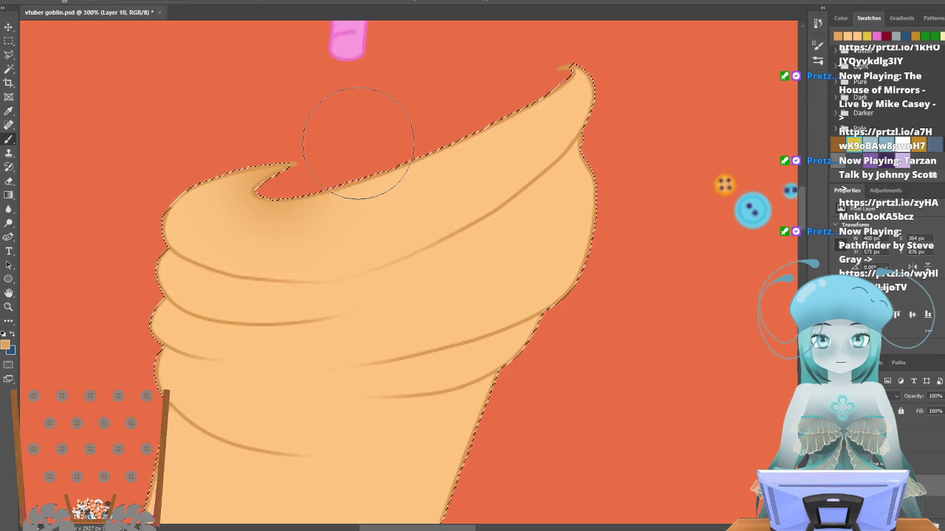
mouse_move(521, 89)
left_mouse_down()
mouse_move(537, 77)
mouse_move(620, 100)
left_mouse_up()
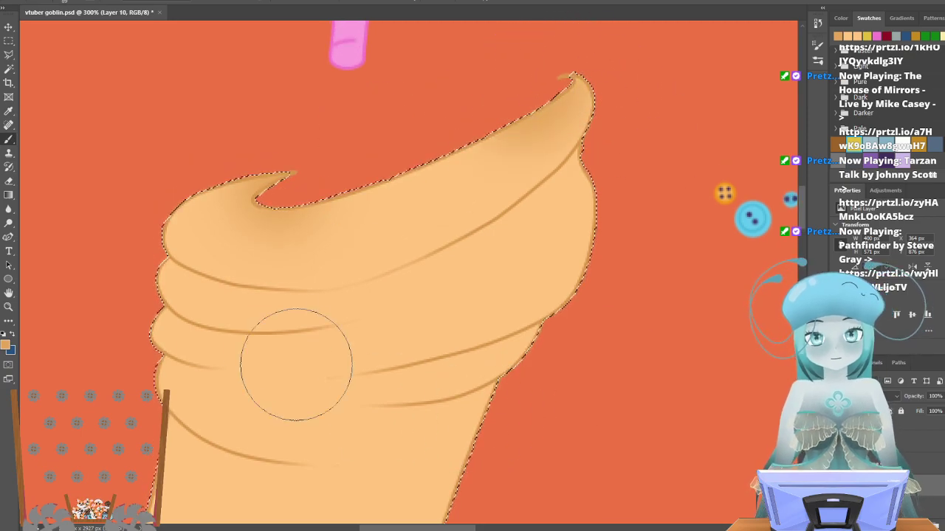
Shade below the lowest fold line on the sleeve's outer side and trim the spill above it with a hard round eraser.
scroll(317, 376, "down", 2)
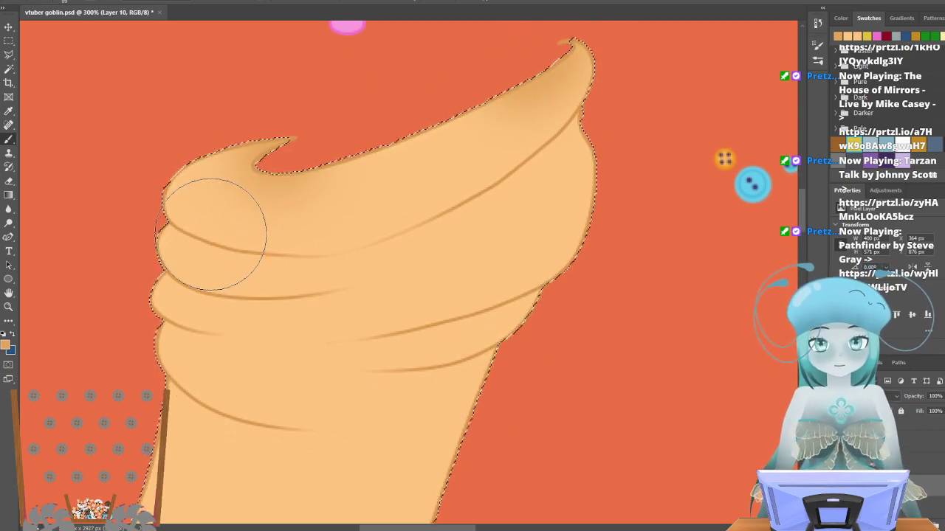
scroll(195, 428, "down", 1)
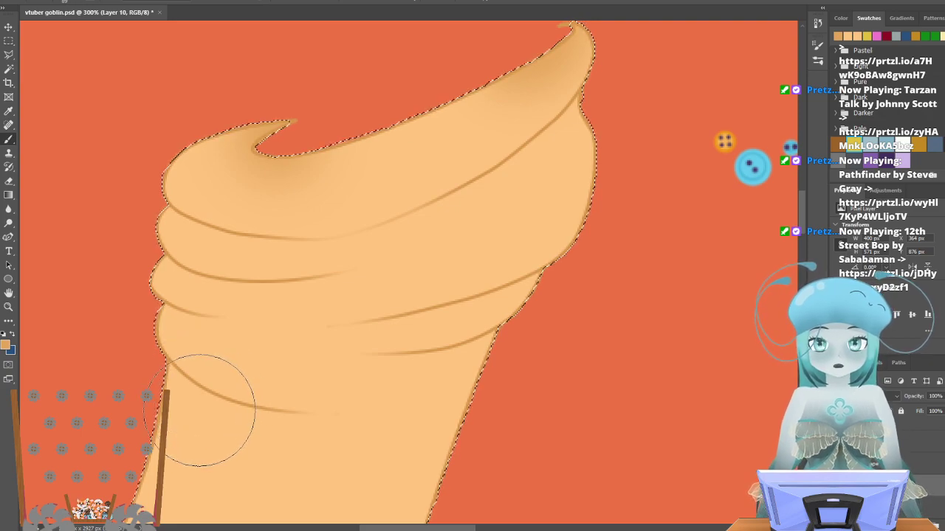
scroll(208, 403, "down", 4)
mouse_move(186, 322)
left_mouse_down()
mouse_move(204, 337)
mouse_move(251, 344)
mouse_move(227, 323)
mouse_move(156, 350)
mouse_move(218, 307)
left_mouse_up()
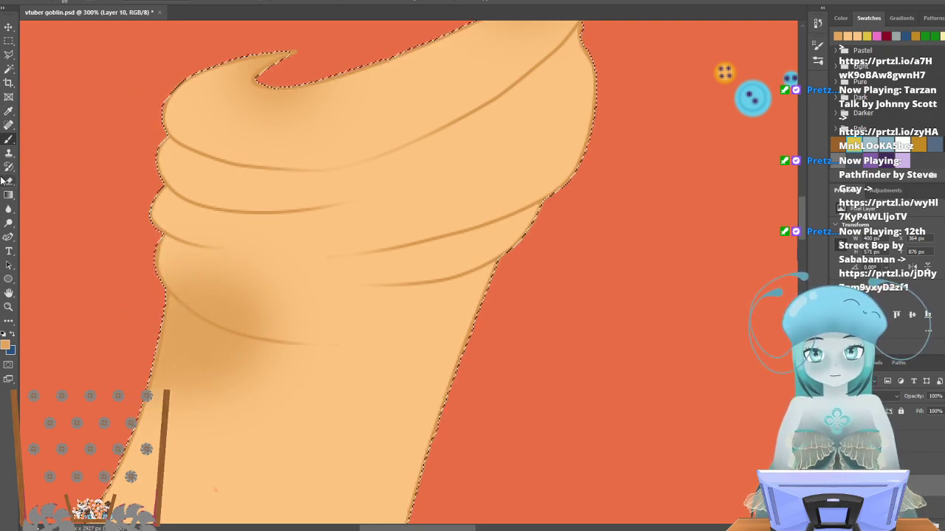
left_click(77, 2)
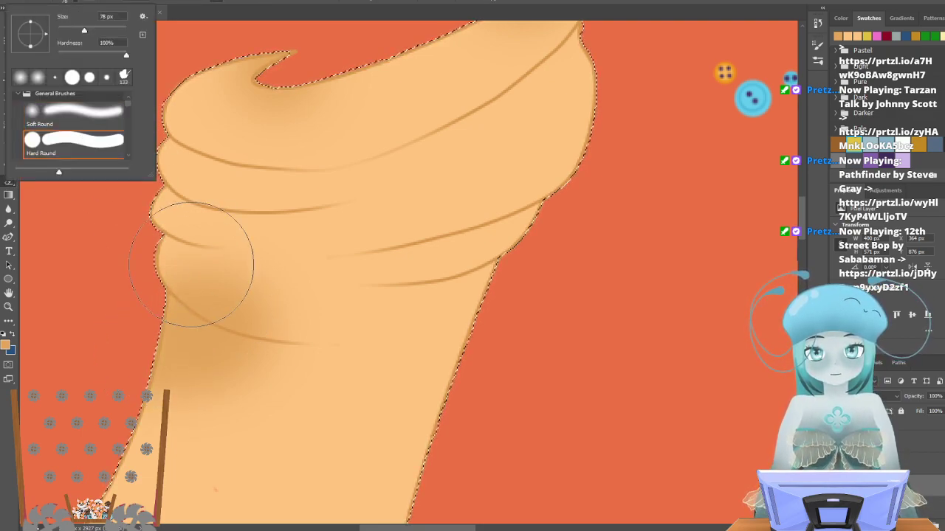
mouse_move(211, 243)
left_mouse_down()
mouse_move(221, 274)
mouse_move(310, 283)
mouse_move(358, 266)
left_mouse_up()
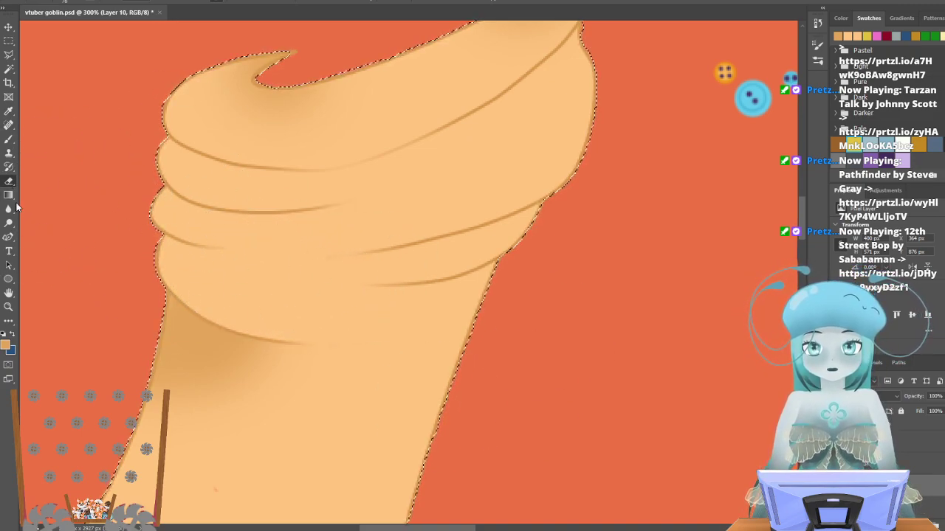
Erase the soft shading from the cuff's notch area and pointed tip.
mouse_move(243, 61)
left_mouse_down()
mouse_move(338, 113)
mouse_move(480, 70)
mouse_move(433, 170)
left_mouse_up()
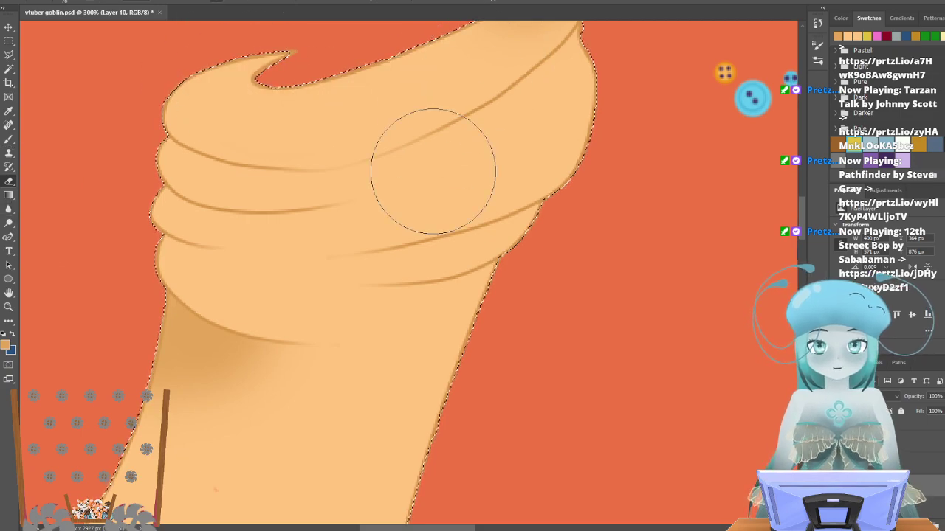
scroll(480, 148, "up", 1)
scroll(489, 139, "up", 2)
Brush soft shading beneath the short outer fold line and erase the spill above that line.
scroll(270, 211, "down", 4)
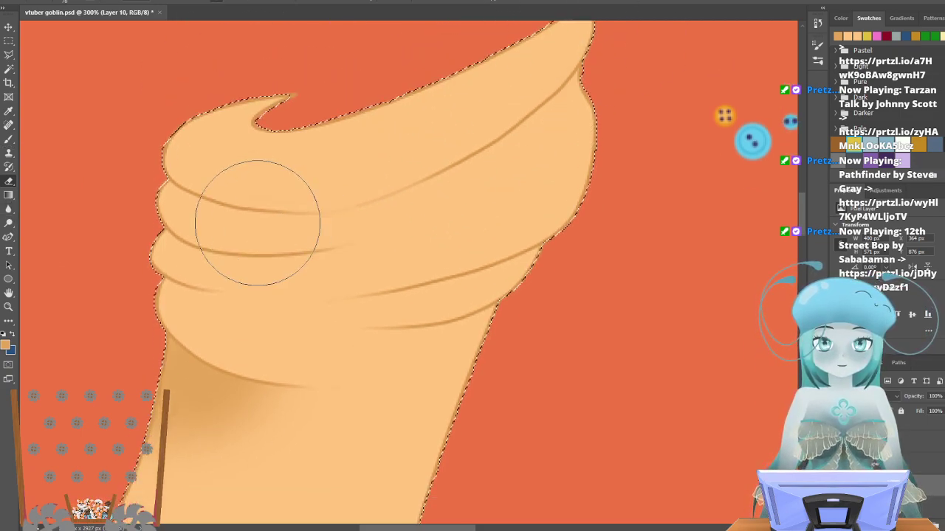
mouse_move(204, 231)
left_mouse_down()
mouse_move(165, 215)
mouse_move(221, 211)
left_mouse_up()
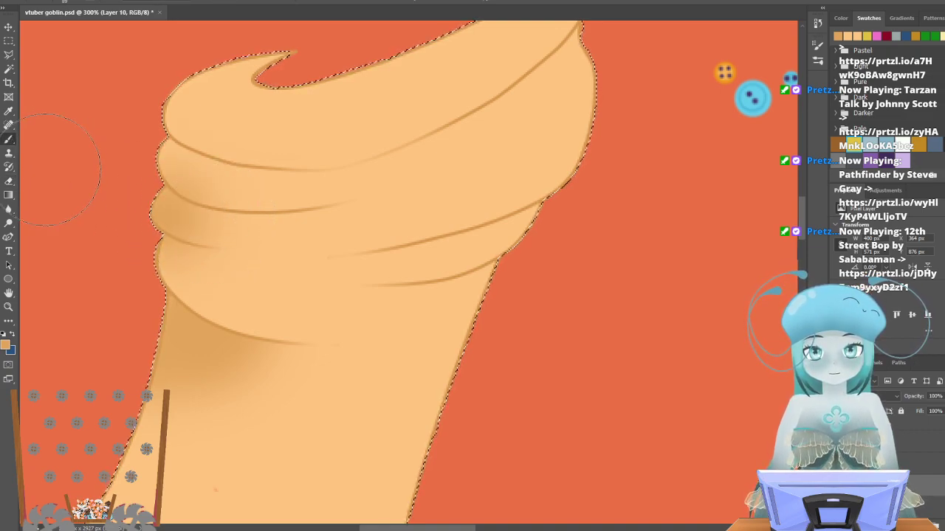
left_click(10, 181)
mouse_move(200, 165)
left_mouse_down()
mouse_move(204, 182)
mouse_move(226, 185)
left_mouse_up()
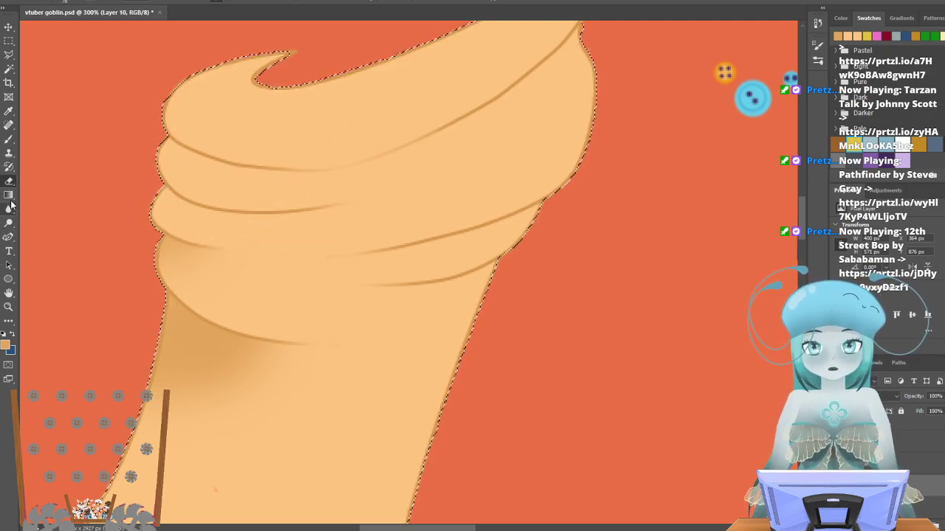
Shade beneath the second fold line from the outer edge to mid-sleeve, erasing the spill above along the fold's curve.
left_click(8, 143)
mouse_move(200, 169)
left_mouse_down()
mouse_move(243, 182)
mouse_move(314, 172)
mouse_move(298, 183)
mouse_move(369, 155)
left_mouse_up()
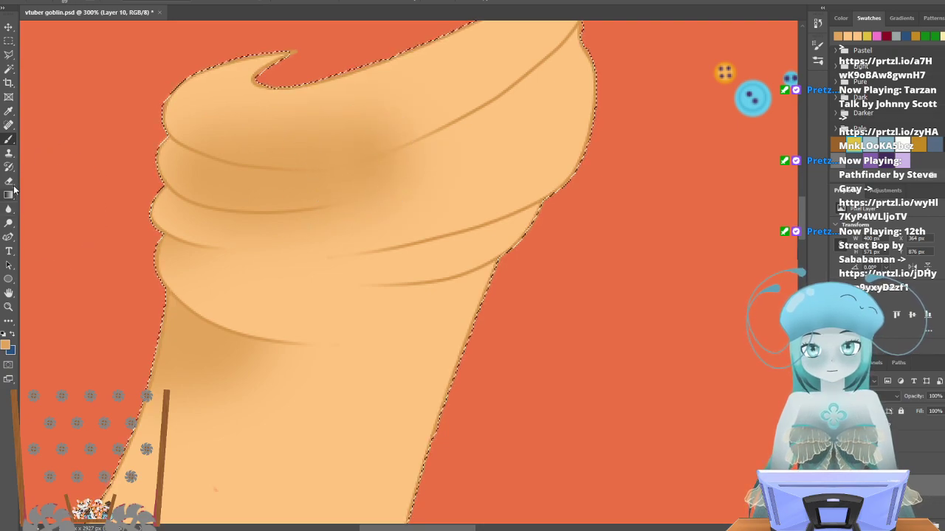
mouse_move(211, 136)
left_mouse_down()
mouse_move(200, 114)
mouse_move(294, 147)
mouse_move(226, 143)
mouse_move(348, 154)
mouse_move(480, 96)
mouse_move(484, 83)
left_mouse_up()
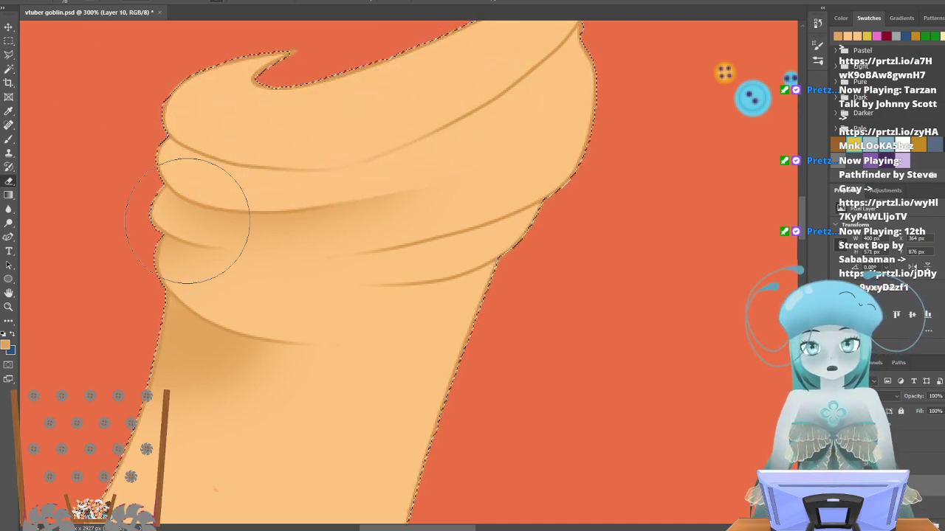
mouse_move(369, 164)
left_mouse_down()
mouse_move(332, 156)
mouse_move(372, 165)
mouse_move(374, 150)
mouse_move(345, 138)
left_mouse_up()
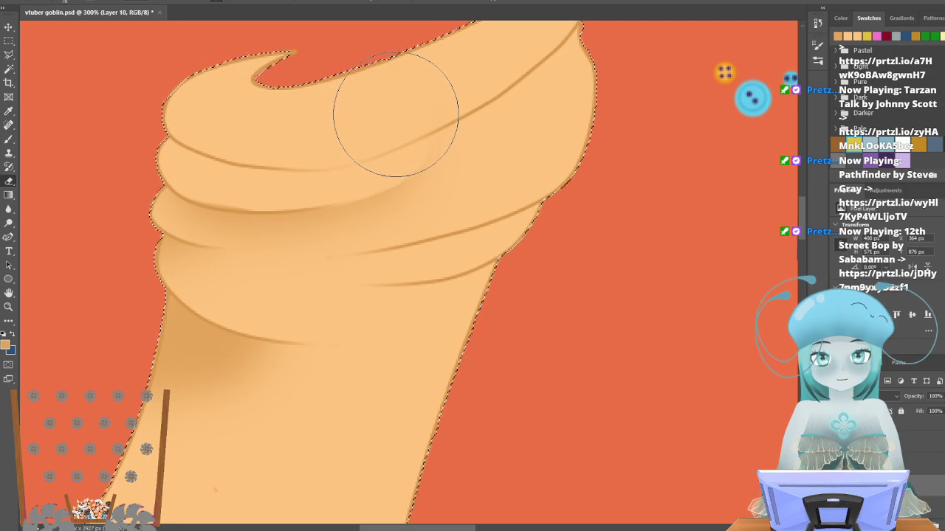
Brush soft tan shading along the topmost fold line, from the sleeve's outer side up to its inner upper edge.
scroll(291, 153, "up", 3)
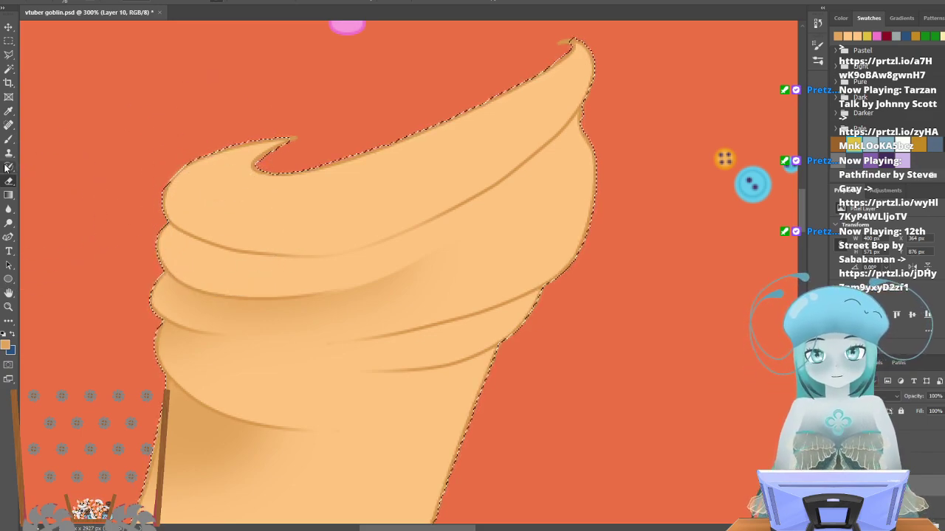
left_click(9, 140)
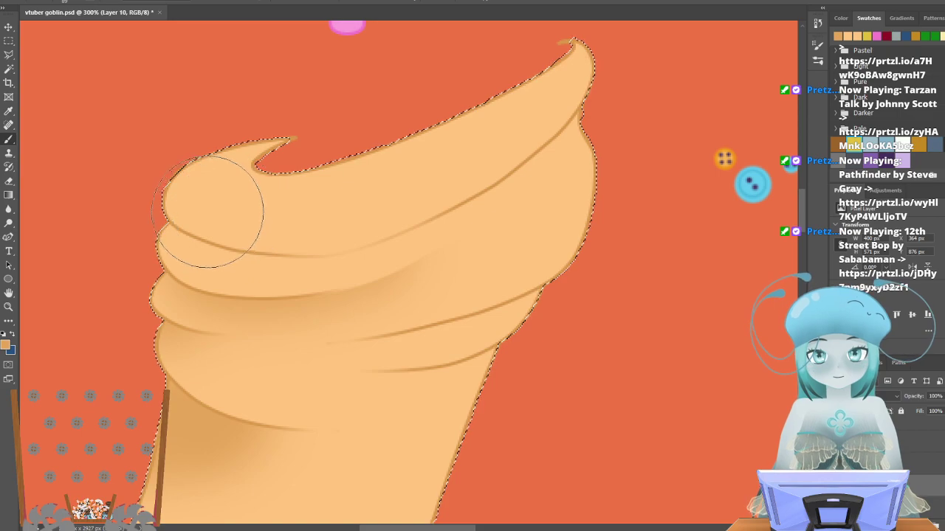
left_click(210, 213)
left_click_drag(214, 225, 296, 222)
left_click(295, 219)
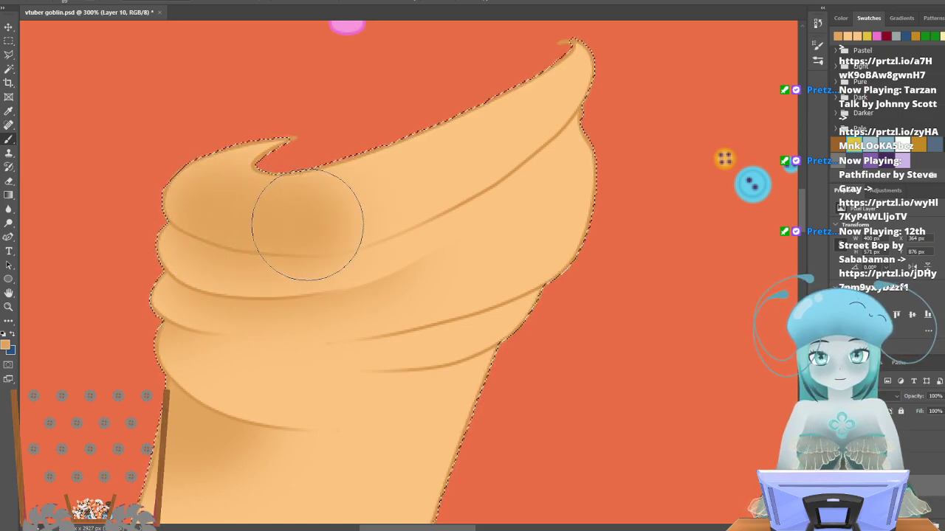
left_click(467, 174)
left_click(535, 130)
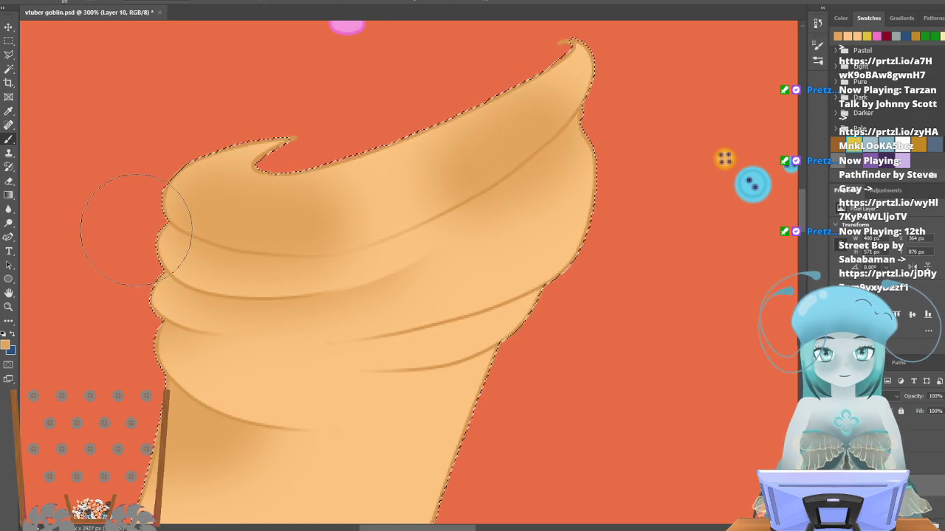
Erase the shading spill above the topmost fold line, following the full curve of the fold.
left_click(9, 183)
mouse_move(204, 168)
left_mouse_down()
mouse_move(256, 189)
mouse_move(297, 185)
mouse_move(308, 194)
mouse_move(395, 174)
mouse_move(456, 138)
mouse_move(452, 123)
left_mouse_up()
key("ctrl+z")
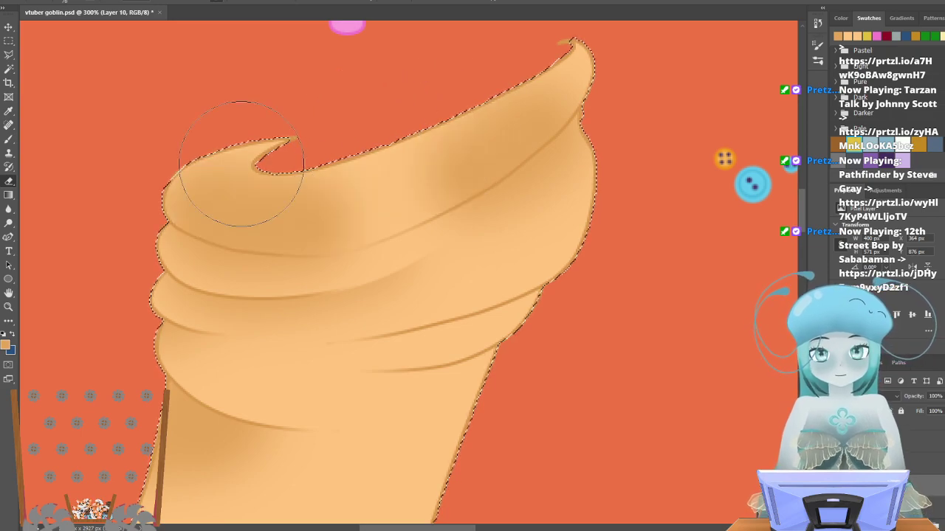
mouse_move(218, 180)
left_mouse_down()
mouse_move(253, 186)
mouse_move(249, 177)
mouse_move(247, 188)
mouse_move(357, 186)
mouse_move(476, 121)
mouse_move(493, 126)
mouse_move(491, 105)
left_mouse_up()
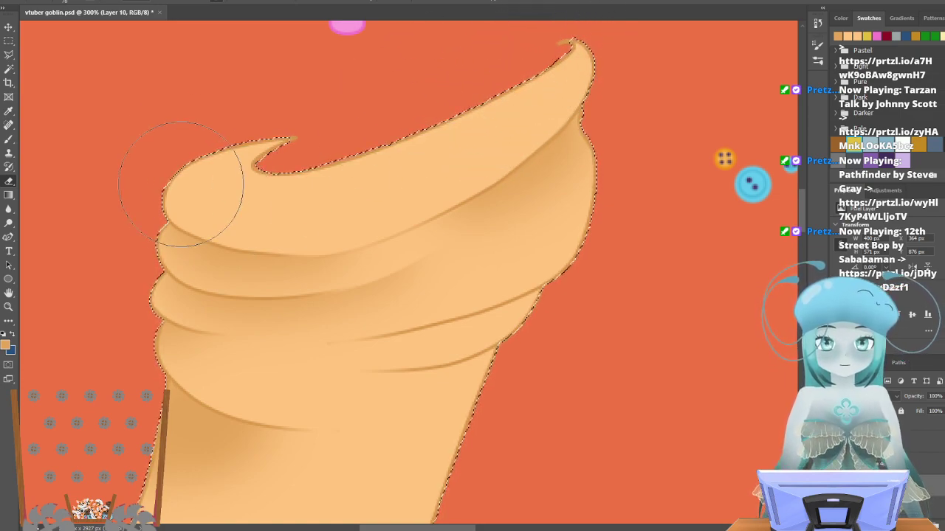
Brush soft shading around the lowest fold line on the sleeve's inner side.
scroll(348, 120, "down", 2)
scroll(337, 131, "up", 4)
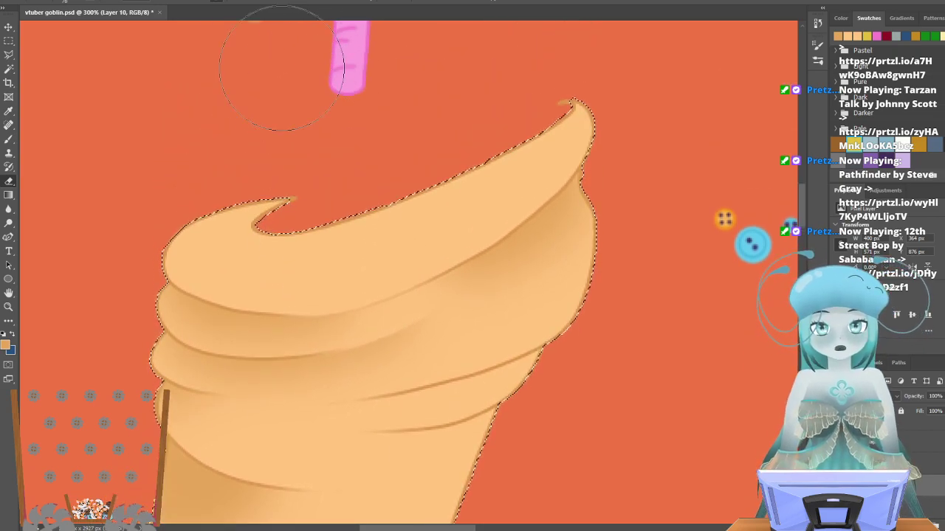
scroll(275, 71, "down", 1)
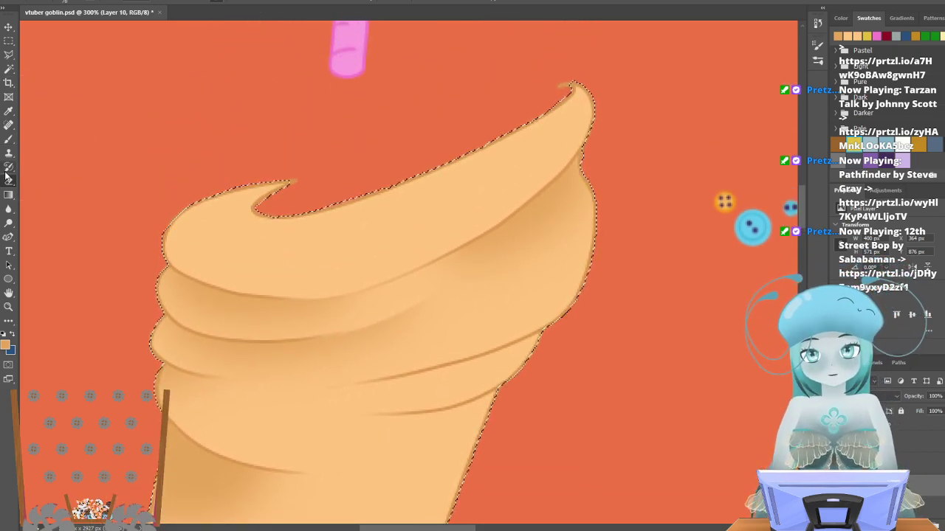
left_click(10, 140)
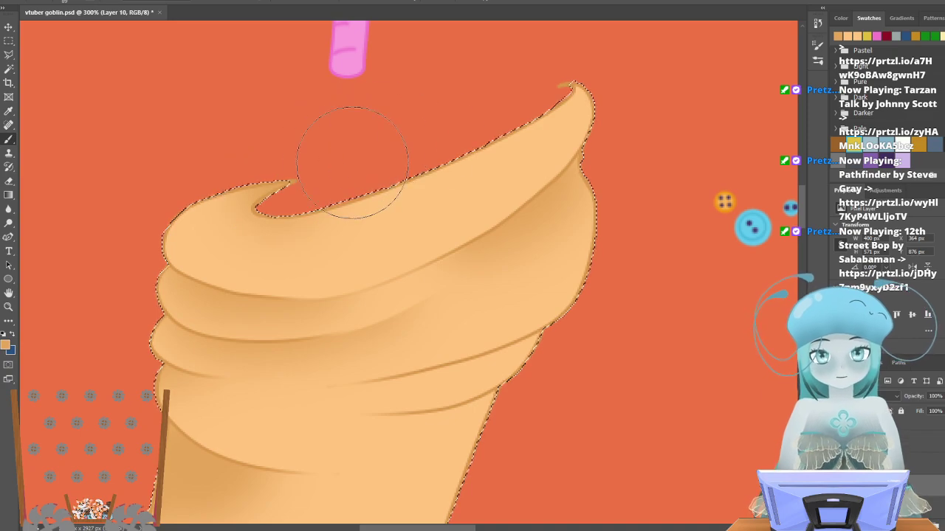
scroll(487, 94, "down", 4)
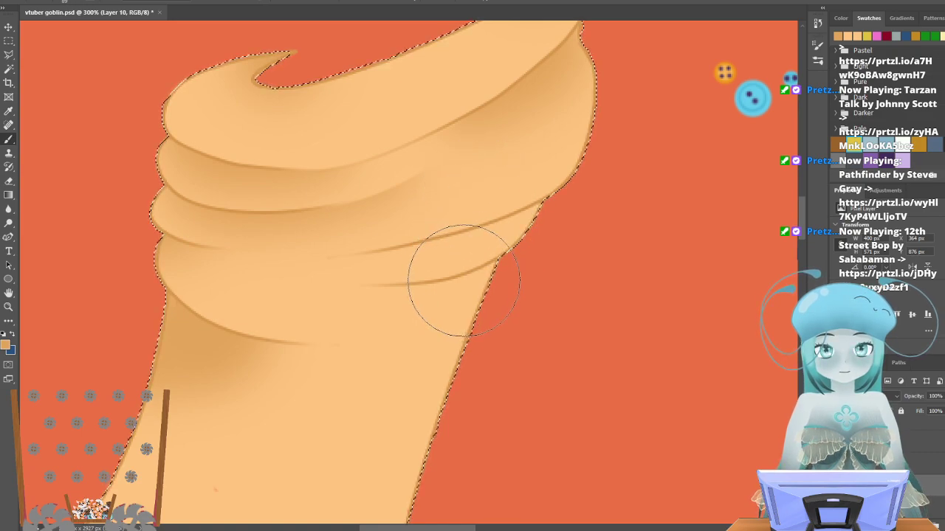
left_click_drag(463, 280, 485, 295)
Trim the spill above the lowest inner fold line with a 21 px hard round eraser.
left_click(8, 182)
left_click_drag(421, 219, 443, 211)
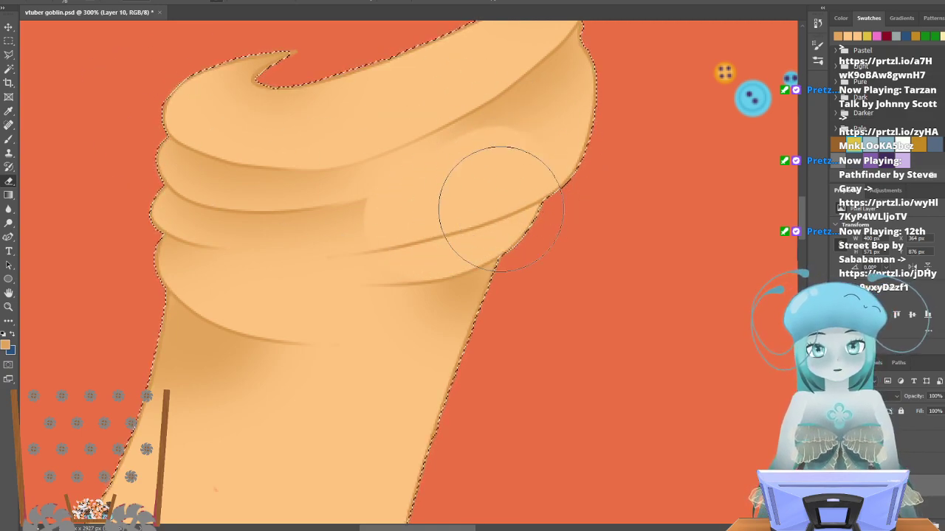
key("ctrl+z")
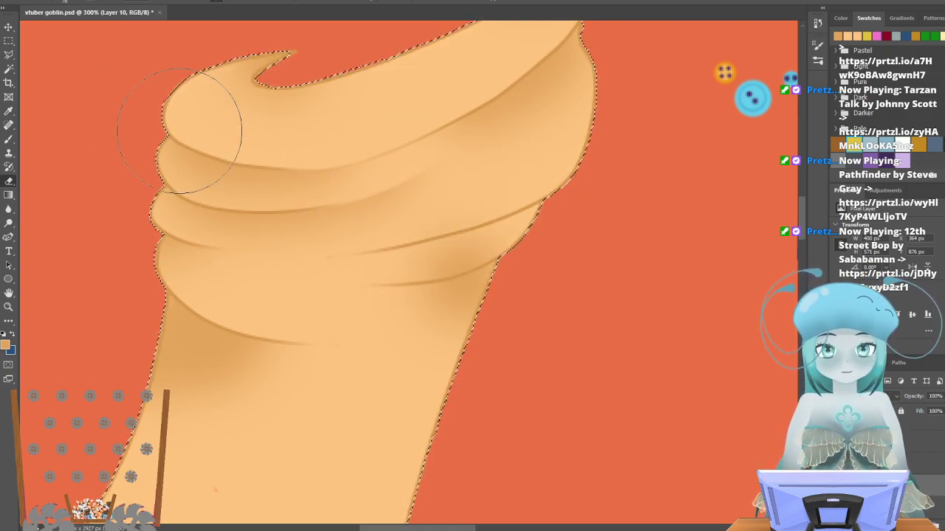
right_click(81, 26)
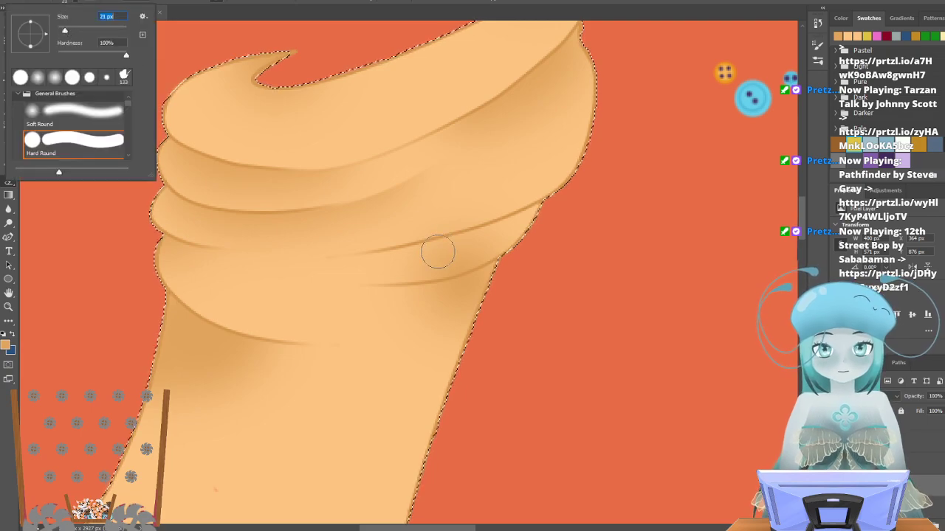
key("Return")
left_click_drag(410, 267, 469, 256)
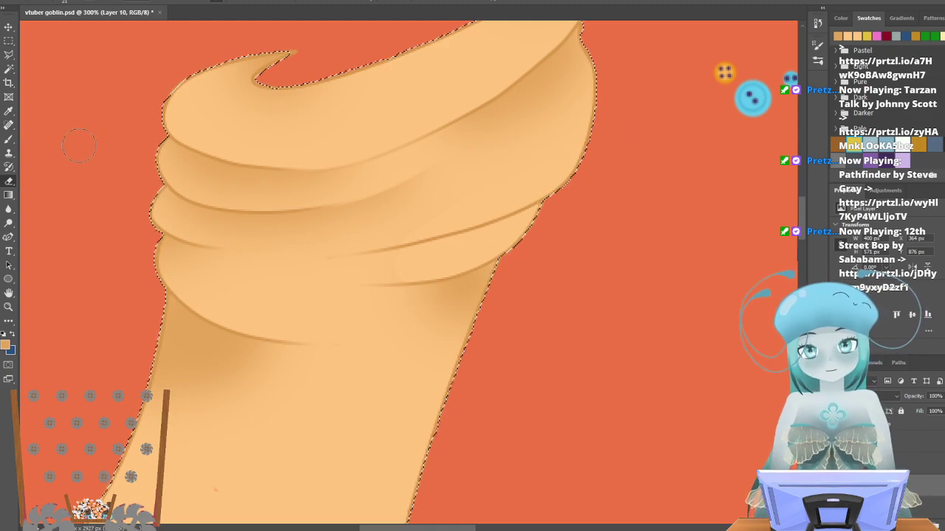
Try to shade along the longer inner fold line and clear the spill above it with a 21 px soft round eraser.
left_click(14, 144)
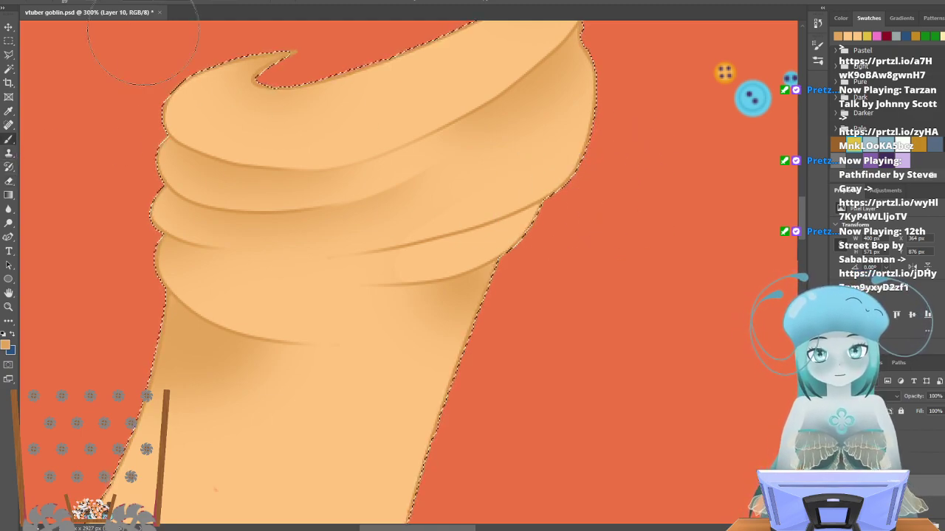
mouse_move(491, 211)
left_mouse_down()
mouse_move(456, 221)
mouse_move(579, 189)
left_mouse_up()
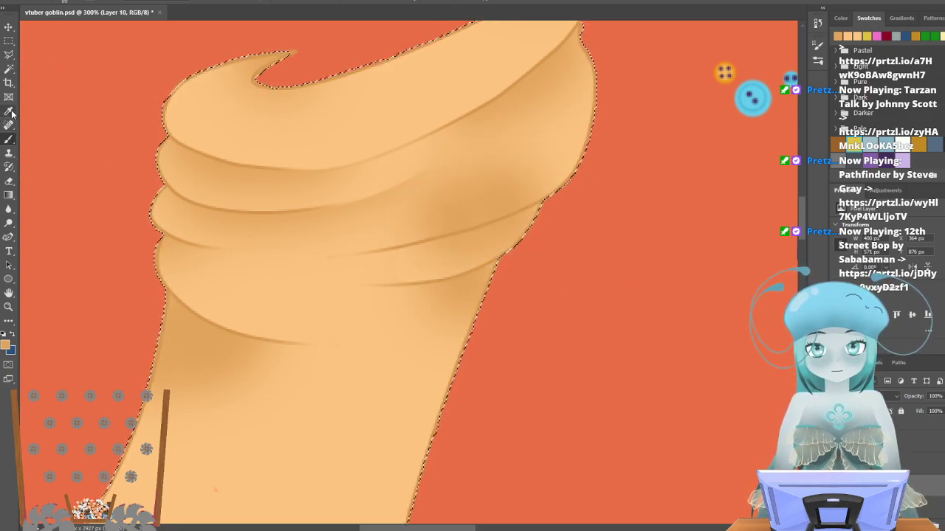
left_click(9, 181)
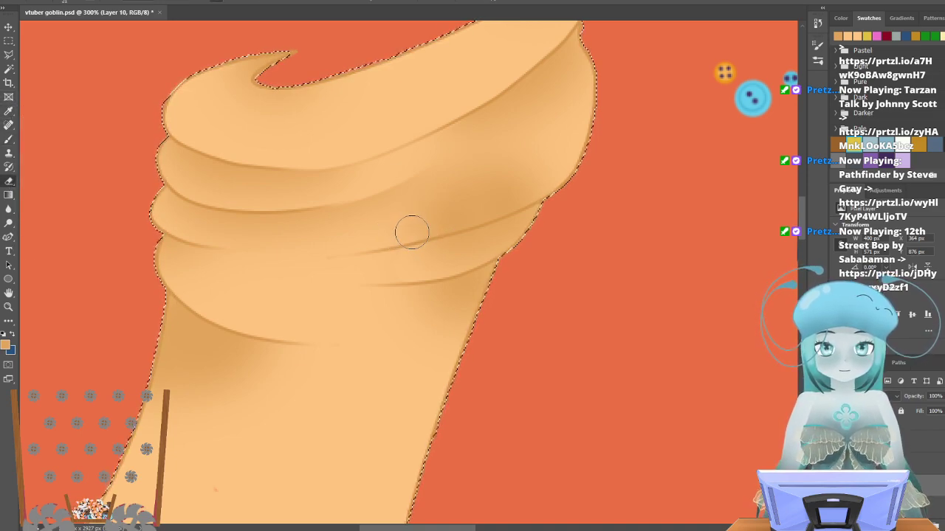
left_click(77, 2)
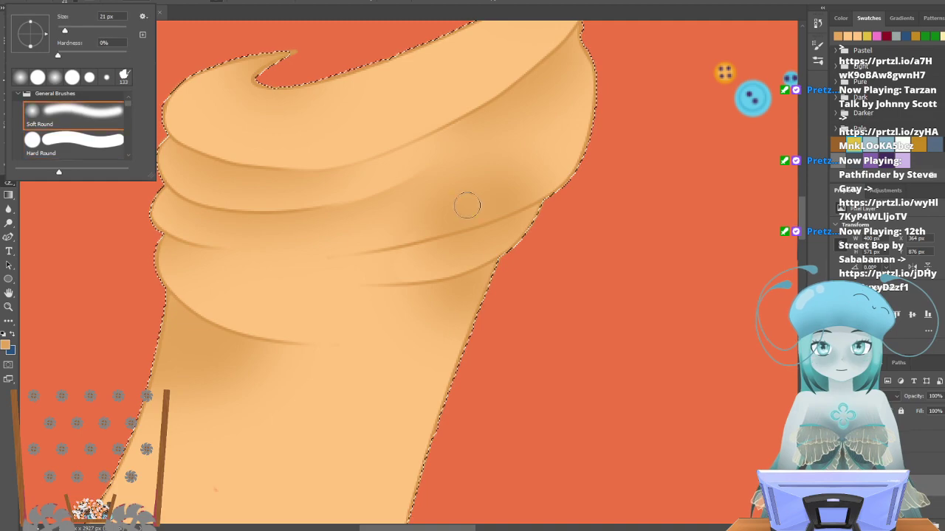
mouse_move(408, 231)
left_mouse_down()
mouse_move(475, 172)
mouse_move(555, 144)
left_mouse_up()
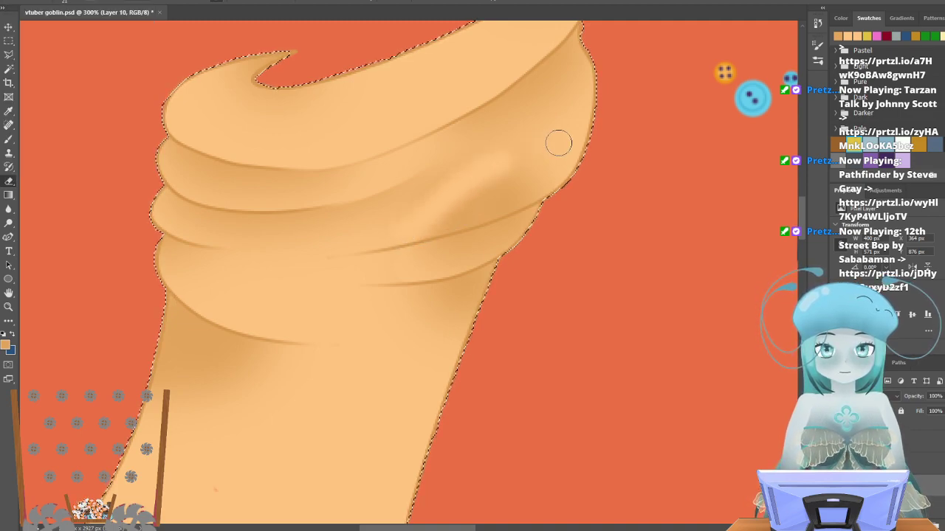
left_click_drag(438, 223, 581, 140)
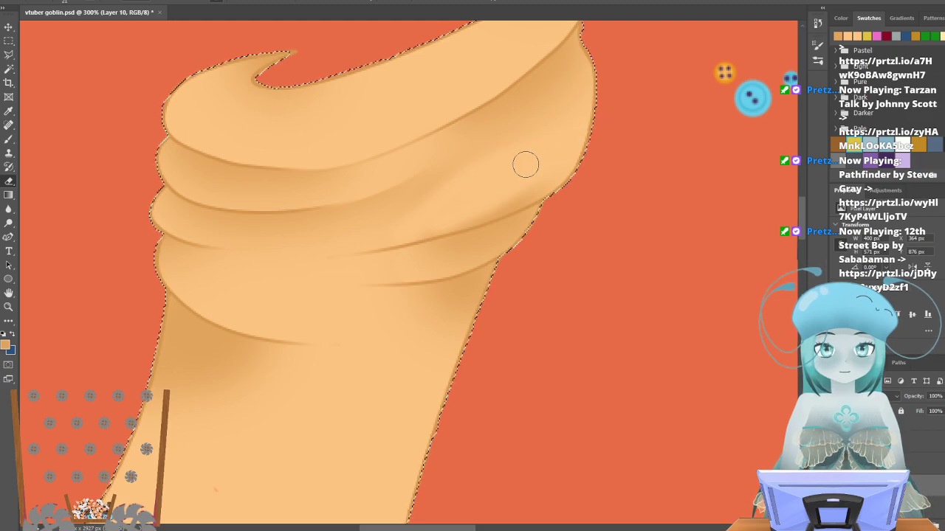
left_click_drag(446, 221, 574, 176)
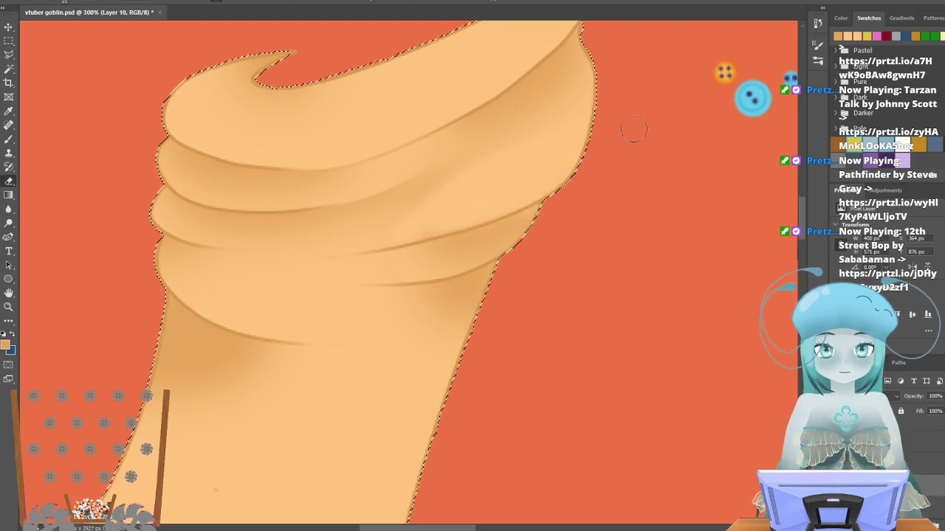
Undo the shading and soft erasing along the longer inner fold line.
scroll(591, 207, "up", 3)
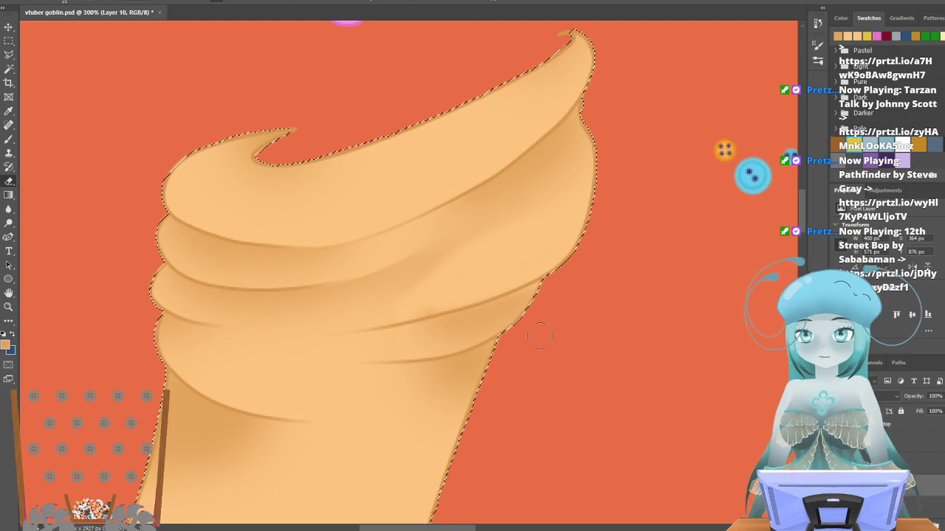
key("ctrl+z")
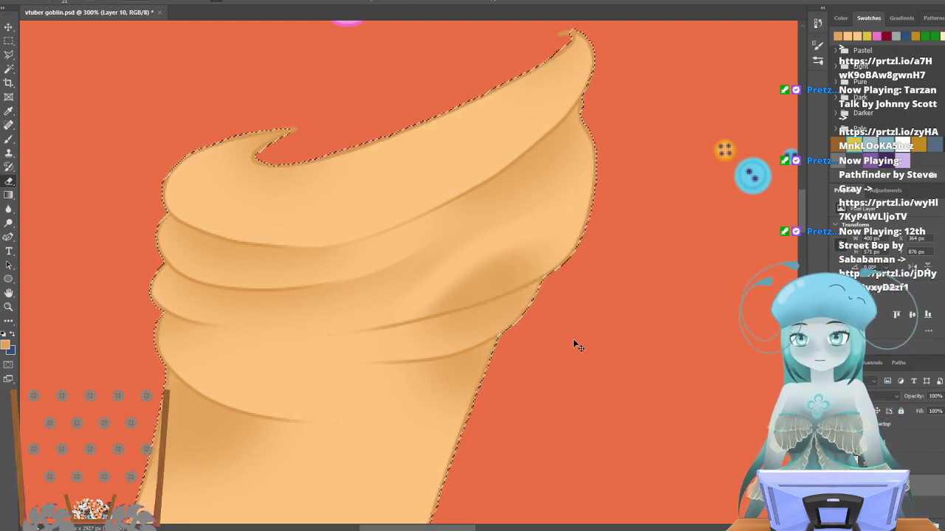
key("ctrl+z")
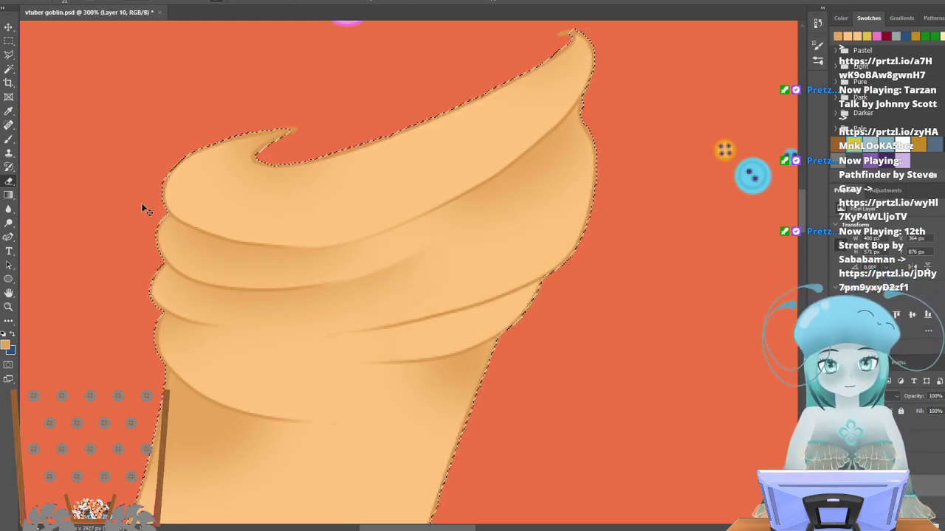
Start a Polygonal Lasso selection that follows the longer inner fold line from its tip near mid-sleeve.
left_click(9, 111)
left_click(8, 55)
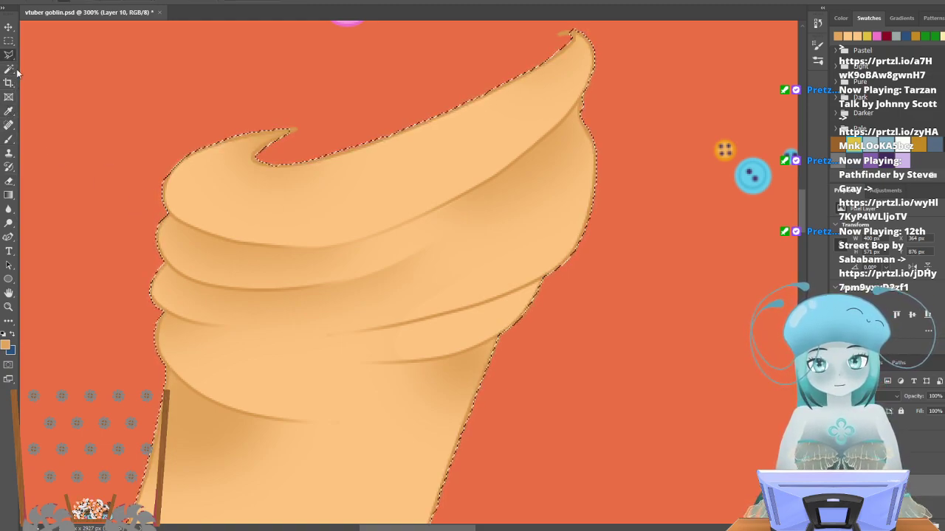
left_click(378, 332)
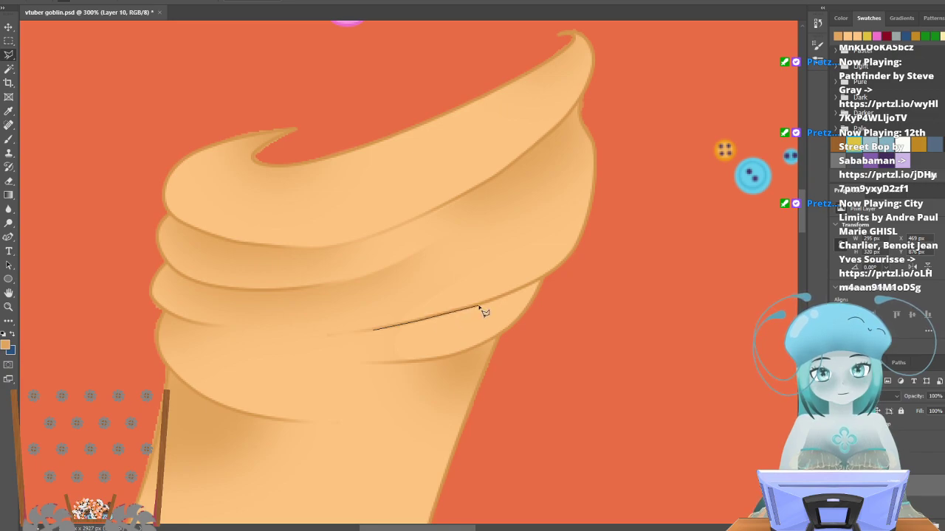
Outline the lowest right-hand sleeve fold with the Polygonal Lasso, brush soft darker tan shading inside it, and clear the selection.
left_click(542, 282)
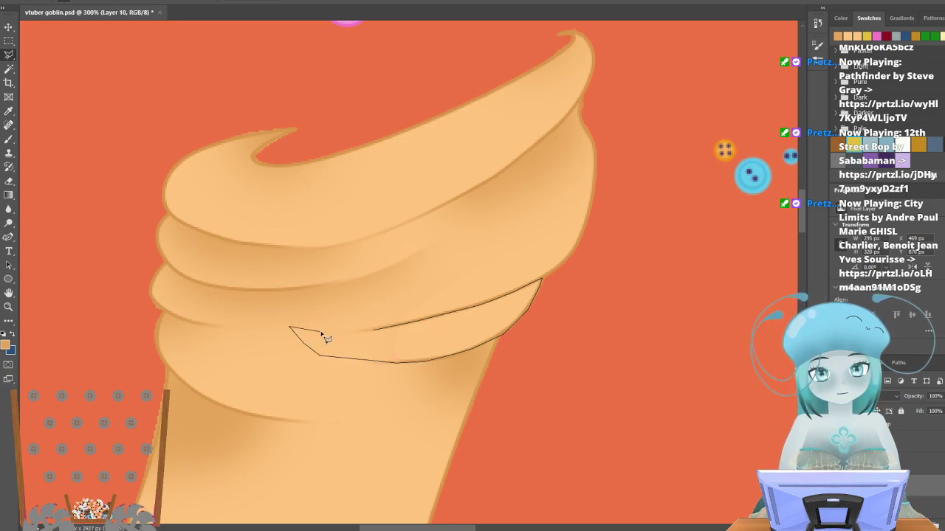
double_click(379, 337)
key("b")
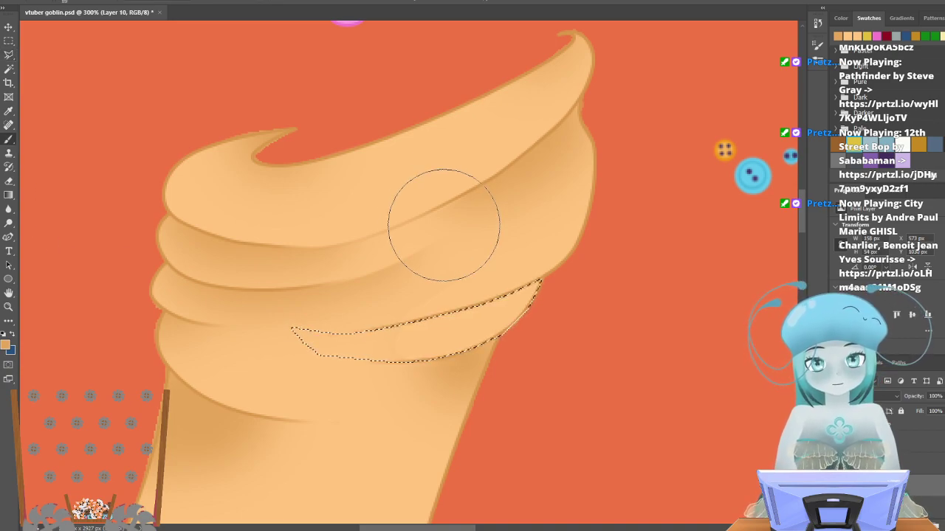
left_click_drag(492, 264, 443, 287)
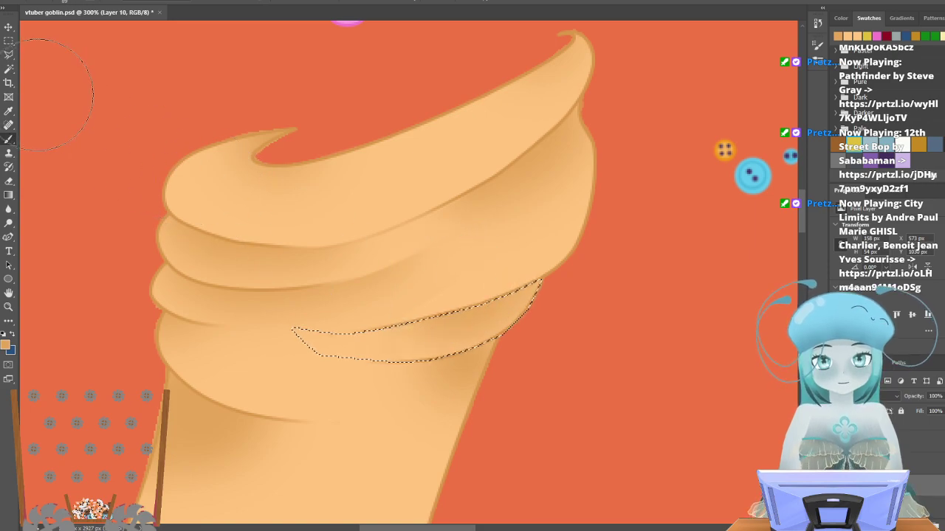
key("m")
left_click(228, 234)
Select the whole sleeve on Layer 9 with the Magic Wand and brush darker tan shading down its right edge to the cuff.
scroll(471, 458, "up", 2)
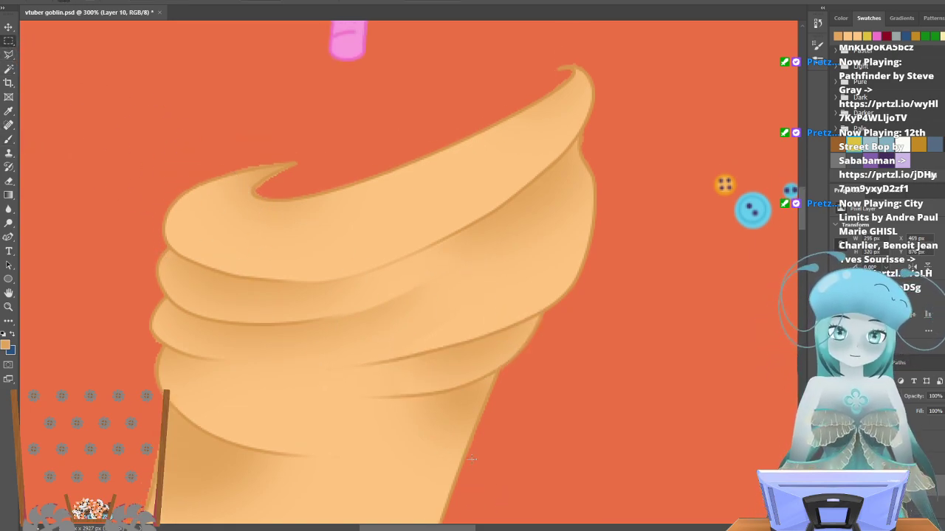
scroll(456, 383, "down", 2)
scroll(450, 398, "up", 2)
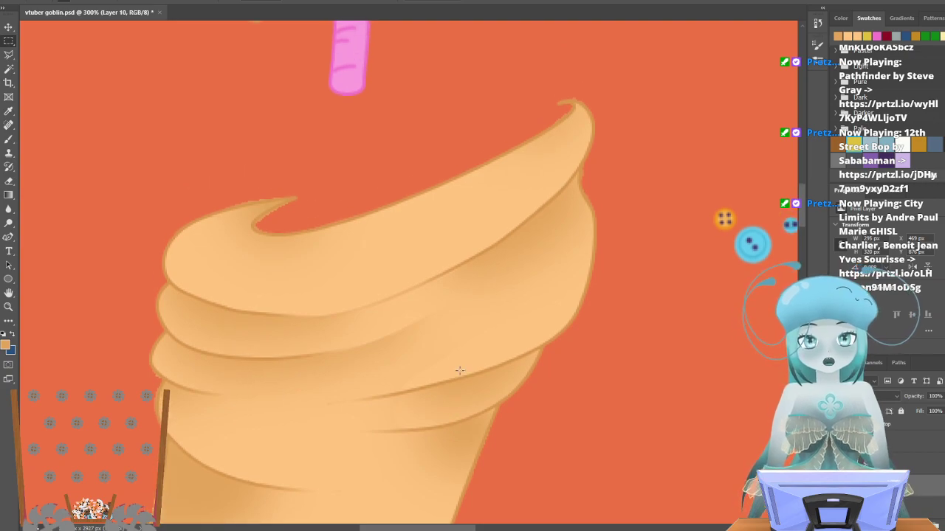
scroll(235, 145, "down", 3)
scroll(517, 107, "down", 12)
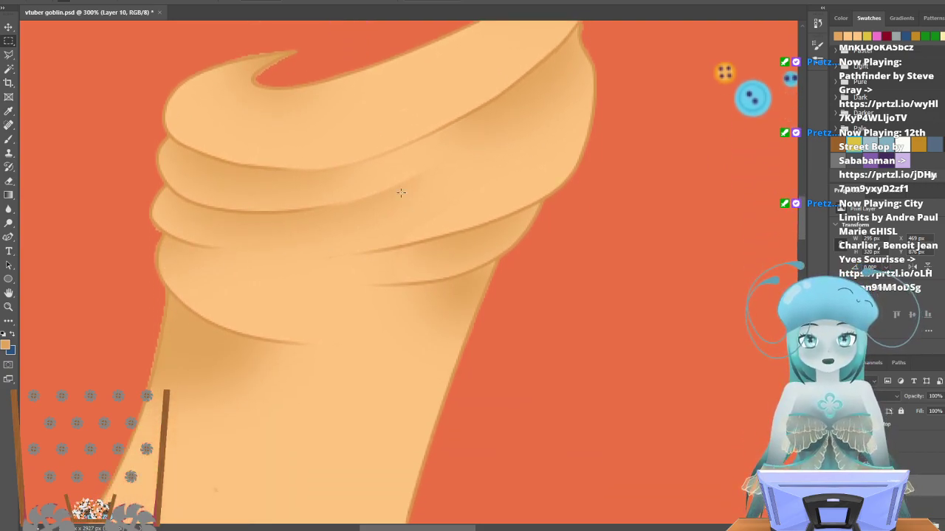
scroll(449, 104, "down", 4)
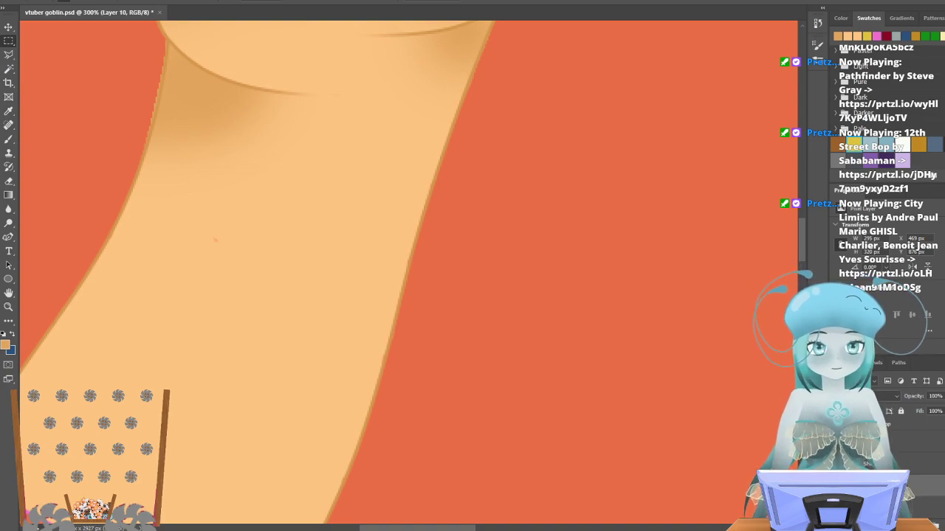
key("alt+bracketleft")
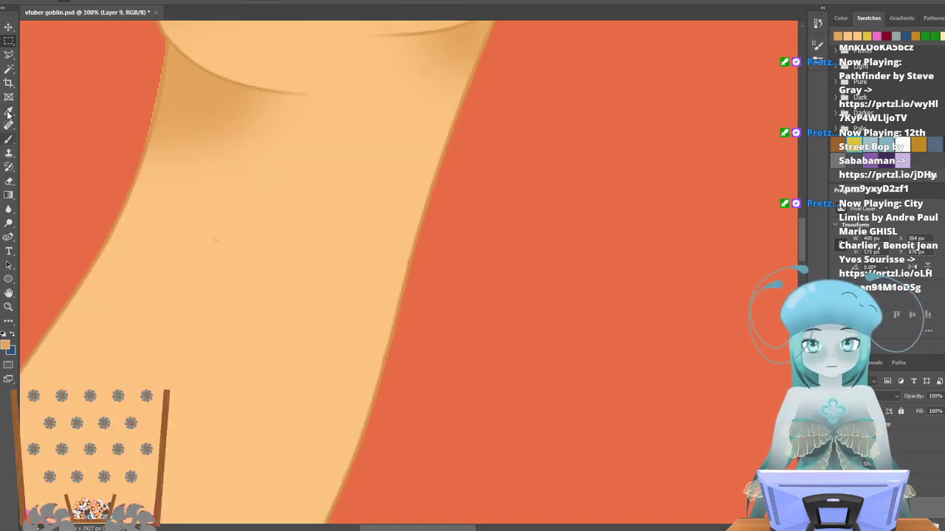
left_click(9, 67)
left_click(297, 268)
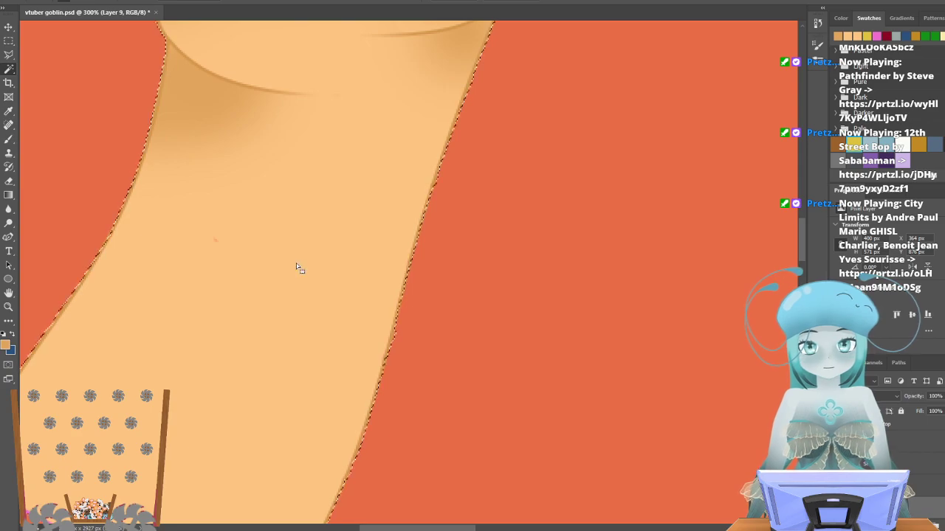
key("b")
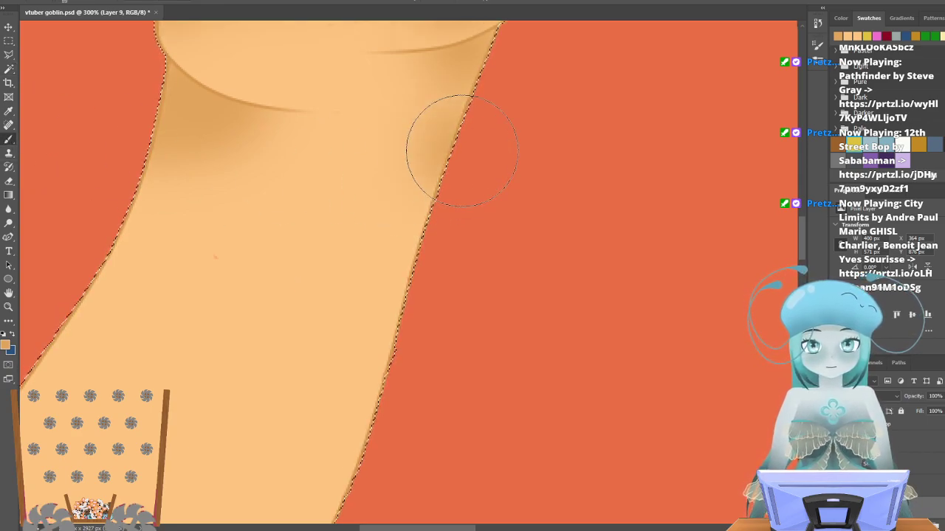
mouse_move(476, 109)
left_mouse_down()
mouse_move(462, 233)
mouse_move(441, 154)
mouse_move(391, 293)
mouse_move(377, 354)
mouse_move(364, 439)
left_mouse_up()
scroll(447, 354, "down", 3)
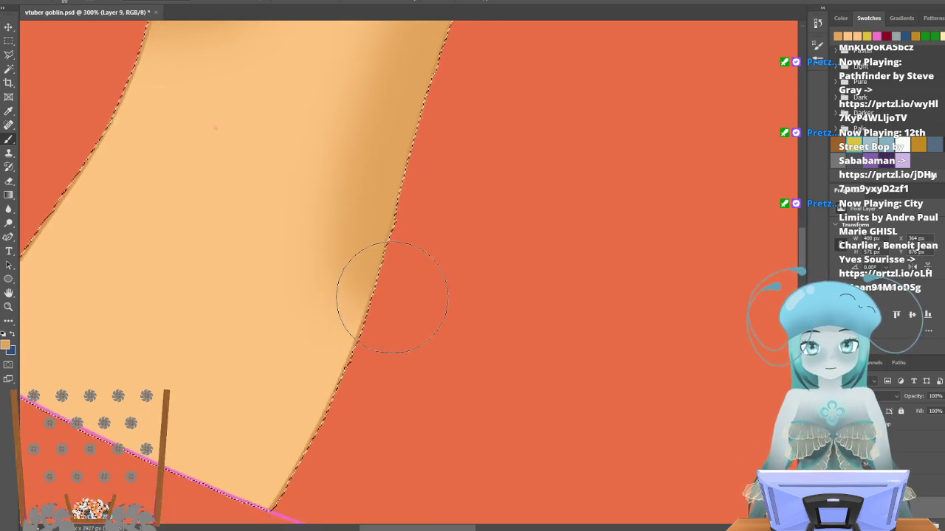
left_click_drag(394, 293, 354, 395)
scroll(362, 285, "up", 5)
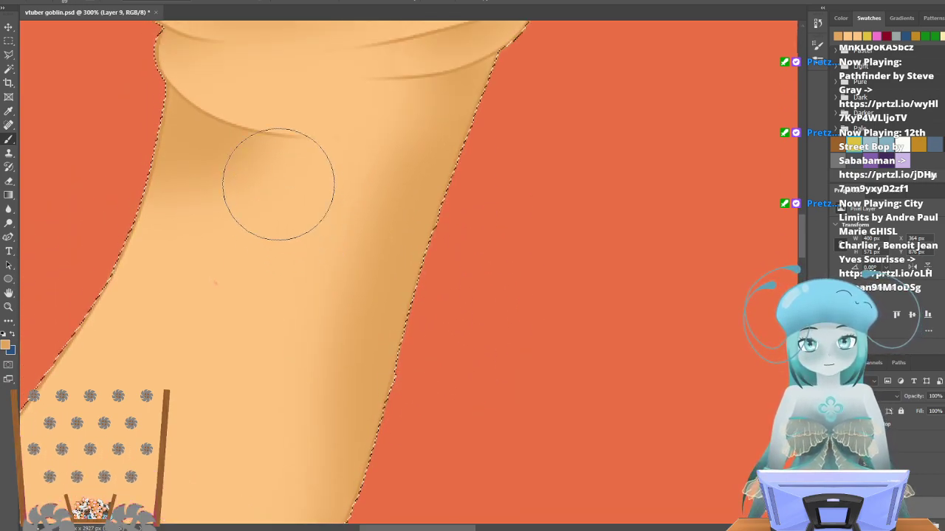
Make the white shirt and blue apron visible on the character beside the sleeve.
scroll(298, 205, "up", 2)
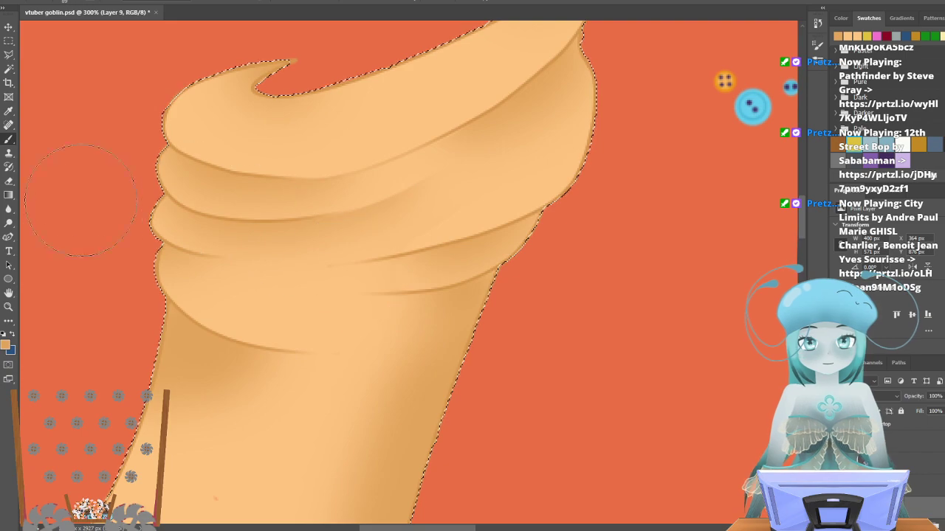
left_click(8, 307)
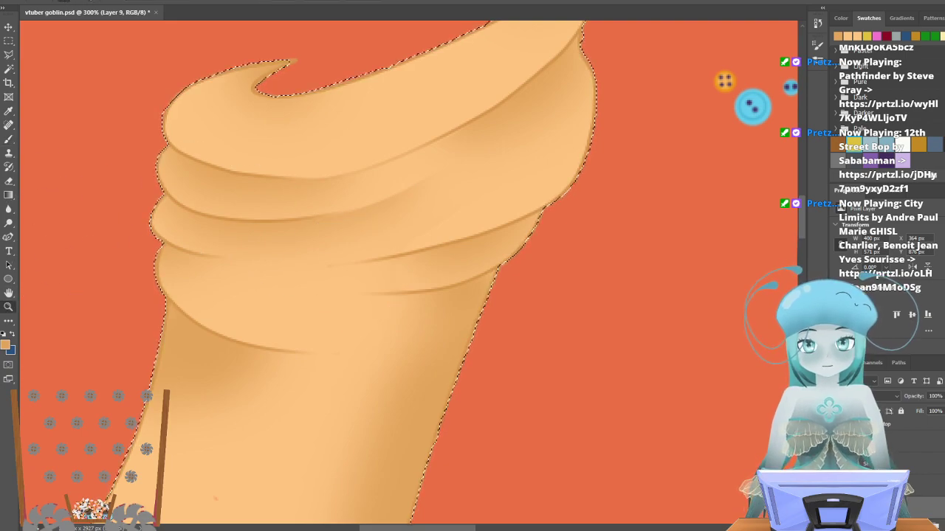
left_click(274, 120)
left_click(275, 120)
left_click(275, 120)
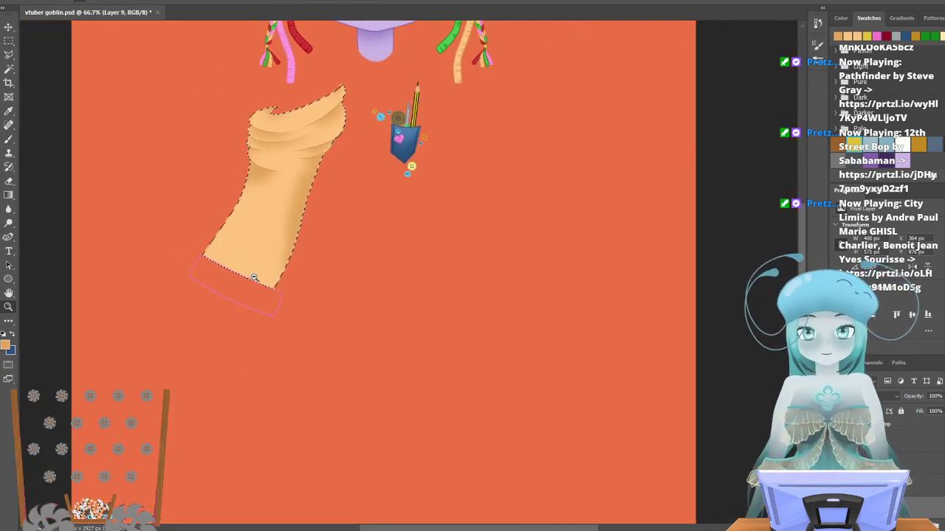
scroll(218, 249, "up", 4)
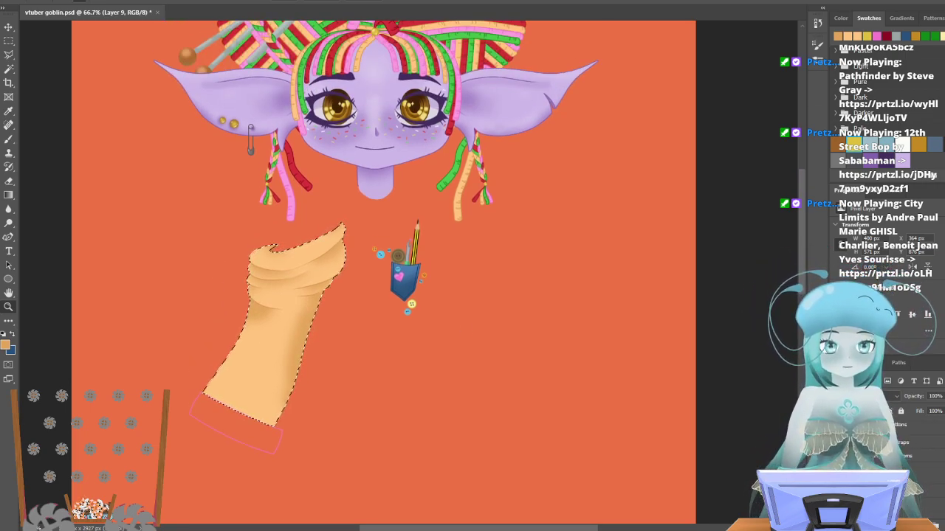
left_click(837, 456)
left_click(837, 456)
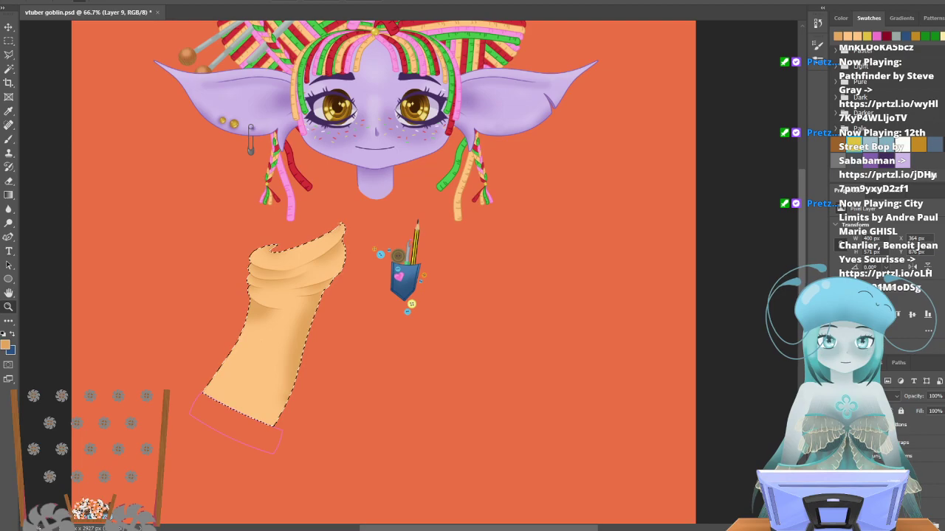
left_click(837, 472)
left_click(837, 456)
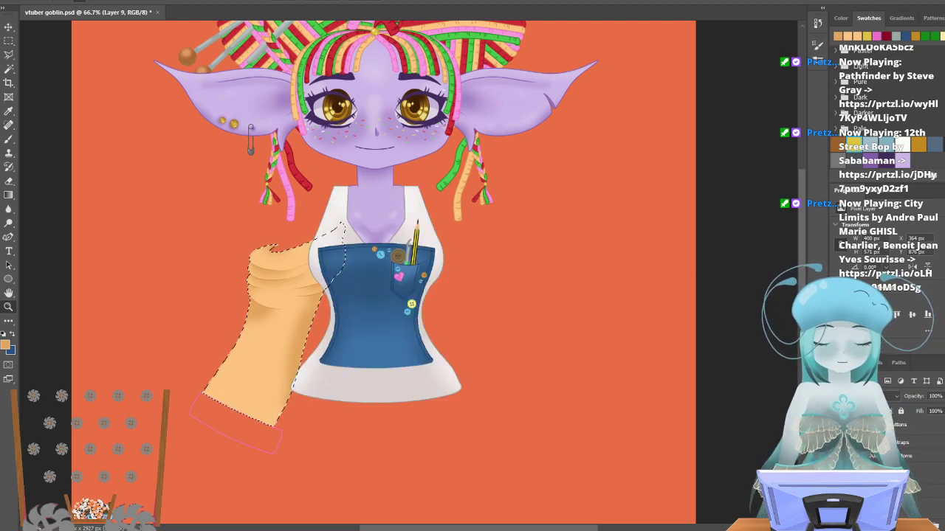
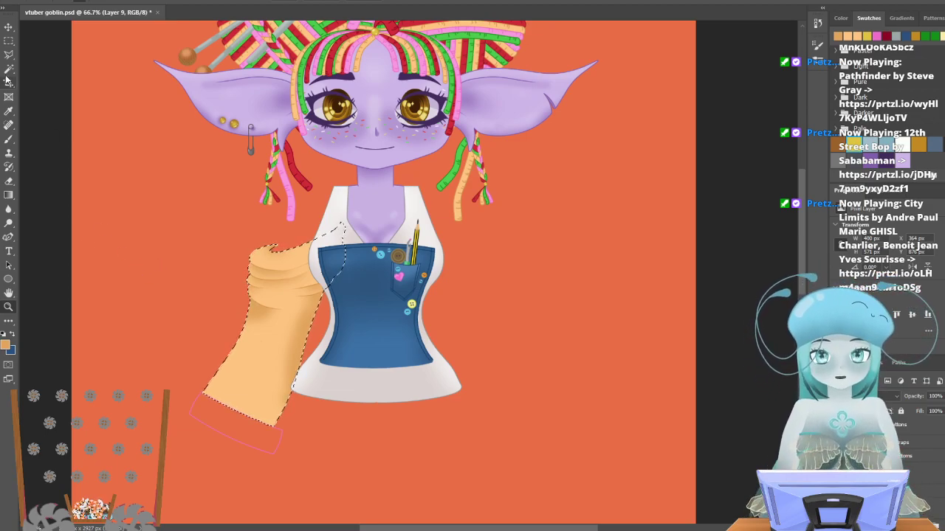
scroll(174, 271, "down", 5)
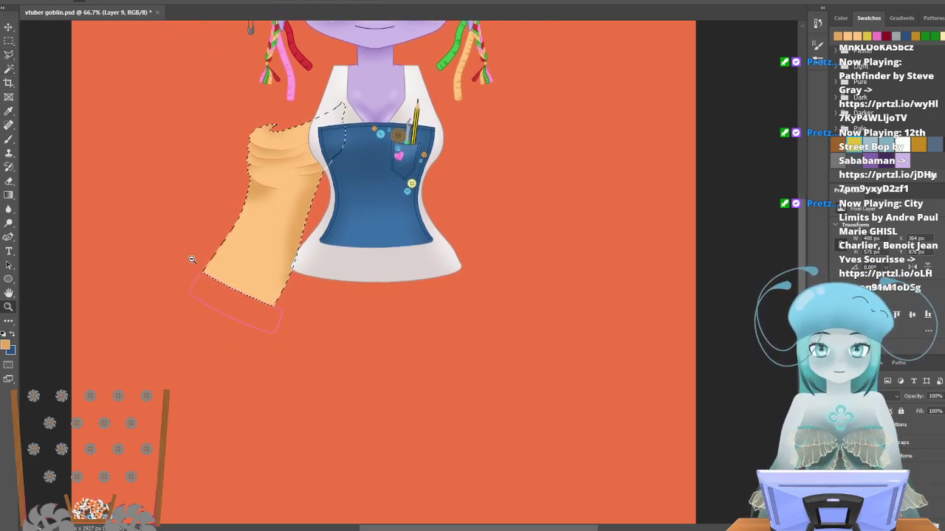
scroll(284, 255, "up", 4)
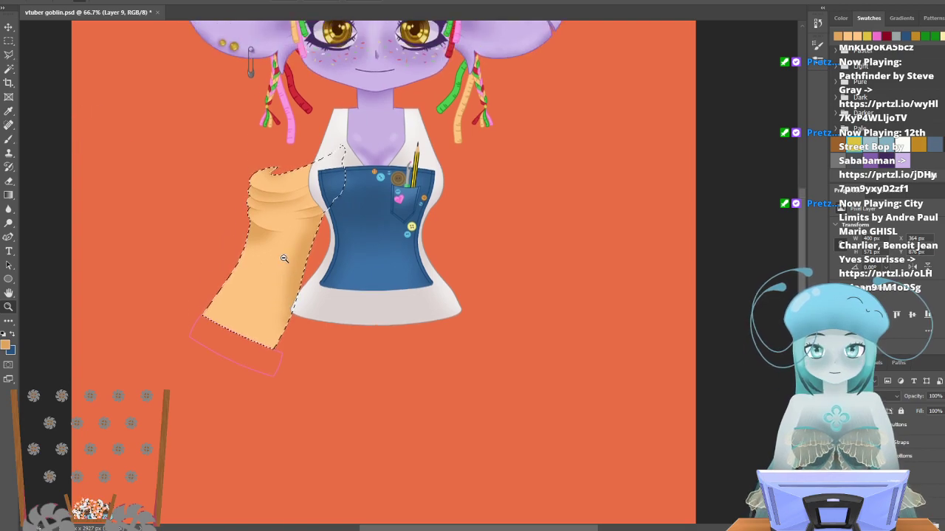
scroll(168, 236, "down", 1)
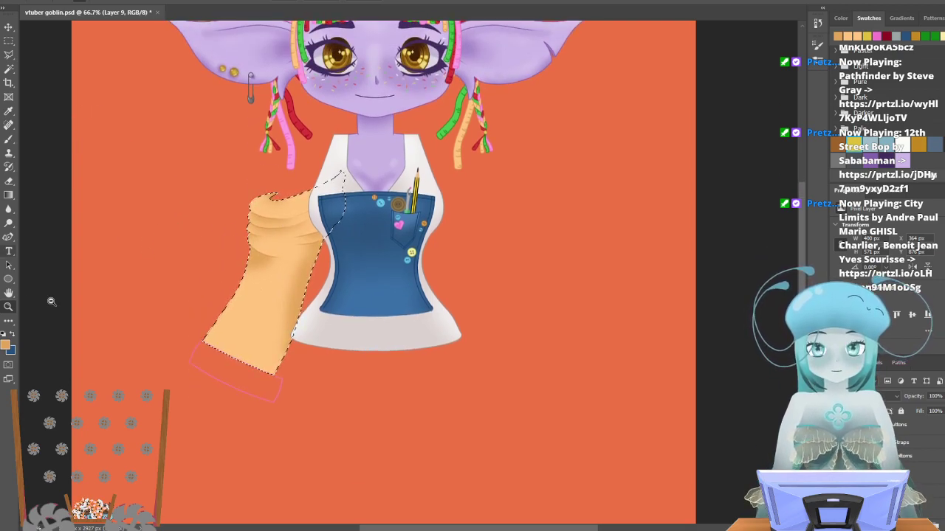
left_click(837, 461)
left_click(837, 461)
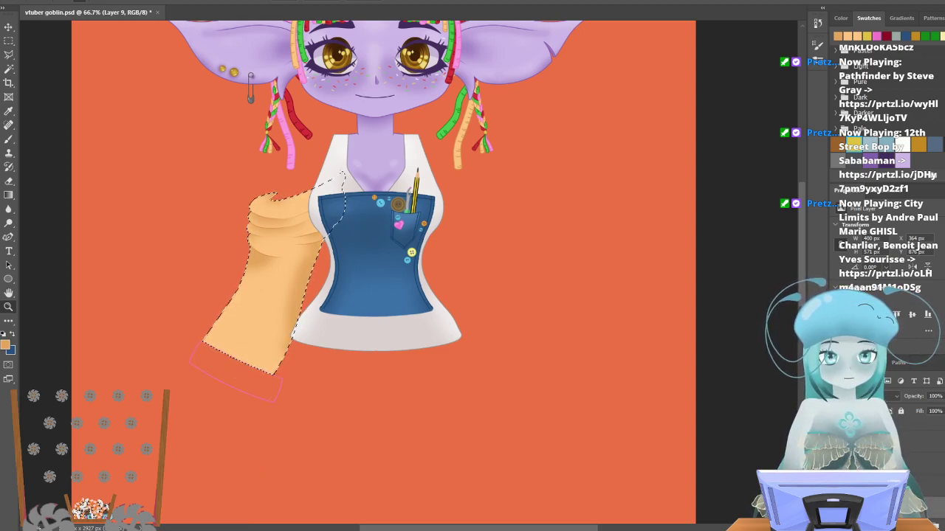
Rasterize the pink cuff outline layer, Shape 41, at the end of the sleeve.
left_click(886, 441)
left_click(243, 405)
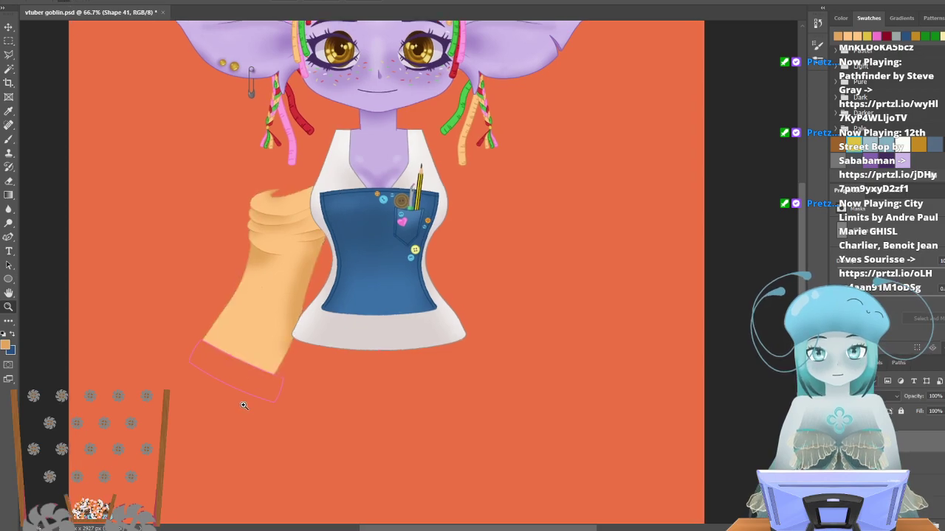
right_click(874, 440)
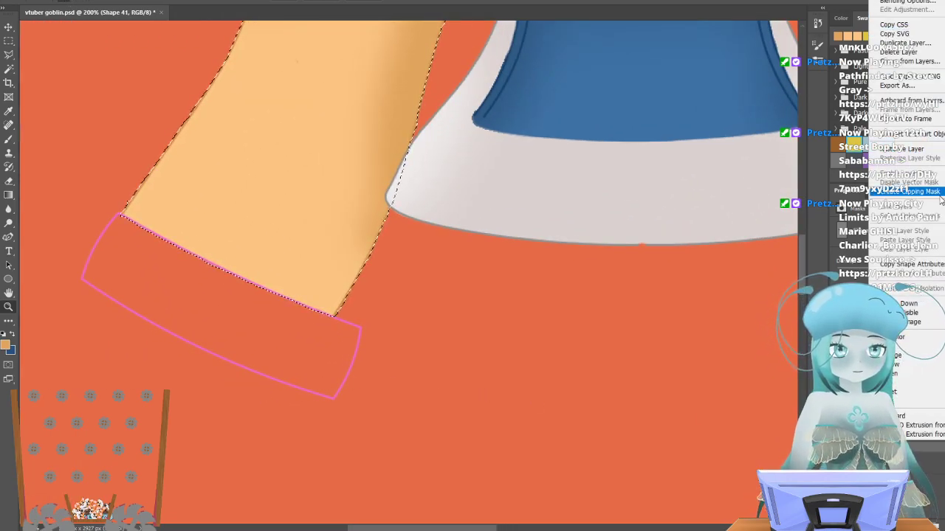
left_click(925, 152)
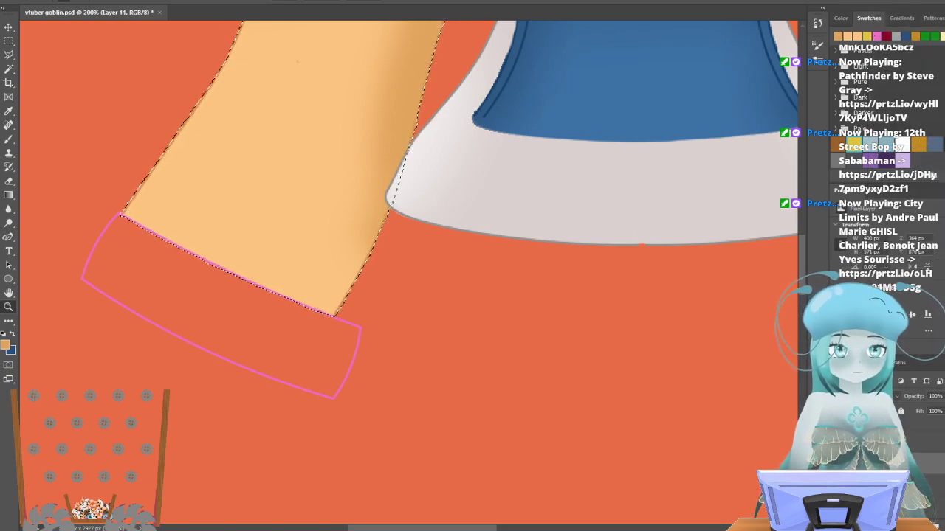
Clear the sleeve selection and set up a 10 px Hard Round brush in light pink.
left_click(876, 35)
left_click(9, 40)
left_click(89, 81)
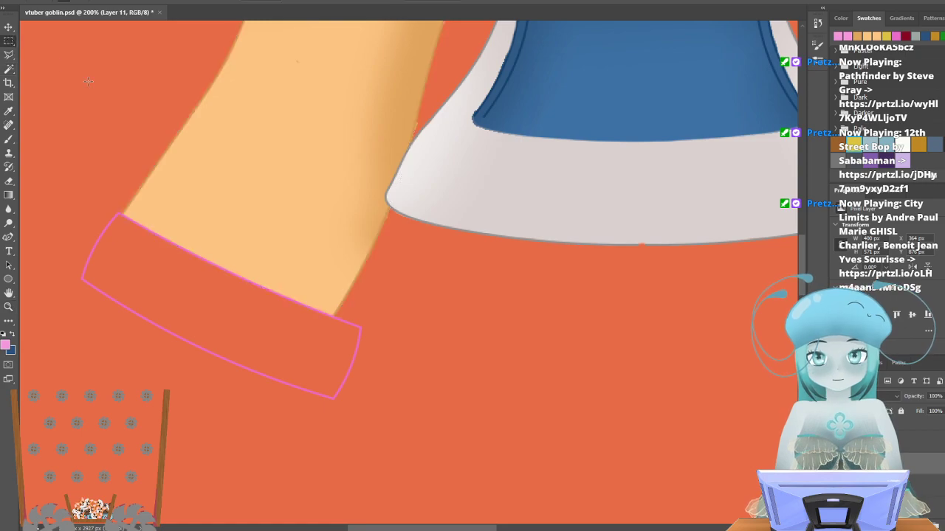
left_click(11, 141)
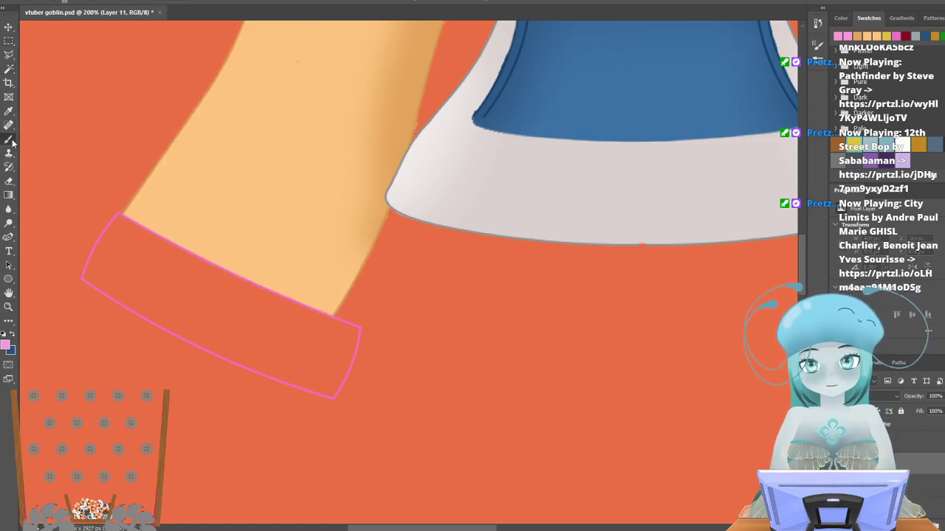
left_click(62, 3)
left_click(56, 153)
left_click(61, 30)
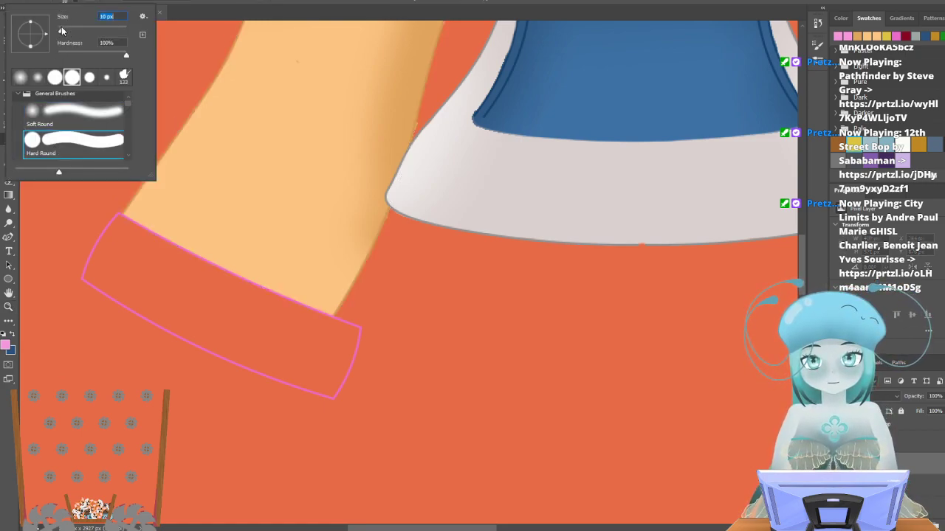
left_click(86, 276)
left_click_drag(86, 276, 93, 264)
key("ctrl+z")
Select the inside of the cuff outline with the Magic Wand, fill it with light pink on Layer 11 using a larger brush, and deselect.
left_click(9, 68)
left_click(274, 323)
left_click(9, 143)
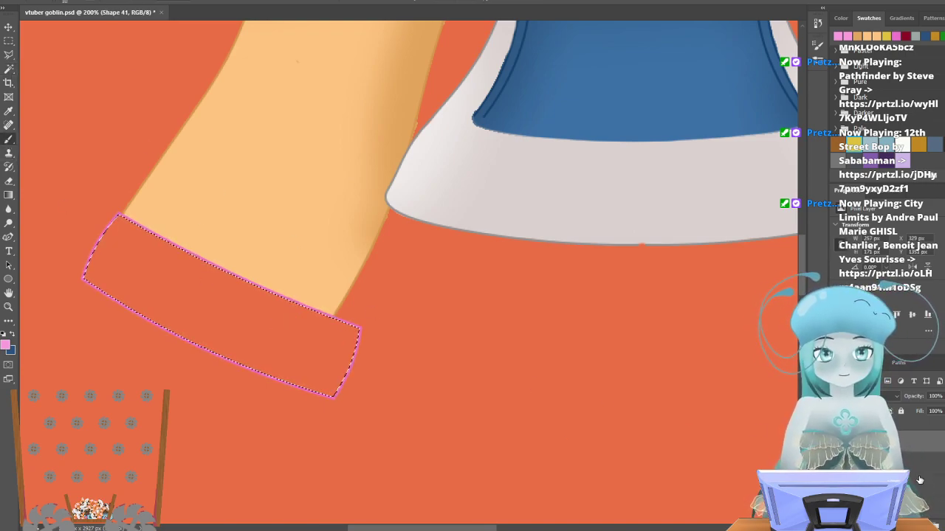
right_click(94, 31)
left_click_drag(94, 31, 110, 31)
mouse_move(324, 353)
left_mouse_down()
mouse_move(317, 359)
mouse_move(133, 273)
mouse_move(199, 231)
left_mouse_up()
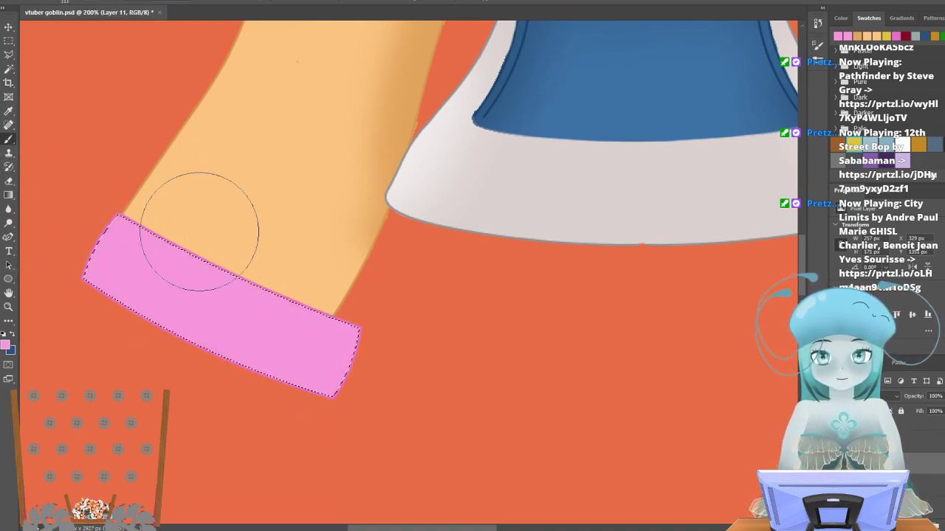
key("m")
left_click(73, 96)
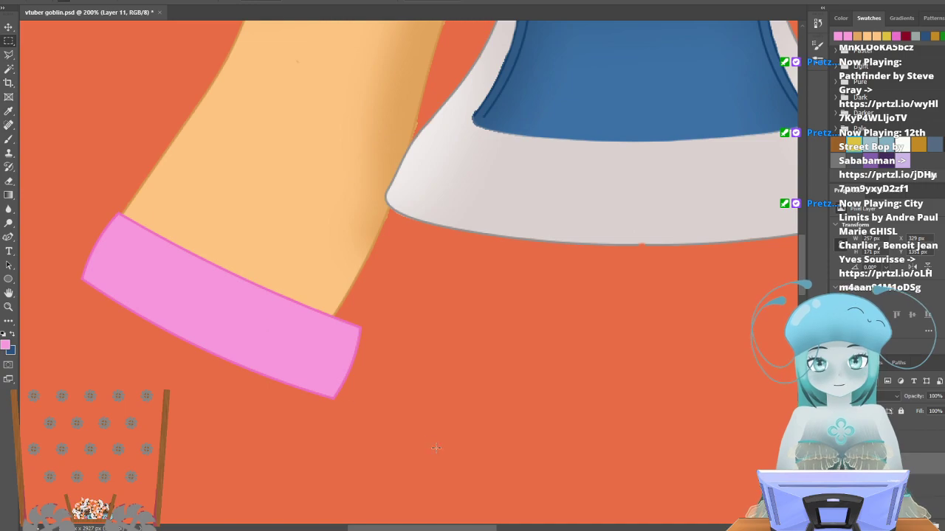
Make the body sketch with the arms and hands visible on the full character.
scroll(435, 448, "up", 5)
left_click(9, 306)
left_click(281, 214, "alt")
left_click(194, 214, "alt")
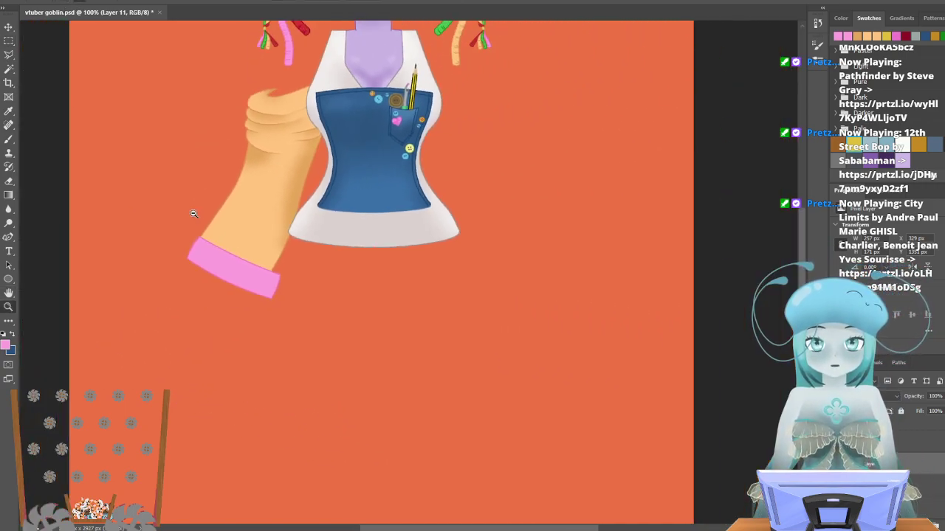
left_click(196, 212, "alt")
left_click(230, 367, "alt")
scroll(348, 398, "up", 3)
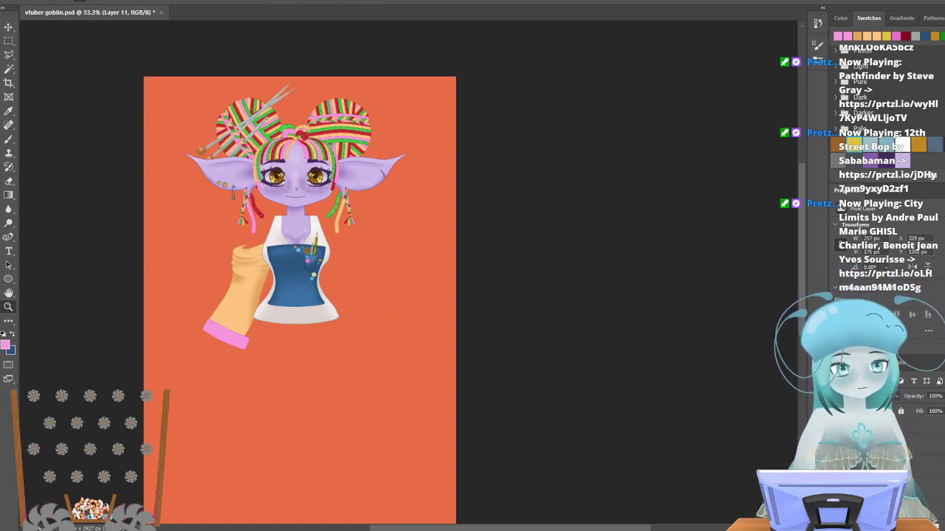
left_click(837, 473)
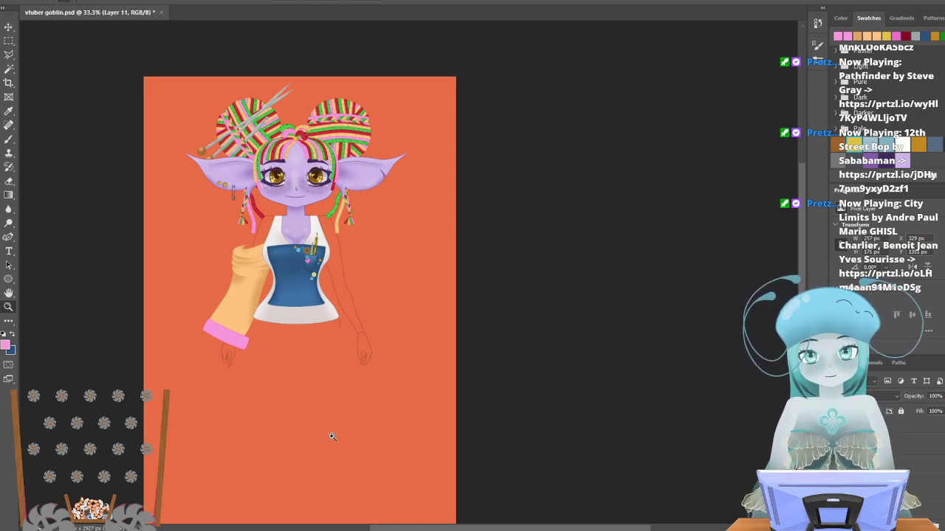
Set the Hard Round brush to 9 px for detailing the sleeve just above the pink cuff.
left_click(240, 347)
left_click(239, 345)
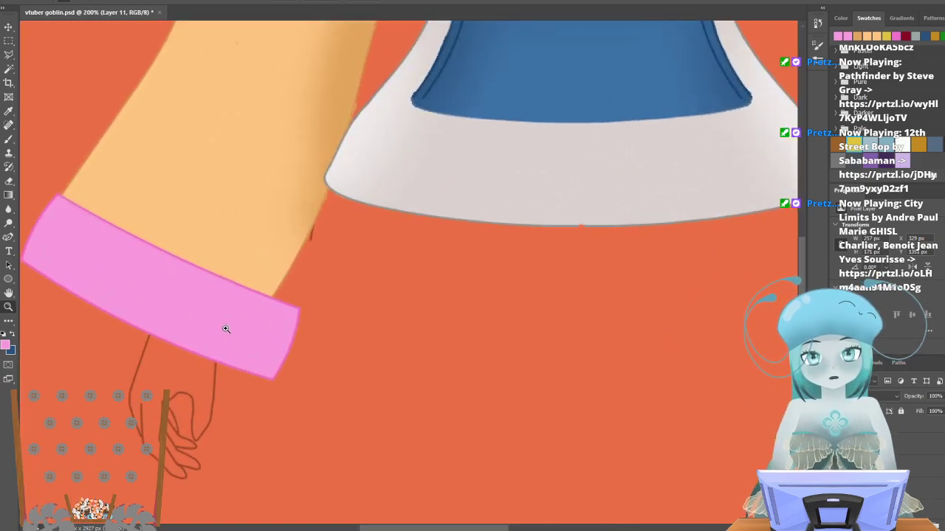
left_click(228, 329)
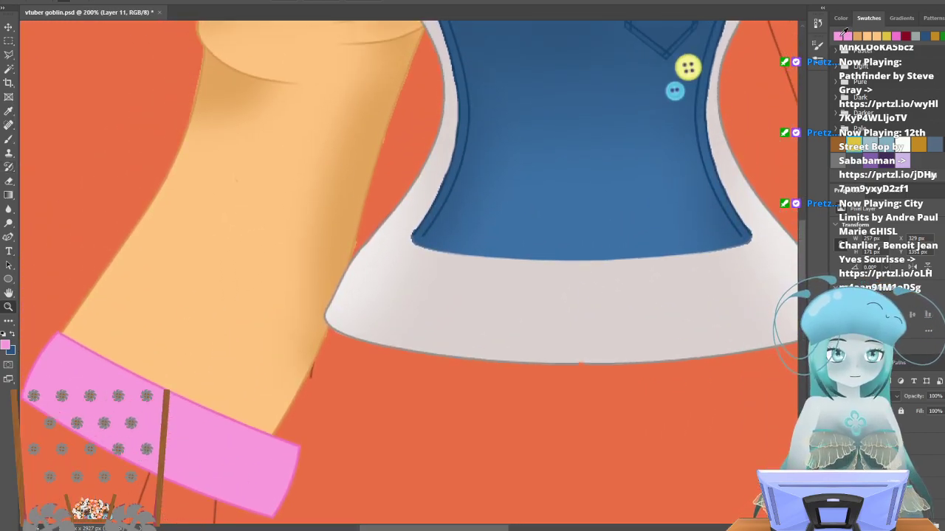
left_click(9, 139)
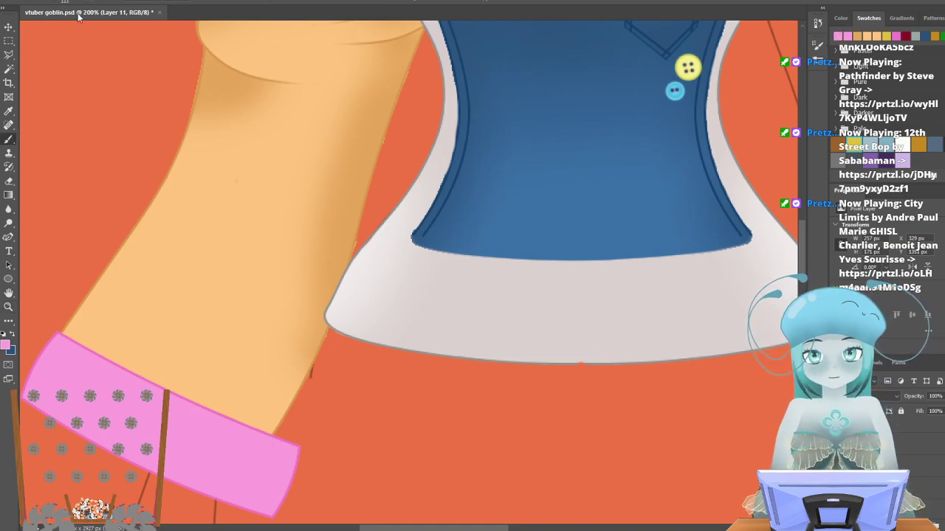
left_click(18, 3)
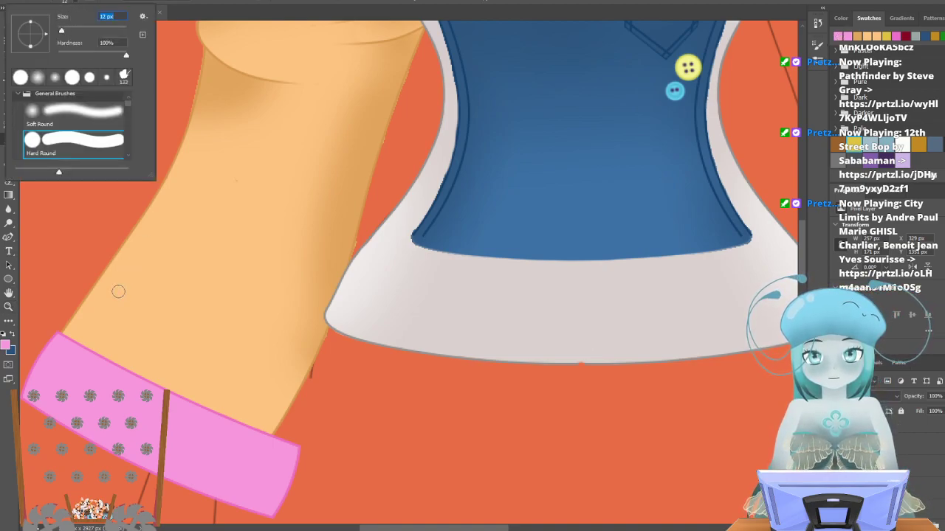
left_click_drag(62, 31, 60, 32)
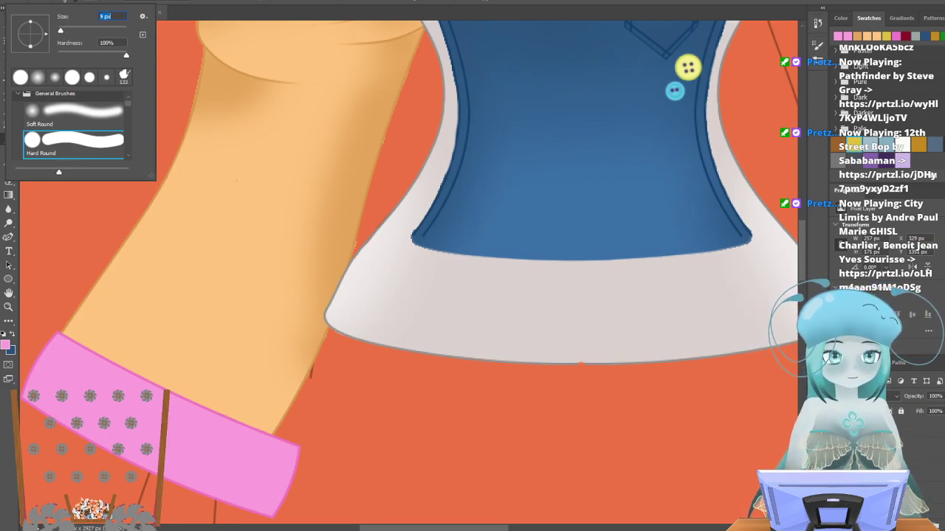
Paint a row of light pink dashed stitches on Layer 9, across the sleeve just above the cuff.
scroll(878, 457, "up", 2)
left_click(837, 451)
left_click(837, 450)
left_click(837, 450)
left_click(837, 465)
left_click(836, 487)
left_click(878, 487)
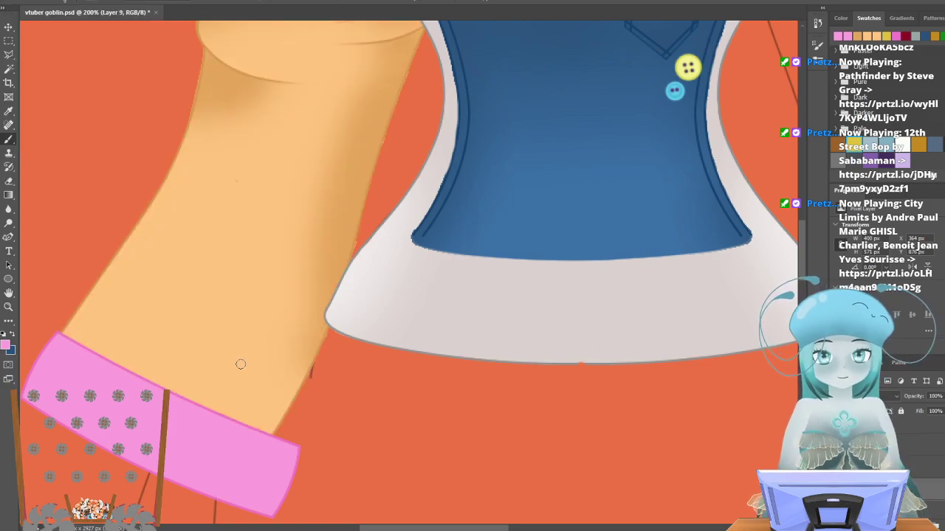
left_click(76, 324)
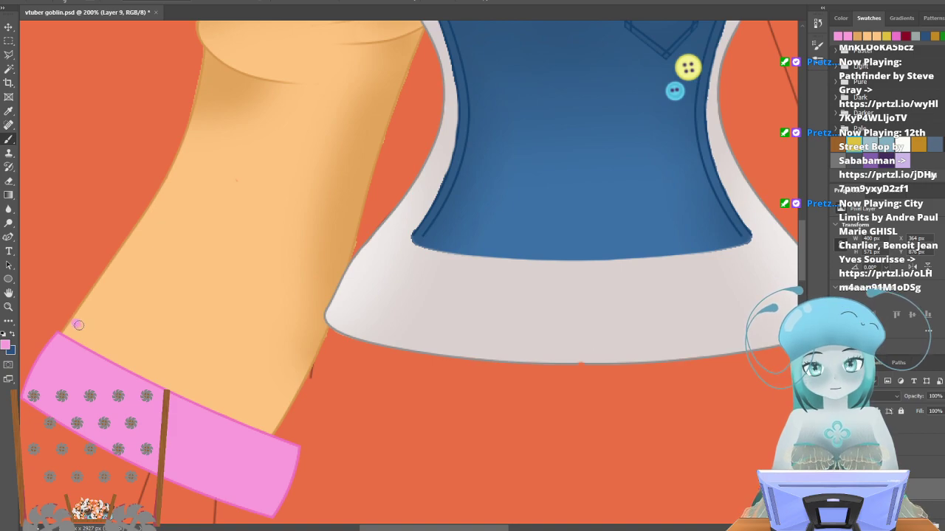
left_click(102, 340)
left_click_drag(108, 343, 253, 418)
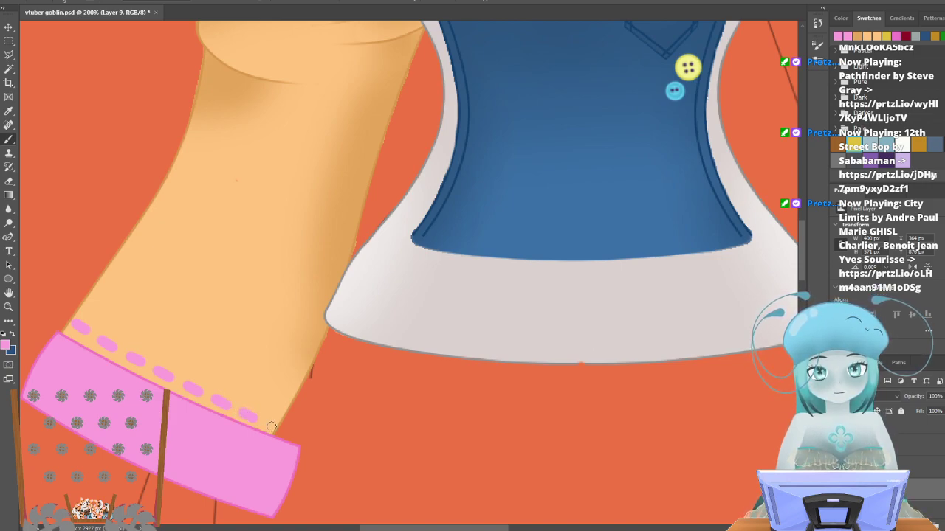
left_click_drag(265, 423, 270, 426)
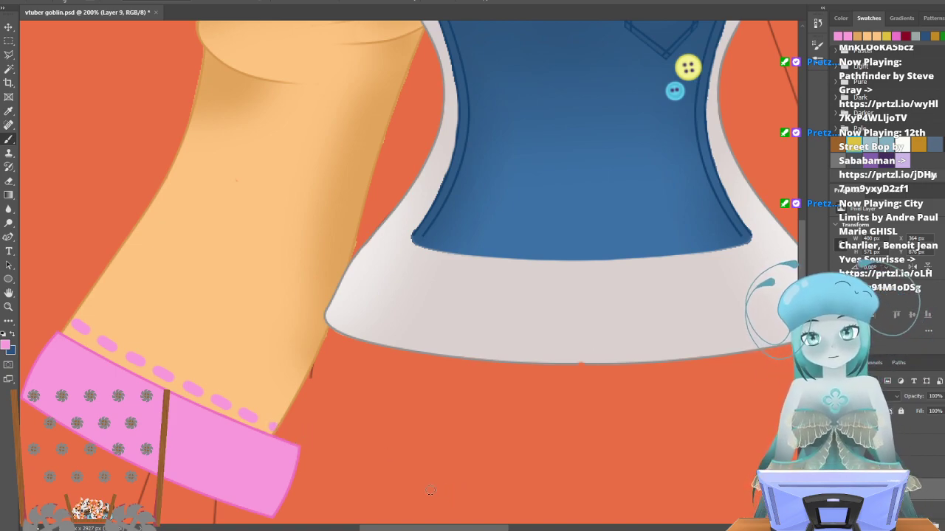
Paint a row of light pink dashes across the middle of the sleeve, redoing the first dash at its outer edge.
scroll(398, 472, "up", 5)
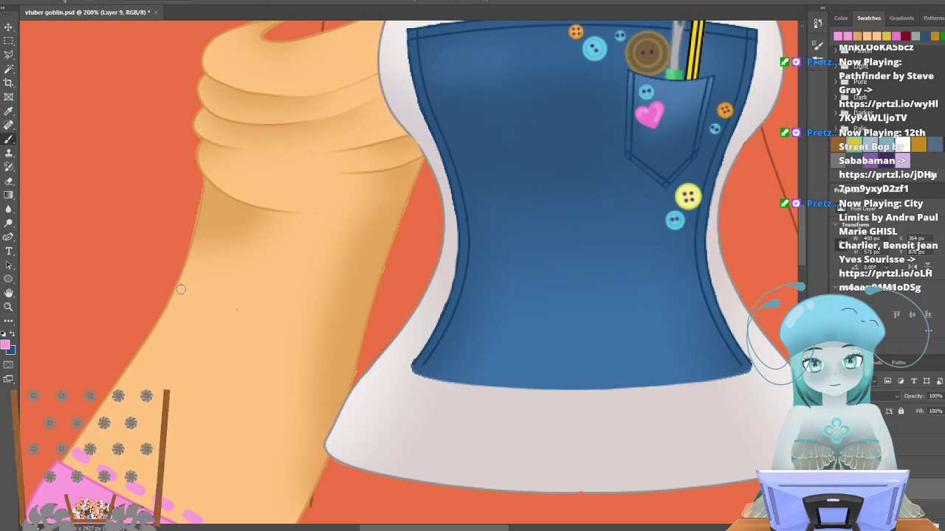
left_click_drag(182, 290, 195, 295)
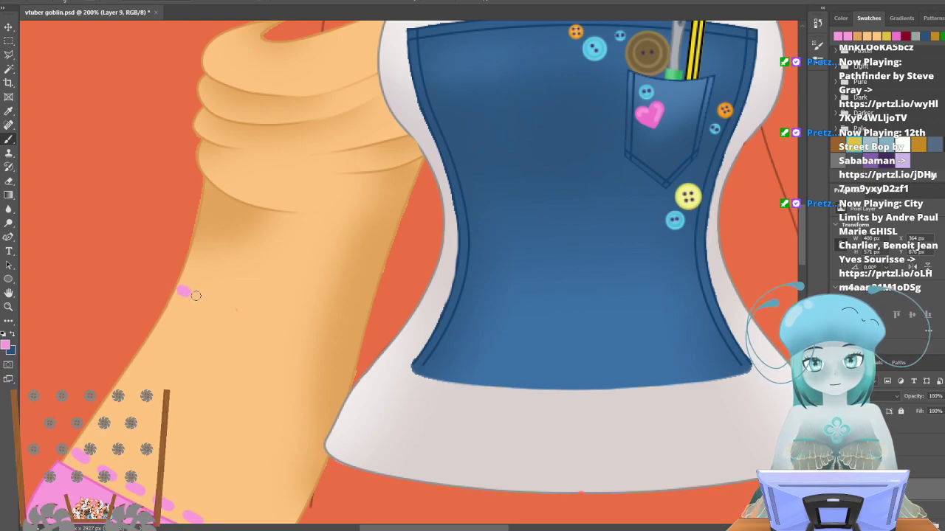
key("ctrl+z")
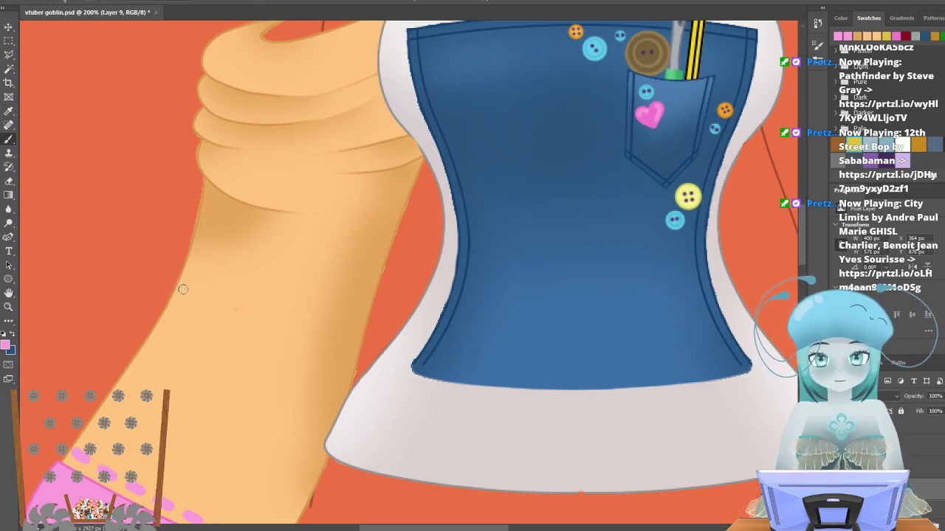
left_click_drag(199, 296, 213, 299)
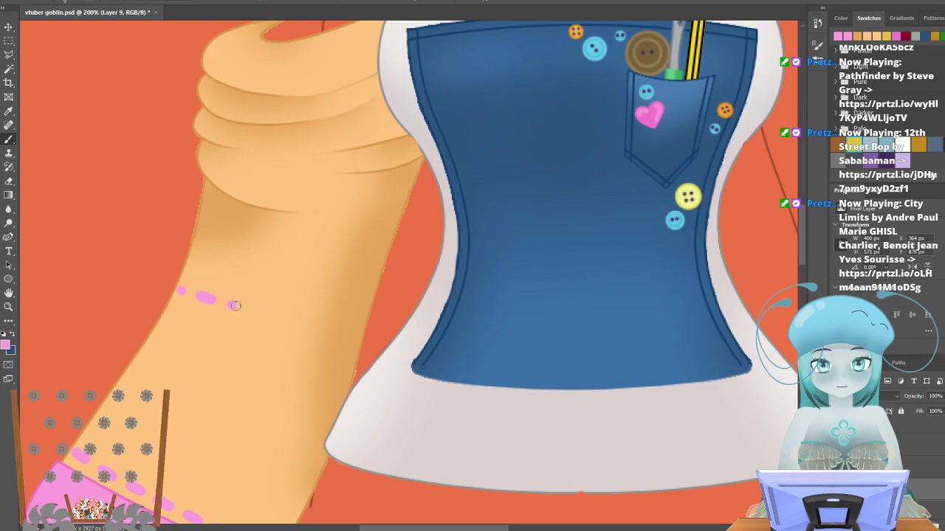
left_click_drag(245, 309, 250, 310)
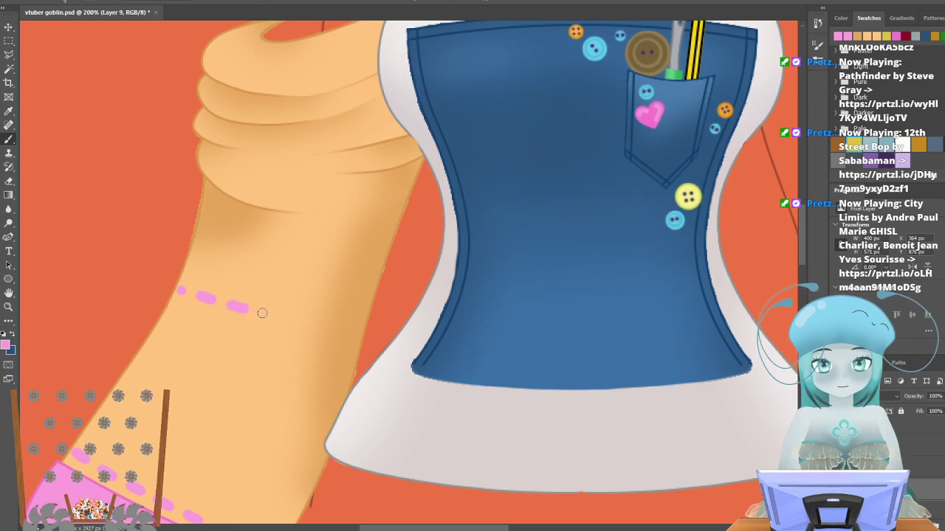
left_click_drag(264, 313, 316, 323)
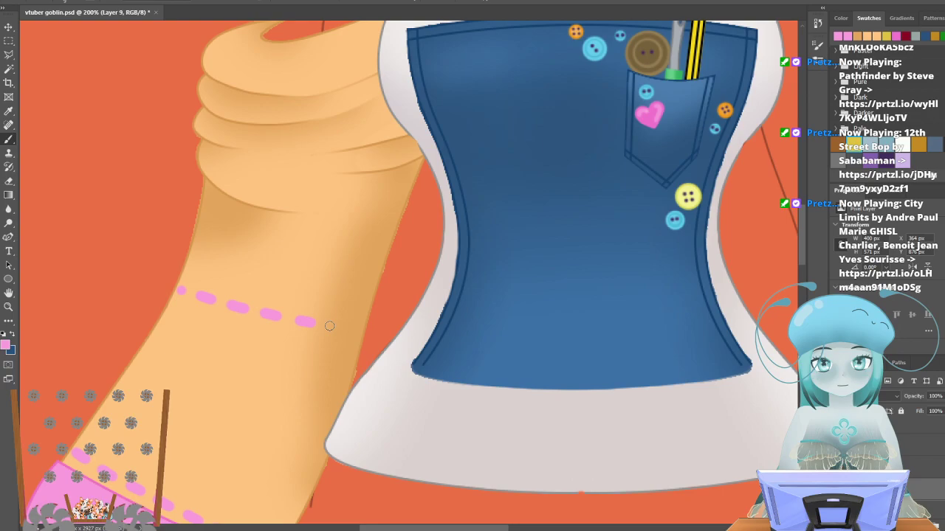
left_click_drag(335, 325, 342, 326)
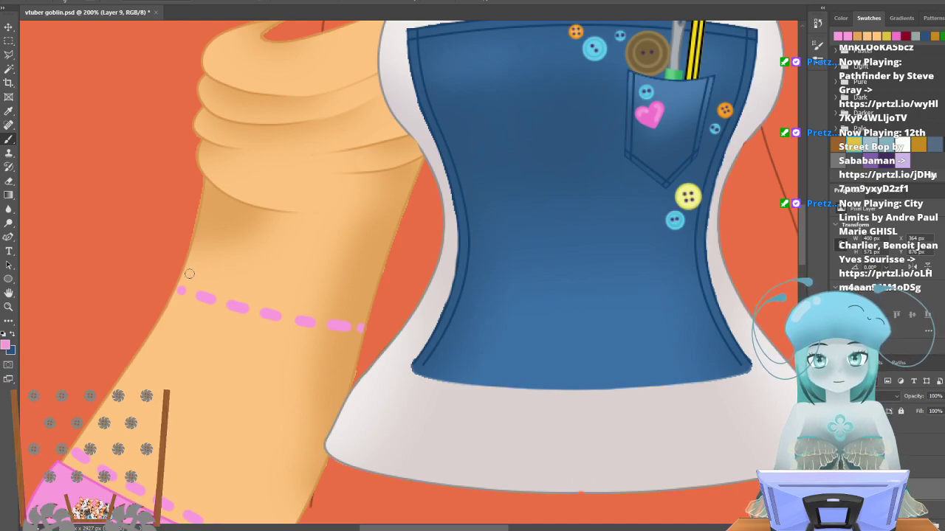
Paint a second, parallel row of light pink dashes directly above the mid-sleeve row.
left_click_drag(189, 272, 276, 291)
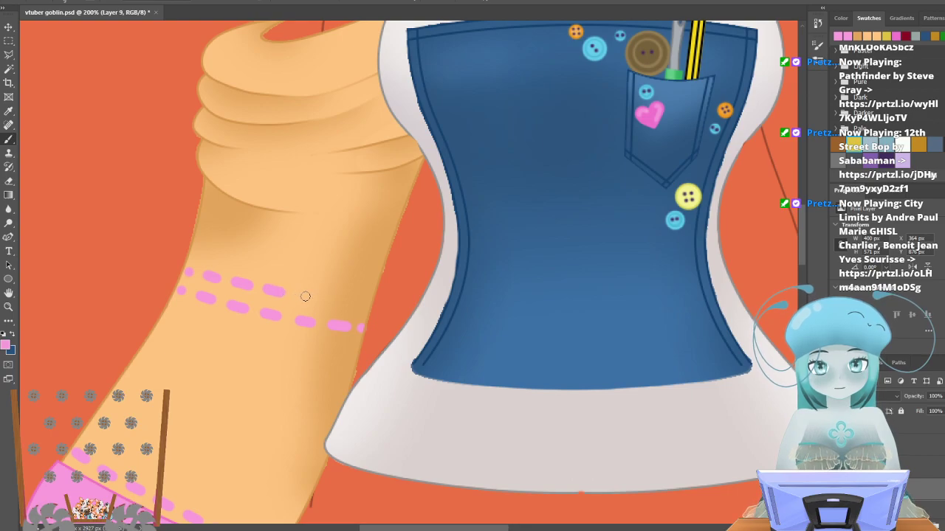
left_click(306, 297)
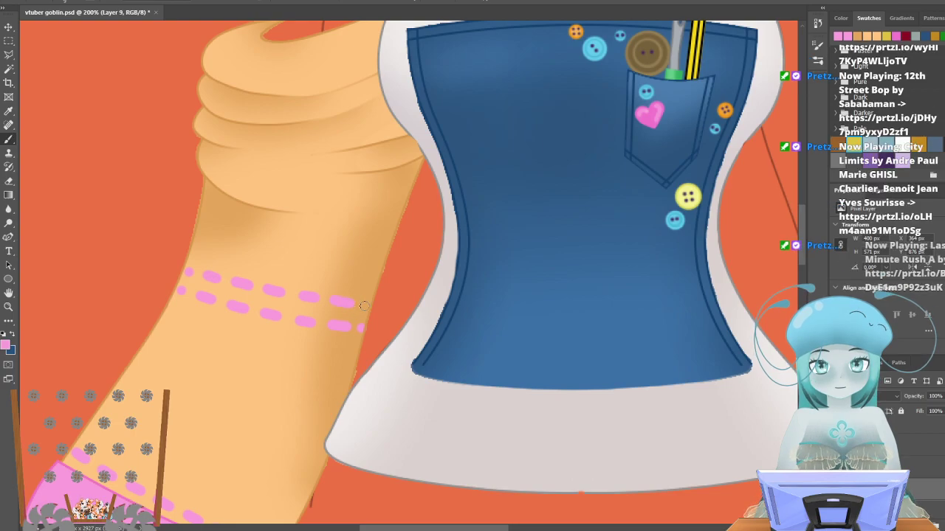
scroll(267, 413, "up", 1)
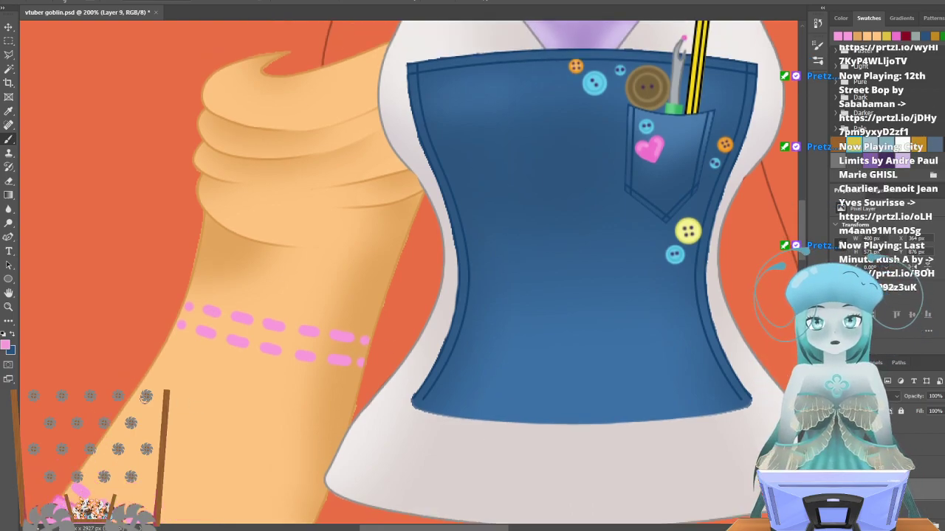
Examine the pink stitching on the sleeve against the rest of the character.
scroll(268, 413, "down", 4)
left_click(9, 306)
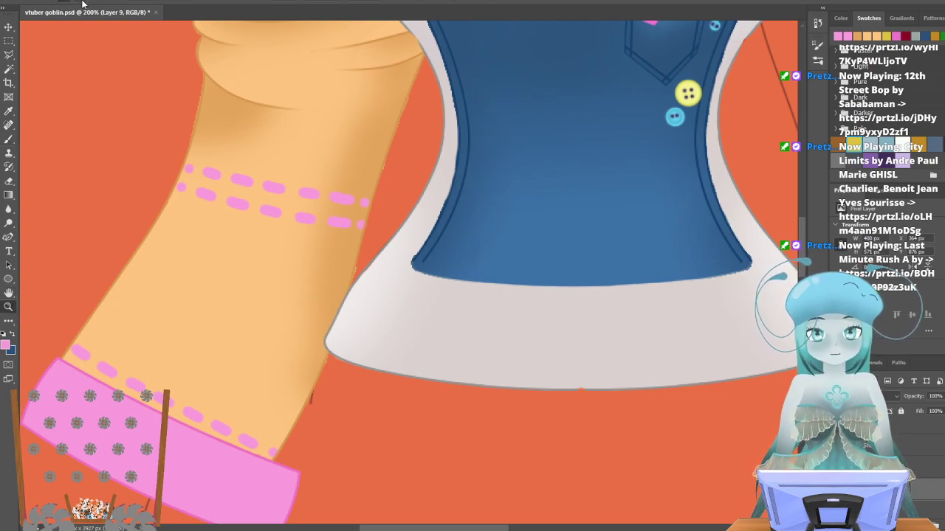
left_click(144, 186, "alt")
left_click(144, 187, "alt")
scroll(115, 378, "up", 3)
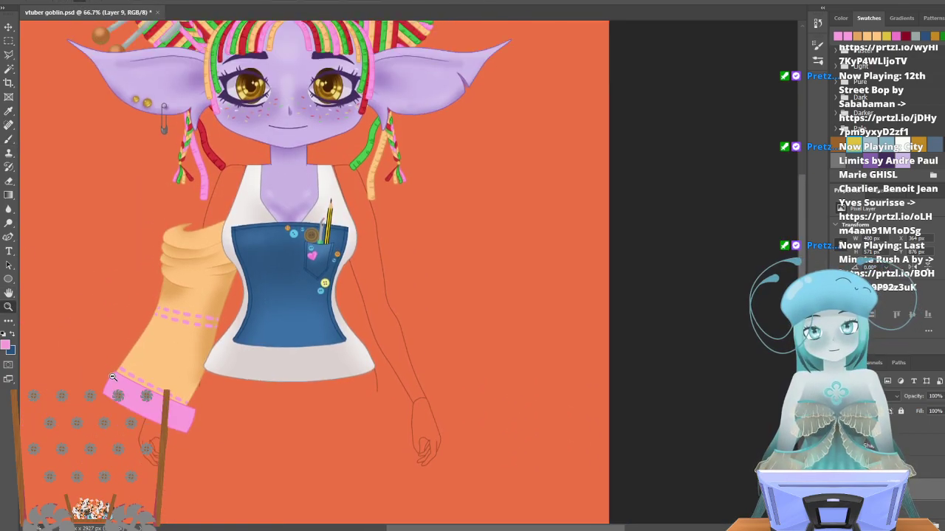
scroll(114, 379, "up", 2)
scroll(99, 356, "up", 1)
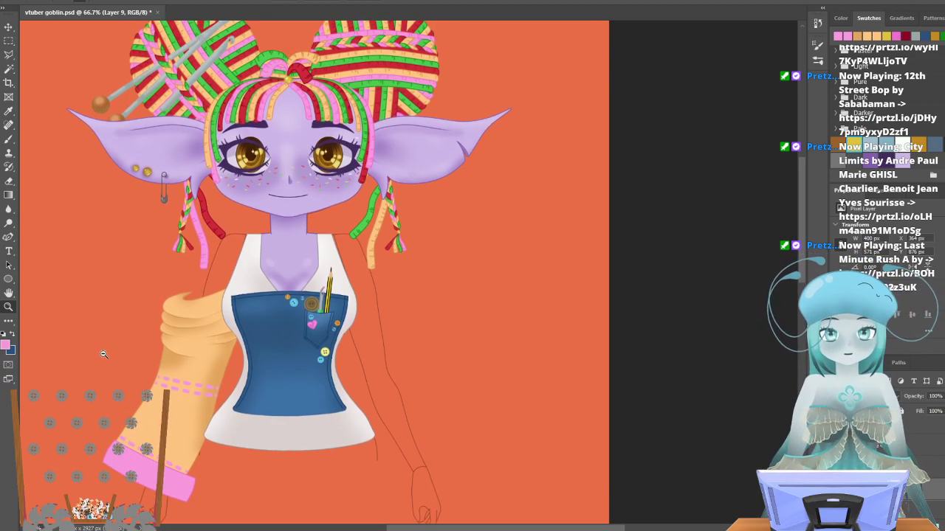
scroll(103, 355, "down", 2)
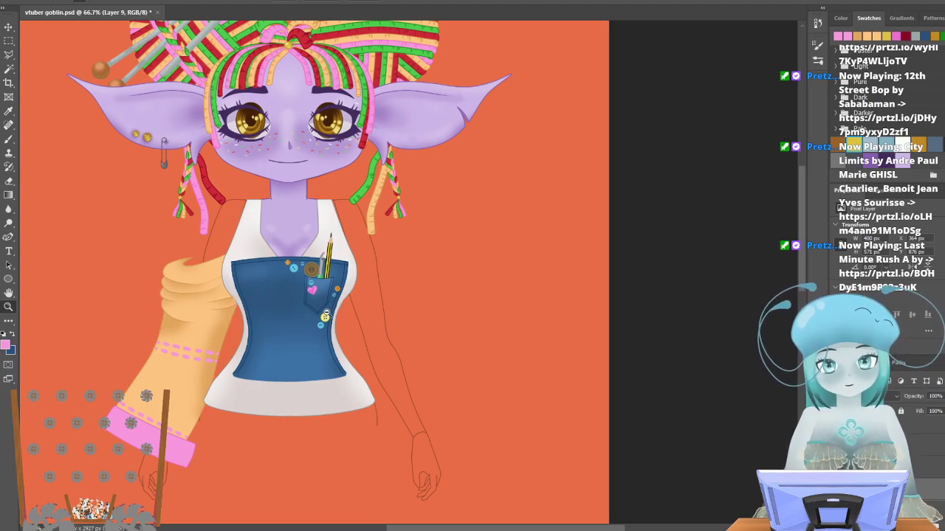
scroll(187, 338, "down", 1)
scroll(183, 336, "down", 1)
scroll(164, 325, "up", 3)
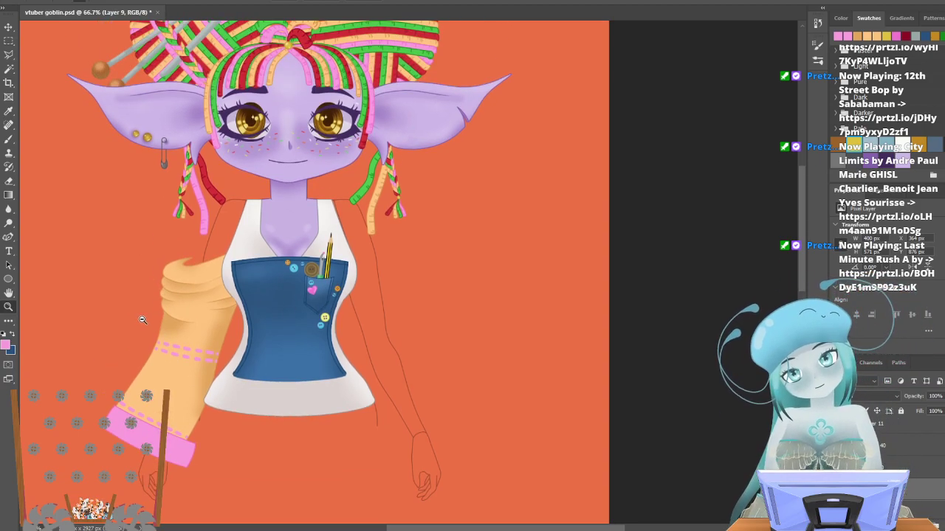
scroll(122, 288, "down", 1)
Save the vtuber goblin.psd document.
left_click(21, 1)
left_click(38, 99)
scroll(137, 199, "down", 1)
scroll(141, 207, "down", 2)
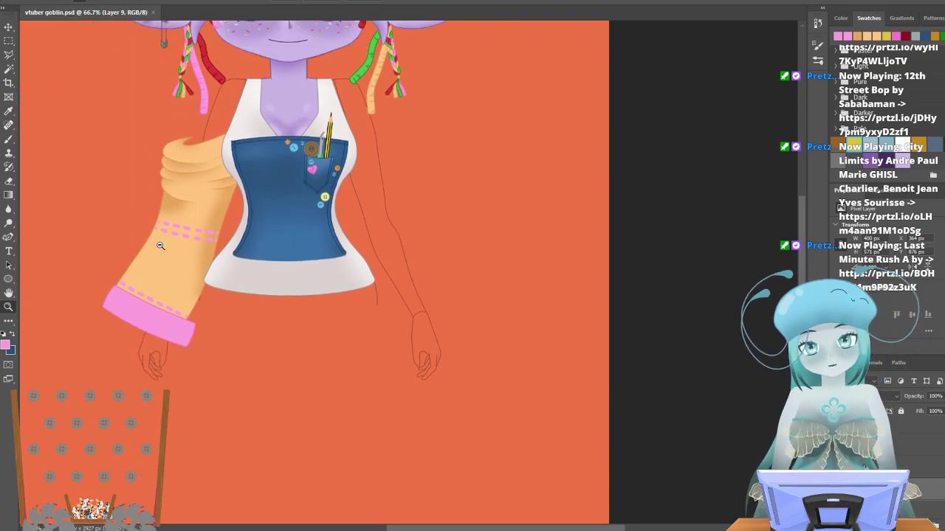
scroll(111, 233, "up", 2)
scroll(96, 247, "up", 3)
scroll(153, 246, "down", 1)
scroll(140, 227, "down", 1)
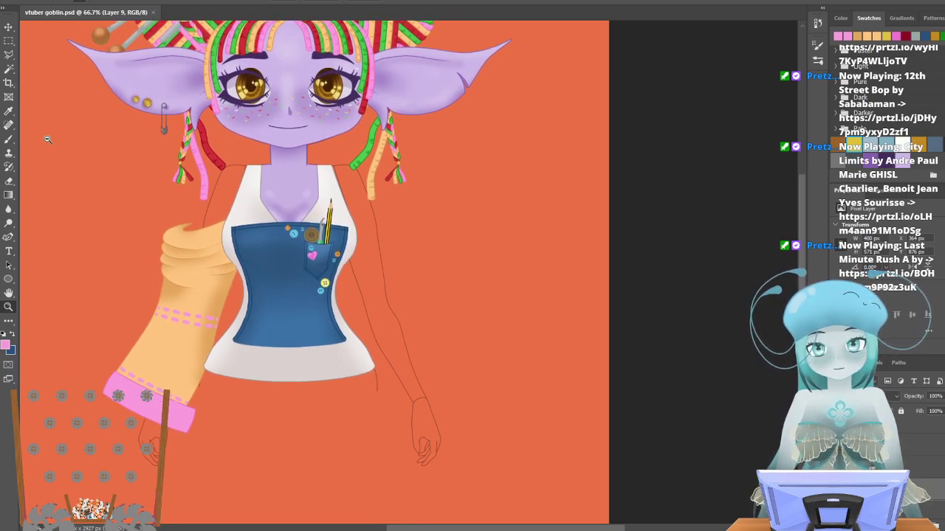
Create a new layer, sample the sleeve's tan colour and change the foreground to a slightly lighter tint of it.
left_click(108, 445)
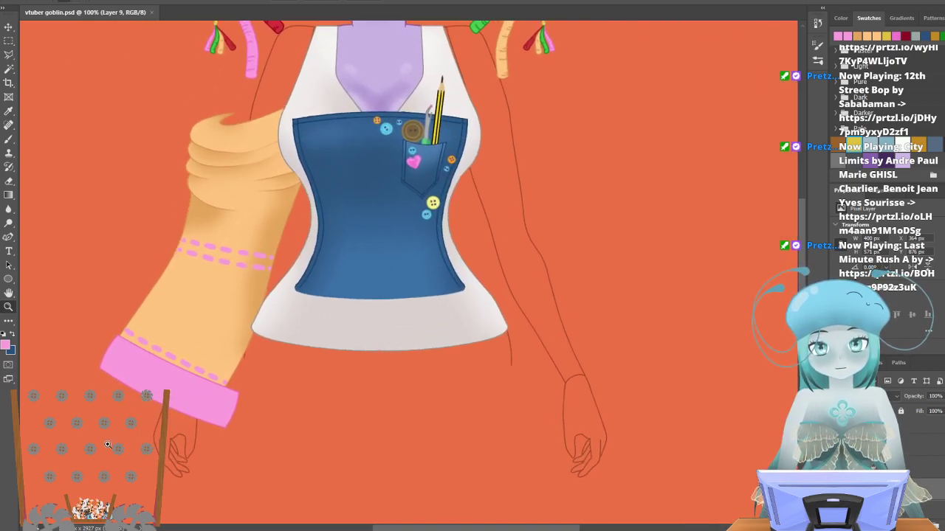
left_click(107, 444)
scroll(216, 398, "up", 3)
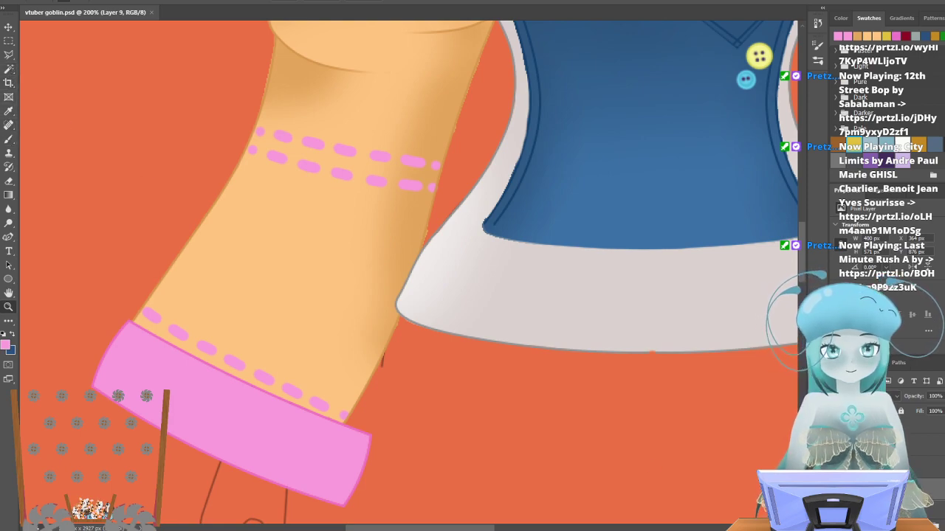
key("ctrl+shift+alt+n")
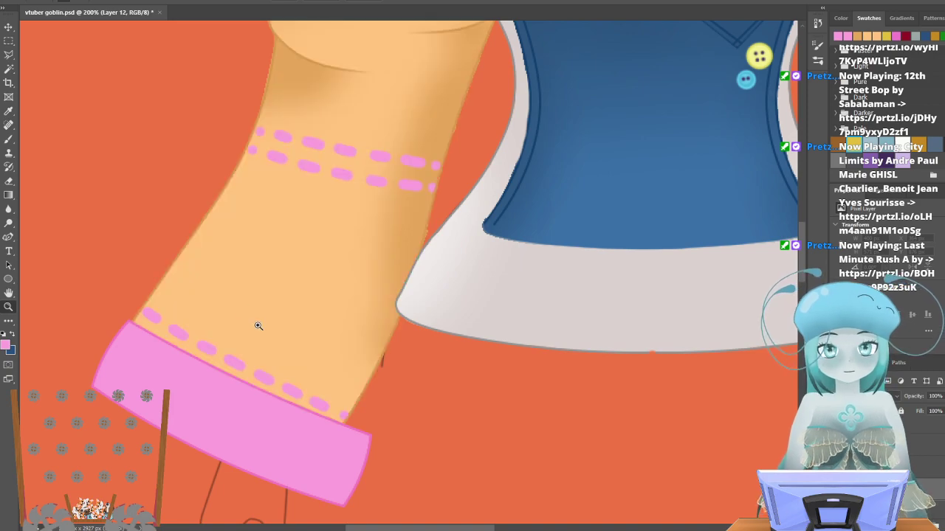
left_click(8, 112)
left_click(228, 256)
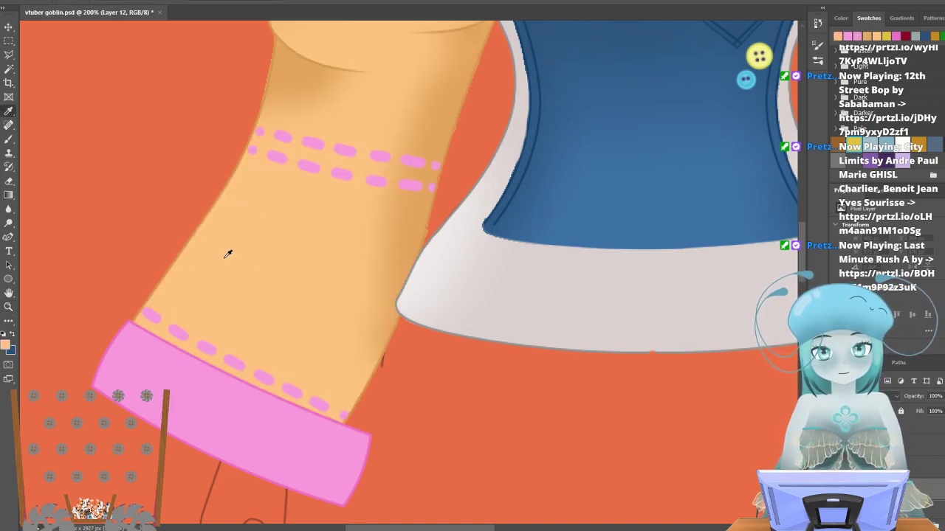
left_click(5, 343)
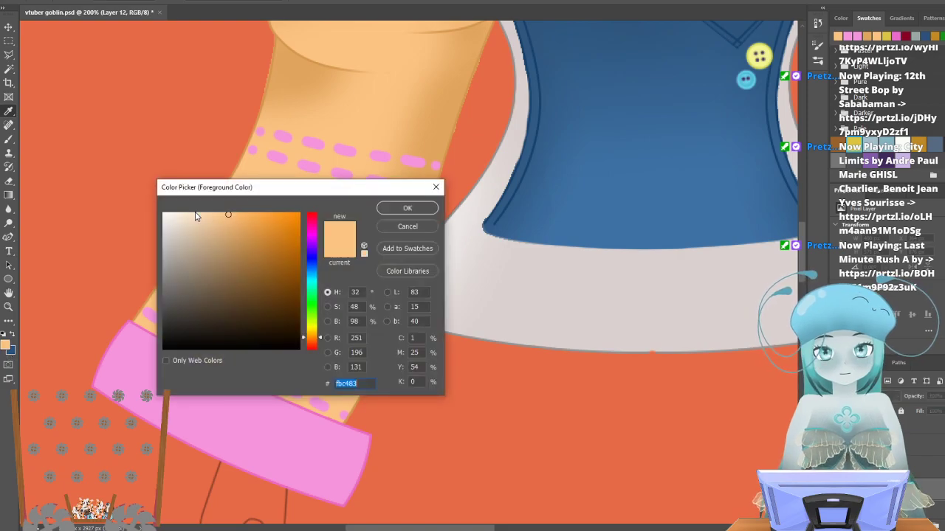
left_click_drag(224, 215, 218, 216)
left_click(390, 208)
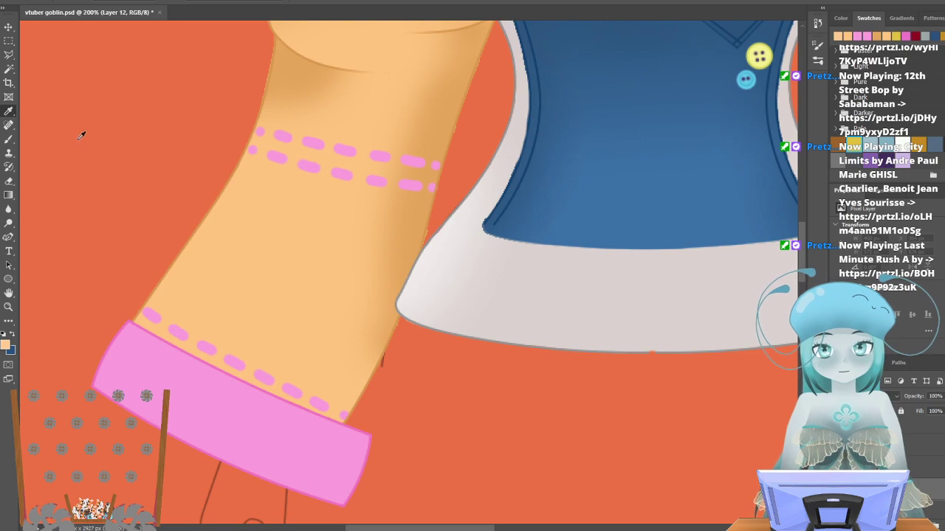
Paint a row of lighter tan dashes above the pink stitching at the sleeve cuff and start a second row above it.
left_click(9, 139)
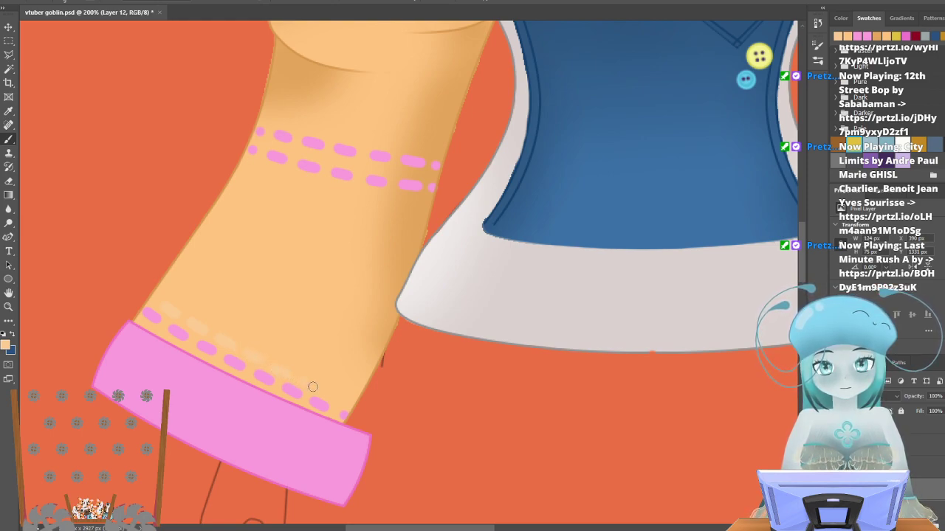
left_click_drag(332, 396, 342, 401)
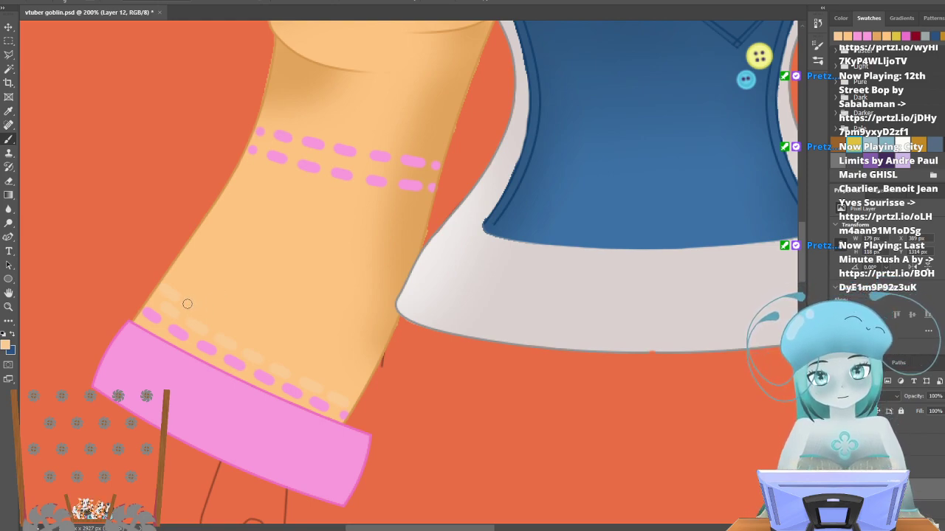
Select the sleeve's light and shaded tan fabric on Layer 9 with the Magic Wand, leaving out the pink dashes.
left_click(8, 69)
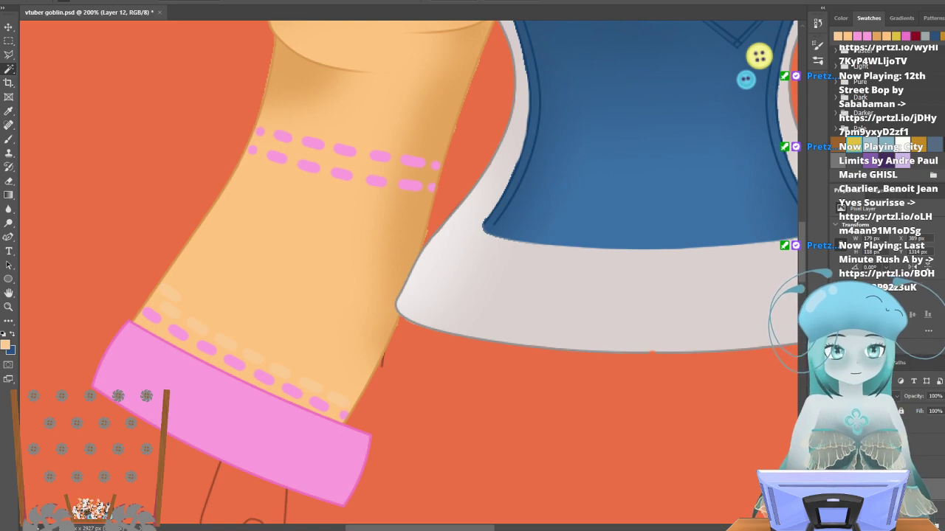
left_click(324, 276)
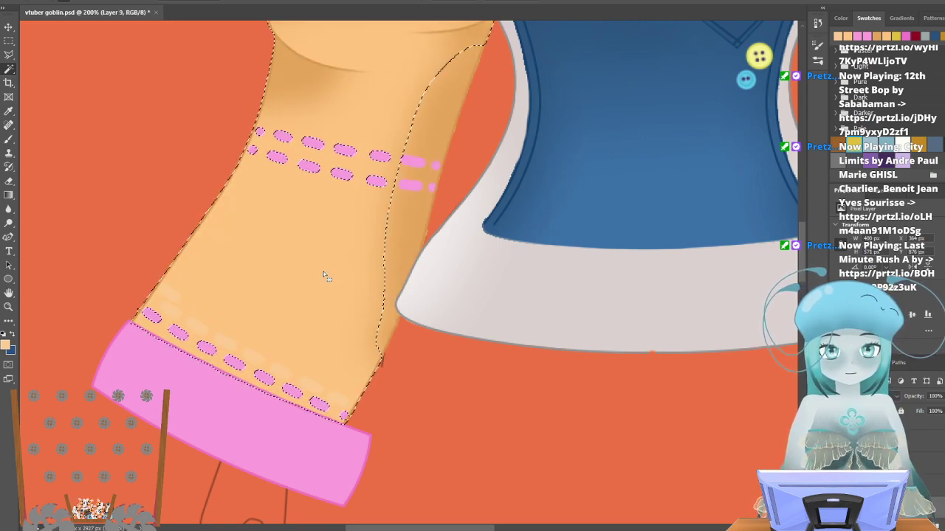
left_click(411, 215, "shift")
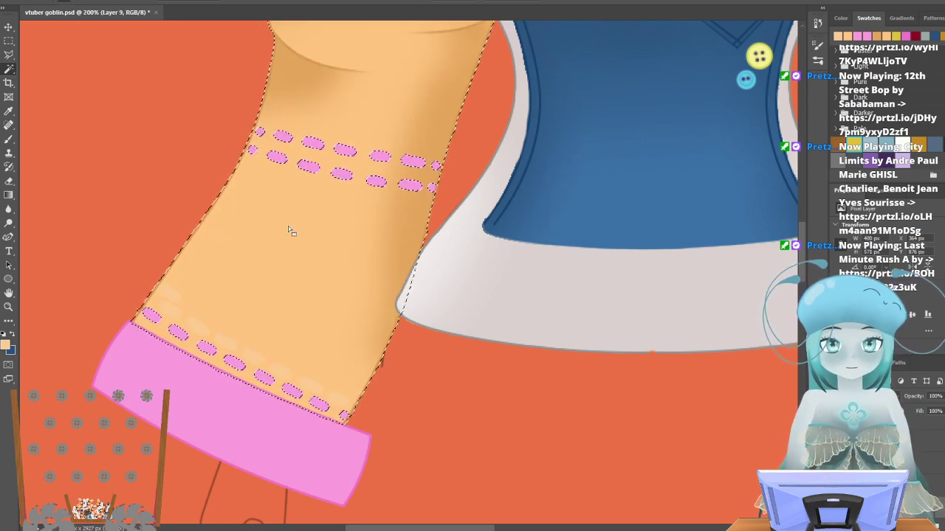
scroll(299, 251, "up", 2)
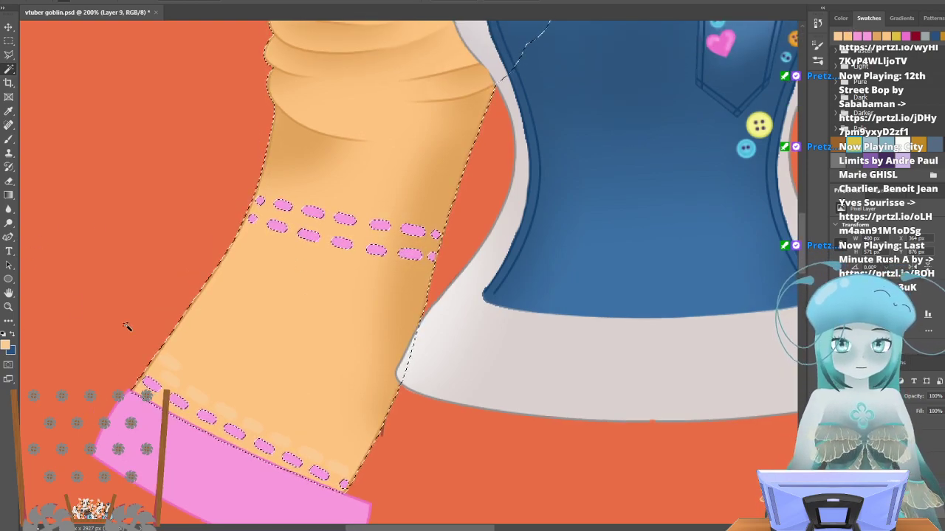
Paint over the shading along the sleeve's inner edge in the sampled sleeve tan using a 139 px Hard Round brush.
key("x")
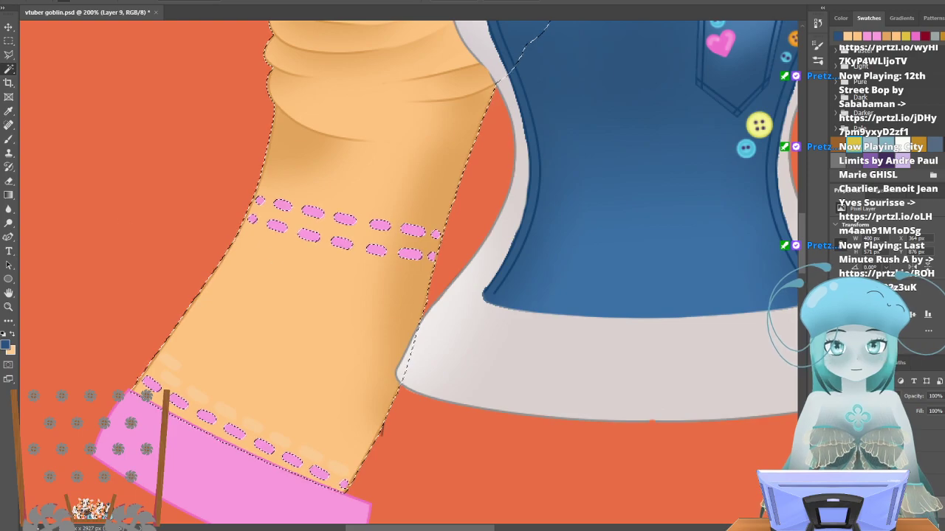
left_click(9, 140)
left_click(9, 115)
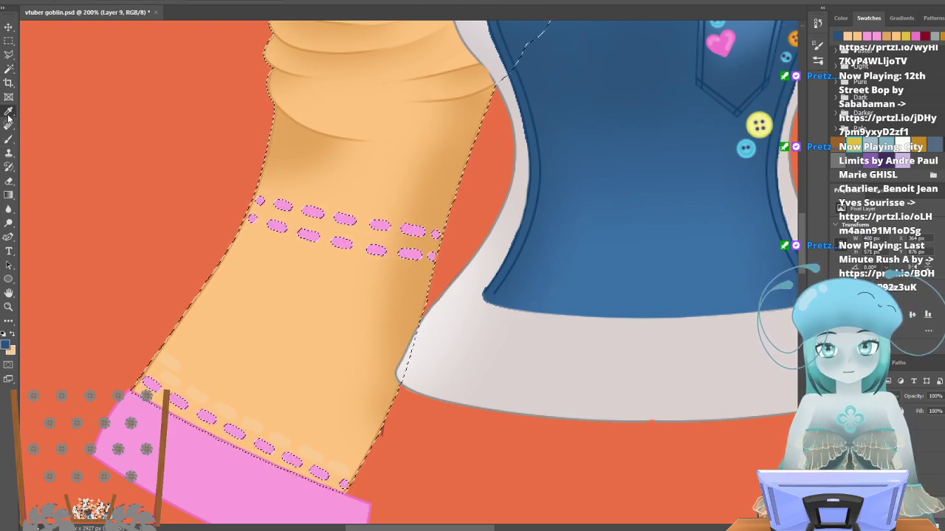
left_click(253, 341)
left_click(9, 141)
left_click(9, 144)
left_click(67, 2)
left_click_drag(59, 30, 98, 30)
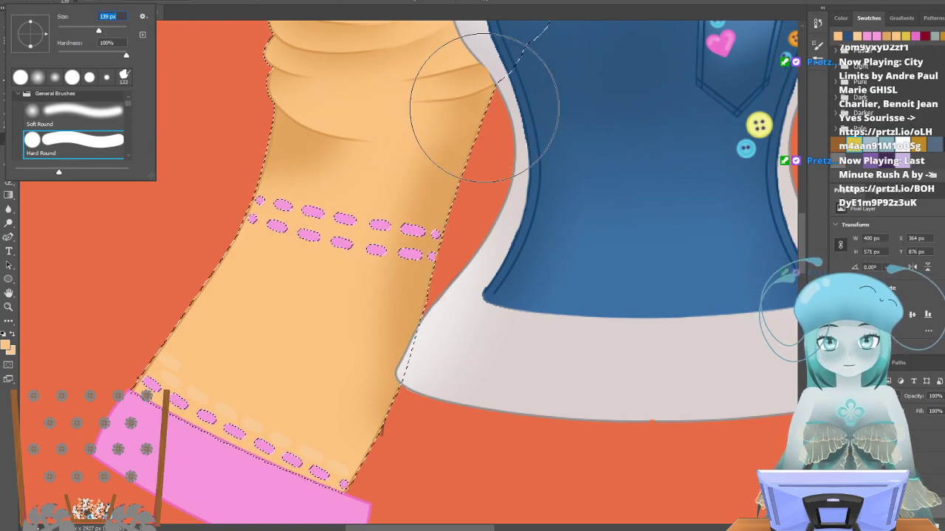
left_click(420, 155)
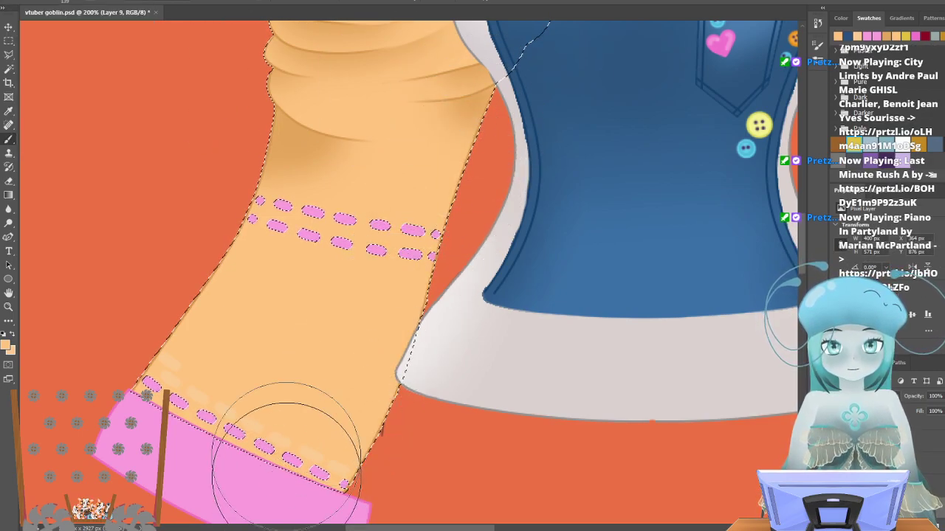
Identify the sleeve's shading layer by toggling layer visibility, and make Layer 10 active.
left_click(897, 485)
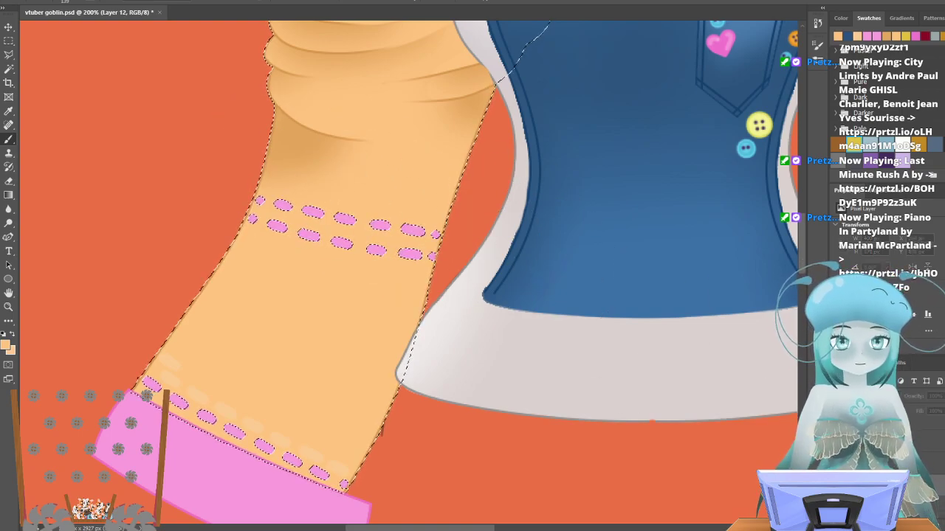
left_click(837, 442)
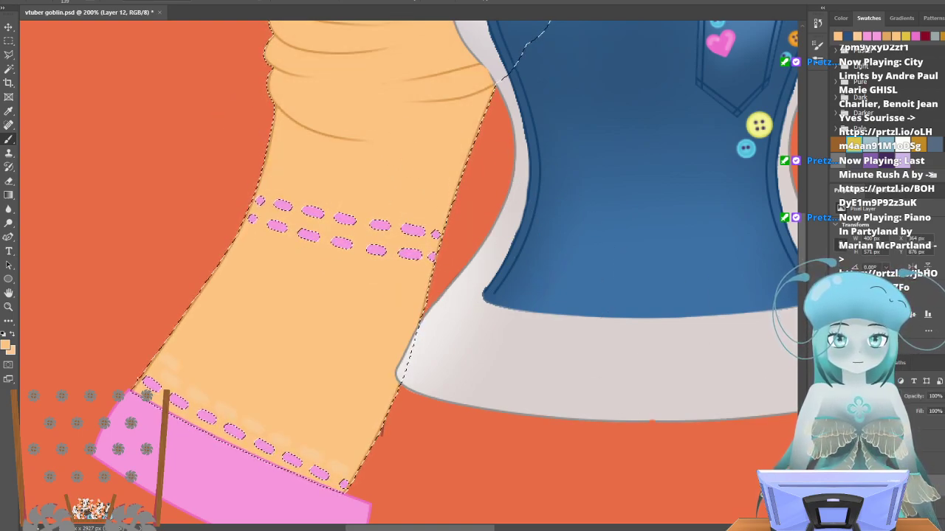
left_click(837, 441)
left_click(897, 441)
left_click(896, 464)
left_click(837, 464)
left_click(837, 464)
Shade the sleeve's inner edge in brown with a 139 px Soft Round brush and undo the last strokes.
right_click(66, 2)
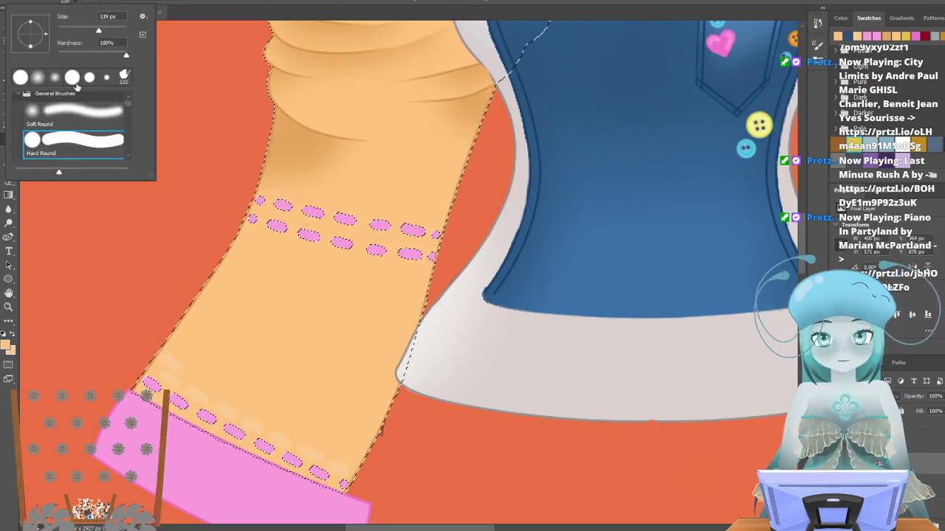
left_click(70, 115)
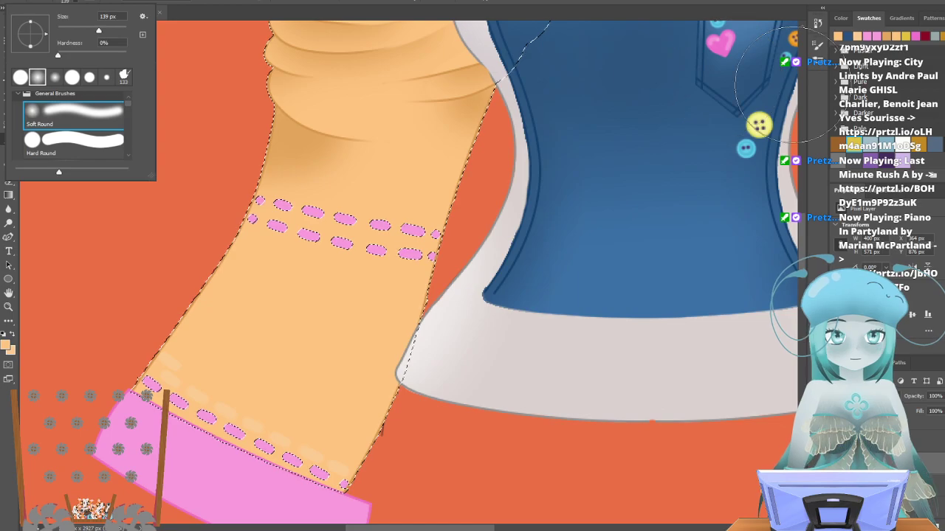
left_click(839, 144)
mouse_move(476, 304)
left_mouse_down()
mouse_move(485, 179)
mouse_move(448, 251)
mouse_move(411, 424)
mouse_move(440, 342)
mouse_move(442, 331)
mouse_move(391, 473)
left_mouse_up()
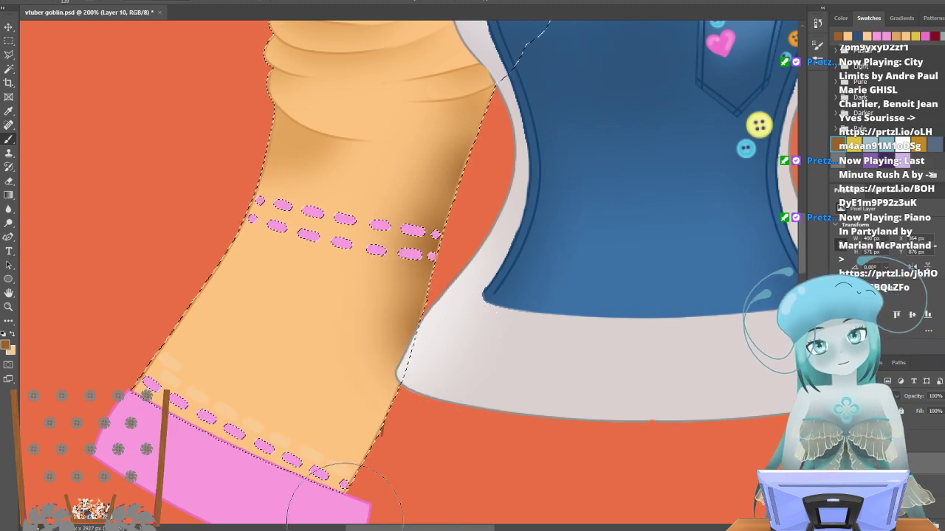
key("ctrl+z")
key("ctrl+z")
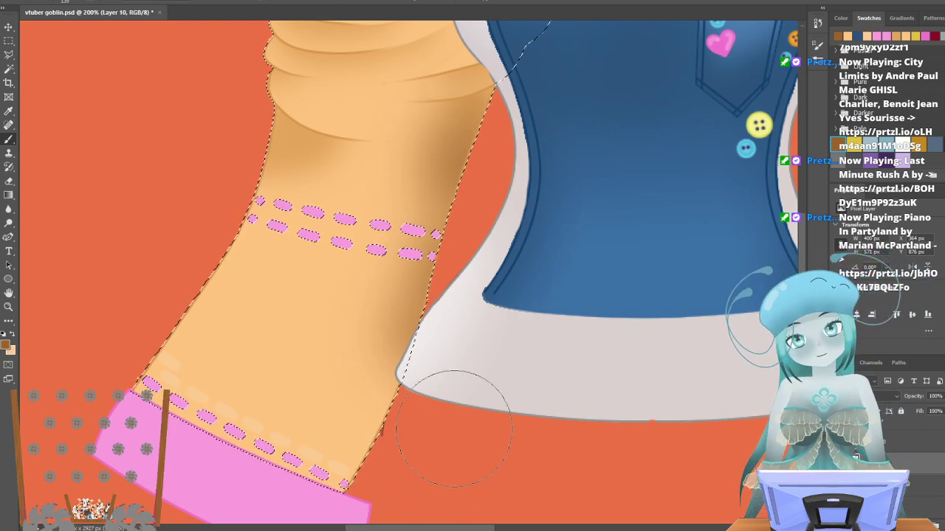
Reselect the sleeve including the mid-sleeve pink dashes near the inner edge, and paint soft brown shading down that edge on Layer 10.
left_click(10, 70)
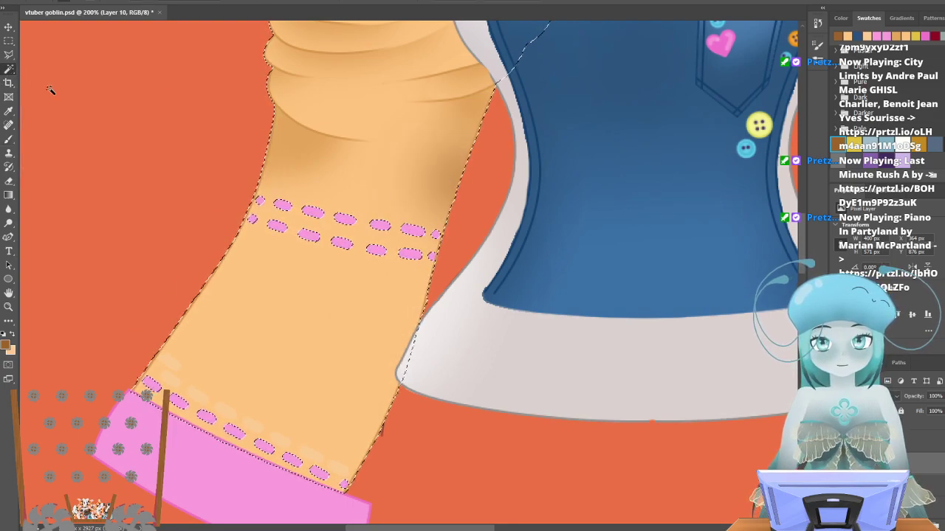
left_click(414, 231)
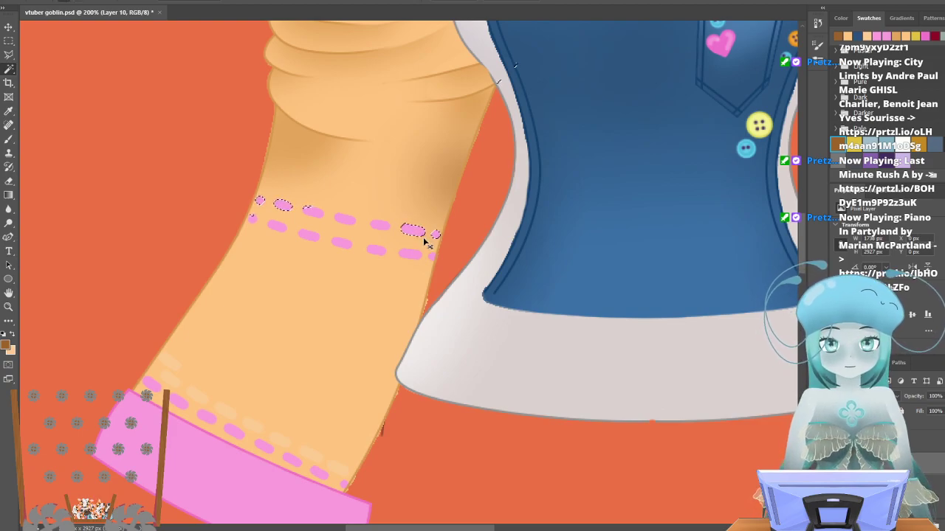
key("alt+bracketleft")
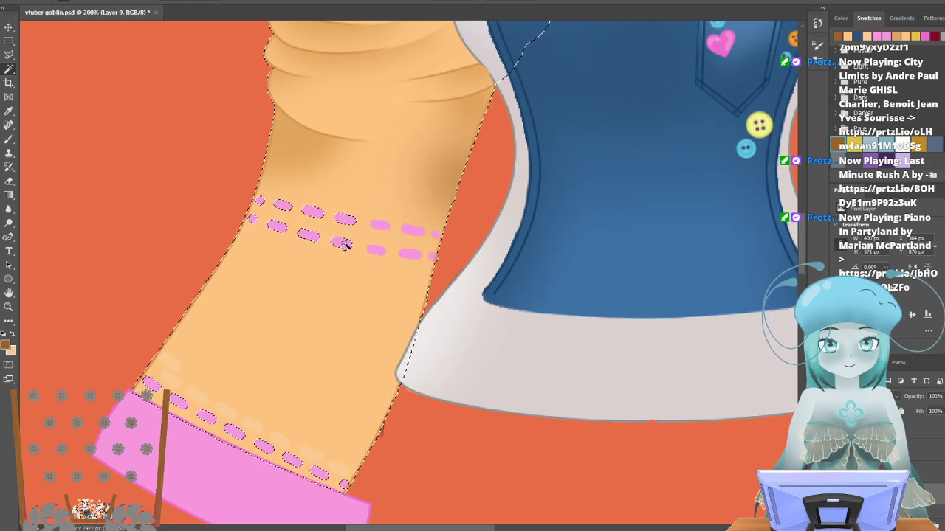
key("alt+bracketright")
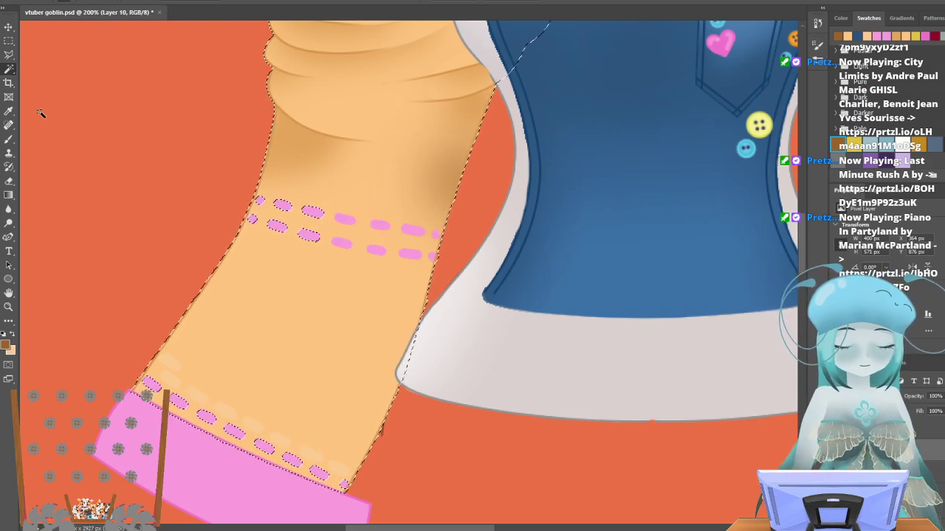
left_click(9, 139)
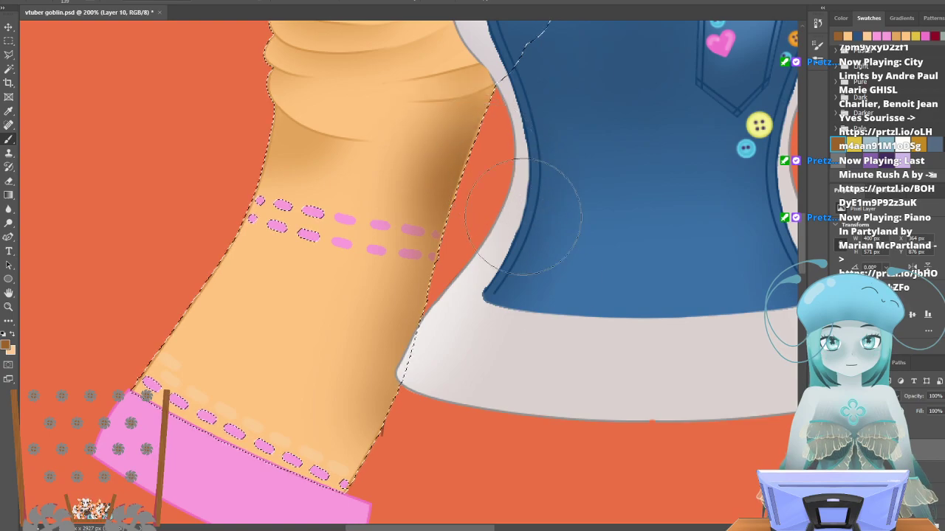
Hide the white shirt and blue overalls layers, extend the brown shading onto the upper sleeve folds, and clear the selection.
scroll(499, 100, "up", 5)
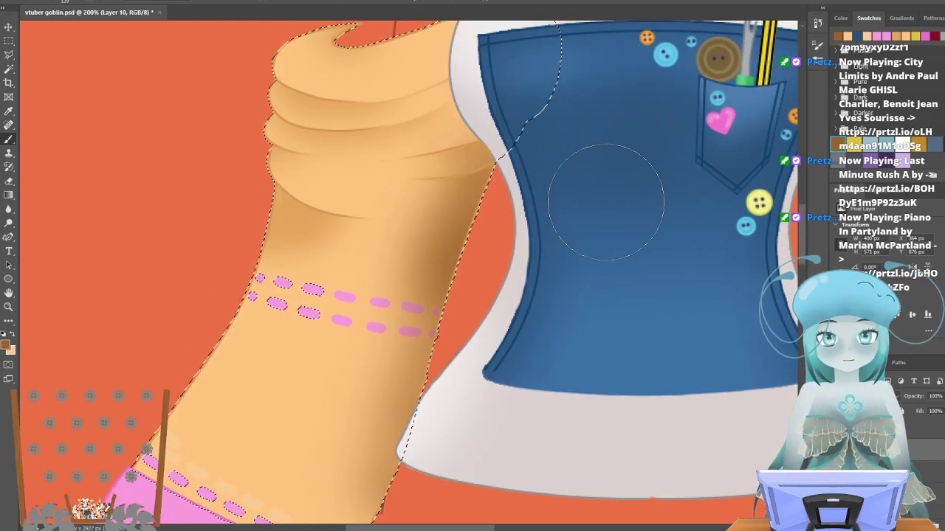
scroll(610, 244, "up", 7)
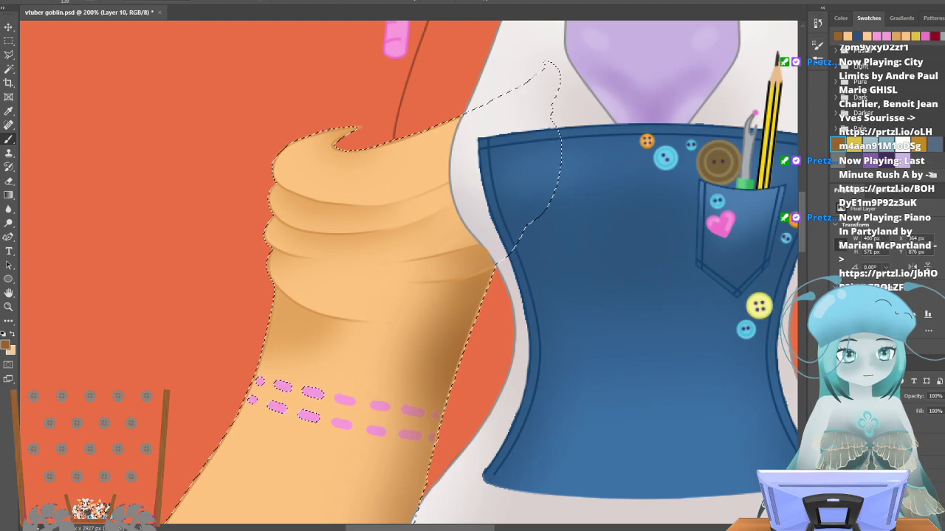
left_click(837, 472)
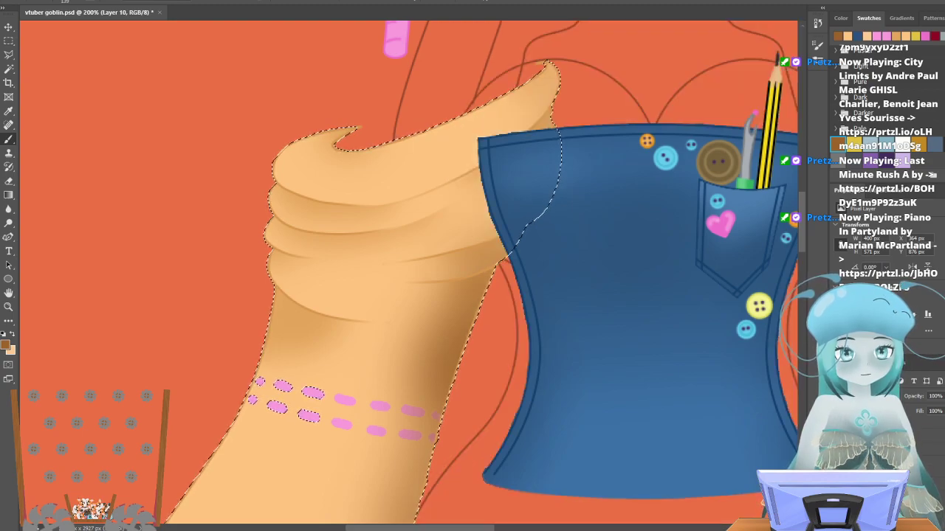
left_click(837, 456)
scroll(561, 186, "down", 2)
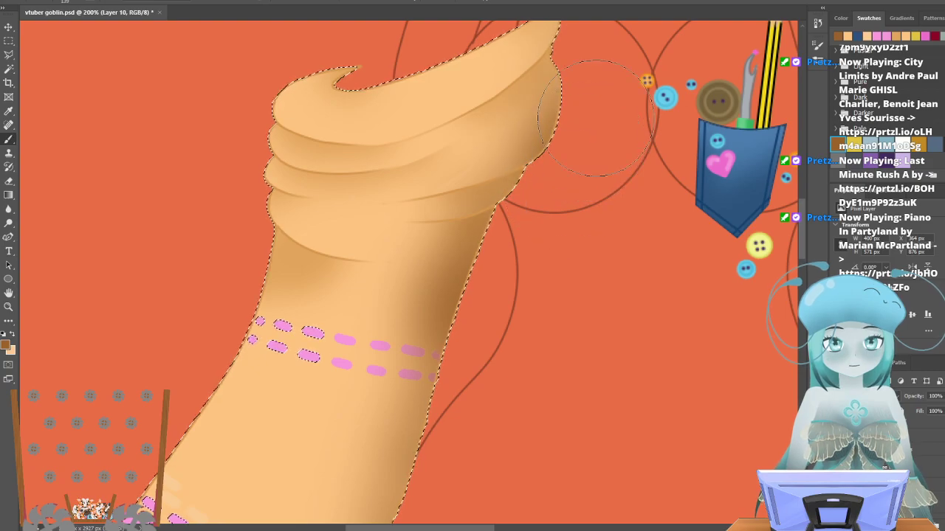
scroll(564, 453, "down", 1)
scroll(564, 454, "down", 2)
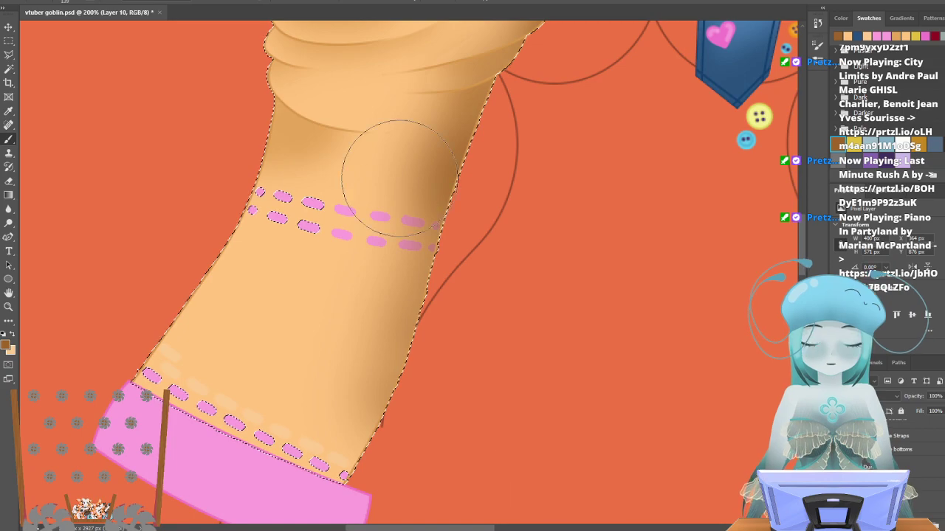
left_click(9, 40)
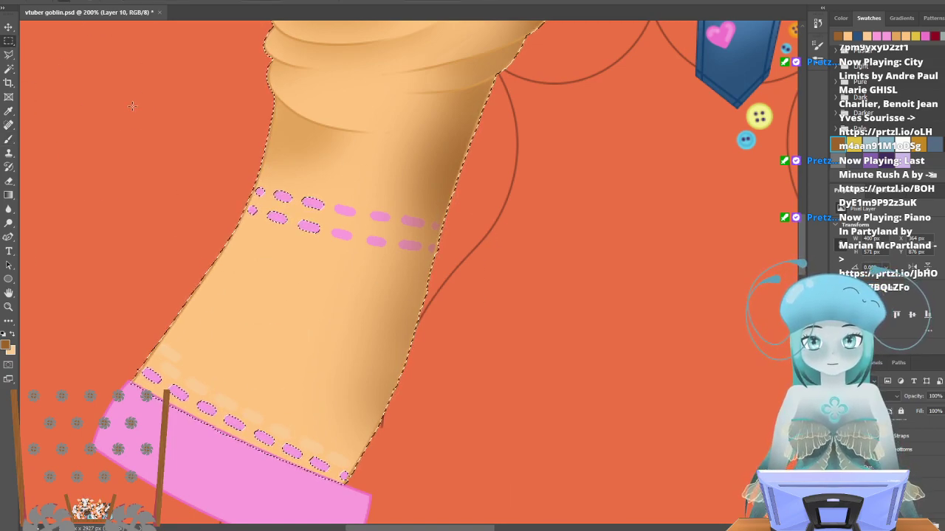
key("ctrl+d")
Make Layer 12 active, set the Eraser to a 9 px Hard Round tip, and restore light tan as the foreground colour.
scroll(385, 291, "down", 3)
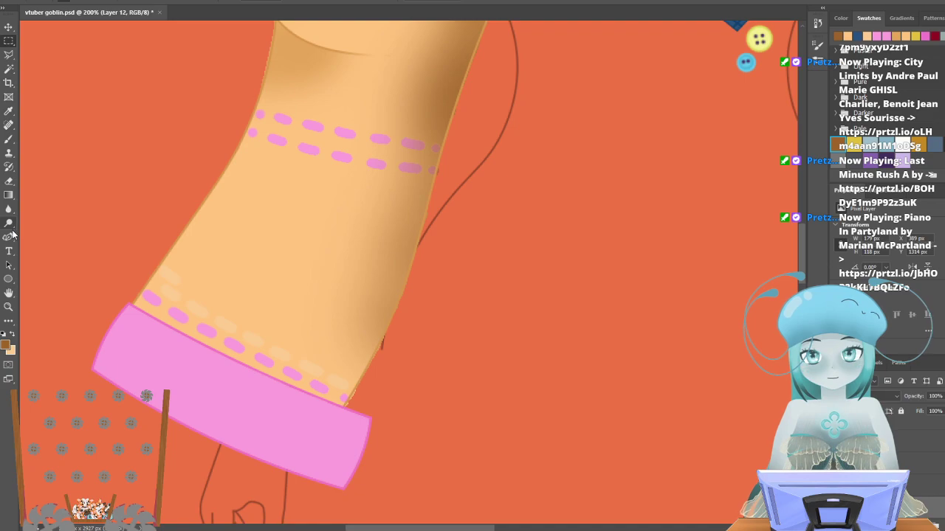
left_click(9, 181)
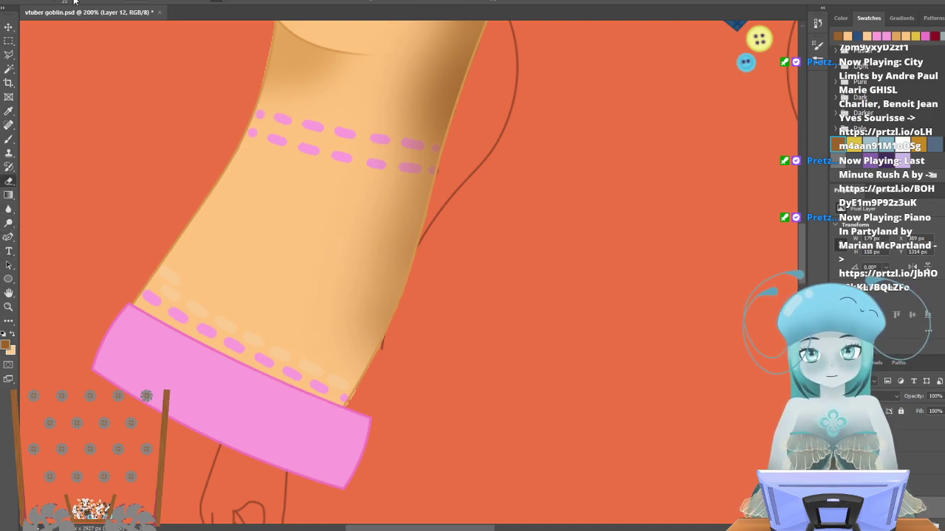
left_click(76, 3)
left_click(92, 145)
left_click(108, 16)
type("9")
key("Return")
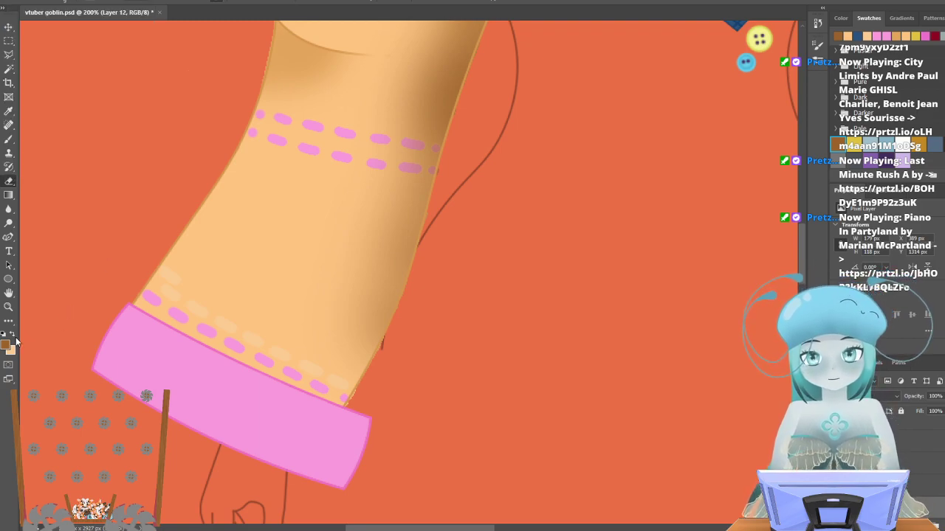
key("x")
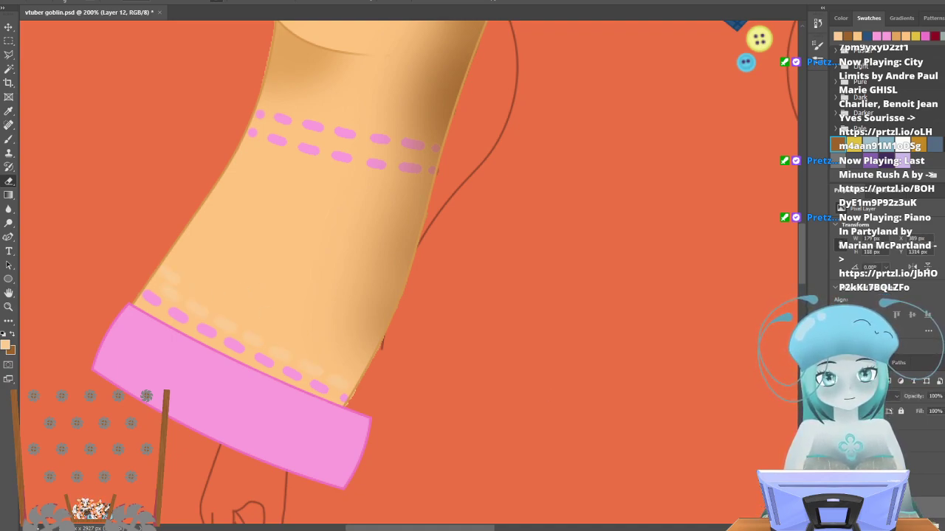
Hide the sleeve's tan fill and pink stitching so only the light tan dashes above the cuff stand out on Layer 12.
left_click(837, 511)
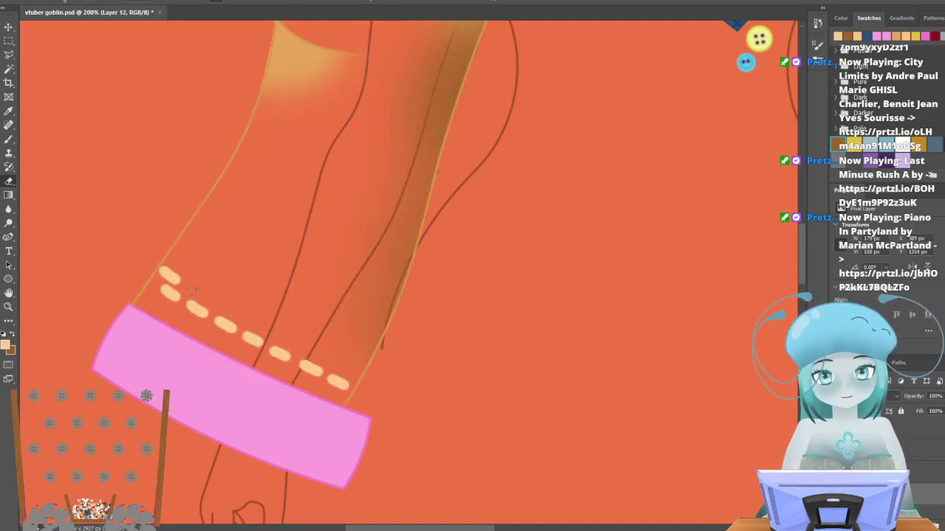
left_click_drag(164, 271, 175, 278)
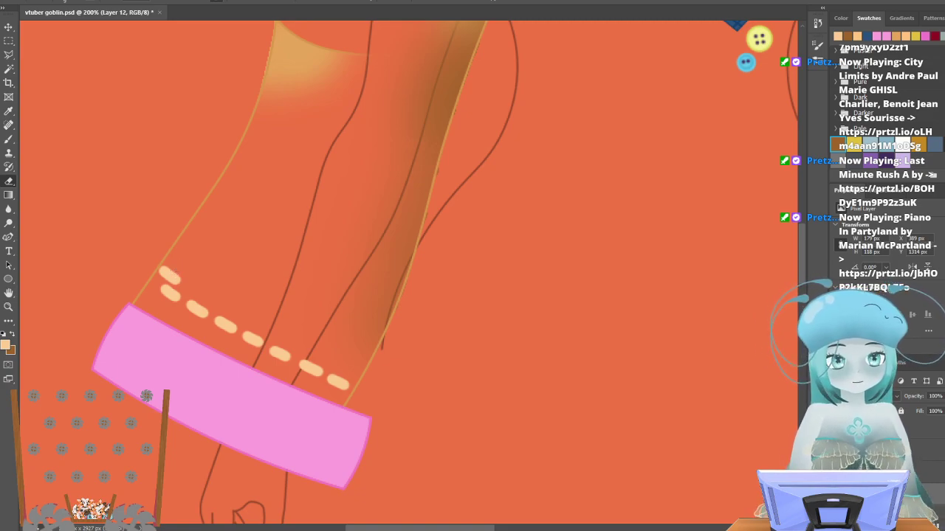
left_click(837, 472)
left_click(837, 473)
left_click(837, 491)
left_click(837, 491)
left_click(837, 452)
left_click(836, 452)
left_click(886, 452)
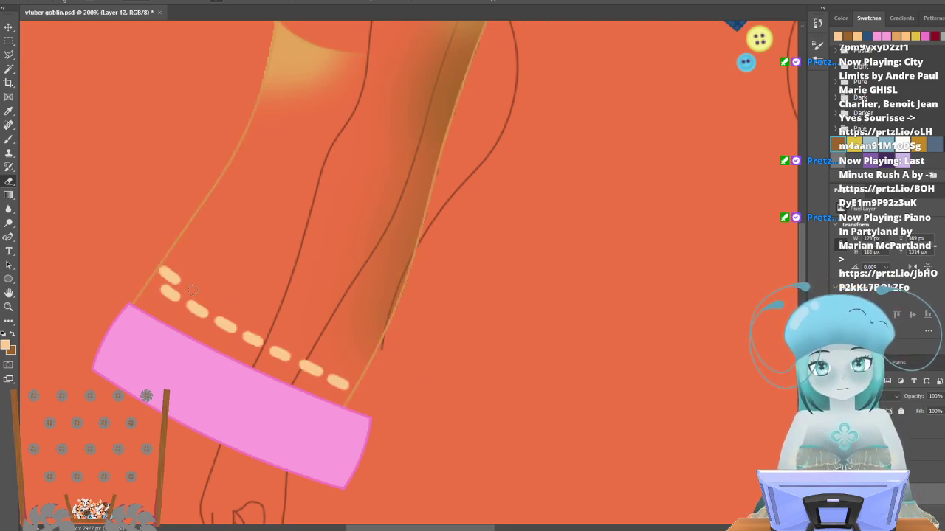
Set the Brush to a 9 px Hard Round tip and raise its opacity to the maximum.
left_click(9, 40)
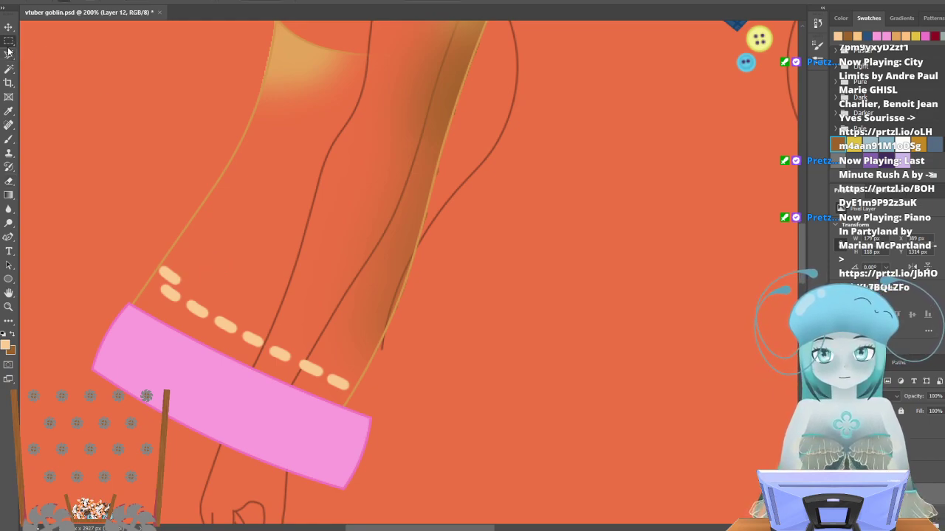
left_click(9, 140)
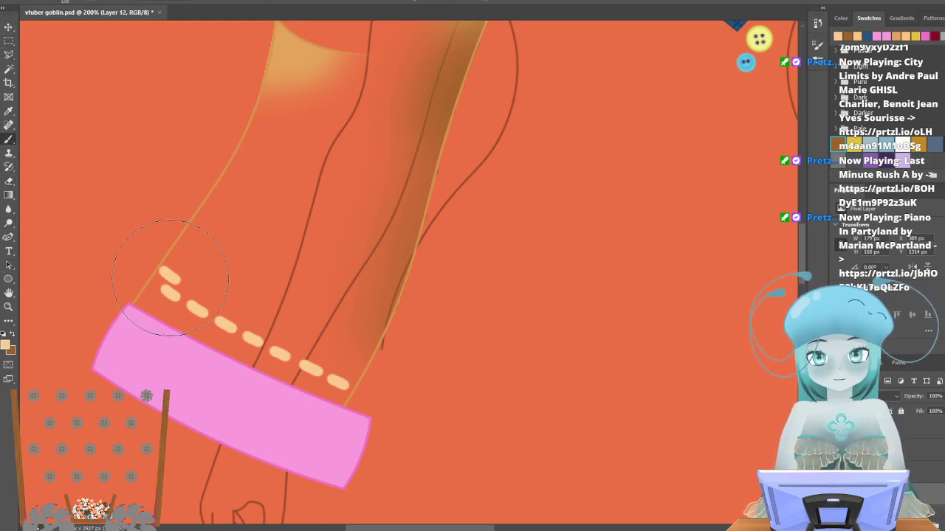
left_click(73, 1)
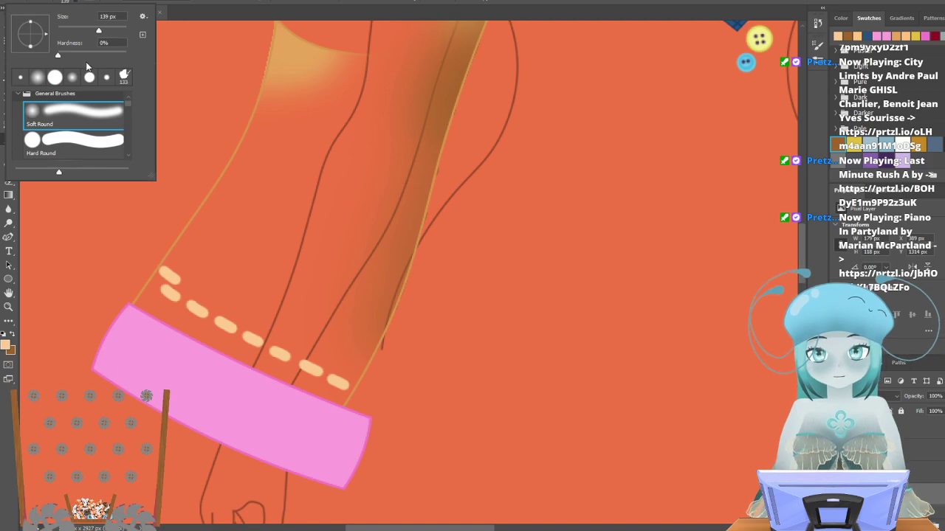
left_click(74, 140)
type("9")
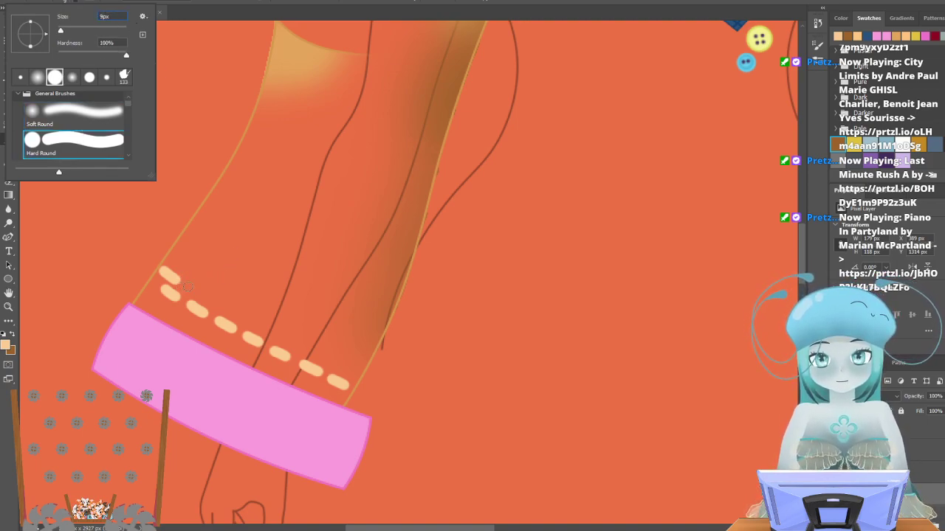
key("Return")
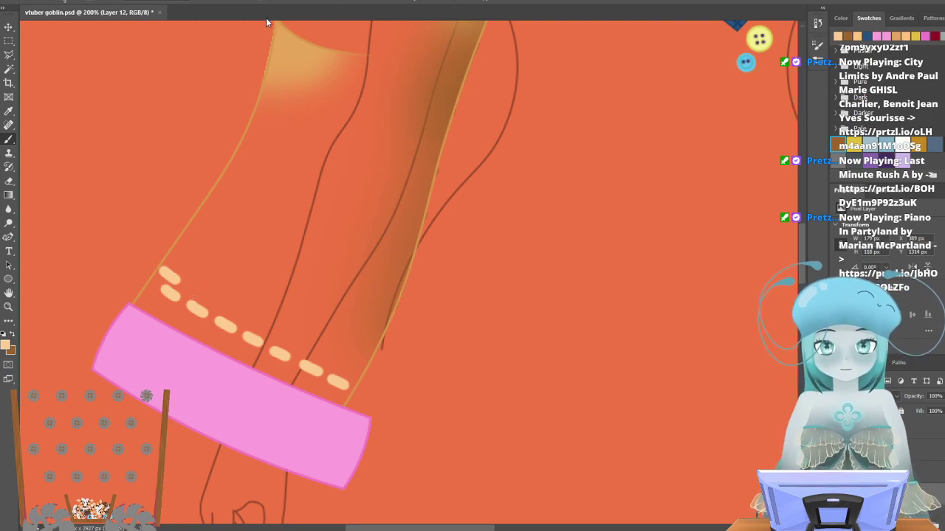
left_click(251, 1)
left_click_drag(245, 8, 278, 9)
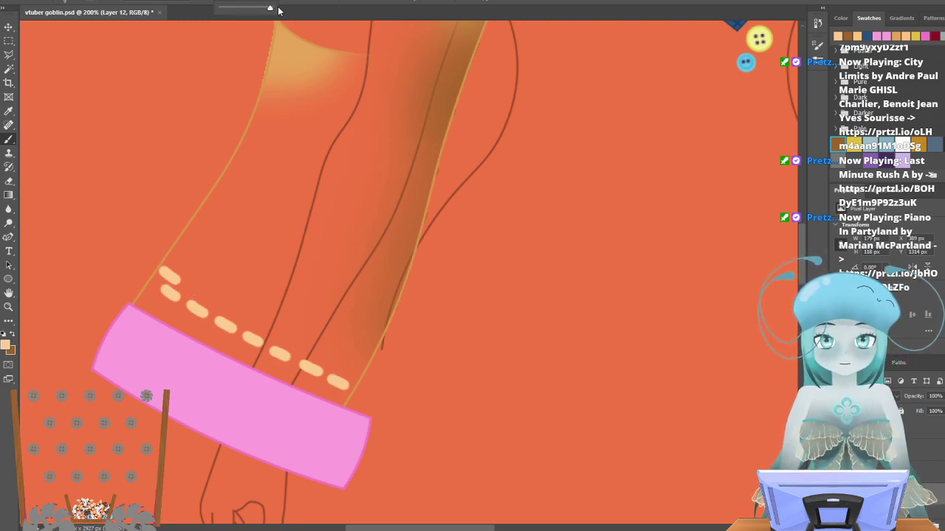
Paint a second light tan dashed row across the sleeve above the first one, redoing the short end dash at the shaded edge.
left_click_drag(188, 288, 265, 330)
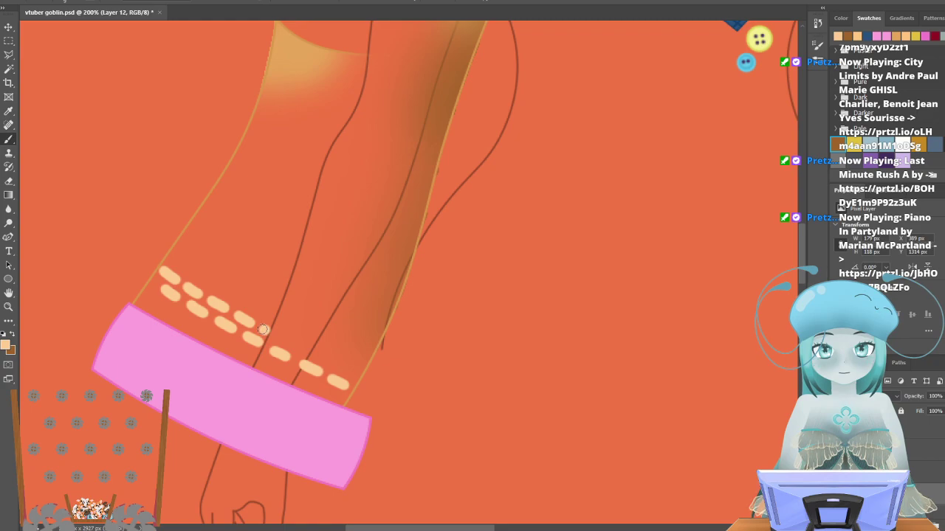
left_click_drag(269, 332, 356, 376)
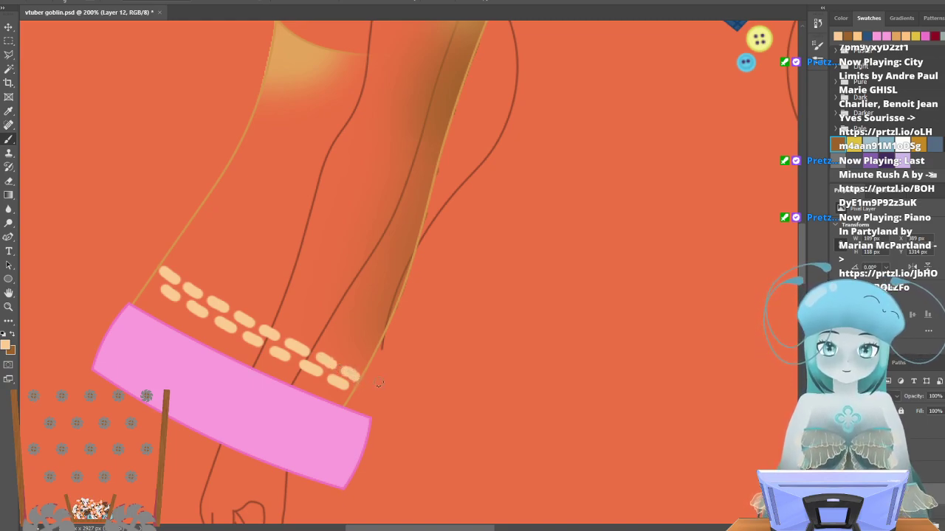
key("ctrl+z")
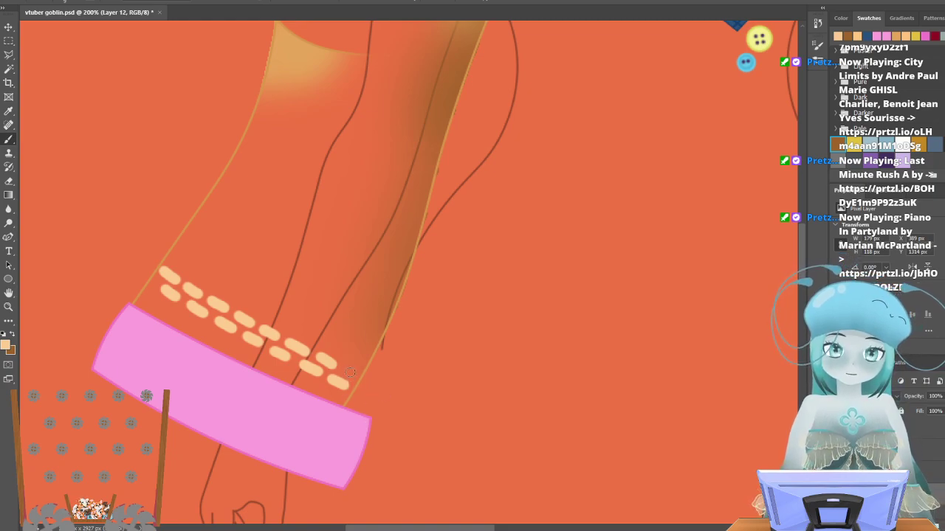
left_click_drag(346, 370, 353, 374)
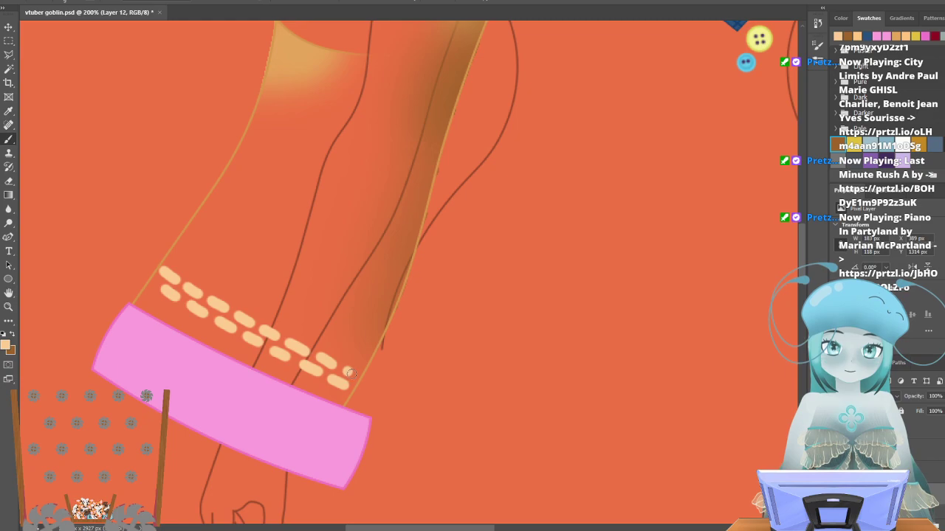
left_click_drag(352, 374, 359, 378)
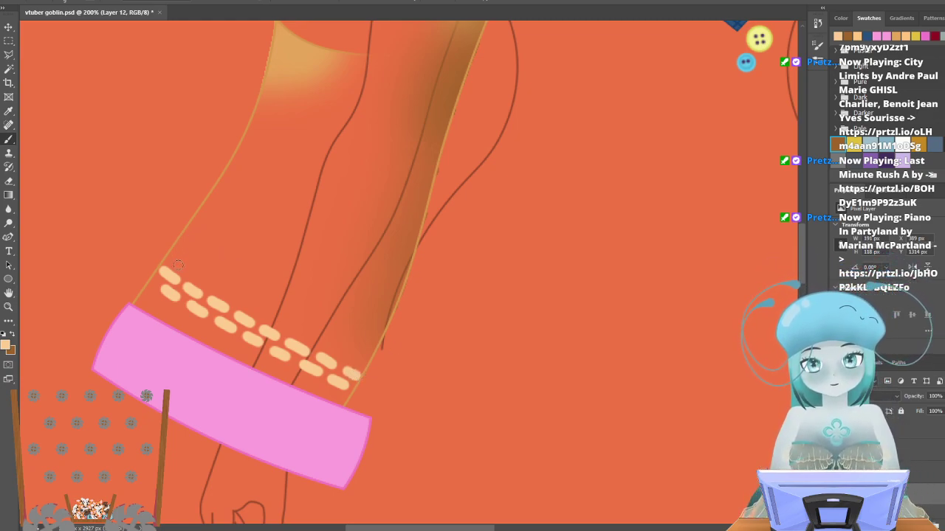
Paint a third and a fourth row of staggered light tan dashes across the sleeve, undoing misplaced dashes along the way.
left_click_drag(178, 263, 194, 276)
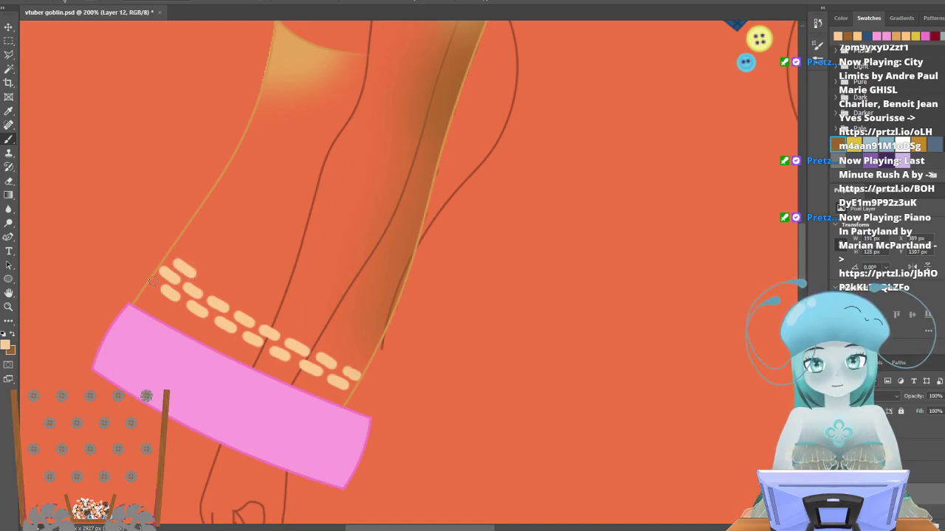
left_click_drag(204, 280, 244, 302)
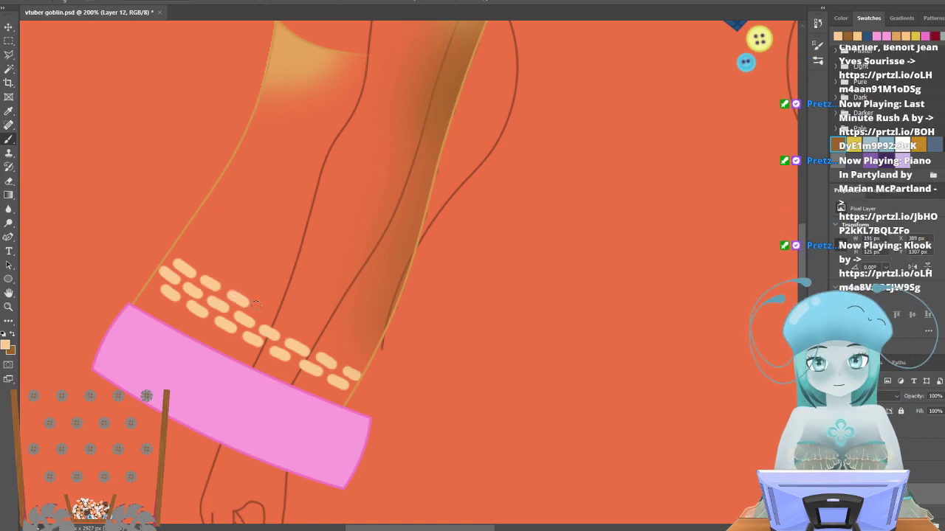
left_click_drag(255, 309, 288, 326)
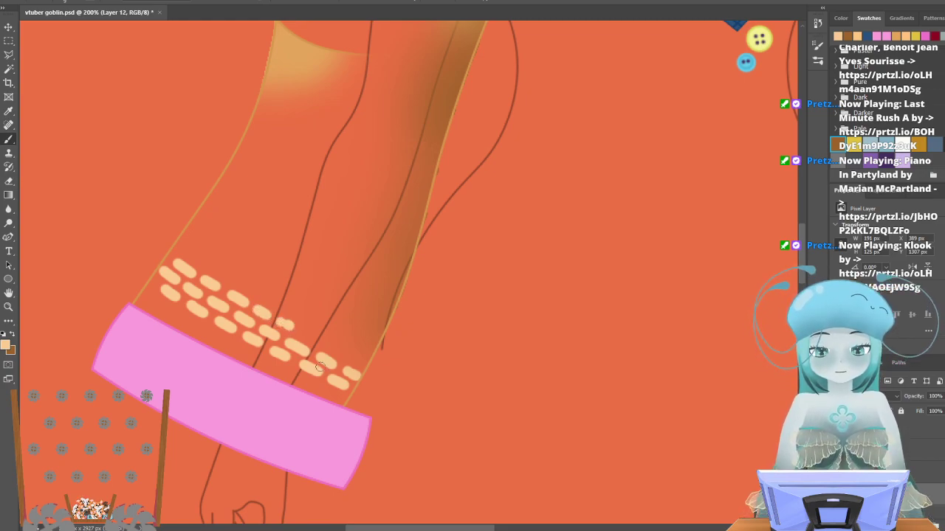
left_click(279, 322)
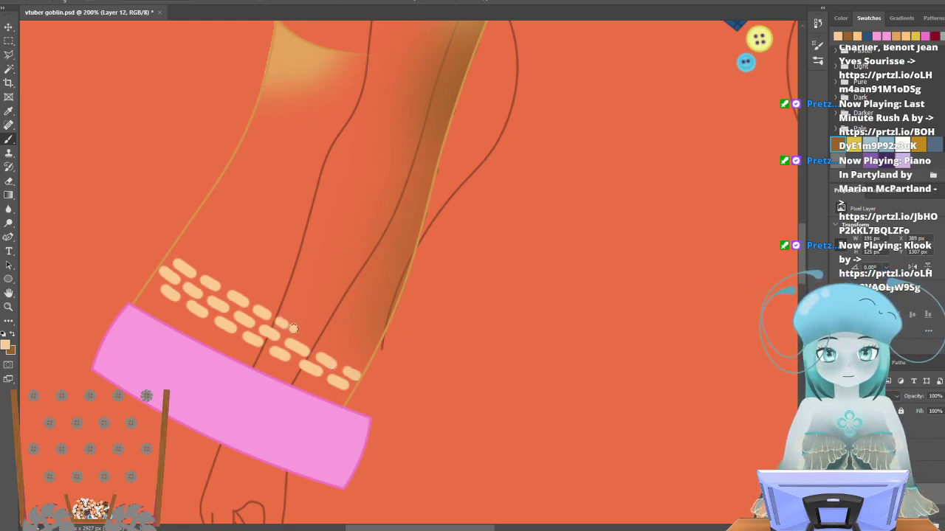
left_click_drag(279, 322, 367, 365)
key("ctrl+z")
left_click_drag(180, 251, 361, 347)
key("ctrl+z")
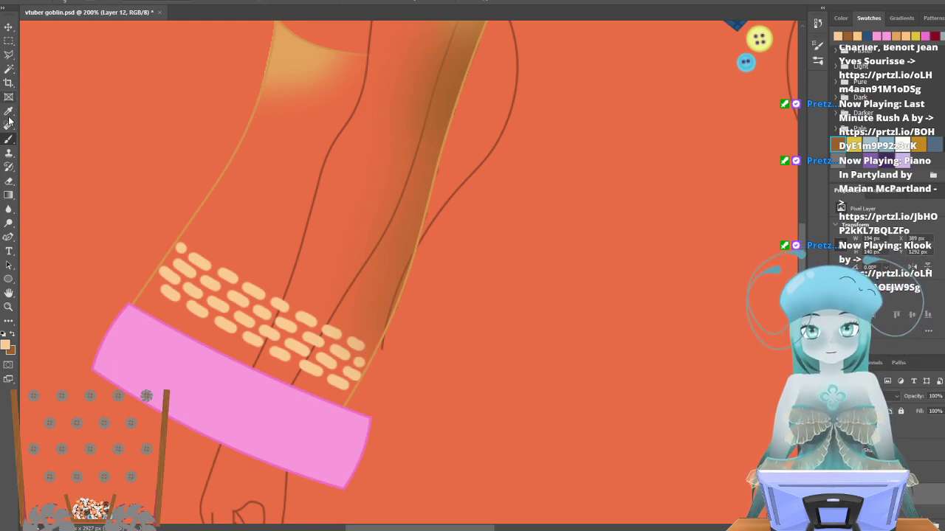
Outline the four dash rows with the Polygonal Lasso, duplicate them onto a new layer and shift the copy slightly.
left_click(9, 56)
left_click(129, 281)
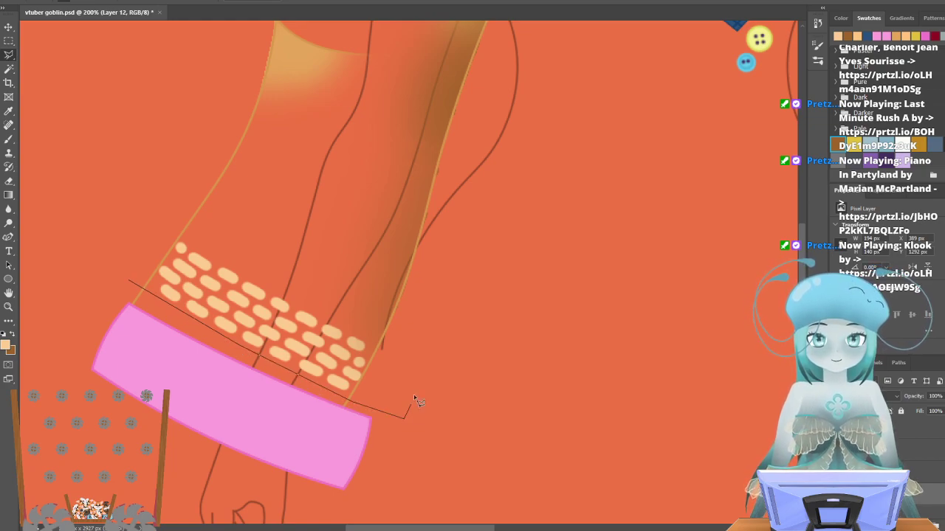
left_click(143, 204)
left_click(129, 280)
key("ctrl+j")
left_click_drag(331, 331, 344, 326)
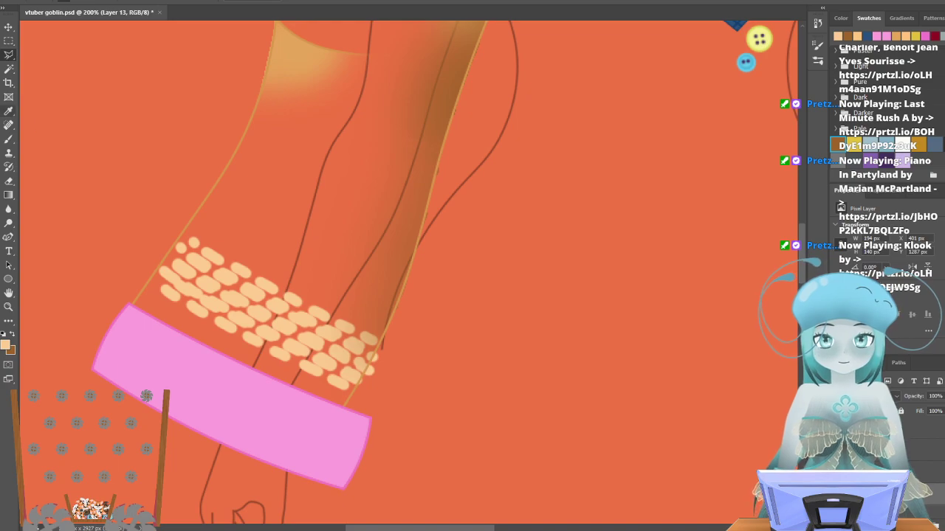
Move the duplicated dash block up the sleeve and stack further copies above it until the pattern reaches the sleeve folds.
left_click(9, 27)
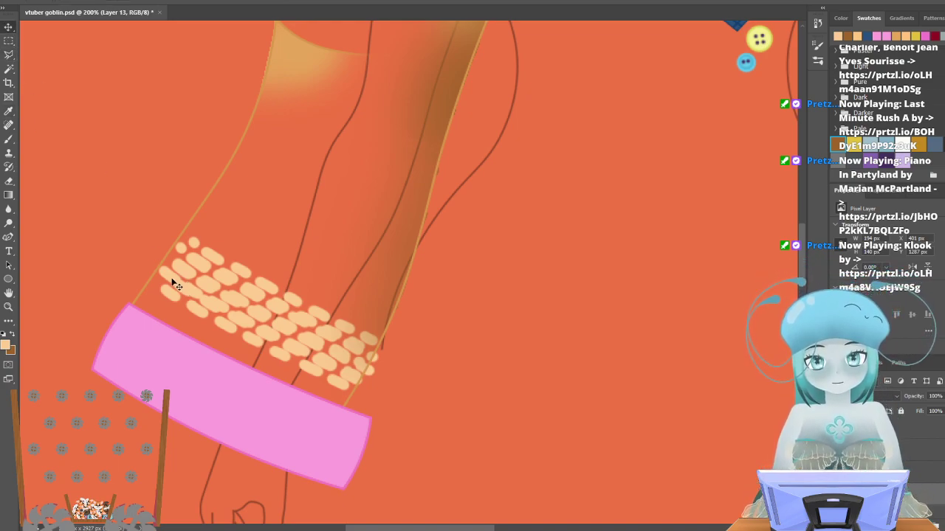
left_click_drag(180, 292, 251, 213)
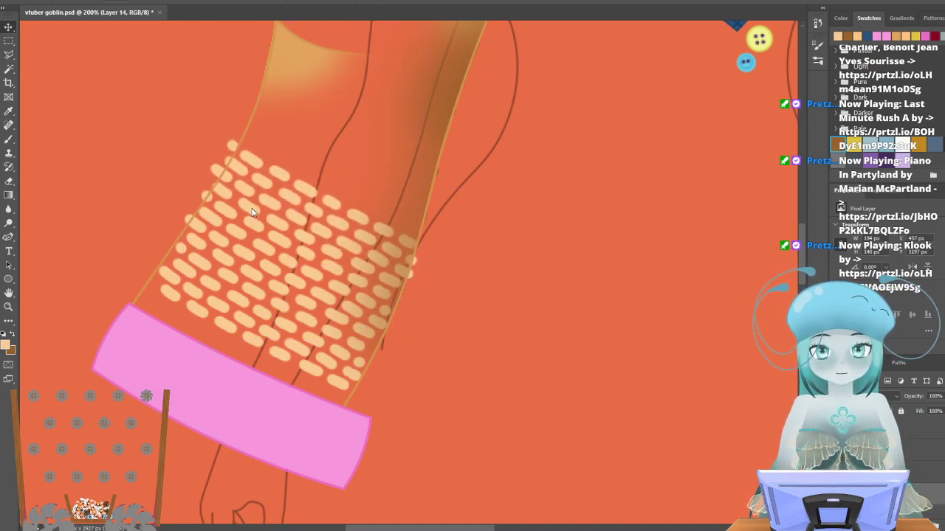
mouse_move(422, 237)
left_mouse_down()
mouse_move(408, 234)
mouse_move(370, 261)
mouse_move(423, 304)
mouse_move(408, 232)
left_mouse_up()
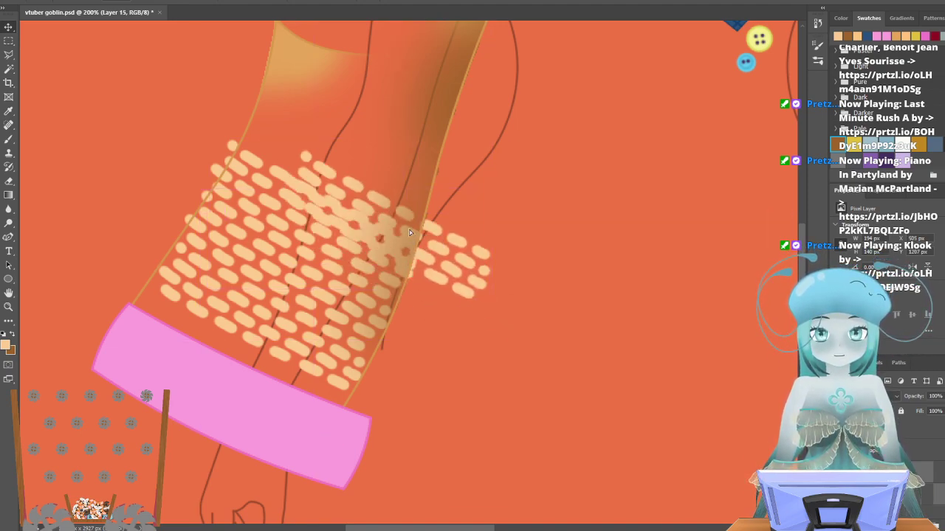
left_click_drag(450, 295, 388, 217)
scroll(446, 261, "up", 3)
left_click_drag(466, 295, 405, 218)
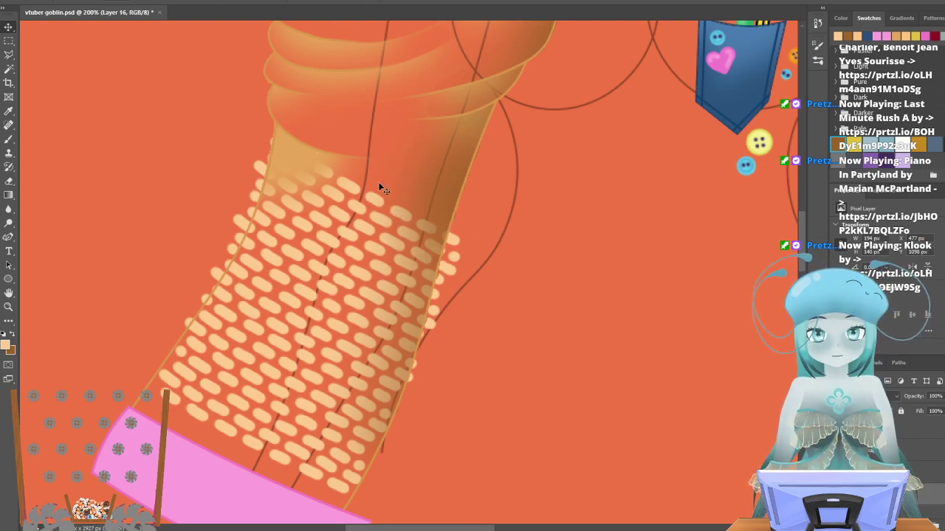
Select the uppermost dash-block layers and merge them into one layer.
scroll(511, 298, "down", 5)
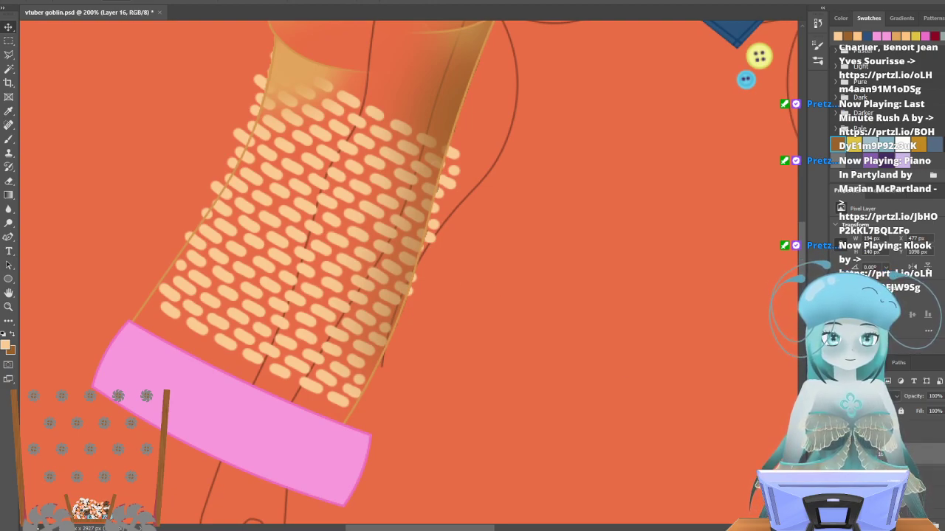
left_click(915, 474, "shift")
right_click(915, 474)
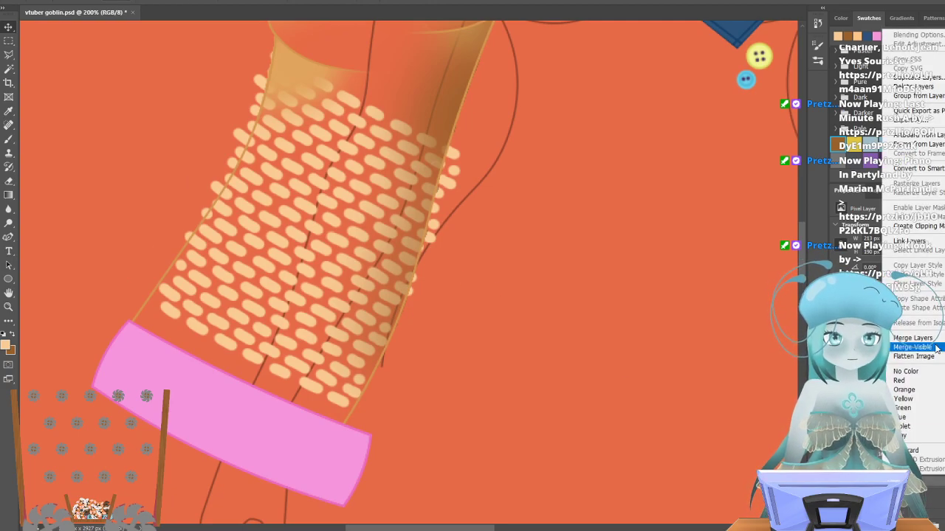
left_click(667, 226)
Try to distort the merged upper dash block by pulling its corners, and undo those changes.
left_click(44, 1)
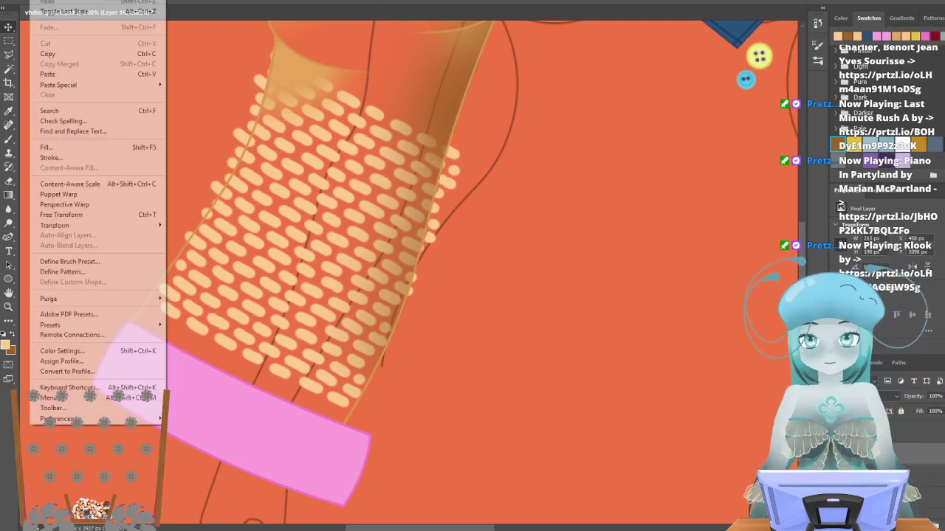
mouse_move(118, 225)
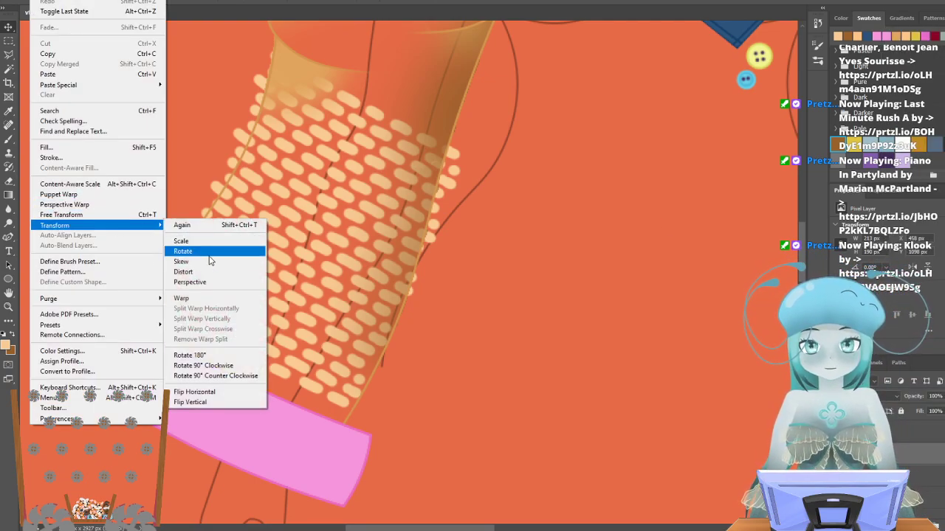
left_click(213, 276)
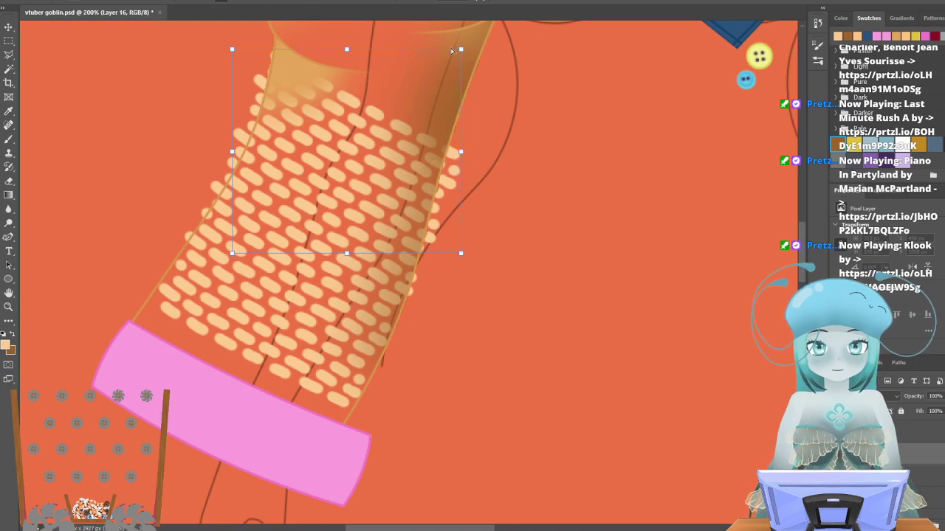
left_click_drag(461, 49, 461, 30)
left_click_drag(469, 42, 221, 127)
left_click_drag(338, 183, 350, 152)
left_click_drag(474, 245, 513, 286)
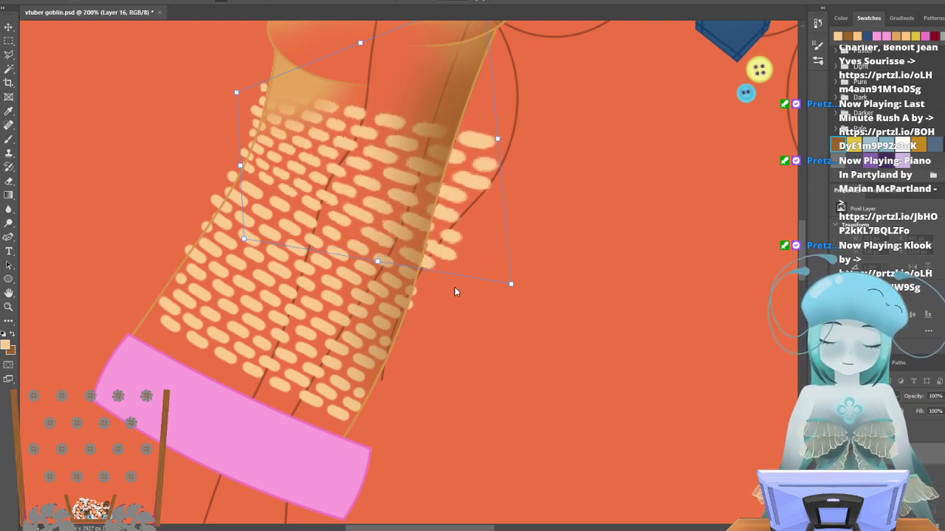
key("ctrl+z")
key("ctrl+z")
key("ctrl+z")
key("ctrl+z")
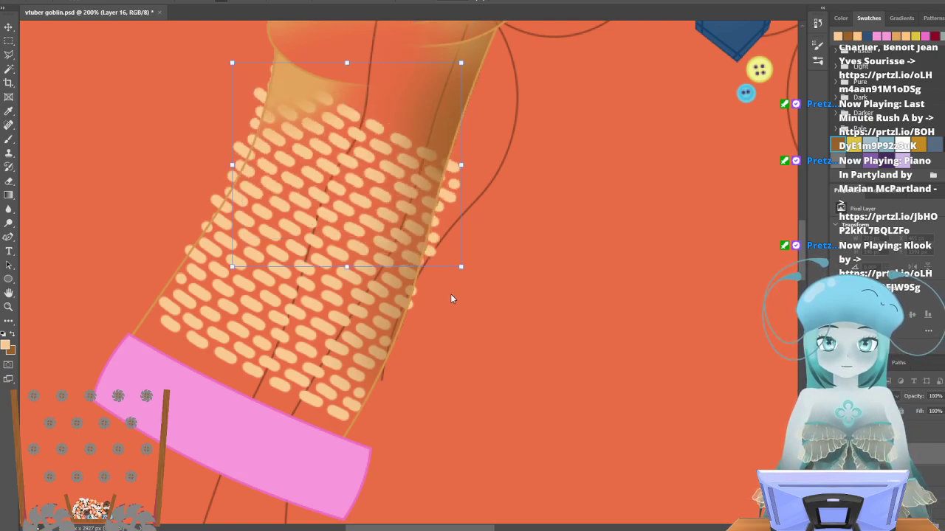
Warp the merged upper dash block, pulling its top edge upward and its lower corner outward so the rows curve across the sleeve.
left_click(37, 0)
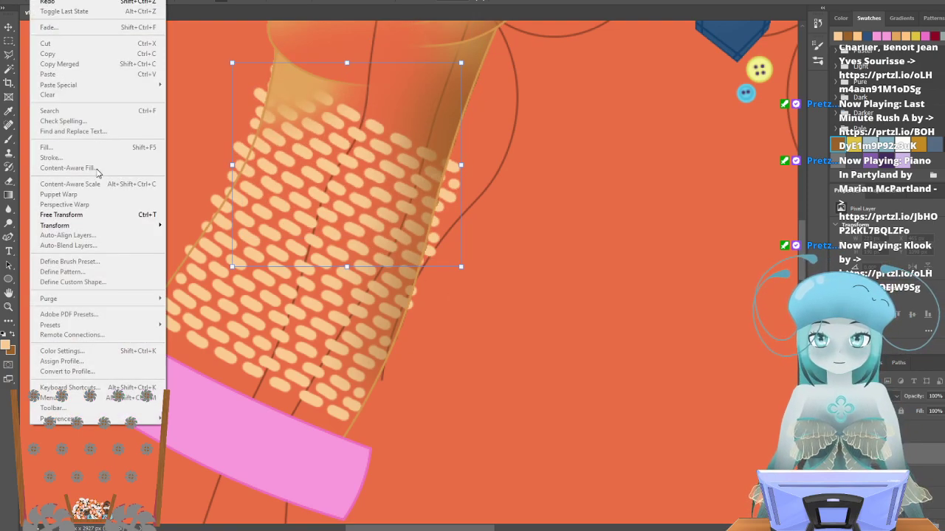
mouse_move(101, 229)
left_click(227, 298)
scroll(379, 226, "up", 2)
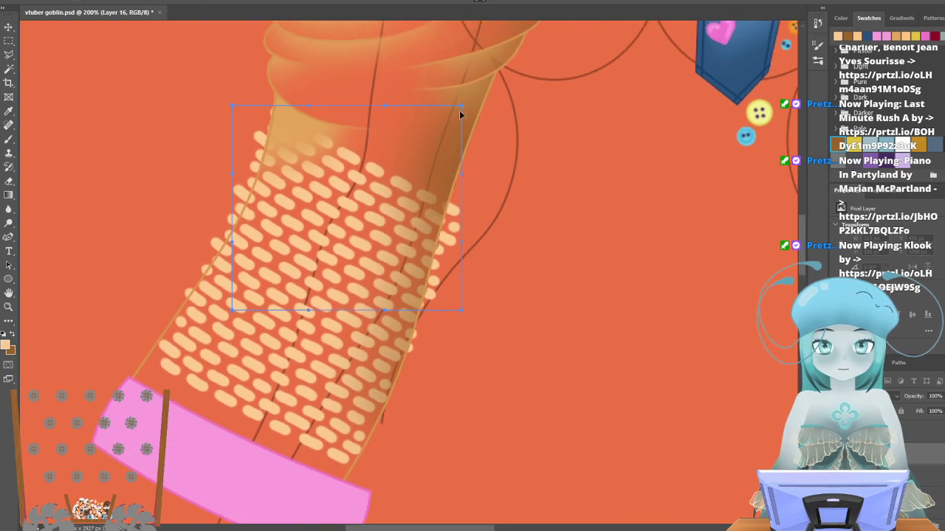
left_click_drag(461, 106, 458, 61)
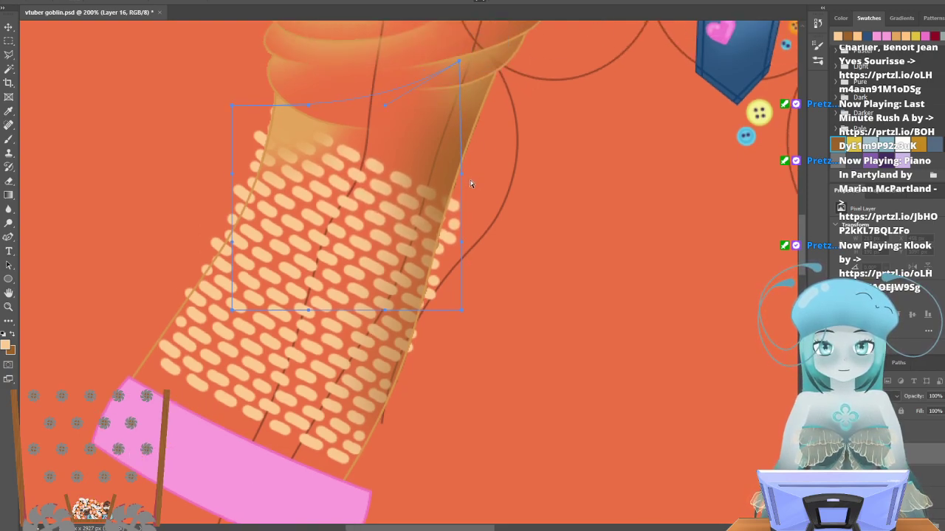
left_click_drag(461, 177, 490, 84)
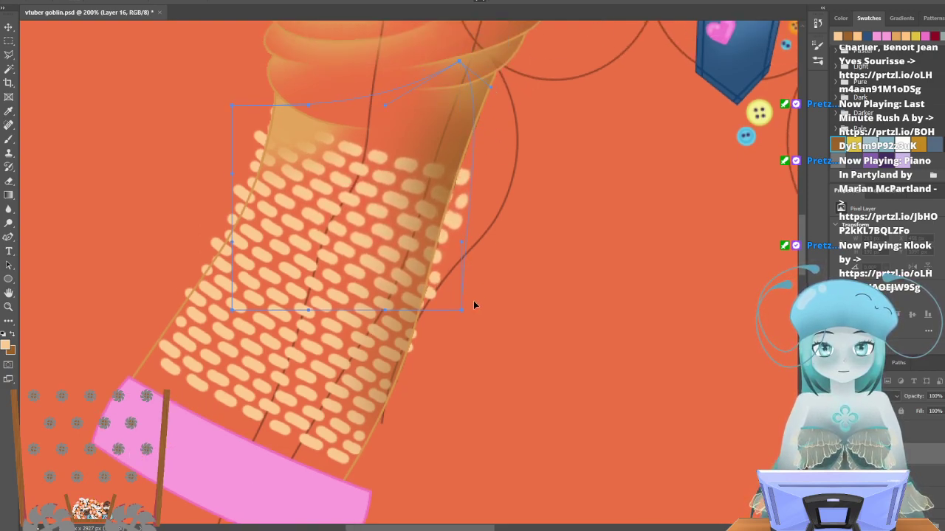
left_click_drag(464, 313, 498, 285)
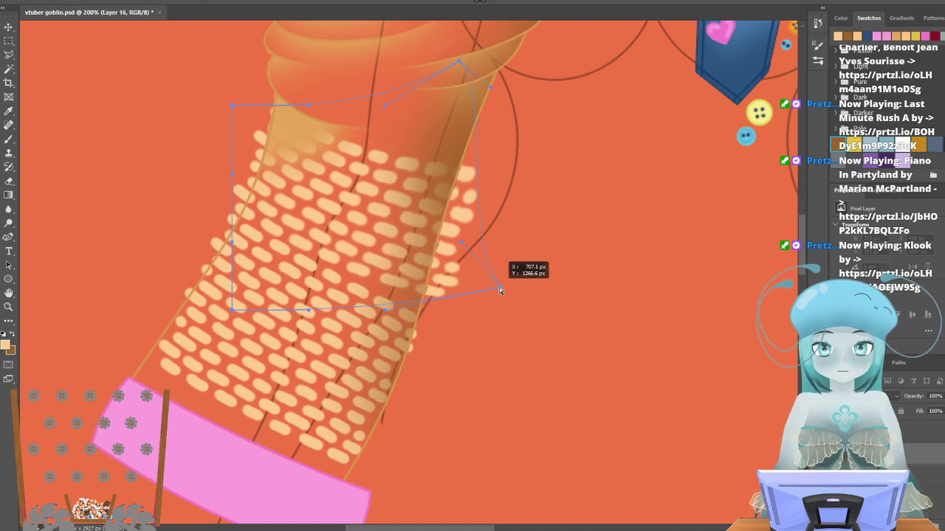
left_click_drag(385, 308, 390, 341)
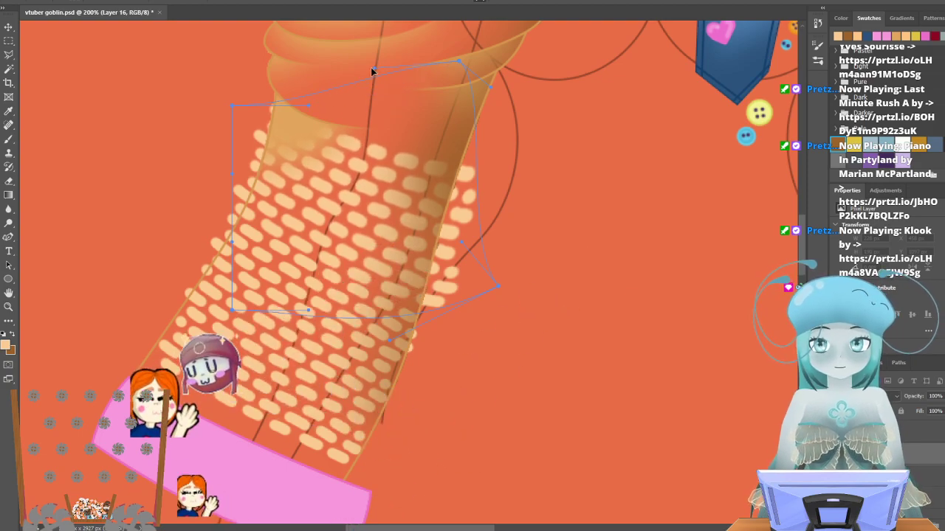
Pull the warp's outer side and lower corner inward toward the sleeve outline and apply the warp.
scroll(478, 145, "up", 2)
scroll(480, 163, "up", 1)
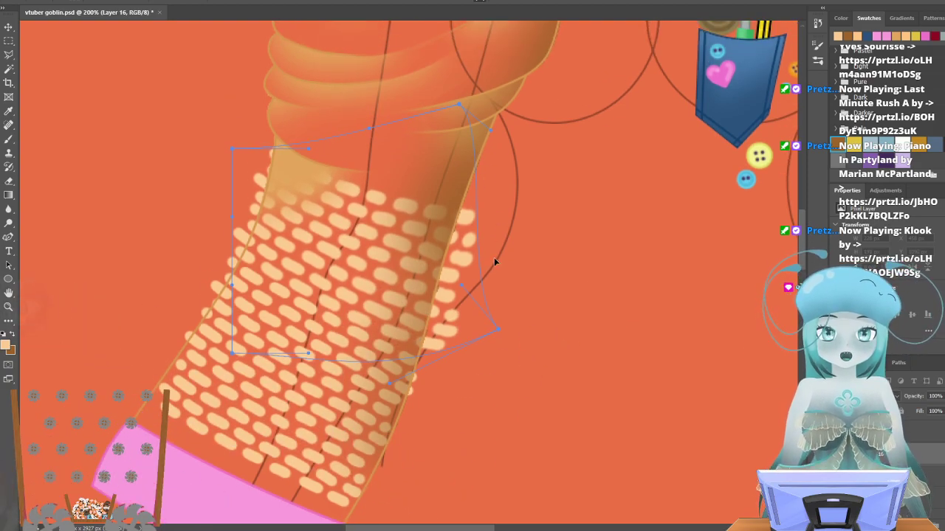
left_click_drag(460, 286, 431, 270)
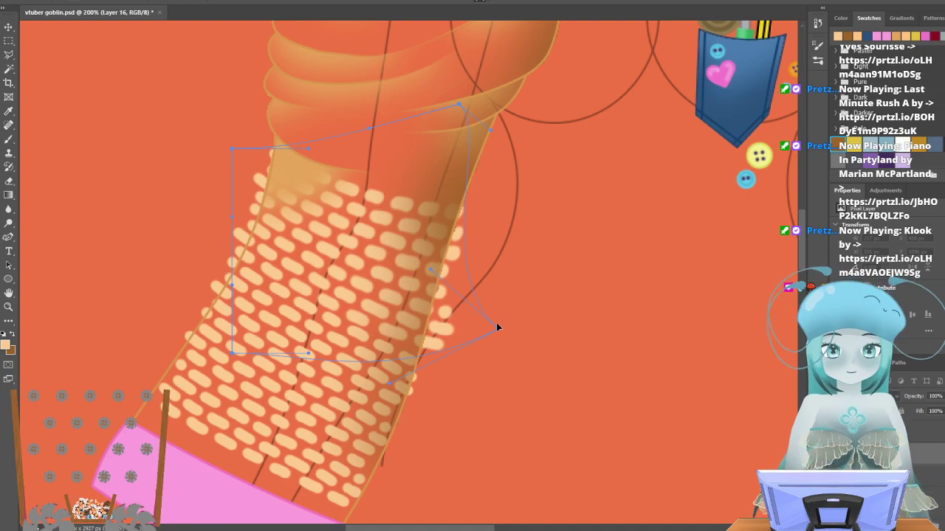
left_click_drag(499, 333, 481, 330)
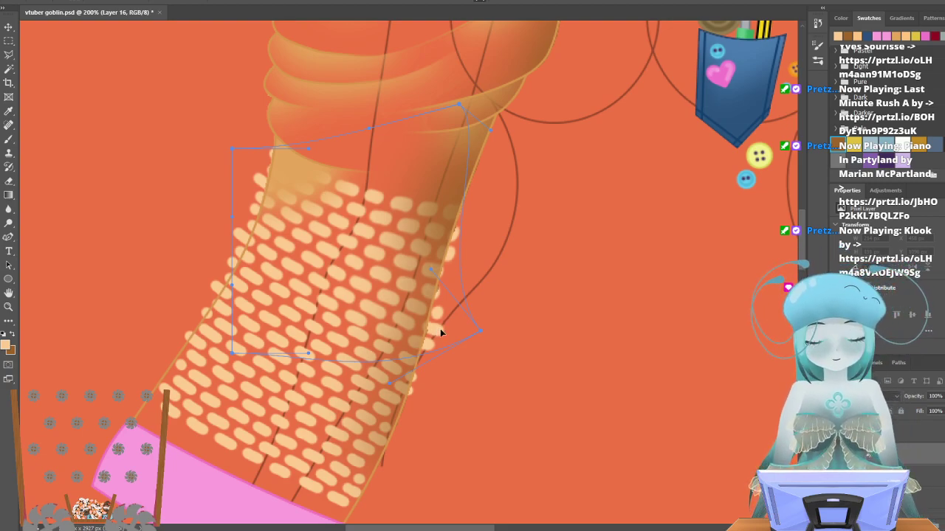
key("Return")
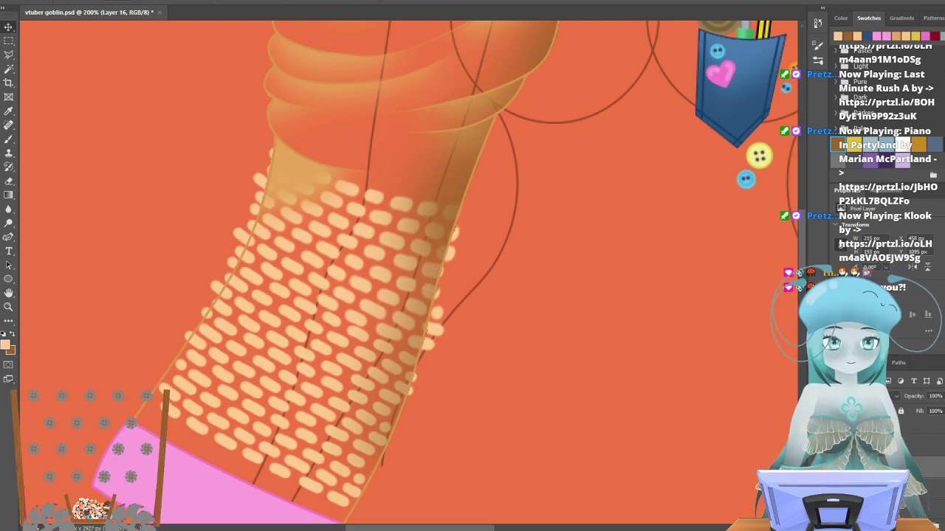
Show the sleeve's base colour to check how the warped dash pattern looks over it.
left_click(836, 446)
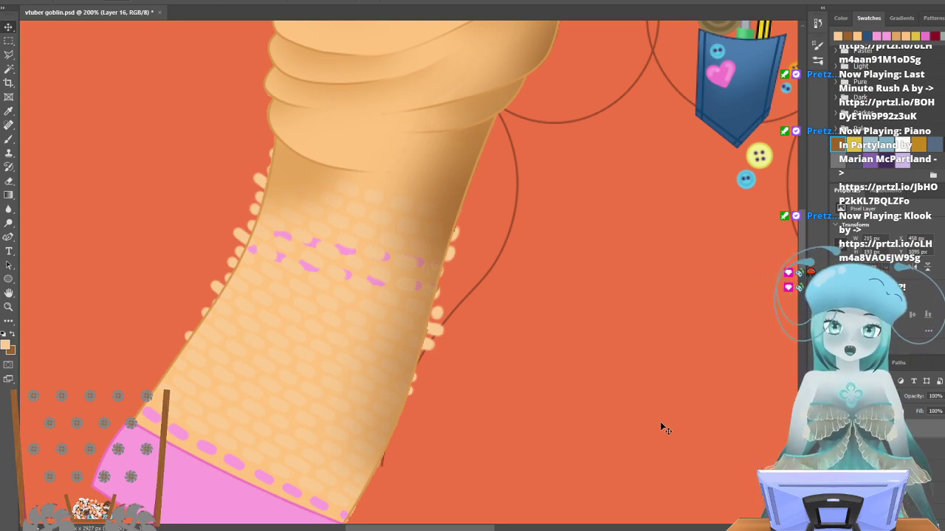
scroll(341, 340, "down", 3)
scroll(273, 341, "up", 1)
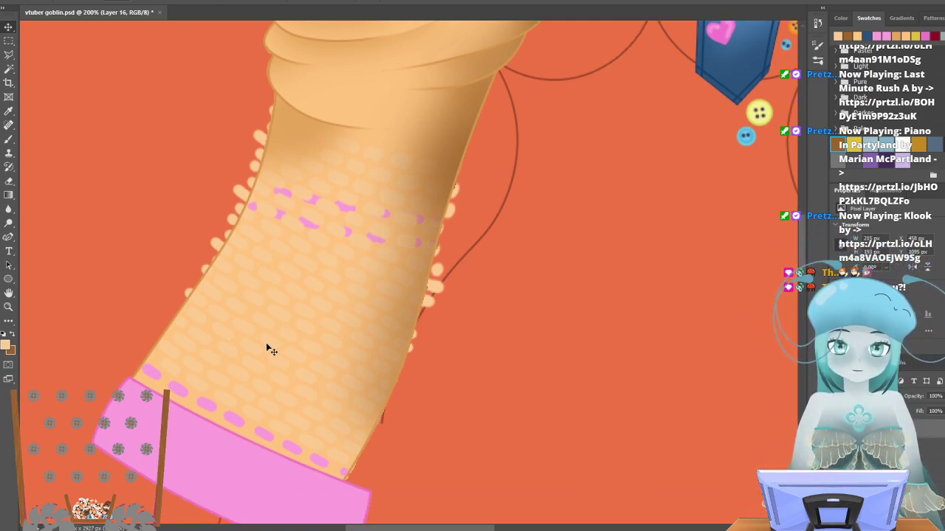
scroll(599, 394, "up", 2)
scroll(804, 449, "up", 1)
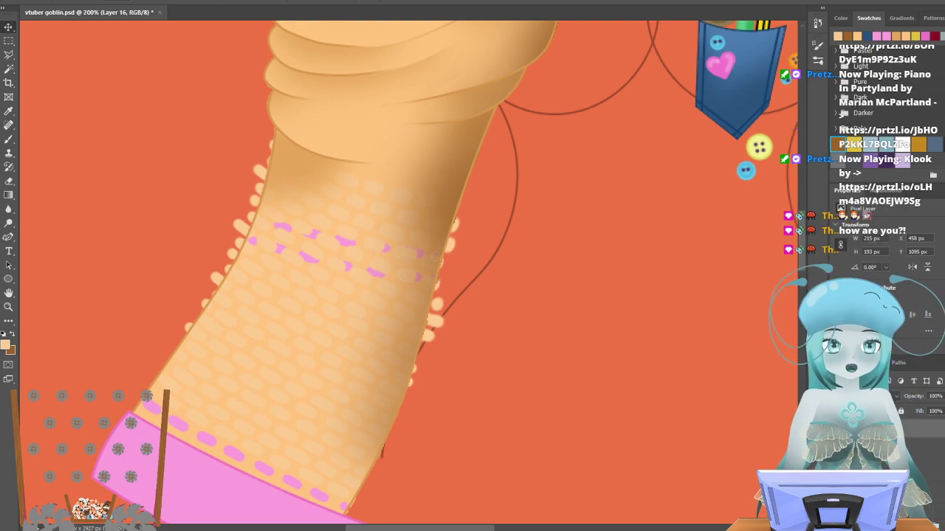
Paint a row of light tan dashes along the lowest sleeve fold with the Brush and start another row above it.
left_click(9, 139)
scroll(407, 216, "up", 1)
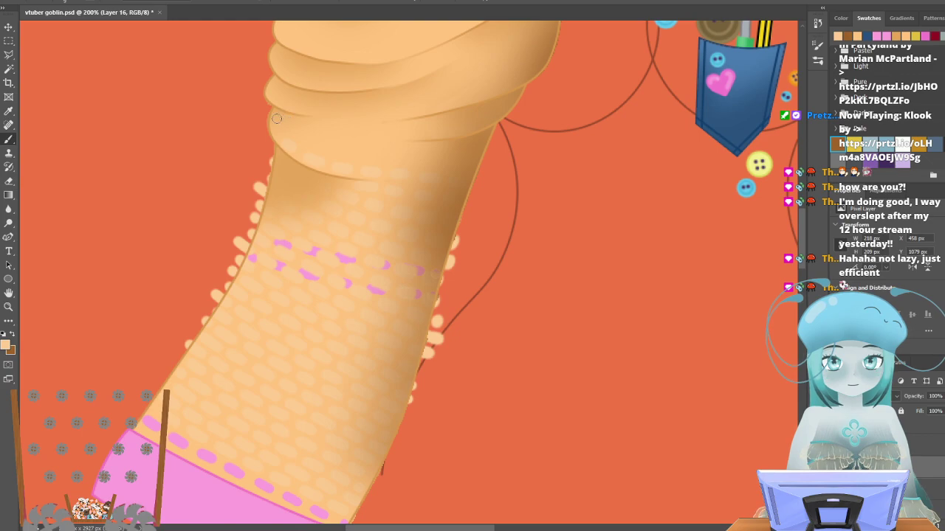
left_click_drag(287, 132, 298, 139)
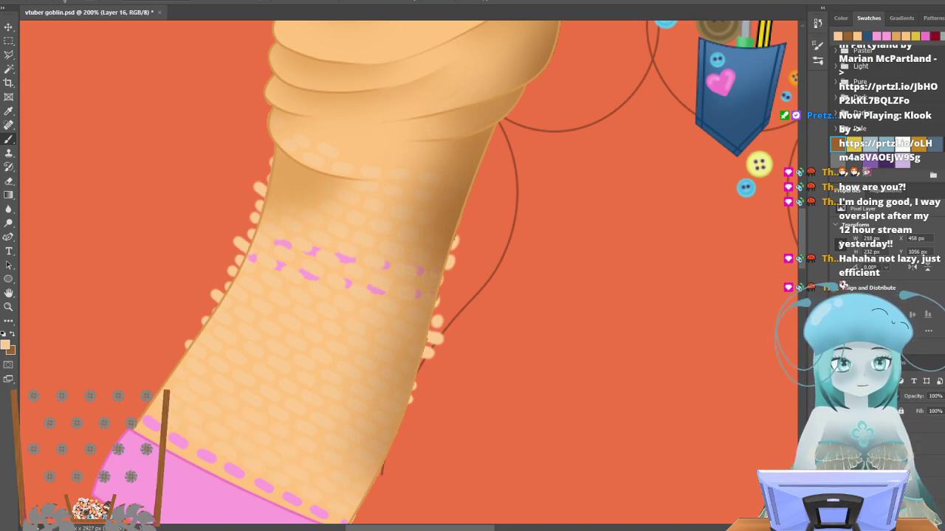
Undo the second-row dashes on the lowest fold and hide the sleeve's base colour.
left_click(837, 452)
scroll(354, 174, "up", 1)
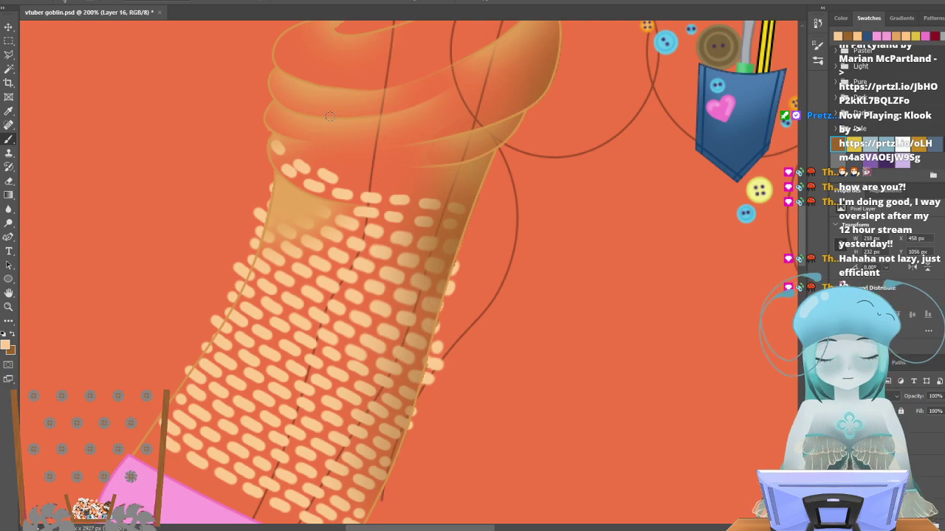
key("ctrl+z")
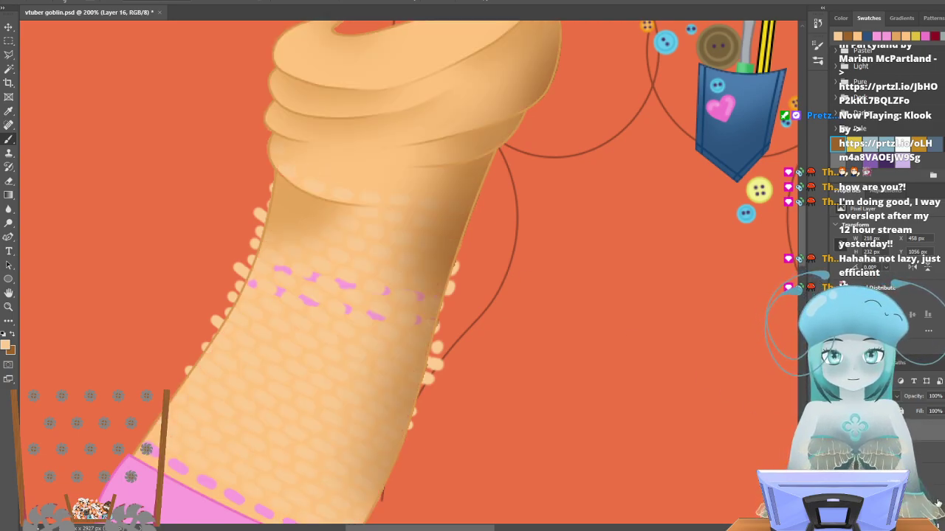
key("ctrl+shift+z")
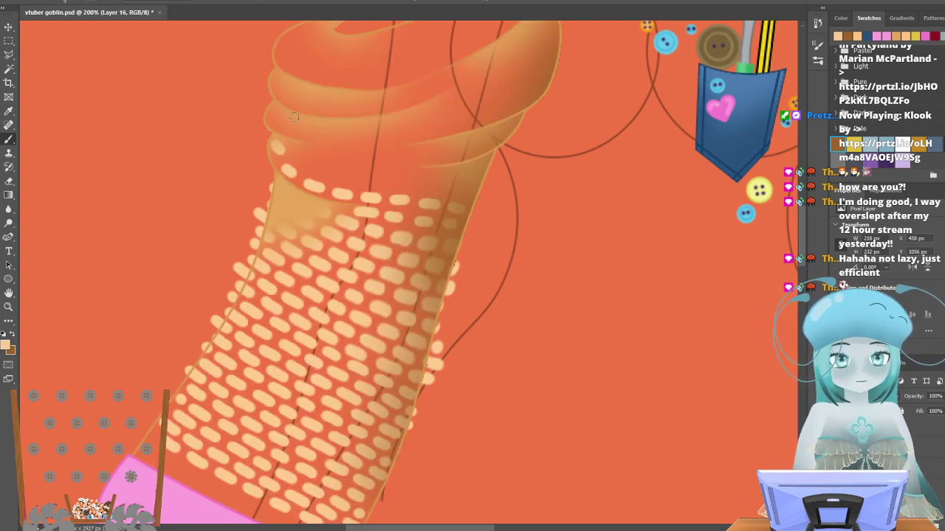
Paint a second row of light tan dashes just above the first row on the lowest sleeve fold.
left_click(292, 158)
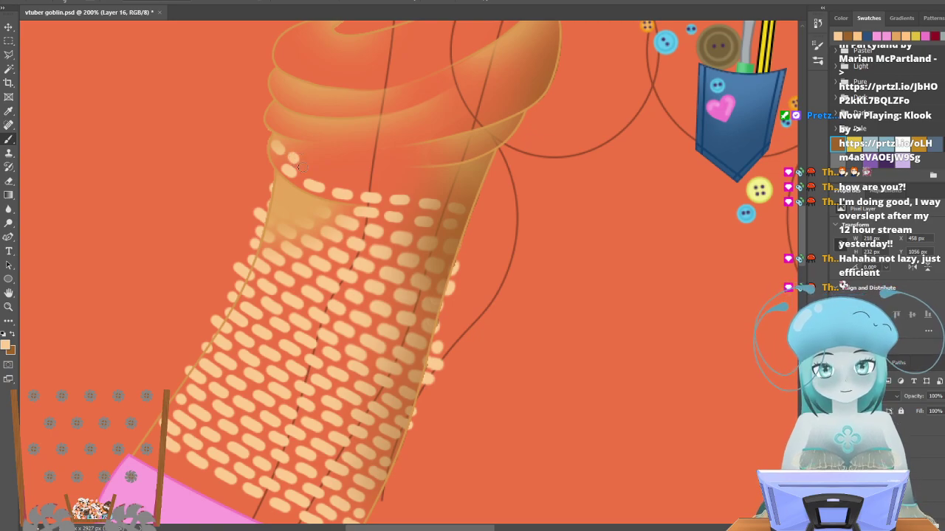
left_click(303, 167)
left_click(320, 173)
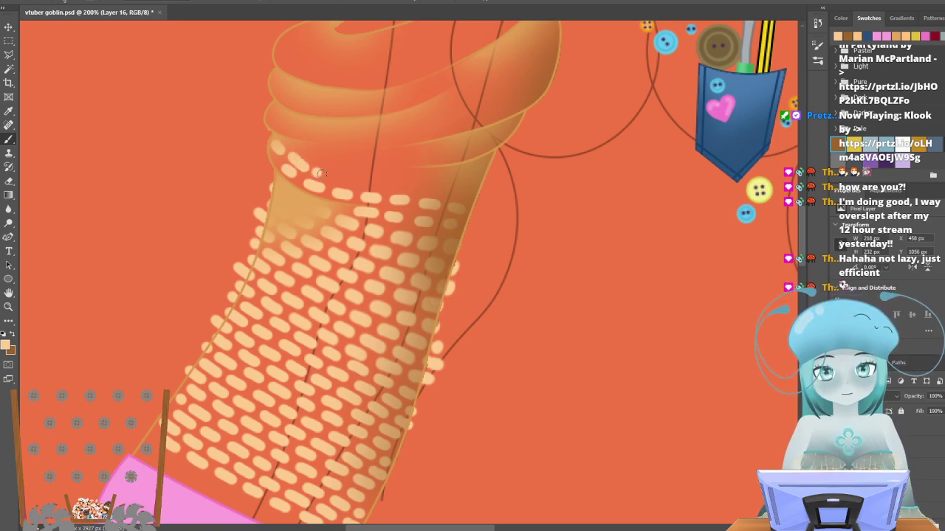
left_click(347, 180)
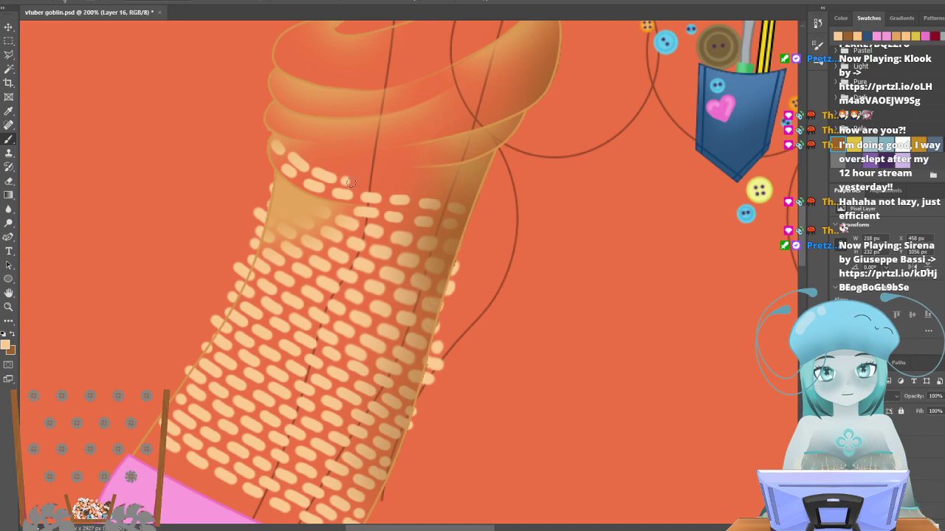
left_click(362, 182)
left_click(383, 185)
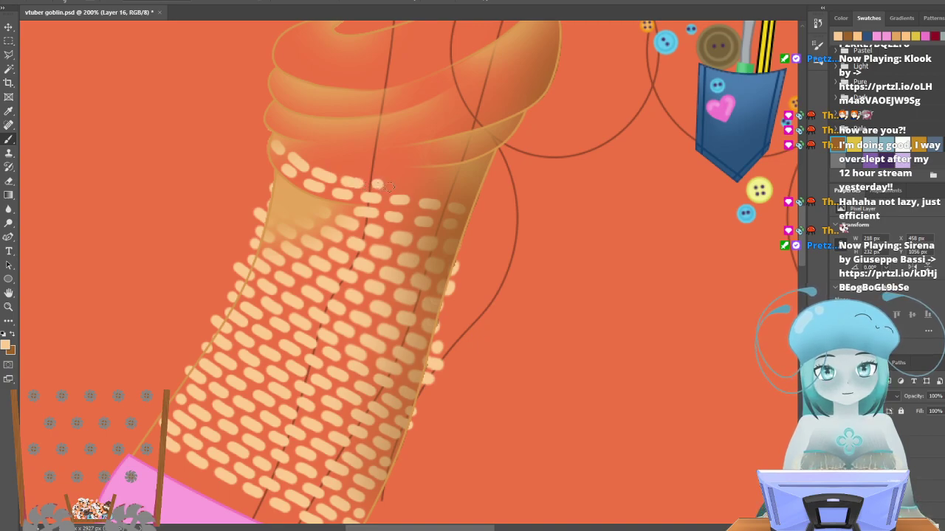
left_click(405, 185)
left_click(413, 188)
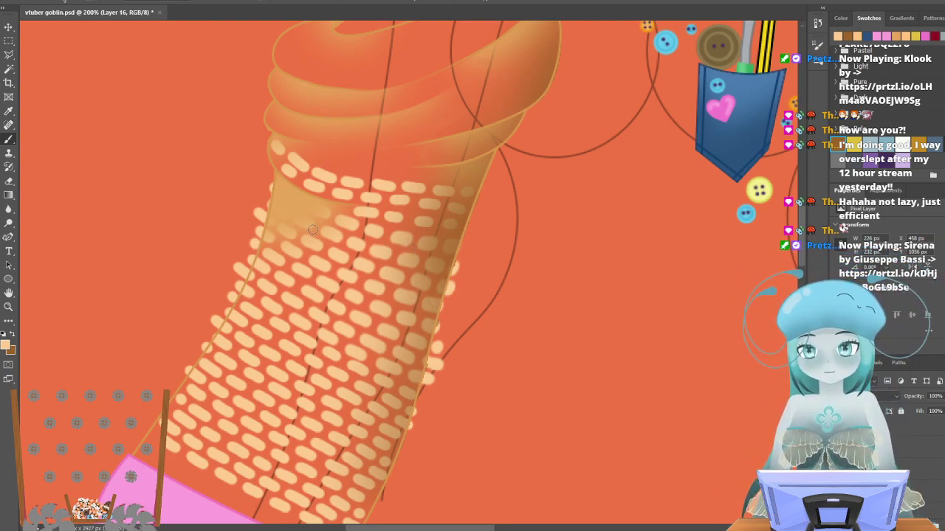
Fill the rest of the lowest sleeve fold with staggered light tan dashes following its upper edge, redoing one overlong dash.
scroll(366, 221, "up", 2)
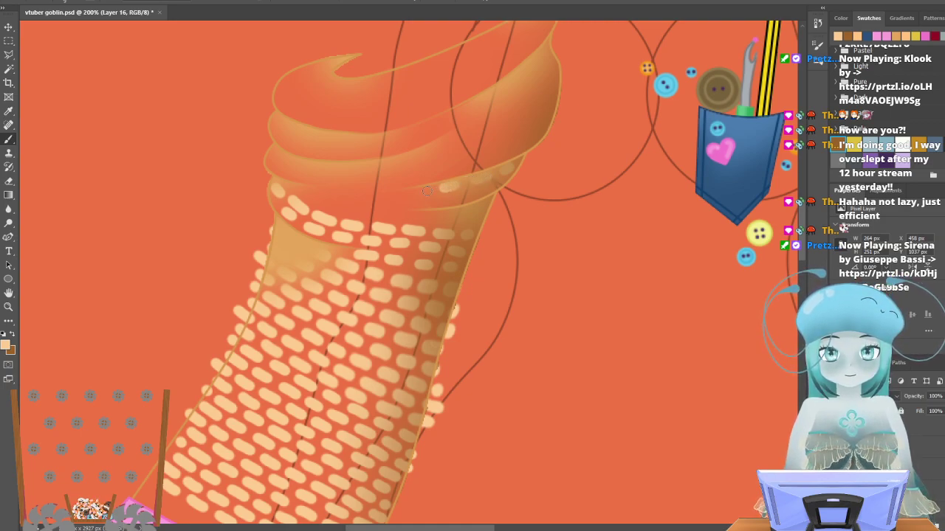
left_click_drag(417, 192, 391, 195)
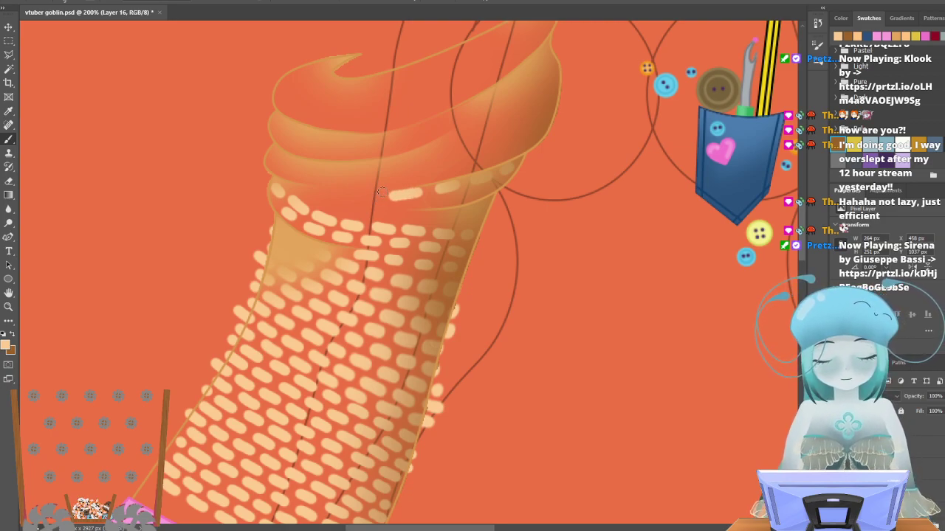
key("ctrl+z")
left_click_drag(424, 192, 408, 195)
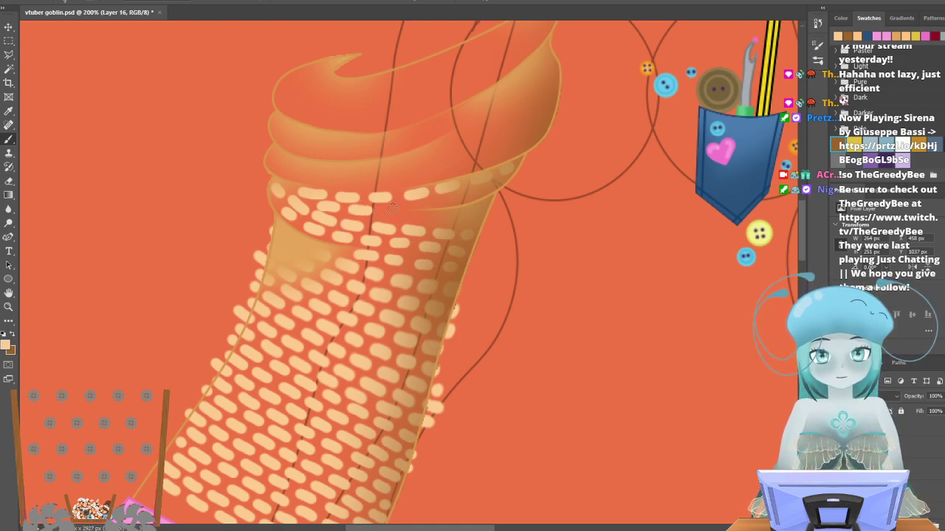
left_click_drag(384, 208, 407, 208)
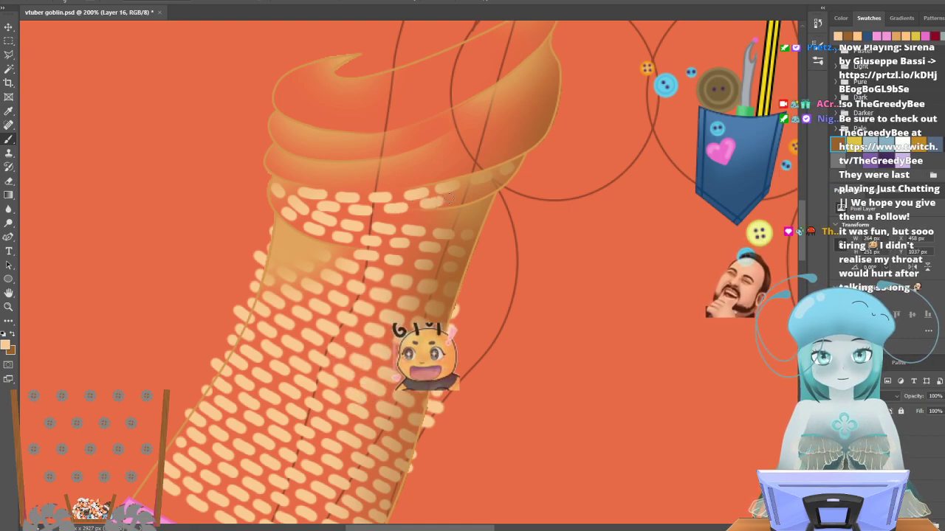
left_click_drag(456, 197, 473, 193)
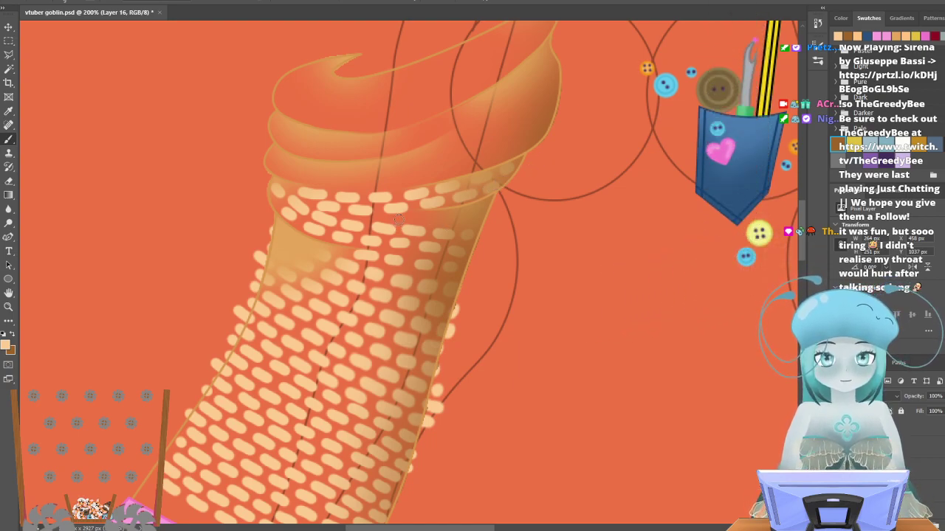
left_click_drag(406, 219, 440, 220)
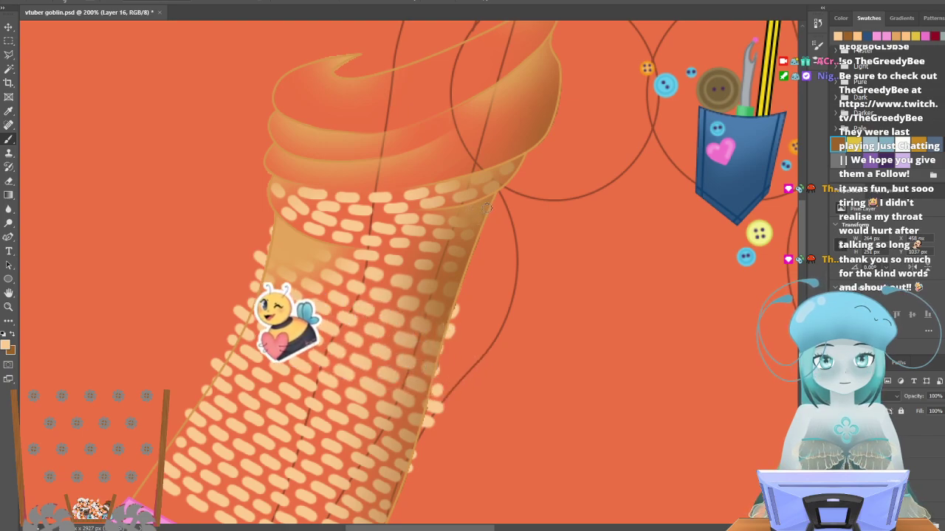
Paint curved, staggered rows of light tan dashes across the next two sleeve folds above the lowest one.
scroll(522, 279, "up", 5)
scroll(479, 258, "down", 5)
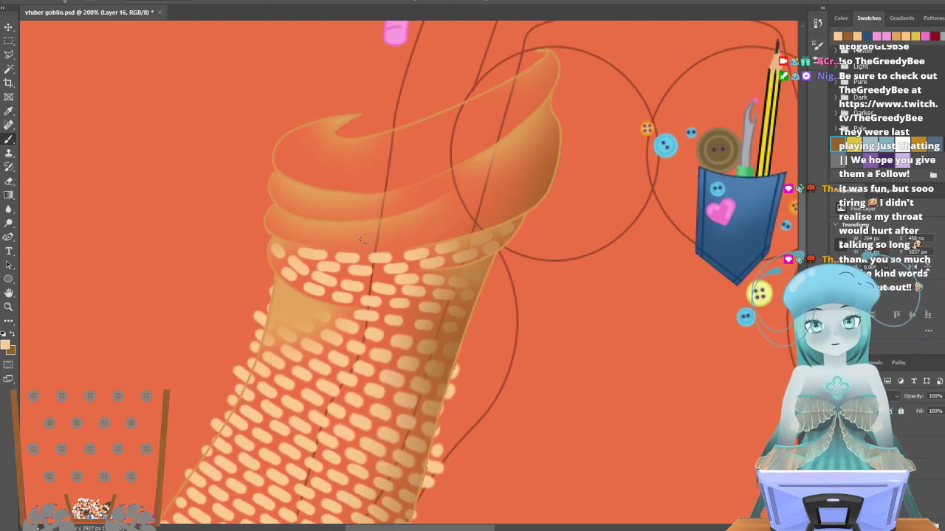
scroll(369, 209, "up", 2)
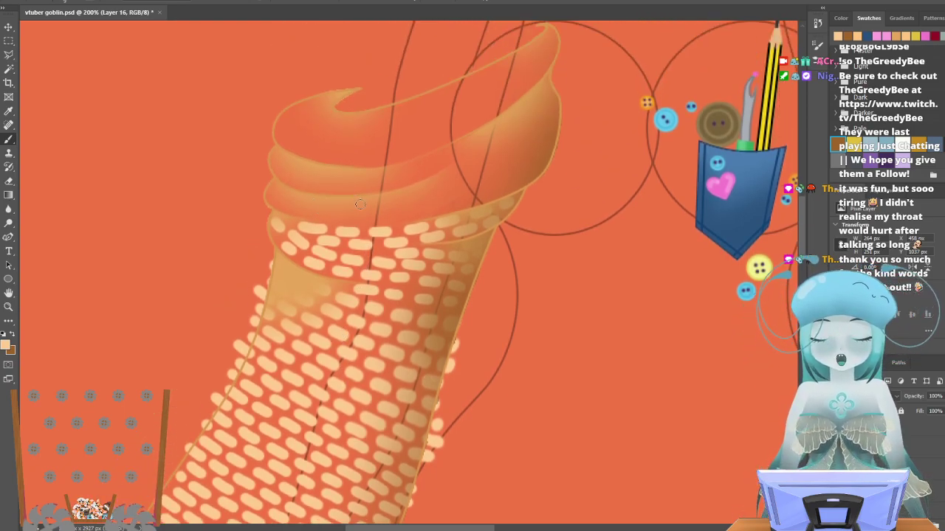
scroll(362, 251, "up", 1)
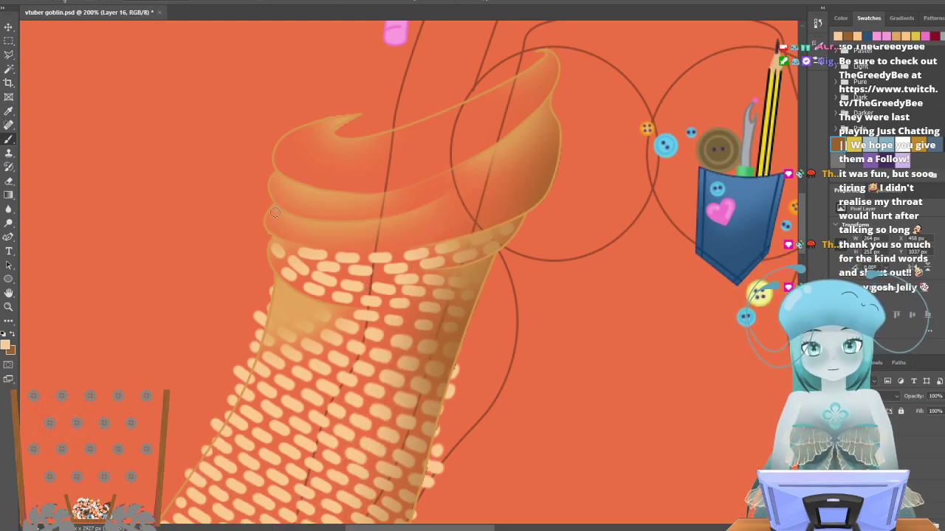
mouse_move(274, 212)
left_mouse_down()
mouse_move(342, 232)
mouse_move(327, 227)
mouse_move(406, 223)
mouse_move(552, 161)
left_mouse_up()
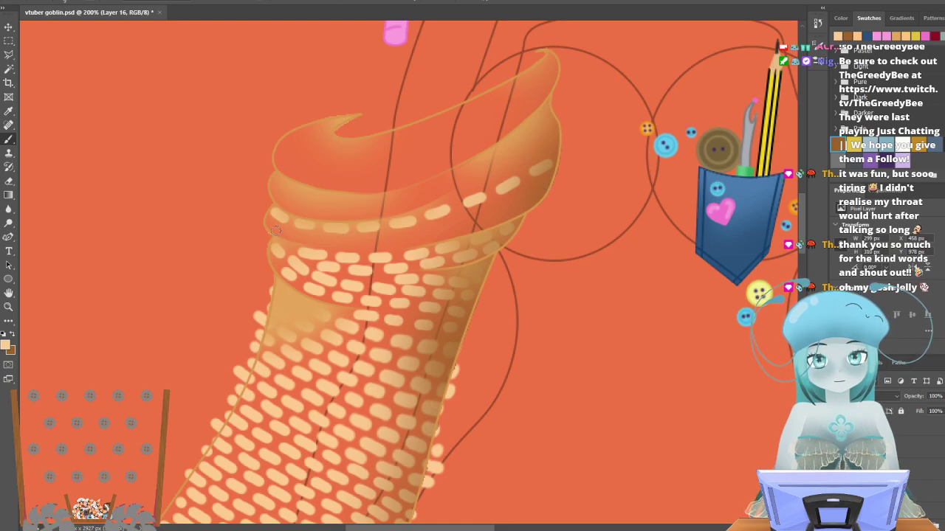
mouse_move(273, 230)
left_mouse_down()
mouse_move(386, 242)
mouse_move(456, 228)
mouse_move(443, 225)
mouse_move(547, 183)
left_mouse_up()
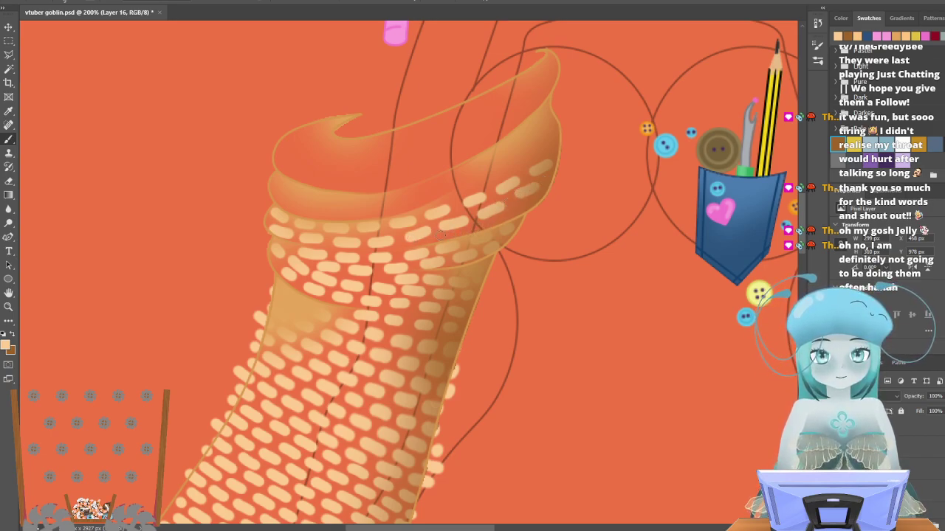
mouse_move(277, 183)
left_mouse_down()
mouse_move(345, 205)
mouse_move(330, 202)
mouse_move(409, 195)
mouse_move(545, 115)
left_mouse_up()
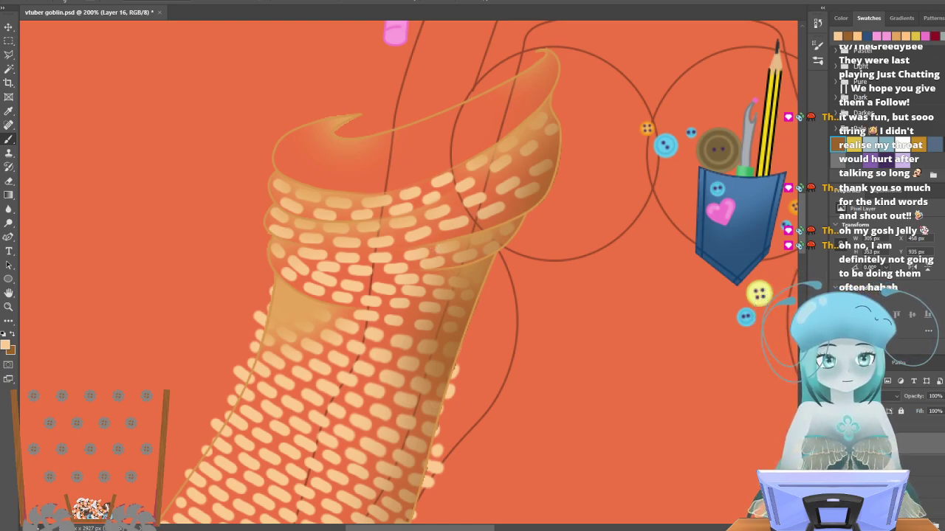
On a new layer, paint a row of light tan dashes along the narrow overlapping fold at the sleeve's right edge.
key("ctrl+shift+alt+n")
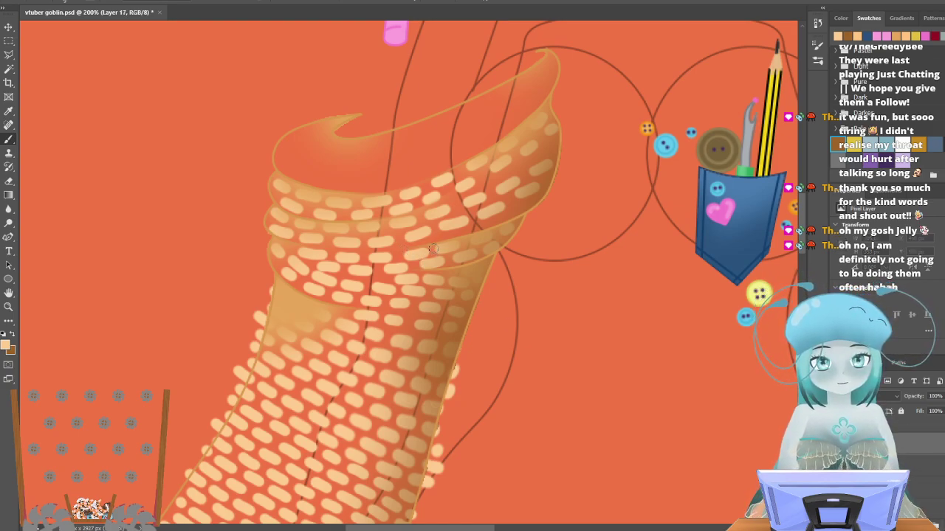
left_click_drag(441, 242, 453, 240)
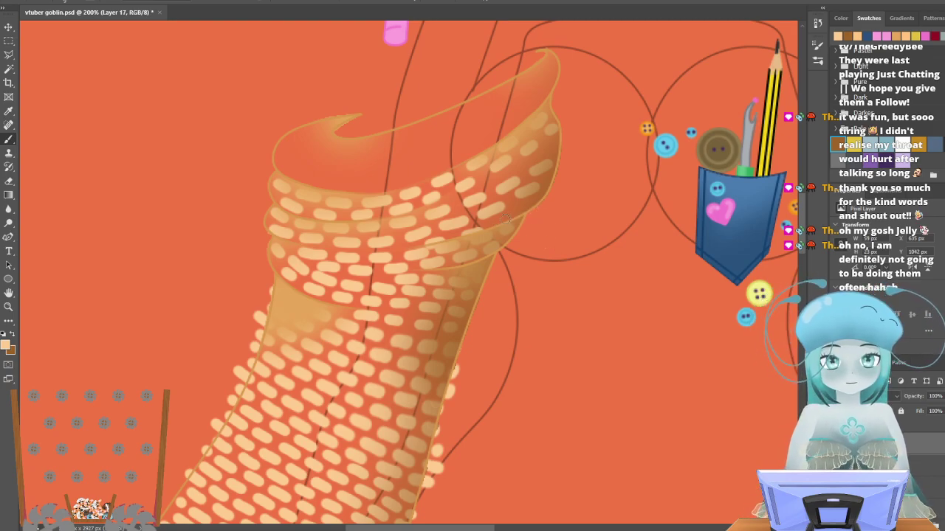
left_click_drag(507, 222, 520, 213)
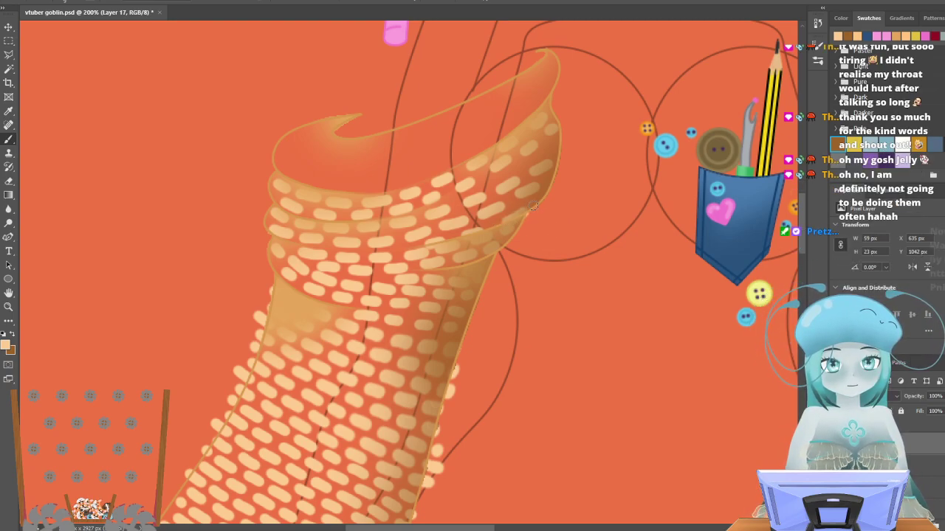
key("e")
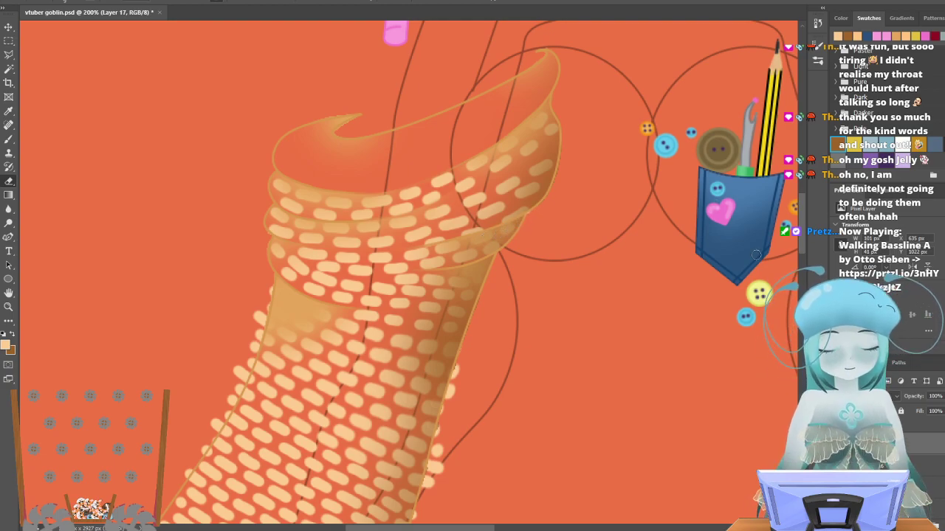
Return to the main dash layer and fill the sleeve's topmost fold with curved, staggered rows of light tan dashes.
scroll(325, 267, "up", 3)
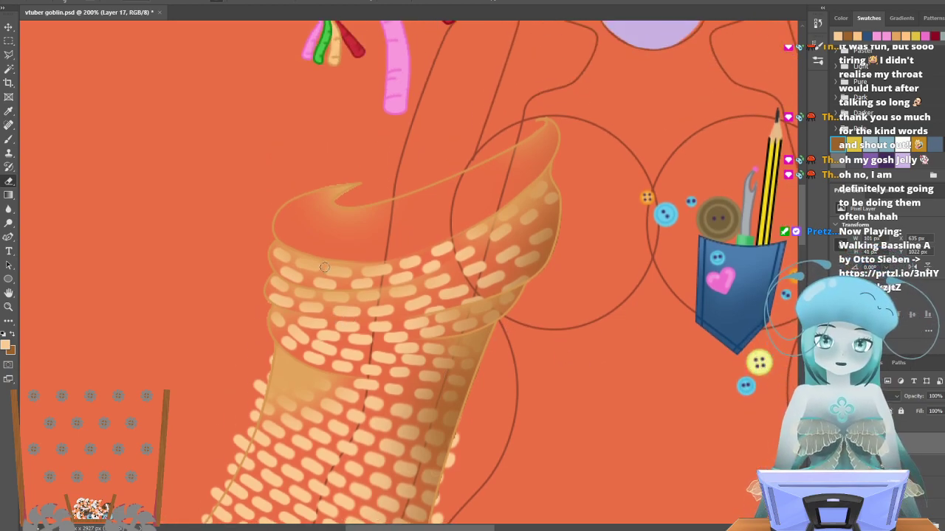
left_click(922, 465)
scroll(215, 309, "up", 1)
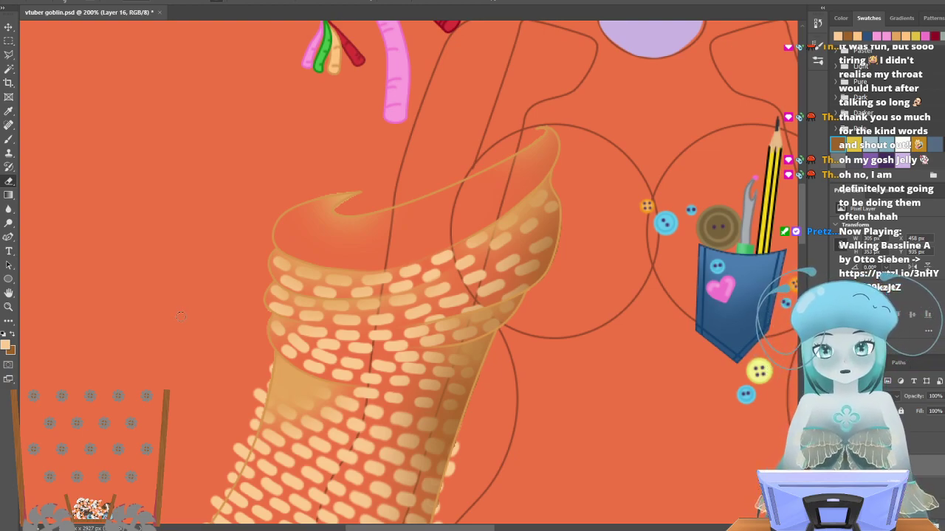
scroll(186, 314, "up", 3)
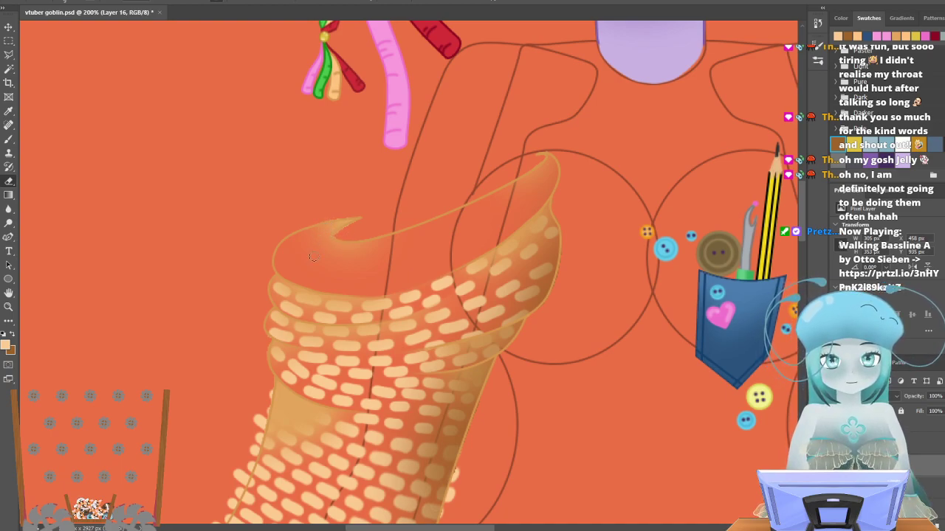
left_click(9, 139)
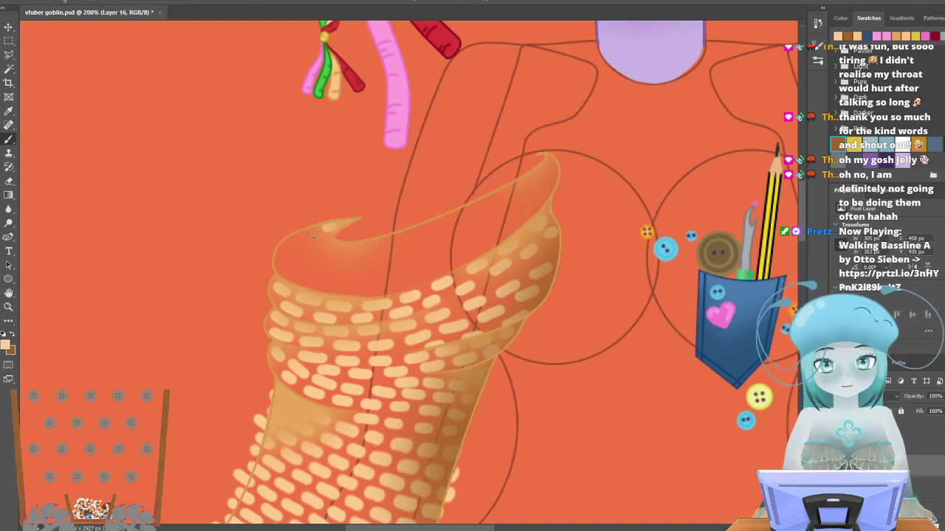
mouse_move(311, 231)
left_mouse_down()
mouse_move(286, 249)
mouse_move(282, 268)
mouse_move(310, 285)
mouse_move(360, 292)
left_mouse_up()
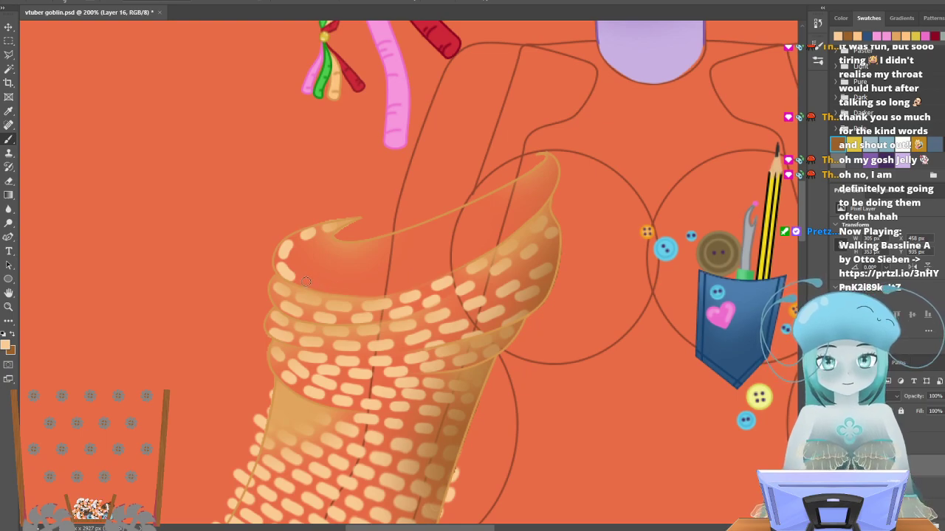
mouse_move(306, 281)
left_mouse_down()
mouse_move(393, 289)
mouse_move(448, 270)
mouse_move(485, 238)
mouse_move(487, 246)
mouse_move(501, 240)
mouse_move(555, 173)
left_mouse_up()
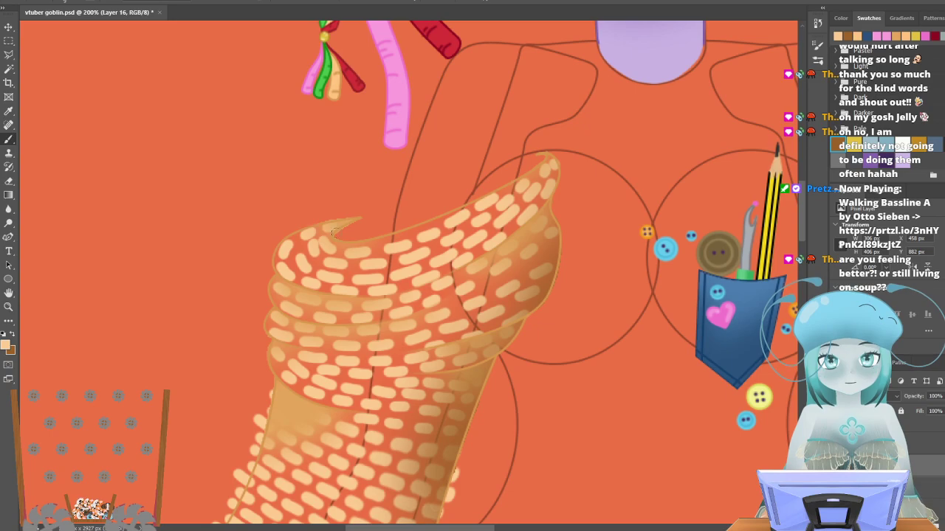
Show the sleeve's base colour again beneath the dashes, keeping the rough sketch hidden.
scroll(367, 258, "down", 3)
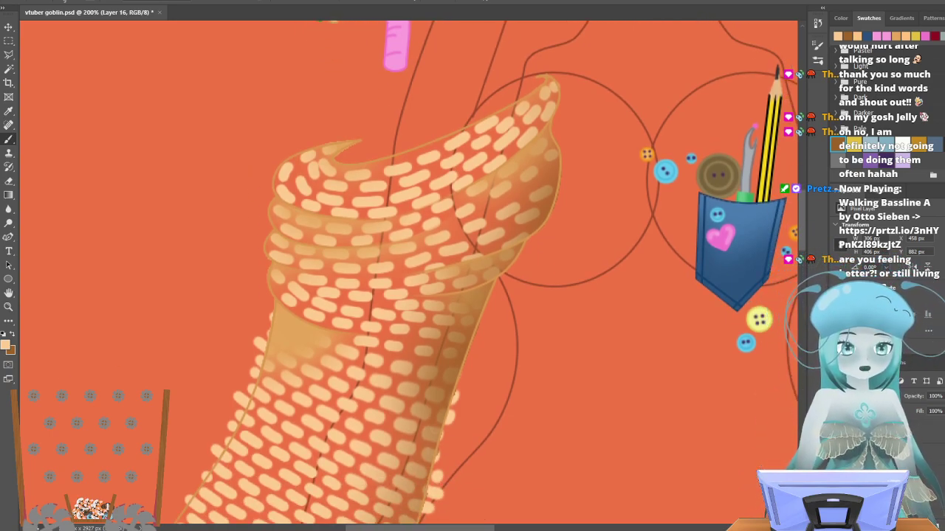
left_click(838, 473)
left_click(839, 458)
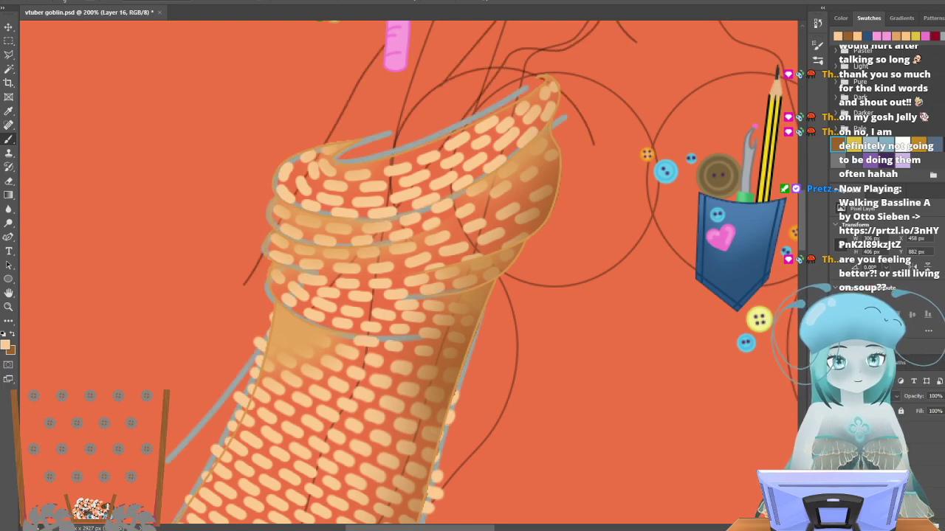
left_click(838, 458)
left_click(838, 472)
left_click(838, 472)
left_click(839, 472)
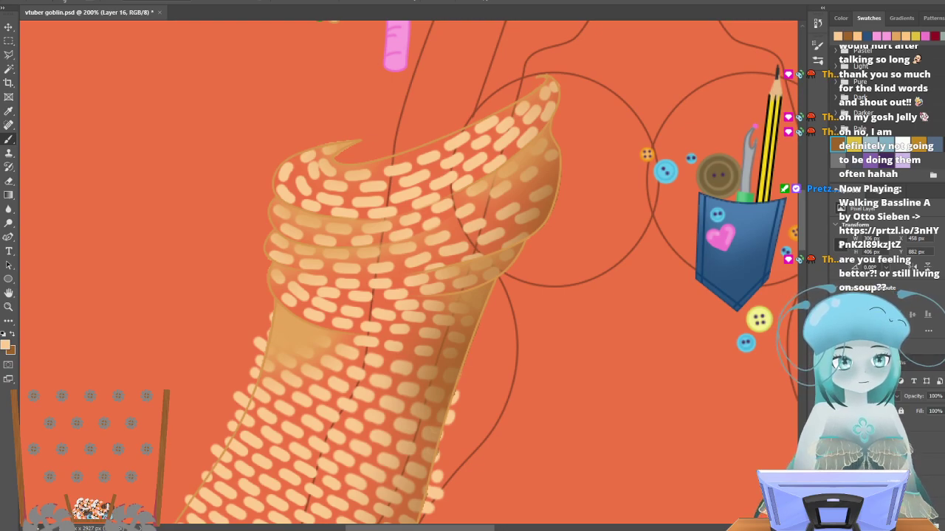
left_click(839, 473)
Select the sleeve's base-colour area with the Magic Wand and include the upper middle row of pink stitches in the selection.
scroll(324, 221, "down", 5)
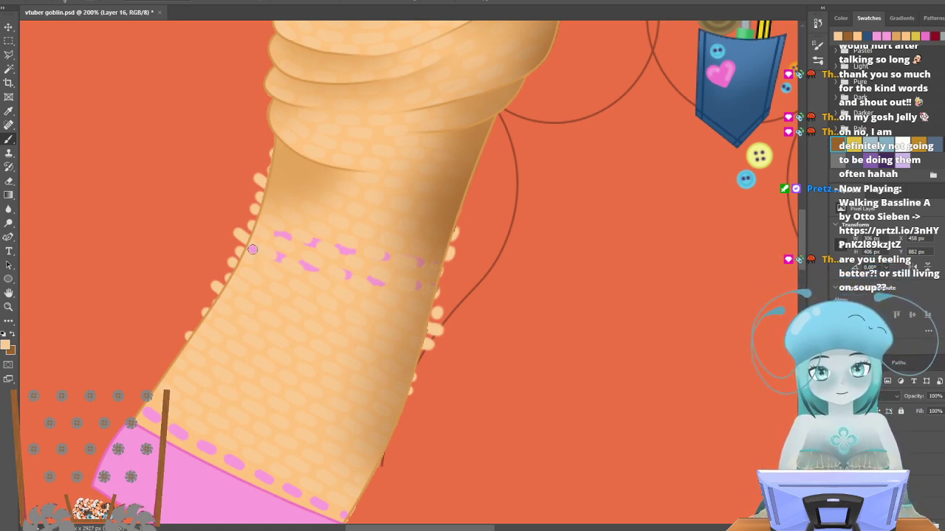
left_click(9, 69)
left_click(306, 323)
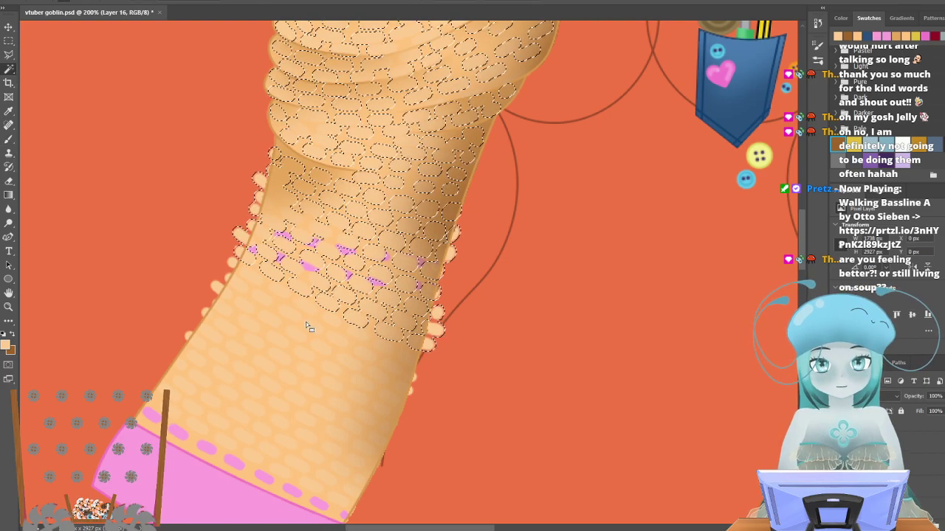
left_click(871, 464)
left_click(306, 380)
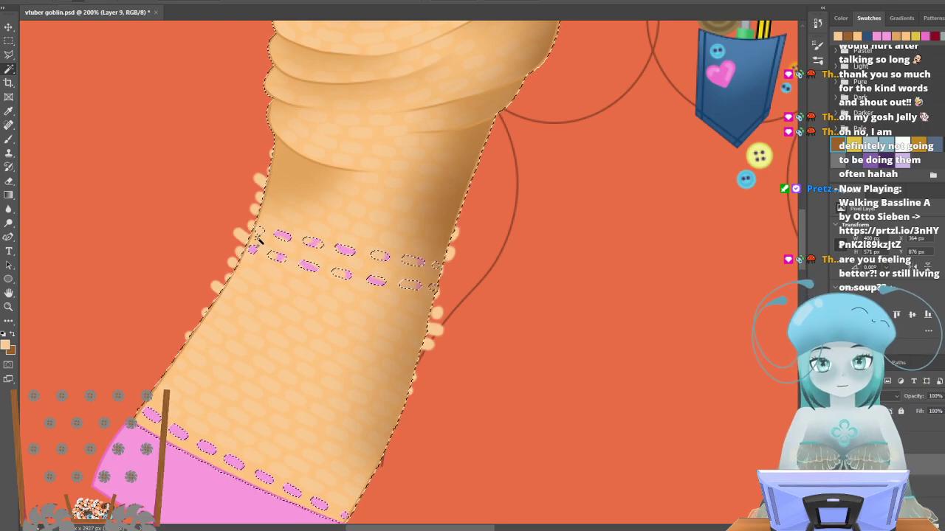
left_click(281, 234, "alt")
left_click(312, 242, "alt")
left_click(344, 250, "alt")
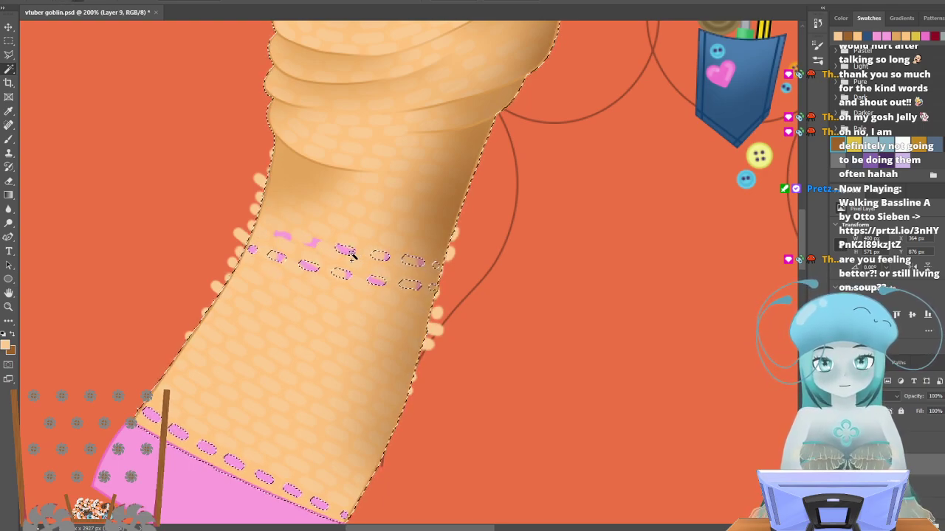
left_click(382, 256, "alt")
left_click(414, 261, "alt")
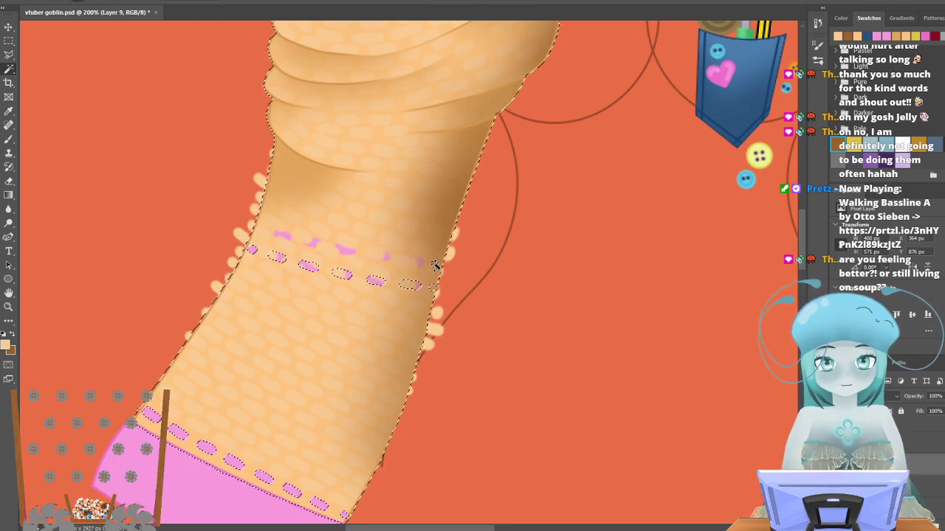
Add the lower middle row of pink stitches to the sleeve selection.
left_click(434, 286, "alt")
left_click(411, 286, "alt")
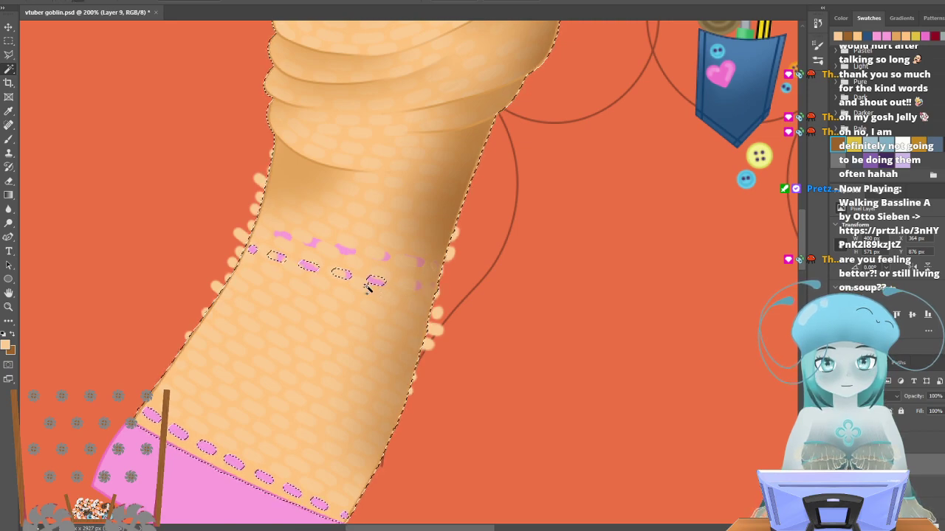
left_click(375, 280, "alt")
left_click(341, 274, "alt")
left_click(308, 265, "alt")
left_click(275, 256, "alt")
left_click(251, 250, "alt")
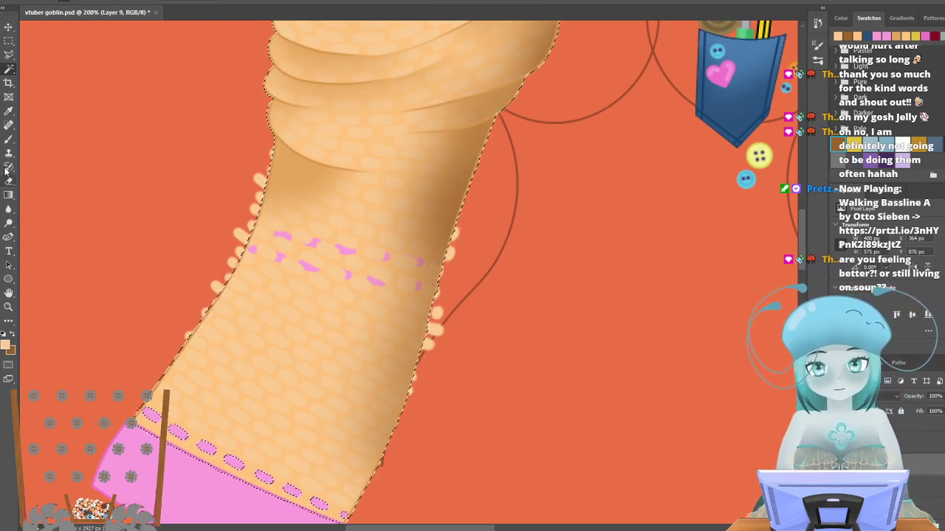
Sample the sleeve's tan, paint over both middle rows of pink stitches with a hard round 61 px brush, and deselect.
left_click(9, 111)
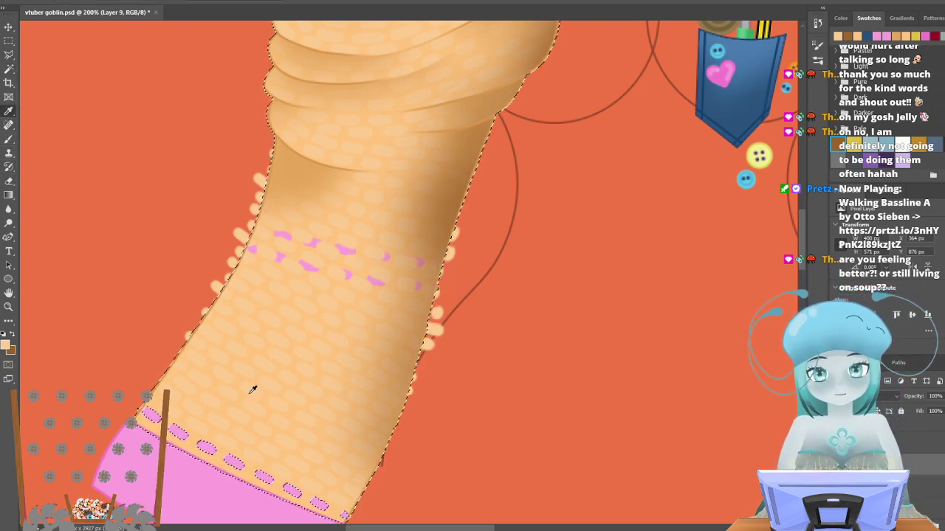
left_click(10, 138)
left_click(72, 0)
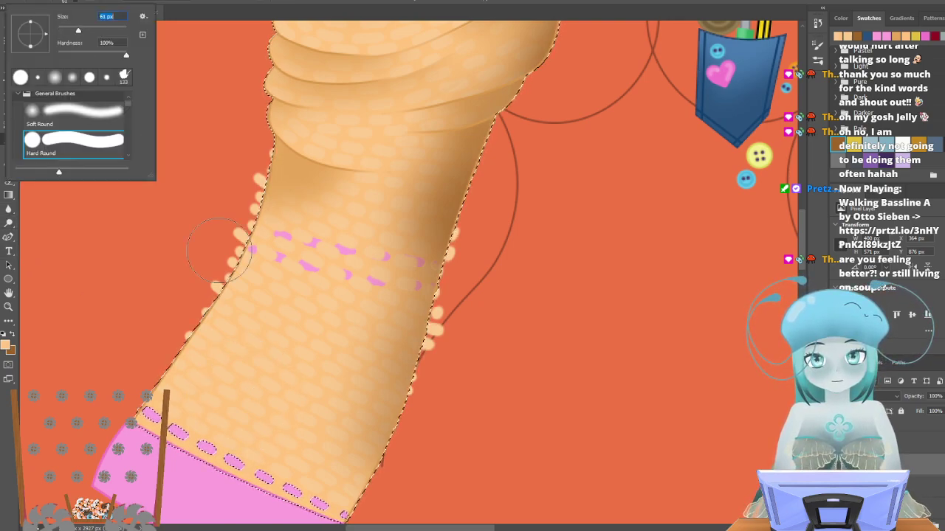
left_click(270, 276)
mouse_move(274, 263)
left_mouse_down()
mouse_move(282, 236)
mouse_move(331, 259)
mouse_move(403, 259)
mouse_move(426, 269)
left_mouse_up()
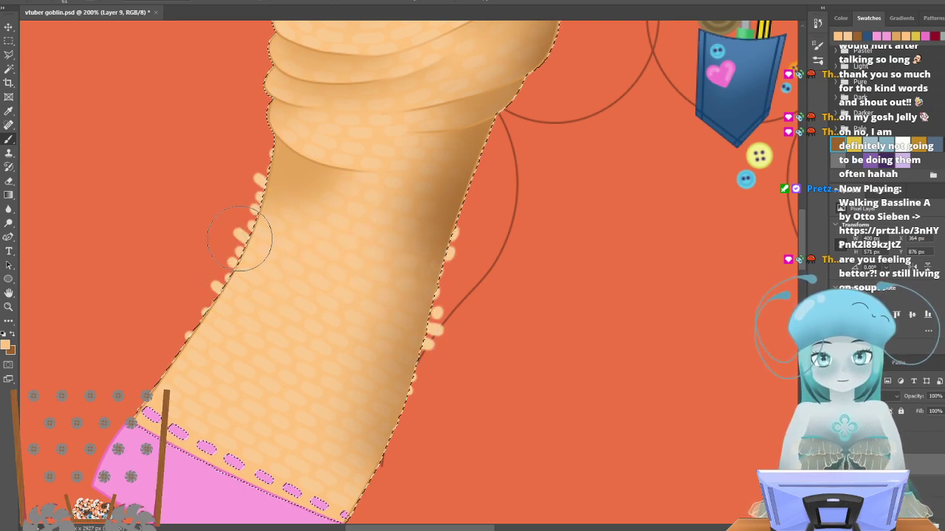
left_click(9, 41)
left_click(106, 137)
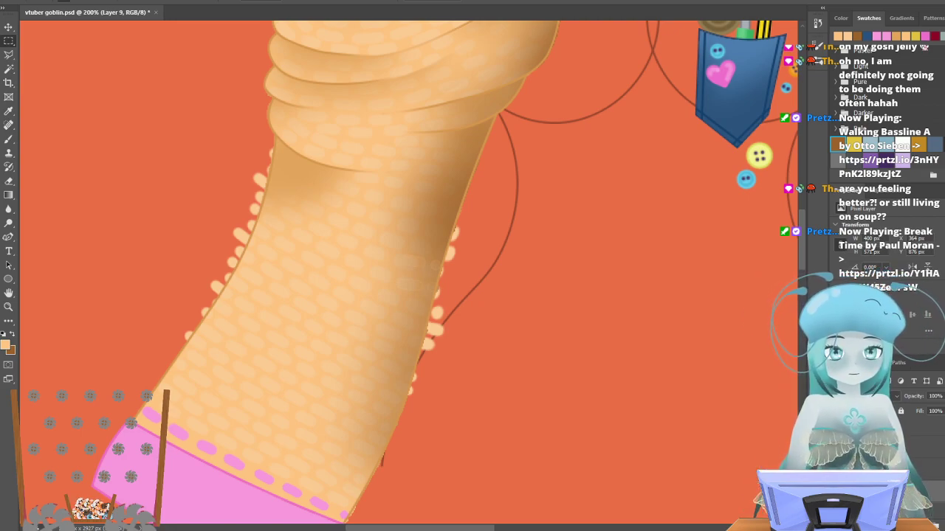
Toggle the sleeve's layers off and on to check the dashed texture against the base colour.
left_click(837, 472)
left_click(837, 473)
left_click(837, 472)
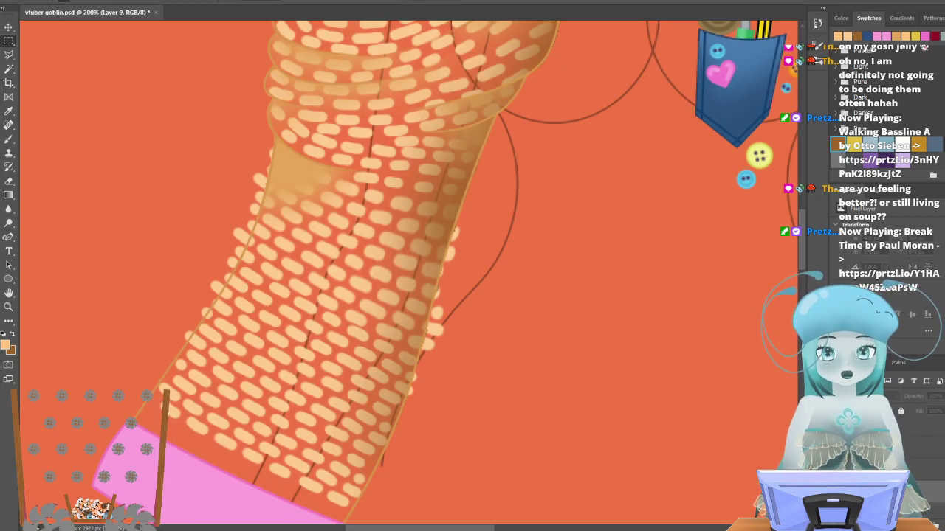
left_click(837, 472)
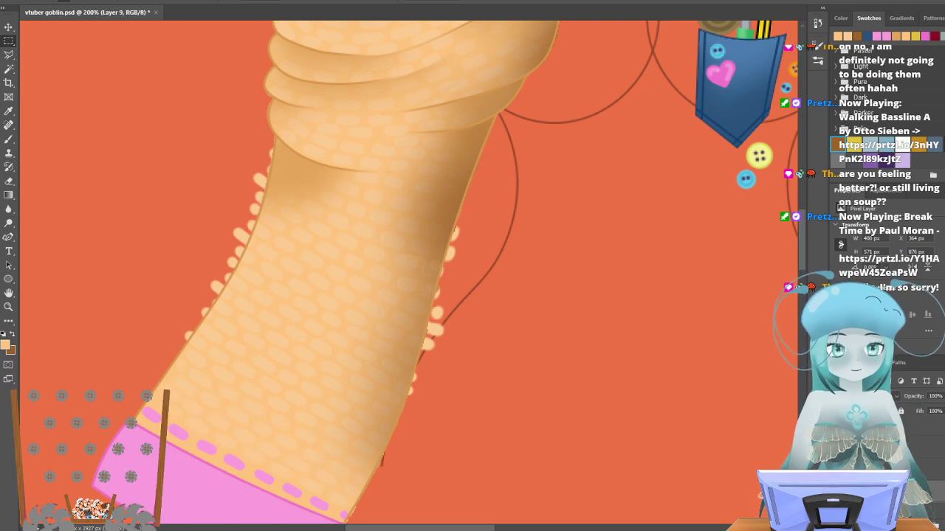
left_click(931, 447)
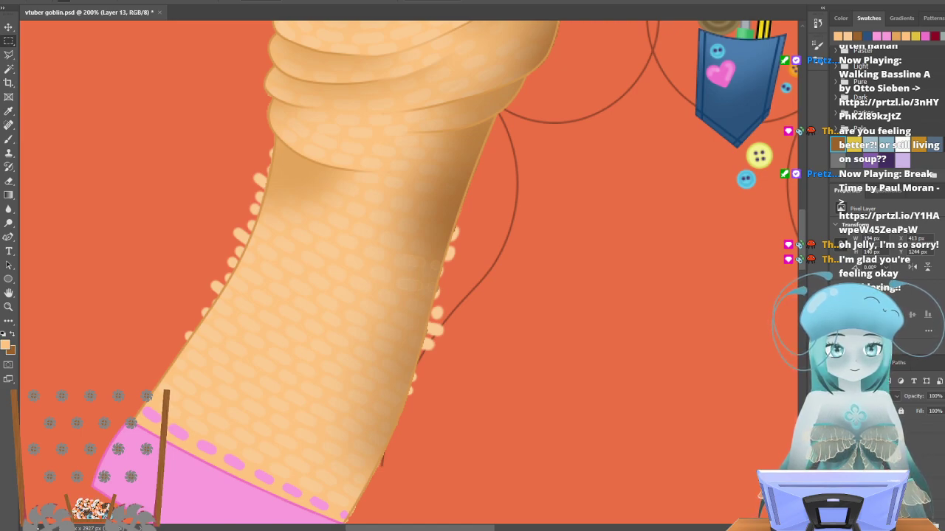
left_click(838, 445)
left_click(839, 445)
left_click(922, 444)
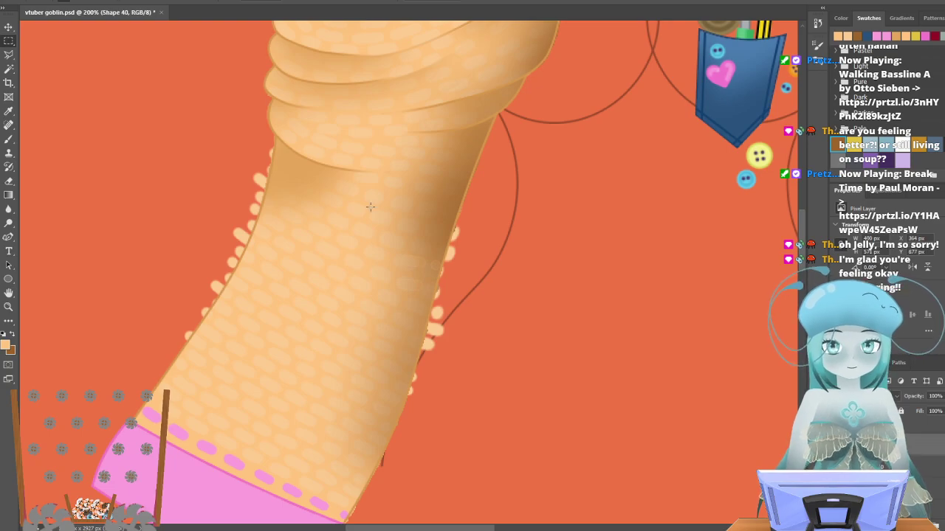
left_click(9, 69)
left_click(471, 259)
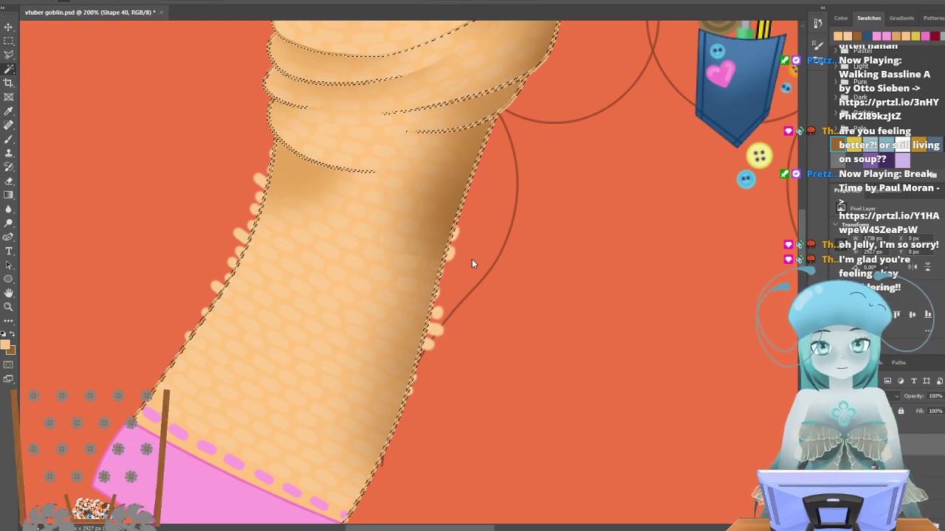
key("ctrl+d")
Check the sleeve with its shading toggled, and merge the sleeve and cuff outline layers into one.
scroll(506, 299, "down", 2)
scroll(506, 299, "down", 2)
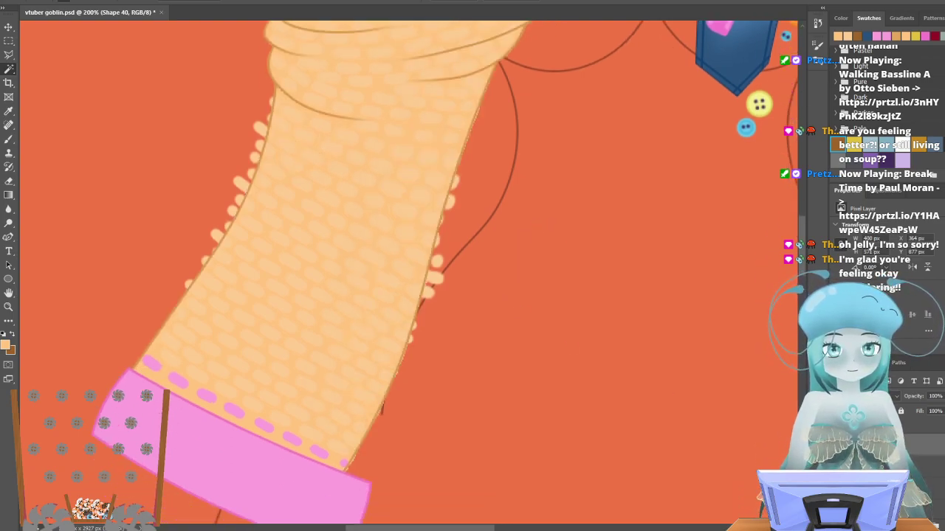
left_click(836, 451)
left_click(836, 452)
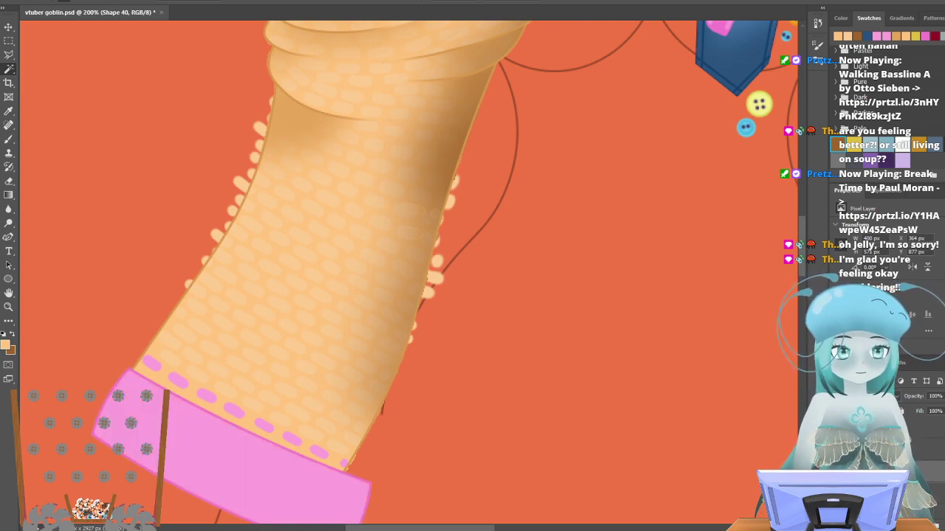
left_click(917, 430, "shift")
right_click(917, 430)
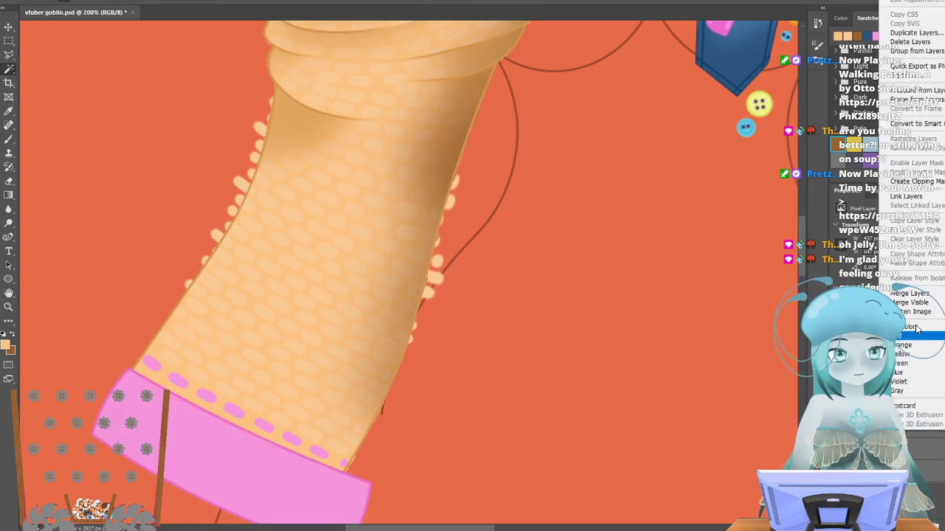
left_click(921, 294)
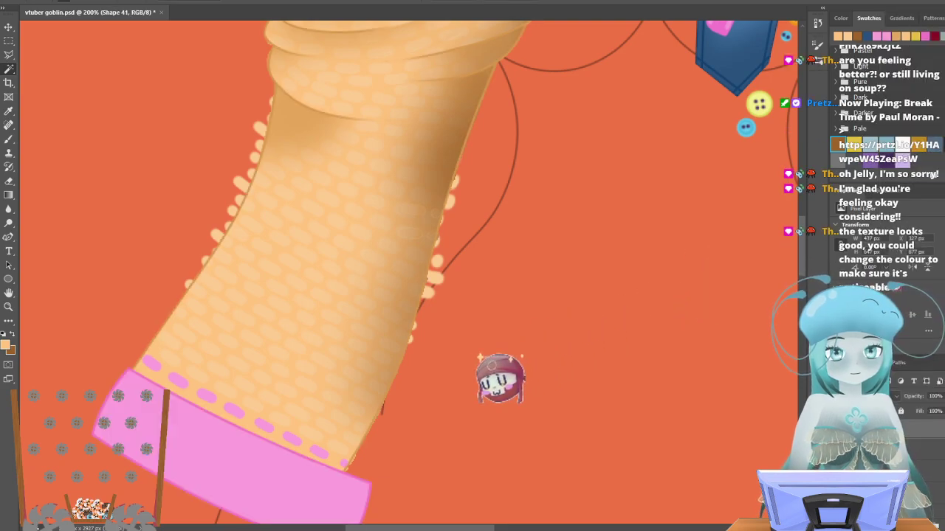
Select the area outside the sleeve outline and delete the overhanging dashes on Layer 13 and Layer 16.
left_click(574, 366)
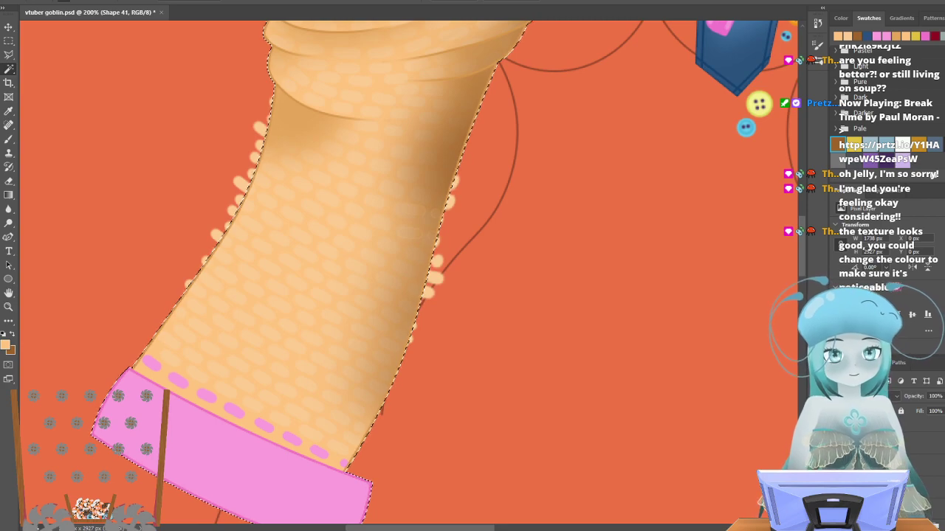
key("Delete")
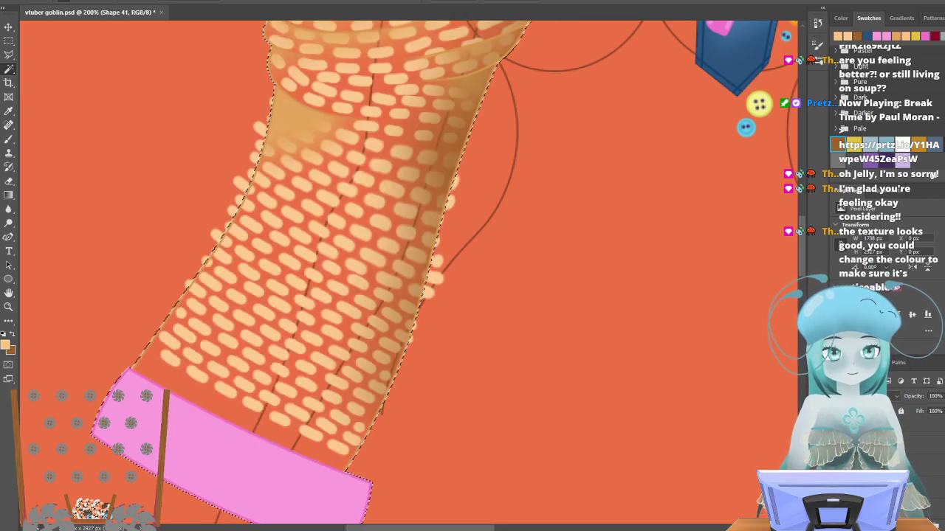
key("ctrl+z")
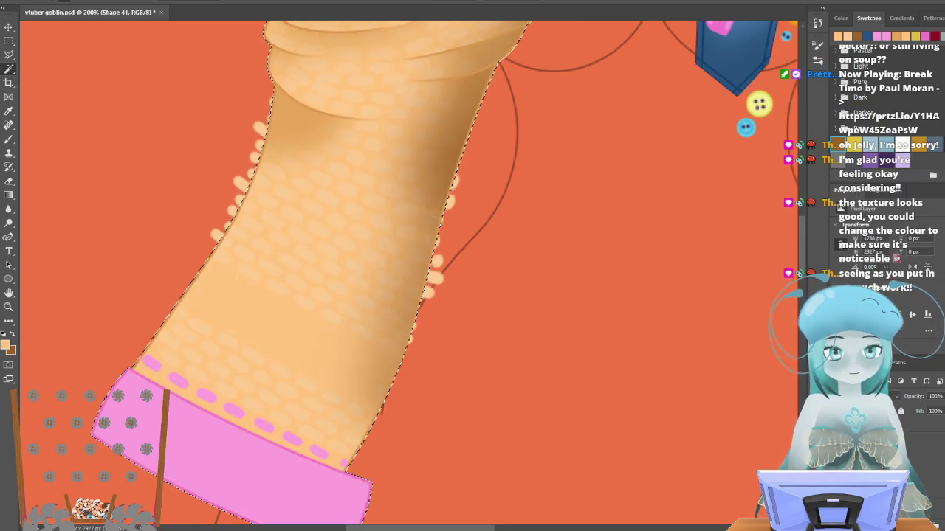
left_click(927, 470)
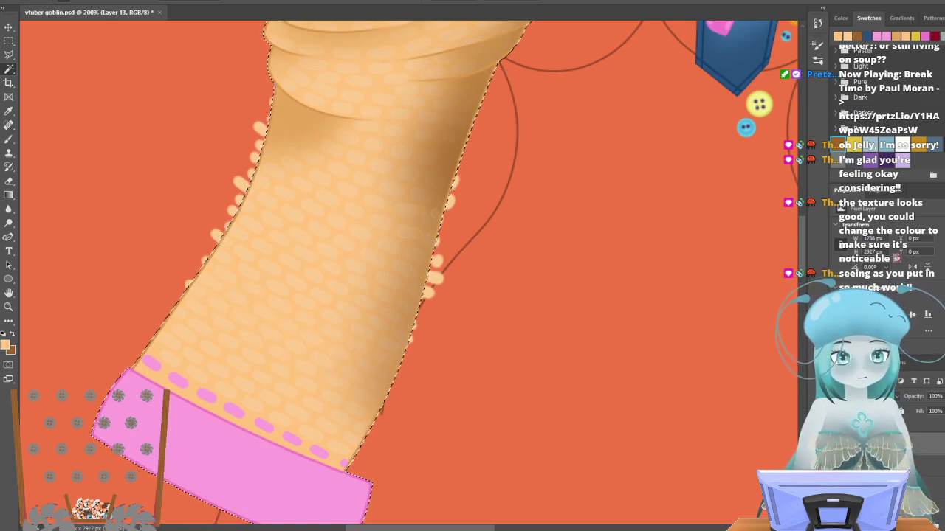
key("Delete")
left_click(927, 466)
key("Delete")
scroll(506, 333, "up", 3)
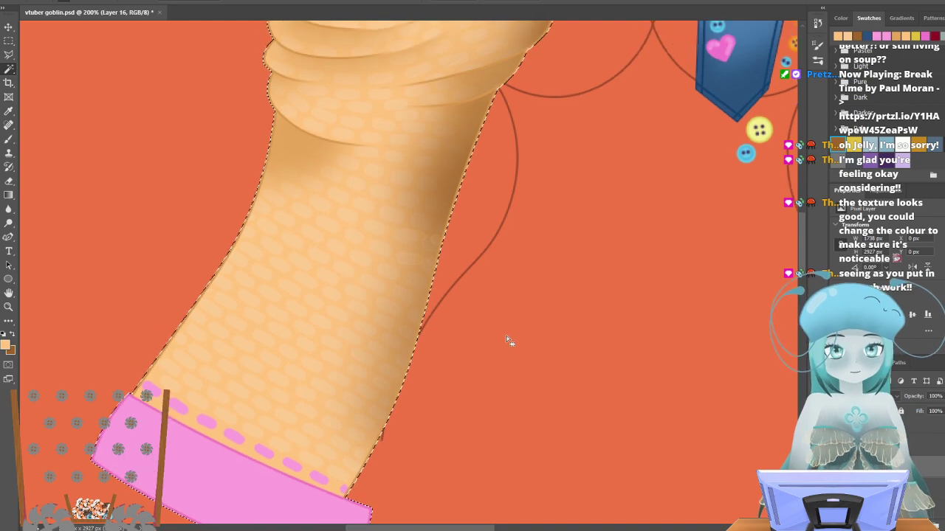
Clear the selection around the trimmed sleeve.
left_click(8, 307)
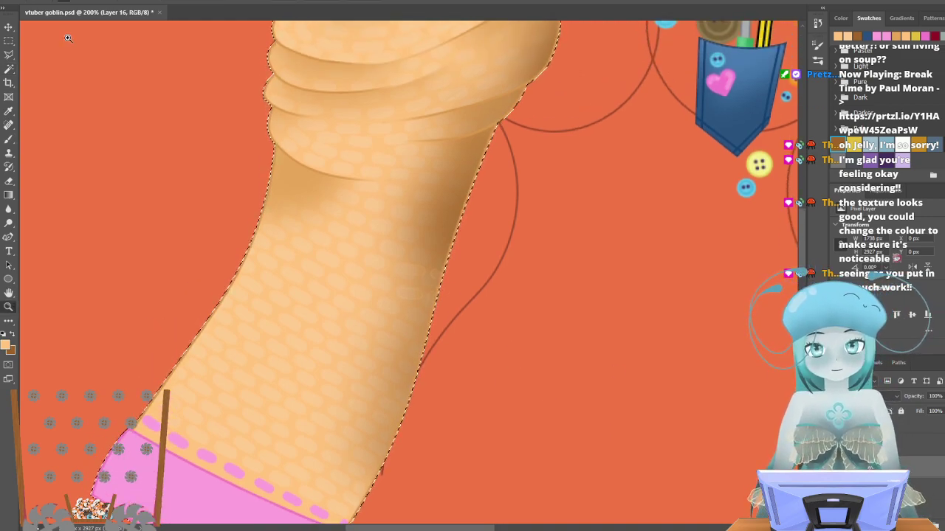
left_click(79, 3)
left_click(169, 157)
left_click(169, 158)
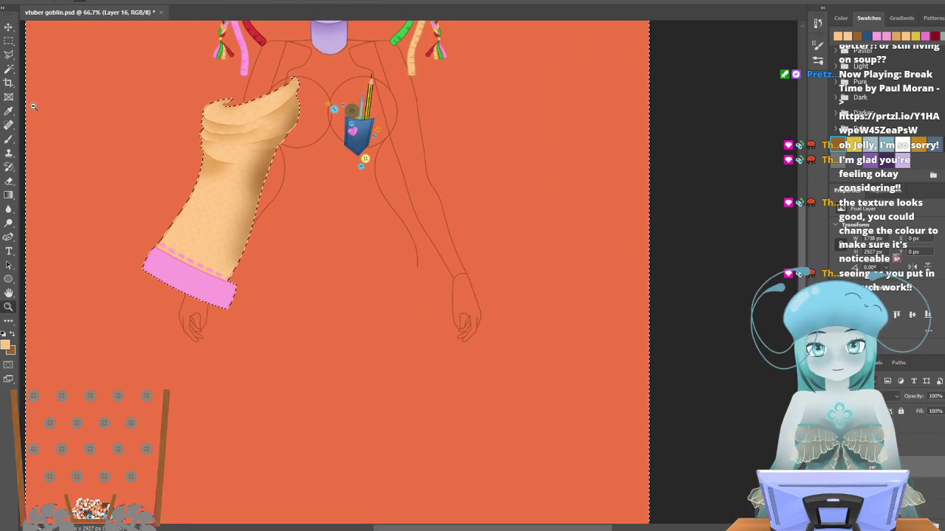
key("m")
left_click(133, 150)
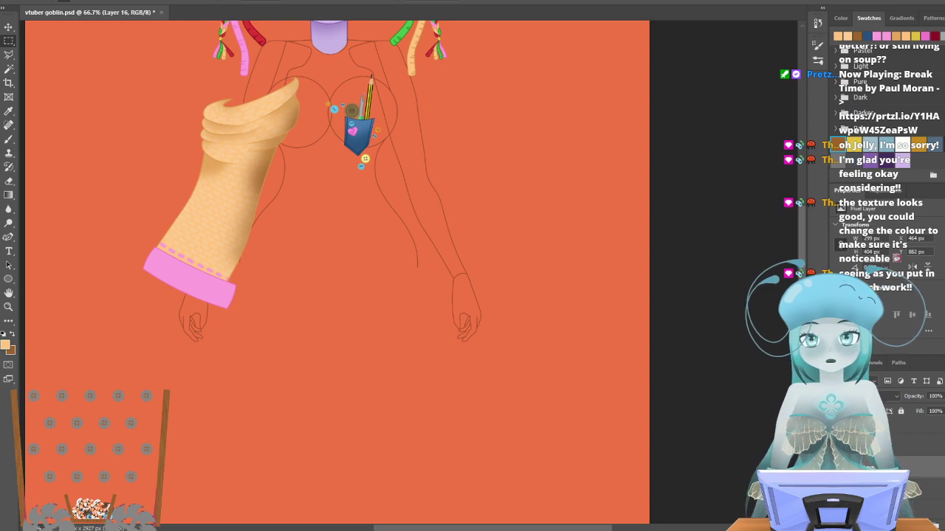
Check the dashed texture by toggling its visibility, and merge Shape 41 with the sleeve layer directly above it.
scroll(382, 469, "up", 5)
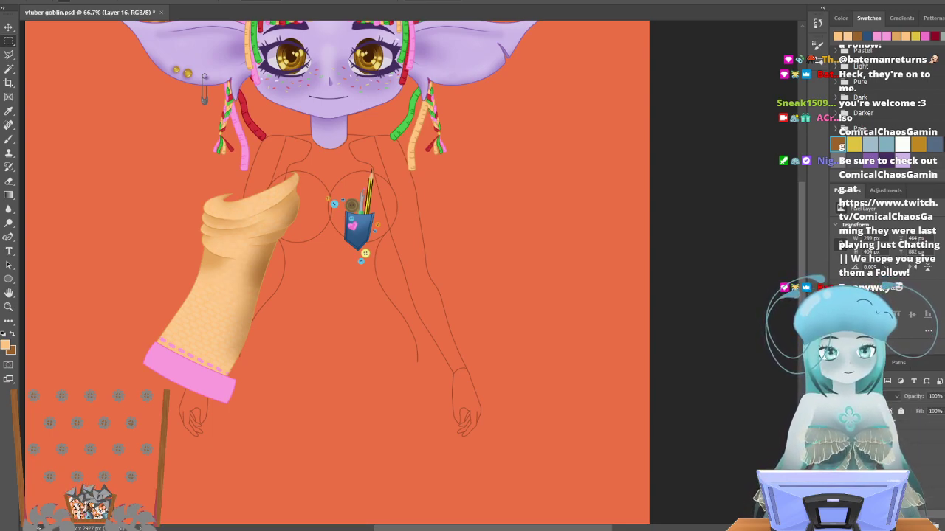
left_click(838, 472)
left_click(838, 472)
left_click(885, 453)
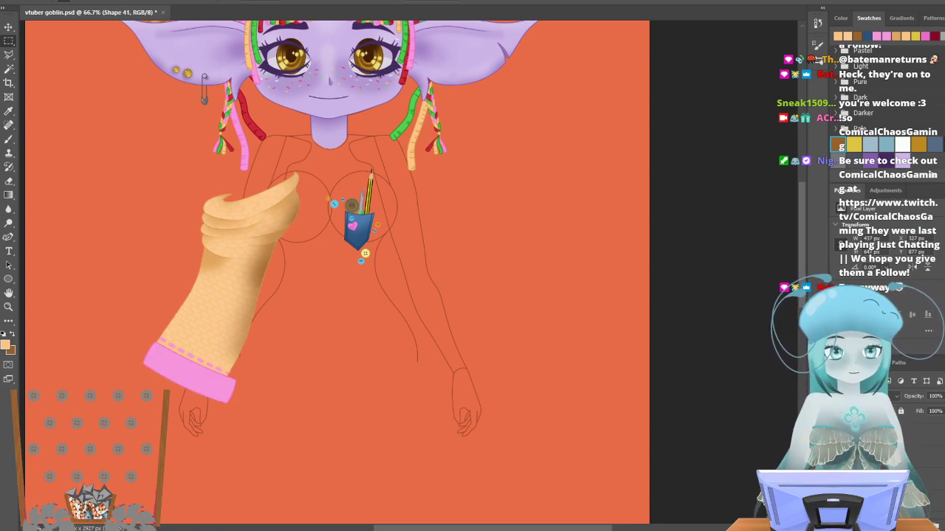
left_click(880, 437, "shift")
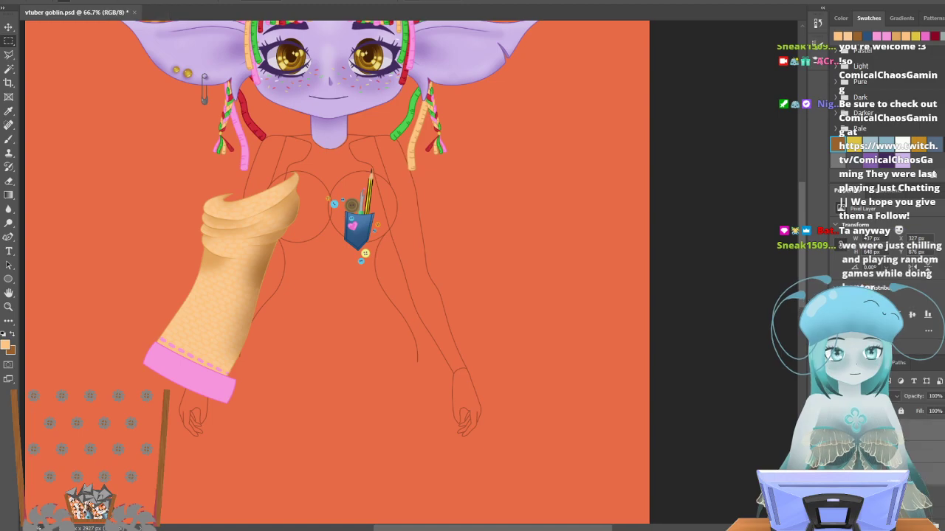
right_click(881, 472)
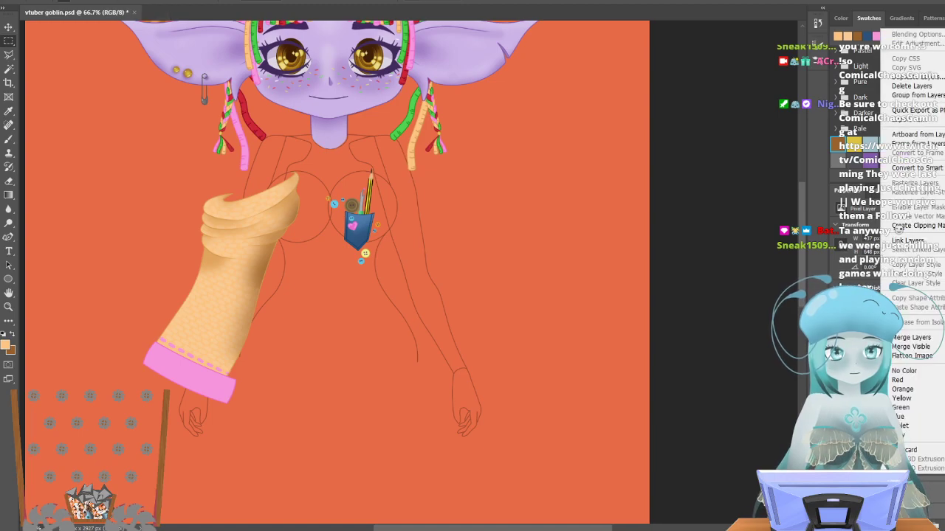
left_click(915, 339)
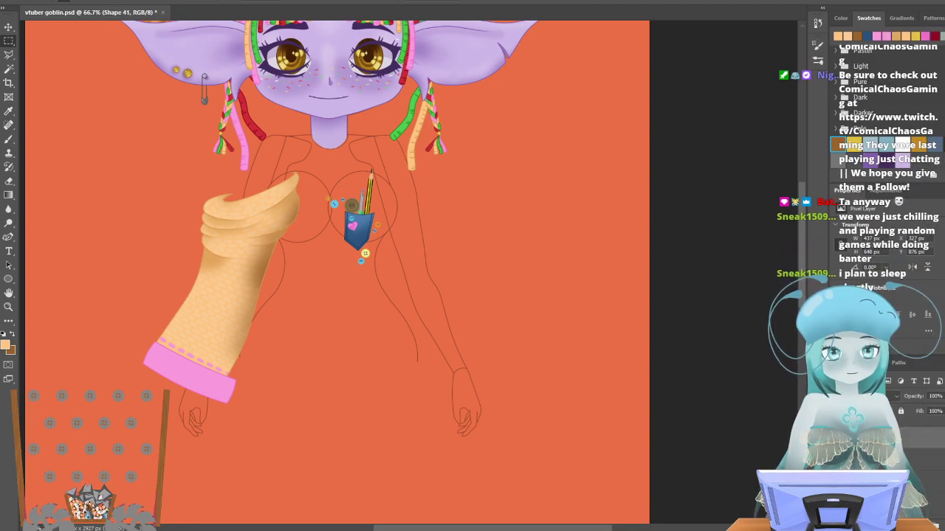
Show the white top, denim bib, straps, buttons and trousers over the sleeve.
left_click(837, 458)
left_click(837, 438)
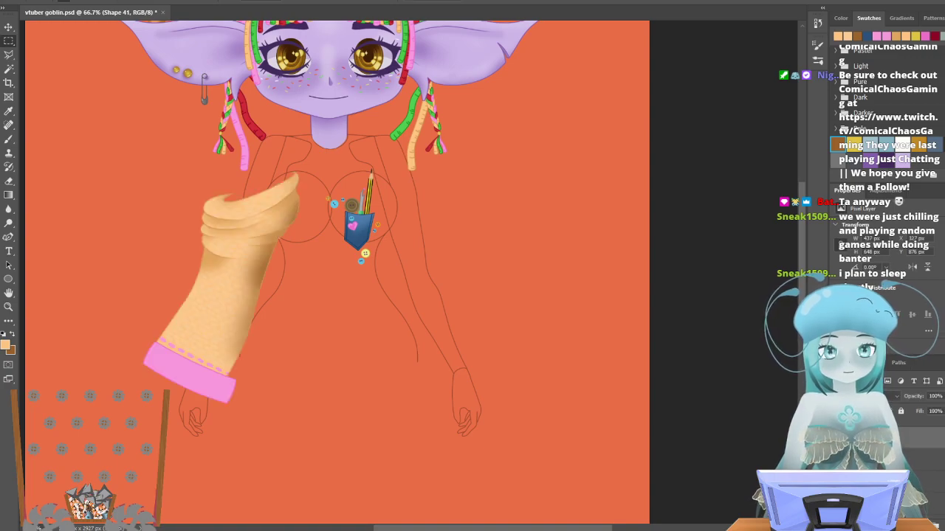
left_click(837, 460)
left_click(837, 443)
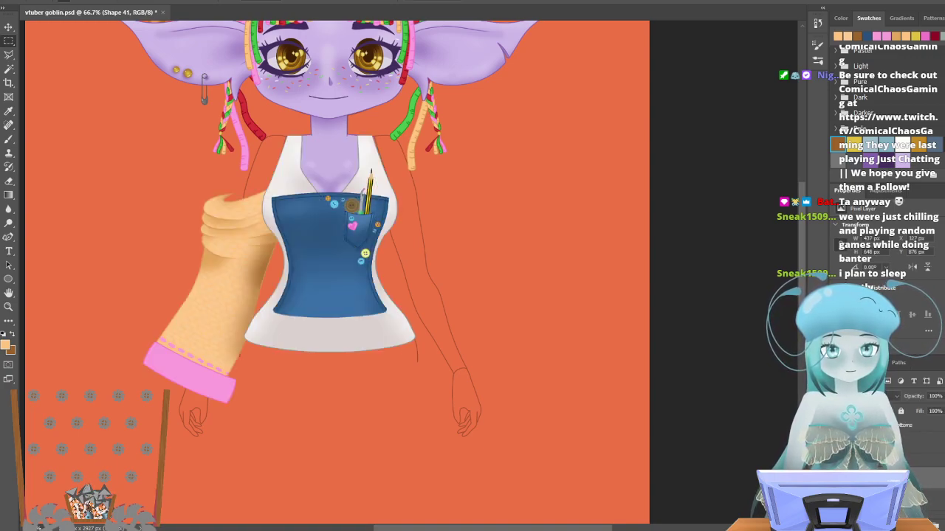
left_click(836, 438)
left_click(837, 425)
Examine the whole character from hair to trousers to judge how the sleeve fits with the outfit.
scroll(837, 425, "up", 1)
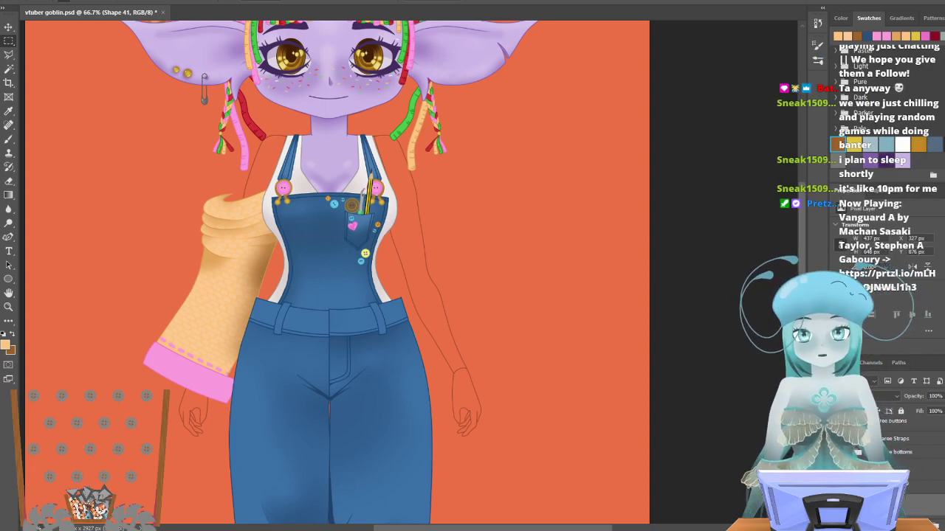
scroll(398, 354, "up", 5)
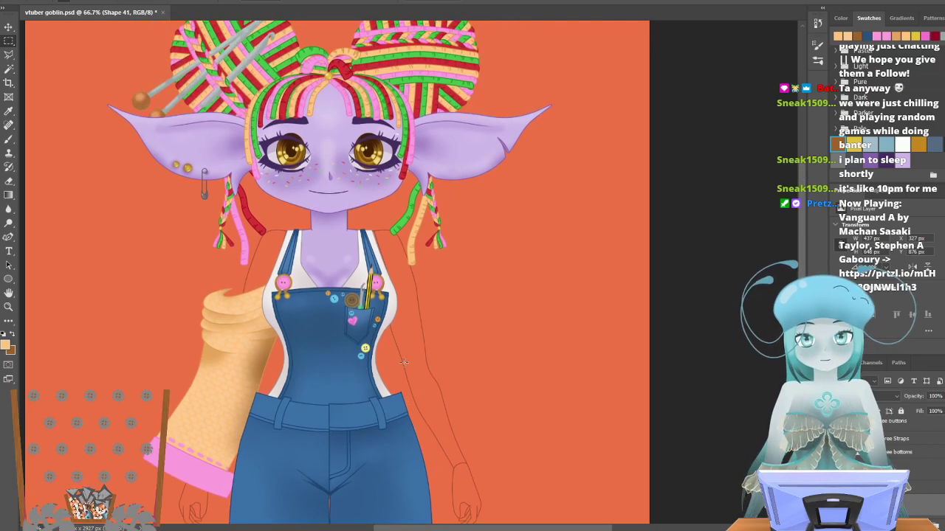
scroll(396, 353, "down", 1)
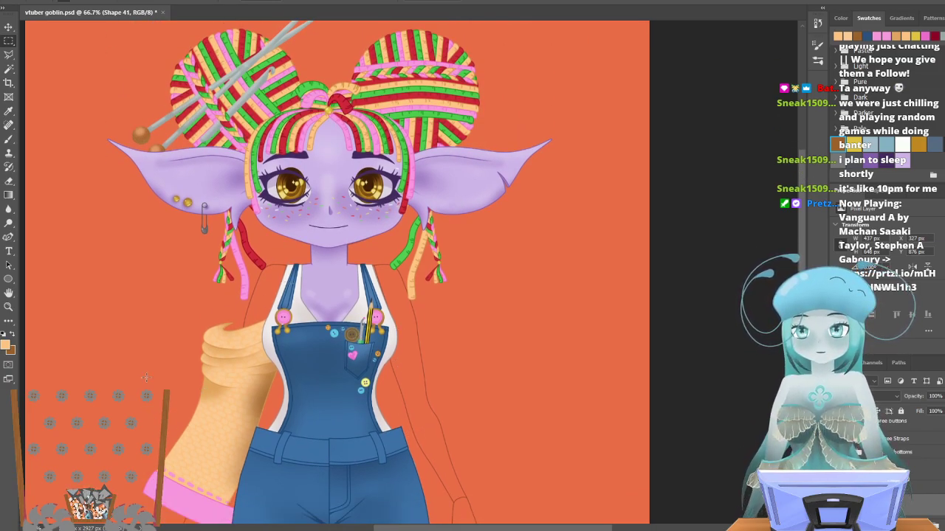
scroll(236, 266, "down", 2)
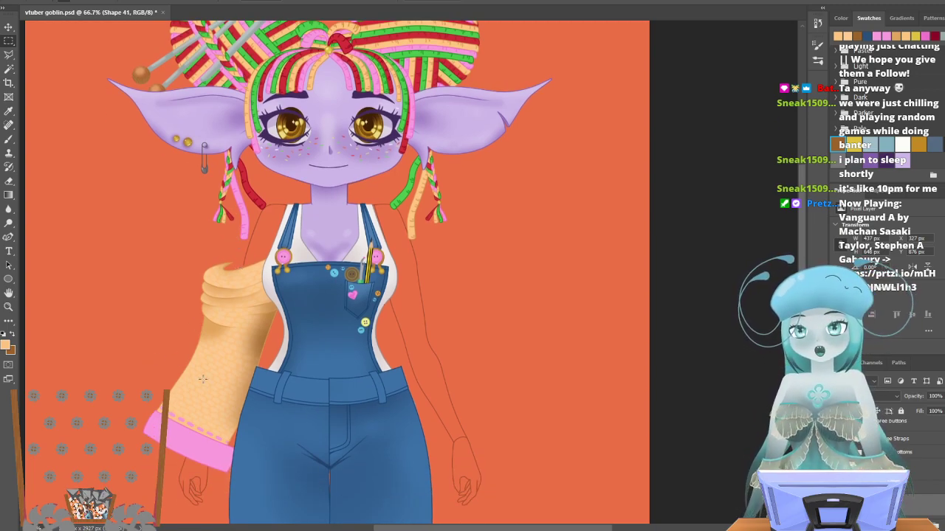
scroll(310, 233, "up", 2)
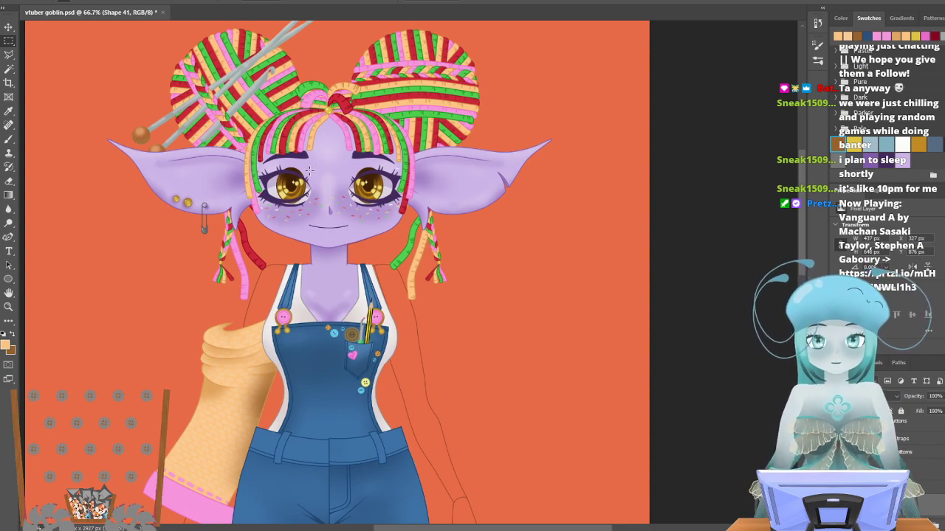
scroll(207, 94, "up", 2)
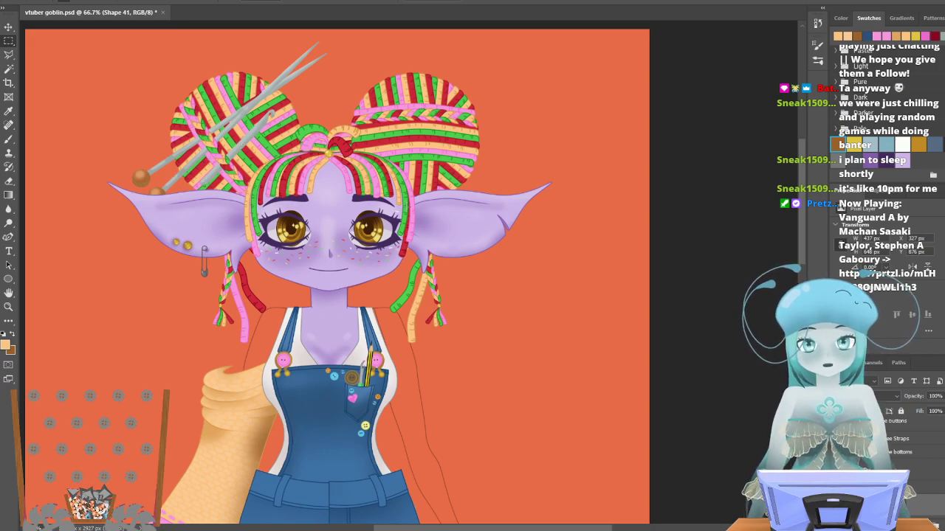
scroll(356, 237, "down", 1)
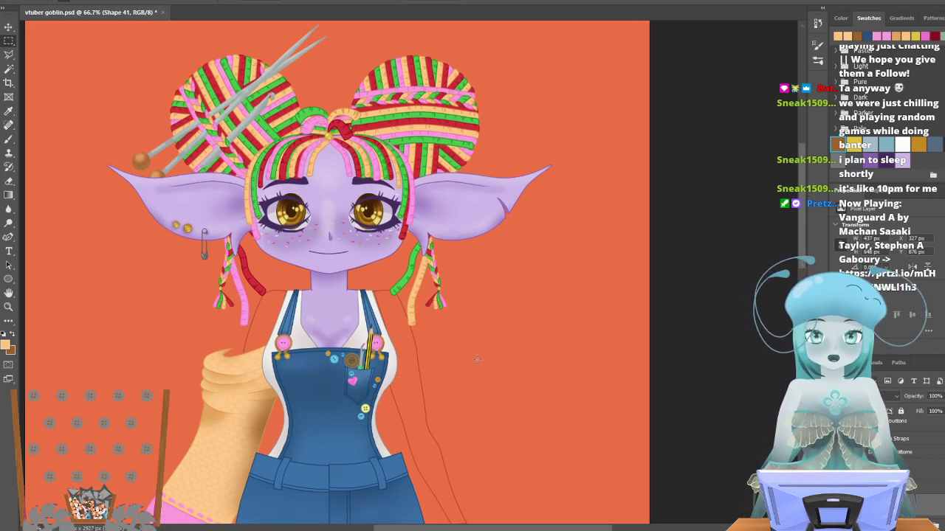
scroll(468, 360, "down", 4)
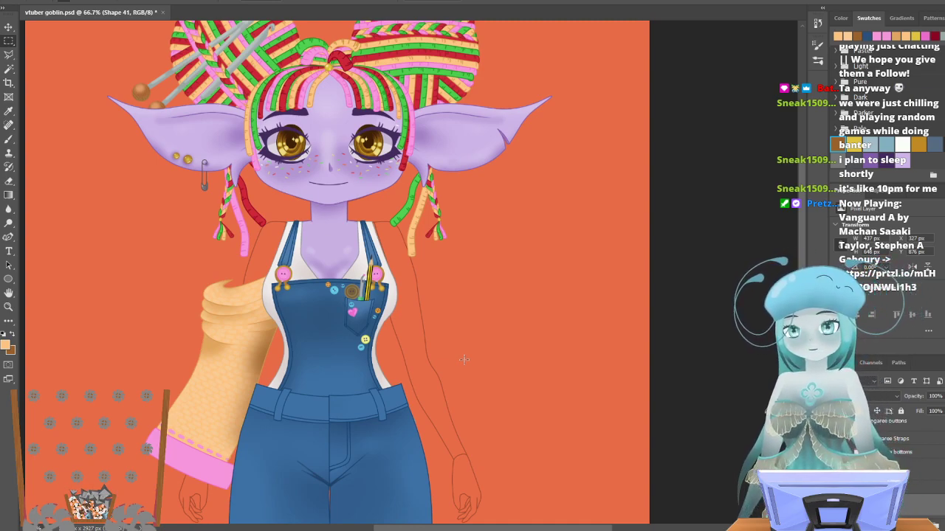
scroll(260, 347, "down", 4)
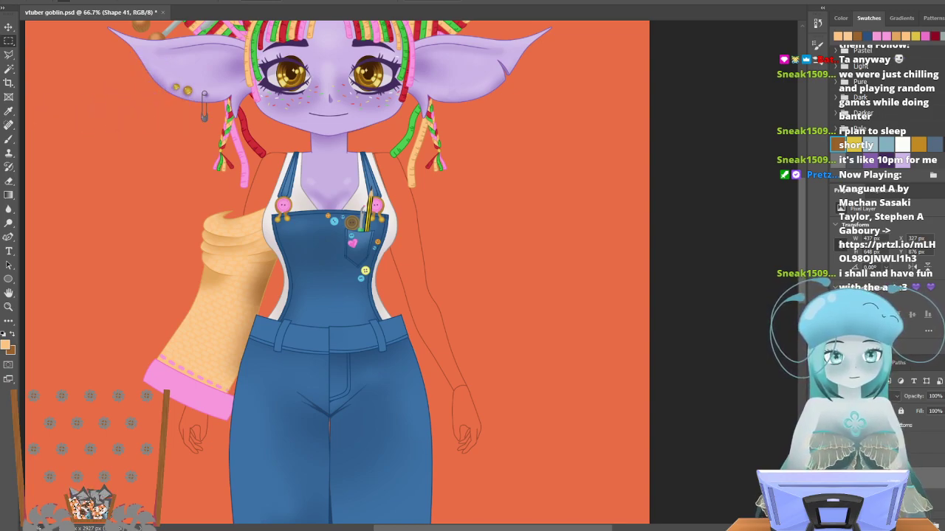
Check the Sleeve outer R group and the layer beneath it, and delete Layer 8.
left_click(922, 480)
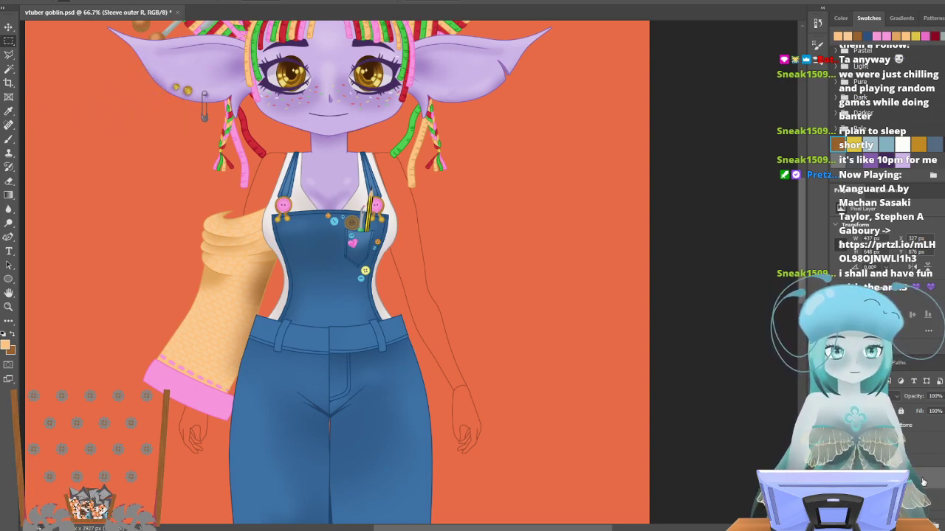
left_click(837, 480)
left_click(837, 500)
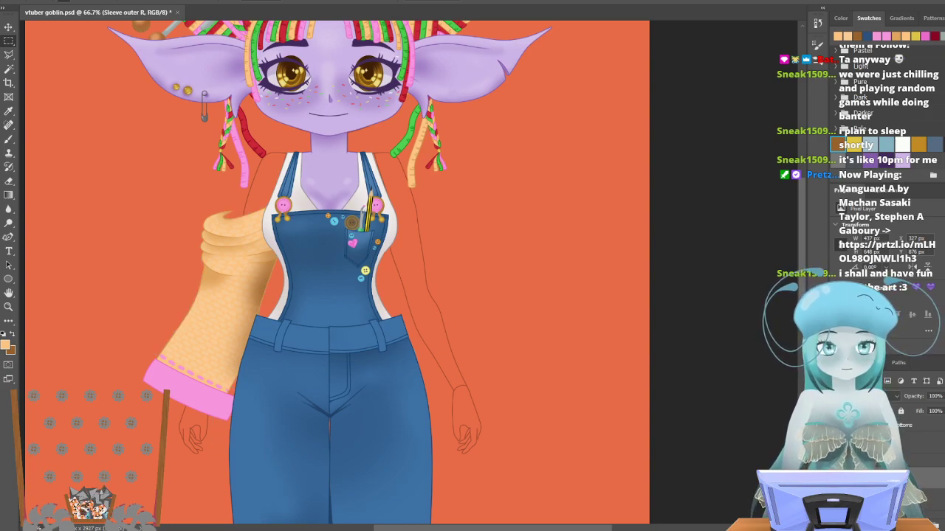
left_click(922, 500)
left_click(936, 527)
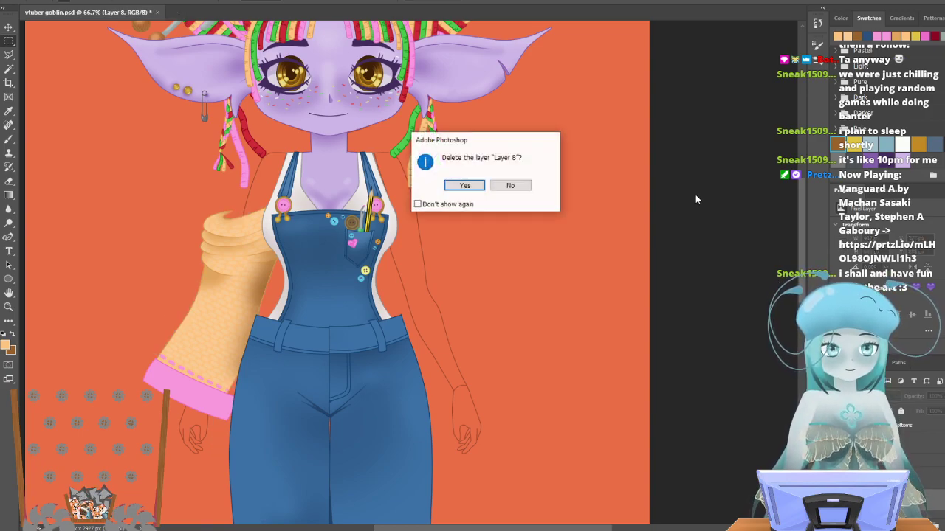
left_click(464, 184)
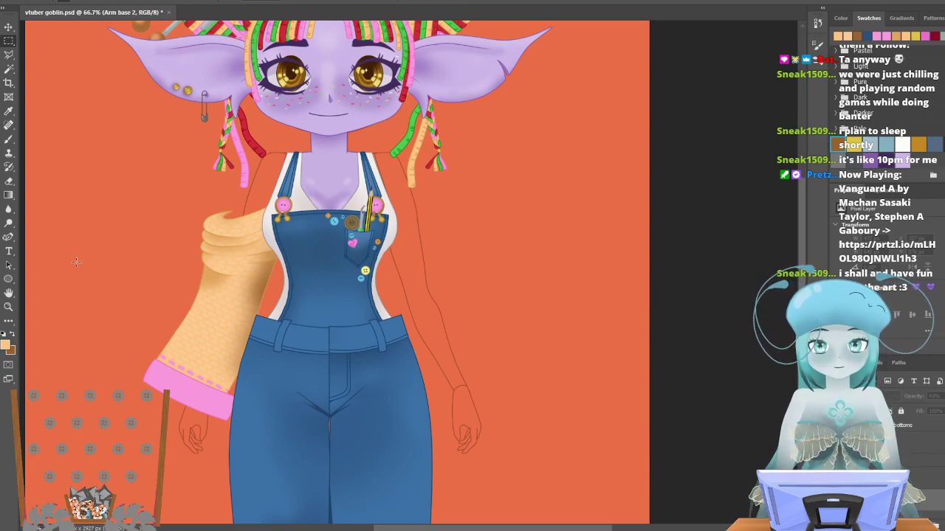
Hide the white top, denim bib and straps to expose the full upper opening of the sleeve.
left_click(9, 308)
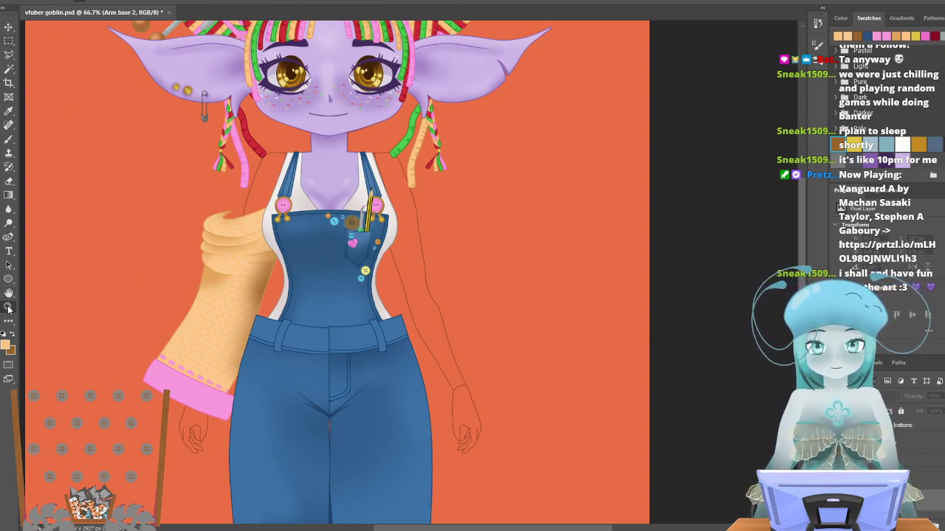
left_click(220, 218)
left_click_drag(220, 218, 294, 232)
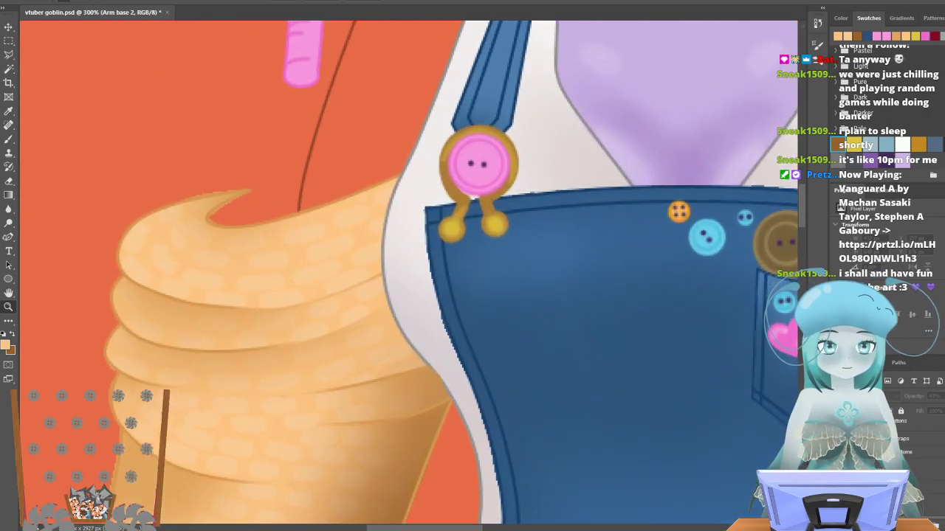
left_click(836, 467)
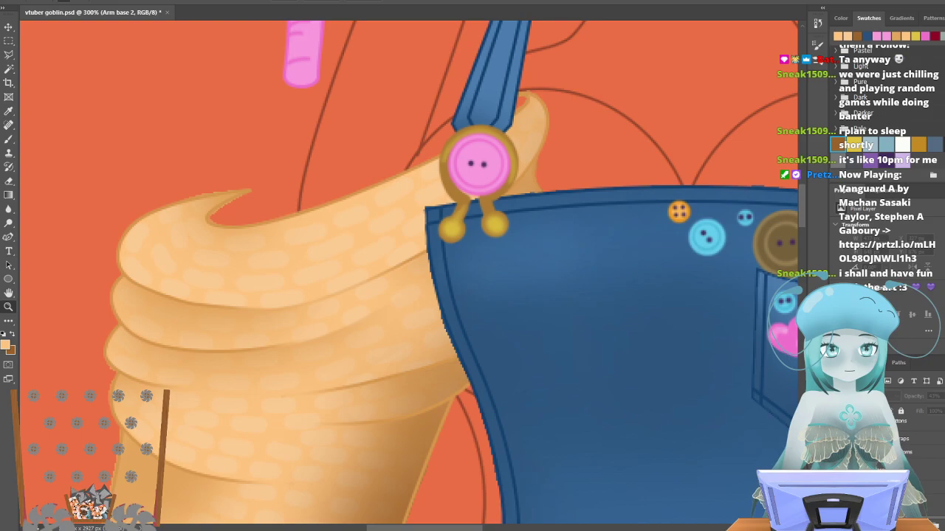
left_click(836, 452)
left_click(836, 439)
scroll(472, 317, "up", 3)
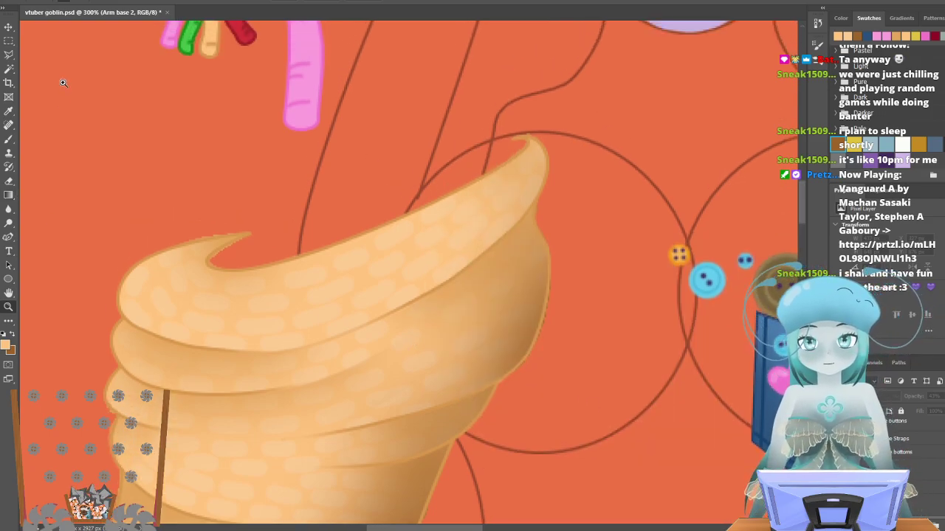
Draw a gently curved outline with the Curvature Pen across the open top of the sleeve, joining its two inner tips.
left_click(10, 237)
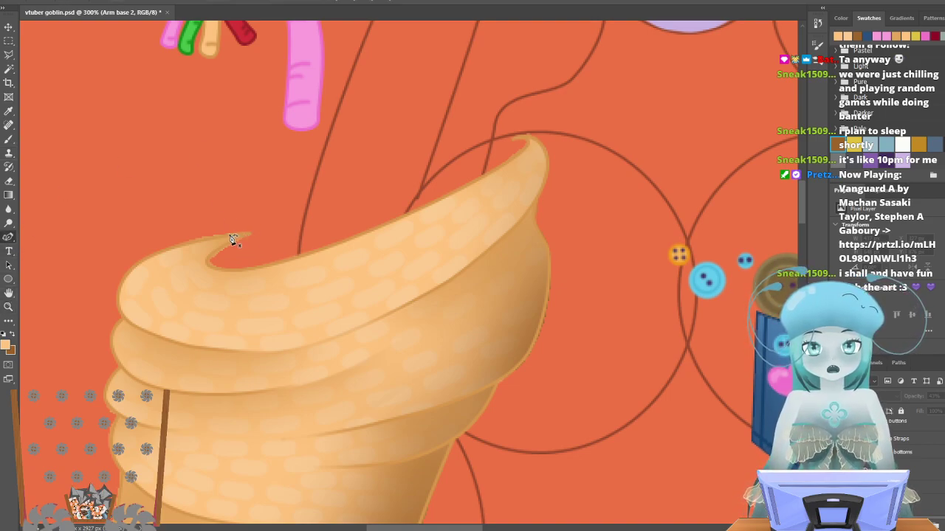
left_click(200, 240)
left_click(526, 139)
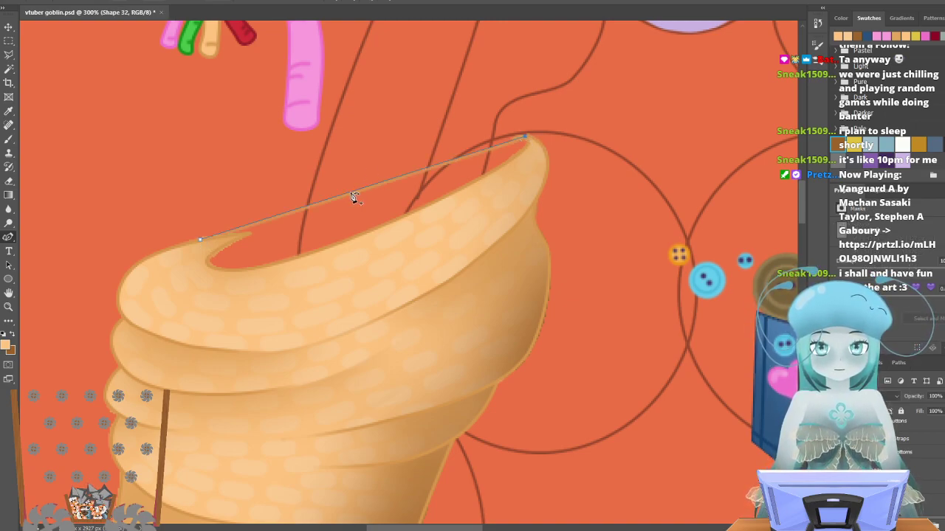
left_click_drag(204, 244, 203, 253)
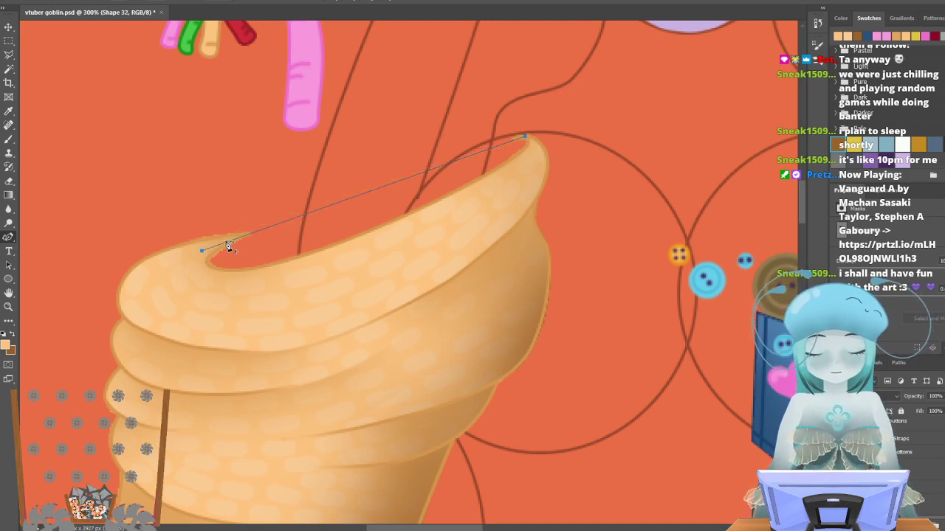
key("Return")
left_click(204, 252)
left_click(519, 138)
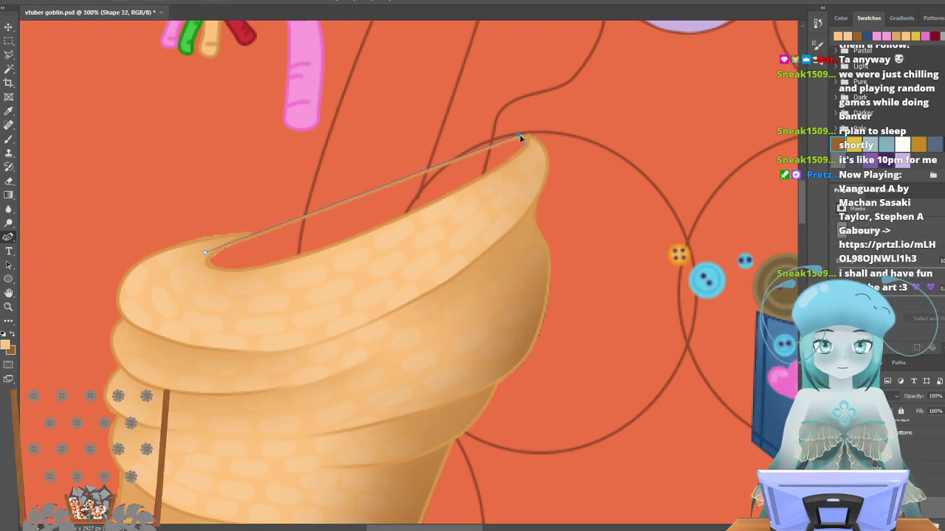
left_click_drag(519, 138, 522, 135)
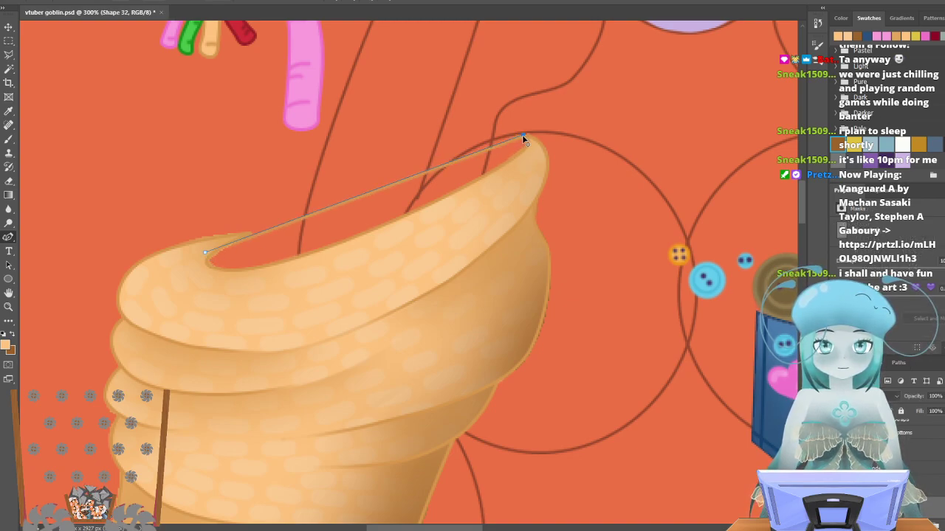
left_click_drag(355, 202, 350, 192)
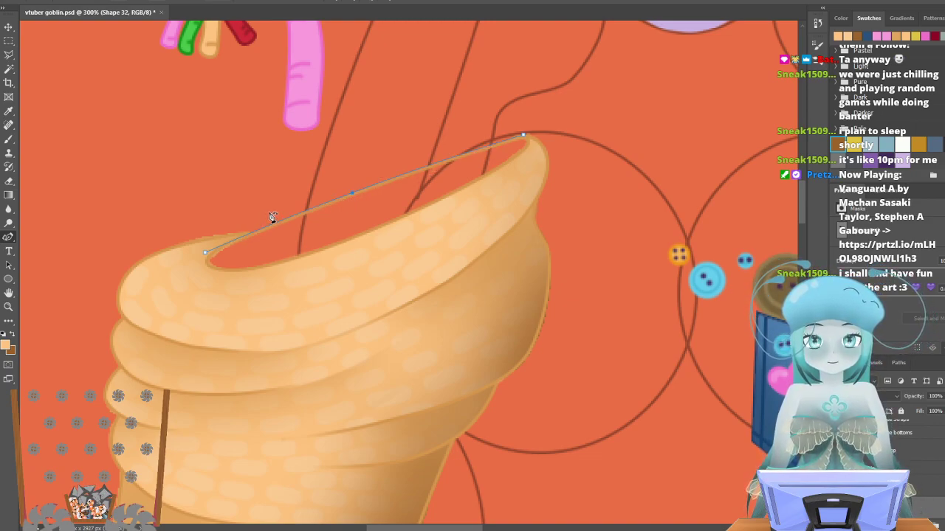
key("Return")
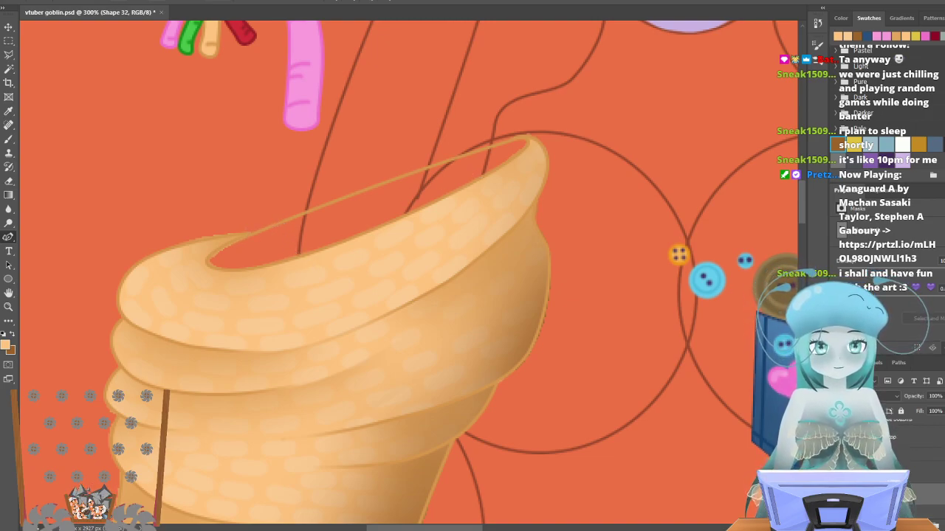
Make Layer 7 active, set the Hard Round brush to 28 px, and hide the outer sleeve artwork.
left_click(934, 522)
left_click(915, 509)
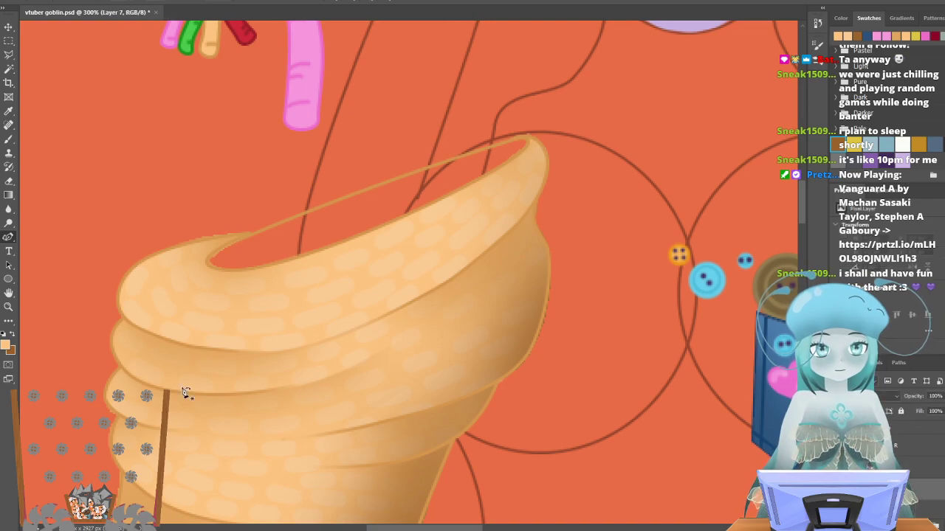
left_click(8, 137)
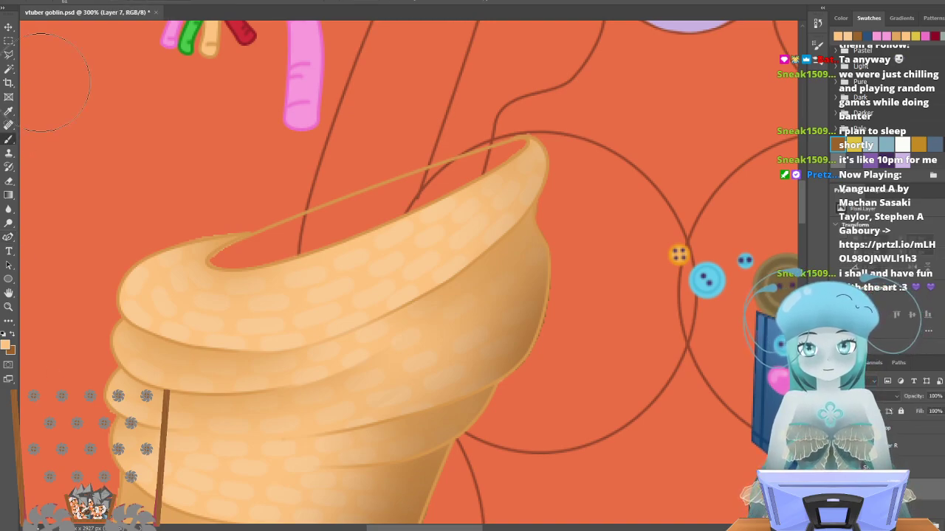
right_click(65, 60)
left_click_drag(68, 30, 67, 29)
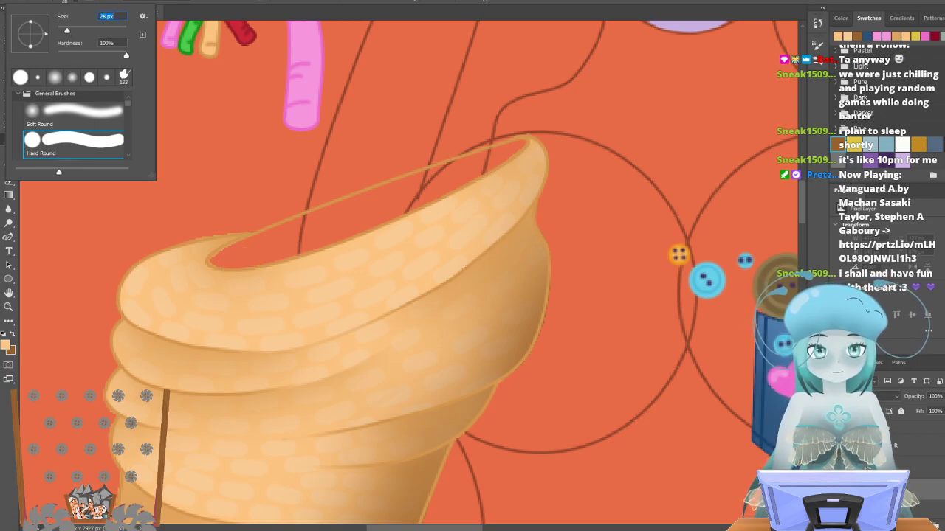
key("Return")
key("ctrl+comma")
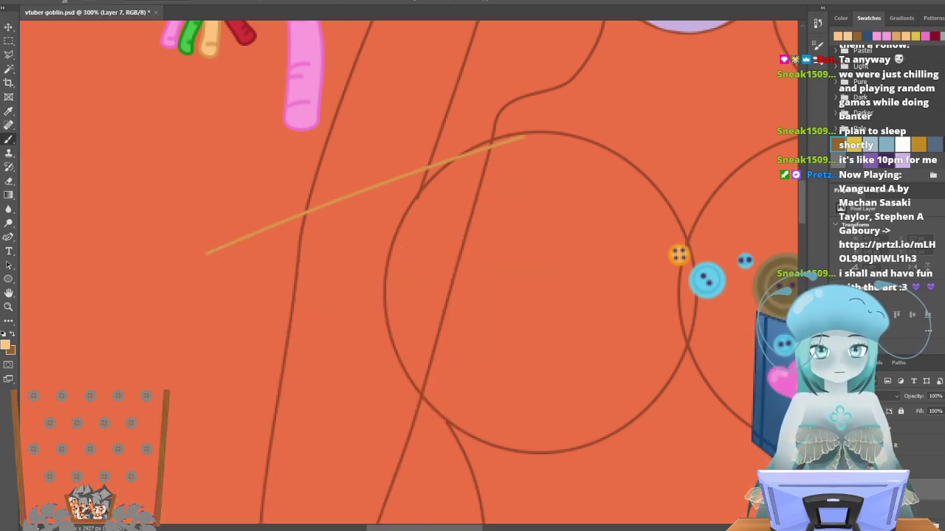
Paint a solid light tan area beneath the opening's rim line, extending well down into the sleeve.
left_click(220, 274)
mouse_move(218, 297)
left_mouse_down()
mouse_move(207, 420)
mouse_move(209, 390)
left_mouse_up()
mouse_move(240, 275)
left_mouse_down()
mouse_move(222, 270)
mouse_move(541, 157)
mouse_move(512, 165)
mouse_move(483, 242)
left_mouse_up()
left_click_drag(463, 296, 405, 435)
left_click_drag(472, 202, 354, 428)
mouse_move(460, 200)
left_mouse_down()
mouse_move(248, 283)
mouse_move(200, 320)
mouse_move(211, 400)
mouse_move(297, 278)
mouse_move(491, 193)
mouse_move(362, 387)
mouse_move(376, 354)
mouse_move(355, 359)
mouse_move(329, 392)
mouse_move(420, 239)
mouse_move(336, 324)
left_mouse_up()
mouse_move(278, 399)
left_mouse_down()
mouse_move(252, 449)
mouse_move(303, 367)
mouse_move(314, 301)
mouse_move(228, 435)
left_mouse_up()
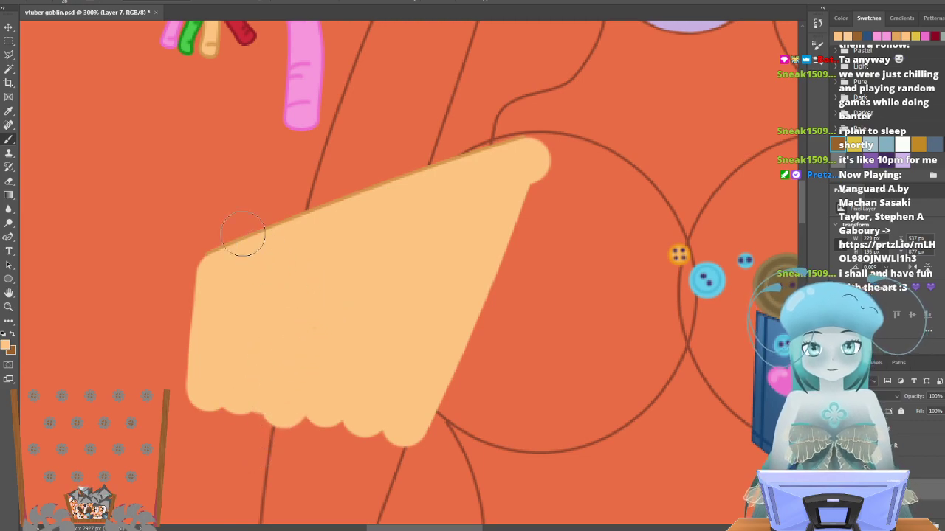
Trim the rounded bump off the tan fill's upper tip with a lasso selection, and show the outer sleeve again.
key("l")
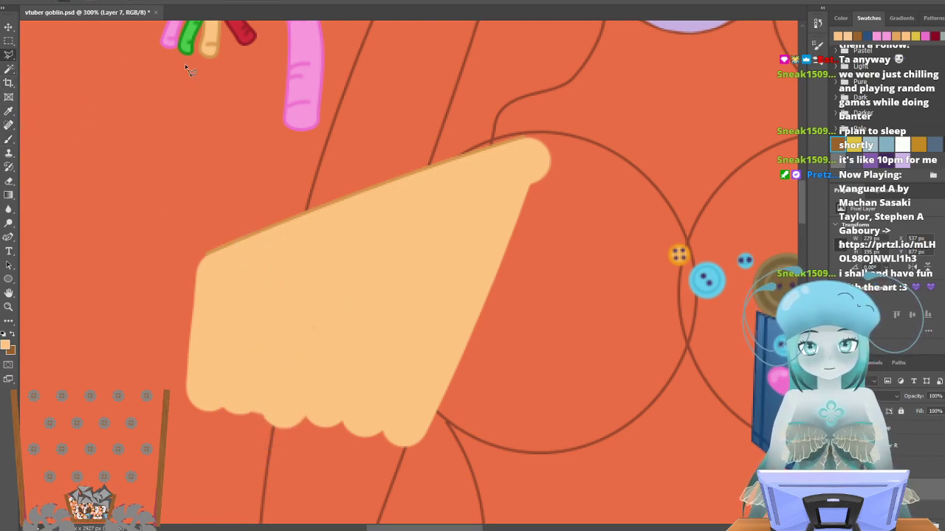
left_click(527, 137)
left_click(491, 317)
left_click(590, 146)
double_click(548, 136)
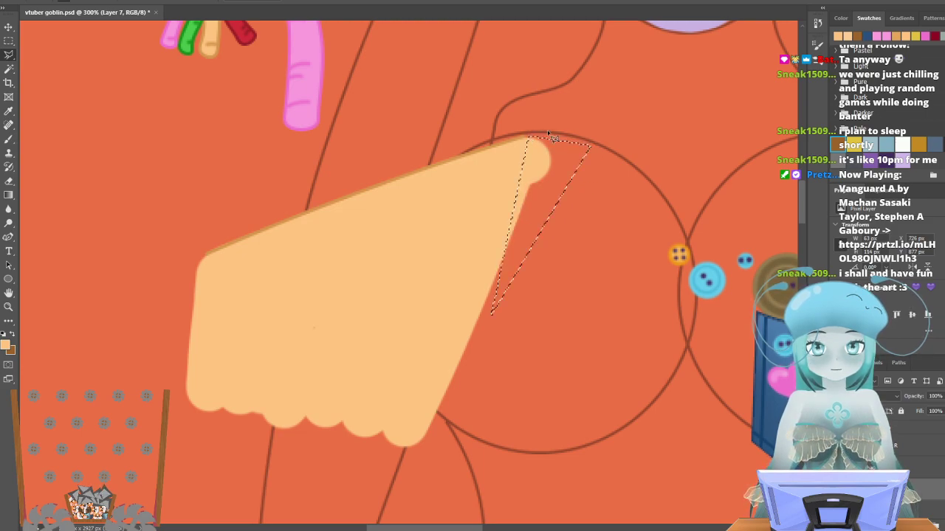
left_click(7, 42)
key("ctrl+d")
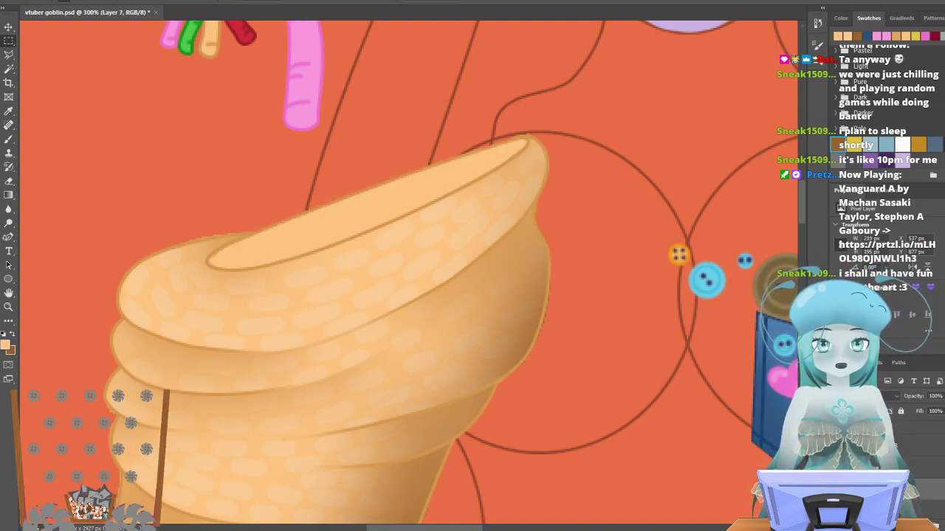
Select the tan inner fill with the Magic Wand and prepare a large Soft Round brush in brown.
left_click(9, 69)
left_click(331, 226)
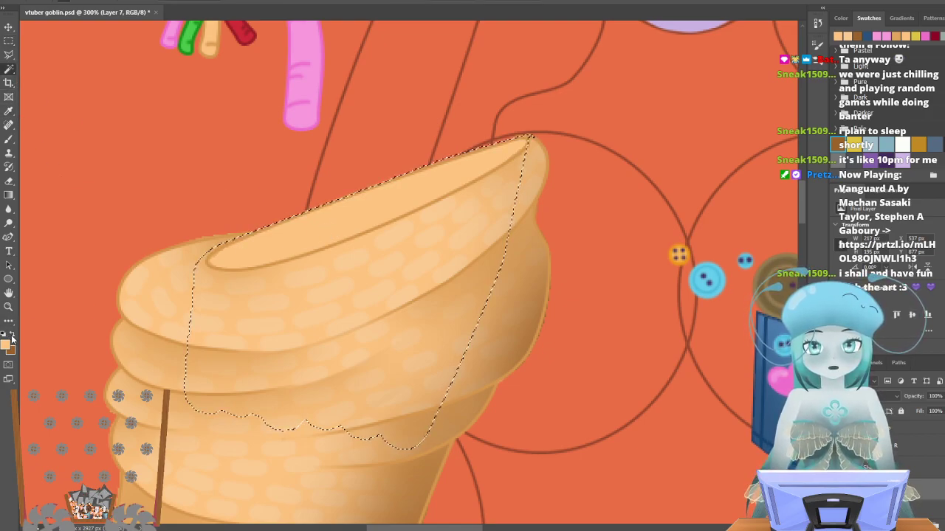
left_click(9, 139)
left_click(68, 2)
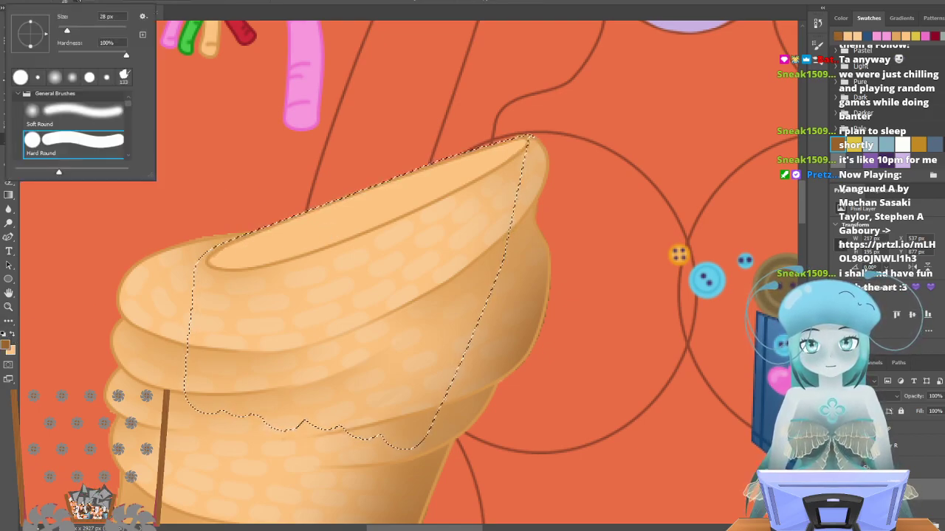
left_click(96, 29)
left_click(81, 115)
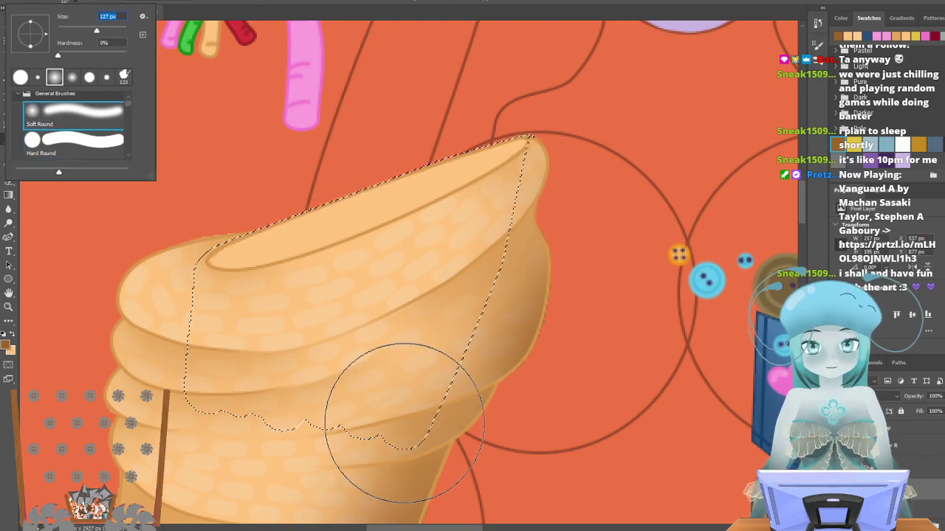
left_click(114, 31)
Shade the sleeve's inner opening with soft brown, redoing unwanted strokes, and clear the selection around the fill.
mouse_move(406, 369)
left_mouse_down()
mouse_move(401, 384)
mouse_move(301, 403)
mouse_move(362, 425)
left_mouse_up()
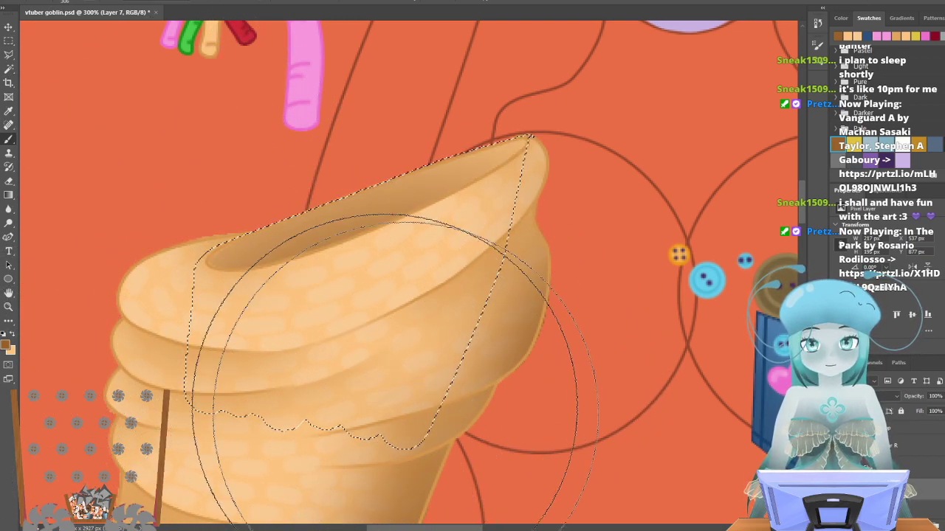
key("ctrl+z")
key("ctrl+z")
key("ctrl+z")
mouse_move(474, 417)
left_mouse_down()
mouse_move(462, 356)
mouse_move(473, 349)
left_mouse_up()
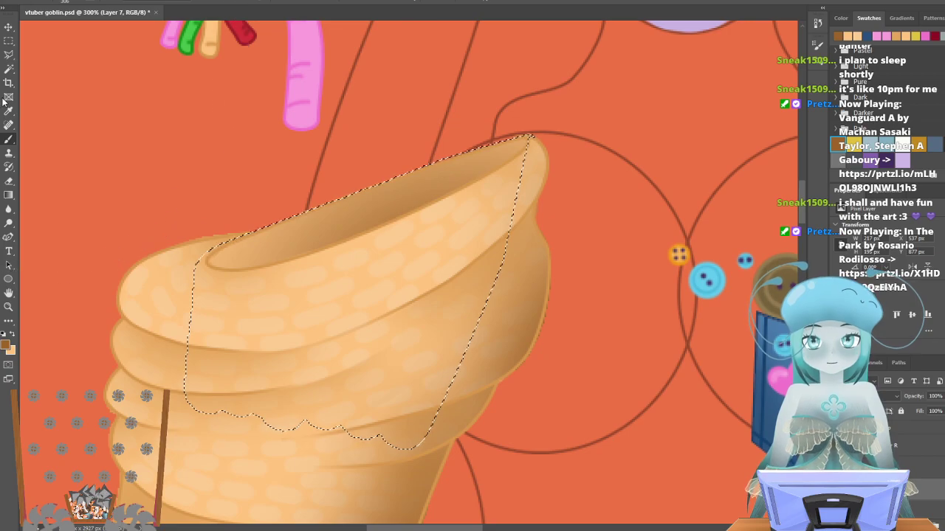
left_click(74, 1)
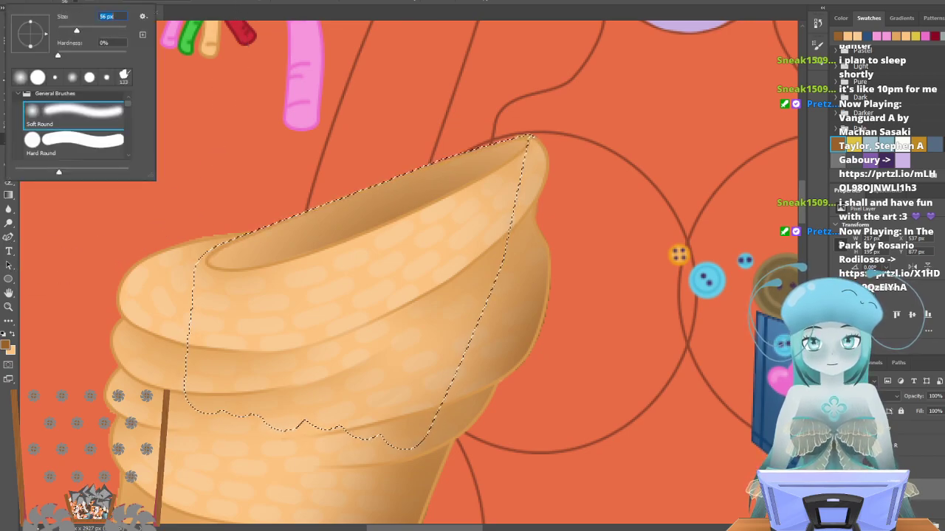
key("Return")
left_click(11, 43)
left_click_drag(149, 138, 153, 139)
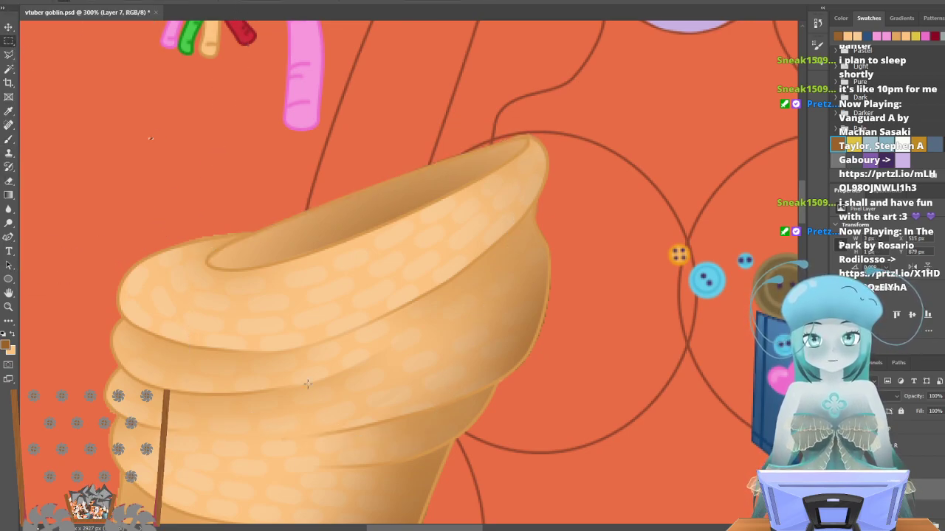
Examine the sleeve from its shaded inner opening down to the pink cuff and the sketched hand.
scroll(313, 390, "up", 4)
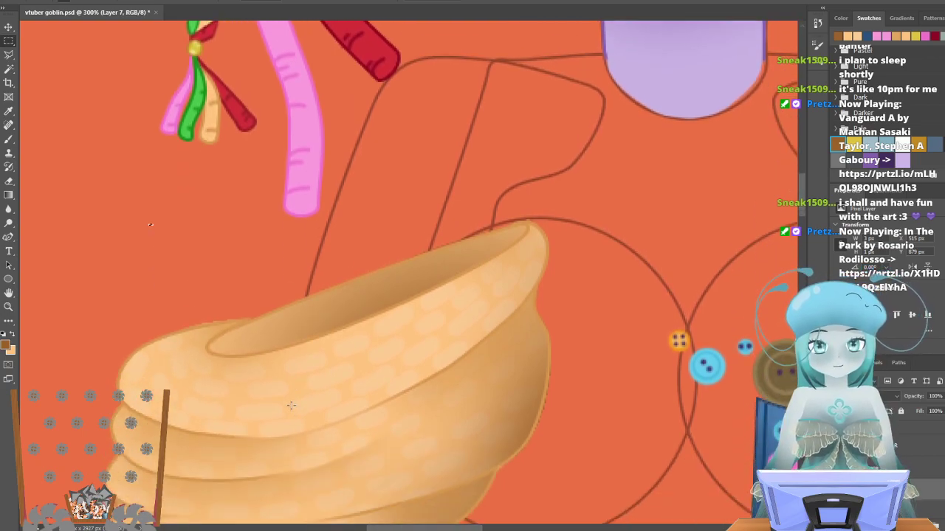
scroll(290, 405, "down", 3)
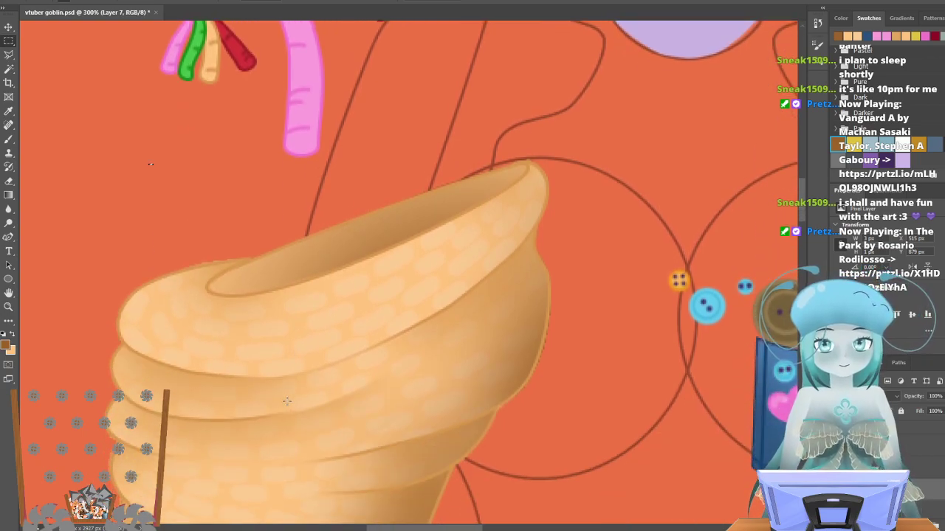
scroll(286, 401, "down", 7)
scroll(279, 423, "down", 11)
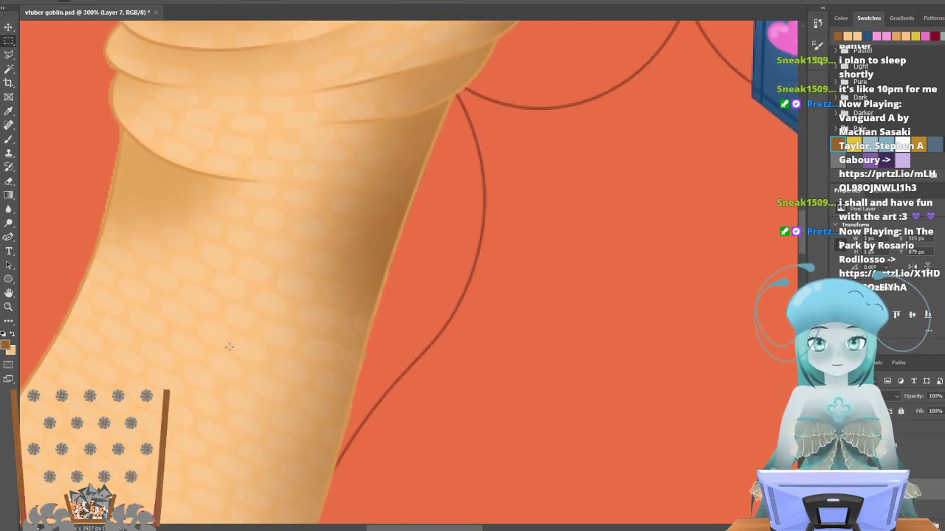
scroll(229, 346, "down", 12)
scroll(310, 352, "down", 2)
scroll(396, 419, "left", 11)
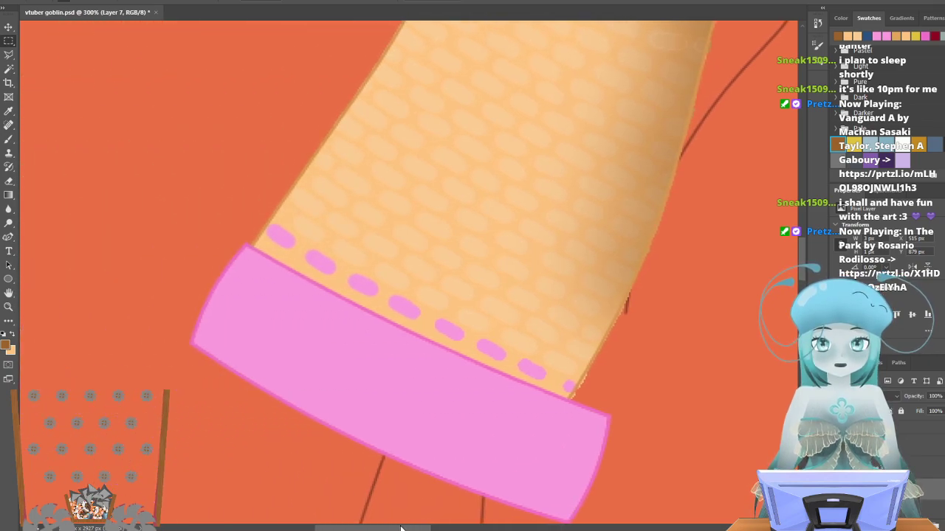
scroll(396, 419, "down", 7)
scroll(312, 229, "down", 2)
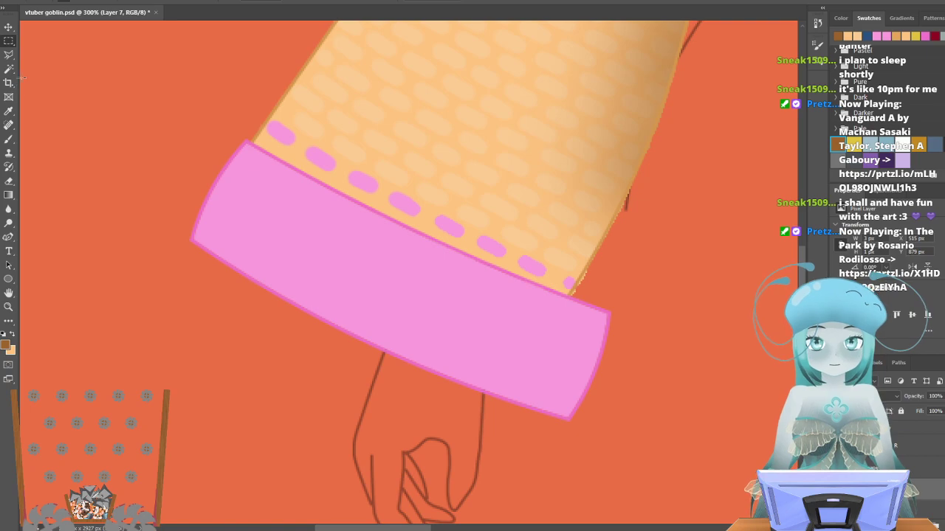
Sample the dark pink of the cuff's outline and add a new layer above Sleeve outer R.
left_click(8, 110)
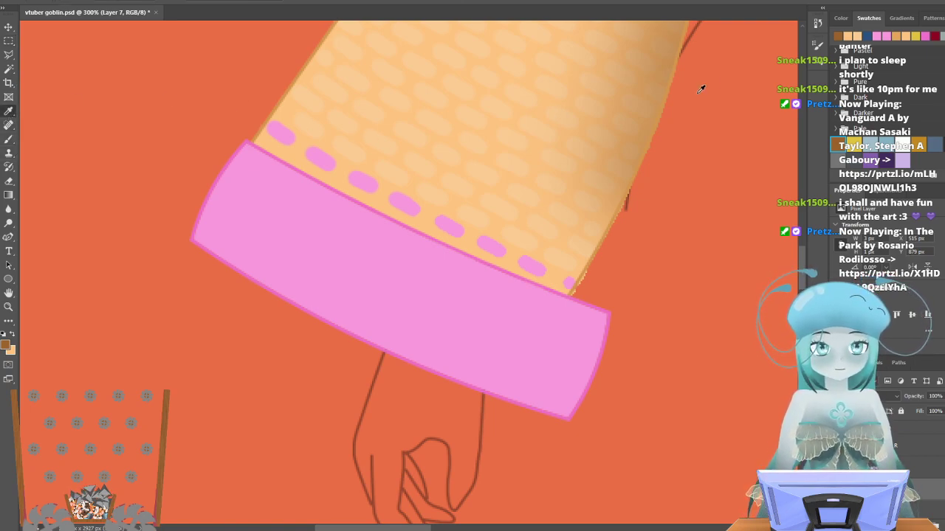
left_click(335, 184)
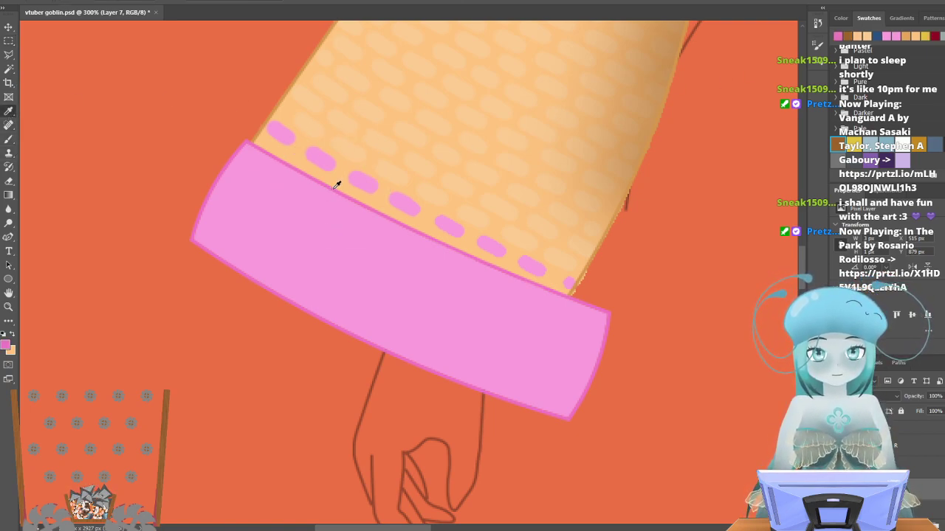
left_click(908, 445)
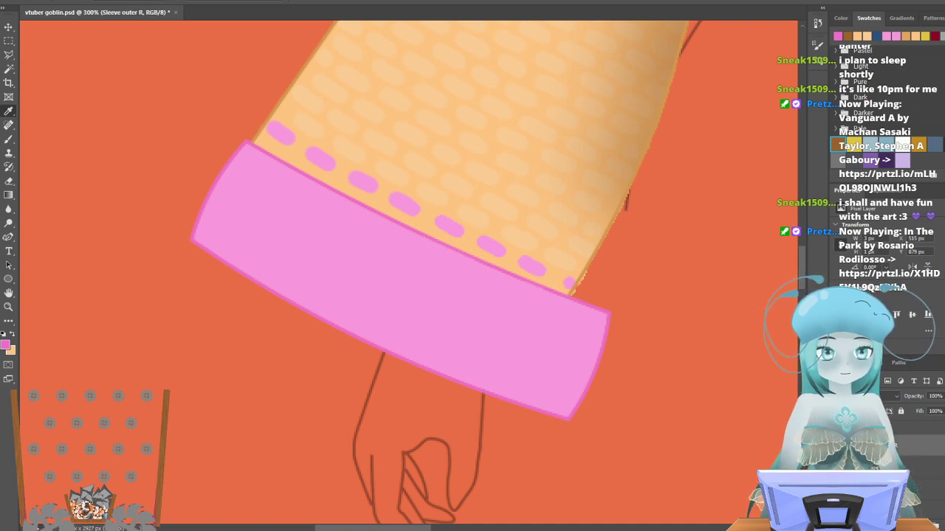
key("ctrl+shift+alt+n")
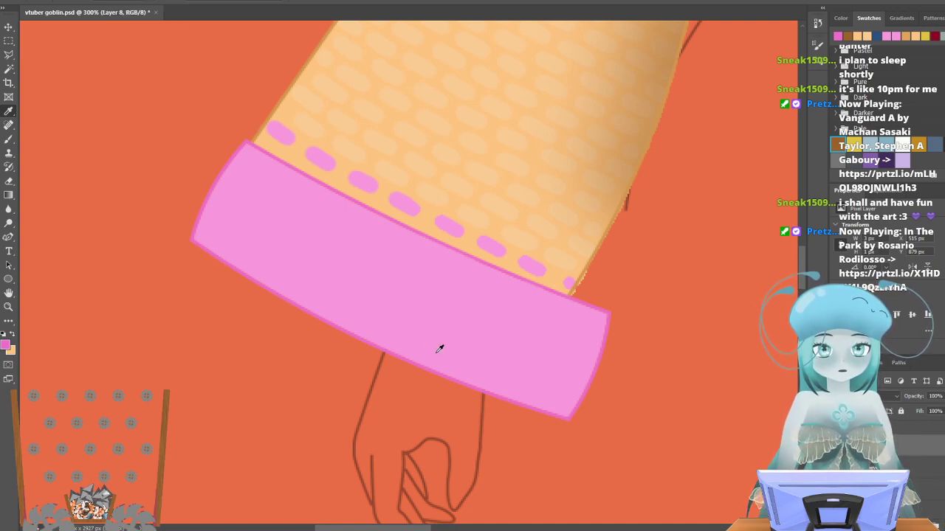
Set a narrow Soft Round brush with 0% hardness for detailing the pink cuff on Layer 8.
left_click(9, 139)
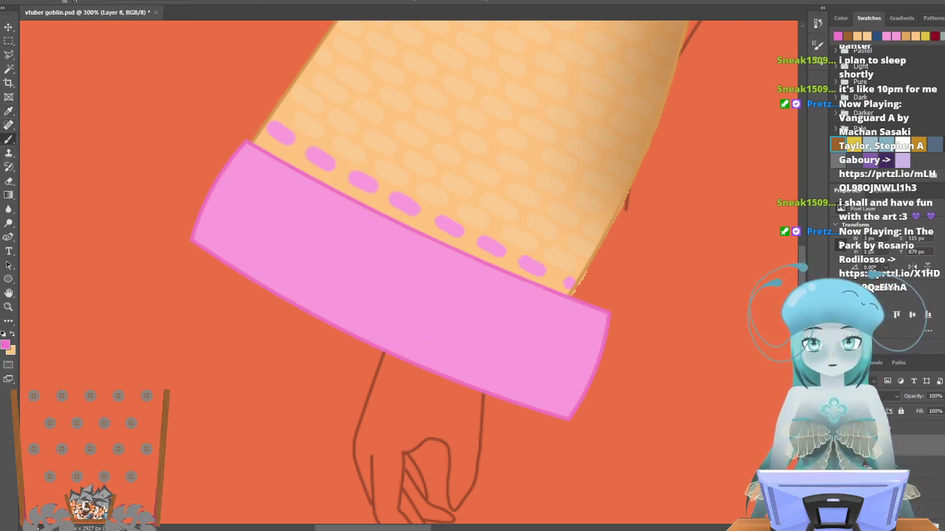
right_click(49, 37)
left_click(106, 15)
type("5")
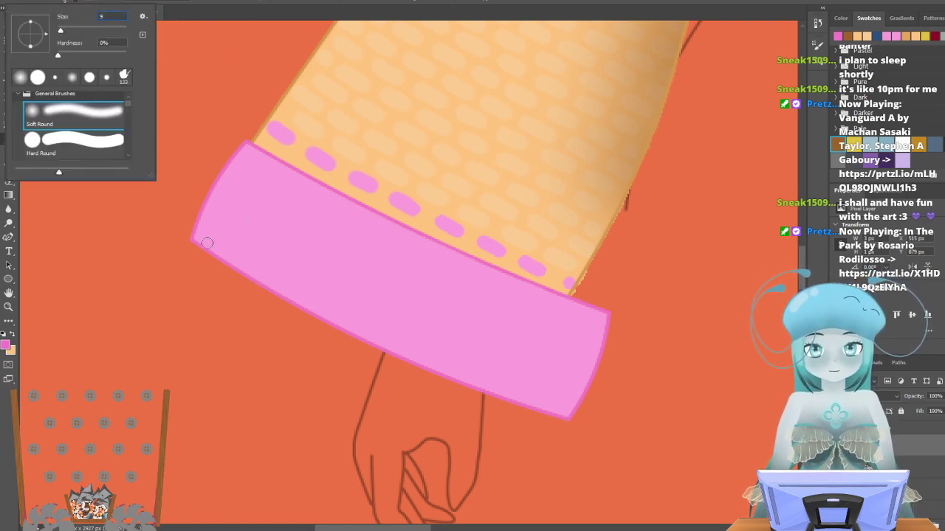
key("Return")
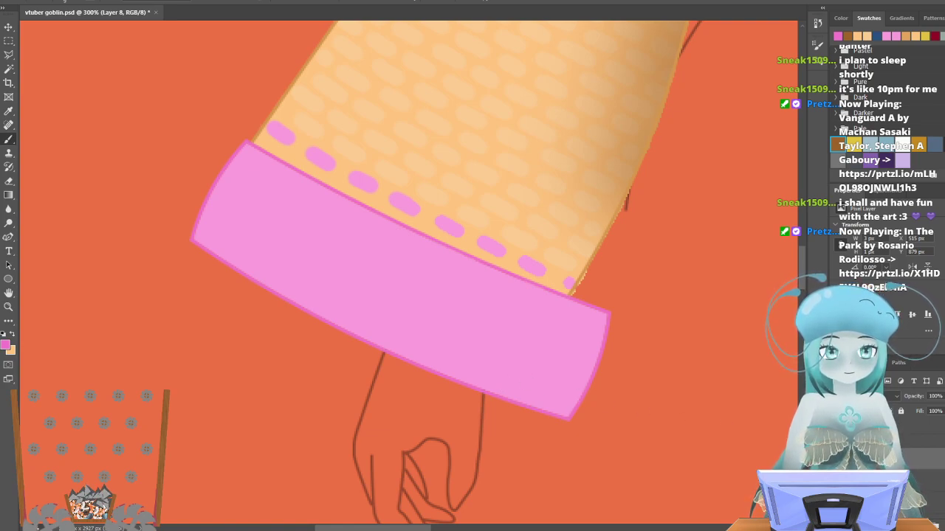
key("m")
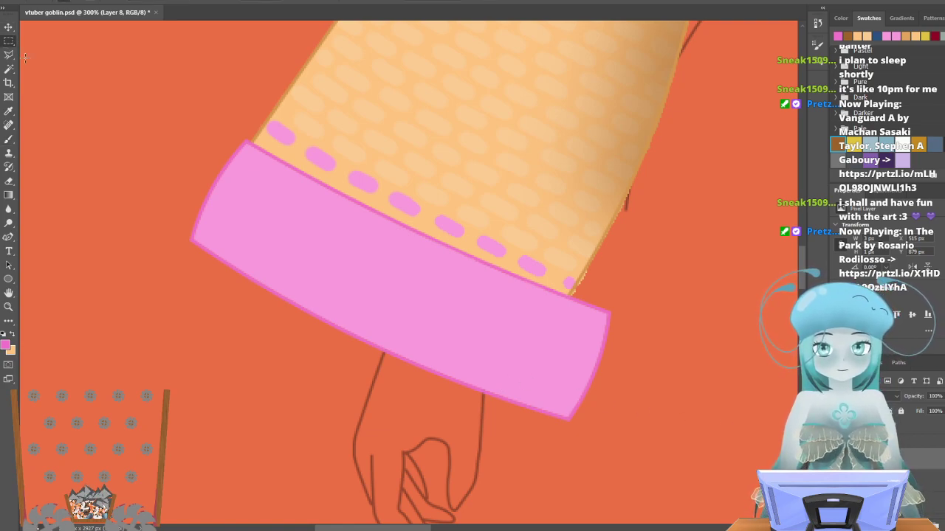
Switch the brush to Hard Round at 9 px with 100% hardness for painting the cuff.
left_click(9, 139)
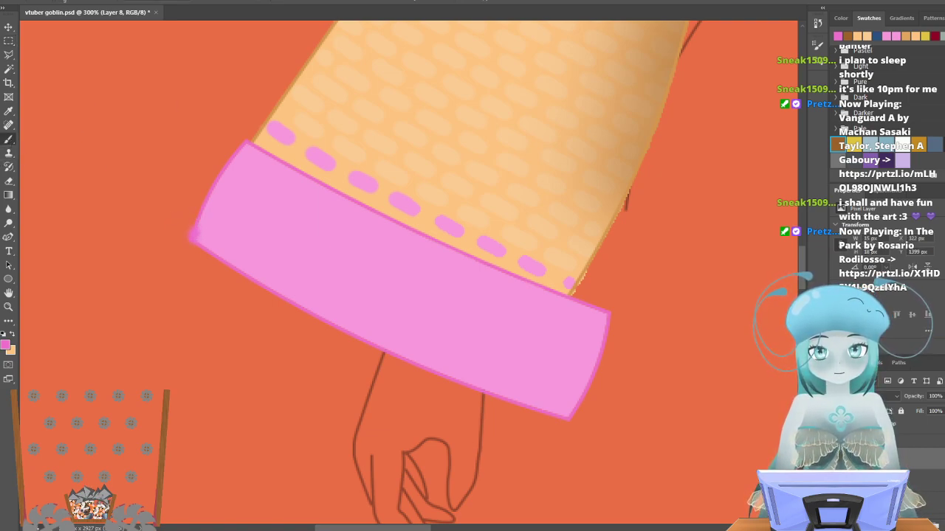
left_click(78, 1)
left_click(77, 1)
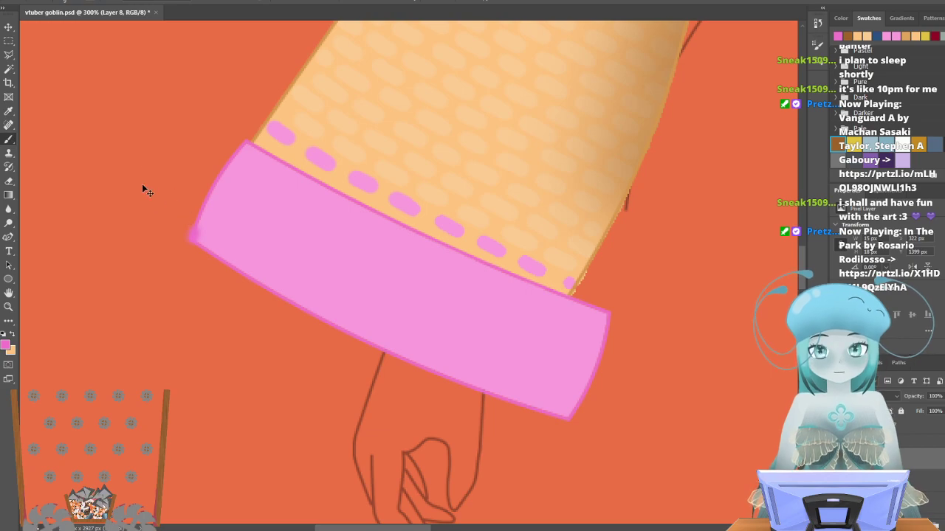
left_click(78, 1)
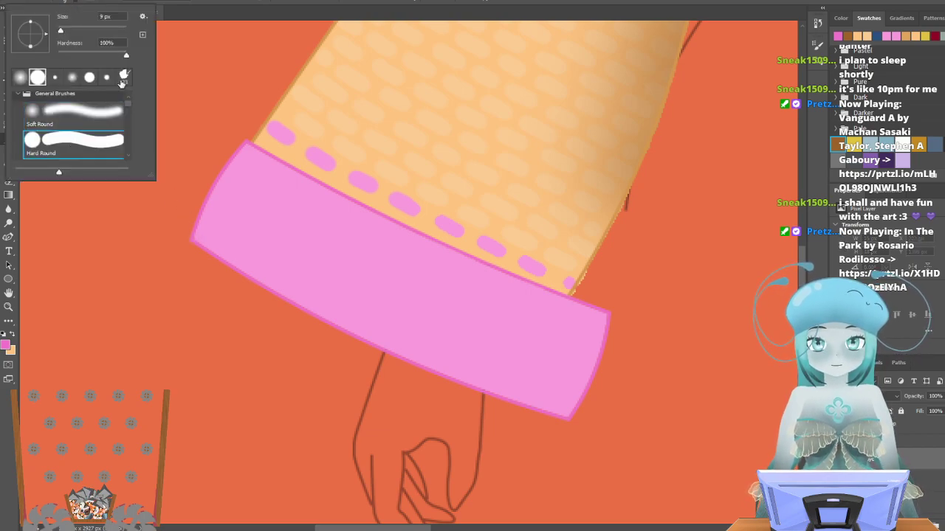
key("alt+w")
Erase the stray pixels along the sleeve's edge just above the cuff on Sleeve outer R with a 4 px hard eraser.
left_click(9, 181)
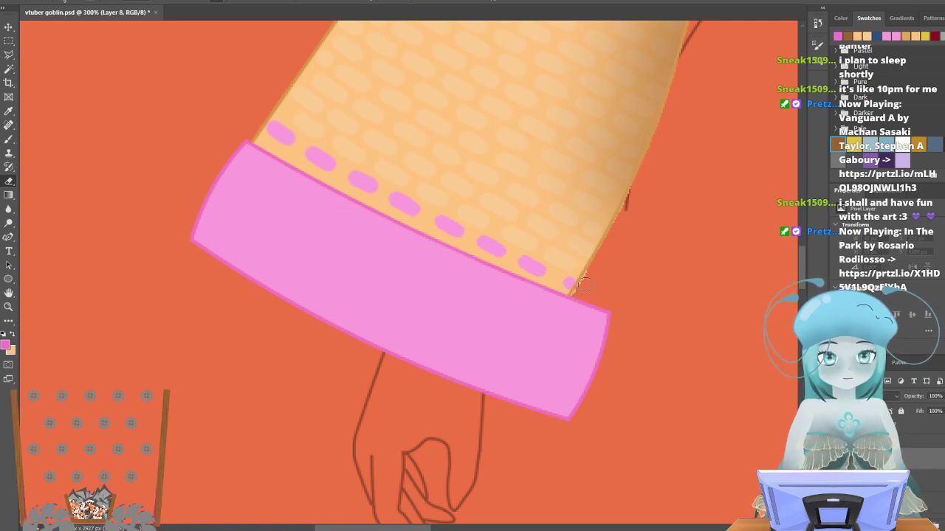
left_click(905, 481)
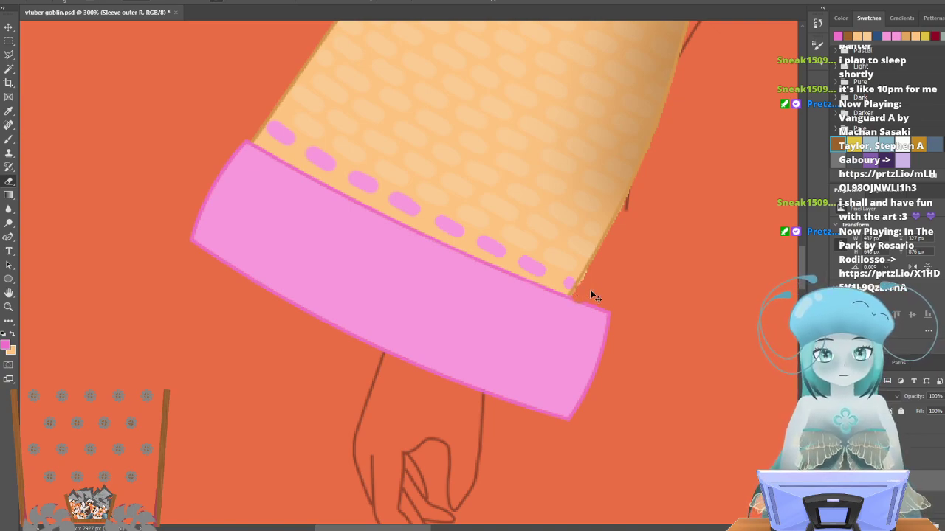
left_click(76, 2)
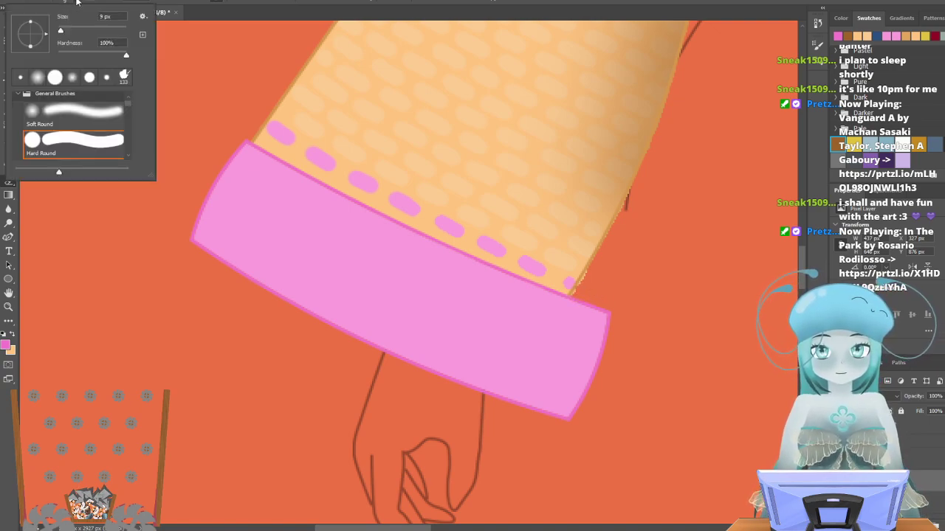
left_click(60, 32)
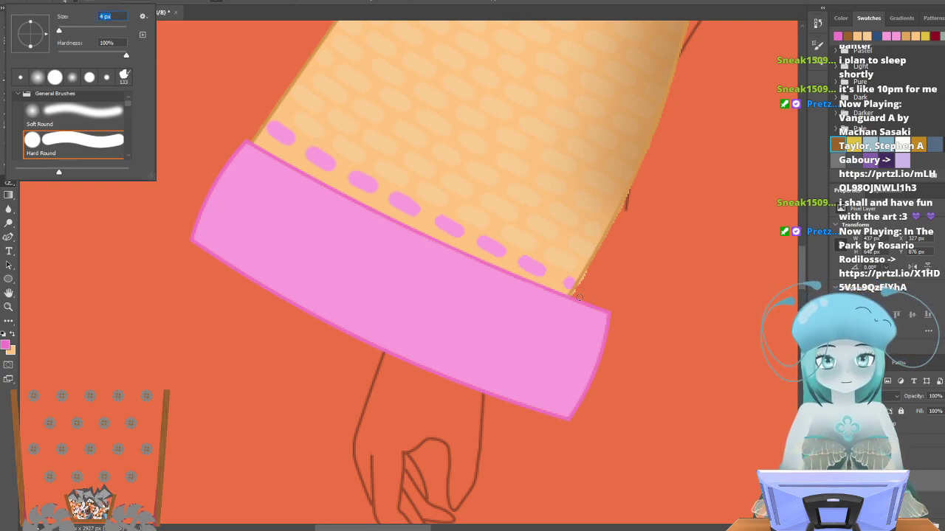
key("Return")
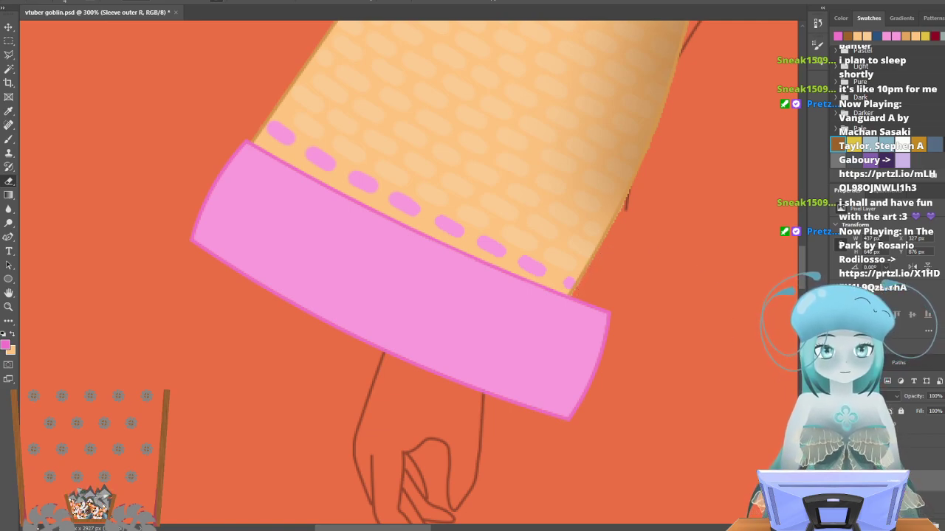
Paint the first slanted columns of dark pink dashes across the cuff's outer end on Layer 8.
key("ctrl+alt+shift+n")
left_click(10, 139)
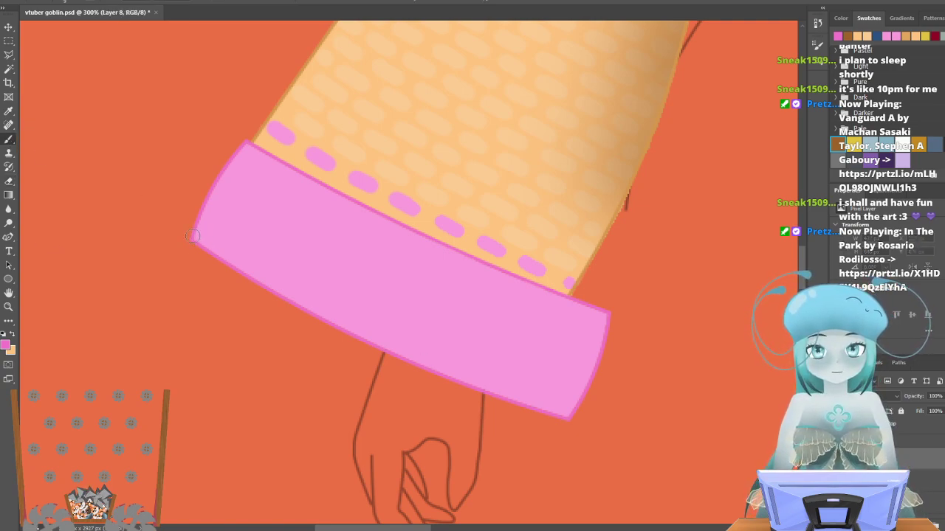
left_click_drag(191, 237, 242, 150)
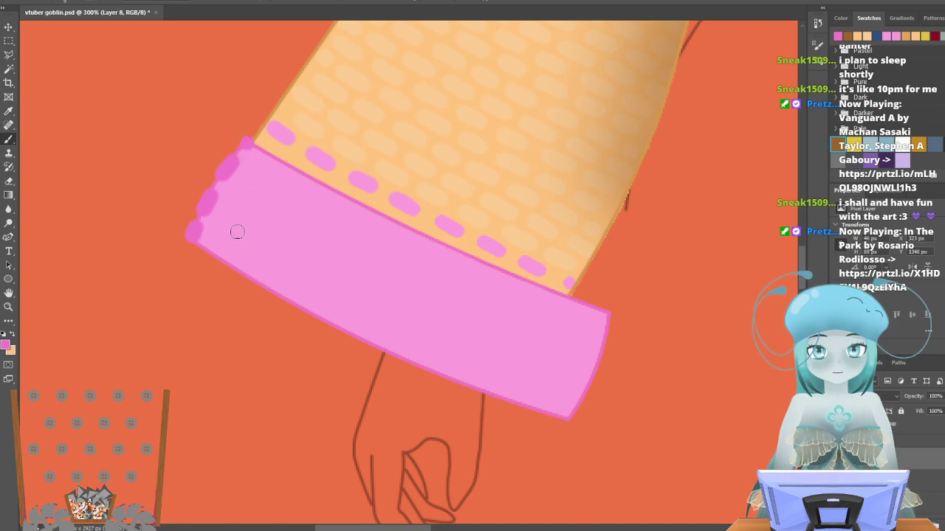
mouse_move(211, 237)
left_mouse_down()
mouse_move(223, 199)
mouse_move(262, 148)
left_mouse_up()
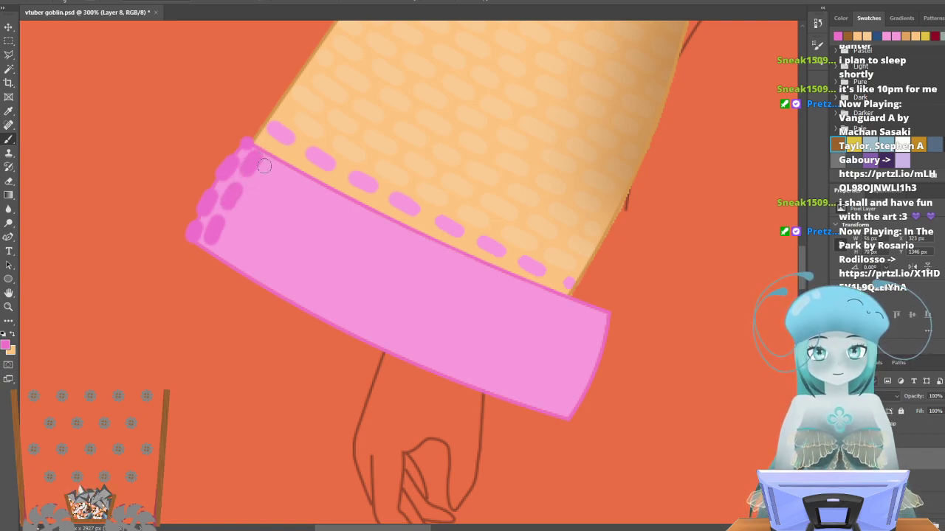
left_click_drag(217, 256, 231, 229)
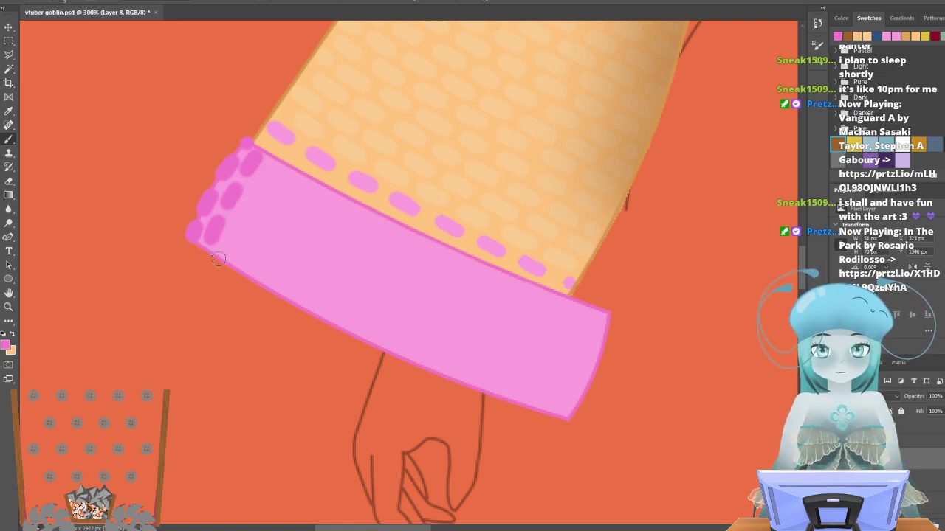
left_click_drag(220, 258, 272, 159)
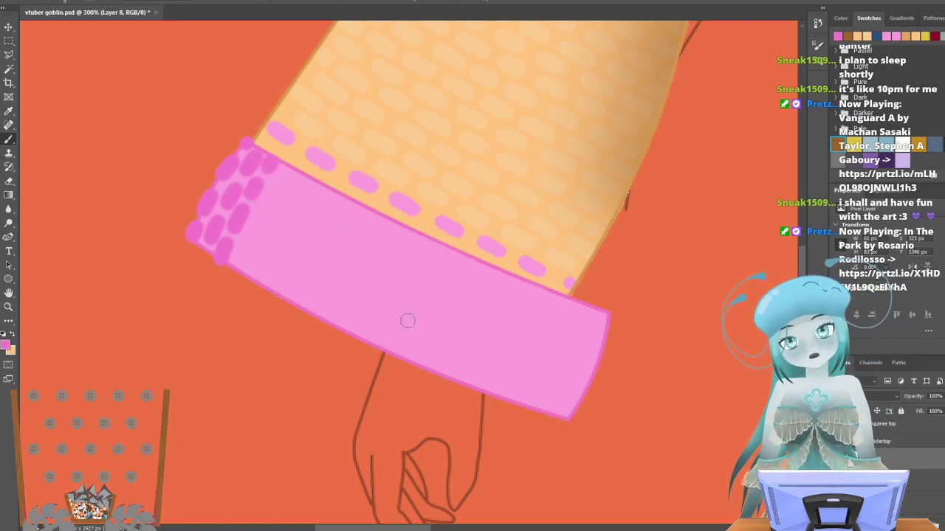
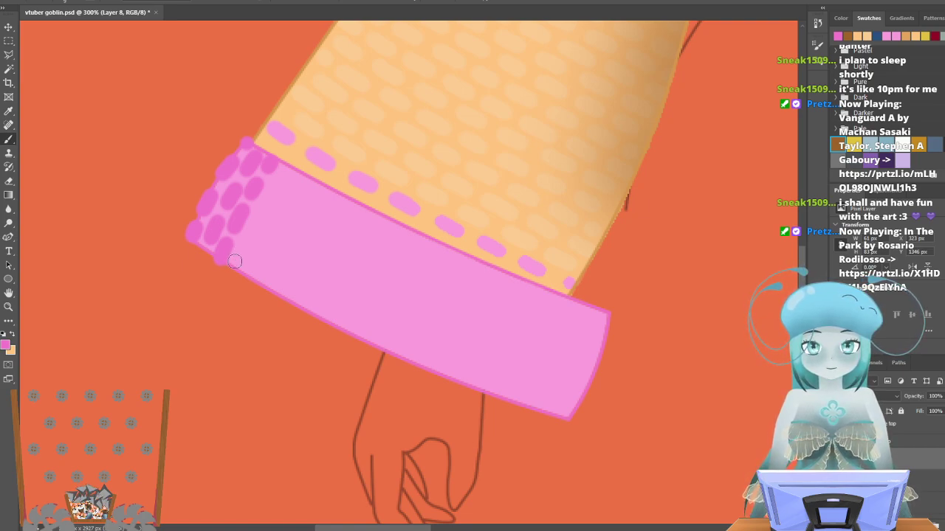
Add more staggered columns of dark pink dashes until about a third of the cuff is covered.
left_click_drag(236, 261, 250, 237)
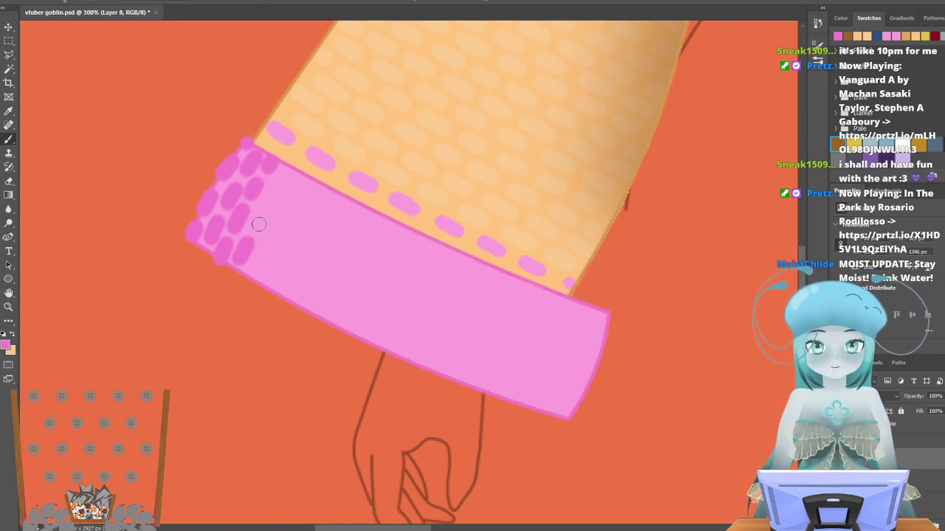
left_click_drag(257, 223, 281, 179)
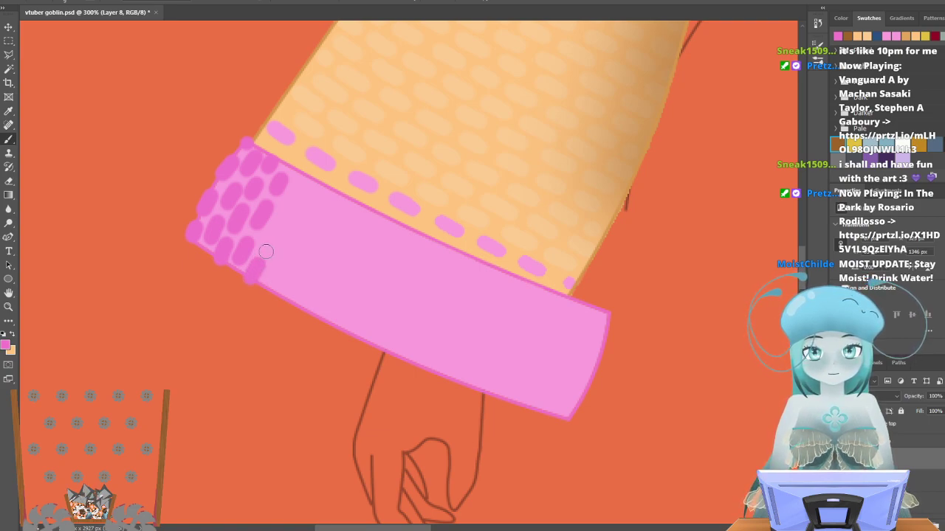
left_click_drag(267, 249, 302, 180)
left_click_drag(271, 278, 317, 186)
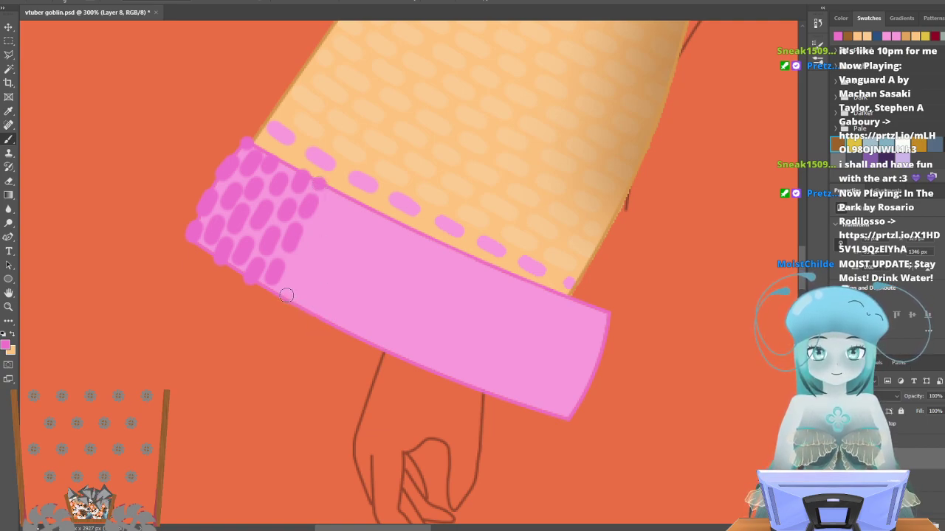
left_click_drag(287, 296, 337, 187)
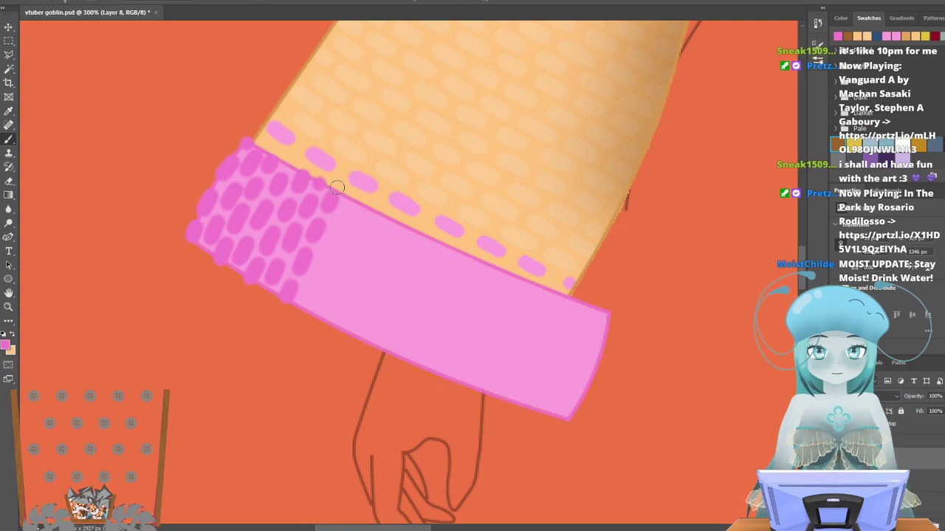
scroll(347, 465, "down", 3)
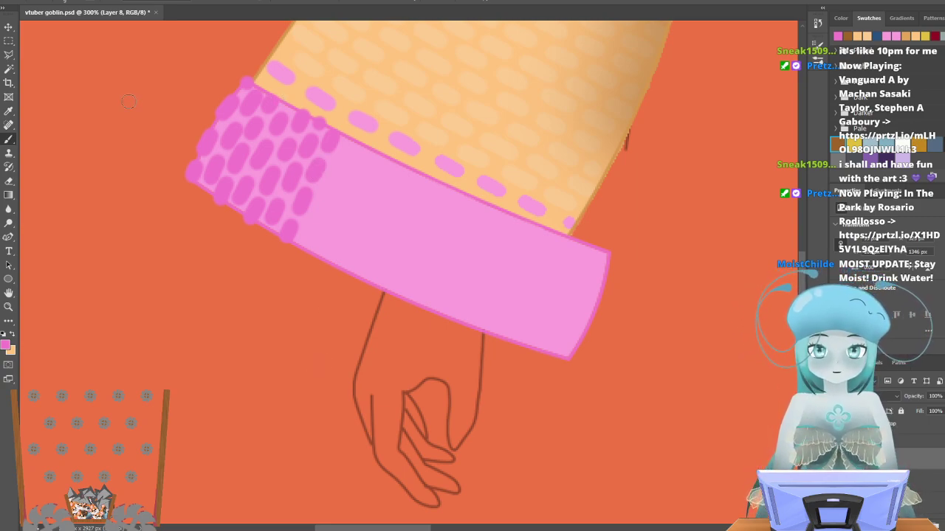
left_click(9, 69)
left_click(8, 55)
left_click(158, 189)
left_click(233, 47)
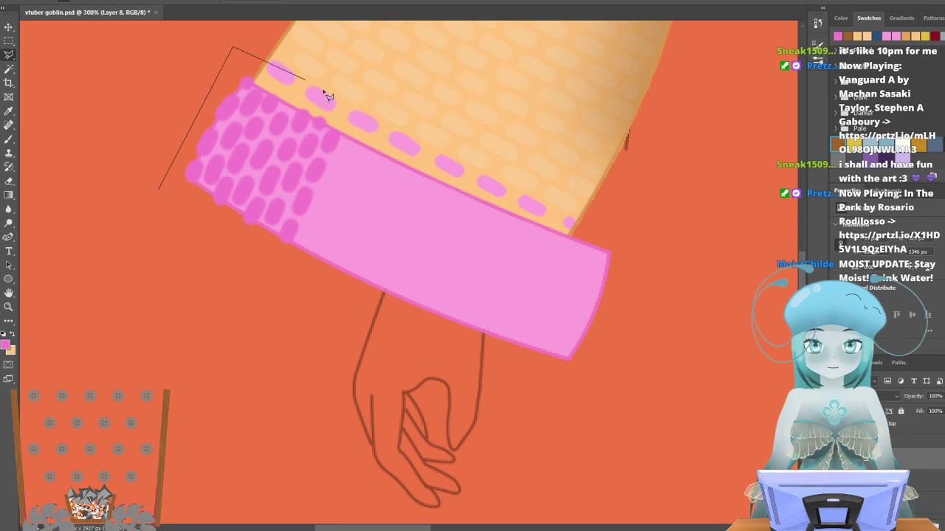
left_click(365, 126)
left_click(314, 293)
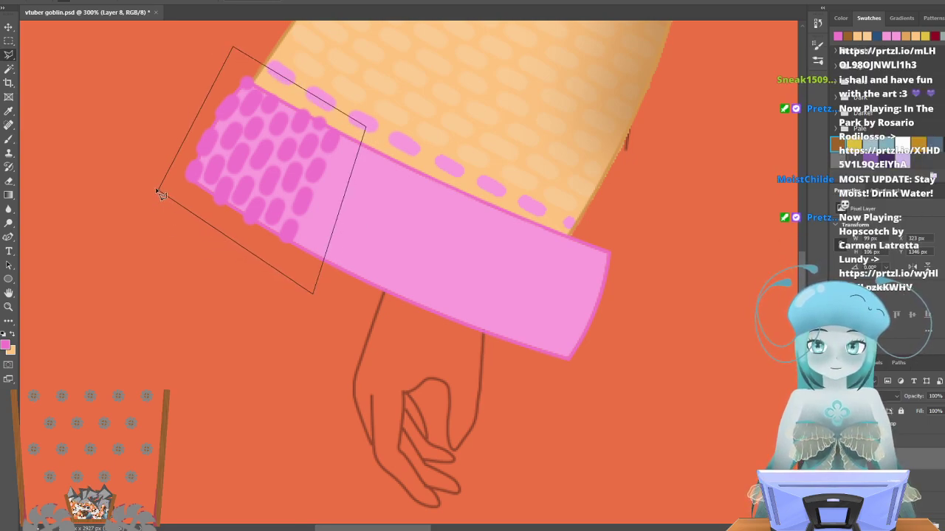
left_click(160, 191)
key("ctrl+c")
key("ctrl+v")
left_click(9, 27)
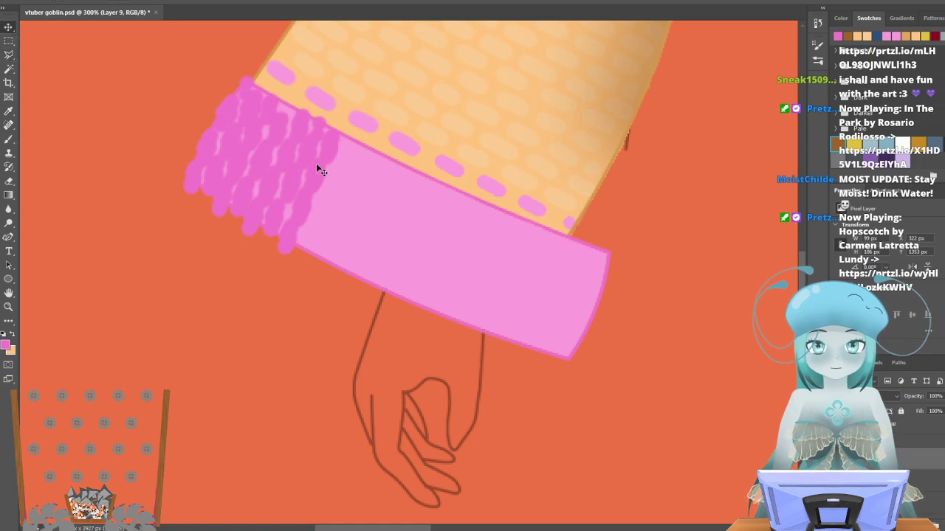
left_click_drag(288, 163, 195, 186)
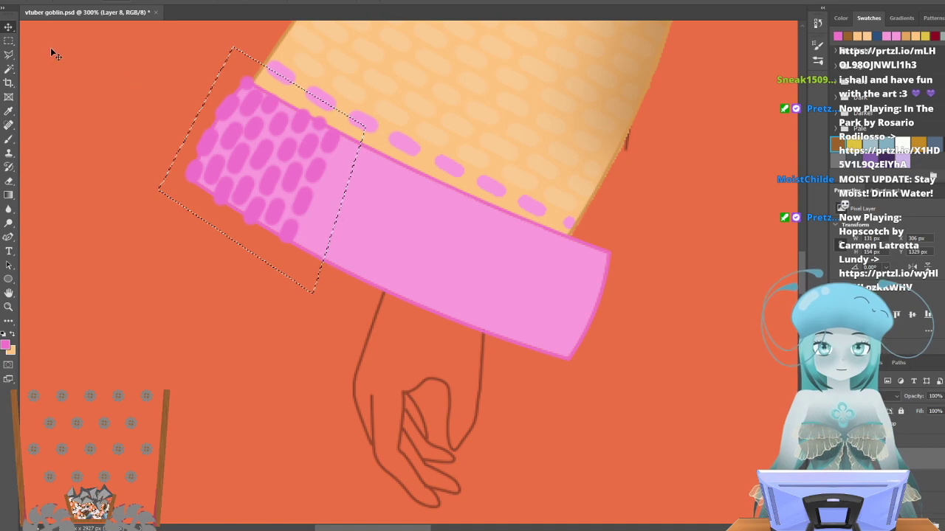
Lasso all dash columns except the outermost one and paste a copy as a new layer, keeping the originals in place.
key("l")
key("ctrl+d")
left_click(184, 258)
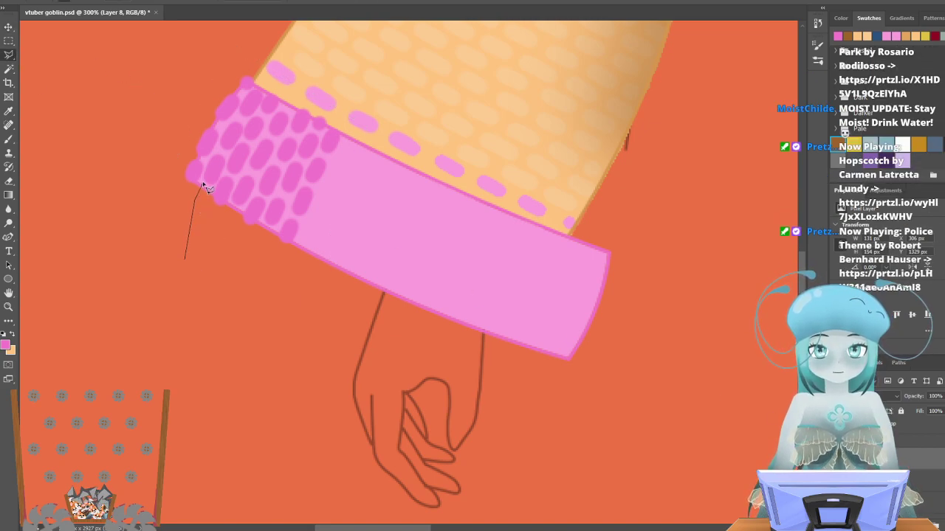
mouse_move(203, 181)
left_mouse_down()
mouse_move(260, 85)
mouse_move(293, 82)
mouse_move(310, 103)
mouse_move(320, 96)
mouse_move(395, 134)
mouse_move(348, 285)
mouse_move(330, 309)
mouse_move(188, 266)
left_mouse_up()
key("Delete")
key("ctrl+d")
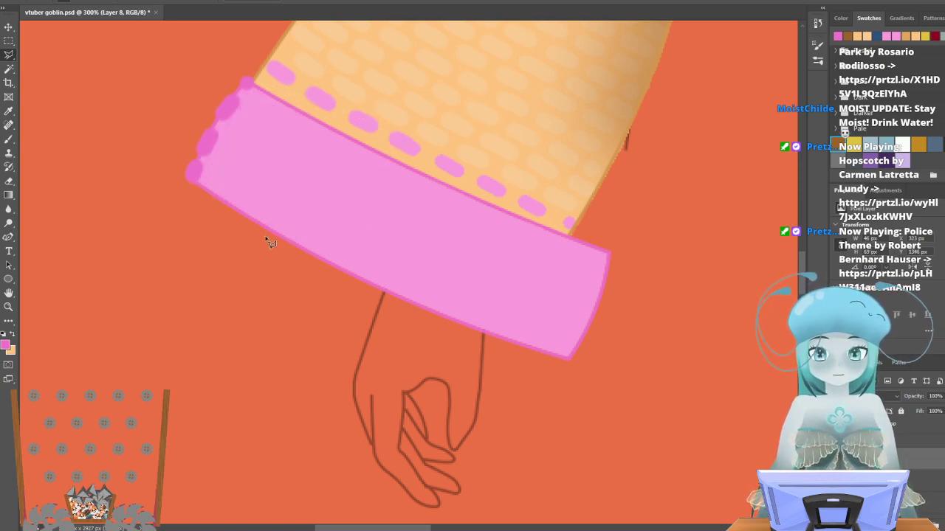
key("ctrl+z")
key("ctrl+v")
Move the pasted dashes along the cuff and nudge them so they continue the painted pattern.
left_click(9, 27)
left_click_drag(306, 264, 391, 291)
key("Left")
key("Left")
key("Left")
key("Left")
key("Left")
key("Left")
key("Left")
key("Right")
key("Up")
key("Right")
key("Right")
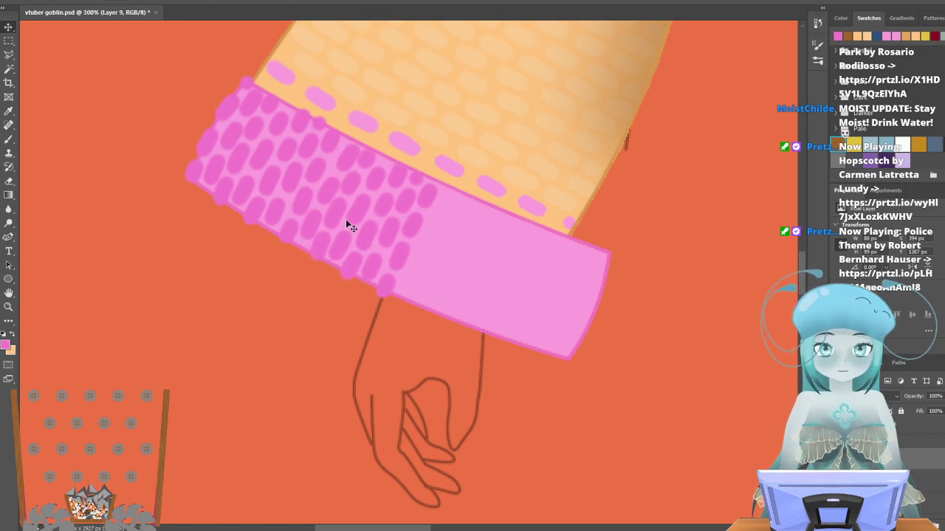
Rotate the pasted dashes on Layer 9 slightly counterclockwise and nudge them to follow the cuff's curve.
left_click(41, 1)
mouse_move(110, 225)
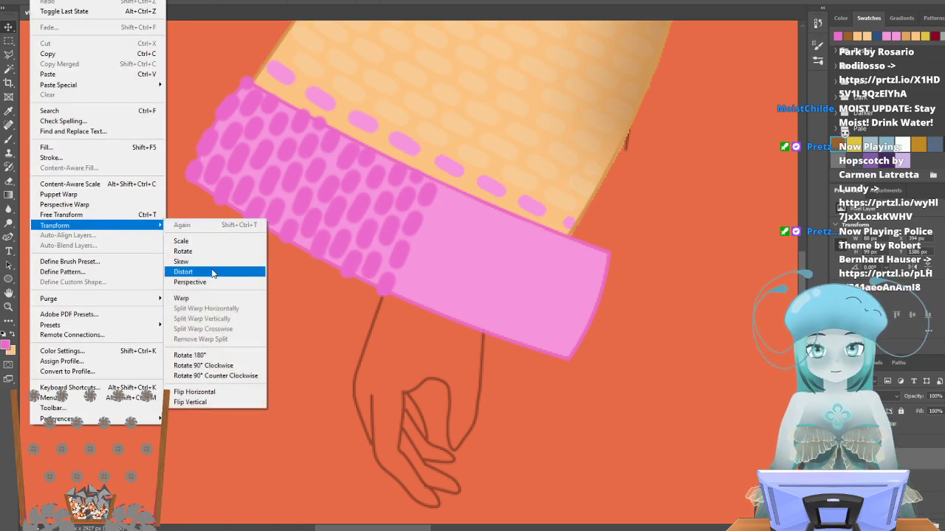
left_click(212, 272)
left_click_drag(435, 145, 429, 129)
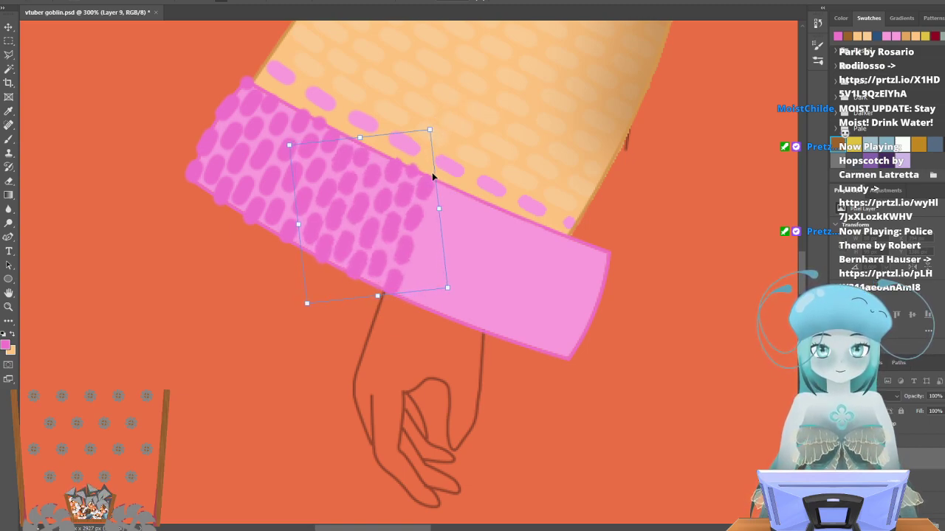
key("Up")
key("Up")
key("Up")
key("Left")
key("Right")
key("Left")
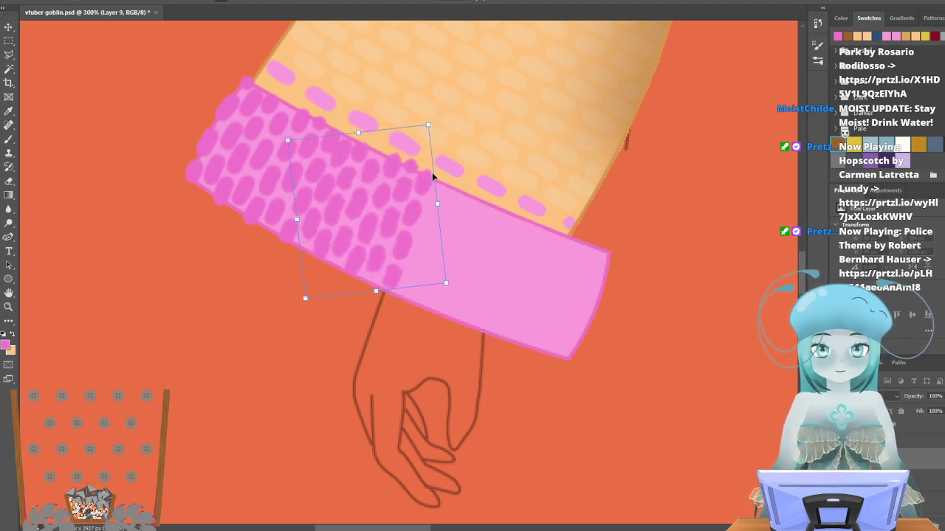
key("Down")
left_click_drag(431, 127, 437, 129)
key("Return")
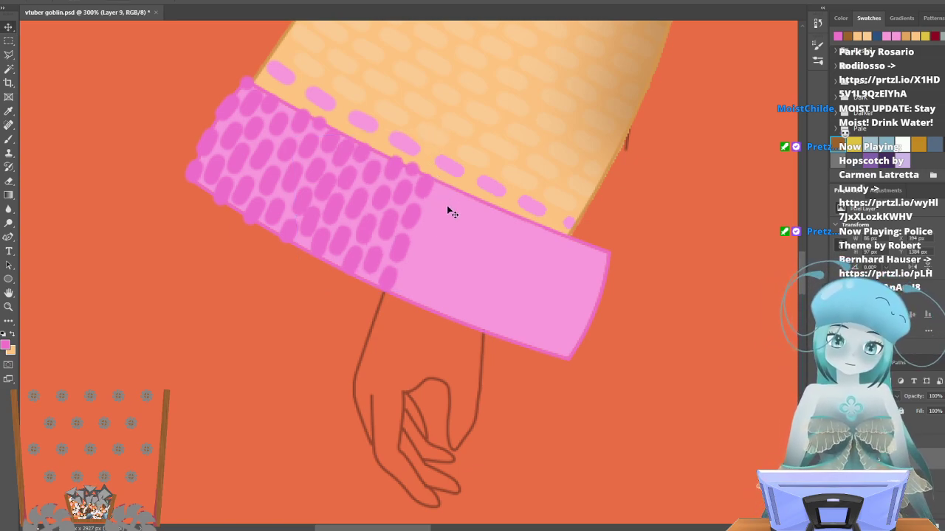
key("Right")
key("Right")
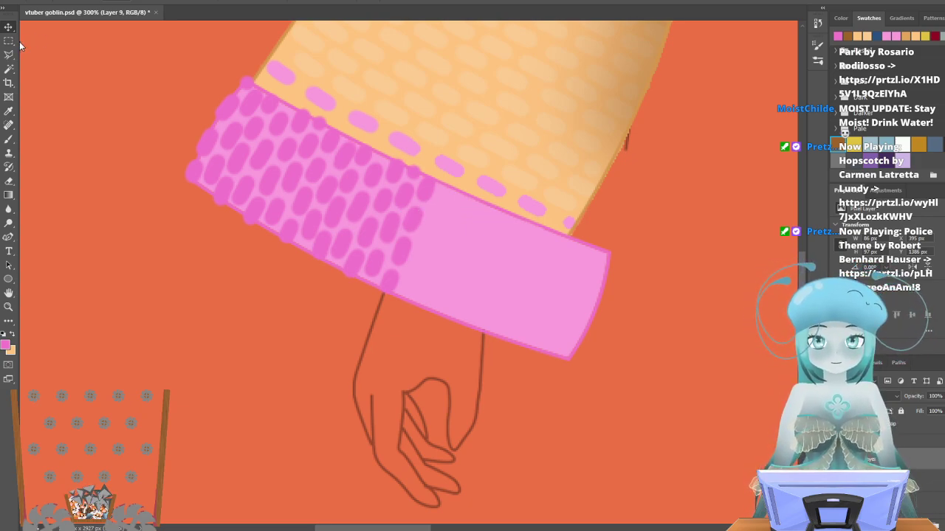
Duplicate Layer 9's dashes onto a new layer and move the copy along the cuff to extend the pattern.
key("m")
left_click_drag(251, 56, 496, 361)
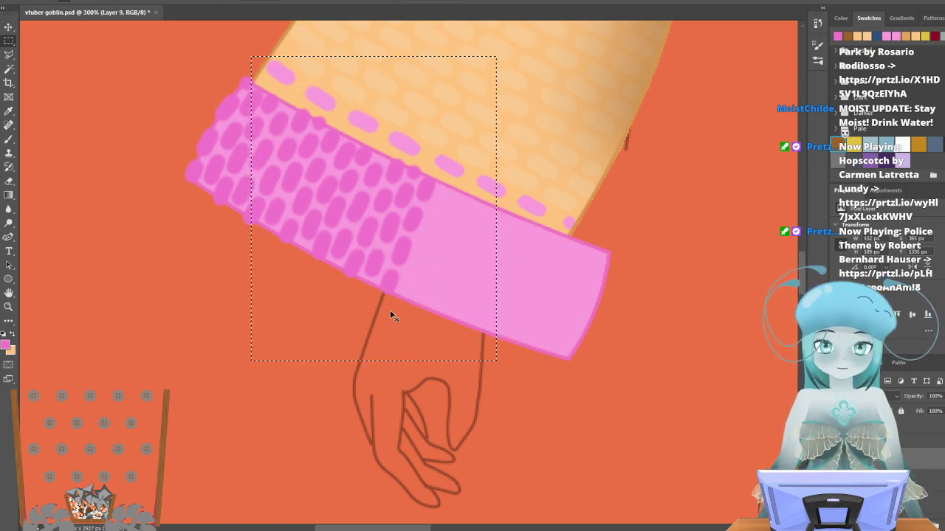
key("ctrl+j")
key("v")
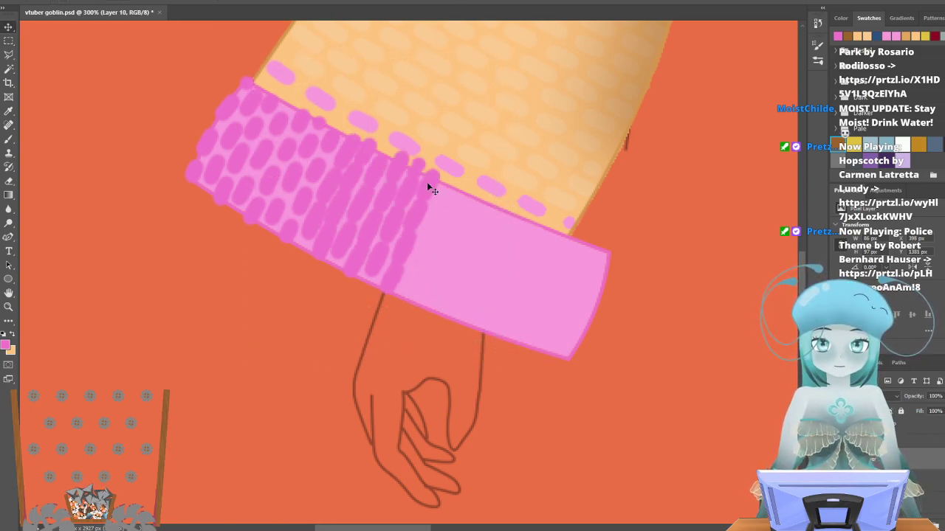
left_click_drag(426, 169, 526, 229)
Rotate Layer 10's dashes slightly counterclockwise so they follow the cuff's curve.
key("alt+e")
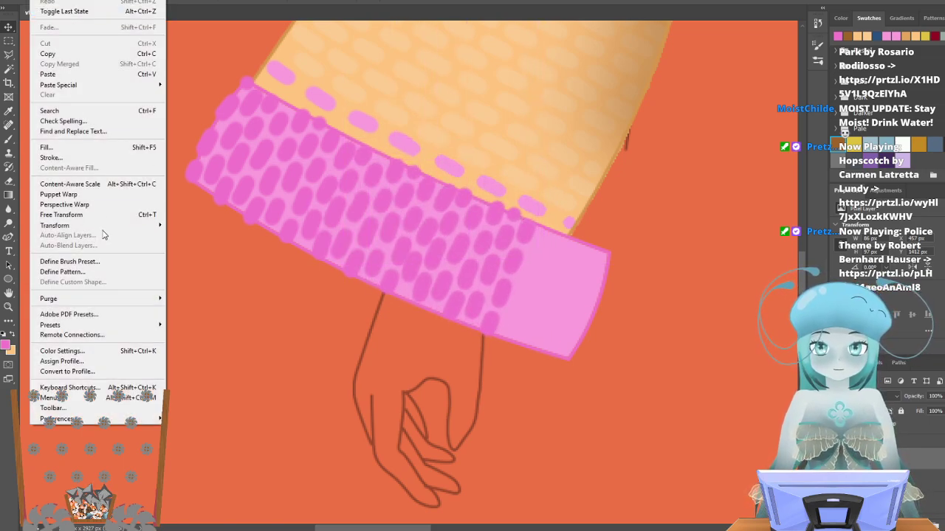
mouse_move(103, 225)
left_click(269, 257)
mouse_move(538, 179)
left_mouse_down()
mouse_move(532, 167)
mouse_move(529, 203)
mouse_move(528, 179)
left_mouse_up()
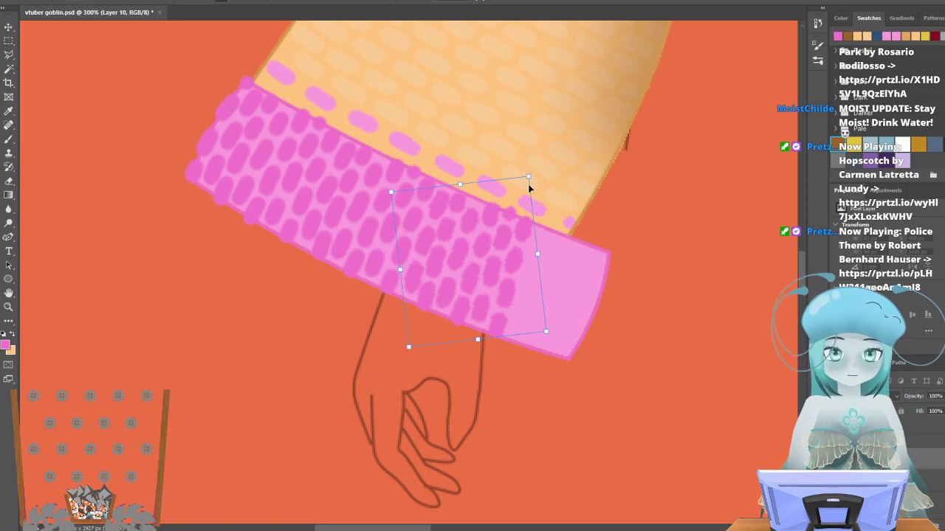
key("Return")
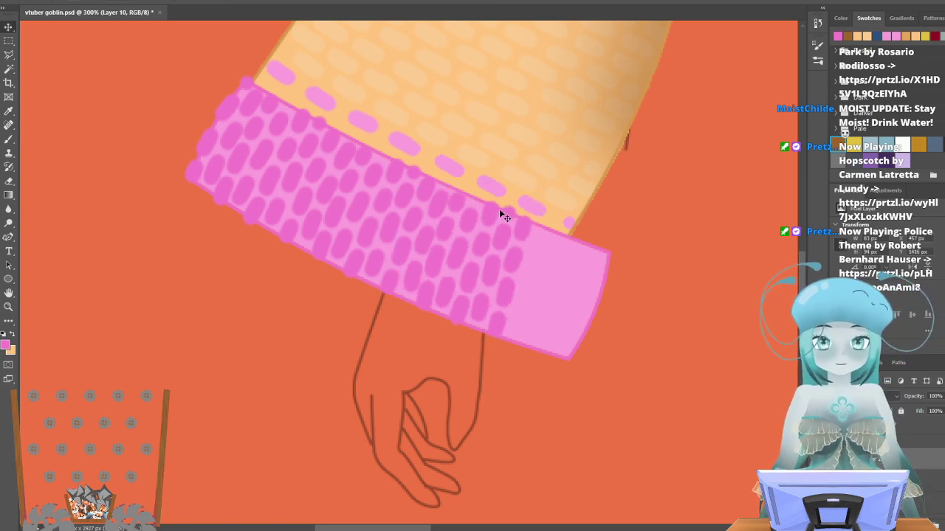
Copy Layer 10's dashes within a rectangular selection onto a new layer and move the copy to the cuff's unpatterned end.
key("m")
left_click_drag(391, 152, 550, 376)
key("Delete")
key("ctrl+d")
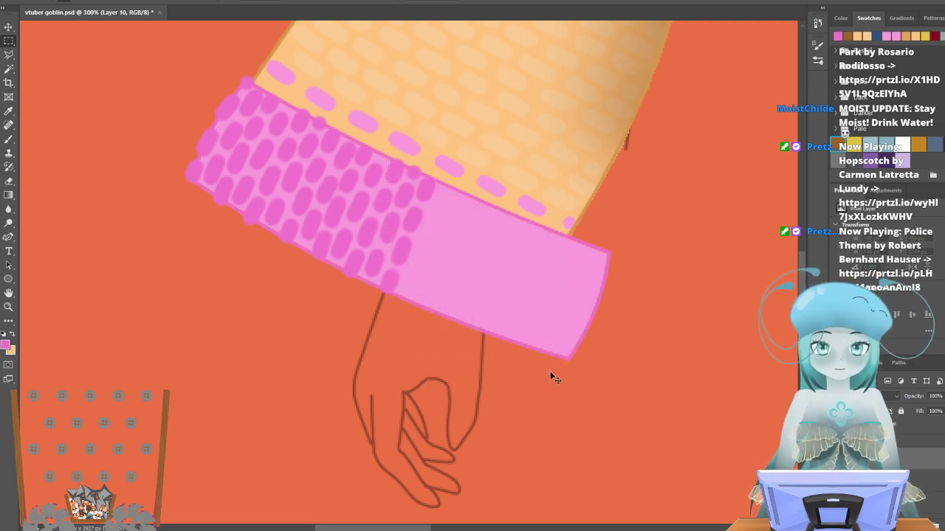
key("ctrl+z")
key("ctrl+z")
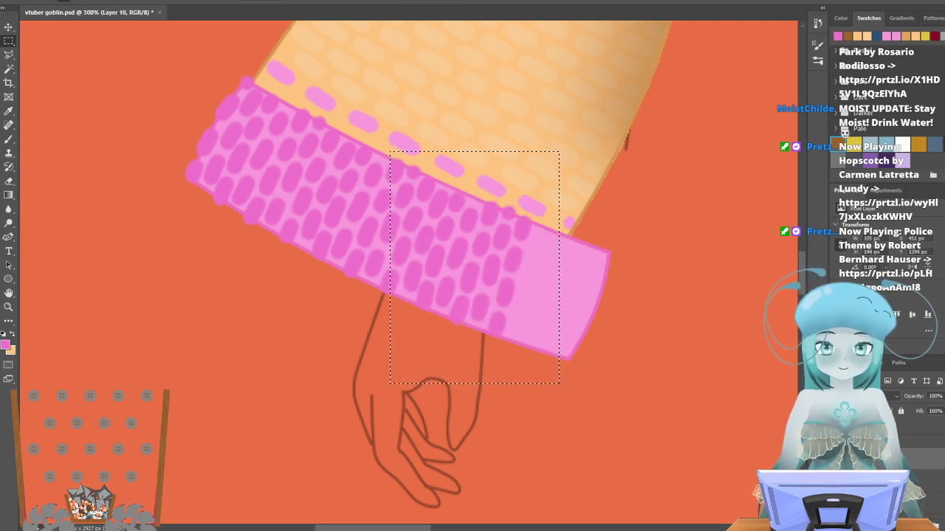
key("ctrl+c")
key("ctrl+v")
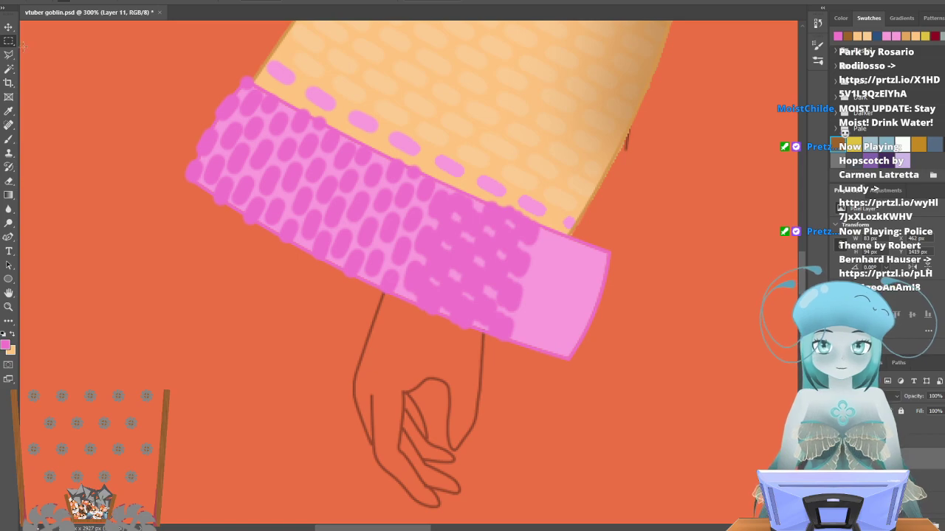
left_click(8, 25)
left_click_drag(534, 236, 623, 265)
Rotate Layer 11's dashes slightly counterclockwise and fit them against the existing pattern at the cuff's end.
key("alt+e")
mouse_move(111, 225)
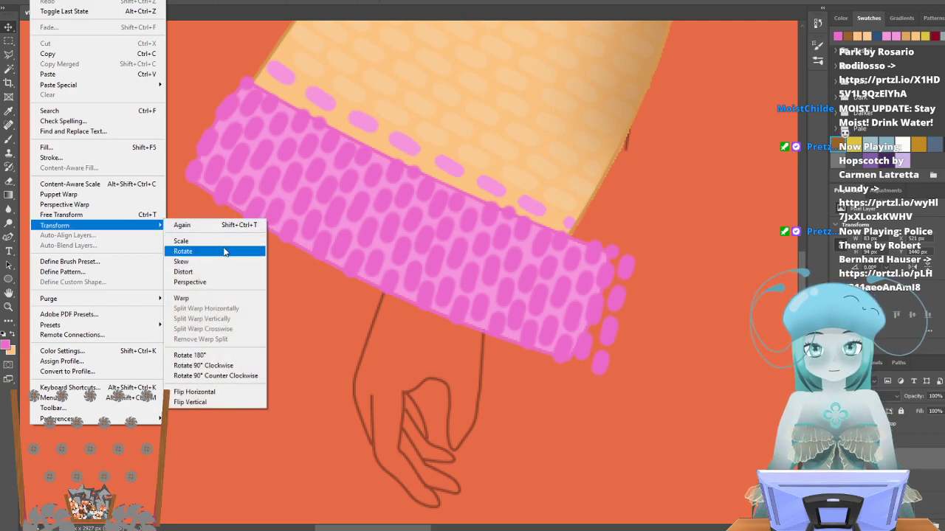
left_click(224, 252)
left_click_drag(660, 193, 664, 197)
left_click_drag(537, 251, 537, 252)
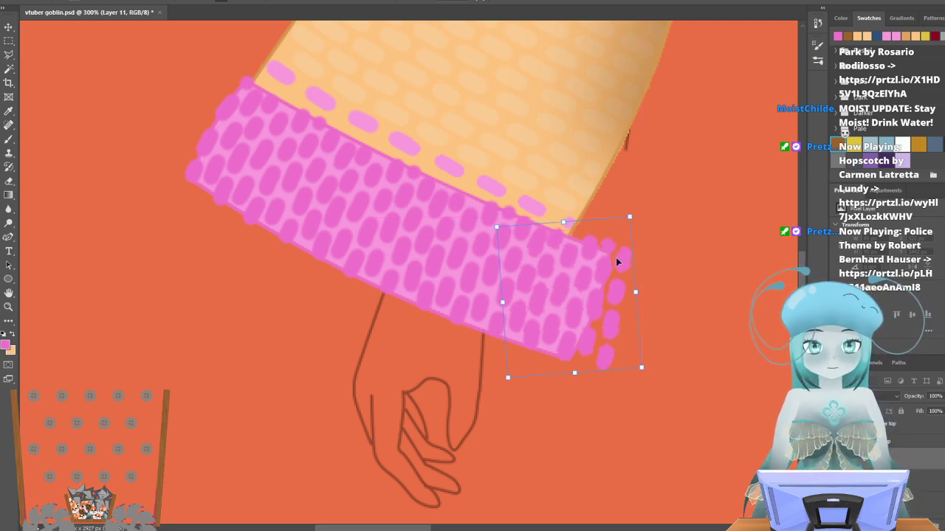
key("Return")
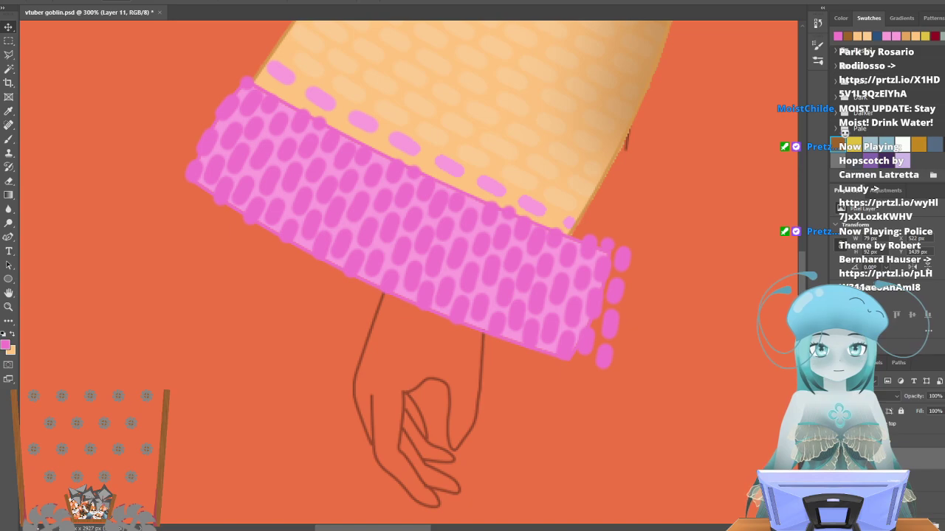
Erase the Layer 11 dashes that extend beyond the cuff's end, adjusting the eraser brush size for the outermost column.
left_click(9, 181)
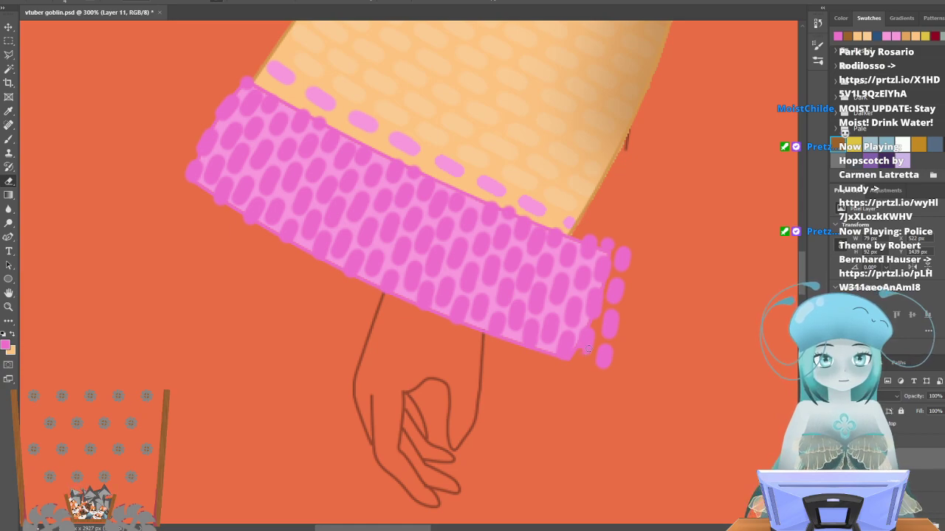
left_click_drag(580, 351, 590, 326)
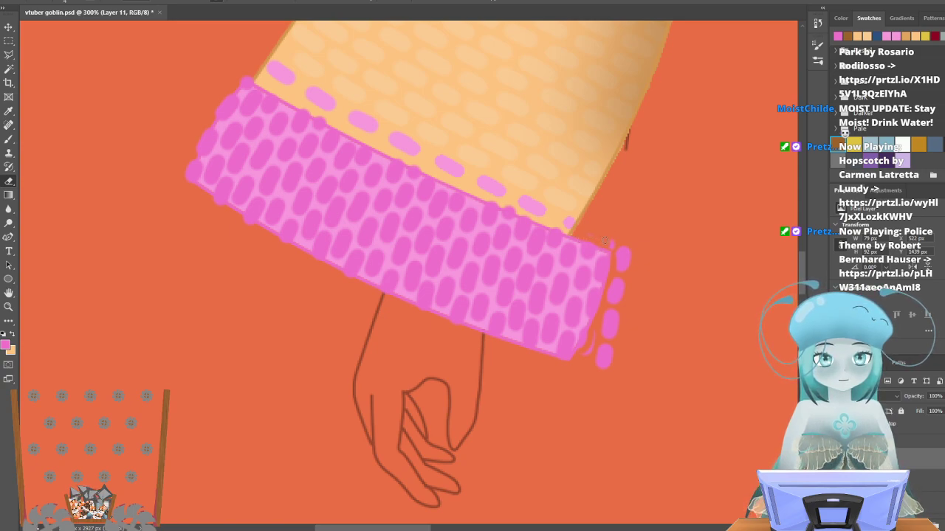
left_click(67, 3)
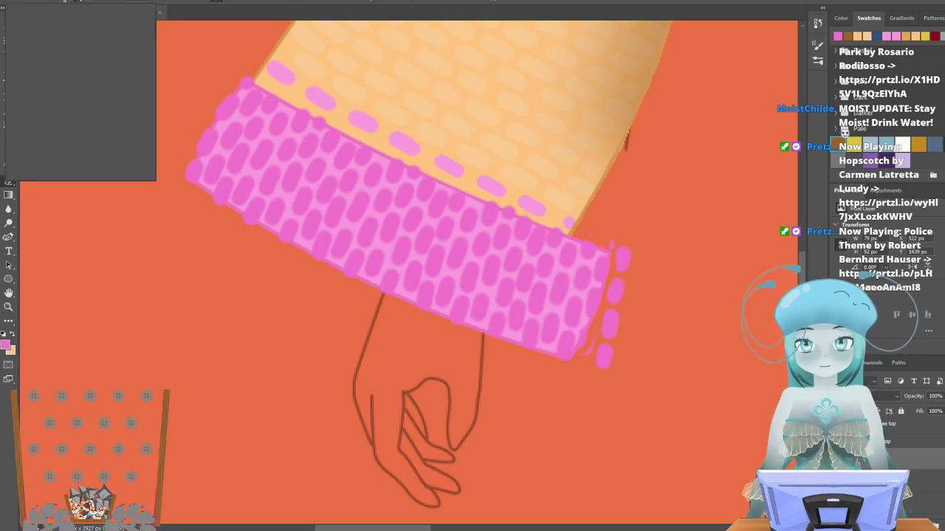
left_click_drag(61, 31, 63, 31)
left_click(614, 239)
left_click_drag(619, 242, 603, 360)
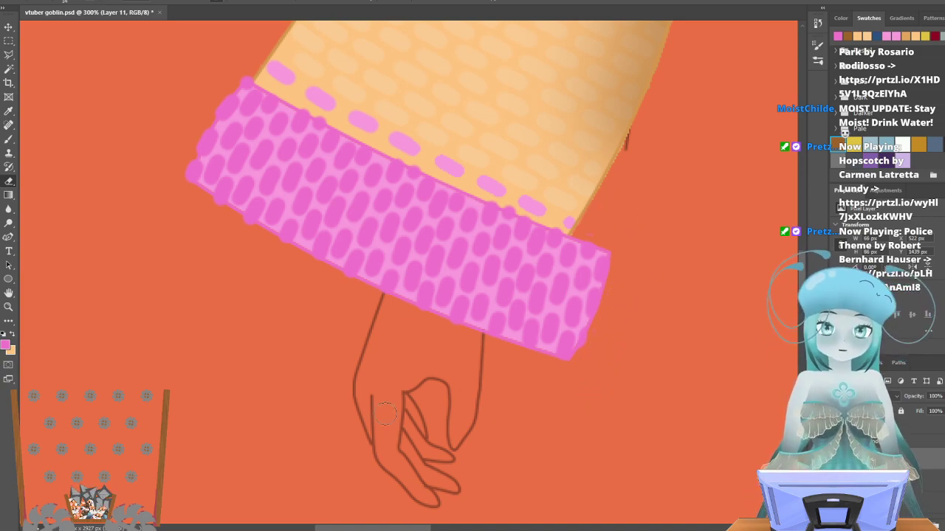
Merge the cuff's dash layers into one layer and lower its opacity to 36%.
key("z")
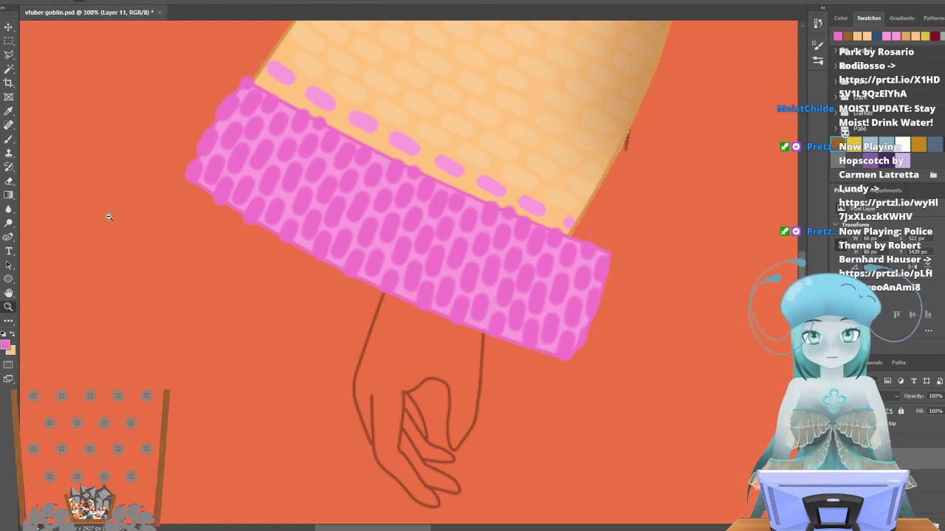
left_click(110, 217, "alt")
left_click(109, 217, "alt")
left_click(428, 427, "alt")
left_click(164, 384, "alt")
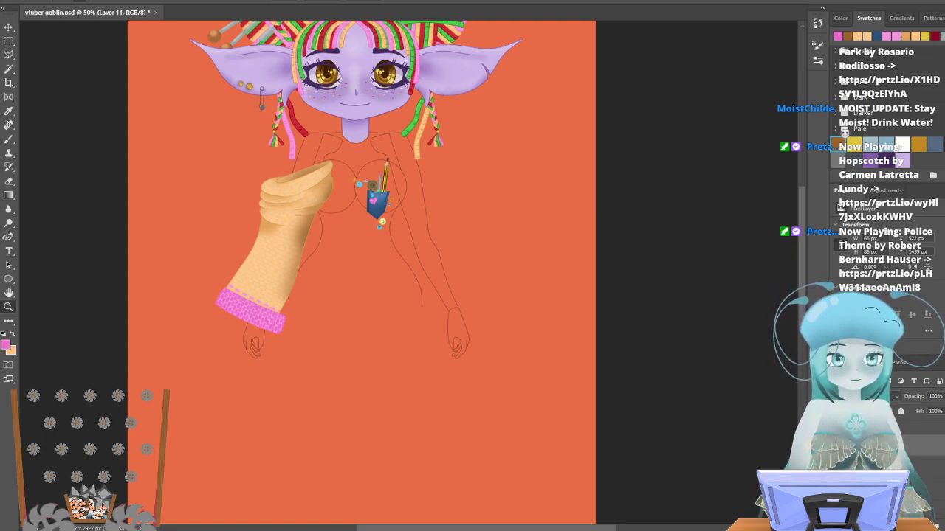
right_click(936, 353)
left_click(915, 338)
left_click(943, 396)
left_click_drag(936, 412, 919, 413)
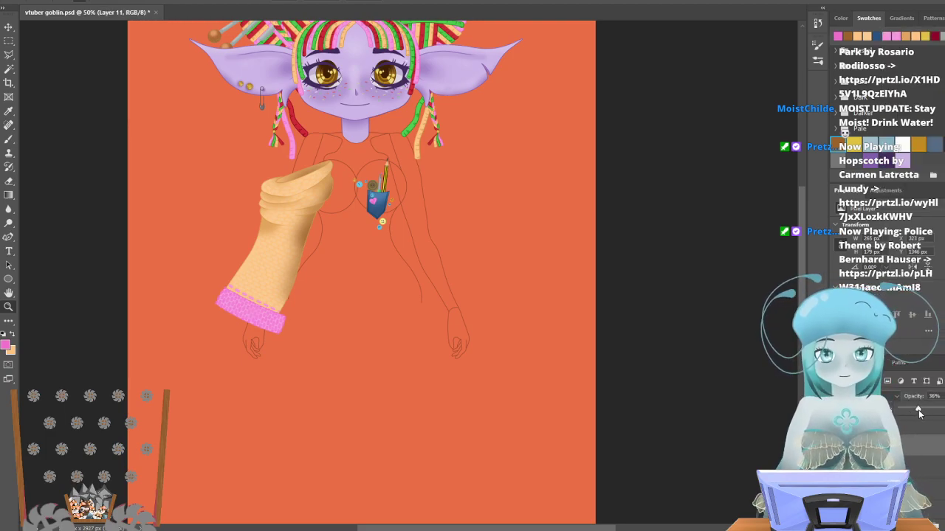
Erase the faint dash edges that spill over the outline all around the pink cuff.
left_click(64, 2)
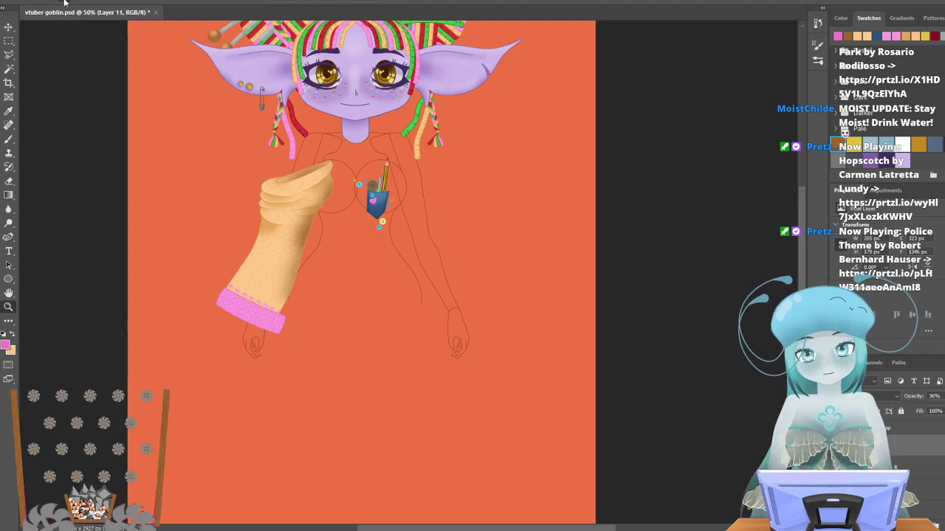
left_click(226, 307)
left_click(226, 307)
left_click(226, 307)
left_click(226, 307)
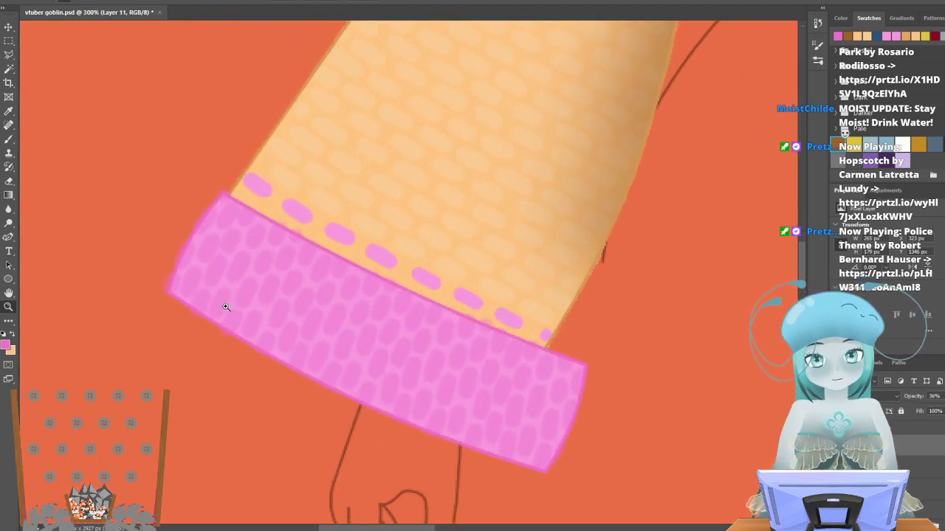
scroll(226, 307, "down", 1)
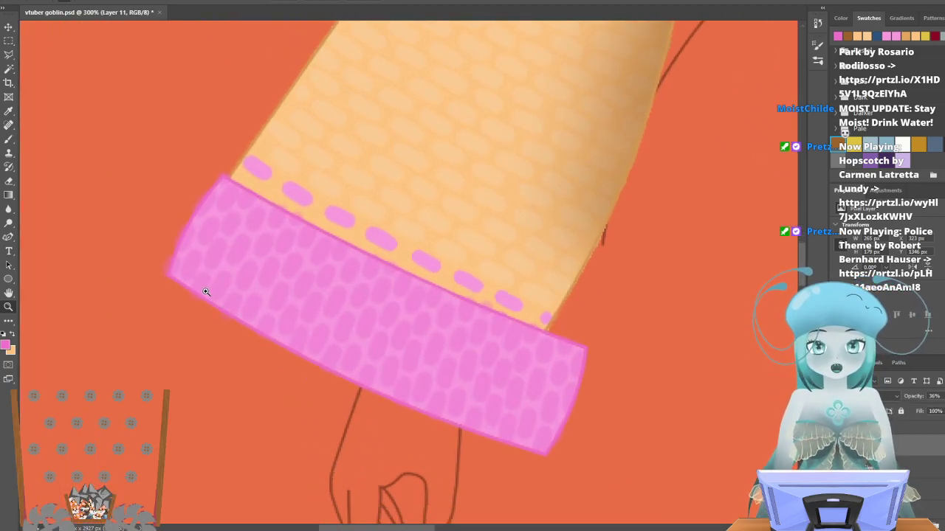
scroll(204, 296, "down", 2)
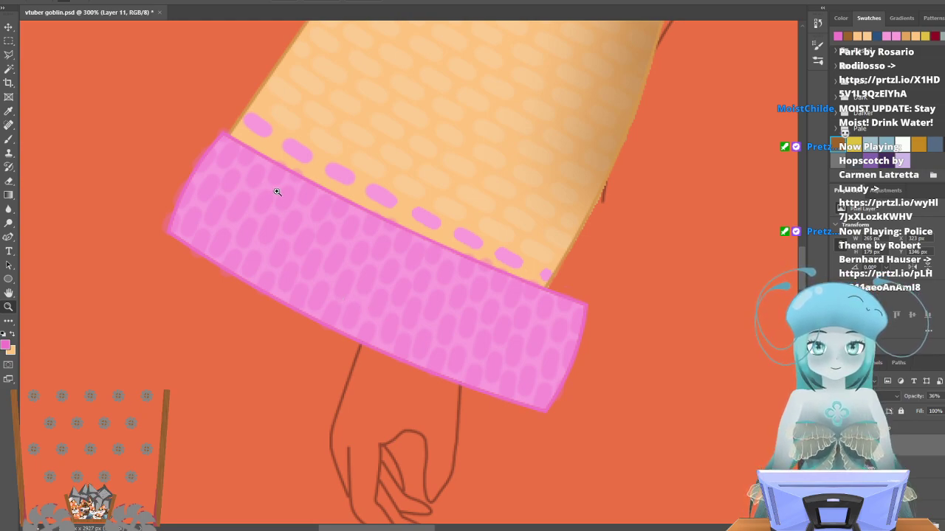
left_click(365, 212)
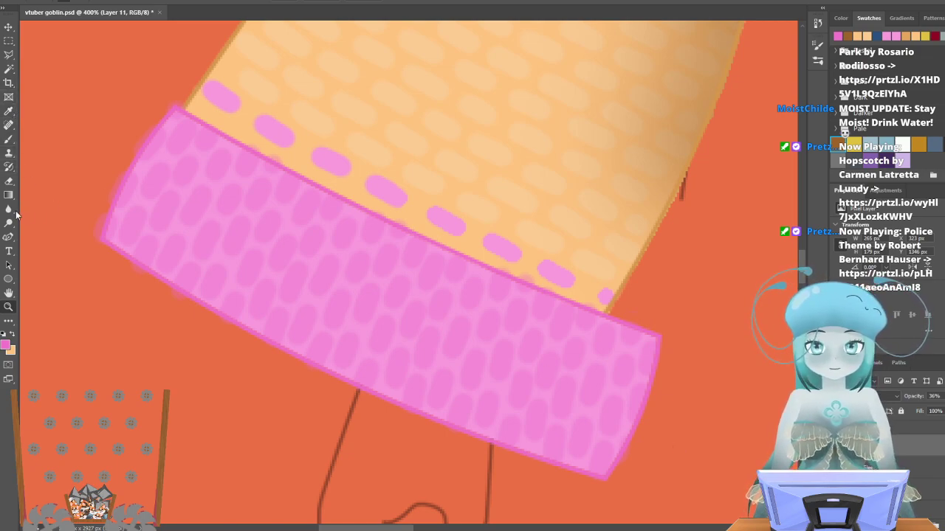
left_click(9, 181)
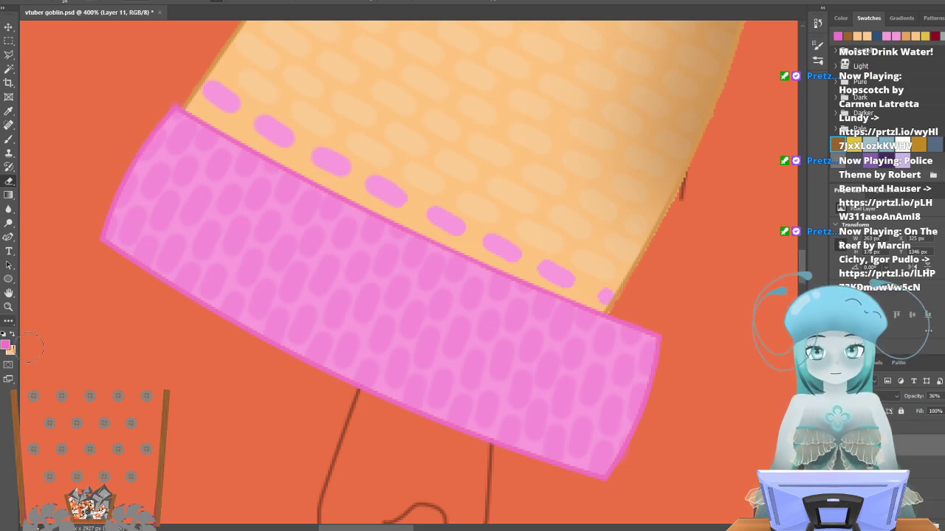
Turn on the visibility of the hidden body, white shirt and blue overalls layers.
left_click(9, 307)
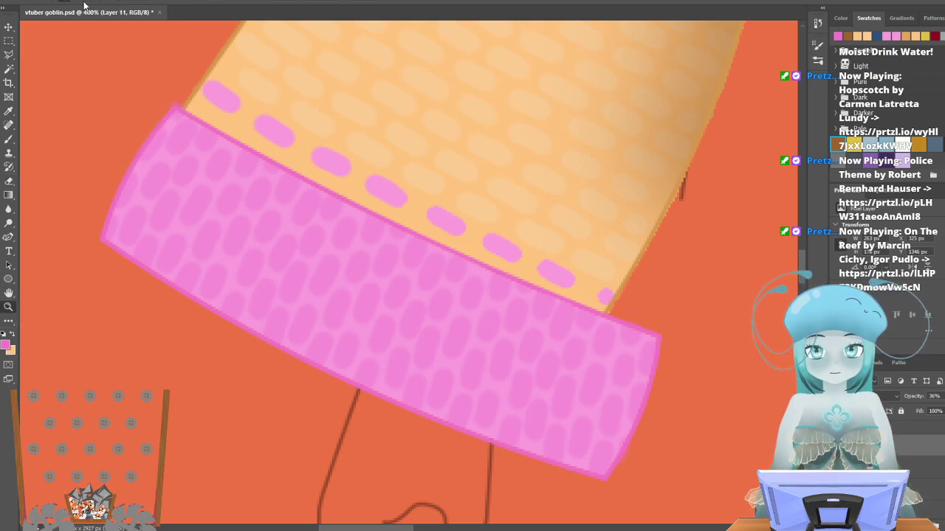
left_click(91, 203, "alt")
left_click(96, 243, "alt")
scroll(136, 386, "up", 5)
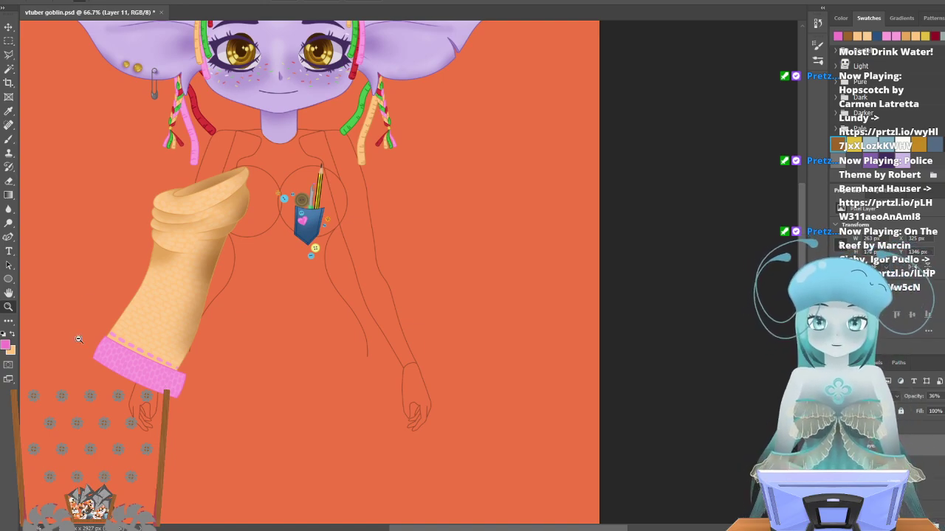
scroll(177, 310, "up", 1)
scroll(158, 308, "up", 3)
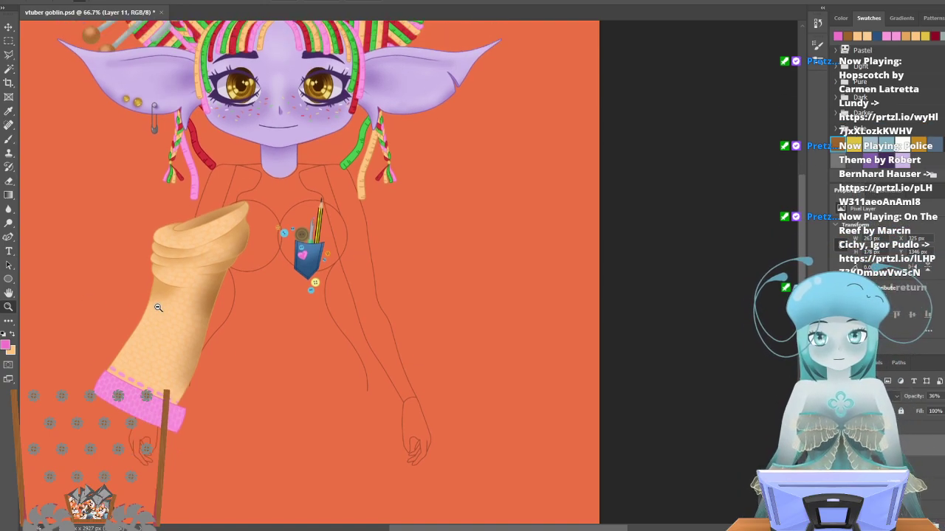
scroll(158, 307, "down", 3)
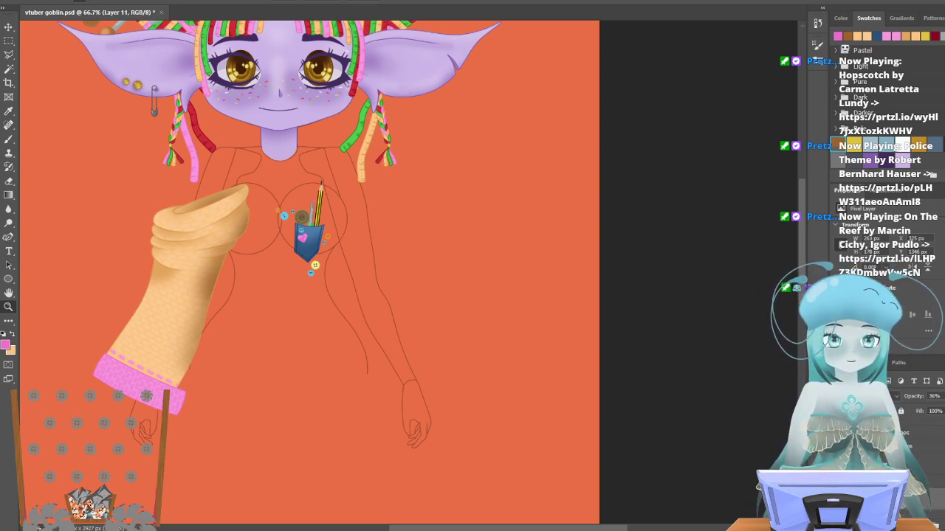
left_click(837, 472)
left_click(837, 459)
left_click(837, 446)
left_click(837, 434)
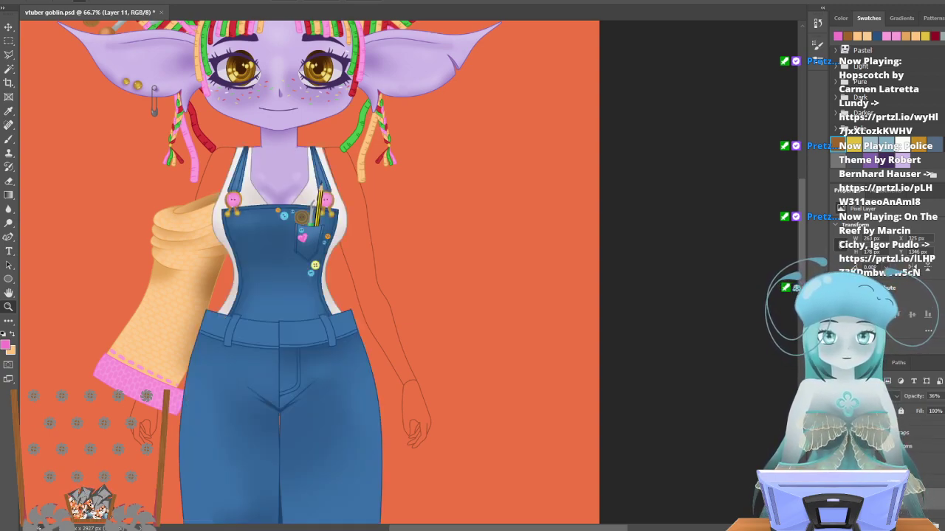
Examine how the knitted sleeve and pink cuff look together with the head, overalls and trousers.
scroll(183, 411, "down", 1)
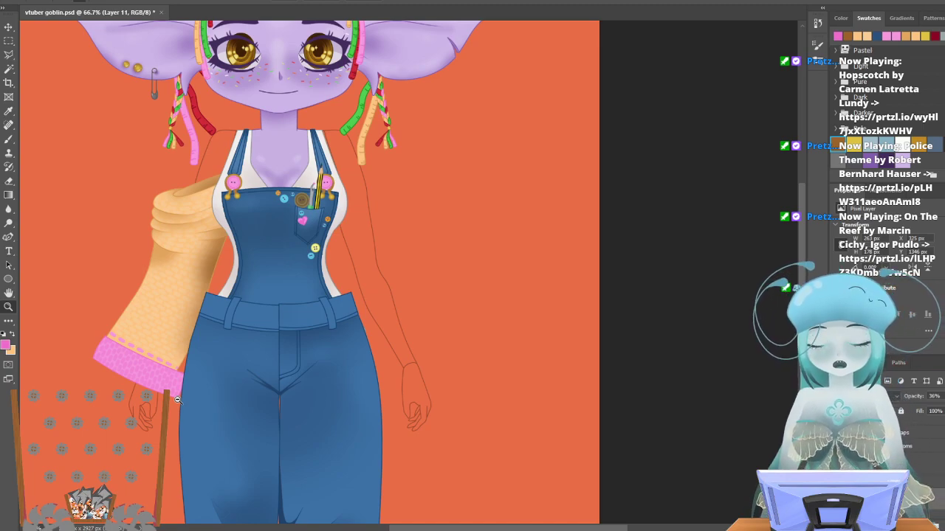
scroll(155, 403, "up", 5)
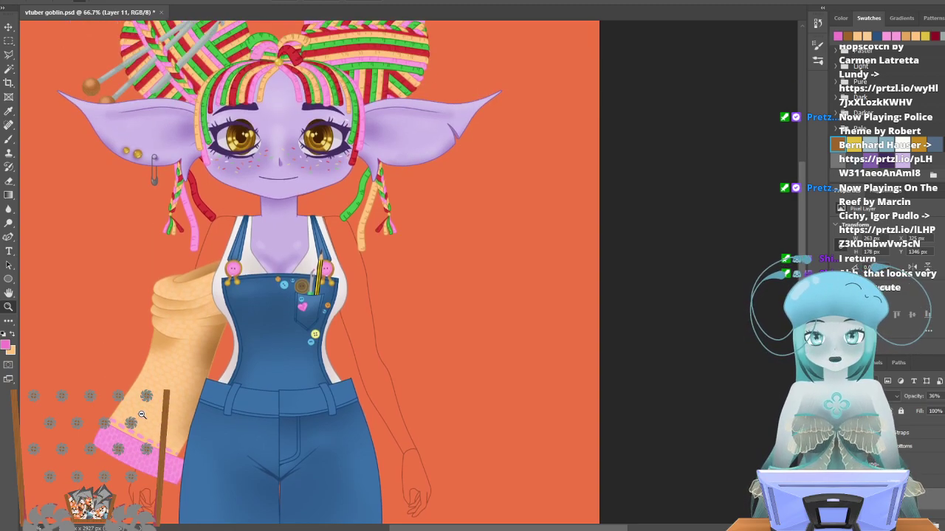
scroll(140, 414, "down", 1)
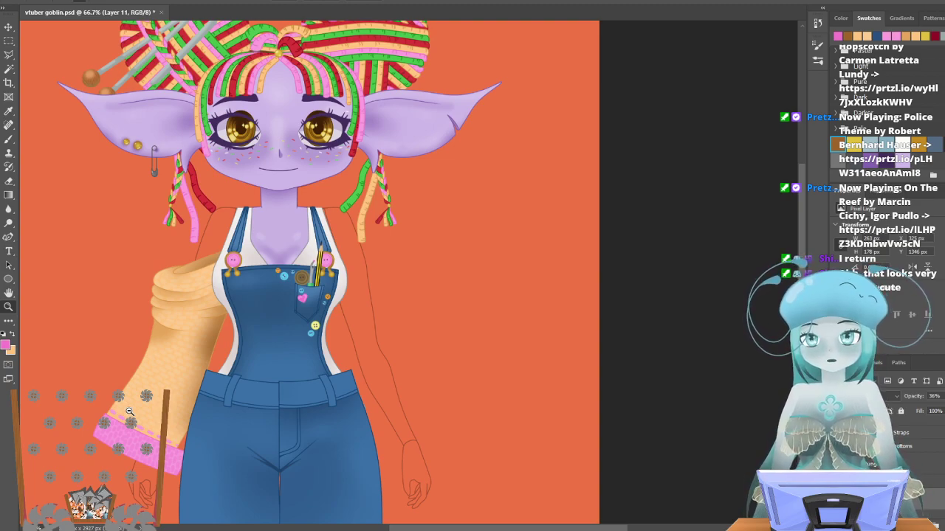
left_click_drag(129, 411, 131, 335)
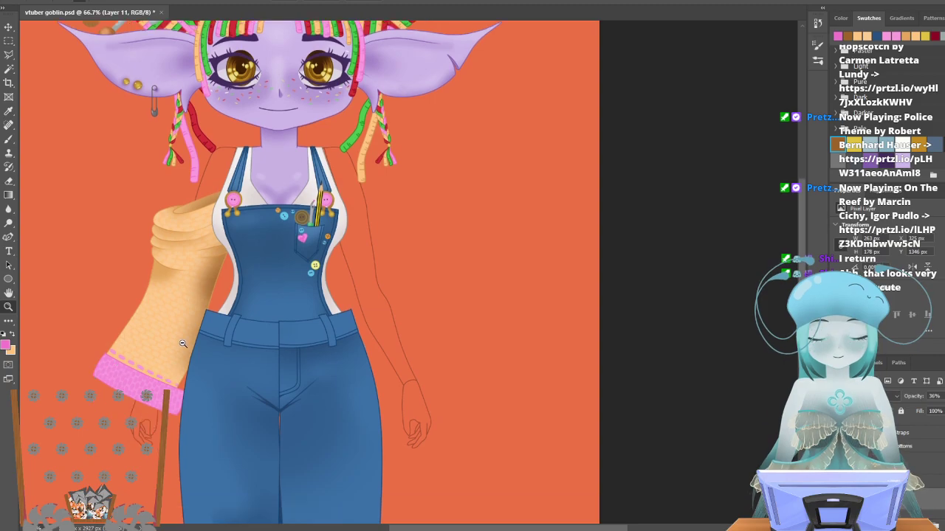
scroll(129, 343, "down", 1)
scroll(127, 354, "up", 8)
scroll(115, 383, "down", 3)
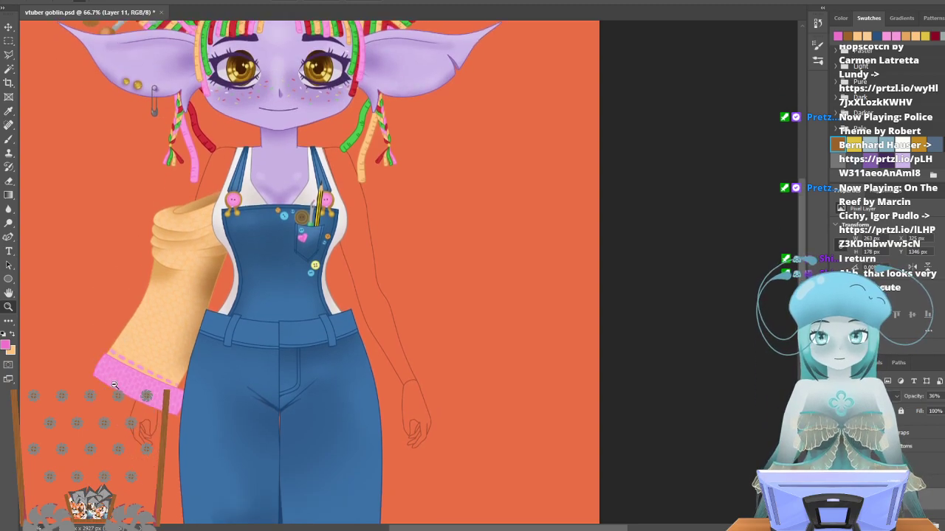
scroll(171, 419, "up", 3)
scroll(175, 412, "down", 4)
scroll(174, 412, "down", 2)
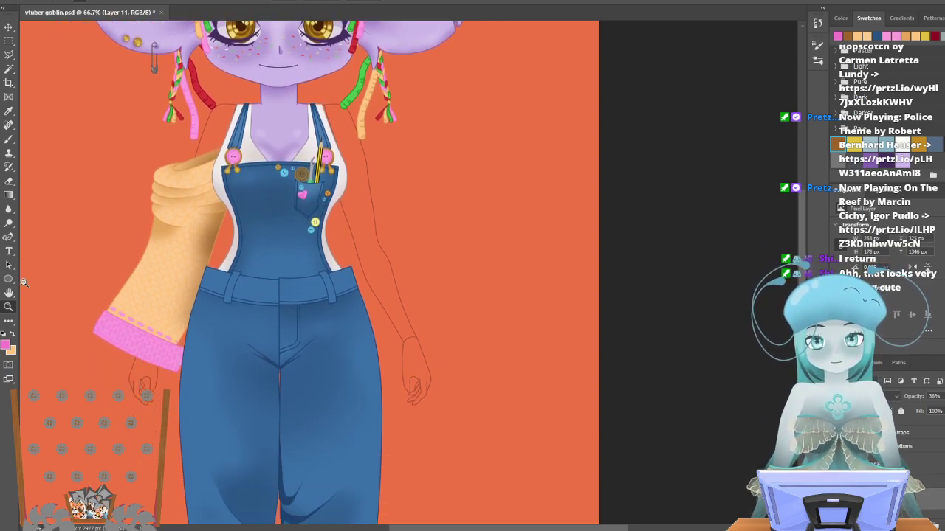
Hide the blue trousers layer so the inner corner of the pink cuff is uncovered.
left_click(188, 352)
left_click(169, 351)
left_click(169, 352)
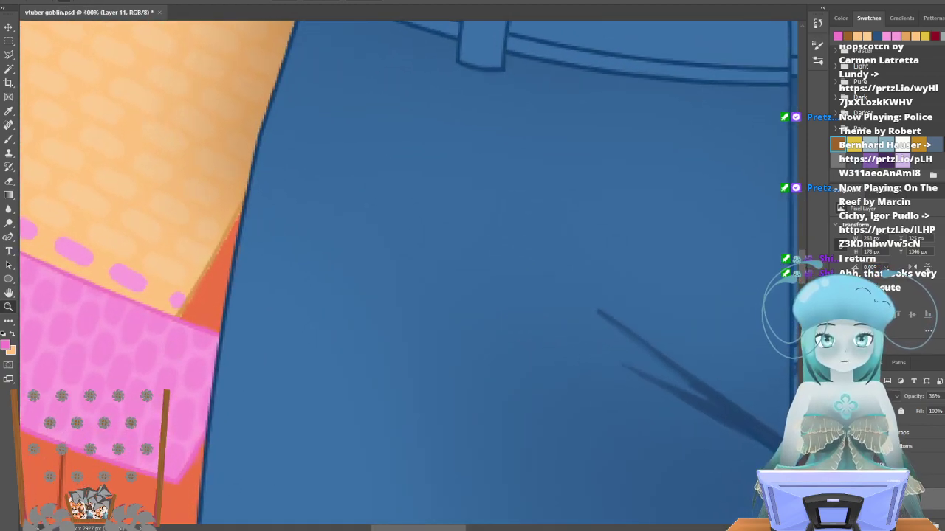
left_click(836, 446)
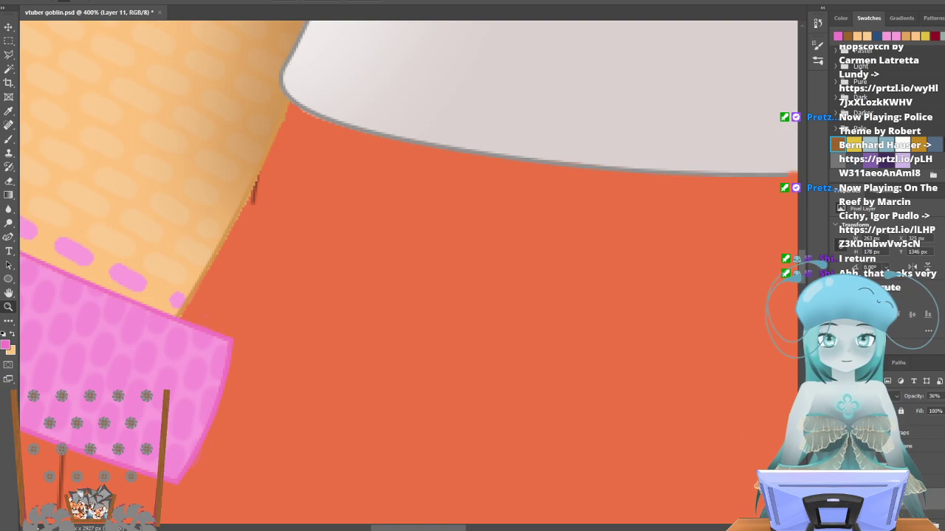
Paint the cuff's pink inside opening on the Sleeve outer R layer with a 4 px Hard Round brush and merge the outer sleeve layers.
left_click(8, 139)
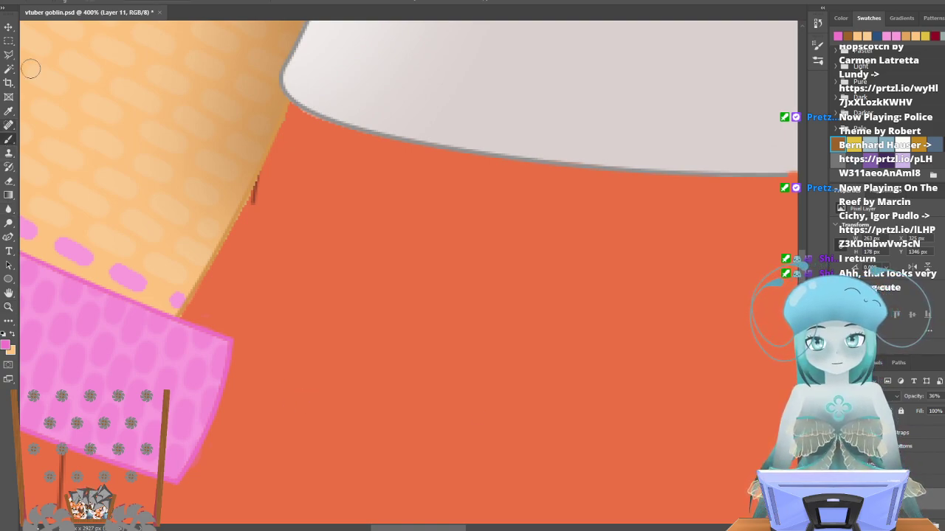
left_click(71, 1)
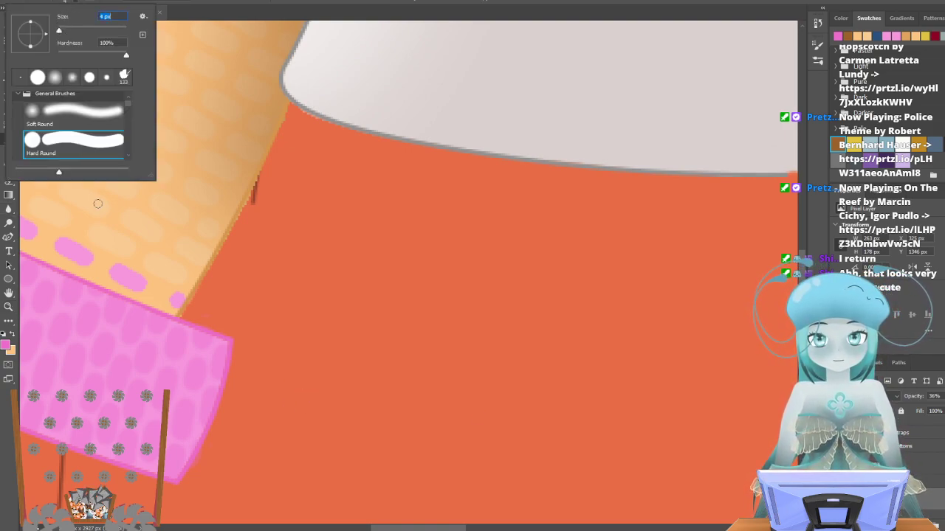
key("Return")
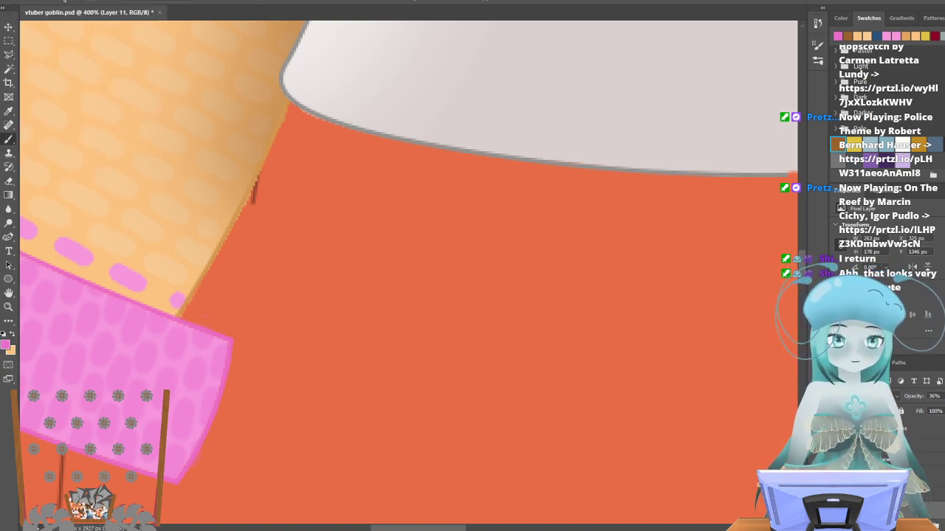
left_click(837, 482)
left_click(837, 482)
left_click(878, 481)
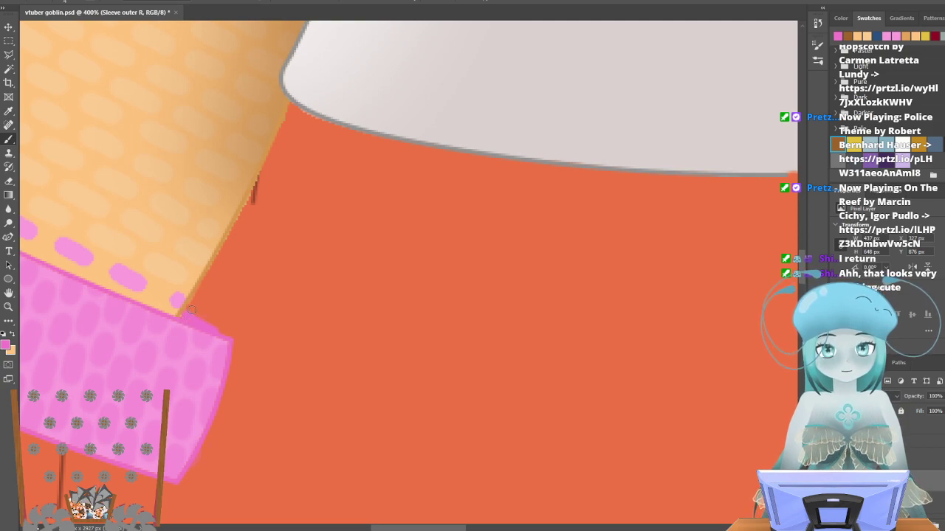
left_click_drag(211, 319, 226, 337)
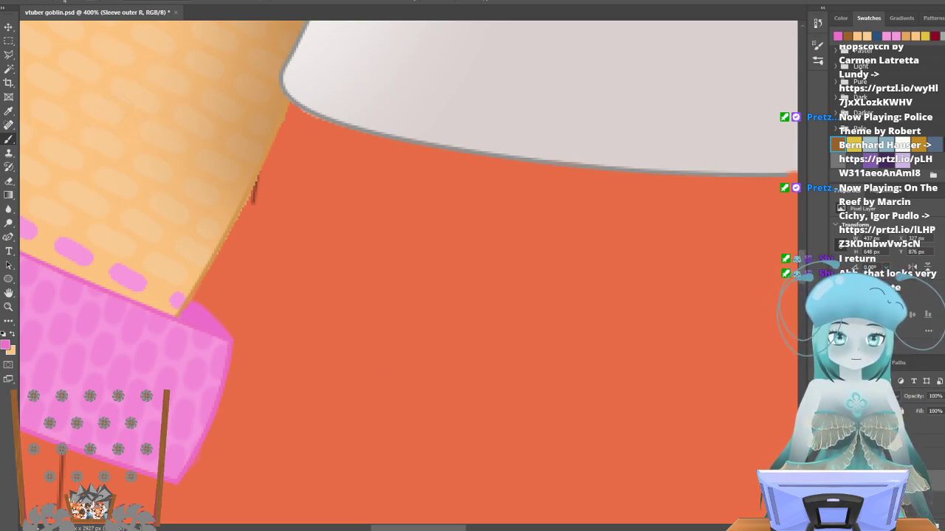
right_click(913, 363)
left_click(924, 334)
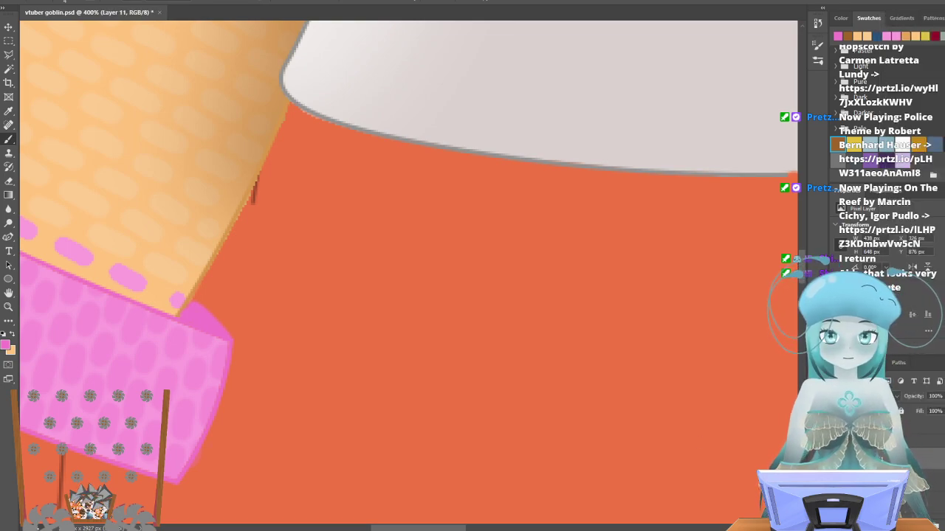
Rasterize the Shape 32 layer and merge it with the folded sleeve top layers.
left_click(9, 306)
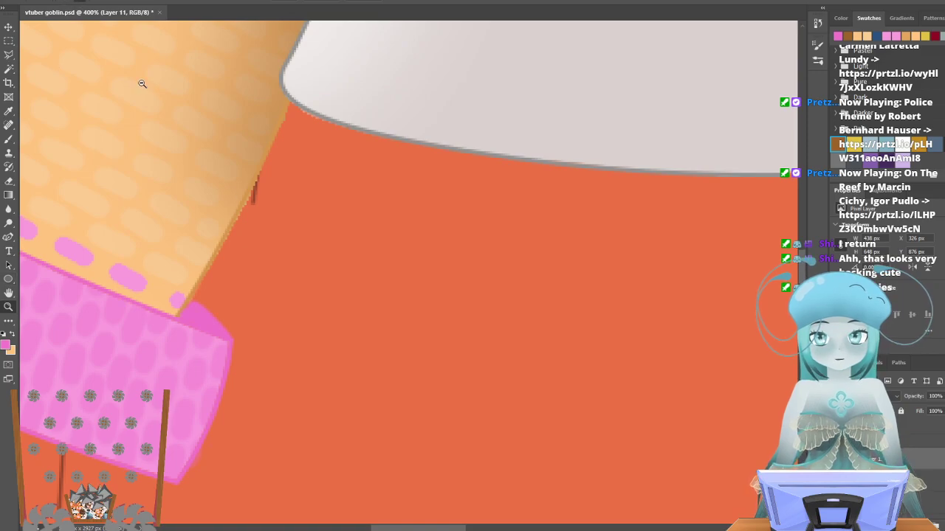
left_click(324, 311, "alt")
left_click(324, 311, "alt")
left_click(324, 312, "alt")
left_click(324, 312, "alt")
left_click(324, 311, "alt")
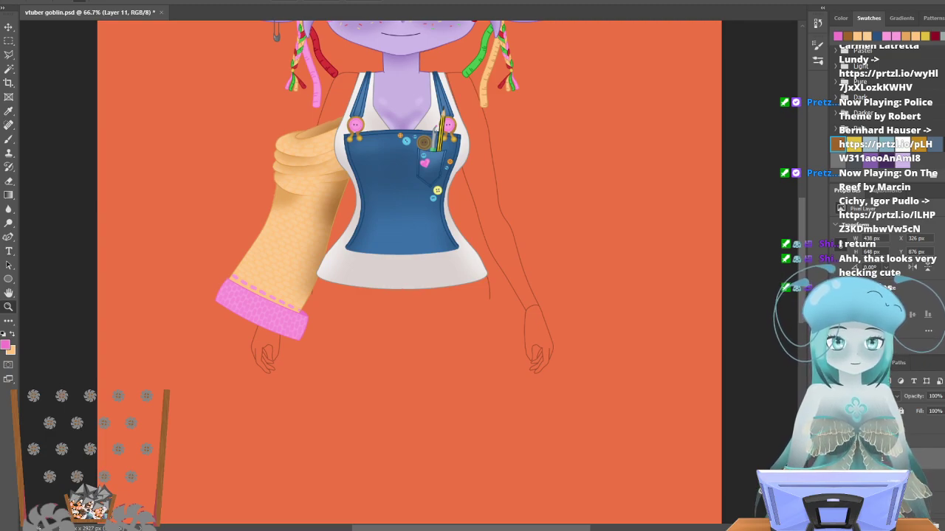
right_click(900, 355)
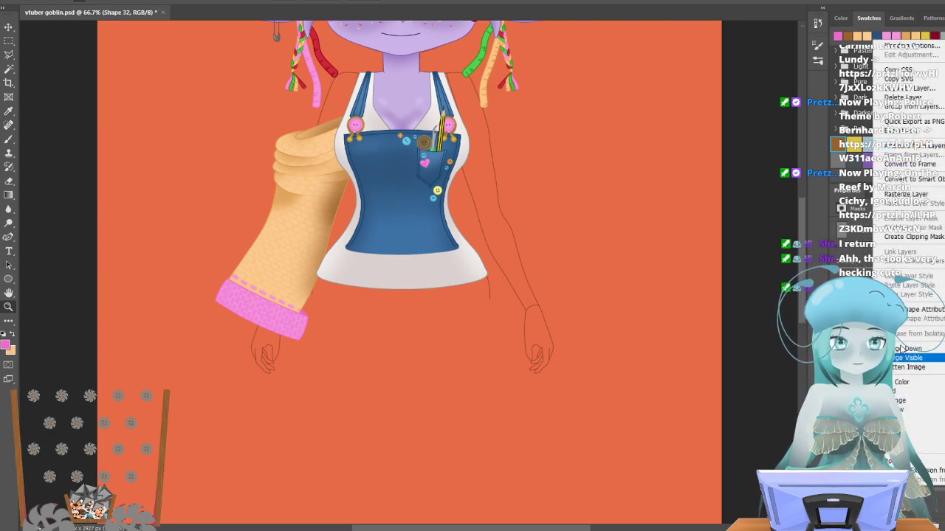
left_click(914, 195)
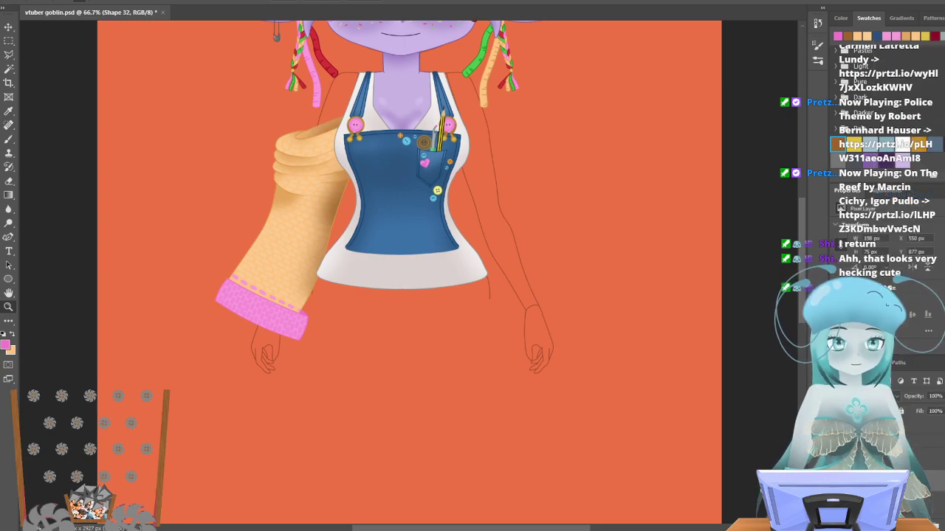
key("ctrl+e")
right_click(897, 359)
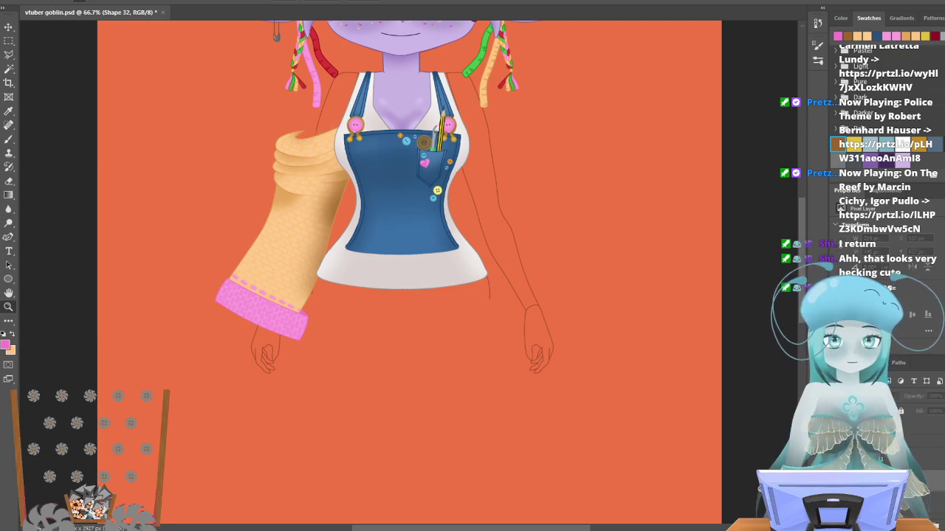
key("ctrl+z")
key("ctrl+shift+z")
Turn the visibility of the blue trousers layer back on.
scroll(126, 280, "up", 3)
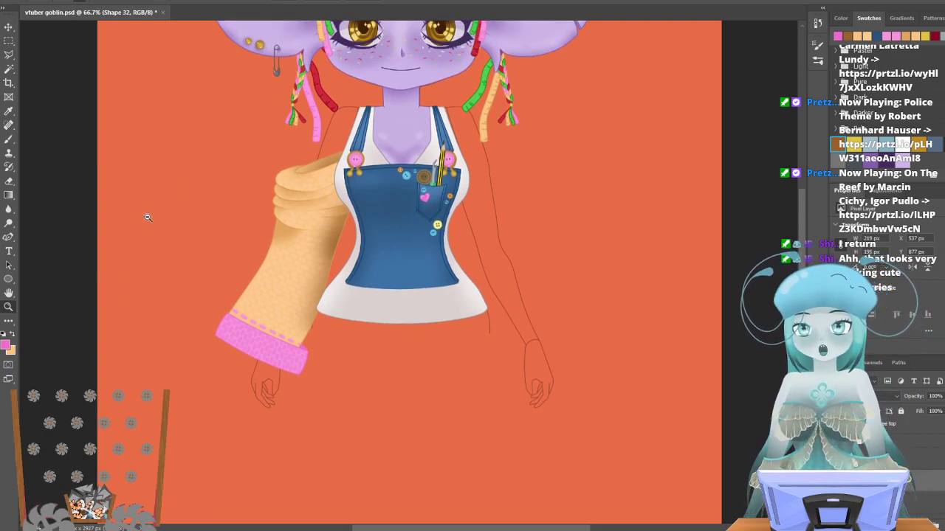
scroll(313, 335, "down", 1)
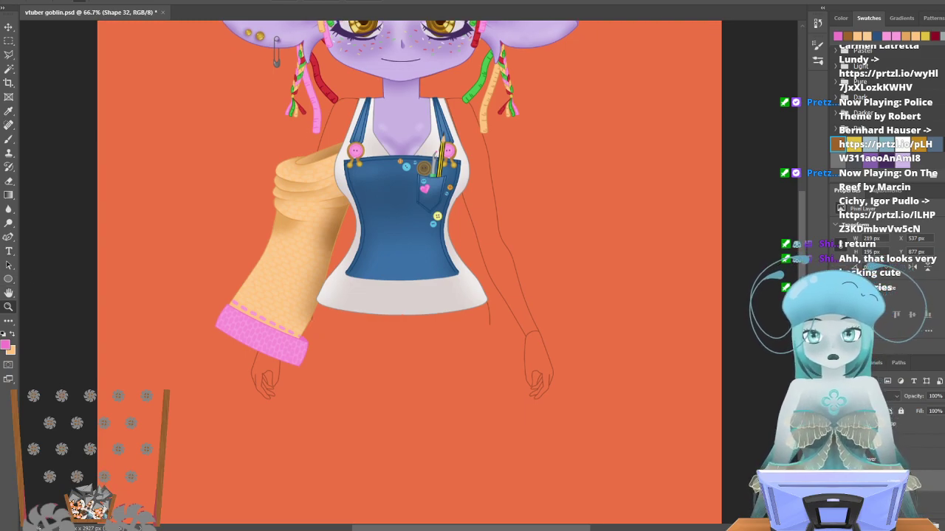
scroll(379, 432, "down", 2)
scroll(358, 432, "up", 10)
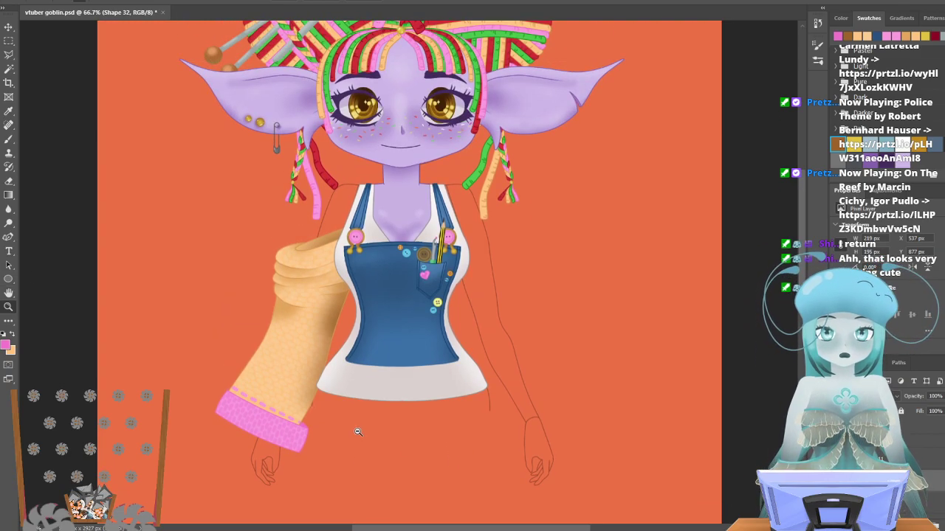
scroll(358, 432, "down", 3)
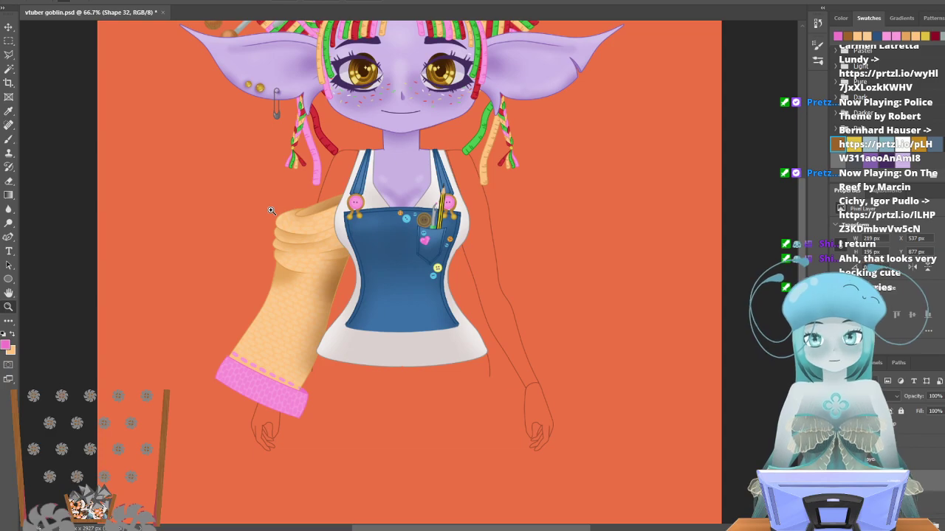
scroll(273, 208, "down", 3)
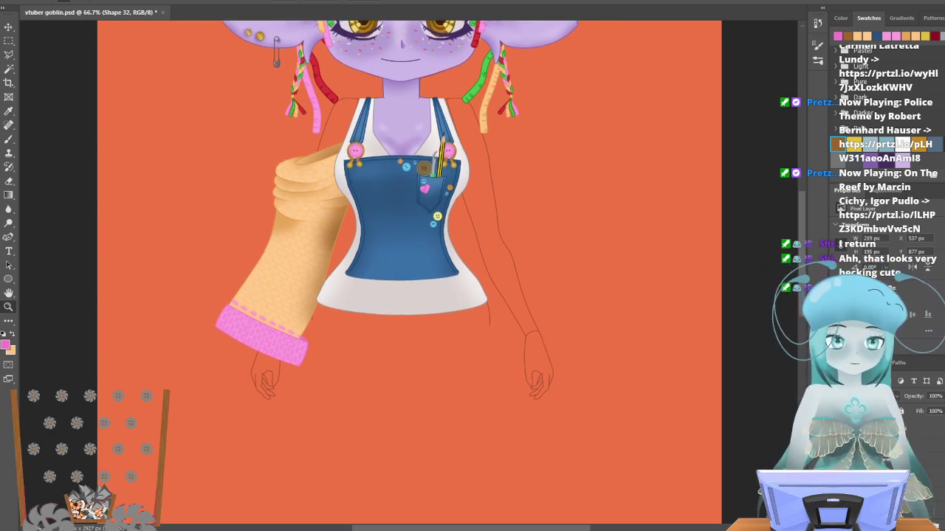
left_click(836, 458)
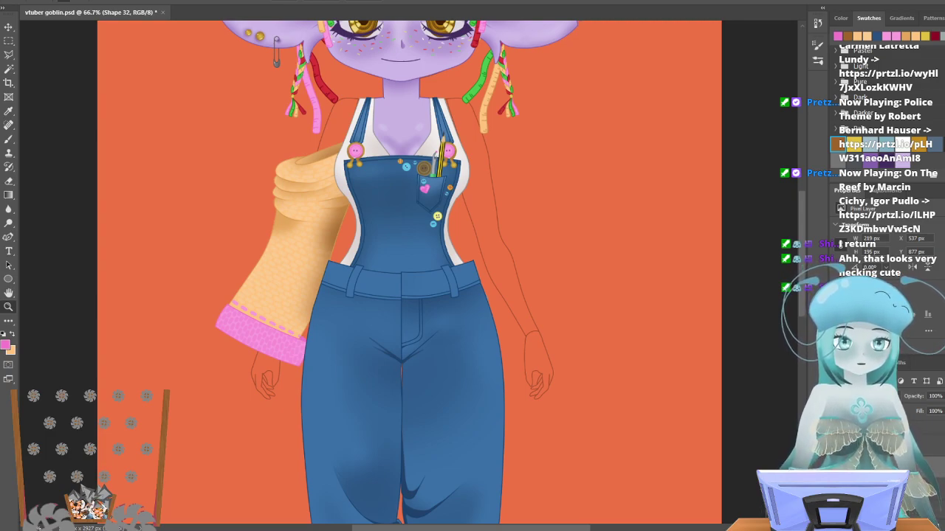
left_click(893, 446, "shift")
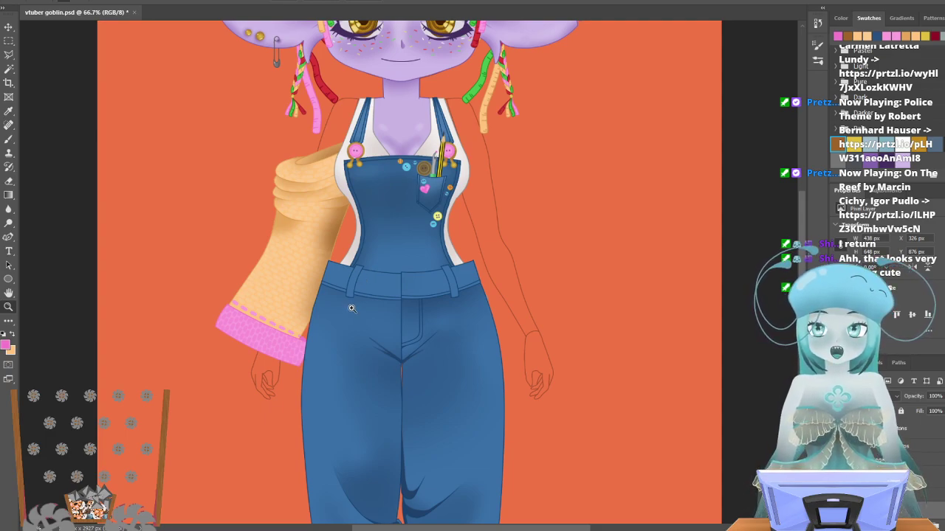
Save the vtuber goblin.psd document.
scroll(353, 373, "down", 1)
scroll(353, 373, "up", 5)
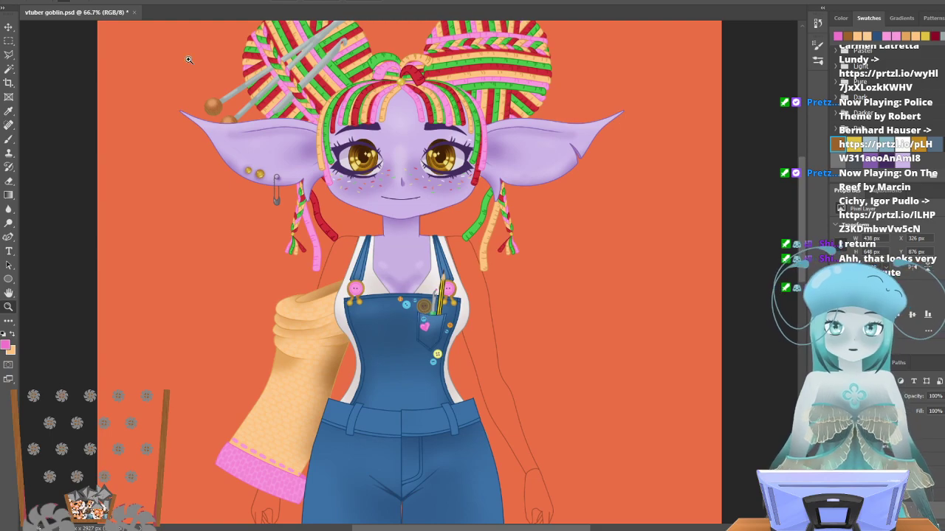
left_click(23, 1)
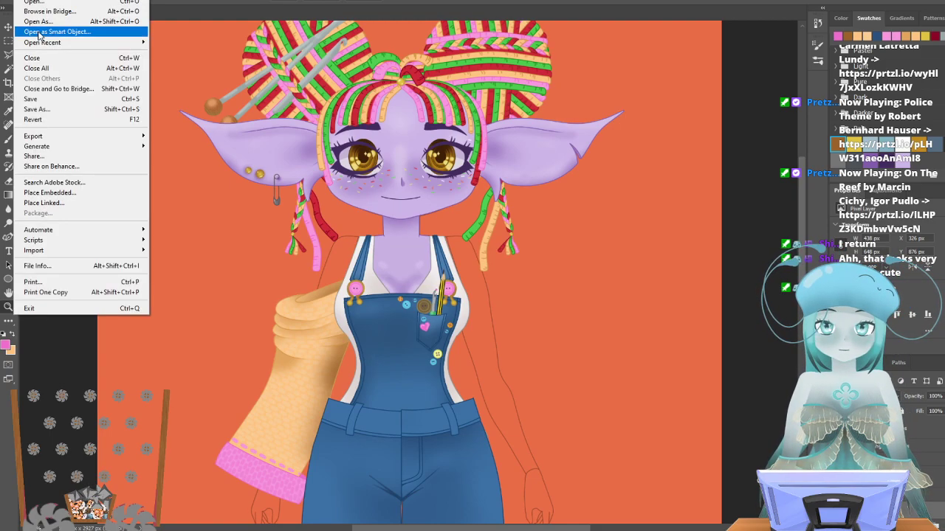
left_click(42, 98)
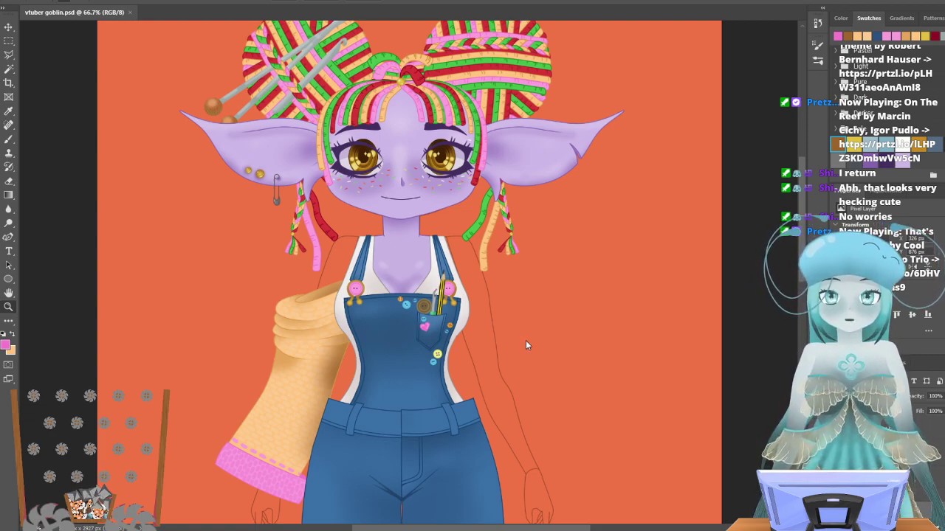
Examine the sleeve against the goblin's hair, face and overalls, and look through the layer list up to the eye and fringe groups.
scroll(424, 305, "down", 3)
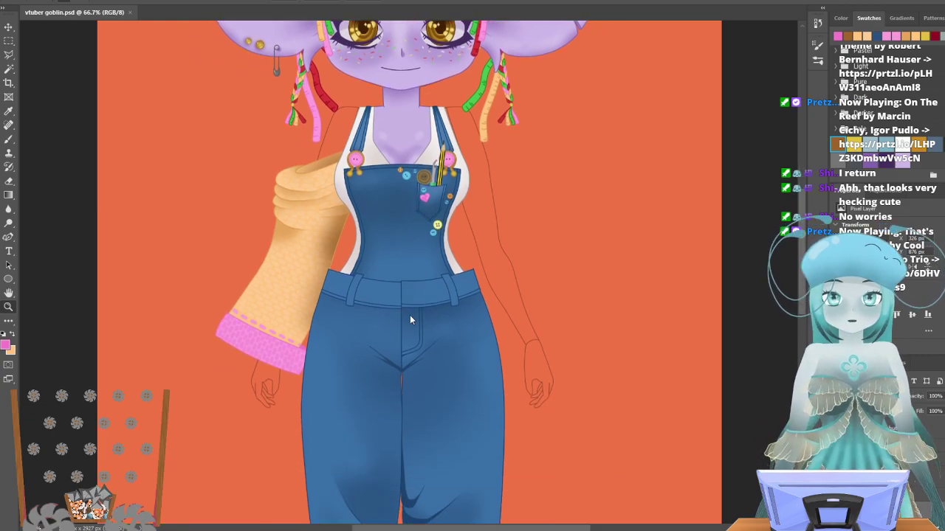
scroll(315, 274, "up", 2)
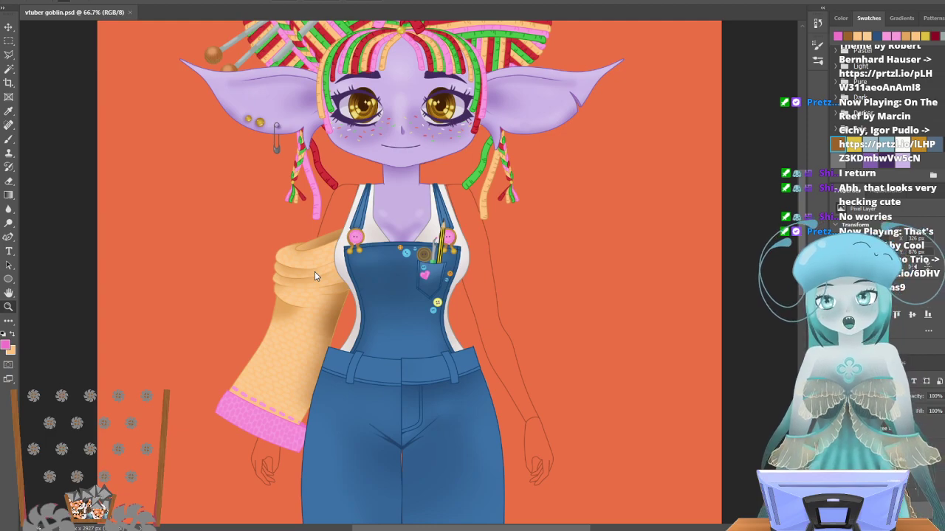
scroll(314, 272, "up", 3)
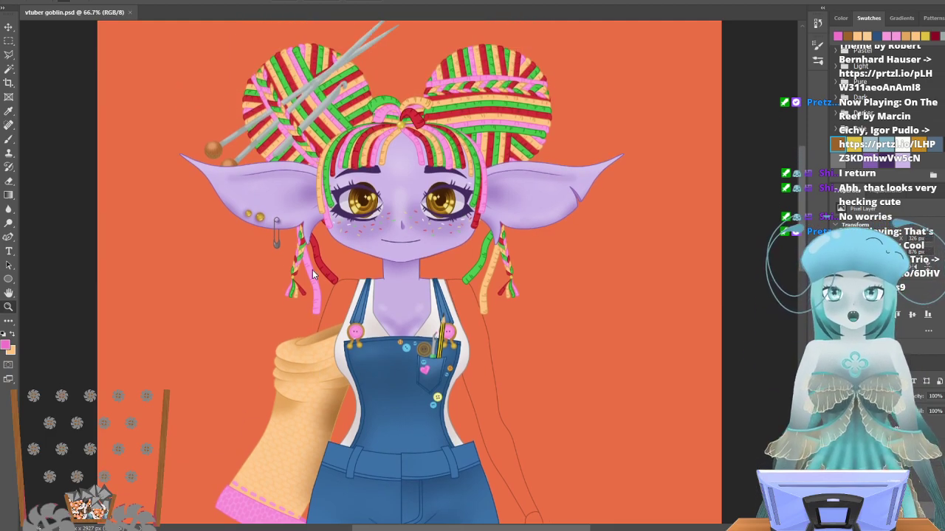
scroll(313, 273, "down", 5)
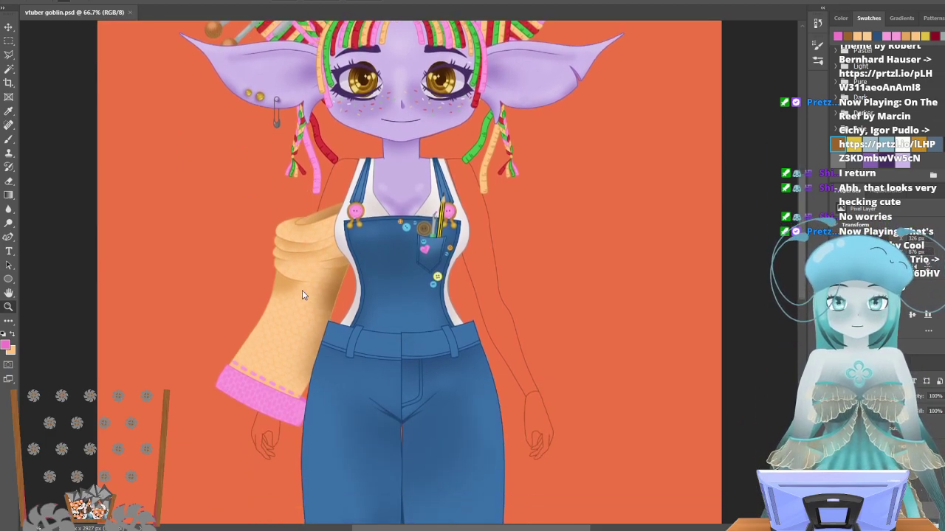
scroll(305, 294, "up", 4)
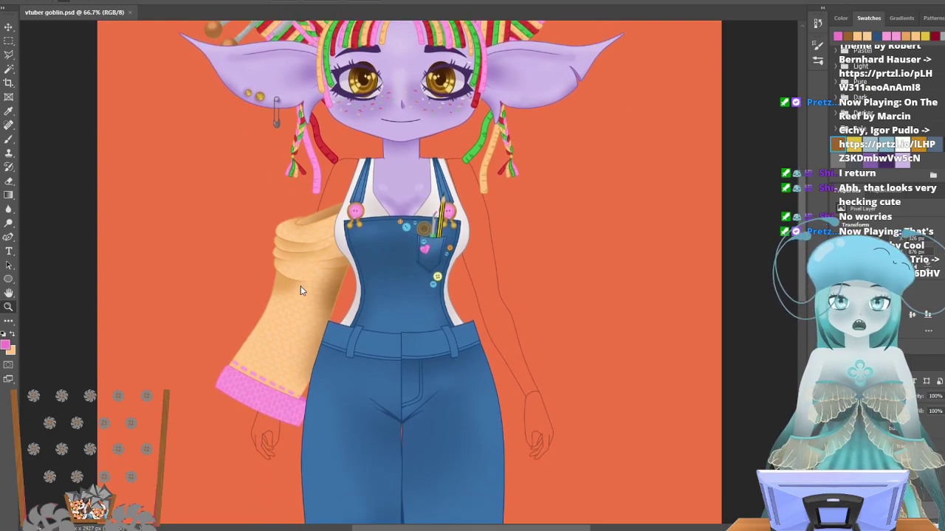
scroll(301, 290, "up", 2)
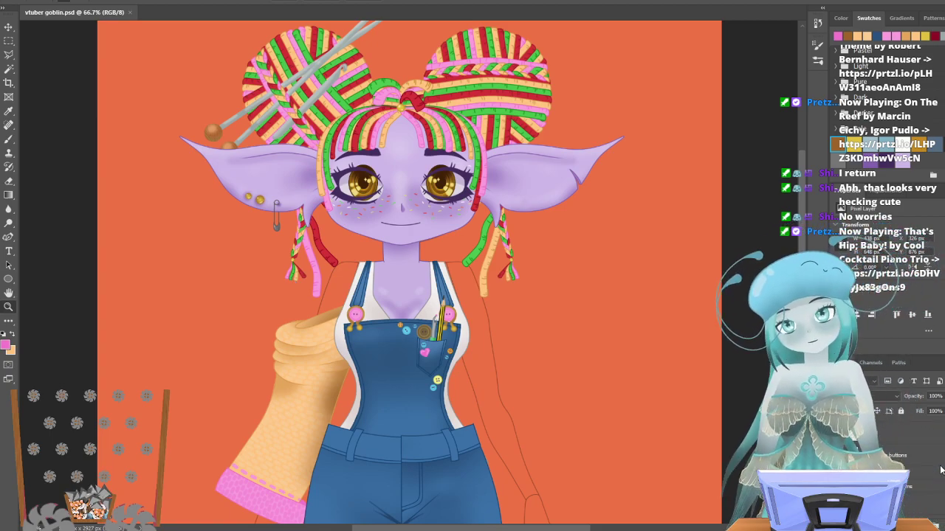
scroll(876, 457, "up", 10)
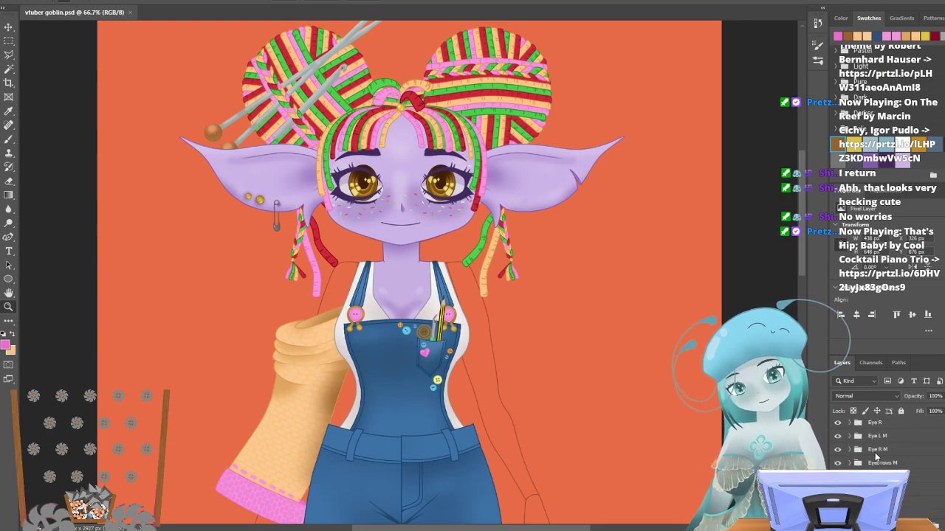
scroll(876, 457, "up", 3)
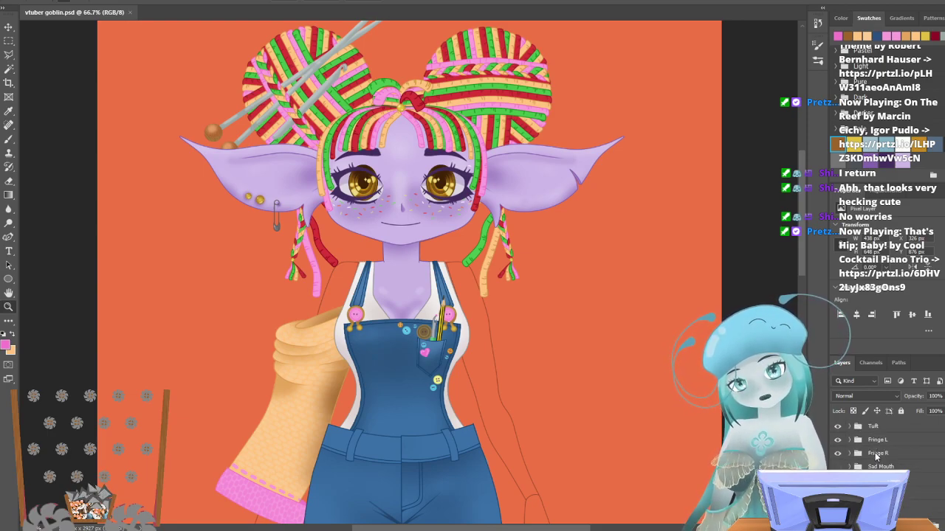